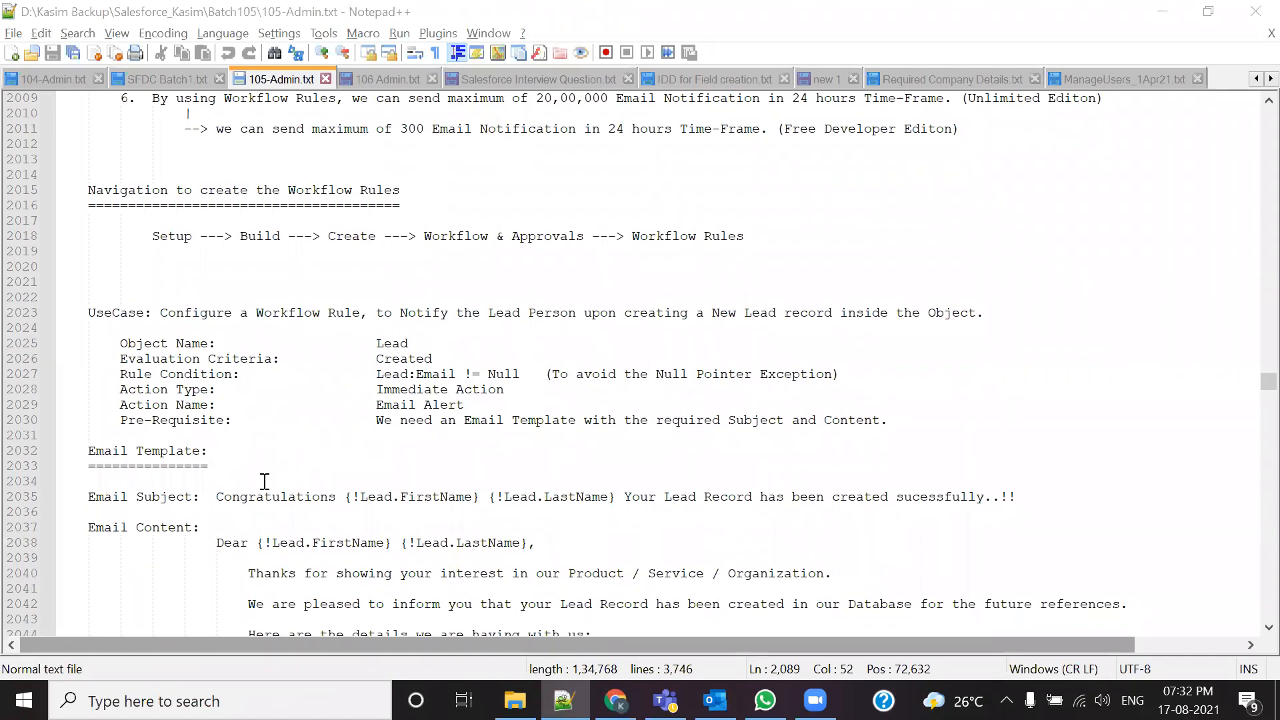
Step: Highlight the Immediate Action value and pick out every occurrence of Lead and Email
{"action": "scroll", "coordinate": [265, 481], "scroll_direction": "down", "scroll_amount": 1}
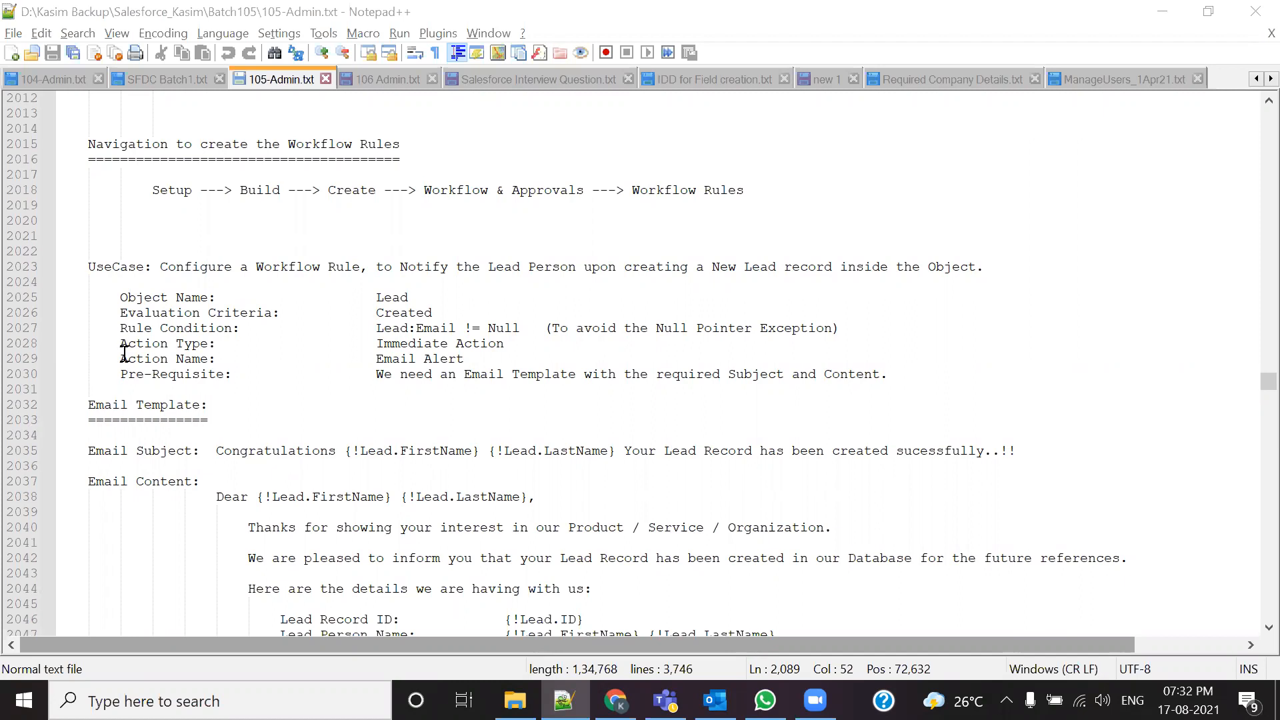
{"action": "left_click_drag", "start_coordinate": [372, 344], "coordinate": [526, 346]}
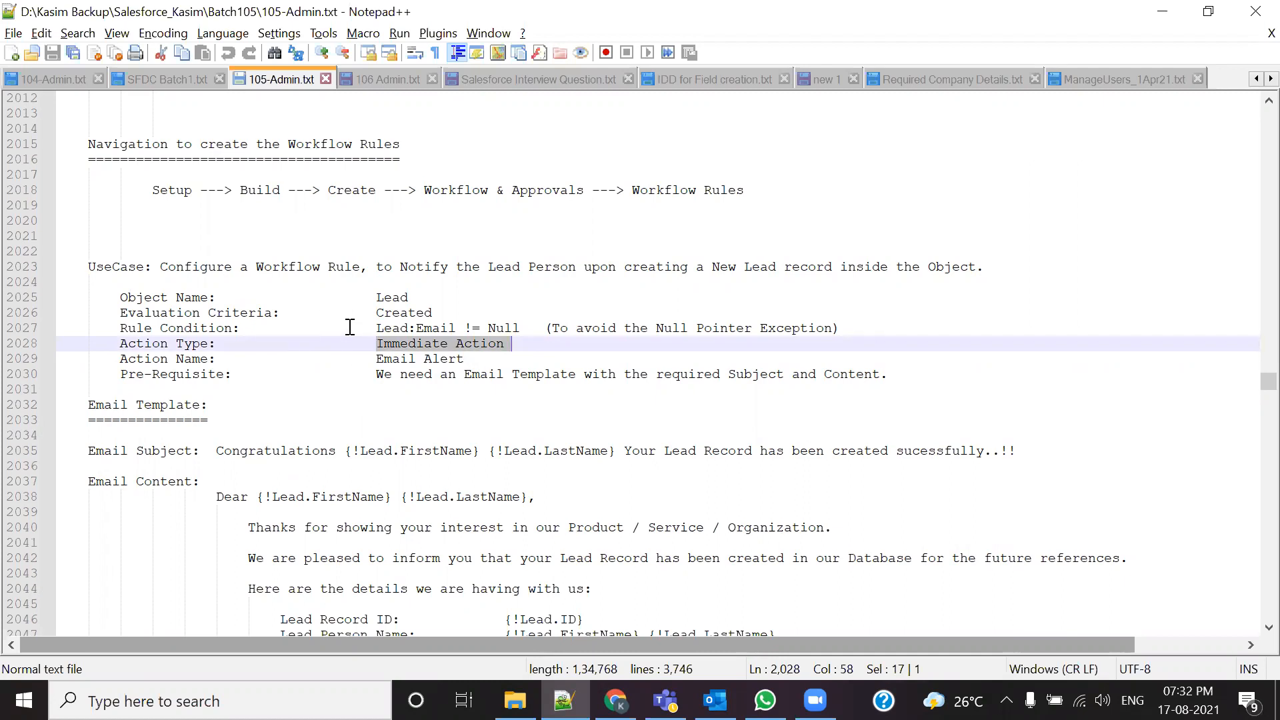
{"action": "double_click", "coordinate": [380, 300]}
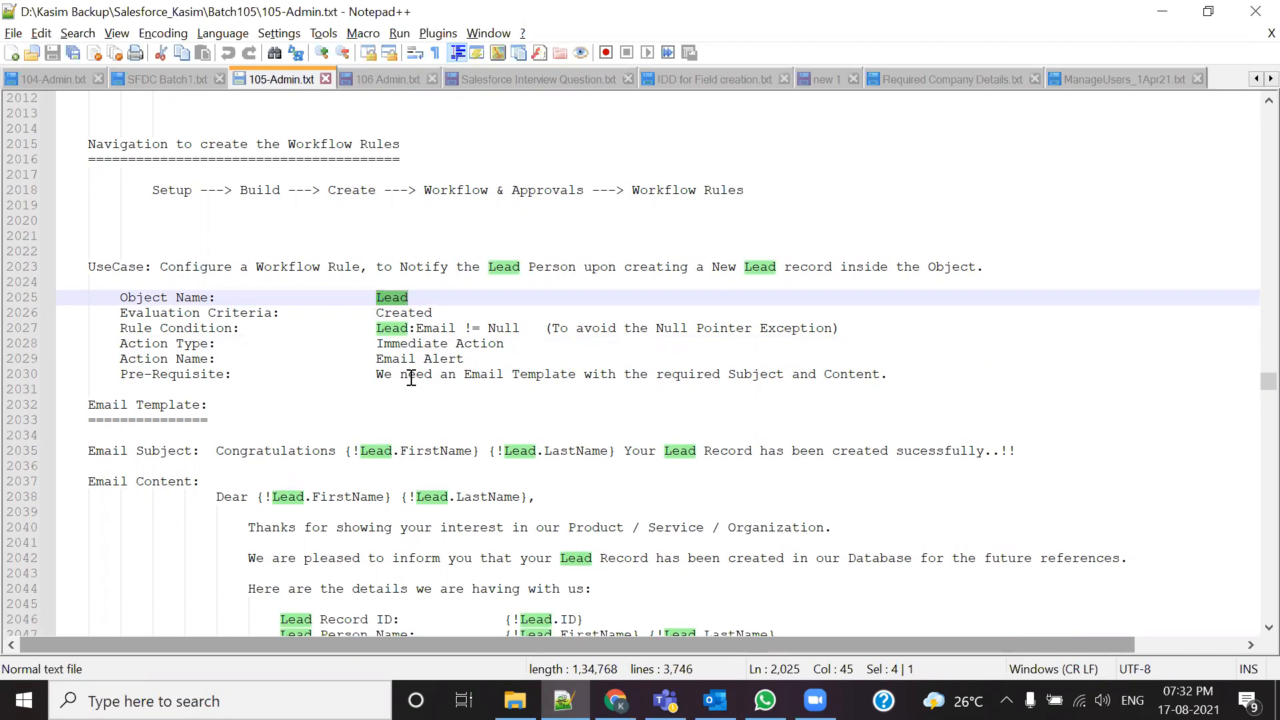
{"action": "double_click", "coordinate": [434, 328]}
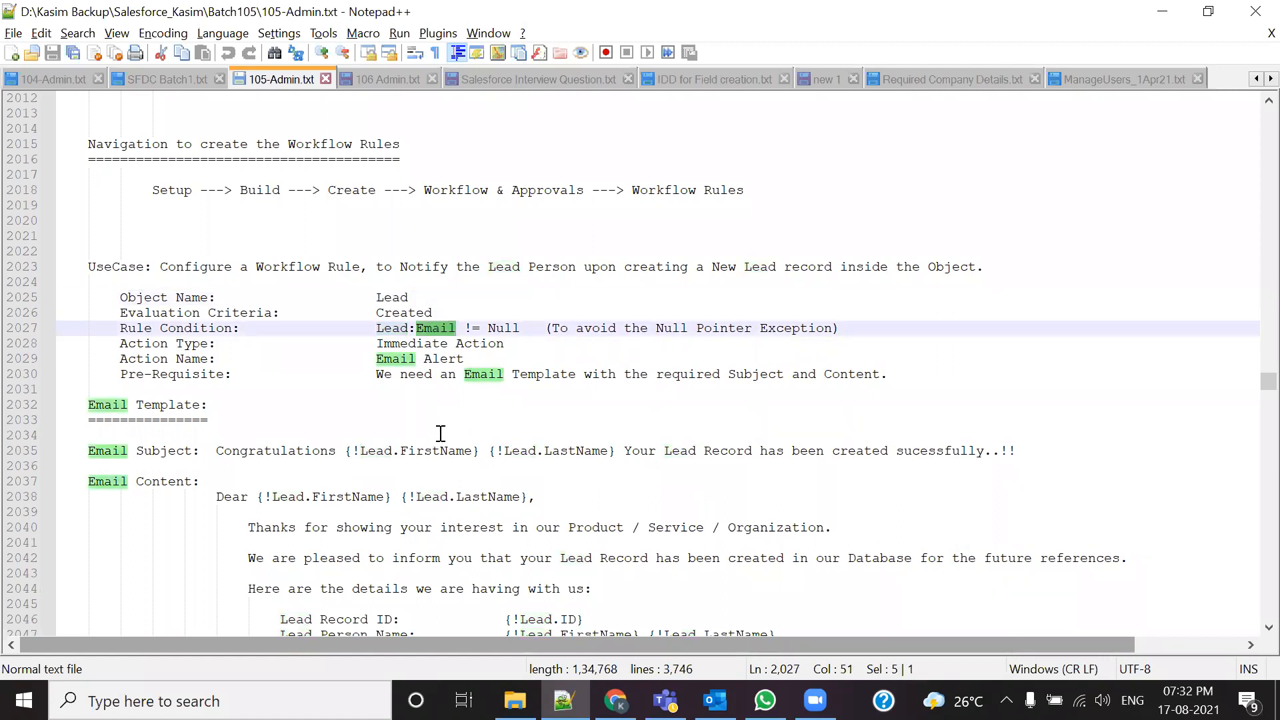
Step: Scroll down and select the whole Assignments section
{"action": "scroll", "coordinate": [441, 433], "scroll_direction": "down", "scroll_amount": 7}
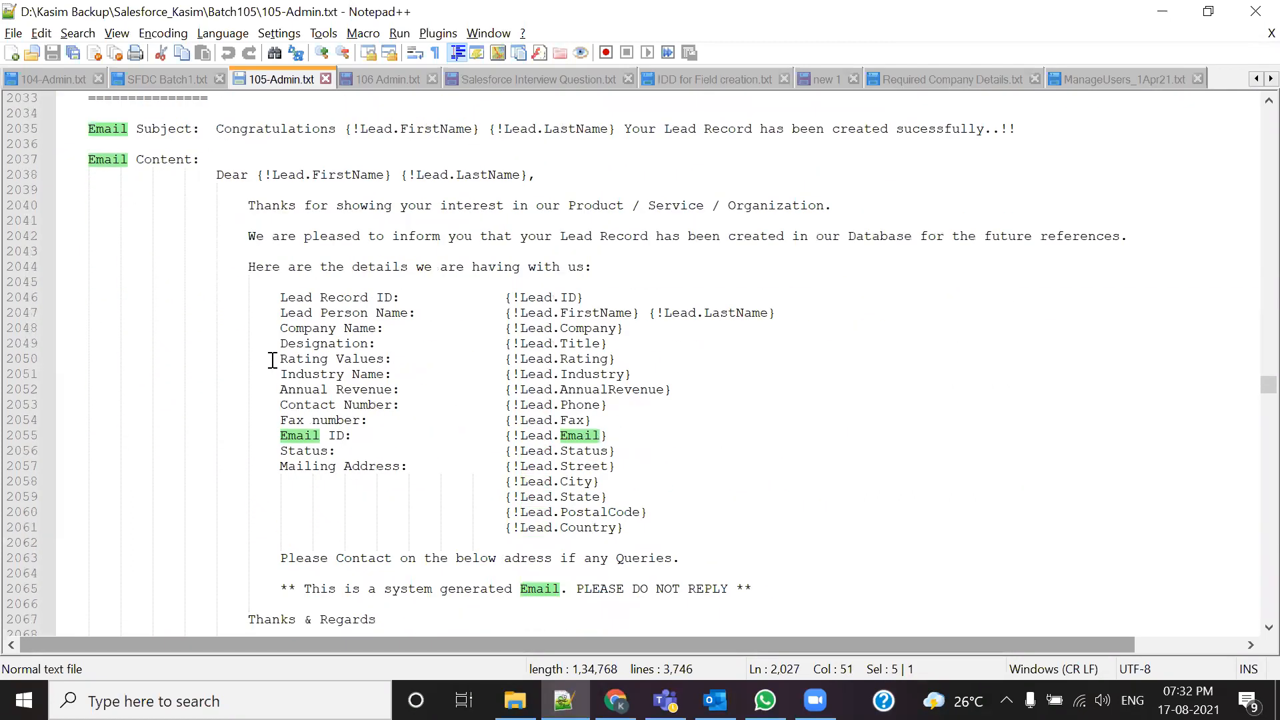
{"action": "scroll", "coordinate": [360, 371], "scroll_direction": "down", "scroll_amount": 3}
{"action": "scroll", "coordinate": [370, 371], "scroll_direction": "down", "scroll_amount": 6}
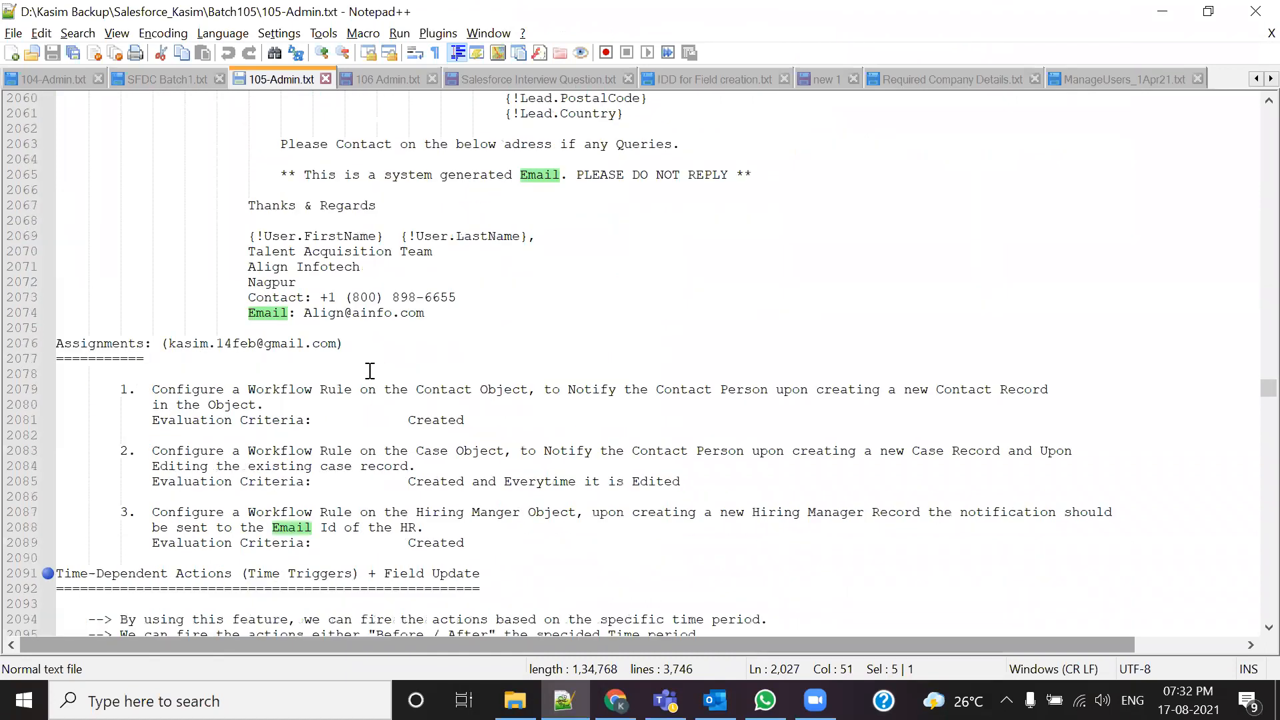
{"action": "scroll", "coordinate": [370, 370], "scroll_direction": "down", "scroll_amount": 1}
{"action": "left_click_drag", "start_coordinate": [542, 511], "coordinate": [248, 466]}
{"action": "left_click_drag", "start_coordinate": [167, 442], "coordinate": [30, 297]}
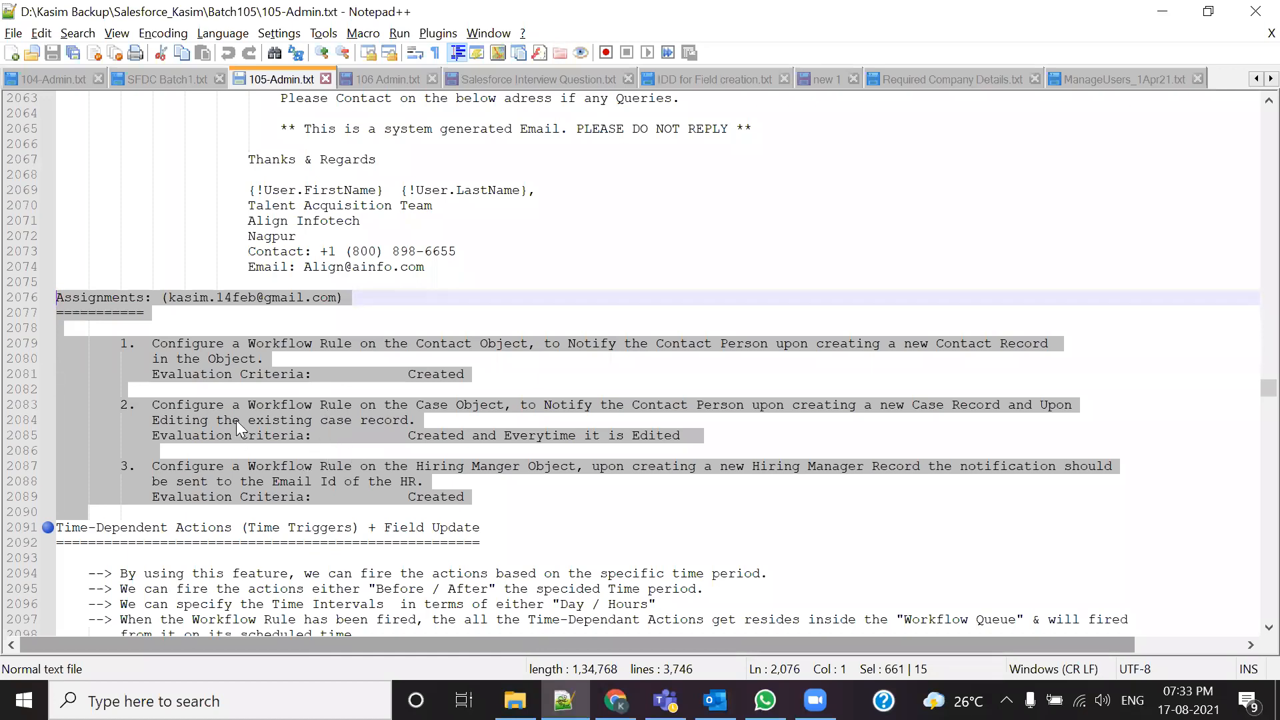
{"action": "left_click", "coordinate": [372, 489]}
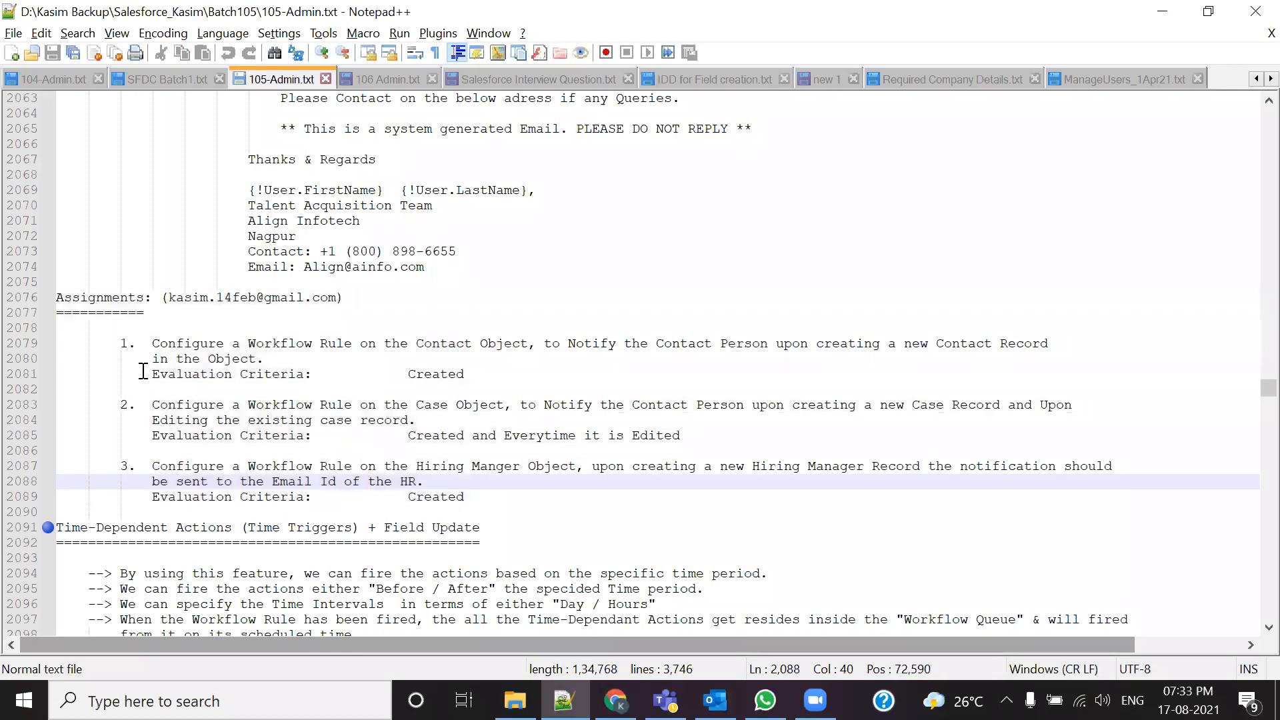
Step: Select the three numbered assignments, then scroll back up to the workflow limits
{"action": "left_click_drag", "start_coordinate": [123, 346], "coordinate": [494, 494]}
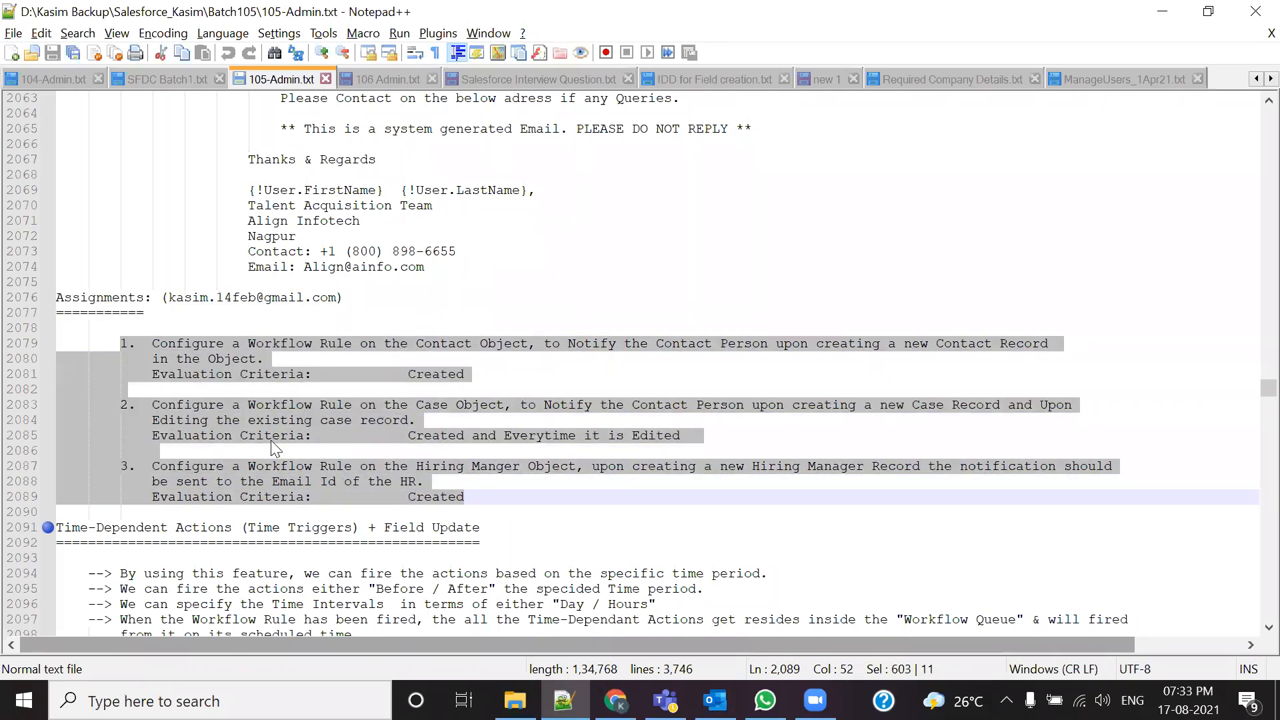
{"action": "left_click", "coordinate": [318, 529]}
{"action": "left_click", "coordinate": [519, 501]}
{"action": "left_click_drag", "start_coordinate": [244, 444], "coordinate": [41, 297]}
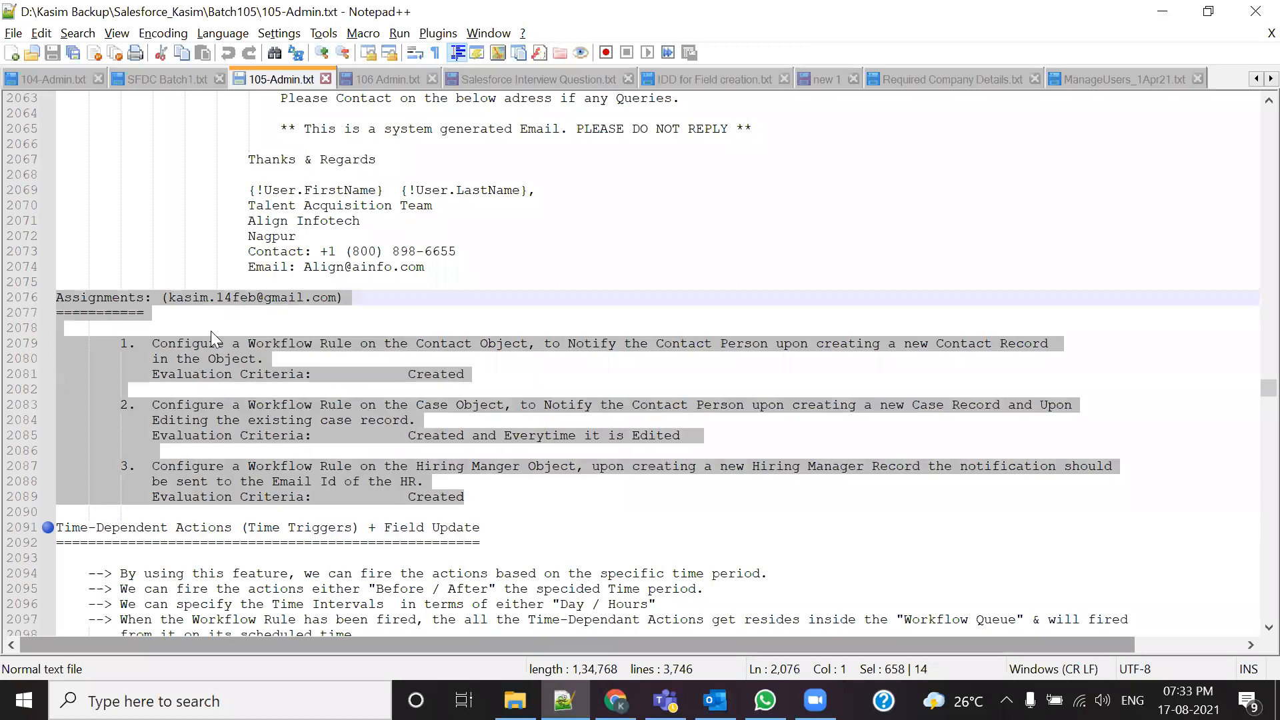
{"action": "scroll", "coordinate": [490, 410], "scroll_direction": "down", "scroll_amount": 2}
{"action": "scroll", "coordinate": [516, 480], "scroll_direction": "down", "scroll_amount": 3}
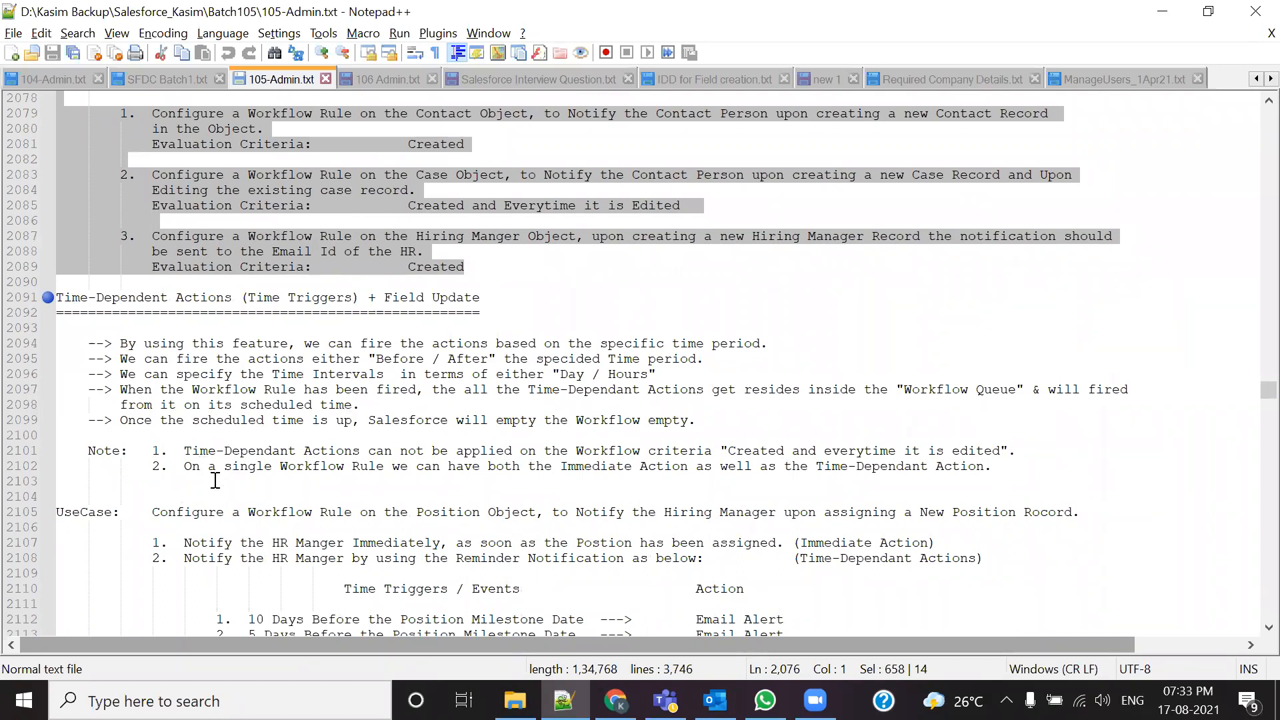
{"action": "scroll", "coordinate": [368, 343], "scroll_direction": "up", "scroll_amount": 5}
{"action": "left_click", "coordinate": [382, 313]}
{"action": "scroll", "coordinate": [358, 393], "scroll_direction": "up", "scroll_amount": 20}
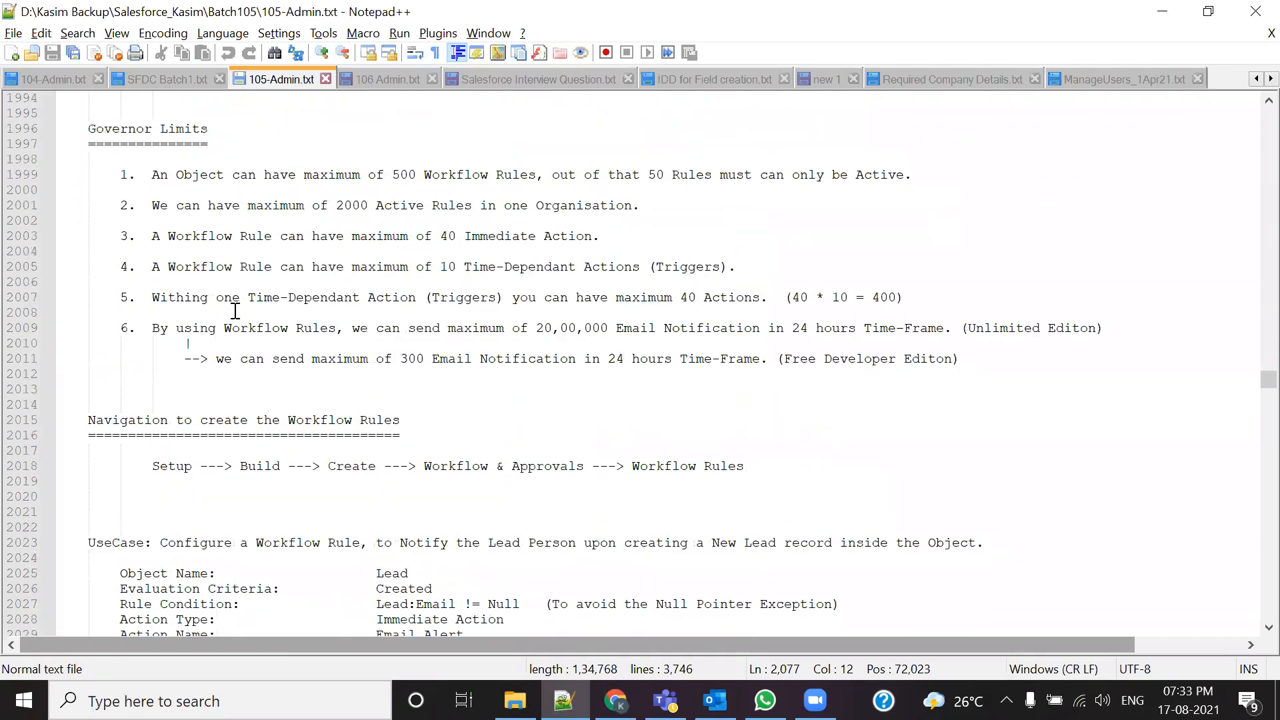
Step: Highlight the limits: 40 immediate actions, 500 workflow rules per object, 50 active rules
{"action": "left_click_drag", "start_coordinate": [153, 238], "coordinate": [595, 235]}
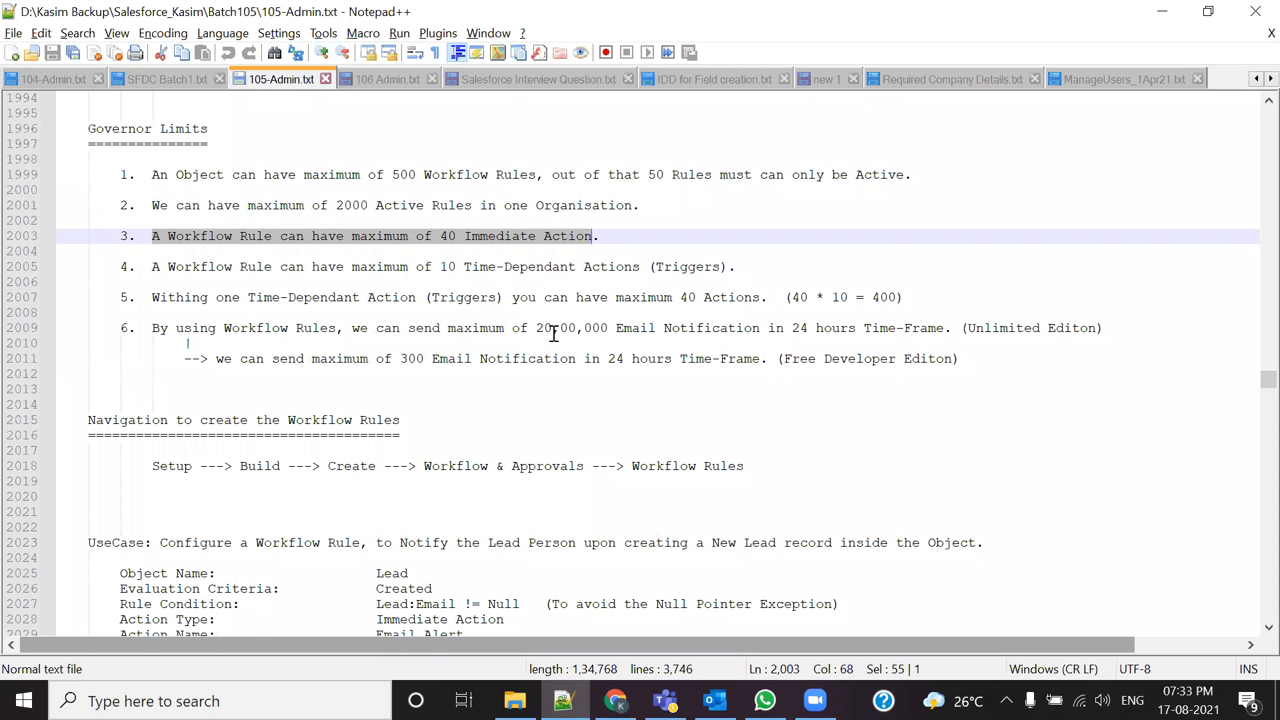
{"action": "left_click_drag", "start_coordinate": [152, 175], "coordinate": [869, 179]}
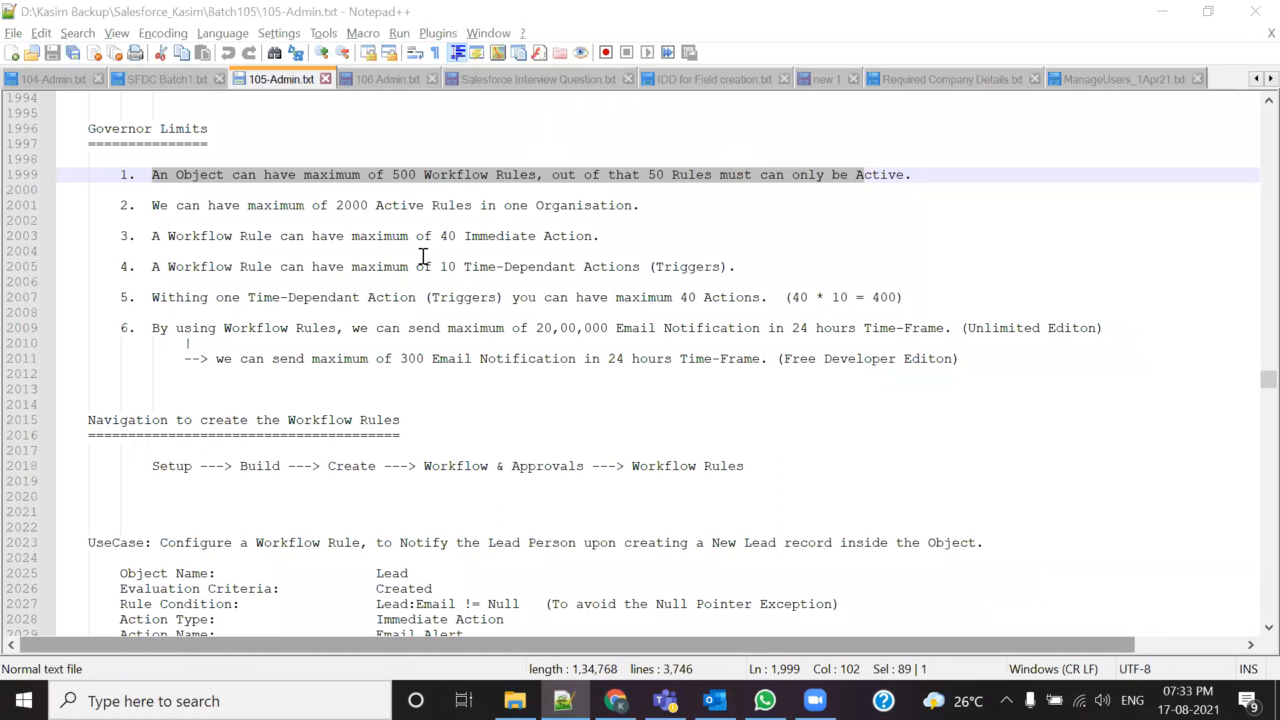
{"action": "double_click", "coordinate": [408, 176]}
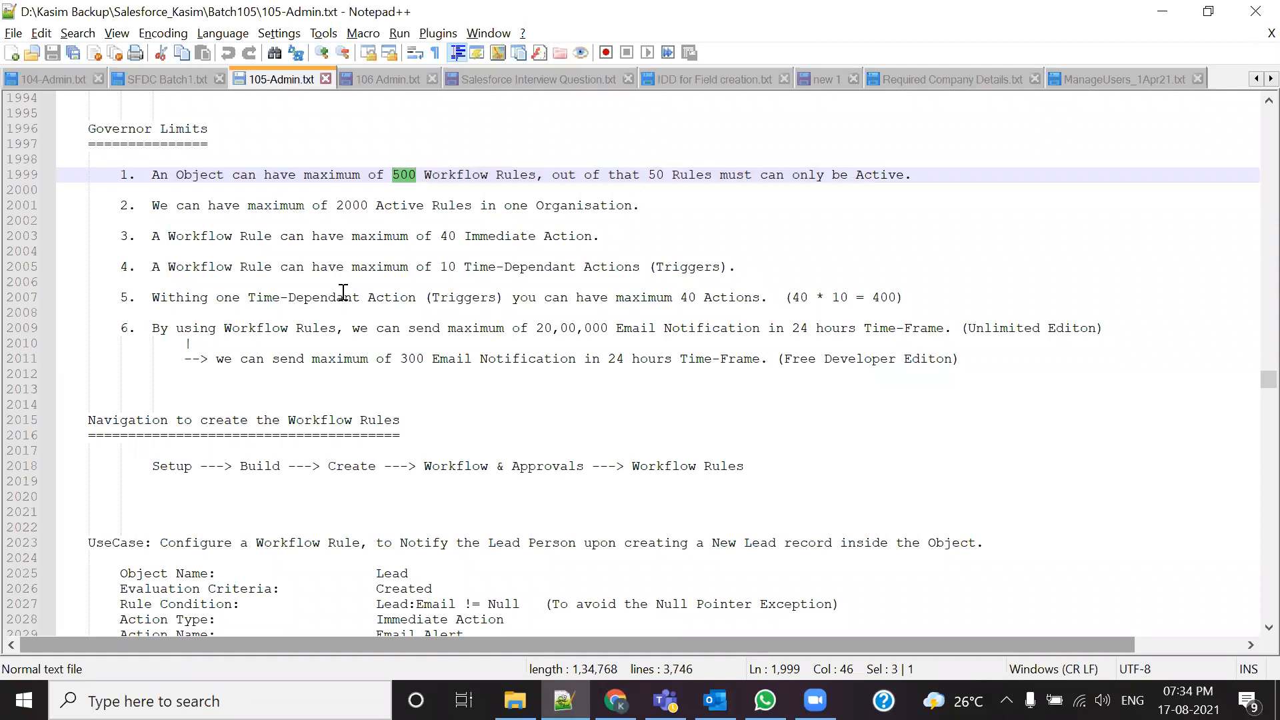
{"action": "left_click_drag", "start_coordinate": [640, 175], "coordinate": [672, 175]}
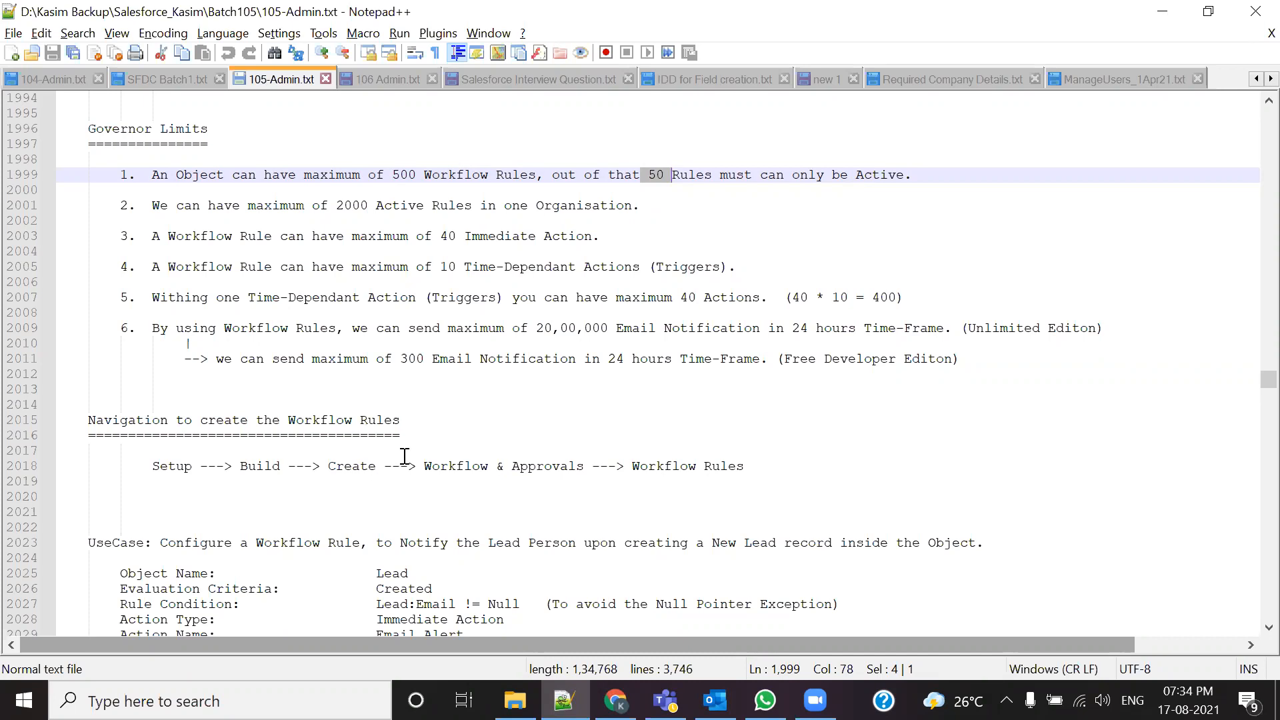
Step: Highlight the time-dependent limits: 10 actions, 40 per trigger, 40 * 10 = 400 total
{"action": "scroll", "coordinate": [501, 372], "scroll_direction": "down", "scroll_amount": 1}
{"action": "scroll", "coordinate": [500, 373], "scroll_direction": "down", "scroll_amount": 1}
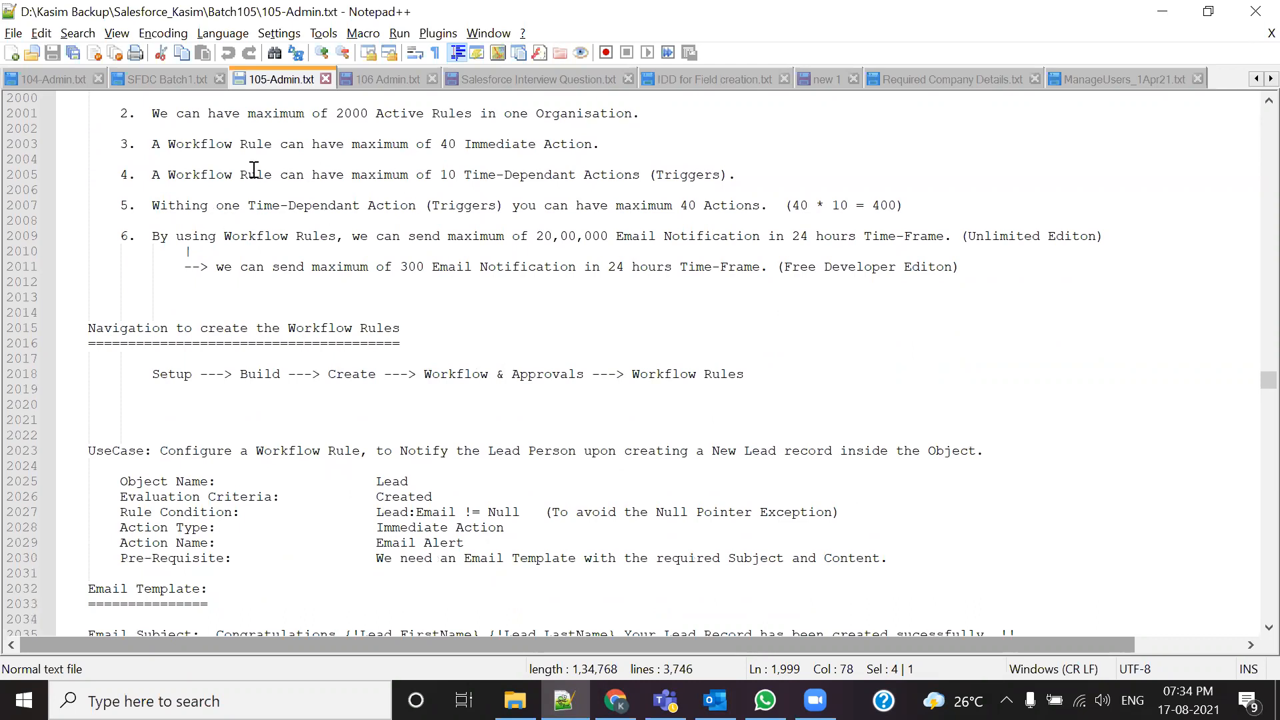
{"action": "left_click_drag", "start_coordinate": [151, 175], "coordinate": [736, 175]}
{"action": "left_click", "coordinate": [579, 189]}
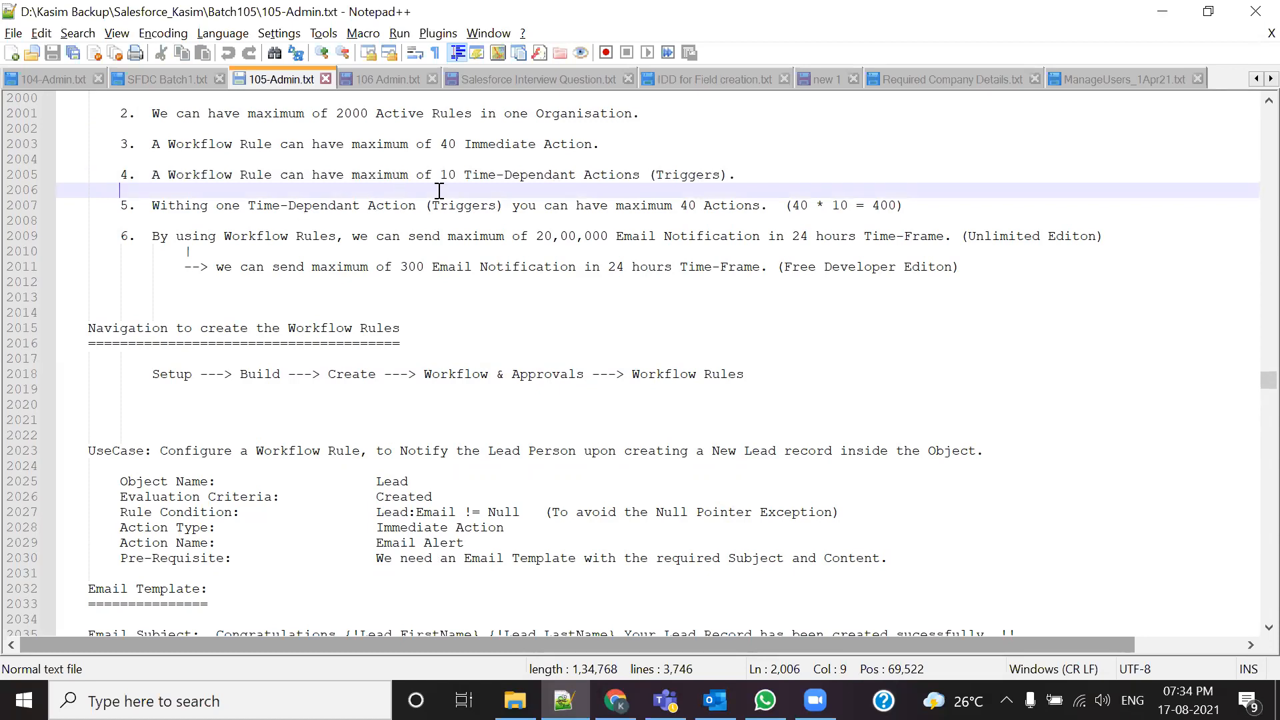
{"action": "left_click_drag", "start_coordinate": [440, 175], "coordinate": [636, 190]}
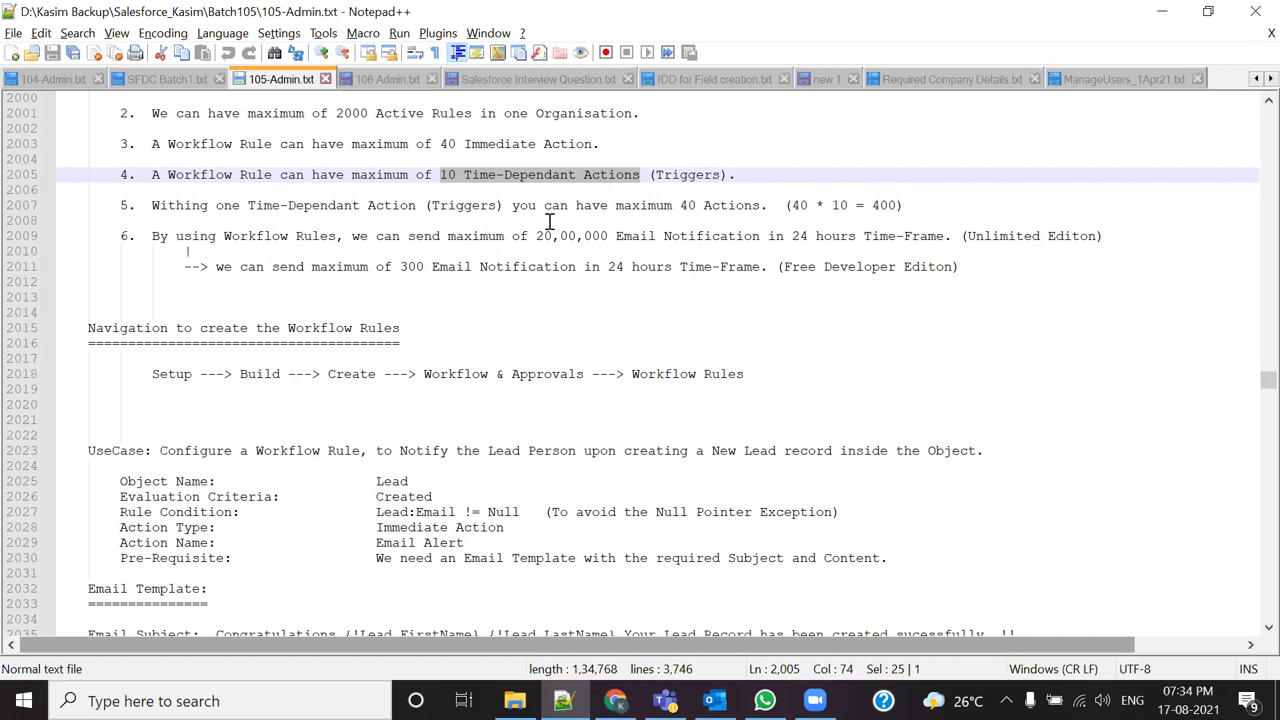
{"action": "left_click_drag", "start_coordinate": [753, 206], "coordinate": [687, 203]}
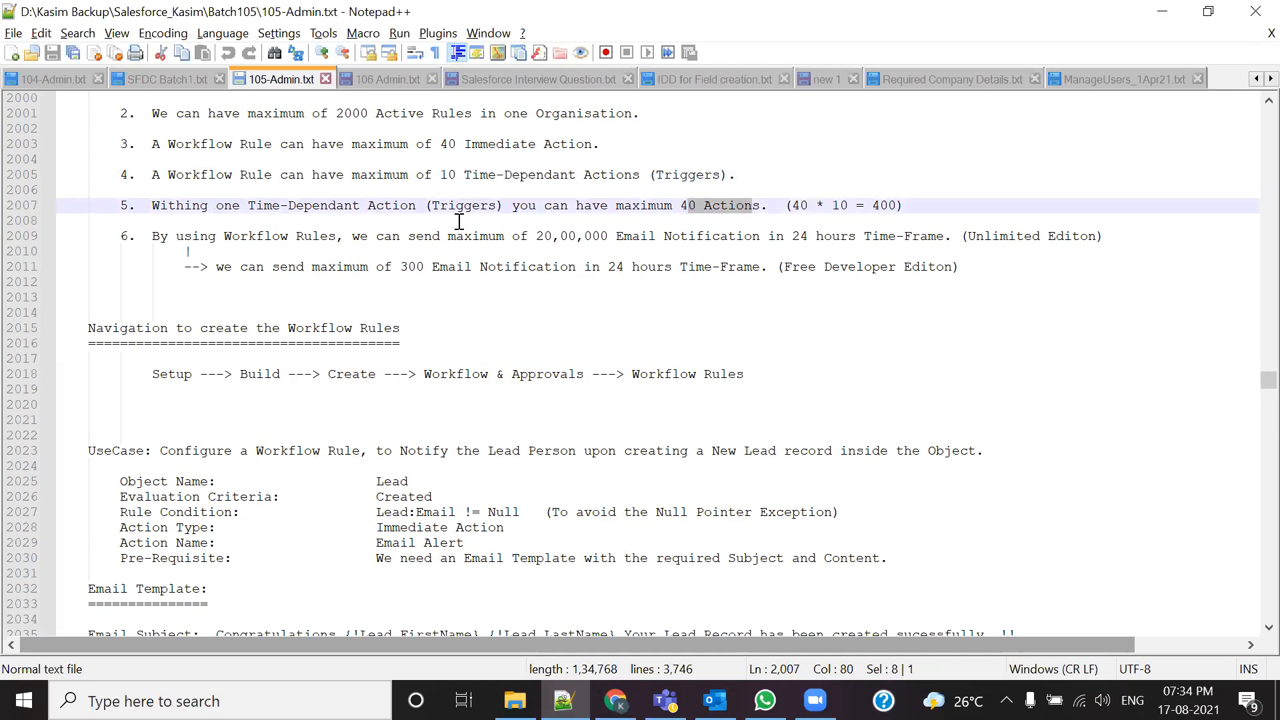
{"action": "left_click_drag", "start_coordinate": [856, 204], "coordinate": [793, 206]}
{"action": "left_click_drag", "start_coordinate": [904, 205], "coordinate": [872, 206]}
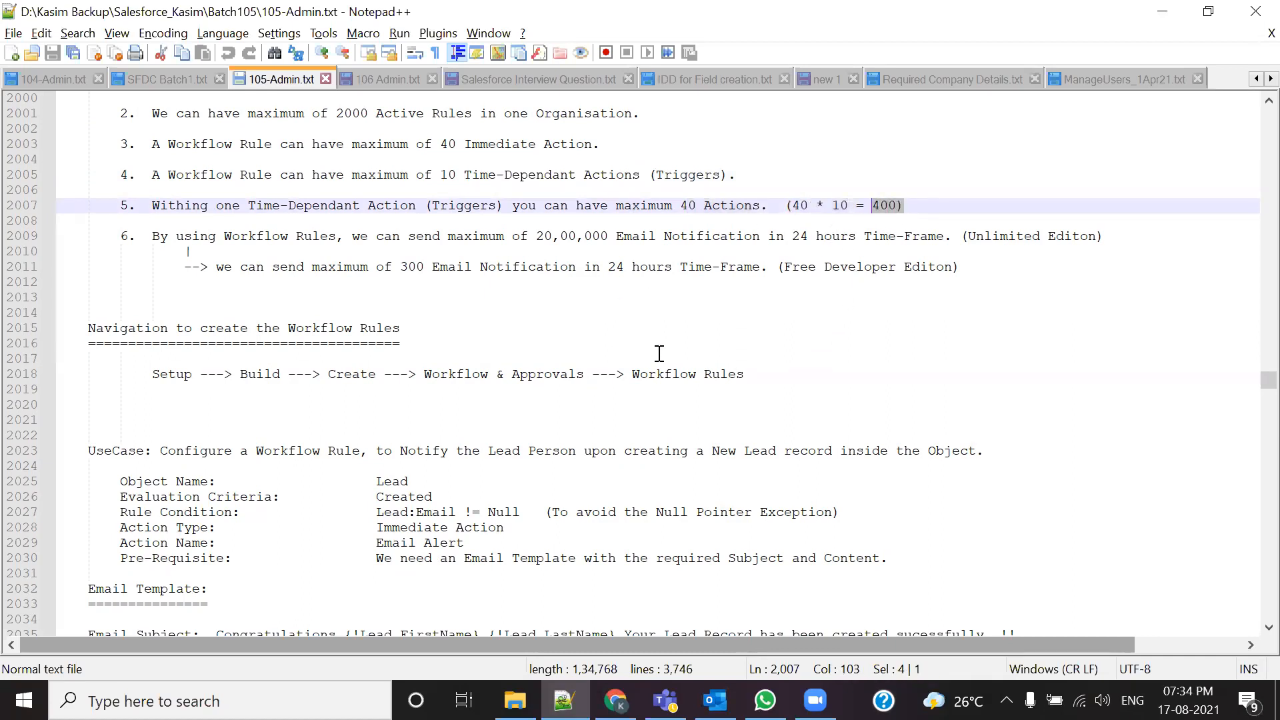
Step: Emphasise the Event / Evaluation Criteria heading and its Created, Created-and-Edited and subsequent-criteria options
{"action": "scroll", "coordinate": [777, 332], "scroll_direction": "down", "scroll_amount": 20}
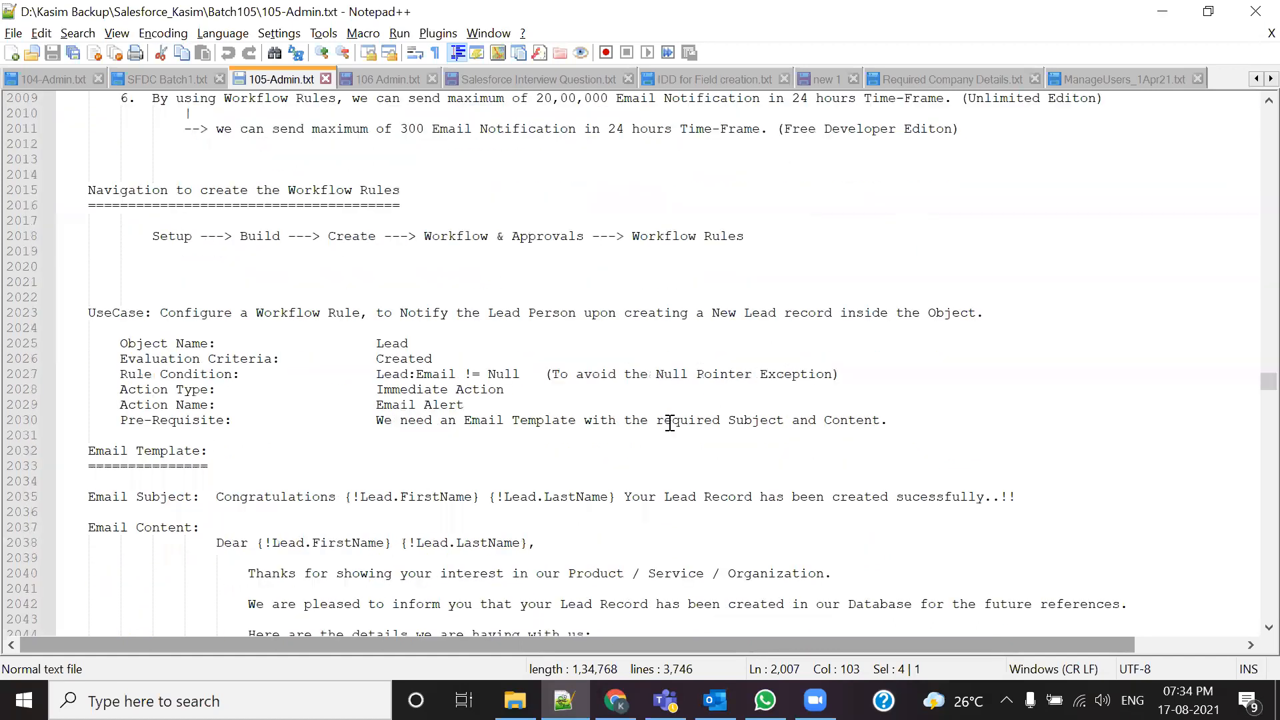
{"action": "scroll", "coordinate": [627, 438], "scroll_direction": "down", "scroll_amount": 7}
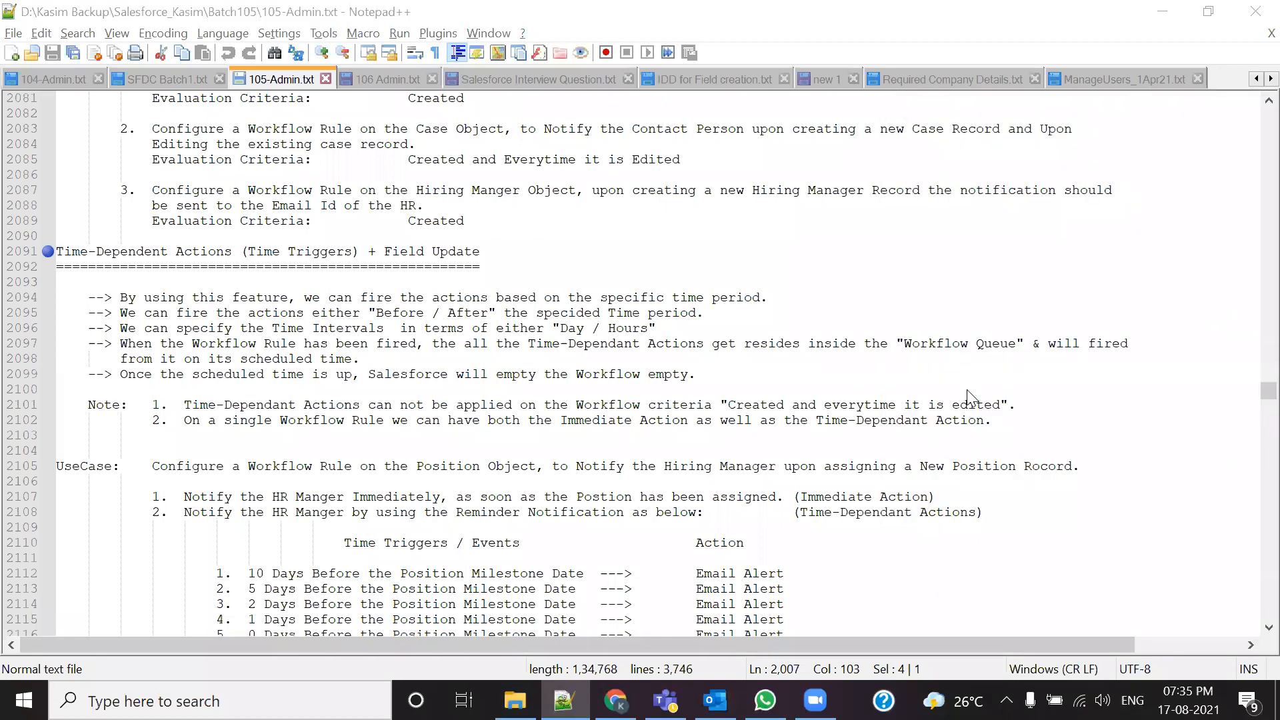
{"action": "scroll", "coordinate": [683, 340], "scroll_direction": "up", "scroll_amount": 20}
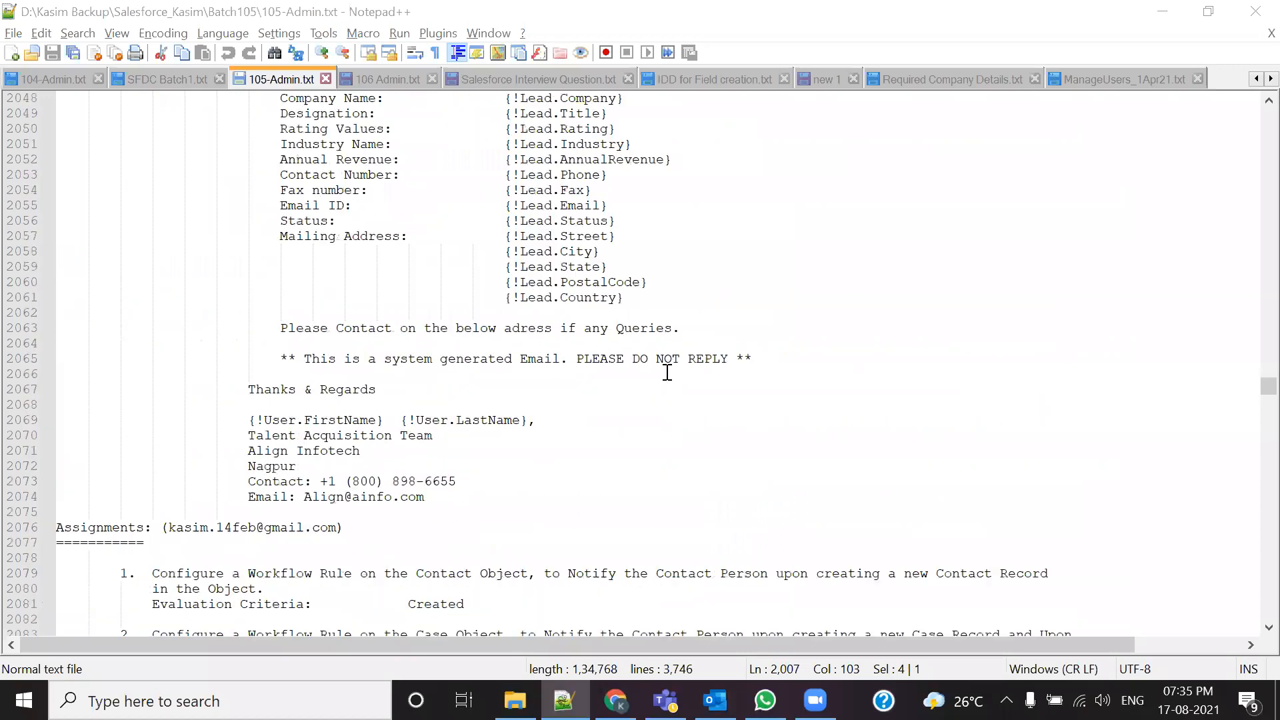
{"action": "scroll", "coordinate": [428, 441], "scroll_direction": "up", "scroll_amount": 9}
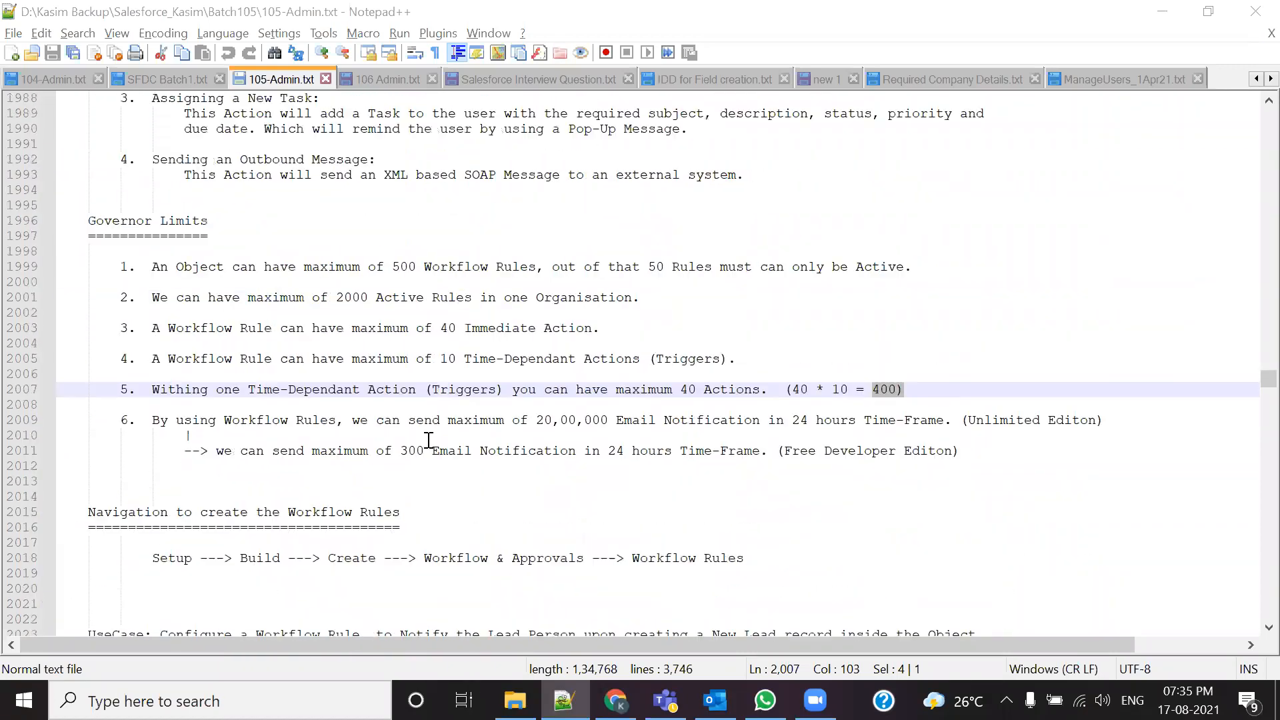
{"action": "scroll", "coordinate": [428, 442], "scroll_direction": "up", "scroll_amount": 10}
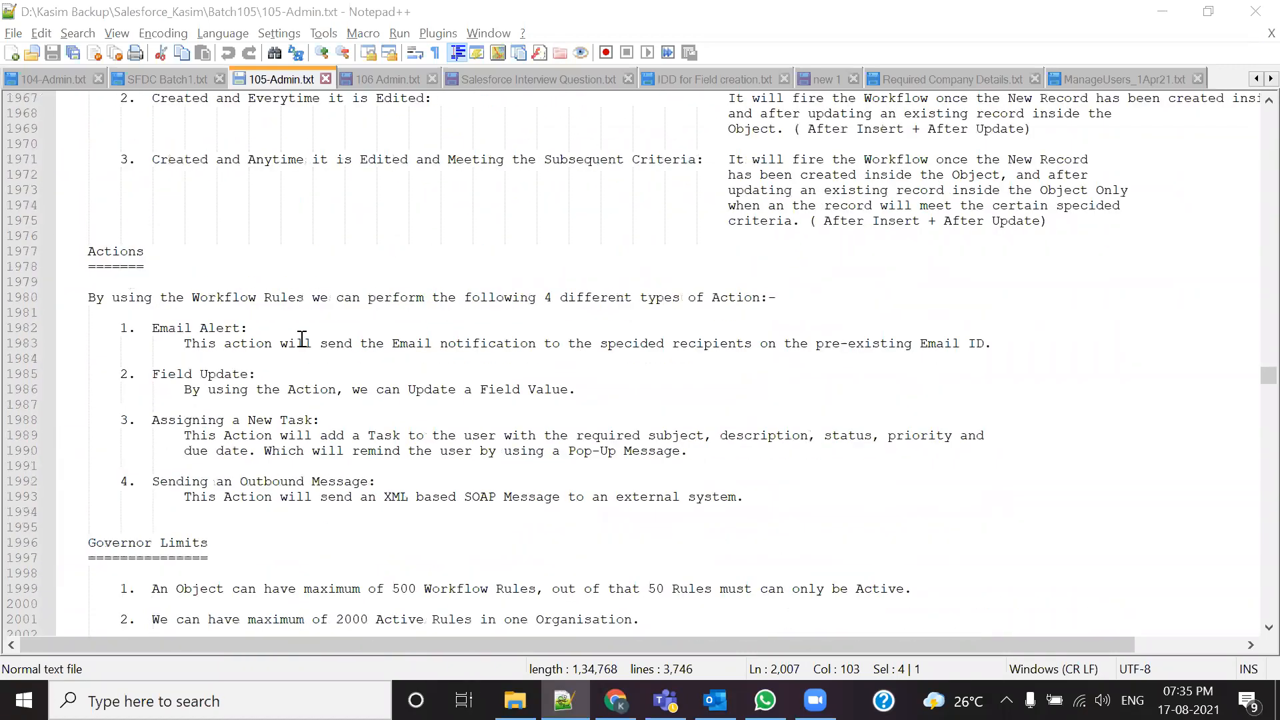
{"action": "scroll", "coordinate": [302, 340], "scroll_direction": "up", "scroll_amount": 2}
{"action": "left_click_drag", "start_coordinate": [83, 212], "coordinate": [392, 221]}
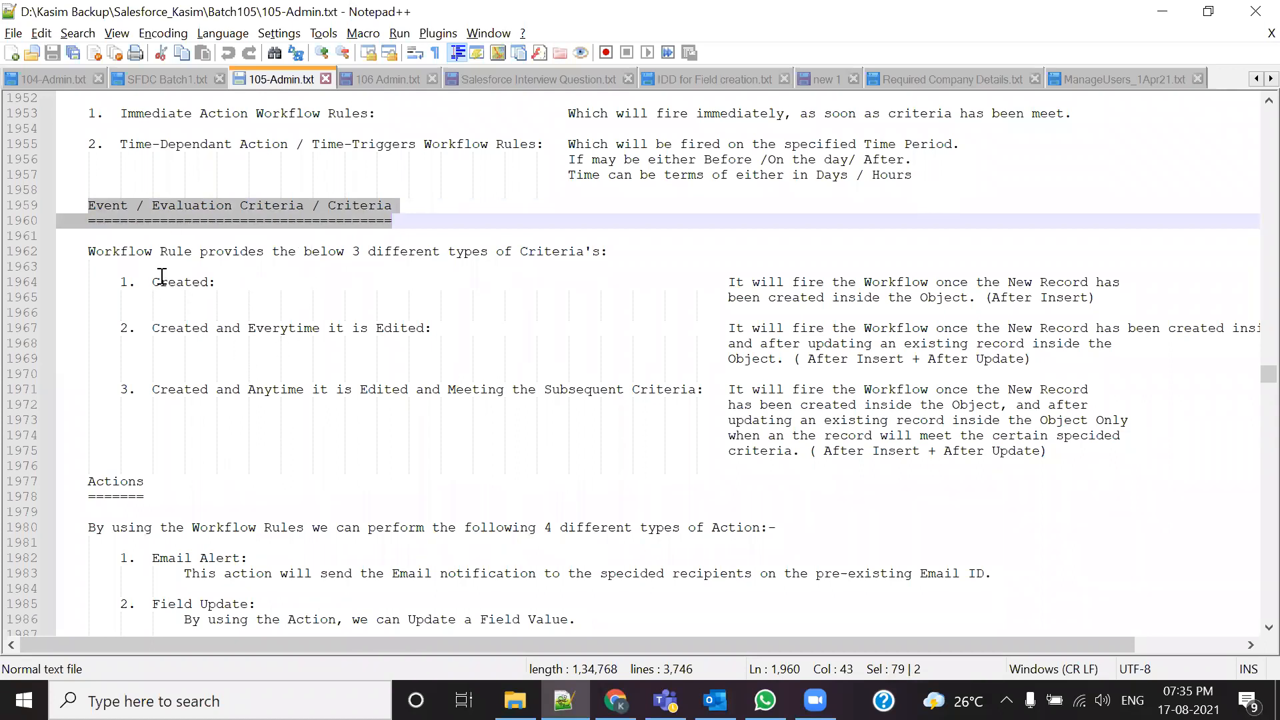
{"action": "left_click_drag", "start_coordinate": [152, 282], "coordinate": [214, 282]}
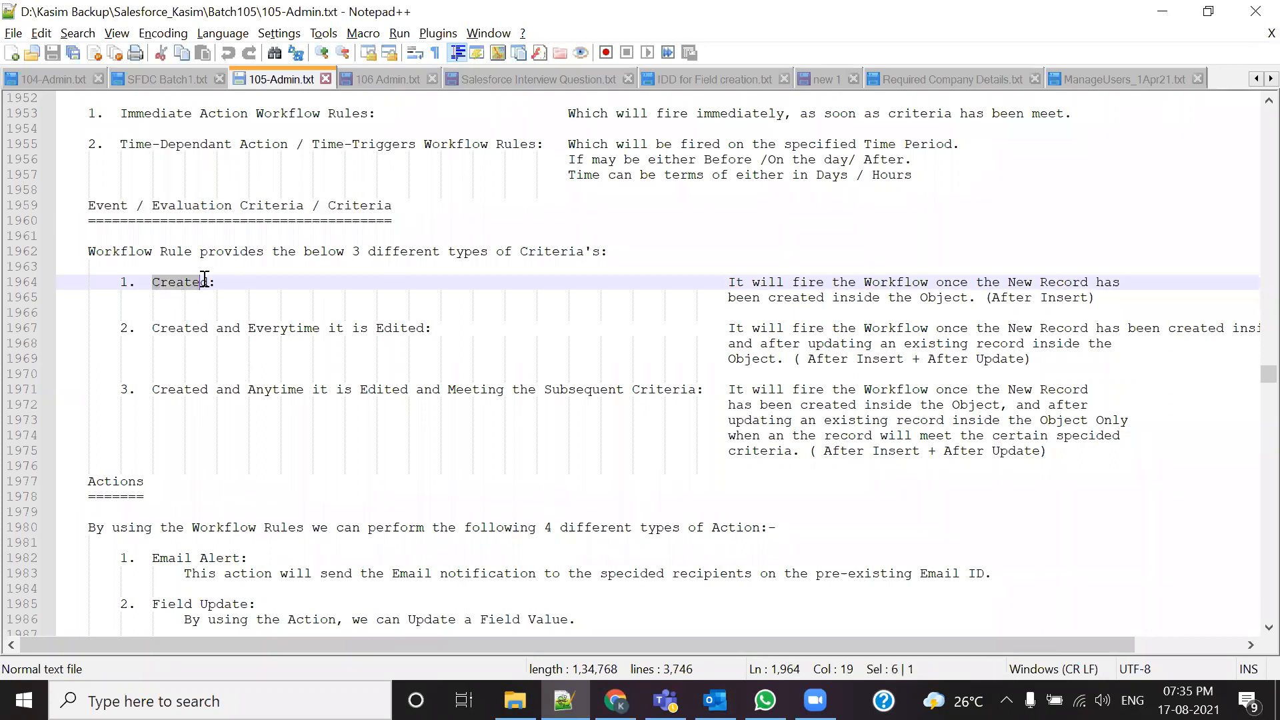
{"action": "left_click_drag", "start_coordinate": [152, 328], "coordinate": [436, 326]}
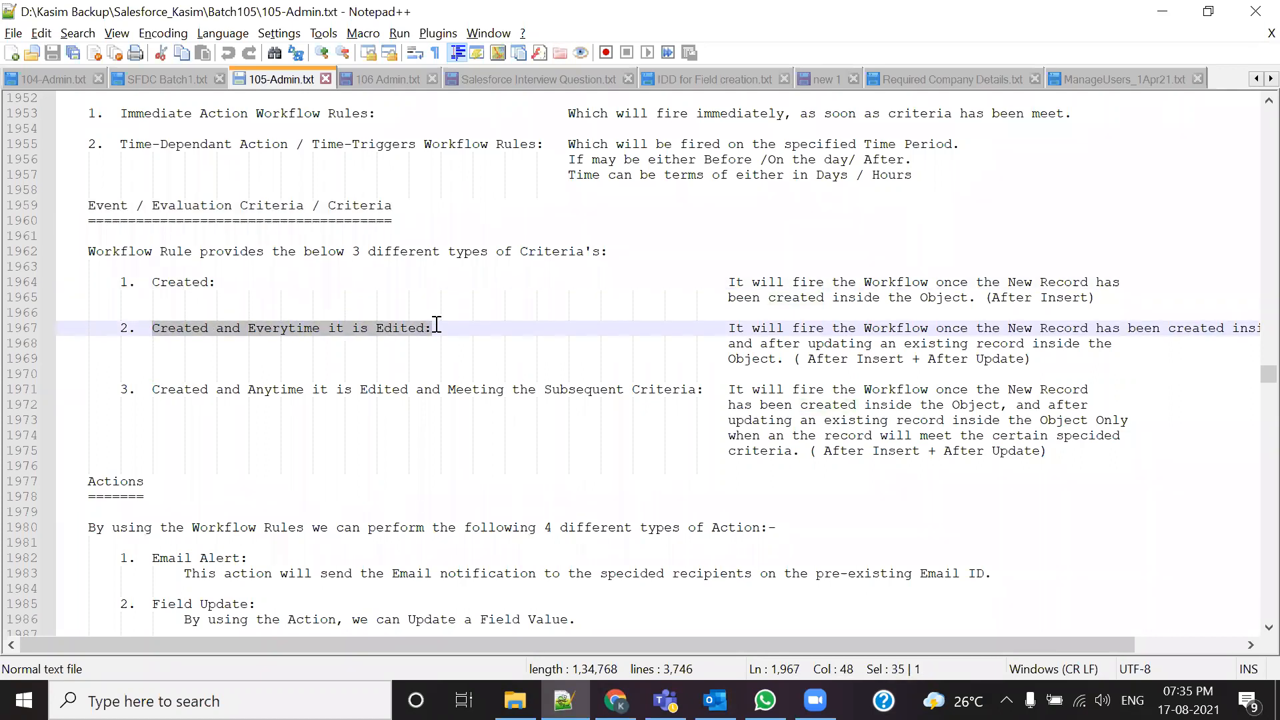
{"action": "left_click_drag", "start_coordinate": [152, 390], "coordinate": [727, 391]}
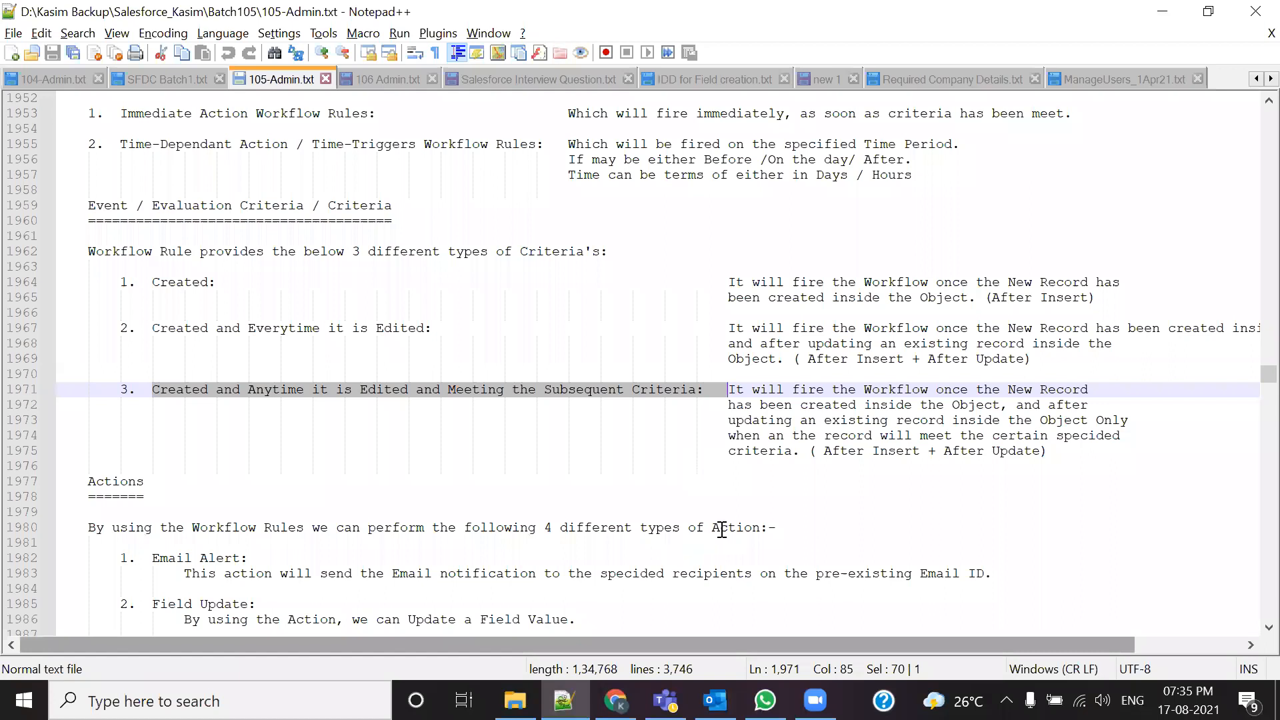
{"action": "left_click", "coordinate": [539, 437]}
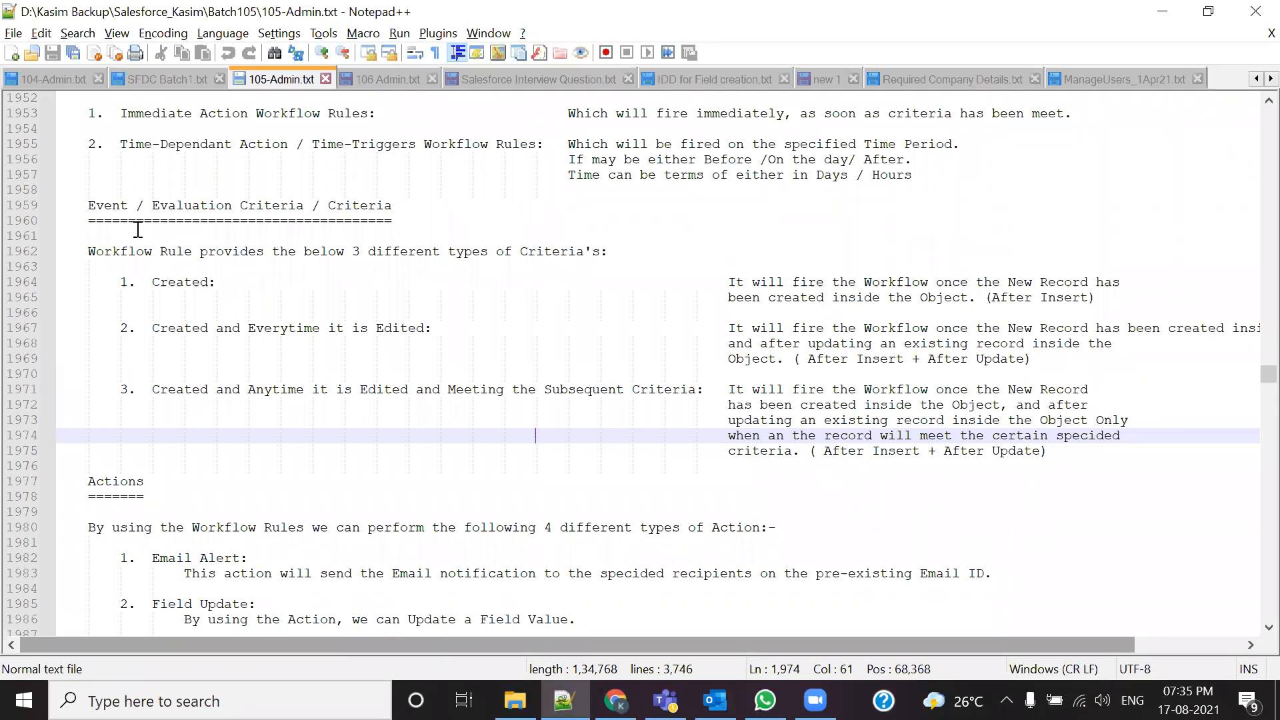
Step: Go over the Evaluation Criteria heading and its three criteria a second time
{"action": "left_click_drag", "start_coordinate": [86, 206], "coordinate": [425, 208]}
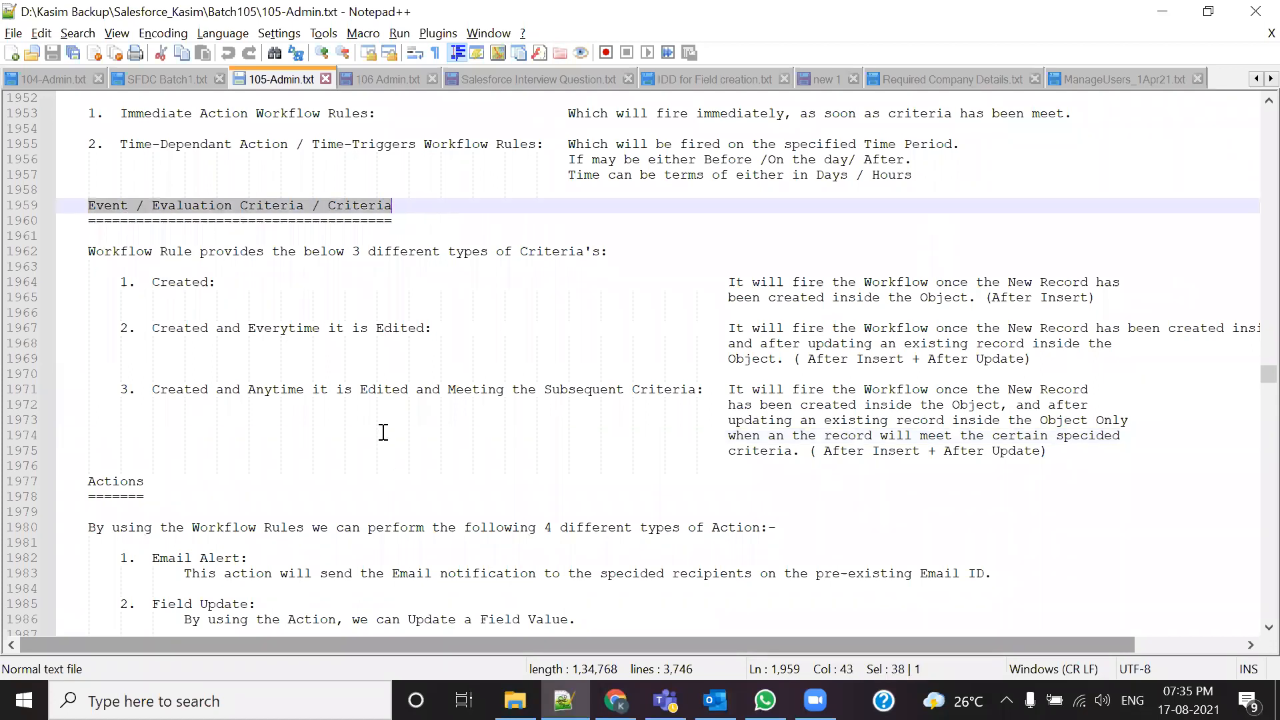
{"action": "left_click_drag", "start_coordinate": [137, 283], "coordinate": [264, 288]}
{"action": "left_click_drag", "start_coordinate": [137, 336], "coordinate": [454, 334]}
{"action": "left_click", "coordinate": [423, 326]}
{"action": "left_click_drag", "start_coordinate": [126, 389], "coordinate": [704, 392]}
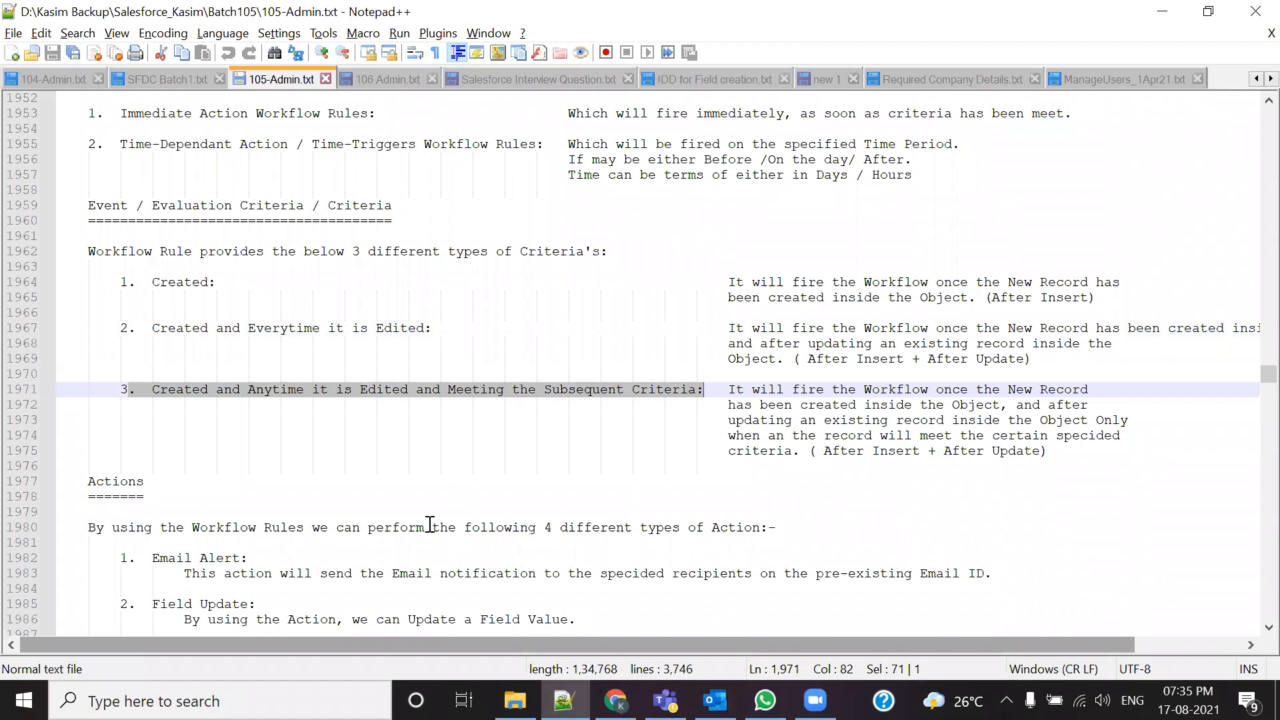
{"action": "left_click", "coordinate": [452, 465]}
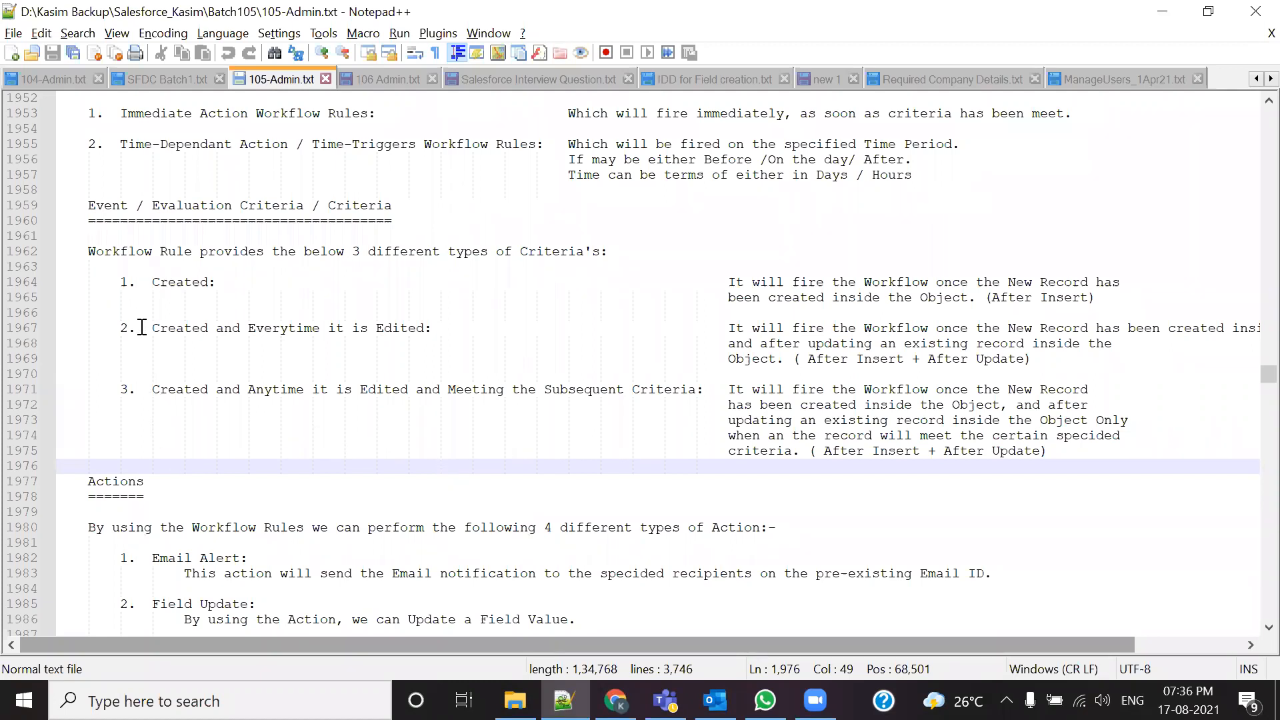
Step: Highlight the Immediate Action and Time-Dependent workflow rule lines with their descriptions
{"action": "left_click_drag", "start_coordinate": [119, 115], "coordinate": [380, 114]}
{"action": "left_click_drag", "start_coordinate": [105, 144], "coordinate": [505, 160]}
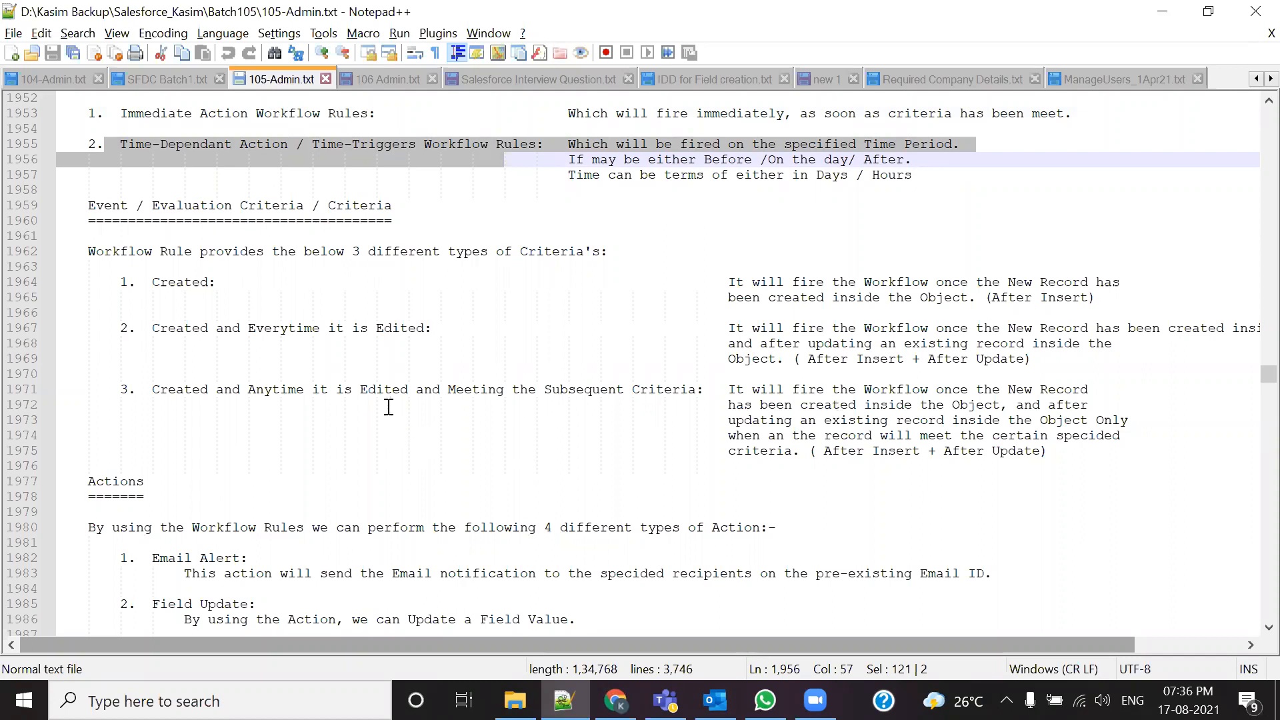
{"action": "left_click", "coordinate": [318, 260]}
{"action": "left_click", "coordinate": [84, 113]}
{"action": "left_click_drag", "start_coordinate": [204, 115], "coordinate": [471, 114]}
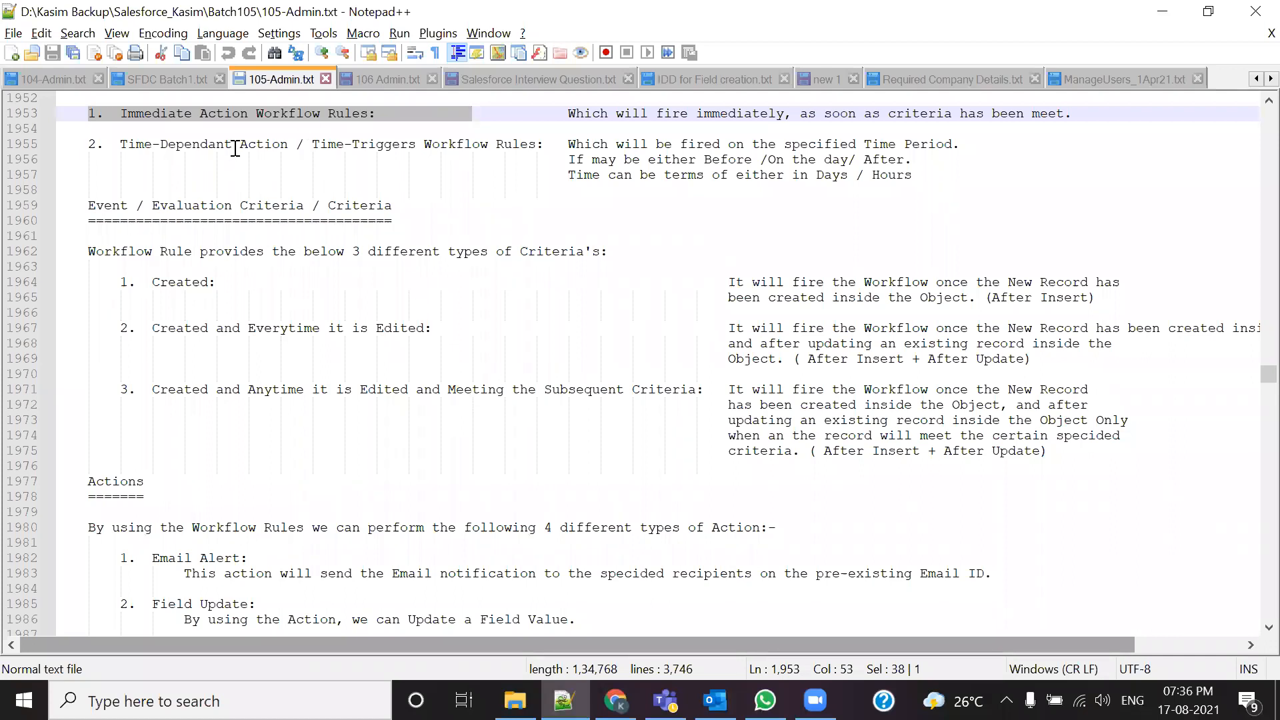
Step: Compare the immediate action rule against the Created, Created-and-Edited and third criteria
{"action": "left_click_drag", "start_coordinate": [108, 283], "coordinate": [226, 283]}
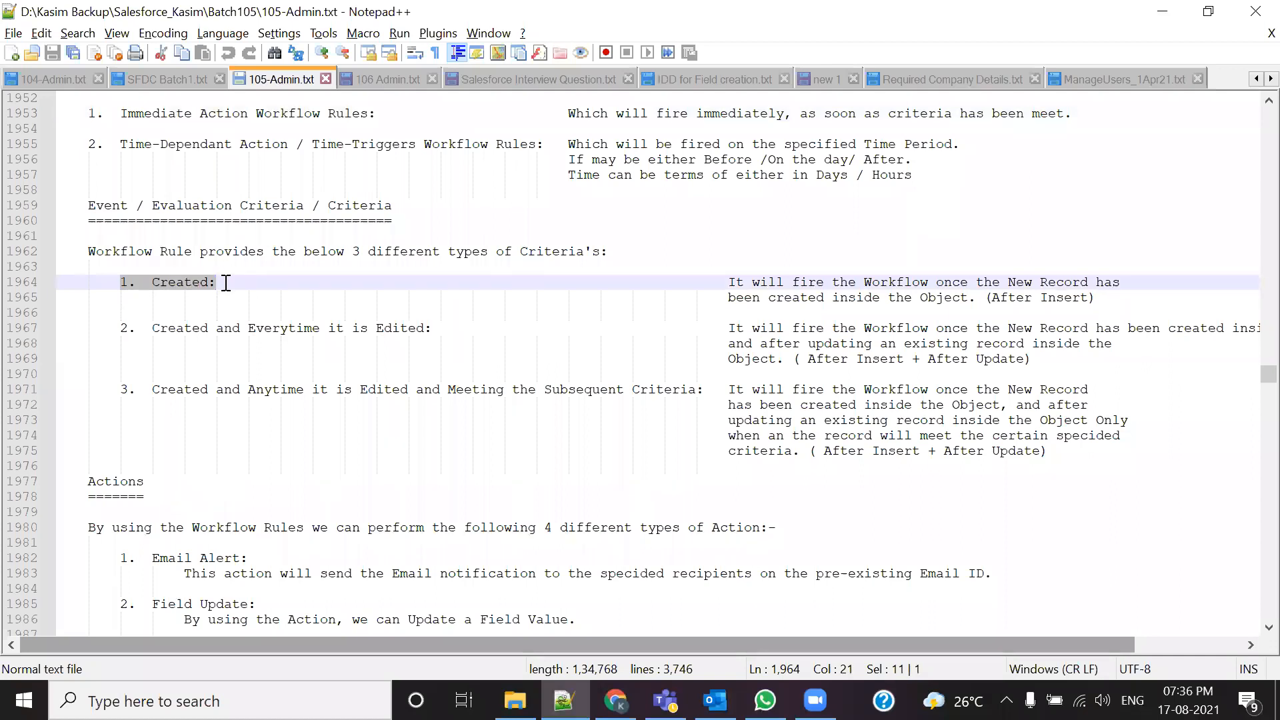
{"action": "left_click", "coordinate": [209, 313]}
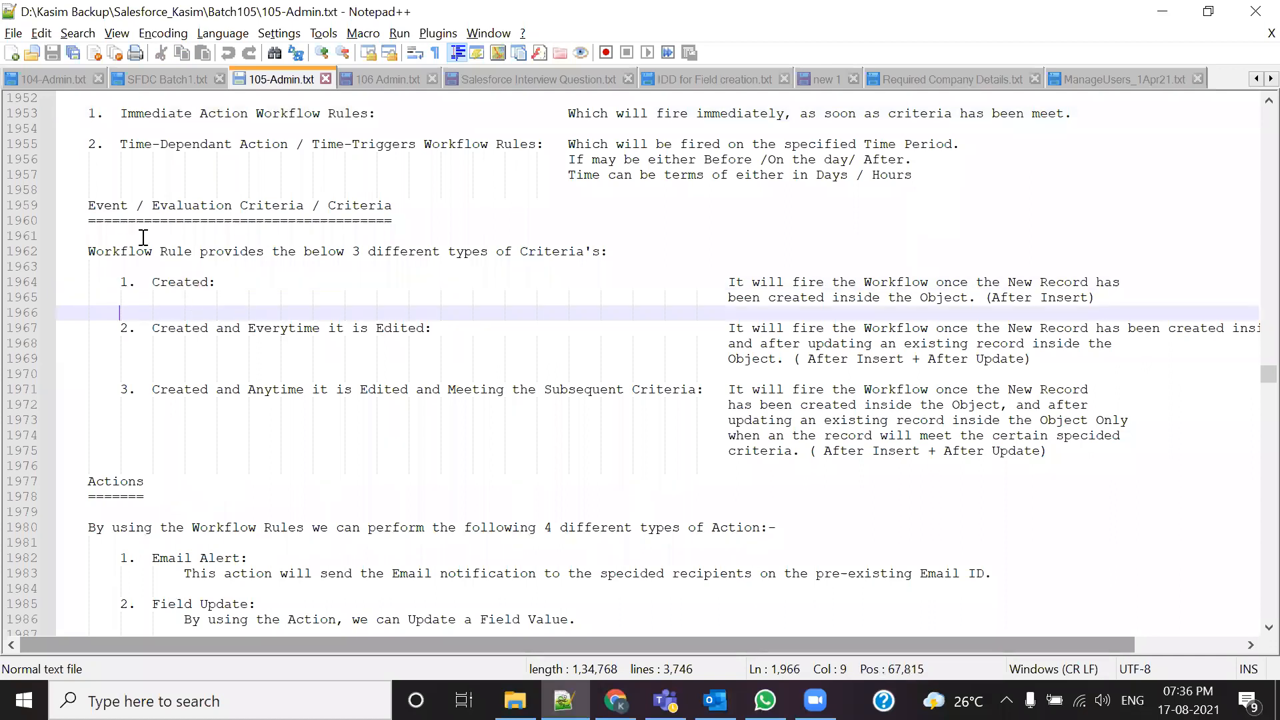
{"action": "left_click_drag", "start_coordinate": [105, 115], "coordinate": [253, 126]}
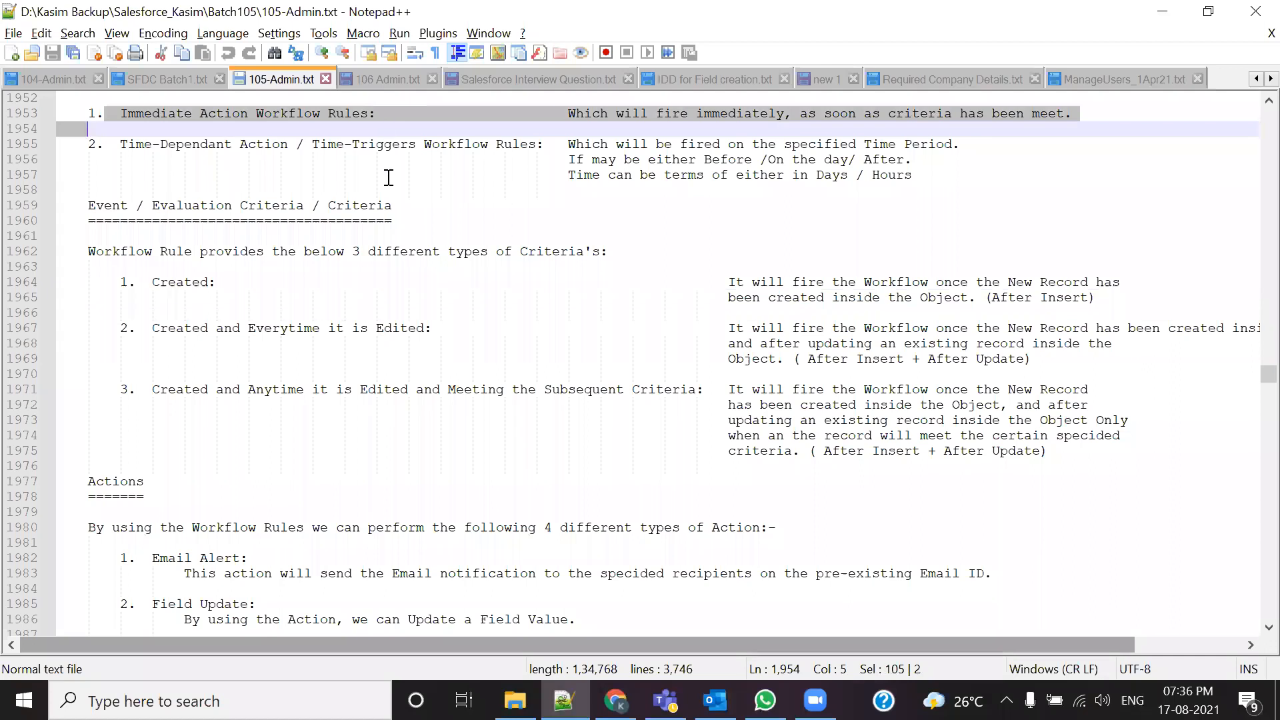
{"action": "left_click_drag", "start_coordinate": [152, 283], "coordinate": [217, 284]}
{"action": "left_click_drag", "start_coordinate": [152, 328], "coordinate": [451, 332]}
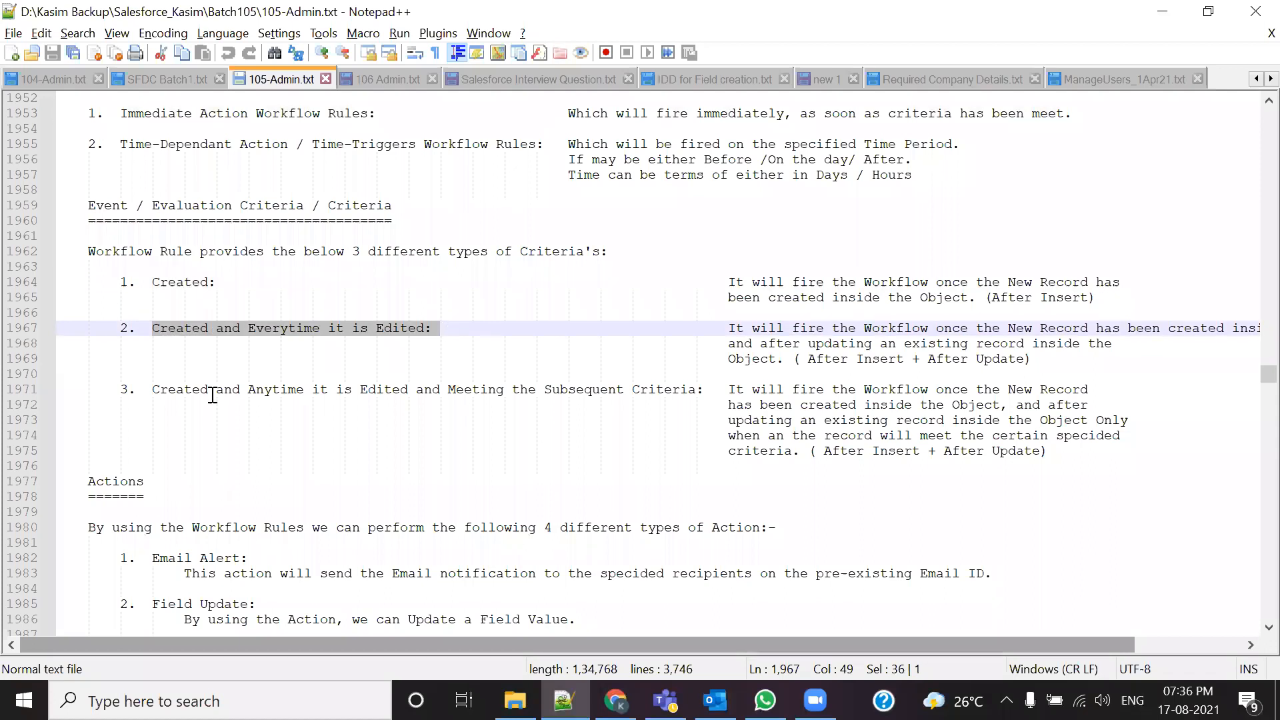
{"action": "left_click_drag", "start_coordinate": [149, 393], "coordinate": [646, 389]}
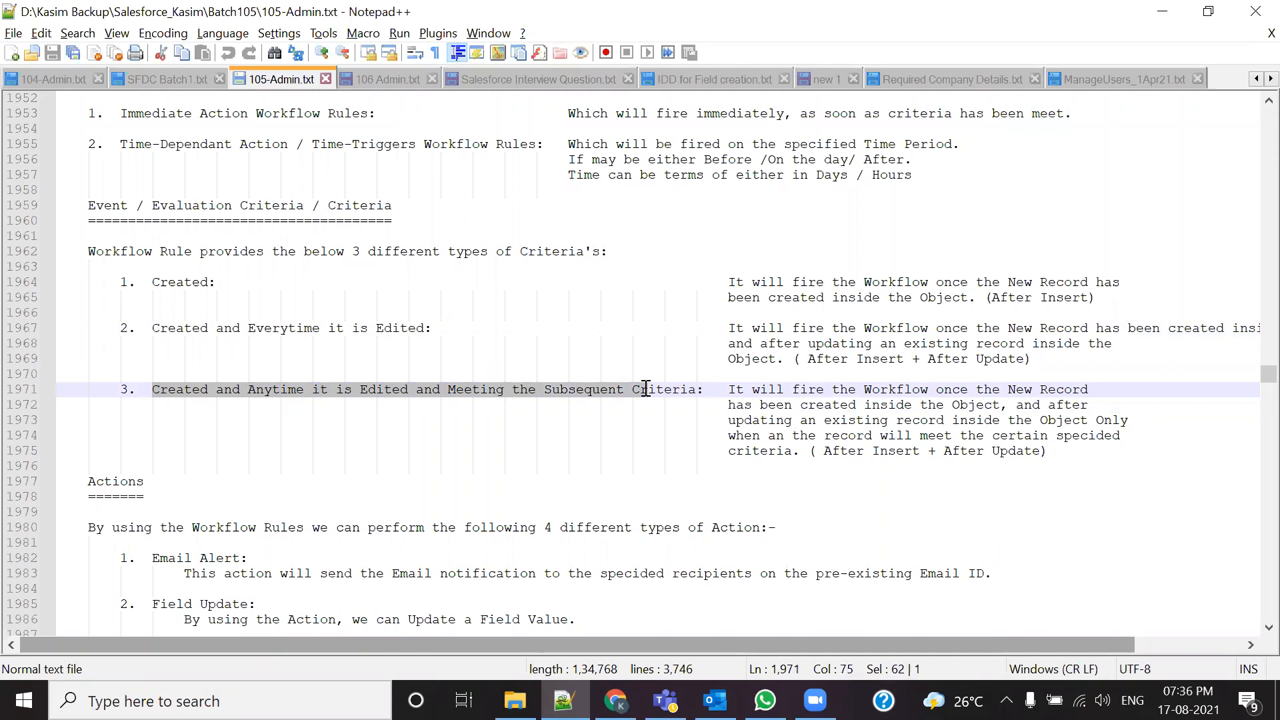
{"action": "left_click", "coordinate": [631, 435]}
Step: Highlight all three criteria together alongside the immediate and time-dependent rule lines
{"action": "left_click_drag", "start_coordinate": [120, 276], "coordinate": [728, 390]}
{"action": "left_click_drag", "start_coordinate": [107, 114], "coordinate": [410, 131]}
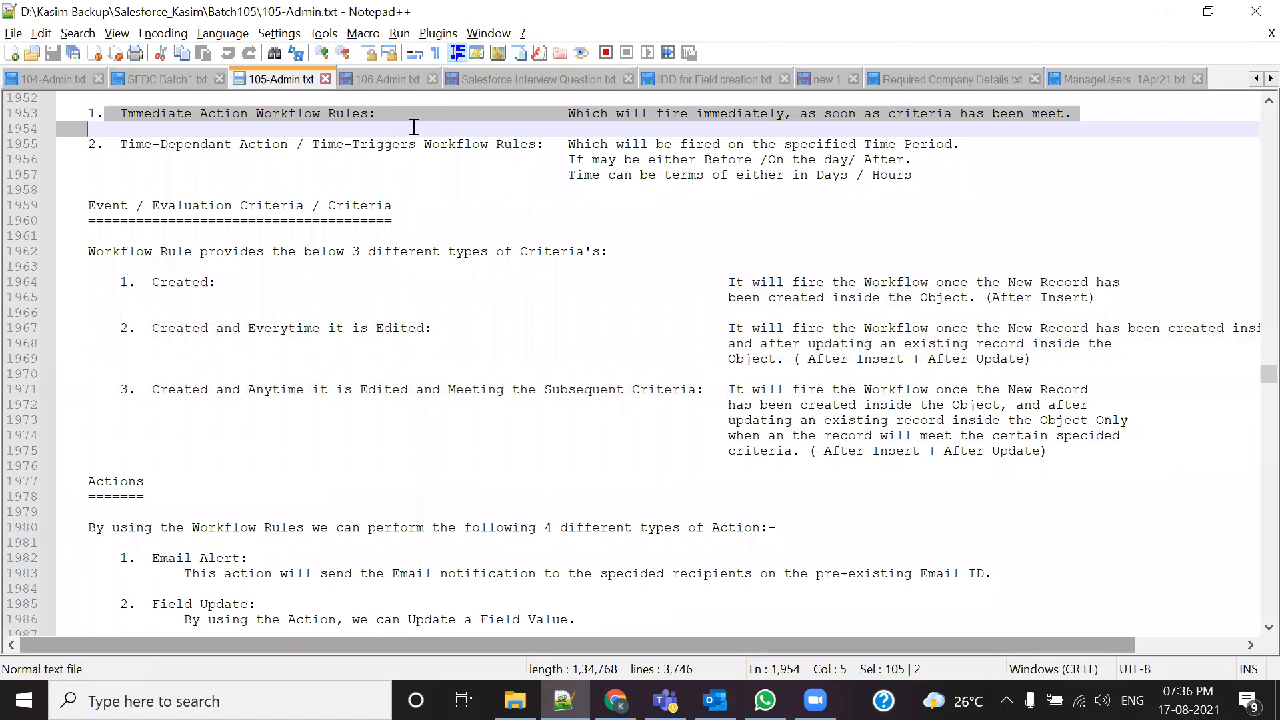
{"action": "left_click_drag", "start_coordinate": [119, 282], "coordinate": [744, 393]}
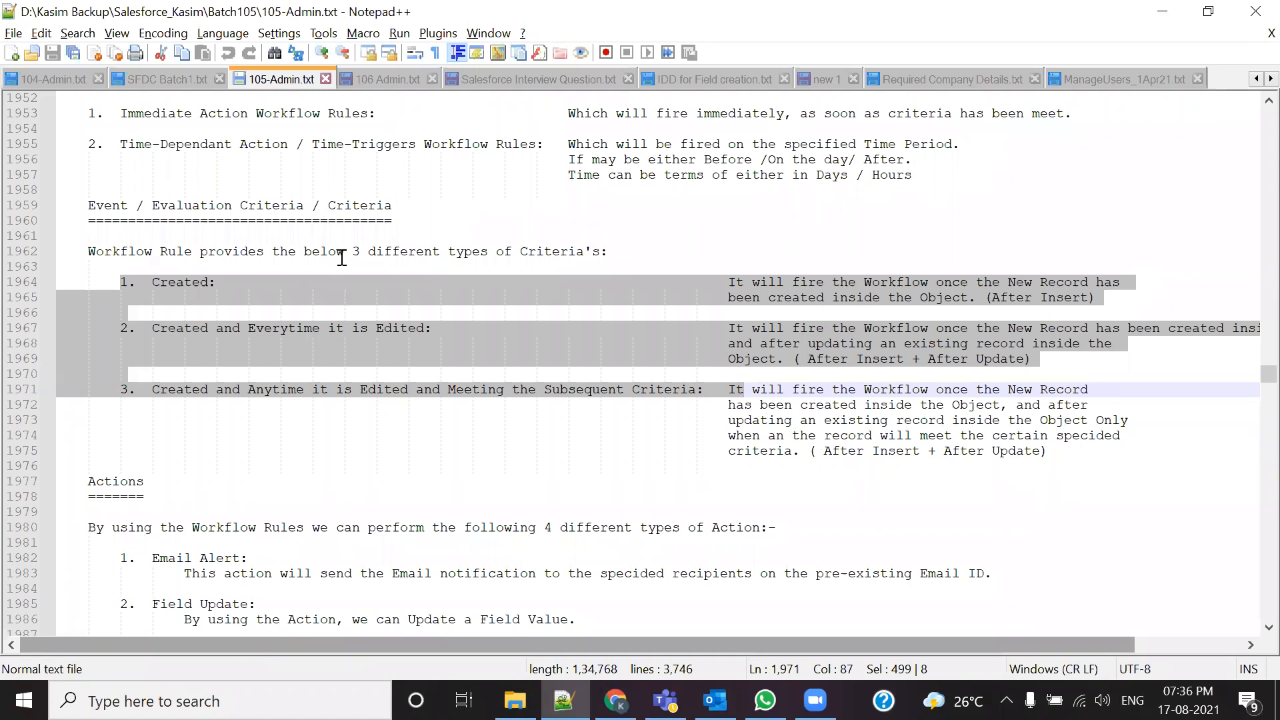
{"action": "left_click_drag", "start_coordinate": [104, 144], "coordinate": [354, 151]}
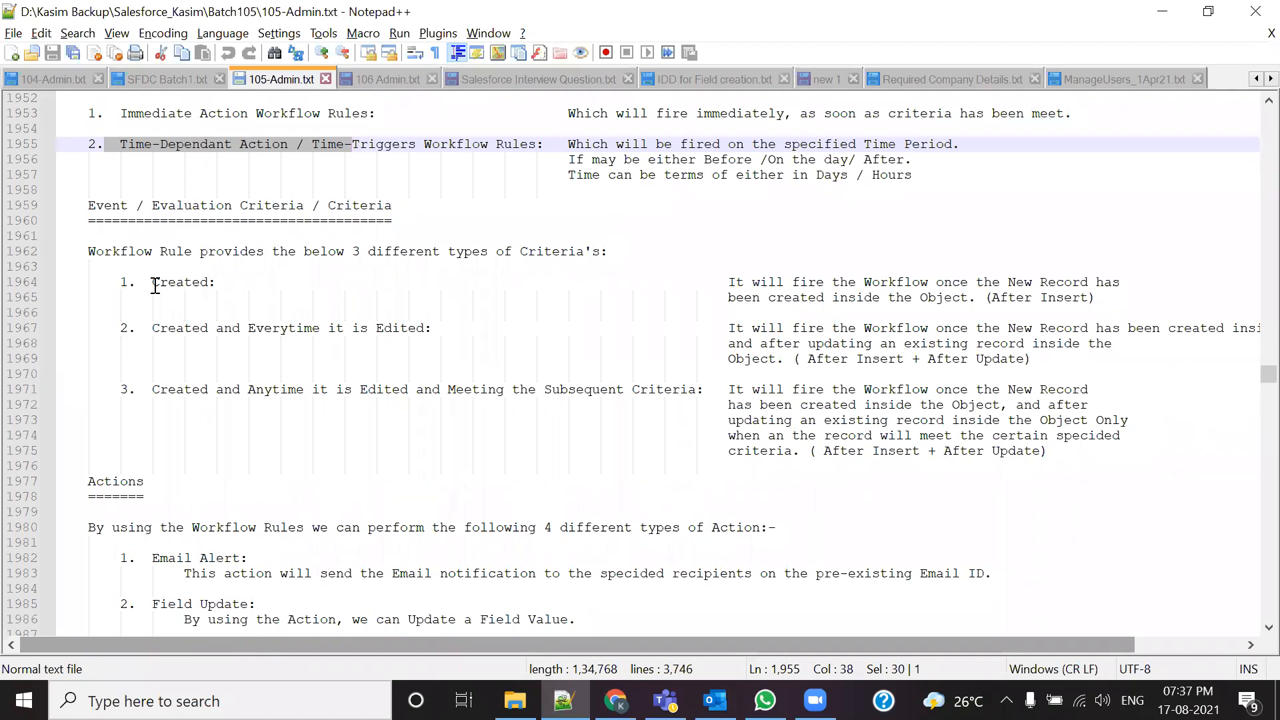
{"action": "left_click_drag", "start_coordinate": [138, 280], "coordinate": [244, 280]}
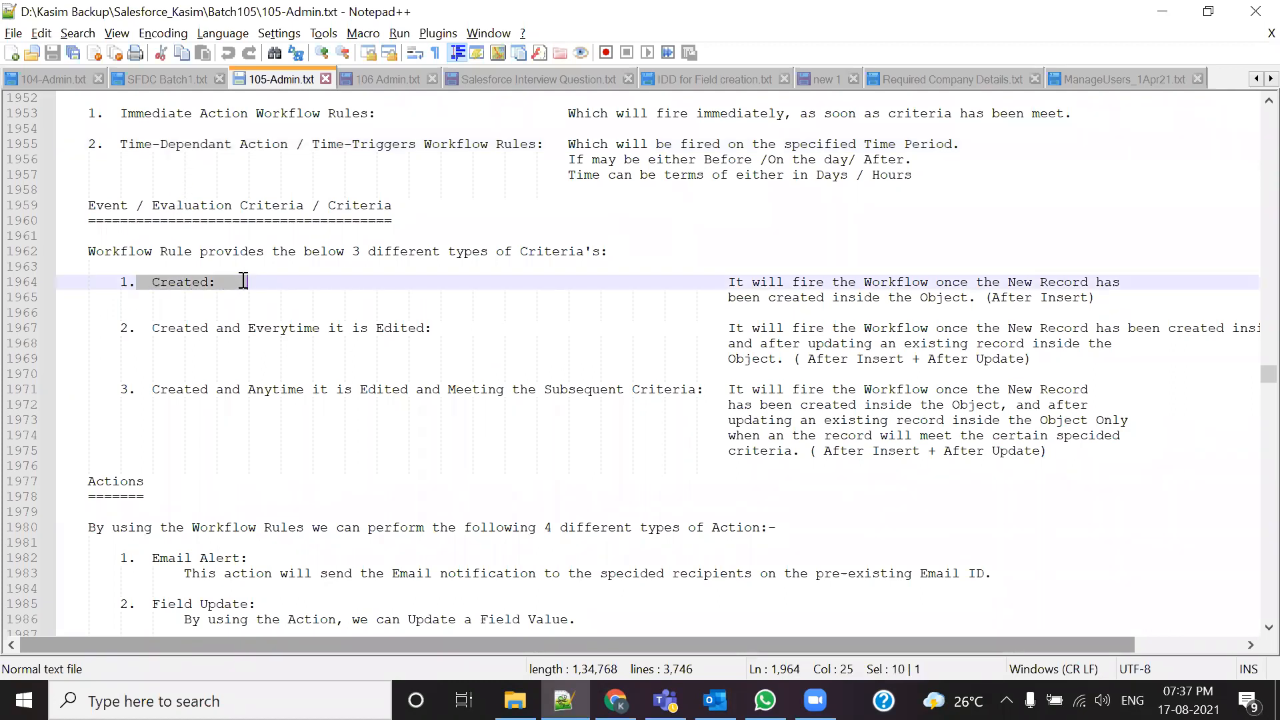
{"action": "left_click_drag", "start_coordinate": [136, 389], "coordinate": [704, 389]}
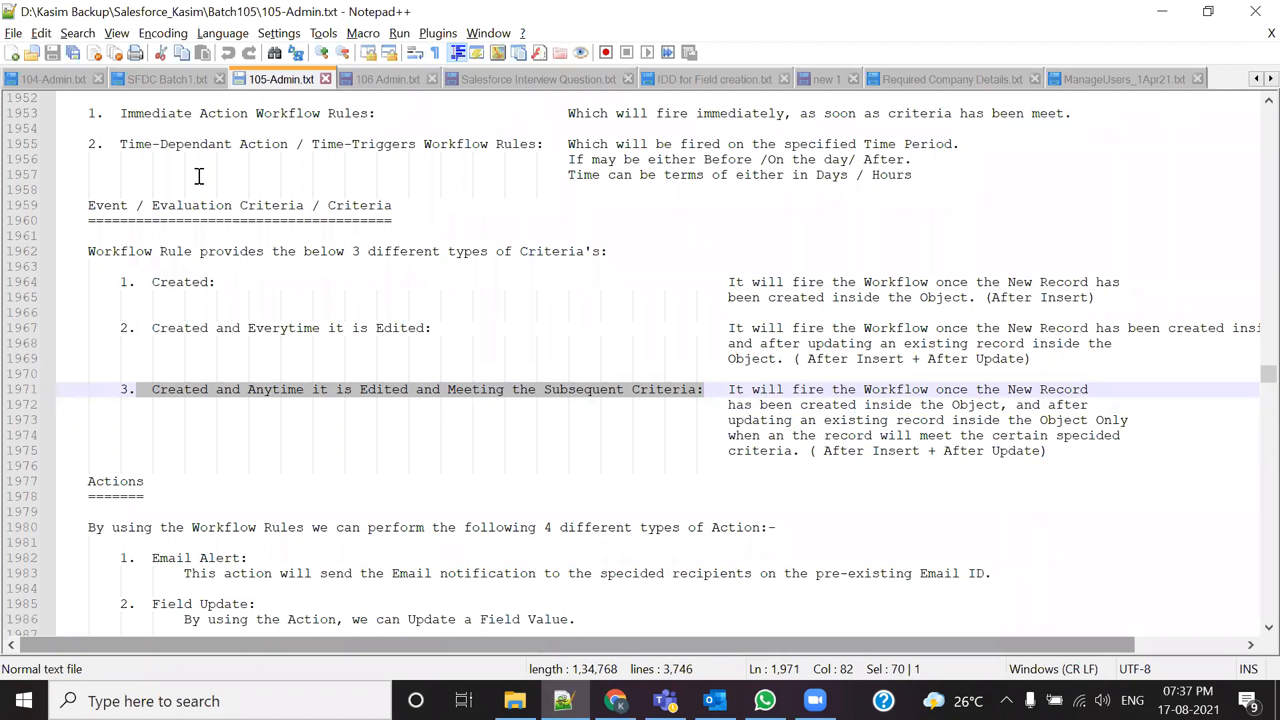
Step: Pair the Time-Dependant Action / Time-Triggers rule with the Created and Everytime it is Edited criterion
{"action": "left_click_drag", "start_coordinate": [137, 282], "coordinate": [225, 287]}
{"action": "left_click_drag", "start_coordinate": [137, 390], "coordinate": [713, 389]}
{"action": "left_click_drag", "start_coordinate": [142, 327], "coordinate": [443, 331]}
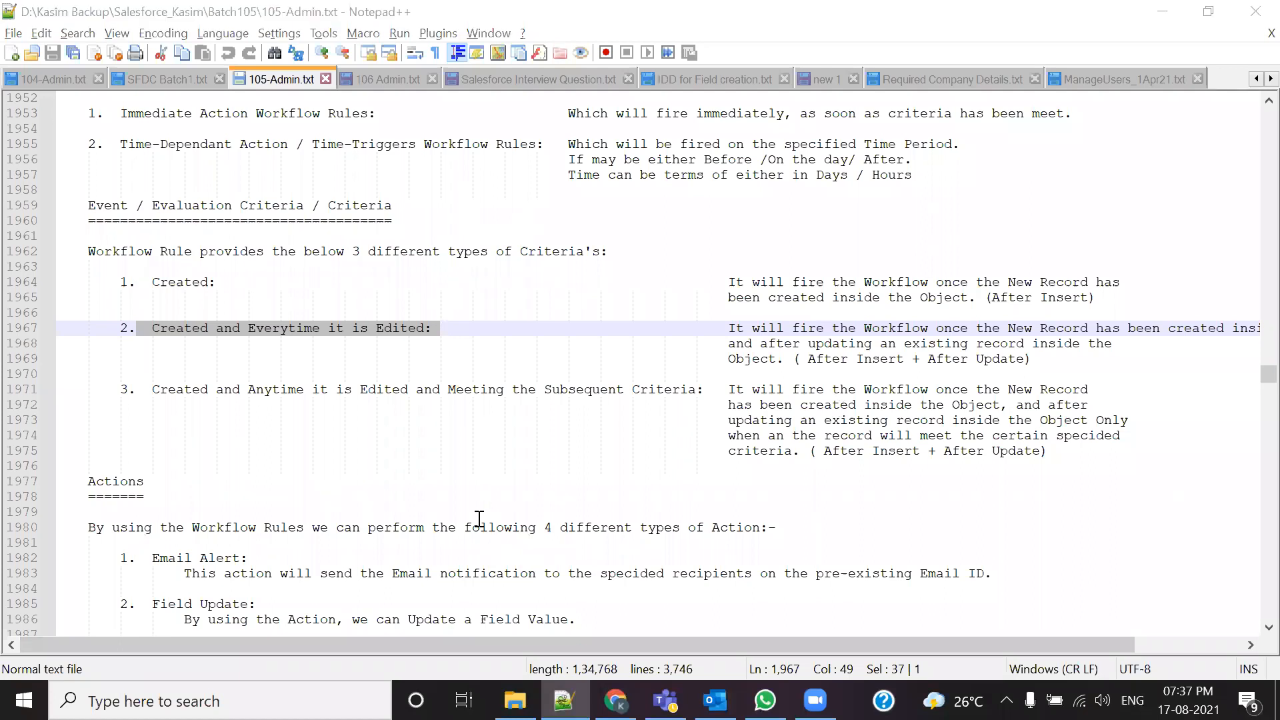
{"action": "left_click", "coordinate": [427, 328]}
{"action": "left_click_drag", "start_coordinate": [153, 328], "coordinate": [428, 329]}
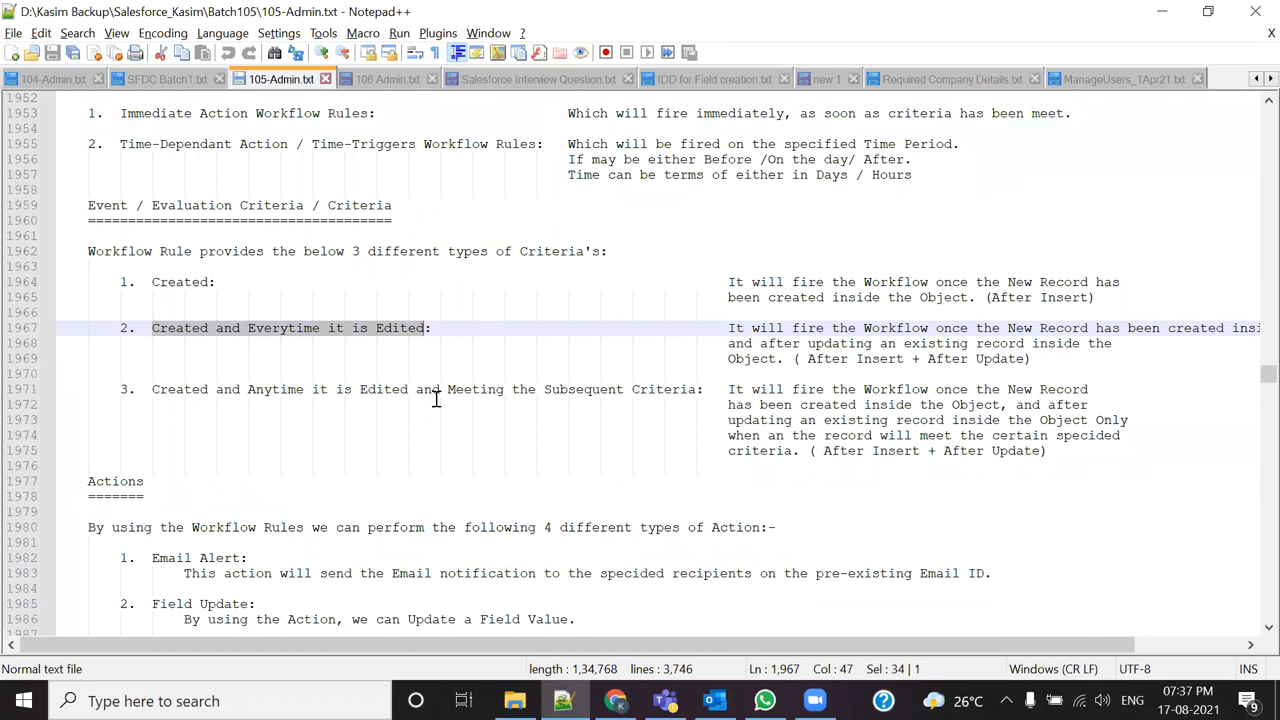
{"action": "left_click_drag", "start_coordinate": [105, 145], "coordinate": [546, 144]}
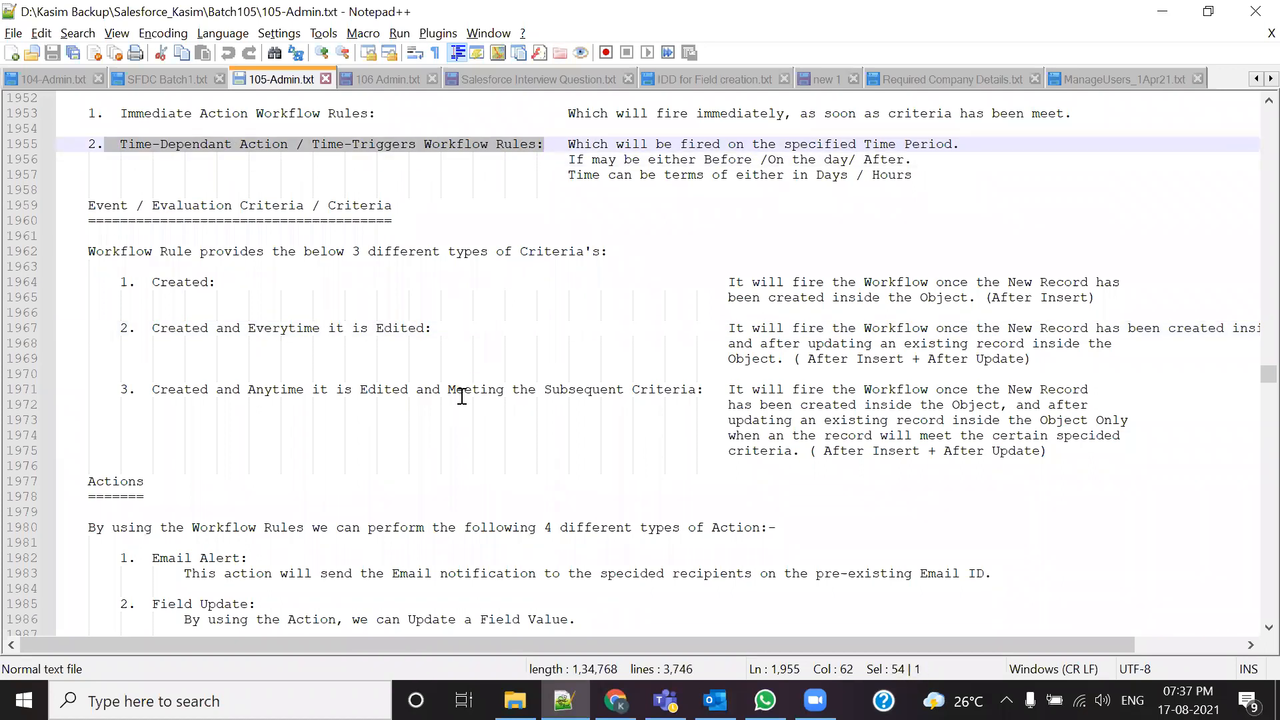
{"action": "left_click_drag", "start_coordinate": [136, 329], "coordinate": [441, 328]}
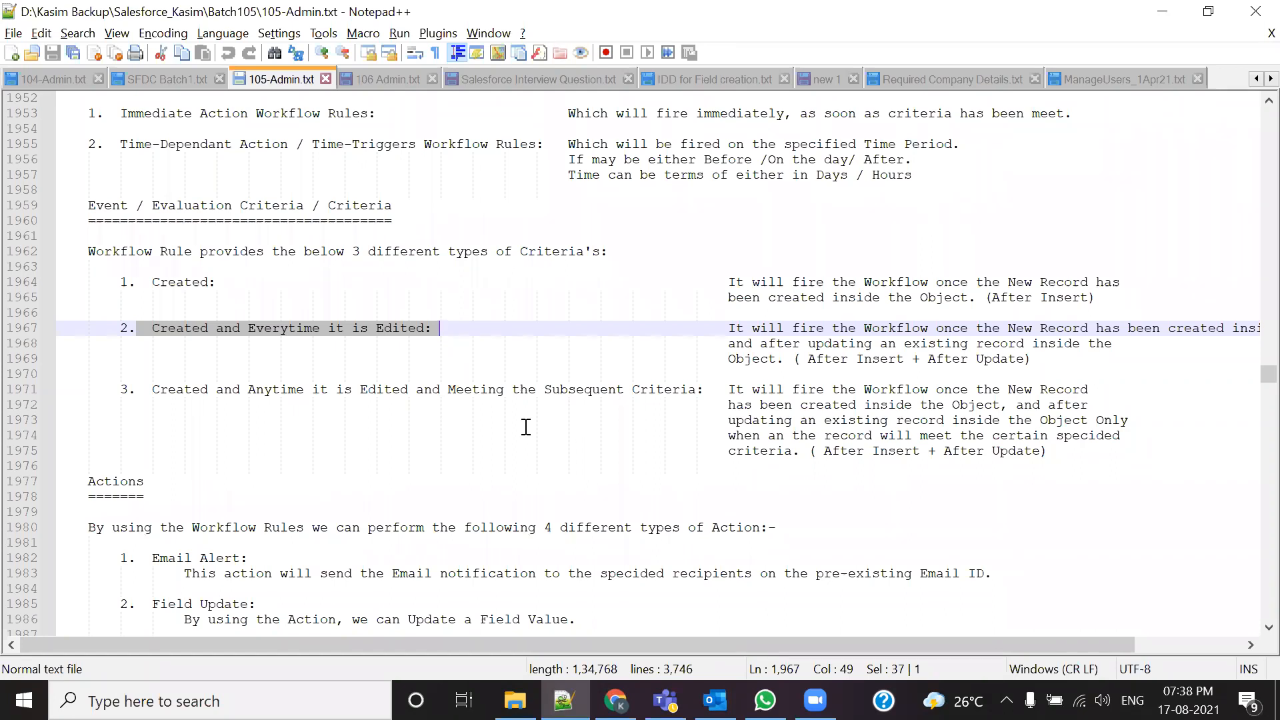
Step: Scroll down and highlight the Time-Dependent Actions bullet points about firing after a specific time
{"action": "scroll", "coordinate": [494, 458], "scroll_direction": "down", "scroll_amount": 6}
{"action": "scroll", "coordinate": [495, 462], "scroll_direction": "down", "scroll_amount": 20}
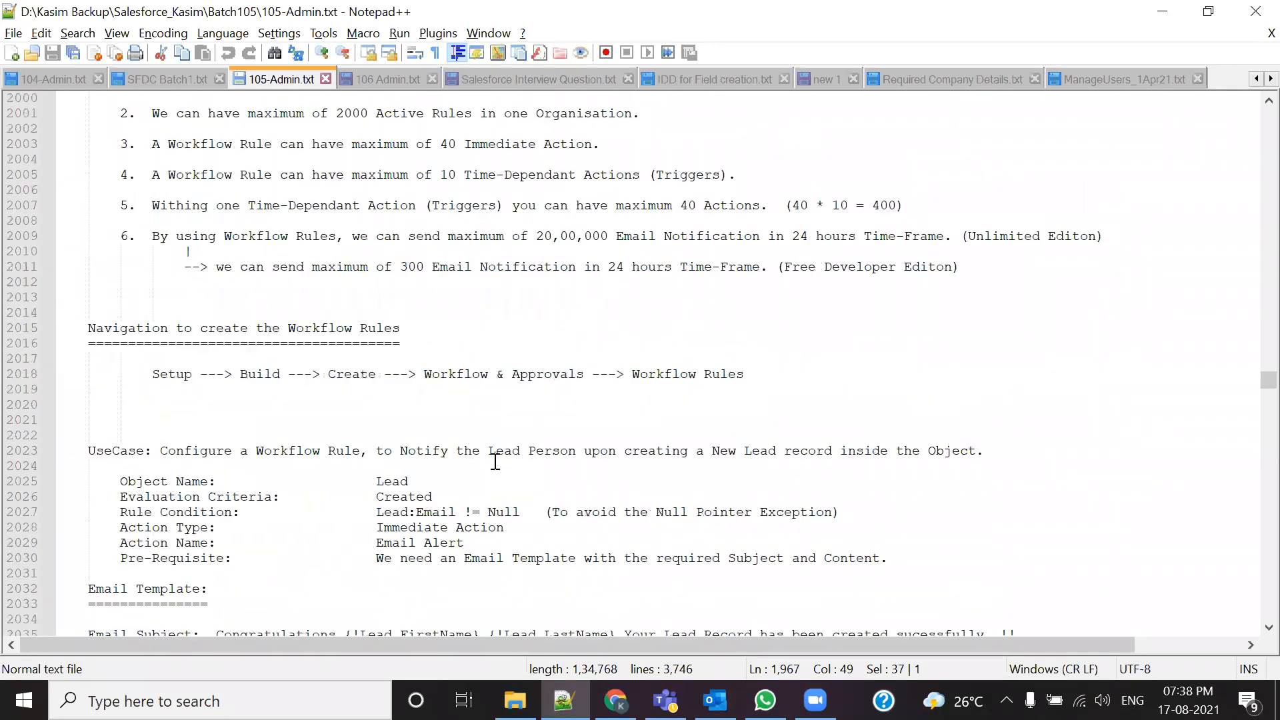
{"action": "scroll", "coordinate": [496, 461], "scroll_direction": "down", "scroll_amount": 8}
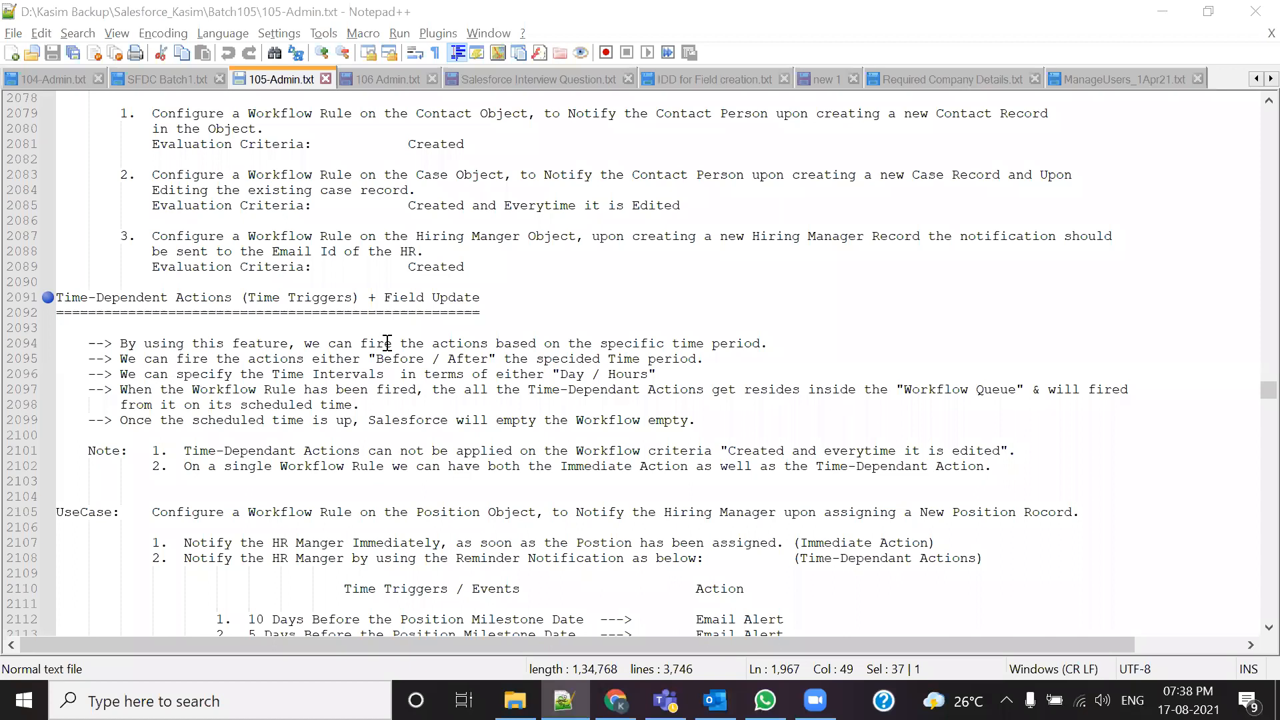
{"action": "left_click_drag", "start_coordinate": [361, 344], "coordinate": [770, 344]}
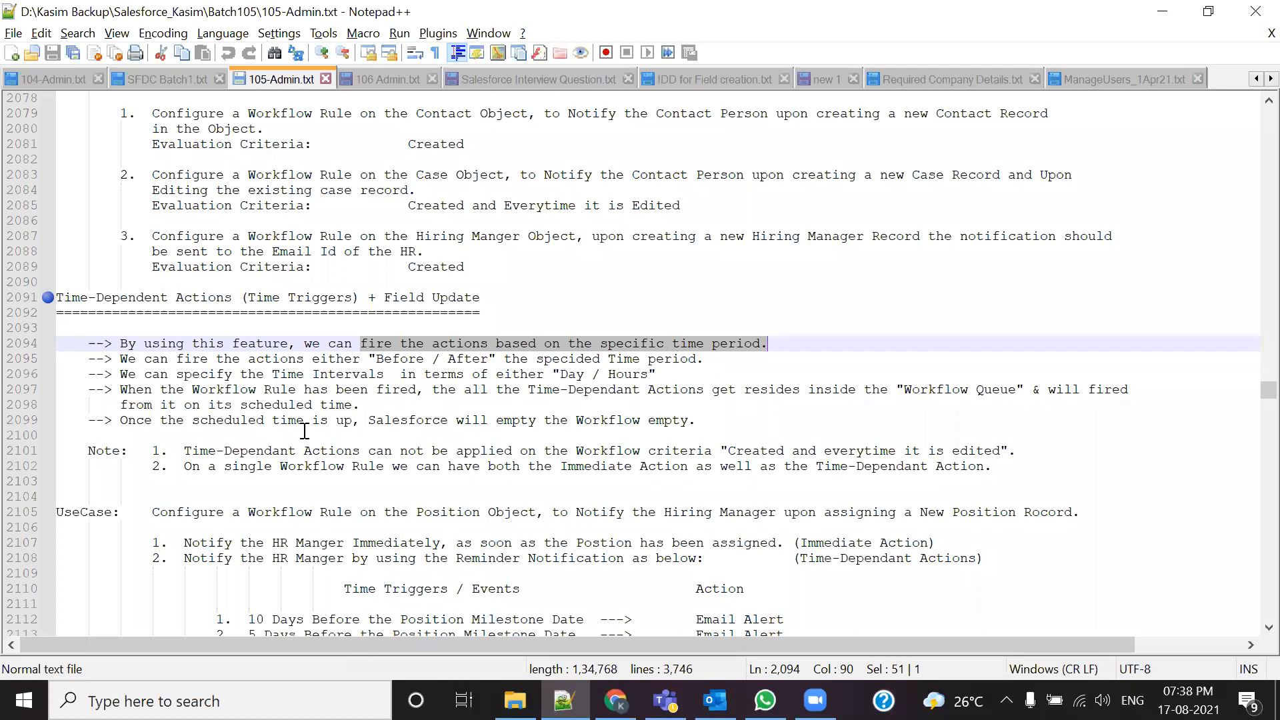
{"action": "left_click_drag", "start_coordinate": [89, 343], "coordinate": [672, 389]}
{"action": "left_click_drag", "start_coordinate": [805, 408], "coordinate": [993, 416]}
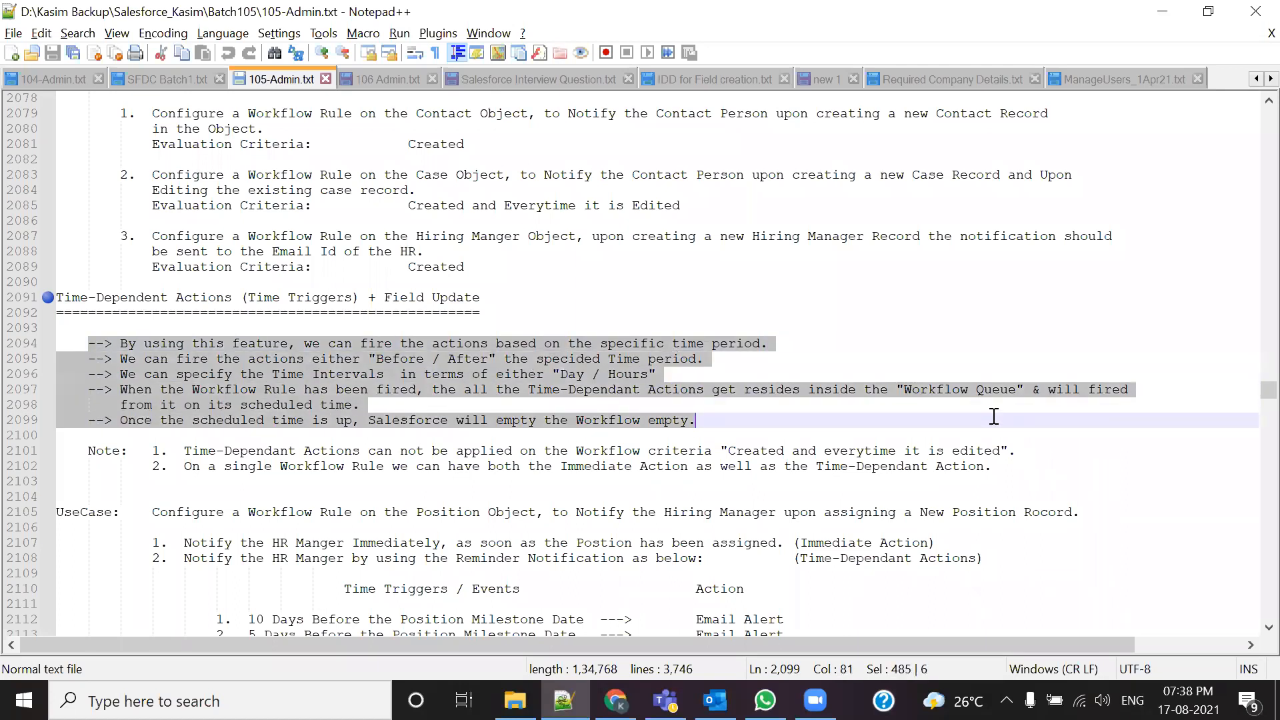
{"action": "left_click", "coordinate": [473, 419]}
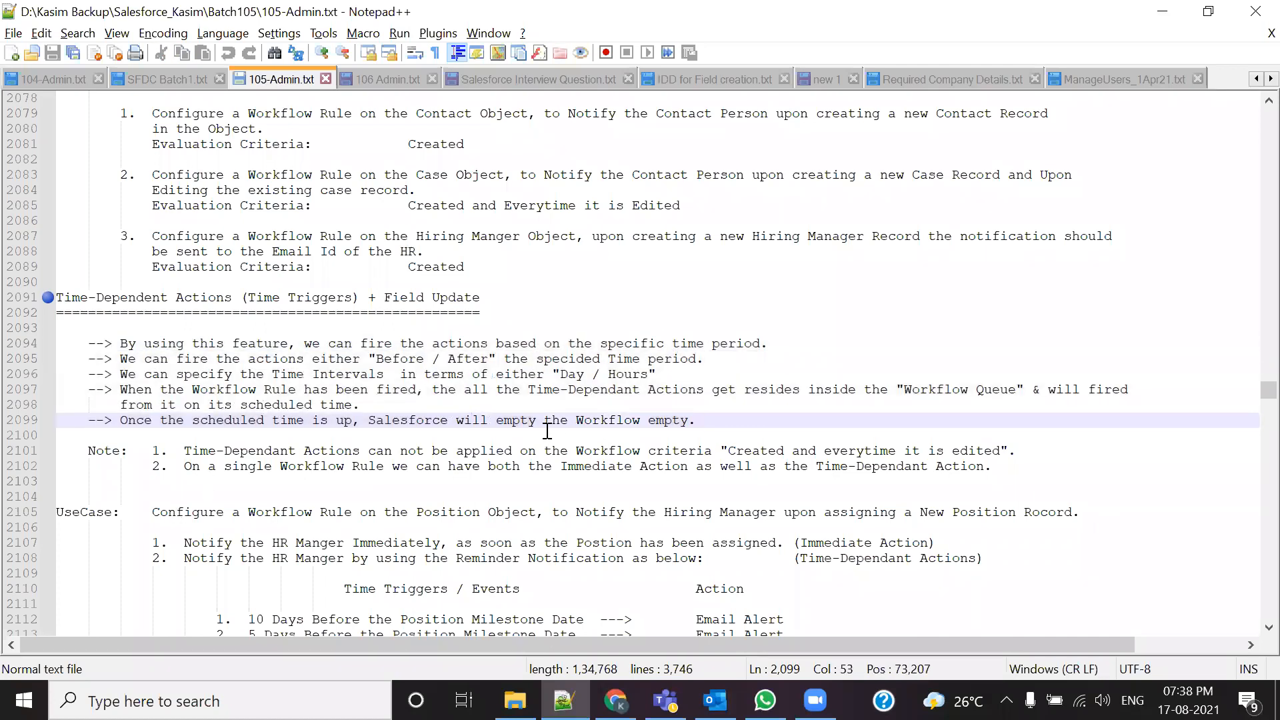
Step: Highlight the Note on where time-dependent actions can't apply, then switch to Salesforce Interview Question.txt
{"action": "scroll", "coordinate": [336, 445], "scroll_direction": "down", "scroll_amount": 2}
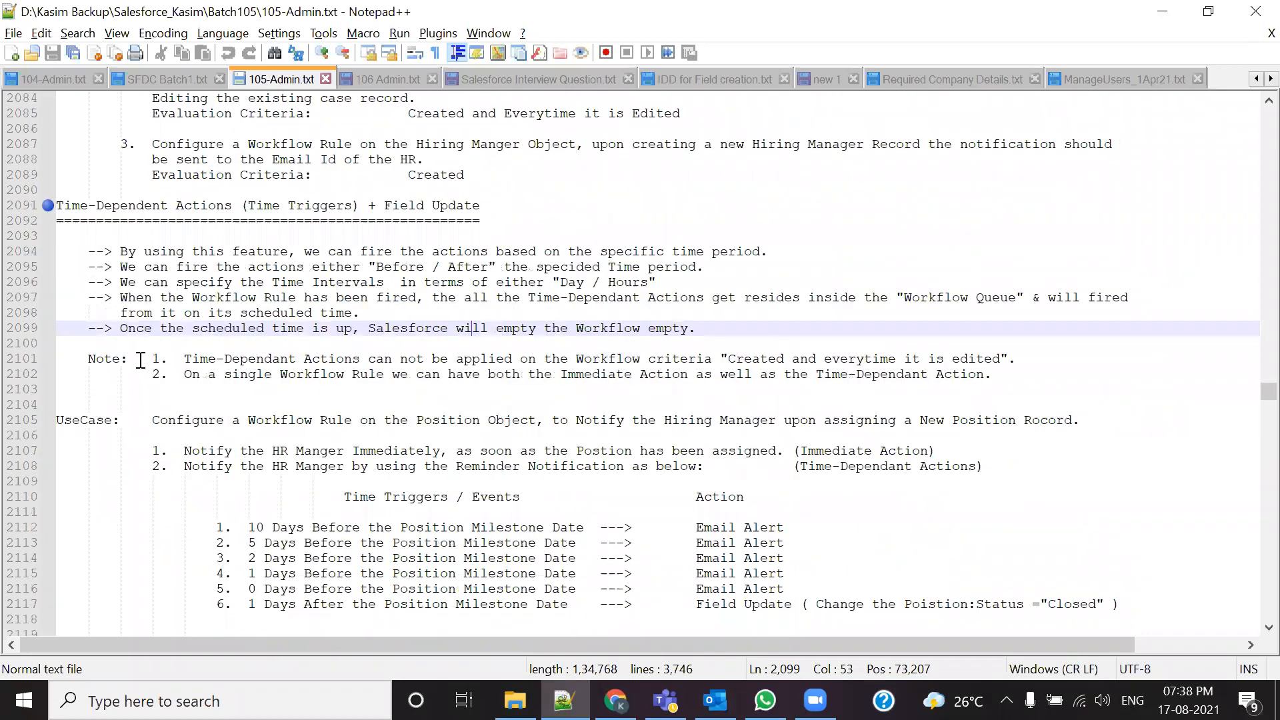
{"action": "left_click_drag", "start_coordinate": [75, 364], "coordinate": [129, 360]}
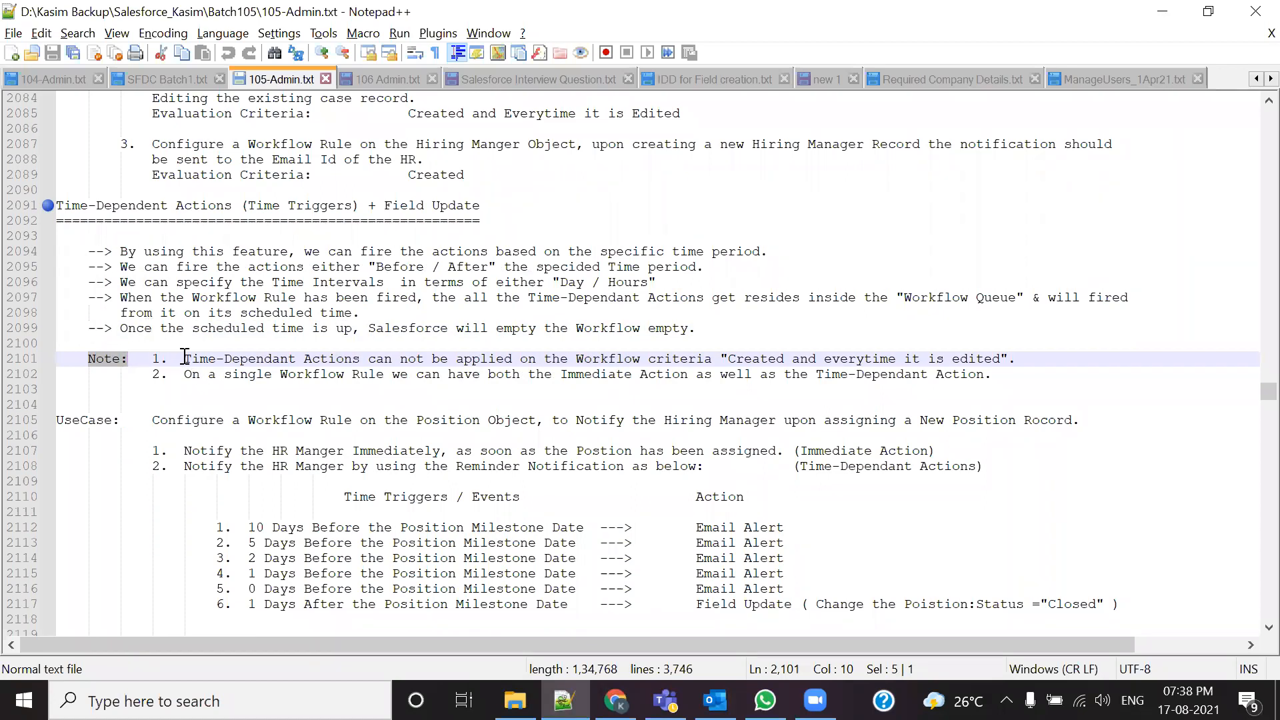
{"action": "left_click_drag", "start_coordinate": [185, 359], "coordinate": [1037, 357]}
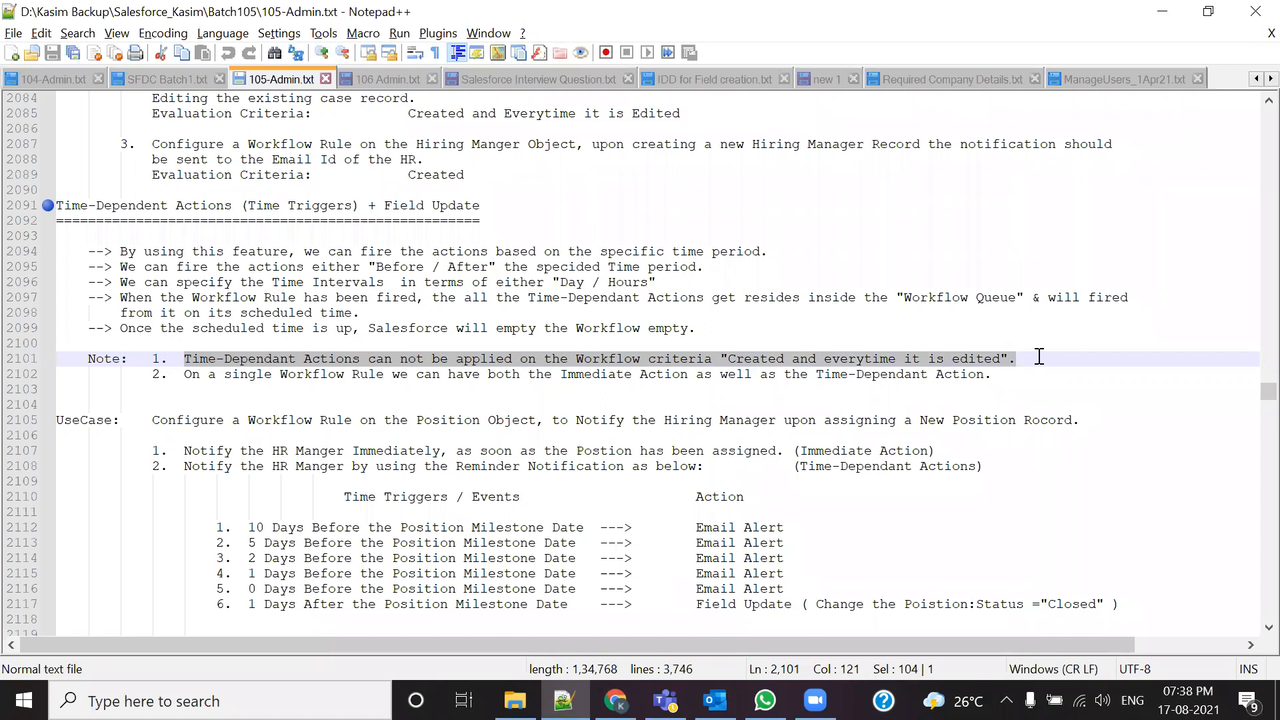
{"action": "left_click", "coordinate": [534, 81]}
Step: Highlight interview question 26 on time-dependent actions, then return to 105-Admin.txt
{"action": "scroll", "coordinate": [82, 320], "scroll_direction": "up", "scroll_amount": 20}
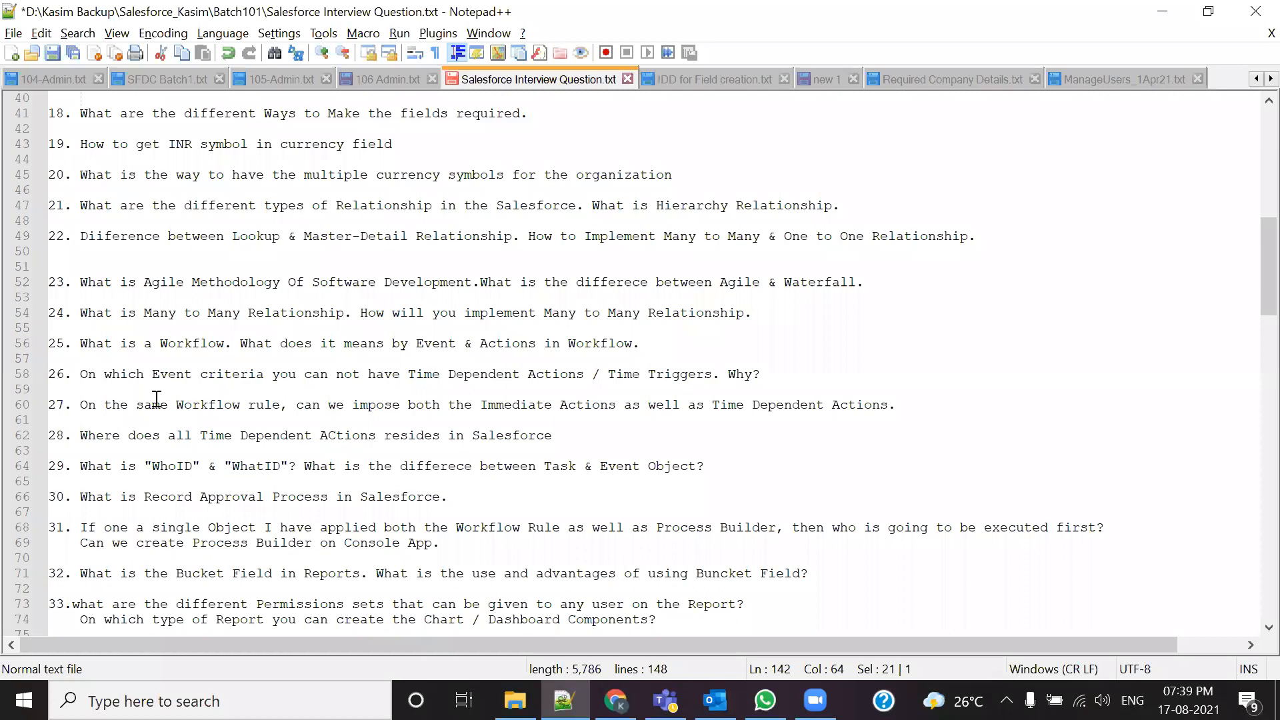
{"action": "left_click_drag", "start_coordinate": [72, 373], "coordinate": [760, 374]}
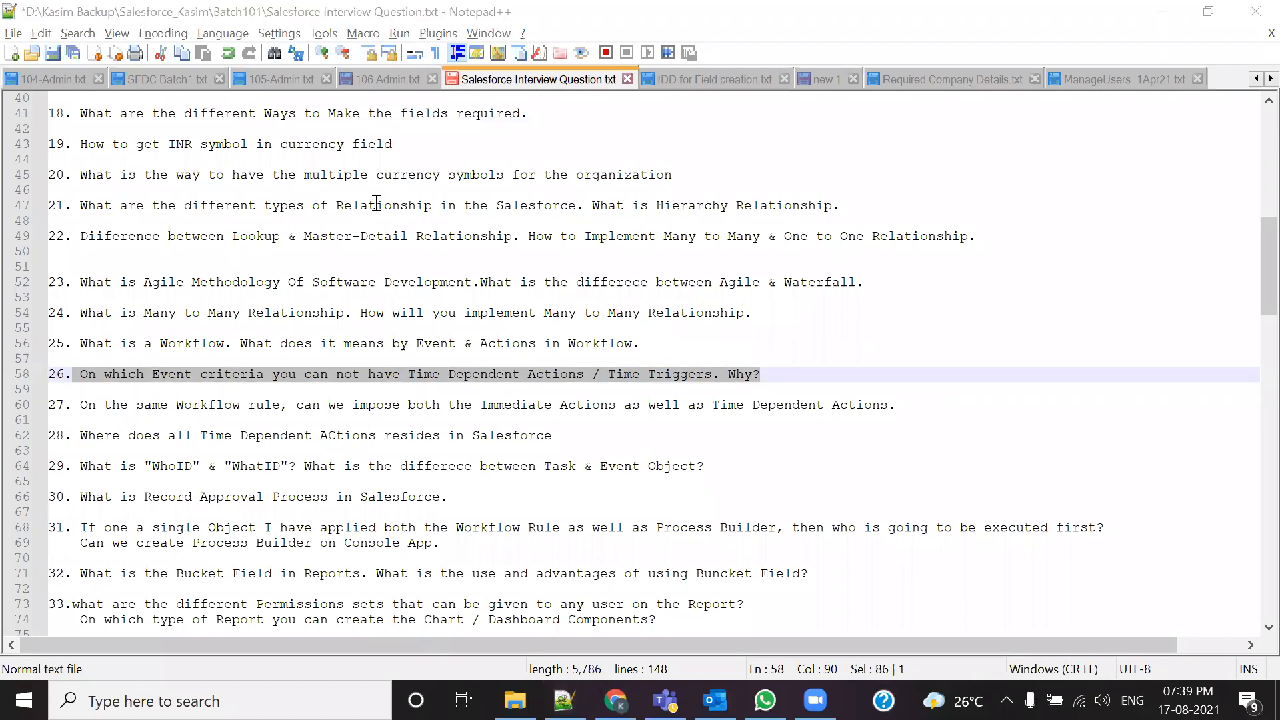
{"action": "left_click", "coordinate": [303, 76]}
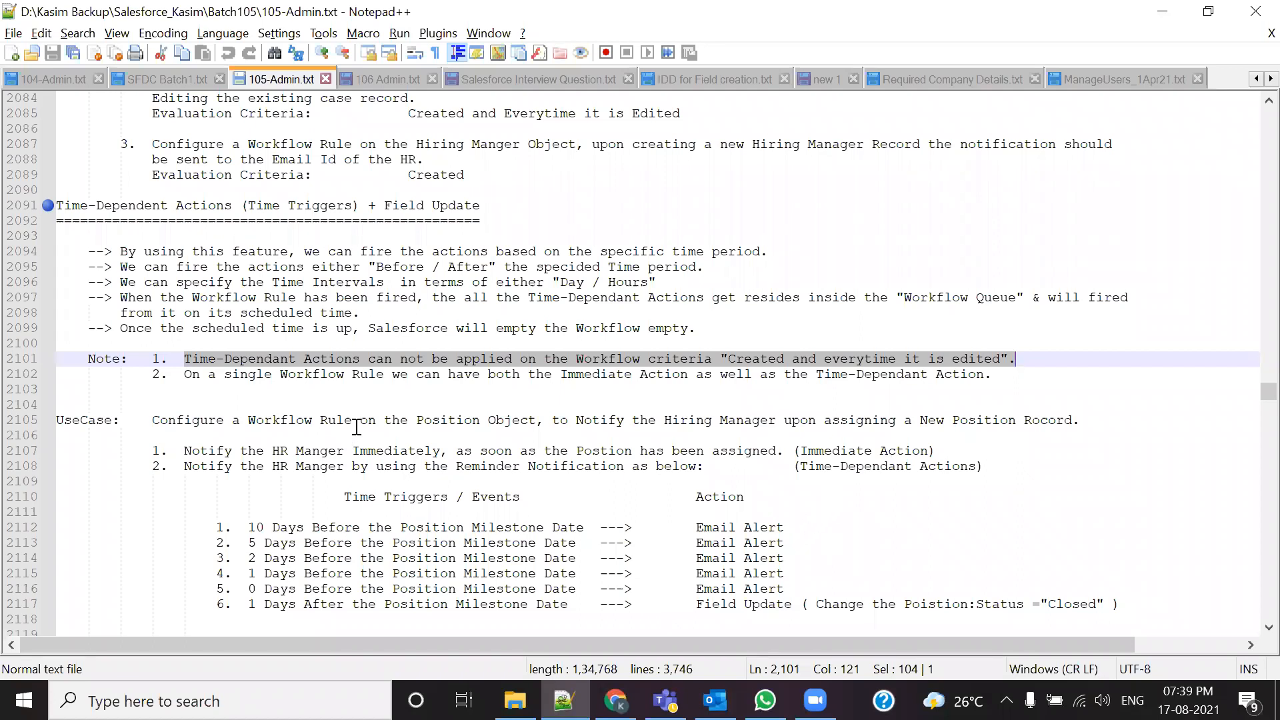
{"action": "left_click", "coordinate": [640, 372]}
{"action": "left_click_drag", "start_coordinate": [729, 354], "coordinate": [1023, 360]}
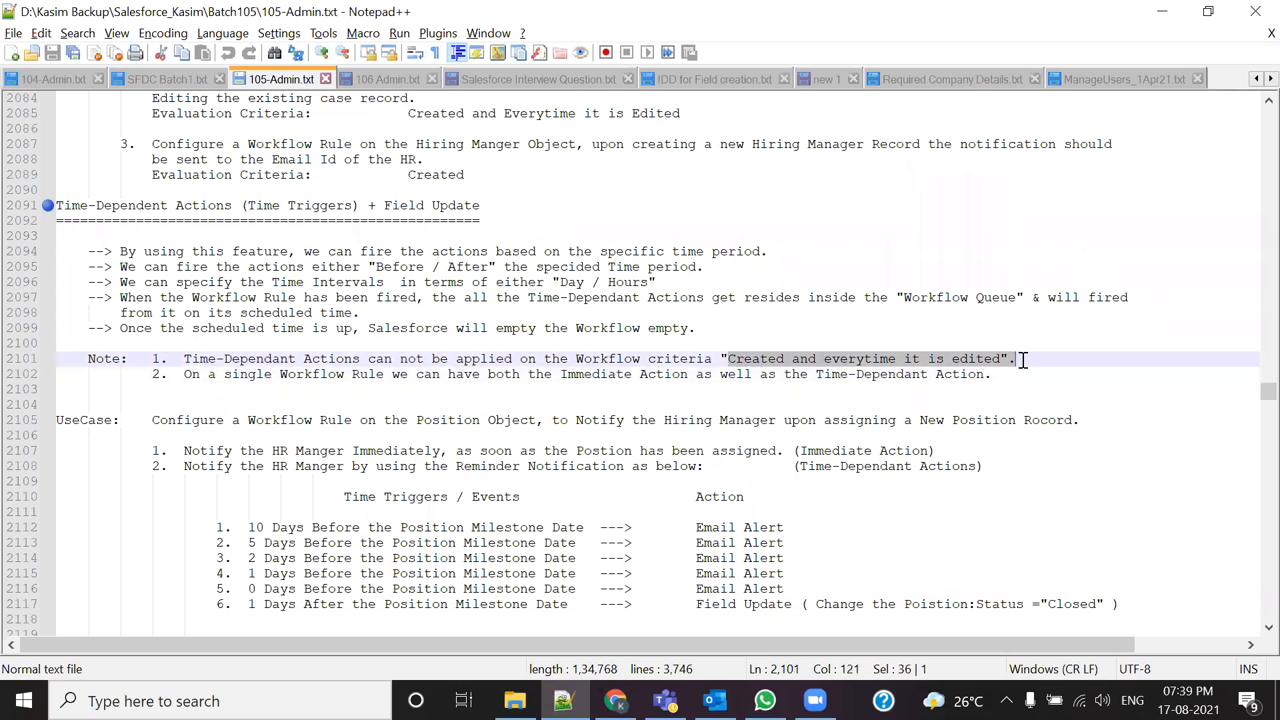
{"action": "scroll", "coordinate": [970, 436], "scroll_direction": "down", "scroll_amount": 1}
{"action": "left_click_drag", "start_coordinate": [128, 358], "coordinate": [440, 571]}
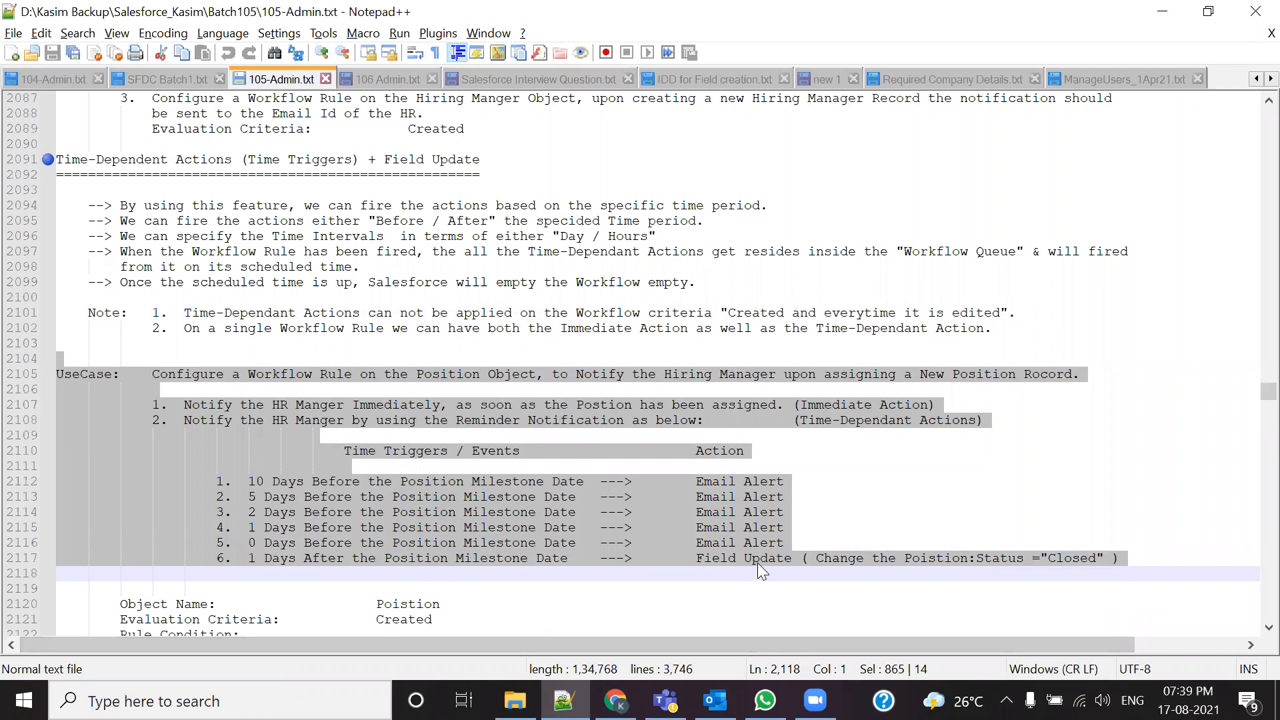
{"action": "left_click_drag", "start_coordinate": [174, 316], "coordinate": [290, 314]}
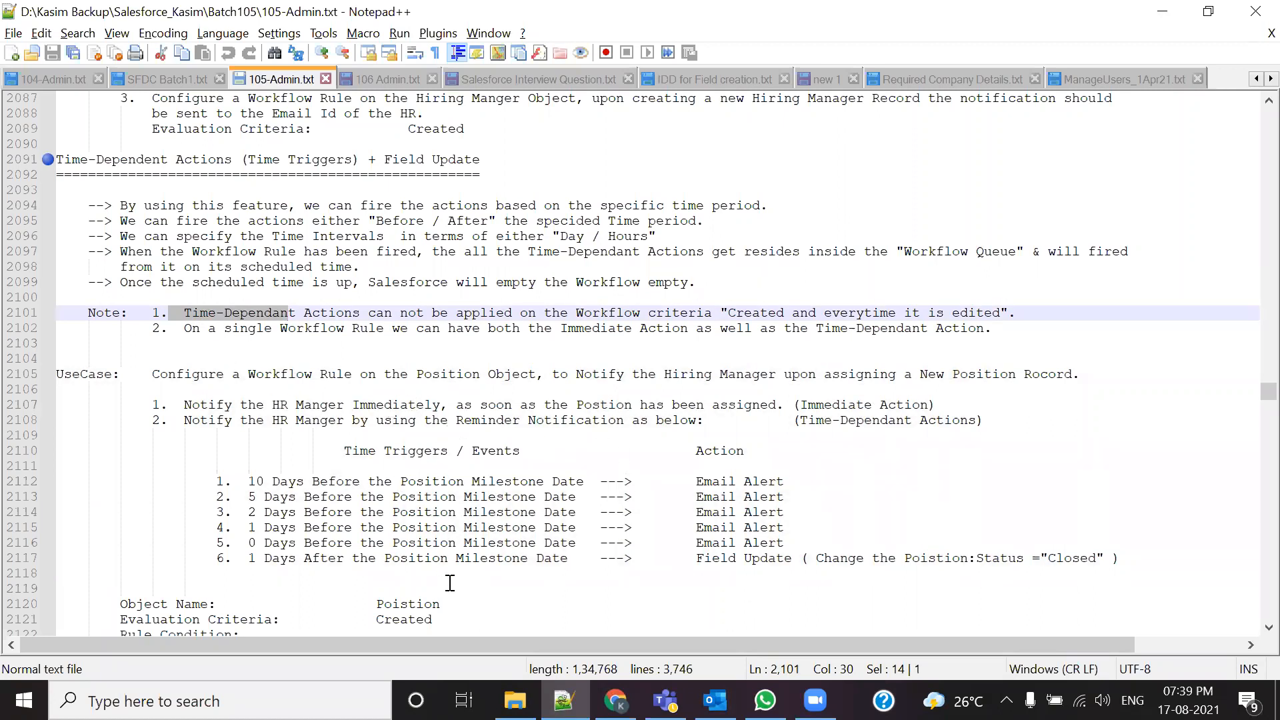
{"action": "left_click", "coordinate": [266, 329]}
{"action": "left_click_drag", "start_coordinate": [175, 312], "coordinate": [1028, 313]}
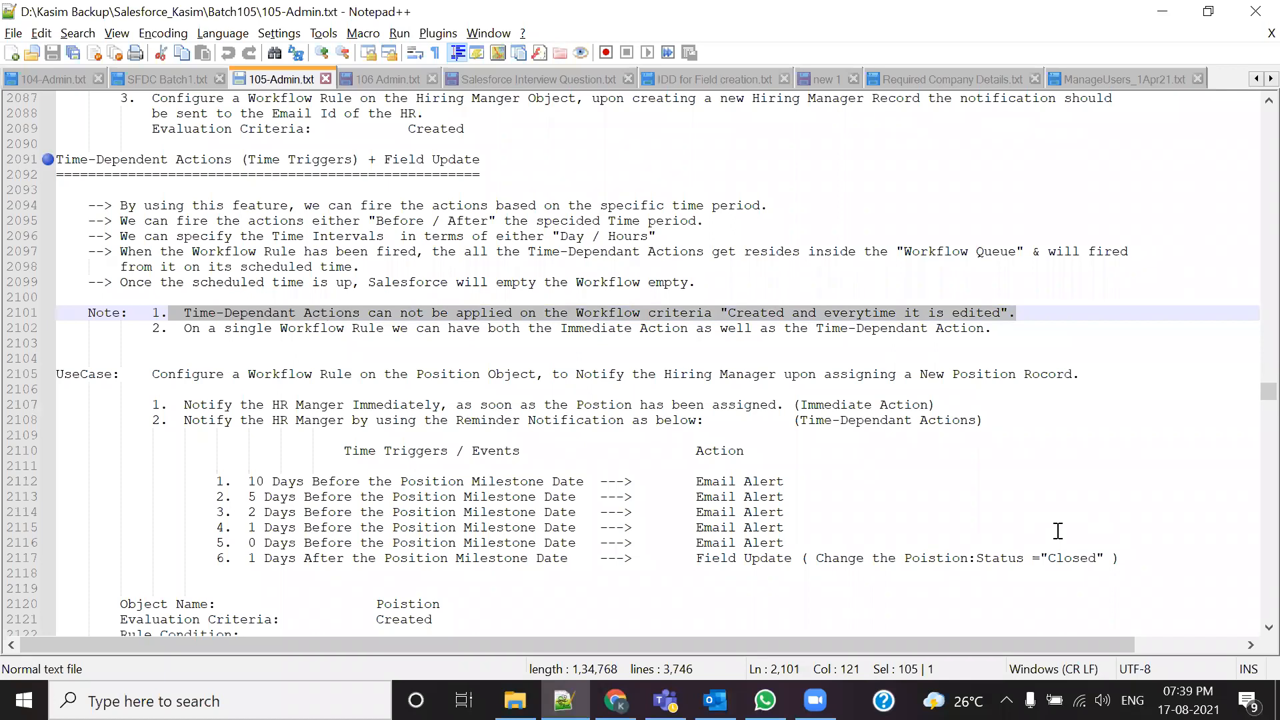
{"action": "left_click", "coordinate": [936, 388]}
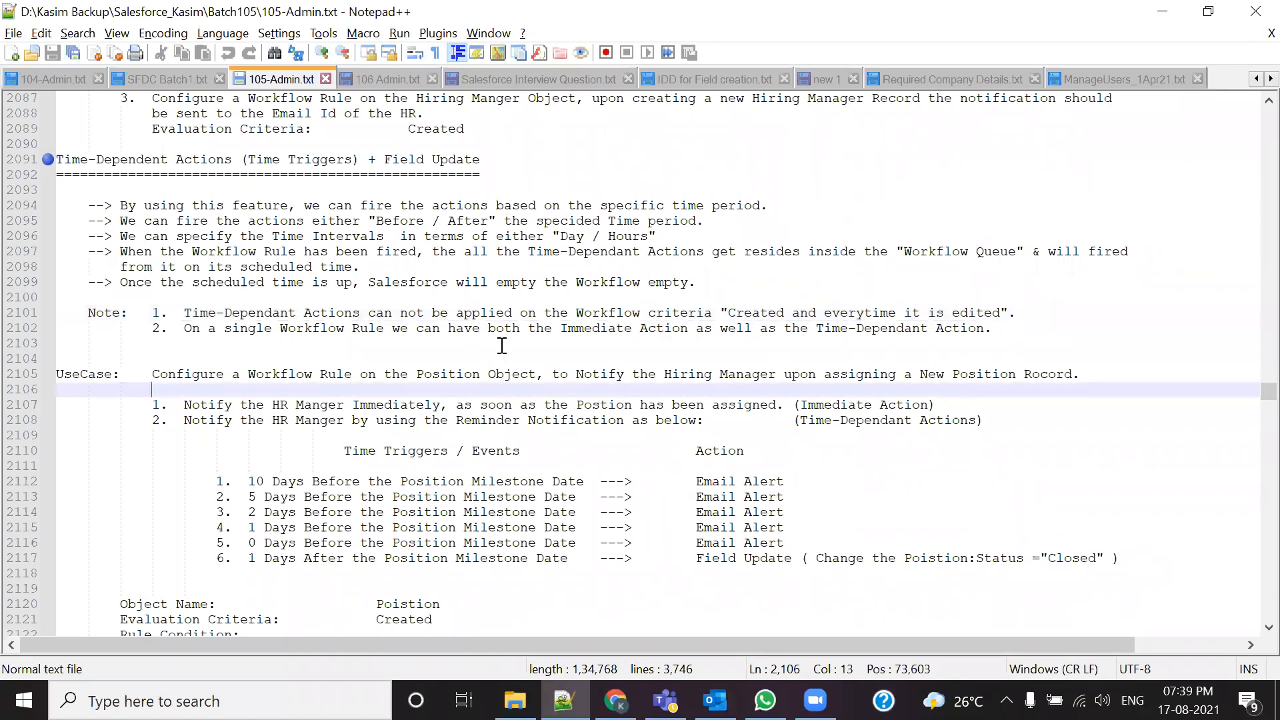
{"action": "left_click_drag", "start_coordinate": [177, 313], "coordinate": [687, 314]}
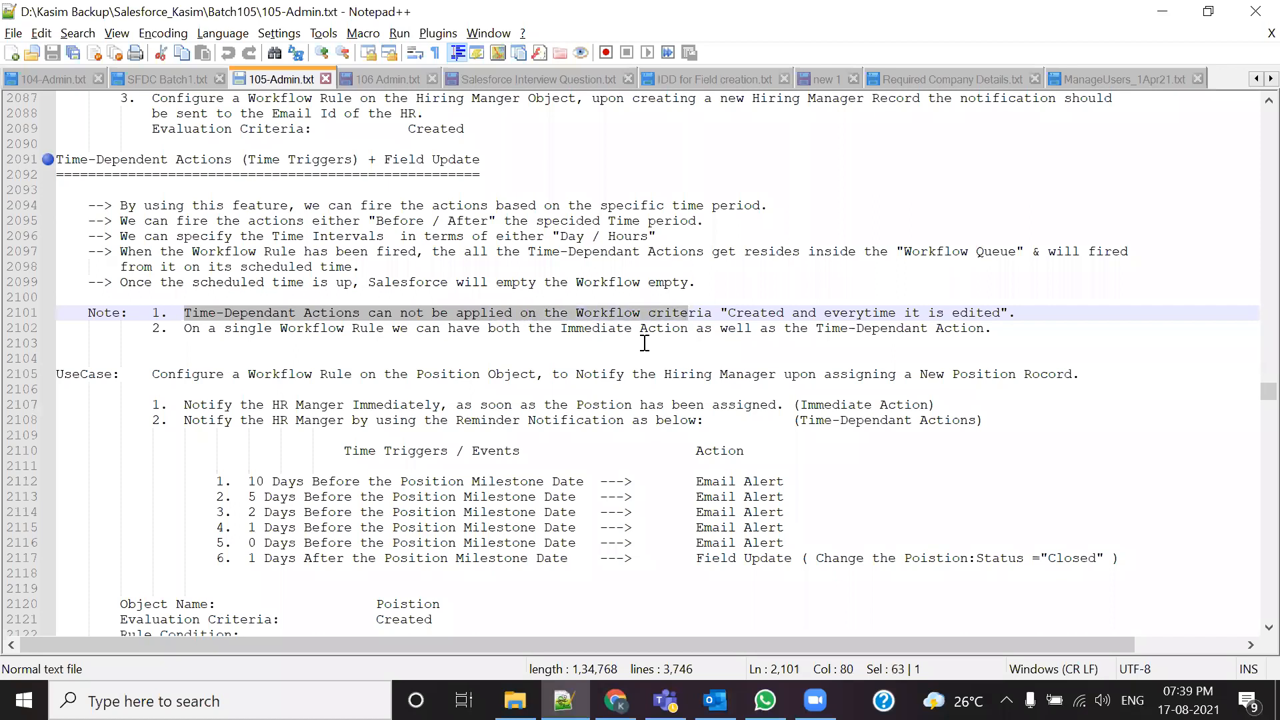
{"action": "left_click", "coordinate": [645, 344]}
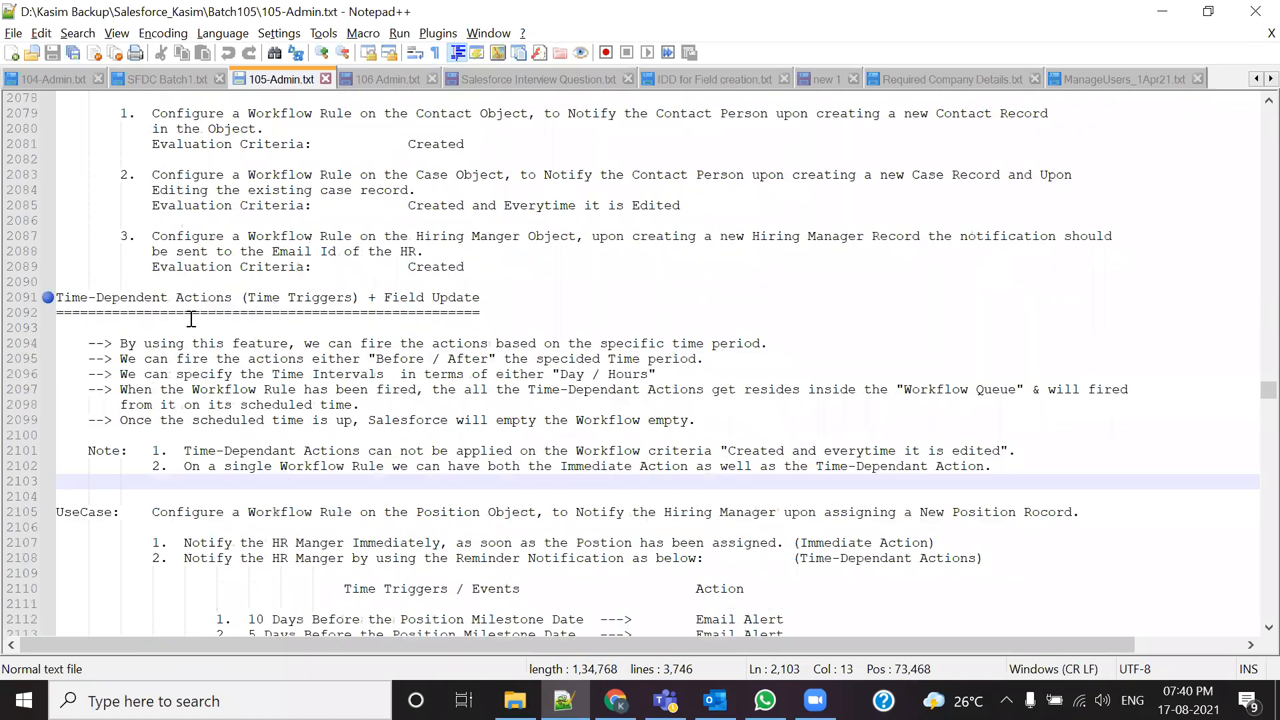
{"action": "scroll", "coordinate": [281, 327], "scroll_direction": "up", "scroll_amount": 20}
{"action": "scroll", "coordinate": [283, 467], "scroll_direction": "up", "scroll_amount": 20}
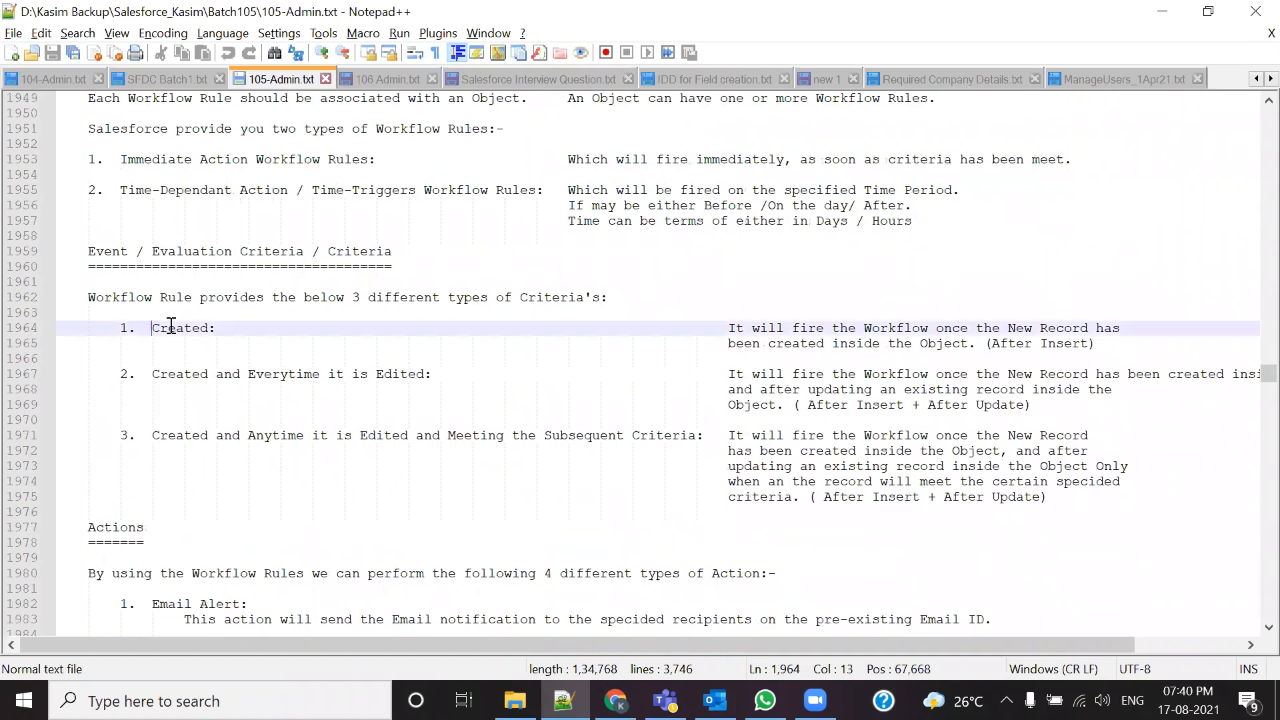
{"action": "double_click", "coordinate": [156, 328]}
{"action": "left_click_drag", "start_coordinate": [152, 435], "coordinate": [735, 442]}
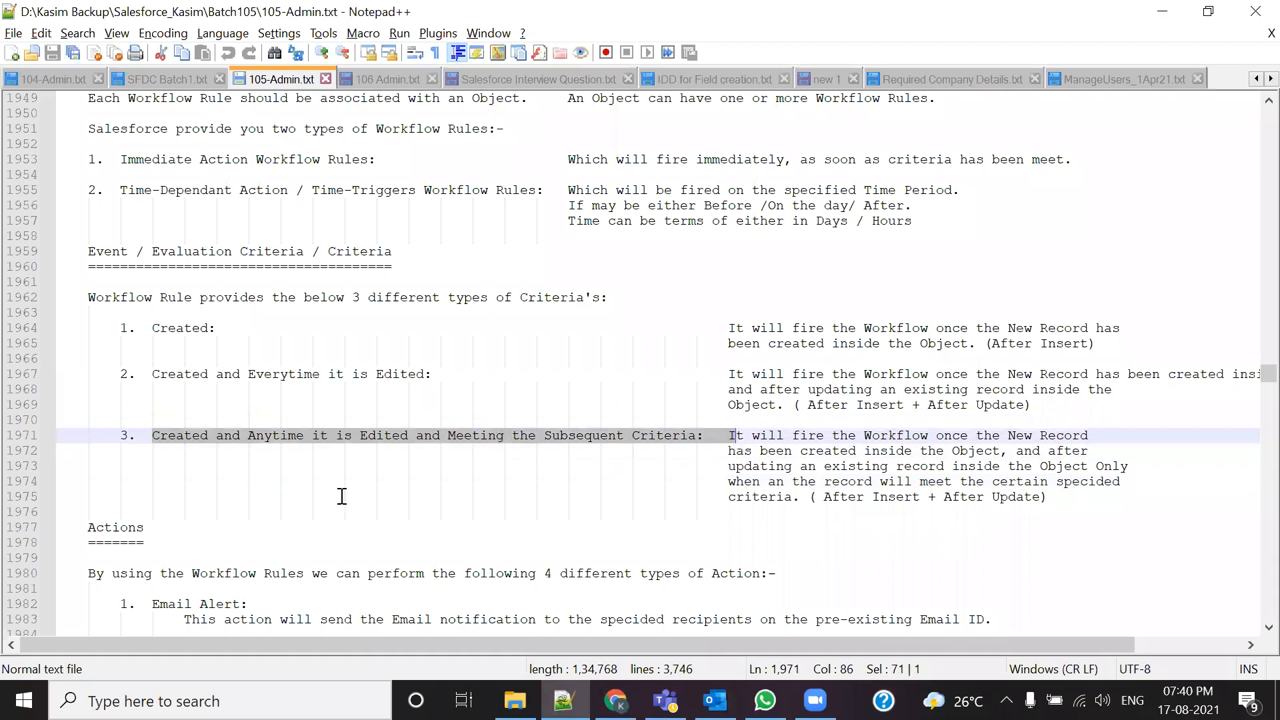
{"action": "left_click_drag", "start_coordinate": [152, 374], "coordinate": [440, 374]}
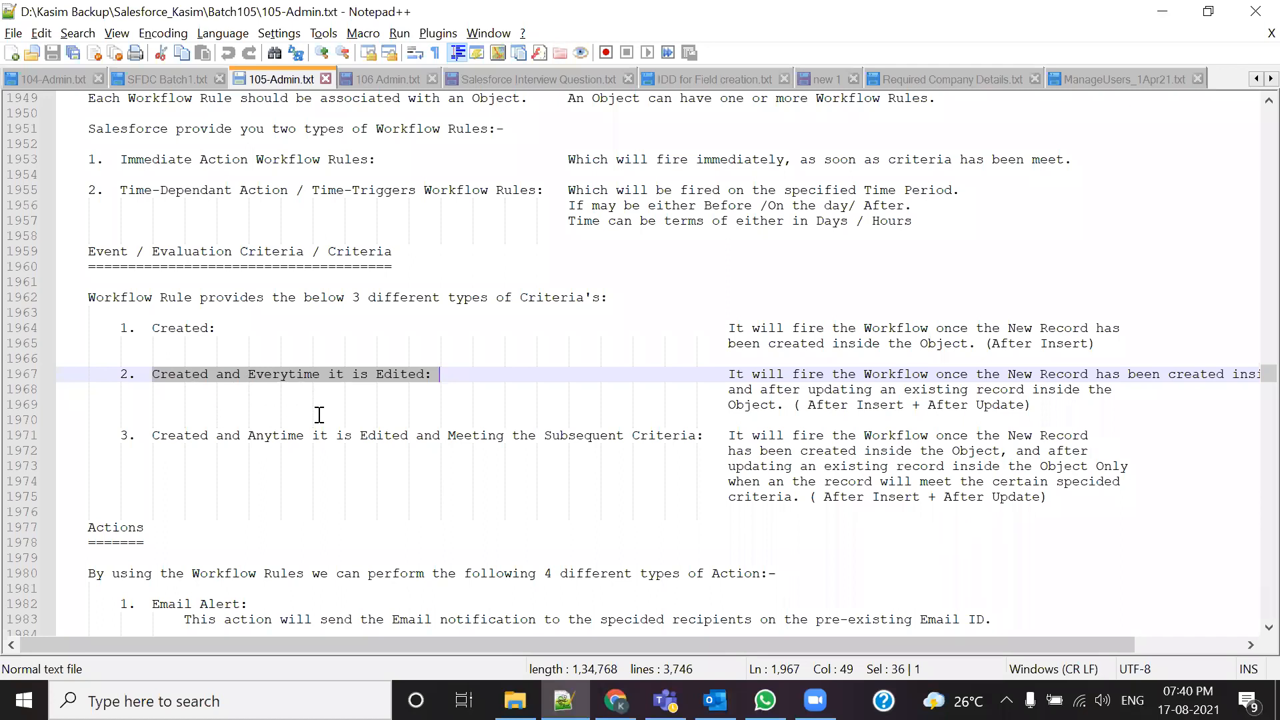
{"action": "left_click_drag", "start_coordinate": [121, 160], "coordinate": [376, 160]}
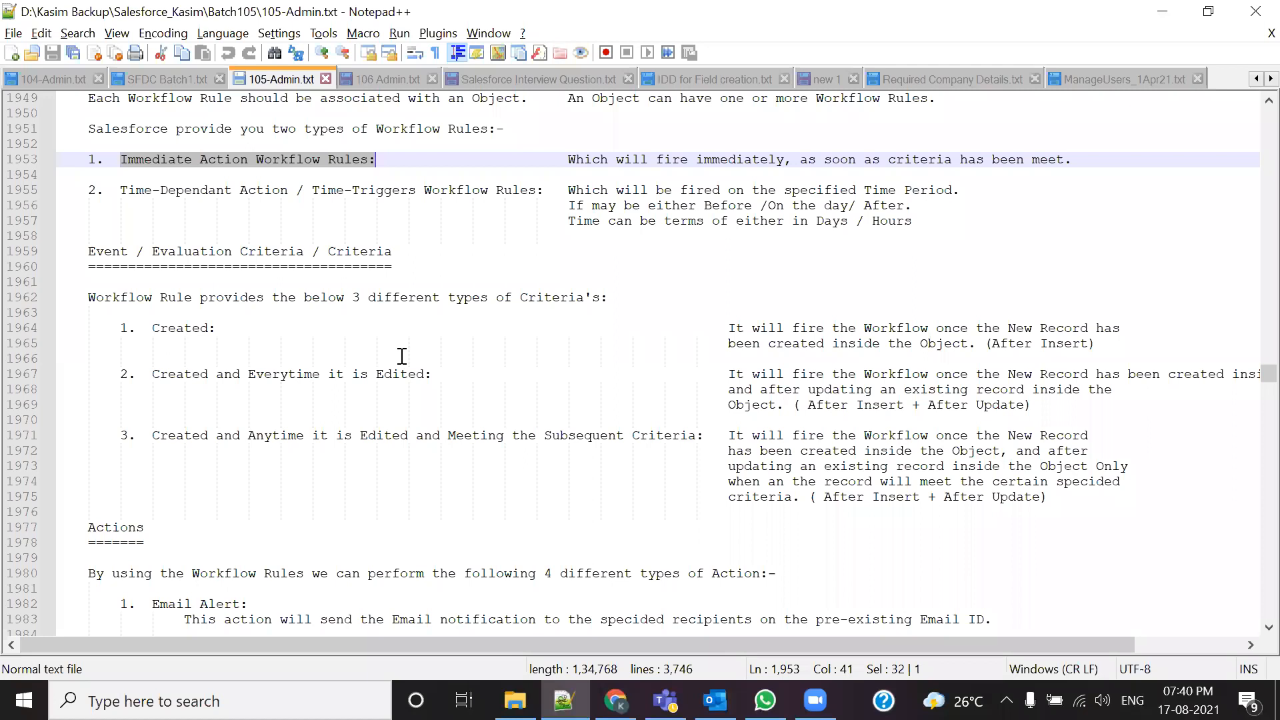
{"action": "left_click_drag", "start_coordinate": [136, 375], "coordinate": [446, 374]}
{"action": "left_click_drag", "start_coordinate": [121, 193], "coordinate": [489, 191]}
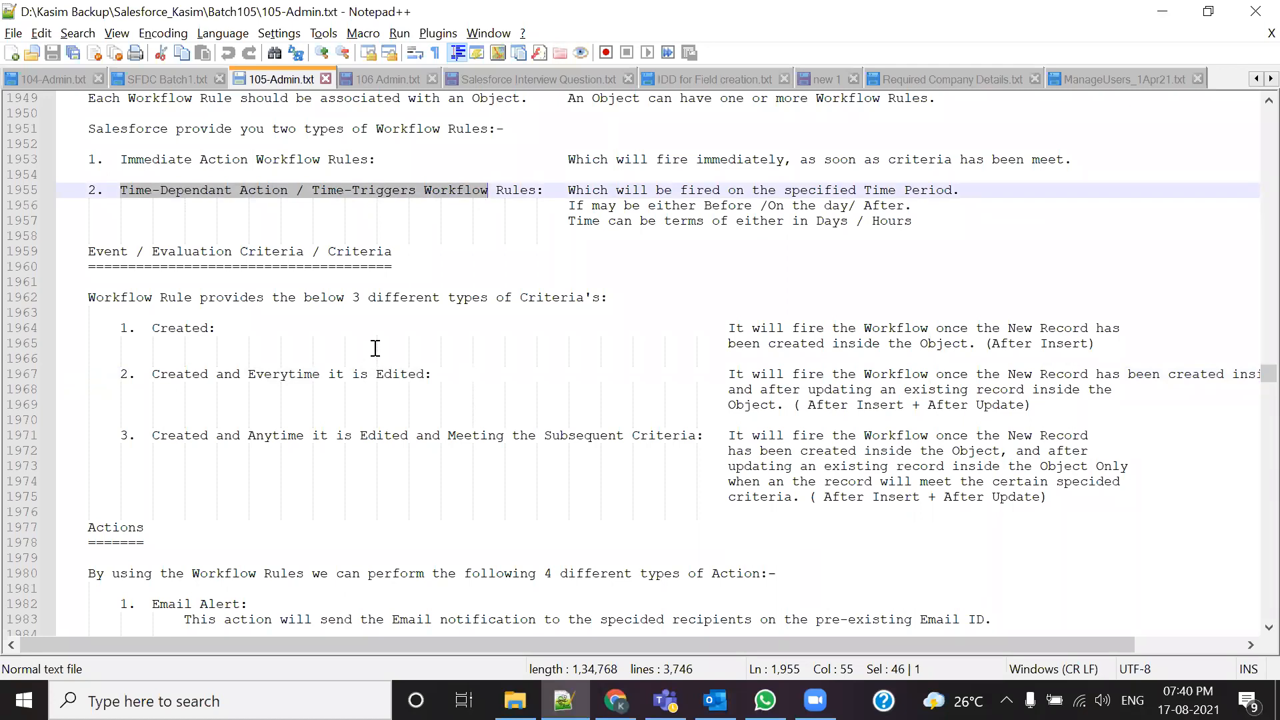
{"action": "scroll", "coordinate": [382, 338], "scroll_direction": "down", "scroll_amount": 12}
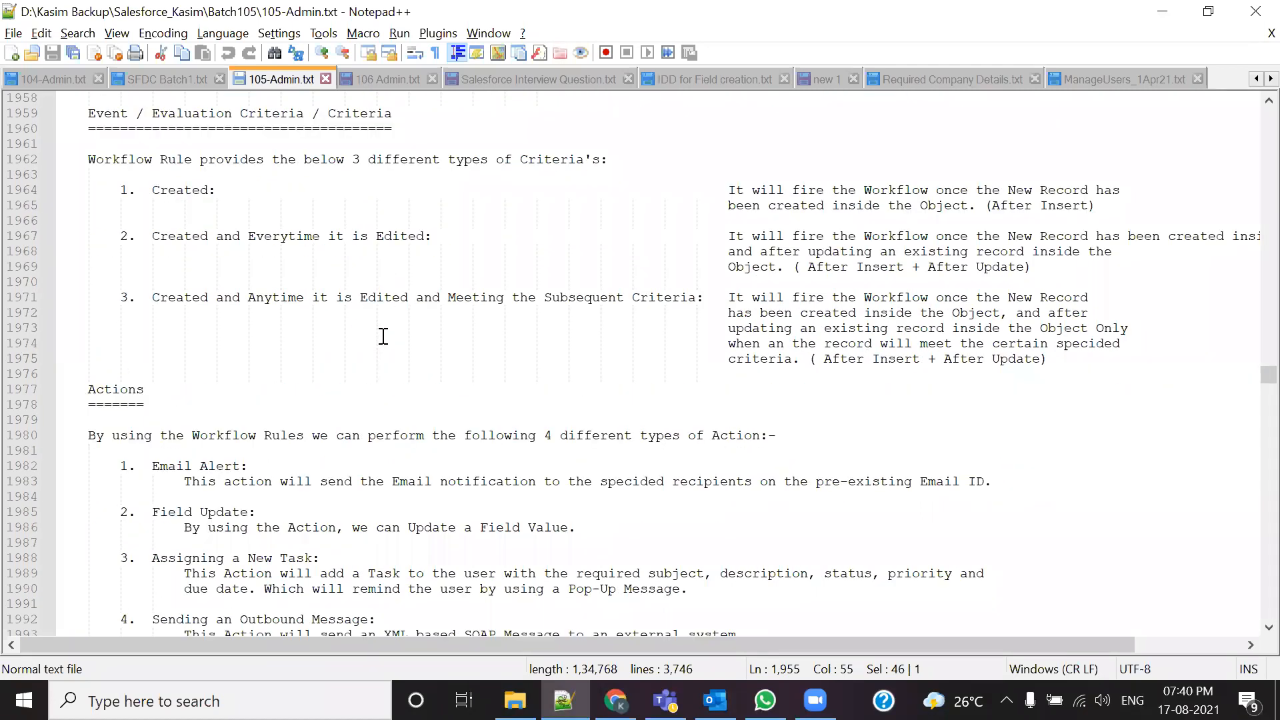
{"action": "scroll", "coordinate": [383, 337], "scroll_direction": "down", "scroll_amount": 9}
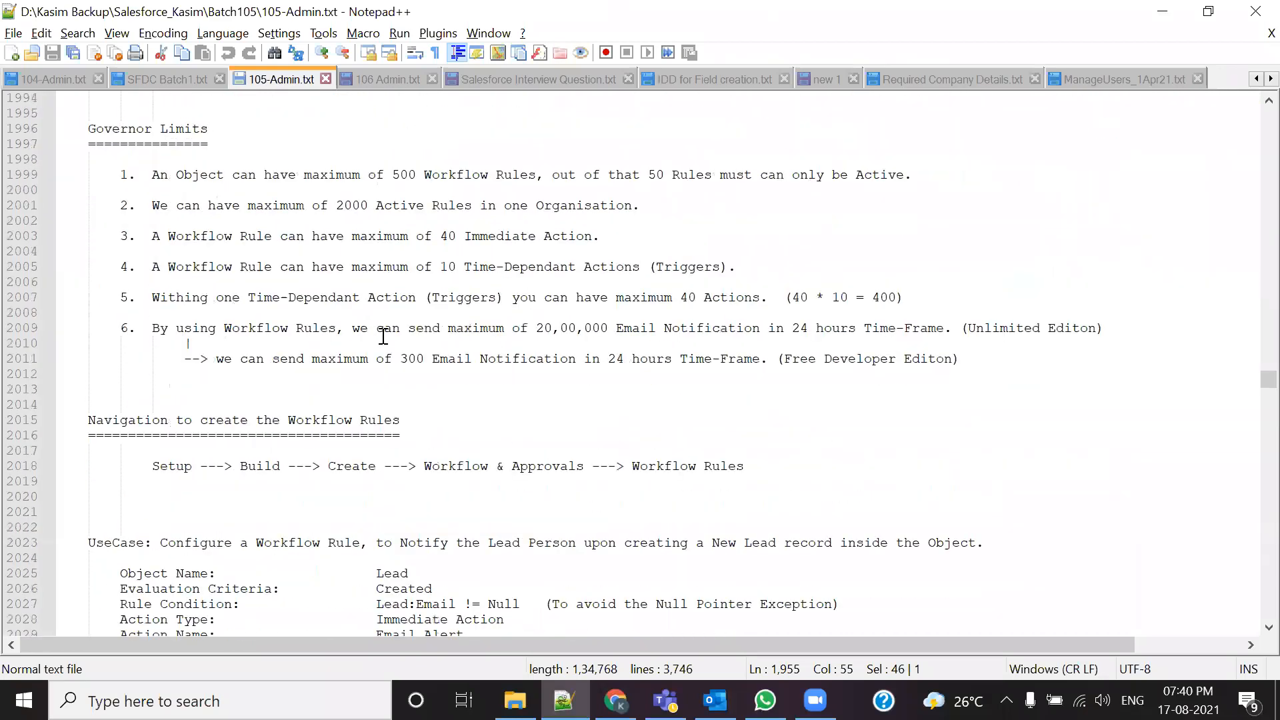
{"action": "scroll", "coordinate": [386, 333], "scroll_direction": "down", "scroll_amount": 18}
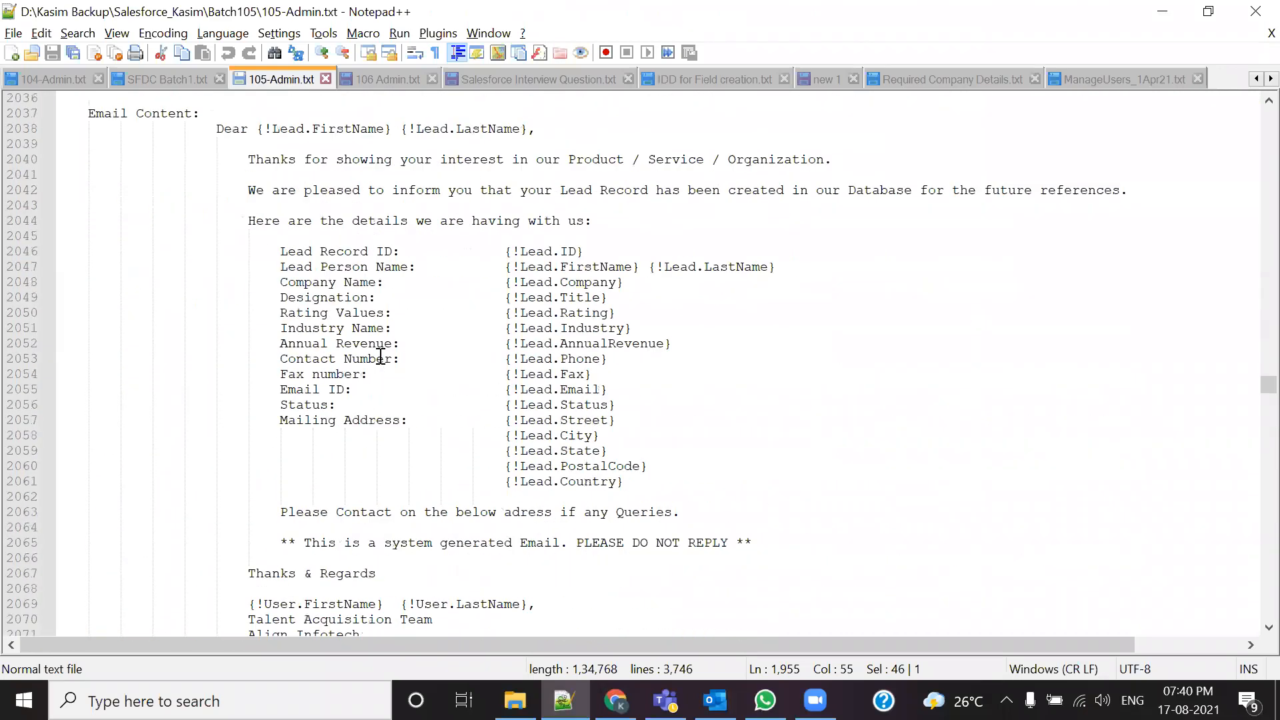
{"action": "scroll", "coordinate": [374, 381], "scroll_direction": "down", "scroll_amount": 9}
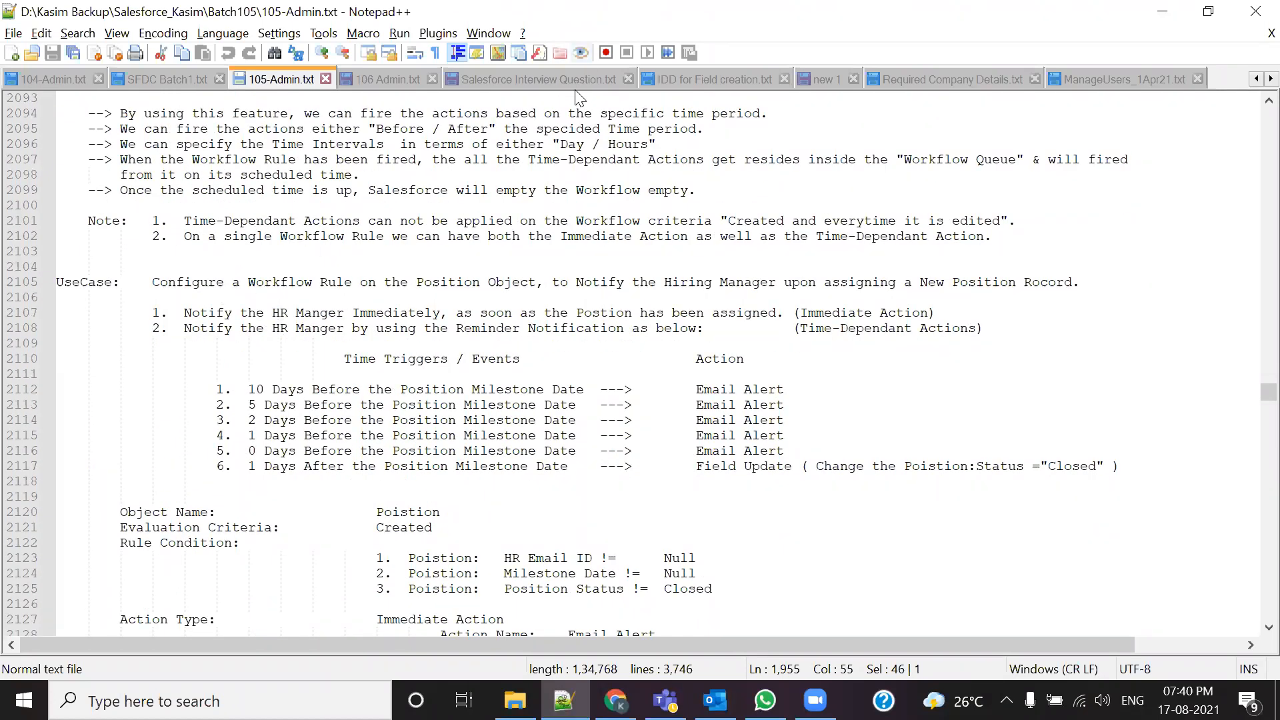
Step: In Salesforce Interview Question.txt, read through questions 26 and 27 on Time Dependent Actions
{"action": "left_click", "coordinate": [502, 80]}
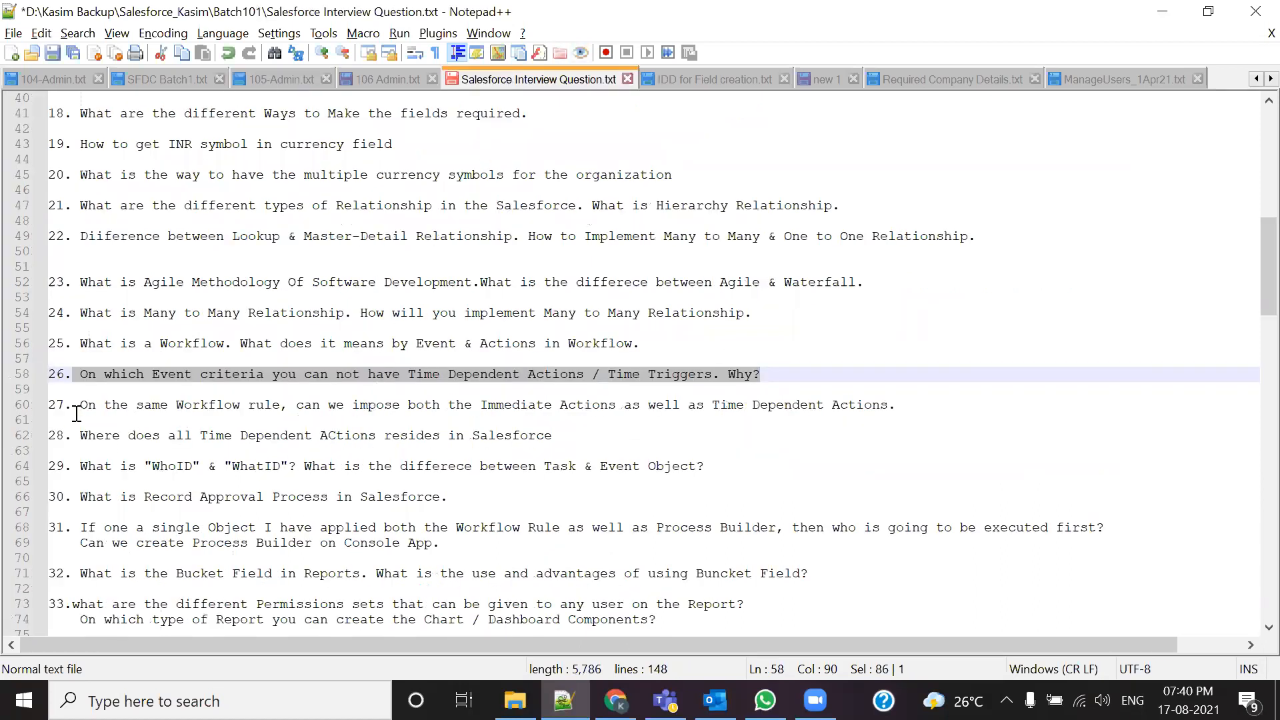
{"action": "left_click_drag", "start_coordinate": [74, 405], "coordinate": [284, 398]}
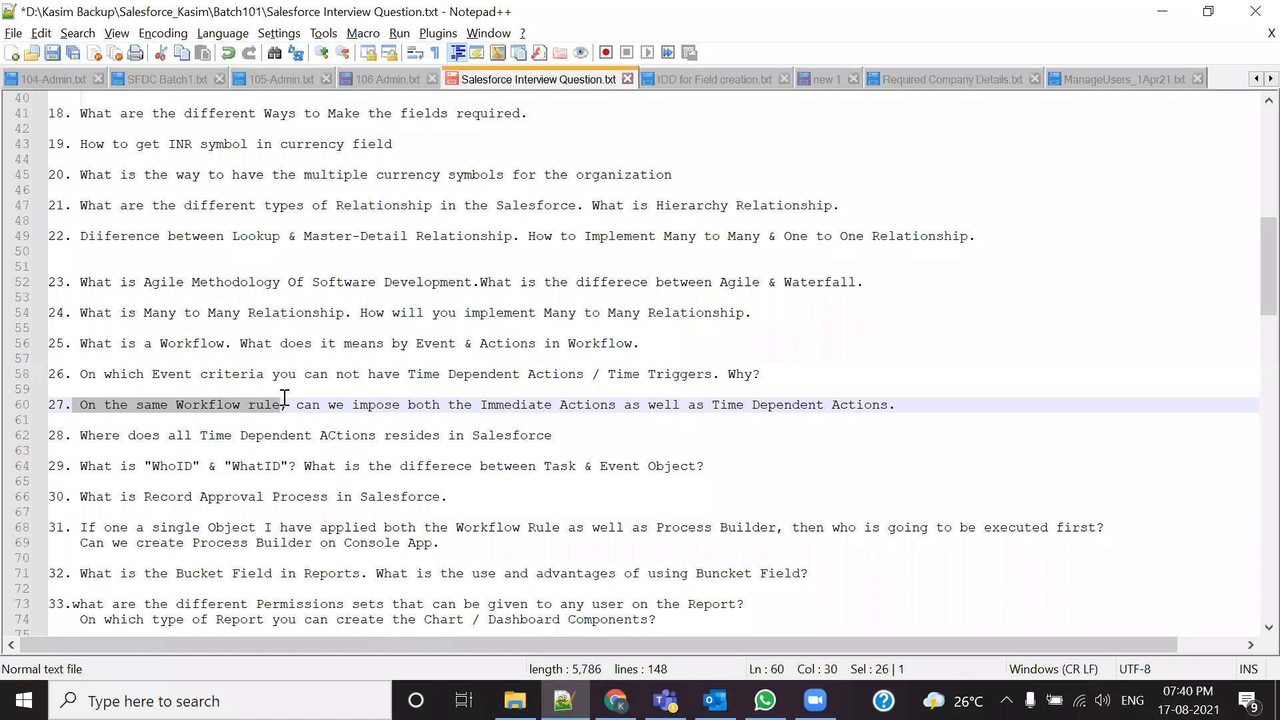
{"action": "left_click_drag", "start_coordinate": [304, 405], "coordinate": [897, 404]}
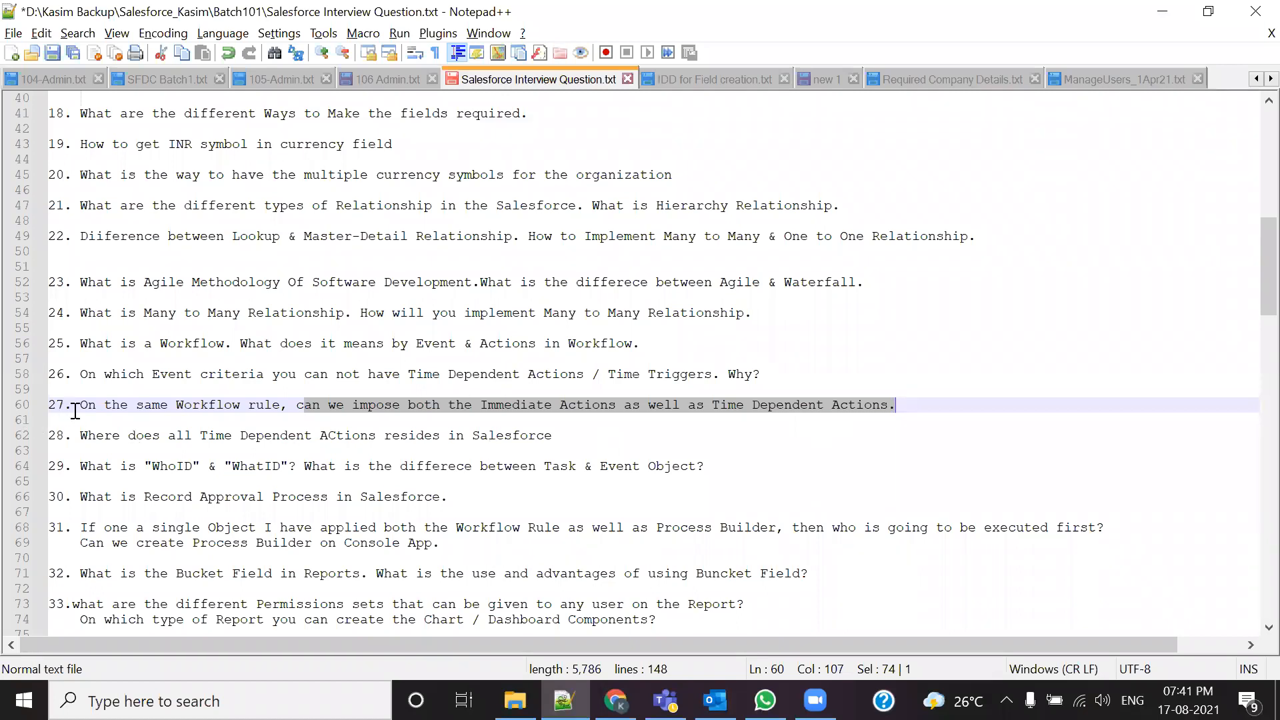
{"action": "left_click_drag", "start_coordinate": [80, 409], "coordinate": [914, 409]}
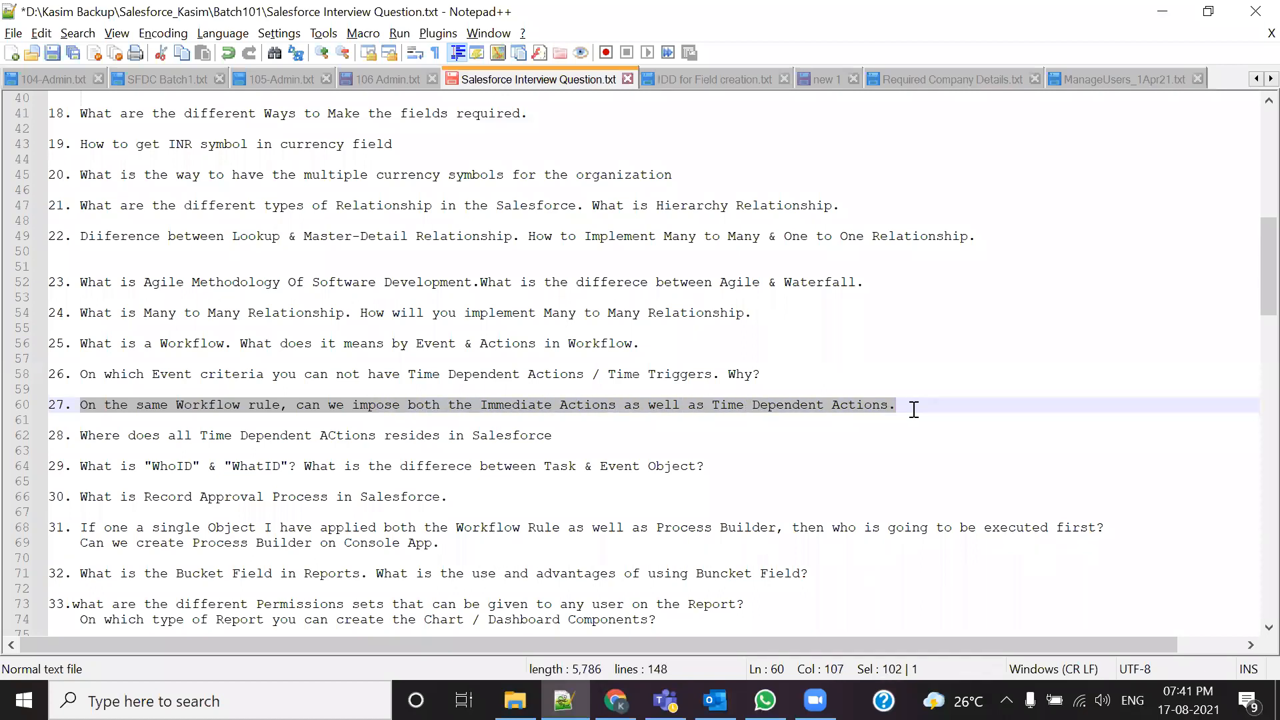
{"action": "left_click", "coordinate": [733, 484]}
{"action": "left_click_drag", "start_coordinate": [895, 406], "coordinate": [56, 375]}
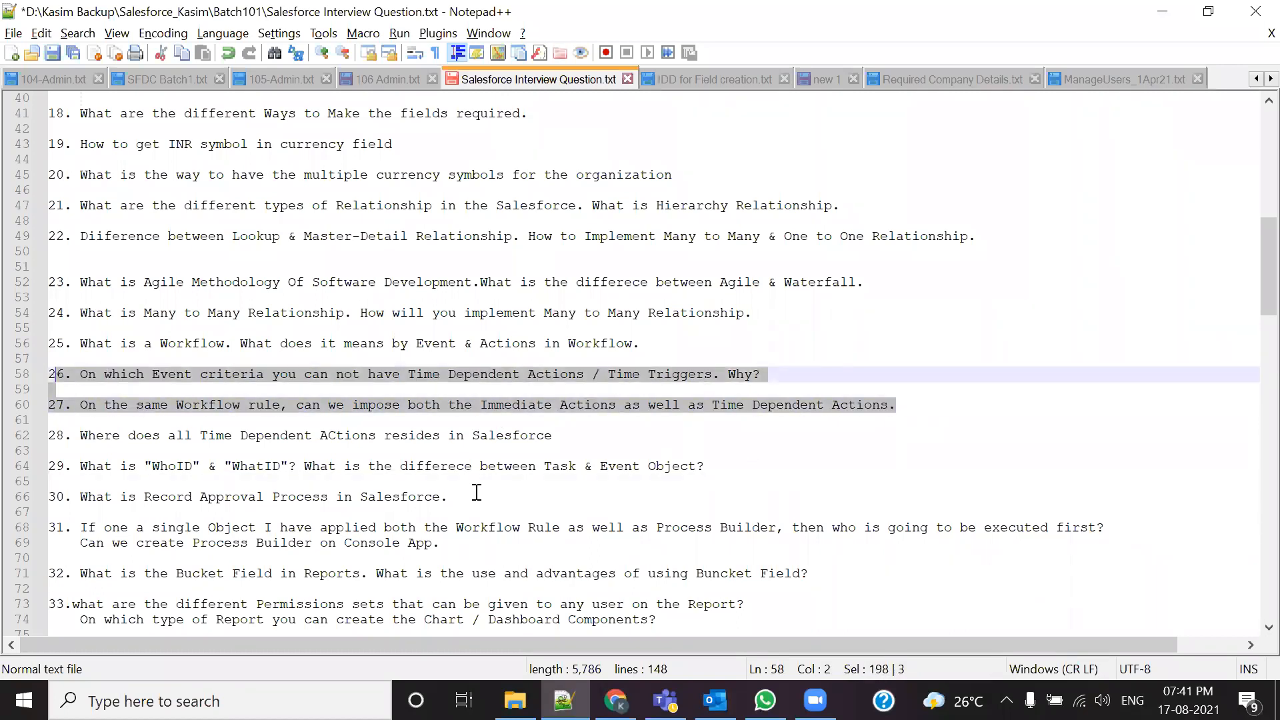
{"action": "left_click", "coordinate": [314, 374]}
{"action": "left_click_drag", "start_coordinate": [401, 375], "coordinate": [634, 374]}
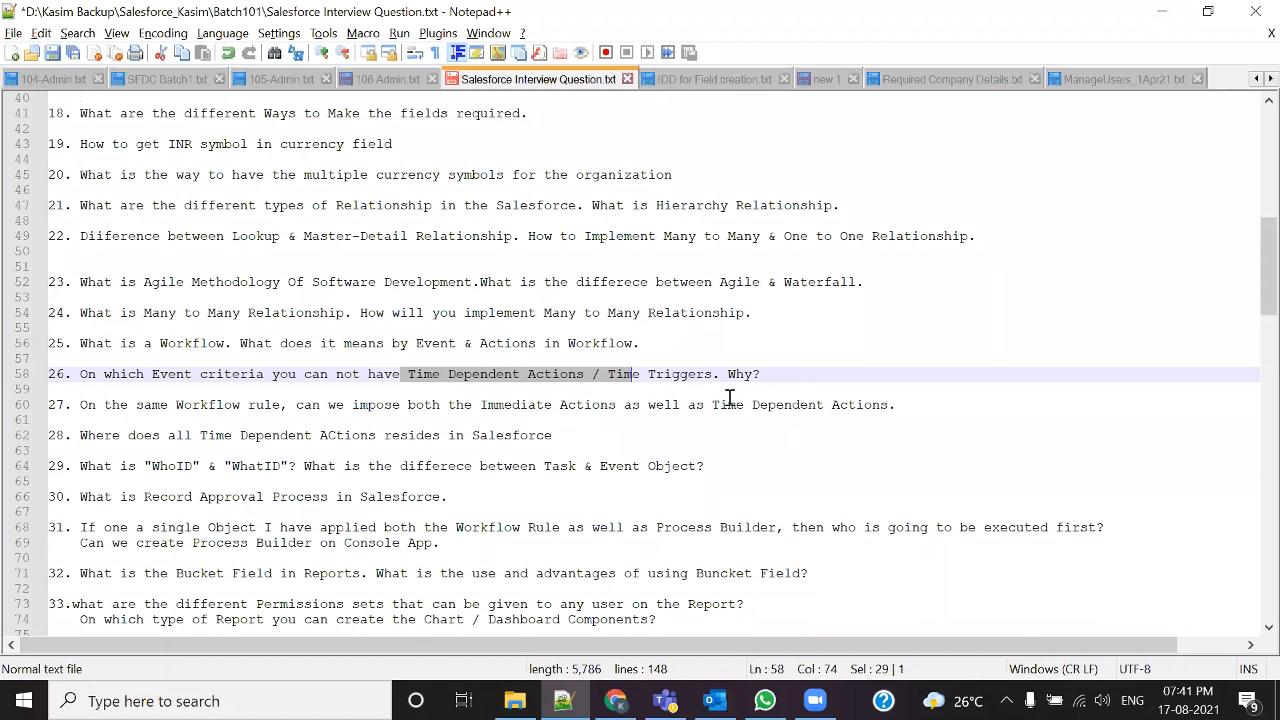
{"action": "double_click", "coordinate": [731, 374]}
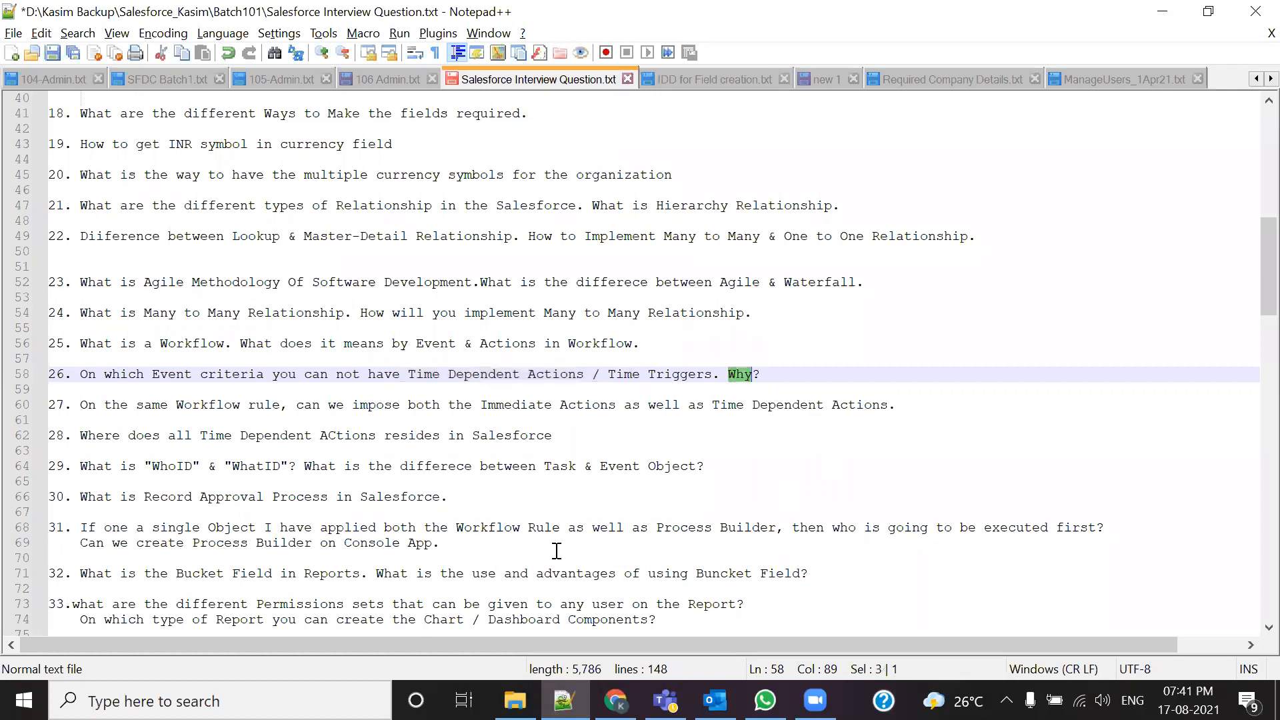
Step: Replace 'impose' with 'create' in question 27, save the file, and return to 105-Admin.txt
{"action": "left_click_drag", "start_coordinate": [99, 404], "coordinate": [923, 395]}
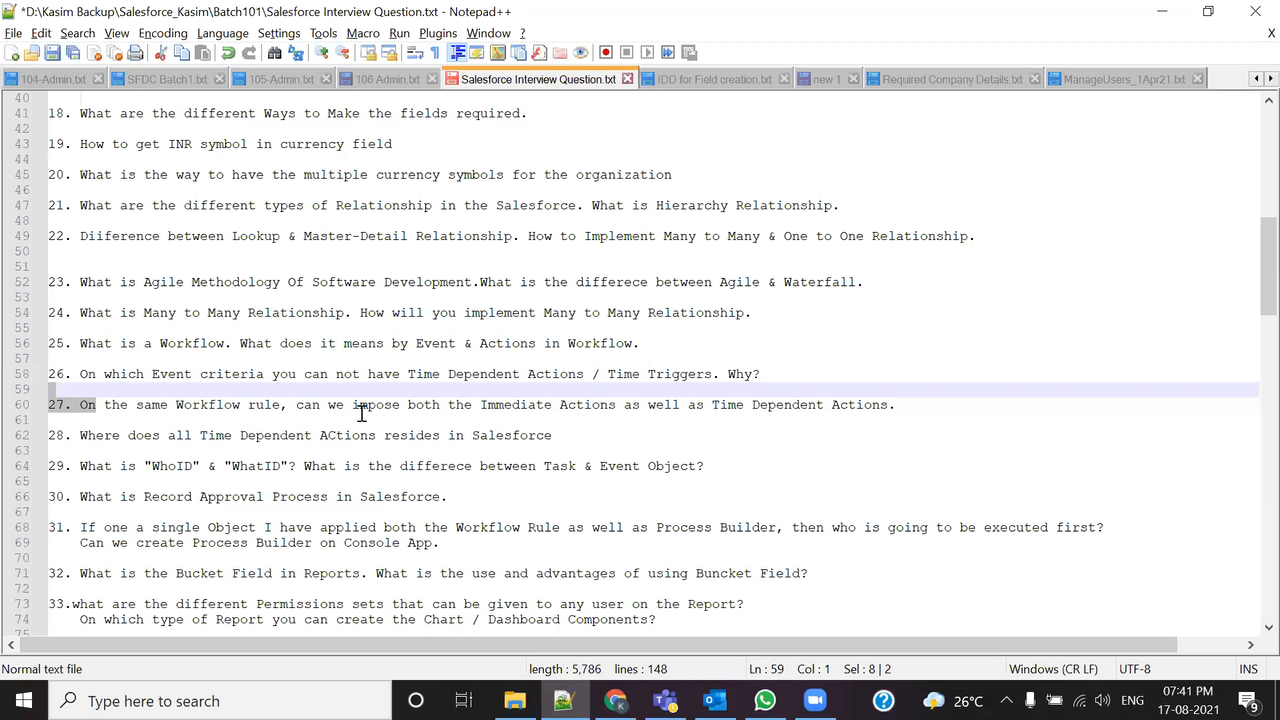
{"action": "left_click", "coordinate": [397, 407]}
{"action": "key", "text": "BackSpace"}
{"action": "key", "text": "BackSpace"}
{"action": "key", "text": "BackSpace"}
{"action": "key", "text": "BackSpace"}
{"action": "key", "text": "BackSpace"}
{"action": "key", "text": "BackSpace"}
{"action": "key", "text": "BackSpace"}
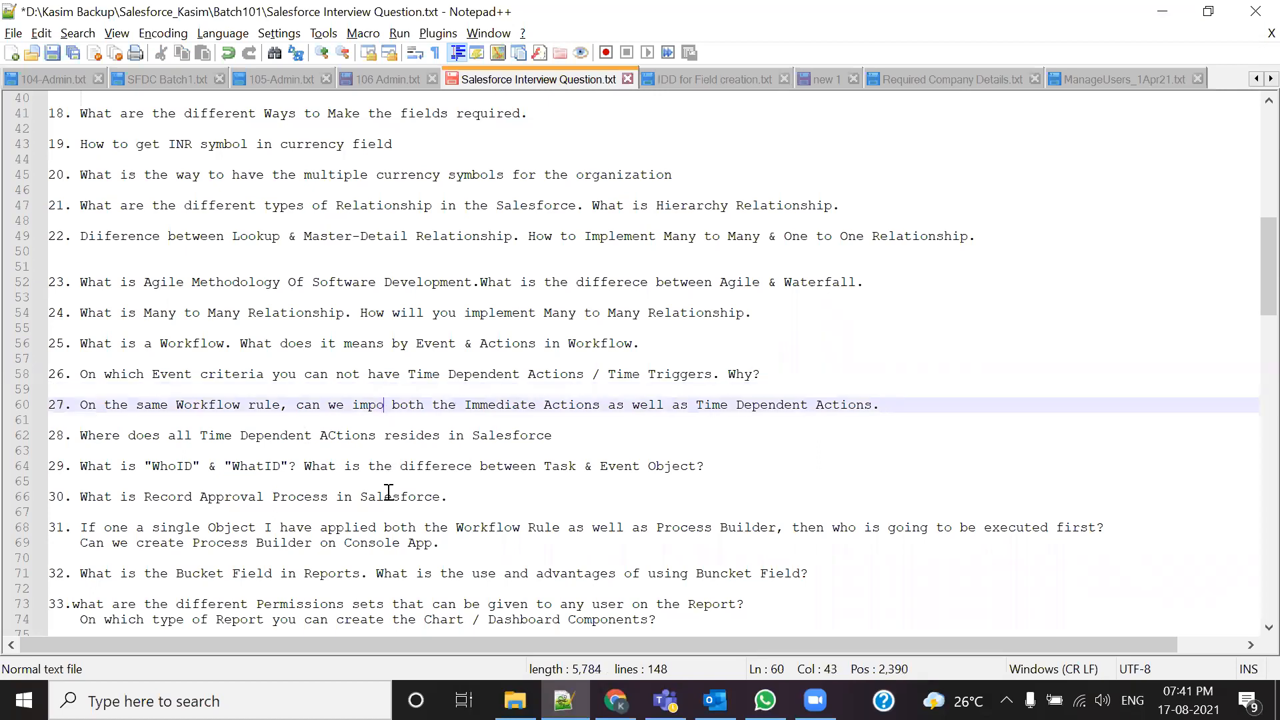
{"action": "type", "text": "create"}
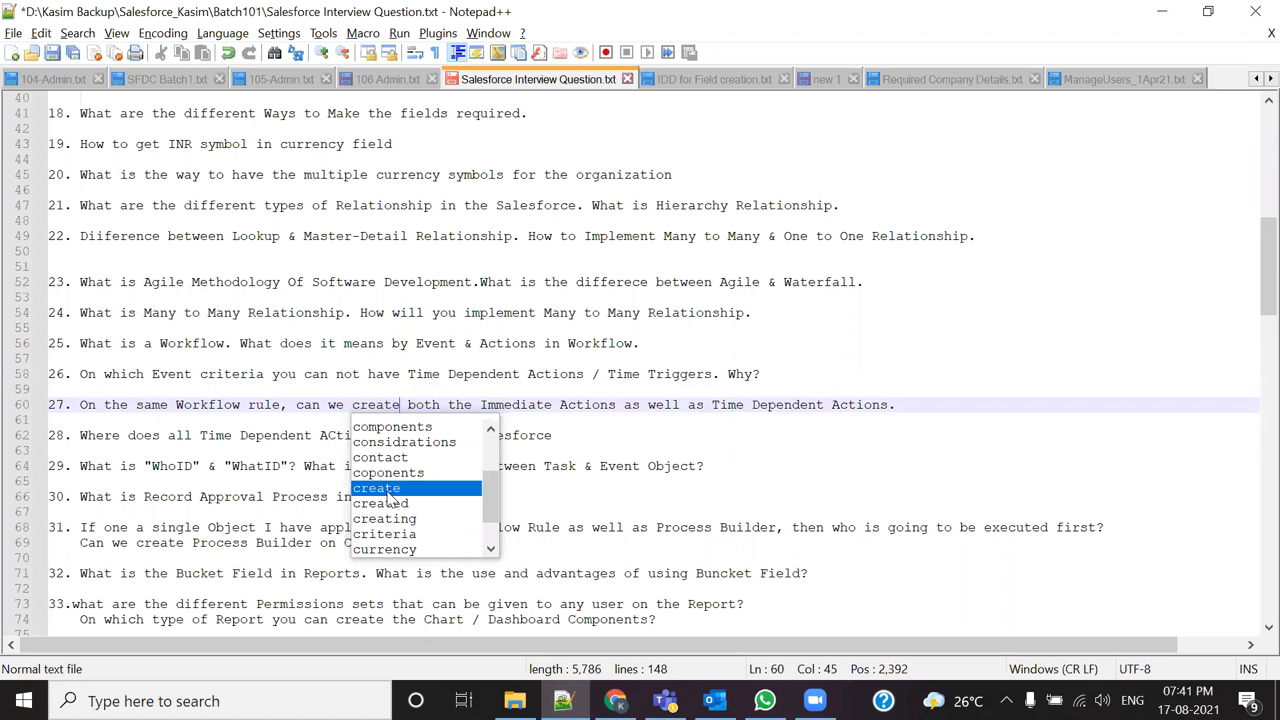
{"action": "key", "text": "ctrl+s"}
{"action": "left_click", "coordinate": [898, 404]}
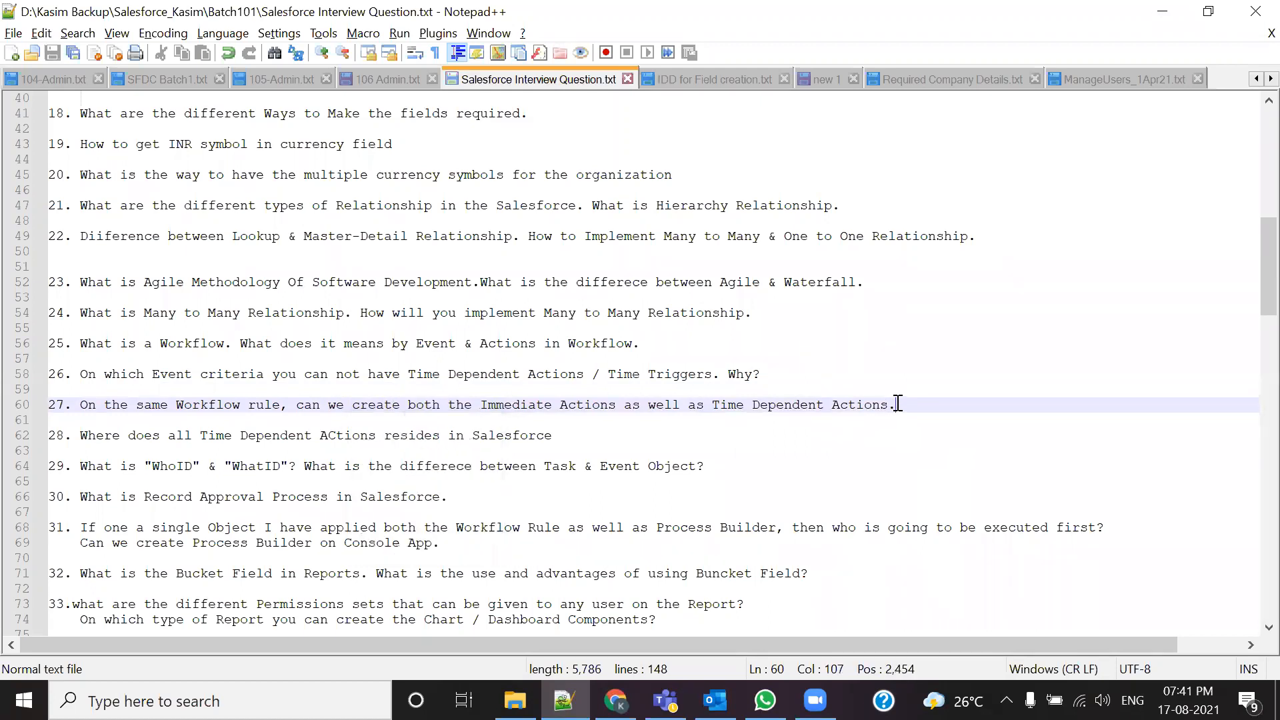
{"action": "left_click", "coordinate": [259, 78]}
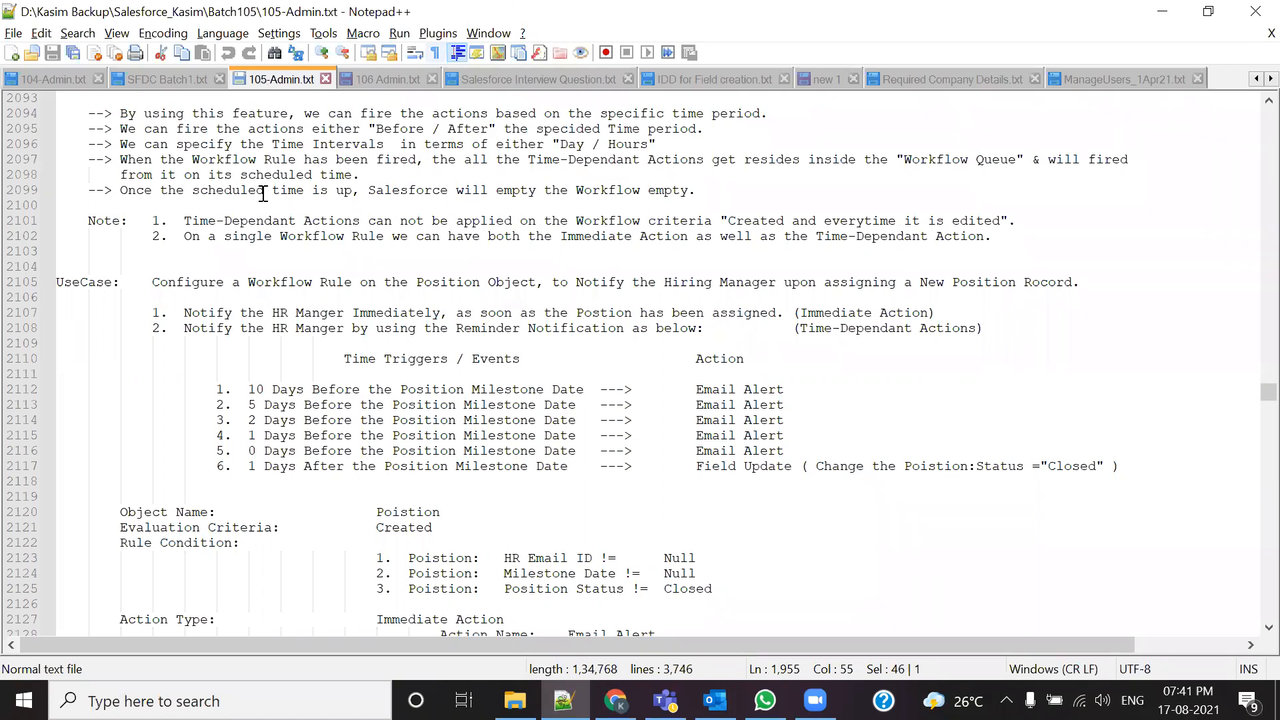
Step: Select the workflow use-case sentence on line 2105 and open the Salesforce Positions list
{"action": "left_click", "coordinate": [161, 282]}
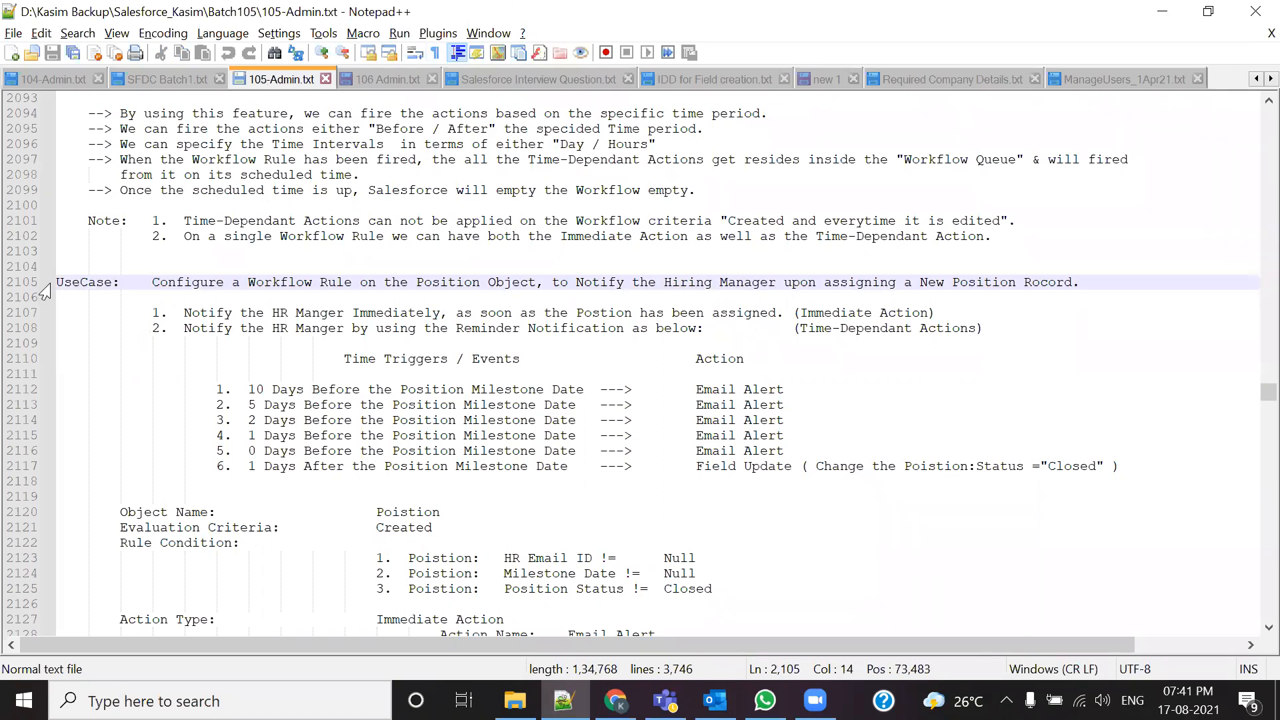
{"action": "left_click", "coordinate": [327, 282], "text": "shift"}
{"action": "left_click_drag", "start_coordinate": [358, 279], "coordinate": [1097, 285]}
{"action": "left_click", "coordinate": [614, 700]}
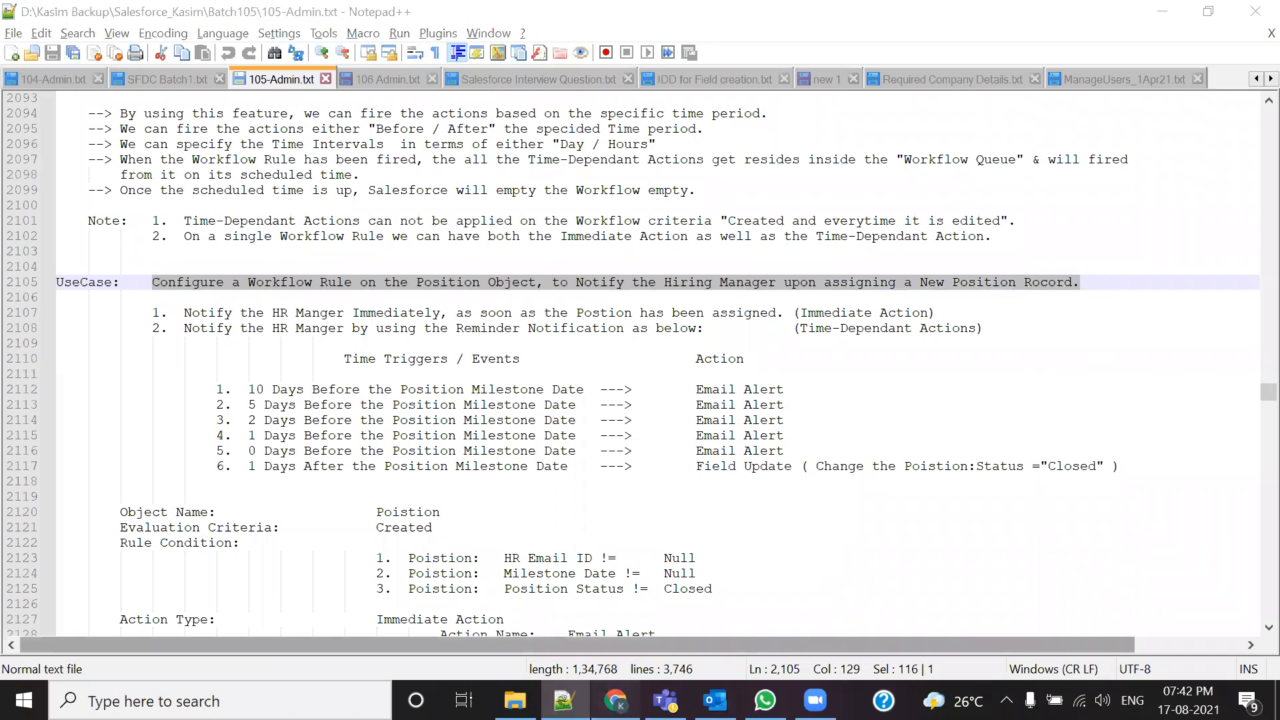
{"action": "left_click", "coordinate": [563, 192]}
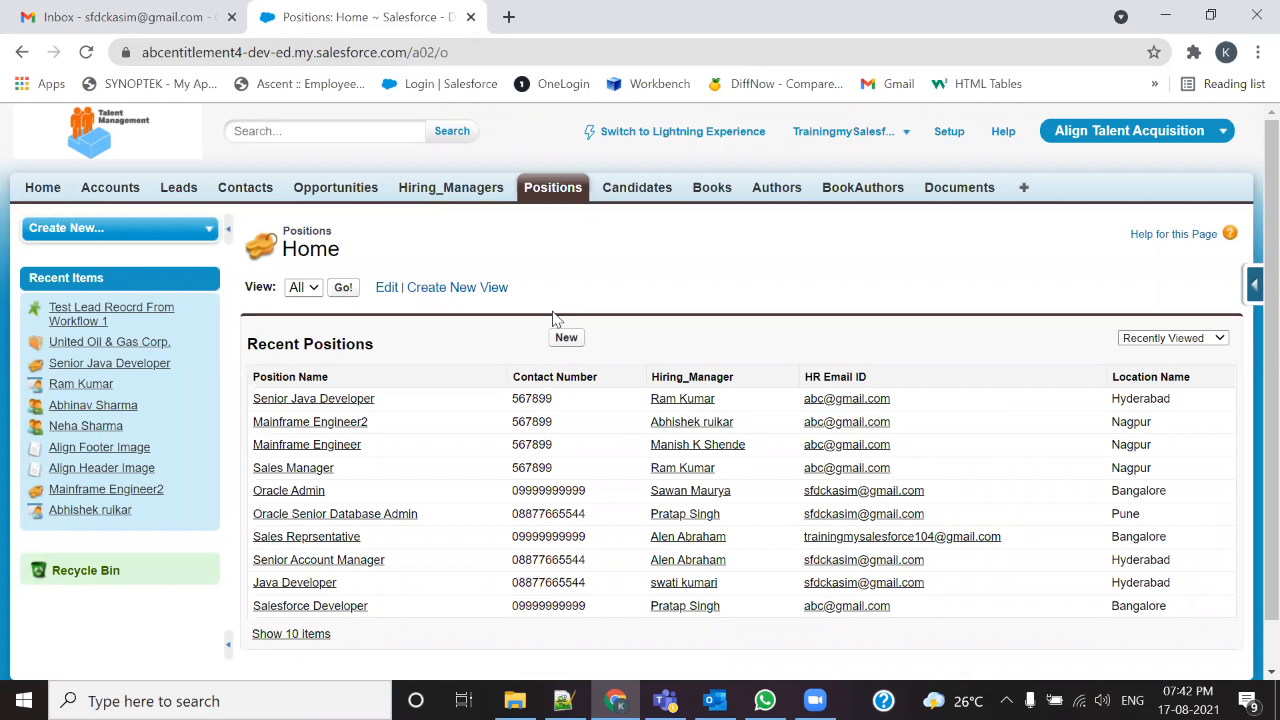
Step: Mark Position, the Hiring Manager notification and new-record assignment parts, then return to Chrome
{"action": "key", "text": "alt+Tab"}
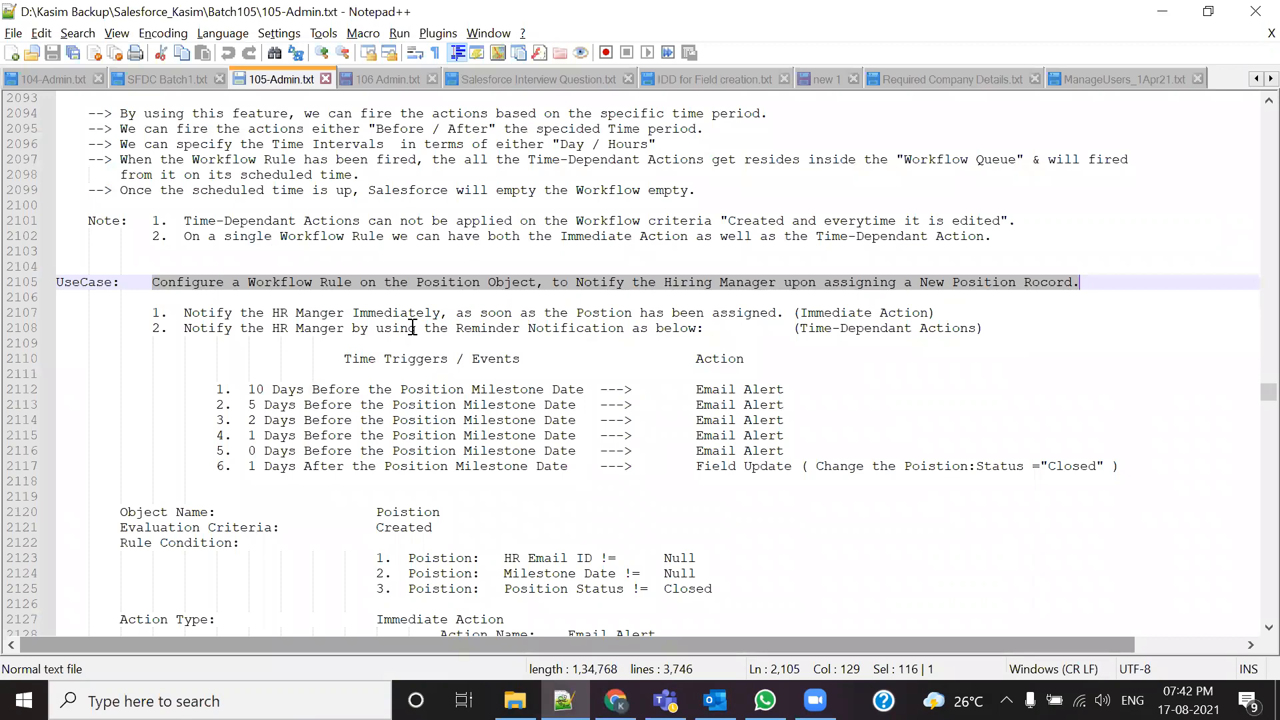
{"action": "double_click", "coordinate": [440, 284]}
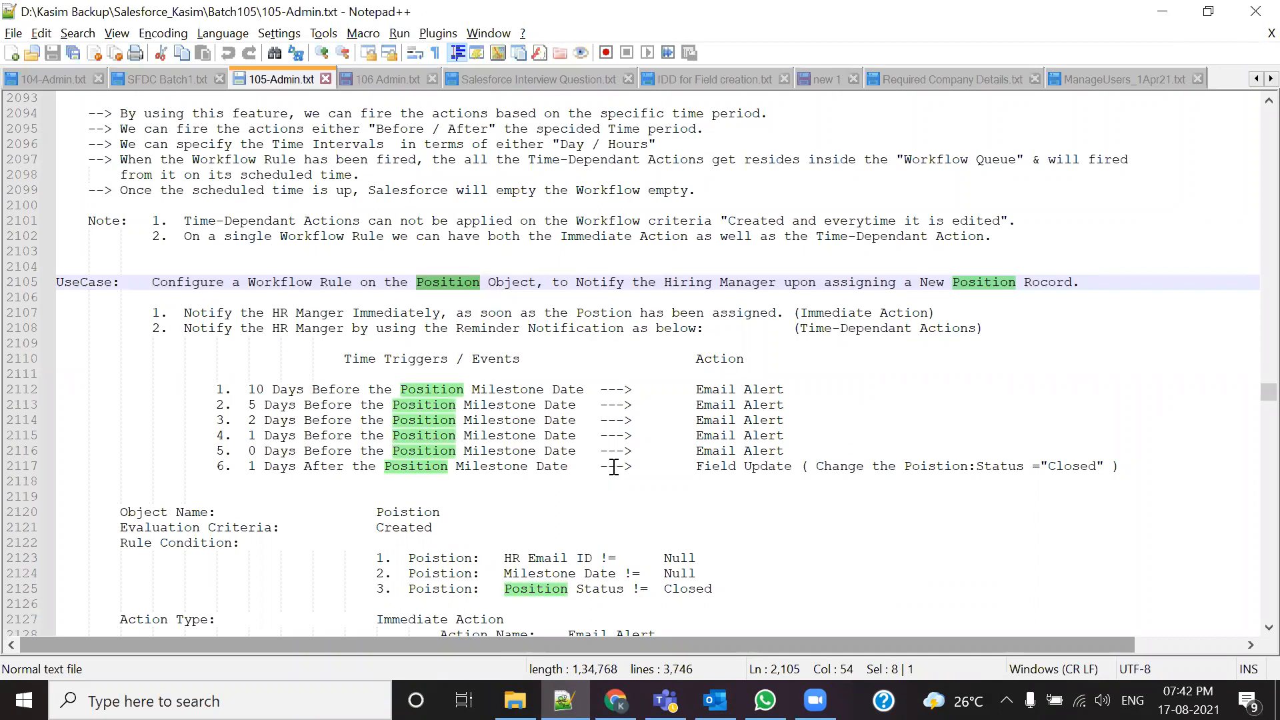
{"action": "left_click_drag", "start_coordinate": [560, 283], "coordinate": [760, 280]}
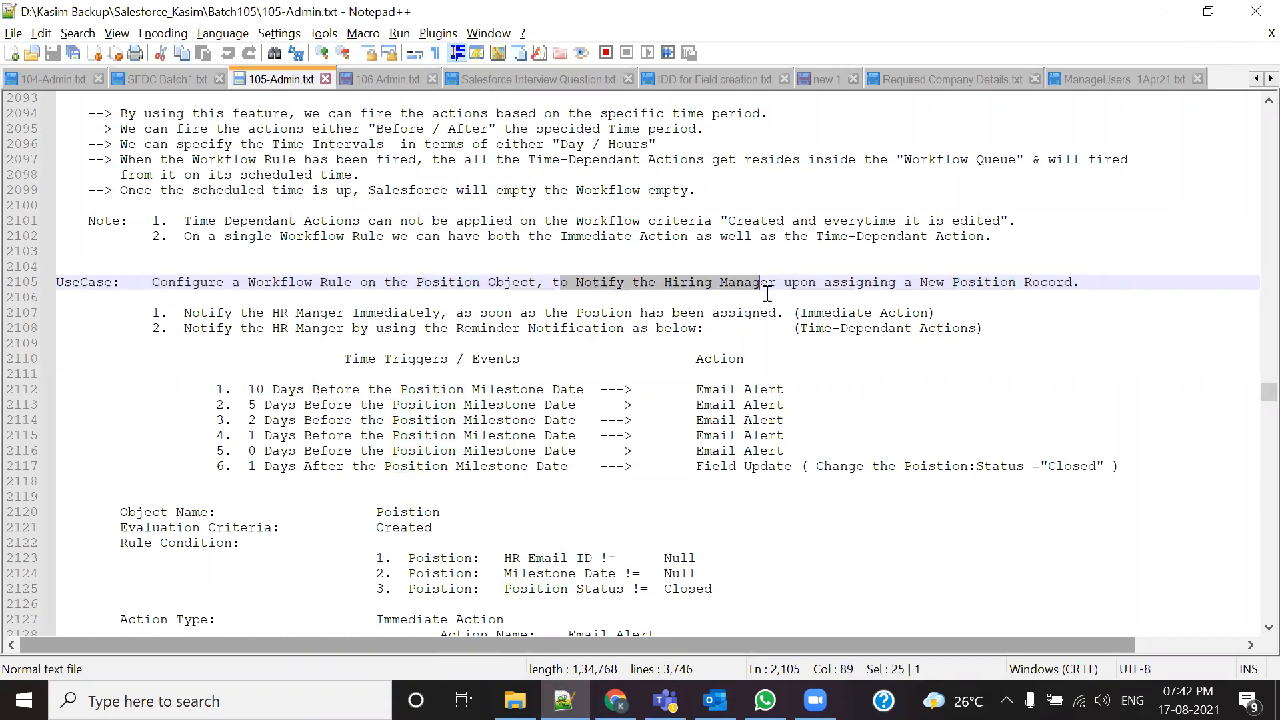
{"action": "left_click_drag", "start_coordinate": [785, 283], "coordinate": [1081, 282]}
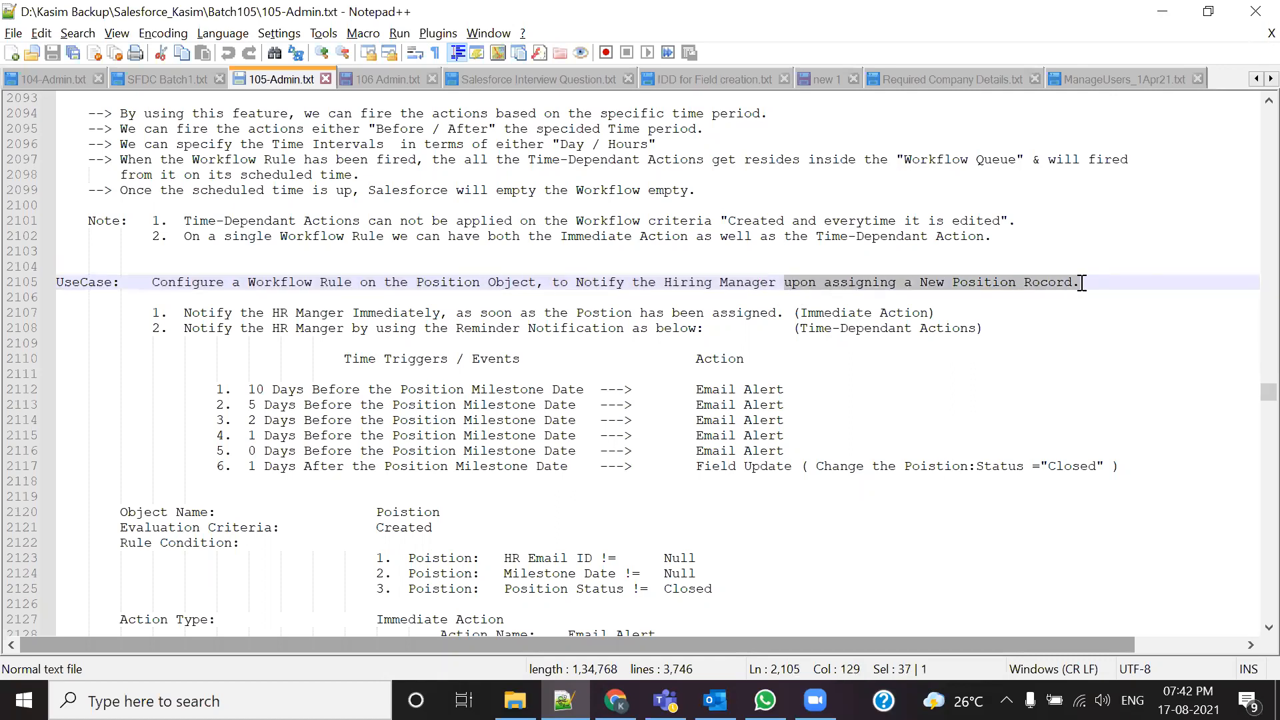
{"action": "key", "text": "alt+Tab"}
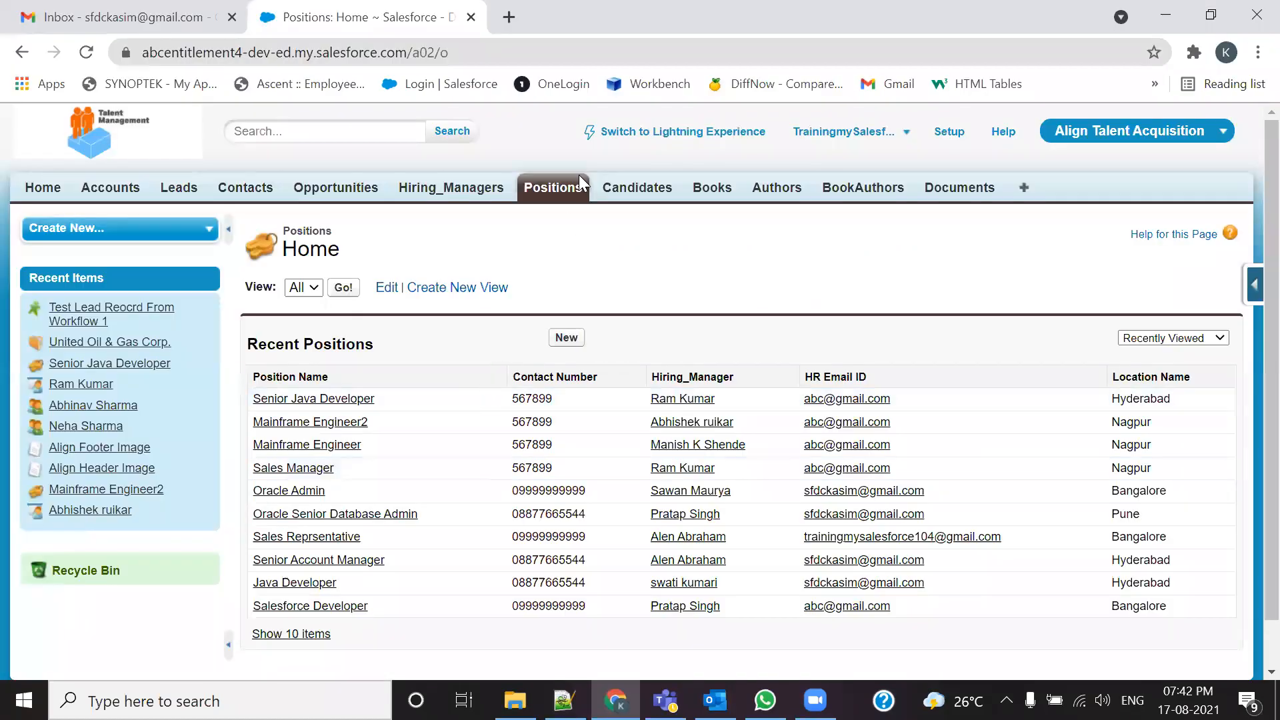
{"action": "left_click", "coordinate": [323, 400]}
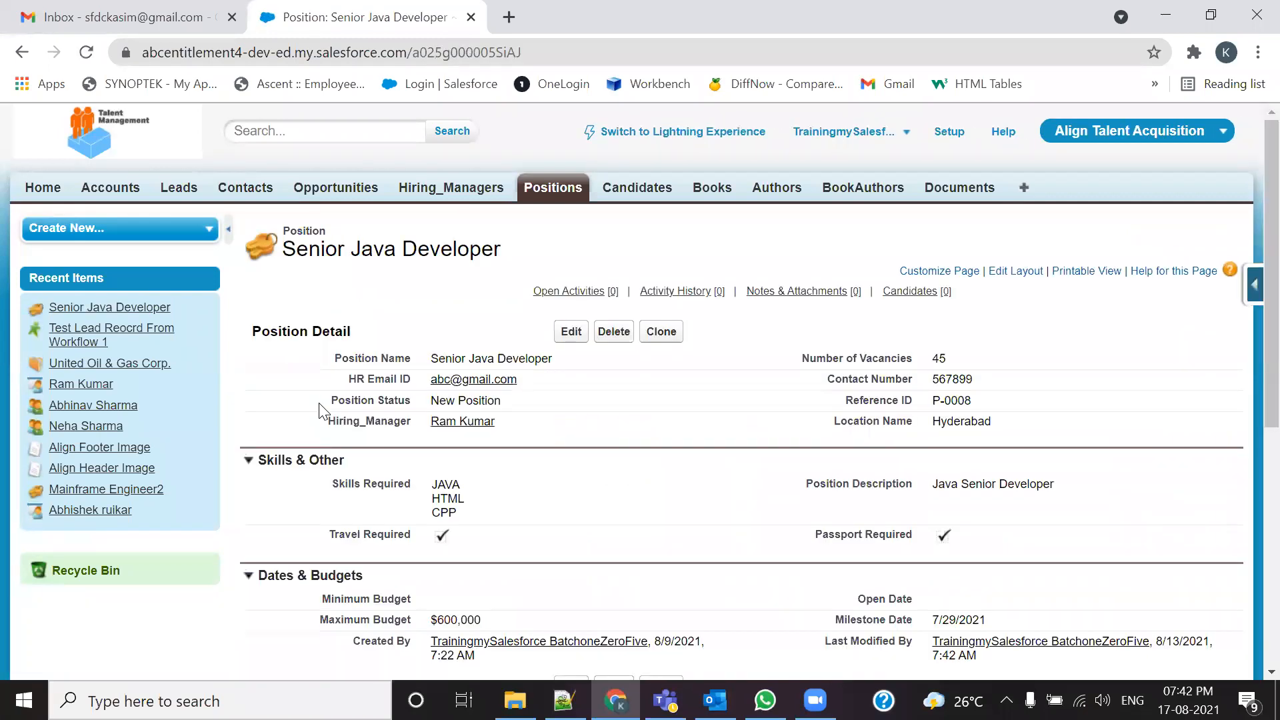
{"action": "left_click", "coordinate": [571, 331]}
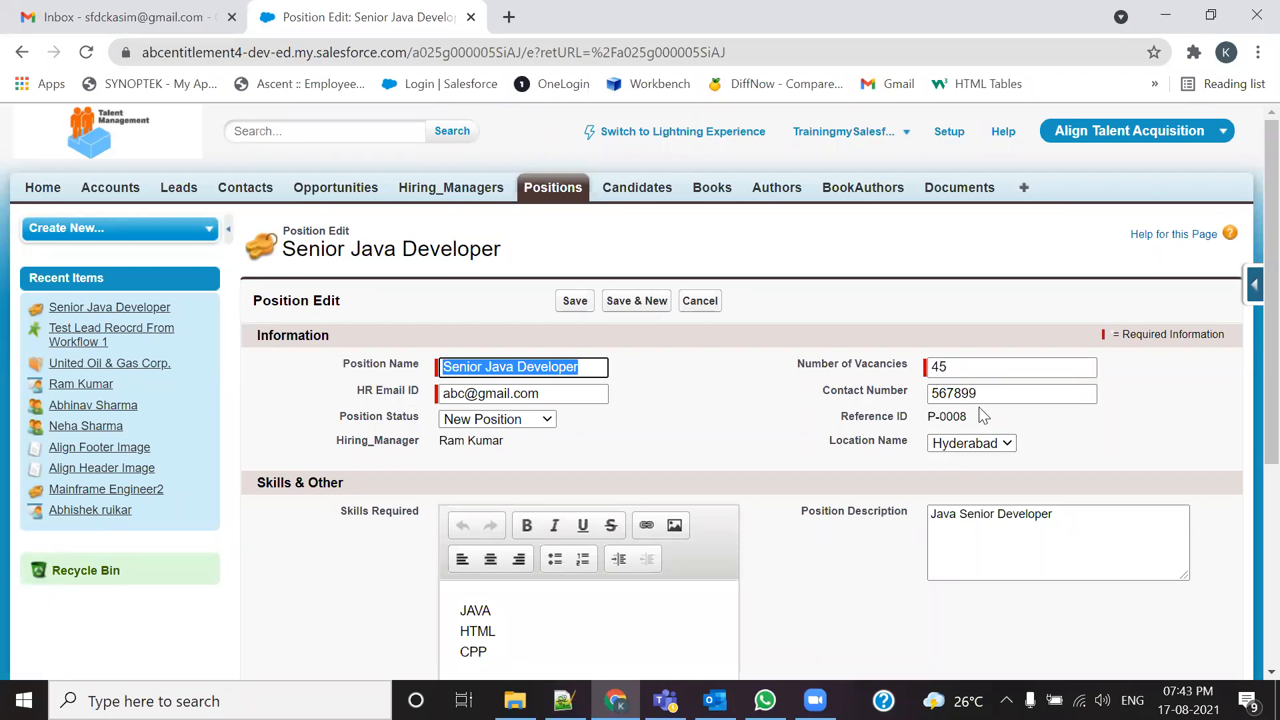
{"action": "scroll", "coordinate": [608, 491], "scroll_direction": "down", "scroll_amount": 2}
{"action": "scroll", "coordinate": [493, 561], "scroll_direction": "down", "scroll_amount": 4}
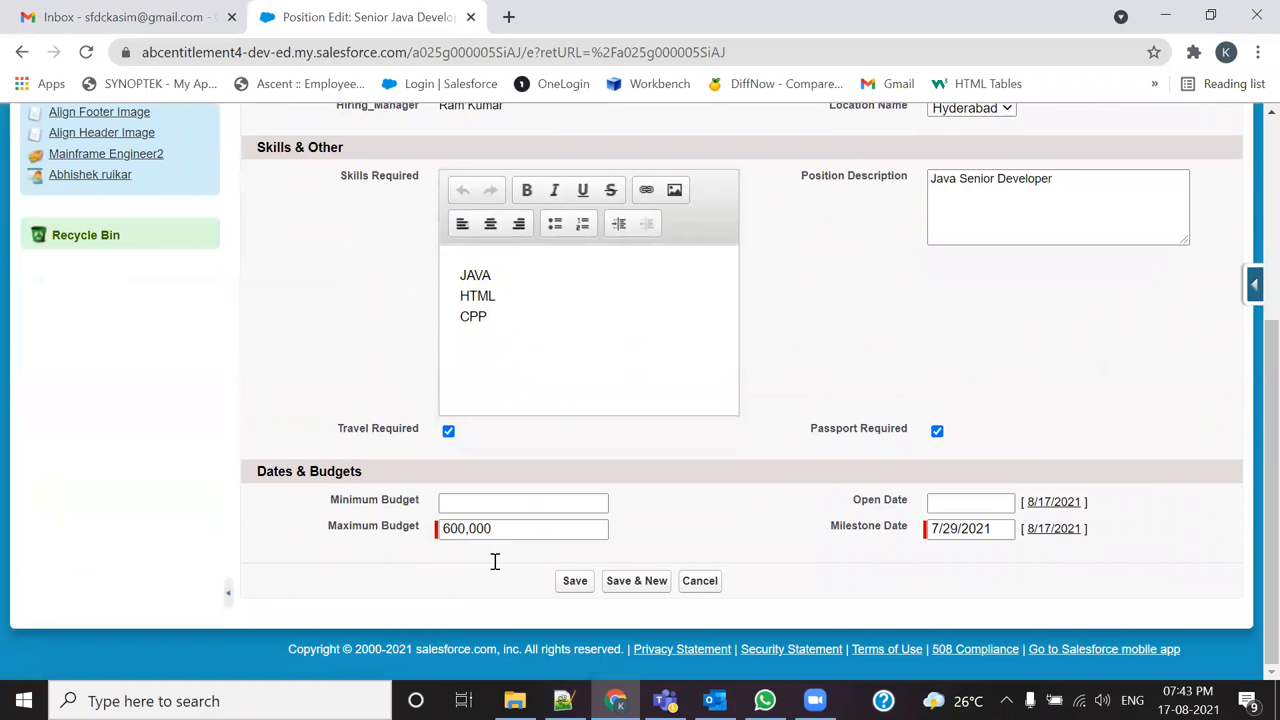
{"action": "left_click", "coordinate": [480, 503]}
{"action": "left_click", "coordinate": [458, 540]}
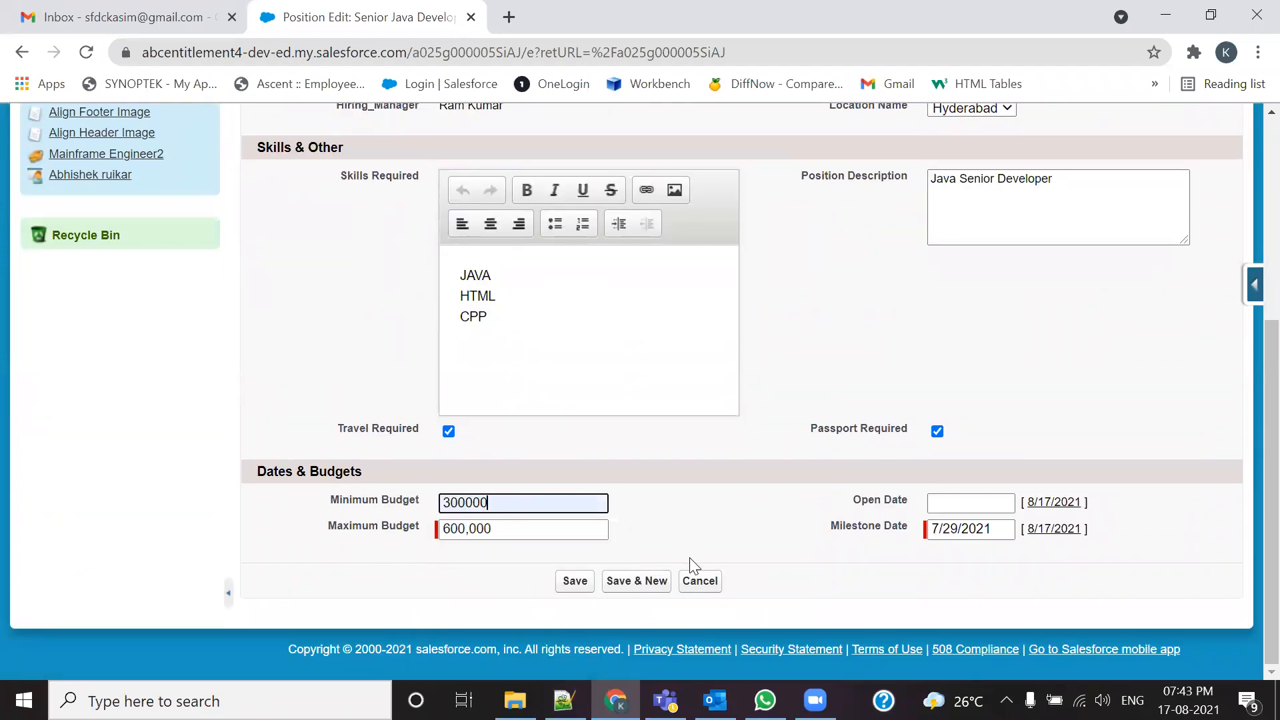
{"action": "left_click", "coordinate": [1037, 506]}
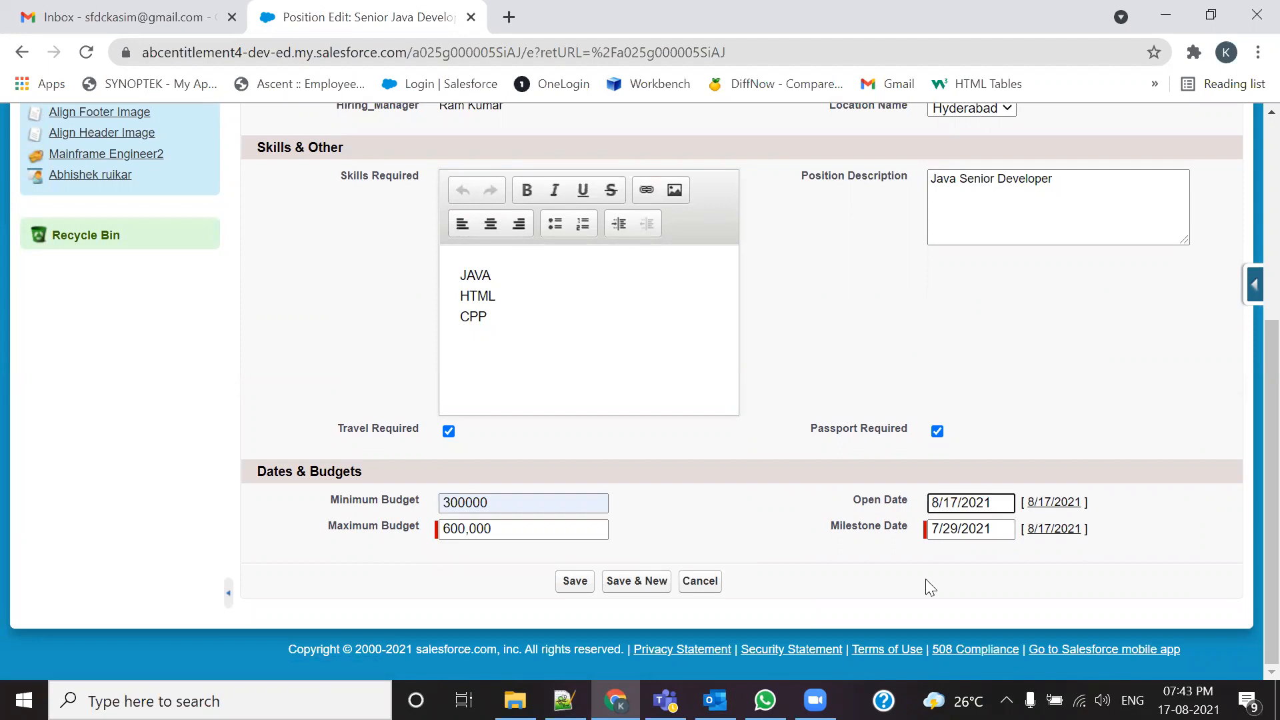
{"action": "left_click", "coordinate": [1050, 528]}
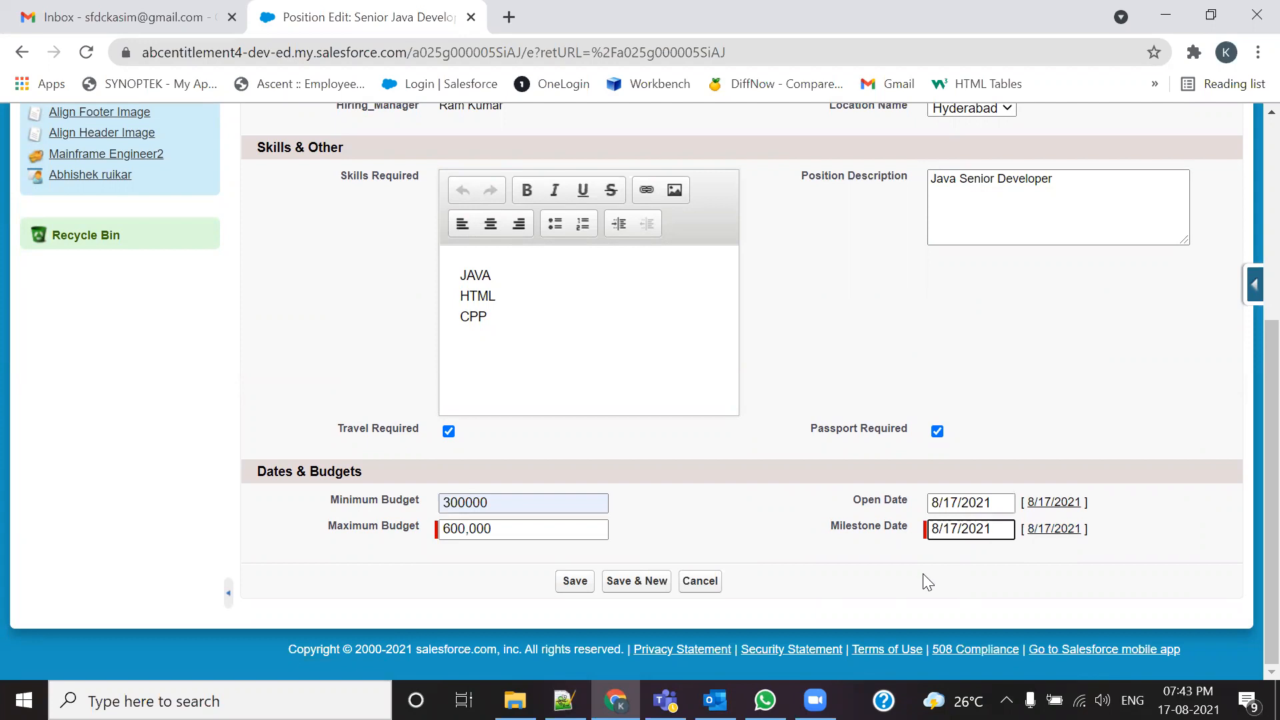
{"action": "scroll", "coordinate": [663, 500], "scroll_direction": "up", "scroll_amount": 5}
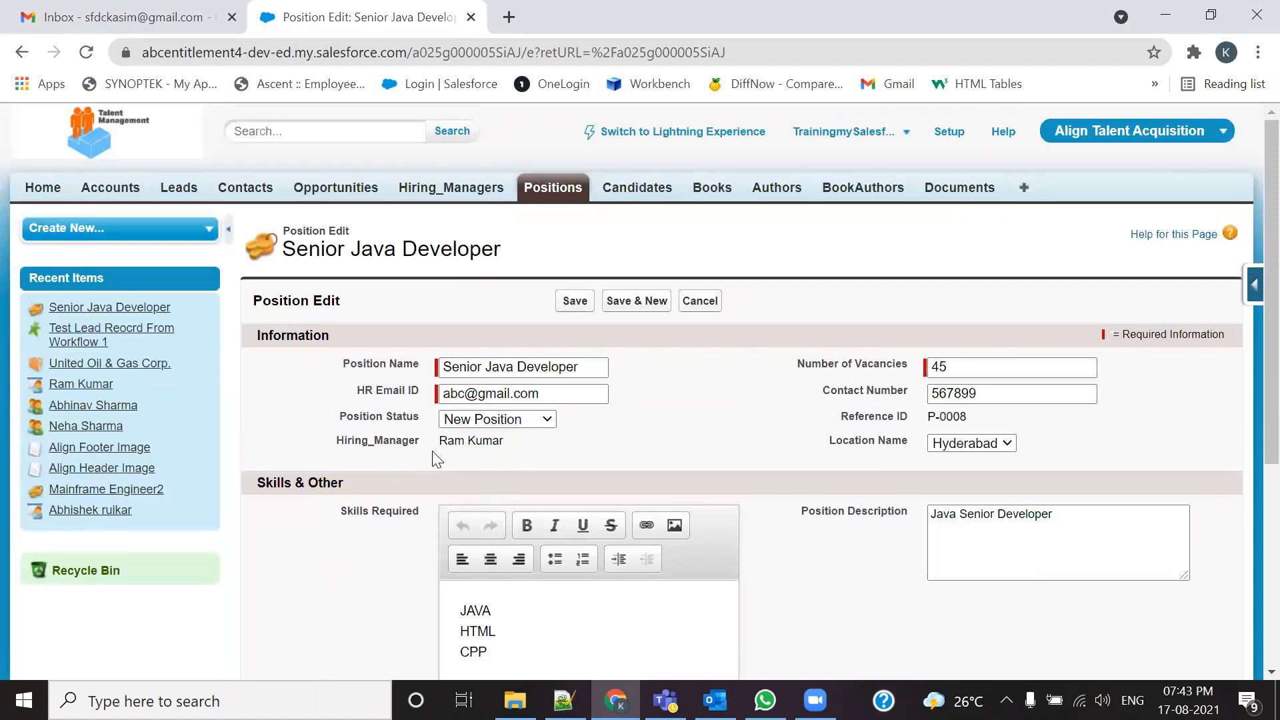
{"action": "left_click", "coordinate": [699, 300]}
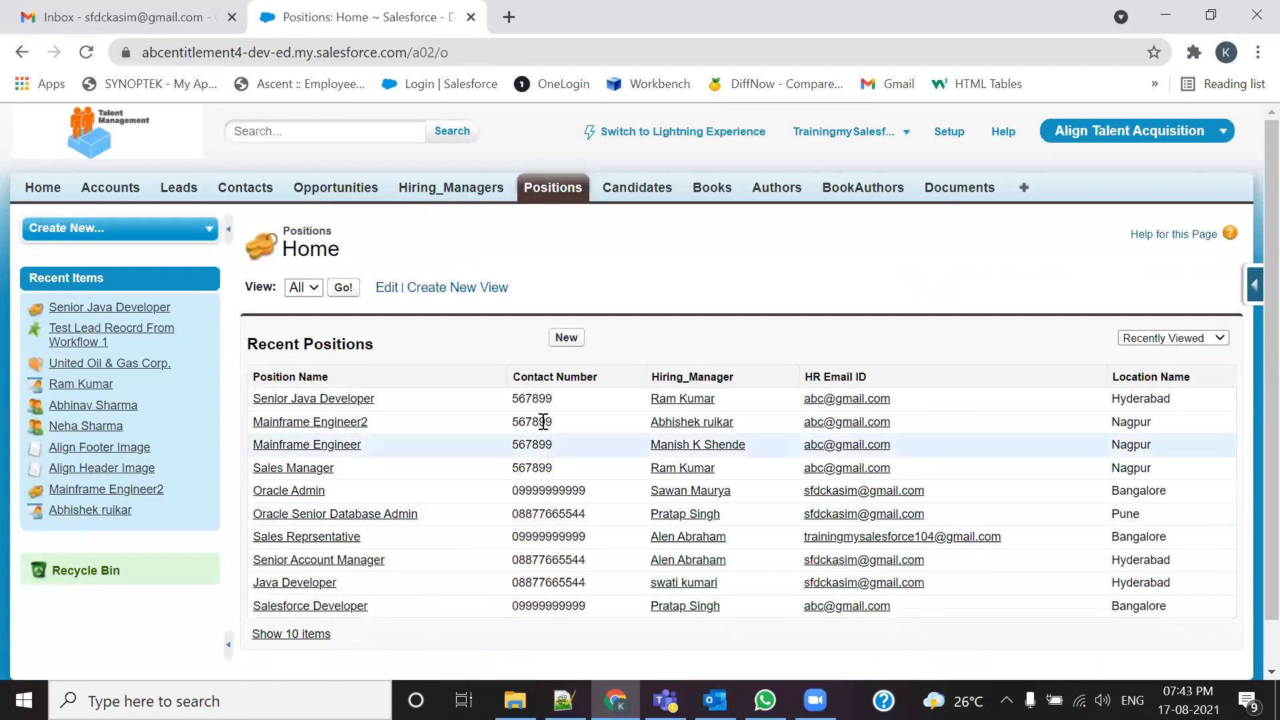
Step: Start a New Position, cancel the Hiring Manager lookup, and open the Senior Java Developer record
{"action": "left_click", "coordinate": [566, 338]}
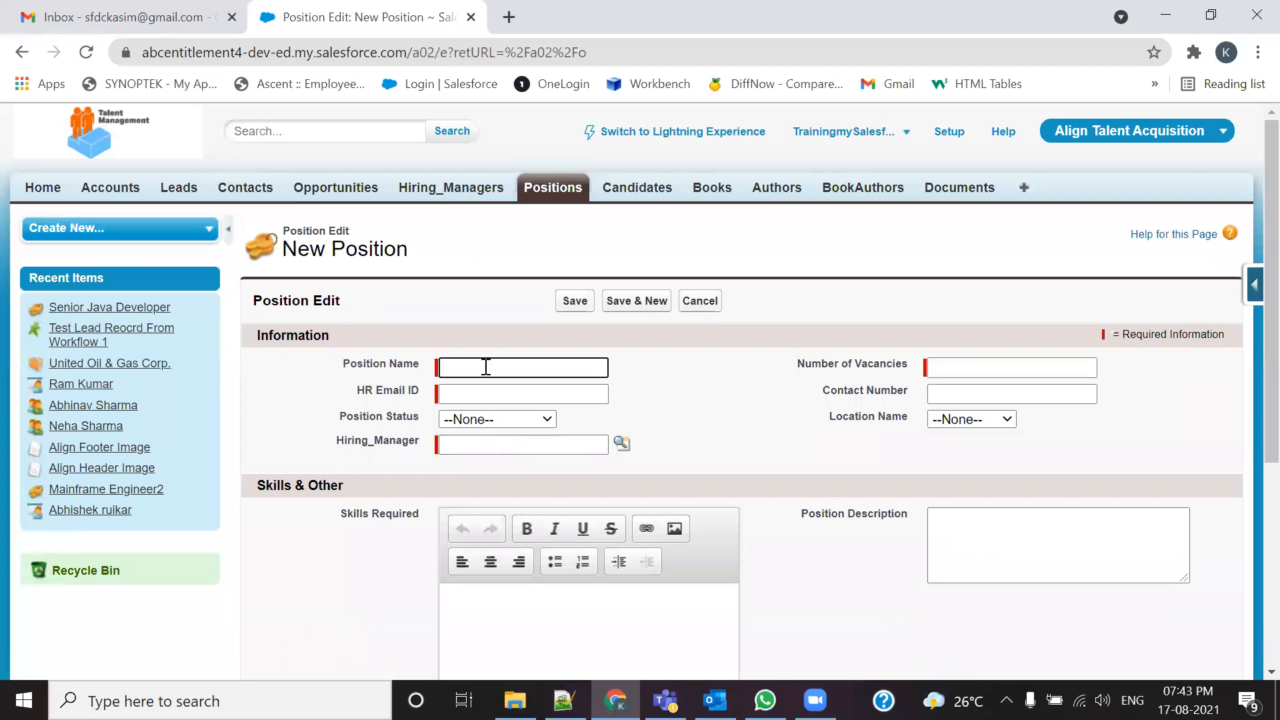
{"action": "left_click", "coordinate": [622, 452]}
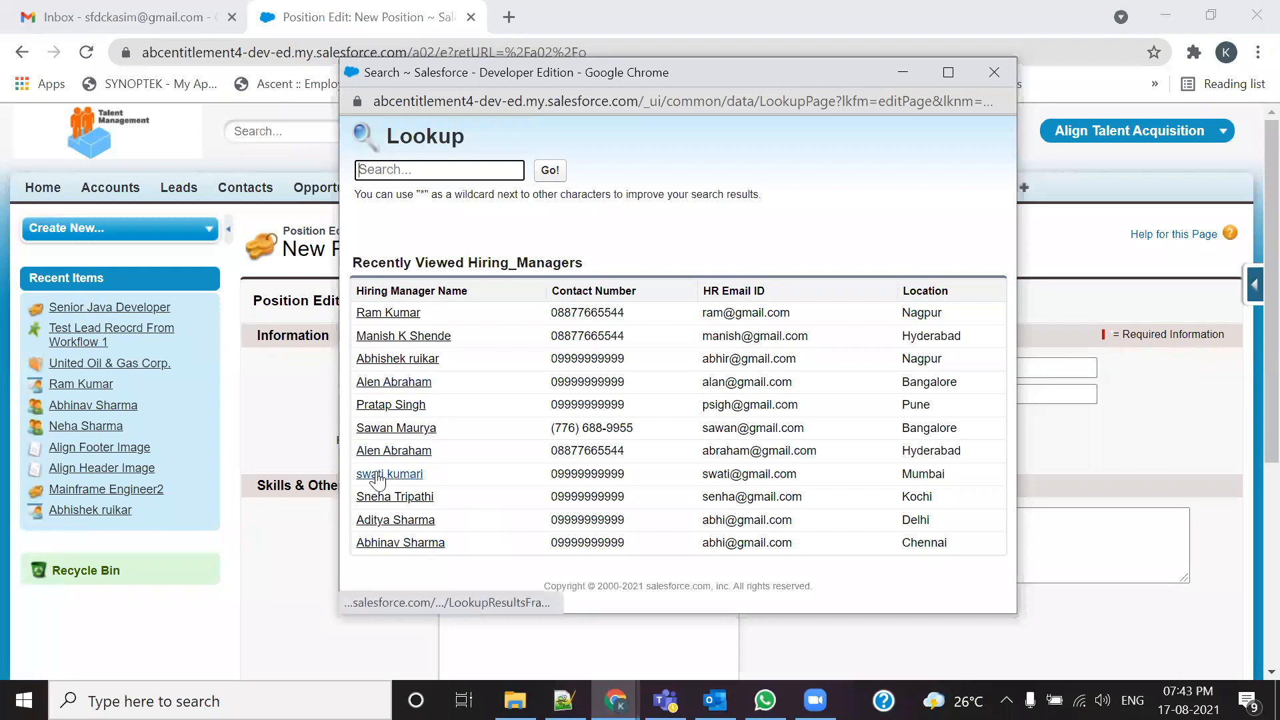
{"action": "left_click", "coordinate": [990, 74]}
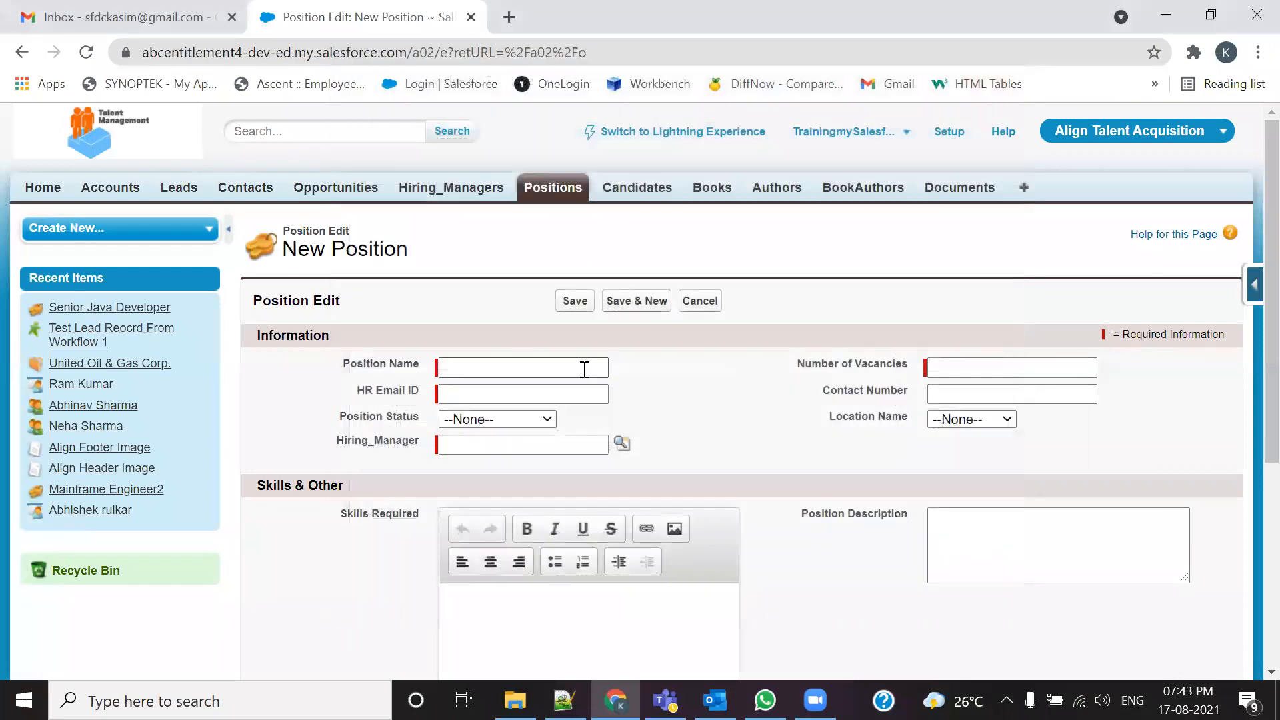
{"action": "left_click", "coordinate": [564, 191]}
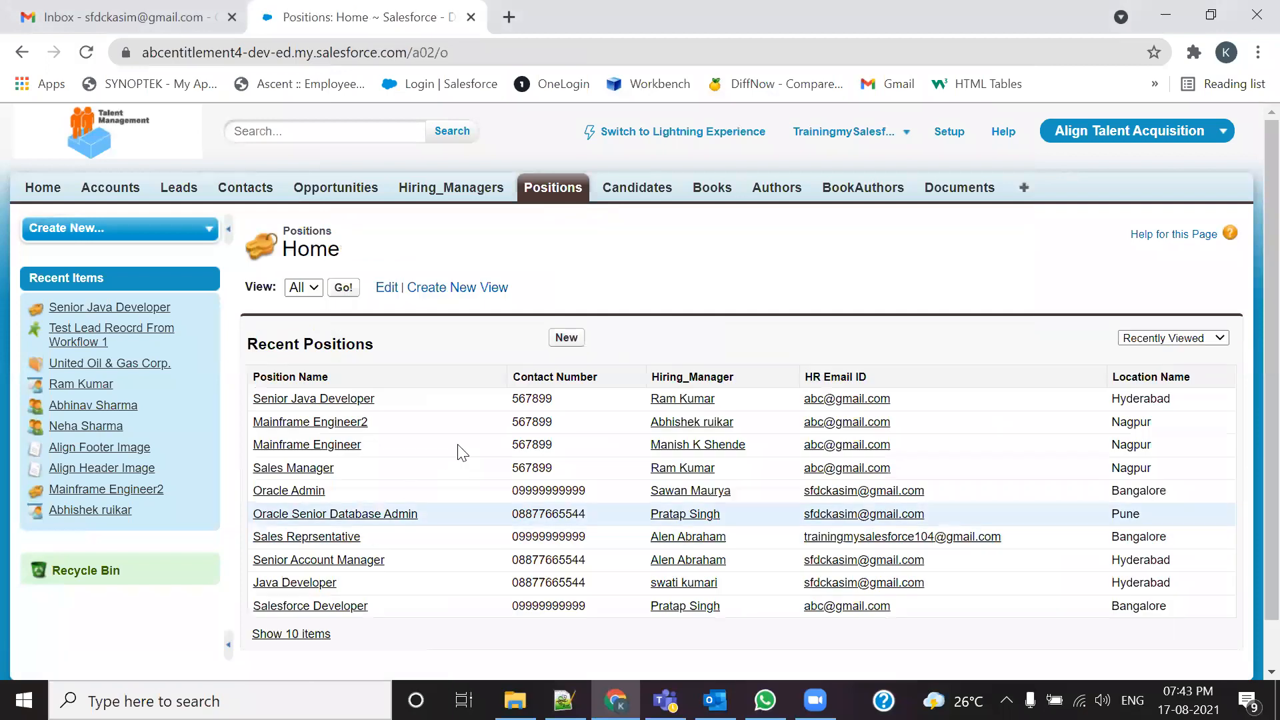
{"action": "left_click", "coordinate": [308, 400]}
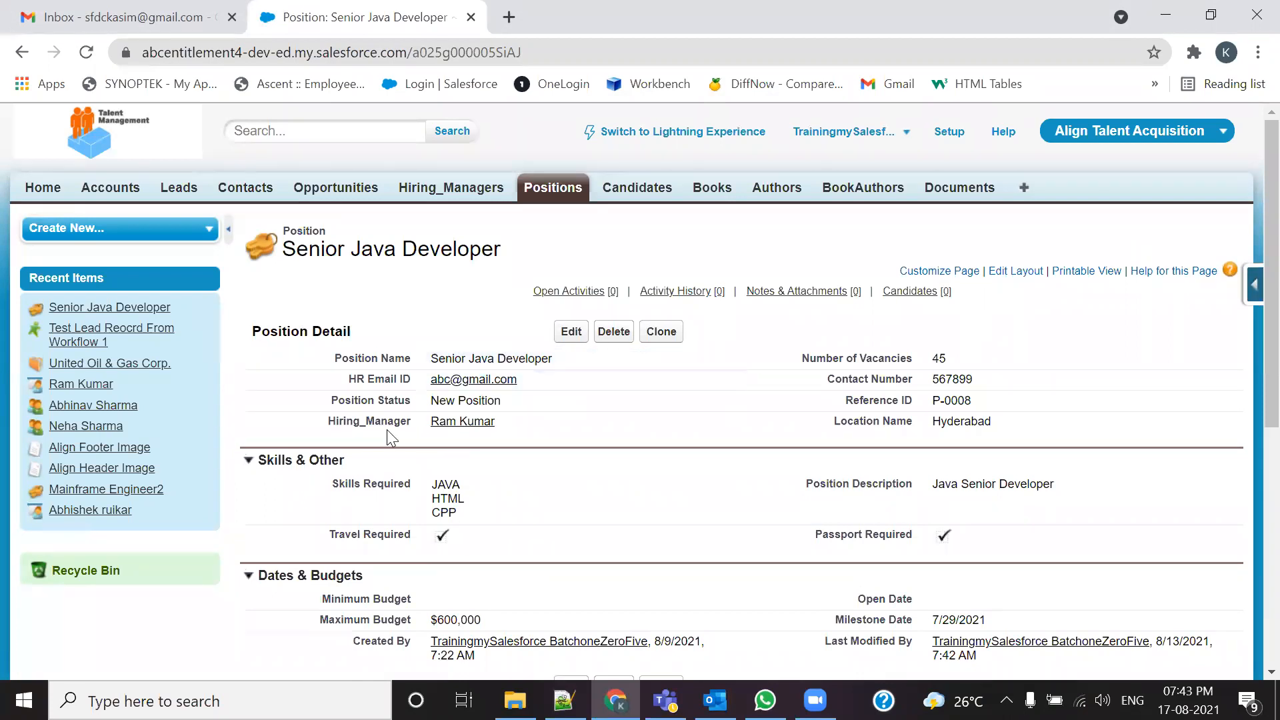
{"action": "left_click_drag", "start_coordinate": [518, 426], "coordinate": [434, 423]}
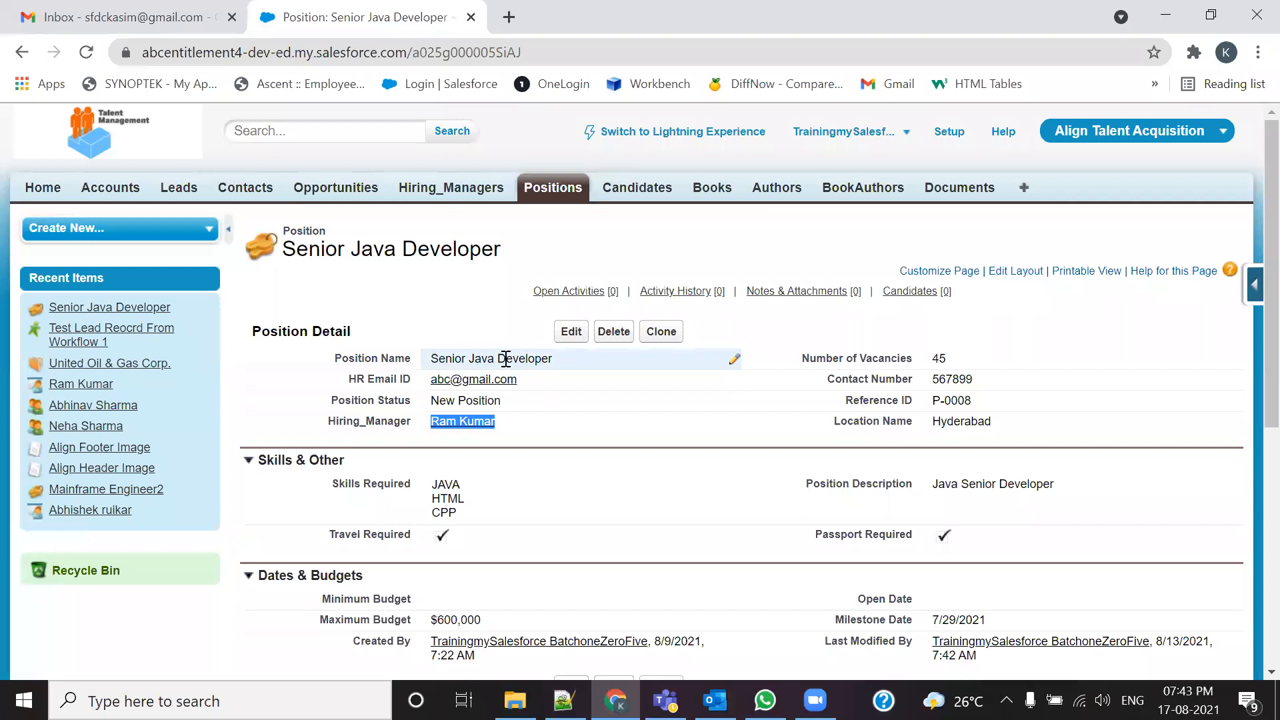
{"action": "left_click", "coordinate": [469, 471]}
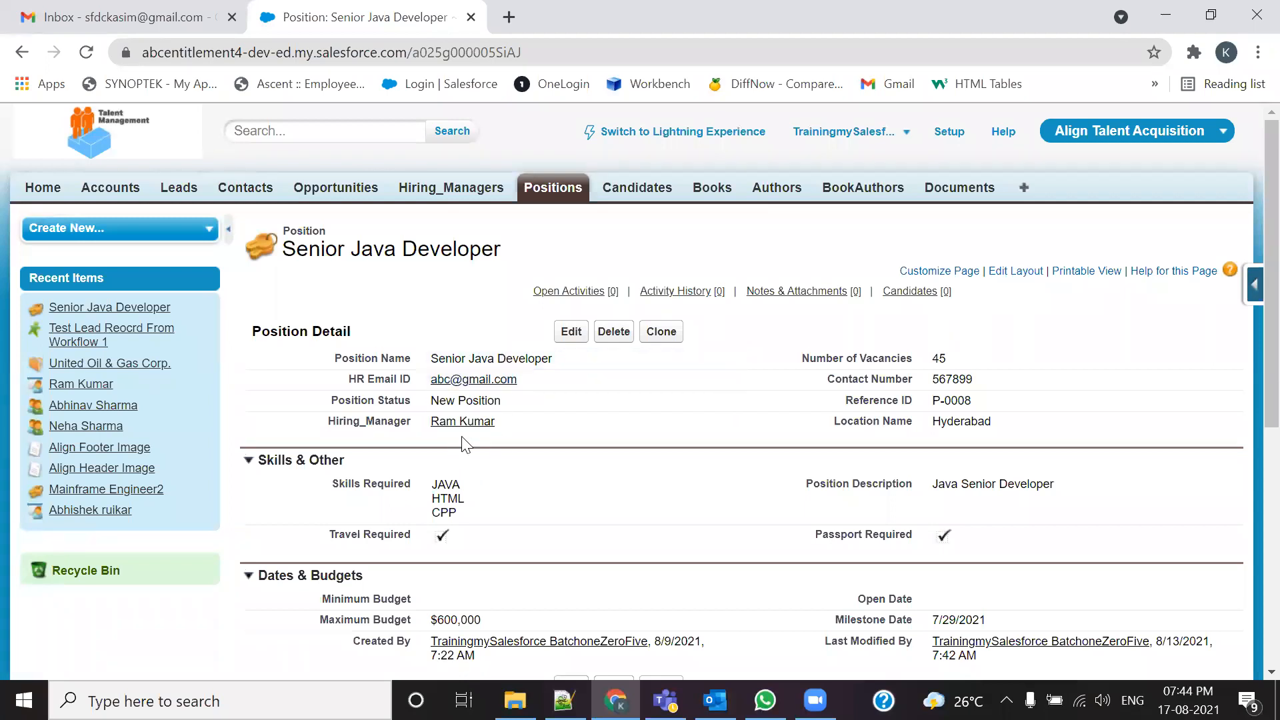
{"action": "scroll", "coordinate": [667, 494], "scroll_direction": "down", "scroll_amount": 3}
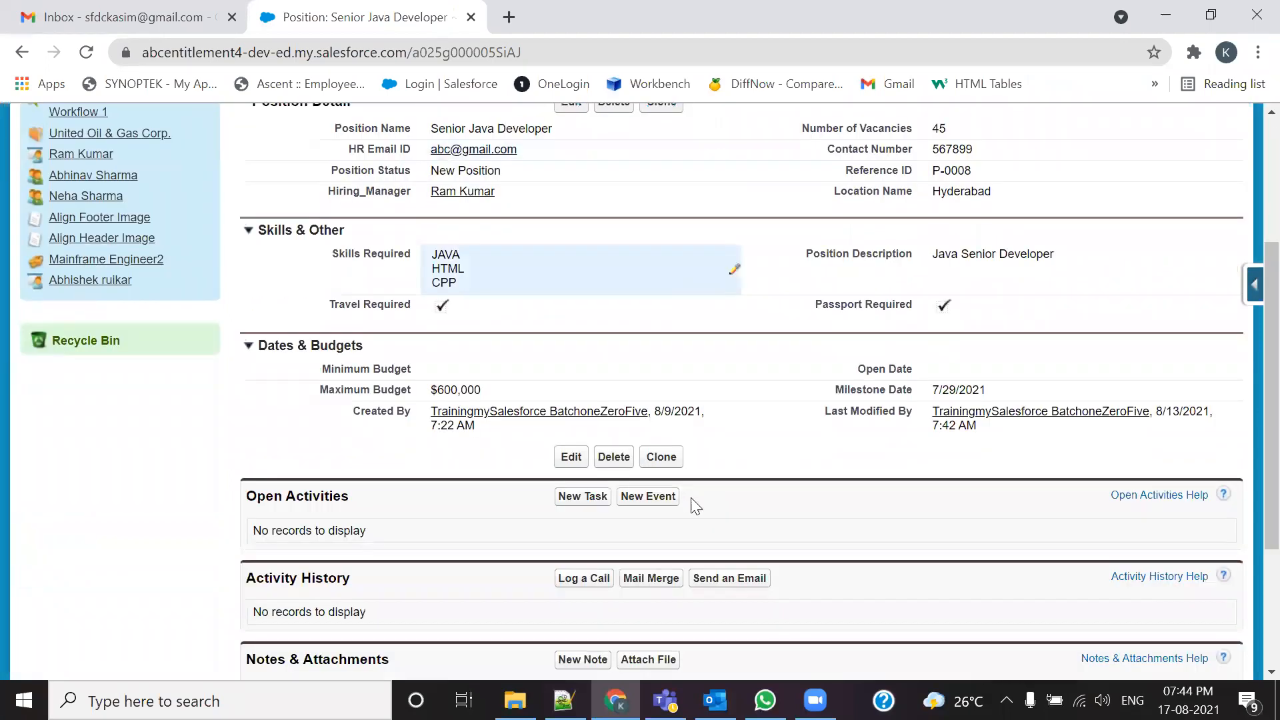
{"action": "scroll", "coordinate": [695, 506], "scroll_direction": "down", "scroll_amount": 1}
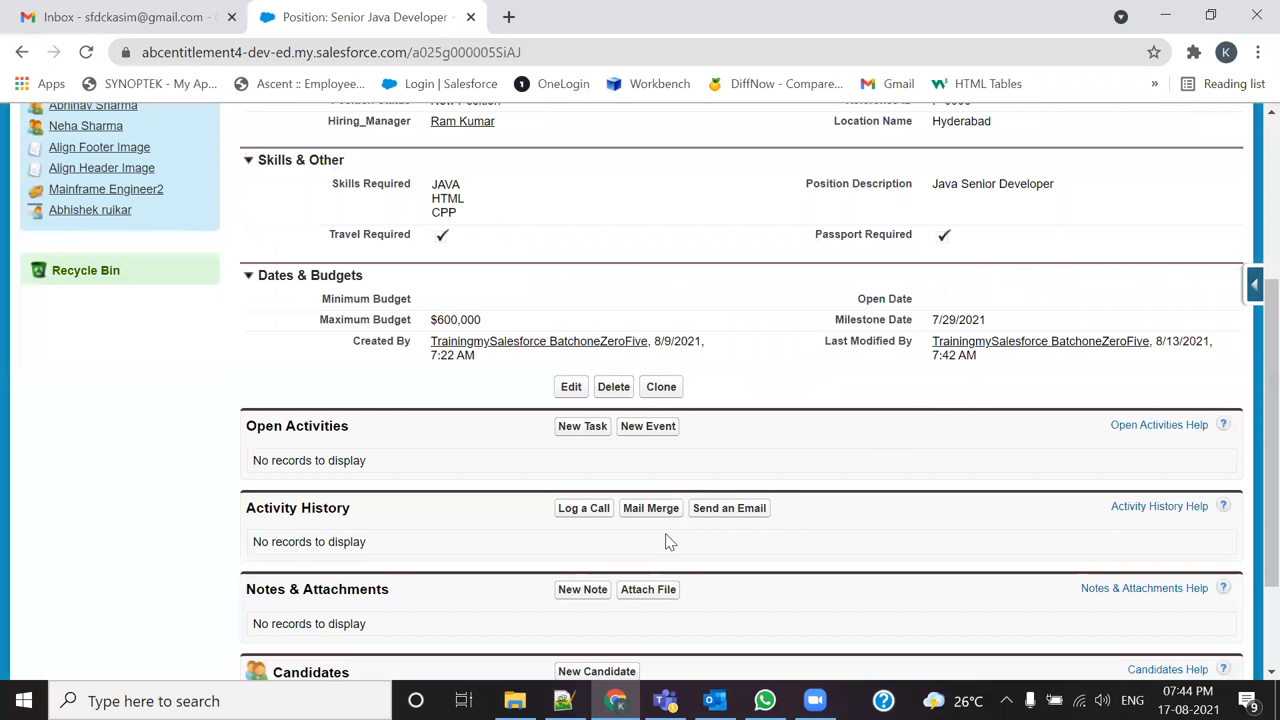
{"action": "scroll", "coordinate": [667, 537], "scroll_direction": "up", "scroll_amount": 4}
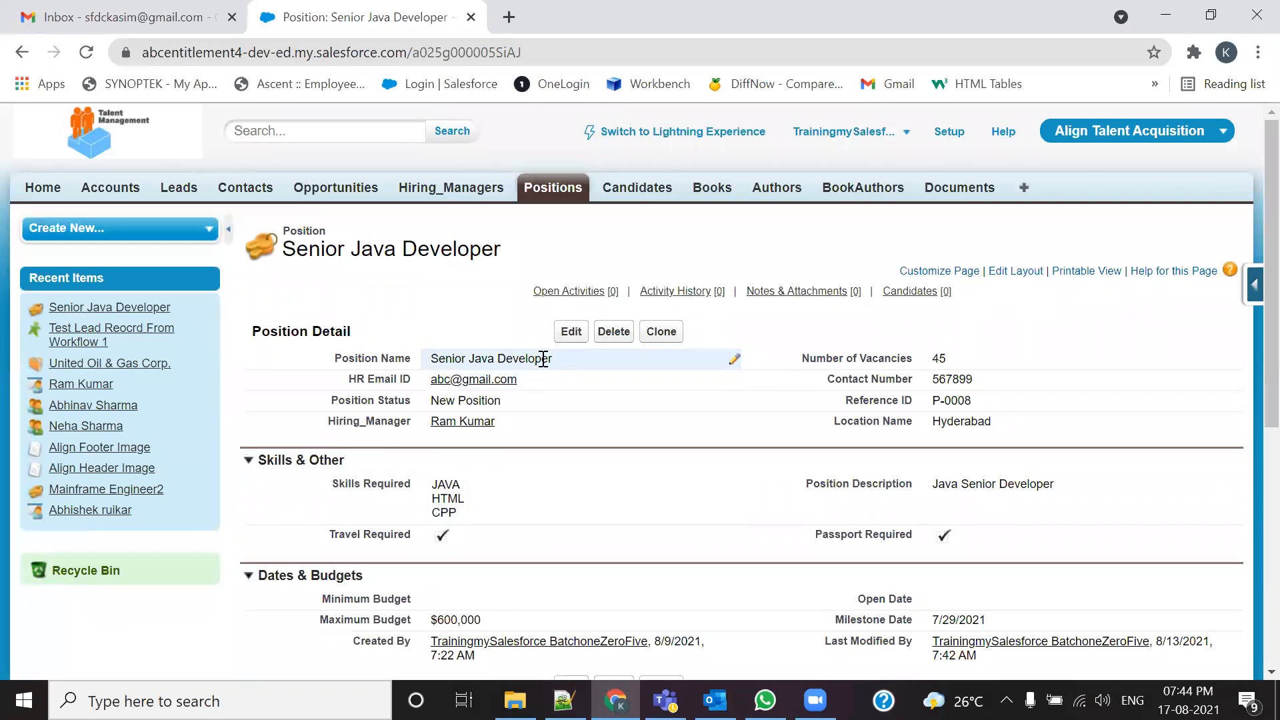
{"action": "left_click_drag", "start_coordinate": [553, 359], "coordinate": [439, 359]}
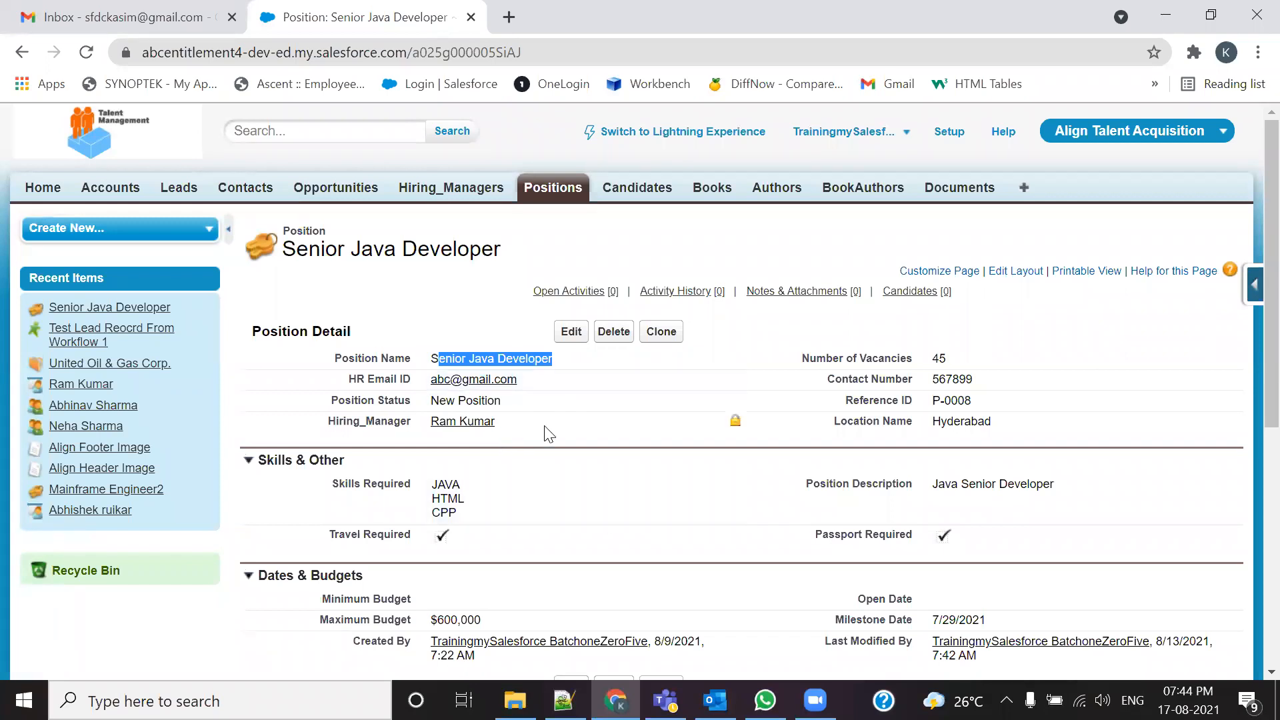
{"action": "scroll", "coordinate": [570, 452], "scroll_direction": "down", "scroll_amount": 1}
{"action": "left_click_drag", "start_coordinate": [976, 252], "coordinate": [931, 259]}
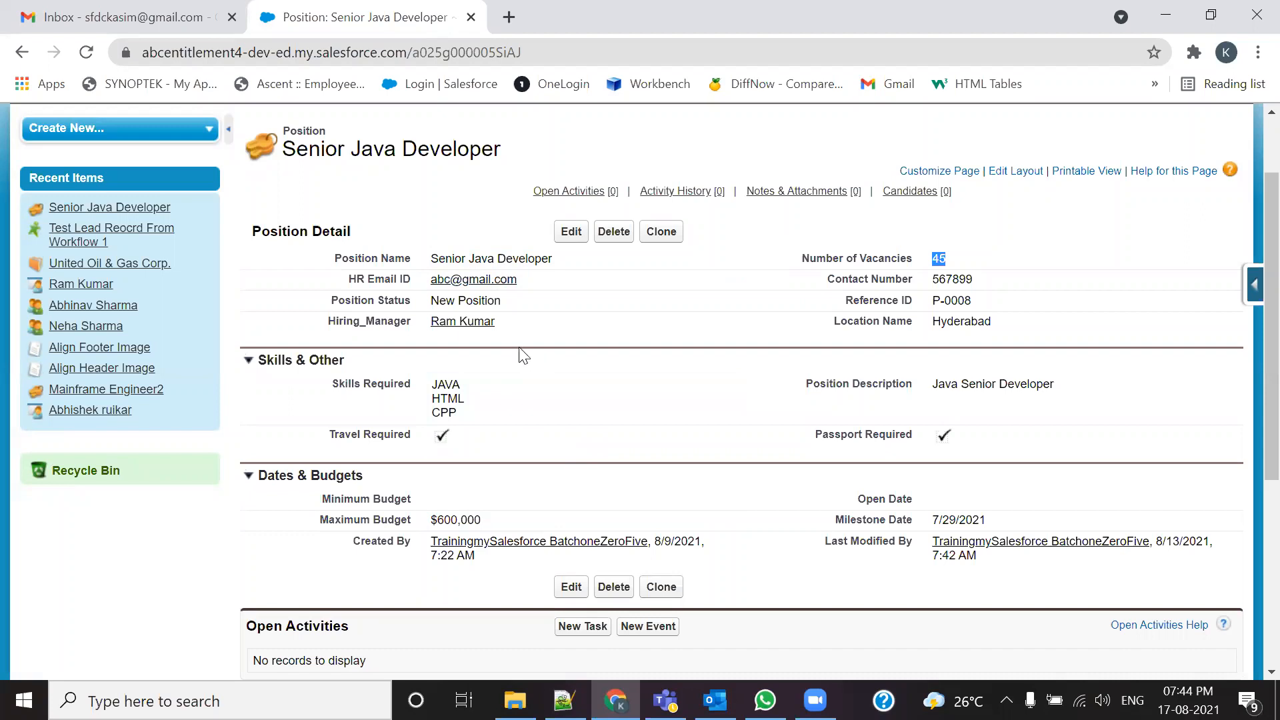
{"action": "left_click_drag", "start_coordinate": [328, 322], "coordinate": [419, 330]}
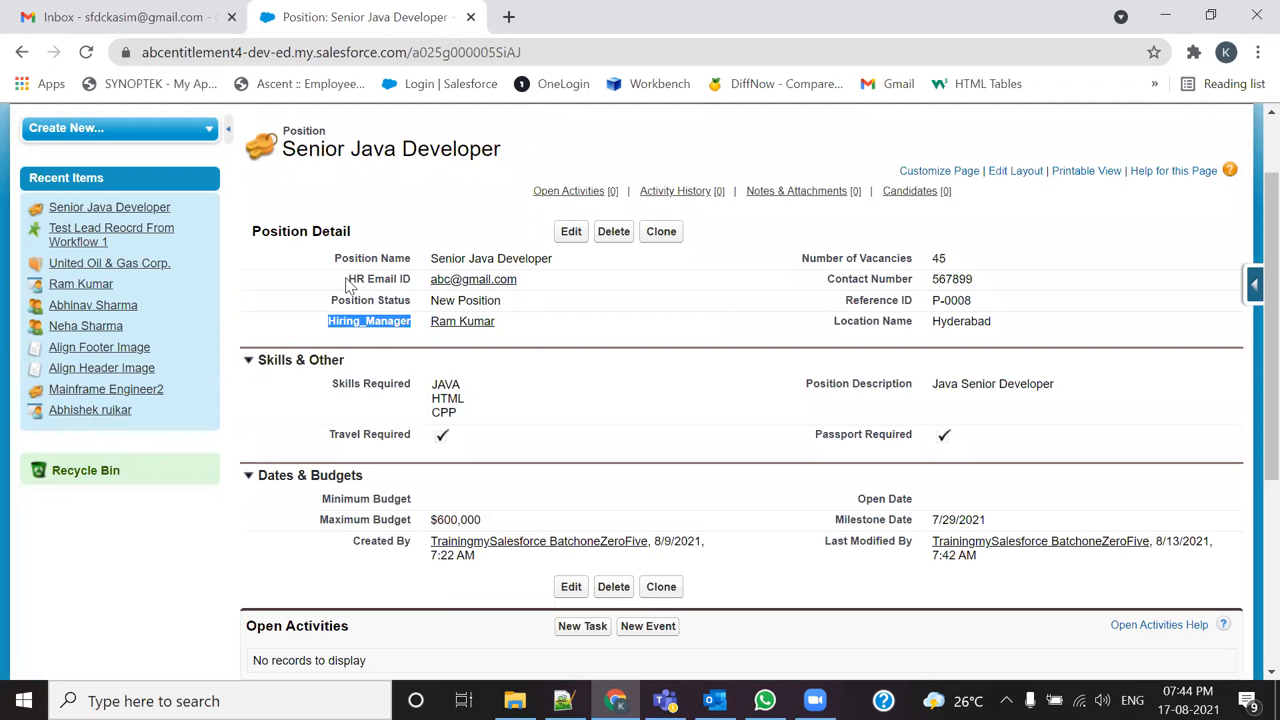
{"action": "left_click_drag", "start_coordinate": [345, 277], "coordinate": [411, 280]}
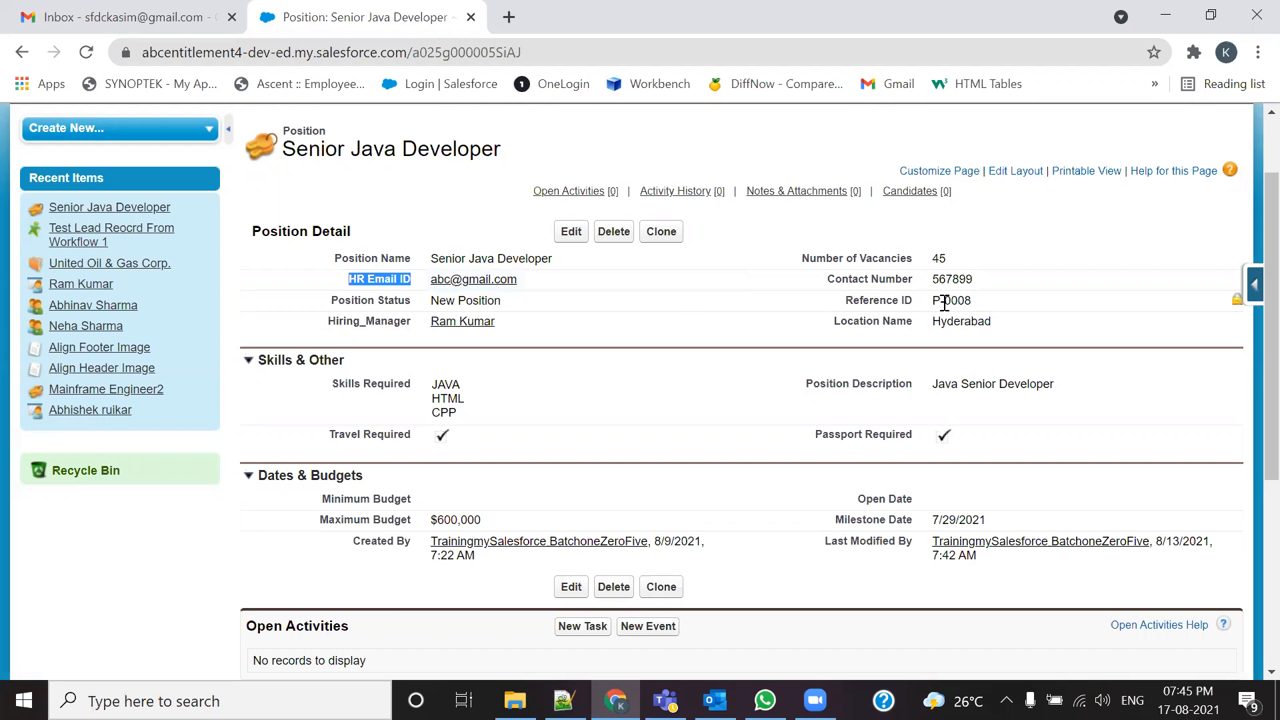
{"action": "left_click_drag", "start_coordinate": [984, 280], "coordinate": [929, 277]}
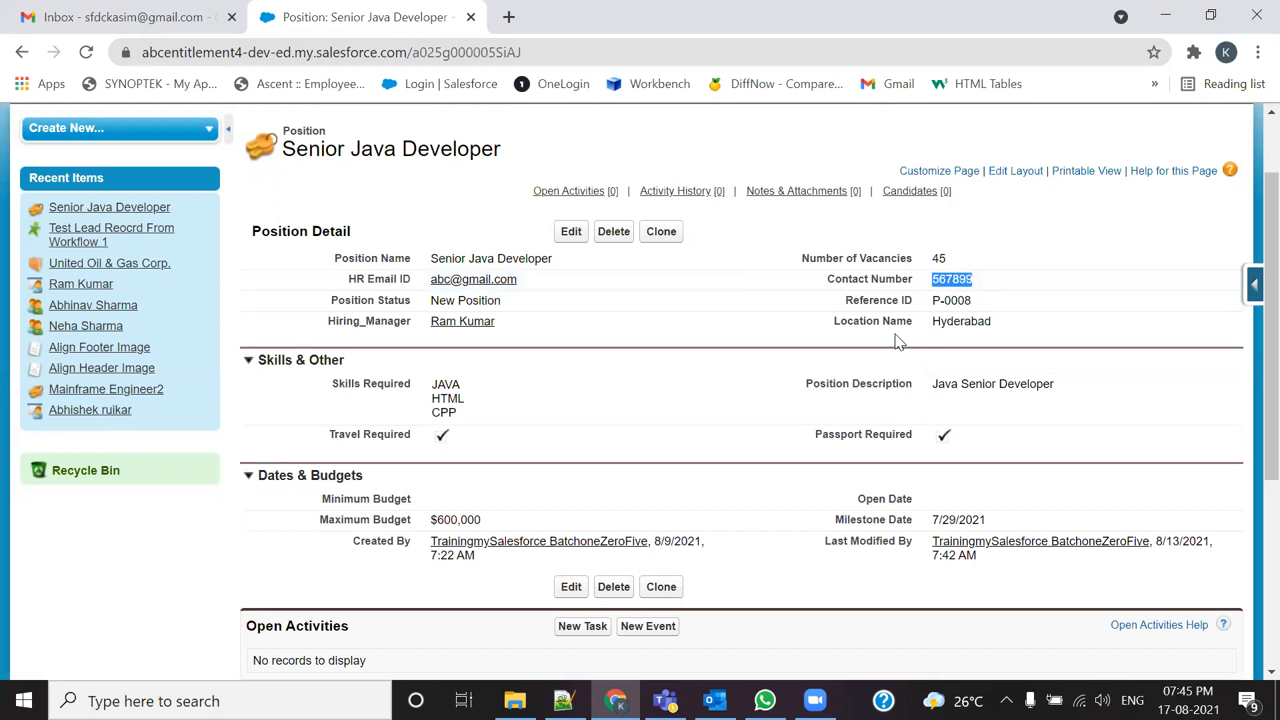
{"action": "left_click_drag", "start_coordinate": [946, 258], "coordinate": [930, 257]}
{"action": "left_click_drag", "start_coordinate": [994, 321], "coordinate": [940, 322]}
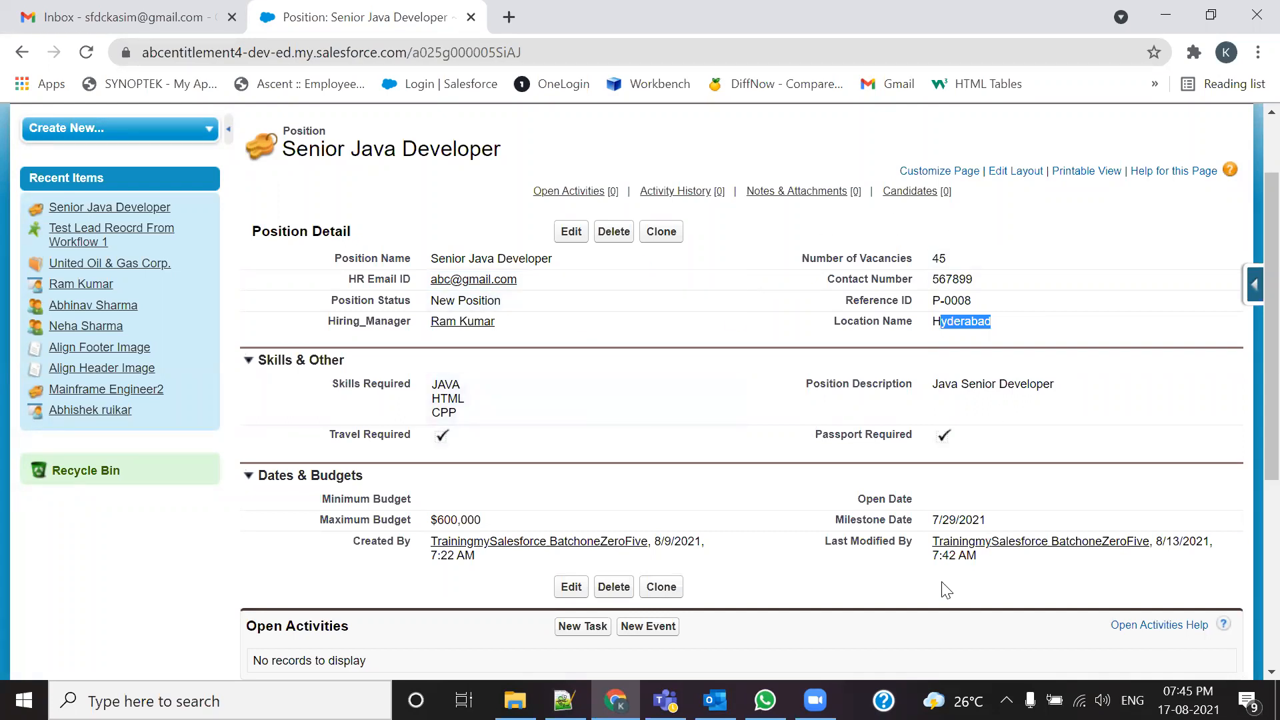
{"action": "left_click_drag", "start_coordinate": [348, 280], "coordinate": [417, 284]}
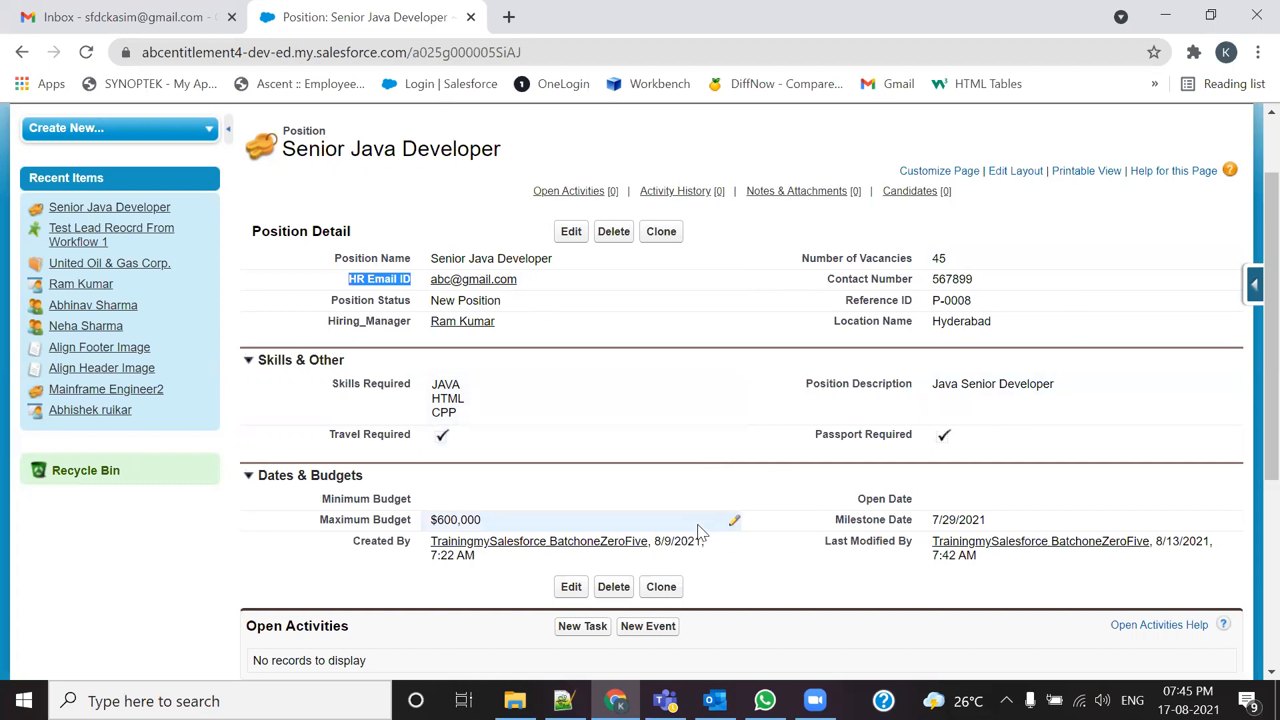
{"action": "left_click_drag", "start_coordinate": [555, 259], "coordinate": [429, 259]}
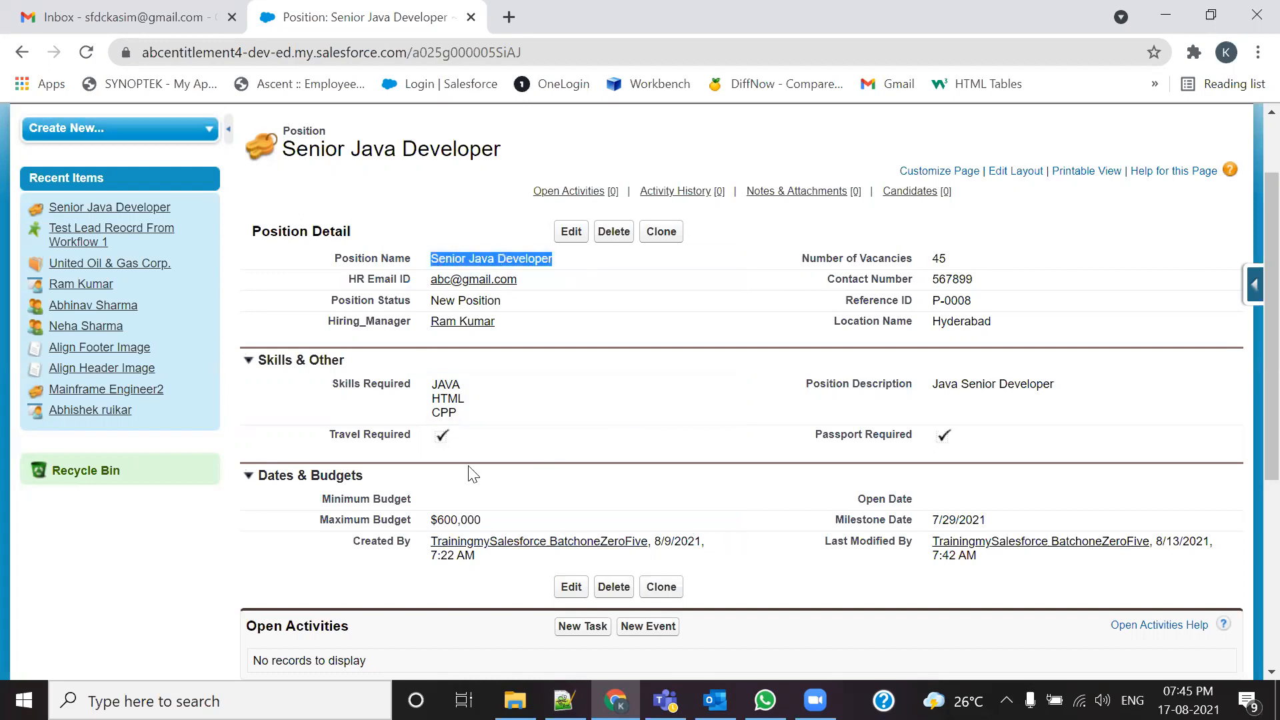
{"action": "left_click_drag", "start_coordinate": [515, 322], "coordinate": [429, 326]}
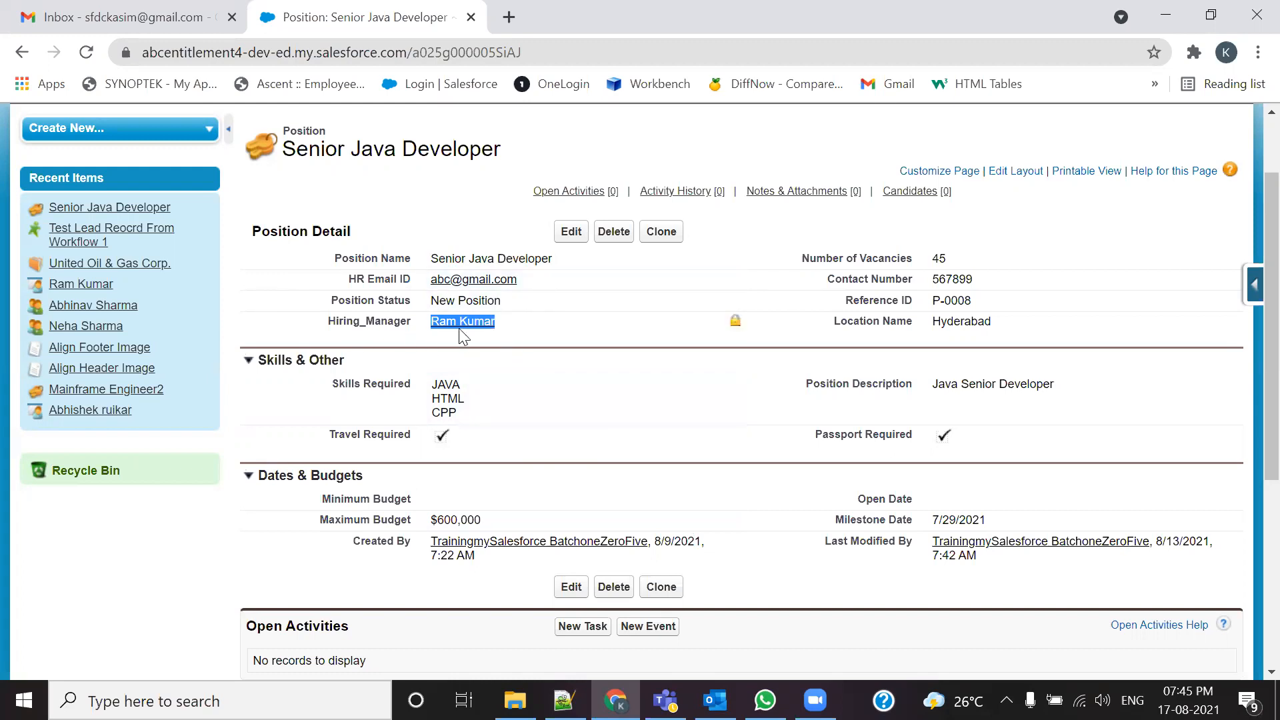
{"action": "left_click_drag", "start_coordinate": [535, 284], "coordinate": [430, 280]}
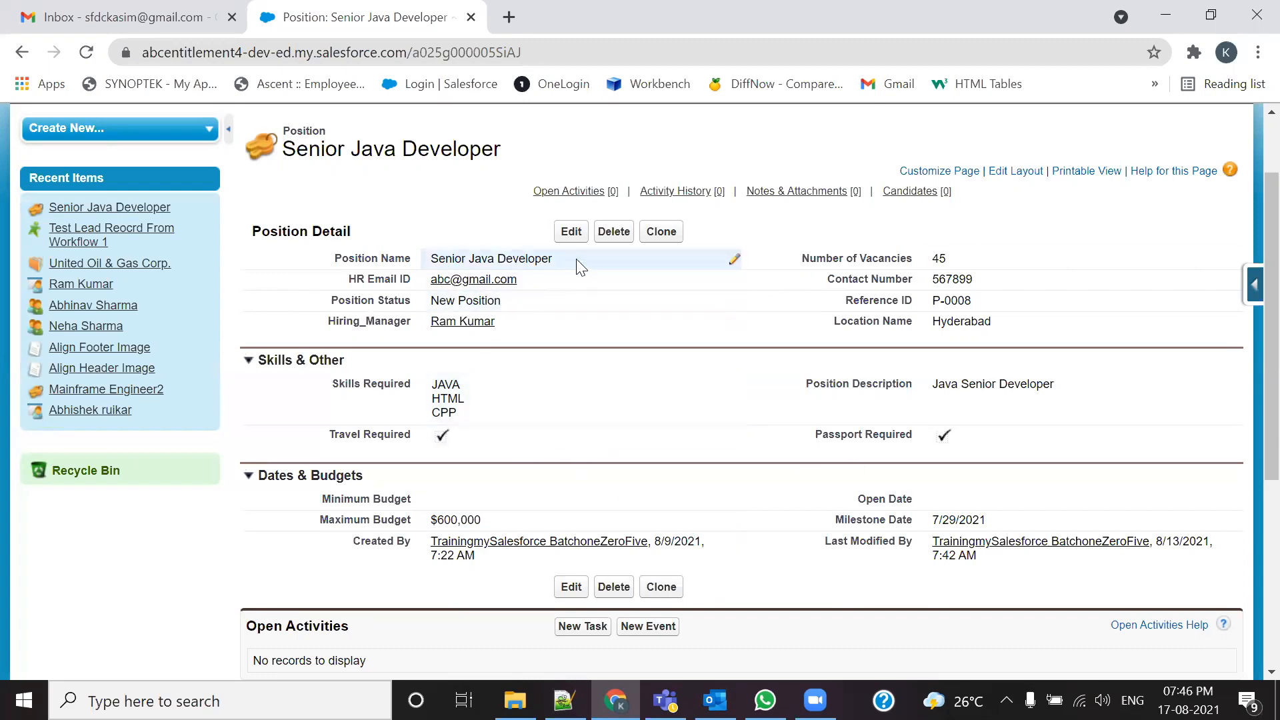
{"action": "left_click_drag", "start_coordinate": [576, 258], "coordinate": [430, 260]}
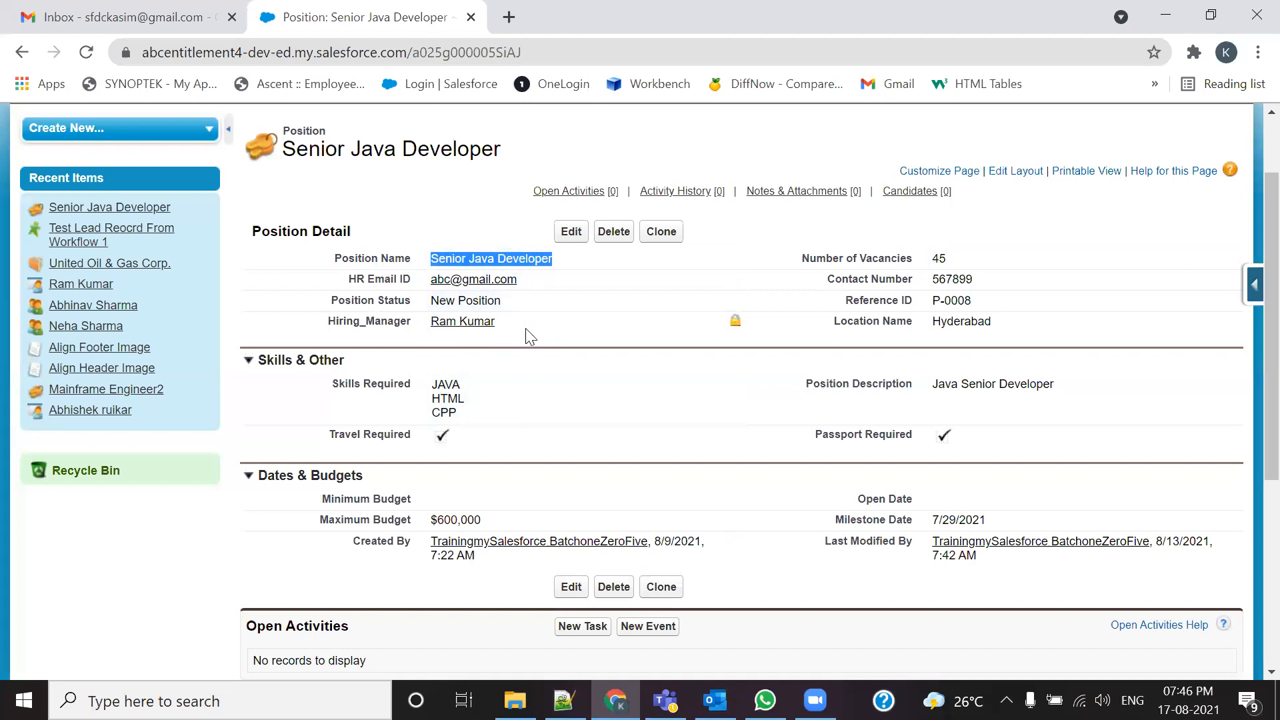
{"action": "left_click_drag", "start_coordinate": [526, 328], "coordinate": [416, 332]}
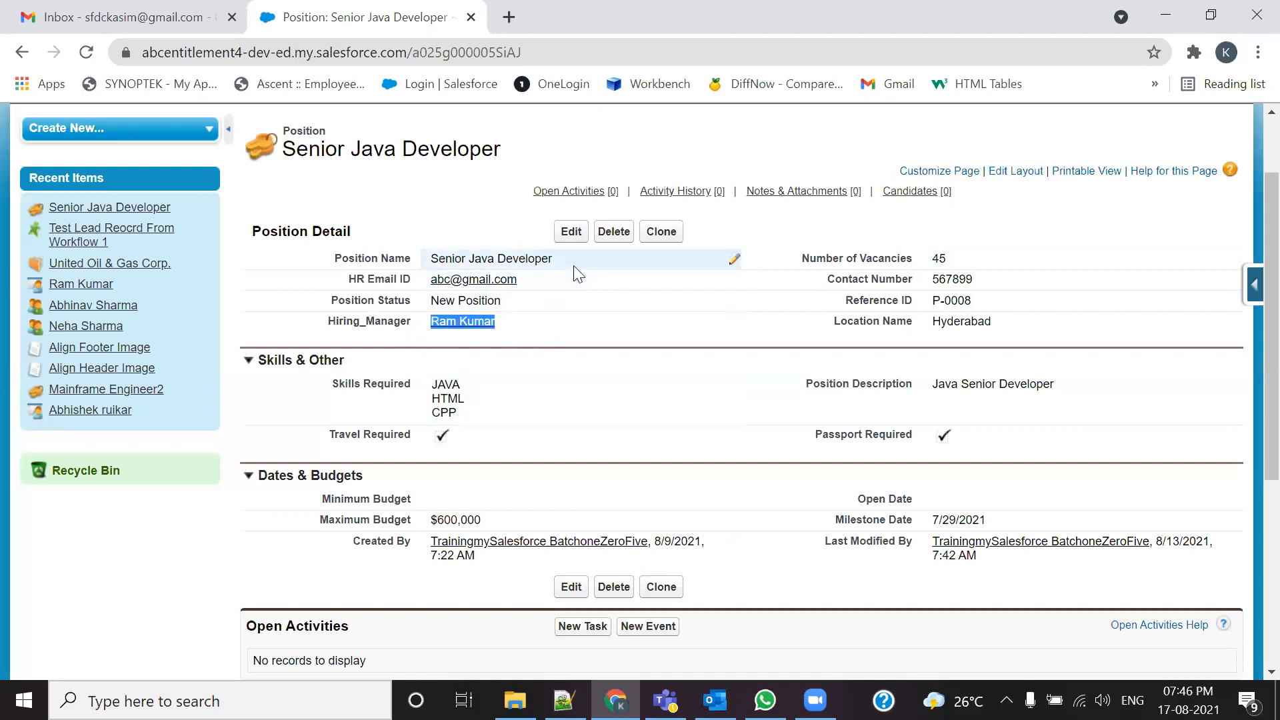
{"action": "left_click_drag", "start_coordinate": [576, 265], "coordinate": [448, 259]}
{"action": "left_click_drag", "start_coordinate": [513, 333], "coordinate": [420, 333]}
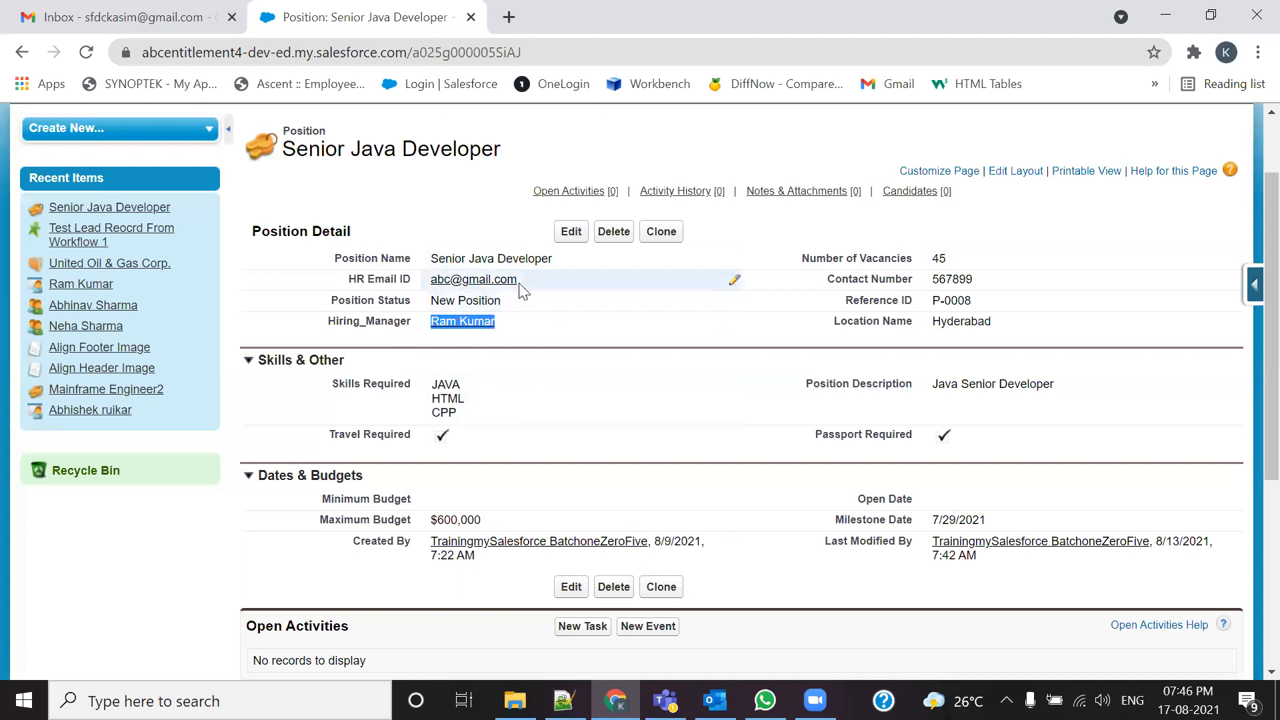
{"action": "left_click_drag", "start_coordinate": [520, 284], "coordinate": [430, 280]}
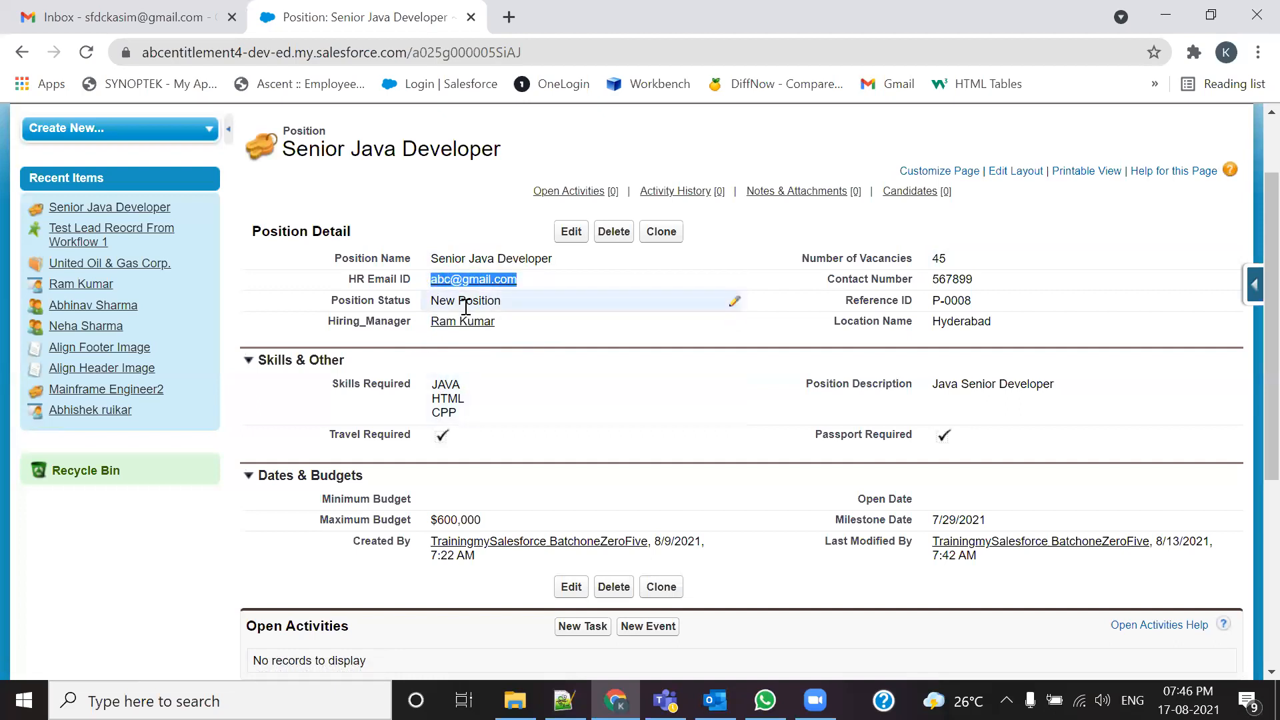
{"action": "left_click_drag", "start_coordinate": [553, 259], "coordinate": [430, 259]}
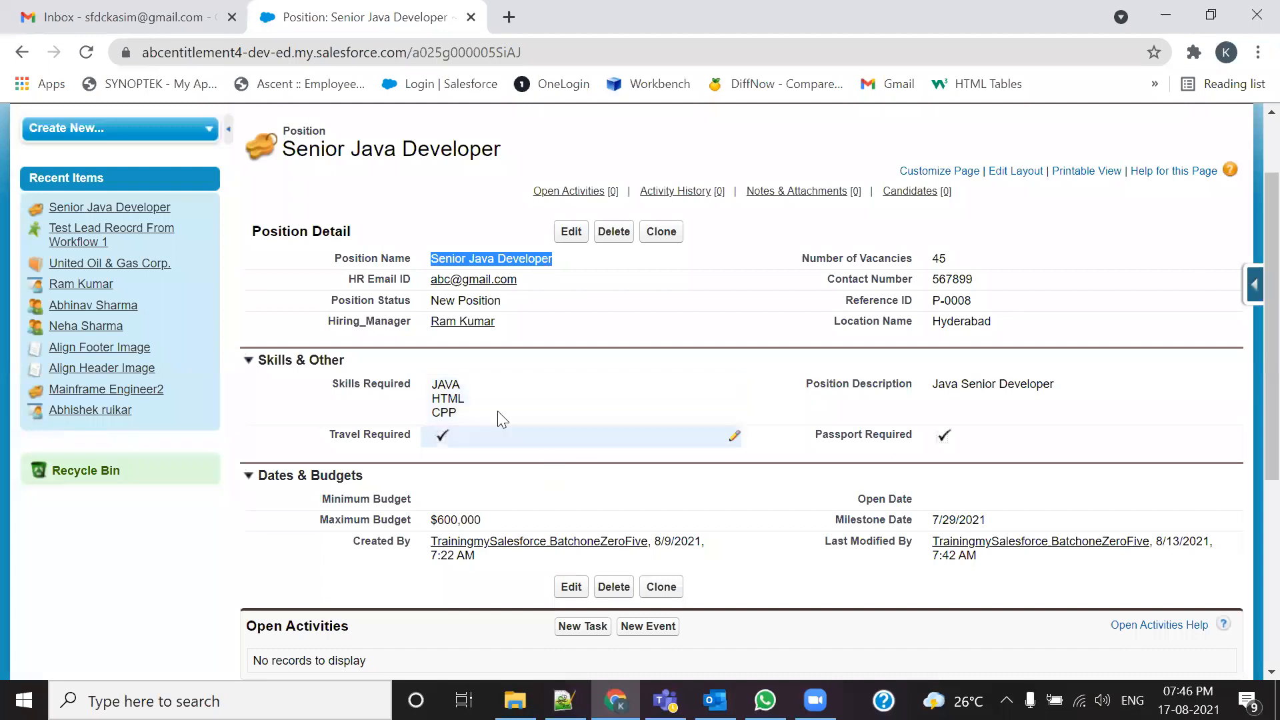
Step: Highlight the use case's immediate HR Manager notification requirement and the Immediate Action and reminder lines
{"action": "key", "text": "alt+Tab"}
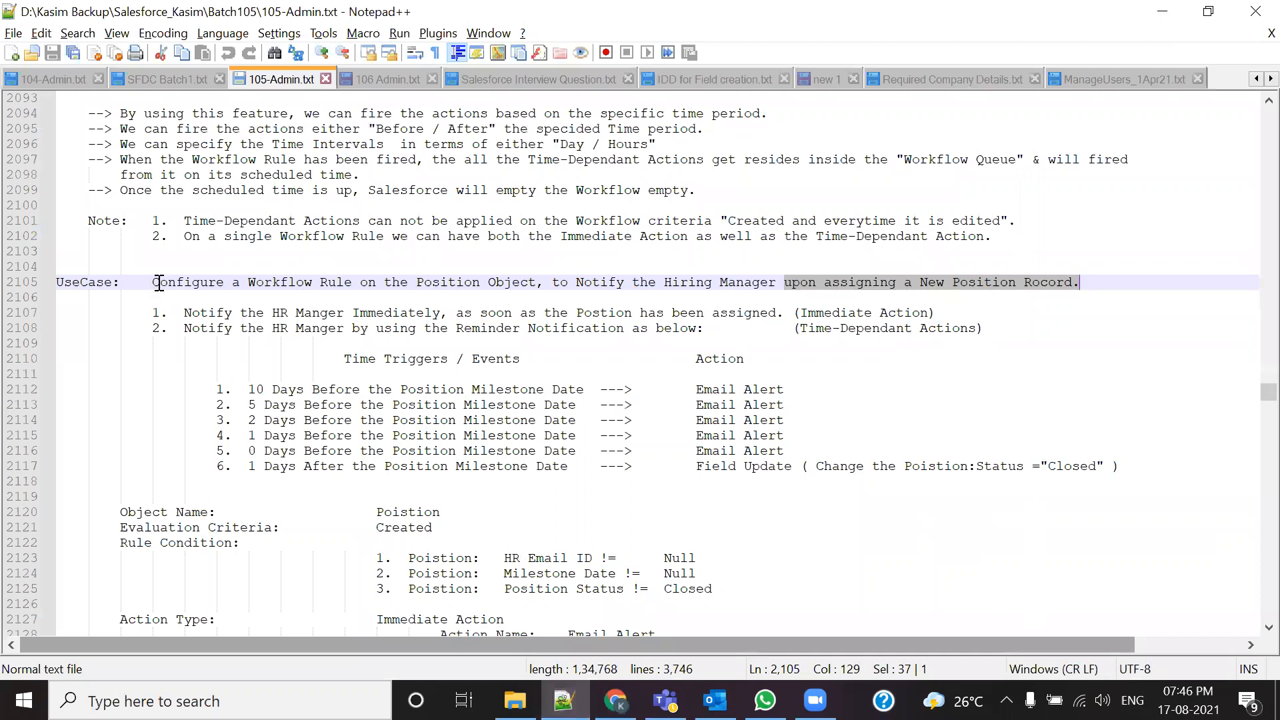
{"action": "left_click_drag", "start_coordinate": [152, 282], "coordinate": [1080, 282]}
{"action": "left_click_drag", "start_coordinate": [172, 313], "coordinate": [449, 314]}
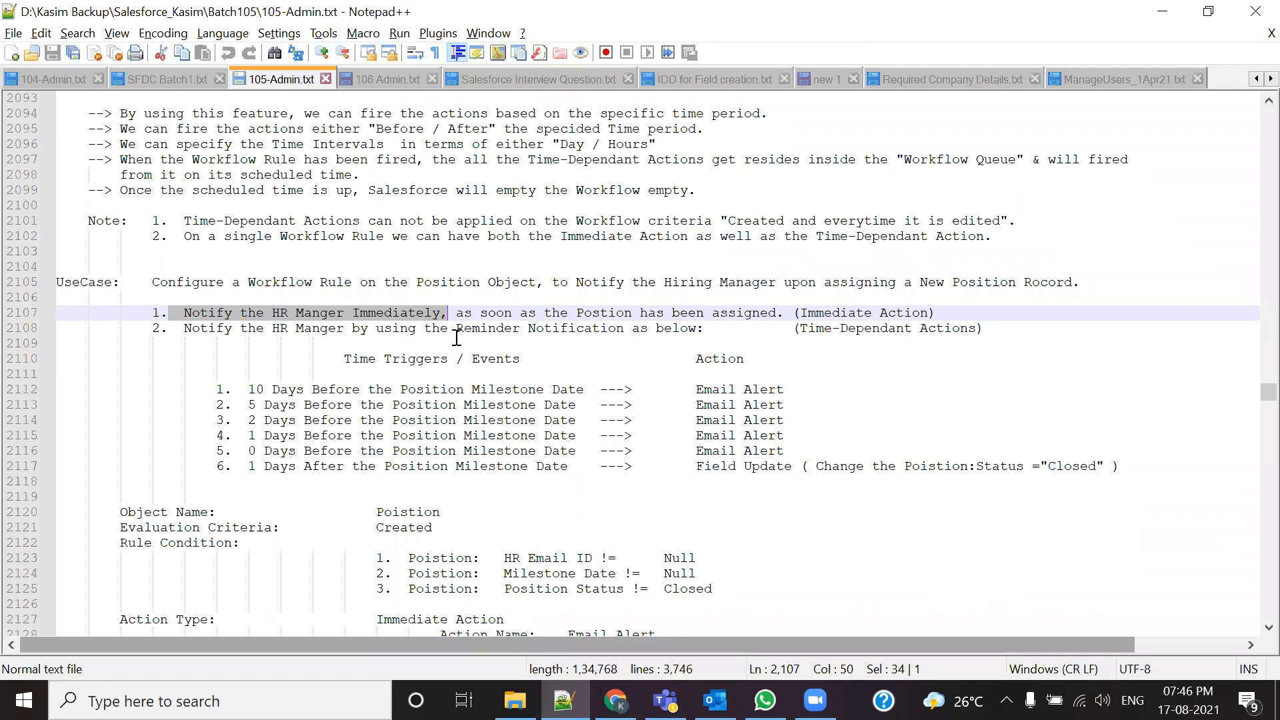
{"action": "left_click_drag", "start_coordinate": [456, 313], "coordinate": [784, 313]}
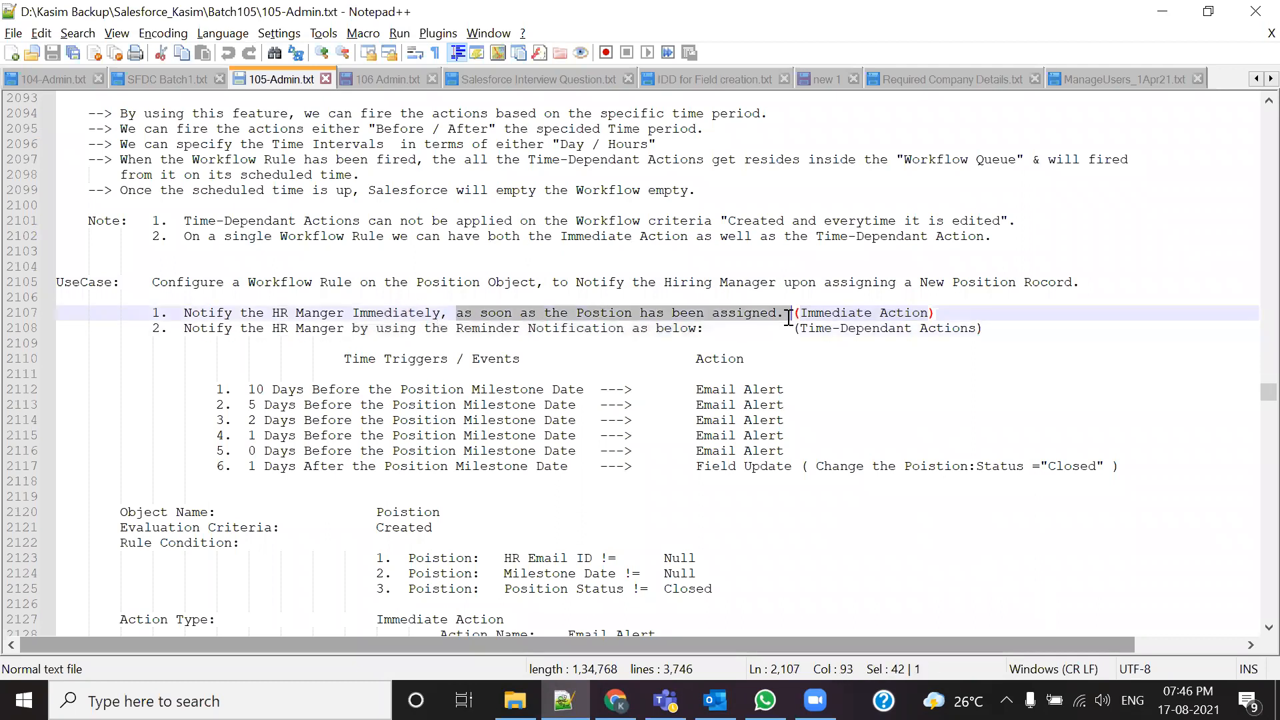
{"action": "left_click_drag", "start_coordinate": [168, 314], "coordinate": [464, 313]}
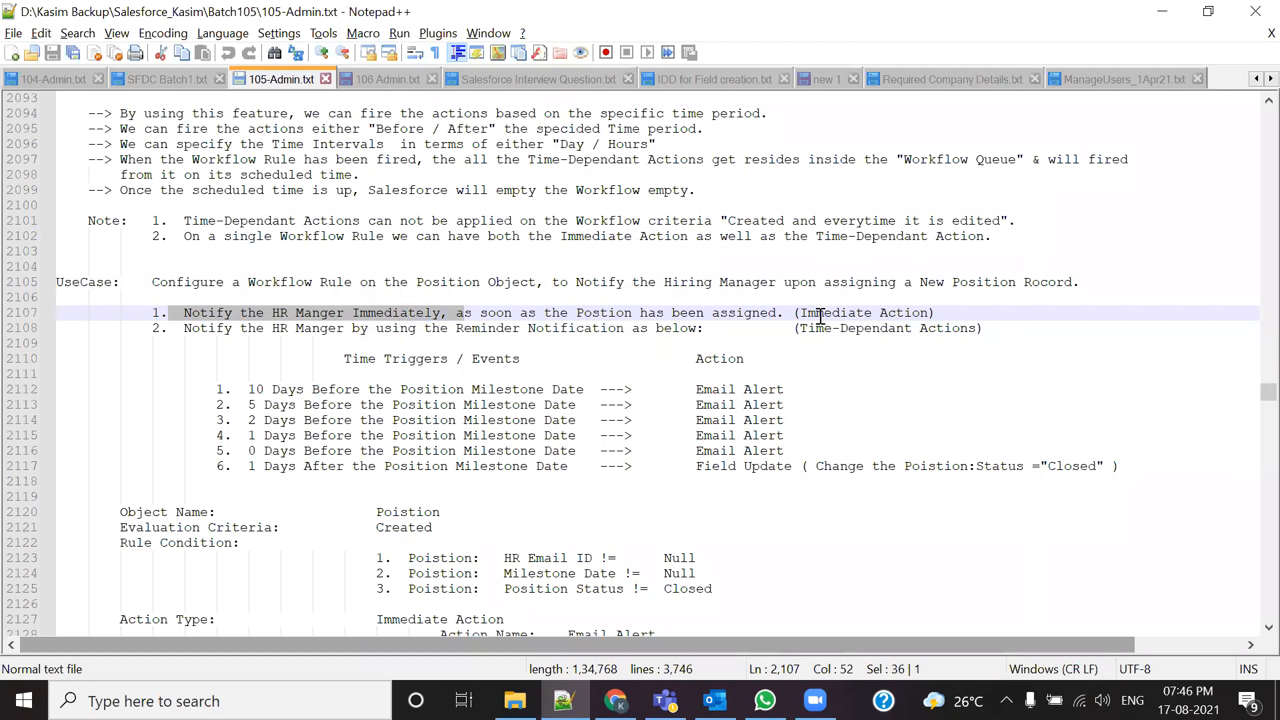
{"action": "left_click_drag", "start_coordinate": [799, 313], "coordinate": [928, 337]}
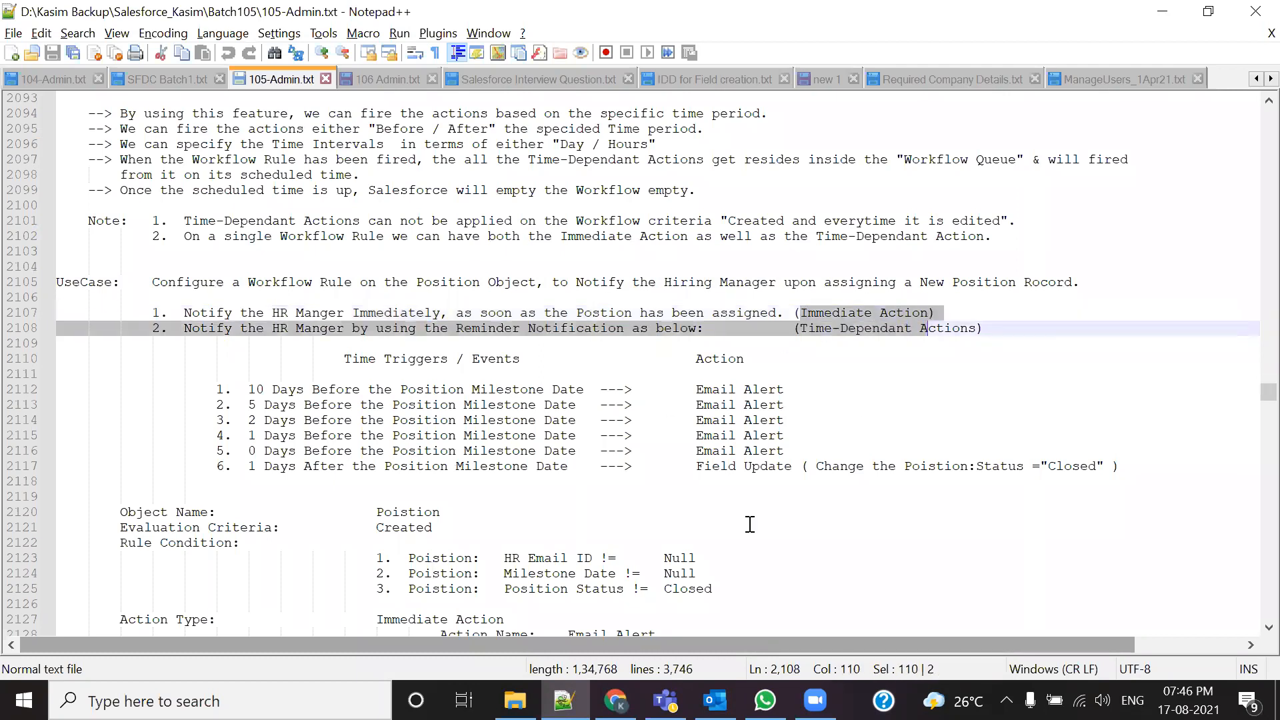
{"action": "left_click", "coordinate": [823, 467]}
{"action": "left_click_drag", "start_coordinate": [800, 313], "coordinate": [928, 313]}
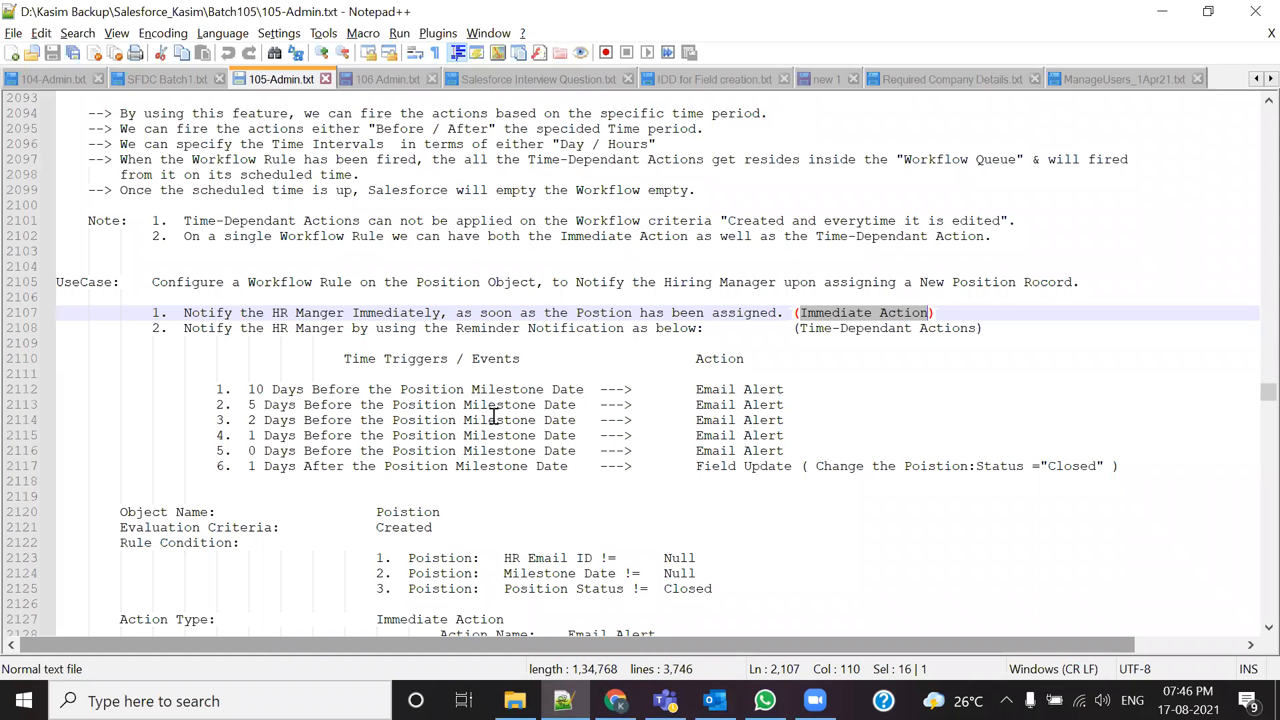
{"action": "scroll", "coordinate": [493, 416], "scroll_direction": "up", "scroll_amount": 20}
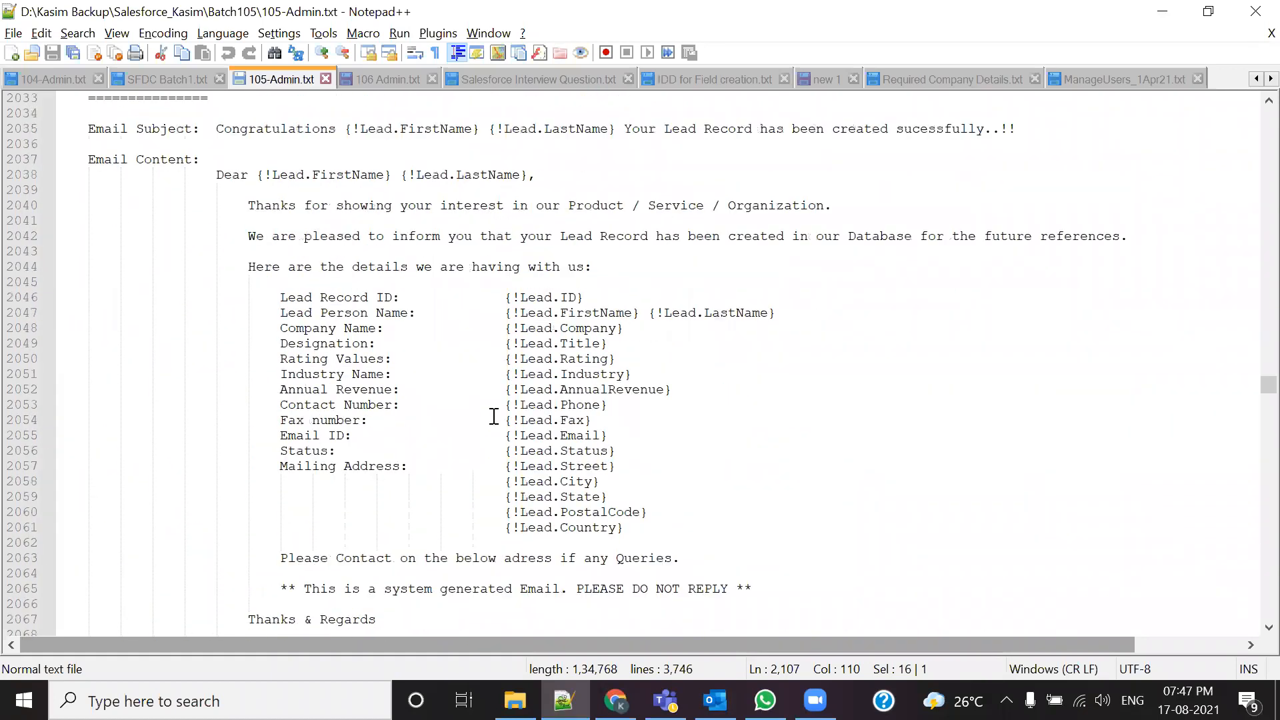
{"action": "scroll", "coordinate": [493, 416], "scroll_direction": "up", "scroll_amount": 3}
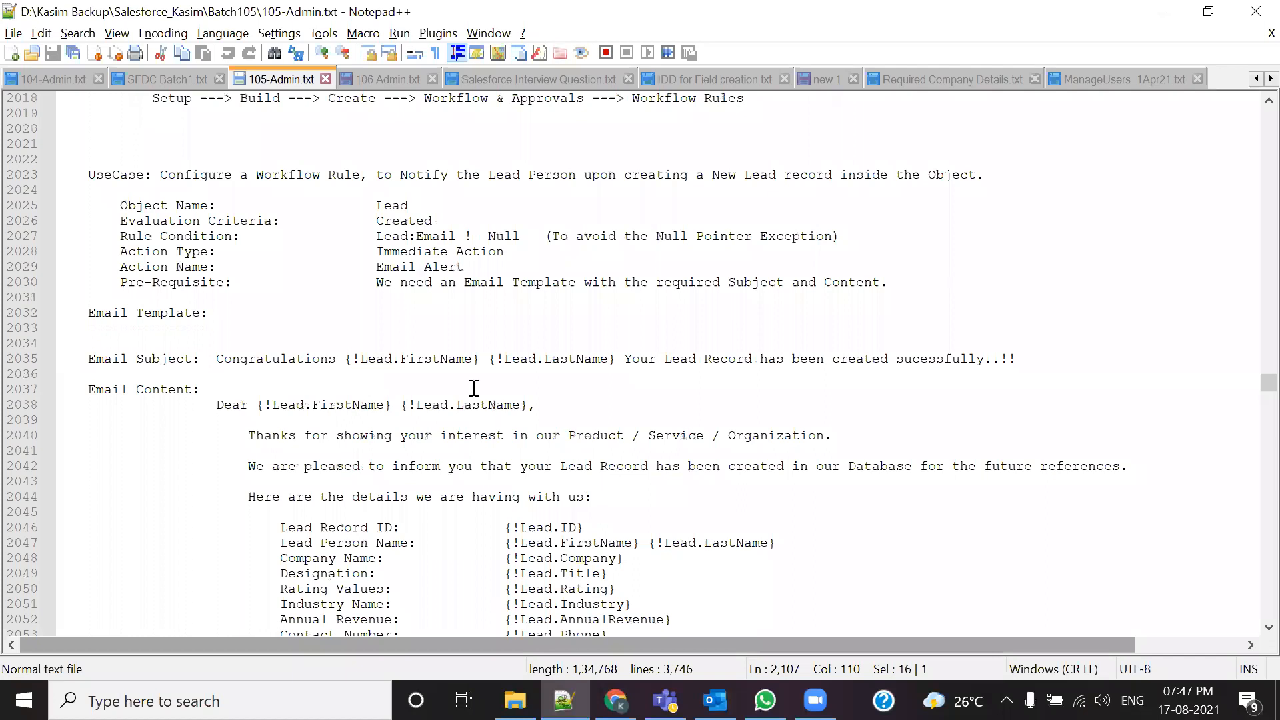
{"action": "left_click_drag", "start_coordinate": [376, 236], "coordinate": [544, 236]}
{"action": "scroll", "coordinate": [470, 532], "scroll_direction": "down", "scroll_amount": 8}
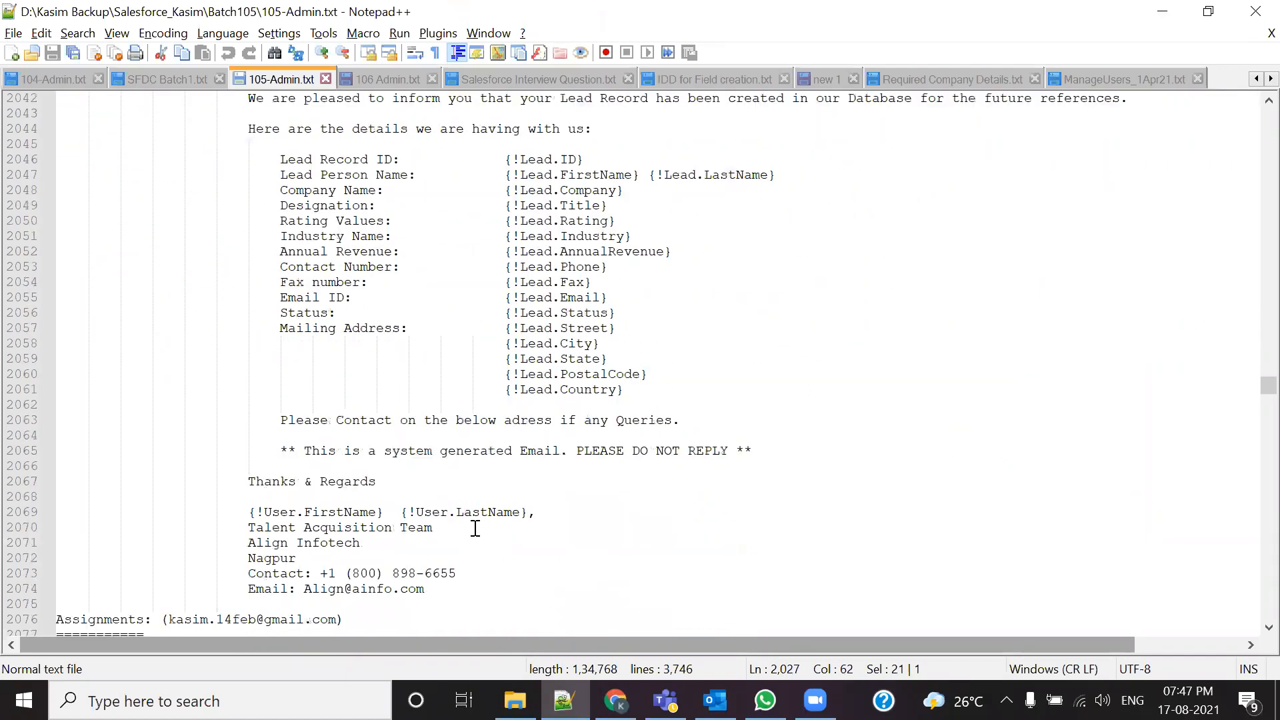
{"action": "scroll", "coordinate": [475, 528], "scroll_direction": "up", "scroll_amount": 2}
{"action": "scroll", "coordinate": [474, 528], "scroll_direction": "down", "scroll_amount": 14}
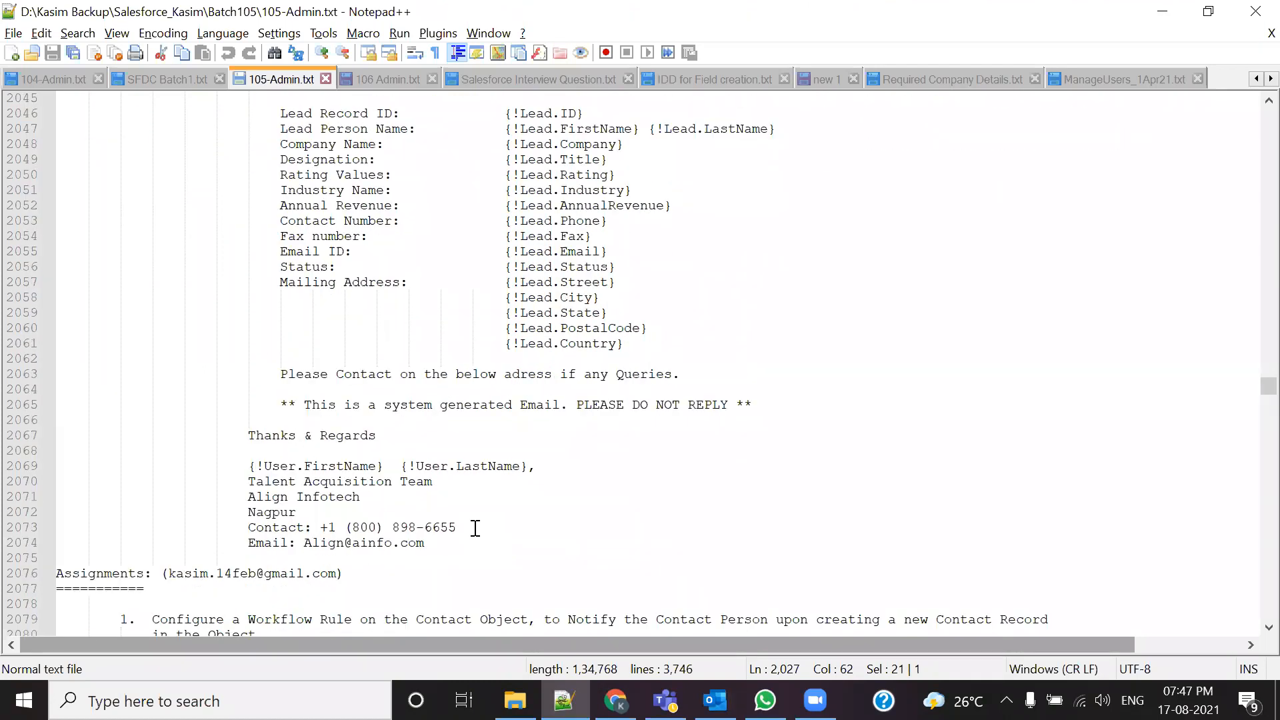
{"action": "scroll", "coordinate": [475, 528], "scroll_direction": "down", "scroll_amount": 7}
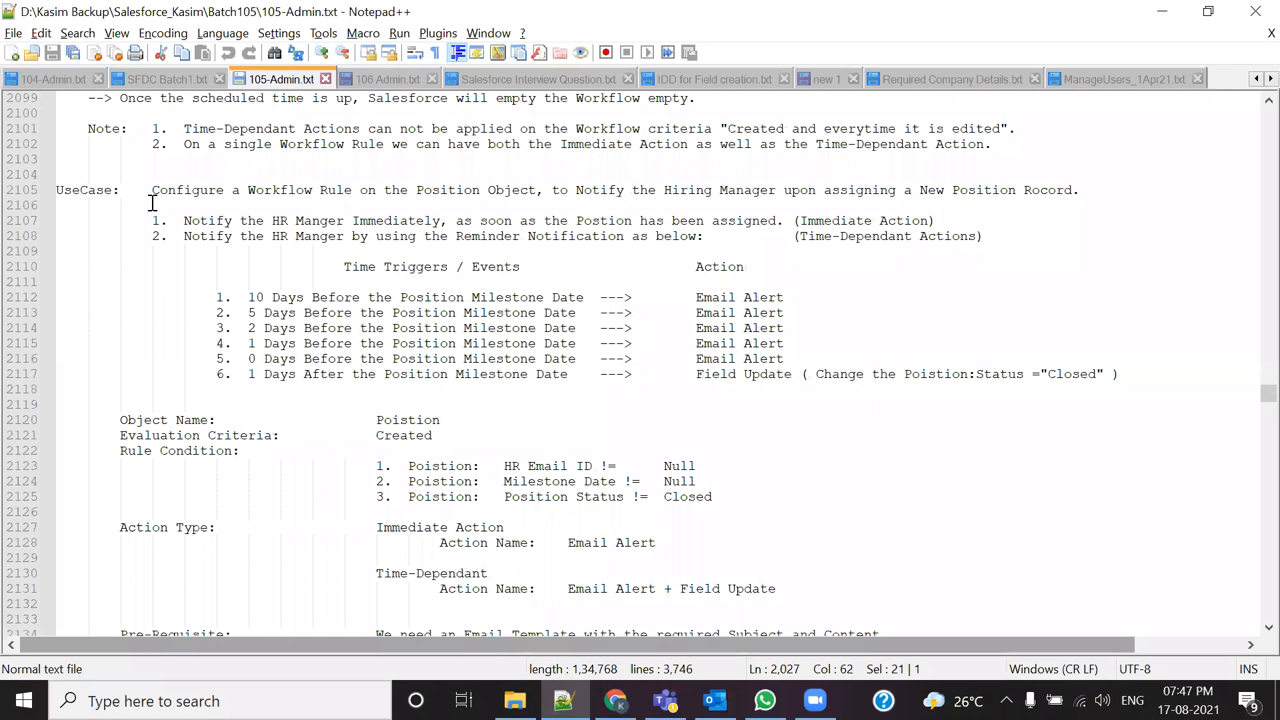
Step: Highlight line 2108's reminder notification requirement, then return to the Senior Java Developer record in Chrome
{"action": "left_click_drag", "start_coordinate": [153, 216], "coordinate": [251, 220]}
{"action": "left_click", "coordinate": [206, 295]}
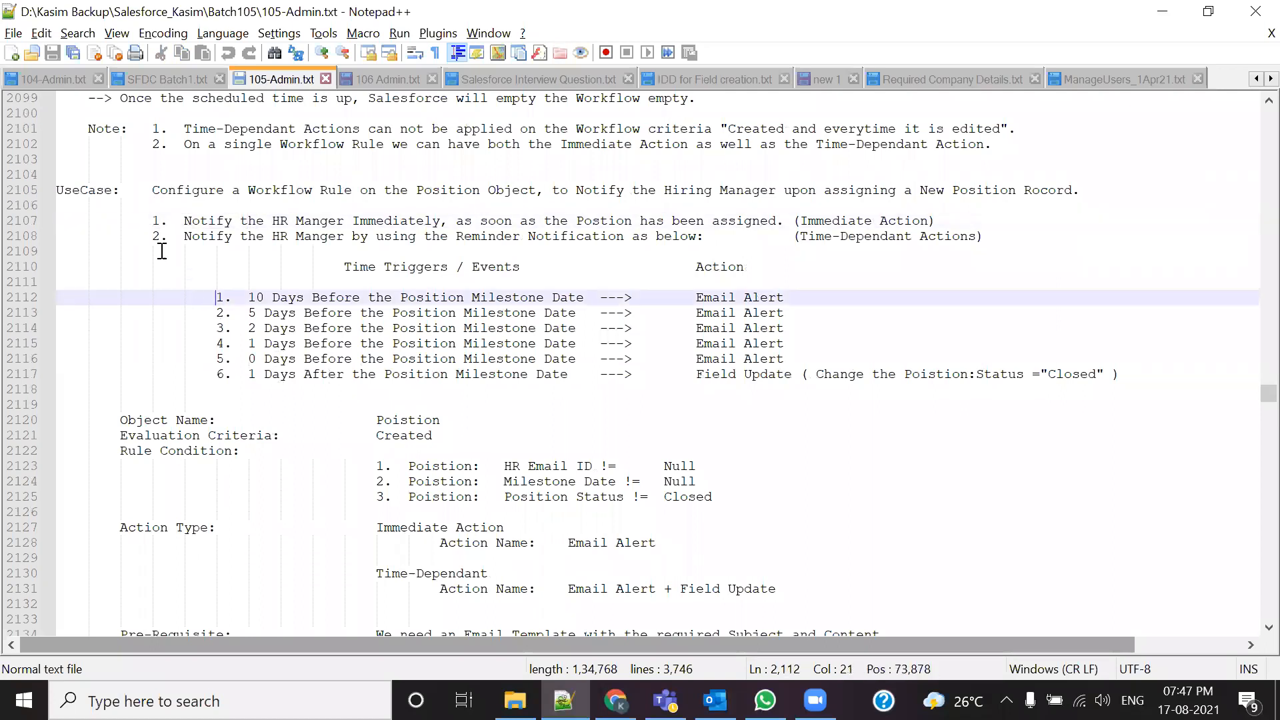
{"action": "left_click_drag", "start_coordinate": [151, 239], "coordinate": [194, 237]}
{"action": "left_click", "coordinate": [183, 297]}
{"action": "left_click_drag", "start_coordinate": [182, 238], "coordinate": [731, 239]}
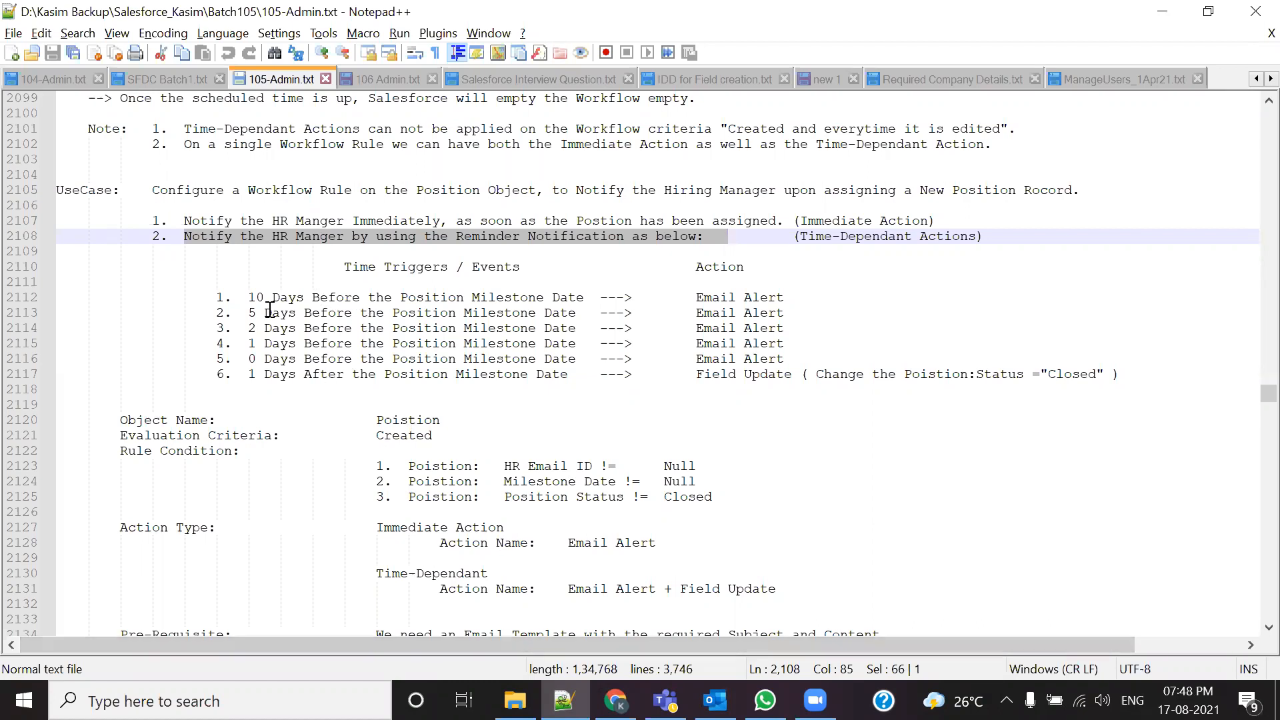
{"action": "left_click", "coordinate": [614, 700]}
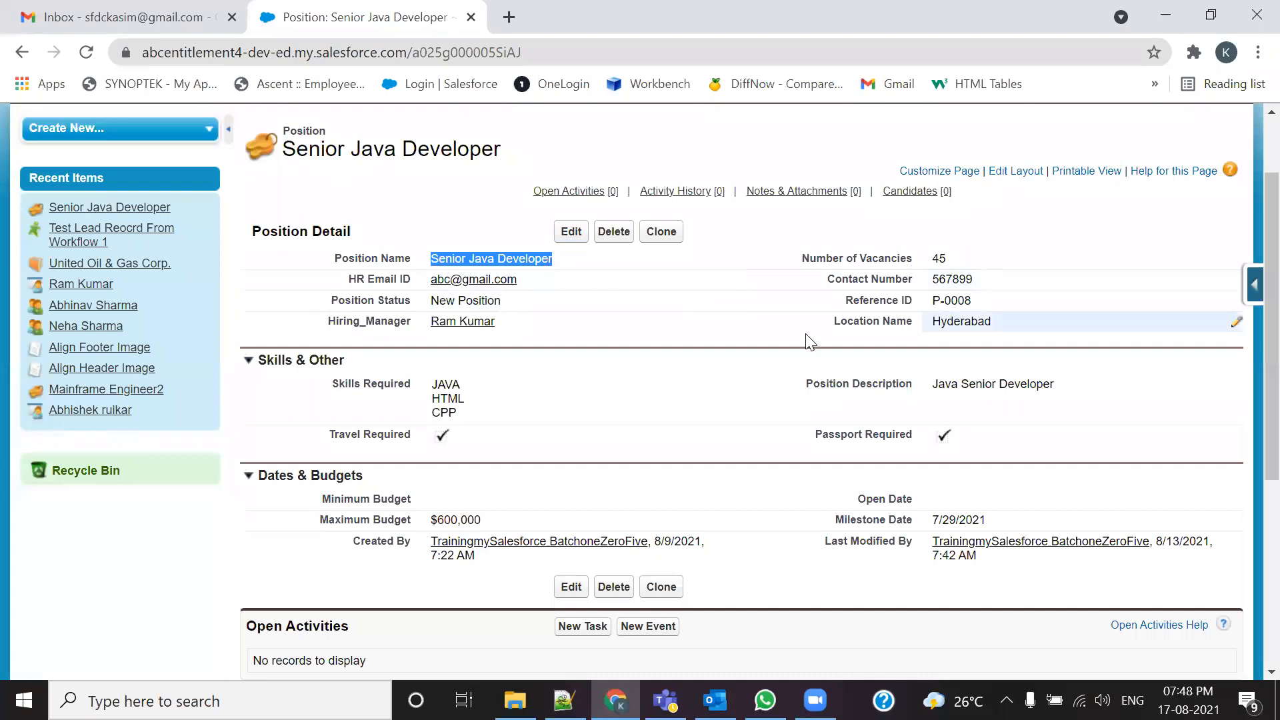
Step: Change the Senior Java Developer Milestone Date from 7/29/2021 to 9/30/2021 and save the record
{"action": "scroll", "coordinate": [501, 486], "scroll_direction": "down", "scroll_amount": 1}
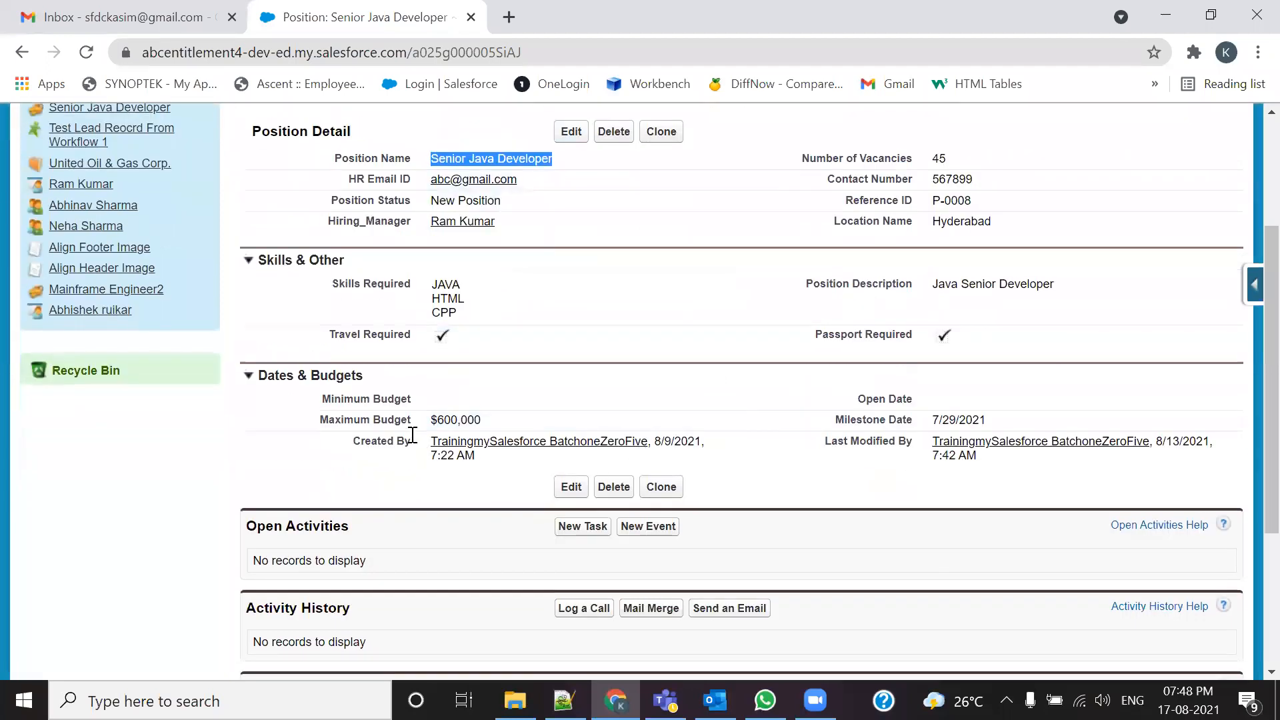
{"action": "double_click", "coordinate": [1188, 419]}
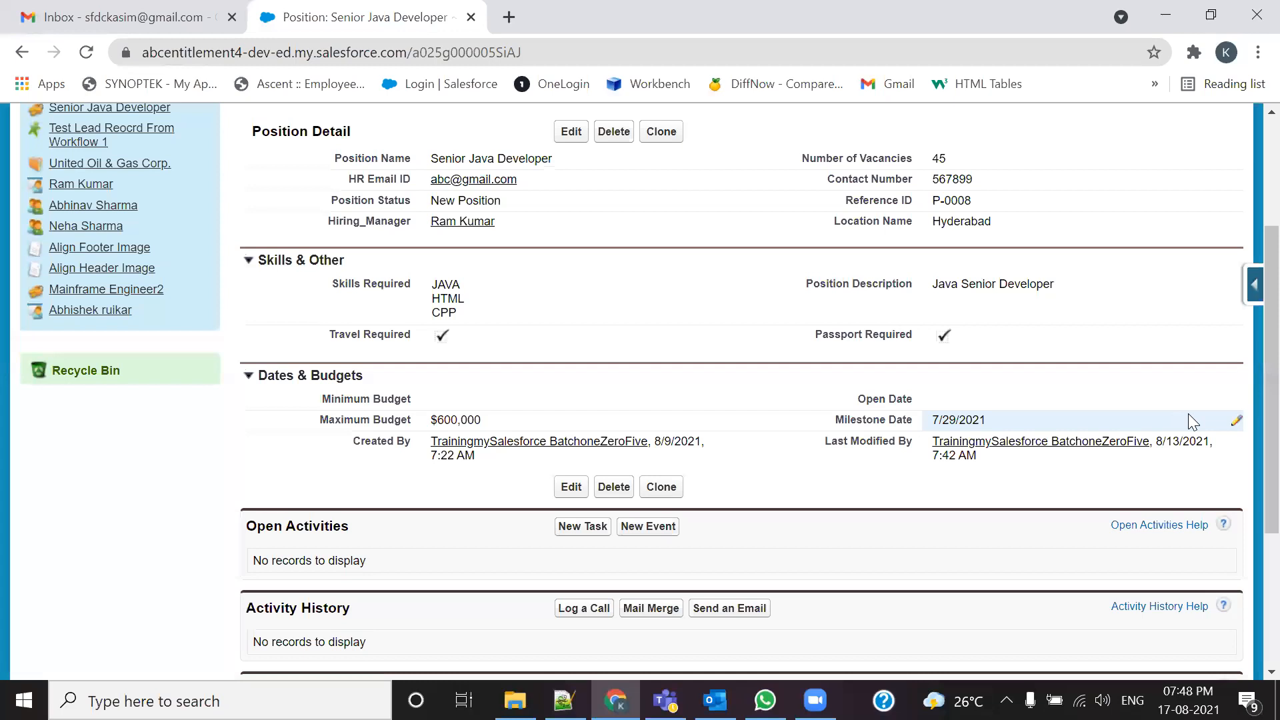
{"action": "left_click", "coordinate": [1042, 452]}
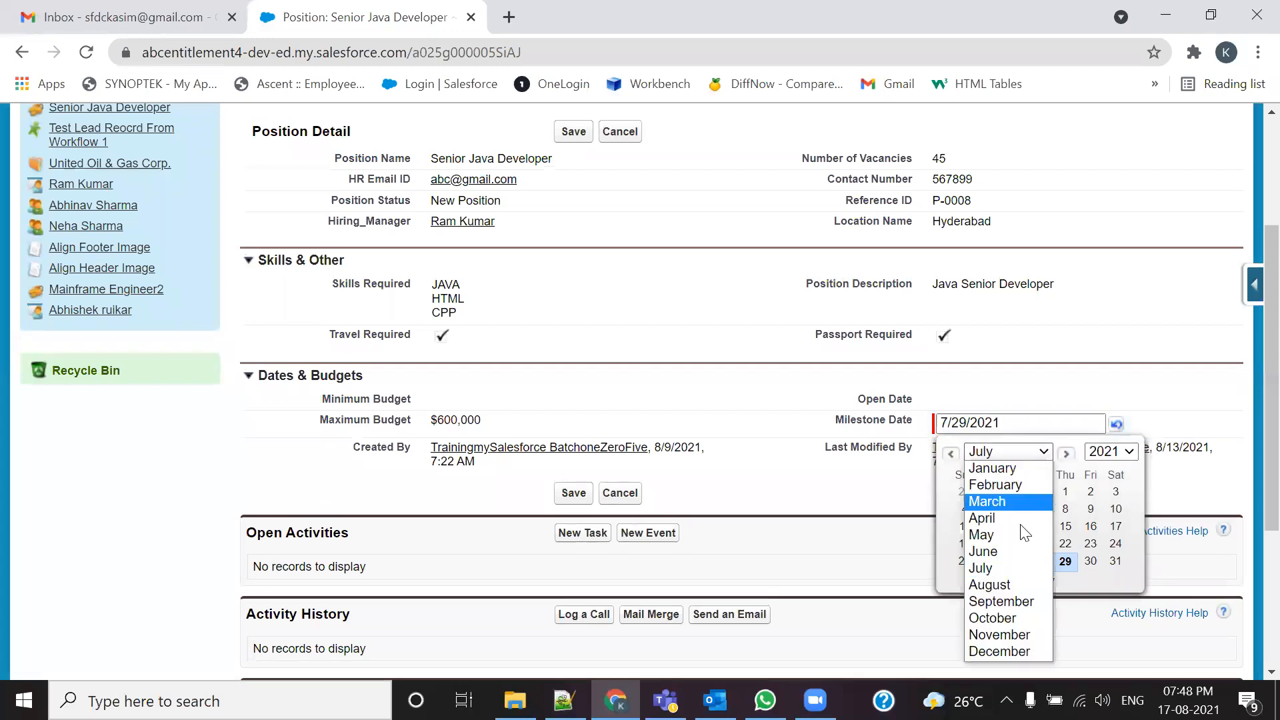
{"action": "left_click", "coordinate": [1003, 583]}
{"action": "left_click", "coordinate": [1047, 452]}
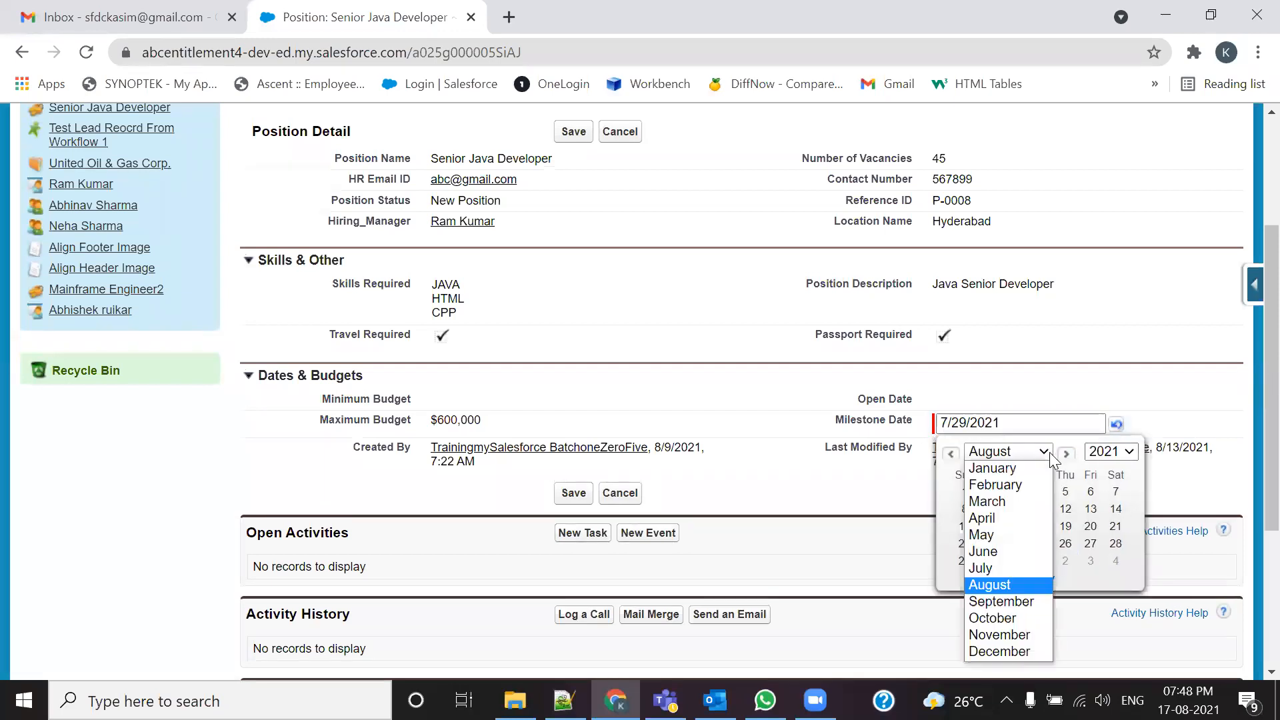
{"action": "left_click", "coordinate": [1005, 592]}
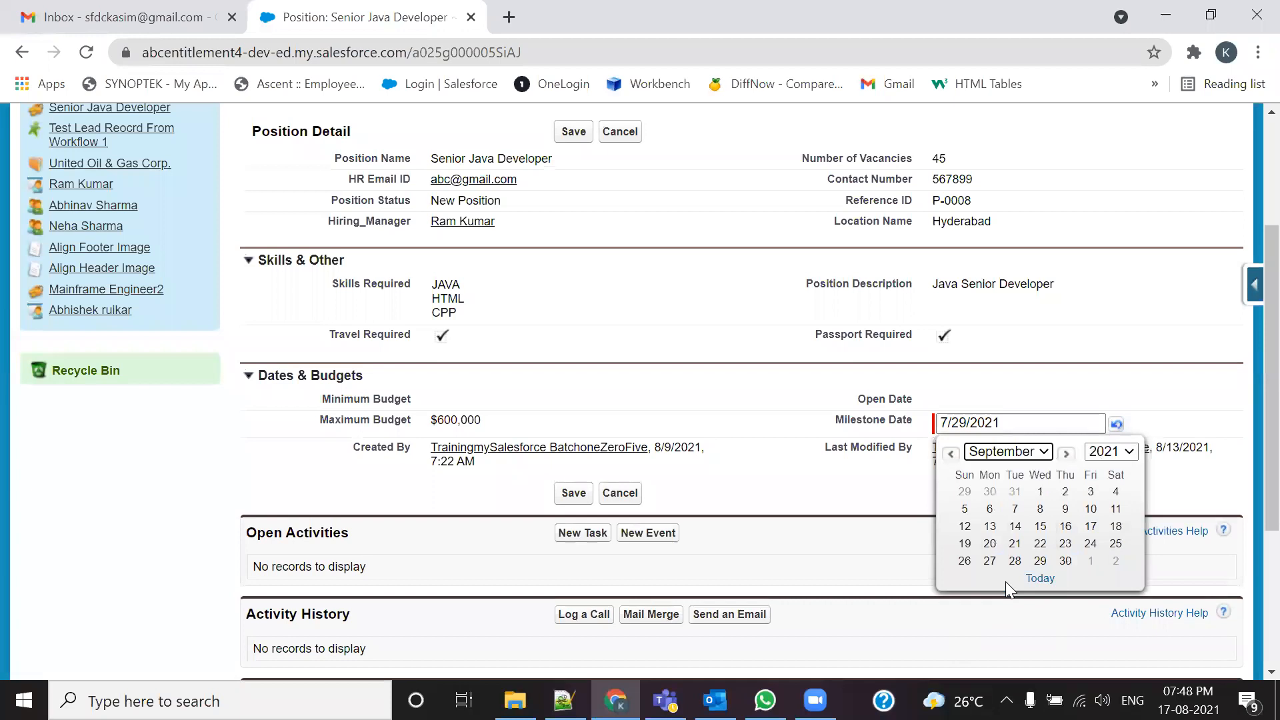
{"action": "left_click", "coordinate": [1065, 561]}
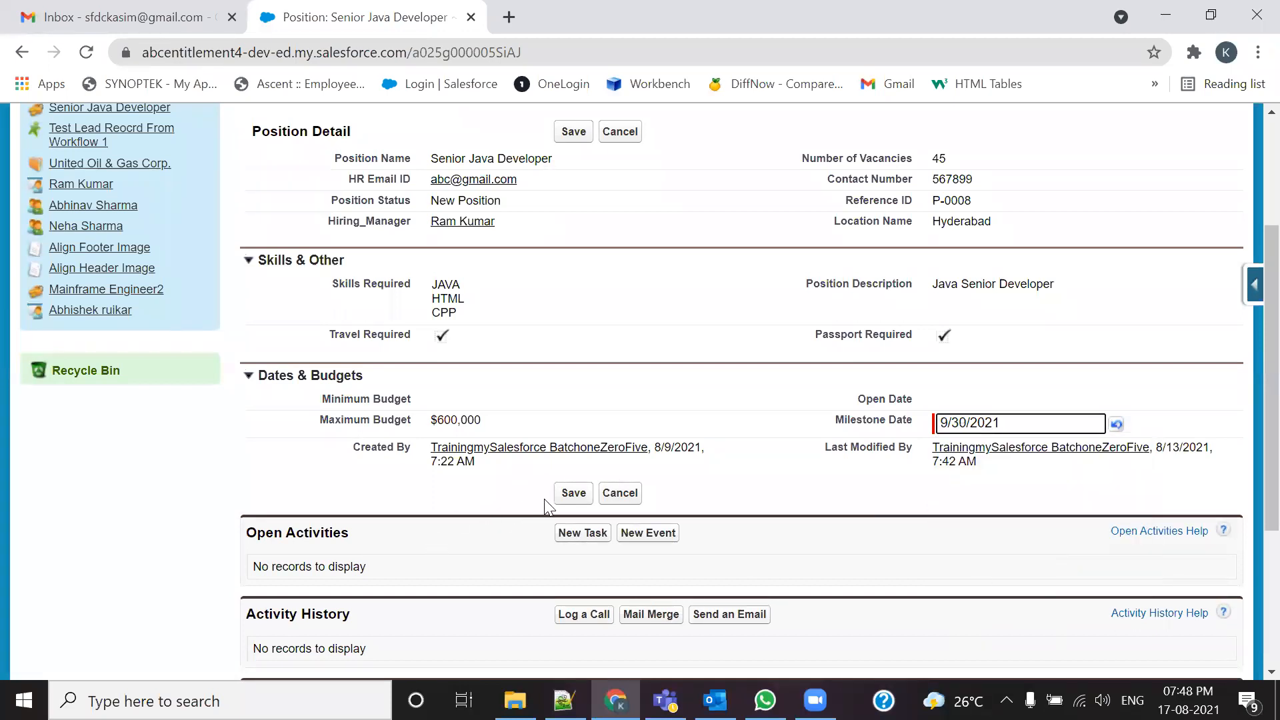
{"action": "left_click", "coordinate": [573, 493]}
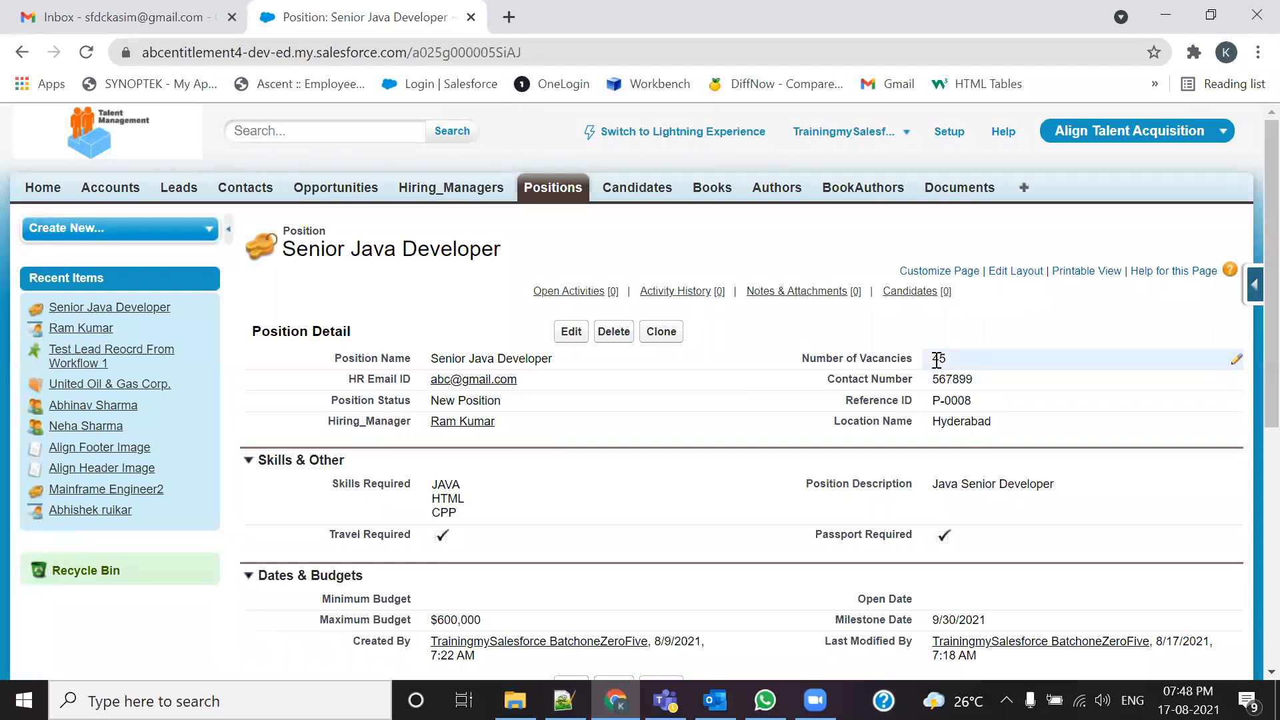
{"action": "scroll", "coordinate": [920, 563], "scroll_direction": "down", "scroll_amount": 3}
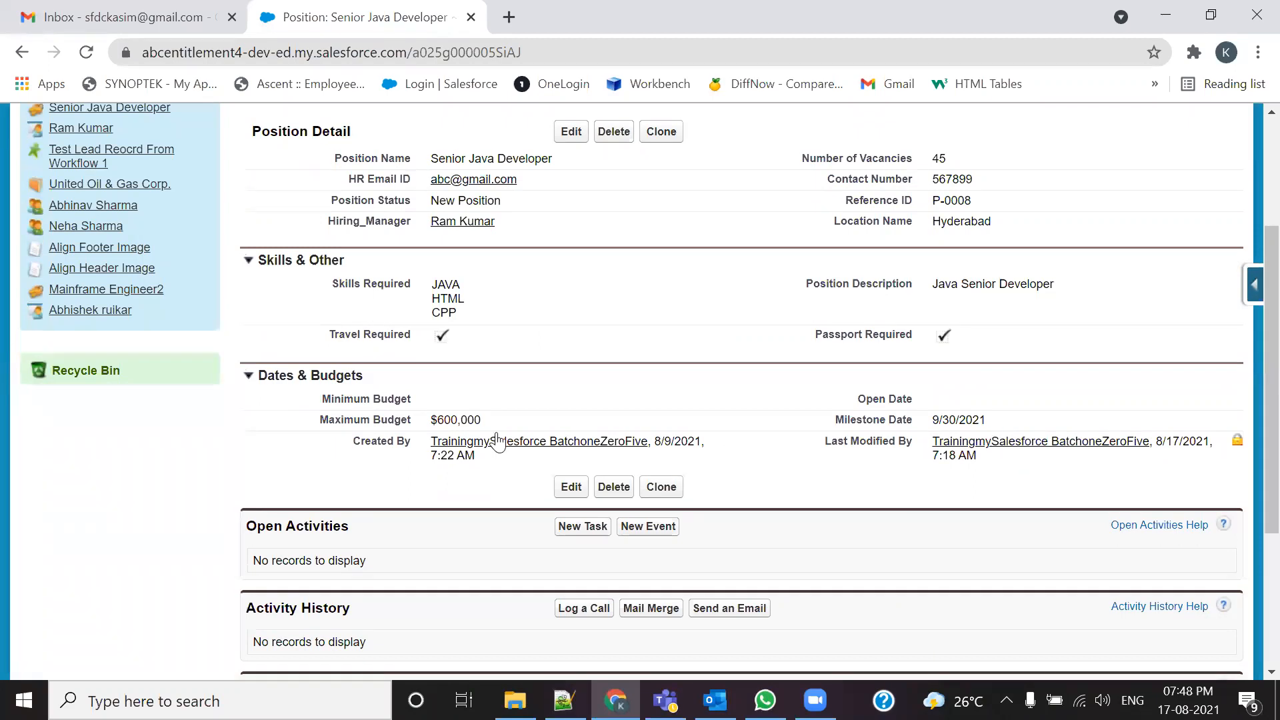
{"action": "scroll", "coordinate": [653, 216], "scroll_direction": "up", "scroll_amount": 2}
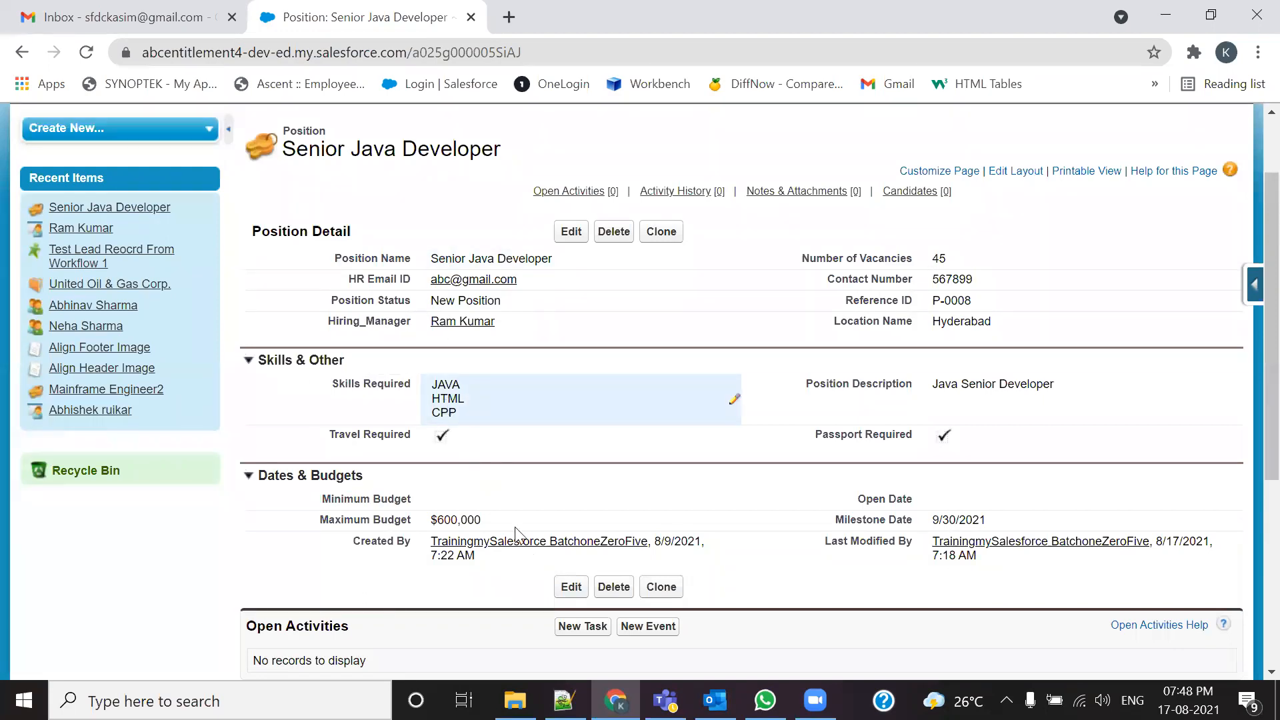
Step: In 105-Admin.txt, insert 'periodically' before 'as' on the Reminder Notification line 2108
{"action": "left_click", "coordinate": [564, 700]}
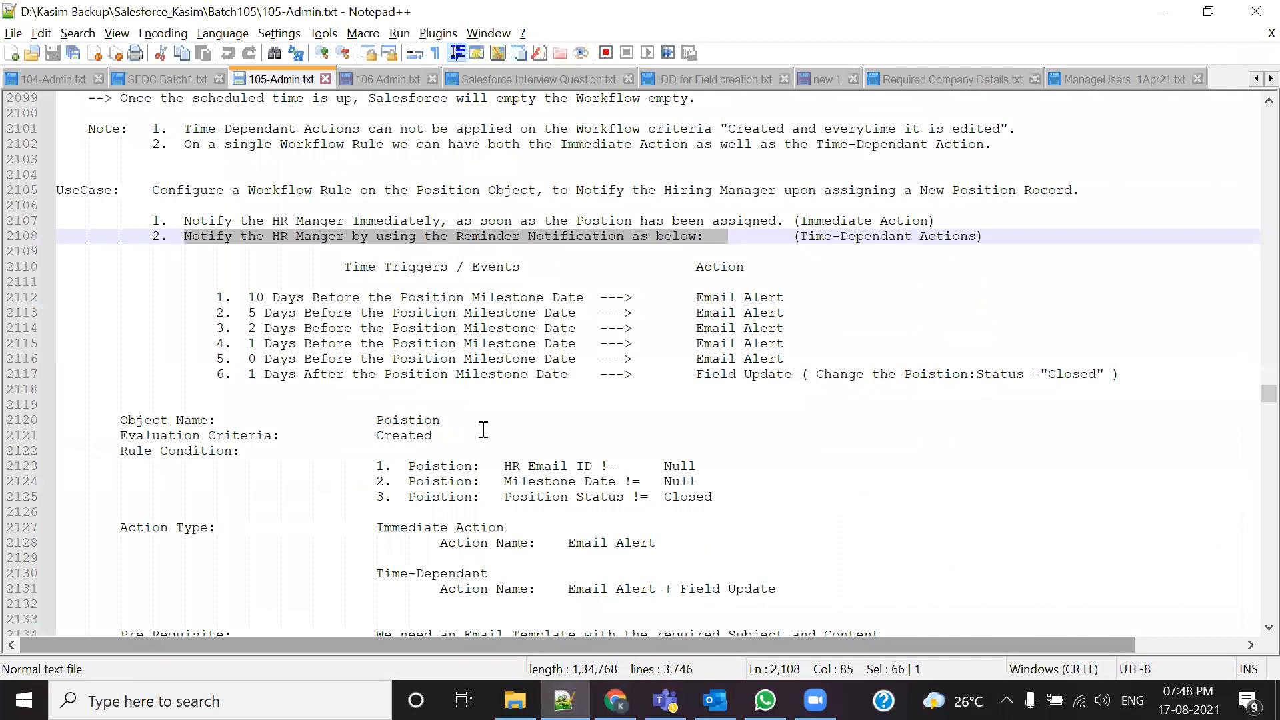
{"action": "left_click", "coordinate": [342, 281]}
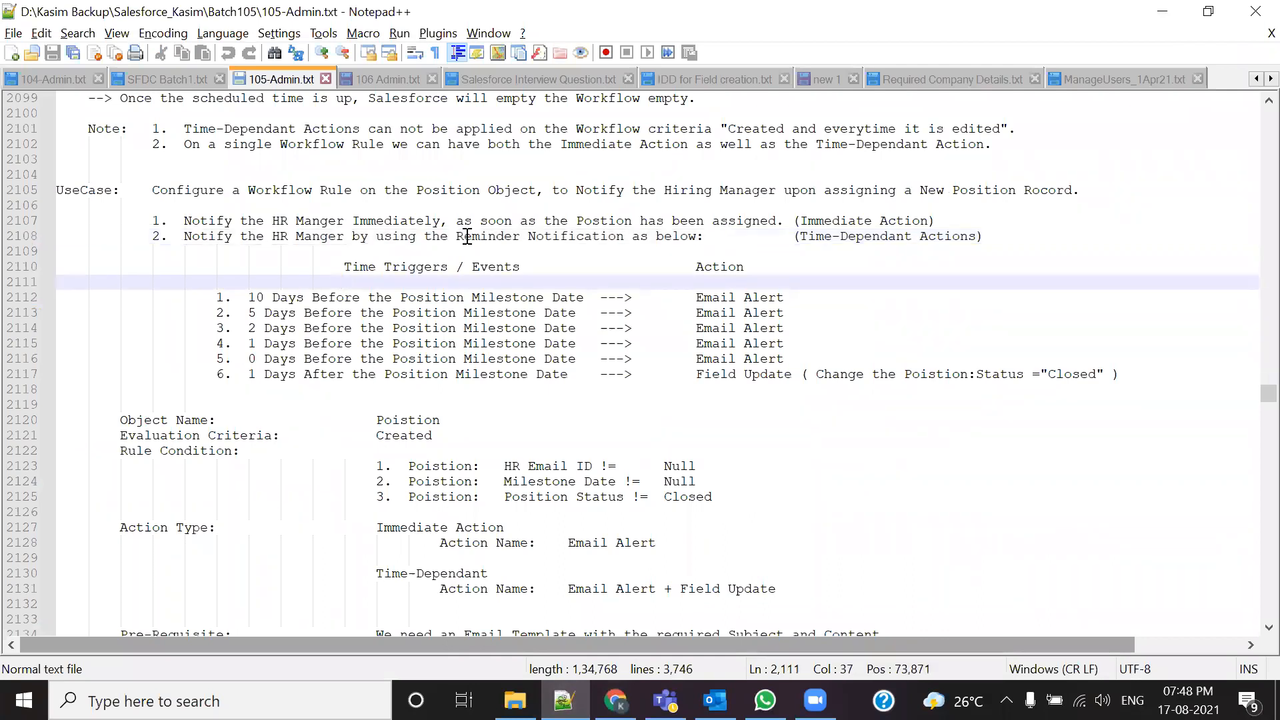
{"action": "left_click_drag", "start_coordinate": [464, 236], "coordinate": [608, 236]}
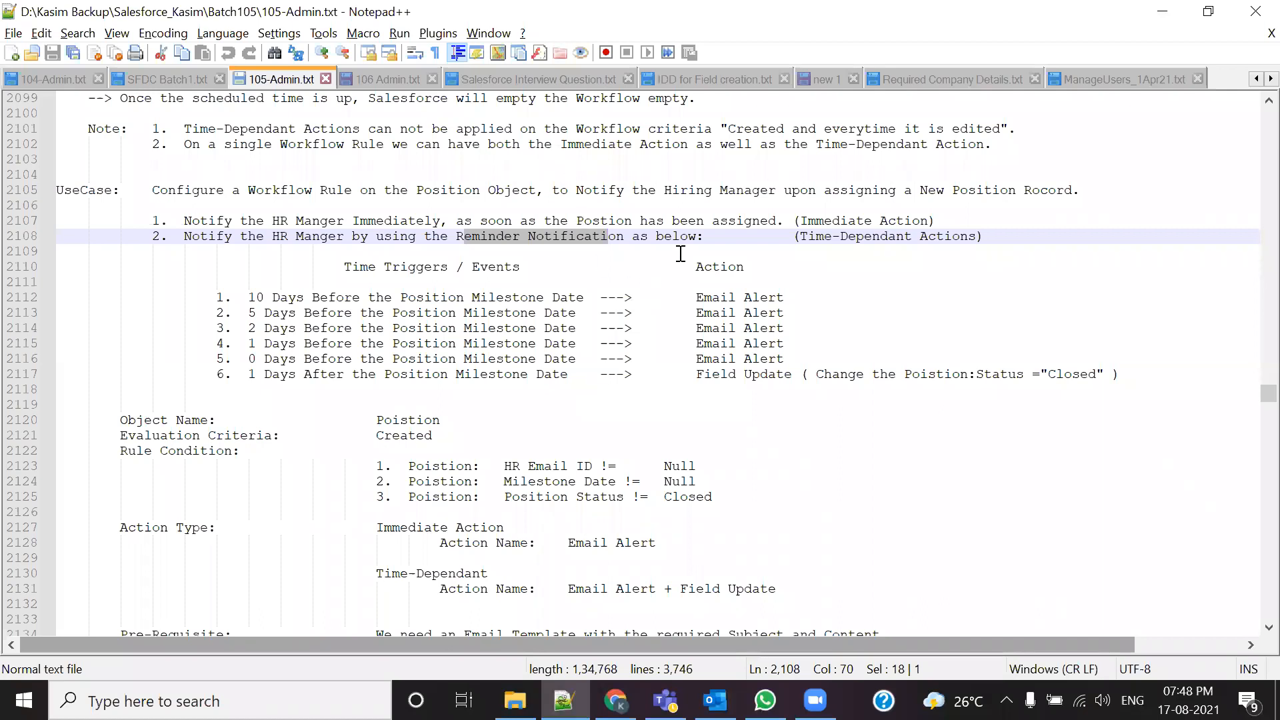
{"action": "left_click", "coordinate": [632, 236]}
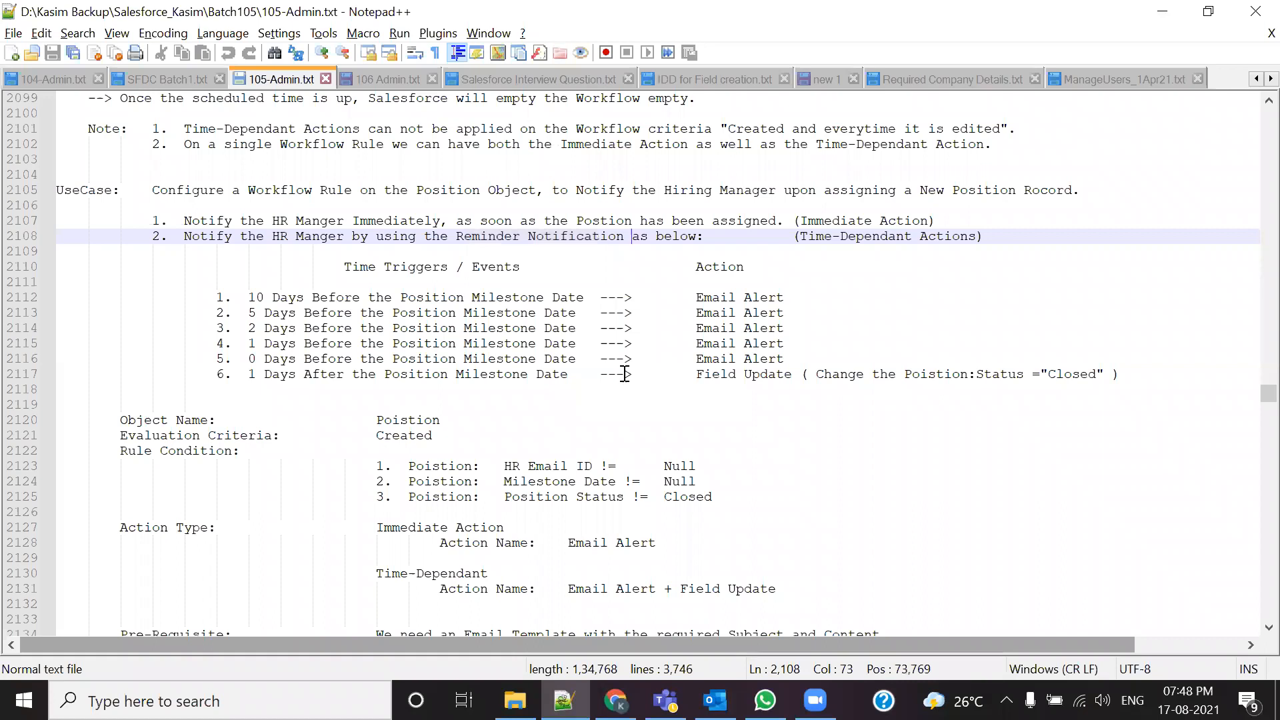
{"action": "type", "text": "perio"}
{"action": "type", "text": "dicaaly"}
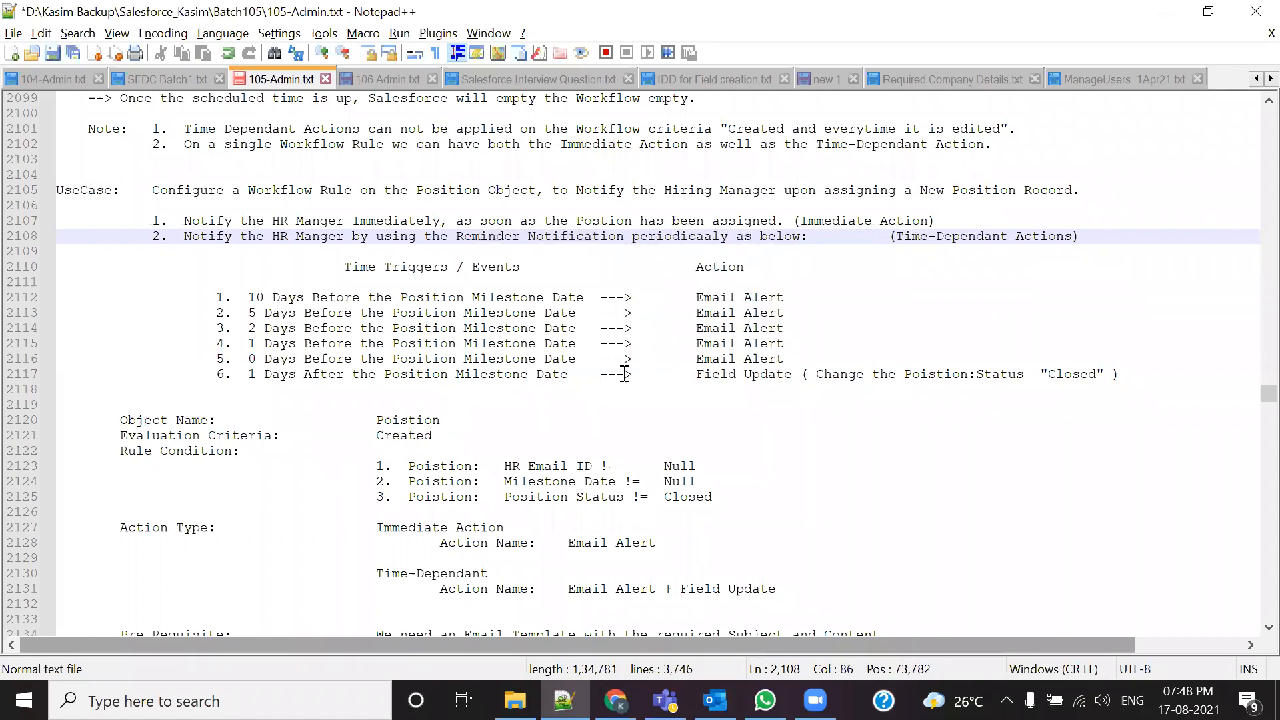
Step: Correct the typo to 'periodically', save 105-Admin.txt, and return to the Salesforce position
{"action": "left_click", "coordinate": [705, 237]}
{"action": "key", "text": "Delete"}
{"action": "type", "text": "l"}
{"action": "key", "text": "ctrl+s"}
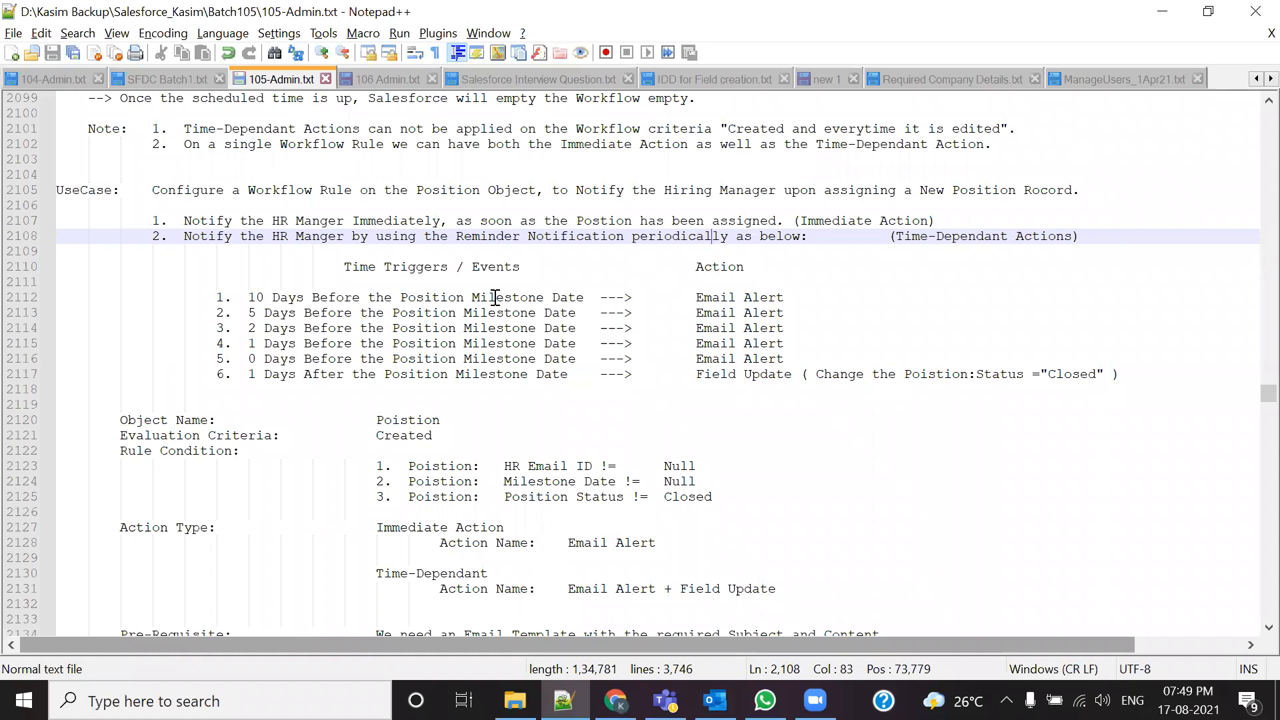
{"action": "left_click_drag", "start_coordinate": [696, 297], "coordinate": [759, 297]}
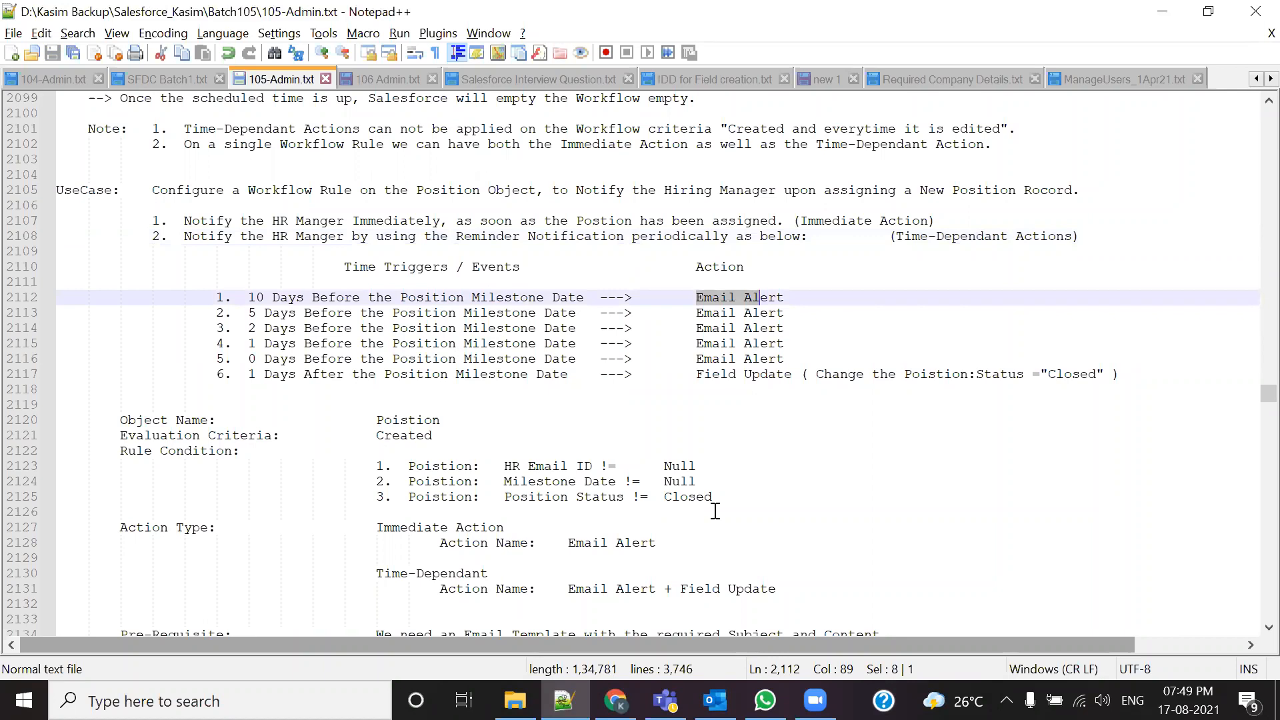
{"action": "key", "text": "alt+Tab"}
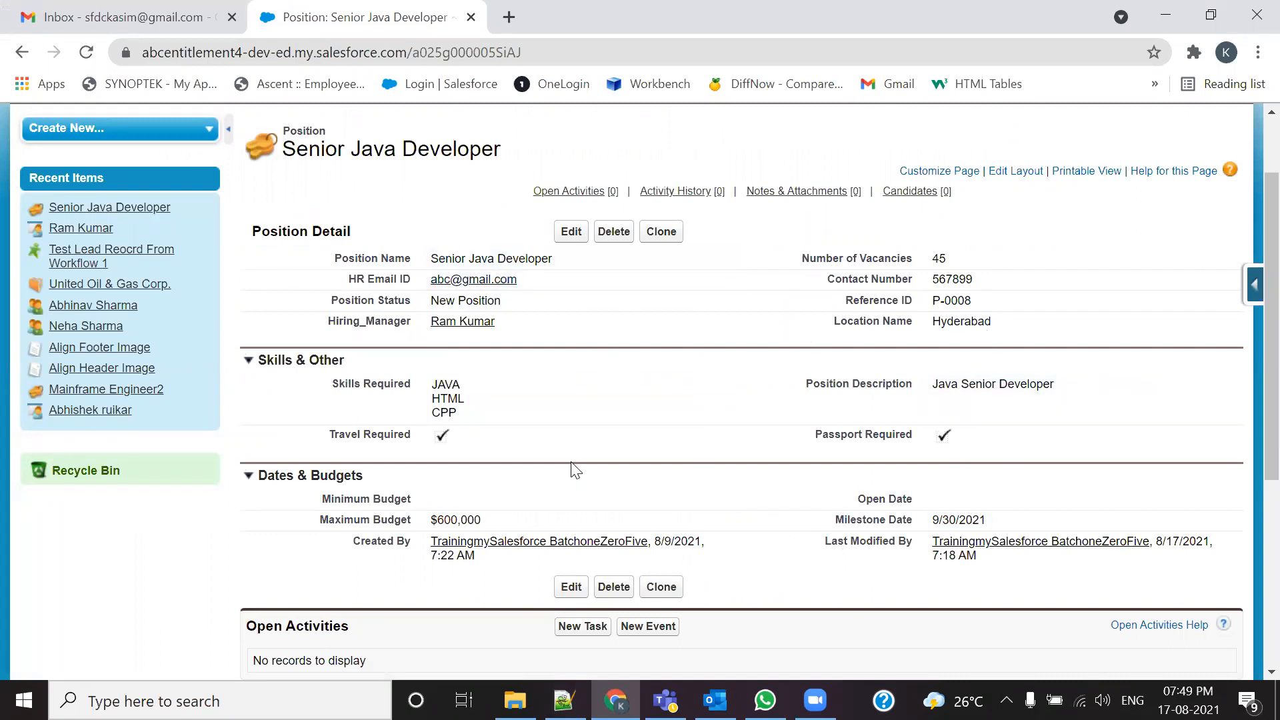
Step: Compare the 5 Days Before and 1 Days After trigger lines in 105-Admin.txt with the Salesforce record
{"action": "key", "text": "alt+Tab"}
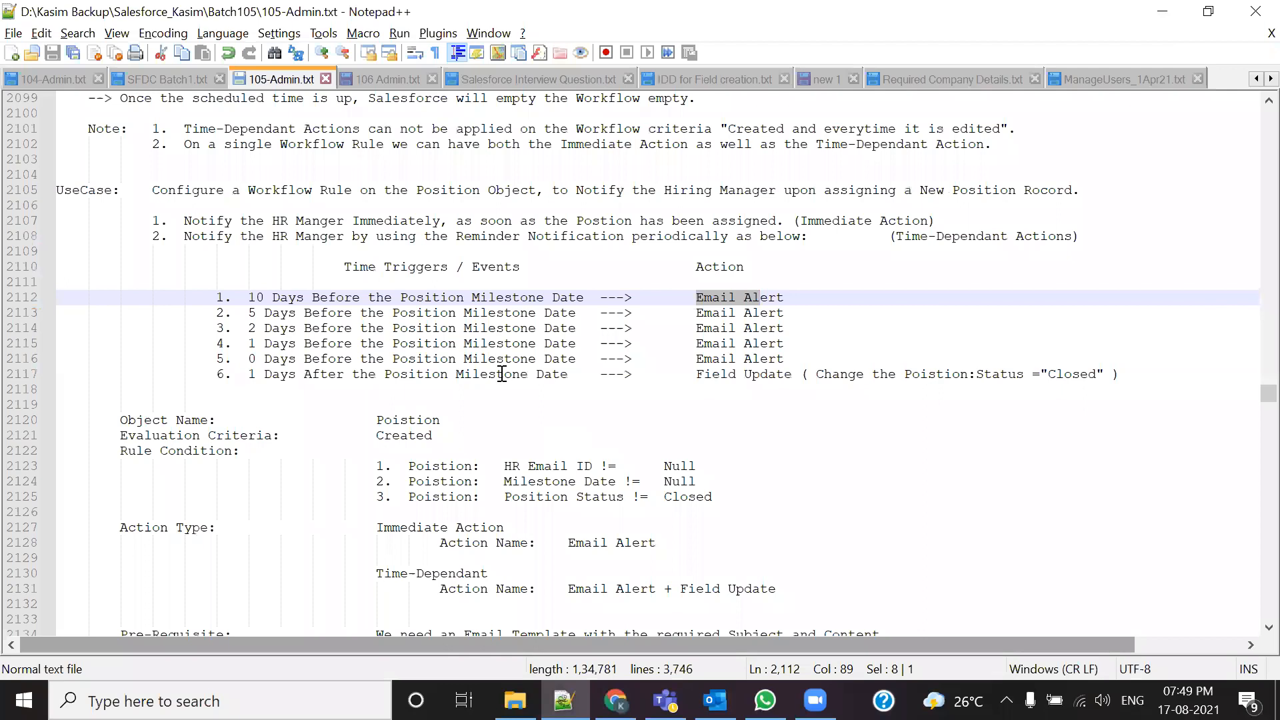
{"action": "left_click_drag", "start_coordinate": [252, 319], "coordinate": [551, 314]}
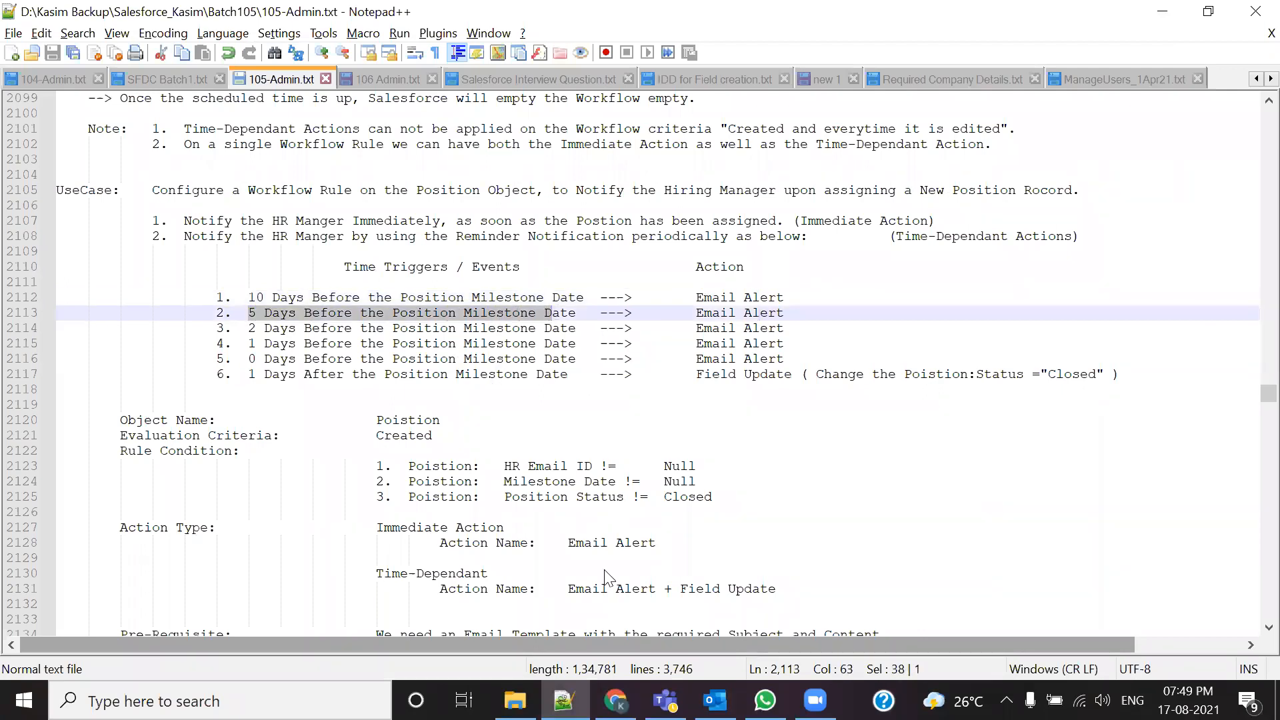
{"action": "key", "text": "alt+Tab"}
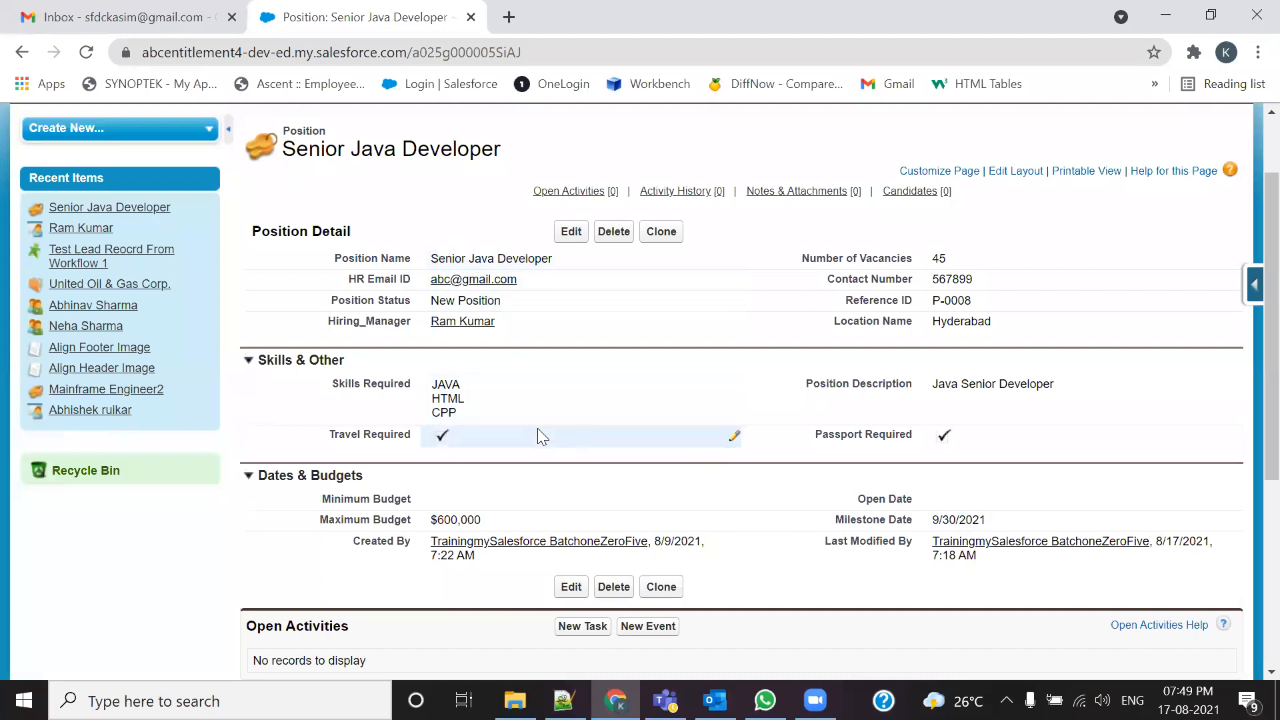
{"action": "key", "text": "alt+Tab"}
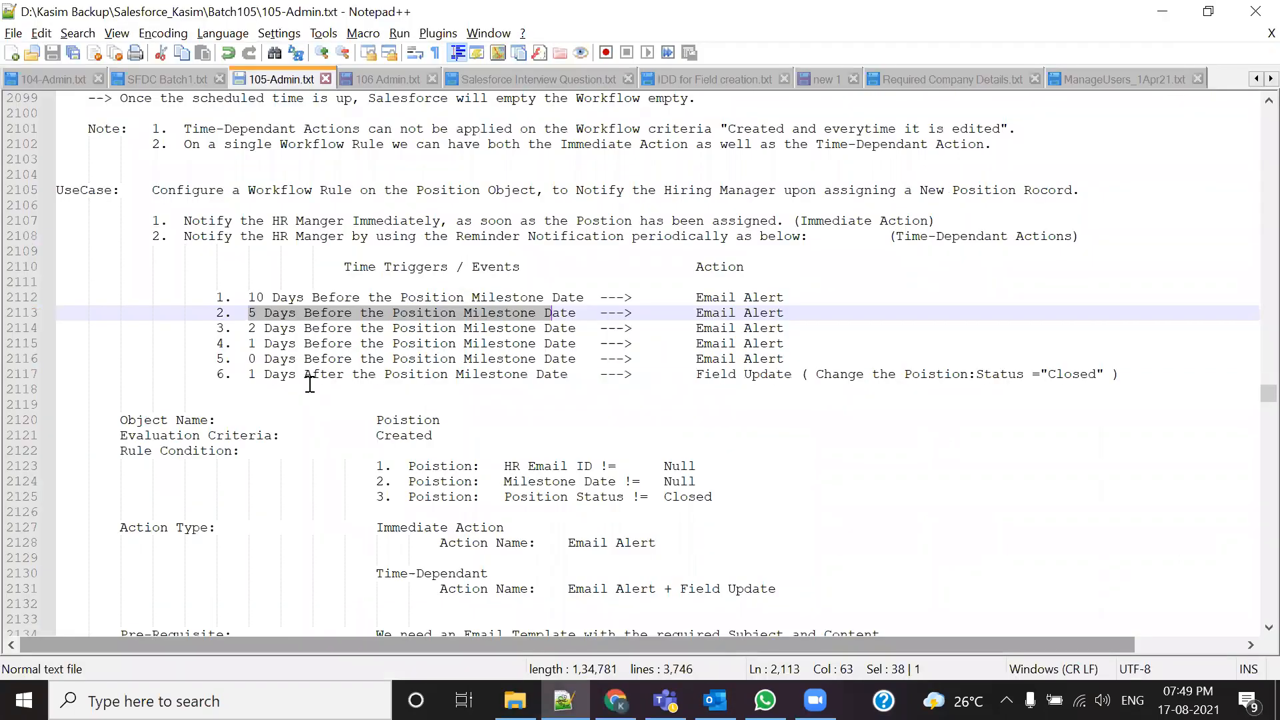
{"action": "key", "text": "alt+Tab"}
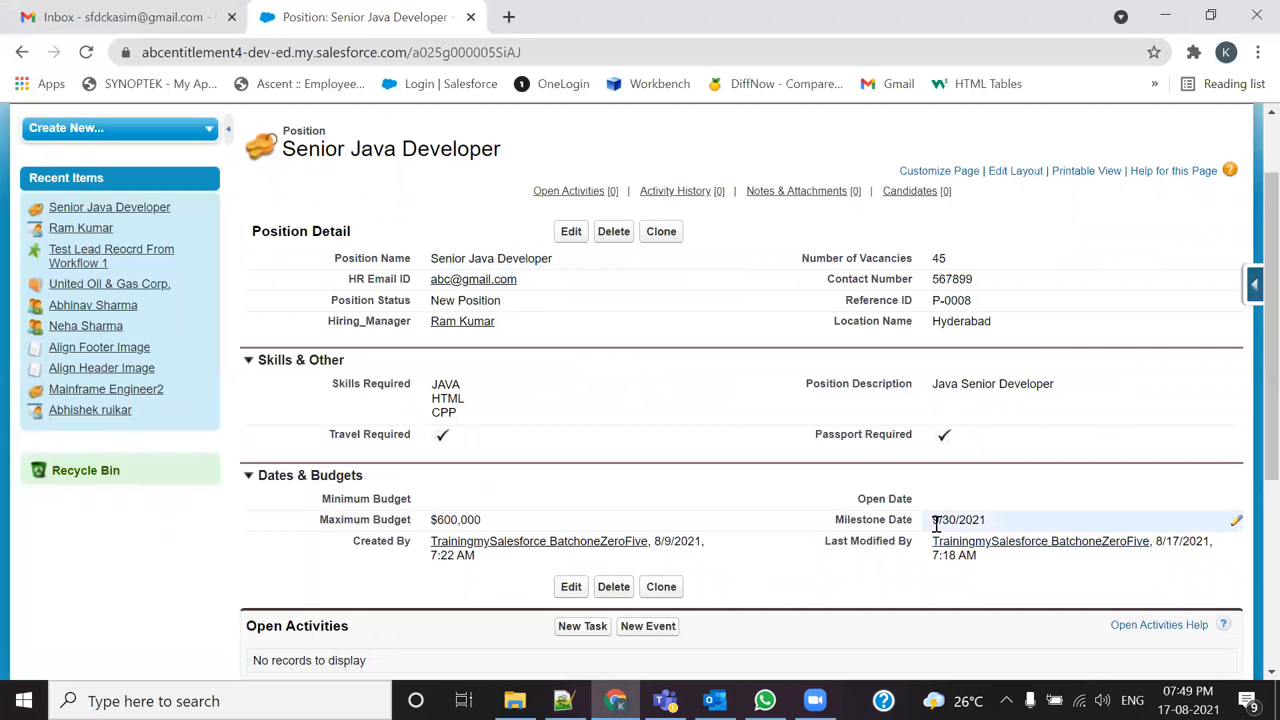
{"action": "key", "text": "alt+Tab"}
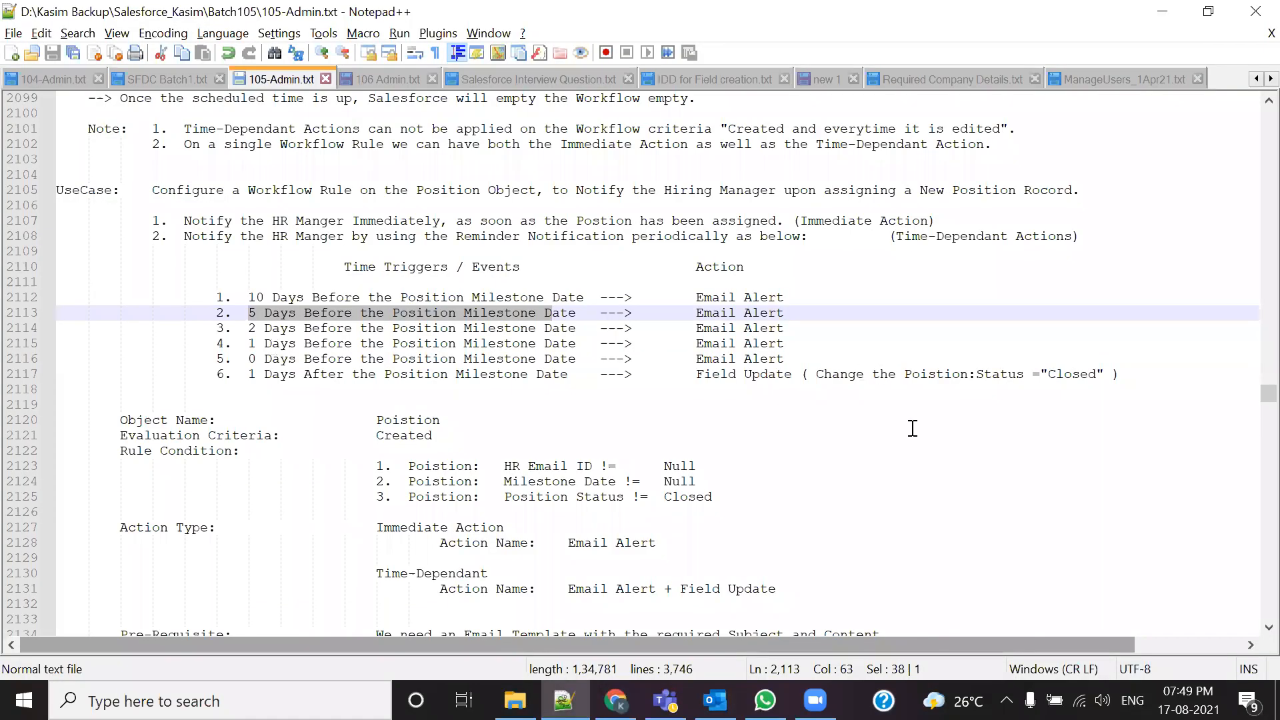
{"action": "key", "text": "alt+Tab"}
{"action": "key", "text": "alt+Tab"}
{"action": "key", "text": "alt+Tab"}
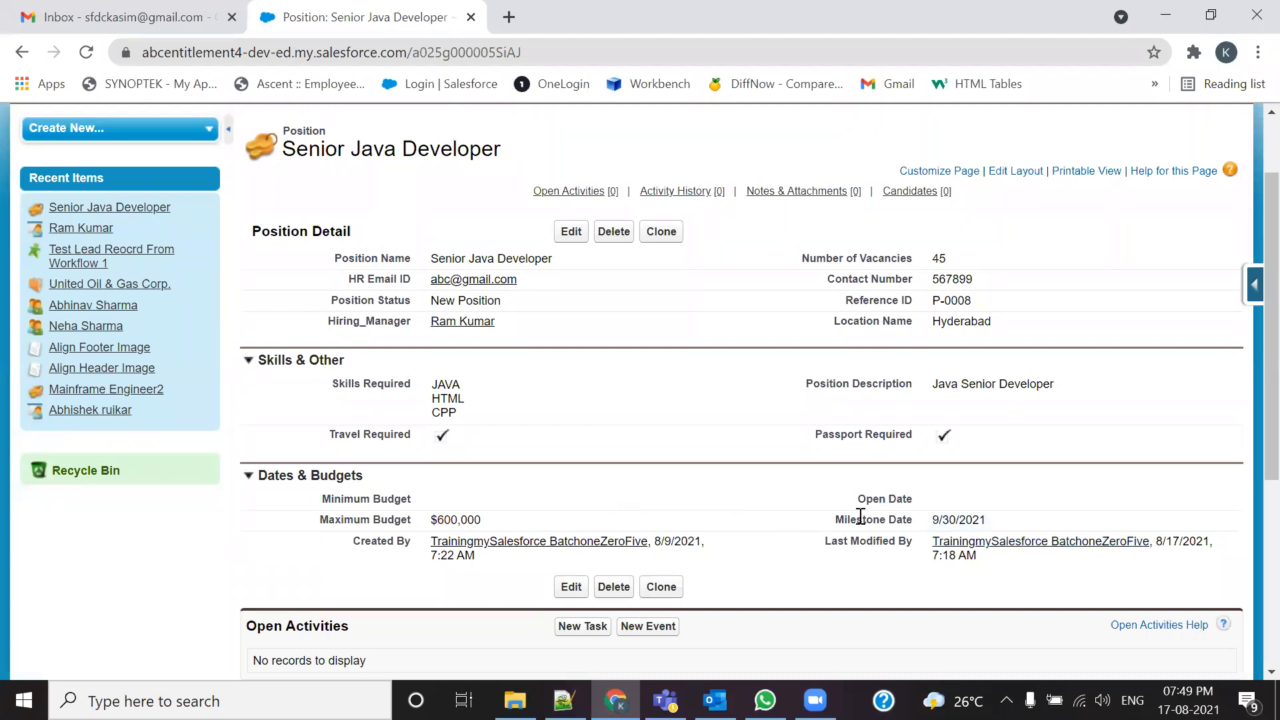
{"action": "key", "text": "alt+Tab"}
{"action": "left_click_drag", "start_coordinate": [224, 374], "coordinate": [638, 385]}
{"action": "left_click_drag", "start_coordinate": [787, 345], "coordinate": [199, 310]}
{"action": "left_click", "coordinate": [796, 358]}
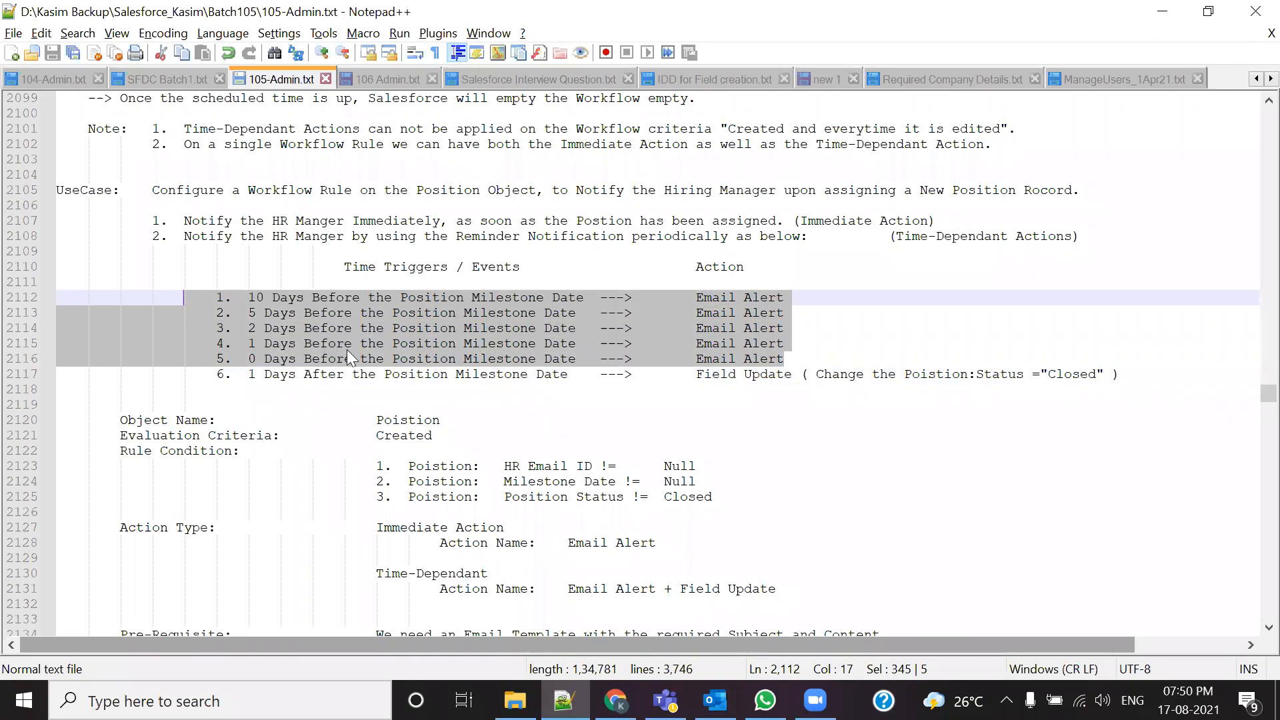
Step: Highlight the five Email Alert triggers (lines 2112–2116) and the 1 Days After trigger on line 2117
{"action": "left_click", "coordinate": [826, 346]}
{"action": "left_click_drag", "start_coordinate": [813, 360], "coordinate": [672, 306]}
{"action": "left_click_drag", "start_coordinate": [243, 374], "coordinate": [823, 374]}
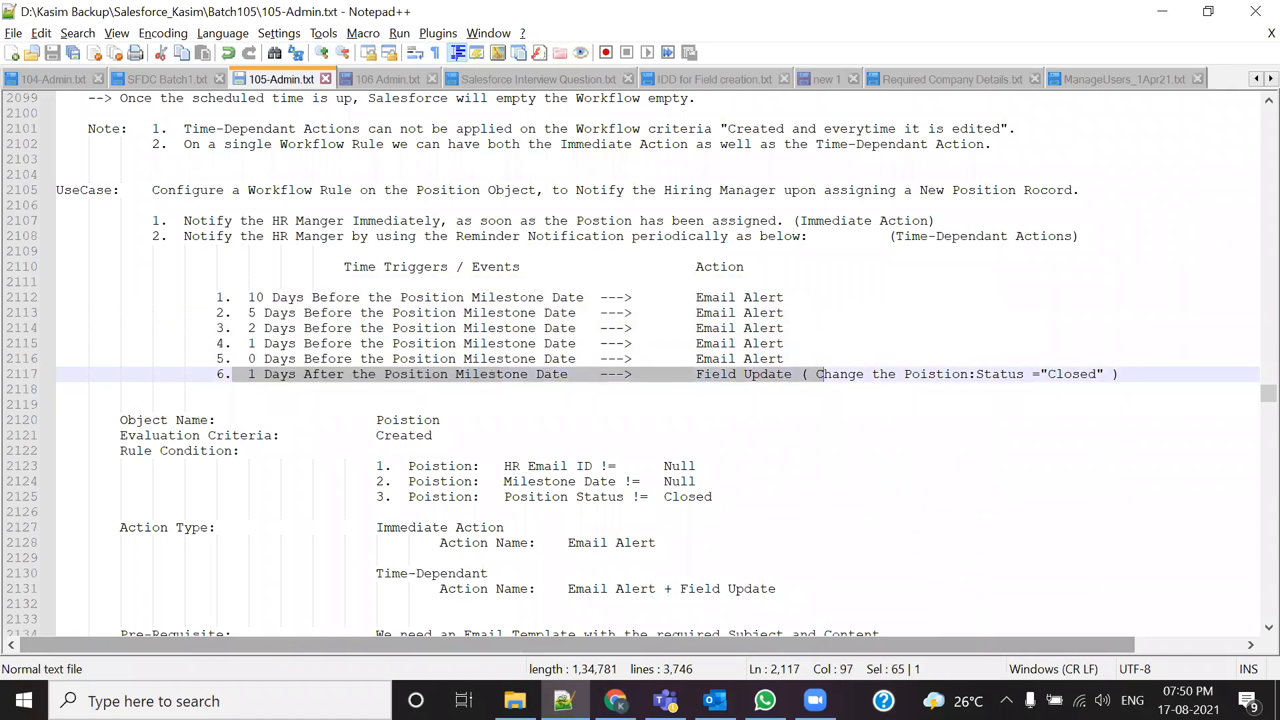
{"action": "left_click", "coordinate": [615, 700]}
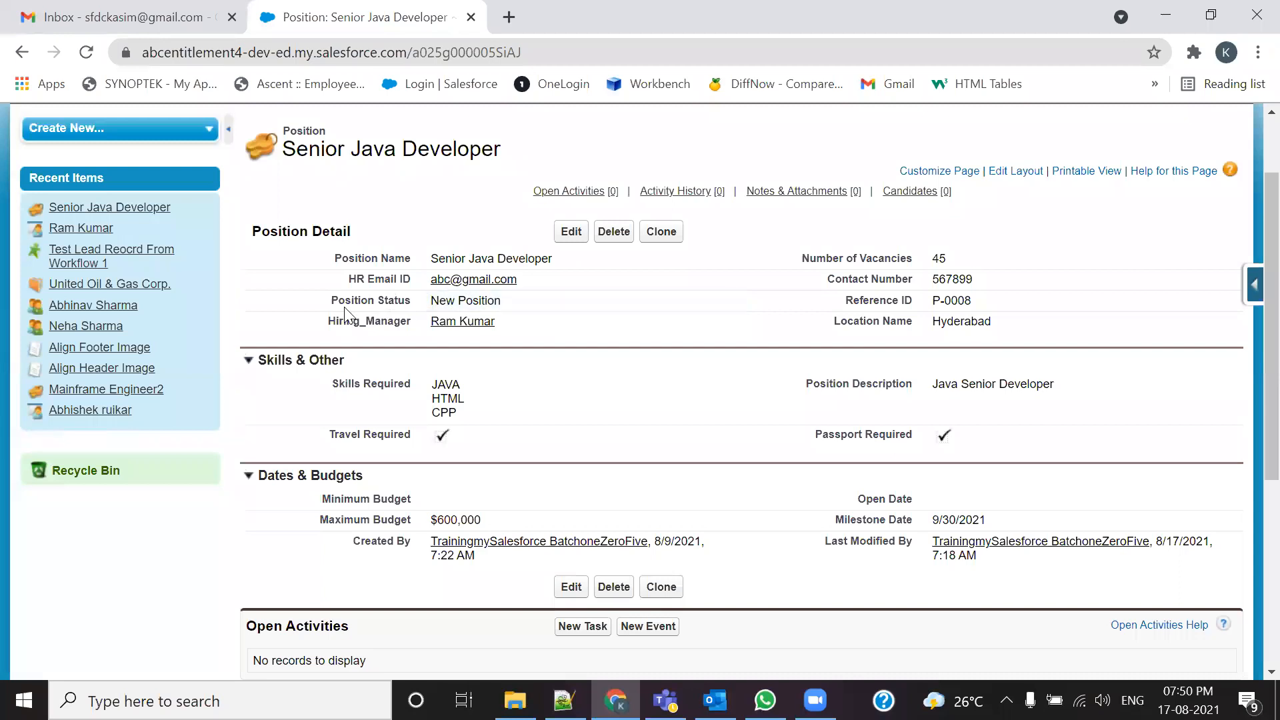
Step: Match the Field Update action on line 2117 to Position Status, then start inline editing Position Status
{"action": "left_click_drag", "start_coordinate": [324, 307], "coordinate": [414, 304]}
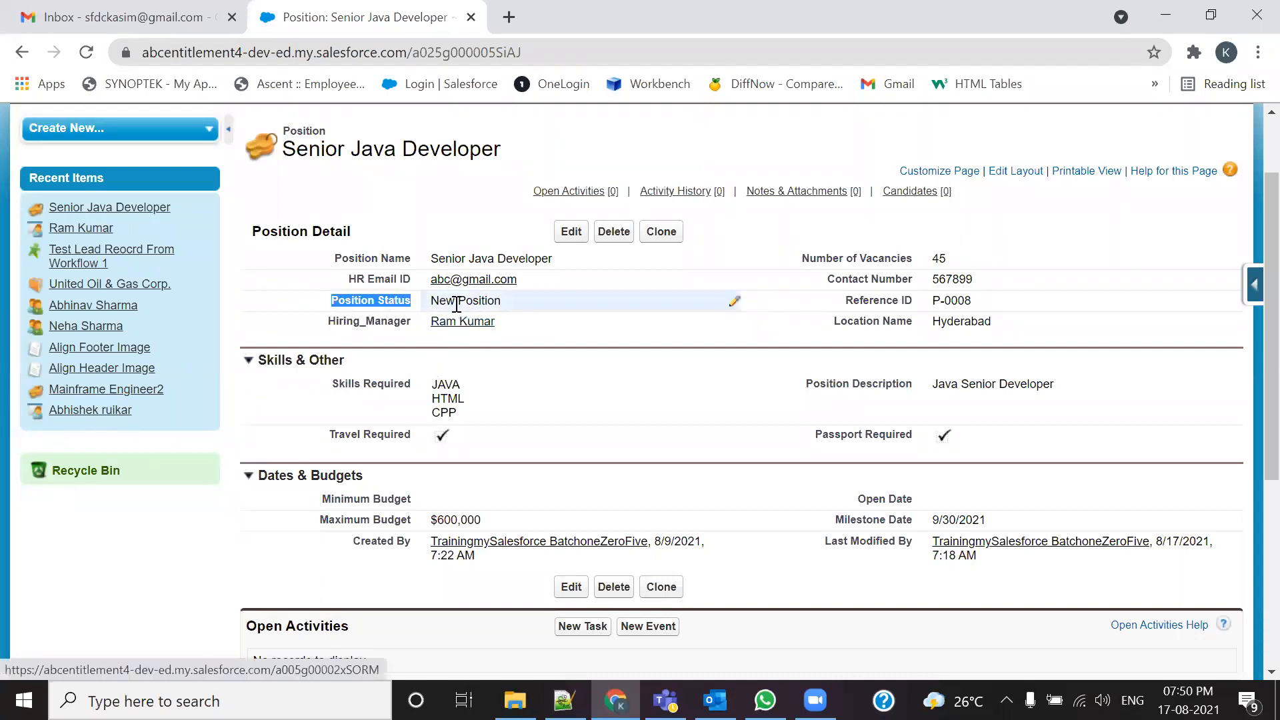
{"action": "key", "text": "alt+Tab"}
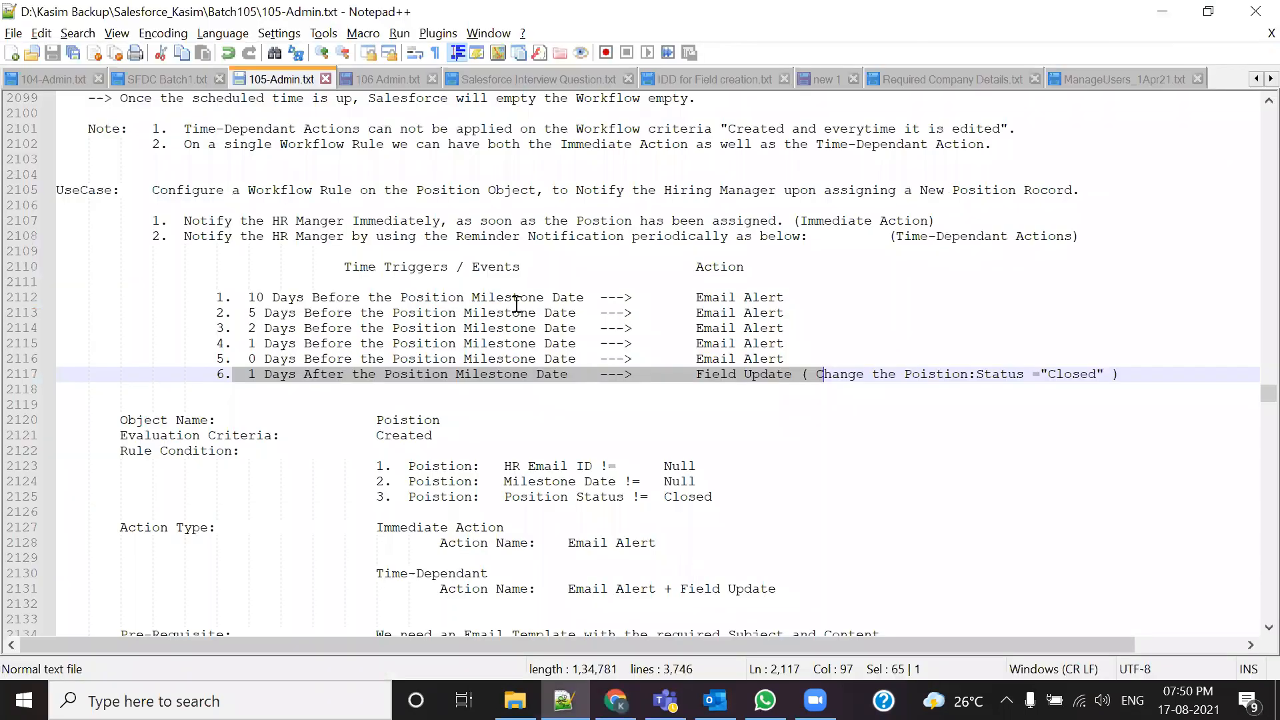
{"action": "left_click", "coordinate": [908, 424]}
{"action": "left_click_drag", "start_coordinate": [695, 375], "coordinate": [792, 375]}
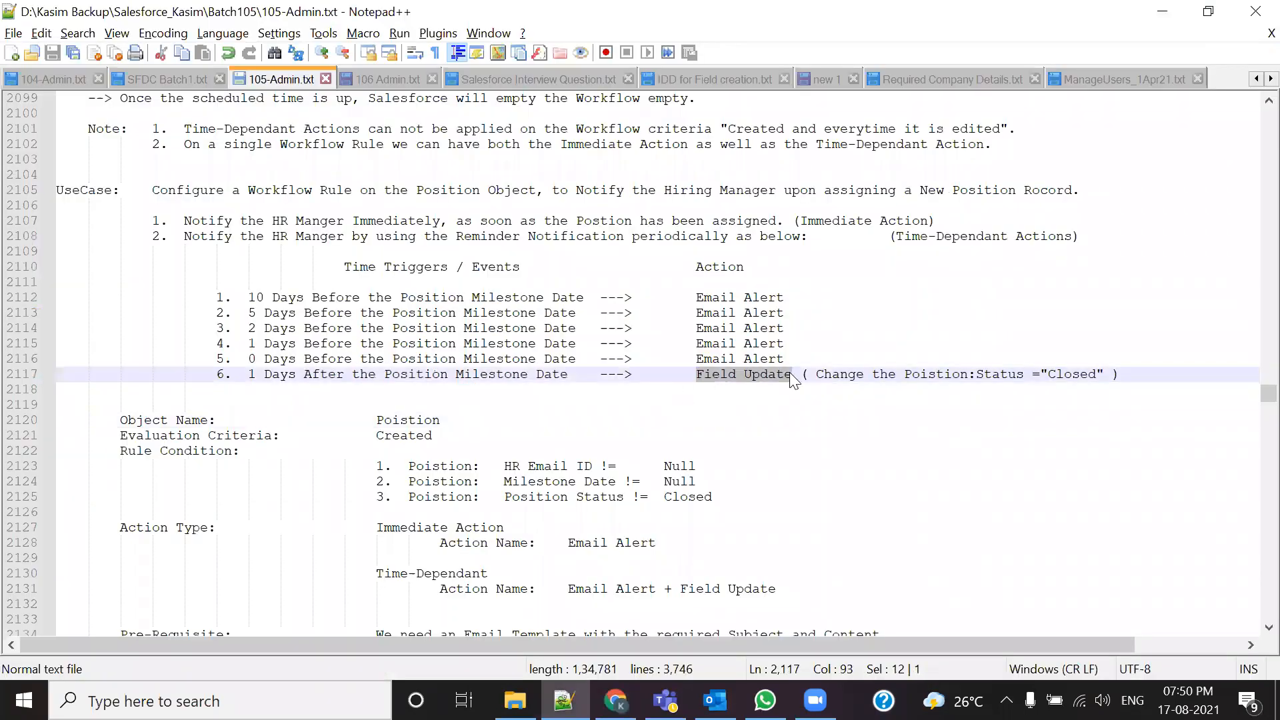
{"action": "key", "text": "alt+Tab"}
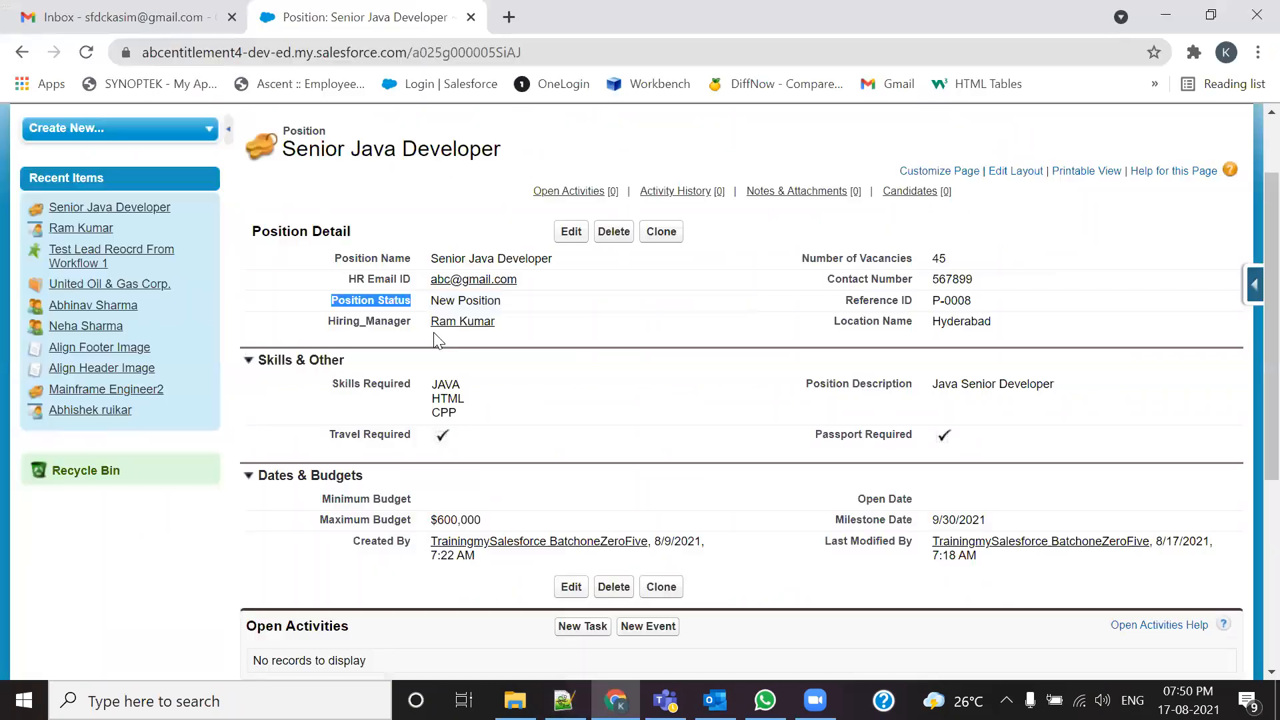
{"action": "double_click", "coordinate": [497, 301]}
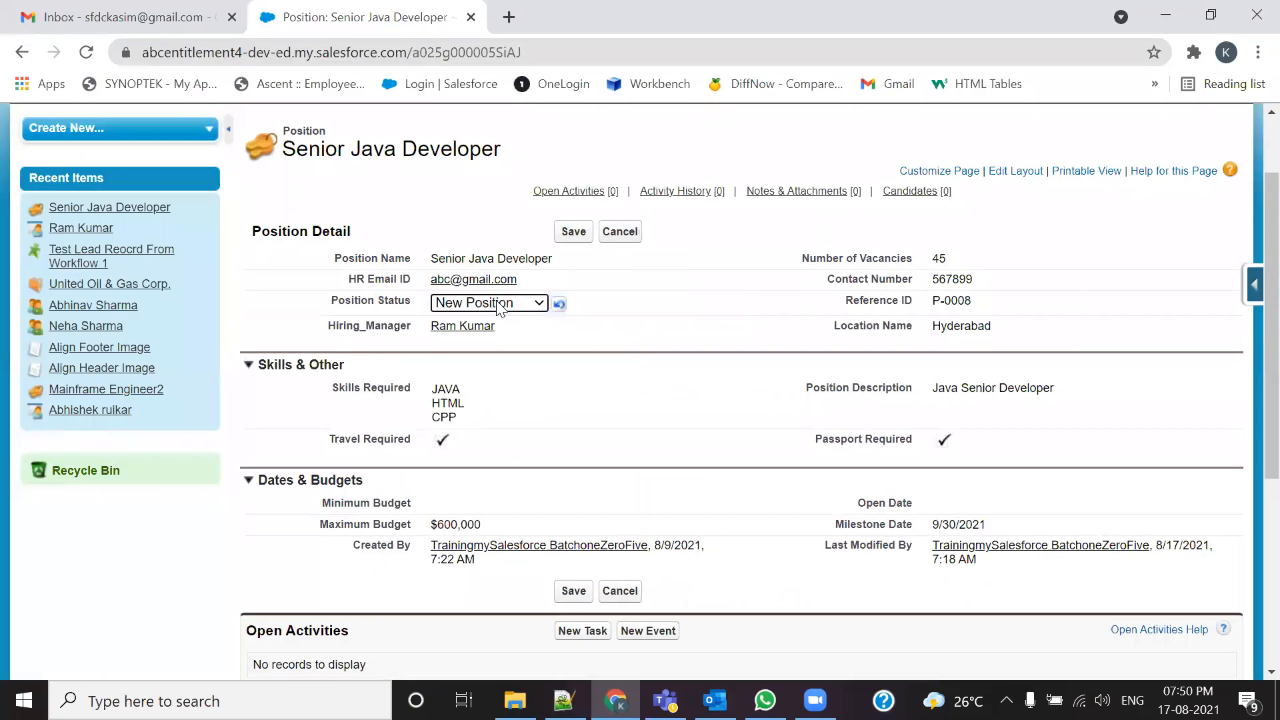
Step: Save Position Status as Closed, then re-edit it and switch it to New Position
{"action": "left_click", "coordinate": [536, 304]}
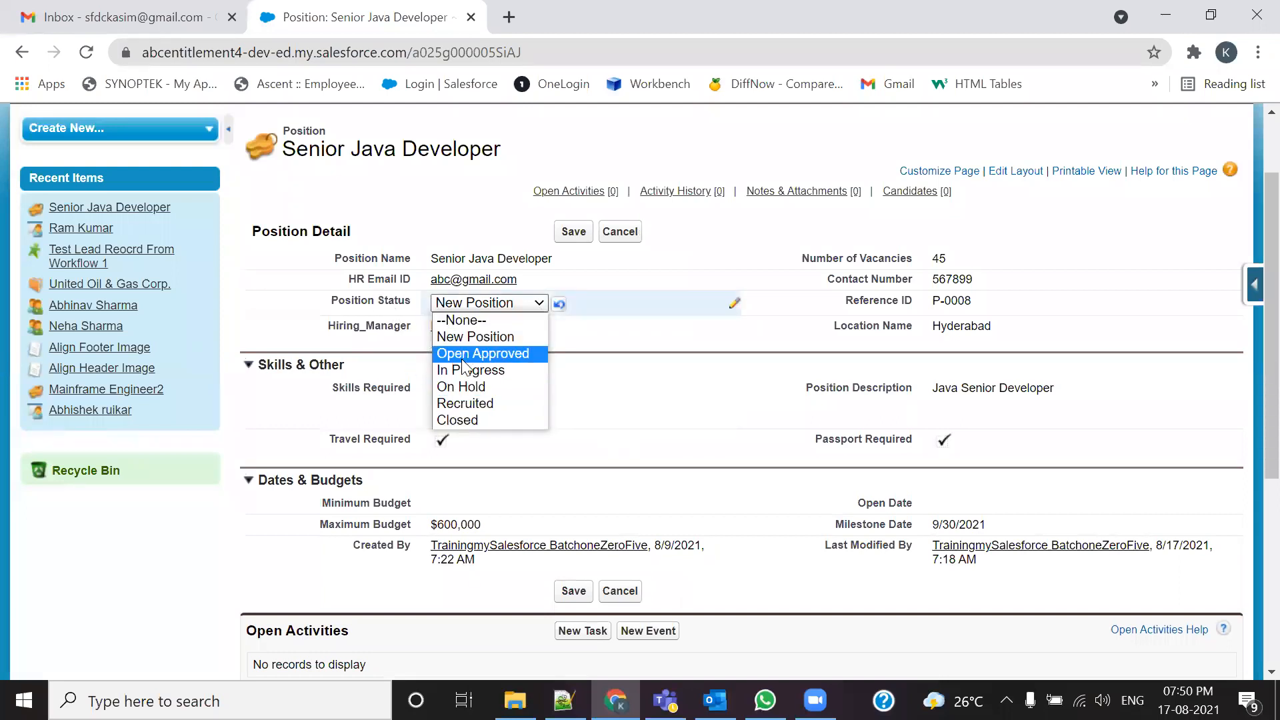
{"action": "left_click", "coordinate": [462, 422]}
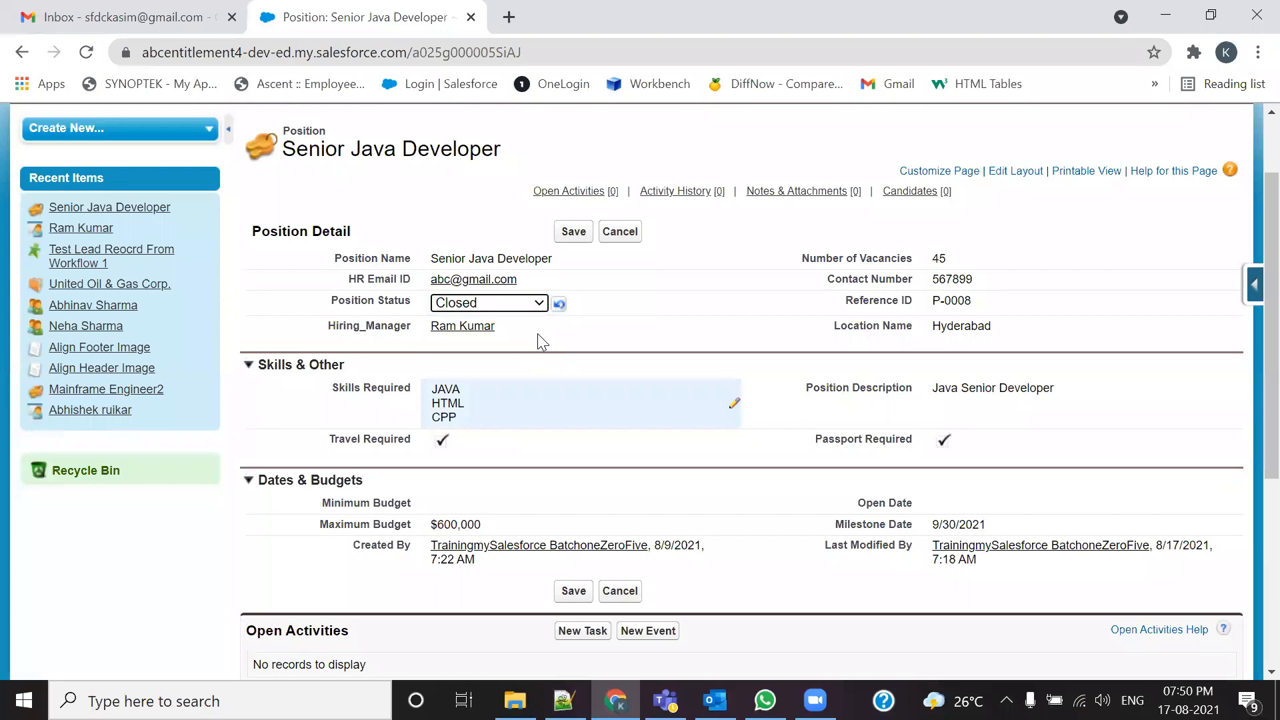
{"action": "left_click", "coordinate": [566, 231]}
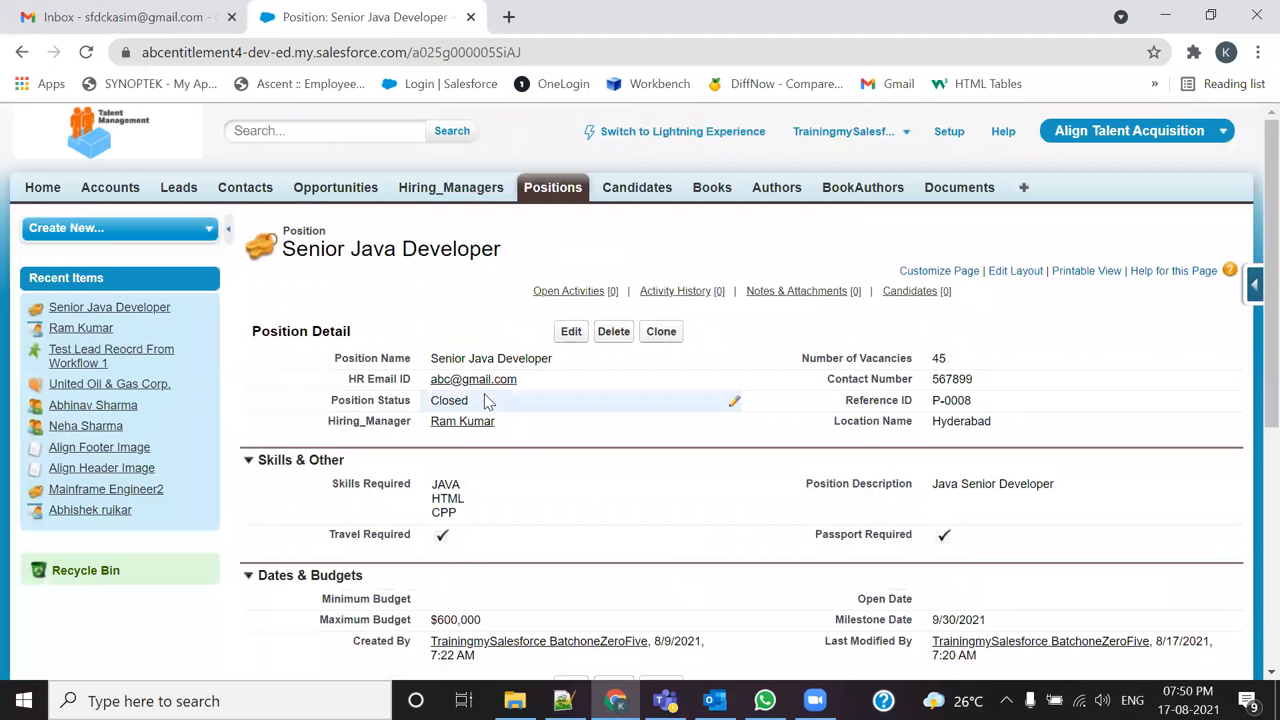
{"action": "double_click", "coordinate": [484, 400]}
{"action": "left_click", "coordinate": [485, 403]}
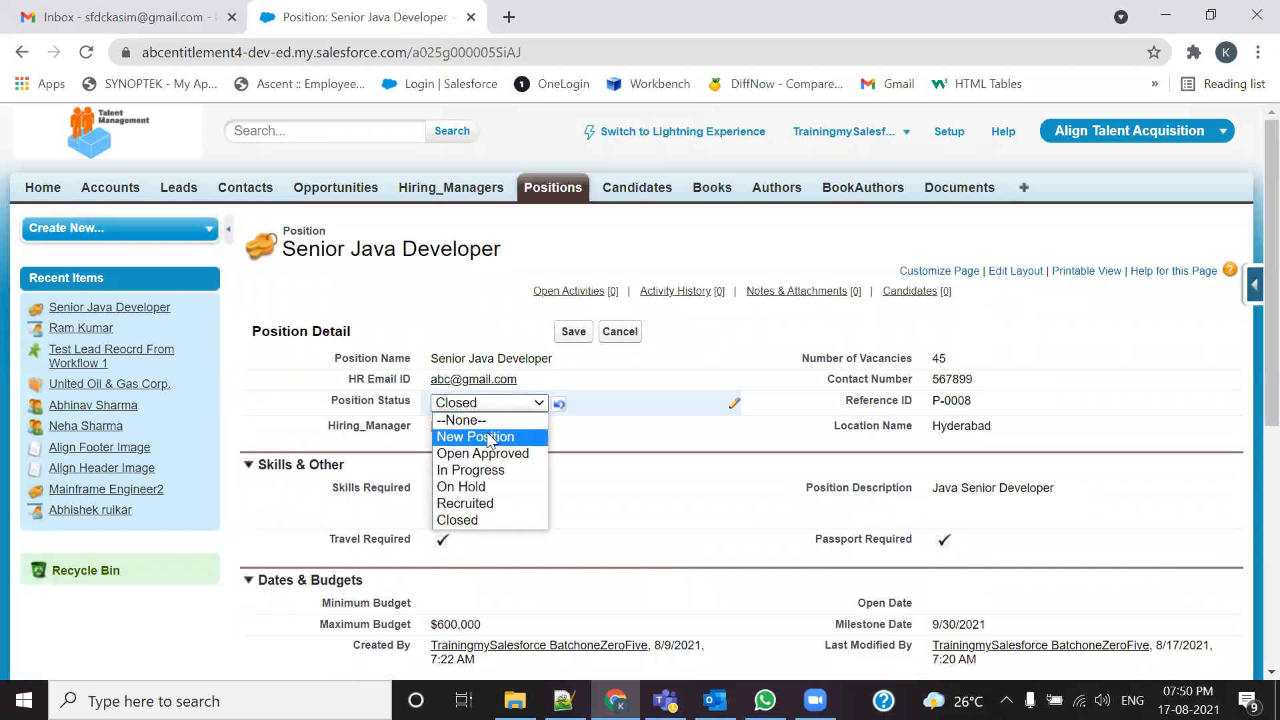
{"action": "left_click", "coordinate": [497, 438]}
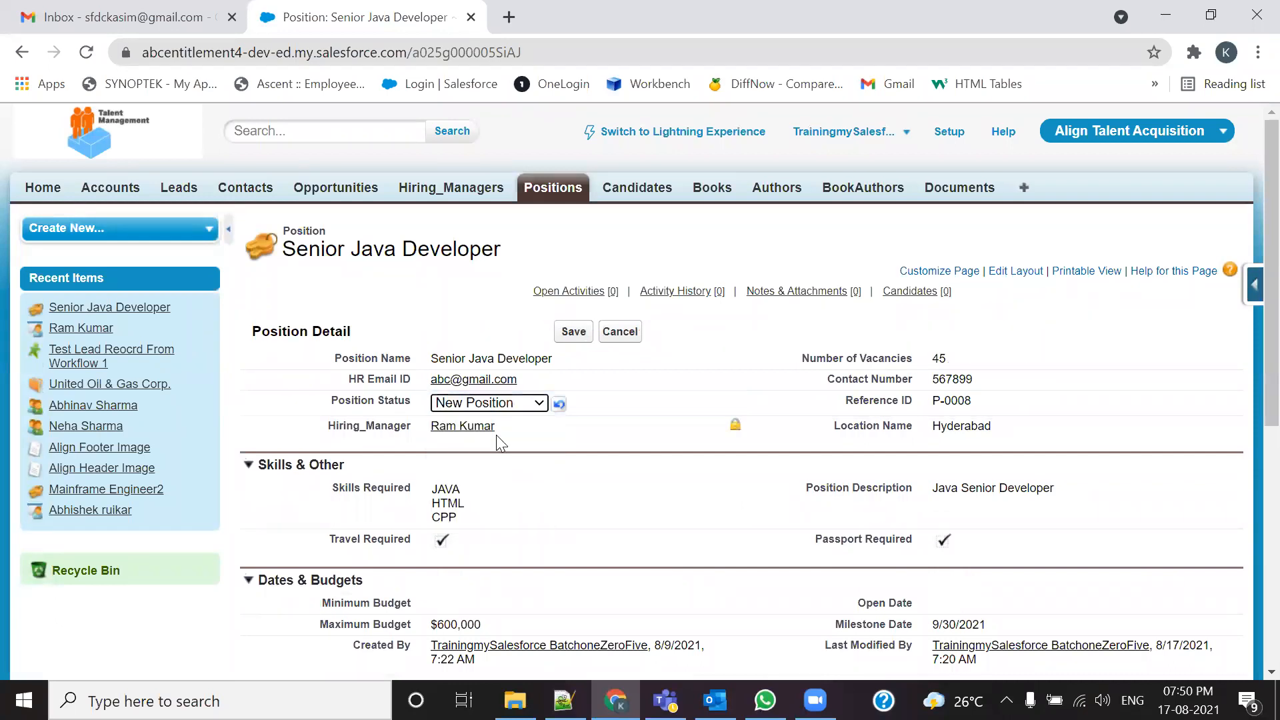
Step: Set Position Status back to Closed, save the record, and bring back 105-Admin.txt
{"action": "scroll", "coordinate": [874, 512], "scroll_direction": "down", "scroll_amount": 4}
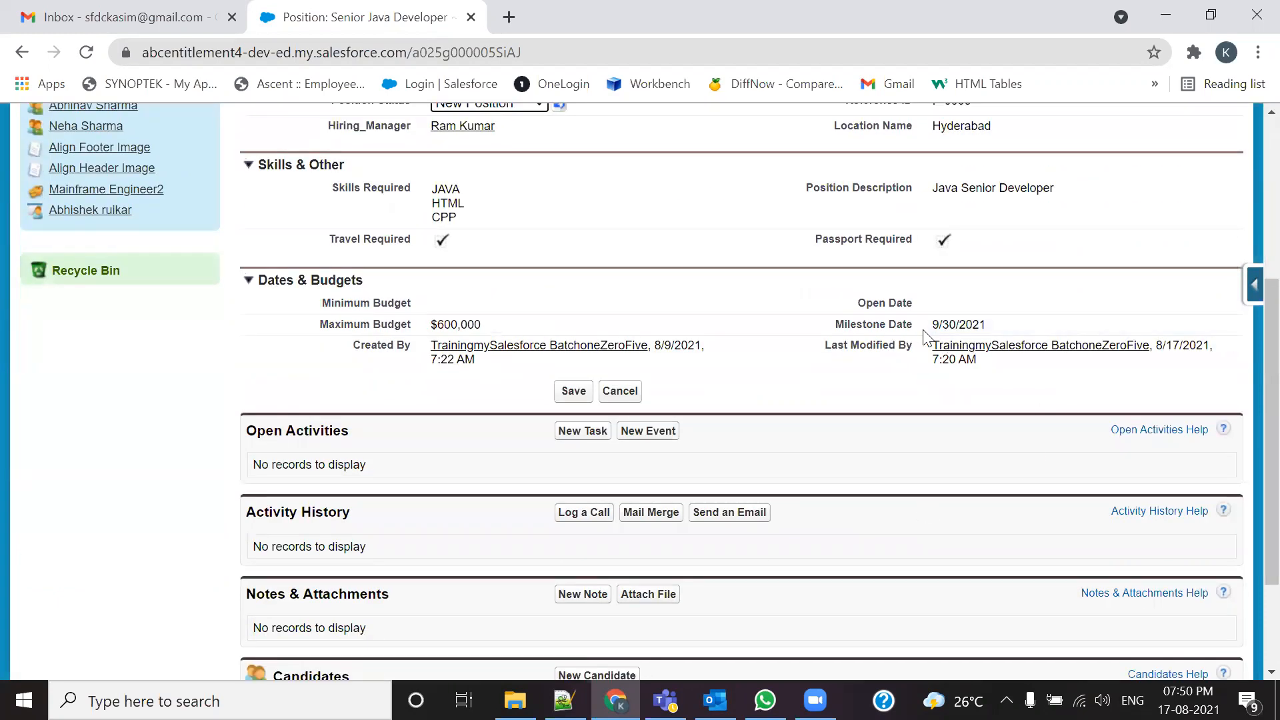
{"action": "scroll", "coordinate": [480, 357], "scroll_direction": "up", "scroll_amount": 3}
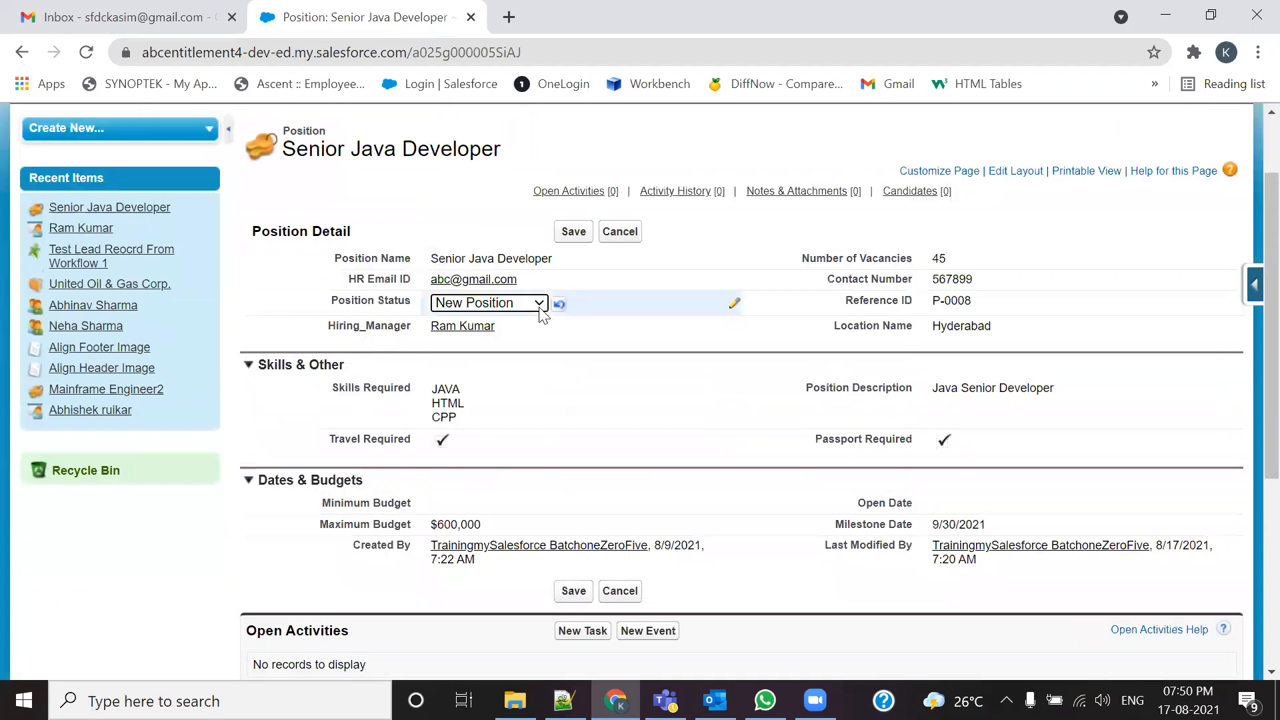
{"action": "left_click", "coordinate": [539, 304]}
{"action": "left_click", "coordinate": [474, 420]}
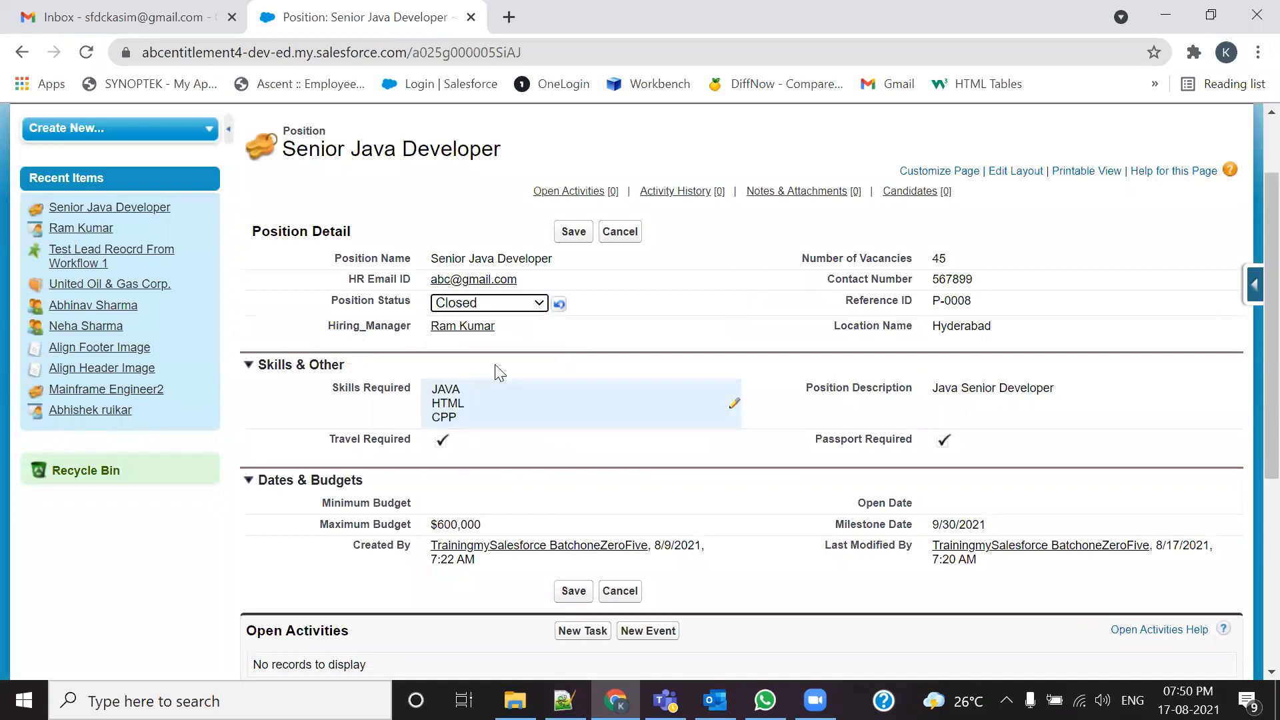
{"action": "left_click", "coordinate": [574, 233]}
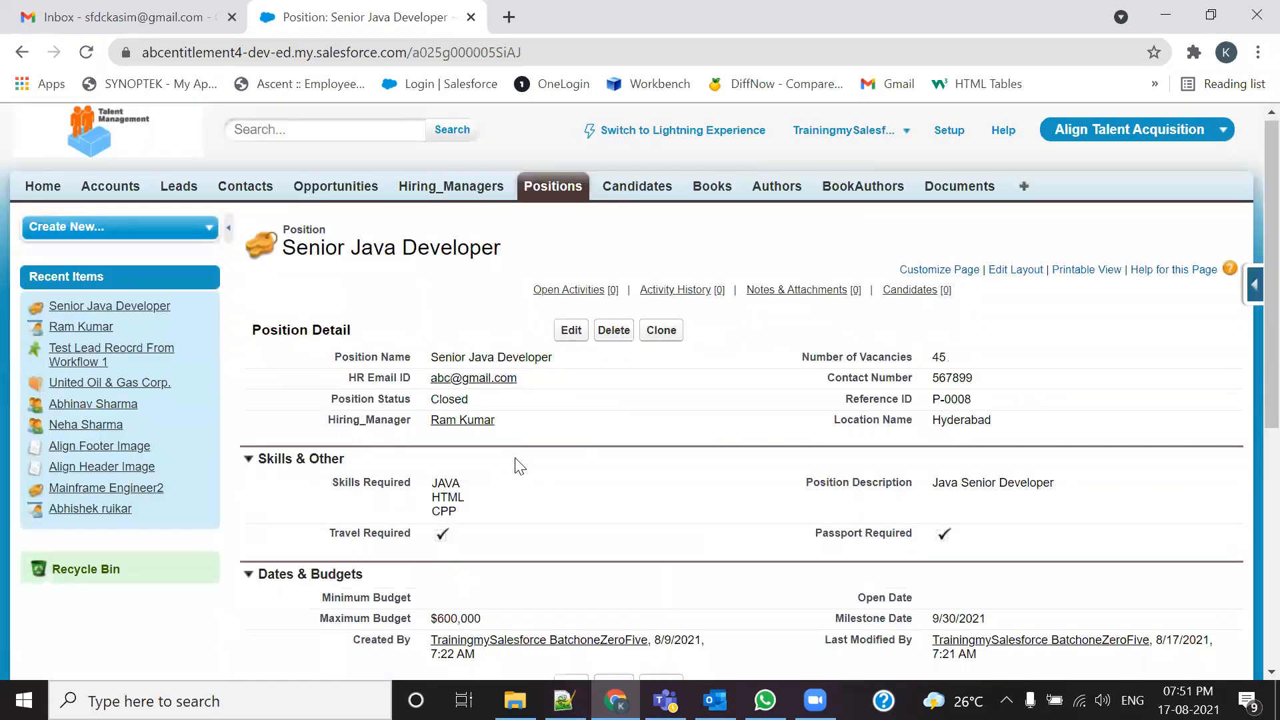
{"action": "scroll", "coordinate": [520, 465], "scroll_direction": "down", "scroll_amount": 3}
{"action": "left_click", "coordinate": [563, 700]}
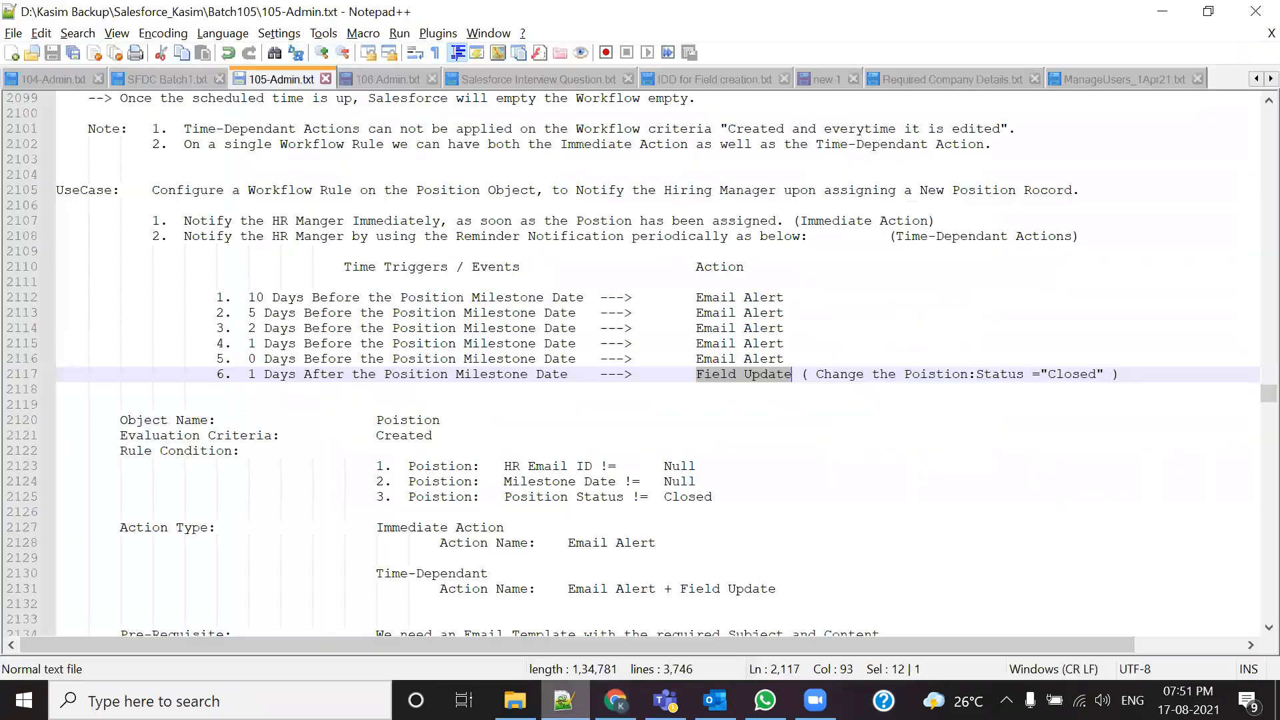
{"action": "left_click", "coordinate": [766, 485]}
{"action": "left_click_drag", "start_coordinate": [668, 374], "coordinate": [777, 374]}
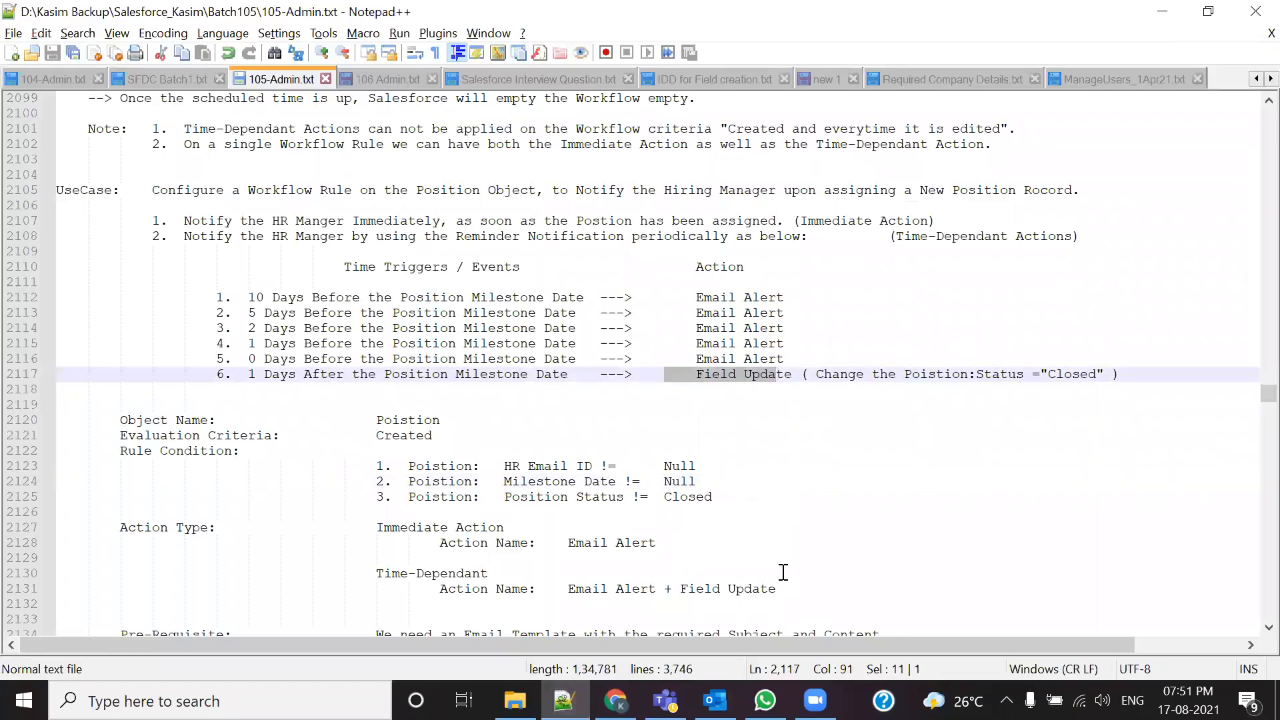
{"action": "left_click_drag", "start_coordinate": [784, 297], "coordinate": [704, 298]}
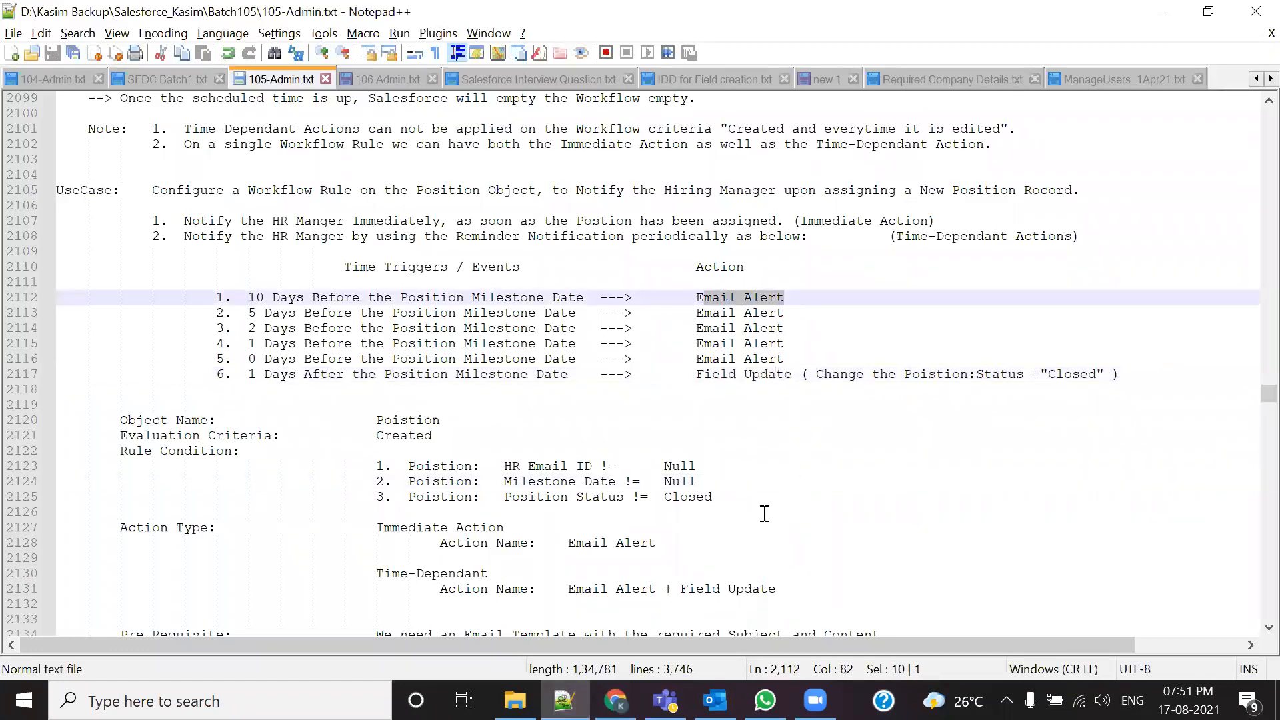
{"action": "scroll", "coordinate": [344, 444], "scroll_direction": "up", "scroll_amount": 20}
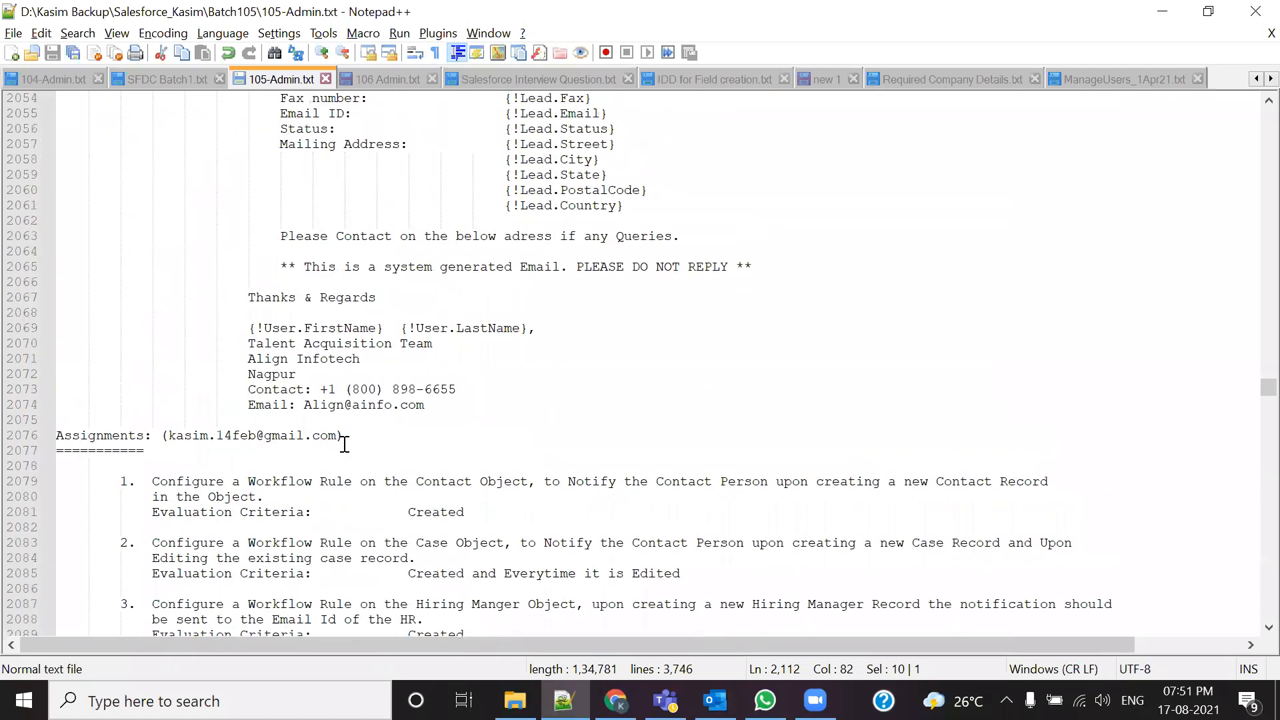
{"action": "scroll", "coordinate": [344, 444], "scroll_direction": "up", "scroll_amount": 20}
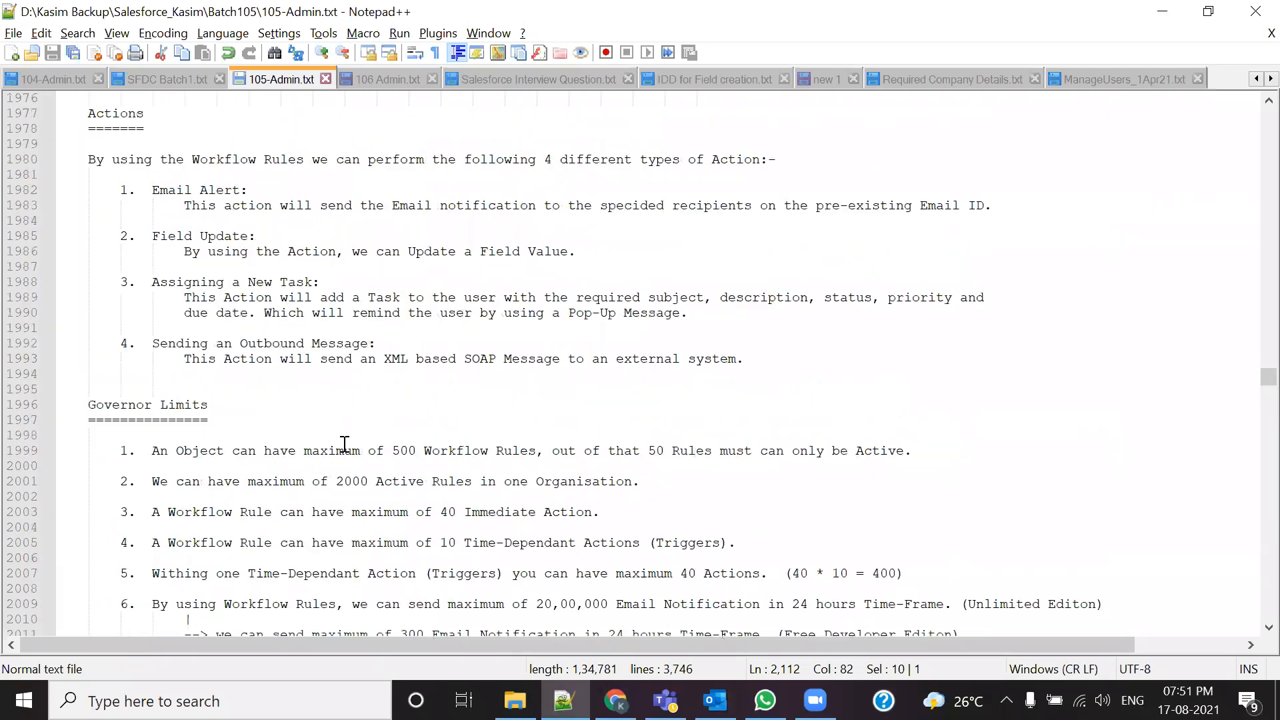
{"action": "left_click_drag", "start_coordinate": [152, 328], "coordinate": [249, 328]}
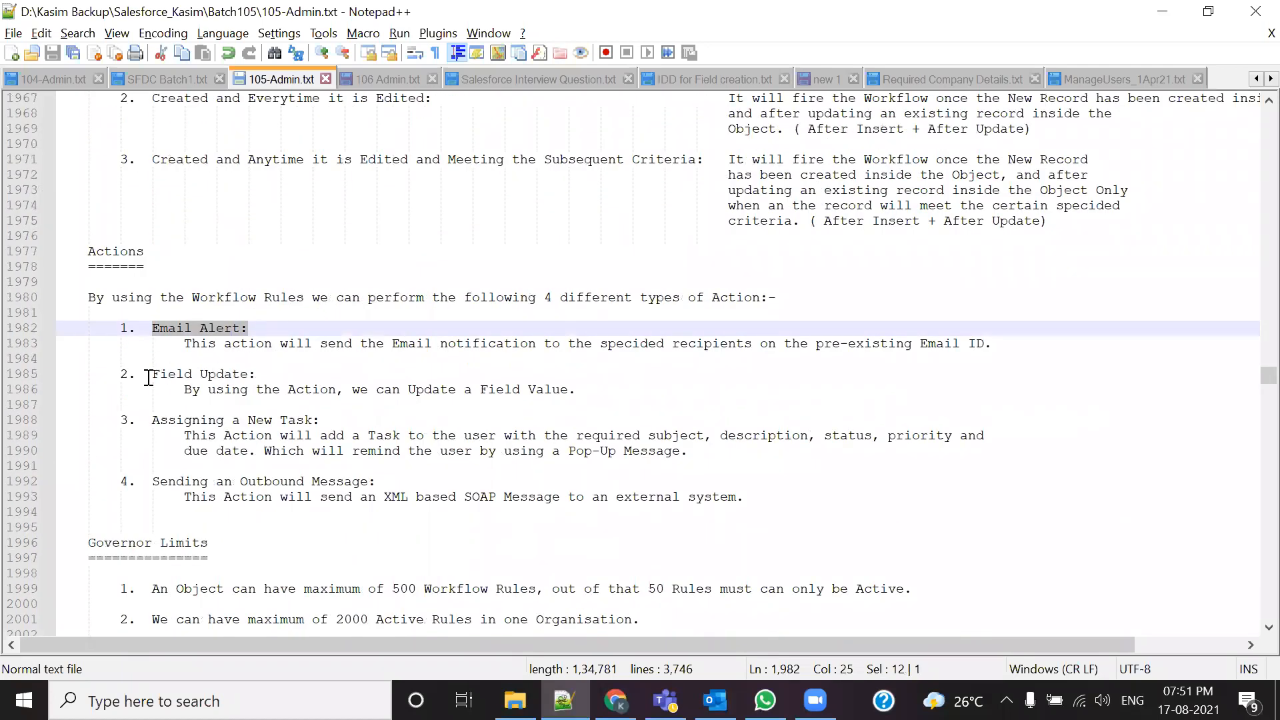
{"action": "left_click_drag", "start_coordinate": [152, 374], "coordinate": [252, 378]}
{"action": "left_click_drag", "start_coordinate": [150, 422], "coordinate": [312, 423]}
{"action": "left_click_drag", "start_coordinate": [154, 484], "coordinate": [386, 479]}
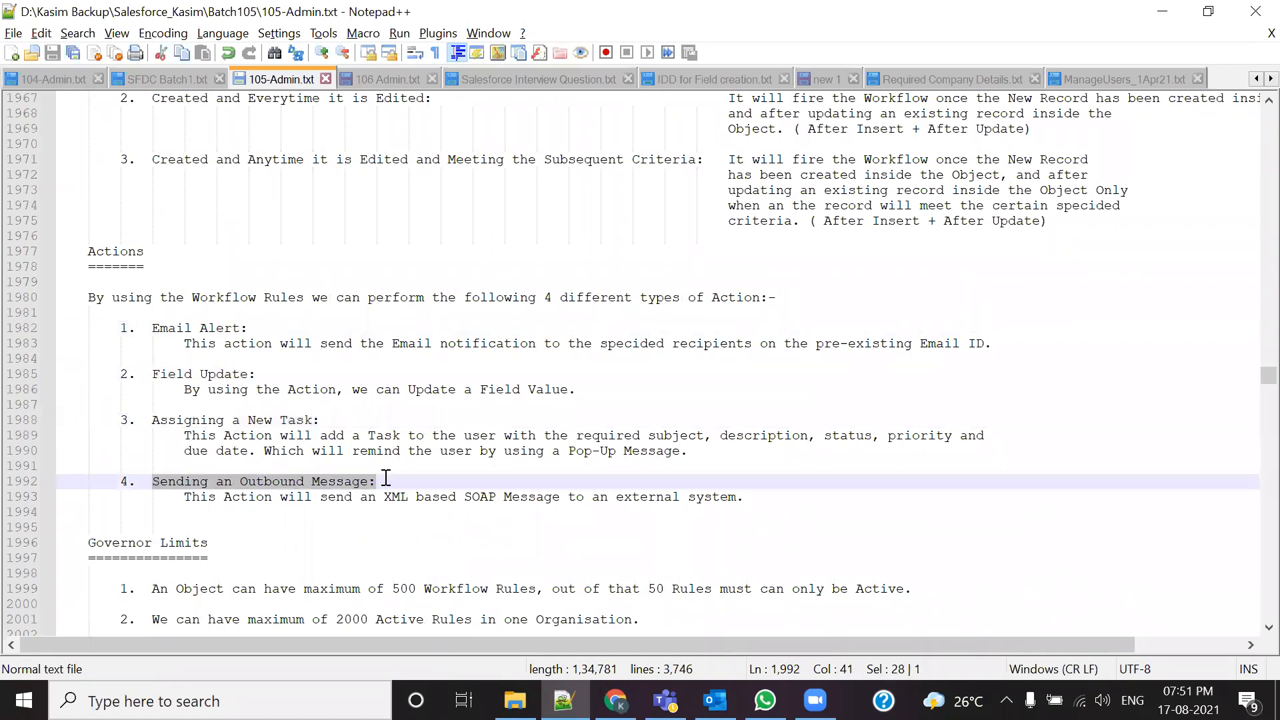
{"action": "left_click", "coordinate": [386, 525]}
{"action": "left_click_drag", "start_coordinate": [380, 484], "coordinate": [258, 327]}
{"action": "left_click", "coordinate": [278, 360]}
{"action": "left_click_drag", "start_coordinate": [138, 374], "coordinate": [264, 374]}
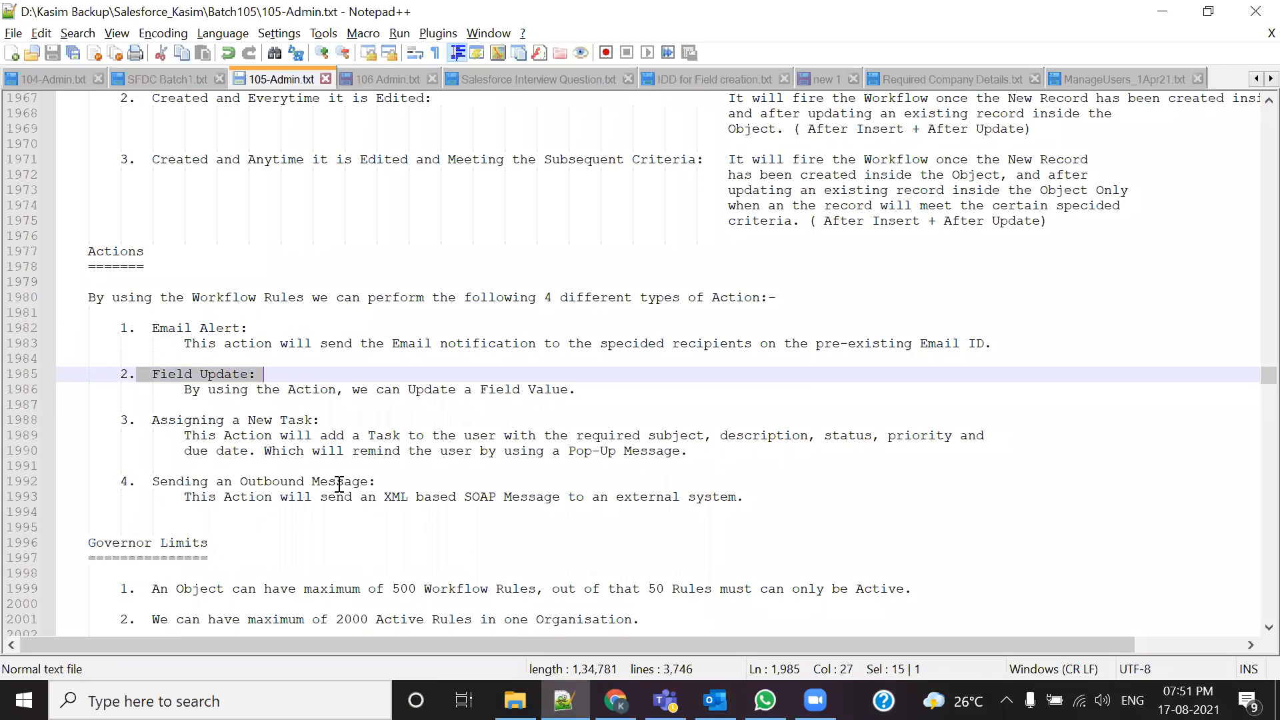
{"action": "scroll", "coordinate": [333, 480], "scroll_direction": "down", "scroll_amount": 11}
{"action": "scroll", "coordinate": [339, 485], "scroll_direction": "down", "scroll_amount": 20}
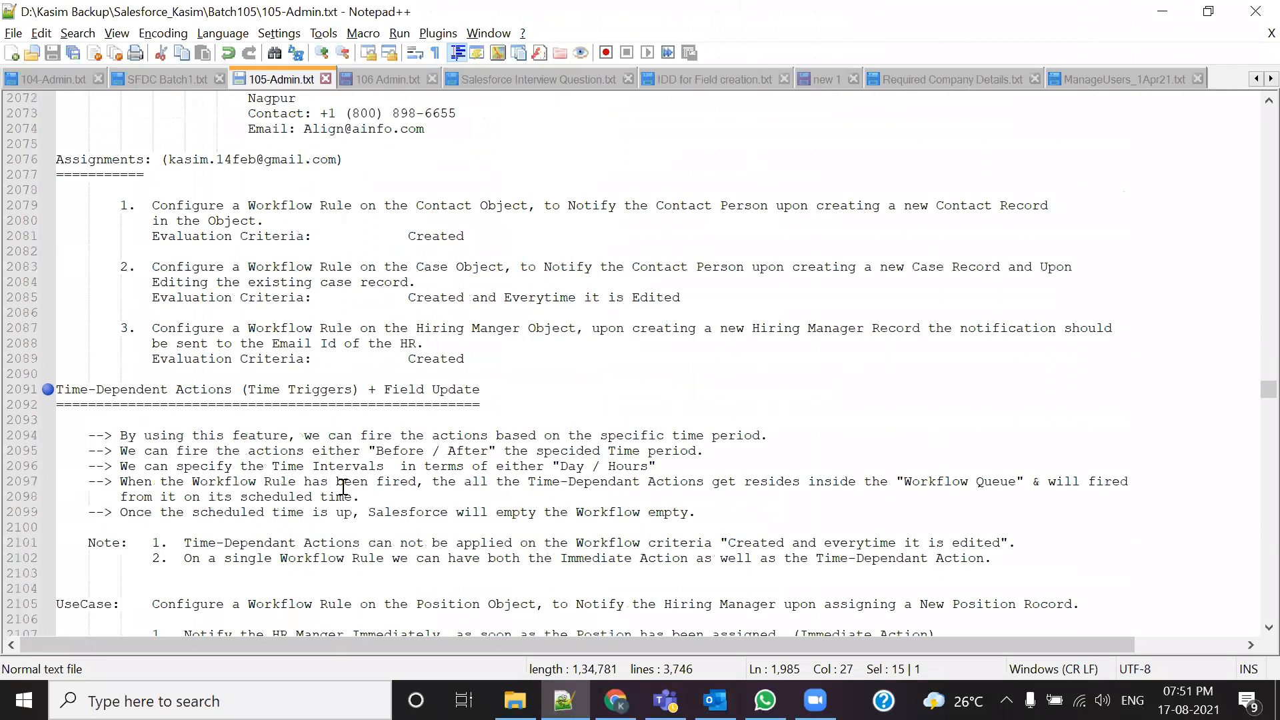
{"action": "scroll", "coordinate": [342, 487], "scroll_direction": "down", "scroll_amount": 6}
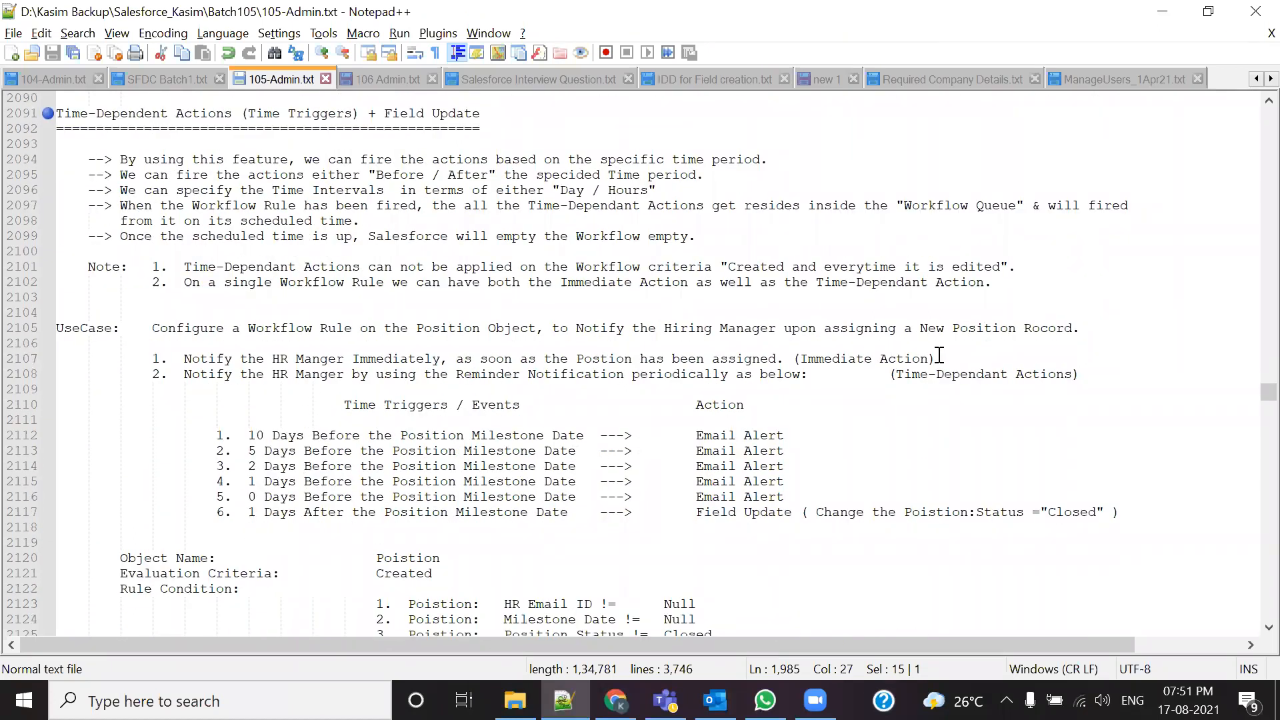
Step: Tab-indent (Immediate Action) on line 2107 and the Change-status-to-Closed note on line 2117 to align them
{"action": "left_click", "coordinate": [793, 360]}
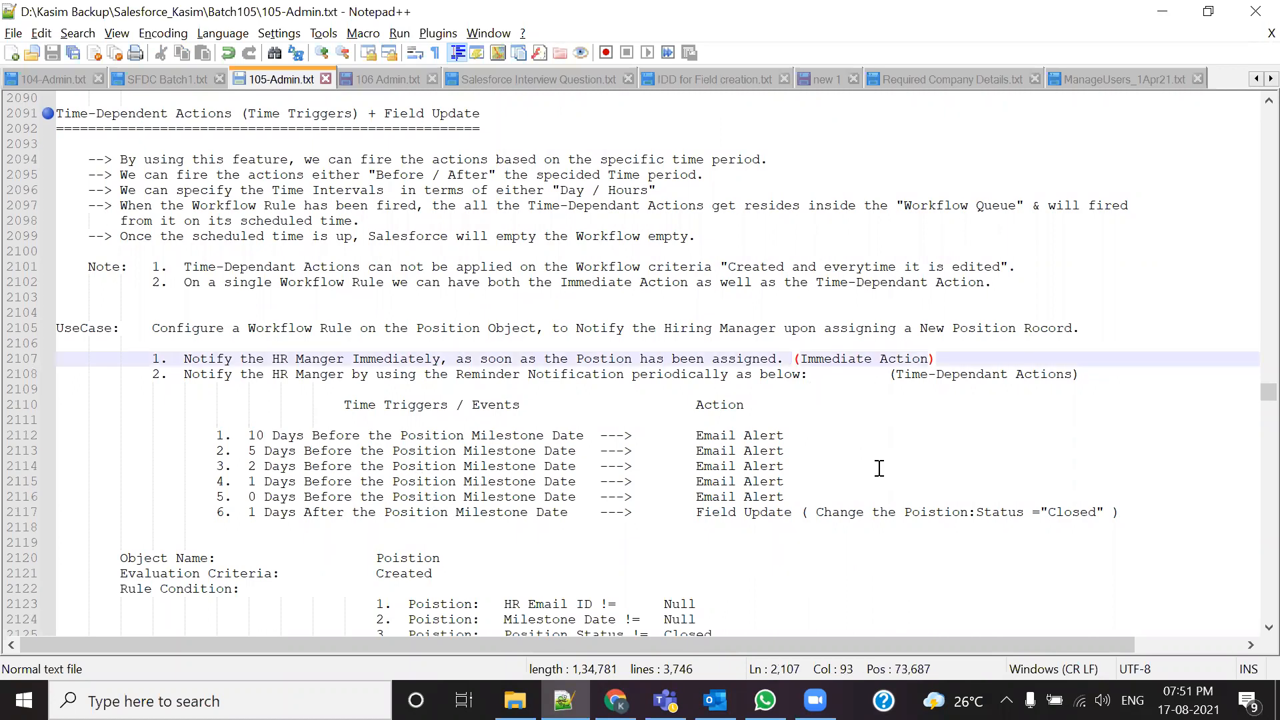
{"action": "key", "text": "Tab"}
{"action": "key", "text": "Tab"}
{"action": "key", "text": "Tab"}
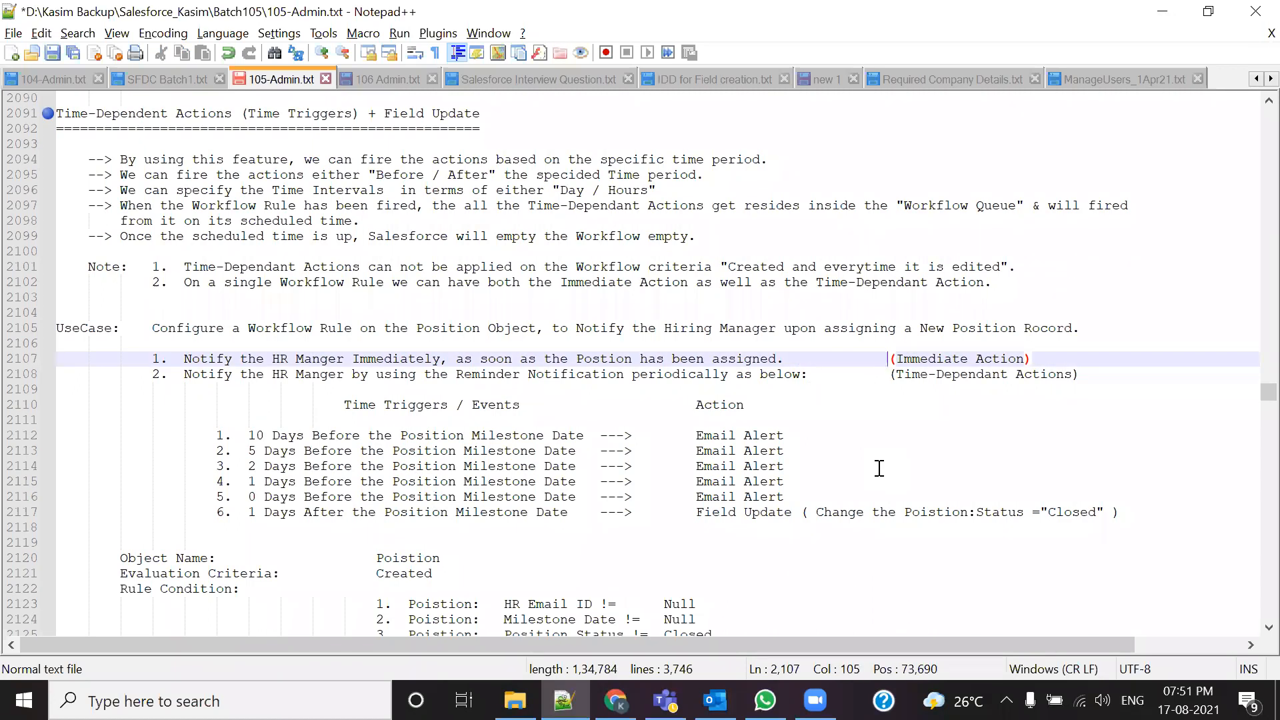
{"action": "scroll", "coordinate": [880, 468], "scroll_direction": "down", "scroll_amount": 1}
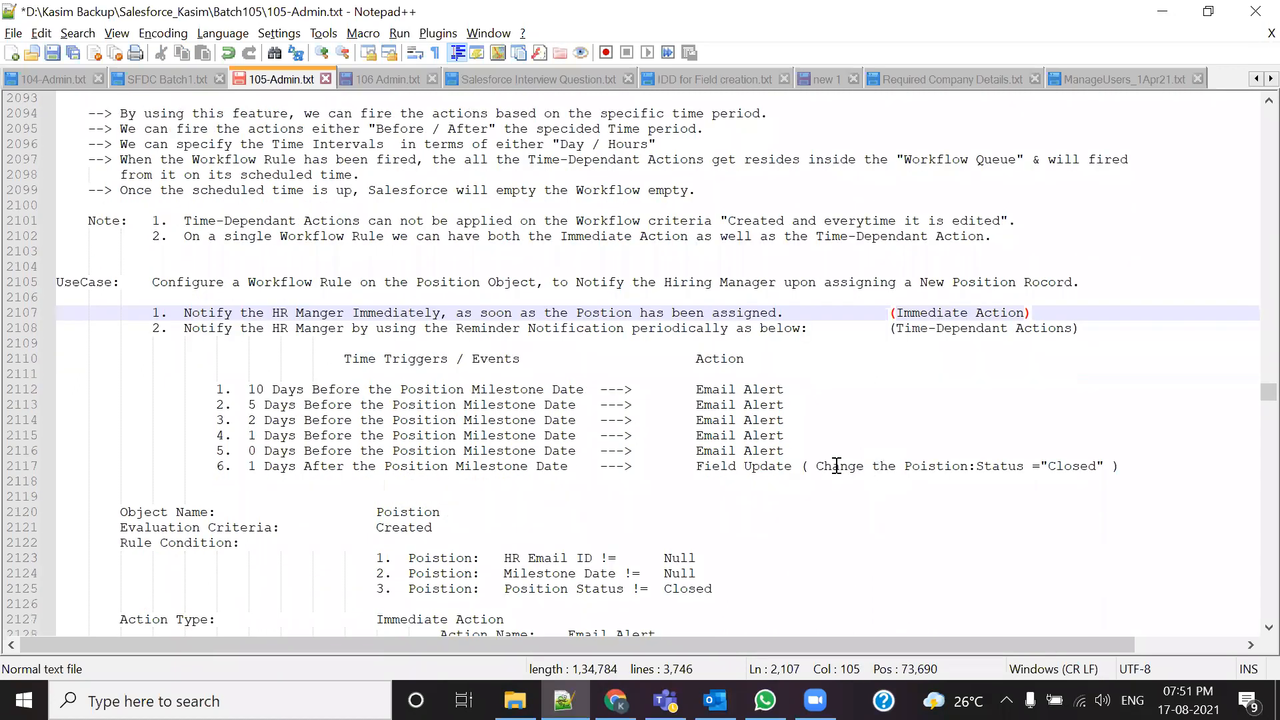
{"action": "left_click", "coordinate": [800, 468]}
{"action": "key", "text": "Tab"}
{"action": "key", "text": "Tab"}
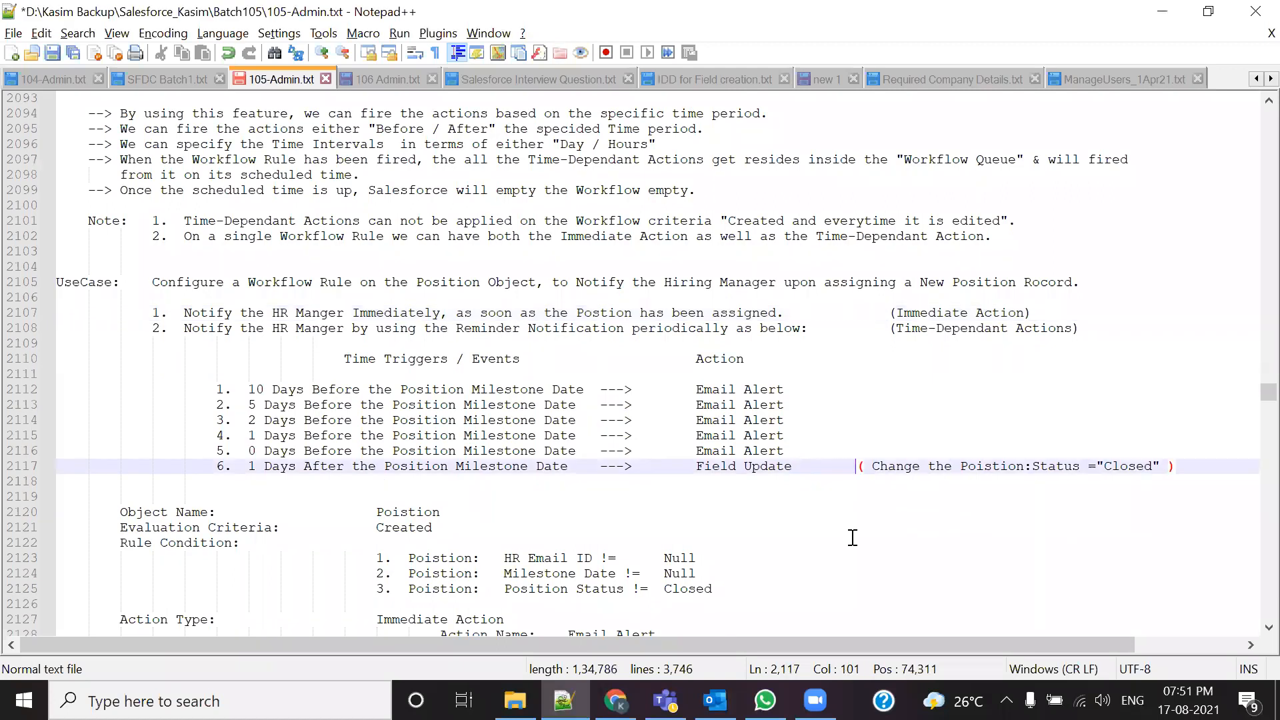
{"action": "left_click_drag", "start_coordinate": [691, 466], "coordinate": [823, 531]}
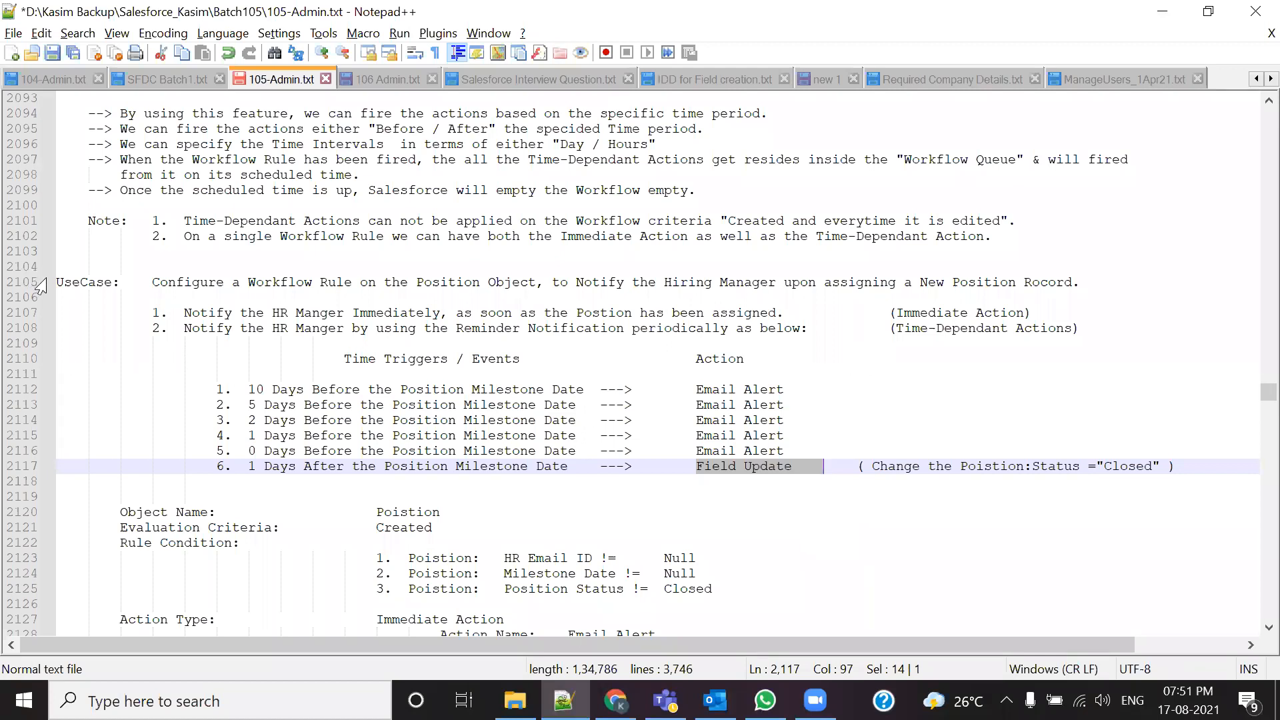
{"action": "left_click_drag", "start_coordinate": [59, 282], "coordinate": [1220, 465]}
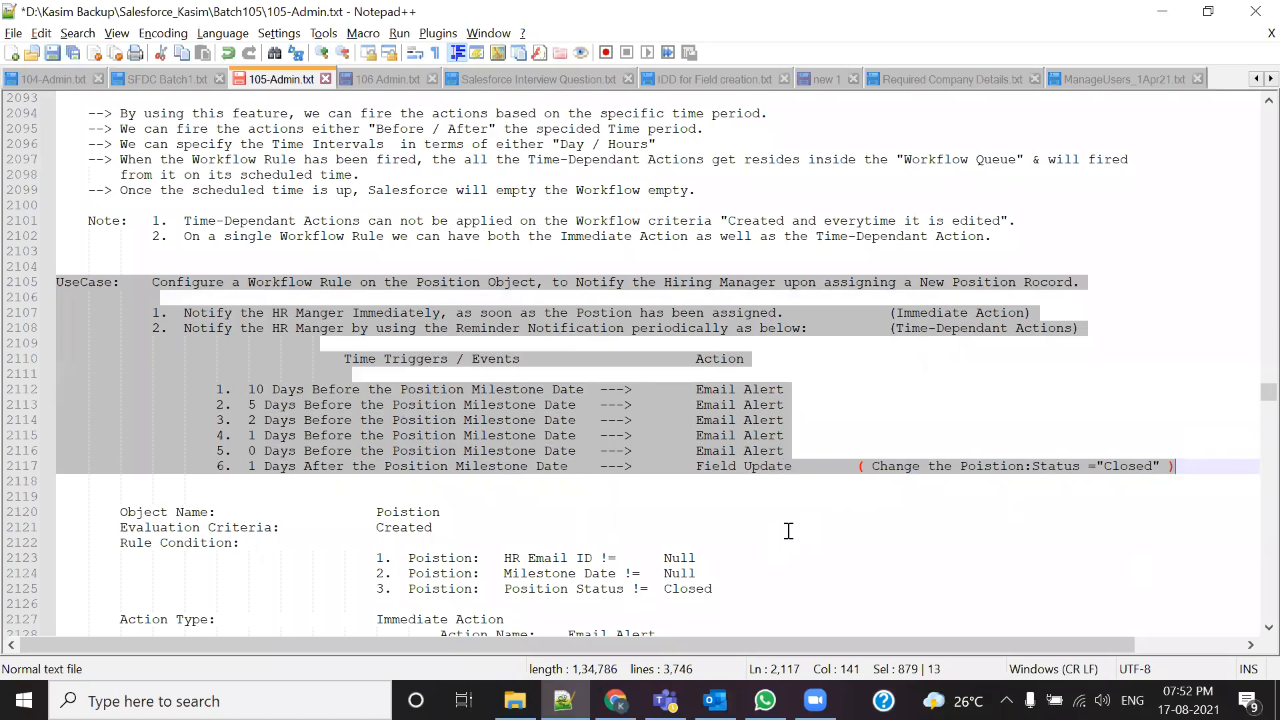
{"action": "scroll", "coordinate": [788, 531], "scroll_direction": "down", "scroll_amount": 2}
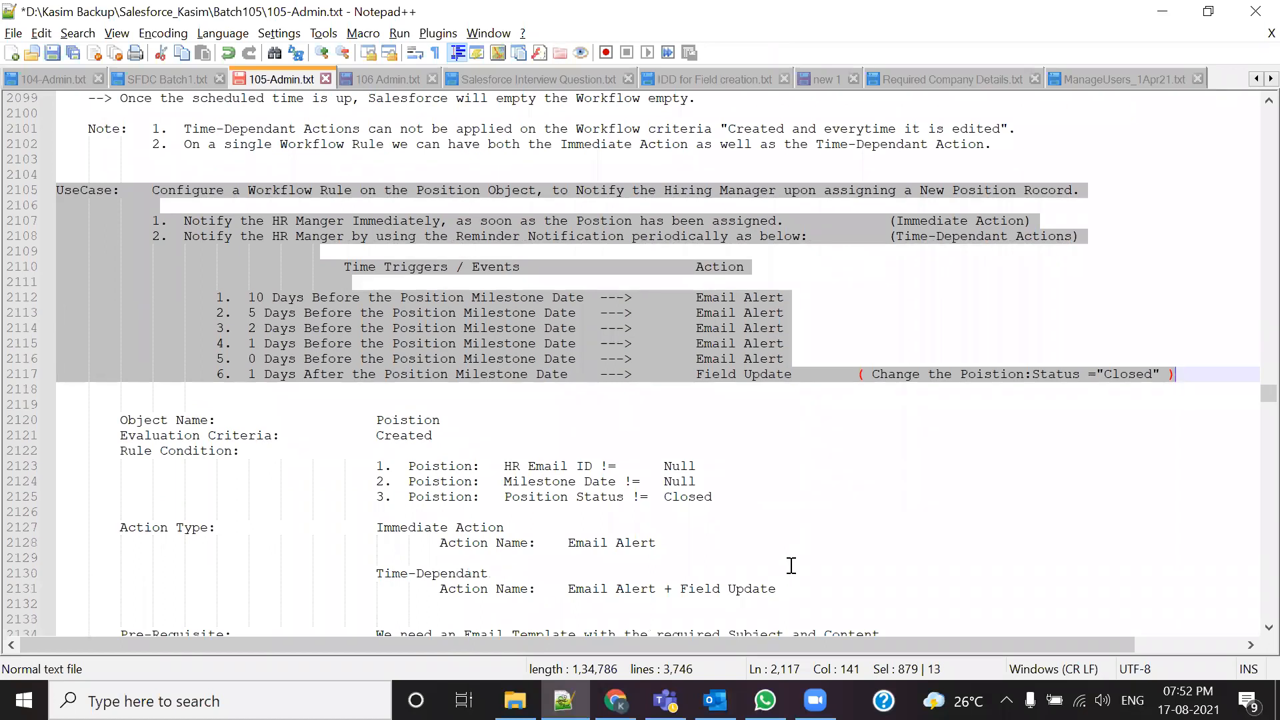
{"action": "scroll", "coordinate": [792, 566], "scroll_direction": "down", "scroll_amount": 2}
{"action": "left_click", "coordinate": [544, 393]}
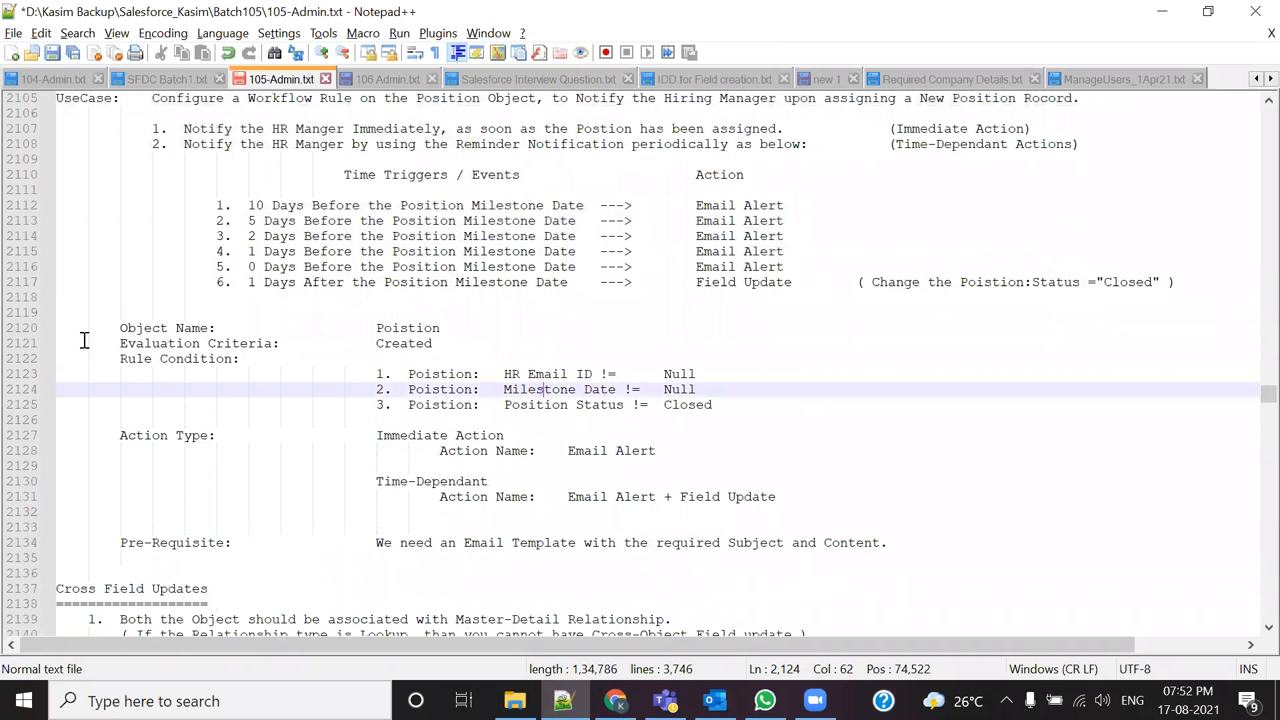
{"action": "left_click_drag", "start_coordinate": [376, 328], "coordinate": [493, 328]}
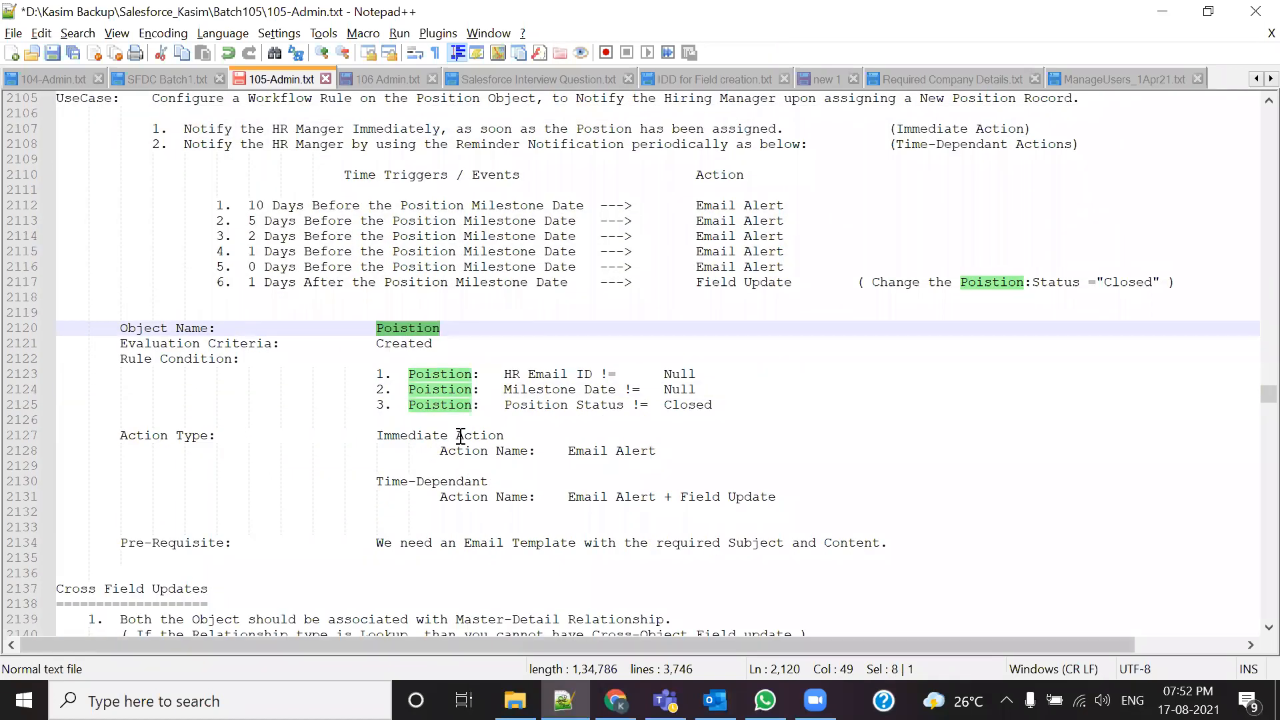
{"action": "scroll", "coordinate": [131, 487], "scroll_direction": "up", "scroll_amount": 20}
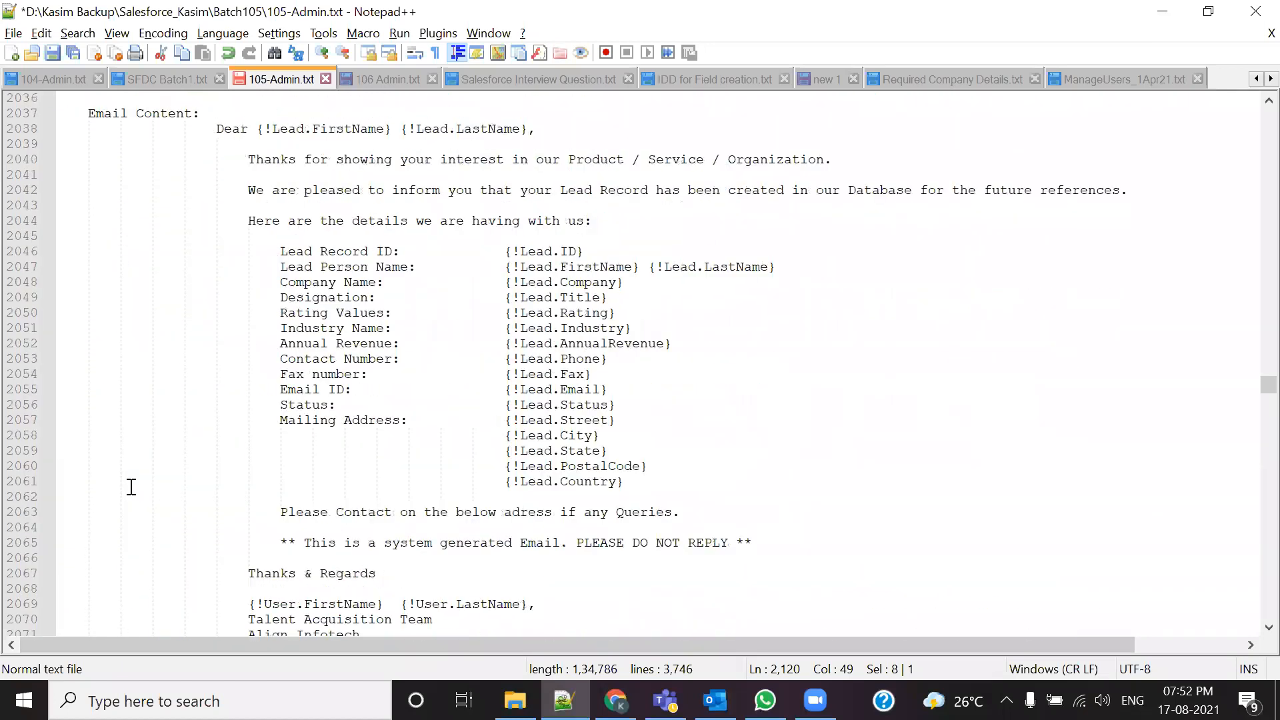
{"action": "scroll", "coordinate": [131, 487], "scroll_direction": "up", "scroll_amount": 5}
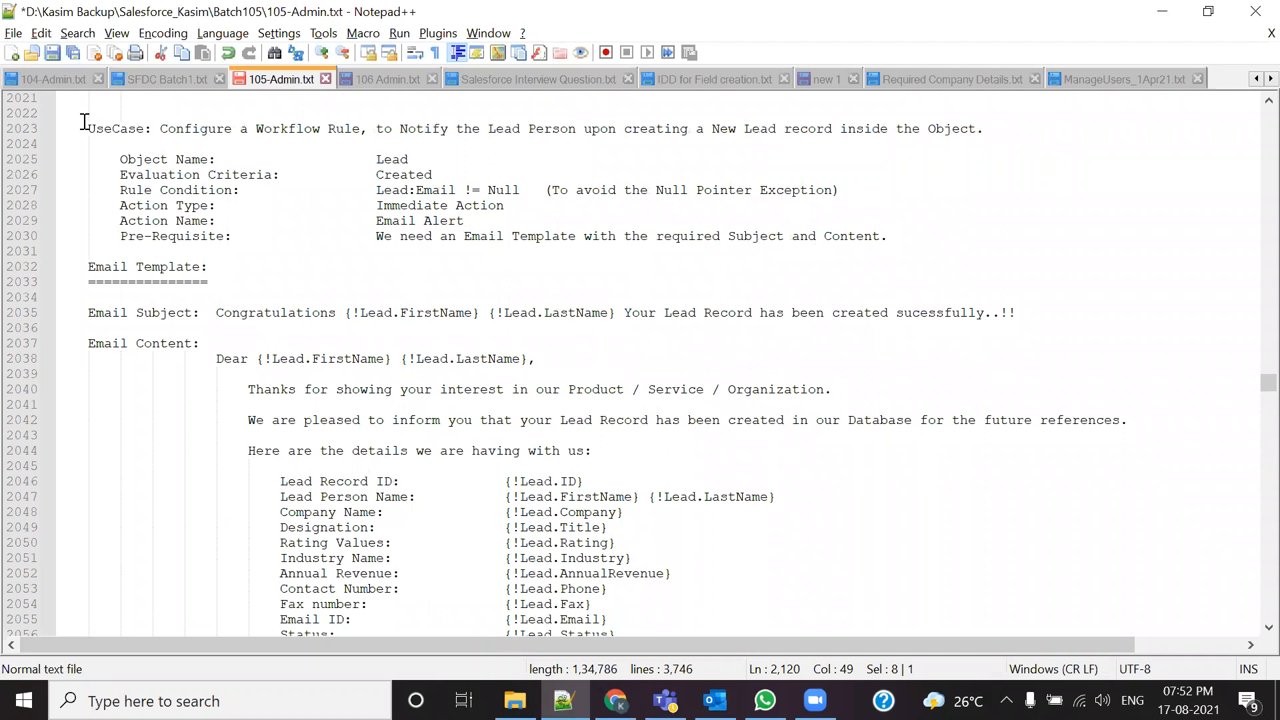
{"action": "left_click_drag", "start_coordinate": [406, 148], "coordinate": [893, 238]}
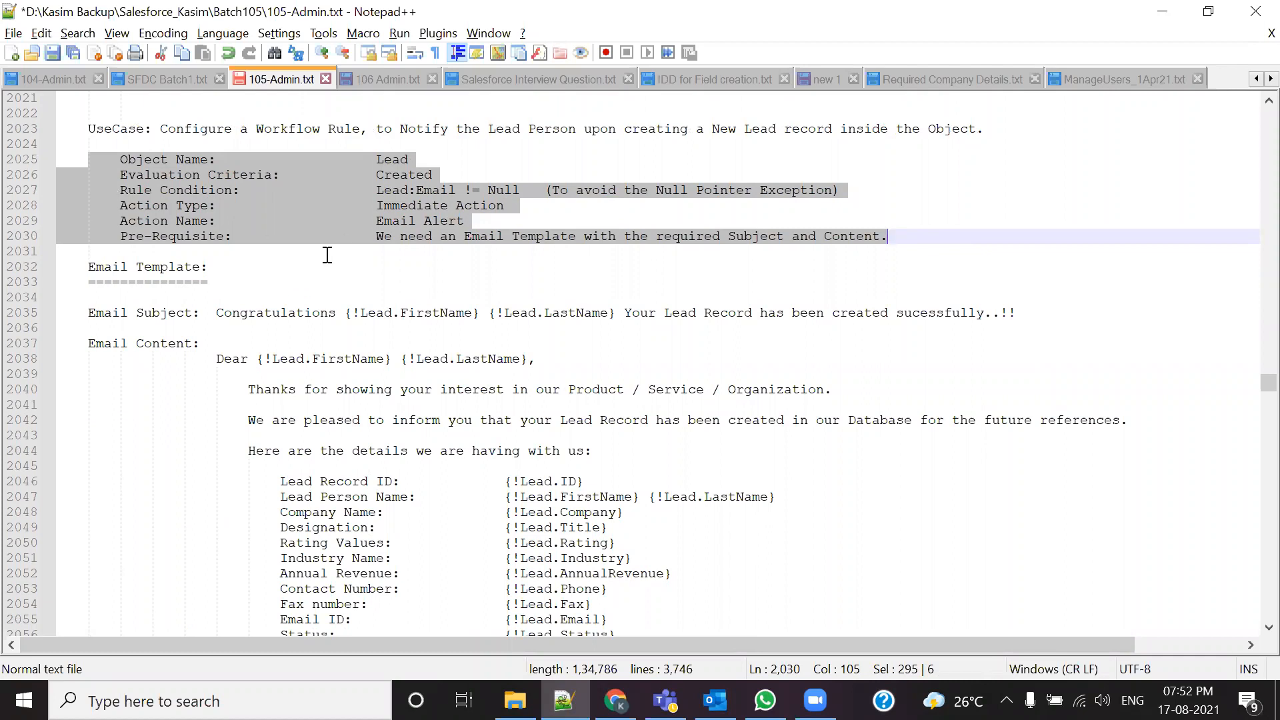
{"action": "left_click", "coordinate": [456, 312]}
{"action": "left_click_drag", "start_coordinate": [120, 159], "coordinate": [1025, 231]}
{"action": "scroll", "coordinate": [497, 370], "scroll_direction": "down", "scroll_amount": 14}
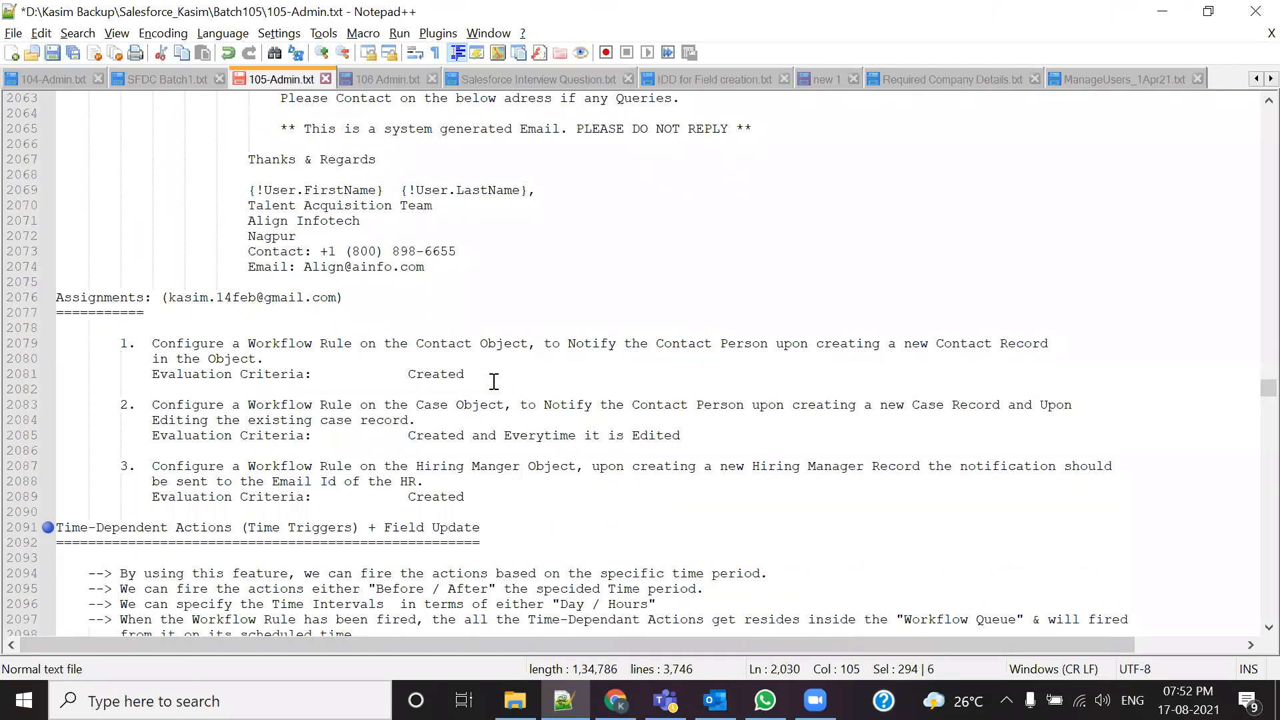
{"action": "scroll", "coordinate": [494, 382], "scroll_direction": "down", "scroll_amount": 3}
{"action": "scroll", "coordinate": [494, 382], "scroll_direction": "down", "scroll_amount": 8}
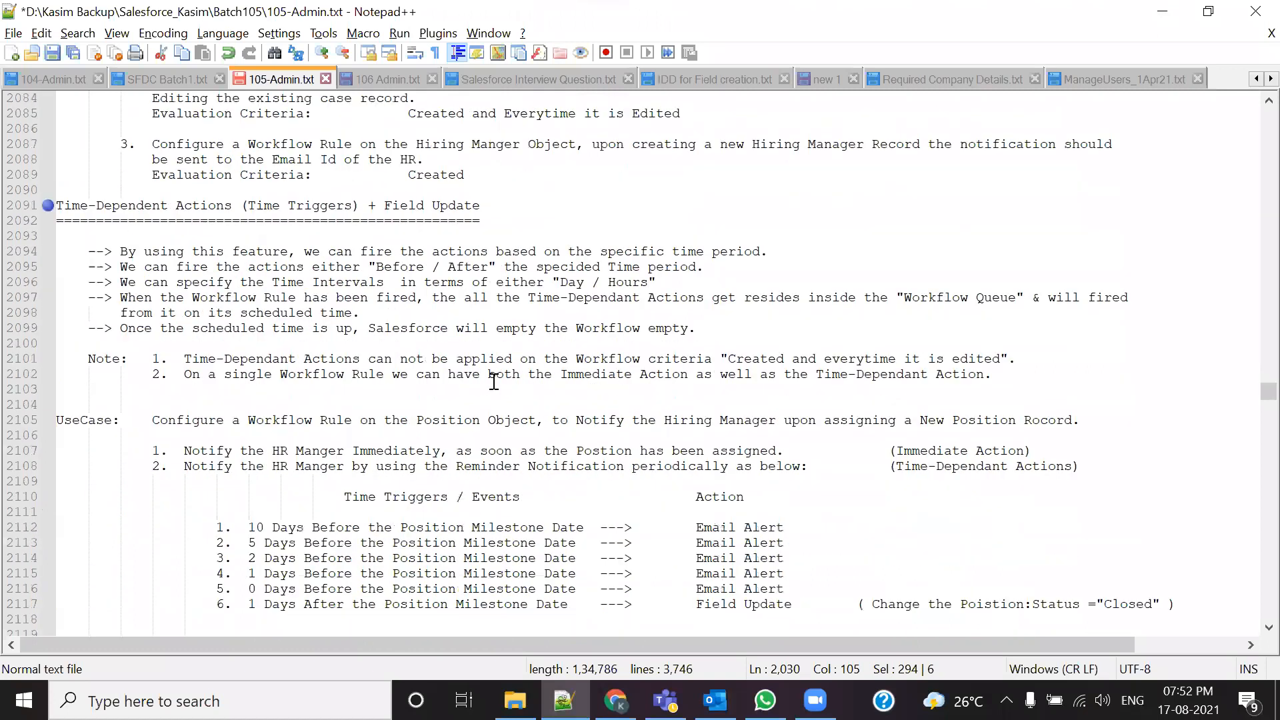
{"action": "scroll", "coordinate": [493, 382], "scroll_direction": "down", "scroll_amount": 2}
{"action": "left_click_drag", "start_coordinate": [120, 374], "coordinate": [947, 584]}
Step: Review the rule's Object Name line and its evaluation criteria value Created
{"action": "key", "text": "shift+Down"}
{"action": "key", "text": "shift+Down"}
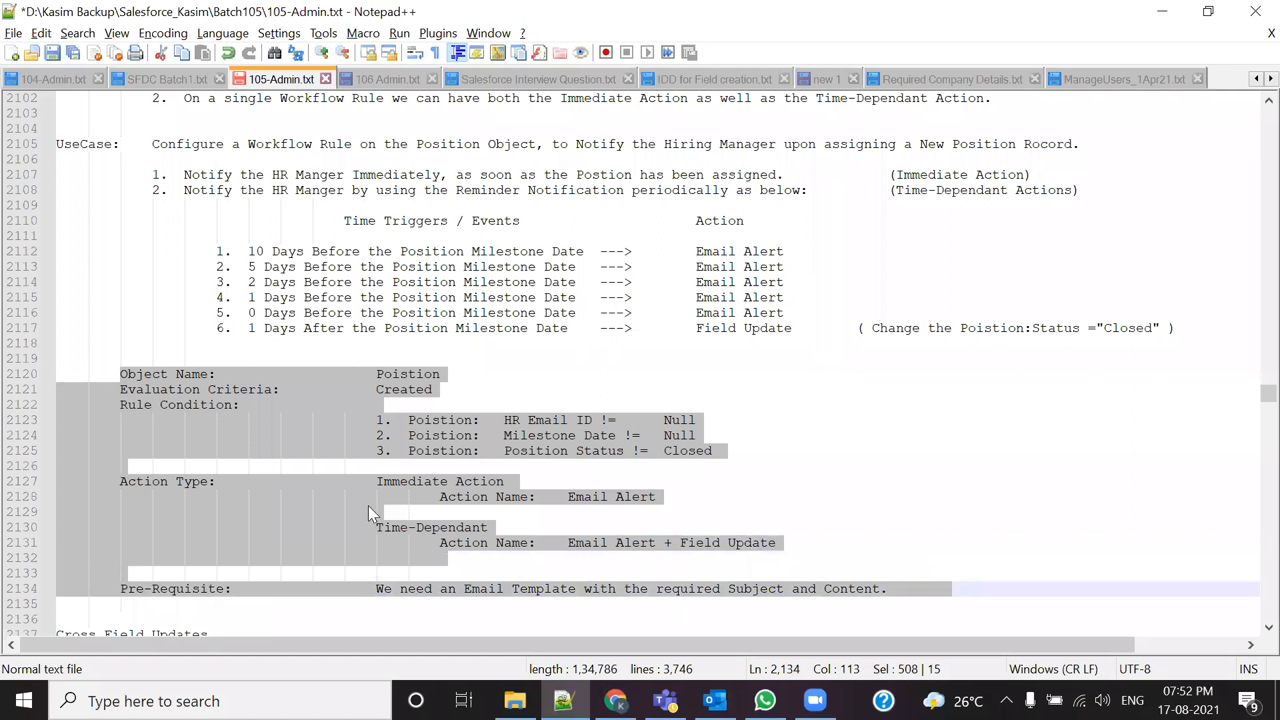
{"action": "left_click", "coordinate": [319, 512]}
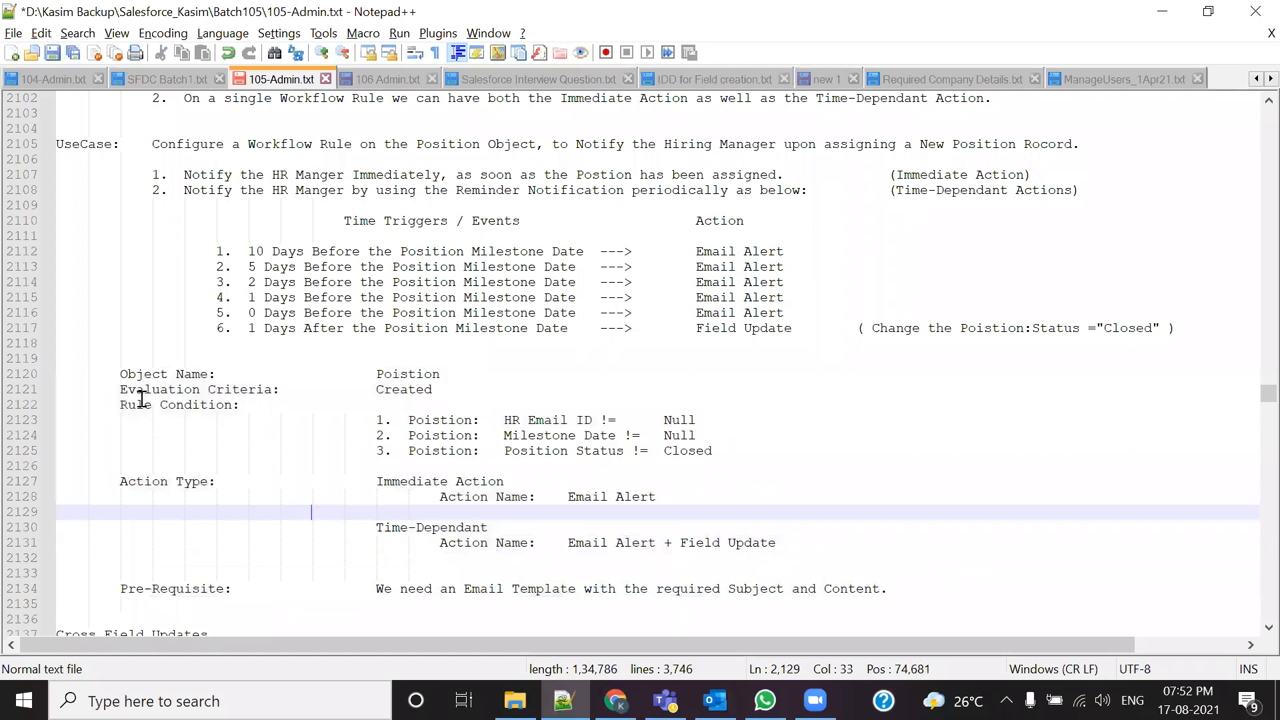
{"action": "scroll", "coordinate": [124, 374], "scroll_direction": "down", "scroll_amount": 3}
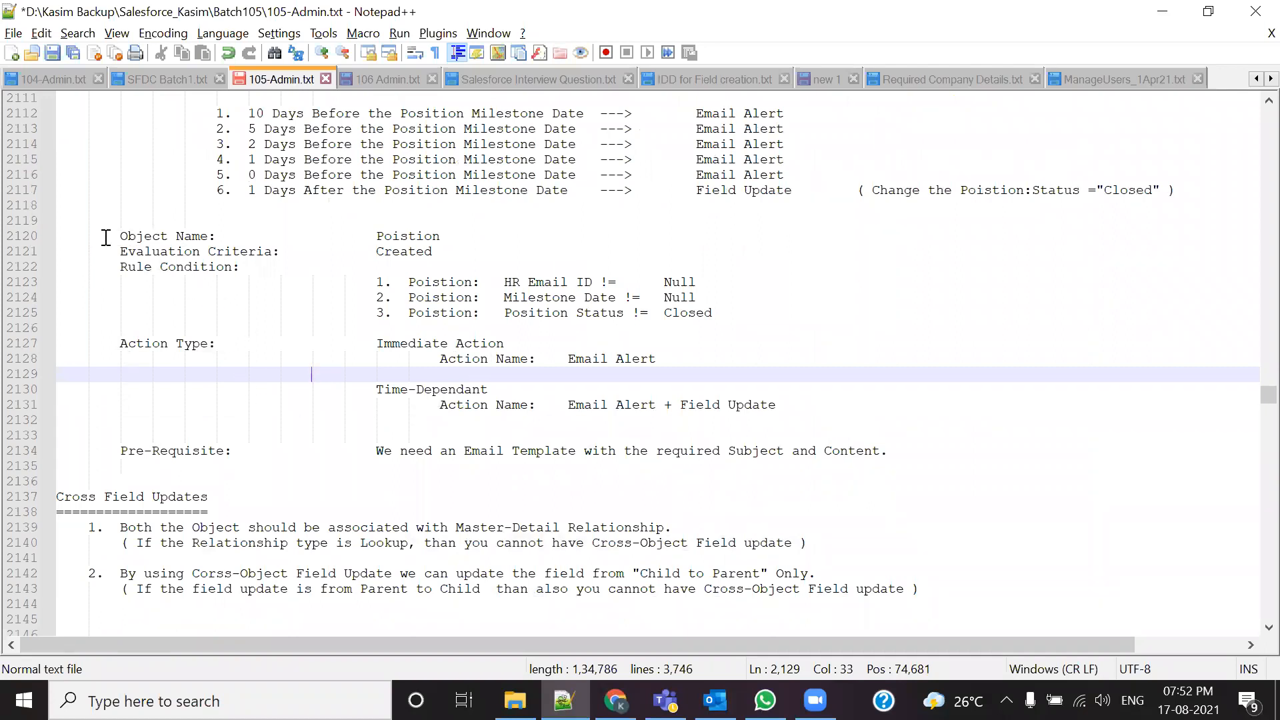
{"action": "left_click_drag", "start_coordinate": [107, 235], "coordinate": [574, 240]}
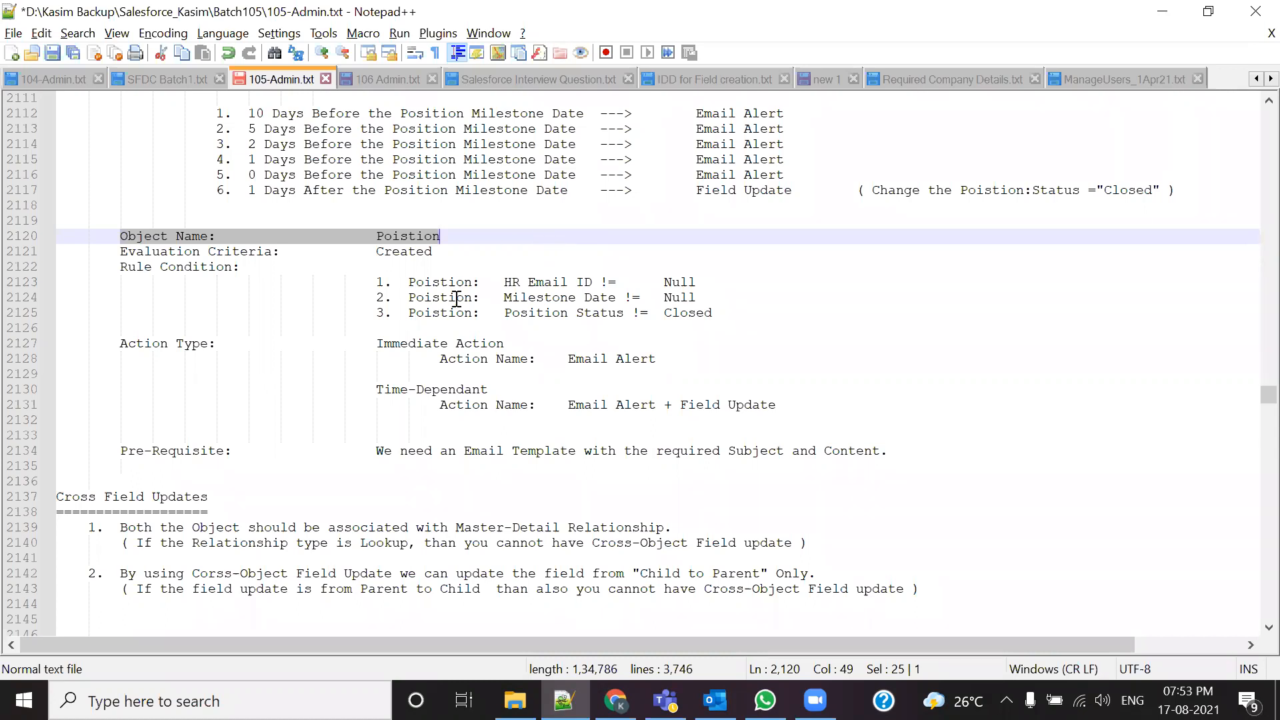
{"action": "left_click_drag", "start_coordinate": [376, 251], "coordinate": [441, 251]}
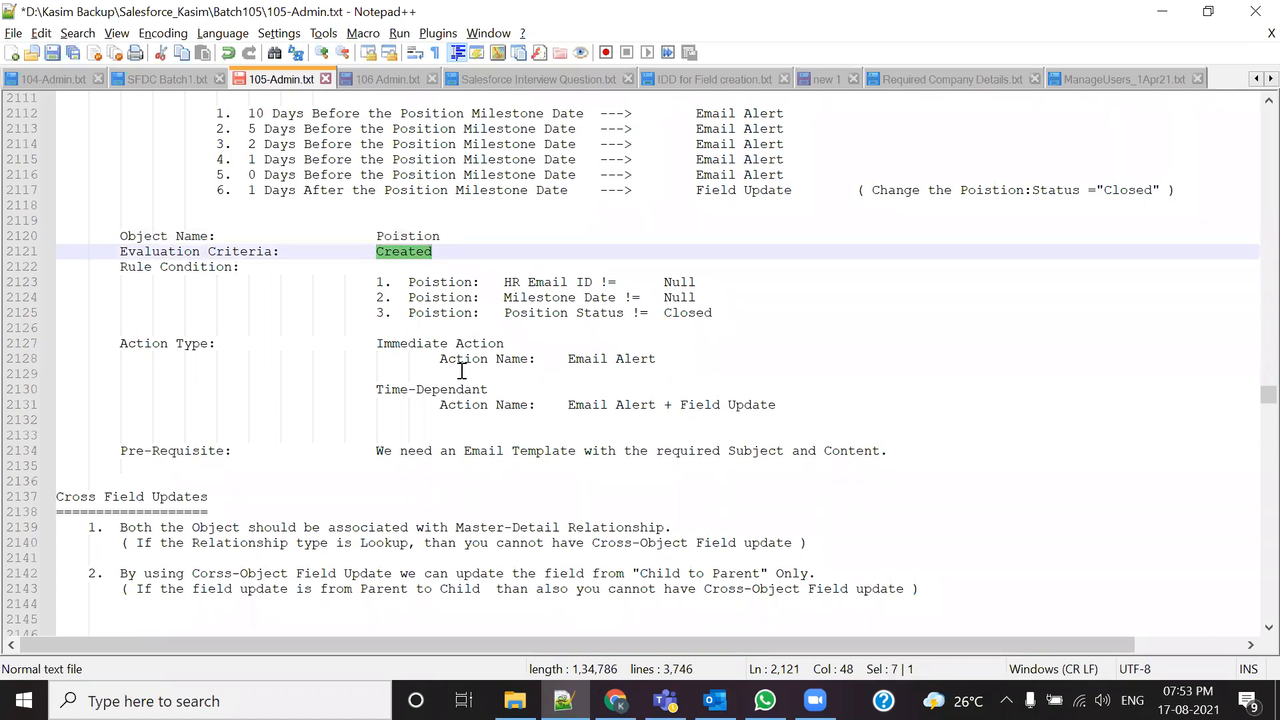
{"action": "scroll", "coordinate": [428, 312], "scroll_direction": "up", "scroll_amount": 4}
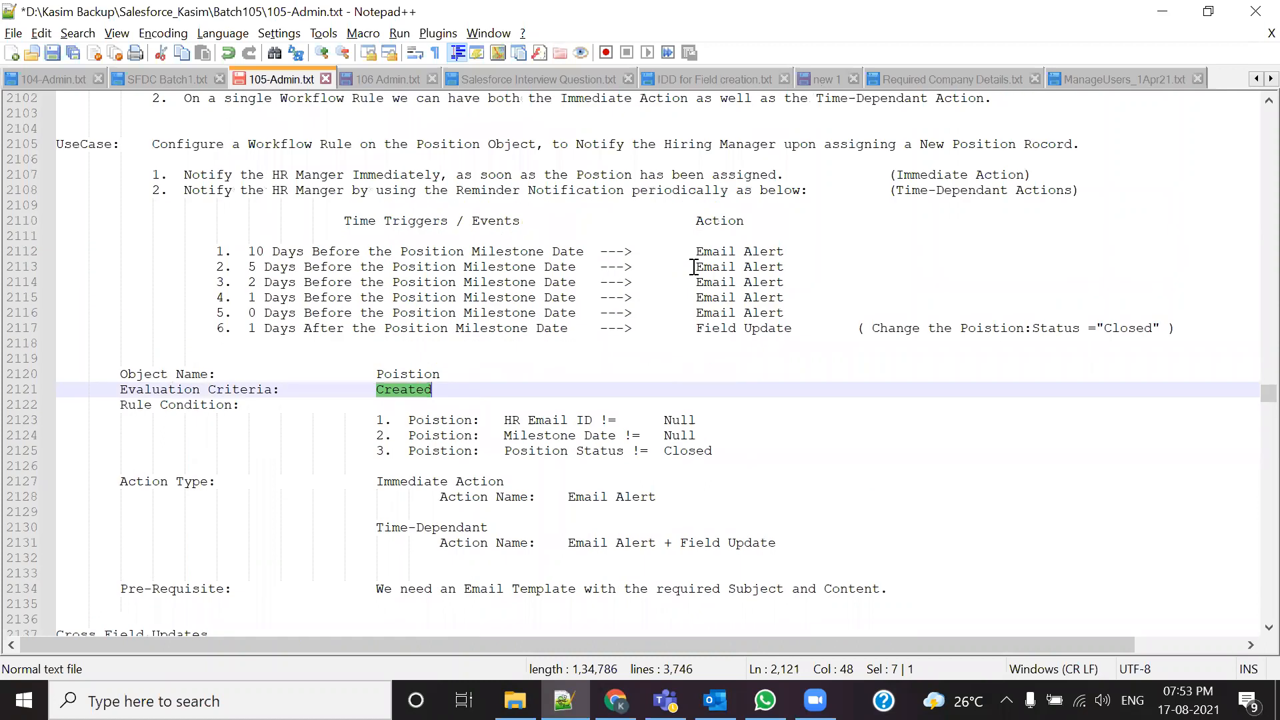
{"action": "scroll", "coordinate": [480, 371], "scroll_direction": "down", "scroll_amount": 2}
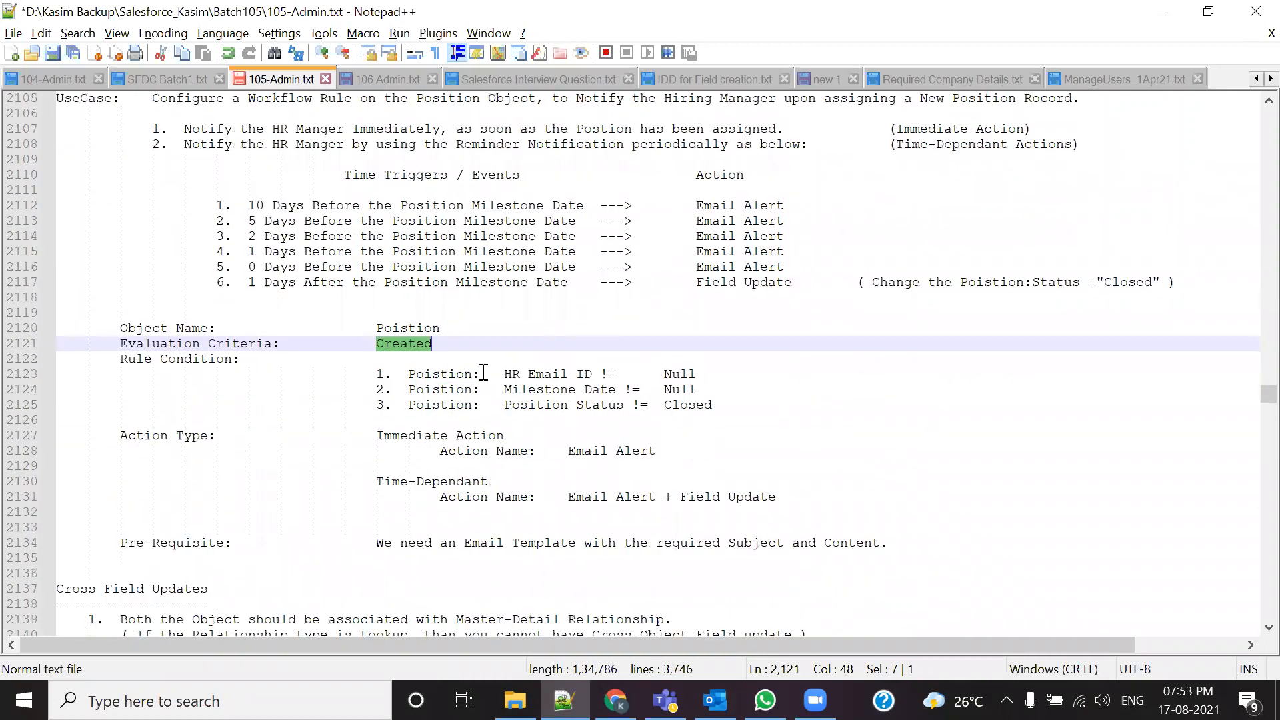
{"action": "left_click", "coordinate": [421, 402]}
{"action": "left_click_drag", "start_coordinate": [377, 343], "coordinate": [441, 344]}
{"action": "scroll", "coordinate": [526, 352], "scroll_direction": "up", "scroll_amount": 1}
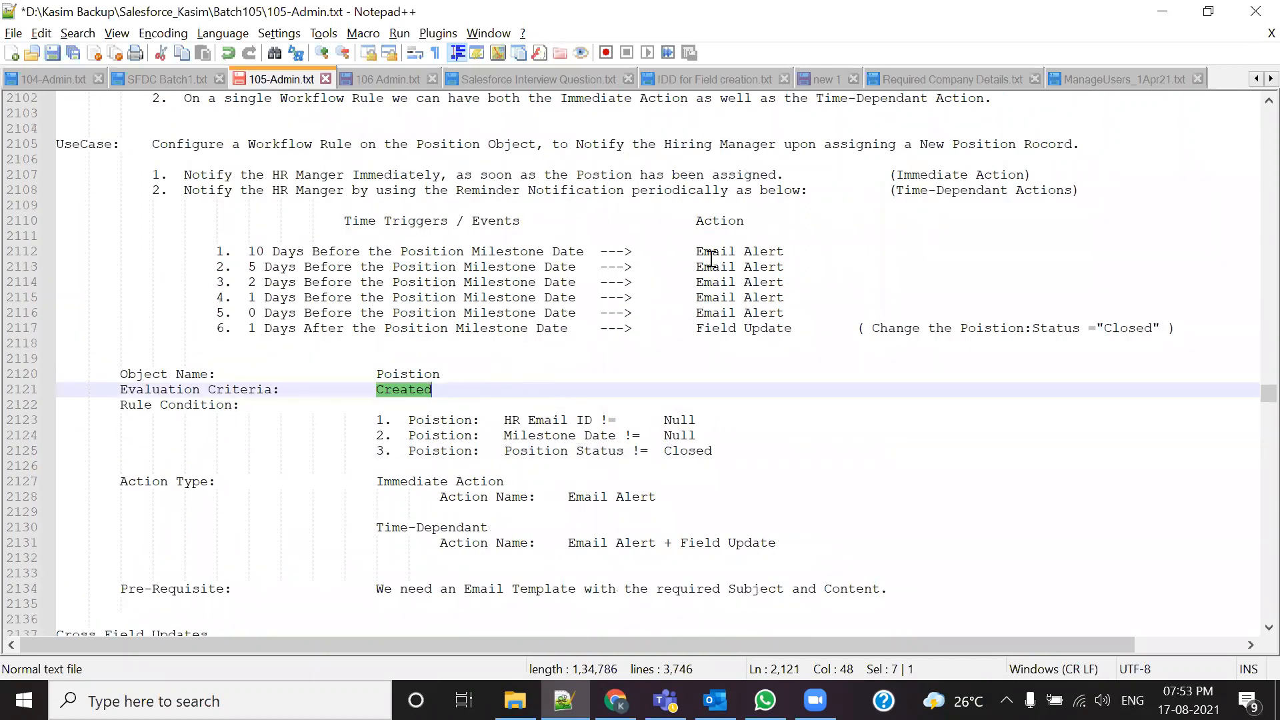
Step: Go over the (Immediate Action) and Time-Dependant labels, Evaluation Criteria, Rule Condition and action types
{"action": "left_click_drag", "start_coordinate": [891, 175], "coordinate": [1031, 175]}
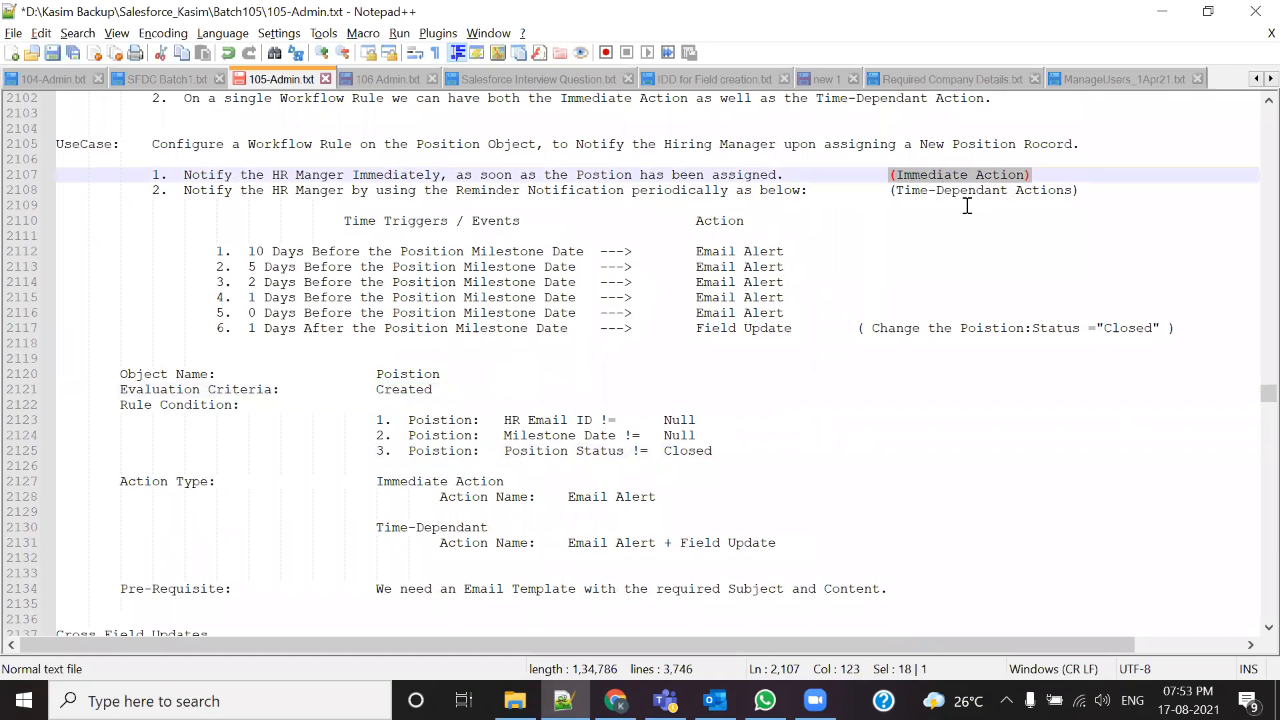
{"action": "scroll", "coordinate": [847, 292], "scroll_direction": "down", "scroll_amount": 1}
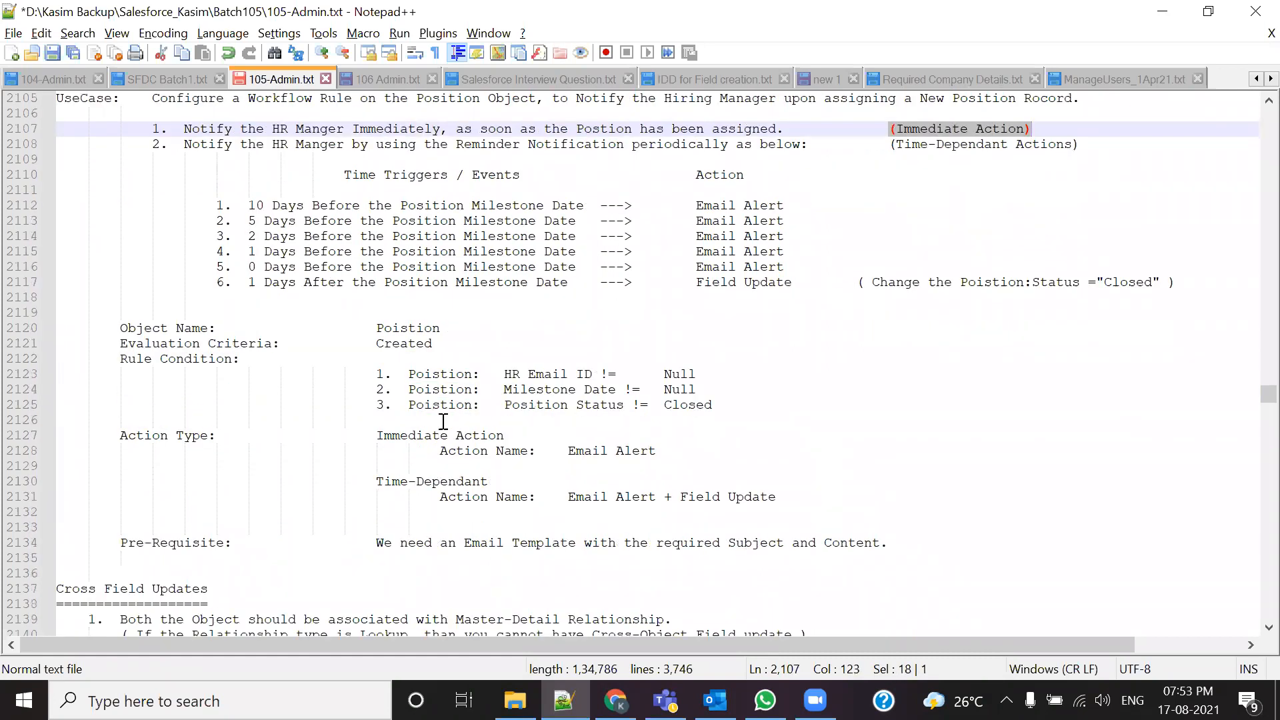
{"action": "double_click", "coordinate": [400, 344]}
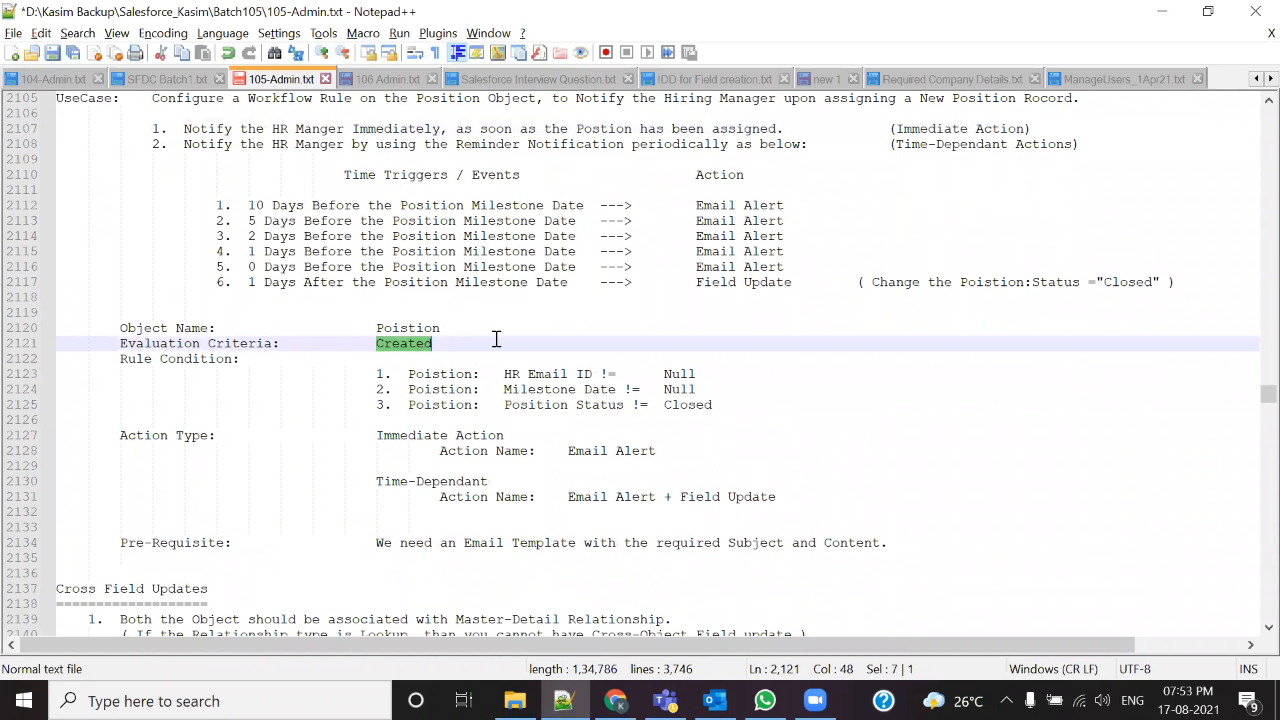
{"action": "left_click_drag", "start_coordinate": [890, 129], "coordinate": [1032, 128]}
{"action": "left_click_drag", "start_coordinate": [895, 144], "coordinate": [1079, 144]}
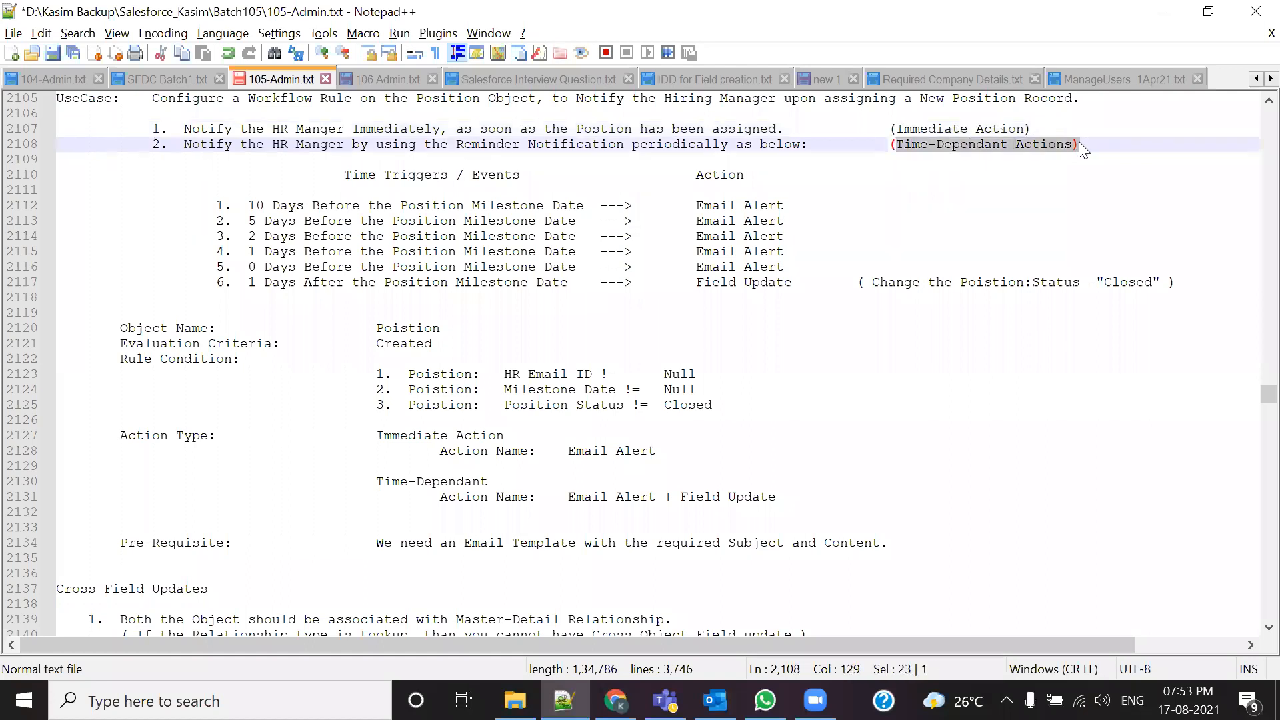
{"action": "left_click_drag", "start_coordinate": [122, 341], "coordinate": [462, 343]}
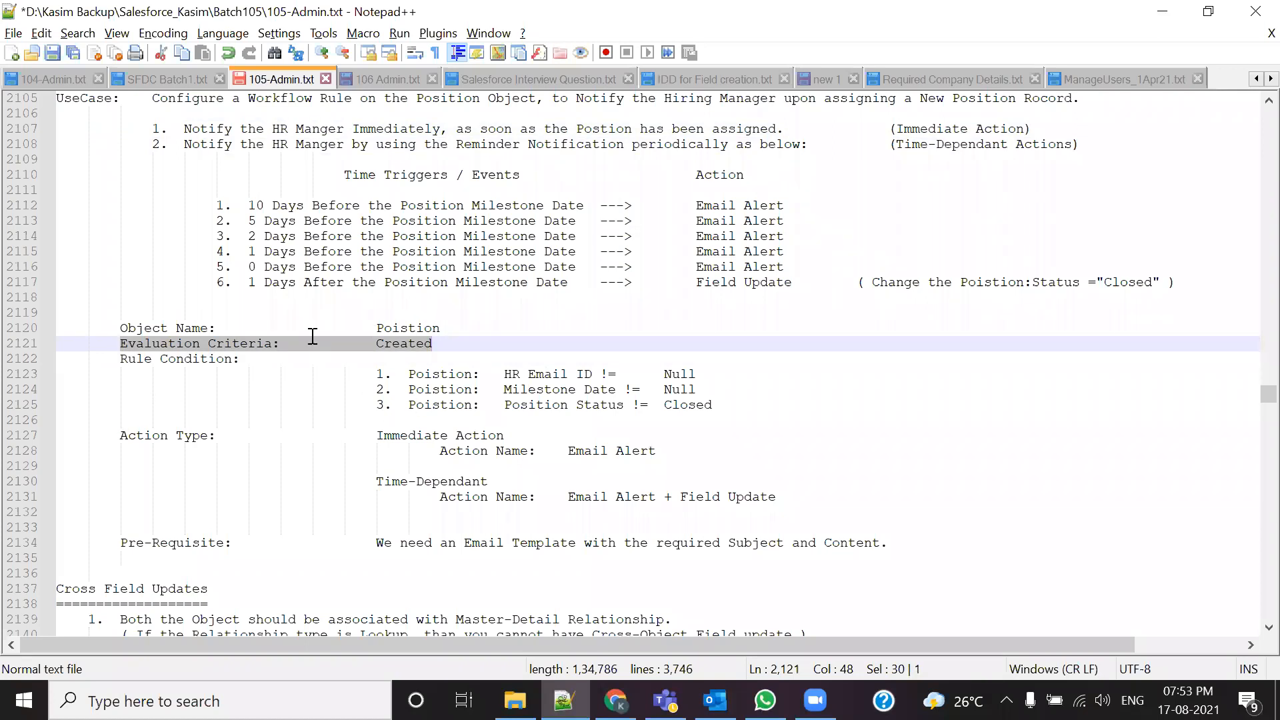
{"action": "left_click_drag", "start_coordinate": [248, 360], "coordinate": [83, 364]}
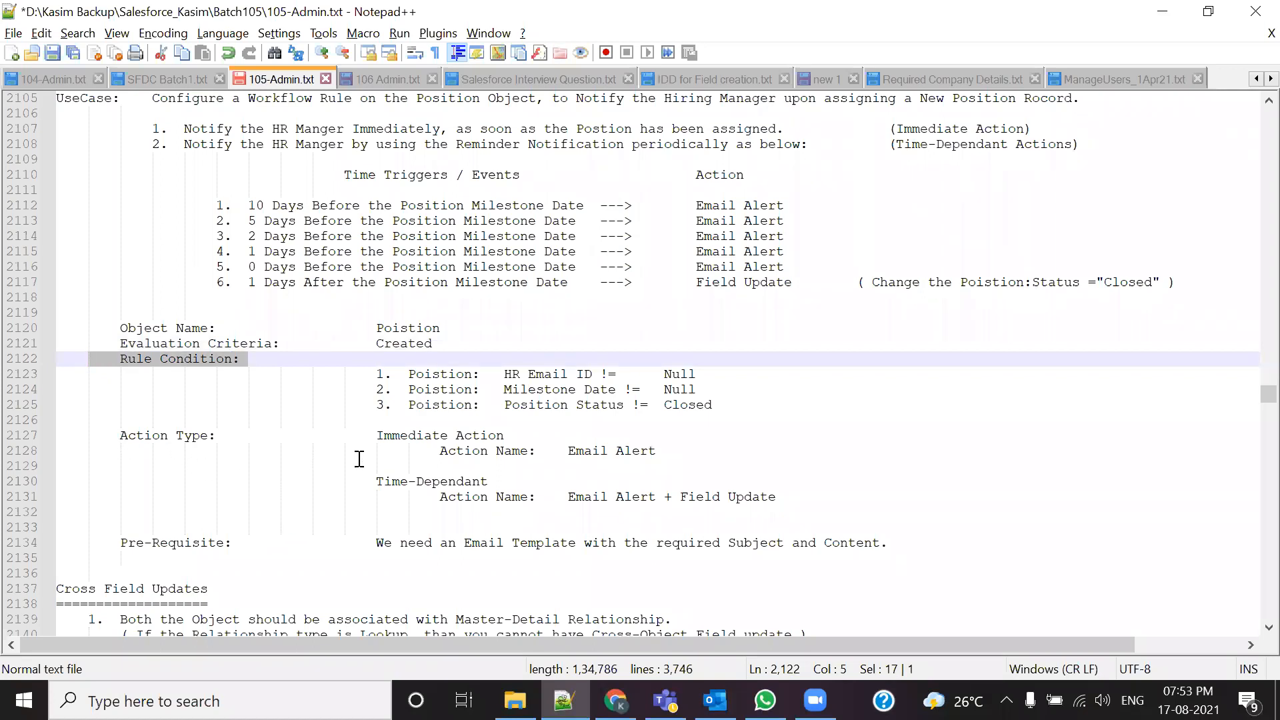
{"action": "left_click_drag", "start_coordinate": [370, 443], "coordinate": [517, 442]}
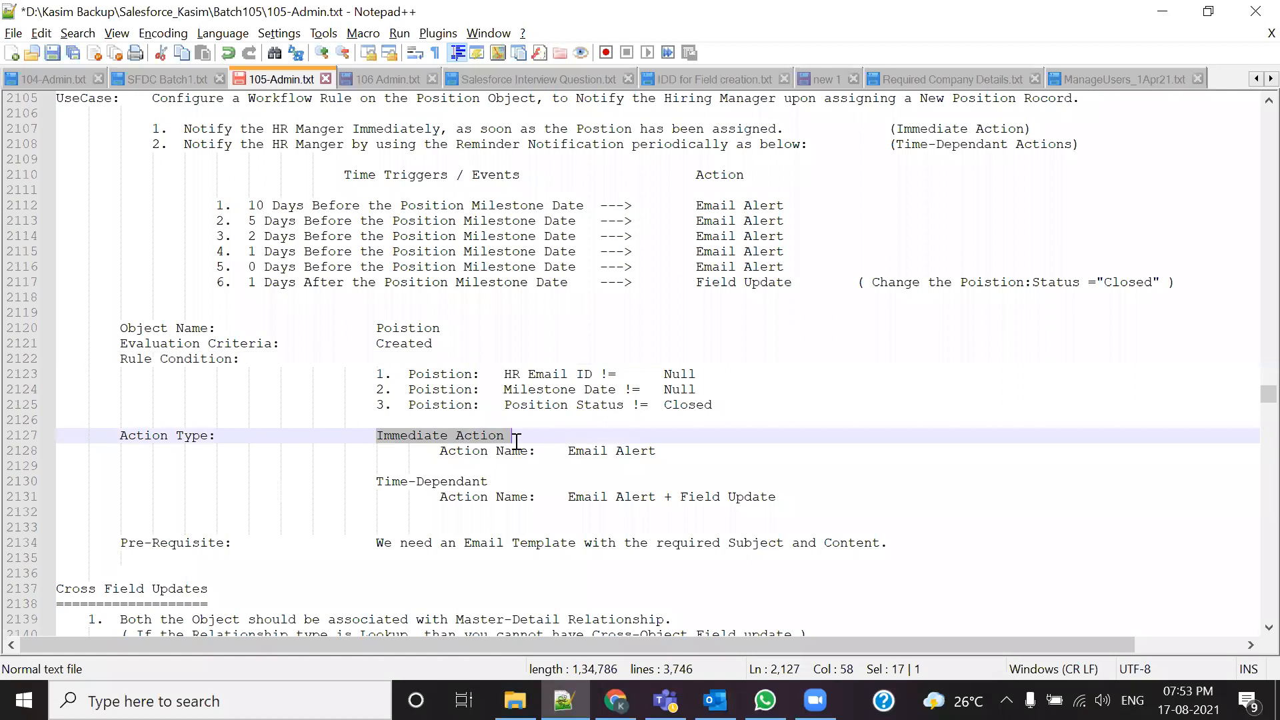
{"action": "left_click_drag", "start_coordinate": [377, 481], "coordinate": [489, 482]}
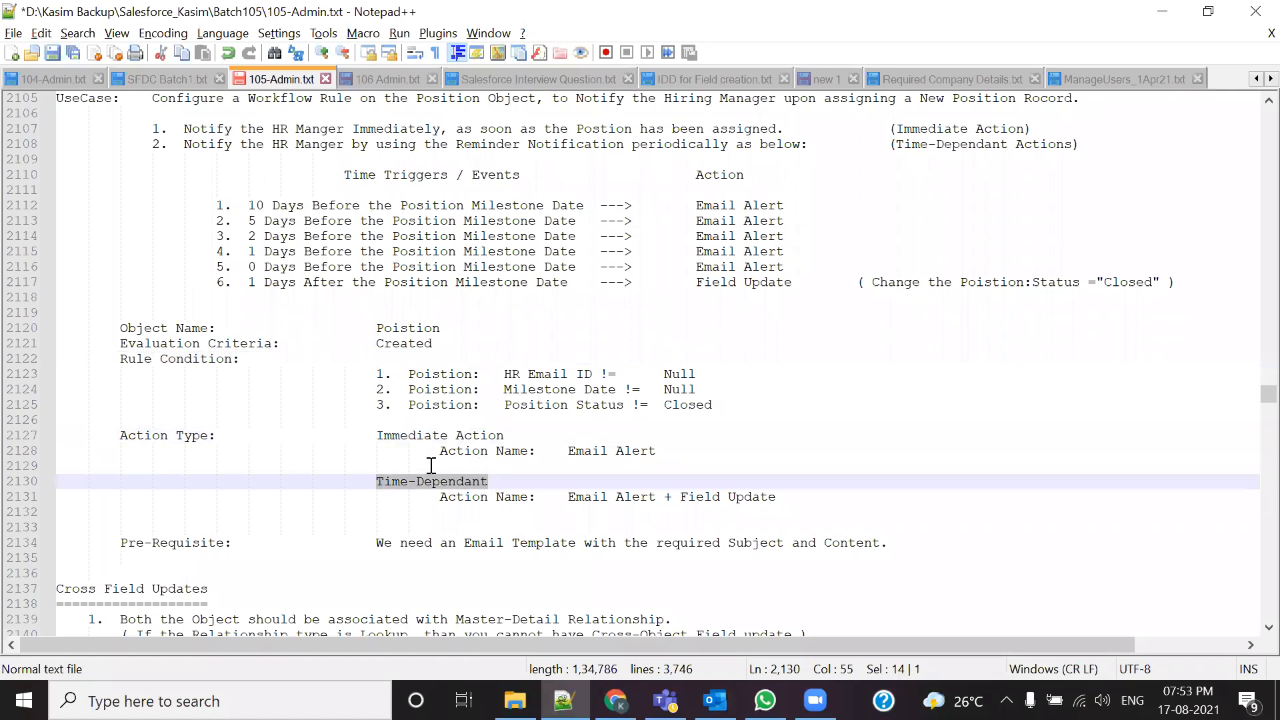
{"action": "left_click_drag", "start_coordinate": [424, 452], "coordinate": [651, 456]}
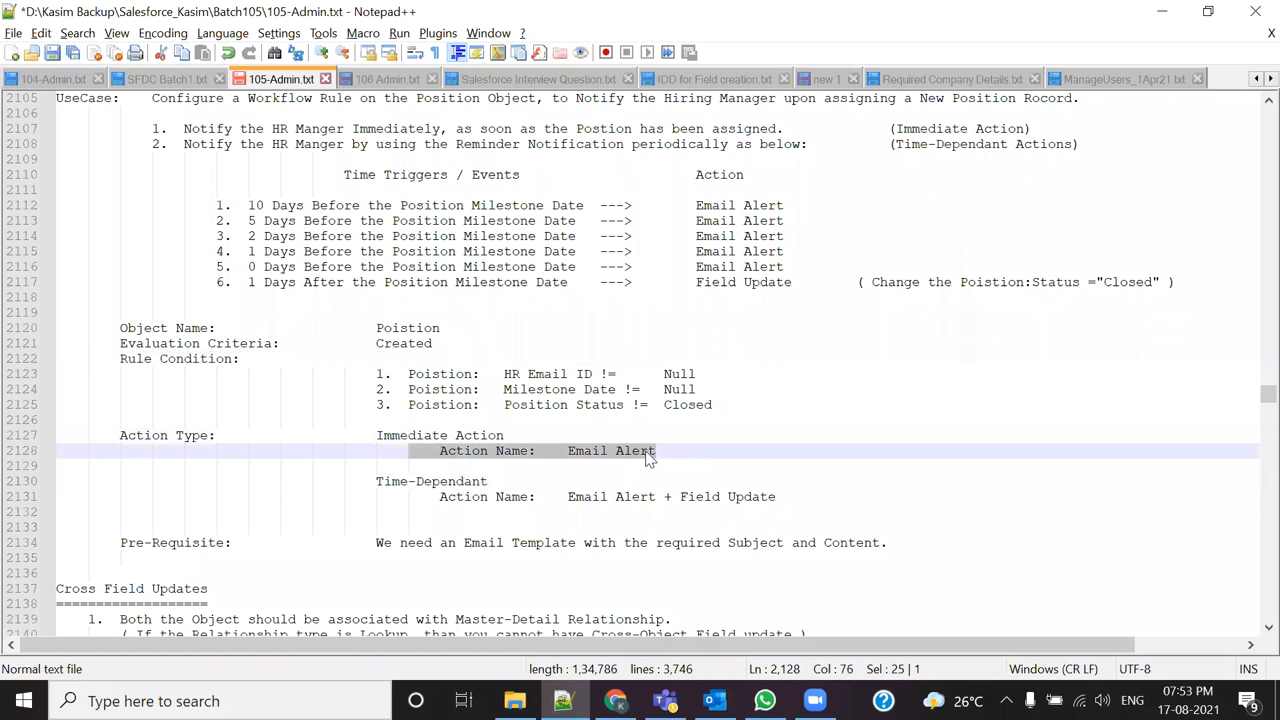
{"action": "scroll", "coordinate": [394, 384], "scroll_direction": "up", "scroll_amount": 2}
Step: Review the immediate HR Email Alert, five Email Alert triggers, and the Email Alert + Field Update on line 2131
{"action": "left_click_drag", "start_coordinate": [185, 221], "coordinate": [1049, 236]}
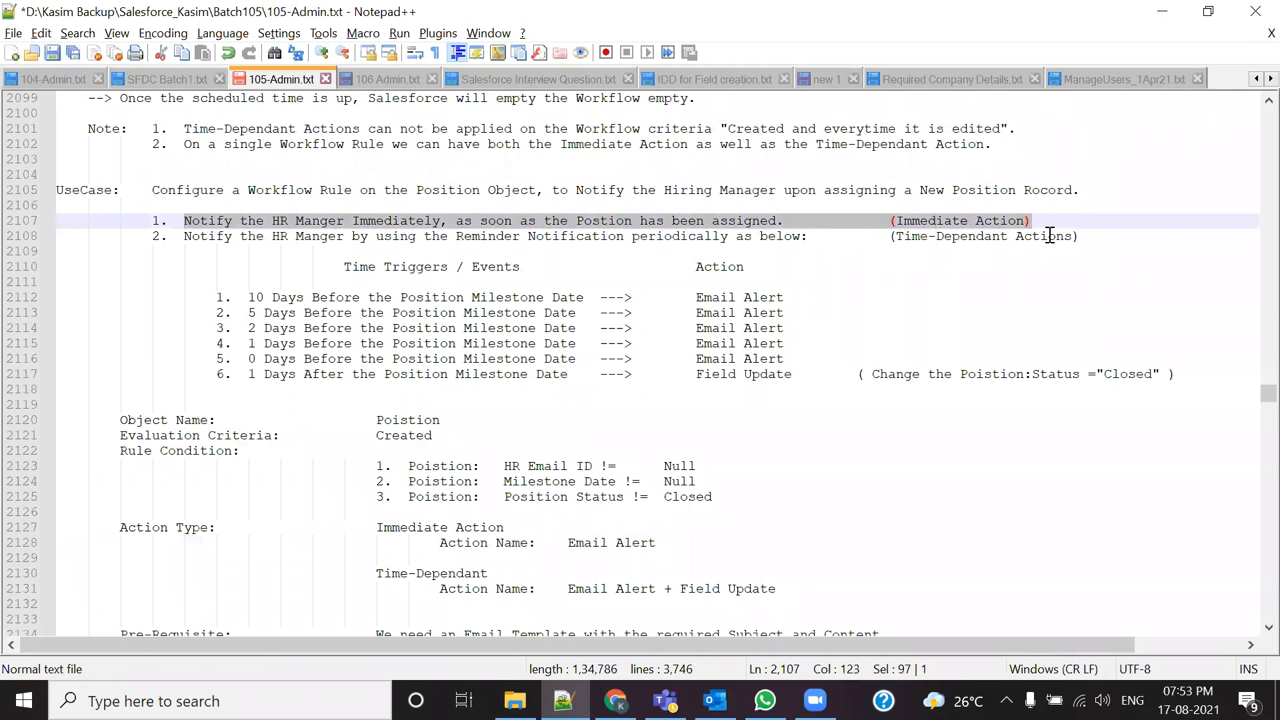
{"action": "scroll", "coordinate": [967, 321], "scroll_direction": "down", "scroll_amount": 6}
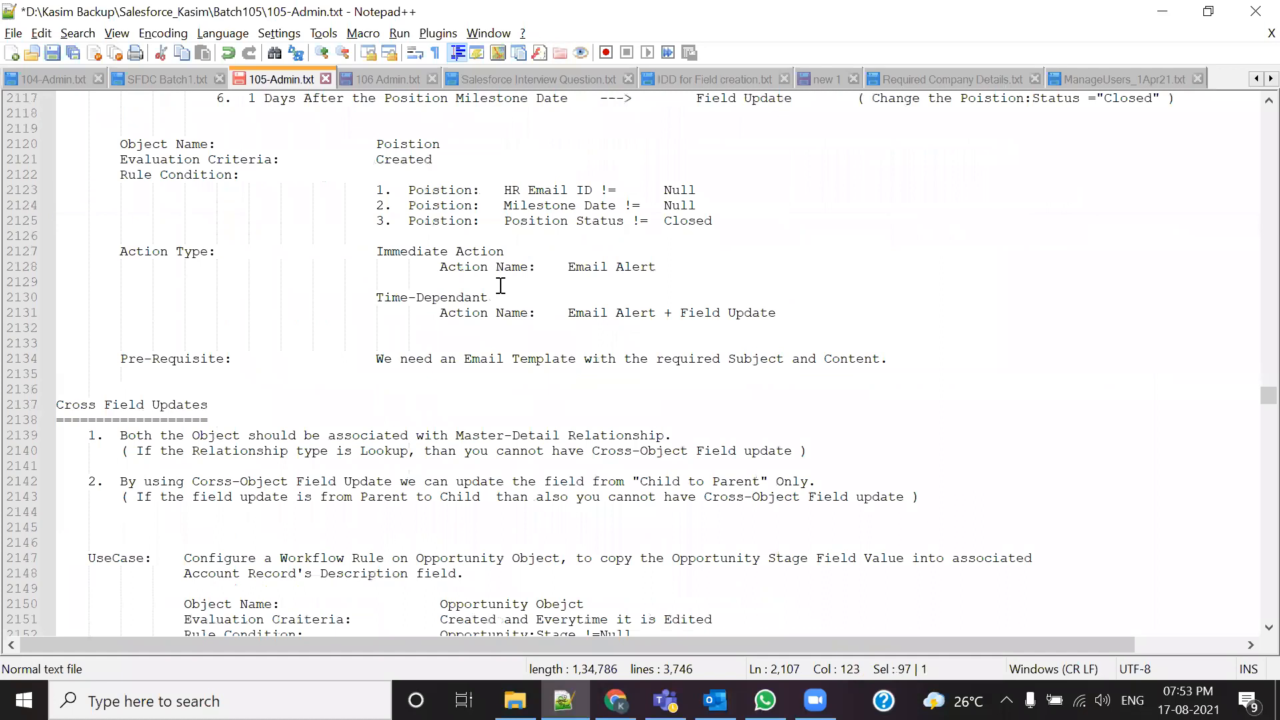
{"action": "left_click_drag", "start_coordinate": [567, 270], "coordinate": [684, 268]}
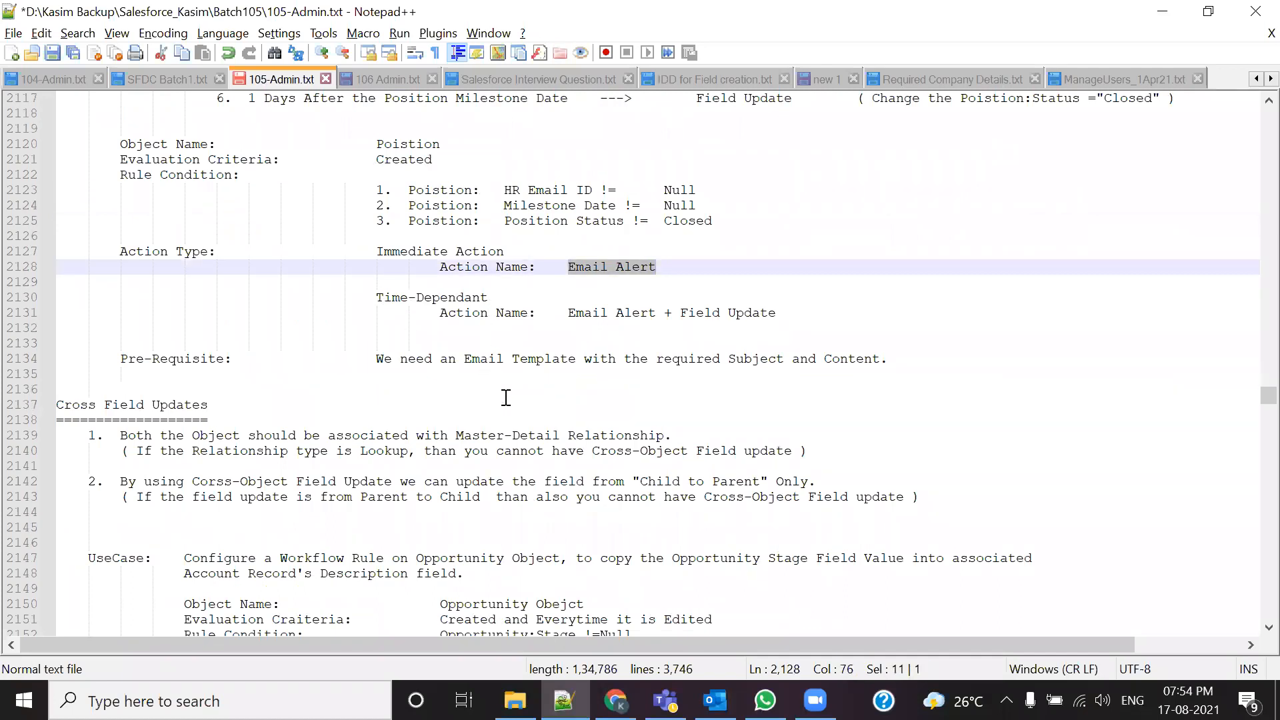
{"action": "scroll", "coordinate": [511, 384], "scroll_direction": "up", "scroll_amount": 4}
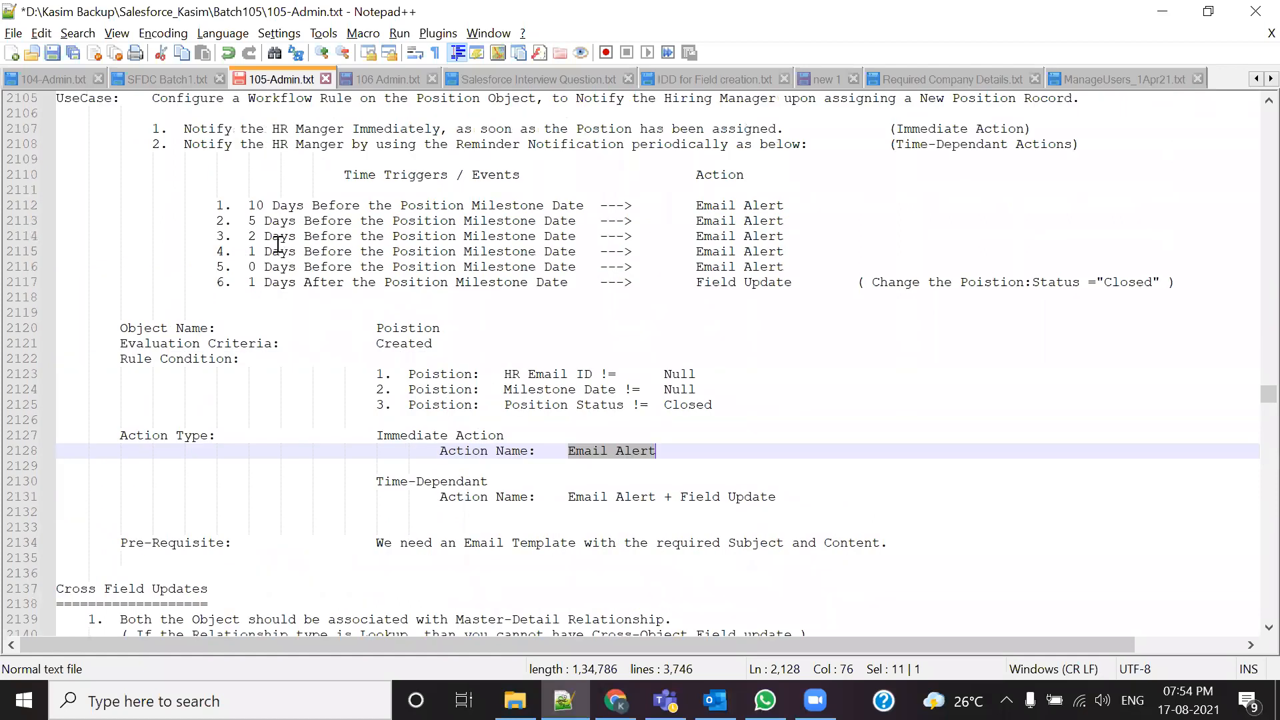
{"action": "left_click_drag", "start_coordinate": [247, 207], "coordinate": [806, 262]}
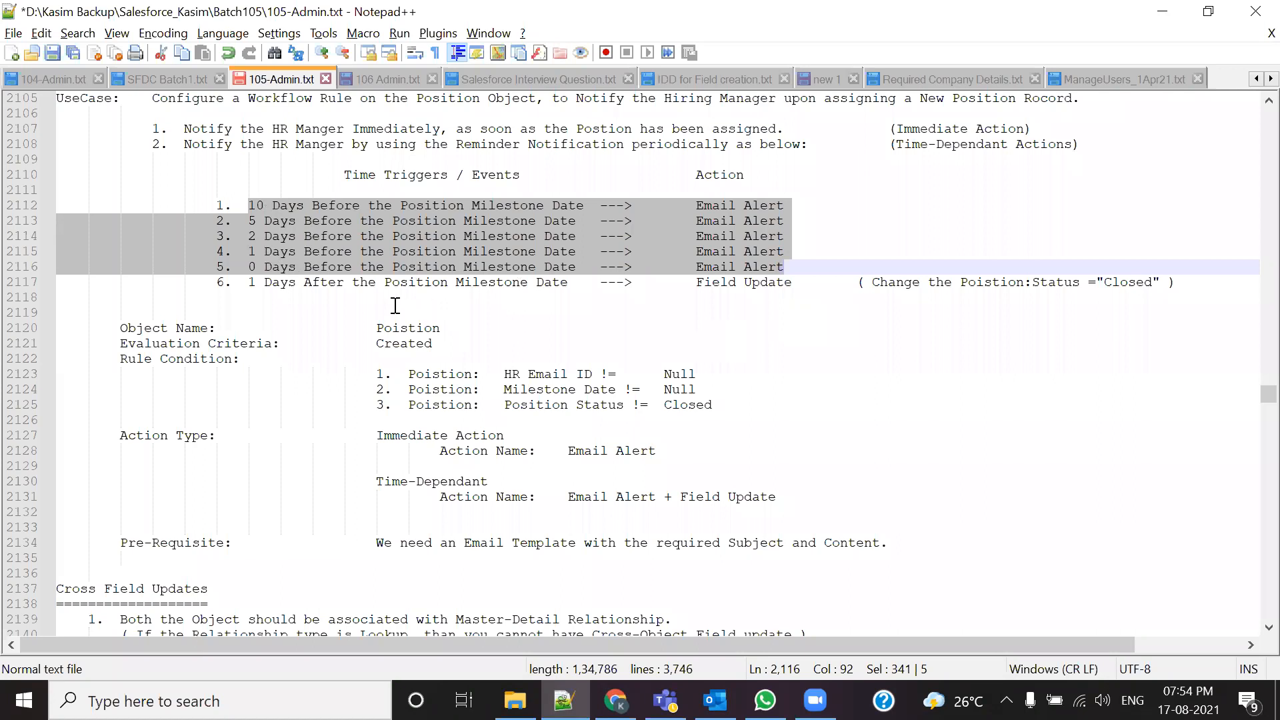
{"action": "left_click_drag", "start_coordinate": [257, 282], "coordinate": [775, 283]}
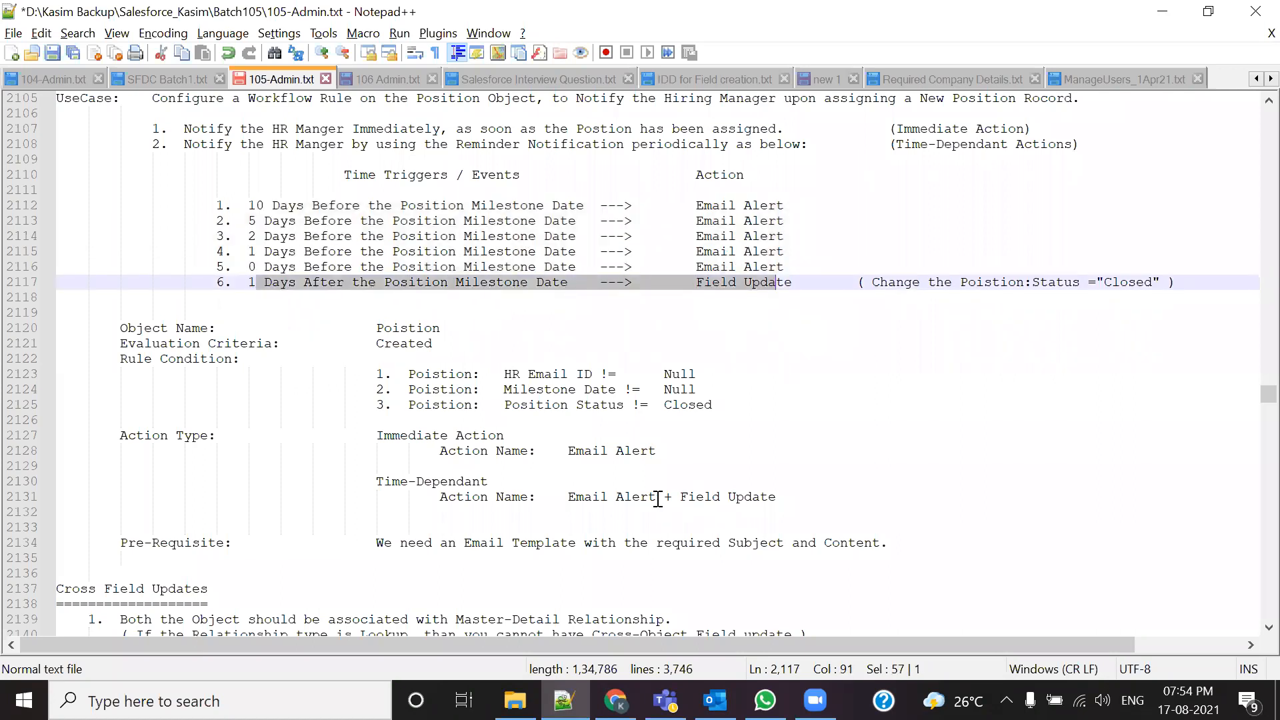
{"action": "scroll", "coordinate": [665, 452], "scroll_direction": "down", "scroll_amount": 1}
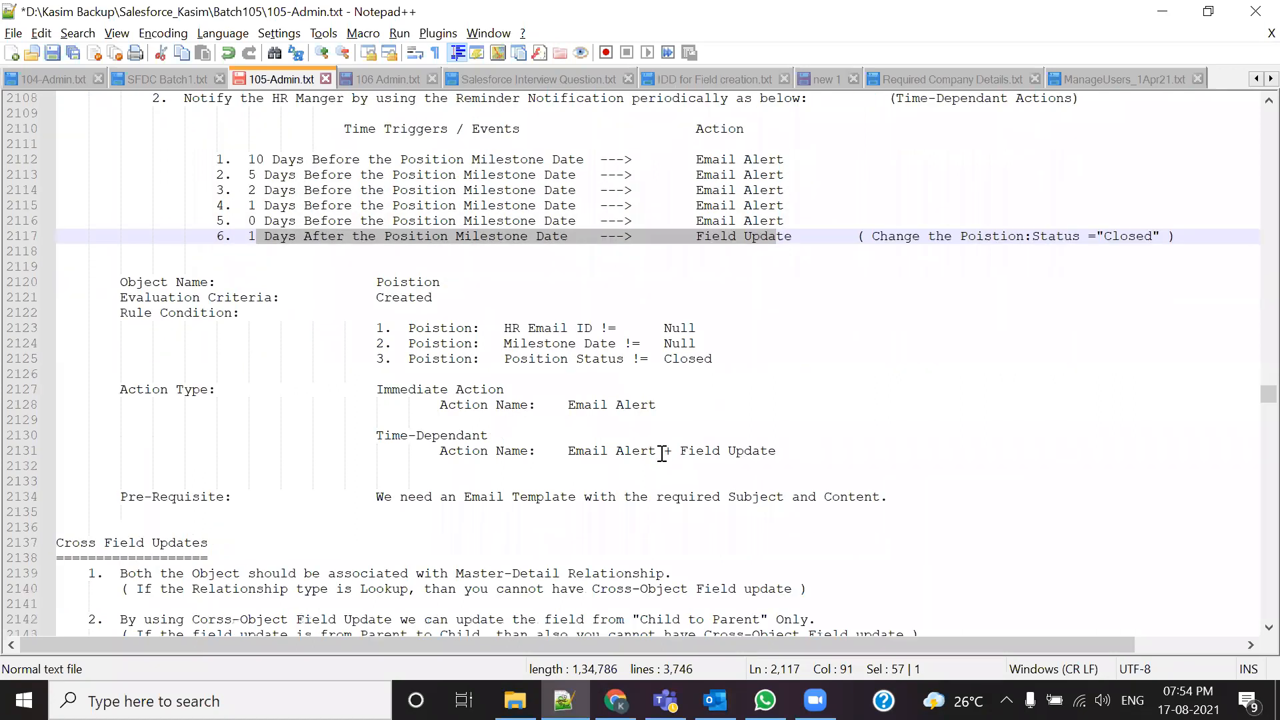
{"action": "left_click", "coordinate": [695, 447]}
{"action": "triple_click", "coordinate": [695, 446]}
{"action": "left_click", "coordinate": [644, 461]}
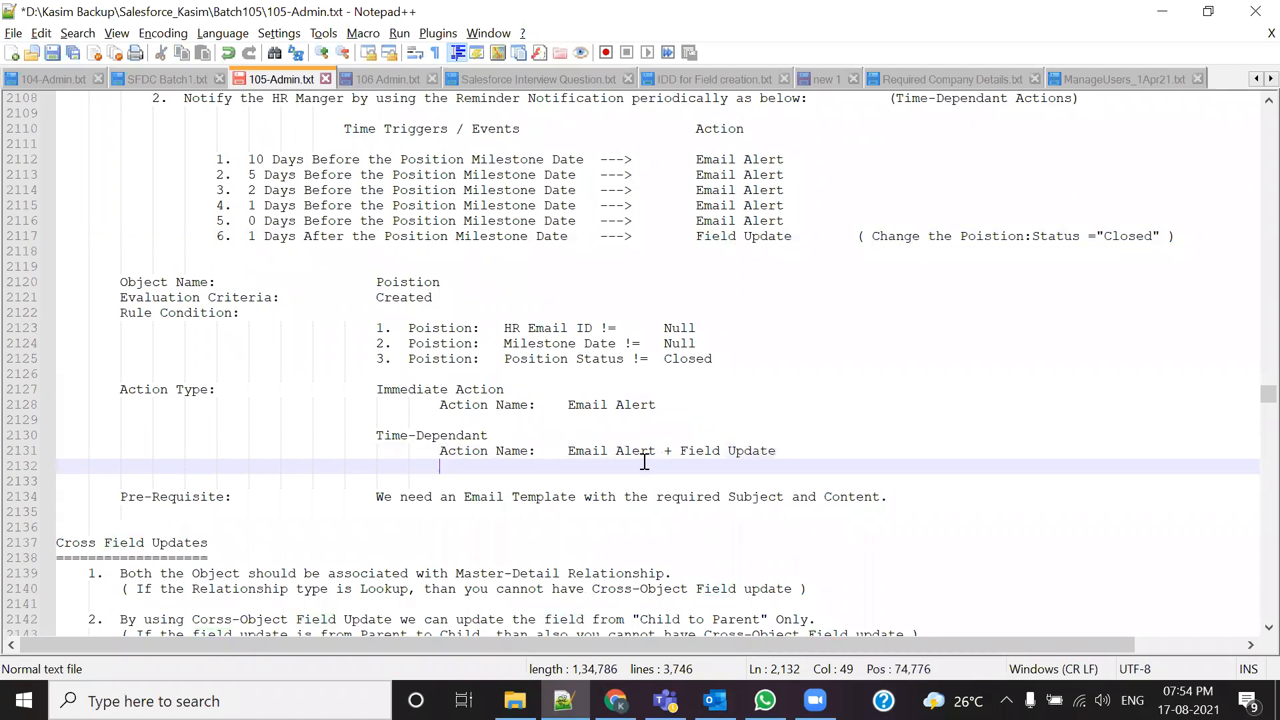
{"action": "left_click_drag", "start_coordinate": [383, 440], "coordinate": [777, 451]}
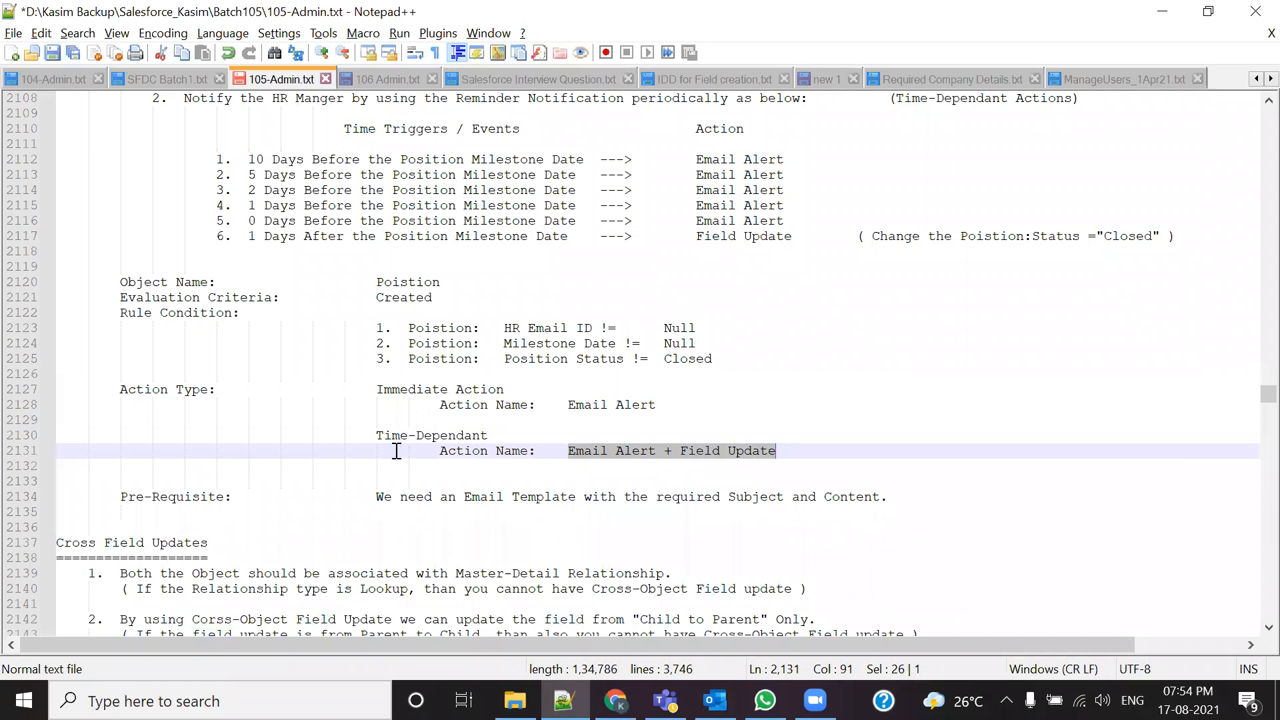
{"action": "left_click_drag", "start_coordinate": [786, 190], "coordinate": [720, 190]}
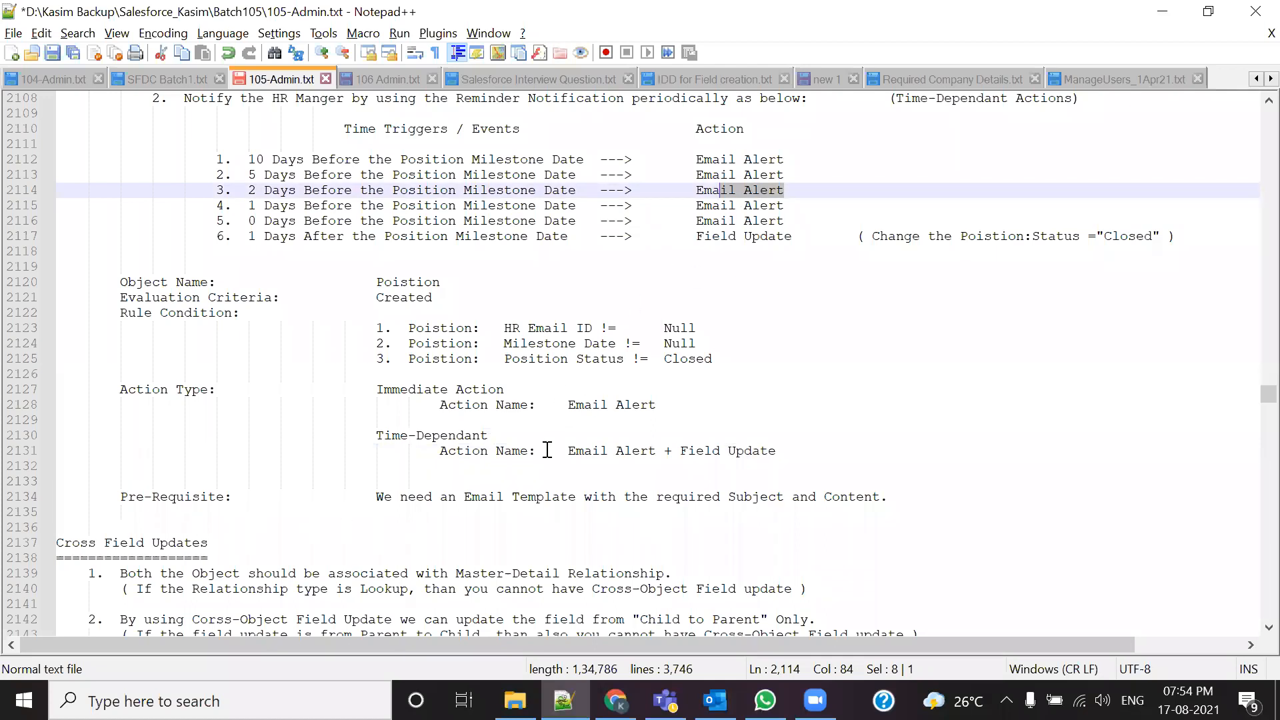
Step: From the position record, go to Setup and open Communication Templates > Classic Email Templates
{"action": "left_click", "coordinate": [615, 700]}
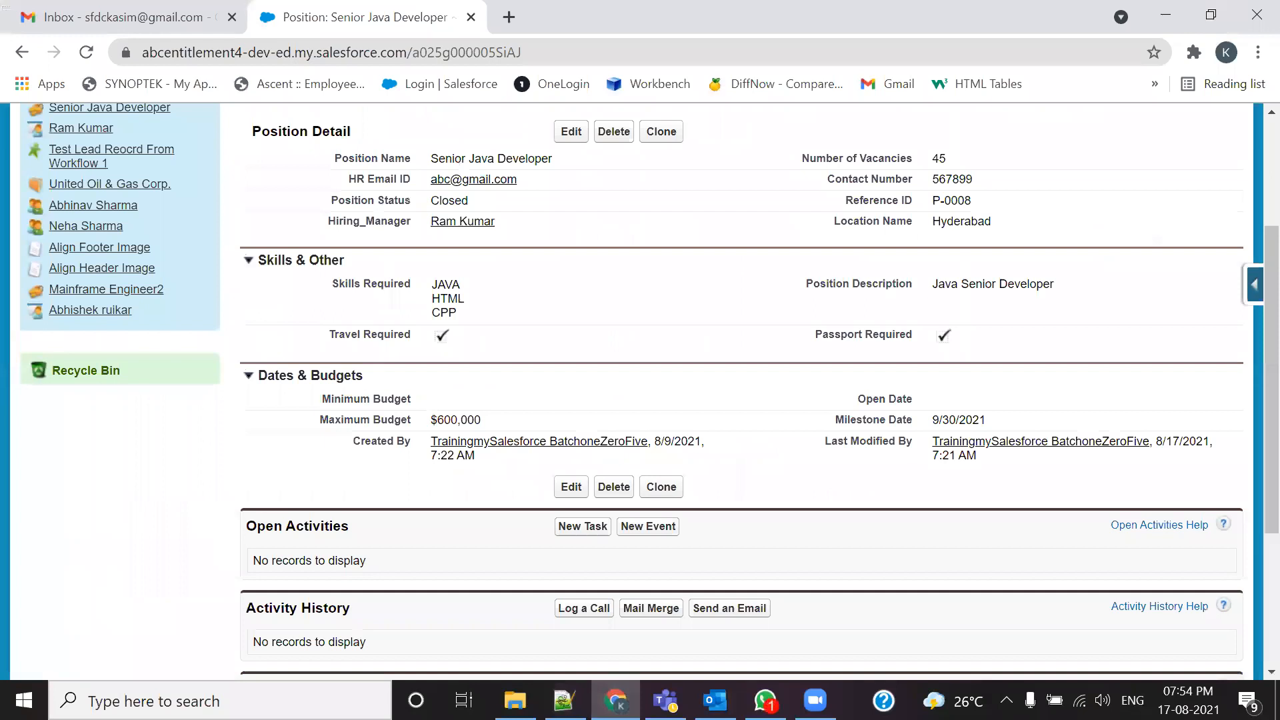
{"action": "scroll", "coordinate": [406, 400], "scroll_direction": "up", "scroll_amount": 3}
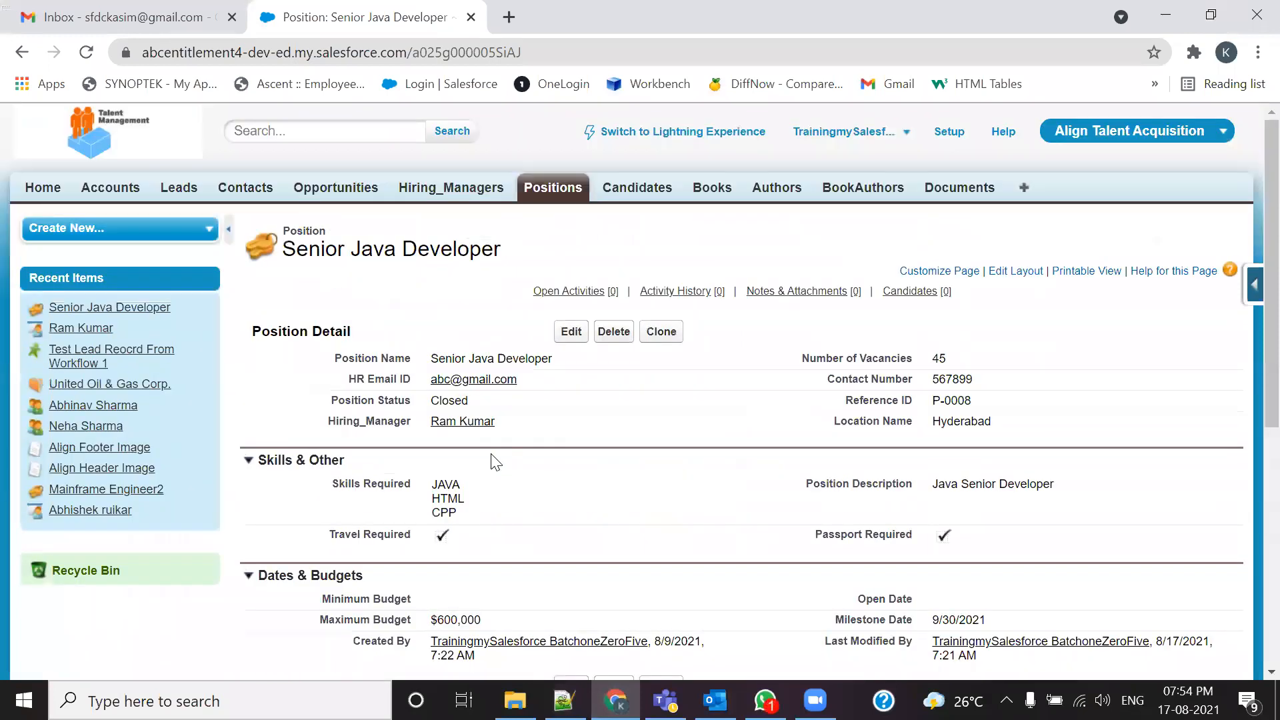
{"action": "left_click", "coordinate": [845, 133]}
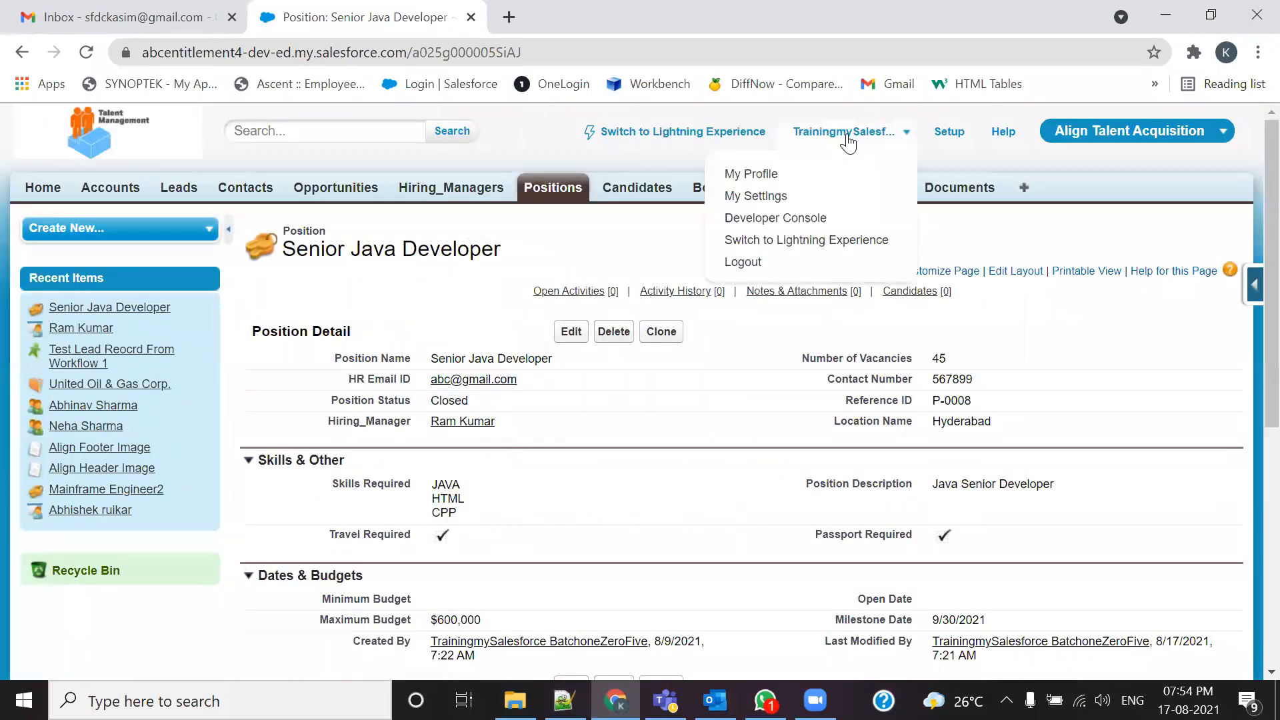
{"action": "left_click", "coordinate": [947, 135]}
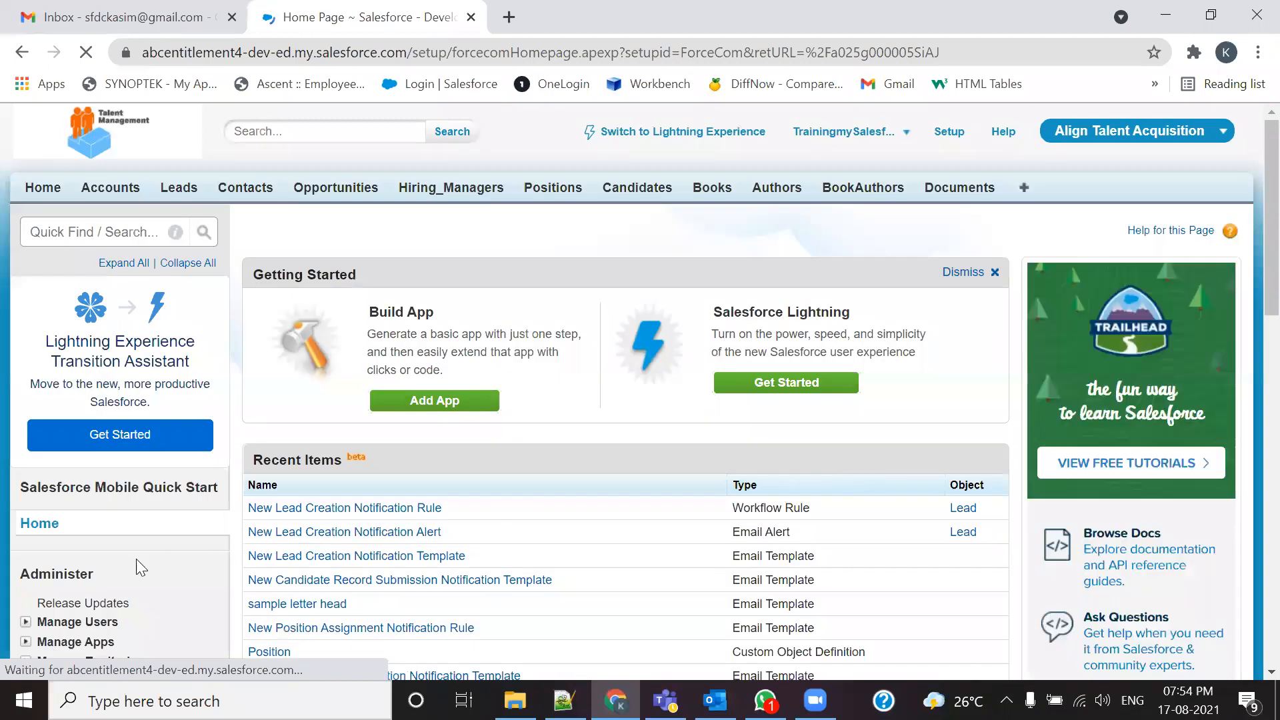
{"action": "scroll", "coordinate": [838, 466], "scroll_direction": "down", "scroll_amount": 6}
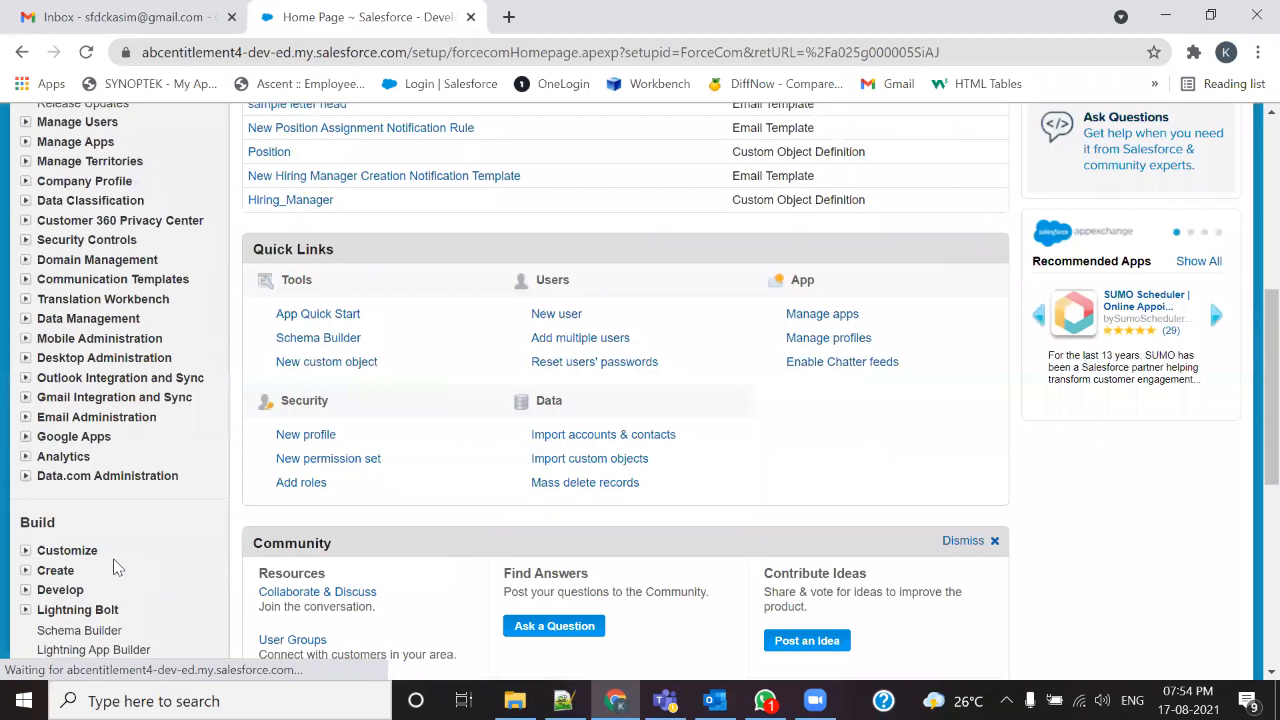
{"action": "left_click", "coordinate": [25, 278]}
{"action": "left_click", "coordinate": [74, 319]}
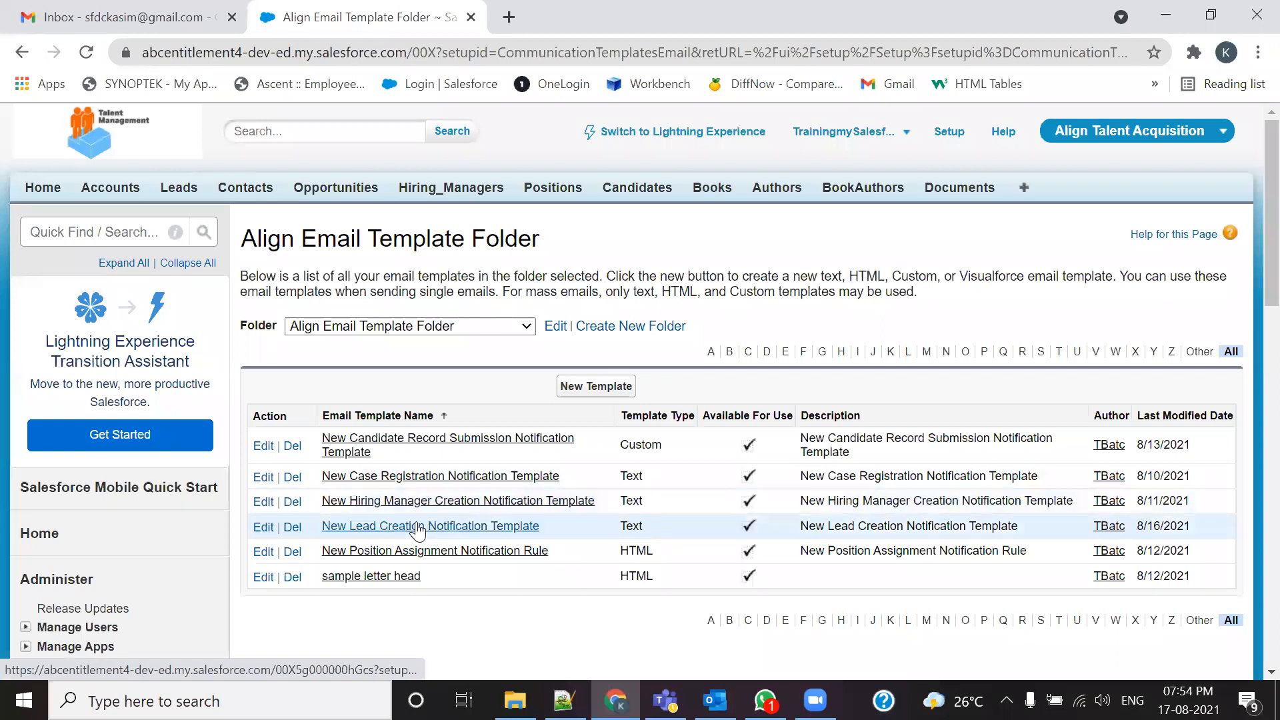
Step: Open the New Position Assignment Notification Rule template and scroll through its Align LetterHead preview and merge fields
{"action": "left_click", "coordinate": [450, 555]}
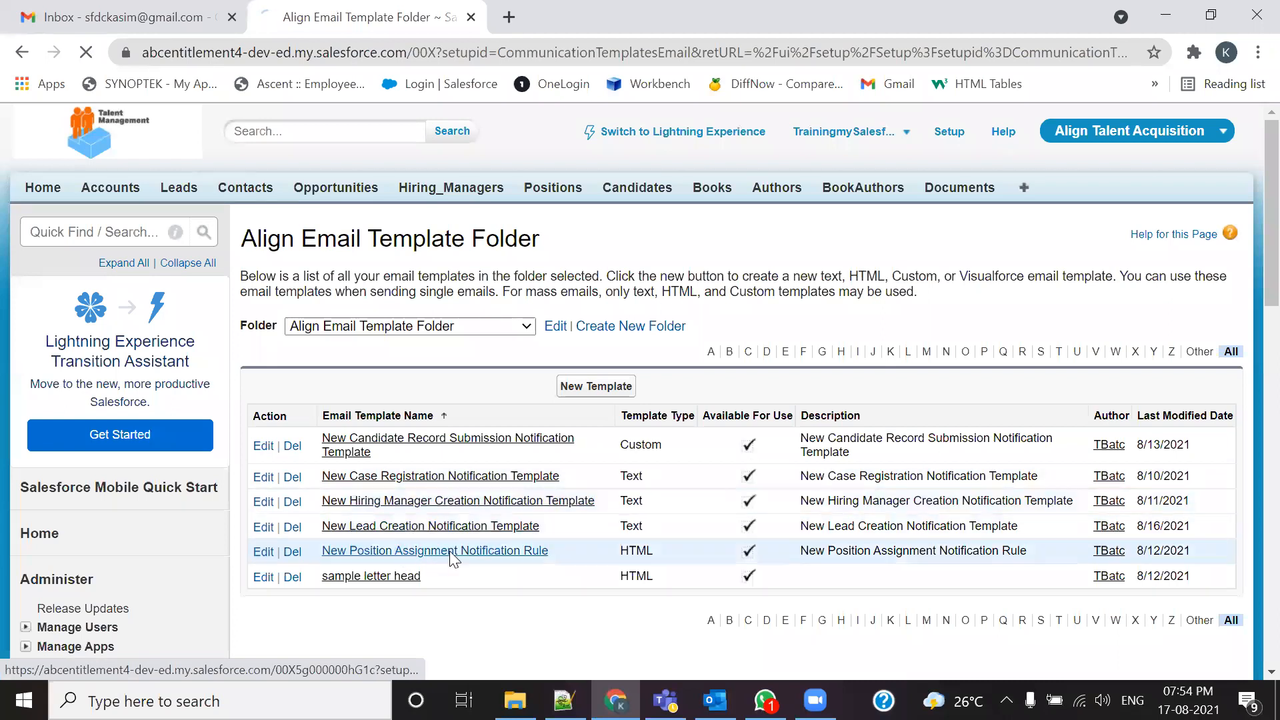
{"action": "scroll", "coordinate": [487, 547], "scroll_direction": "down", "scroll_amount": 3}
{"action": "scroll", "coordinate": [487, 547], "scroll_direction": "down", "scroll_amount": 5}
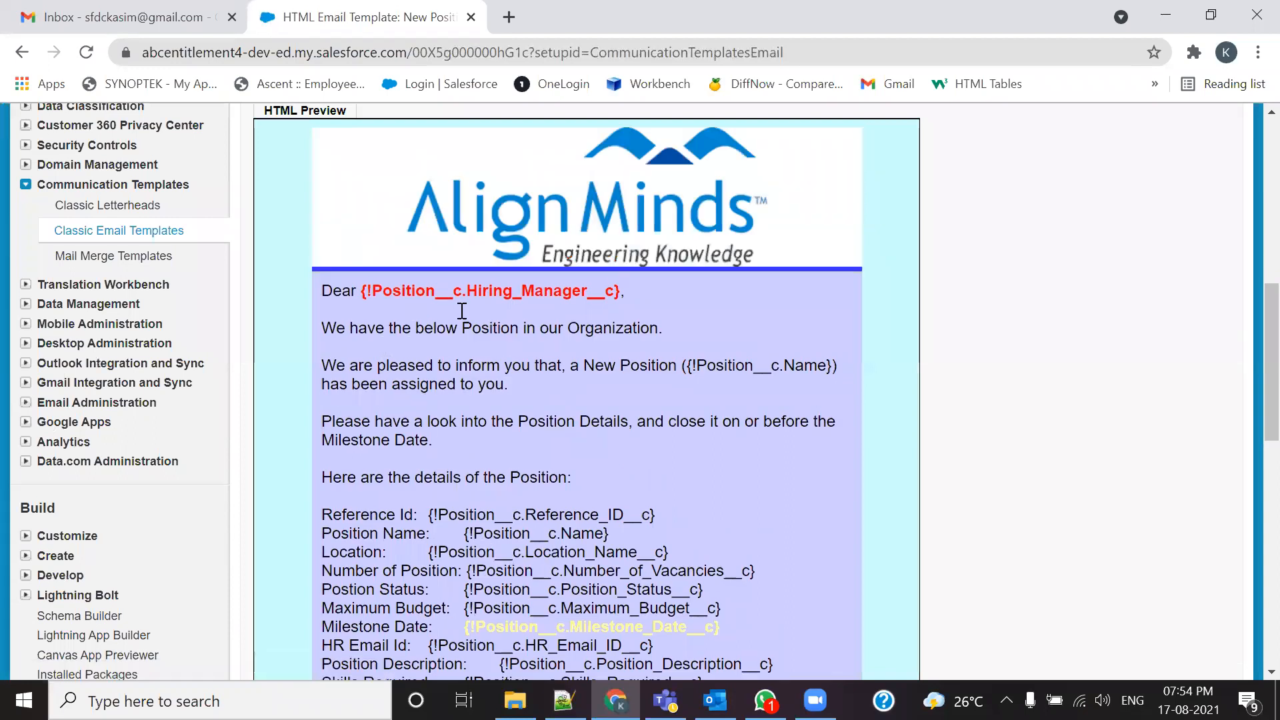
{"action": "scroll", "coordinate": [610, 370], "scroll_direction": "down", "scroll_amount": 4}
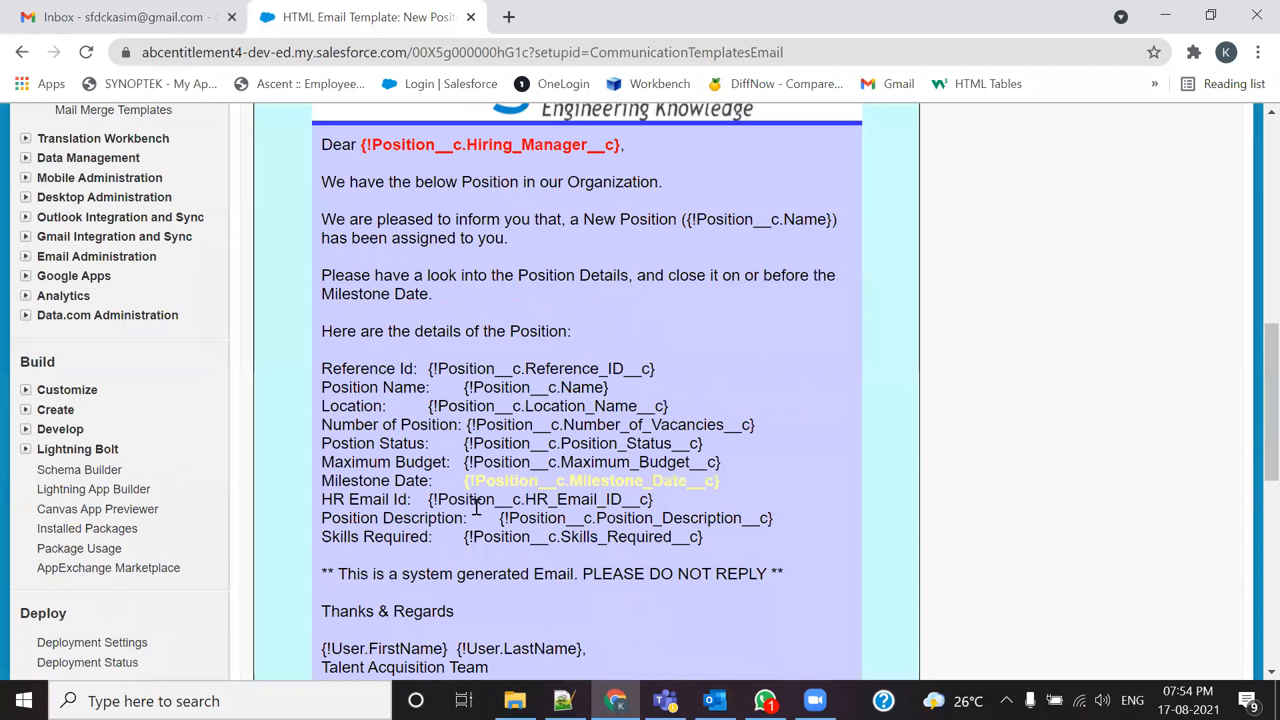
{"action": "scroll", "coordinate": [527, 440], "scroll_direction": "up", "scroll_amount": 8}
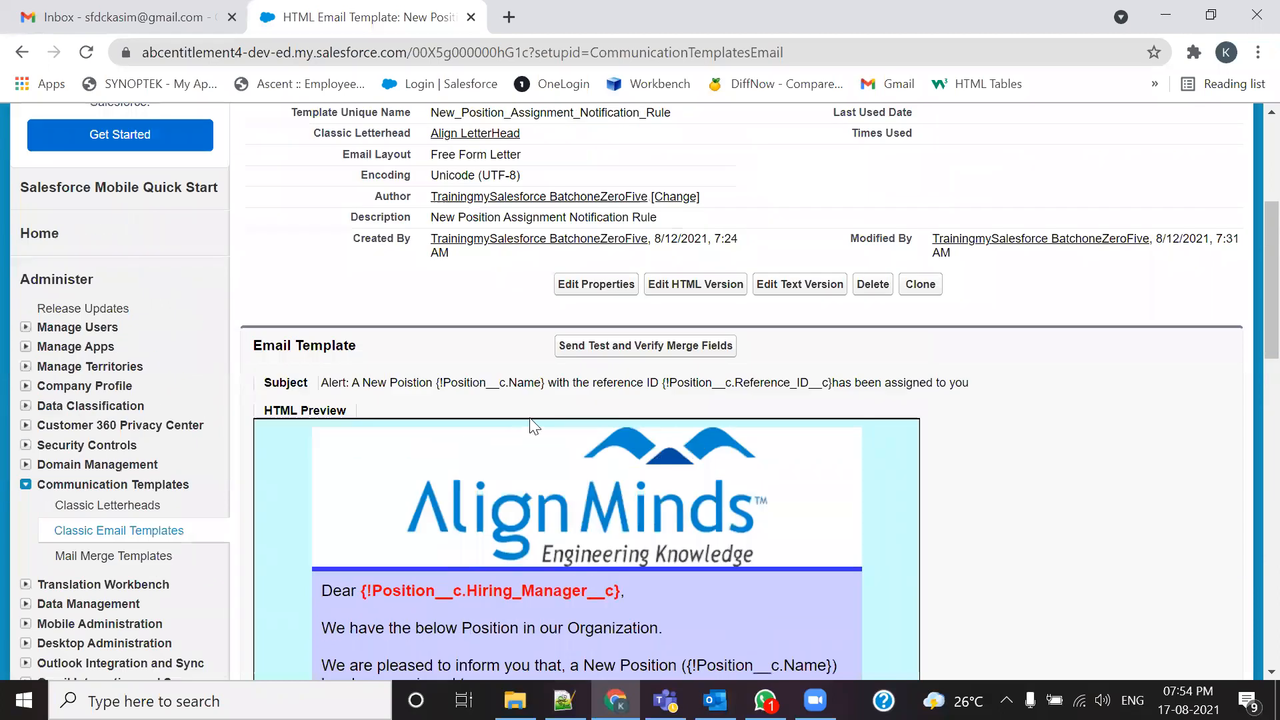
{"action": "scroll", "coordinate": [553, 470], "scroll_direction": "up", "scroll_amount": 2}
{"action": "scroll", "coordinate": [548, 465], "scroll_direction": "up", "scroll_amount": 2}
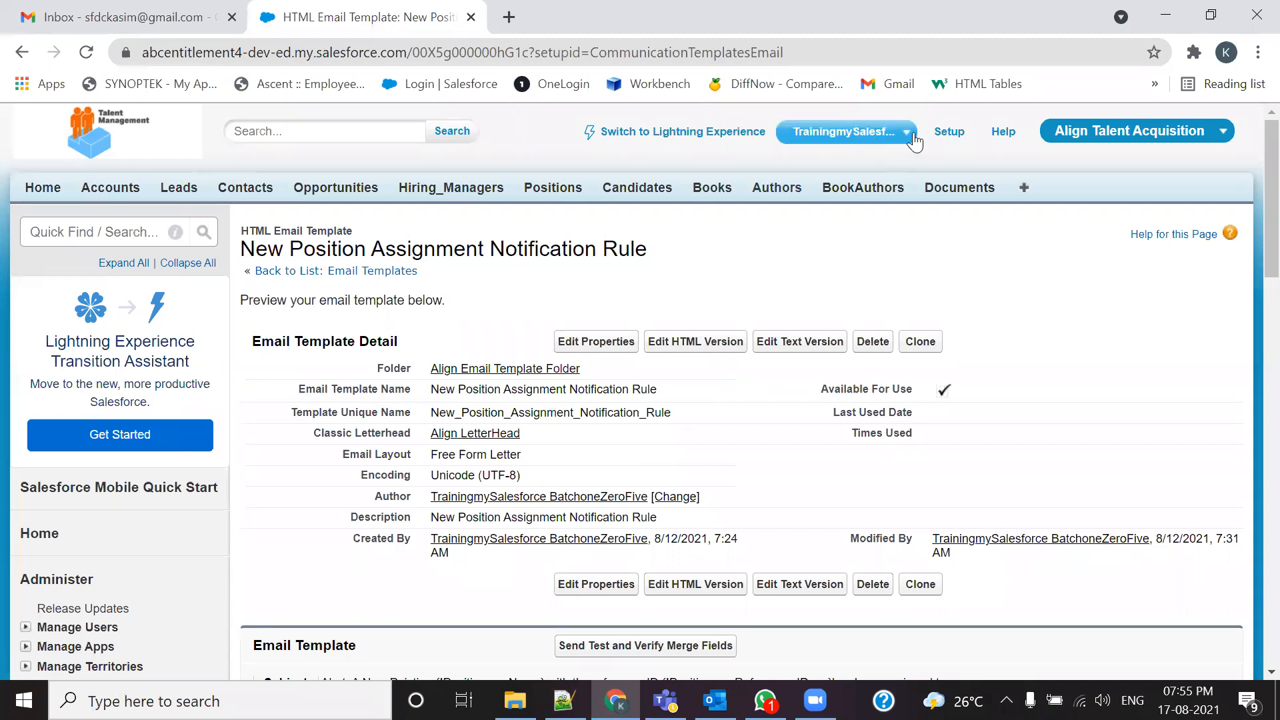
Step: Open Setup home in a new tab beside the email template and scroll its sidebar toward Build
{"action": "middle_click", "coordinate": [948, 132]}
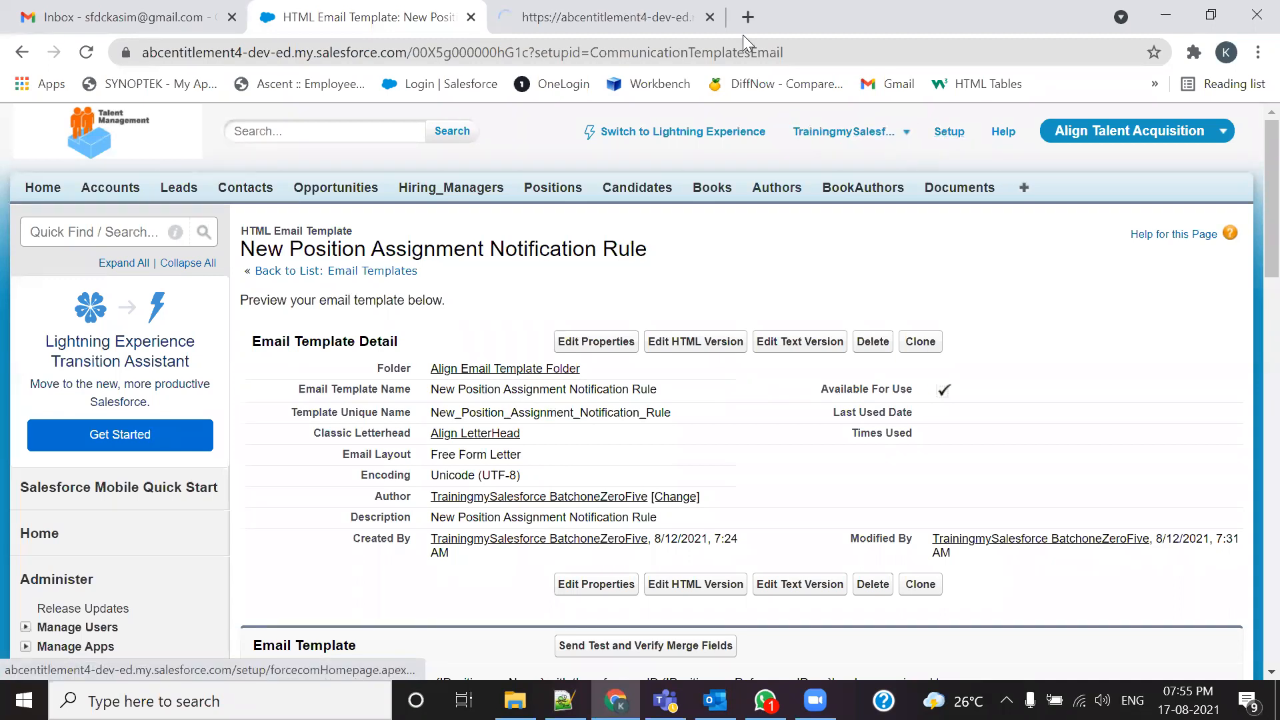
{"action": "left_click", "coordinate": [627, 13]}
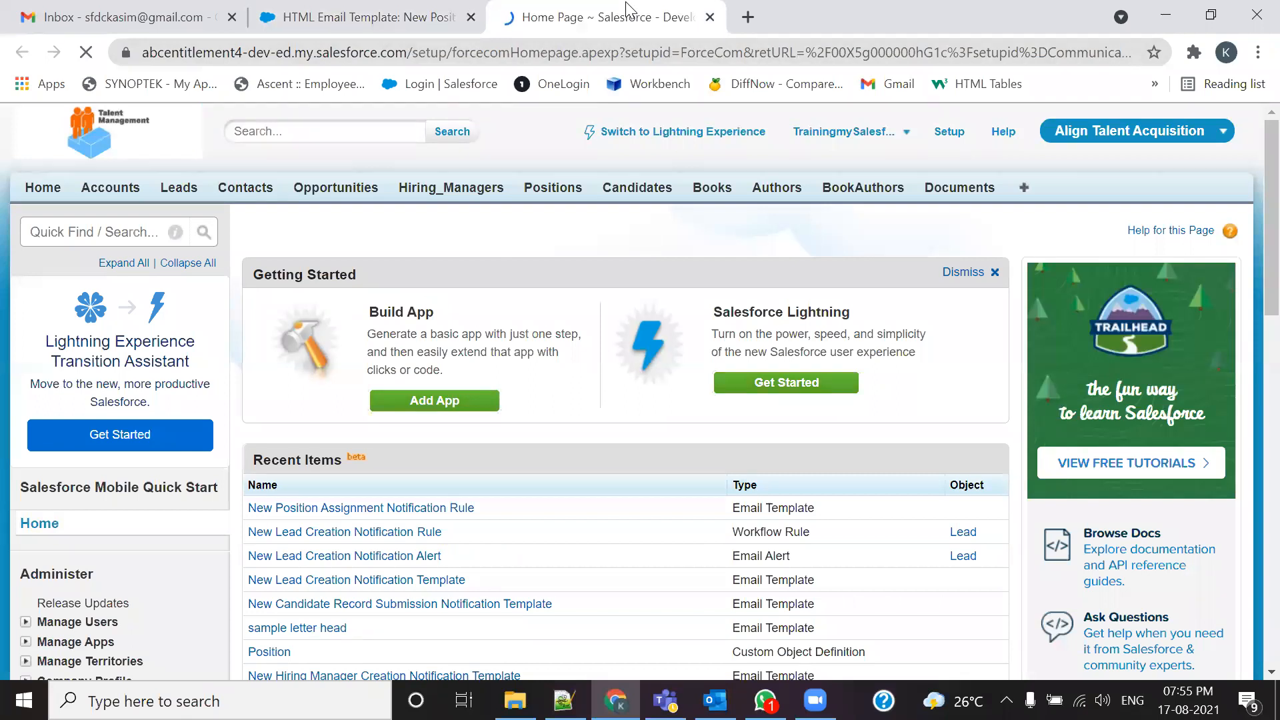
{"action": "scroll", "coordinate": [459, 286], "scroll_direction": "down", "scroll_amount": 3}
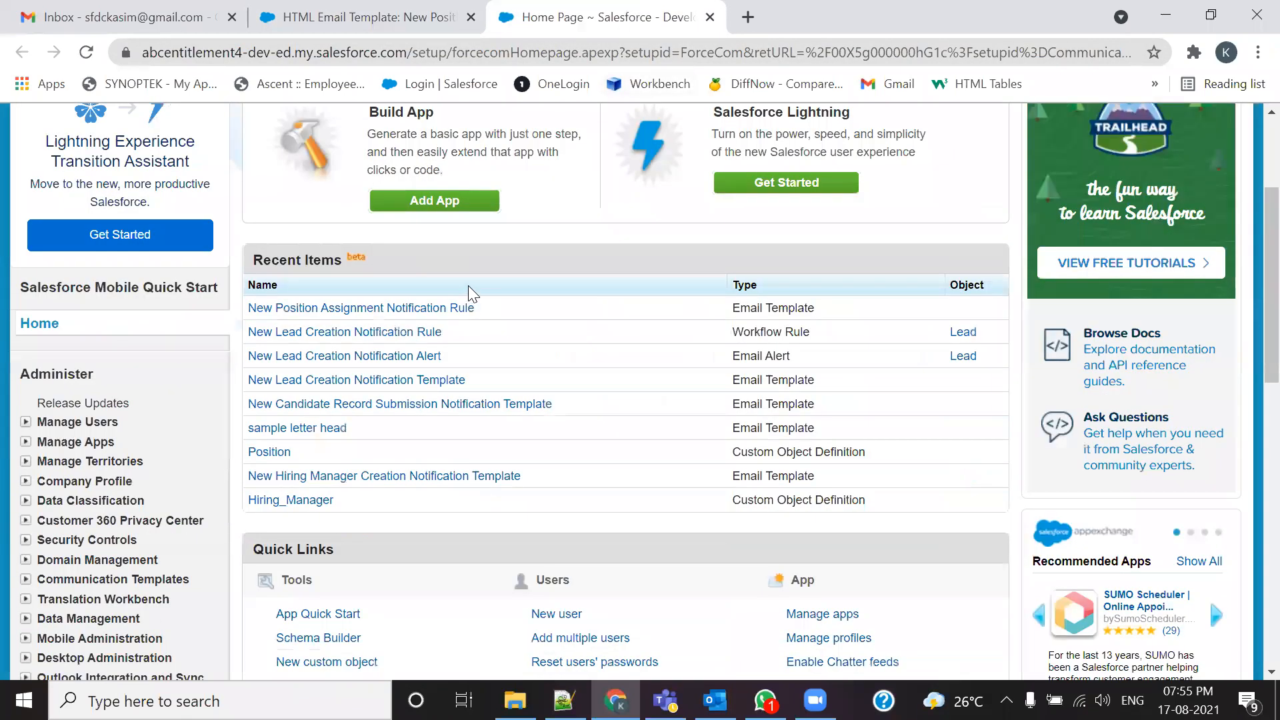
{"action": "left_click", "coordinate": [290, 5]}
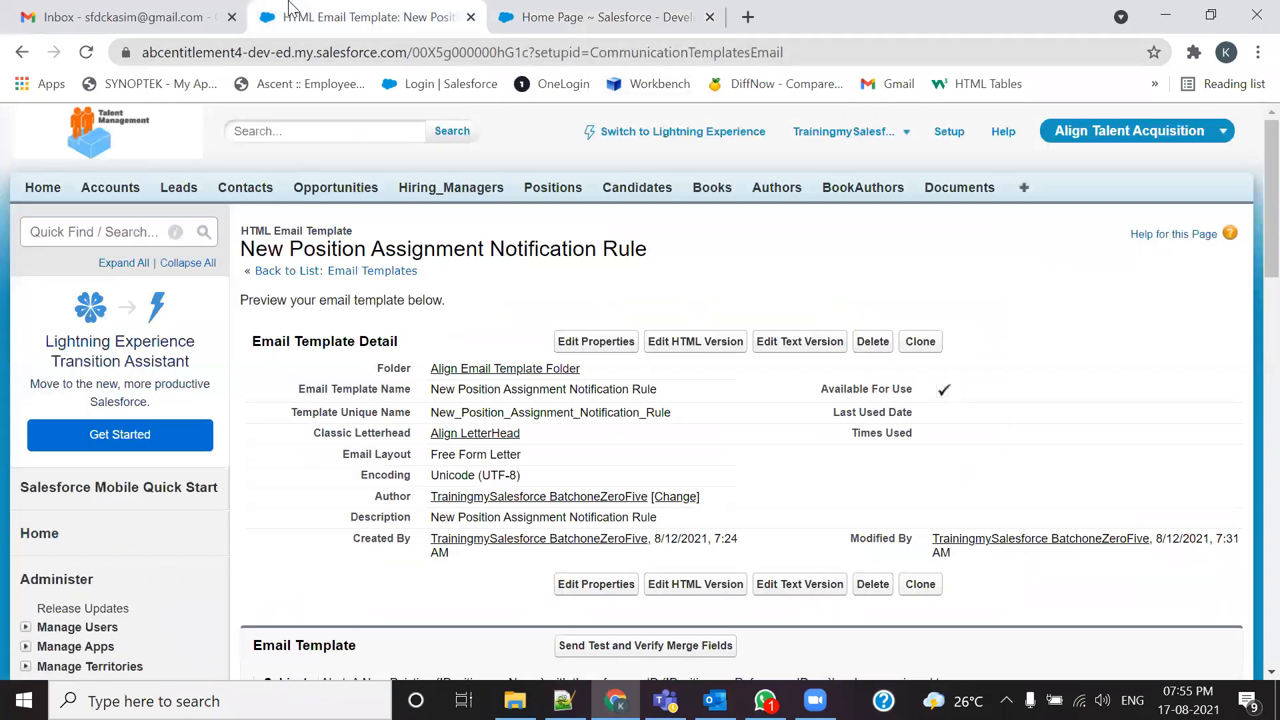
{"action": "scroll", "coordinate": [490, 493], "scroll_direction": "down", "scroll_amount": 6}
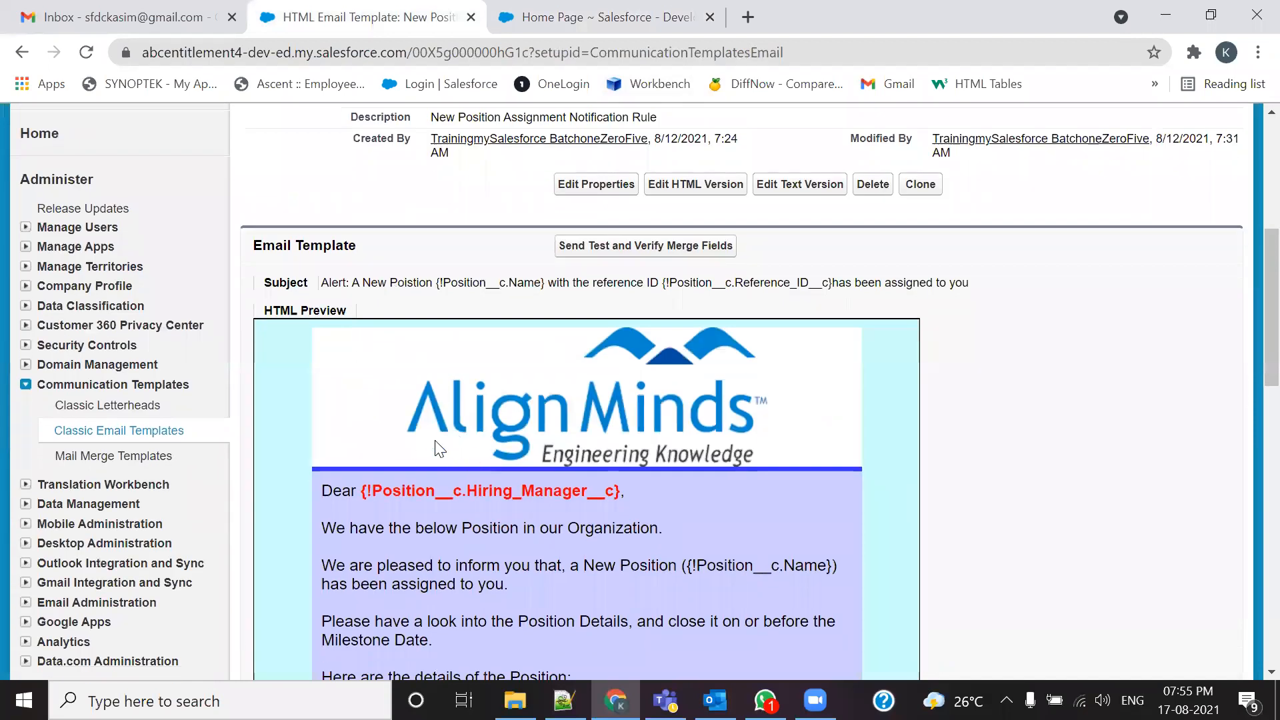
{"action": "scroll", "coordinate": [480, 413], "scroll_direction": "down", "scroll_amount": 5}
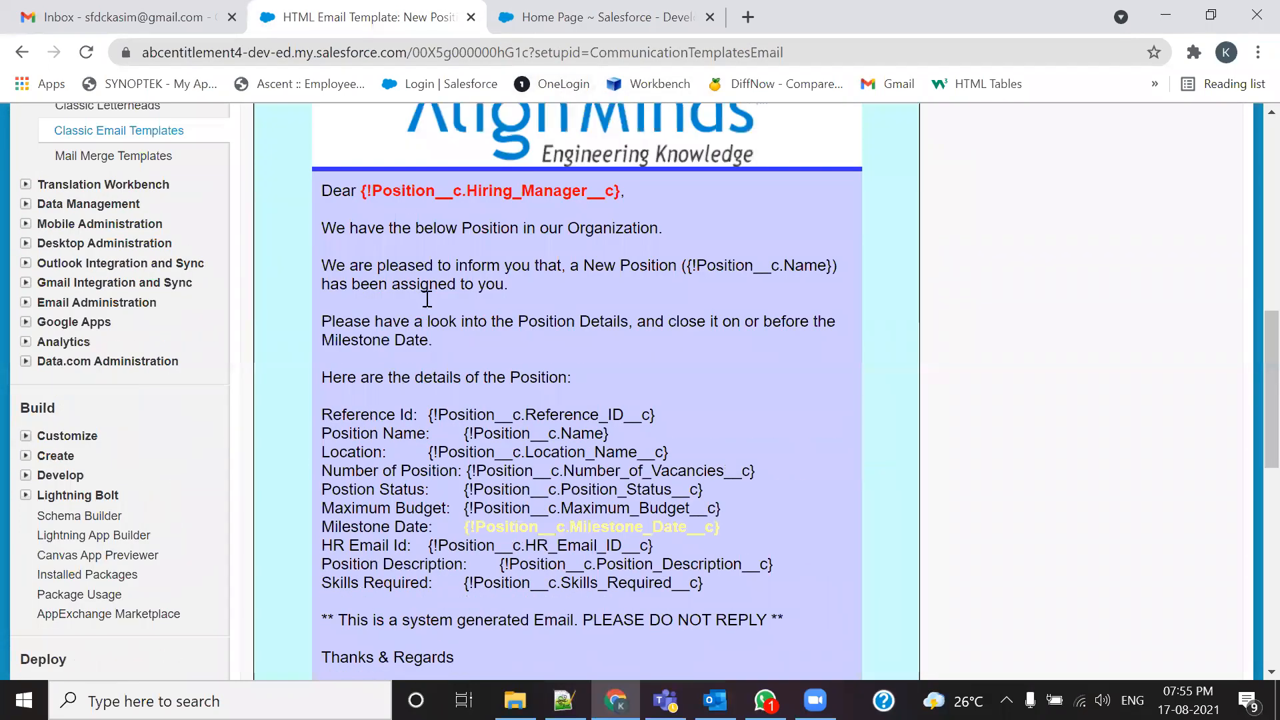
{"action": "scroll", "coordinate": [426, 299], "scroll_direction": "up", "scroll_amount": 3}
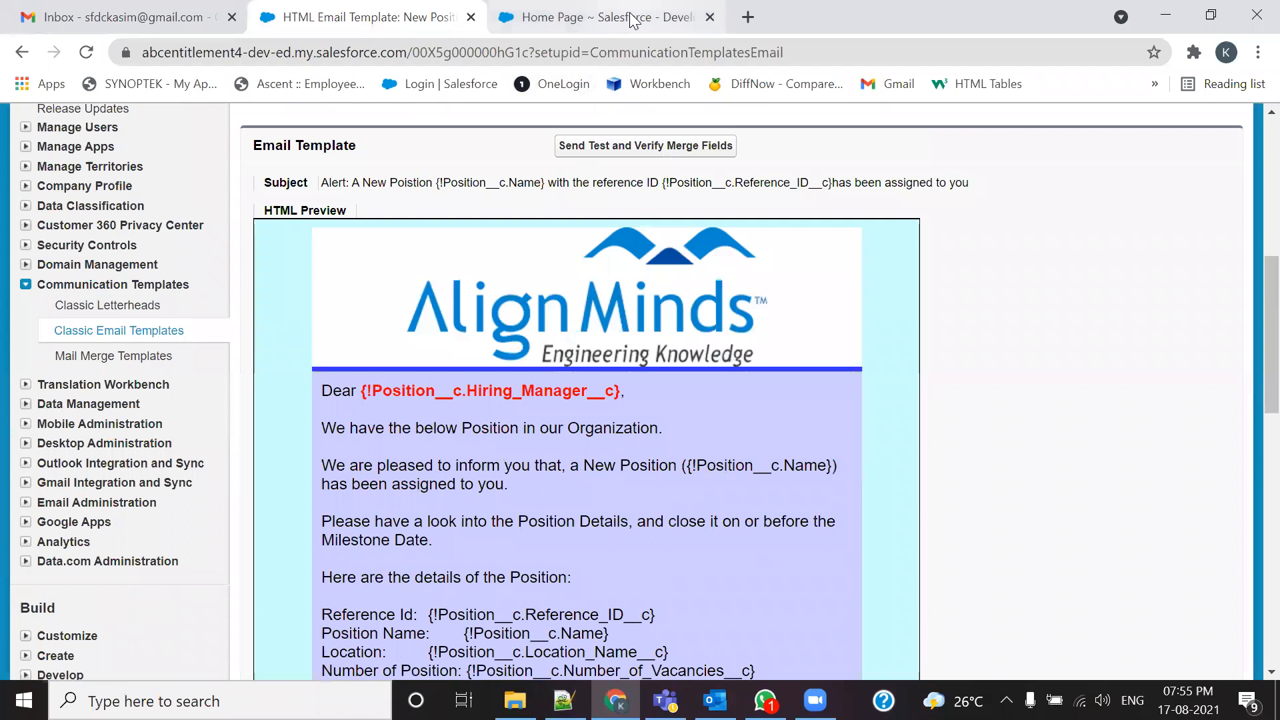
{"action": "left_click", "coordinate": [632, 17]}
{"action": "scroll", "coordinate": [127, 400], "scroll_direction": "down", "scroll_amount": 5}
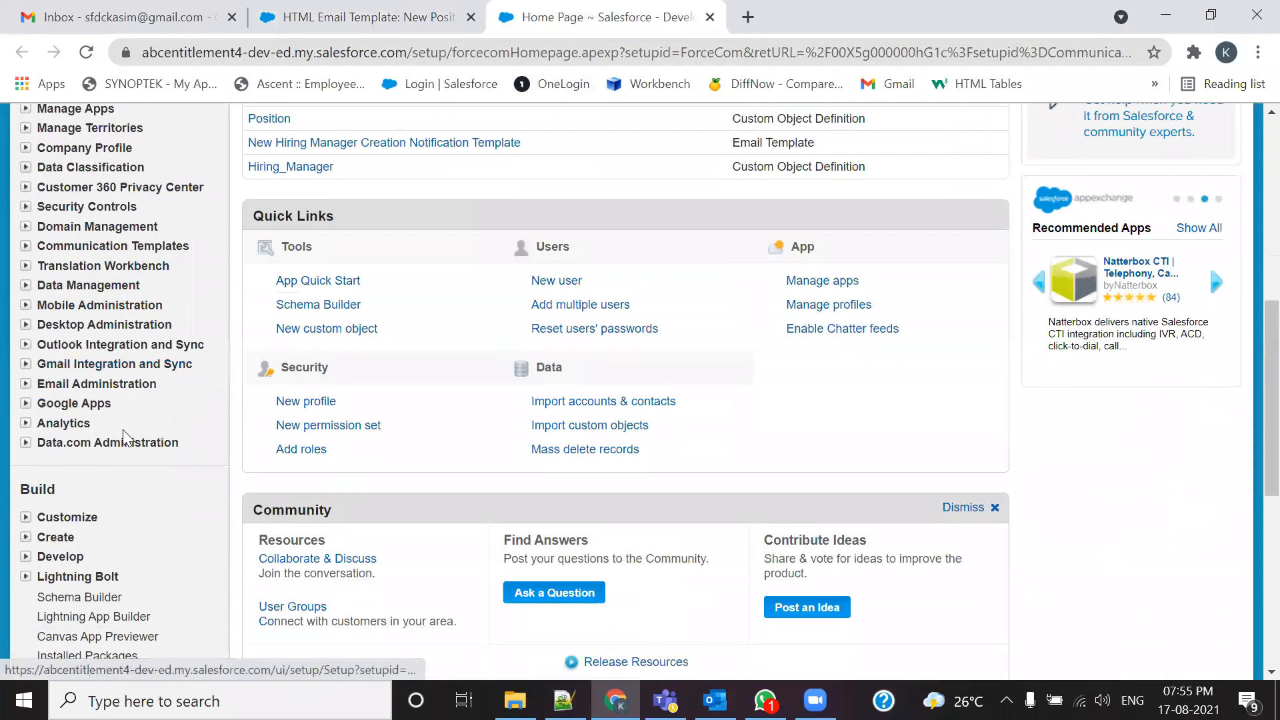
{"action": "scroll", "coordinate": [125, 438], "scroll_direction": "down", "scroll_amount": 4}
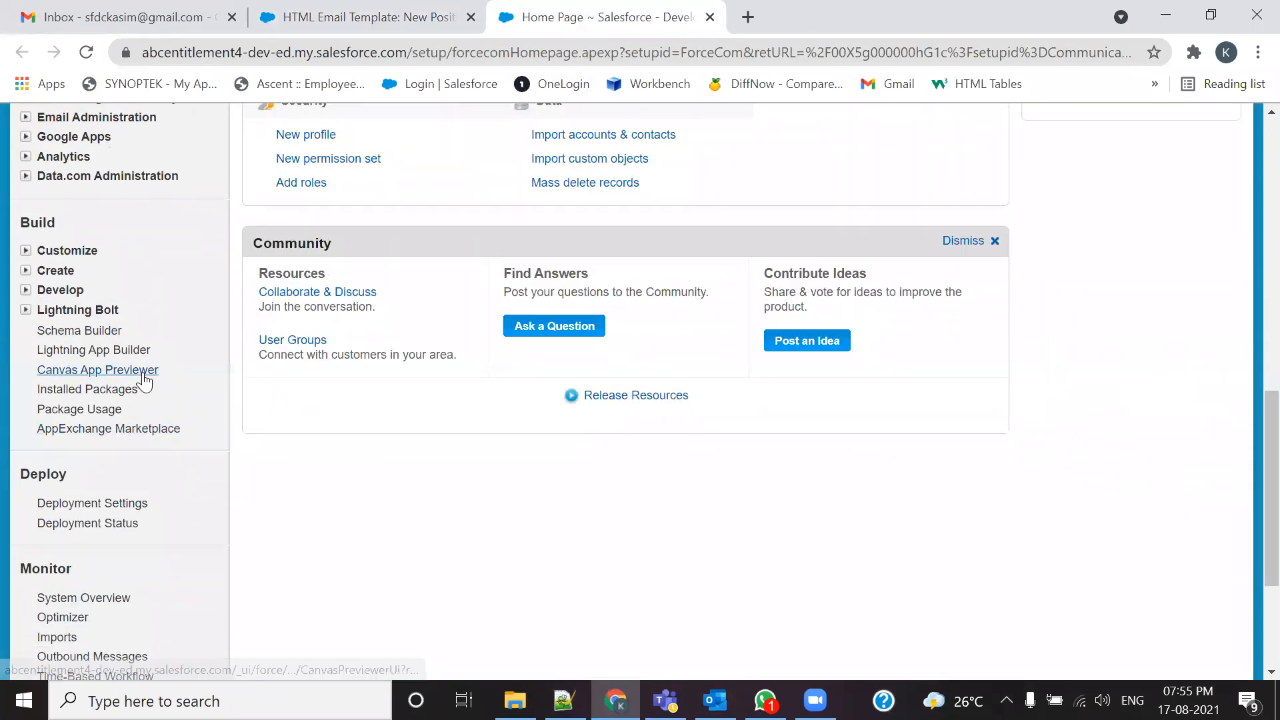
{"action": "scroll", "coordinate": [143, 381], "scroll_direction": "up", "scroll_amount": 15}
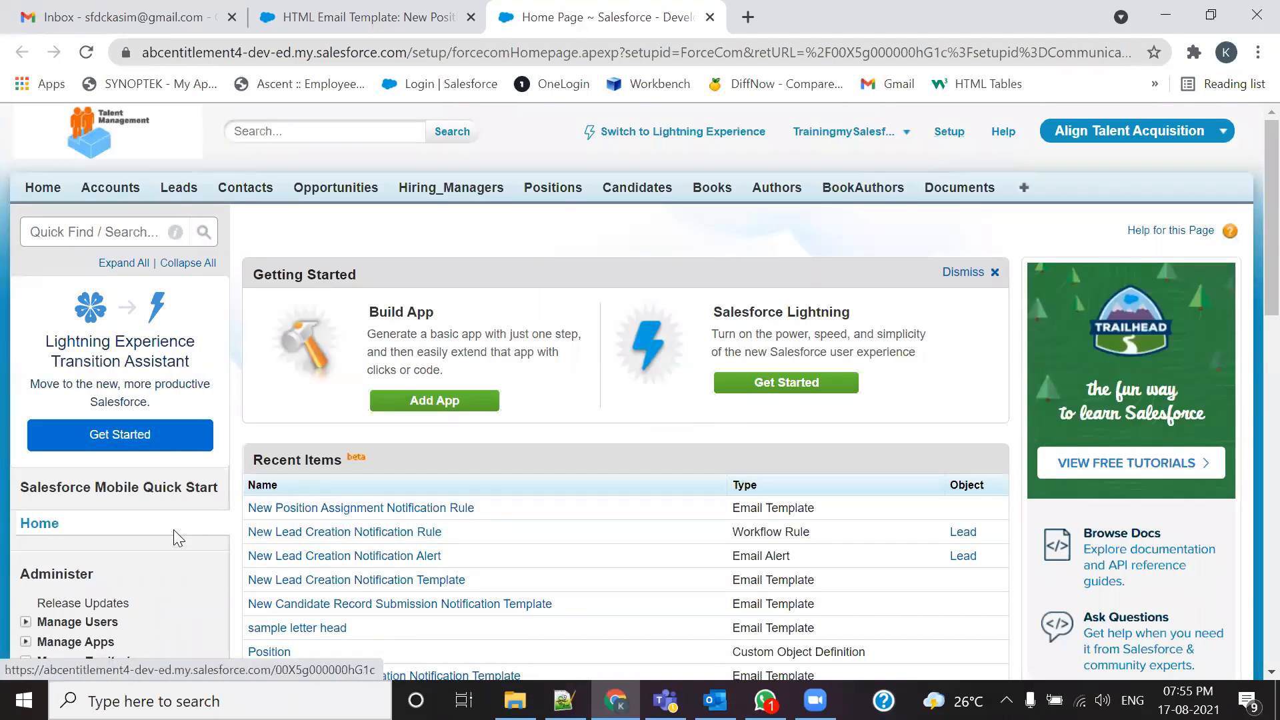
{"action": "scroll", "coordinate": [162, 532], "scroll_direction": "down", "scroll_amount": 13}
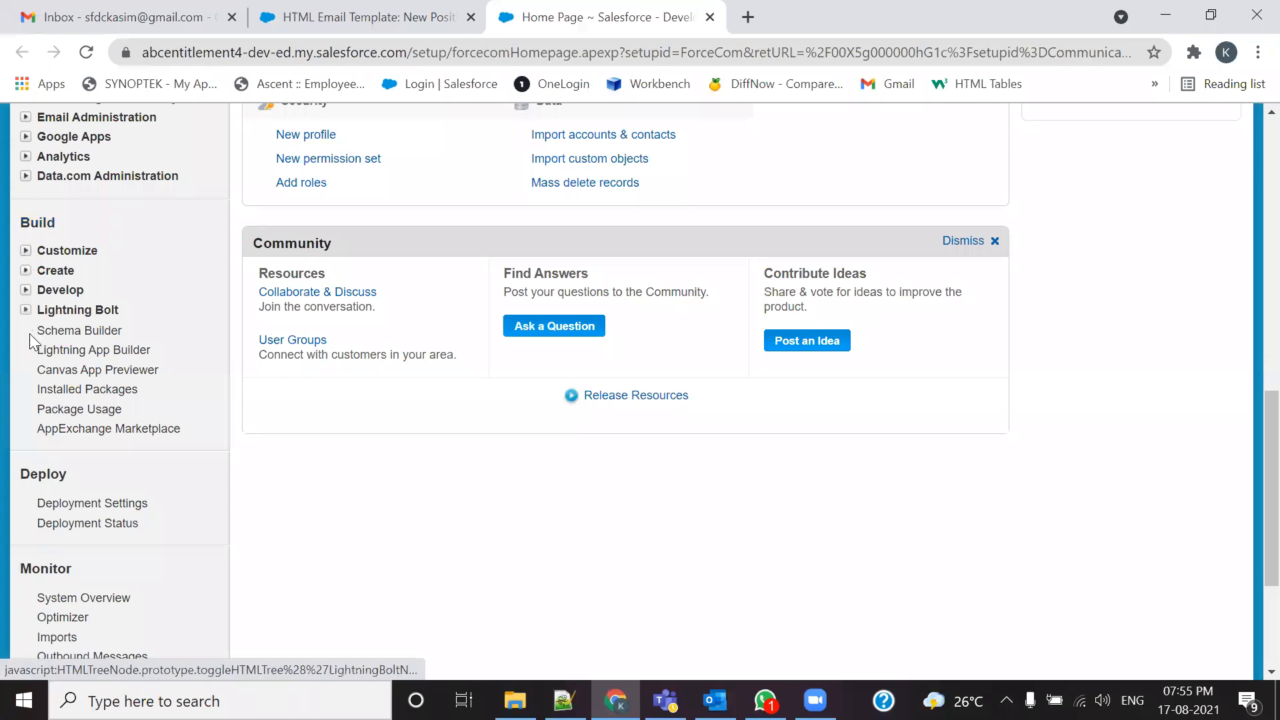
Step: Open Workflow Rules under Create > Workflow & Approvals and continue past the Understanding Workflow intro
{"action": "left_click", "coordinate": [26, 270]}
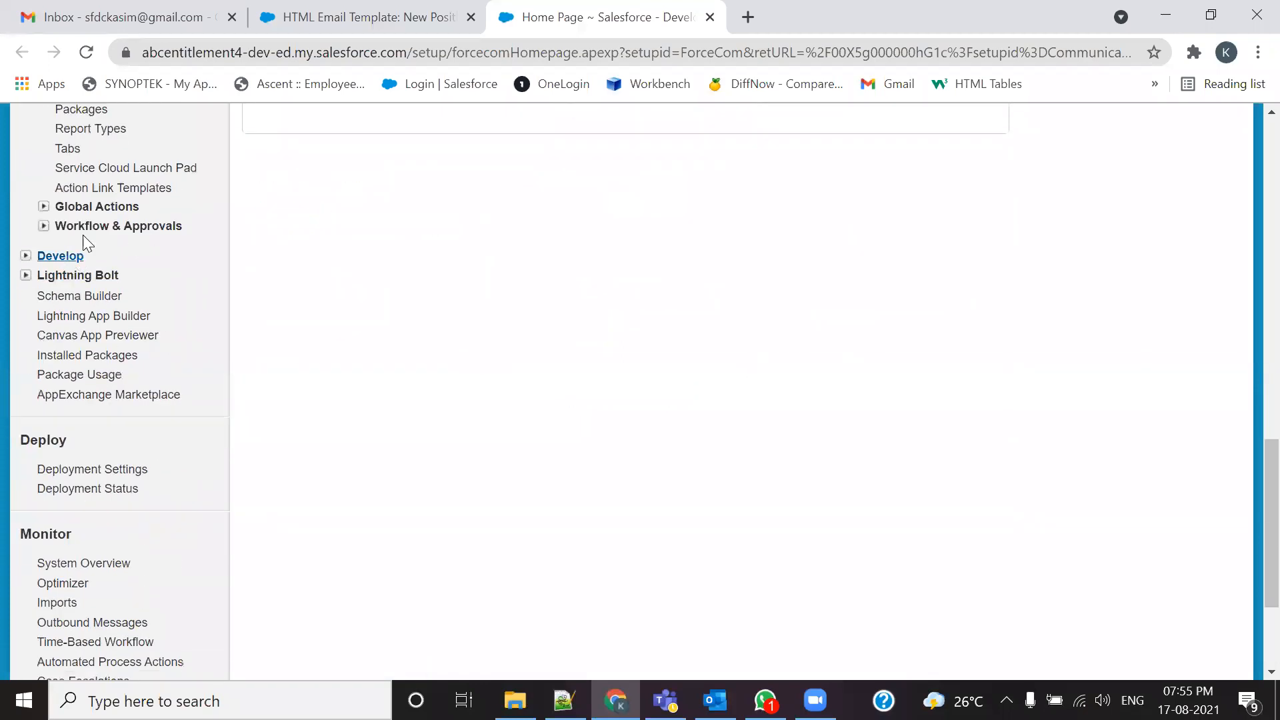
{"action": "left_click", "coordinate": [44, 226]}
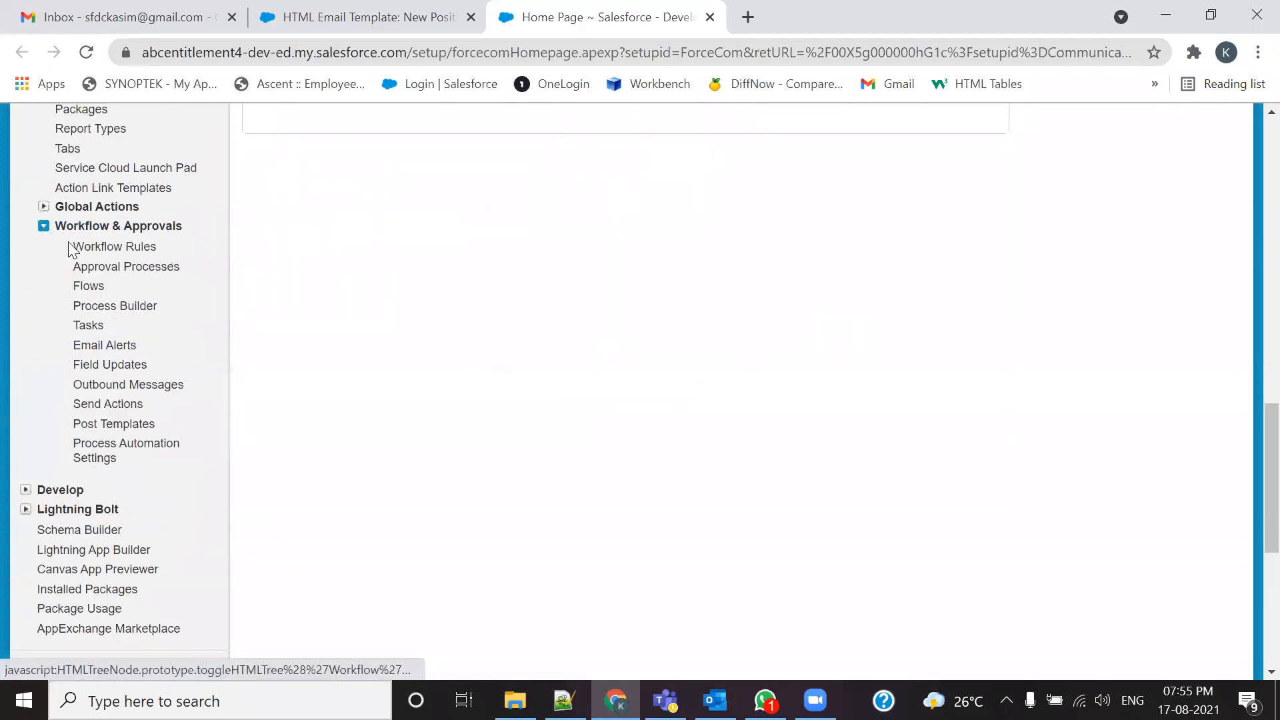
{"action": "left_click", "coordinate": [80, 248]}
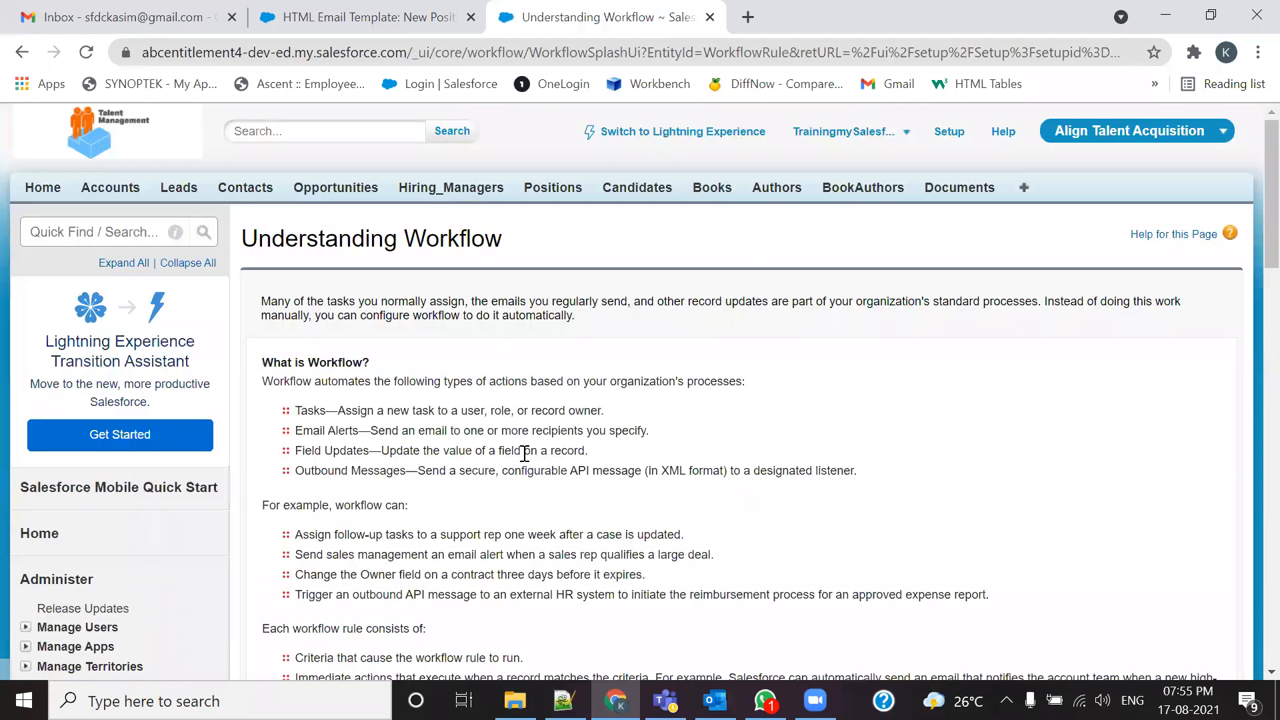
{"action": "scroll", "coordinate": [527, 460], "scroll_direction": "down", "scroll_amount": 5}
{"action": "left_click", "coordinate": [280, 407]}
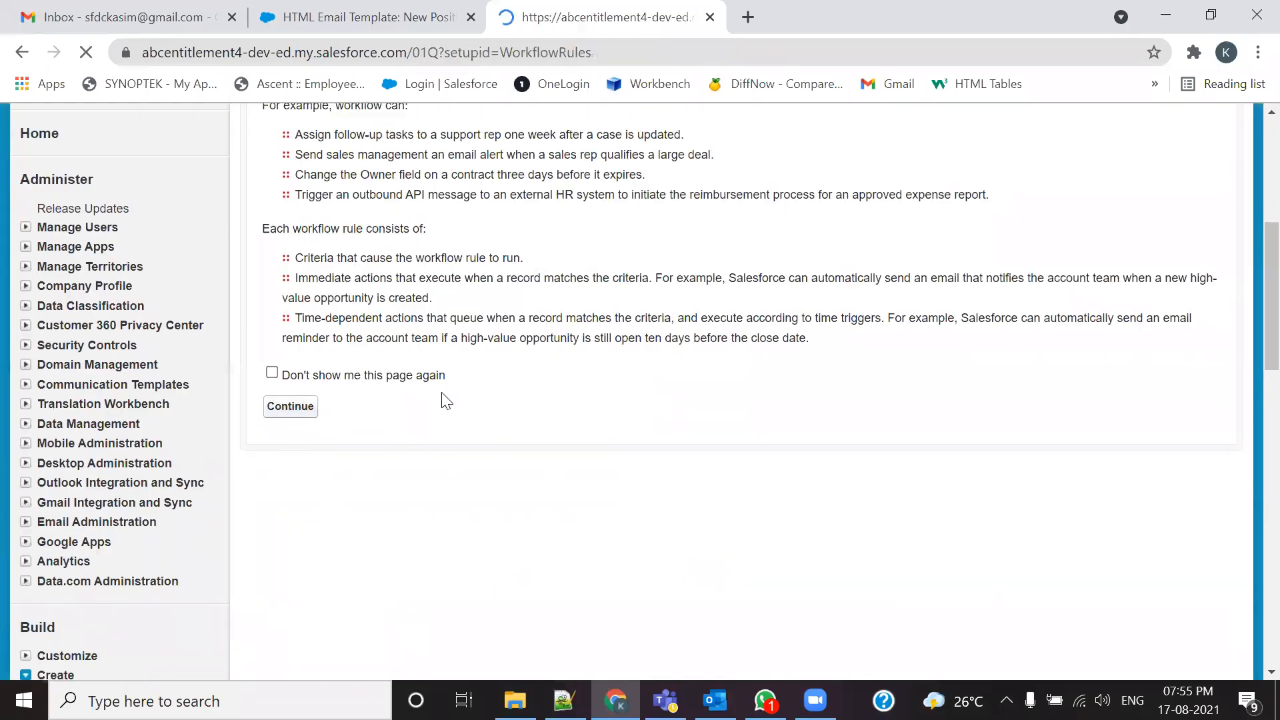
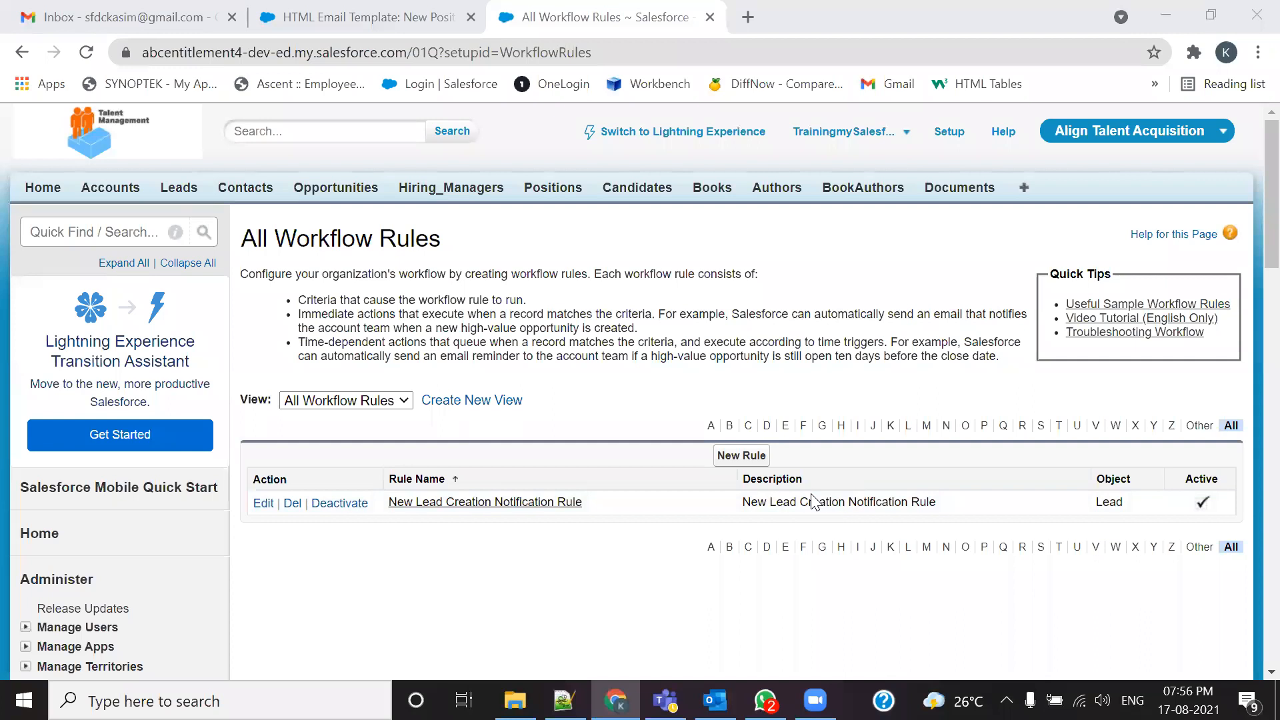
Step: Start a new workflow rule with Position selected as its object
{"action": "left_click", "coordinate": [762, 455]}
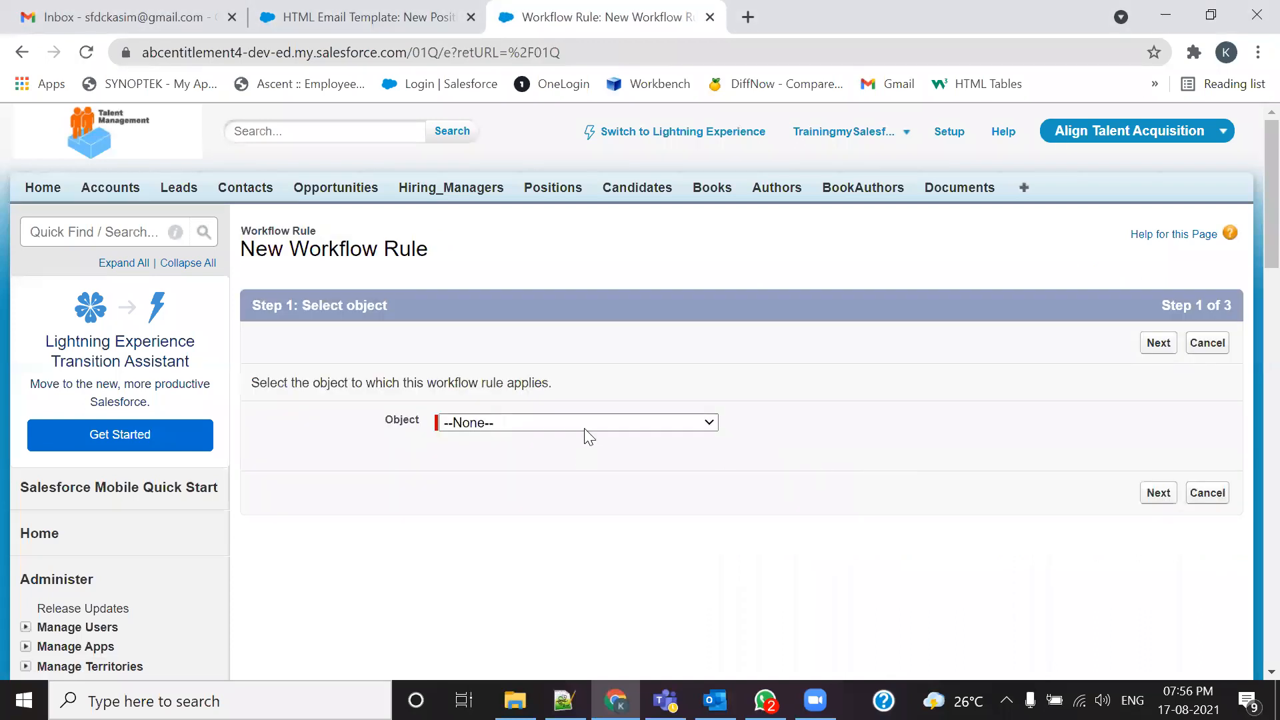
{"action": "left_click", "coordinate": [589, 433]}
{"action": "key", "text": "p"}
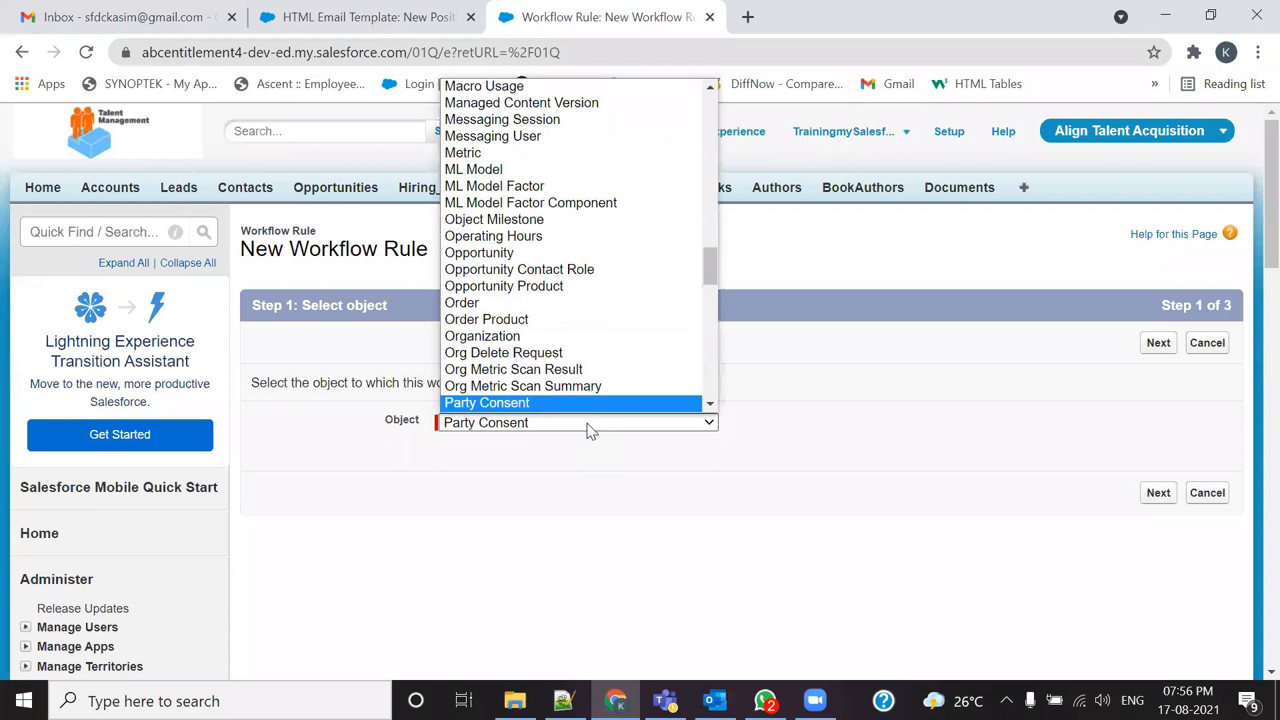
{"action": "scroll", "coordinate": [587, 400], "scroll_direction": "down", "scroll_amount": 5}
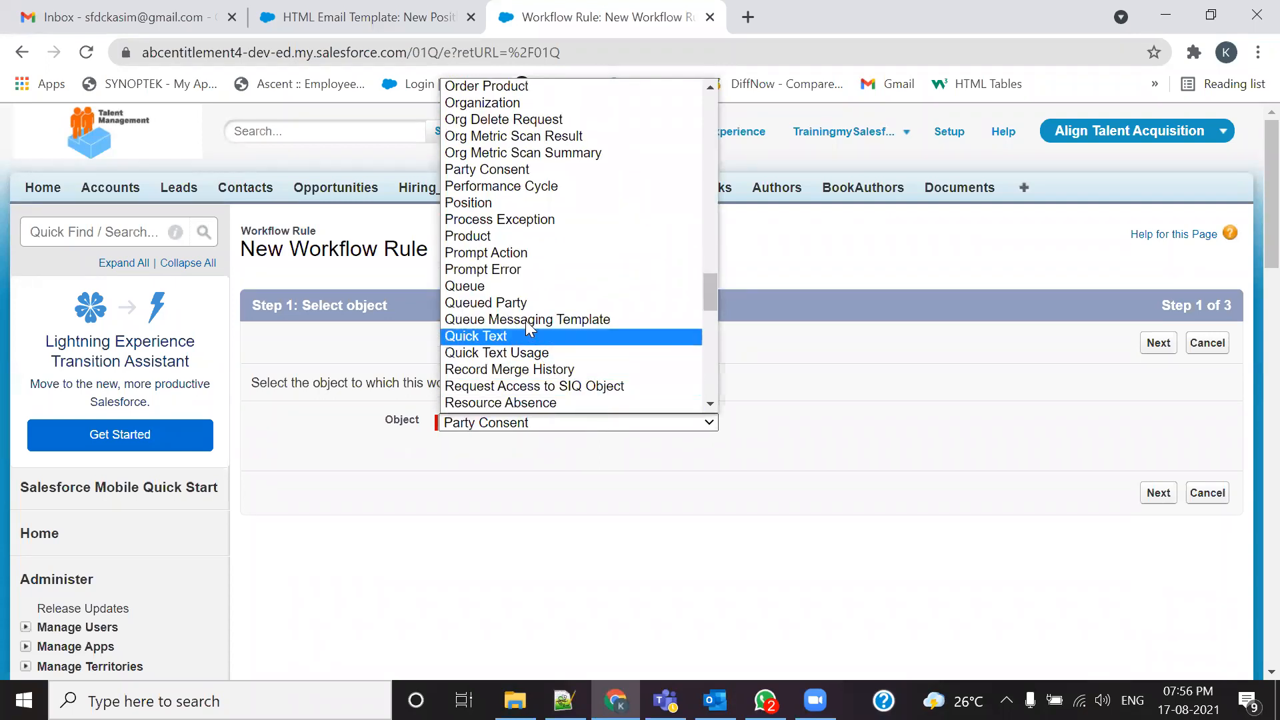
{"action": "left_click", "coordinate": [525, 204]}
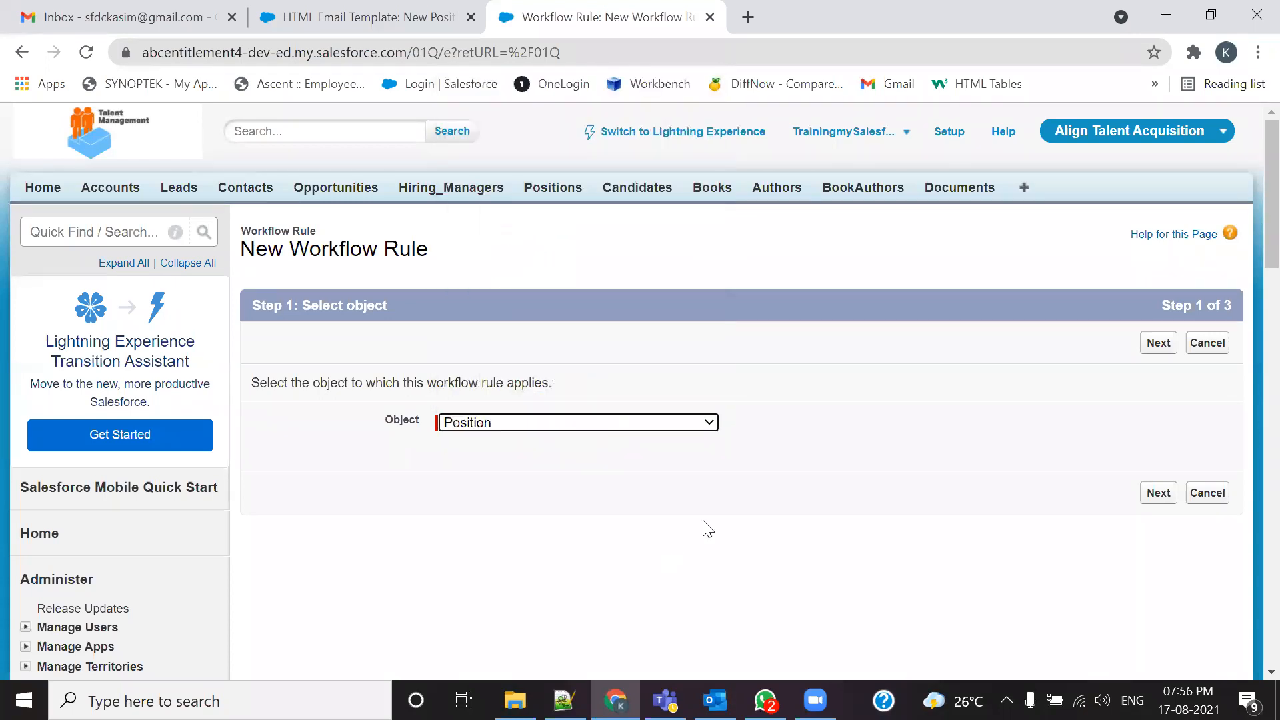
{"action": "left_click", "coordinate": [1144, 346]}
Step: Name the rule 'New Position Assignment Notification Rule' and paste the same text into Description
{"action": "left_click", "coordinate": [542, 459]}
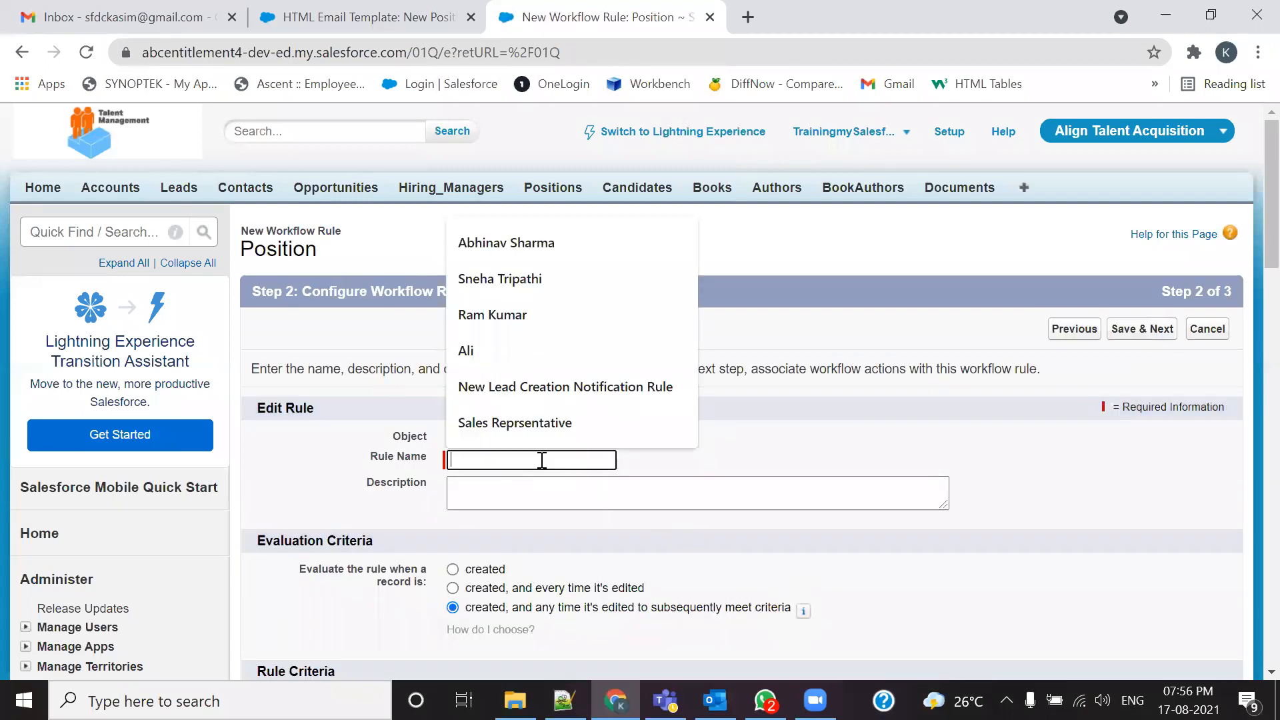
{"action": "type", "text": "New "}
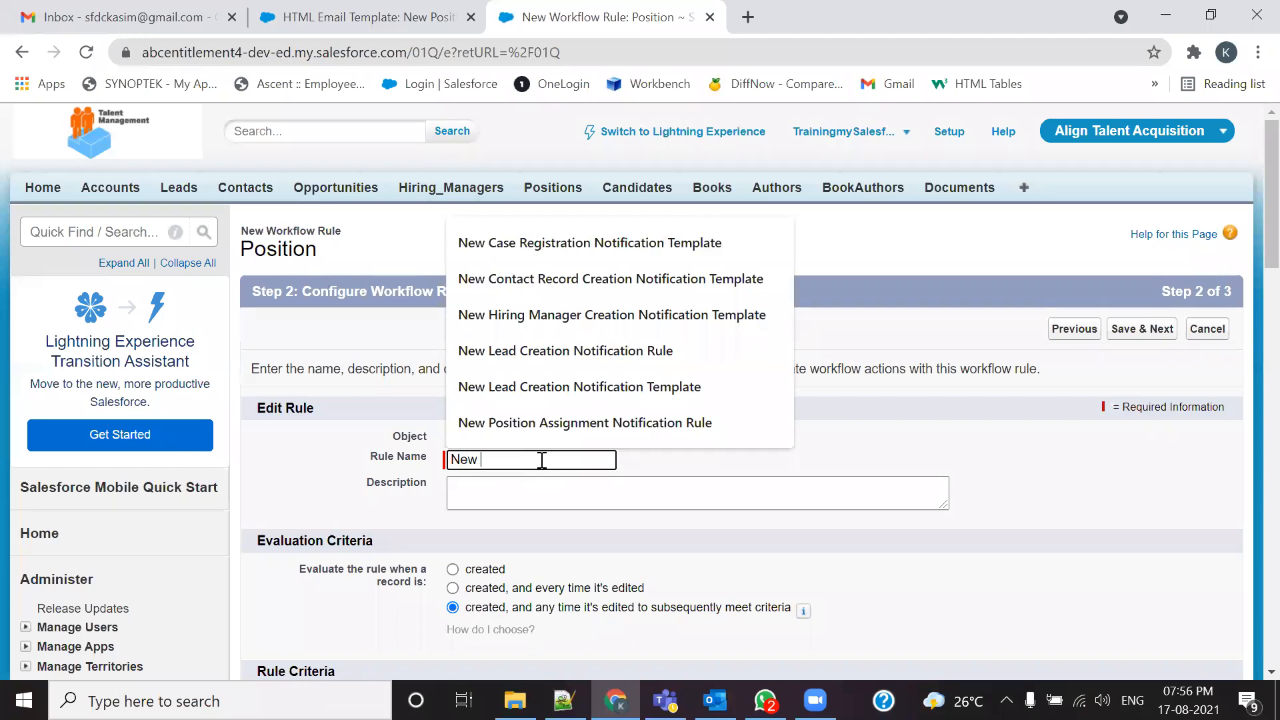
{"action": "type", "text": "Position Assignment N"}
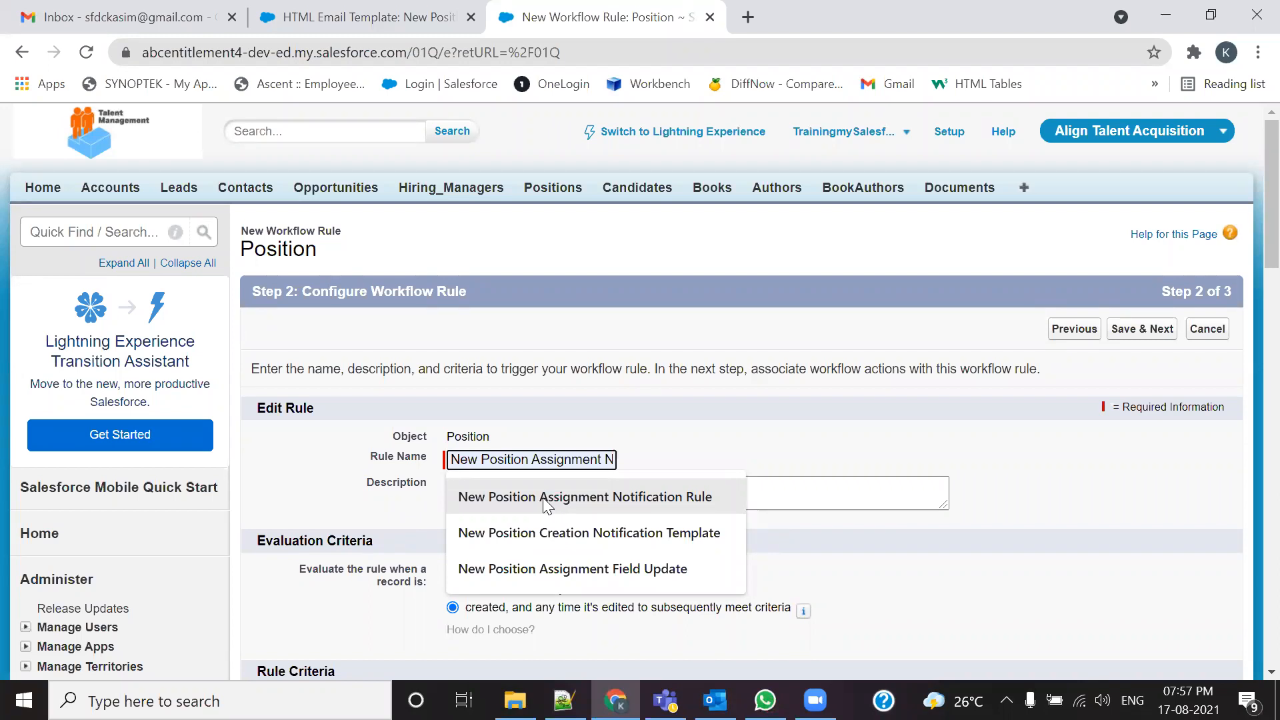
{"action": "left_click", "coordinate": [544, 500]}
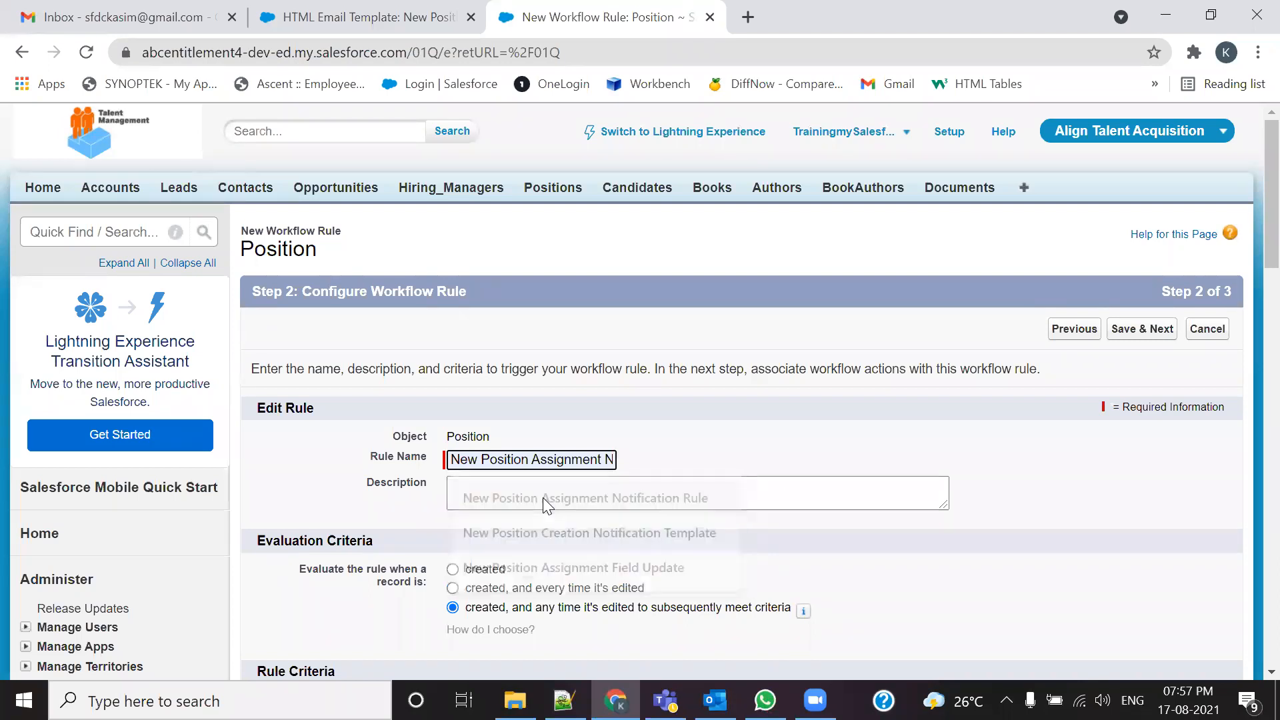
{"action": "key", "text": "ctrl+a"}
{"action": "key", "text": "ctrl+c"}
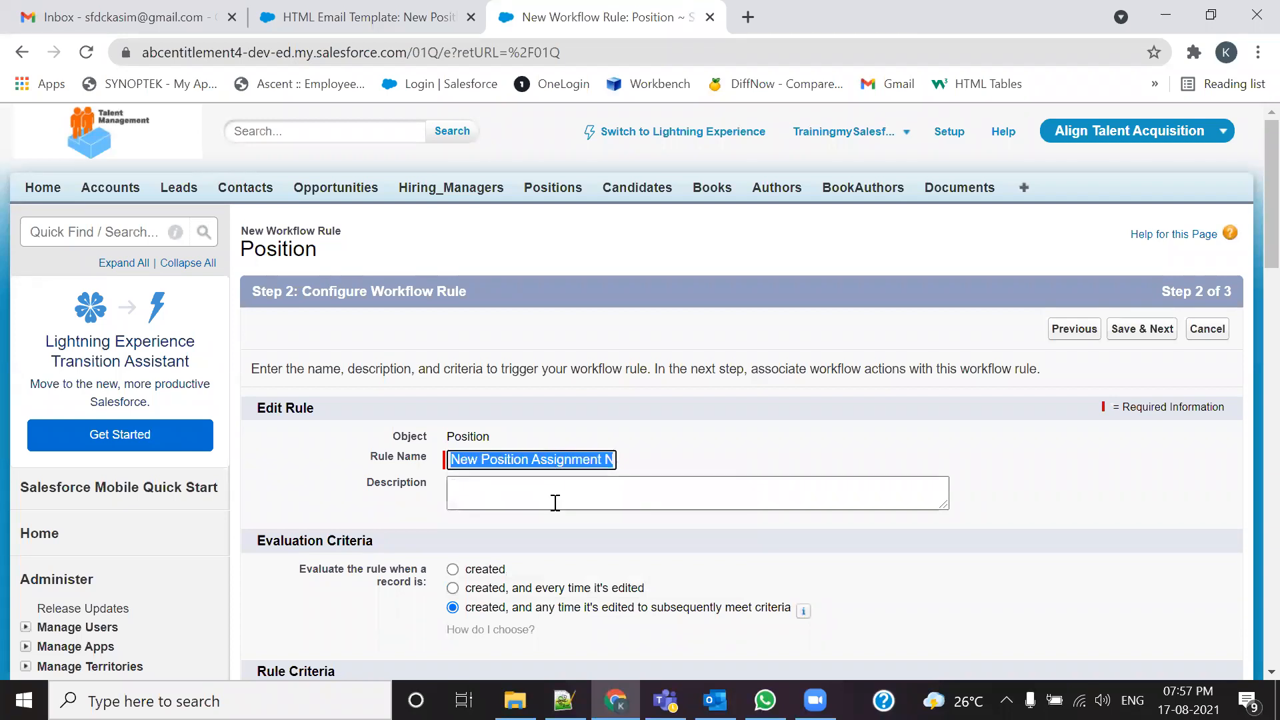
{"action": "left_click", "coordinate": [554, 503]}
{"action": "key", "text": "ctrl+v"}
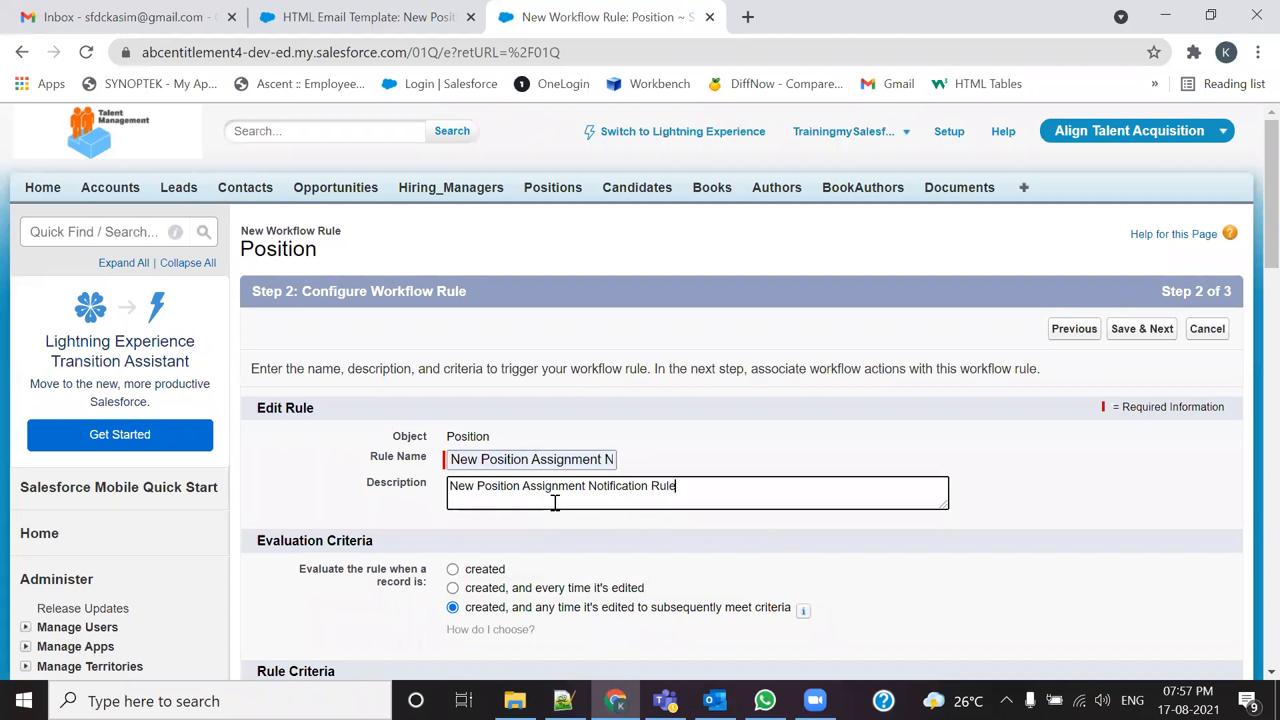
{"action": "scroll", "coordinate": [555, 503], "scroll_direction": "down", "scroll_amount": 3}
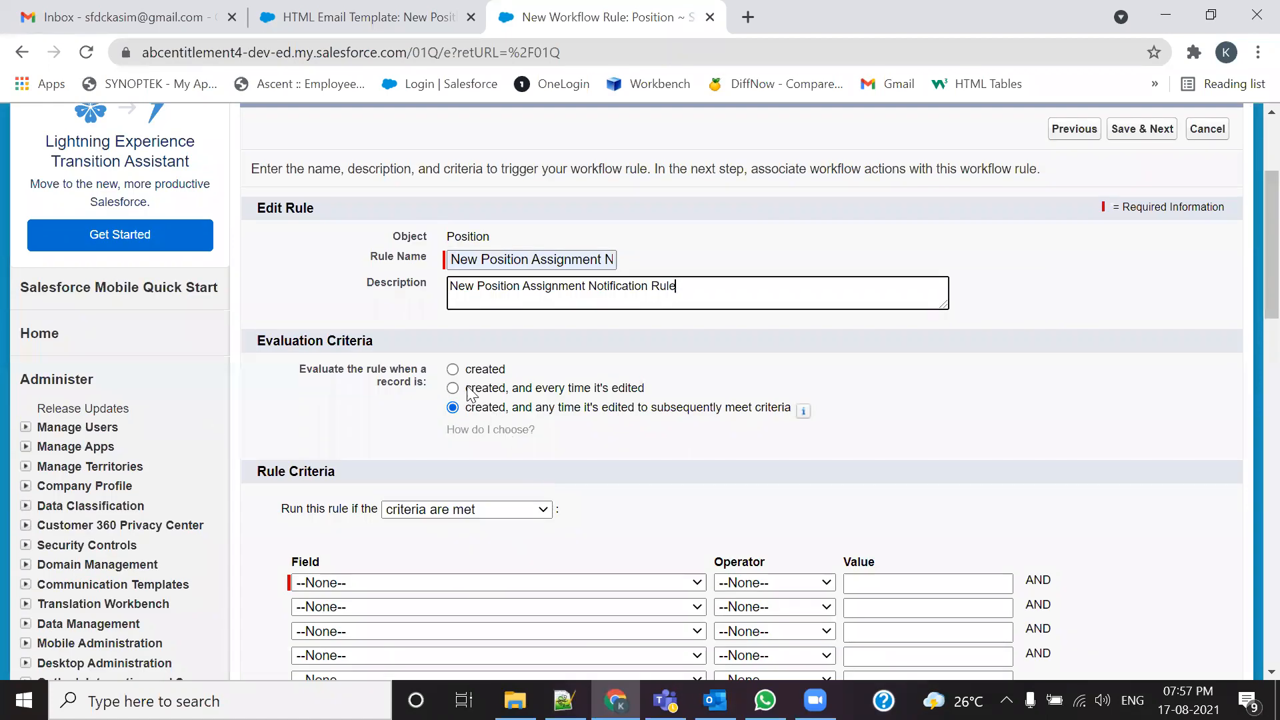
Step: Compare the evaluation criteria options, settle on 'created' only, then bring up the Notepad++ notes
{"action": "left_click", "coordinate": [453, 370]}
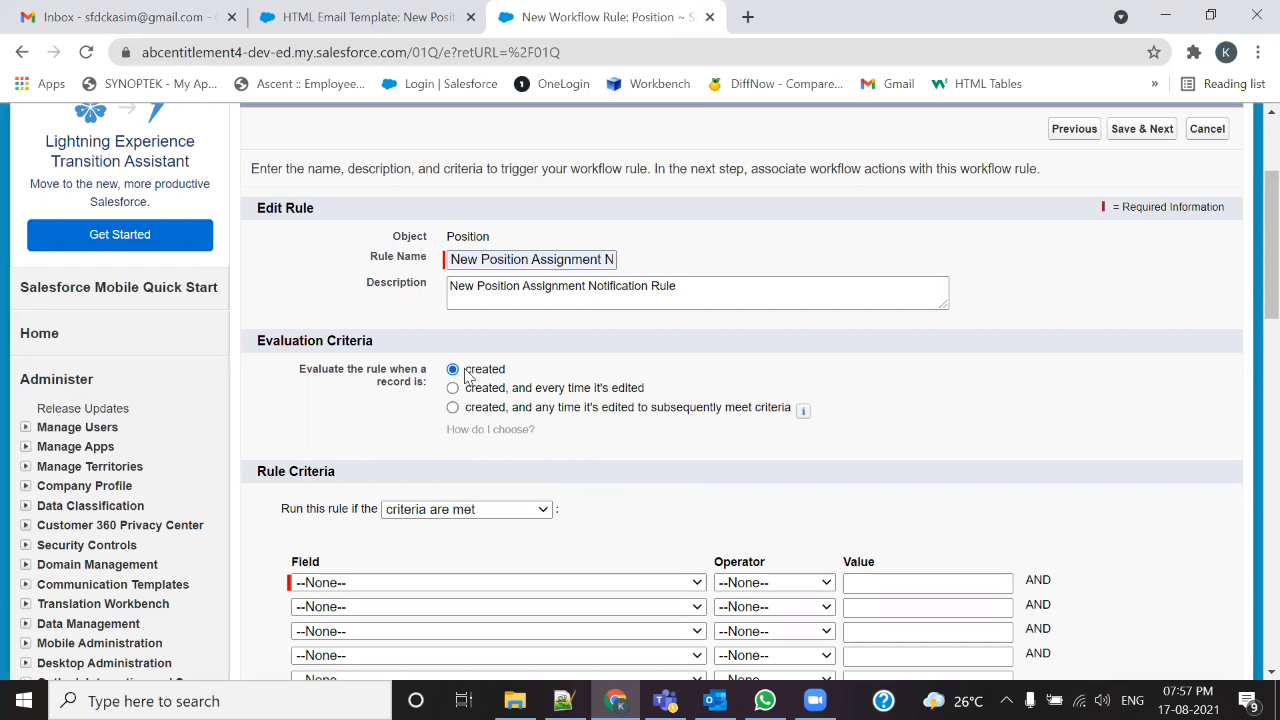
{"action": "left_click", "coordinate": [453, 408]}
{"action": "left_click", "coordinate": [453, 390]}
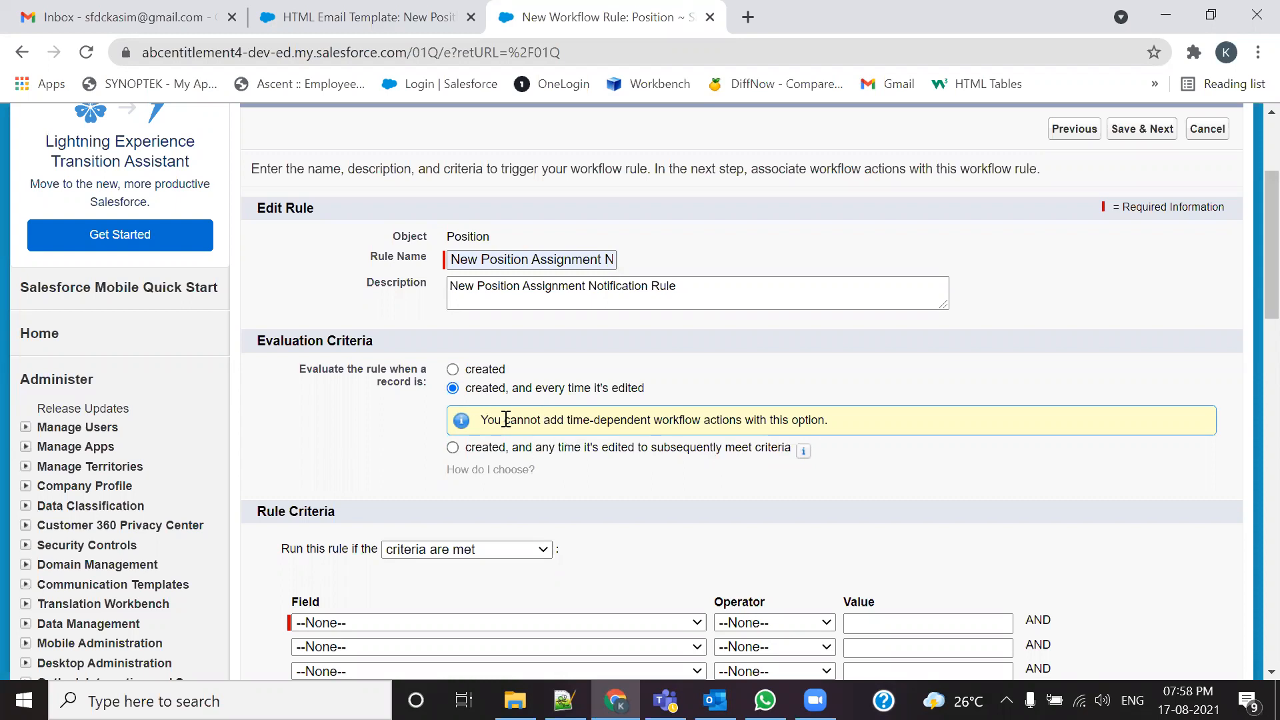
{"action": "left_click_drag", "start_coordinate": [485, 421], "coordinate": [676, 420]}
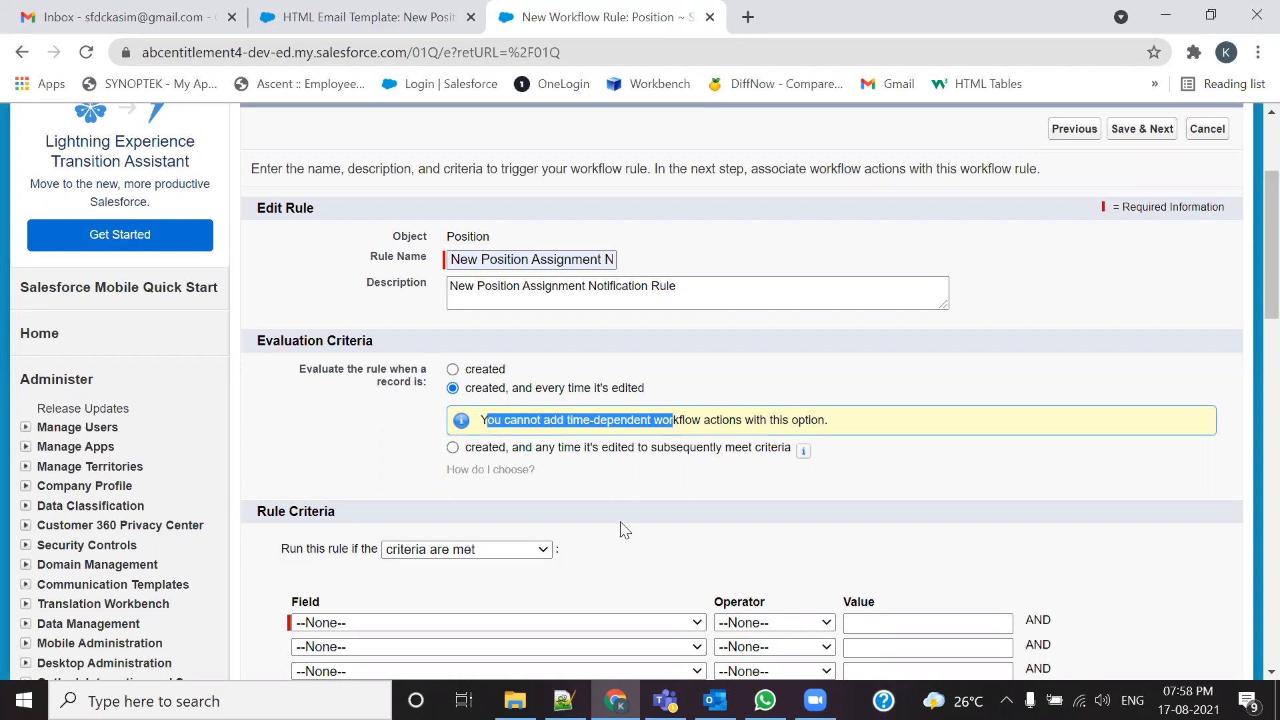
{"action": "left_click", "coordinate": [452, 369]}
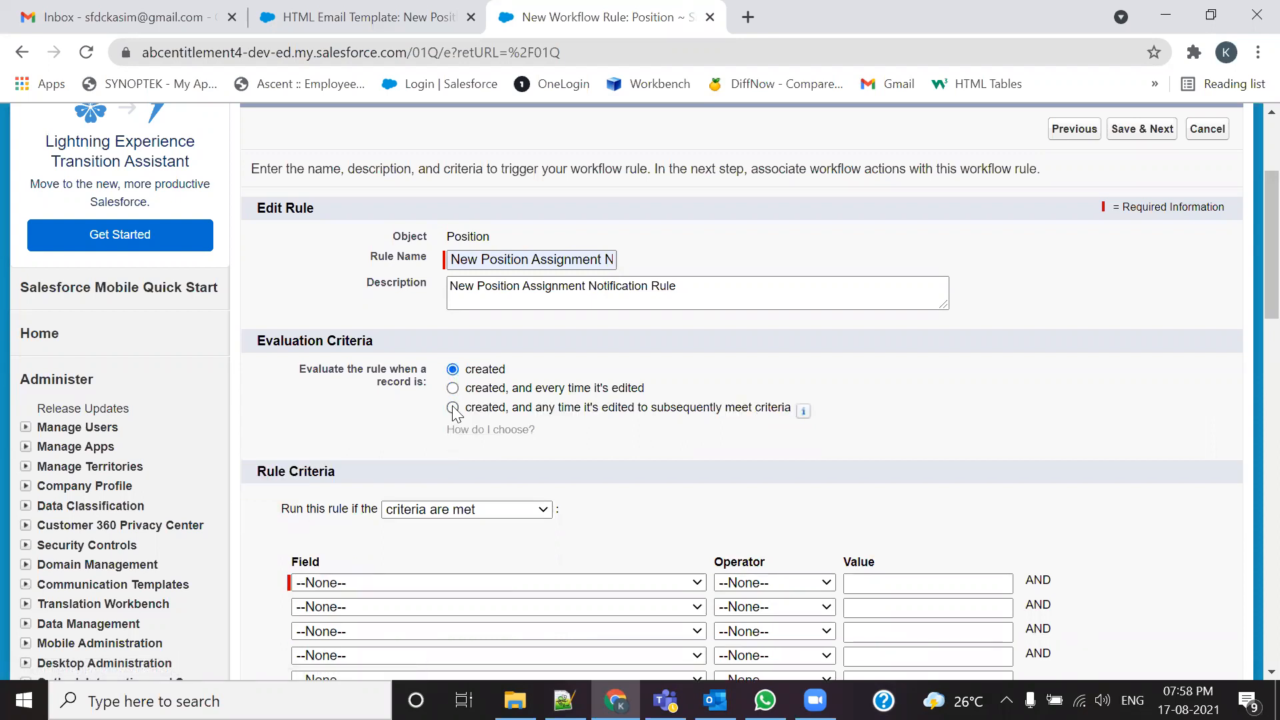
{"action": "left_click", "coordinate": [563, 700]}
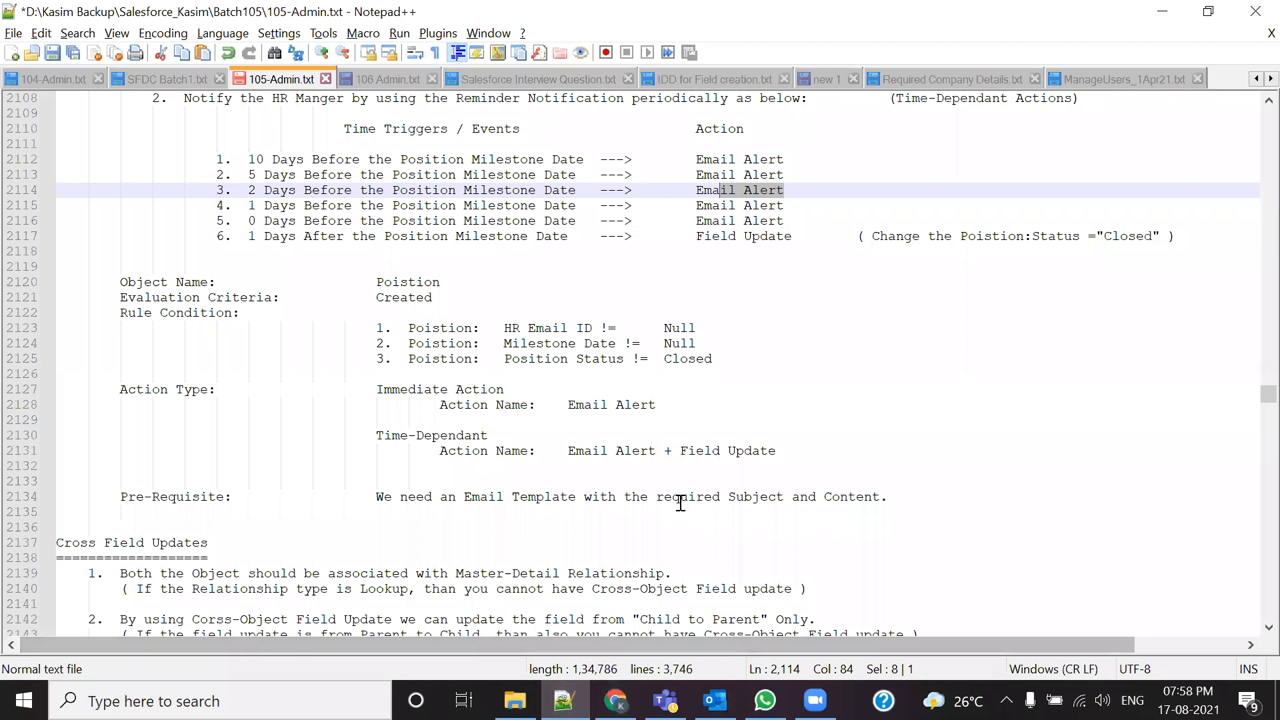
{"action": "scroll", "coordinate": [678, 500], "scroll_direction": "up", "scroll_amount": 6}
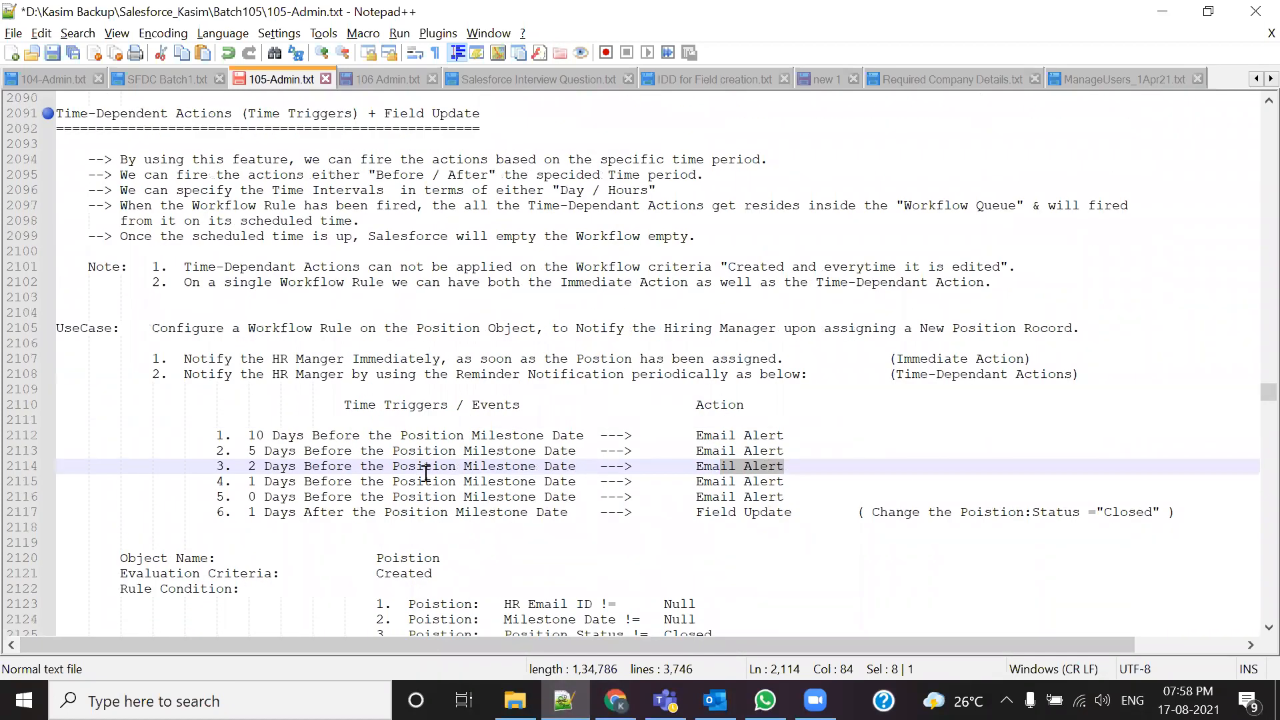
{"action": "left_click_drag", "start_coordinate": [432, 328], "coordinate": [495, 343]}
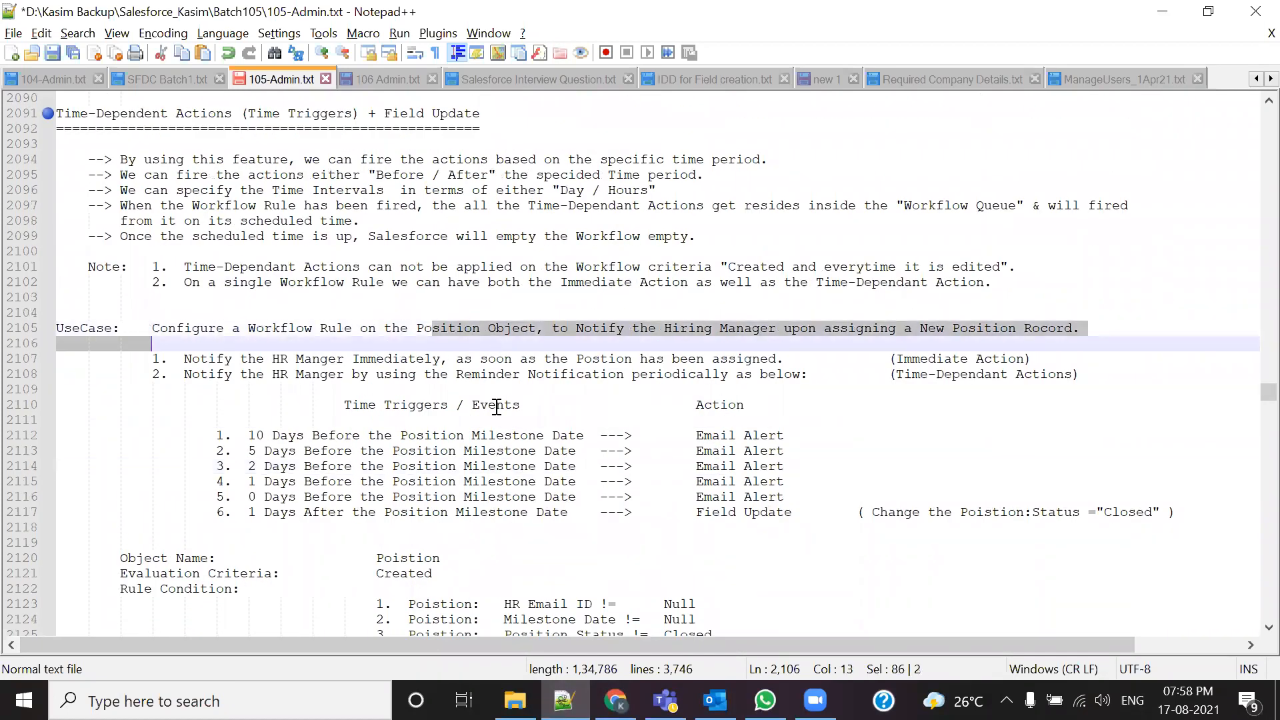
{"action": "left_click_drag", "start_coordinate": [392, 328], "coordinate": [475, 331]}
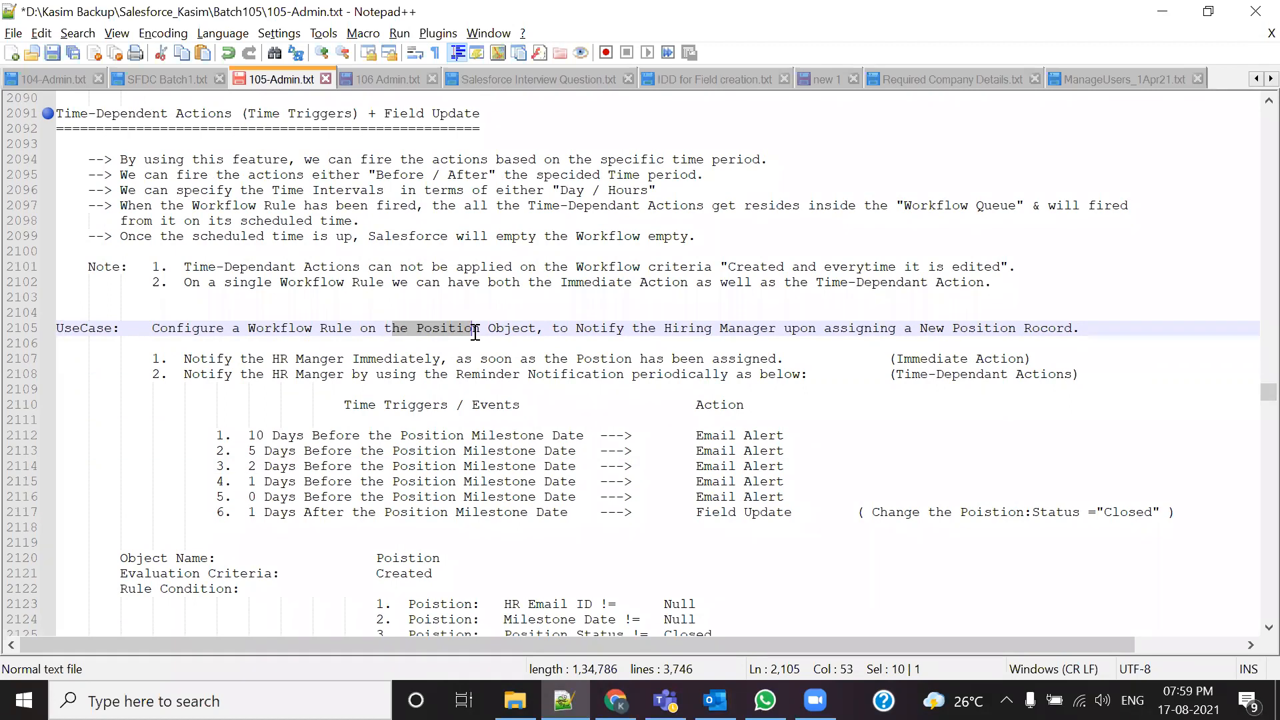
{"action": "scroll", "coordinate": [466, 333], "scroll_direction": "down", "scroll_amount": 8}
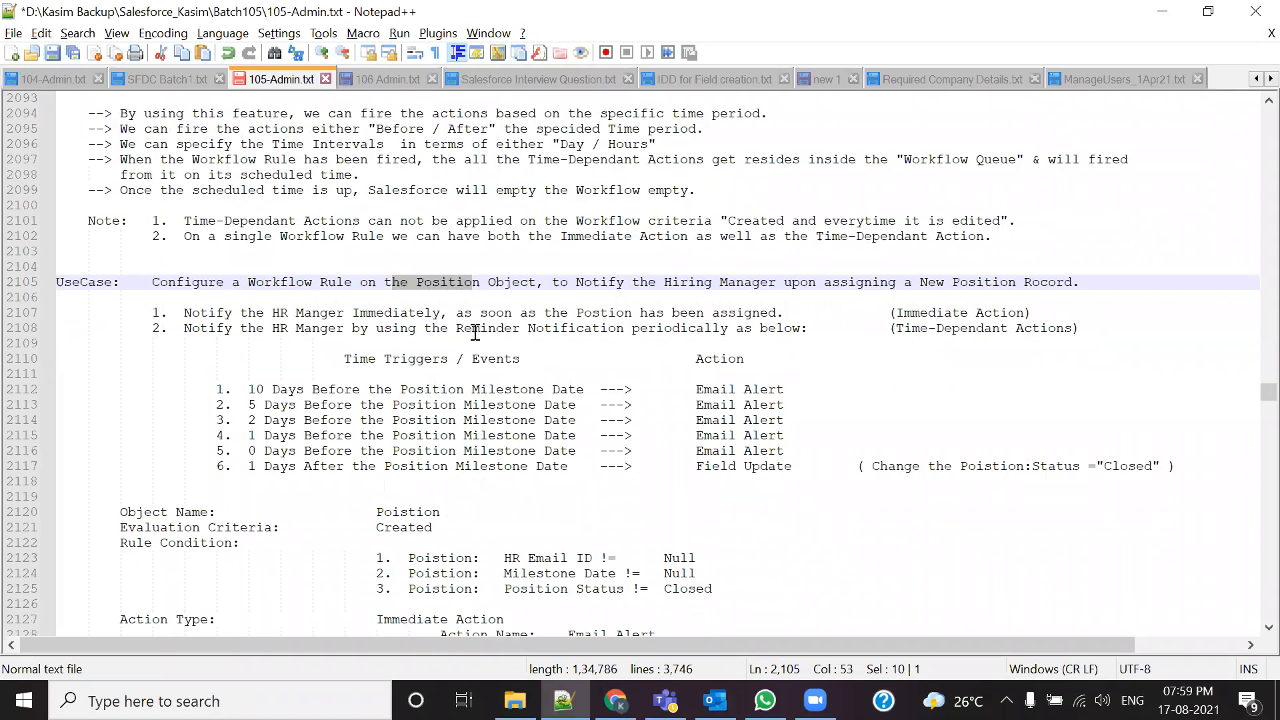
{"action": "scroll", "coordinate": [433, 563], "scroll_direction": "up", "scroll_amount": 2}
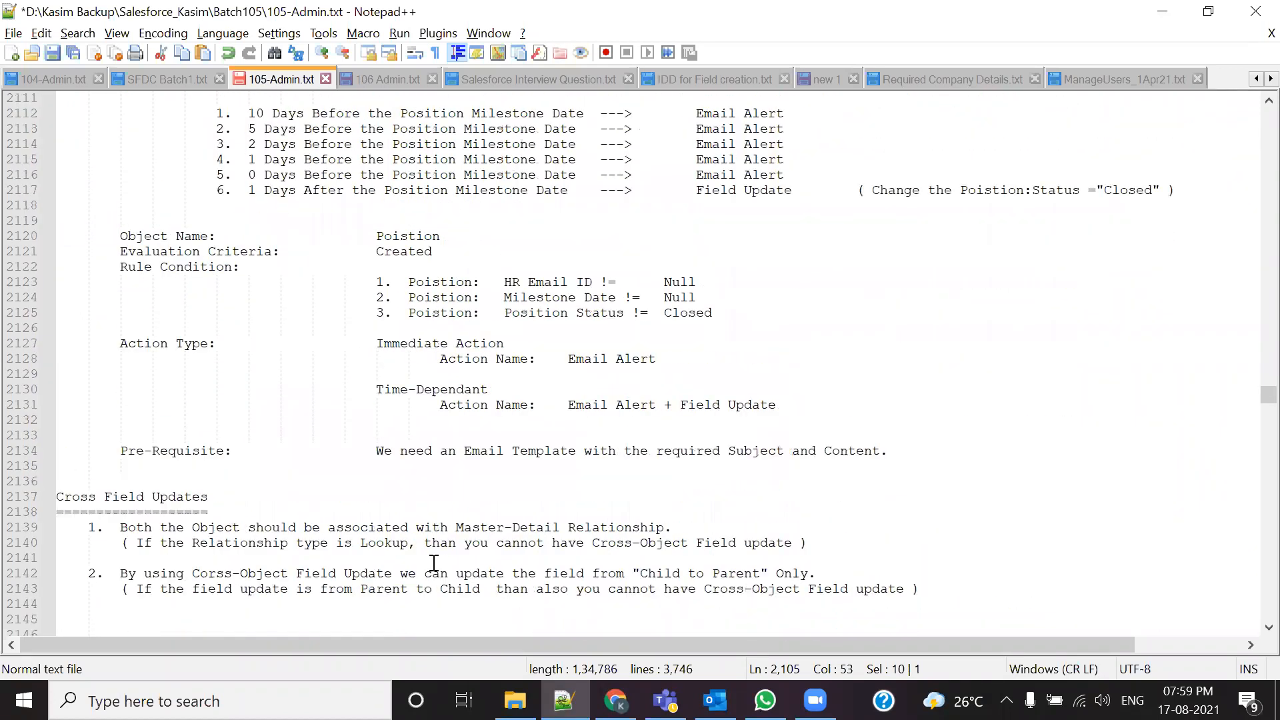
{"action": "left_click_drag", "start_coordinate": [377, 298], "coordinate": [440, 293]}
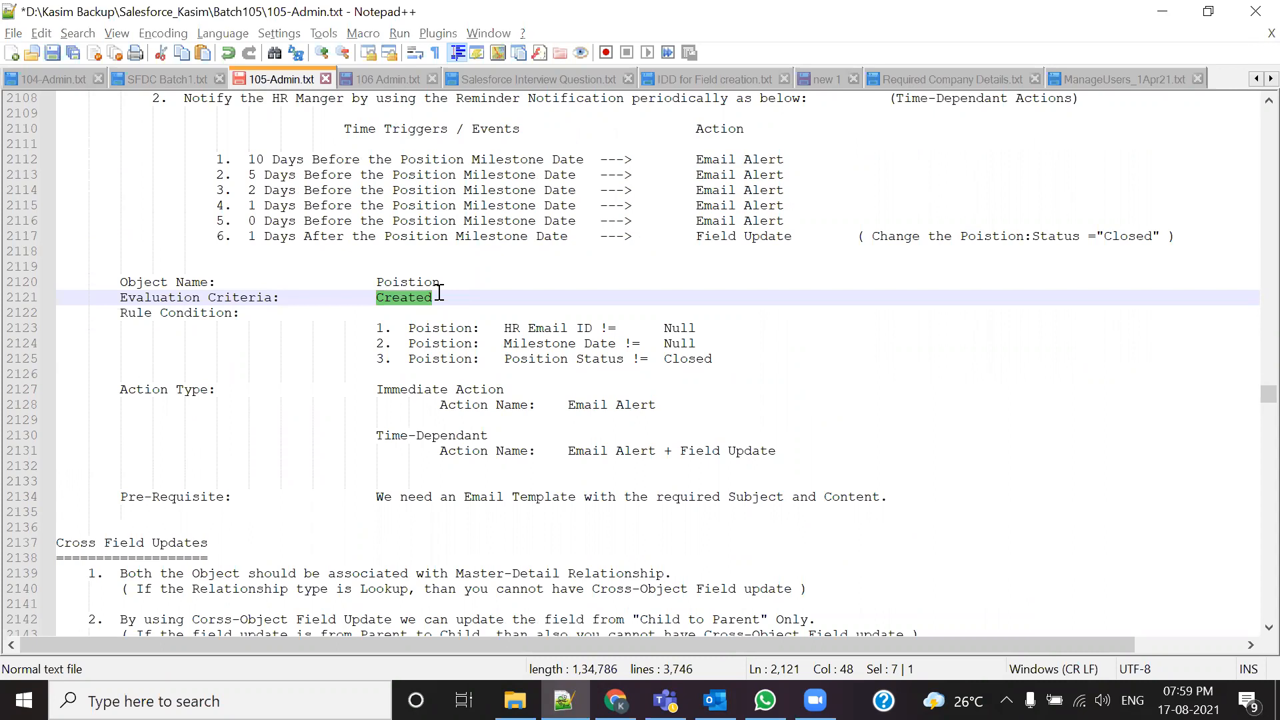
{"action": "key", "text": "alt+Tab"}
Step: Reset evaluation criteria to 'created' only and move down to the Rule Criteria section
{"action": "left_click", "coordinate": [454, 388]}
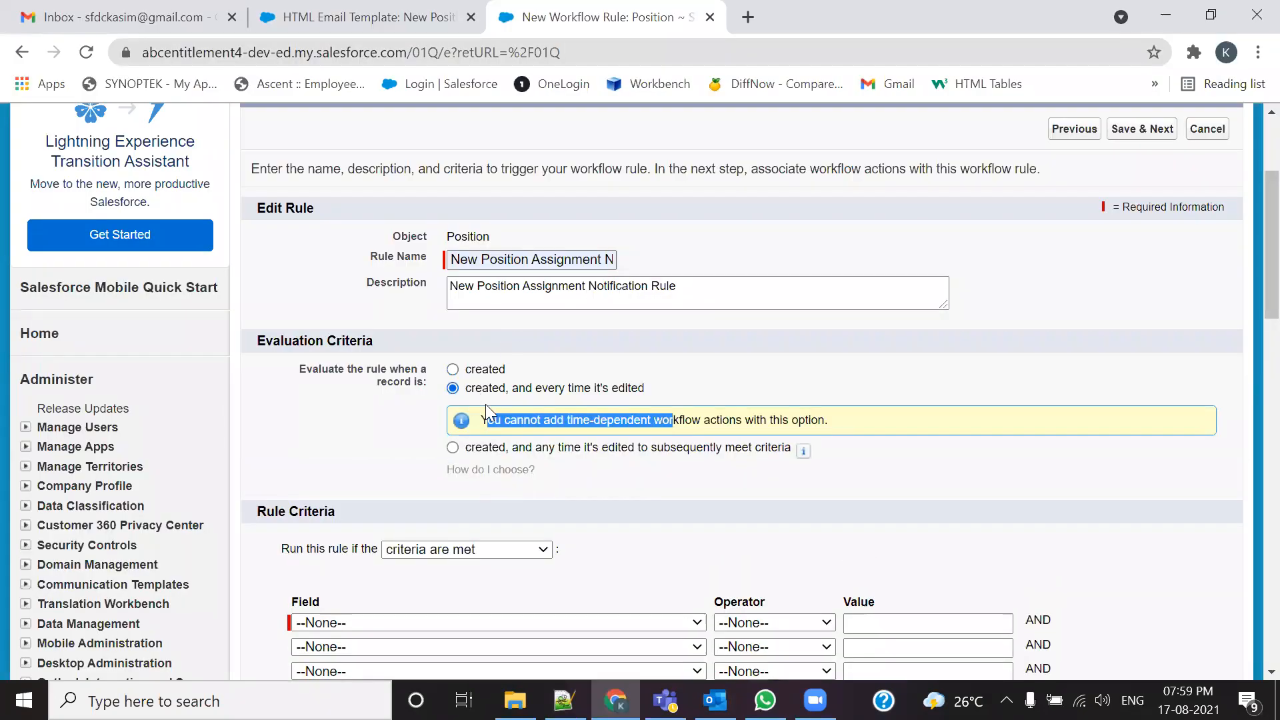
{"action": "left_click", "coordinate": [867, 424]}
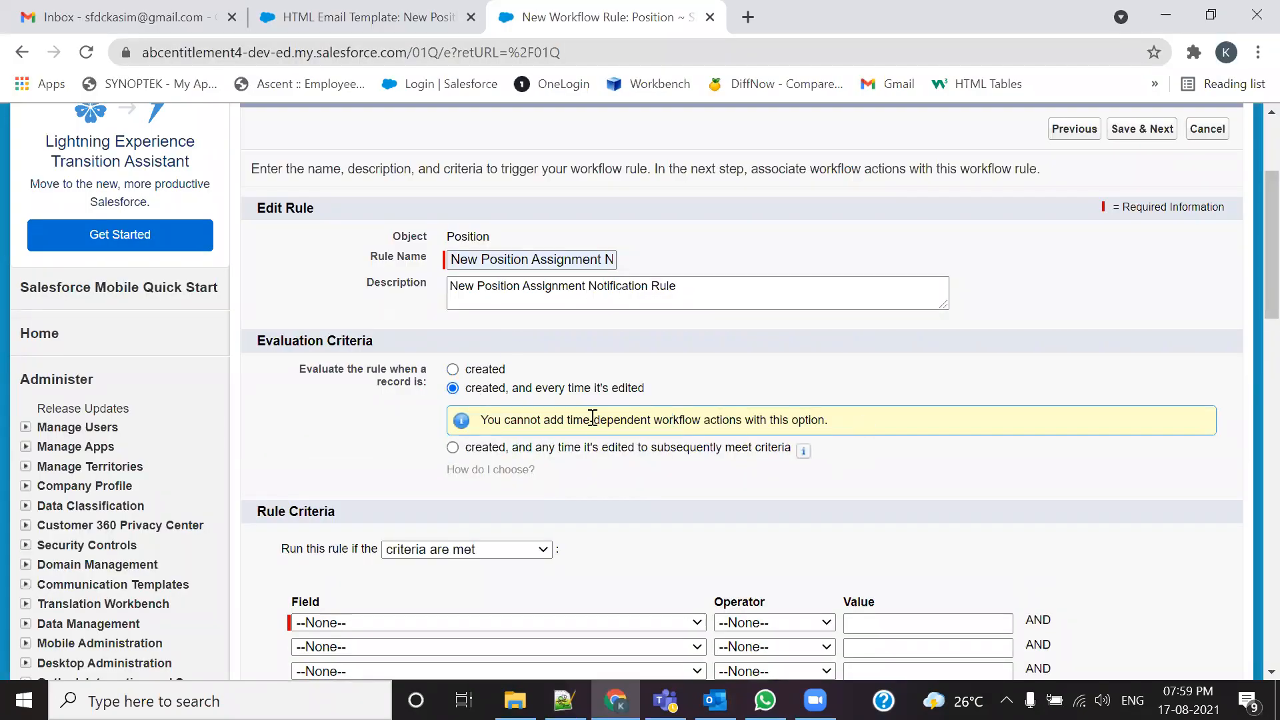
{"action": "left_click", "coordinate": [454, 371]}
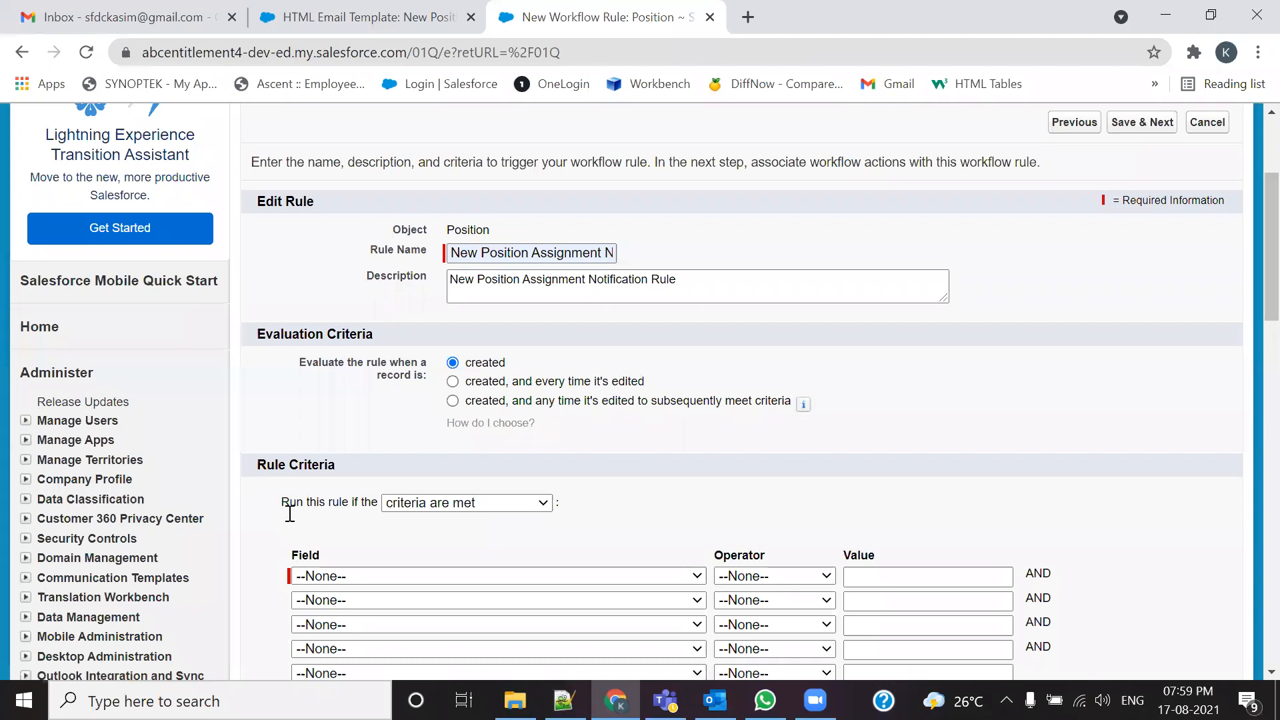
{"action": "scroll", "coordinate": [289, 516], "scroll_direction": "down", "scroll_amount": 3}
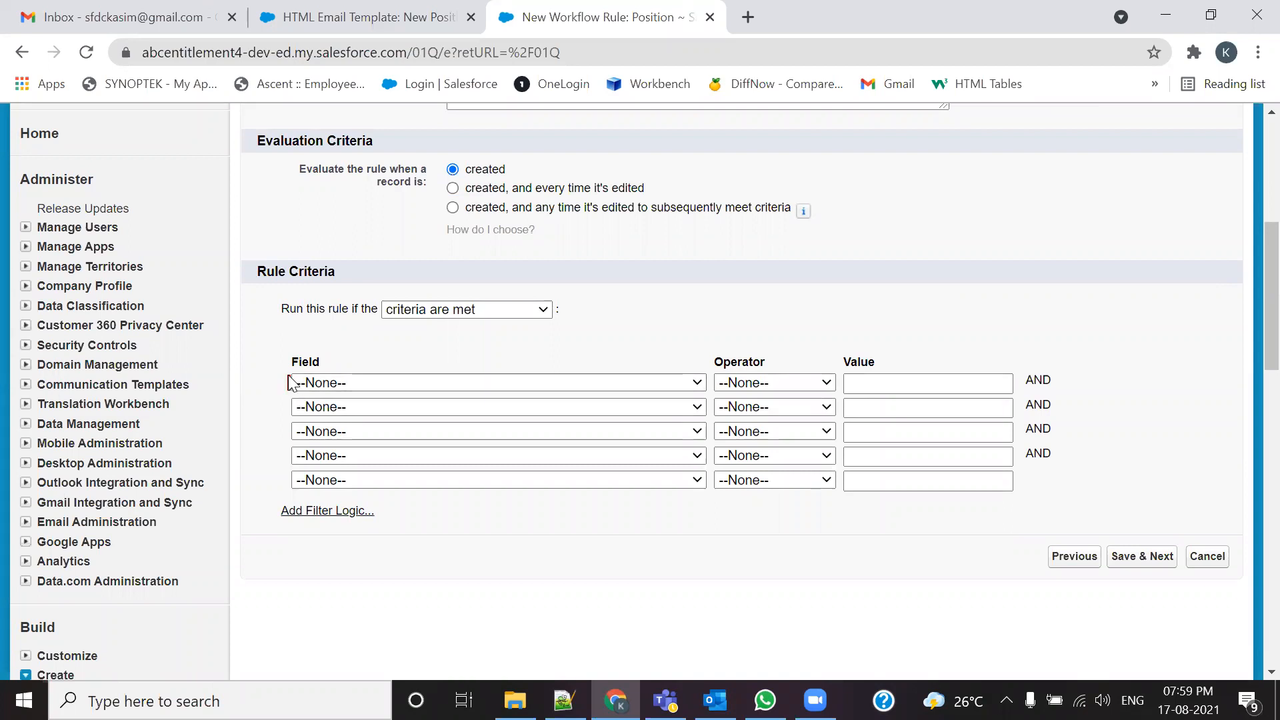
{"action": "left_click_drag", "start_coordinate": [329, 275], "coordinate": [265, 271]}
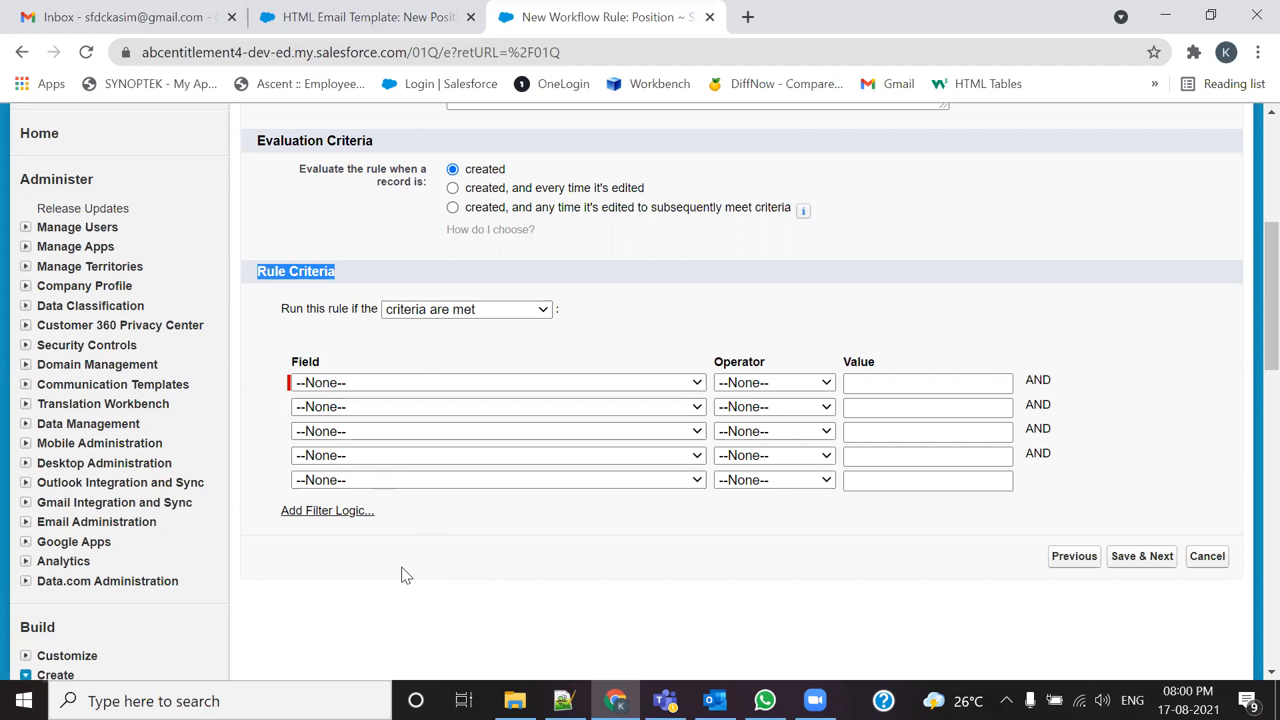
Step: Check the Email field on lead 'Test Lead Reocrd From Workflow 1', then return to Notepad++
{"action": "left_click", "coordinate": [303, 8]}
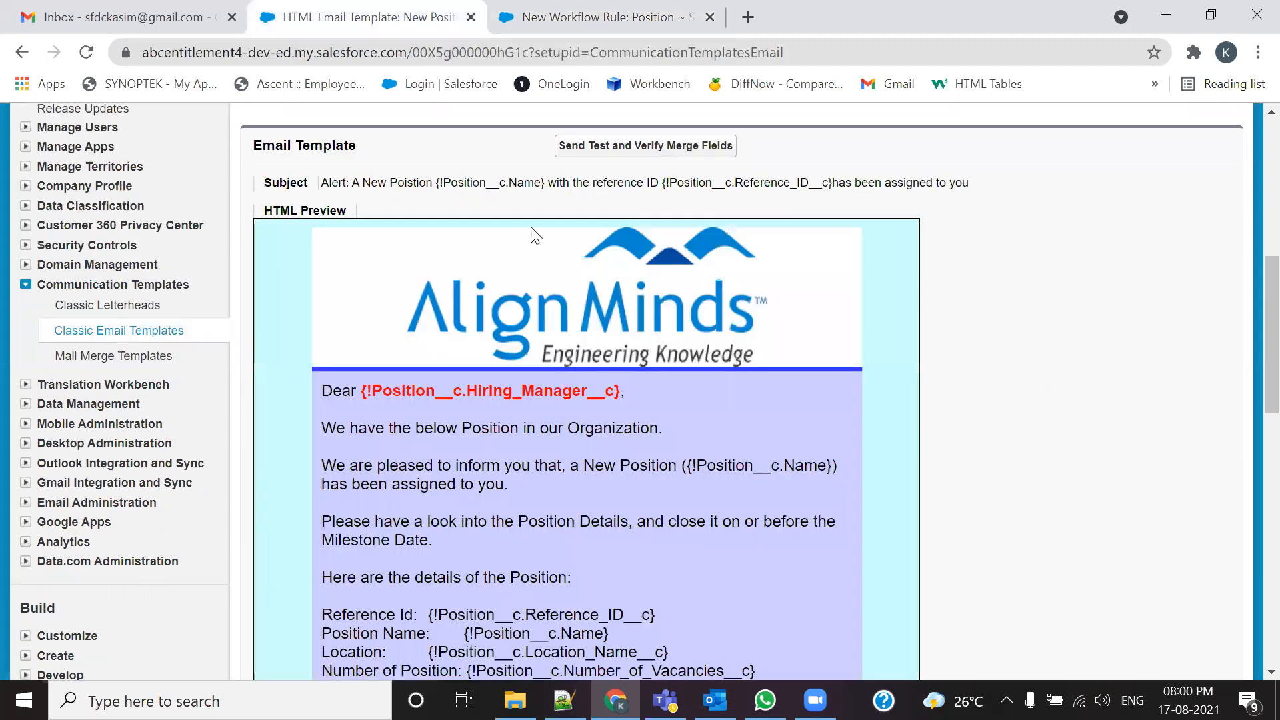
{"action": "scroll", "coordinate": [534, 233], "scroll_direction": "up", "scroll_amount": 5}
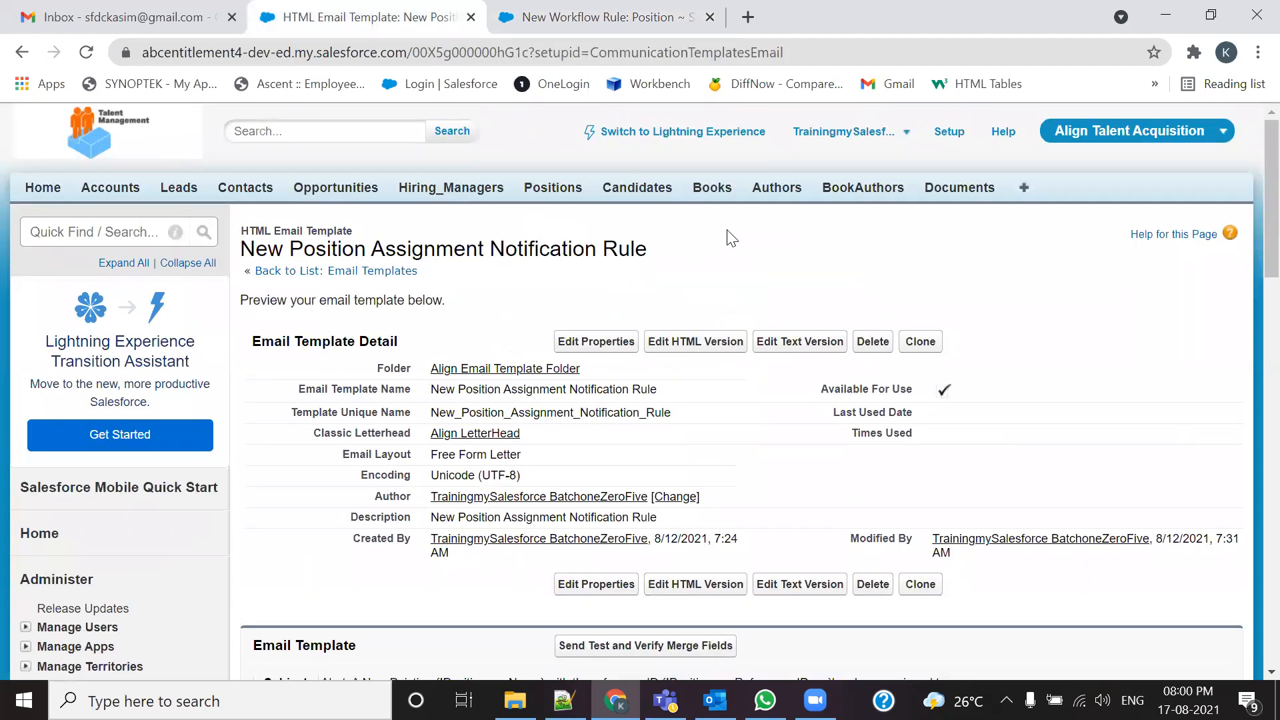
{"action": "left_click", "coordinate": [179, 188]}
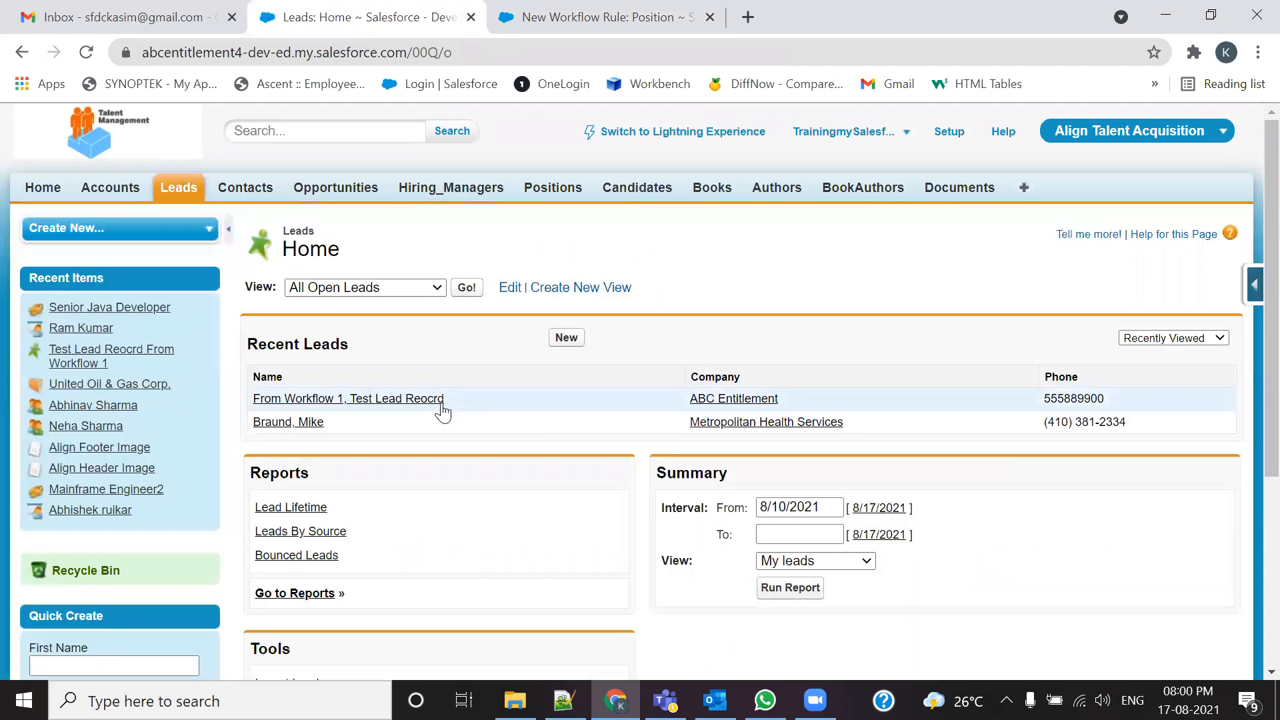
{"action": "left_click", "coordinate": [440, 400]}
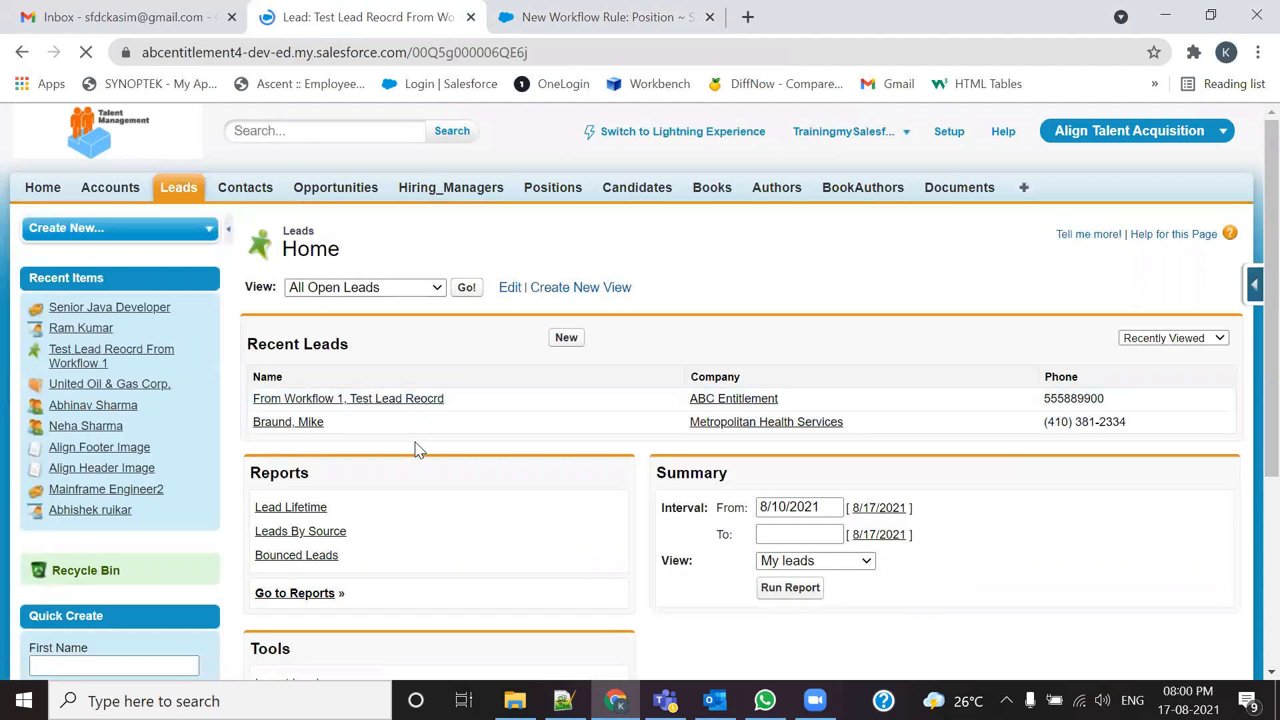
{"action": "scroll", "coordinate": [415, 442], "scroll_direction": "down", "scroll_amount": 8}
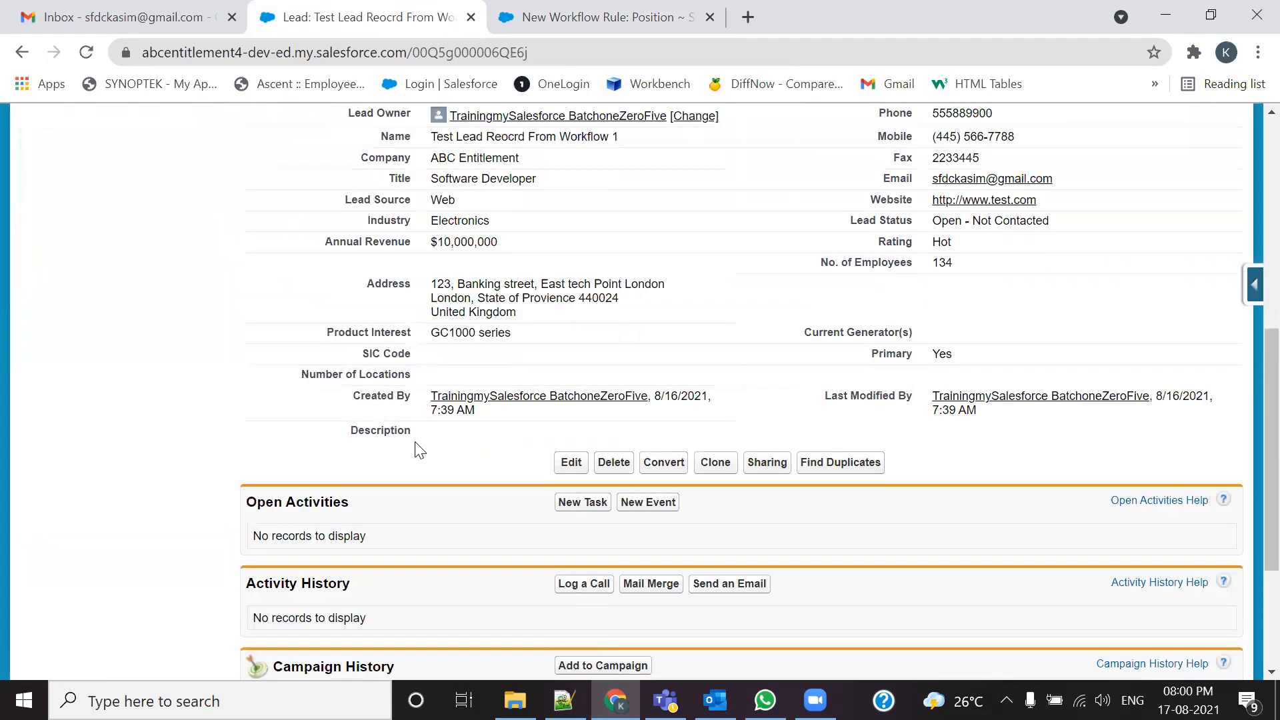
{"action": "scroll", "coordinate": [415, 441], "scroll_direction": "up", "scroll_amount": 3}
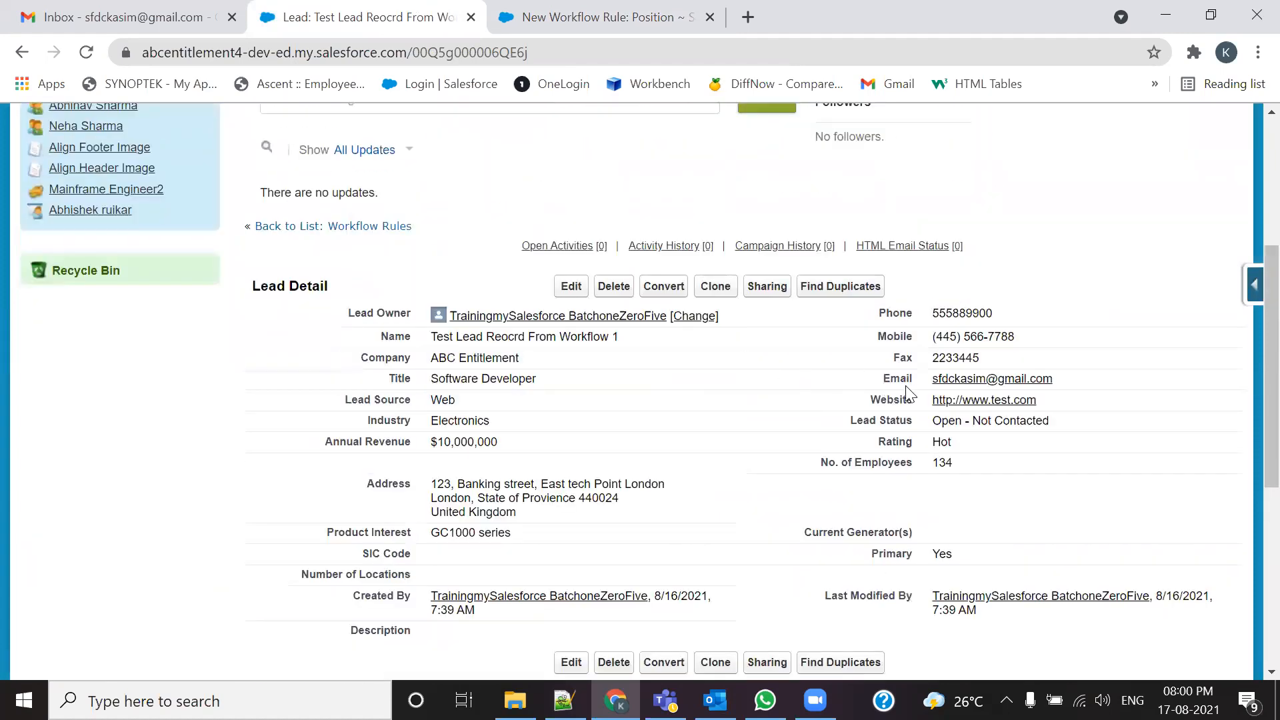
{"action": "double_click", "coordinate": [897, 380]}
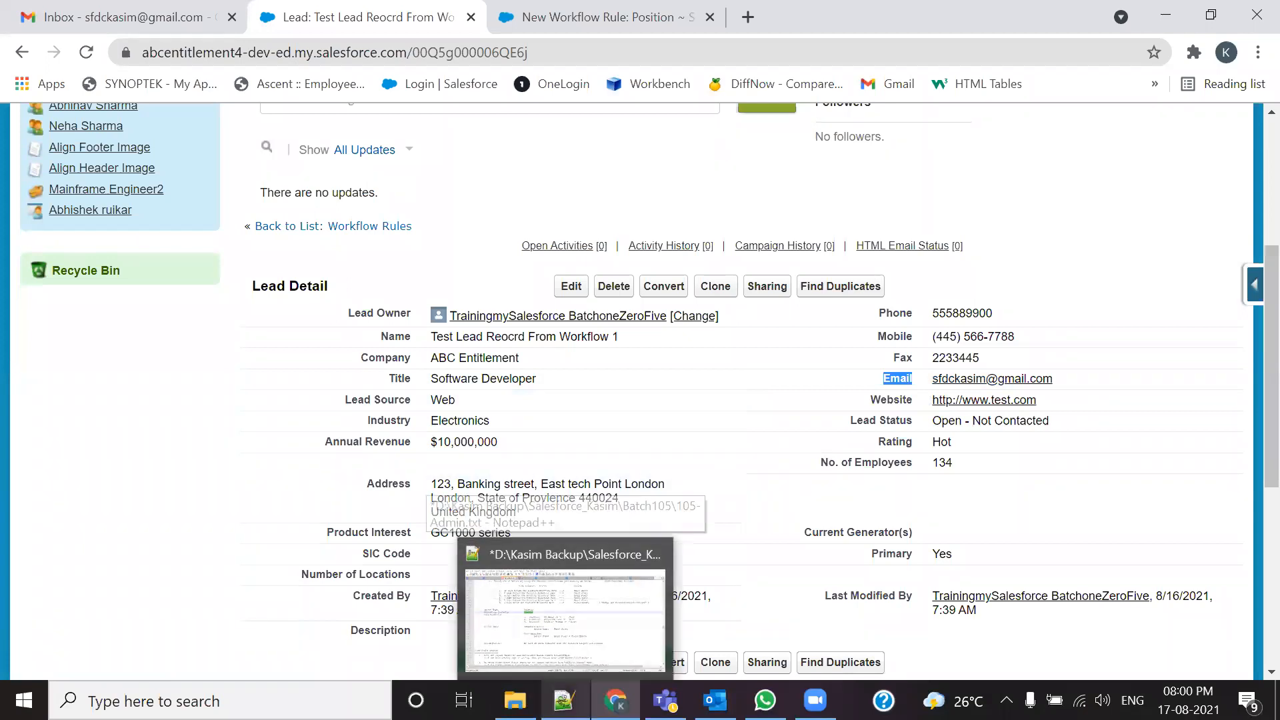
{"action": "key", "text": "alt+Tab"}
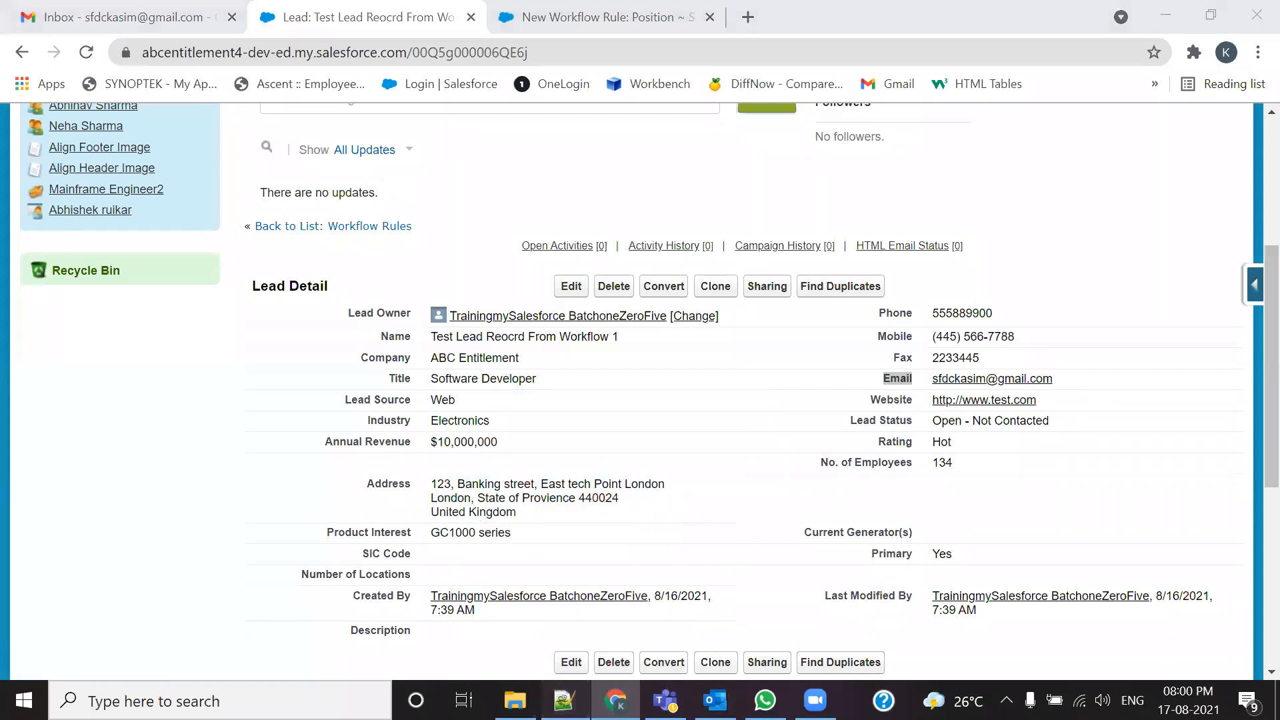
{"action": "scroll", "coordinate": [470, 334], "scroll_direction": "up", "scroll_amount": 15}
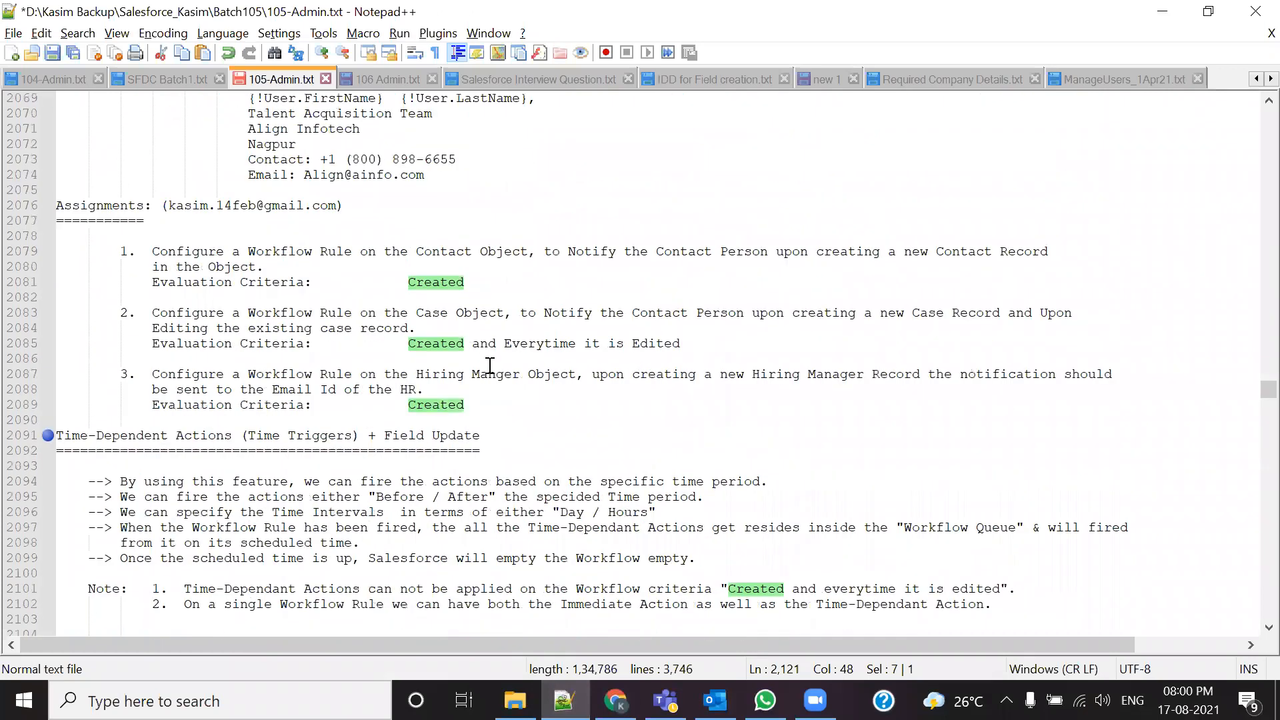
Step: Highlight the Lead:Email != Null condition and the 300 and unlimited daily email limits in the notes
{"action": "scroll", "coordinate": [497, 366], "scroll_direction": "up", "scroll_amount": 9}
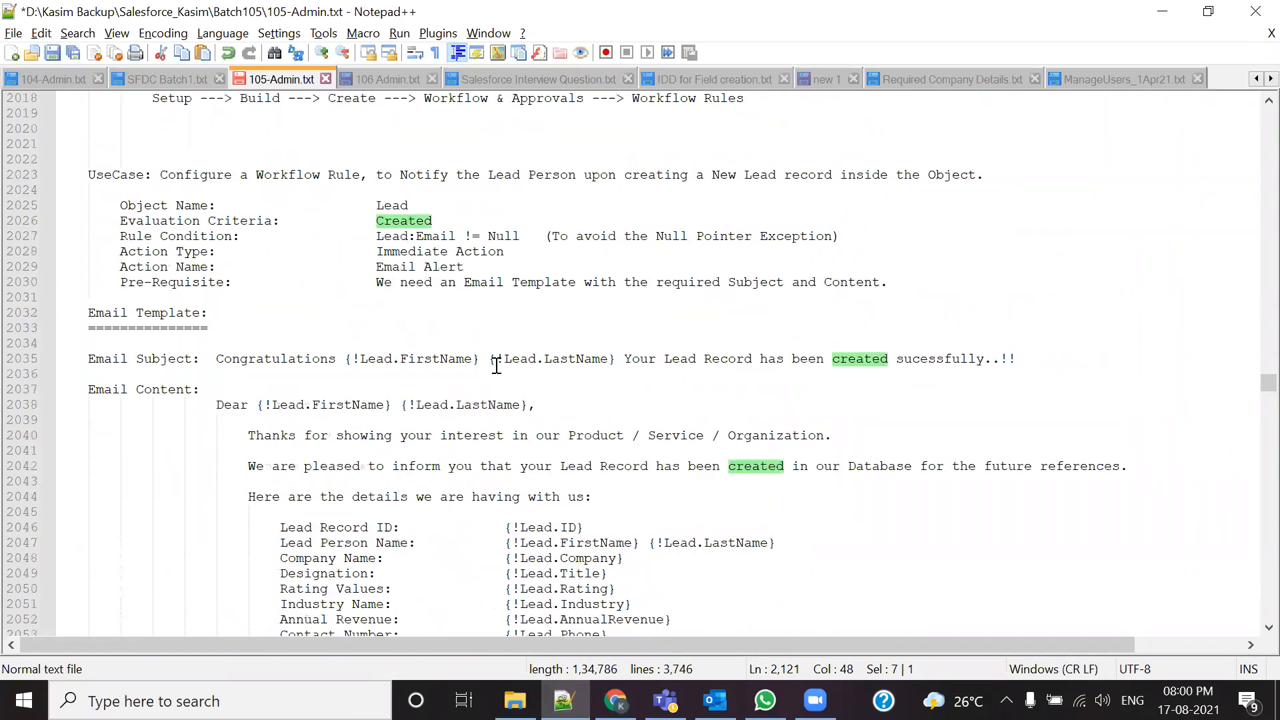
{"action": "left_click_drag", "start_coordinate": [377, 237], "coordinate": [530, 236]}
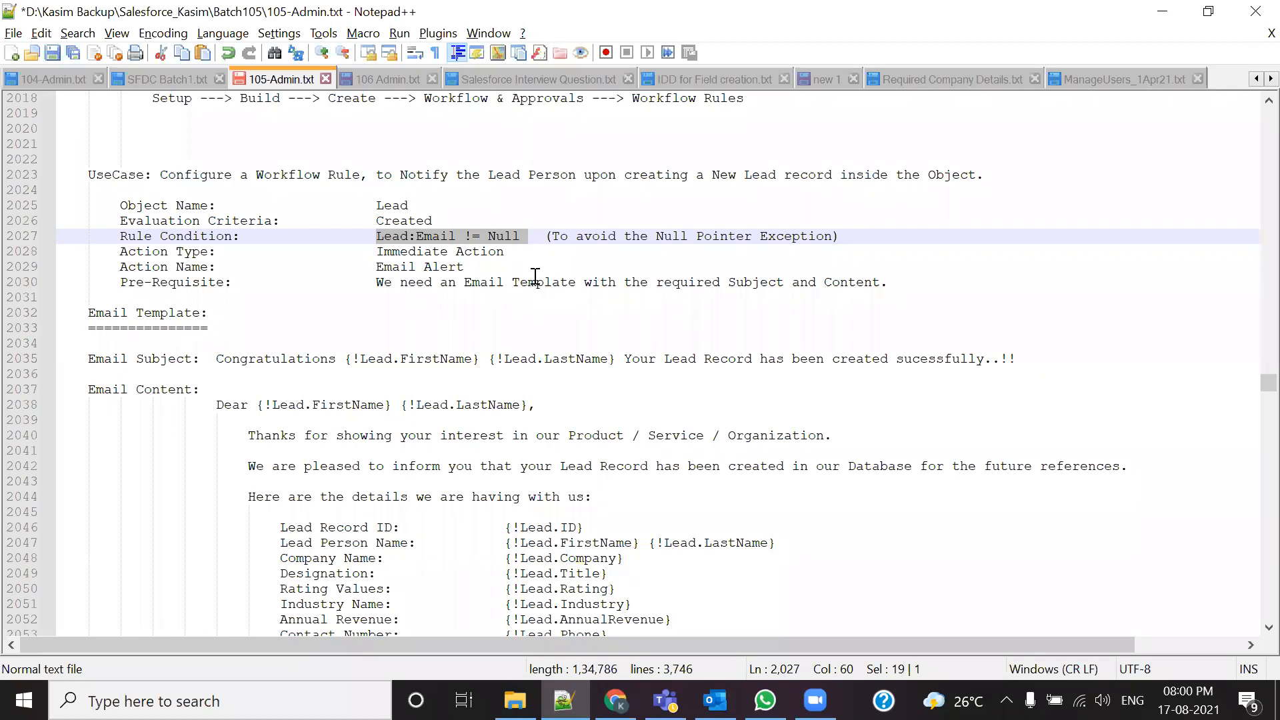
{"action": "scroll", "coordinate": [535, 277], "scroll_direction": "up", "scroll_amount": 8}
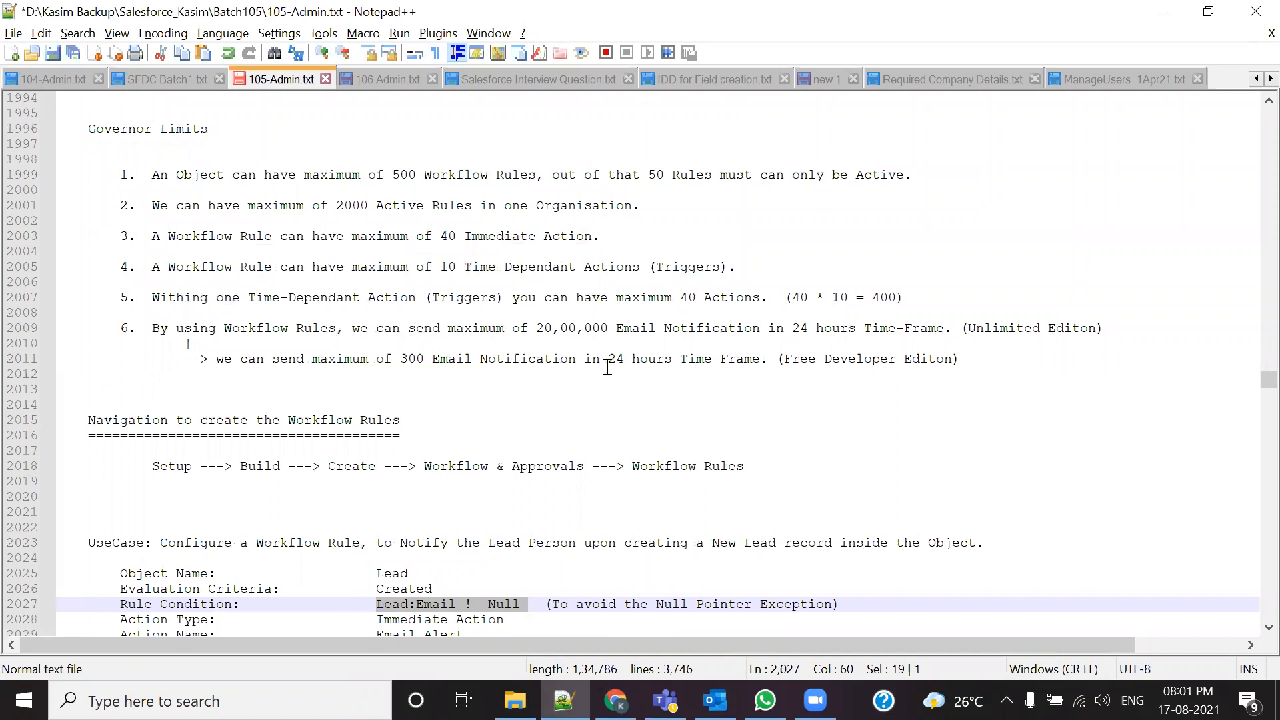
{"action": "left_click_drag", "start_coordinate": [608, 360], "coordinate": [648, 359]}
{"action": "left_click_drag", "start_coordinate": [400, 360], "coordinate": [424, 360]}
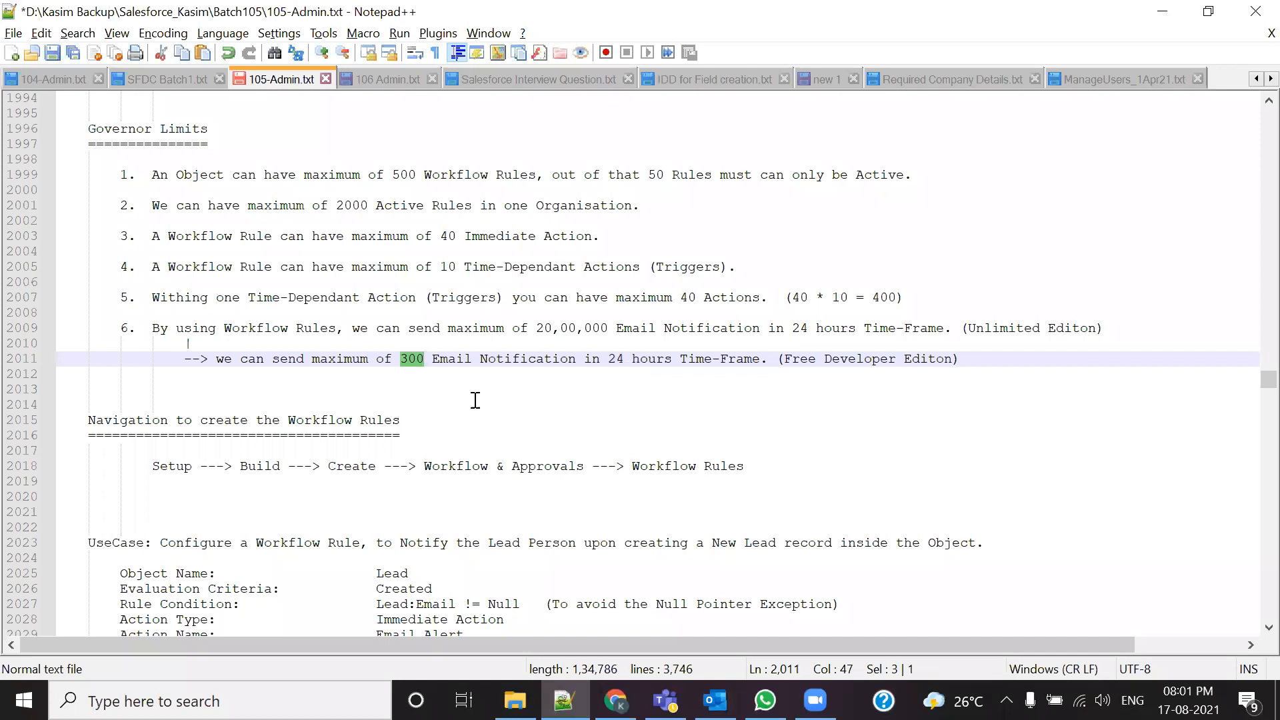
{"action": "left_click_drag", "start_coordinate": [537, 328], "coordinate": [592, 328]}
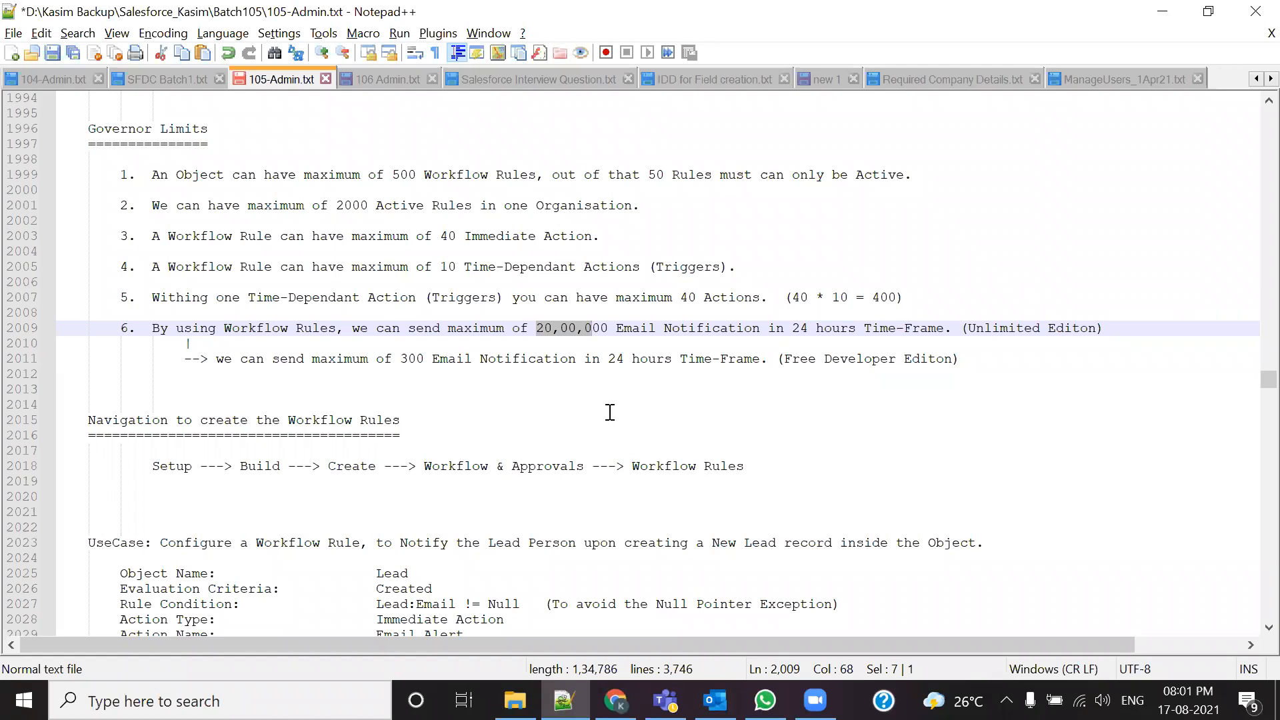
{"action": "scroll", "coordinate": [609, 412], "scroll_direction": "down", "scroll_amount": 7}
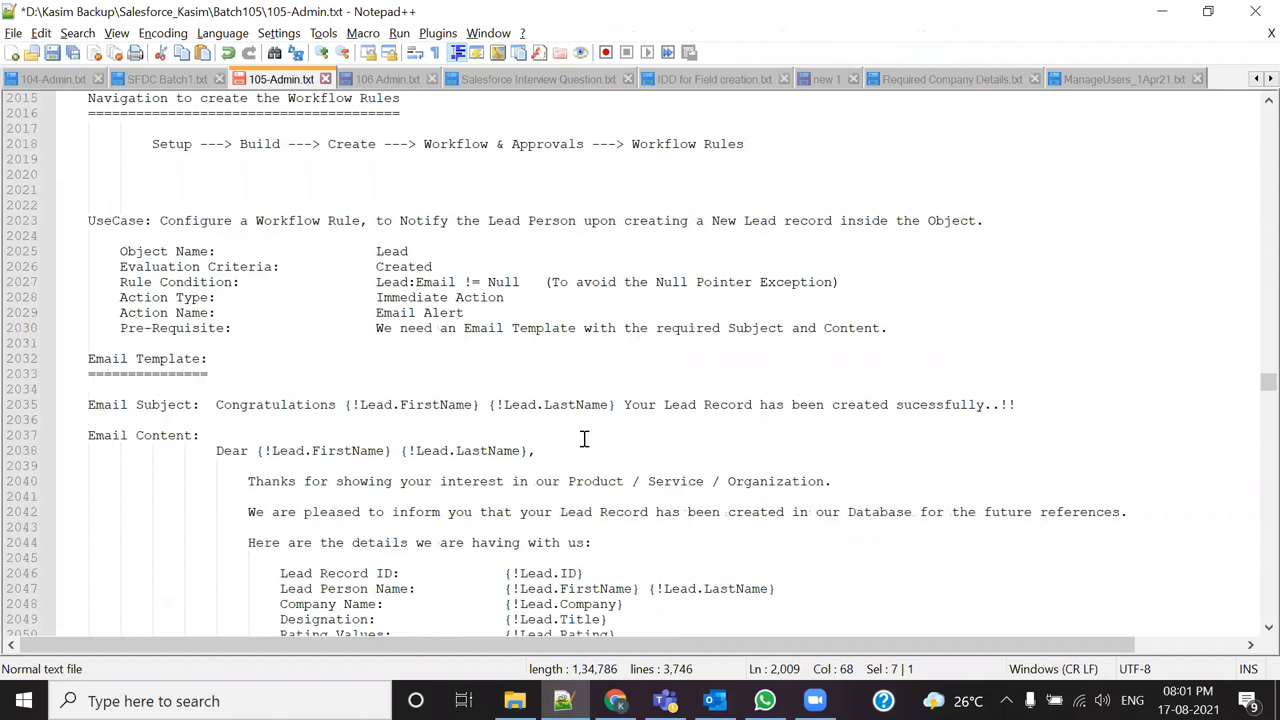
{"action": "left_click_drag", "start_coordinate": [376, 289], "coordinate": [523, 288]}
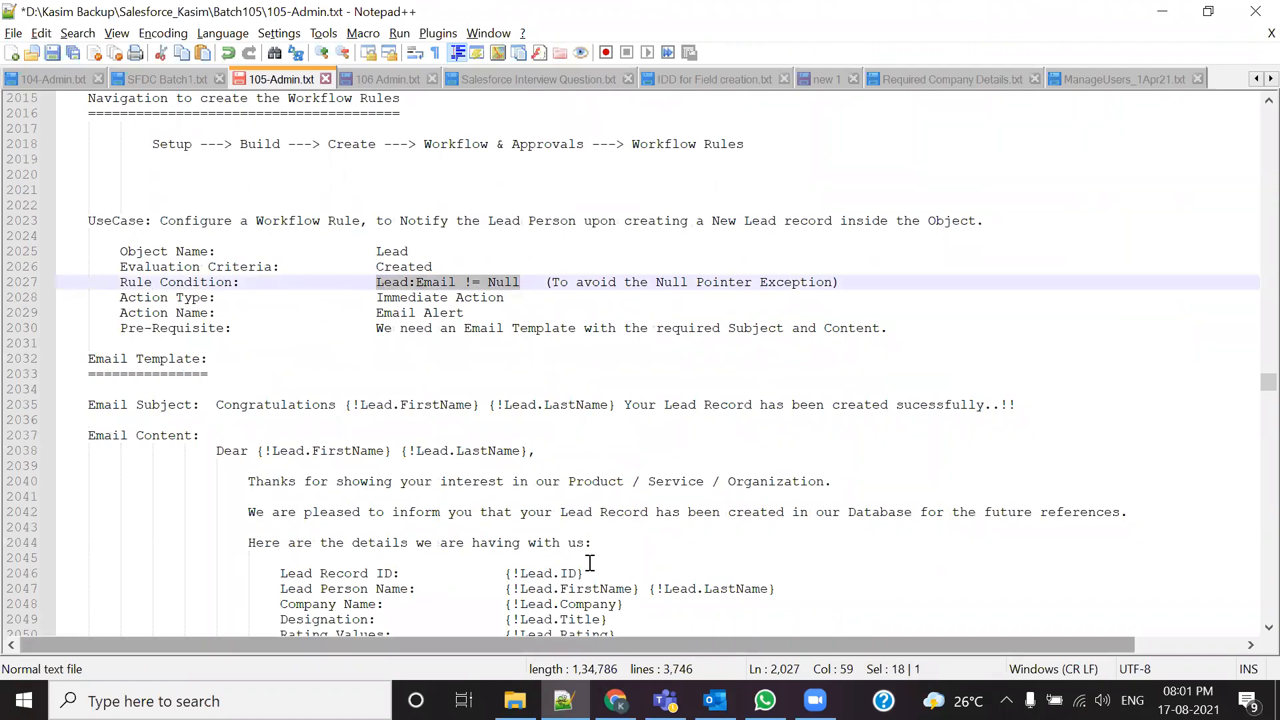
{"action": "left_click", "coordinate": [615, 700]}
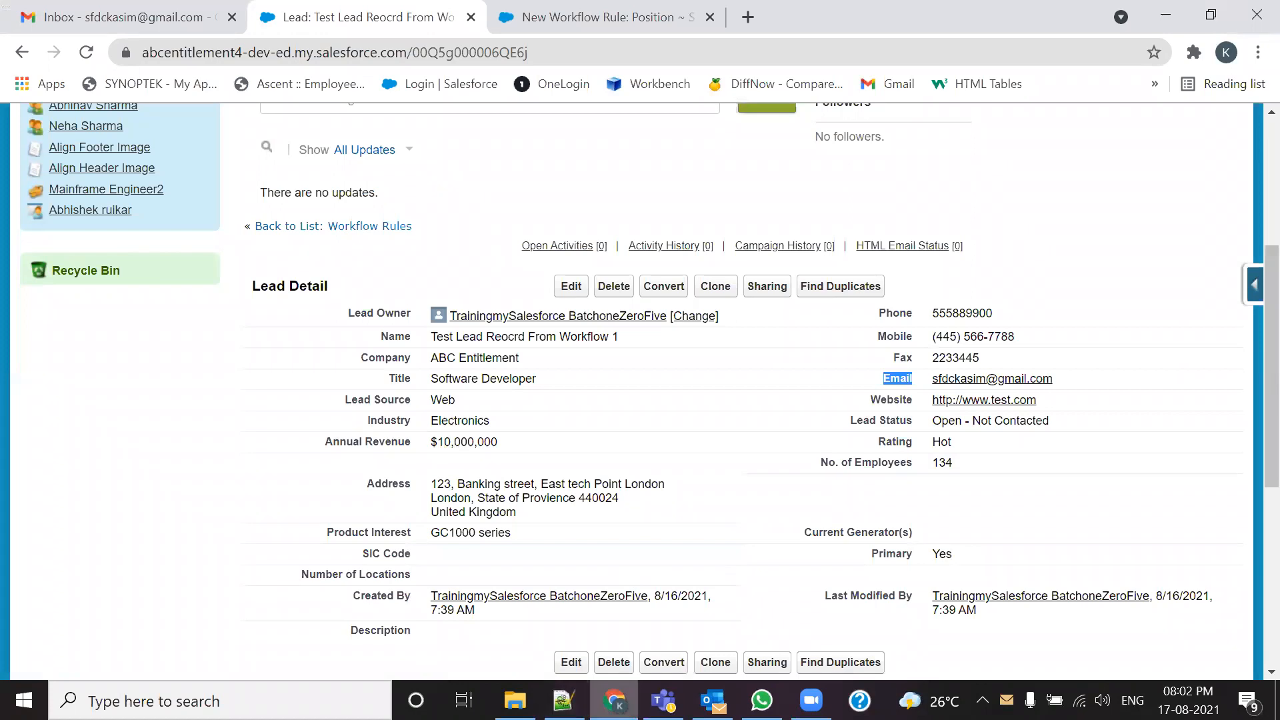
Step: Leave the lead record and go to the Positions home page
{"action": "left_click", "coordinate": [569, 18]}
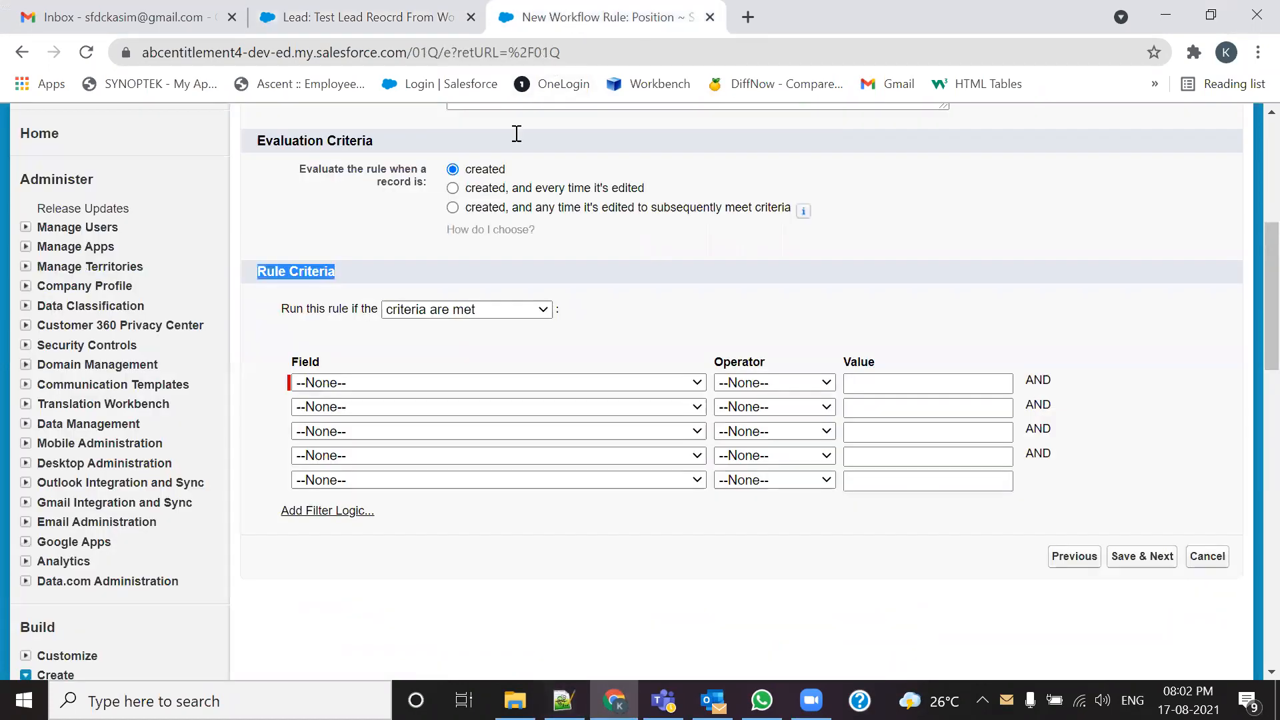
{"action": "left_click", "coordinate": [332, 8]}
{"action": "scroll", "coordinate": [733, 280], "scroll_direction": "up", "scroll_amount": 5}
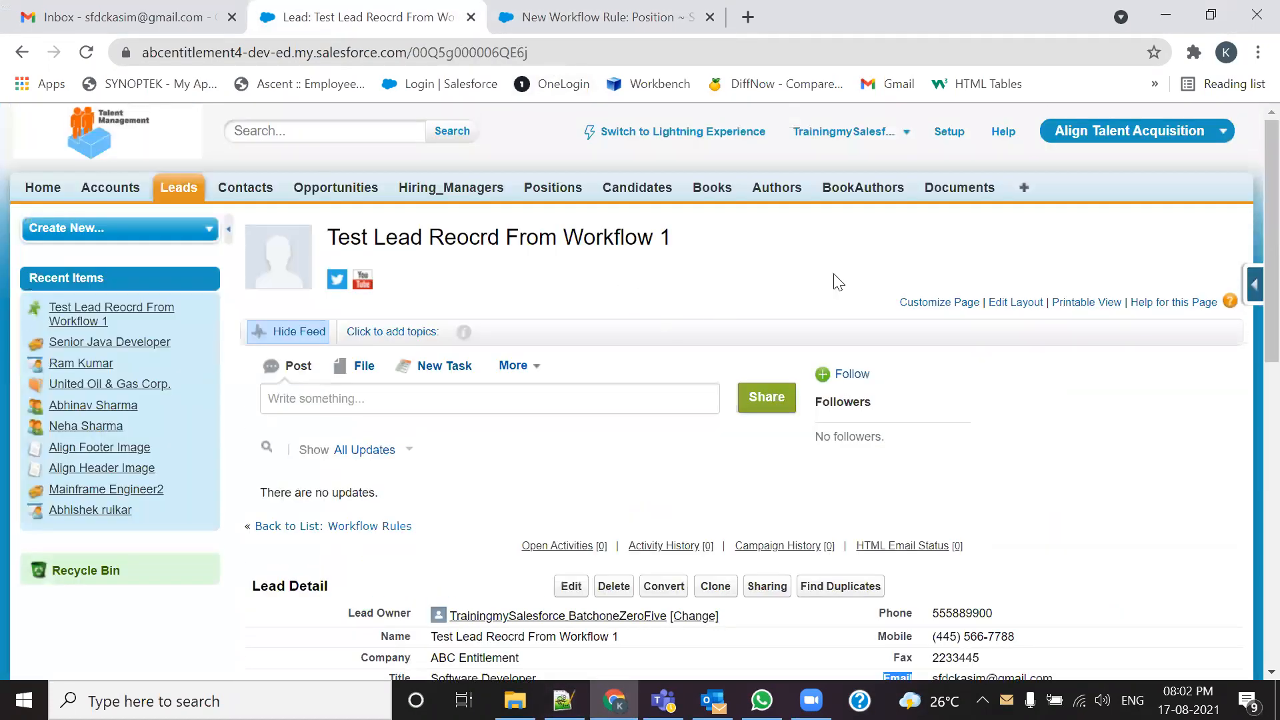
{"action": "left_click", "coordinate": [531, 193]}
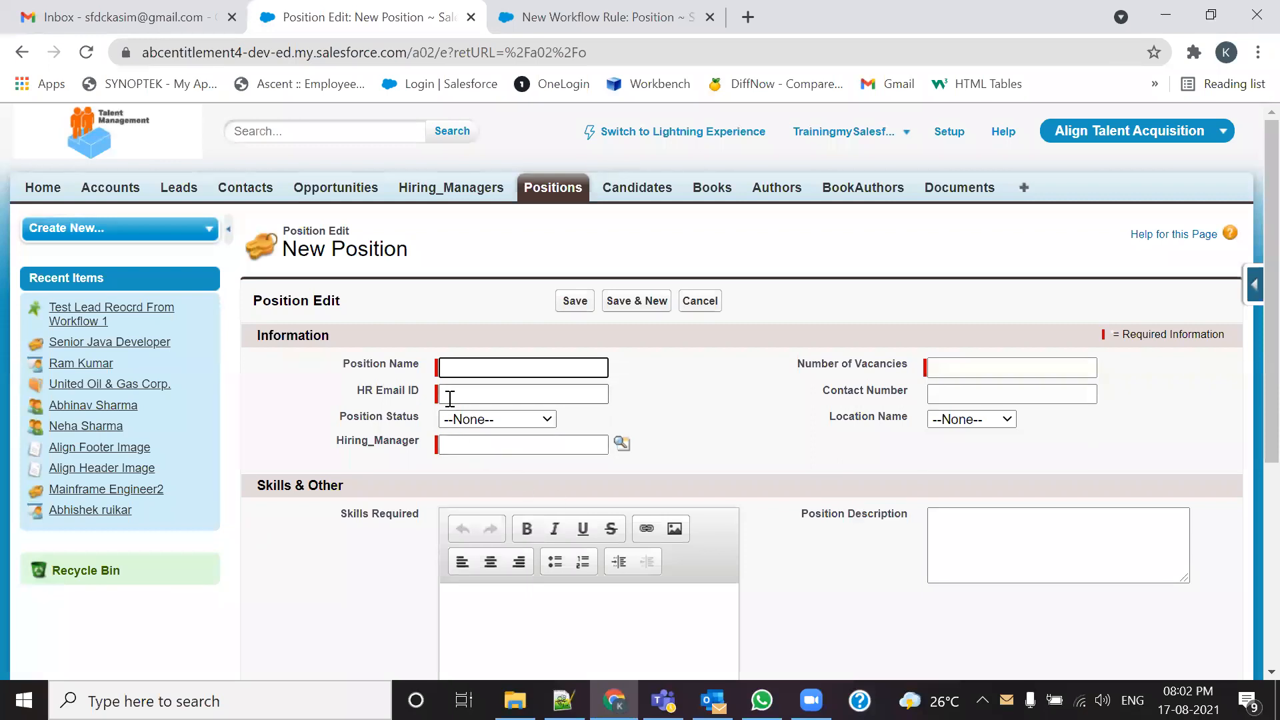
Step: Edit the Position field HR Email ID, clear its Required checkbox, and save
{"action": "left_click_drag", "start_coordinate": [420, 392], "coordinate": [358, 383]}
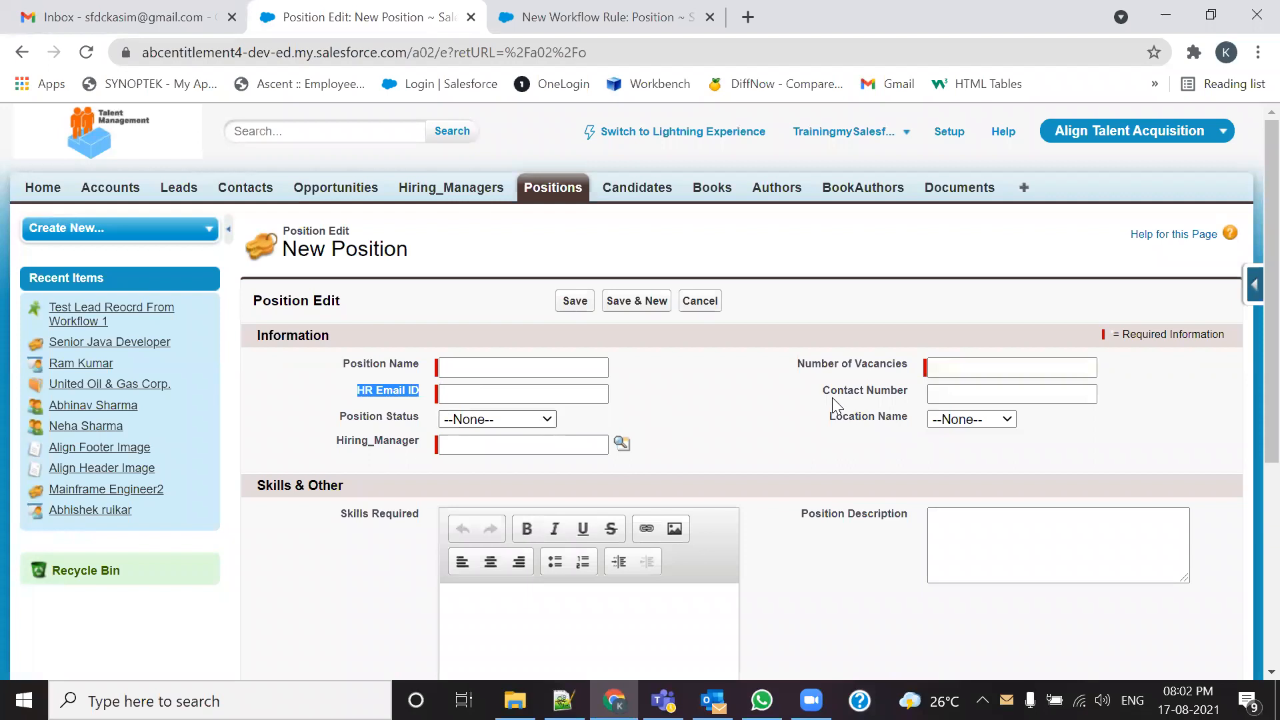
{"action": "left_click", "coordinate": [1252, 290]}
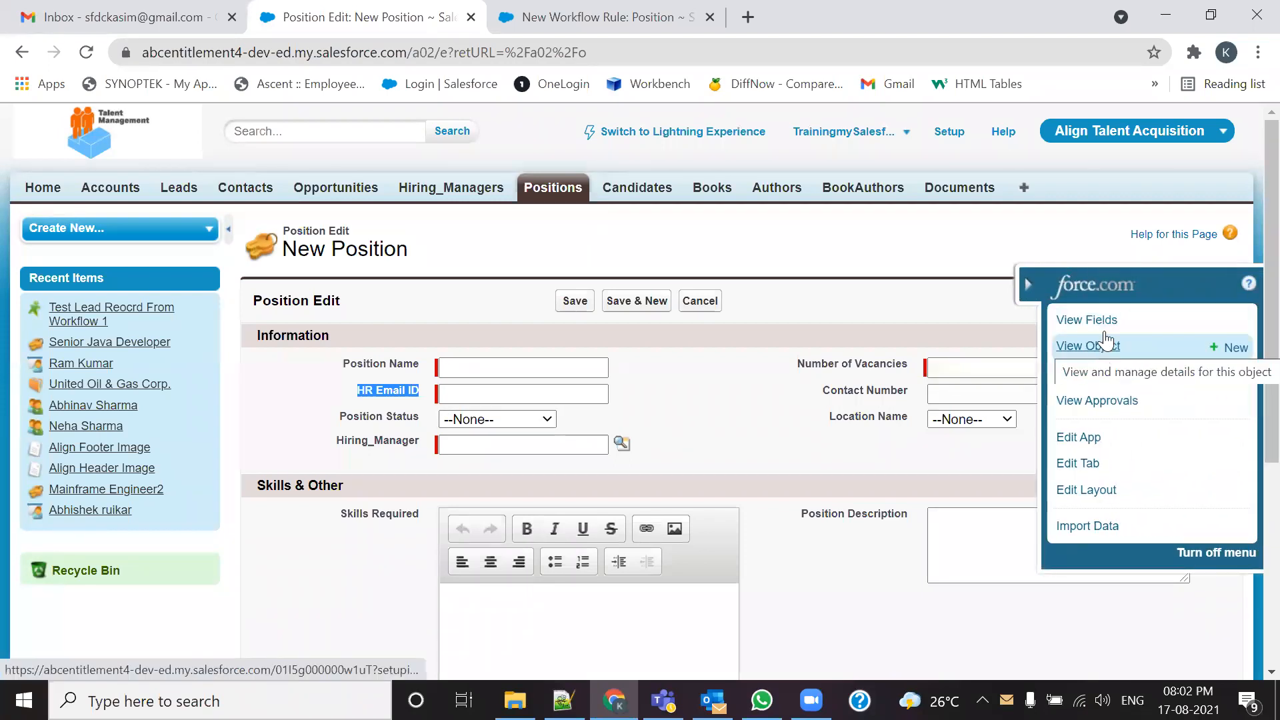
{"action": "left_click", "coordinate": [1113, 322]}
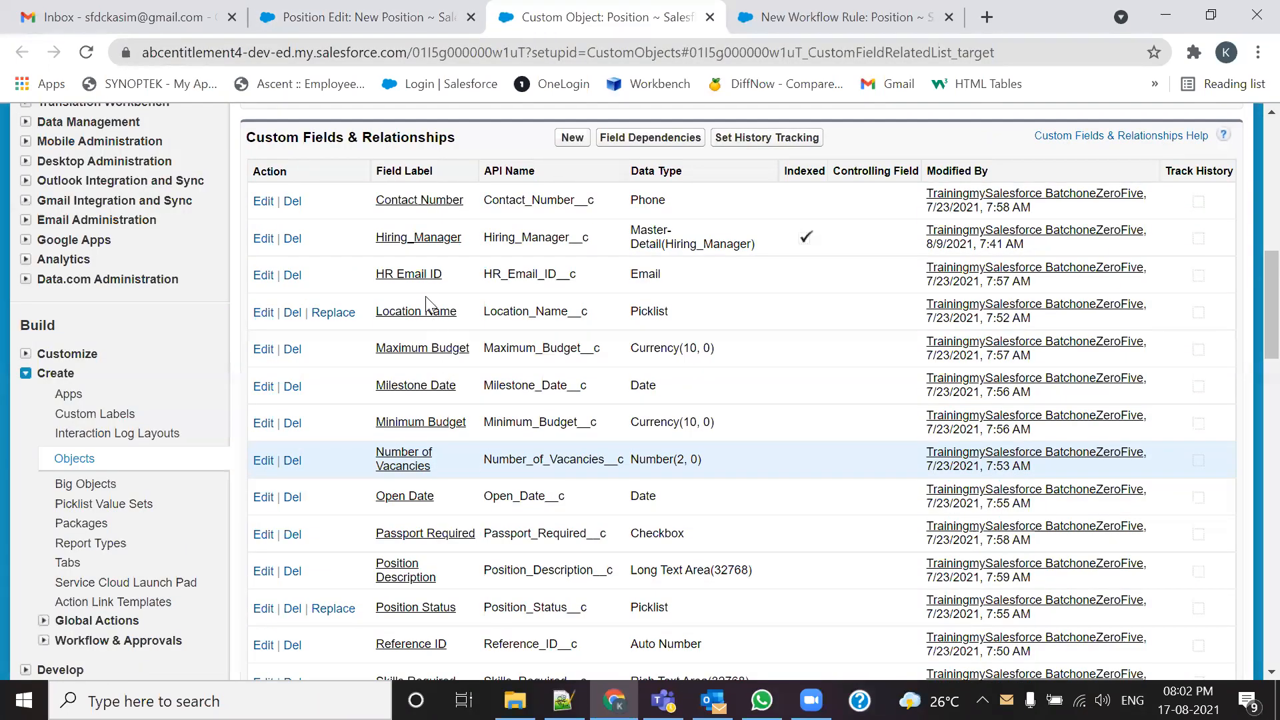
{"action": "left_click", "coordinate": [394, 390]}
{"action": "left_click", "coordinate": [417, 276]}
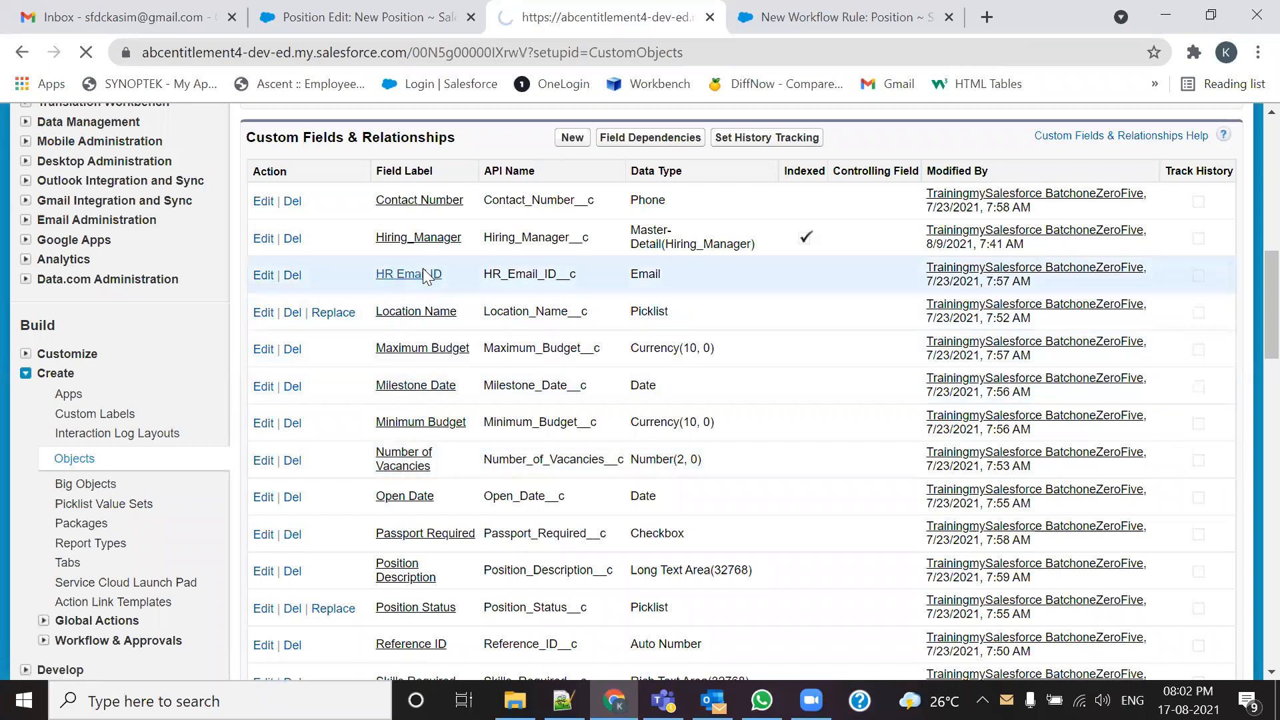
{"action": "left_click", "coordinate": [571, 330]}
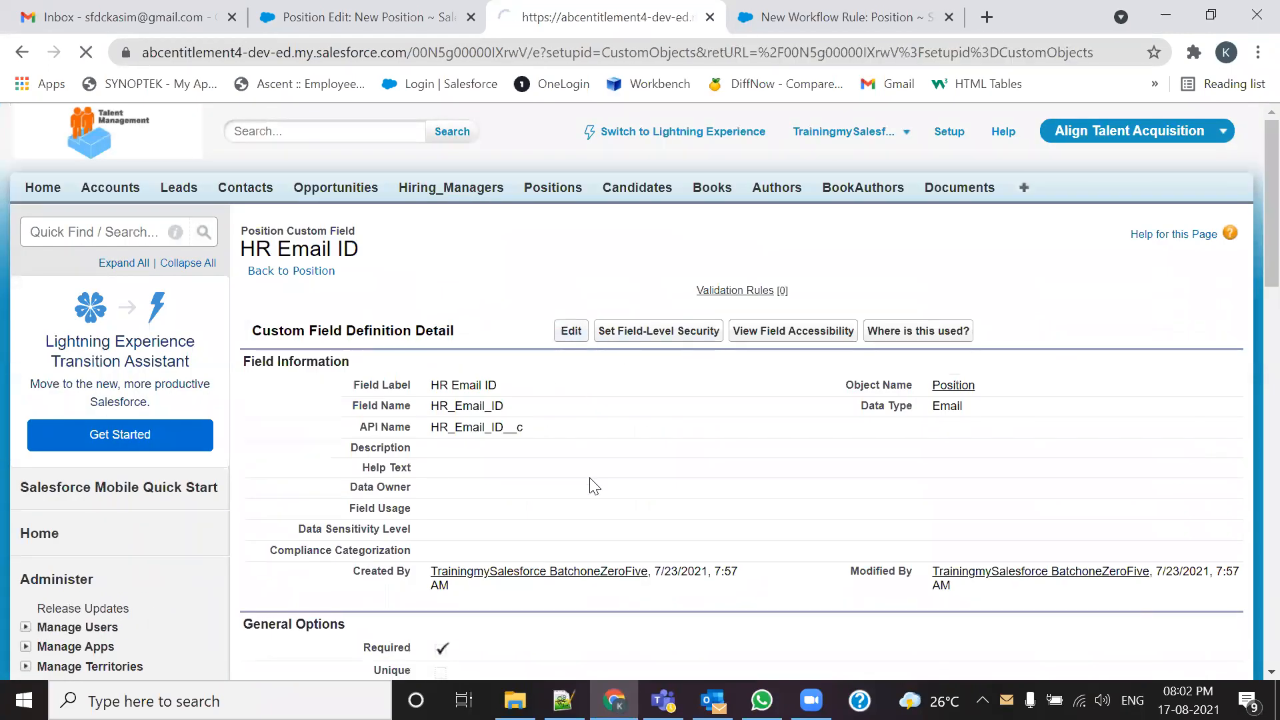
{"action": "scroll", "coordinate": [590, 477], "scroll_direction": "down", "scroll_amount": 5}
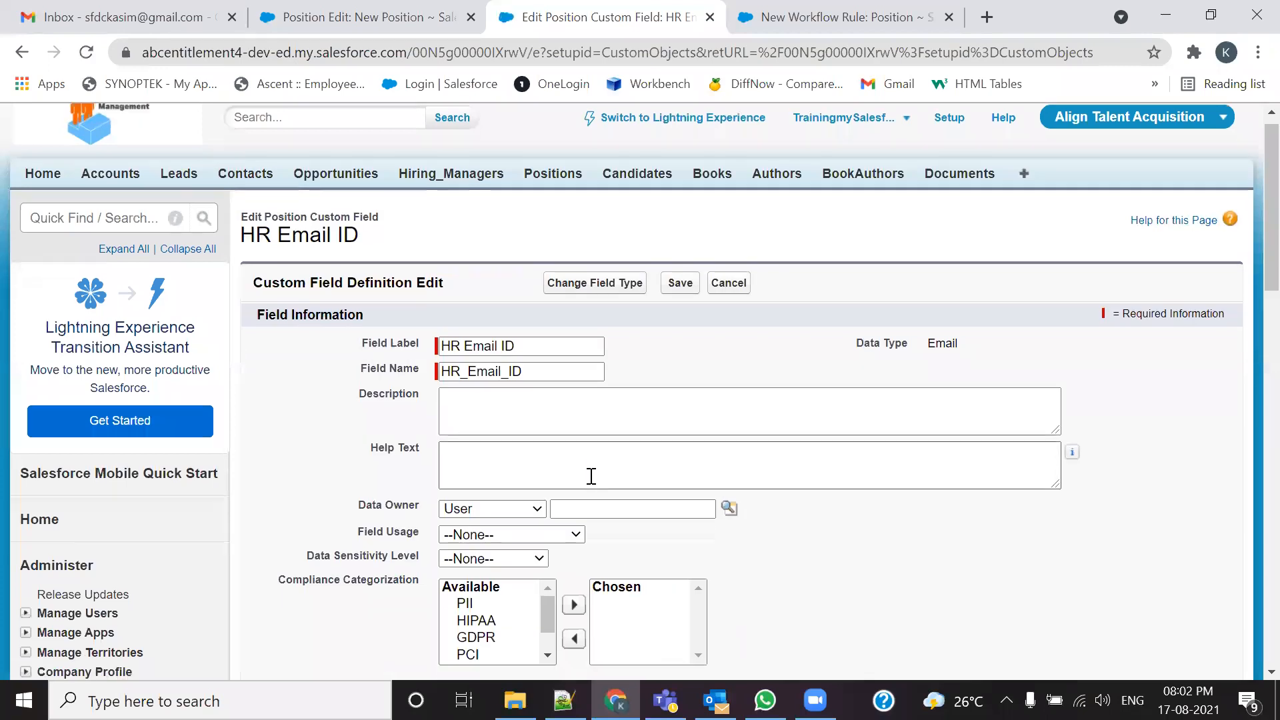
{"action": "left_click", "coordinate": [445, 439]}
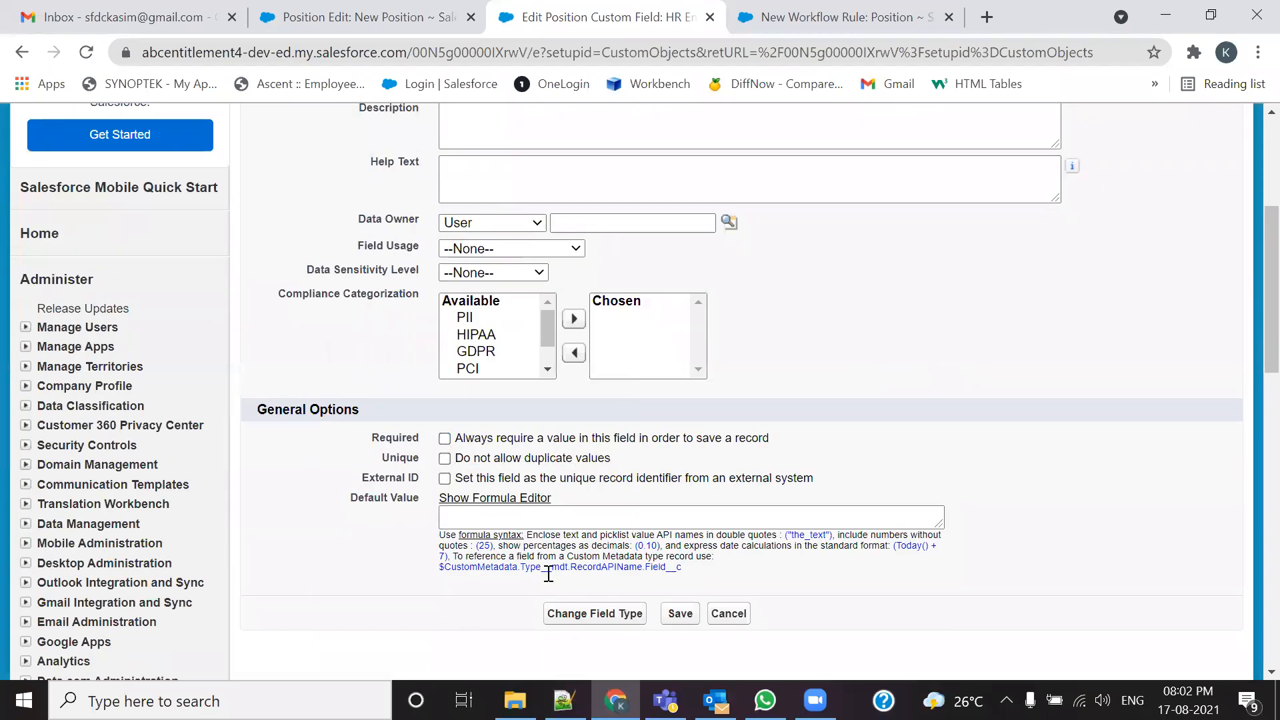
{"action": "key", "text": "Return"}
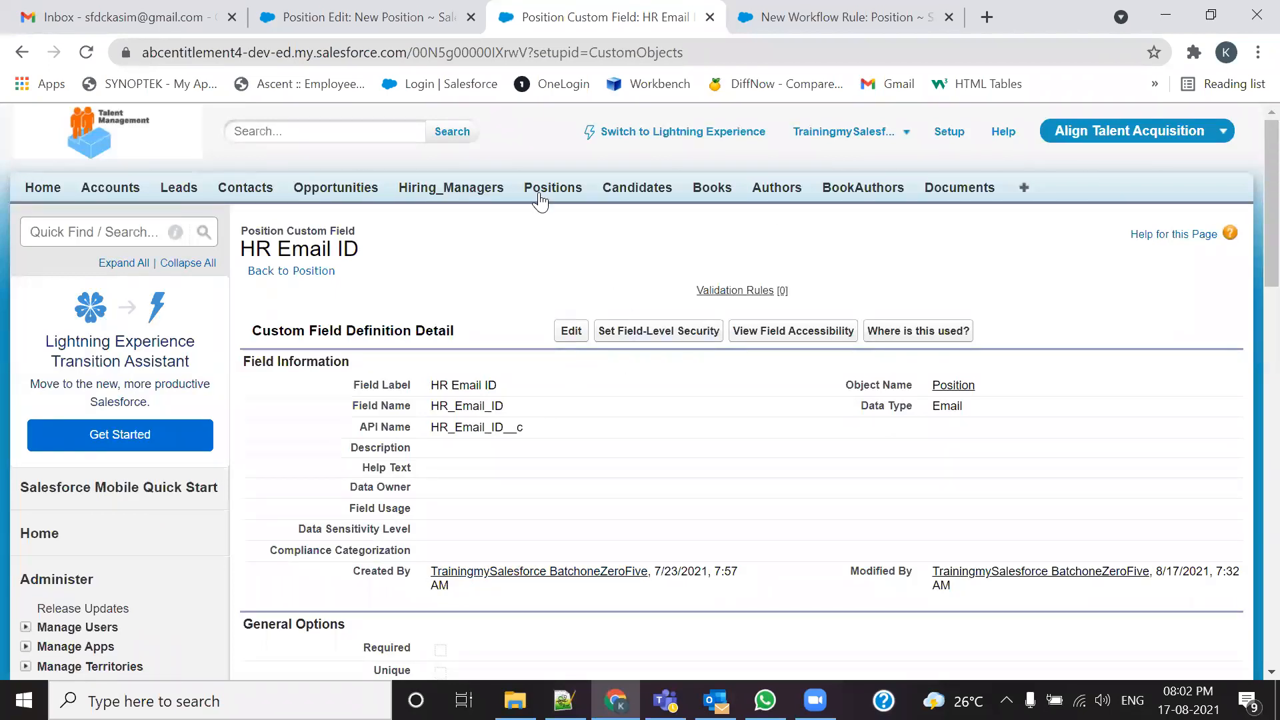
Step: Open the Senior Java Developer position for editing
{"action": "left_click", "coordinate": [540, 193]}
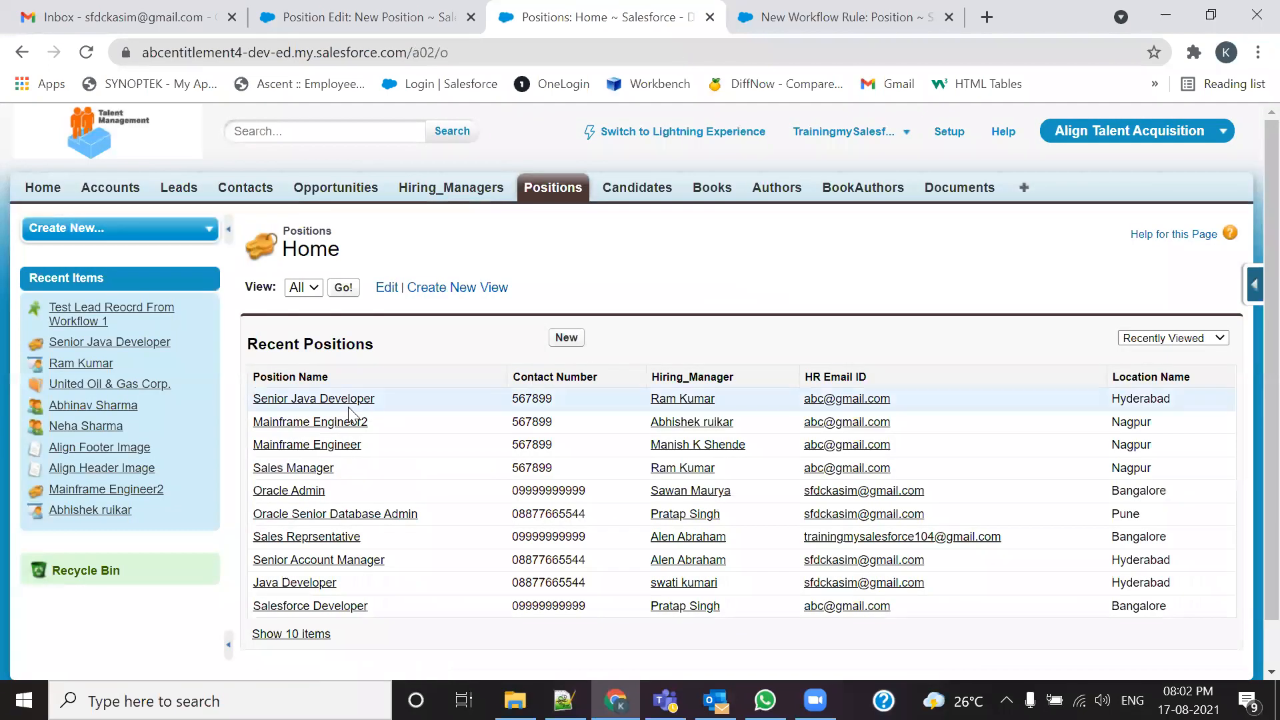
{"action": "left_click", "coordinate": [366, 408]}
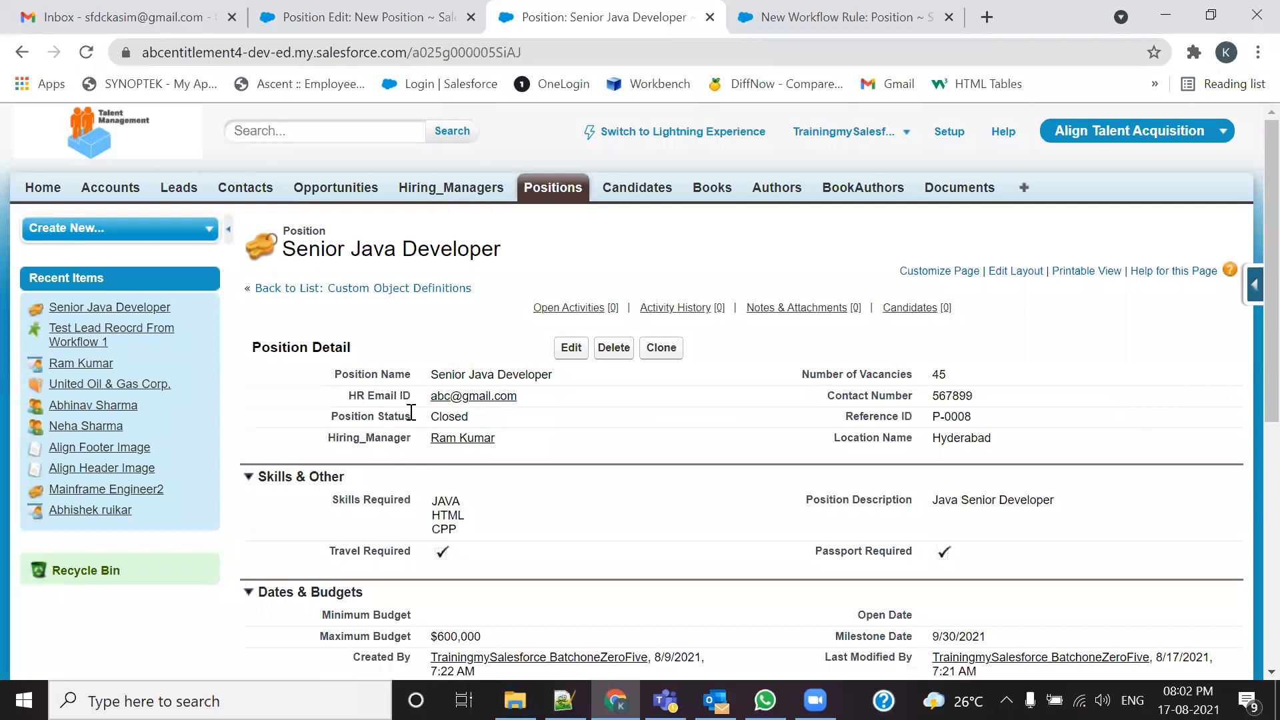
{"action": "left_click", "coordinate": [565, 350]}
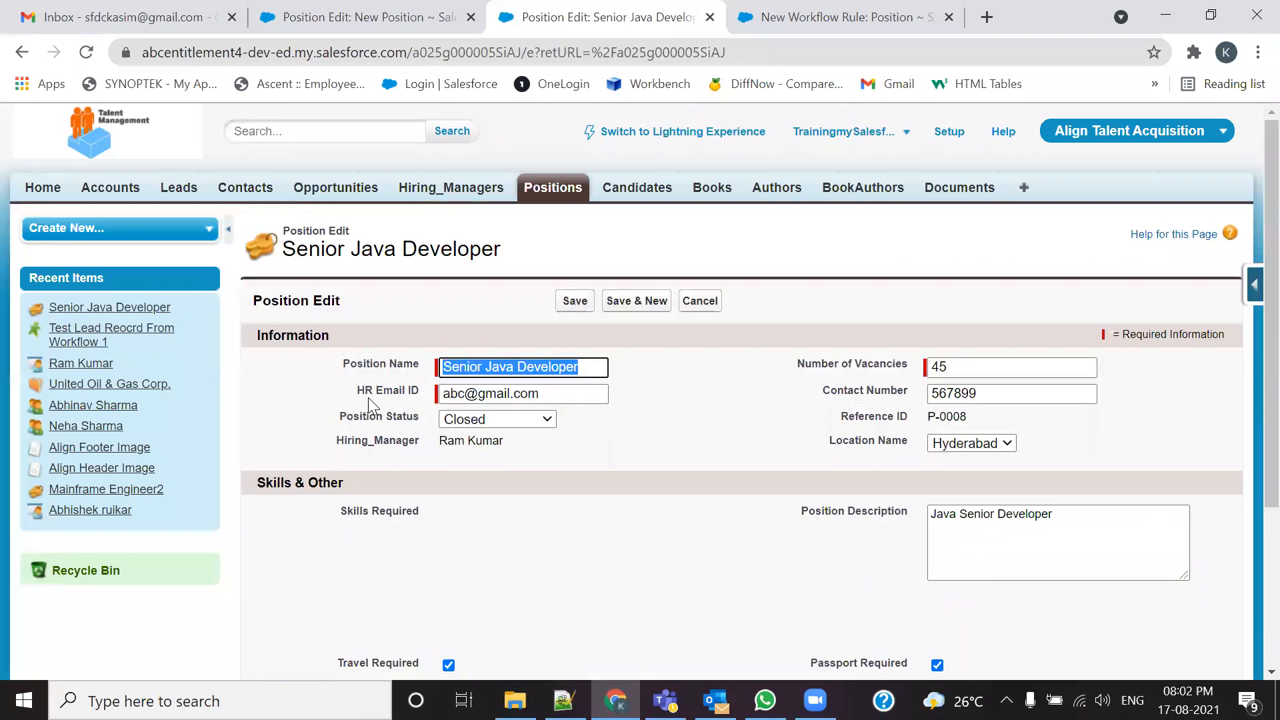
Step: Make HR Email ID not required in the Position page layout and save the layout
{"action": "left_click", "coordinate": [1252, 285]}
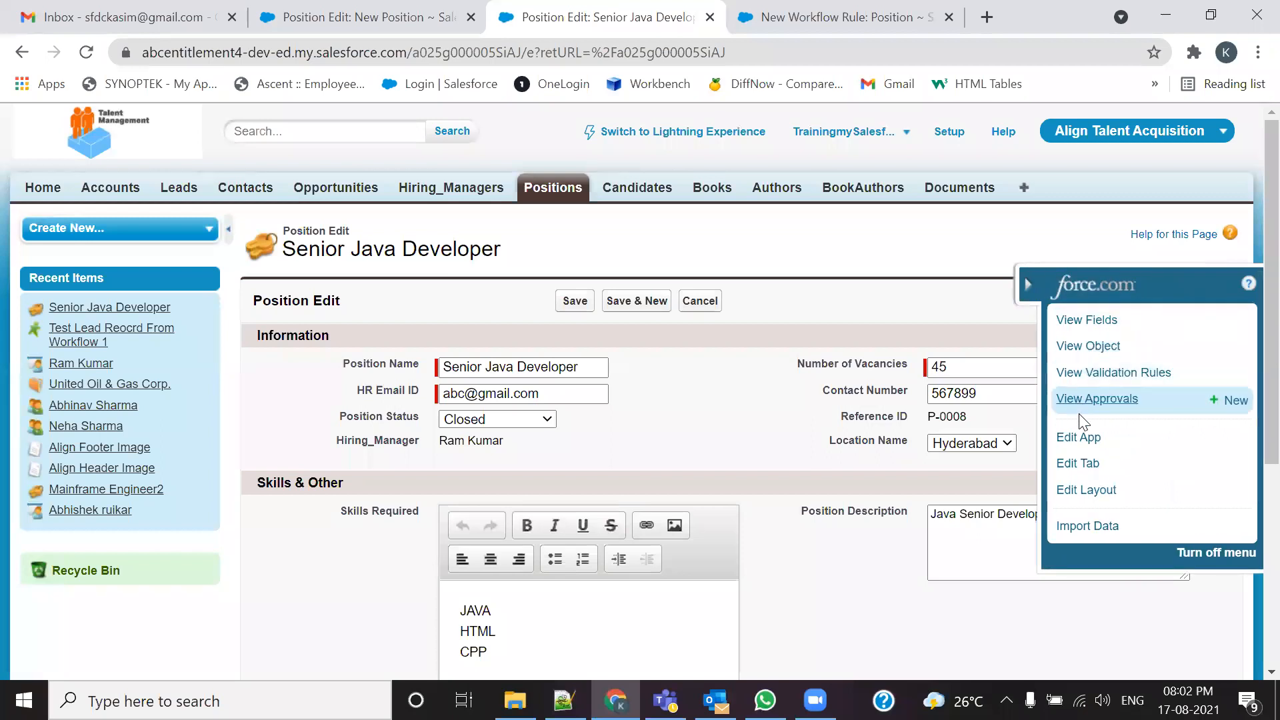
{"action": "left_click", "coordinate": [1080, 488]}
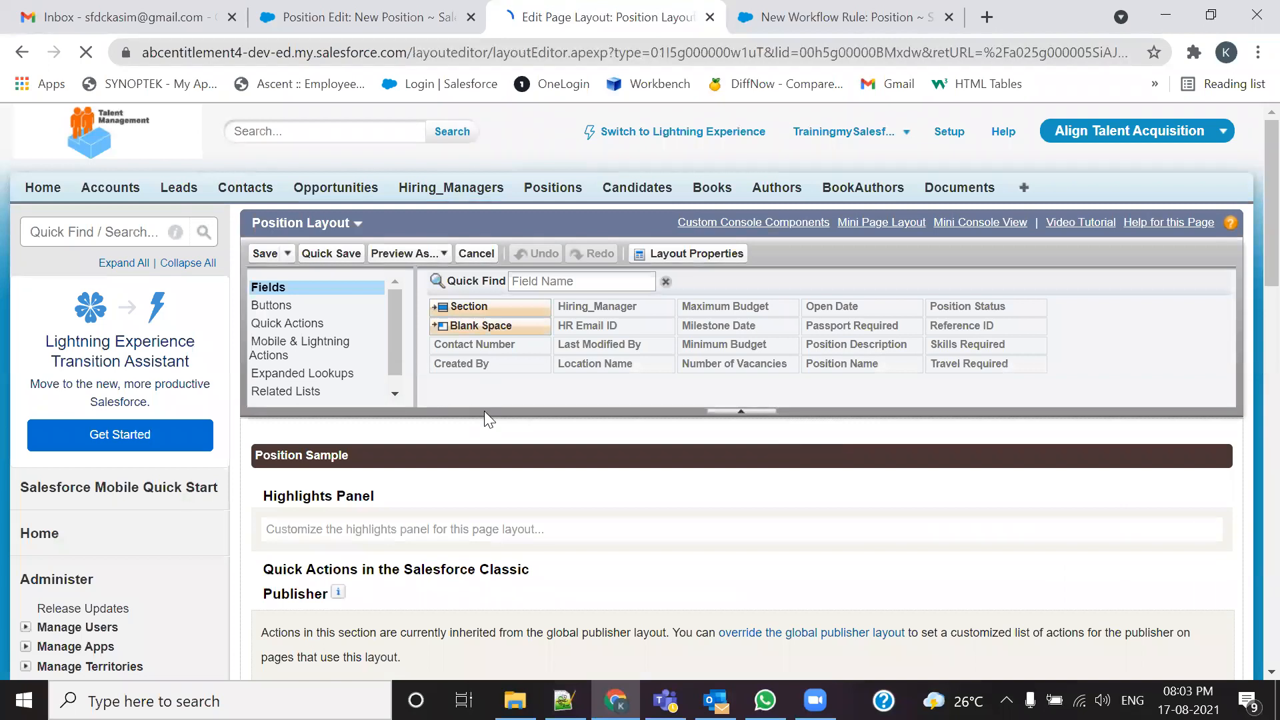
{"action": "scroll", "coordinate": [484, 411], "scroll_direction": "down", "scroll_amount": 5}
{"action": "scroll", "coordinate": [483, 451], "scroll_direction": "down", "scroll_amount": 3}
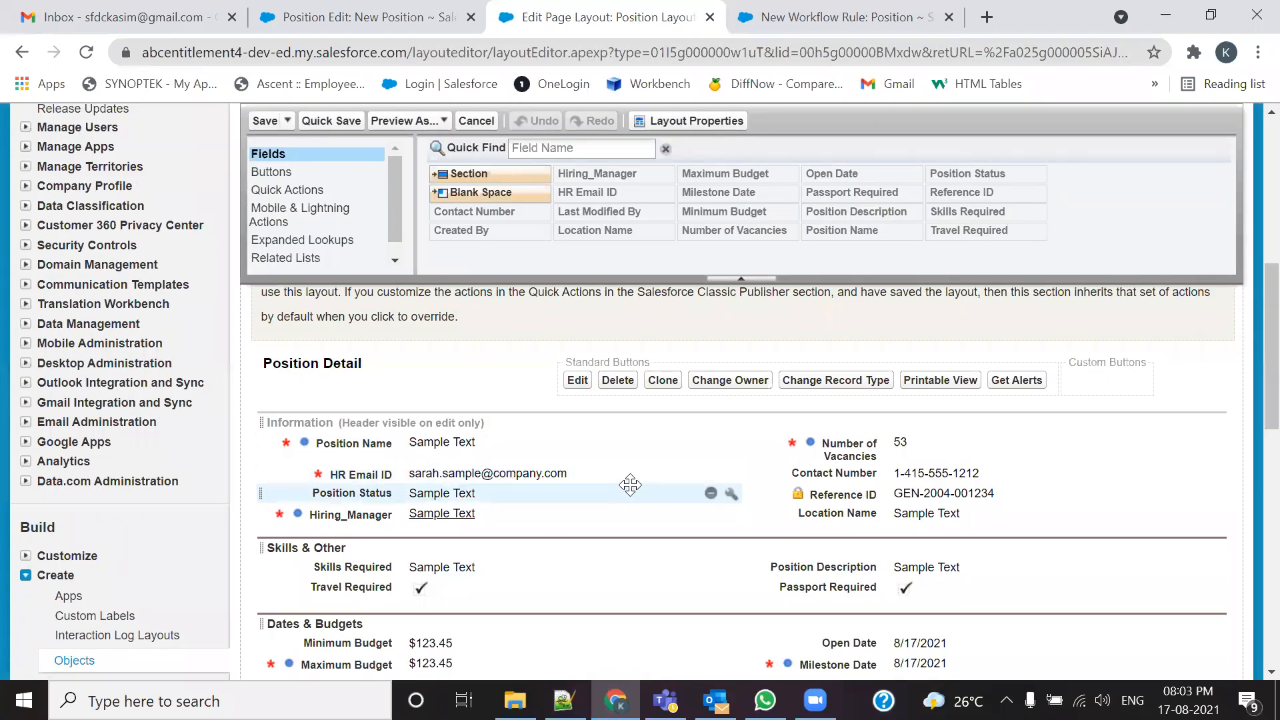
{"action": "double_click", "coordinate": [632, 471]}
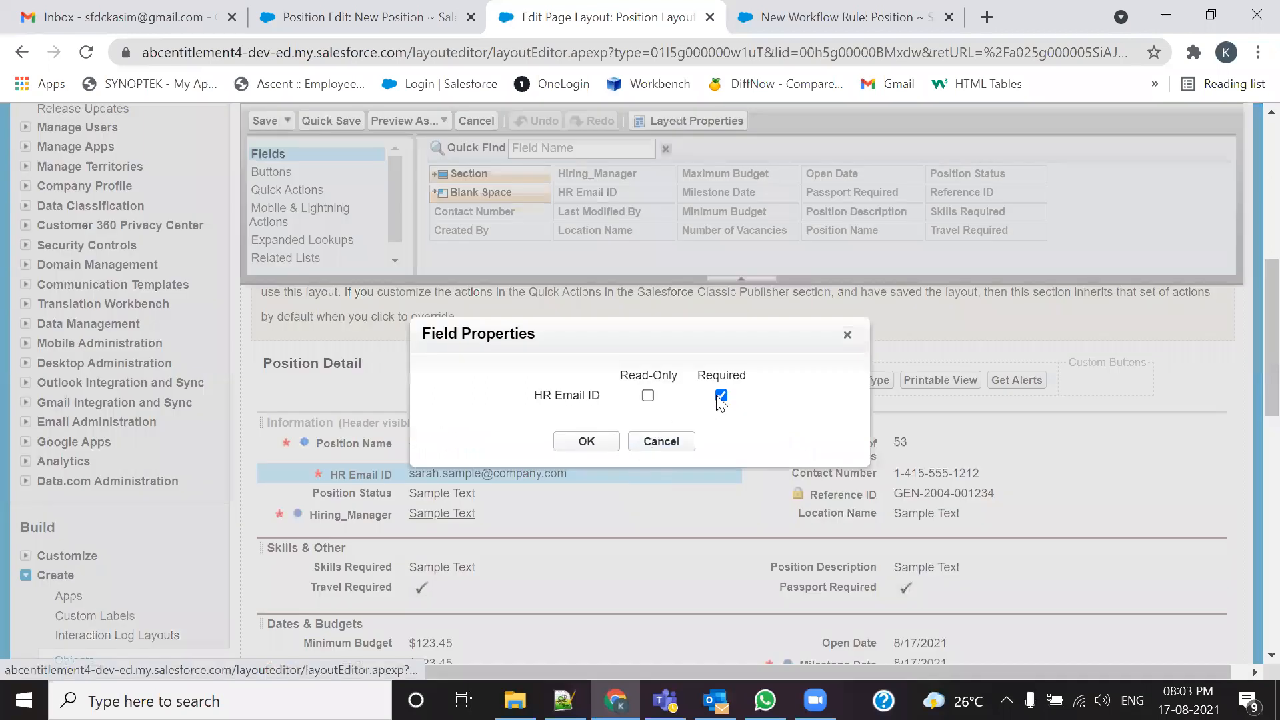
{"action": "left_click", "coordinate": [586, 441]}
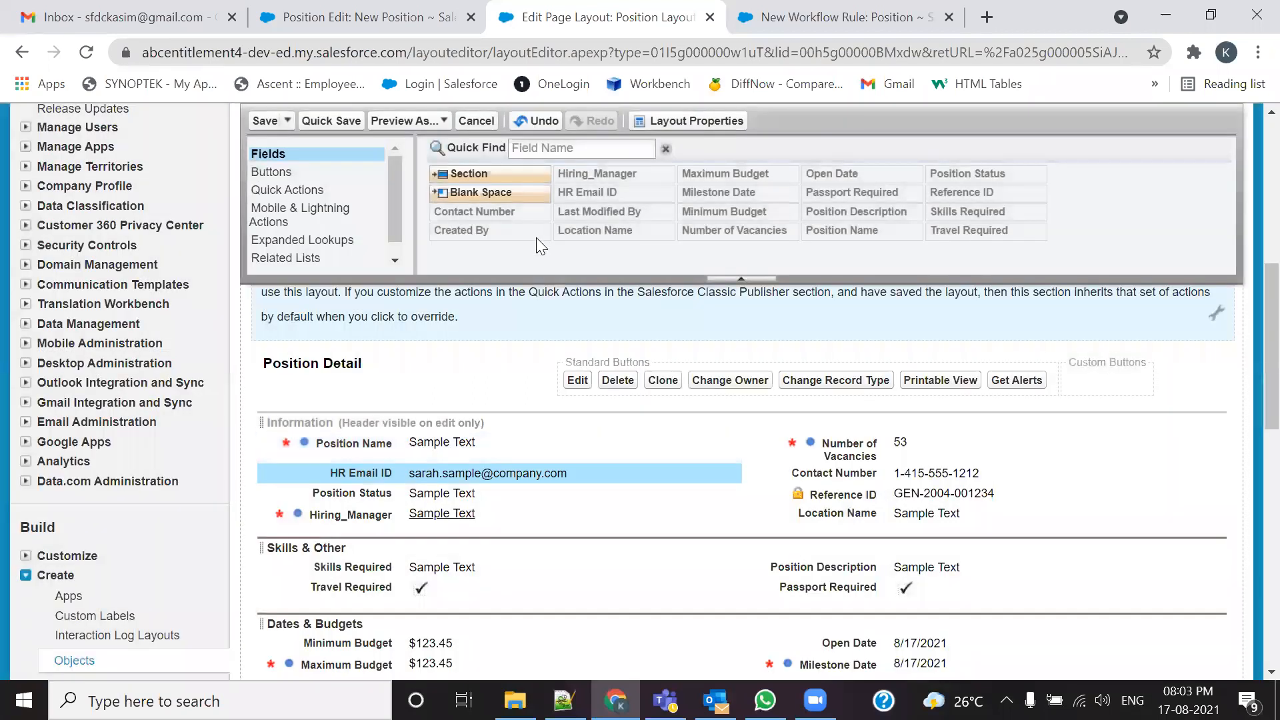
{"action": "left_click", "coordinate": [265, 120]}
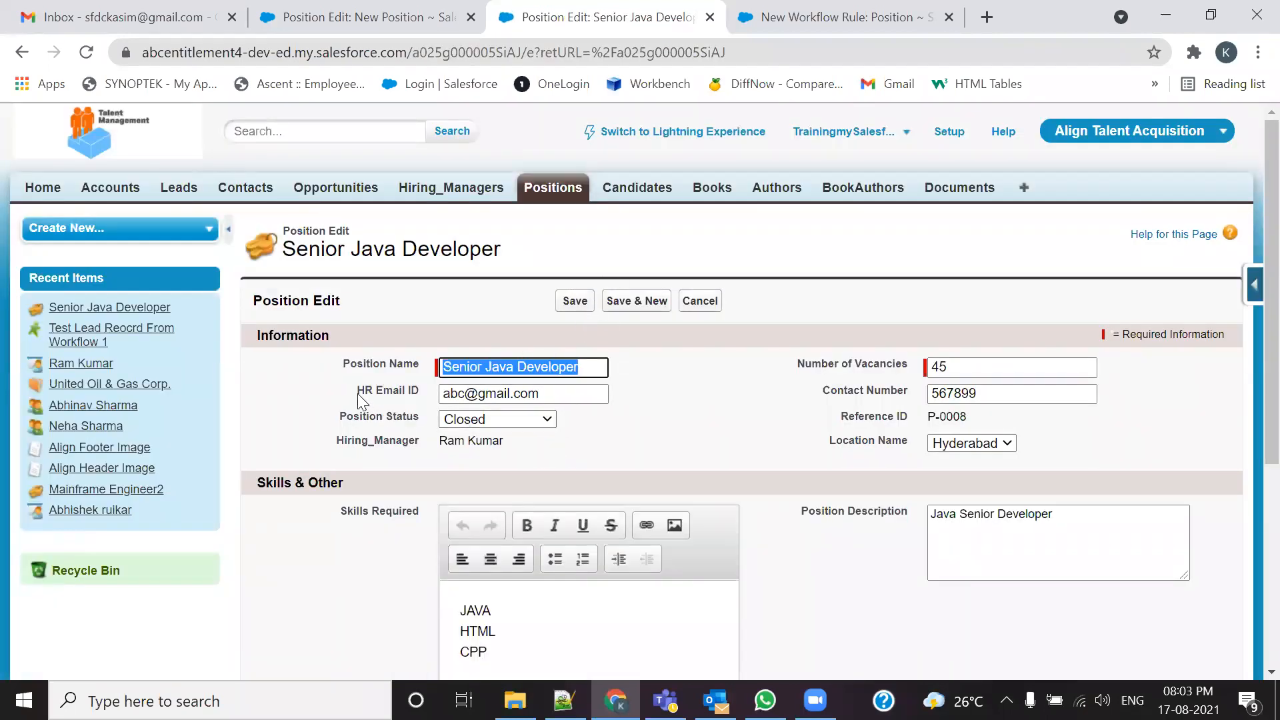
Step: Clear the HR Email ID value on the Senior Java Developer form, then return to the workflow rule
{"action": "left_click", "coordinate": [384, 391]}
{"action": "triple_click", "coordinate": [384, 391]}
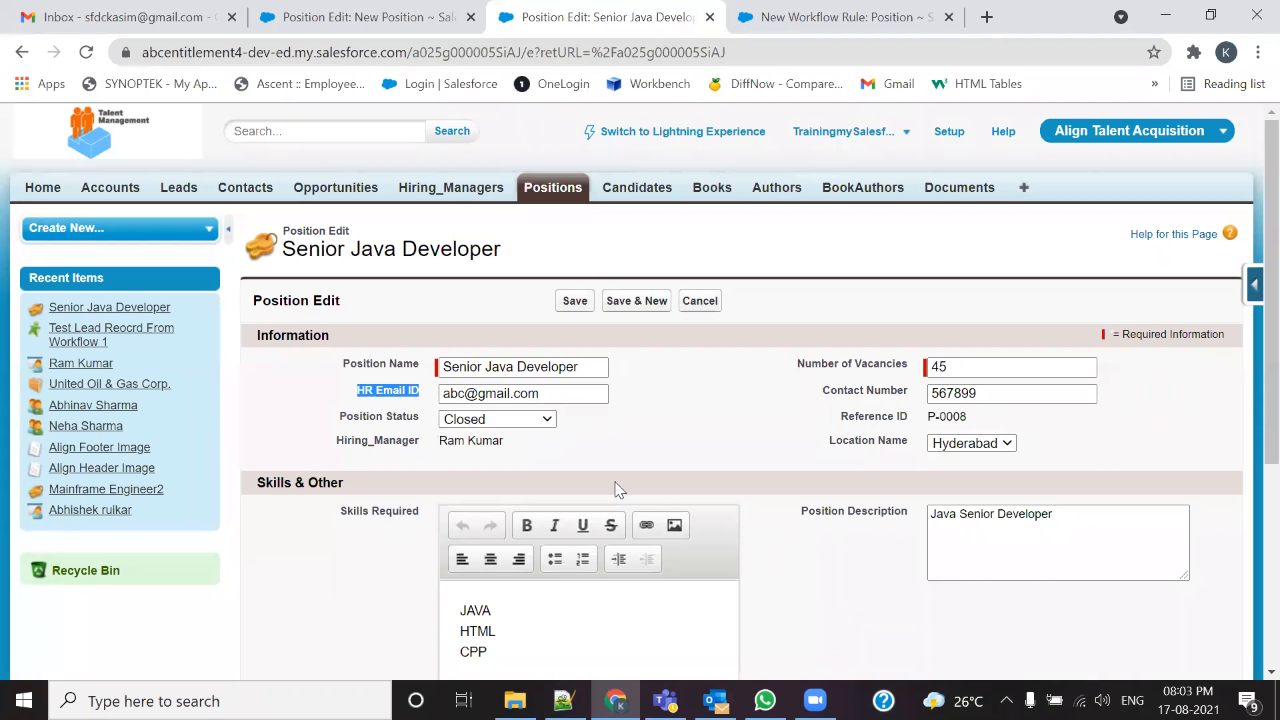
{"action": "left_click_drag", "start_coordinate": [560, 402], "coordinate": [440, 386]}
{"action": "key", "text": "BackSpace"}
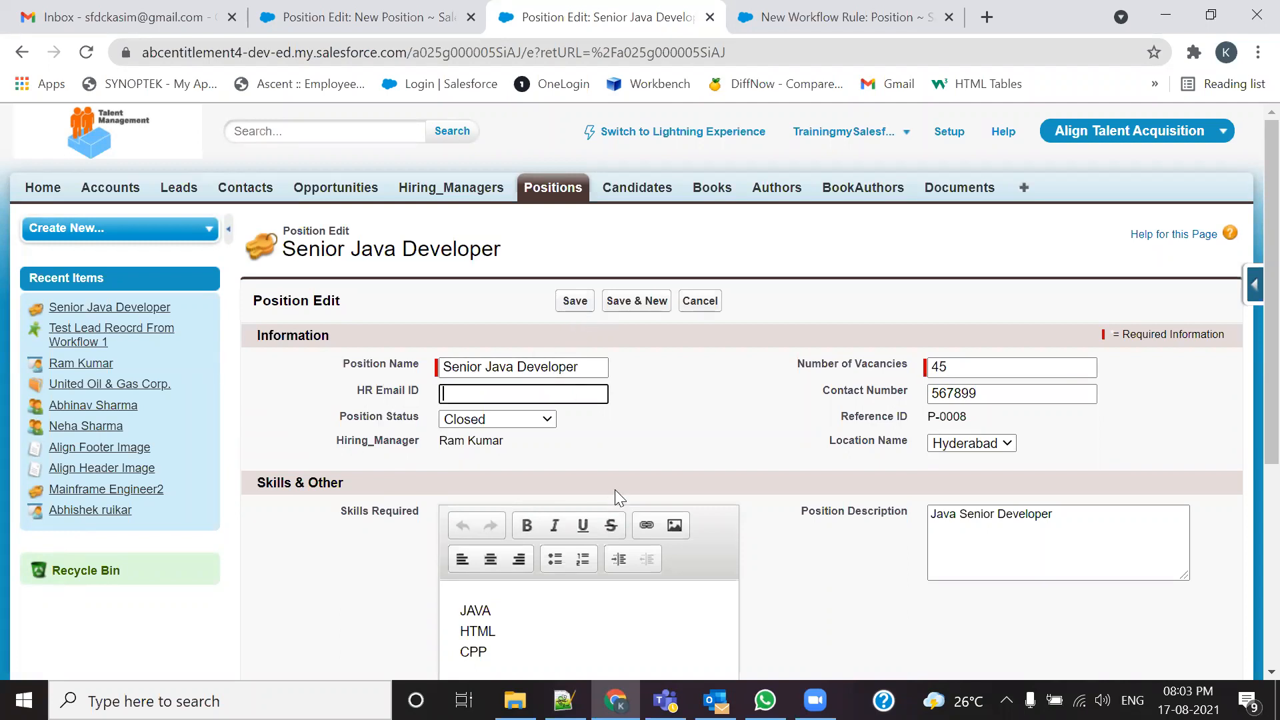
{"action": "left_click_drag", "start_coordinate": [358, 391], "coordinate": [420, 392]}
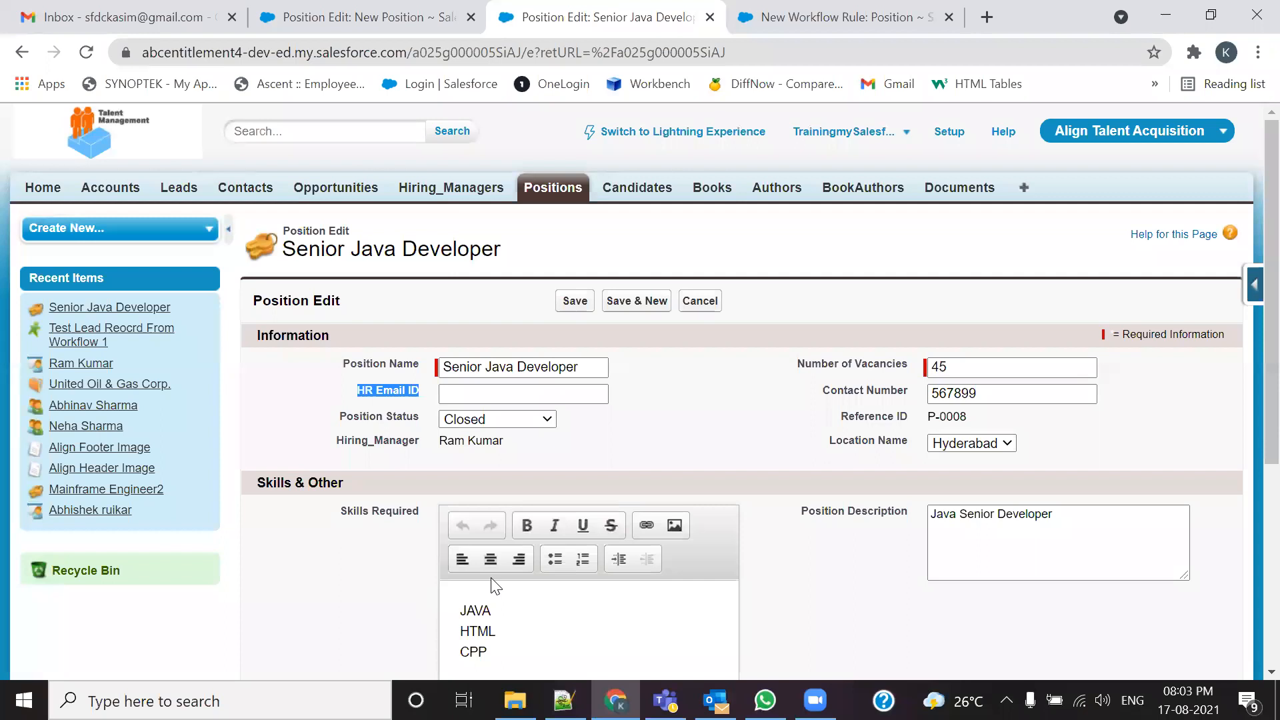
{"action": "key", "text": "ctrl+Tab"}
{"action": "key", "text": "ctrl+shift+Tab"}
{"action": "left_click", "coordinate": [874, 11]}
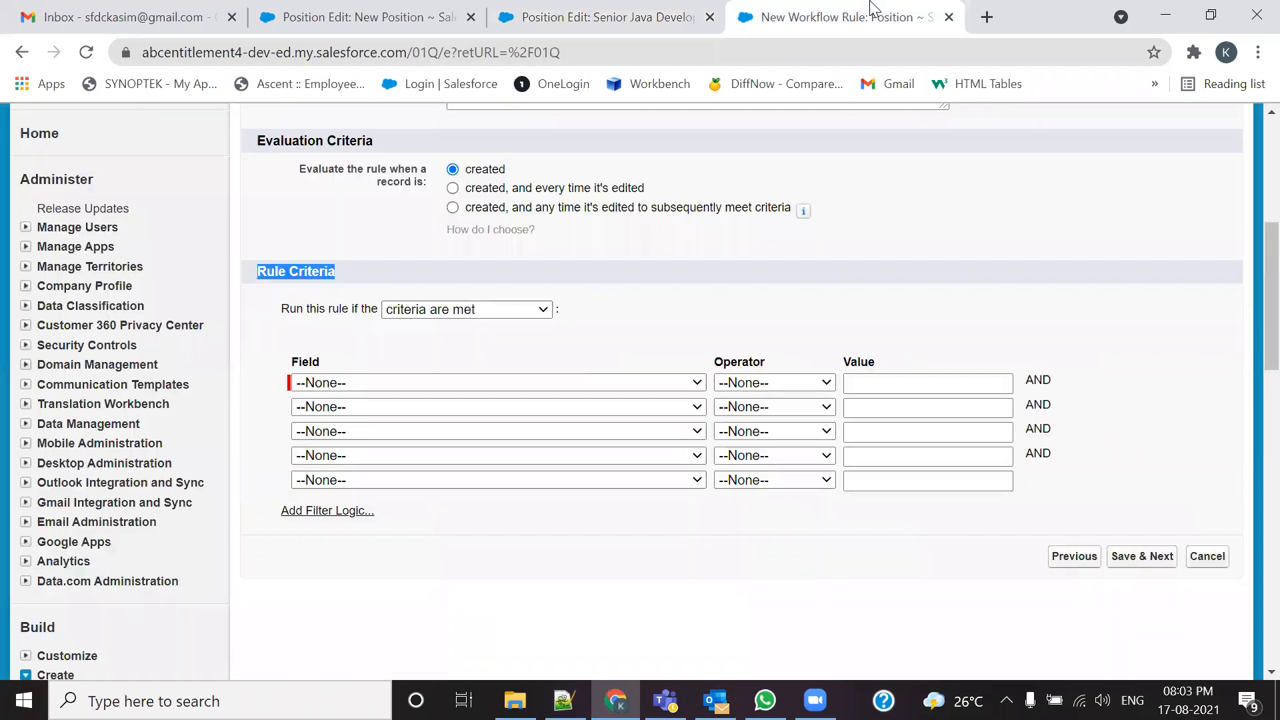
Step: Set criterion row 1 to 'Position: HR Email ID' 'not equal to' with Value left blank
{"action": "left_click", "coordinate": [596, 387]}
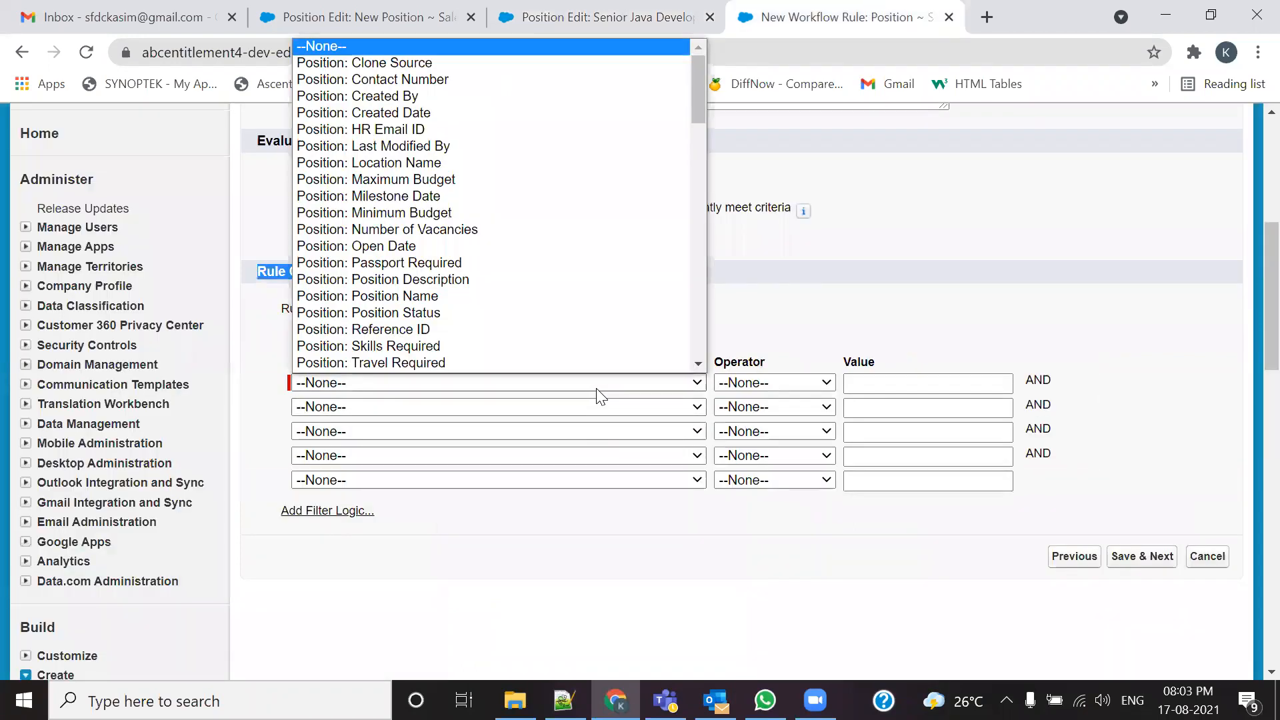
{"action": "left_click", "coordinate": [417, 130]}
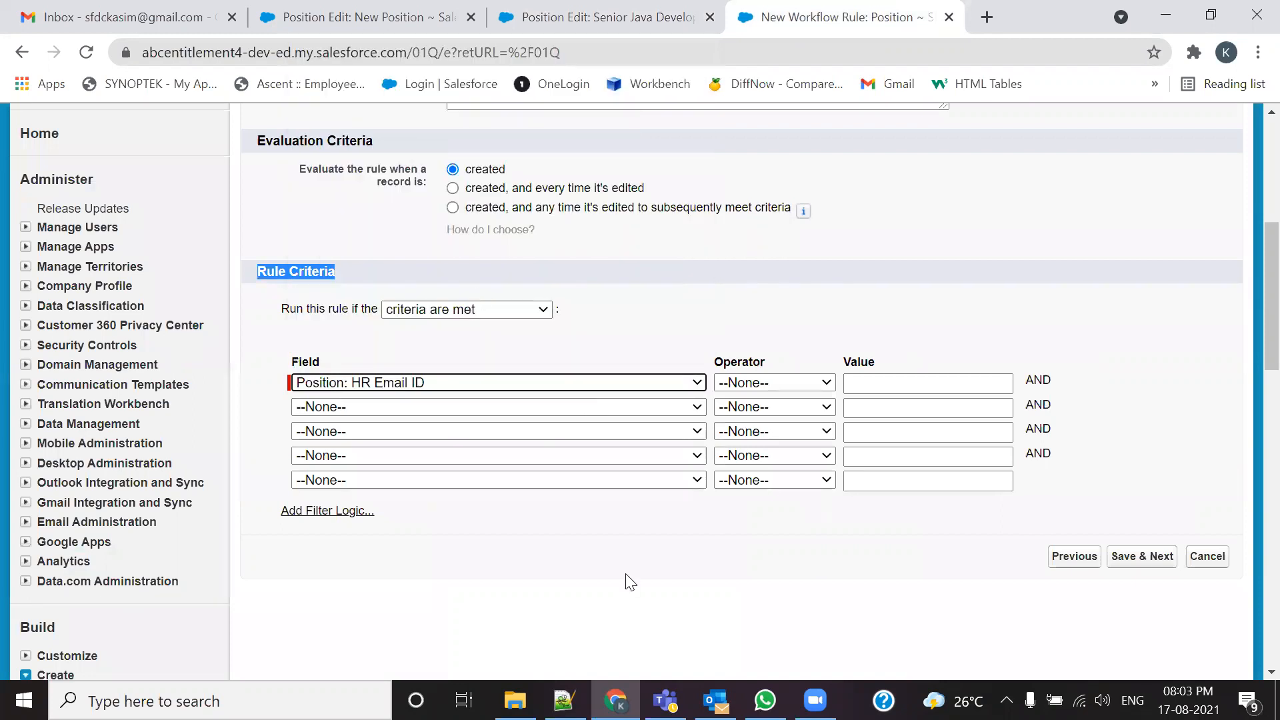
{"action": "left_click", "coordinate": [804, 384]}
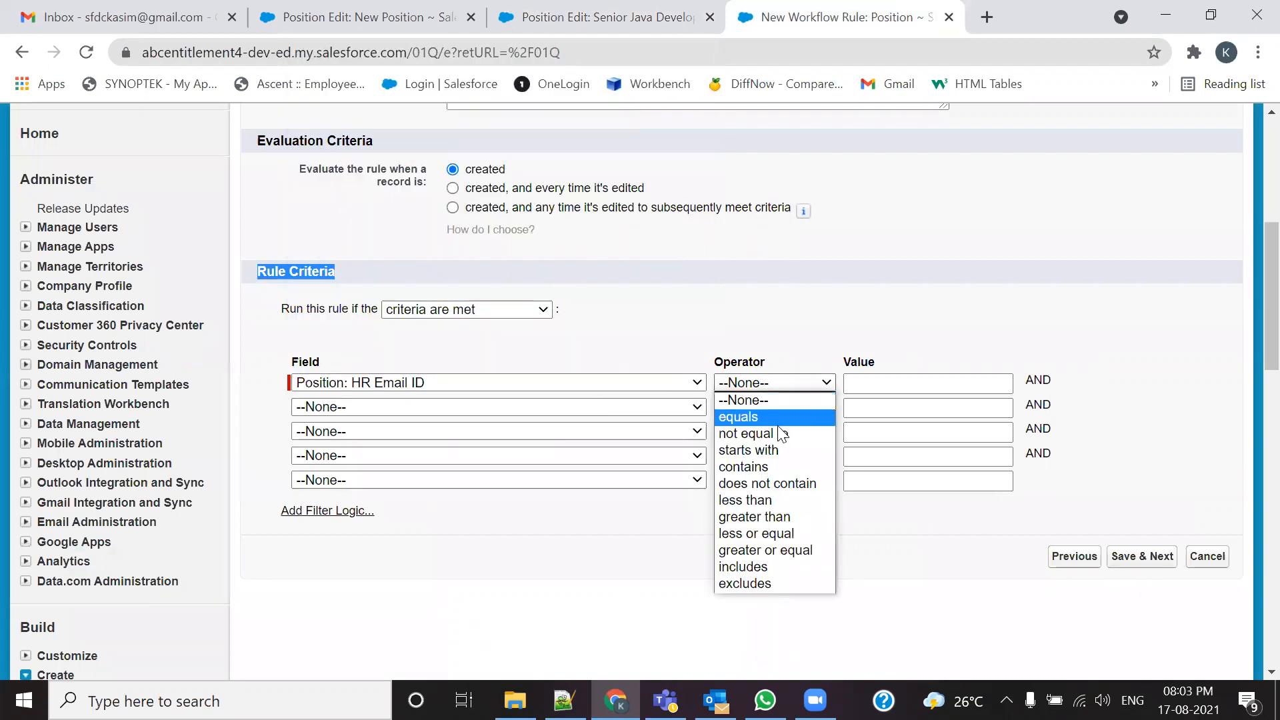
{"action": "left_click", "coordinate": [782, 434]}
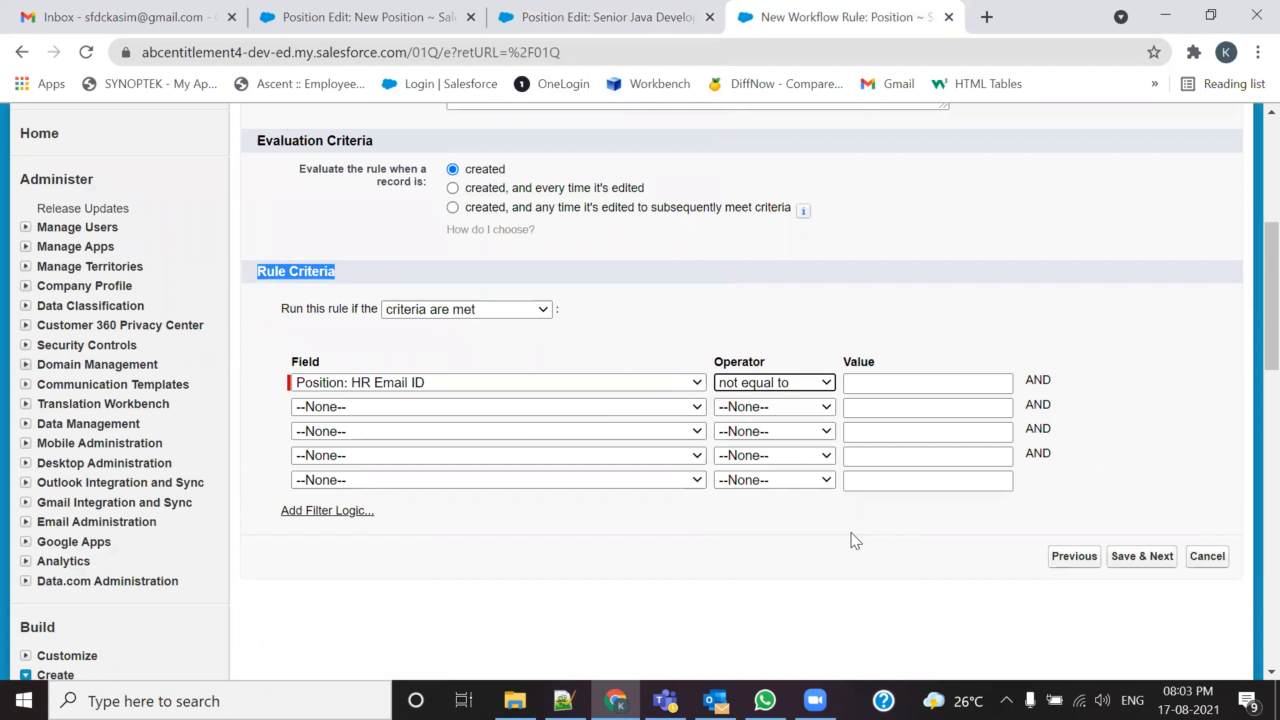
{"action": "left_click", "coordinate": [654, 19]}
Step: Review the Senior Java Developer edit form's fields, leaving HR Email ID empty and Position Status Closed
{"action": "left_click", "coordinate": [455, 392]}
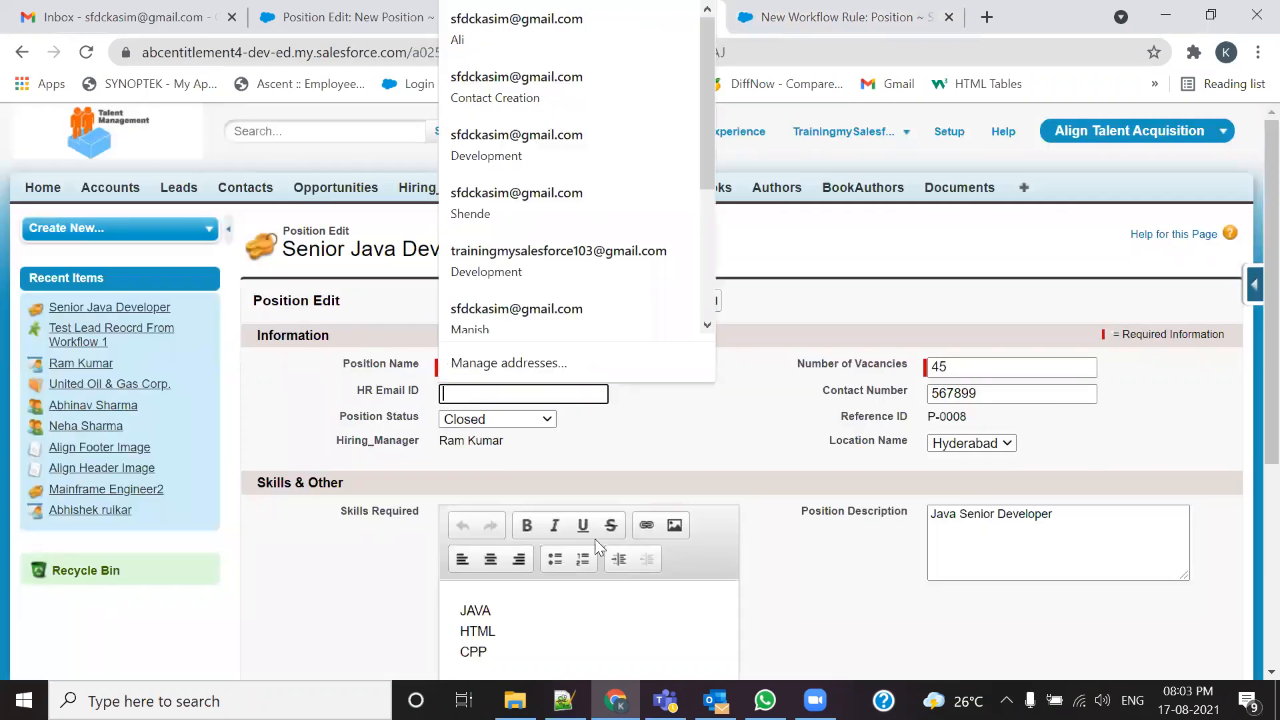
{"action": "left_click", "coordinate": [674, 441]}
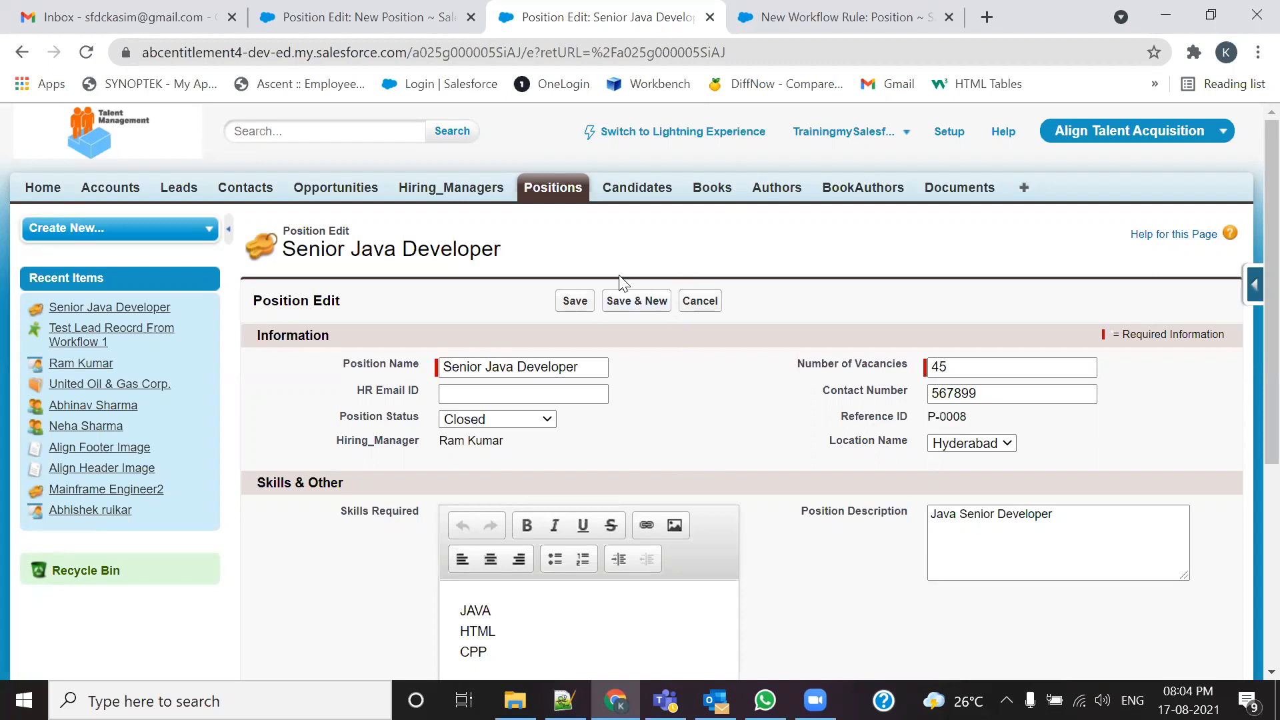
{"action": "left_click", "coordinate": [760, 20]}
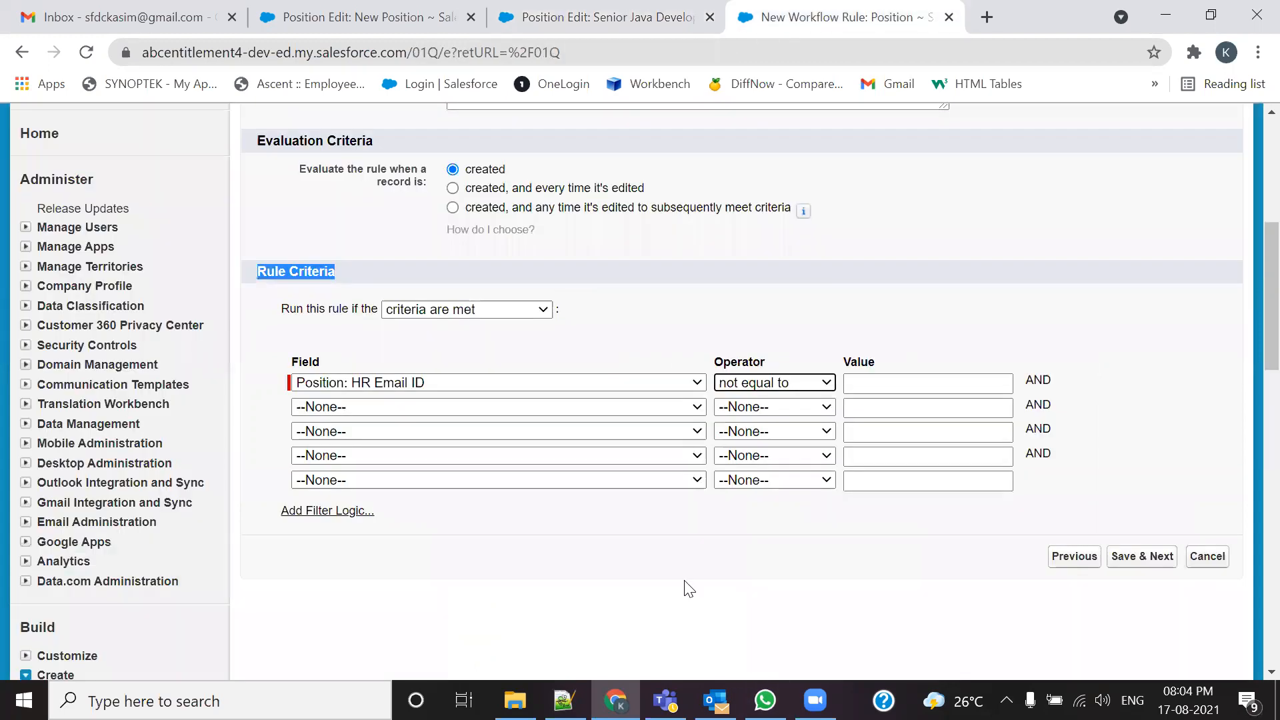
{"action": "left_click", "coordinate": [597, 17]}
{"action": "scroll", "coordinate": [699, 435], "scroll_direction": "down", "scroll_amount": 3}
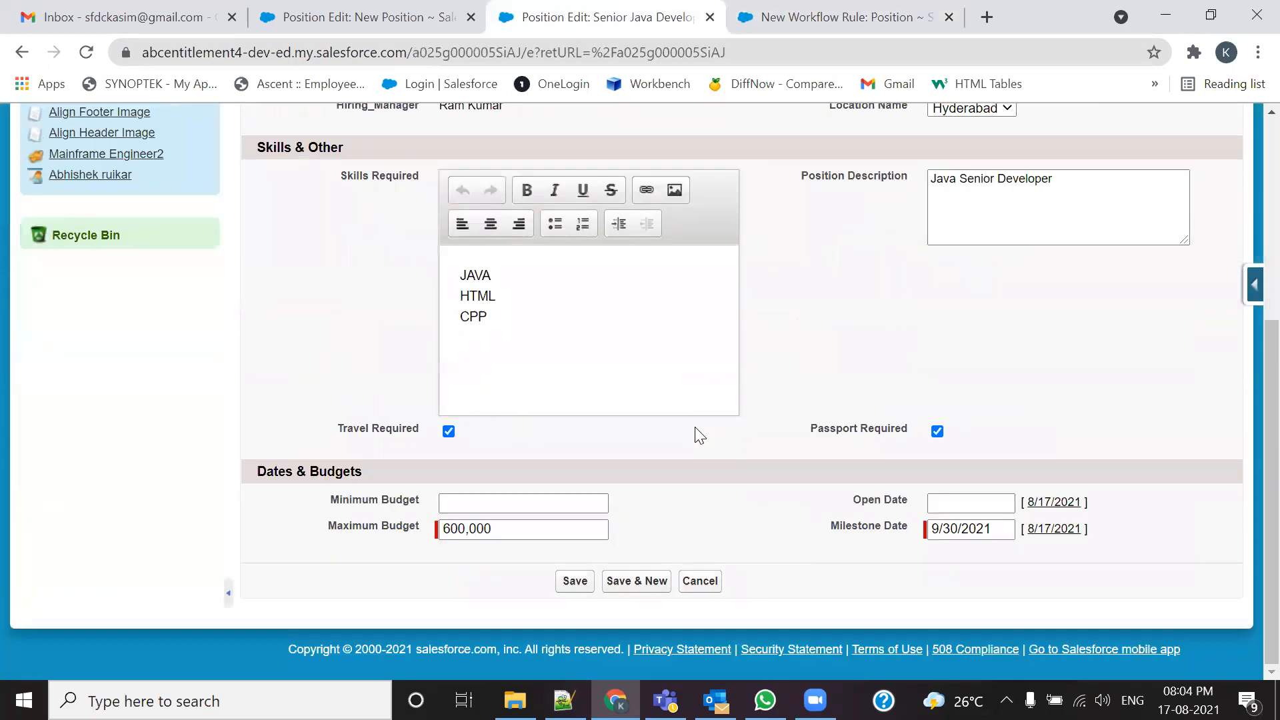
{"action": "scroll", "coordinate": [694, 429], "scroll_direction": "up", "scroll_amount": 6}
{"action": "scroll", "coordinate": [714, 500], "scroll_direction": "down", "scroll_amount": 4}
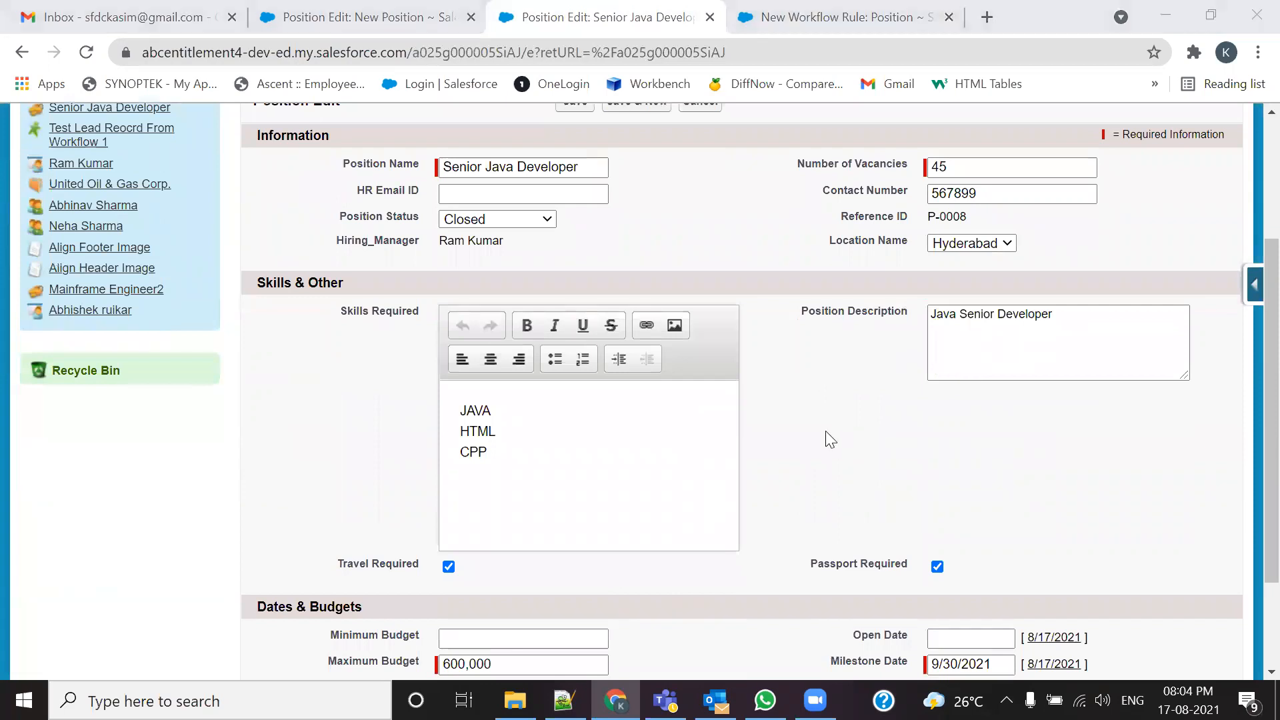
{"action": "scroll", "coordinate": [757, 364], "scroll_direction": "up", "scroll_amount": 3}
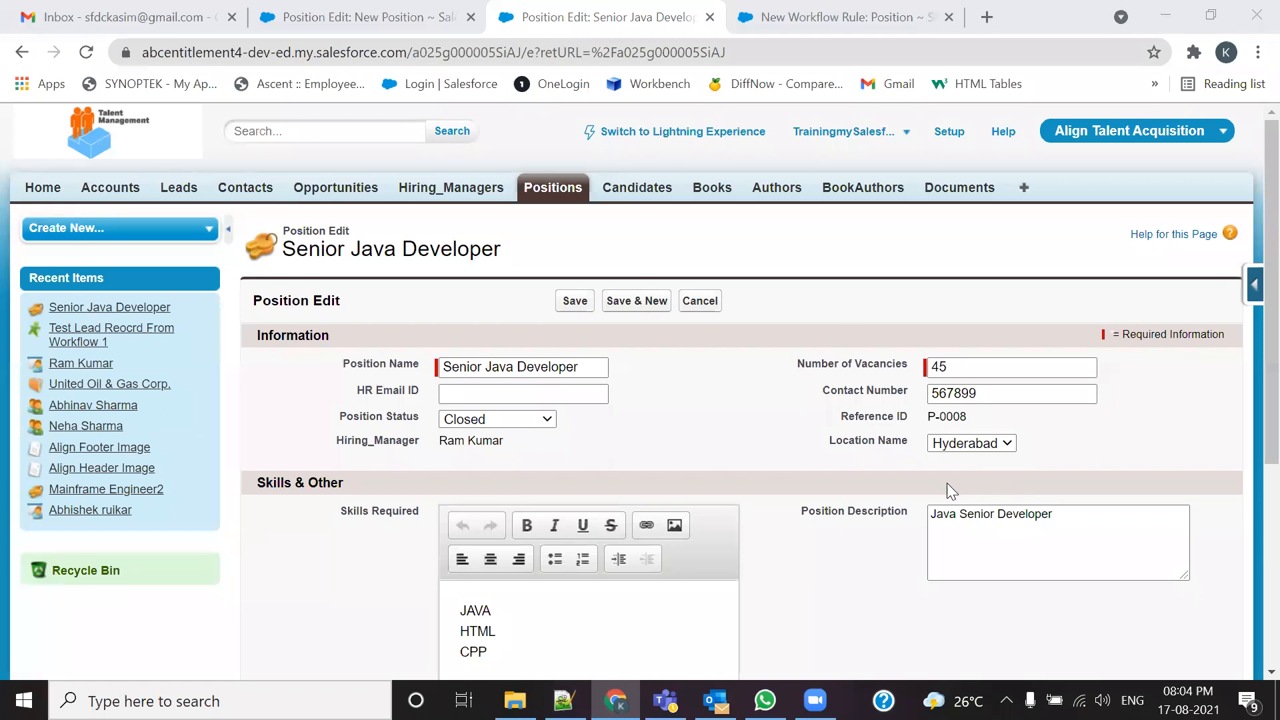
{"action": "scroll", "coordinate": [876, 531], "scroll_direction": "down", "scroll_amount": 4}
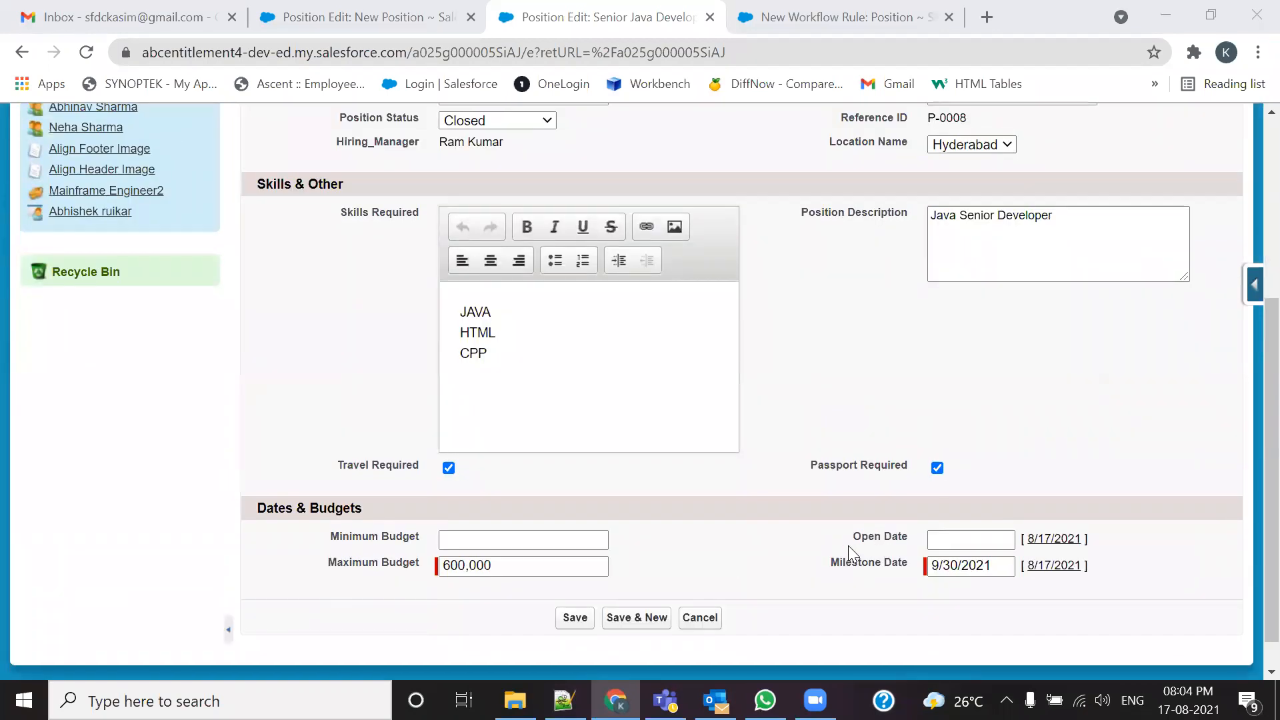
{"action": "scroll", "coordinate": [847, 550], "scroll_direction": "up", "scroll_amount": 4}
Step: Change the Senior Java Developer's Position Status from Closed to --None--, then check the Notepad++ notes
{"action": "left_click", "coordinate": [546, 421]}
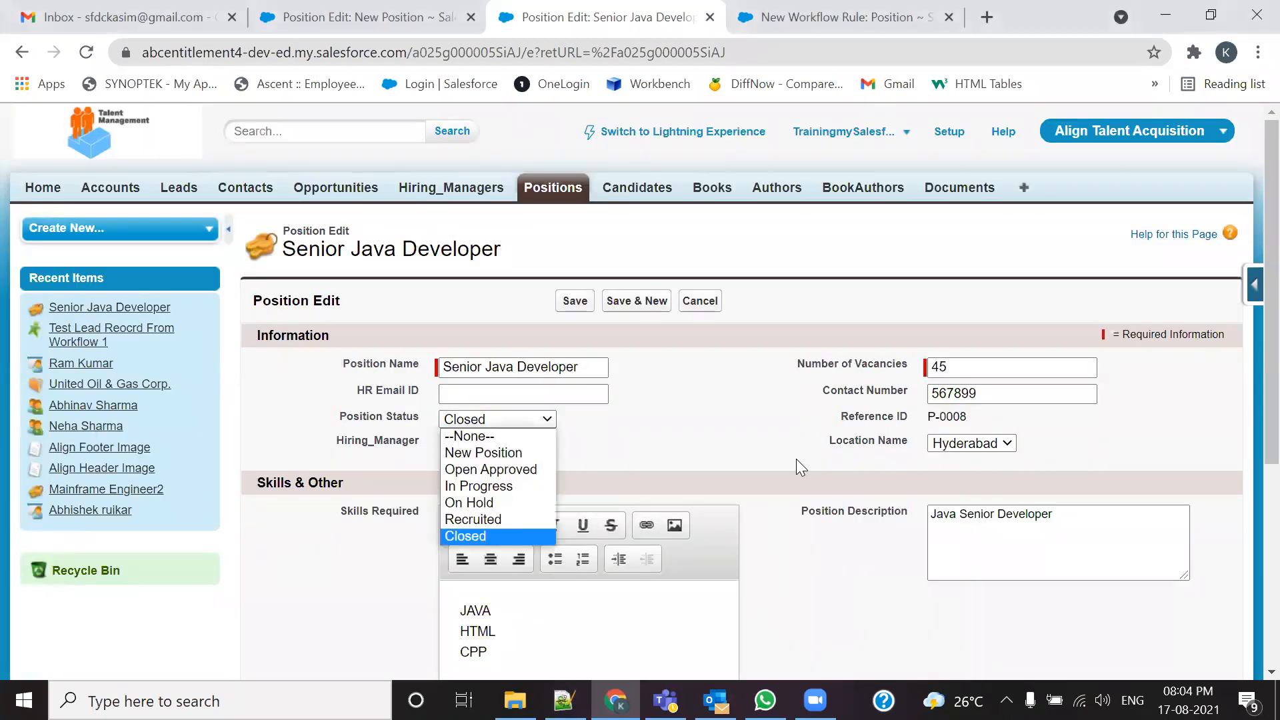
{"action": "left_click", "coordinate": [801, 467]}
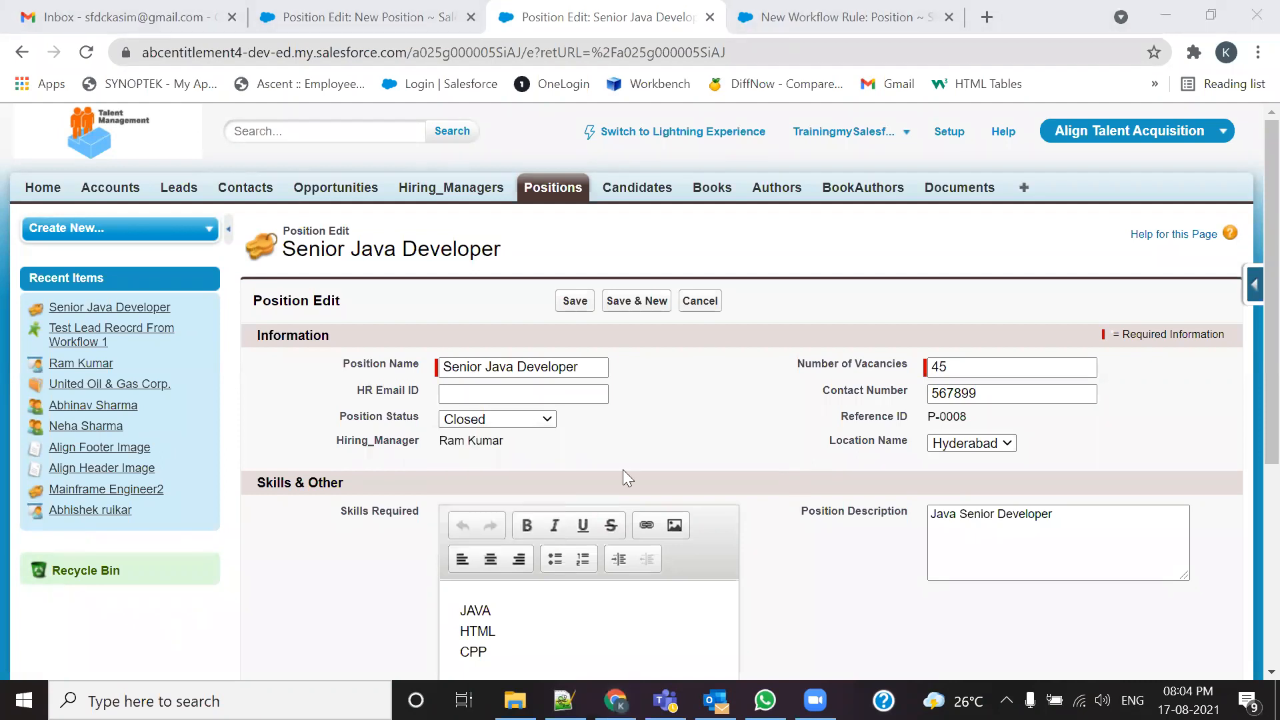
{"action": "left_click", "coordinate": [508, 421]}
{"action": "left_click", "coordinate": [505, 434]}
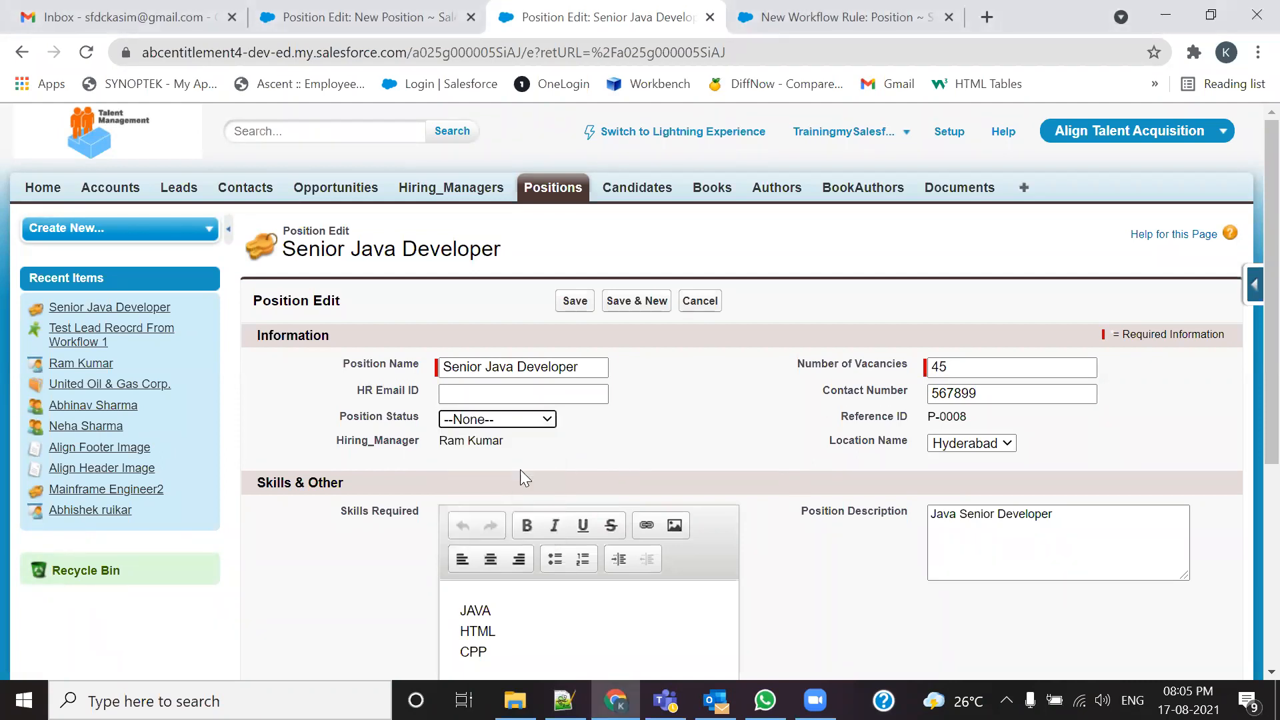
{"action": "left_click", "coordinate": [539, 420]}
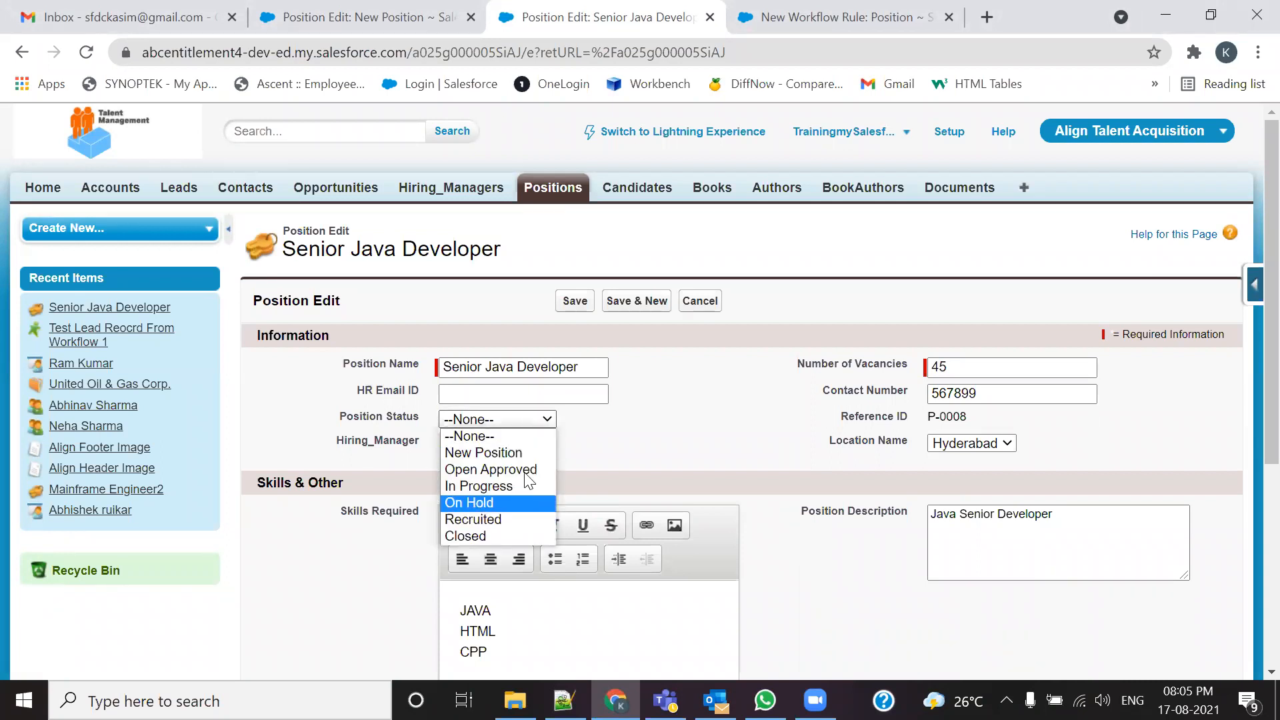
{"action": "left_click", "coordinate": [486, 545]}
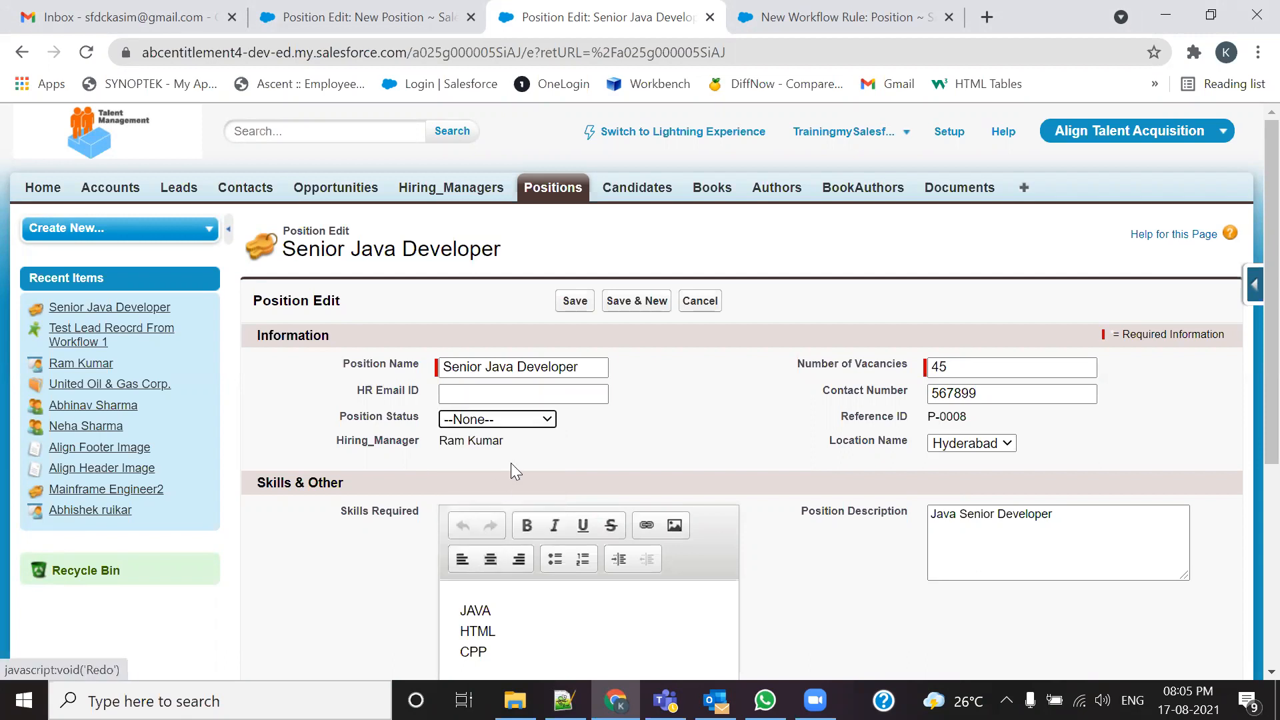
{"action": "key", "text": "alt+Tab"}
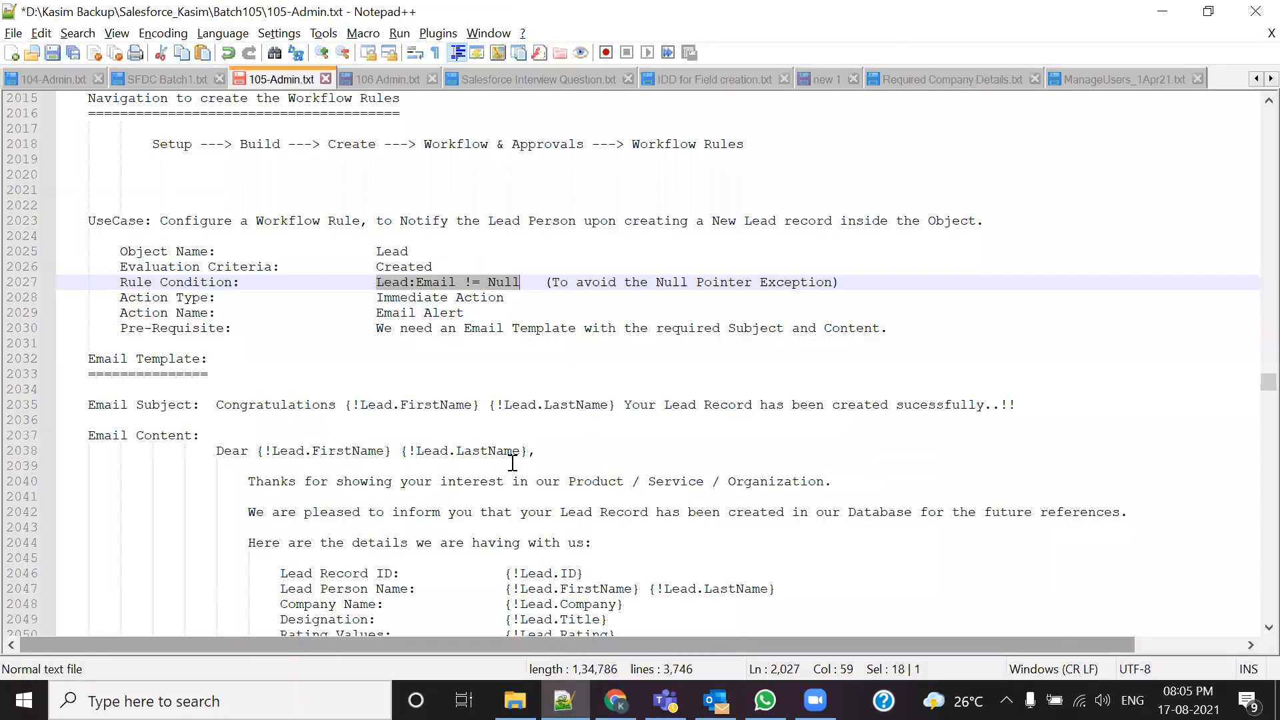
Step: Set the second rule criterion to Position: Position Status not equal to, leaving the value blank
{"action": "key", "text": "alt+Tab"}
{"action": "left_click", "coordinate": [800, 10]}
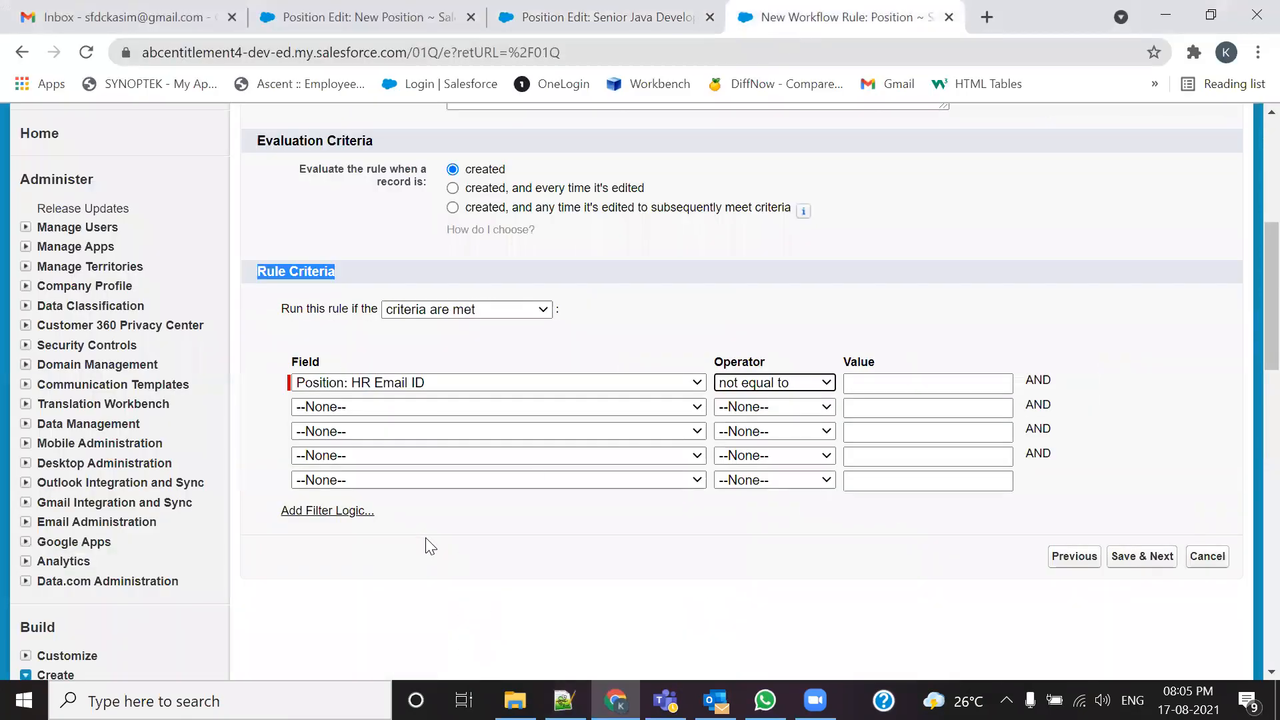
{"action": "left_click", "coordinate": [624, 408]}
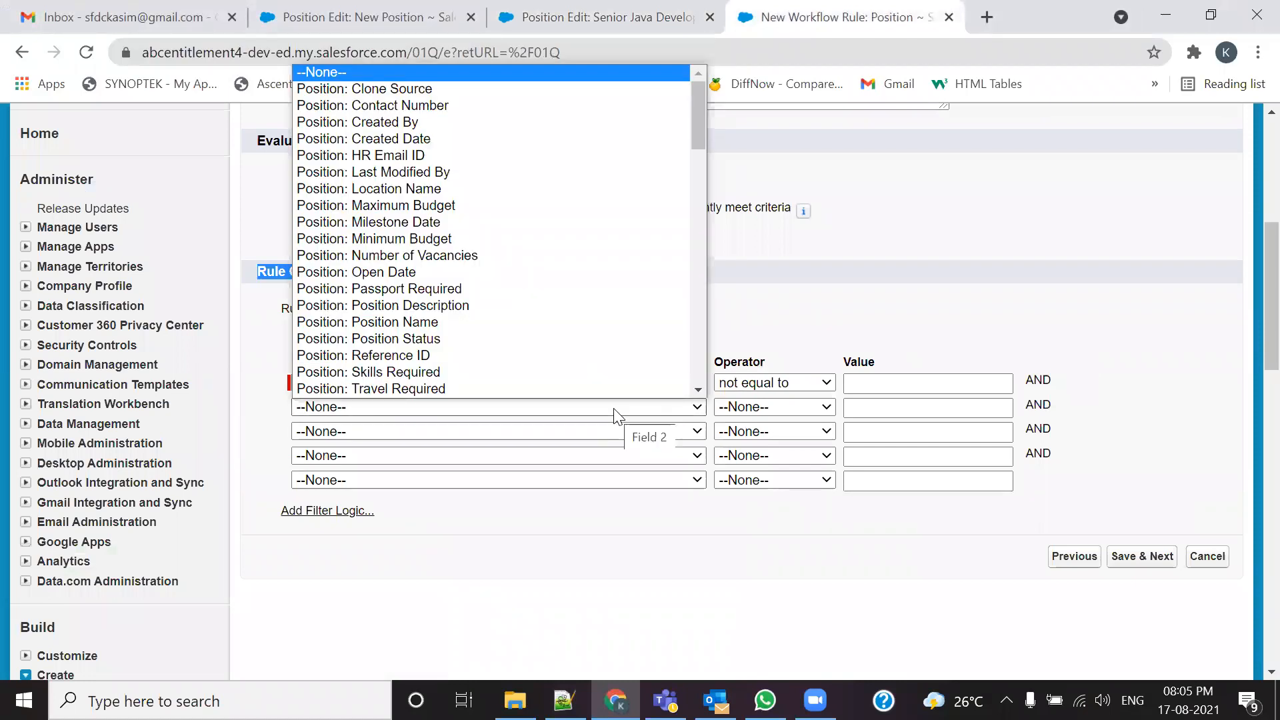
{"action": "scroll", "coordinate": [533, 373], "scroll_direction": "down", "scroll_amount": 1}
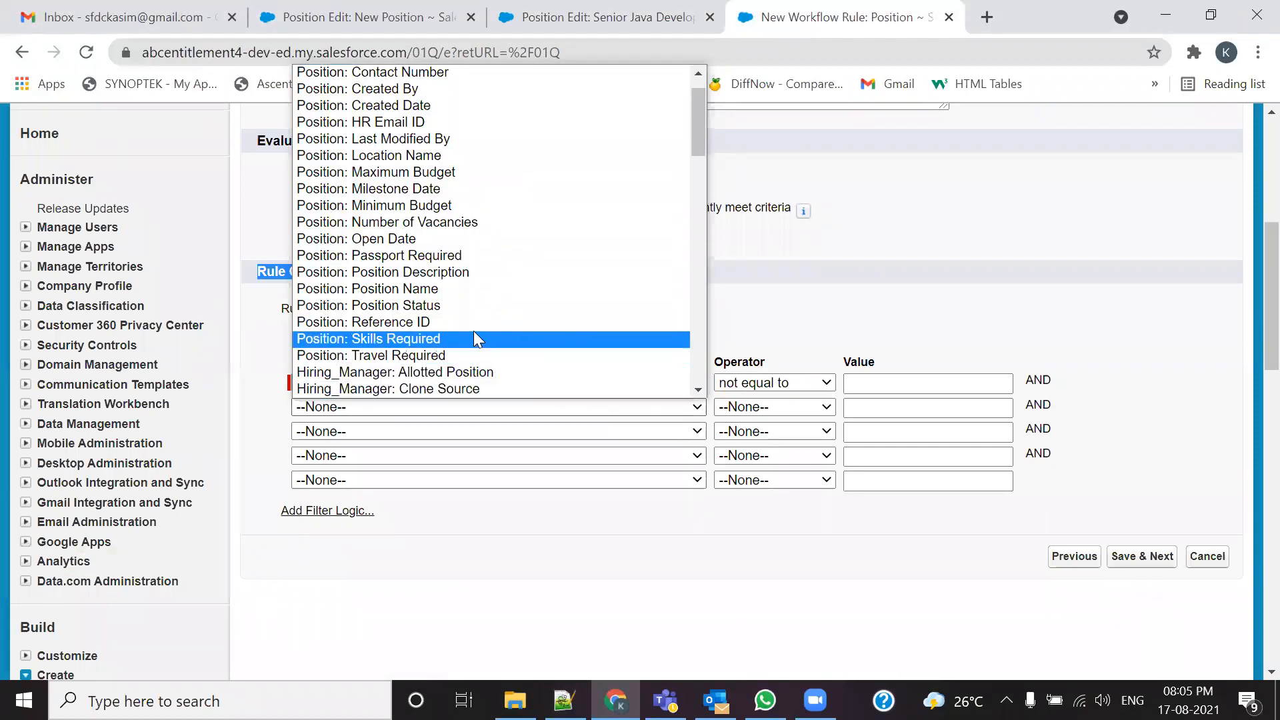
{"action": "left_click", "coordinate": [424, 306]}
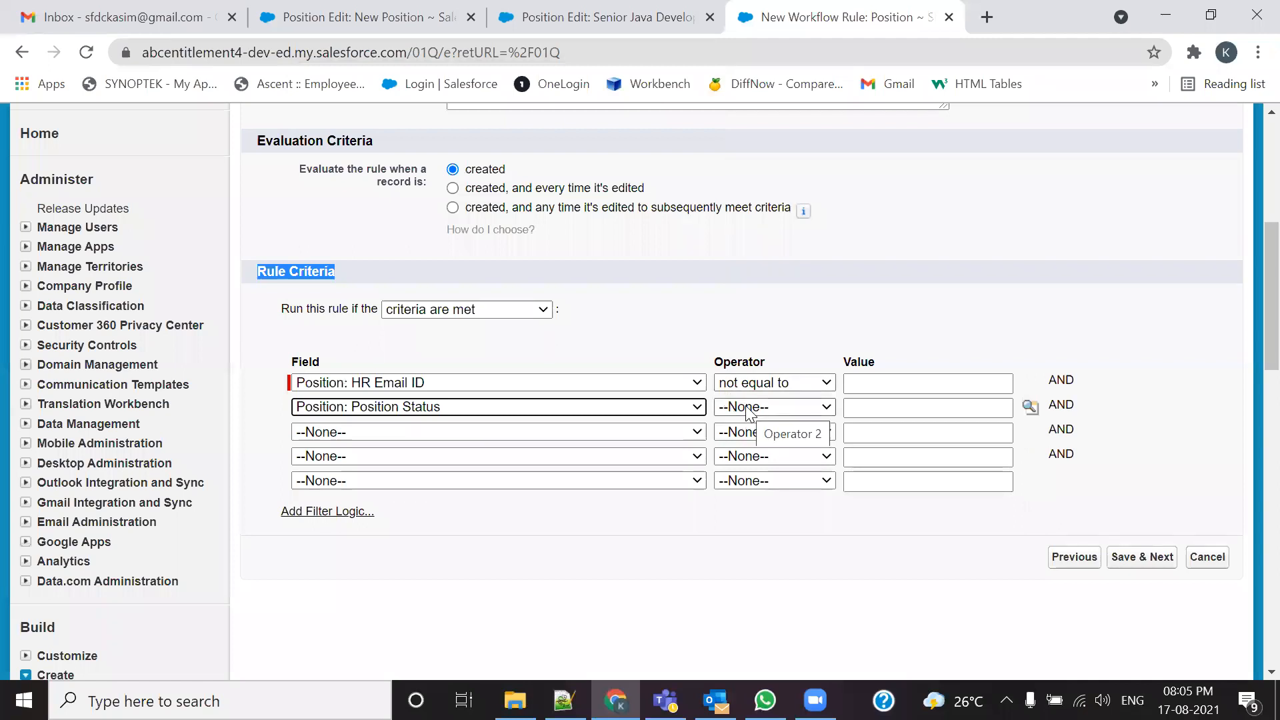
{"action": "left_click", "coordinate": [781, 412]}
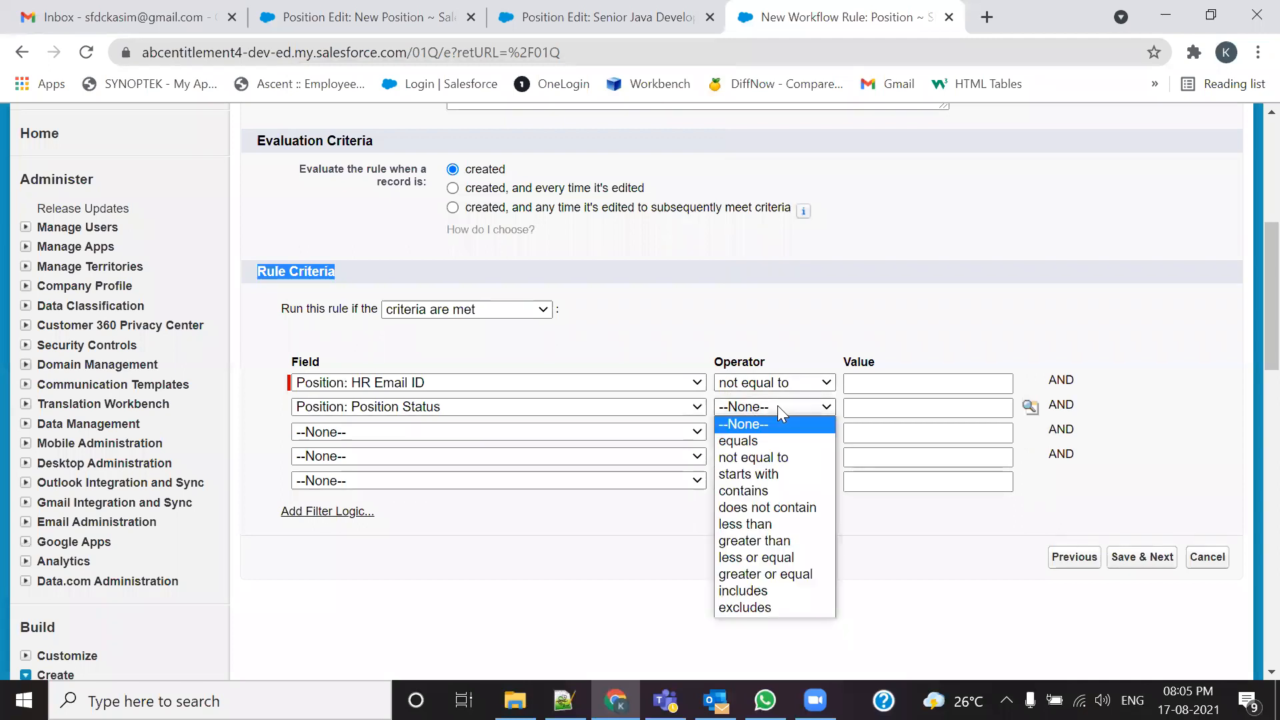
{"action": "left_click", "coordinate": [769, 457]}
{"action": "left_click", "coordinate": [1033, 411]}
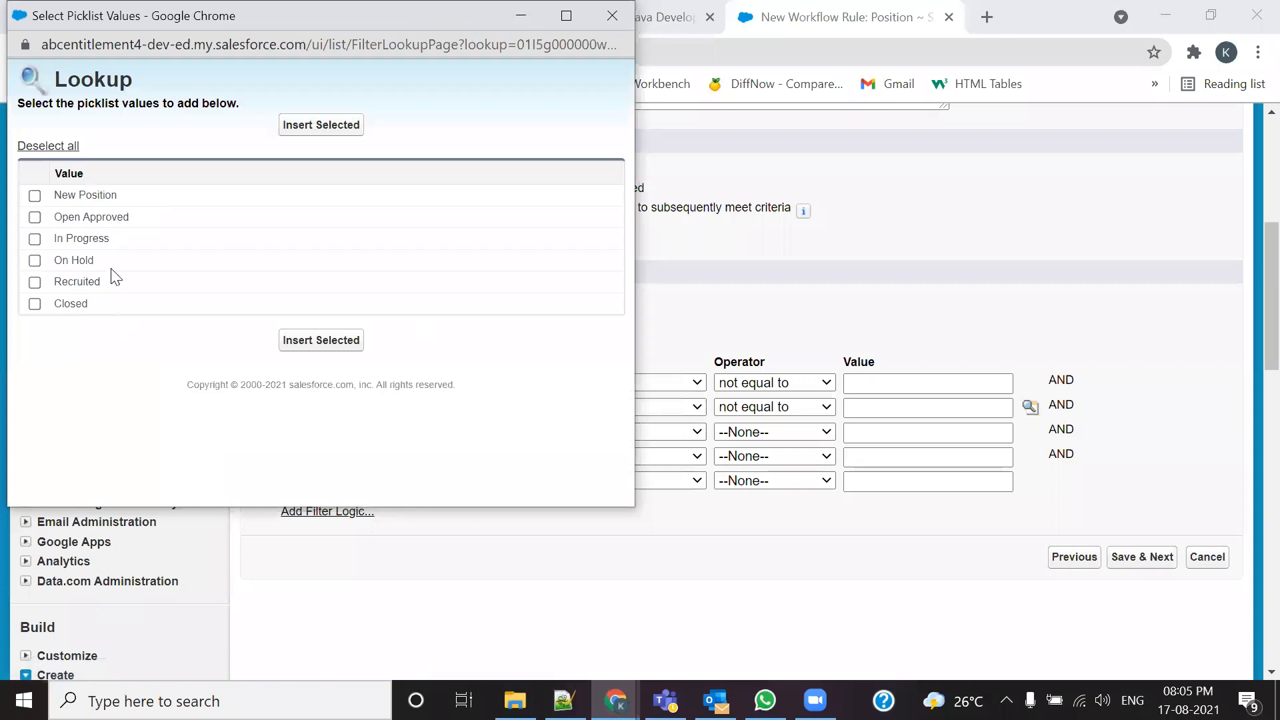
{"action": "left_click", "coordinate": [612, 15]}
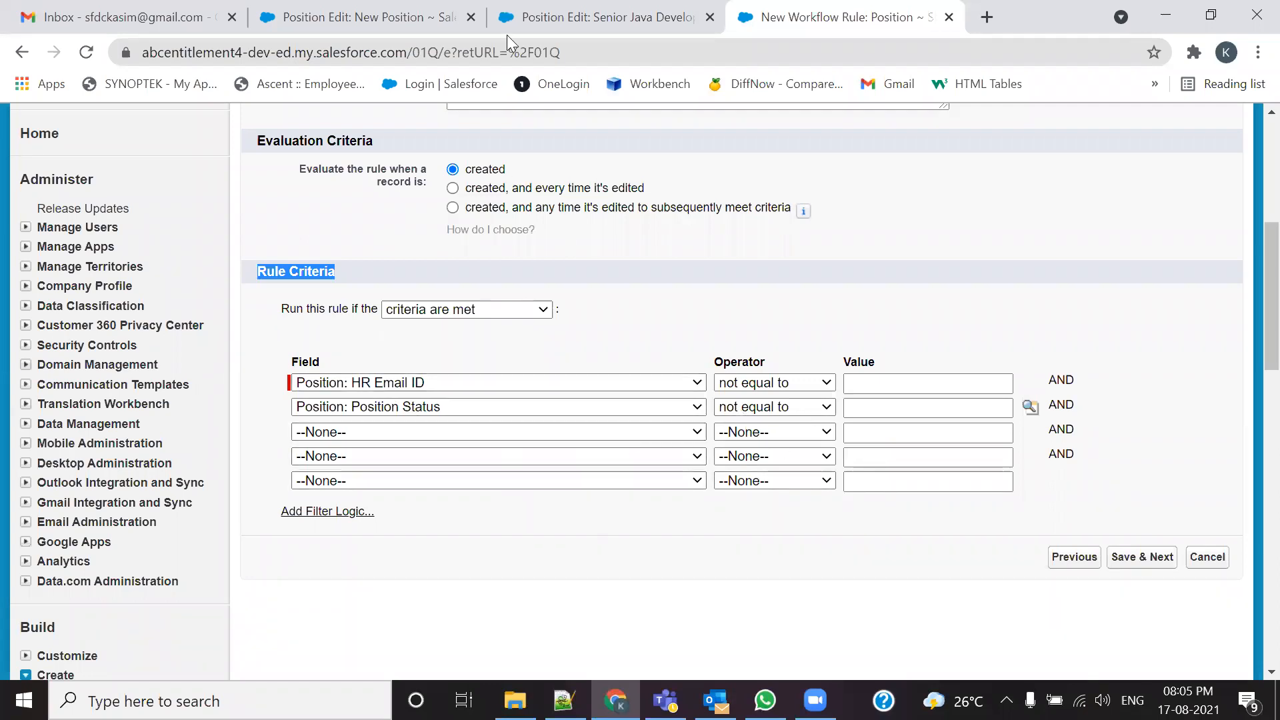
{"action": "left_click", "coordinate": [541, 6]}
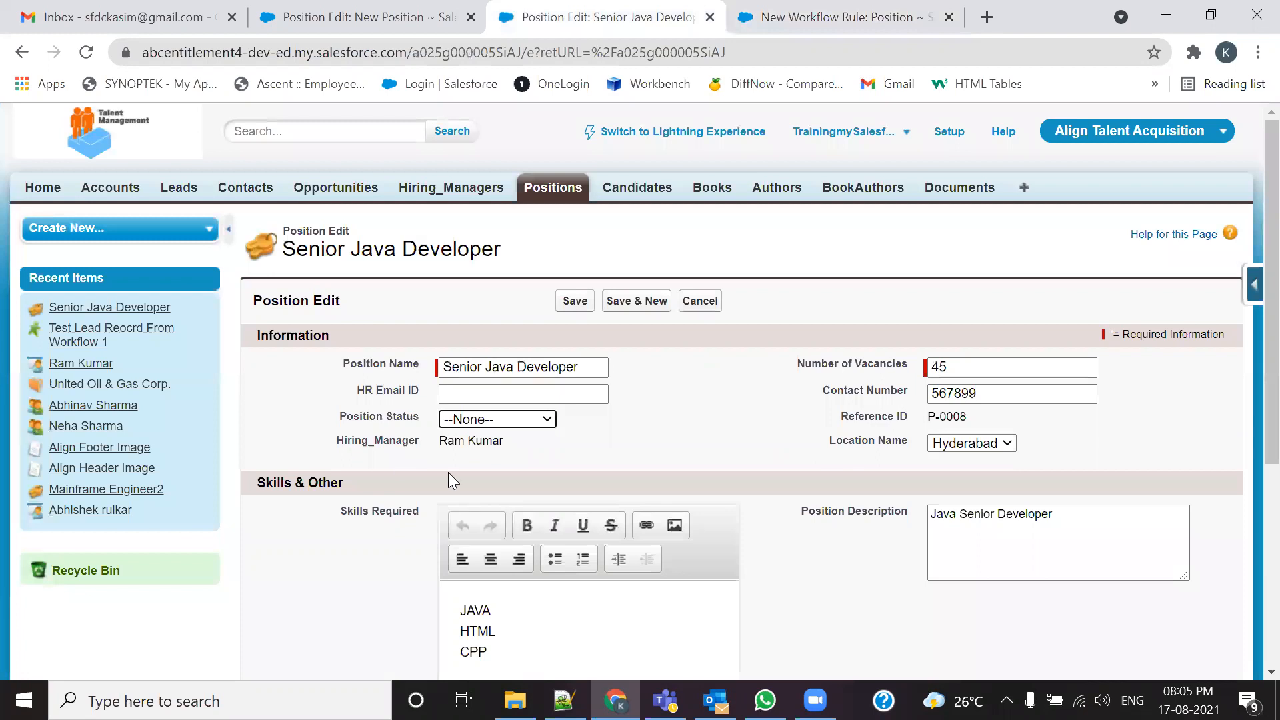
{"action": "scroll", "coordinate": [481, 530], "scroll_direction": "down", "scroll_amount": 3}
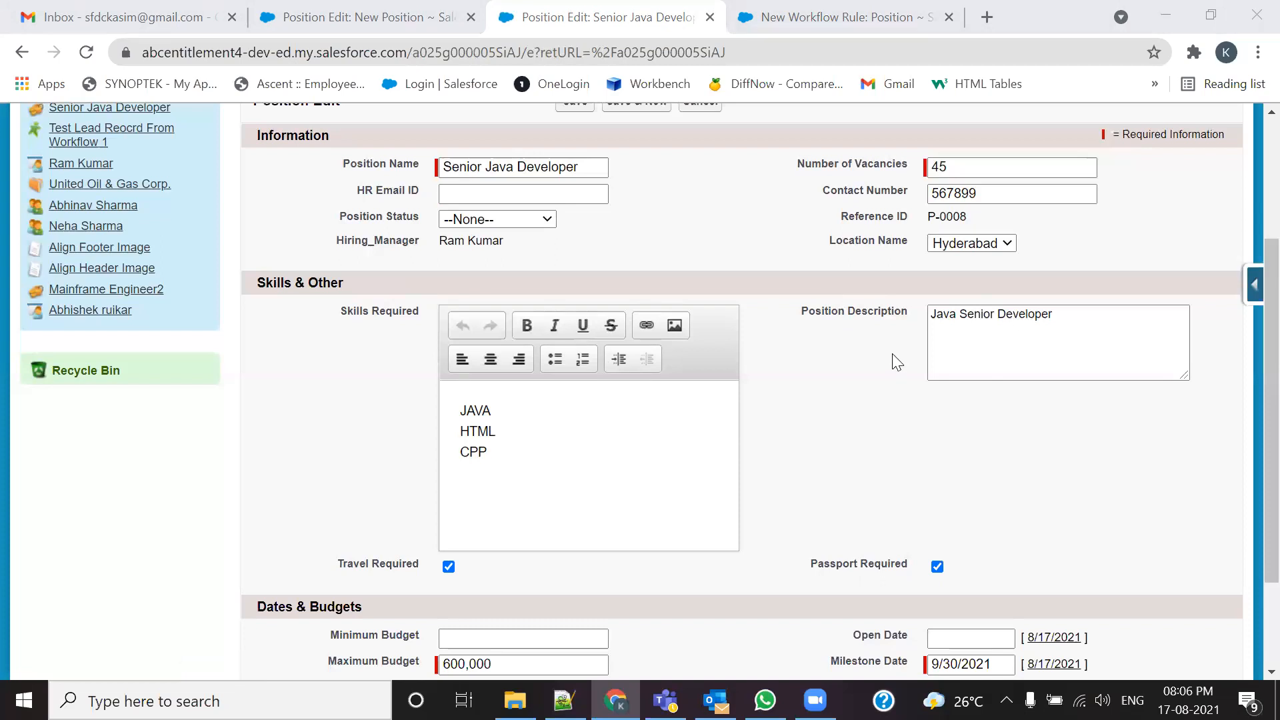
{"action": "left_click", "coordinate": [999, 244]}
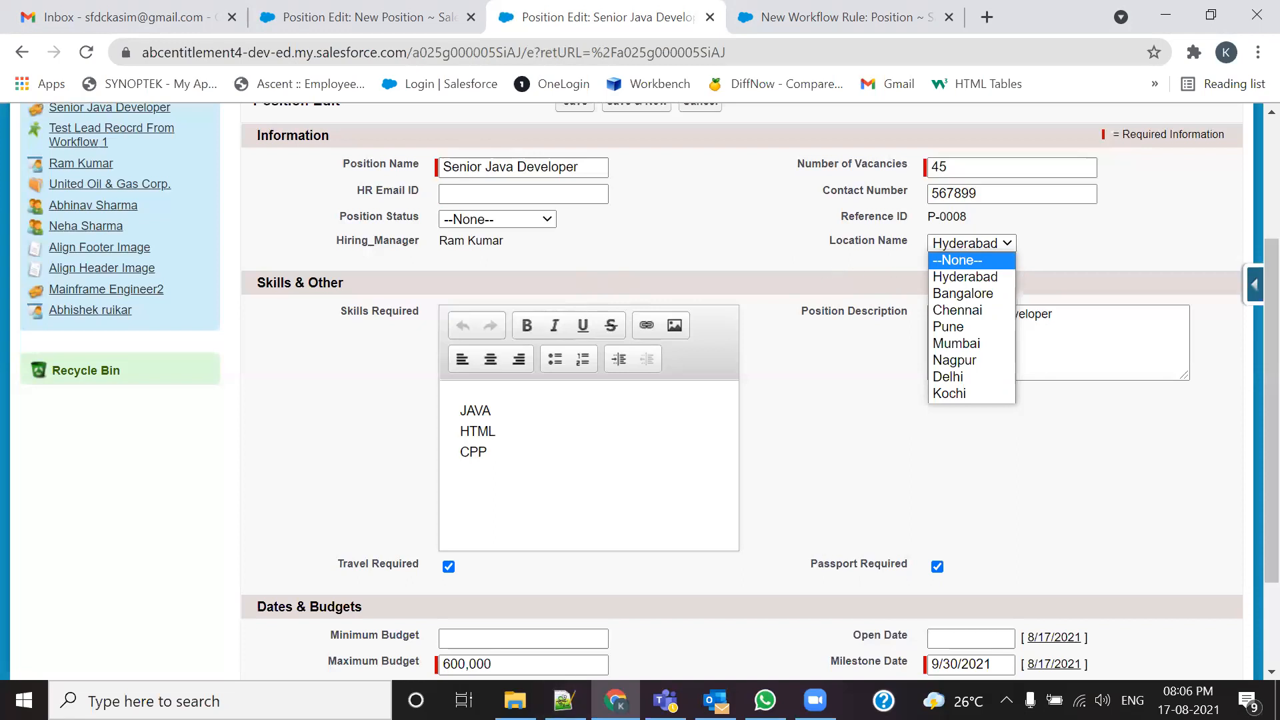
{"action": "left_click", "coordinate": [1079, 269]}
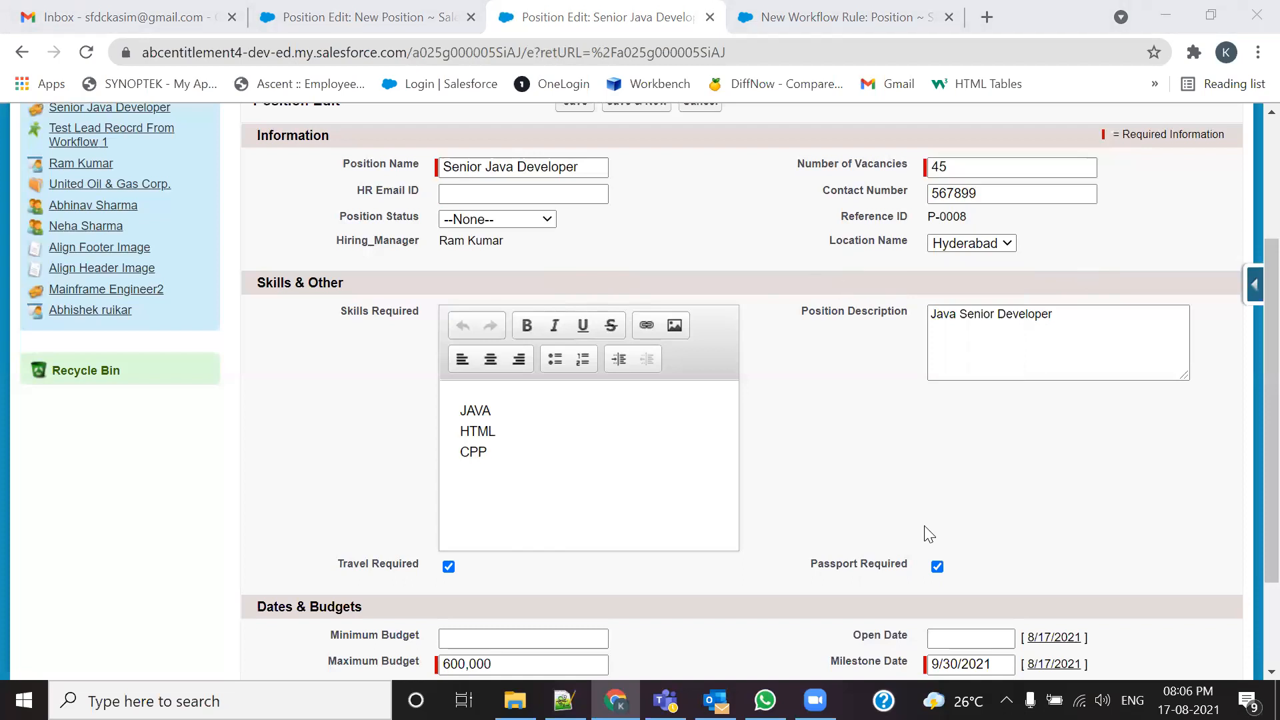
{"action": "scroll", "coordinate": [1173, 406], "scroll_direction": "down", "scroll_amount": 2}
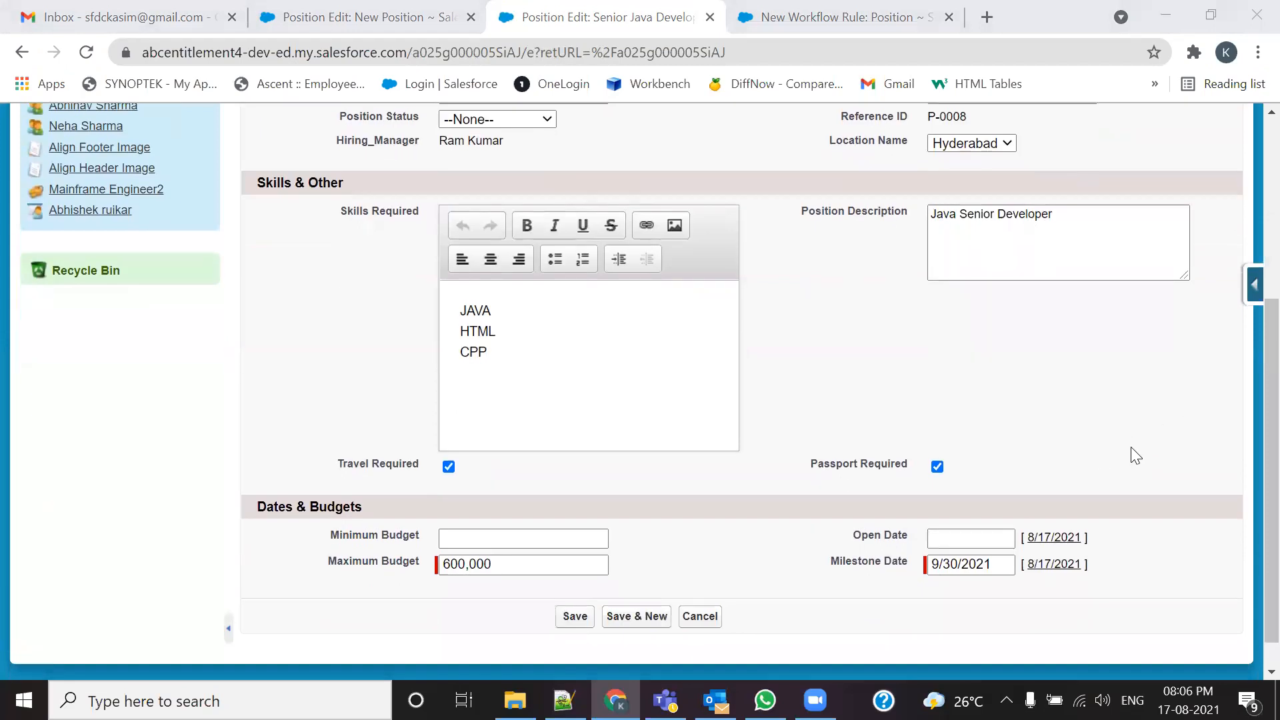
{"action": "left_click", "coordinate": [774, 18]}
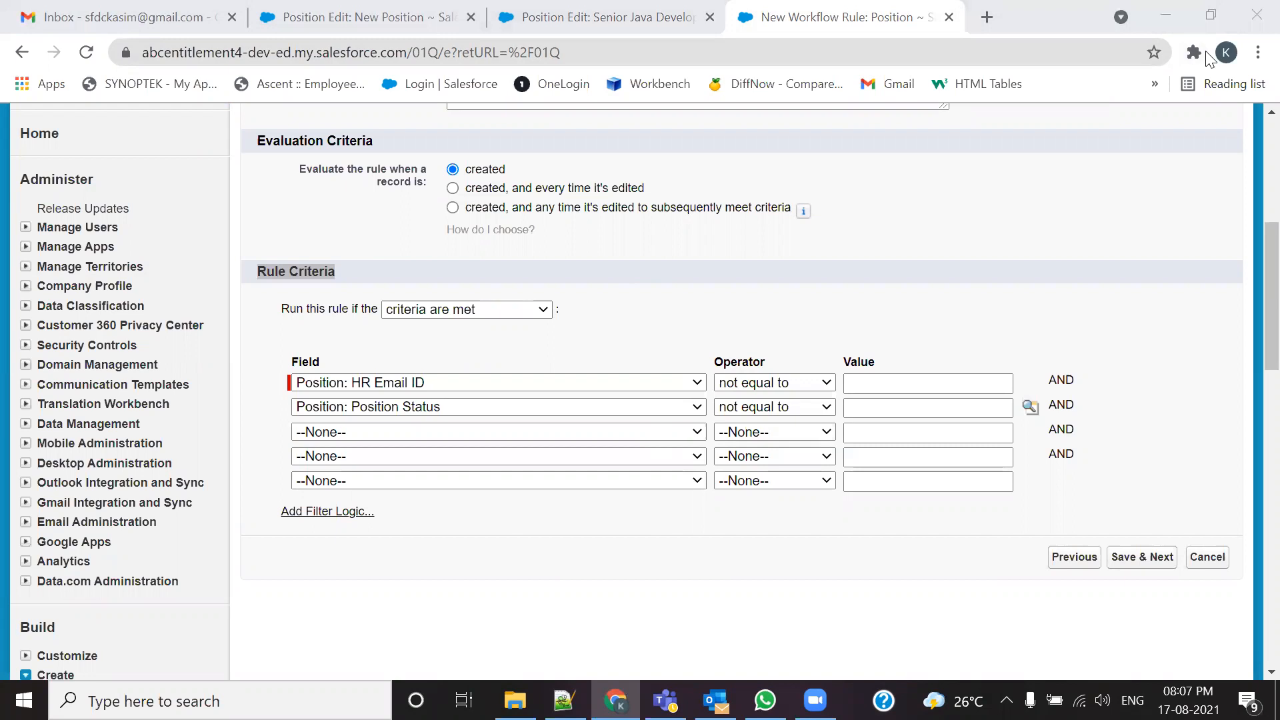
Step: Set the third rule criterion to Position: Milestone Date not equal to
{"action": "left_click", "coordinate": [597, 432]}
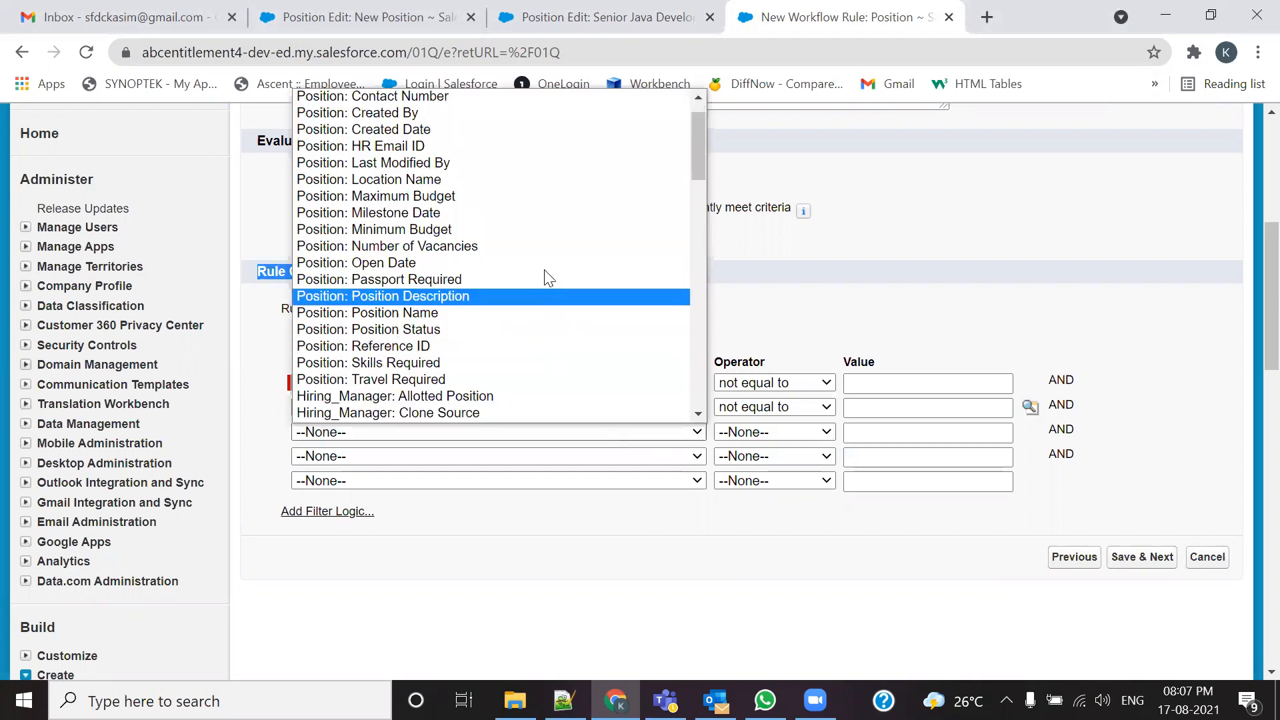
{"action": "left_click", "coordinate": [539, 213]}
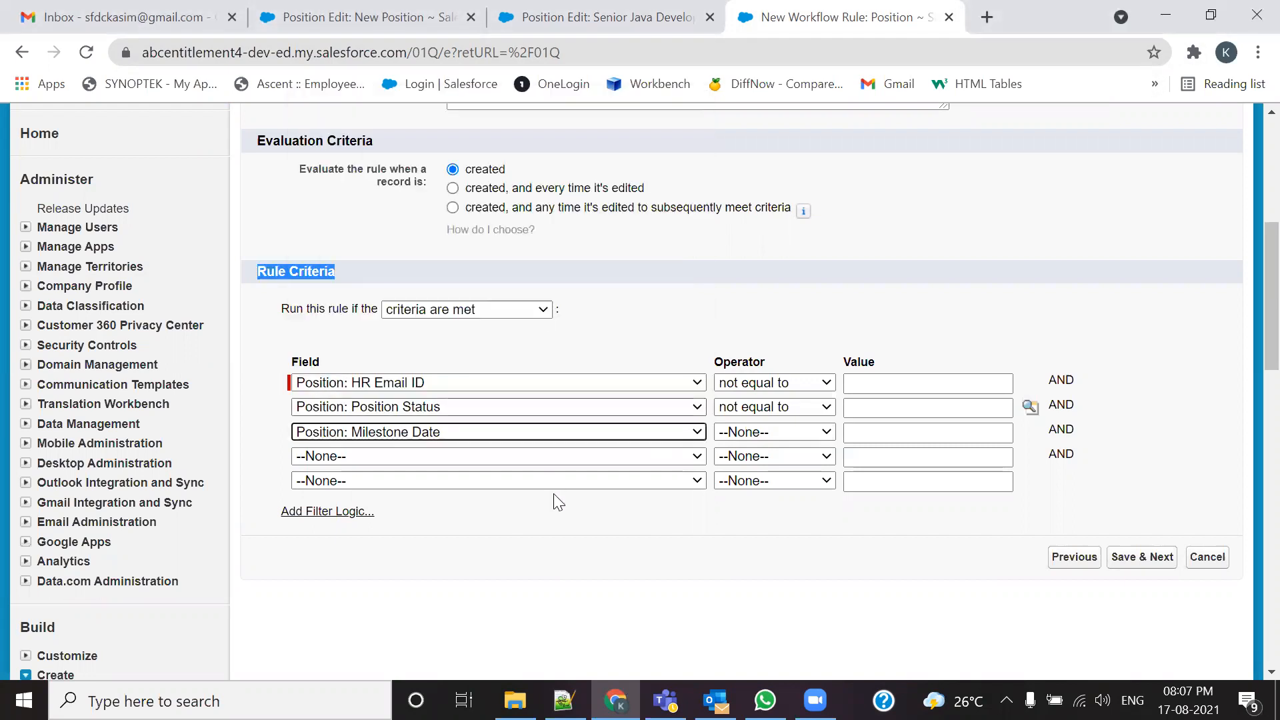
{"action": "left_click", "coordinate": [808, 434]}
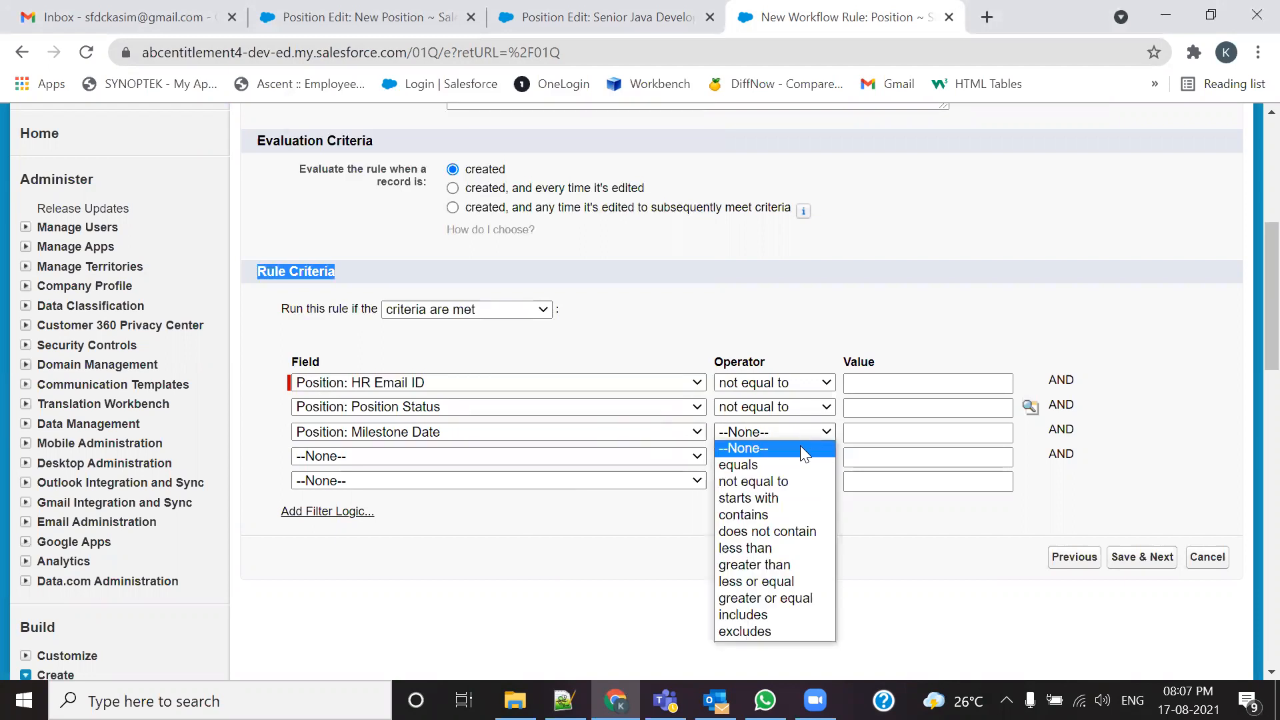
{"action": "left_click", "coordinate": [787, 481]}
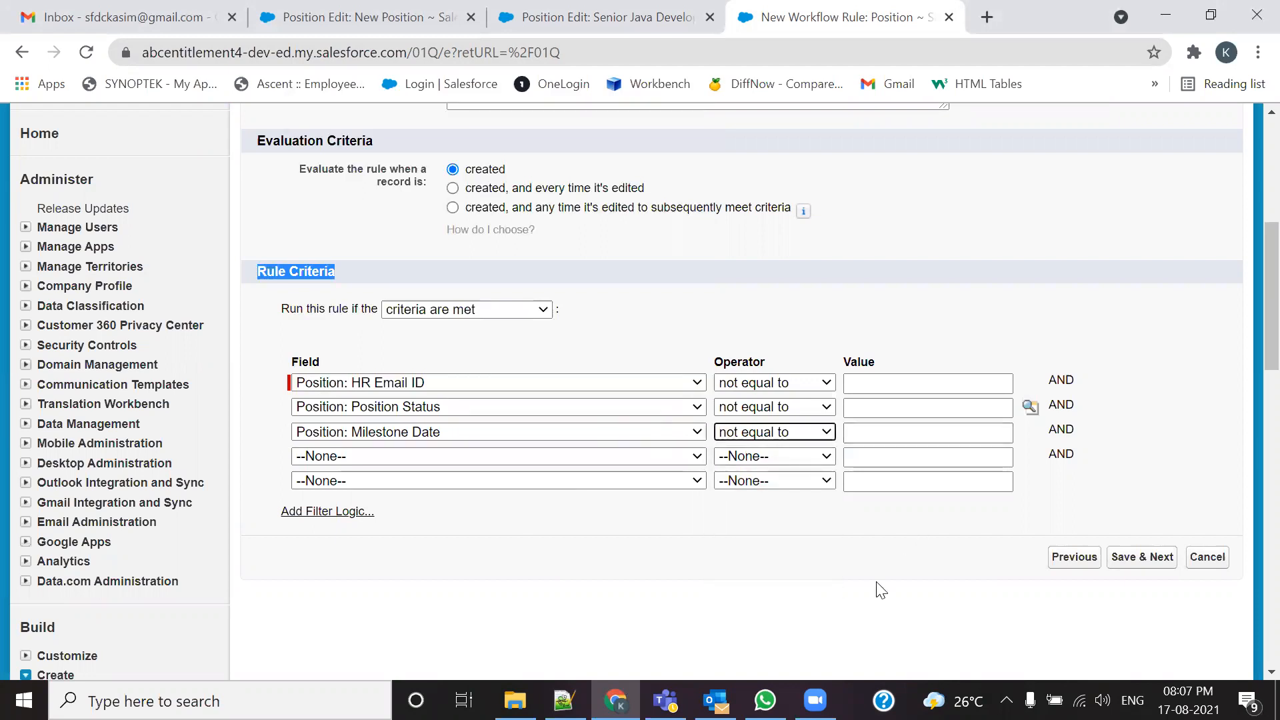
Step: Review the Milestone Date and HR Email ID fields on the Senior Java Developer position form
{"action": "left_click", "coordinate": [633, 17]}
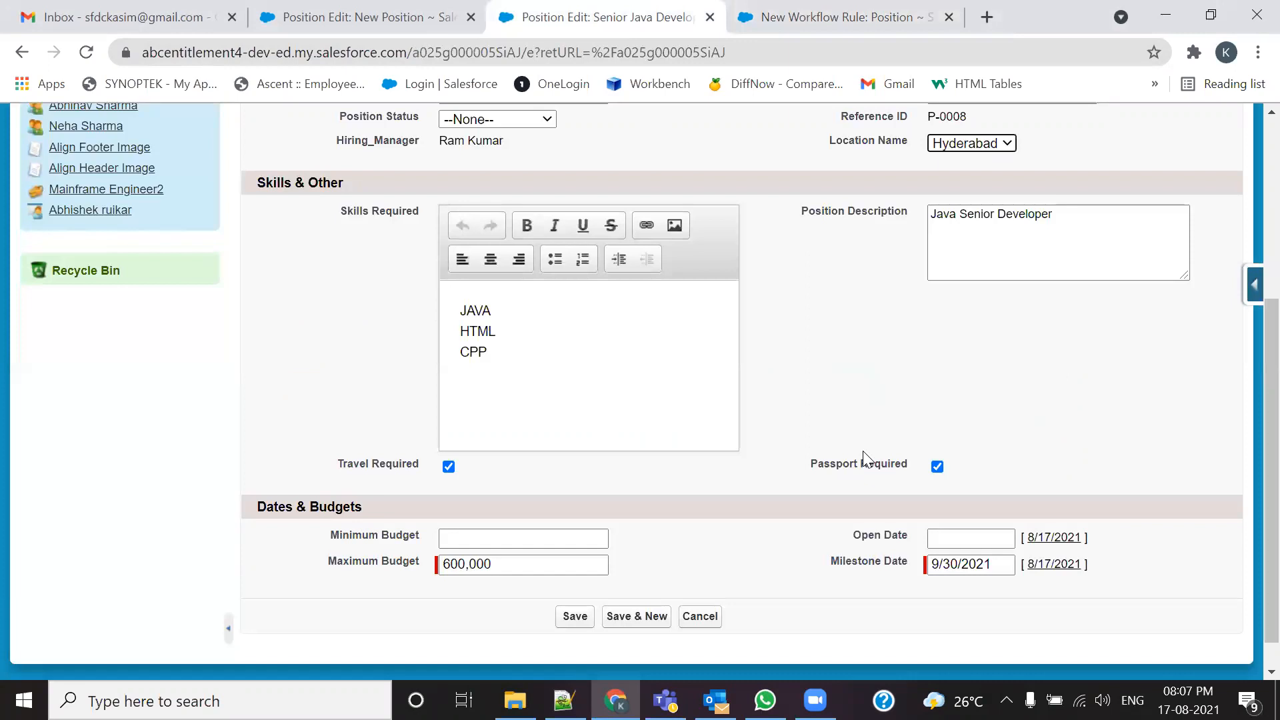
{"action": "left_click_drag", "start_coordinate": [827, 568], "coordinate": [925, 580]}
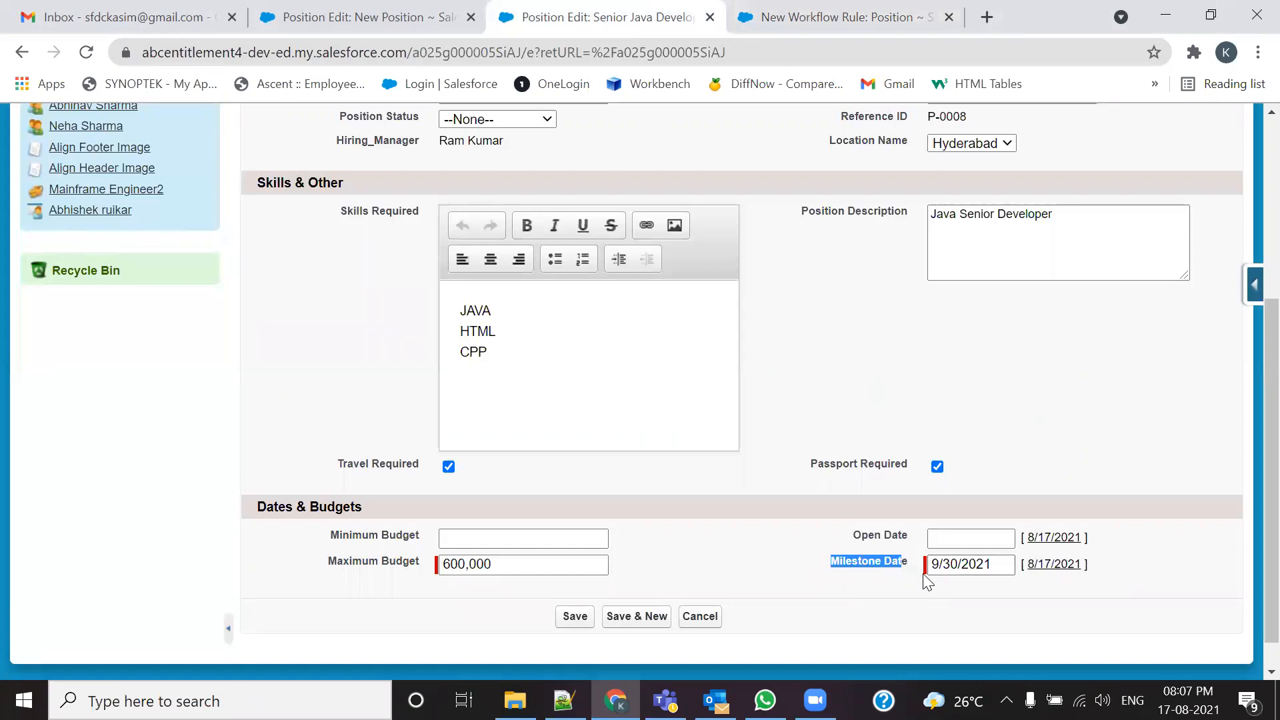
{"action": "scroll", "coordinate": [654, 232], "scroll_direction": "up", "scroll_amount": 3}
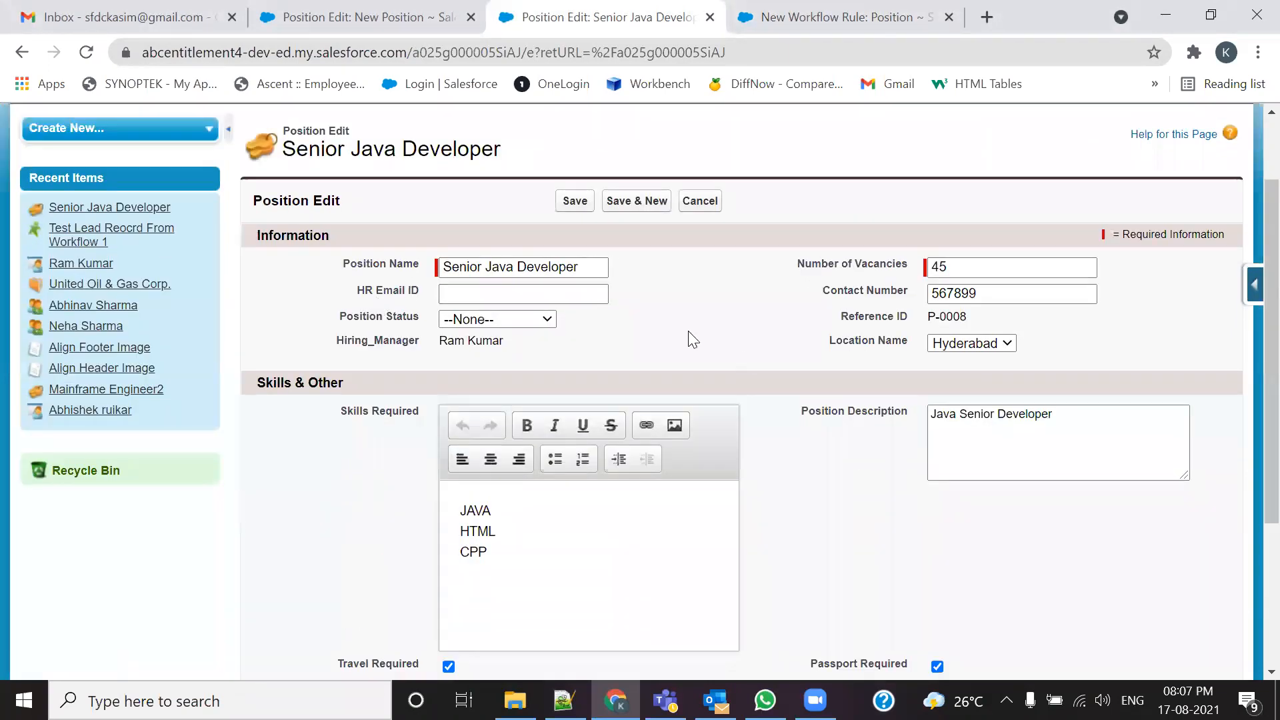
{"action": "scroll", "coordinate": [688, 331], "scroll_direction": "down", "scroll_amount": 4}
{"action": "scroll", "coordinate": [449, 314], "scroll_direction": "up", "scroll_amount": 5}
{"action": "triple_click", "coordinate": [365, 398]}
{"action": "scroll", "coordinate": [890, 462], "scroll_direction": "down", "scroll_amount": 5}
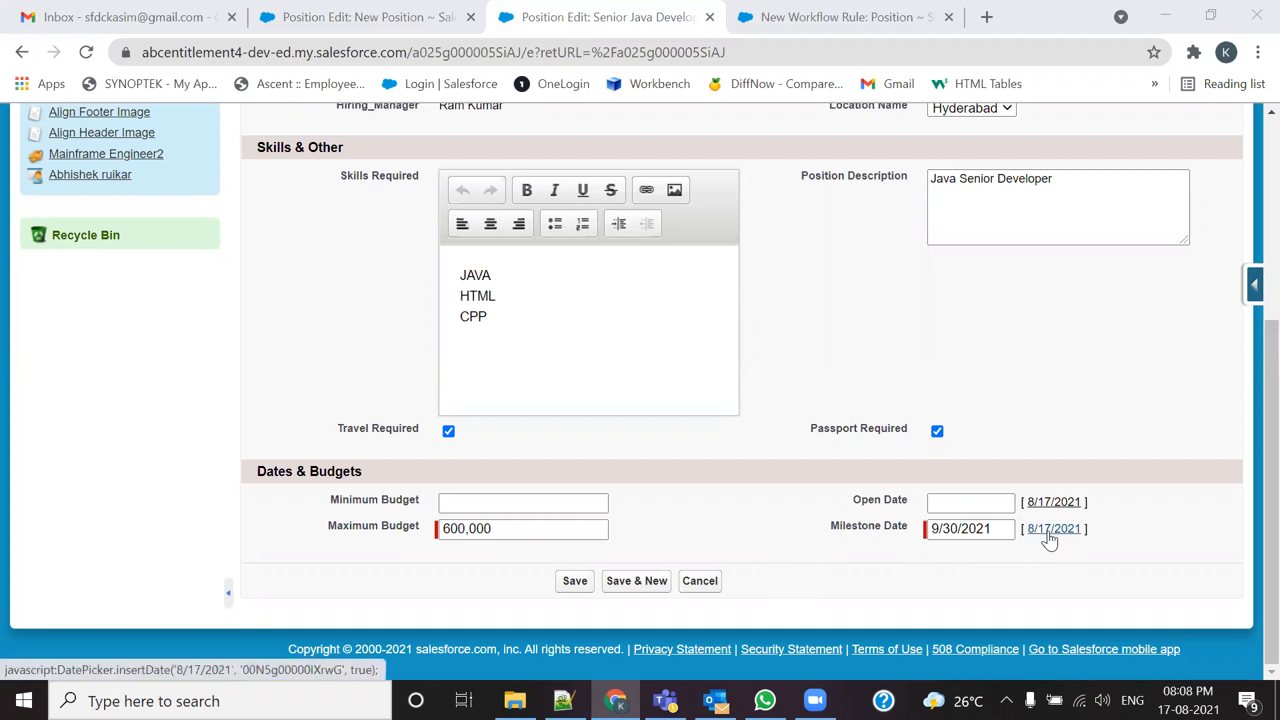
{"action": "left_click", "coordinate": [929, 536]}
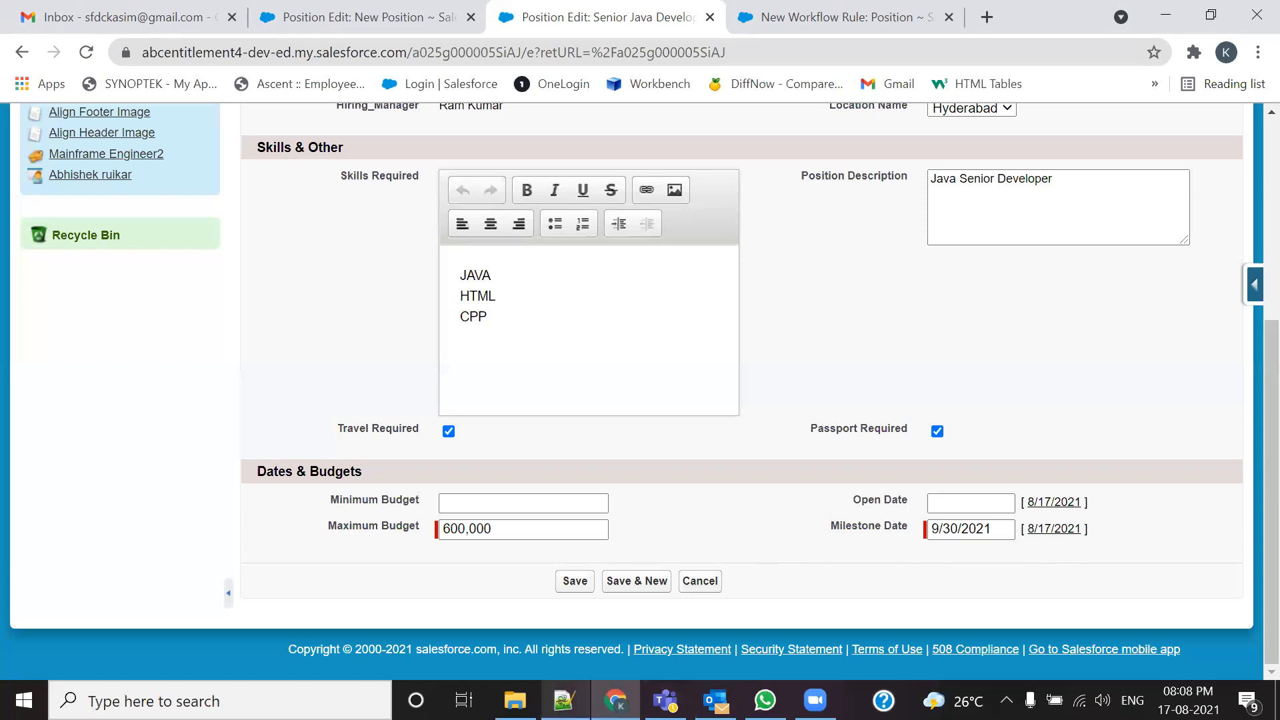
Step: Bring up the 105-Admin.txt notes showing the workflow assignments and Time-Dependent Actions section
{"action": "left_click", "coordinate": [564, 700]}
{"action": "scroll", "coordinate": [295, 452], "scroll_direction": "up", "scroll_amount": 8}
{"action": "scroll", "coordinate": [189, 383], "scroll_direction": "up", "scroll_amount": 3}
{"action": "scroll", "coordinate": [196, 383], "scroll_direction": "down", "scroll_amount": 20}
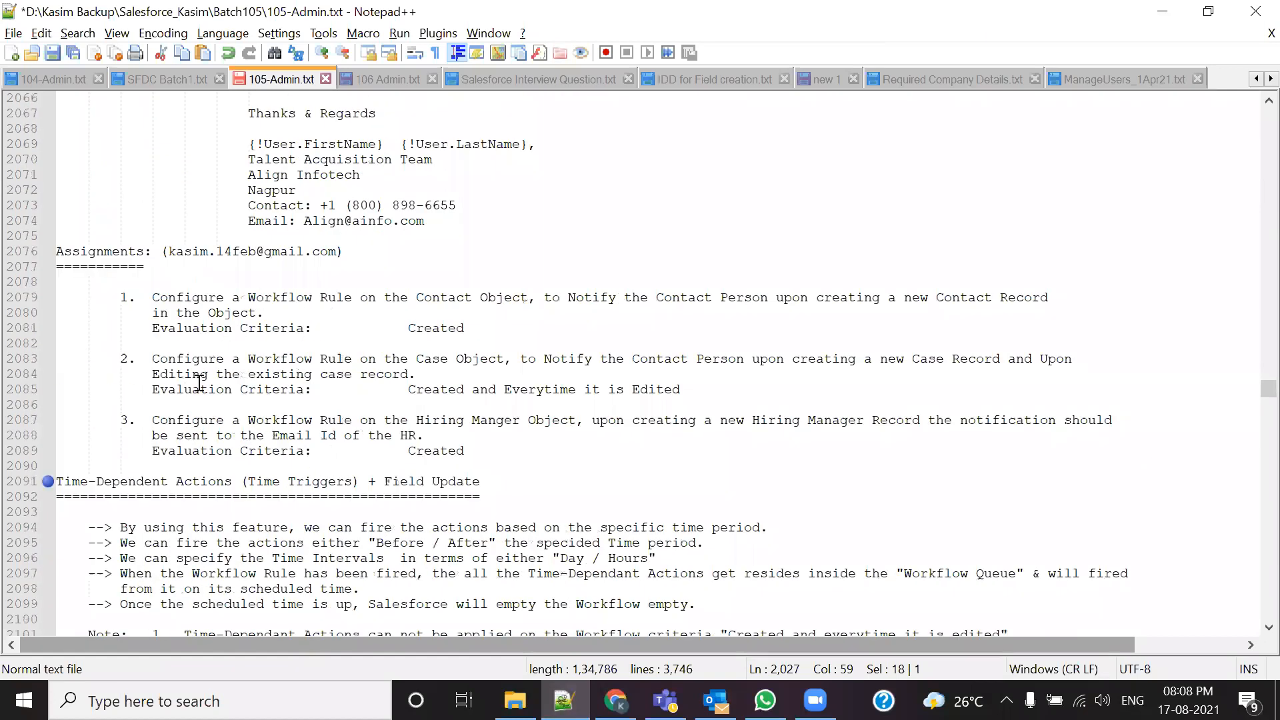
Step: Read the UseCase time-trigger list in 105-Admin.txt, then return to the Salesforce position form
{"action": "scroll", "coordinate": [200, 383], "scroll_direction": "down", "scroll_amount": 10}
{"action": "left_click_drag", "start_coordinate": [248, 404], "coordinate": [320, 420]}
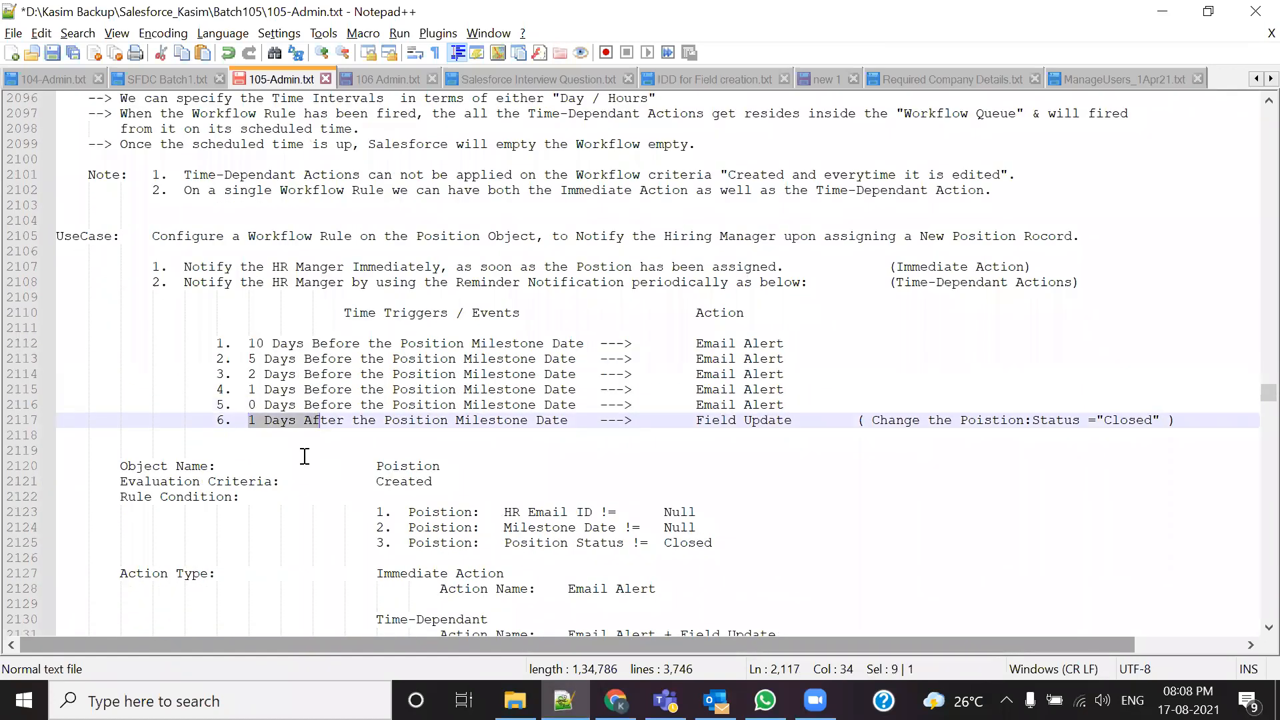
{"action": "left_click", "coordinate": [305, 452]}
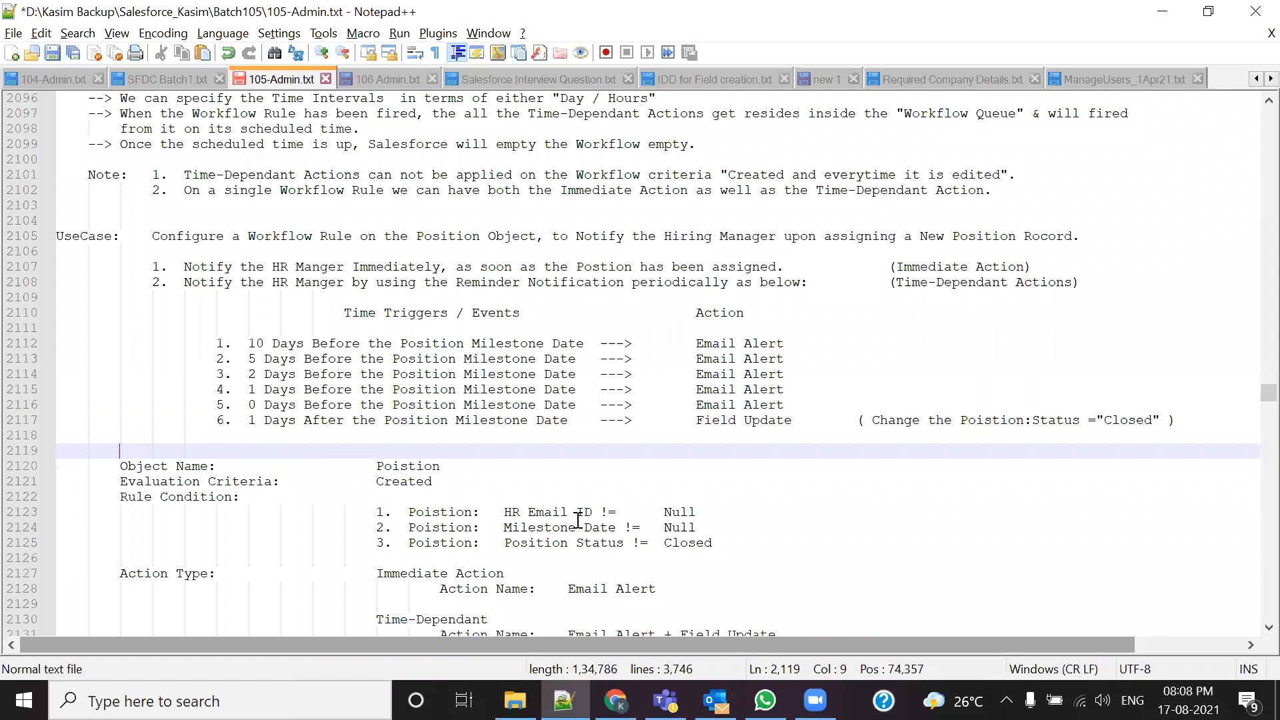
{"action": "key", "text": "alt+Tab"}
{"action": "scroll", "coordinate": [717, 541], "scroll_direction": "up", "scroll_amount": 5}
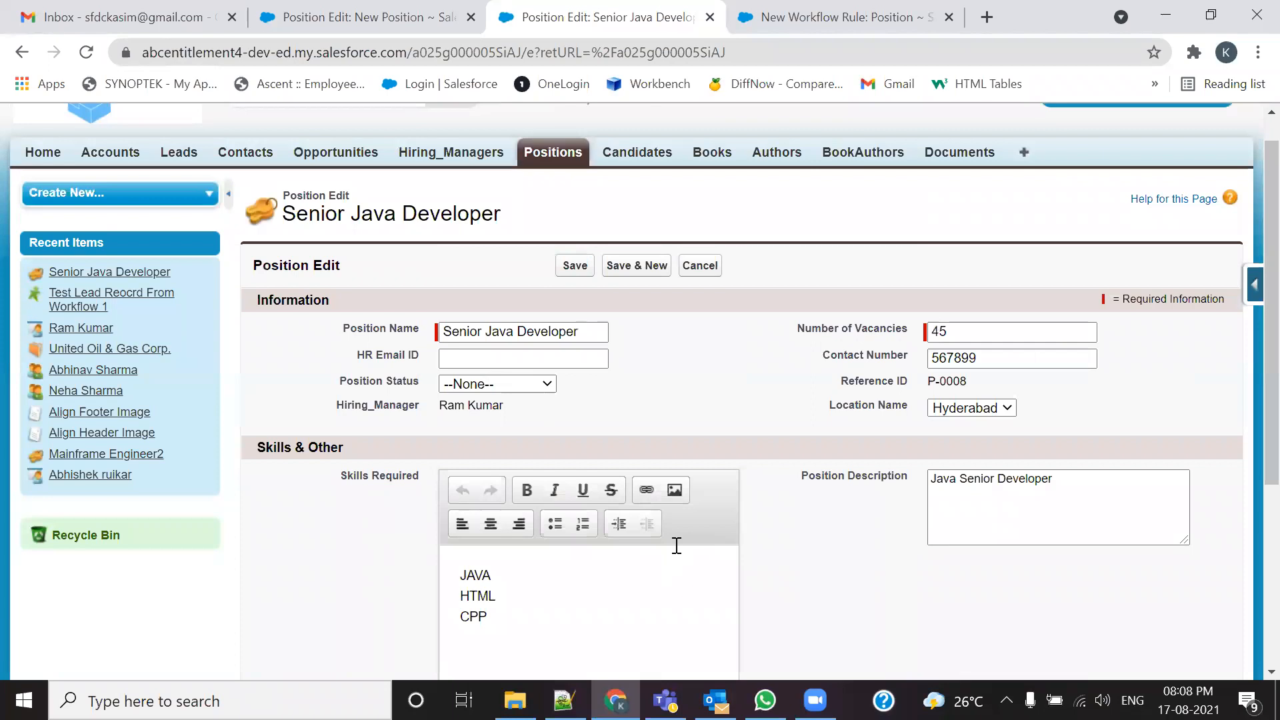
Step: Check the available Position Status values on the Senior Java Developer form
{"action": "left_click", "coordinate": [547, 384]}
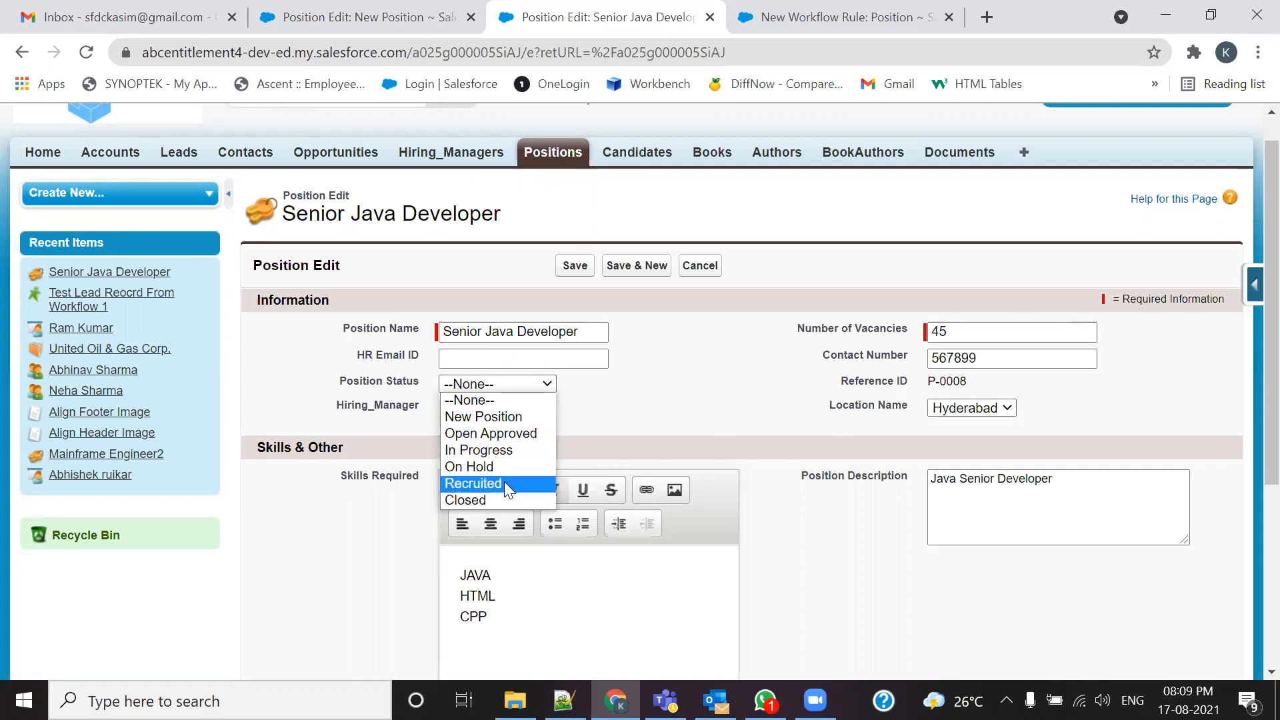
{"action": "left_click", "coordinate": [579, 383]}
{"action": "left_click", "coordinate": [814, 9]}
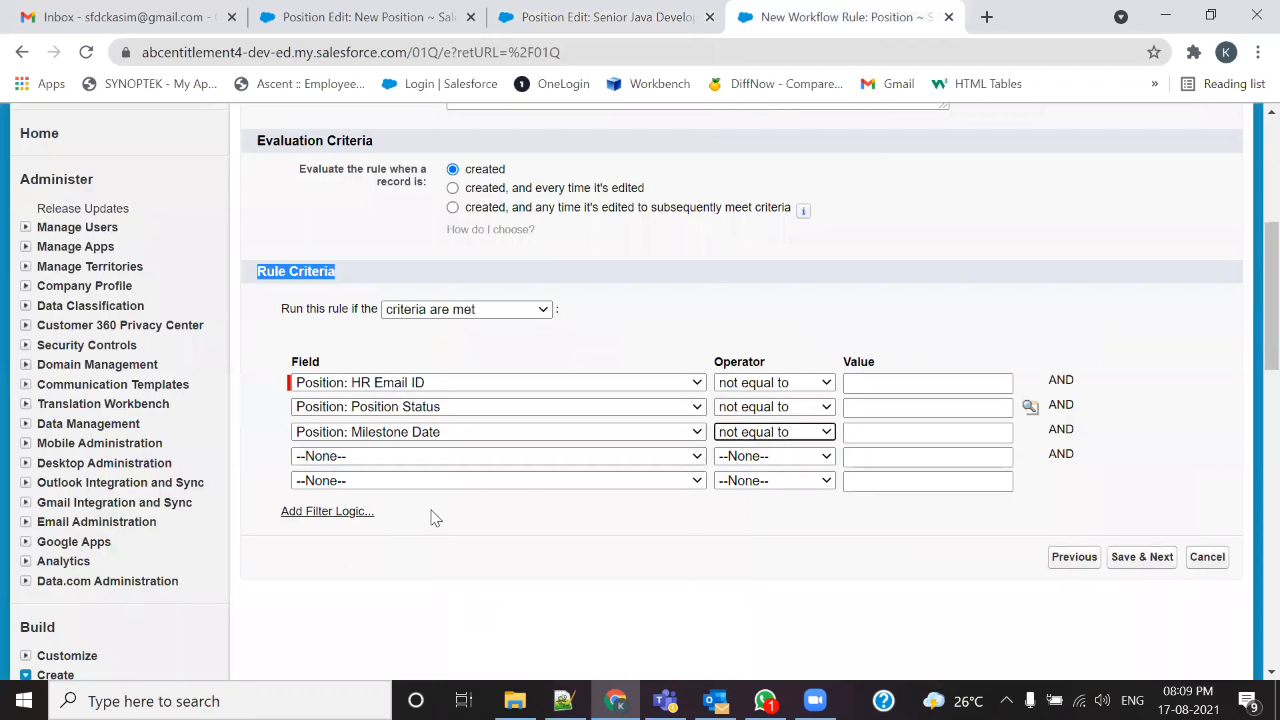
Step: Change the third rule criterion's field from Milestone Date to Position: Position Status
{"action": "left_click", "coordinate": [610, 434]}
{"action": "scroll", "coordinate": [556, 380], "scroll_direction": "down", "scroll_amount": 1}
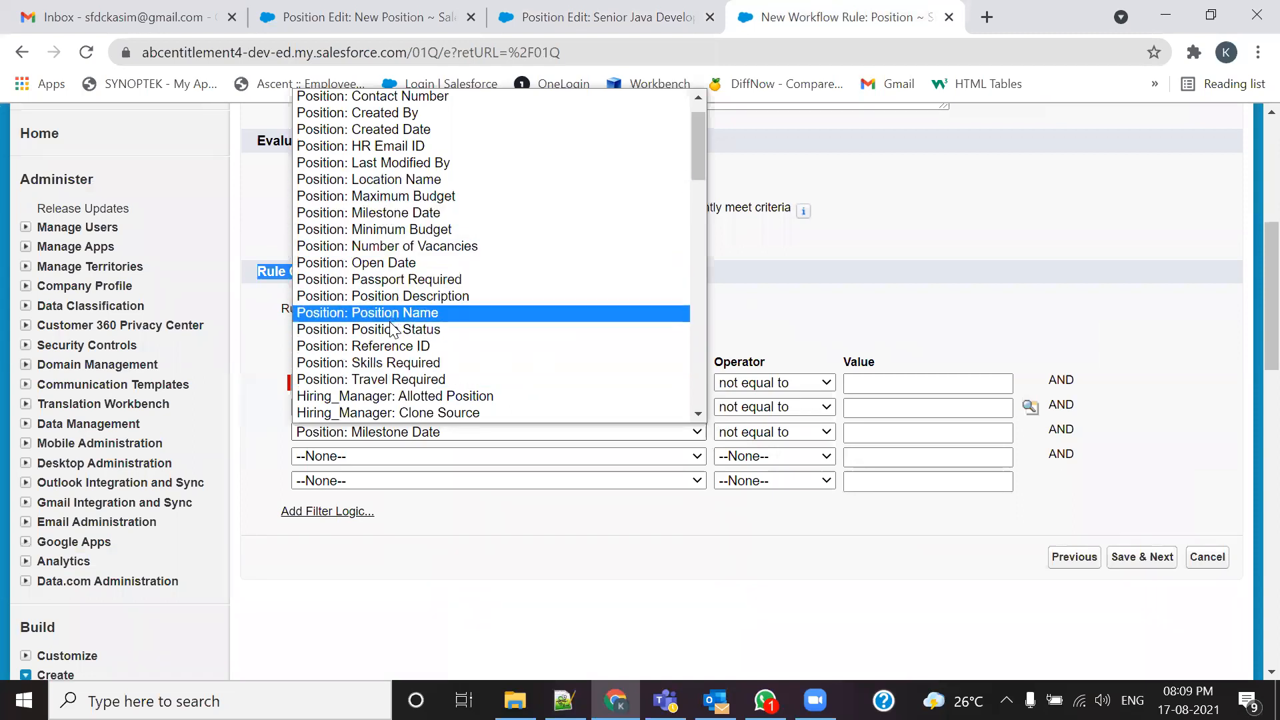
{"action": "scroll", "coordinate": [393, 346], "scroll_direction": "up", "scroll_amount": 1}
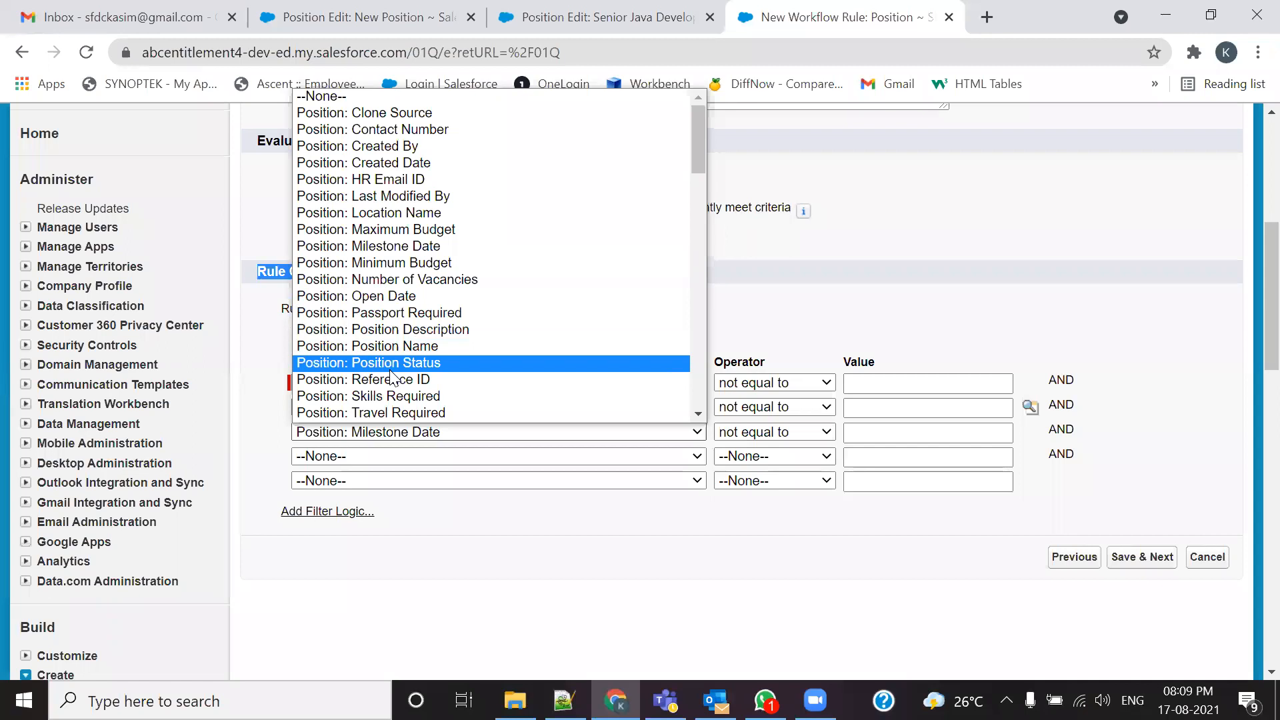
{"action": "scroll", "coordinate": [392, 378], "scroll_direction": "down", "scroll_amount": 3}
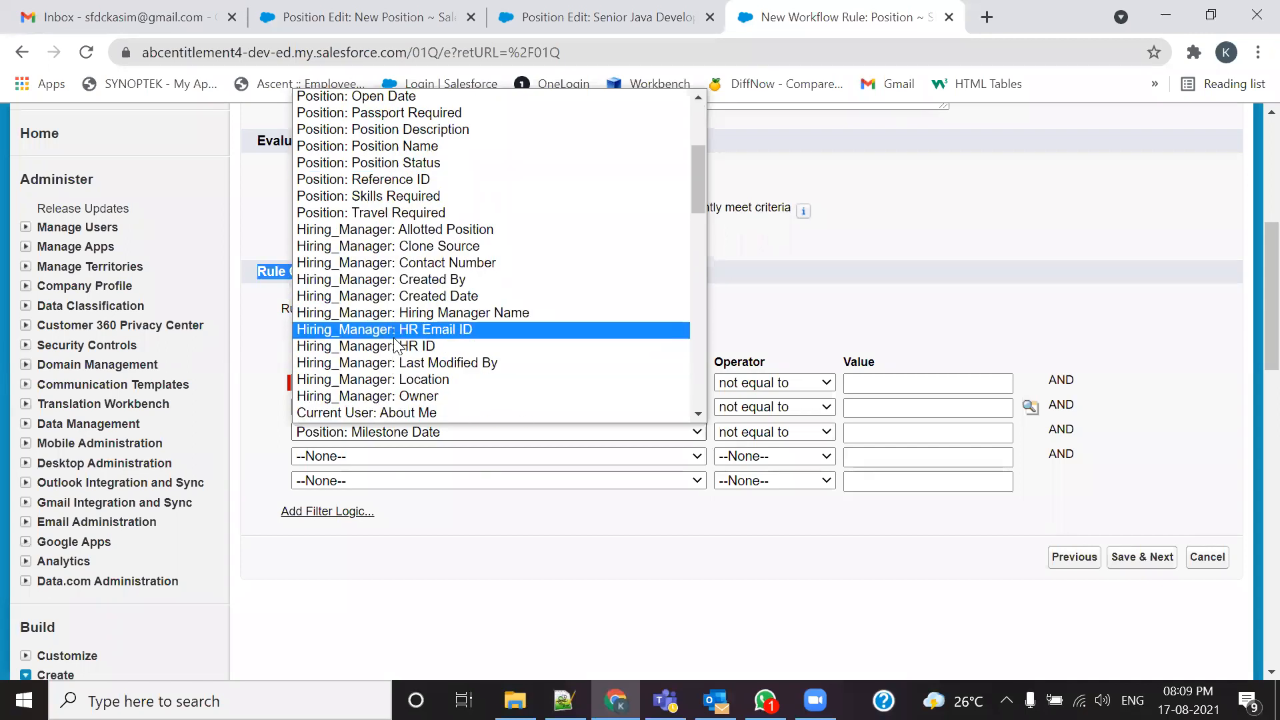
{"action": "scroll", "coordinate": [395, 342], "scroll_direction": "down", "scroll_amount": 3}
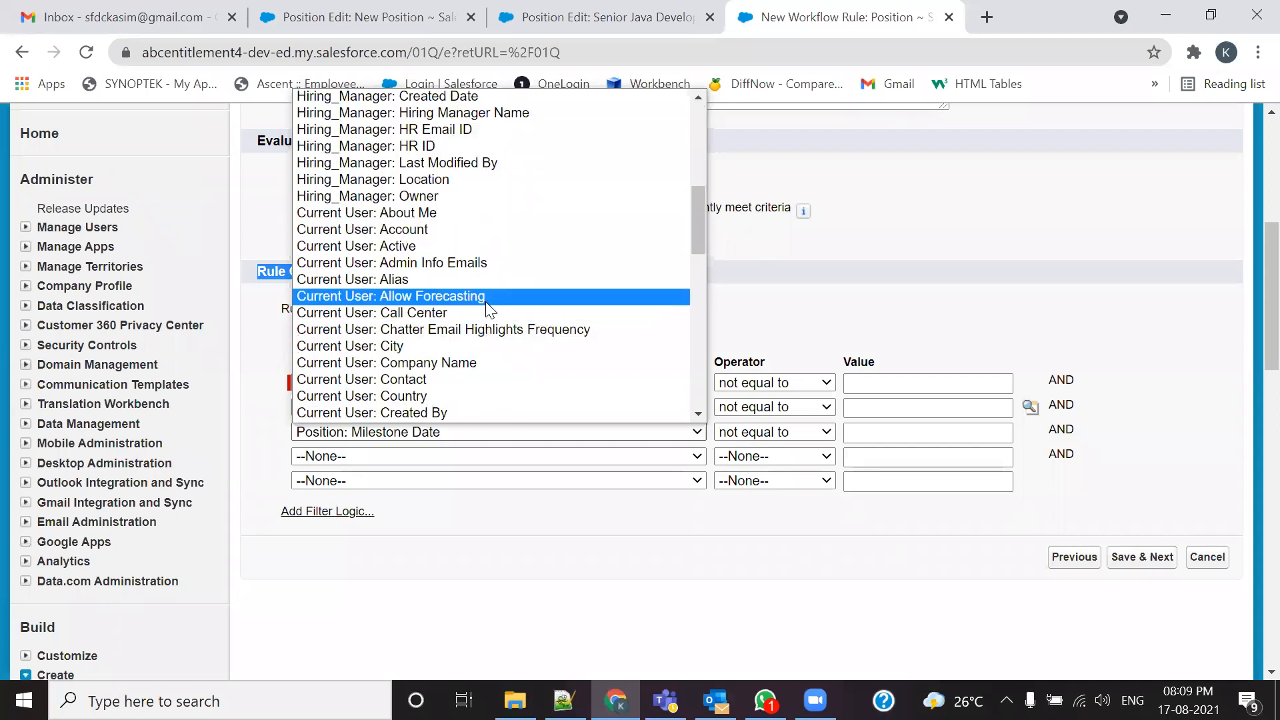
{"action": "scroll", "coordinate": [485, 301], "scroll_direction": "down", "scroll_amount": 9}
{"action": "left_click_drag", "start_coordinate": [697, 351], "coordinate": [696, 133]}
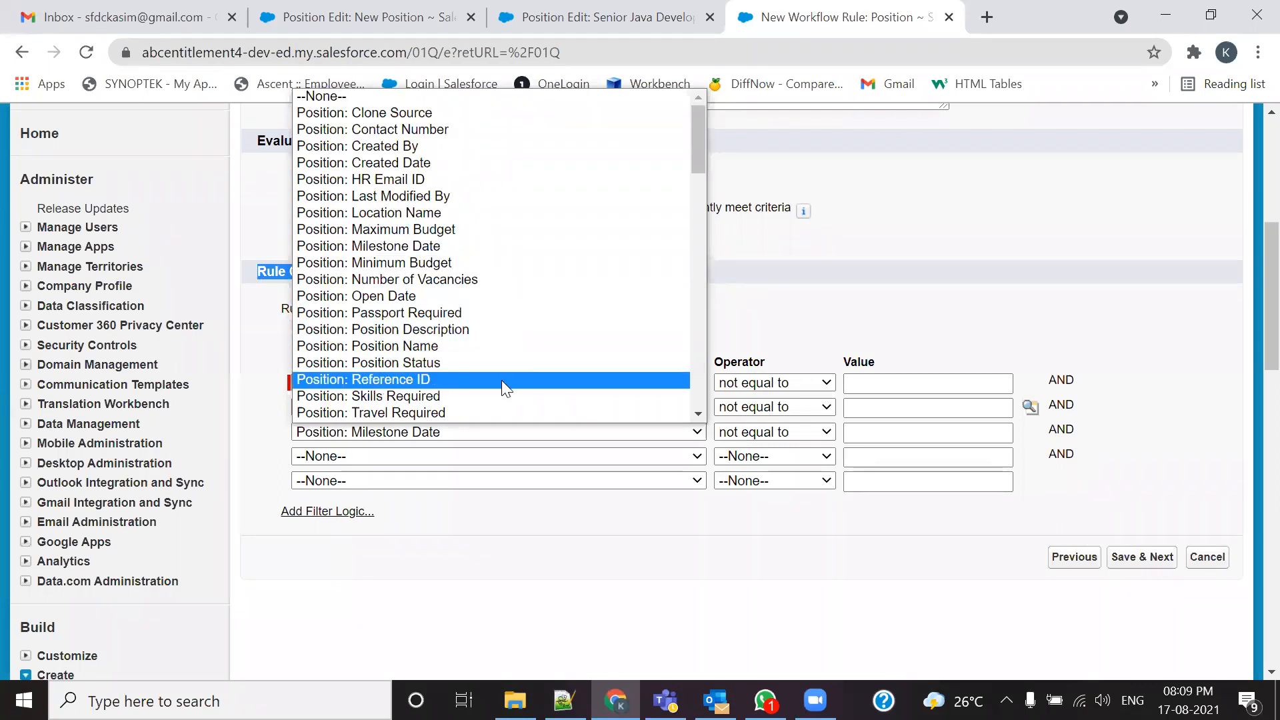
{"action": "mouse_move", "coordinate": [698, 141]}
{"action": "left_mouse_down"}
{"action": "mouse_move", "coordinate": [695, 190]}
{"action": "mouse_move", "coordinate": [701, 147]}
{"action": "mouse_move", "coordinate": [694, 159]}
{"action": "left_mouse_up"}
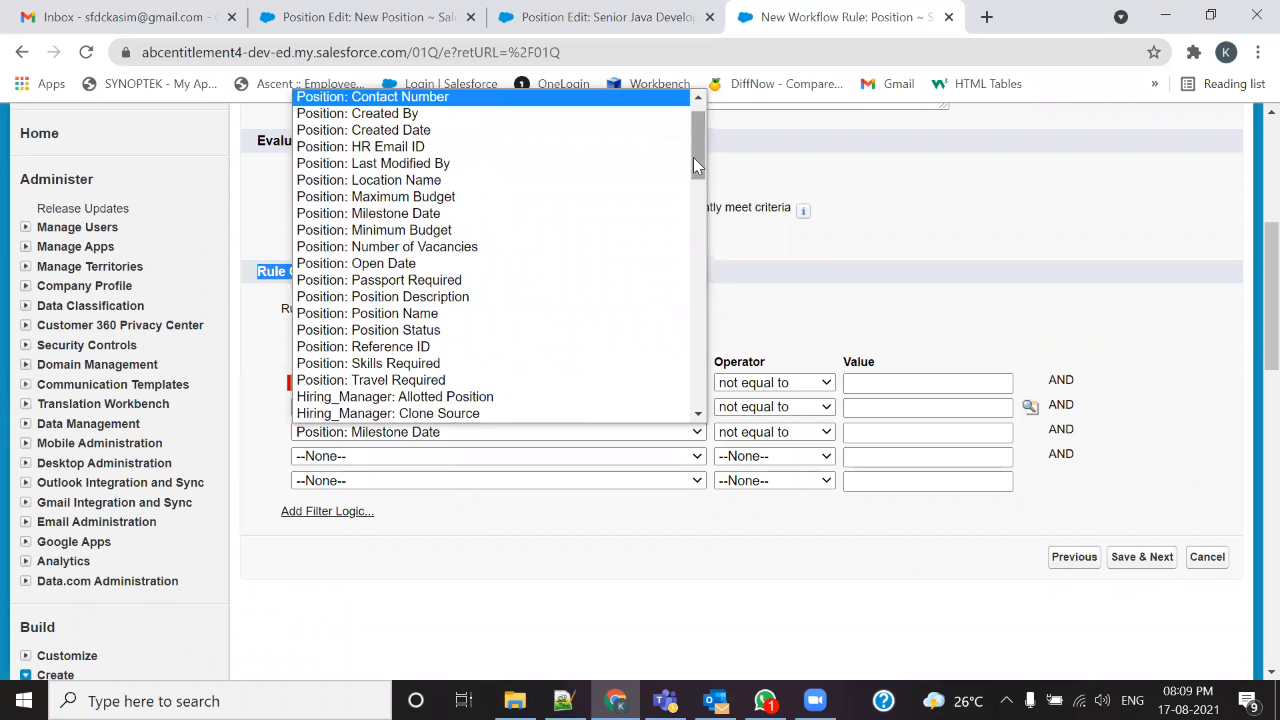
{"action": "left_click", "coordinate": [414, 330]}
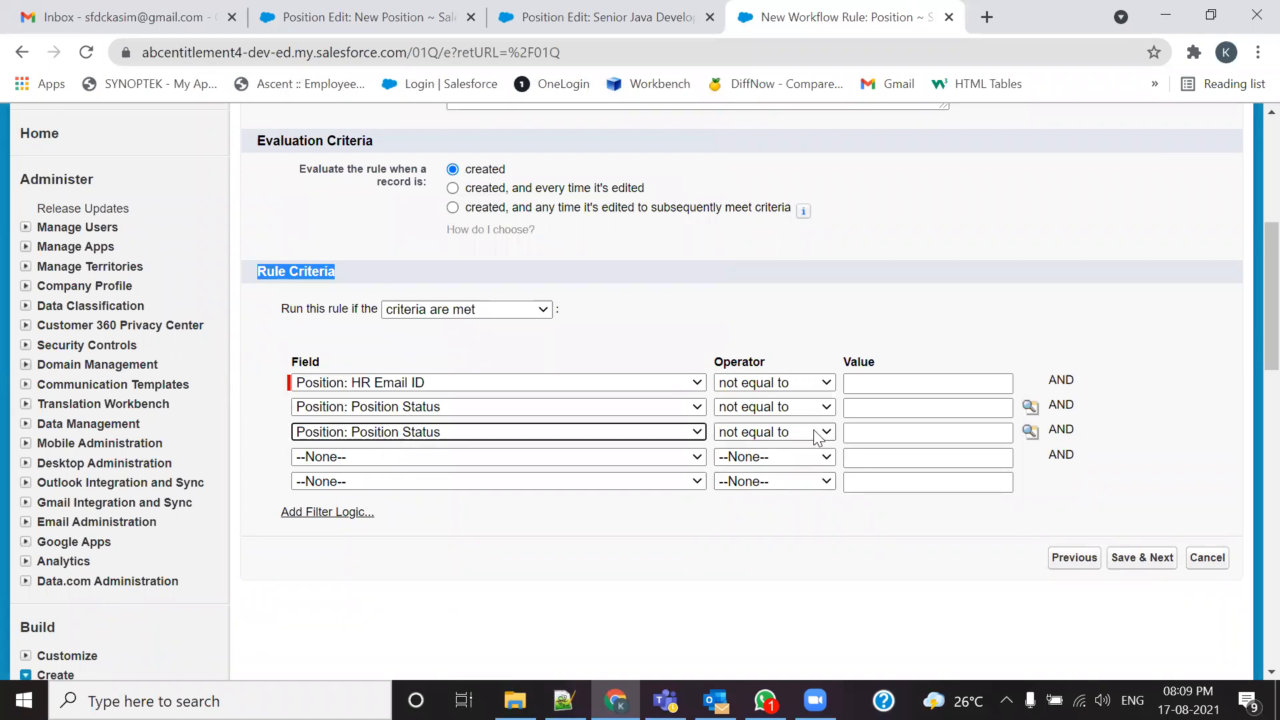
Step: Insert Recruited as the third criterion's value from the Position Status lookup
{"action": "left_click", "coordinate": [1030, 431]}
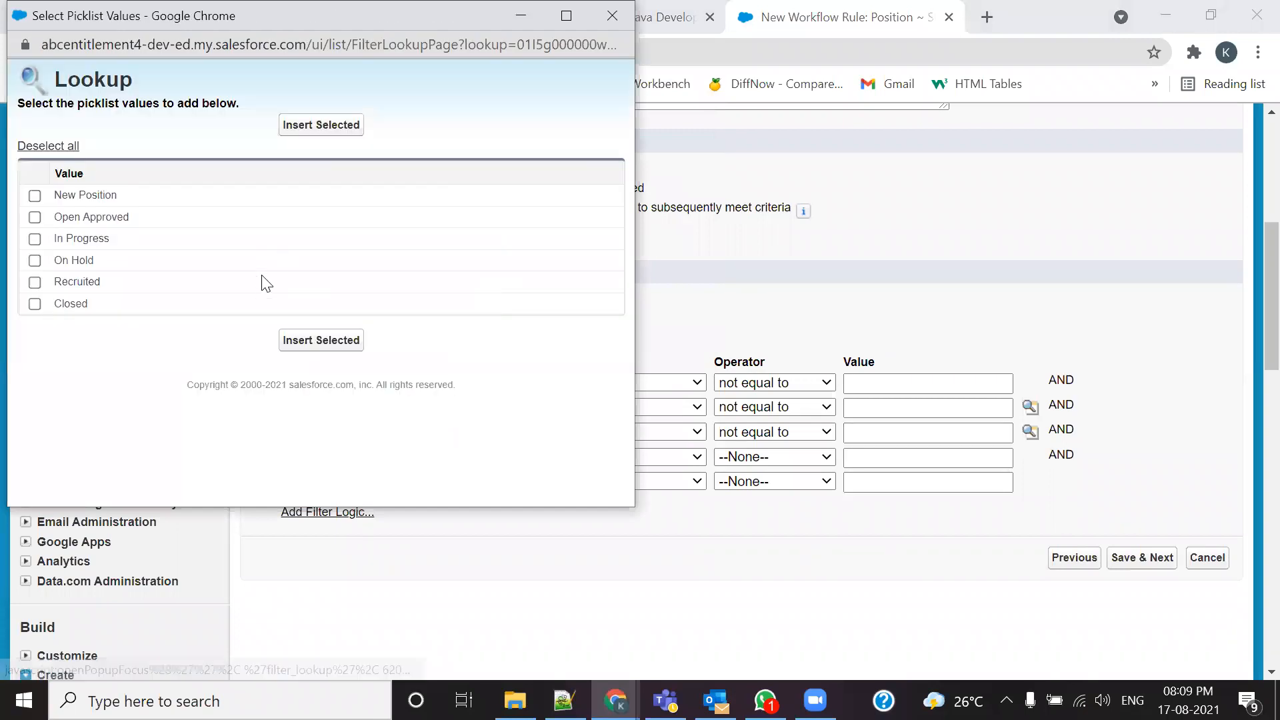
{"action": "left_click", "coordinate": [39, 283]}
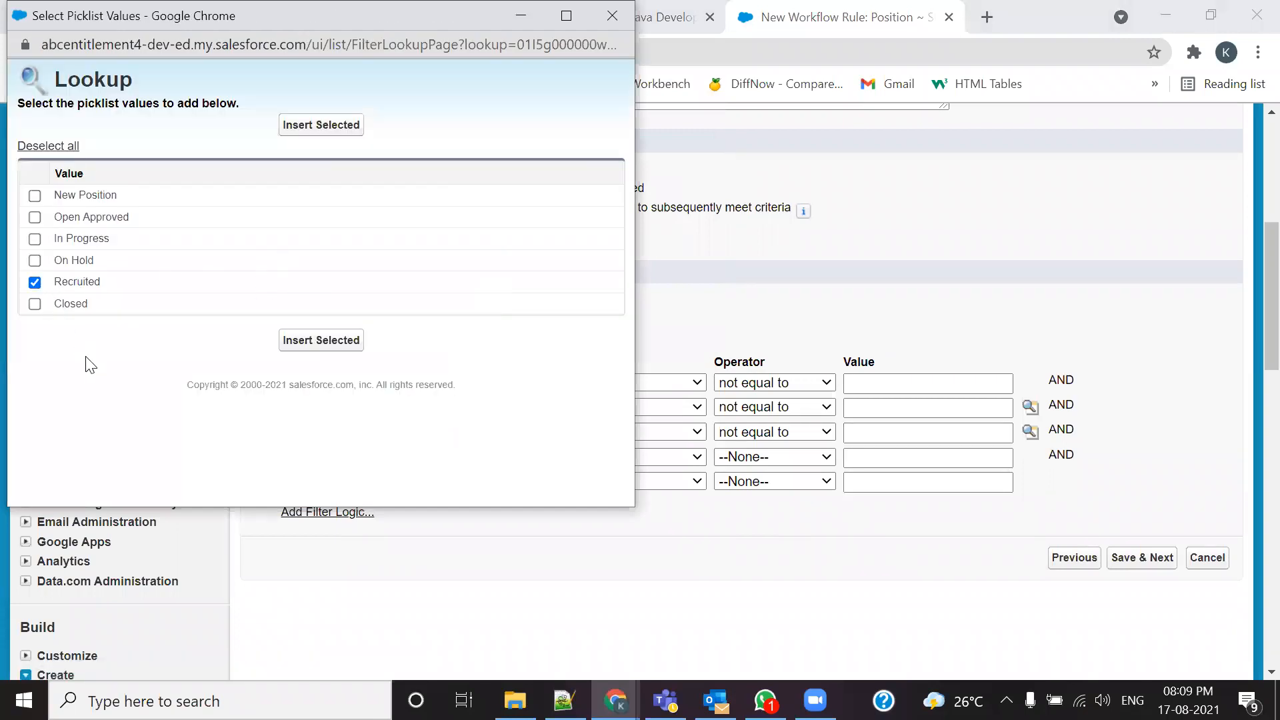
{"action": "left_click", "coordinate": [310, 340]}
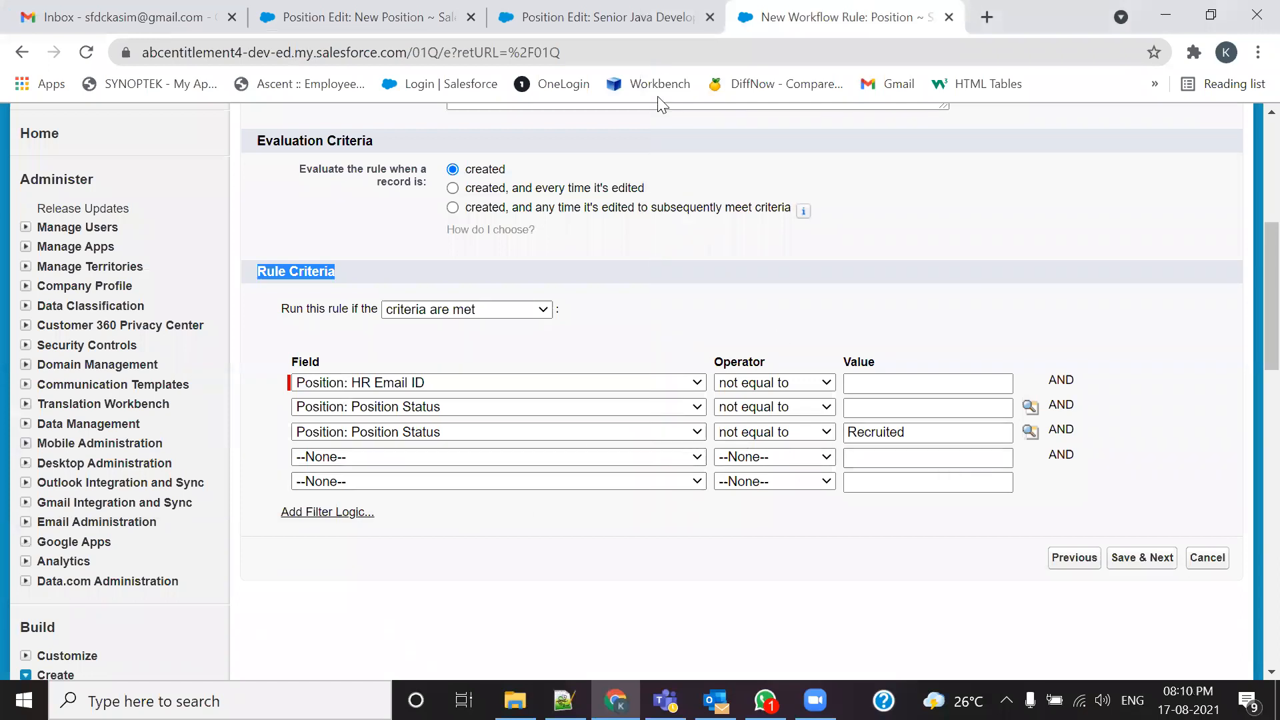
{"action": "left_click", "coordinate": [630, 30]}
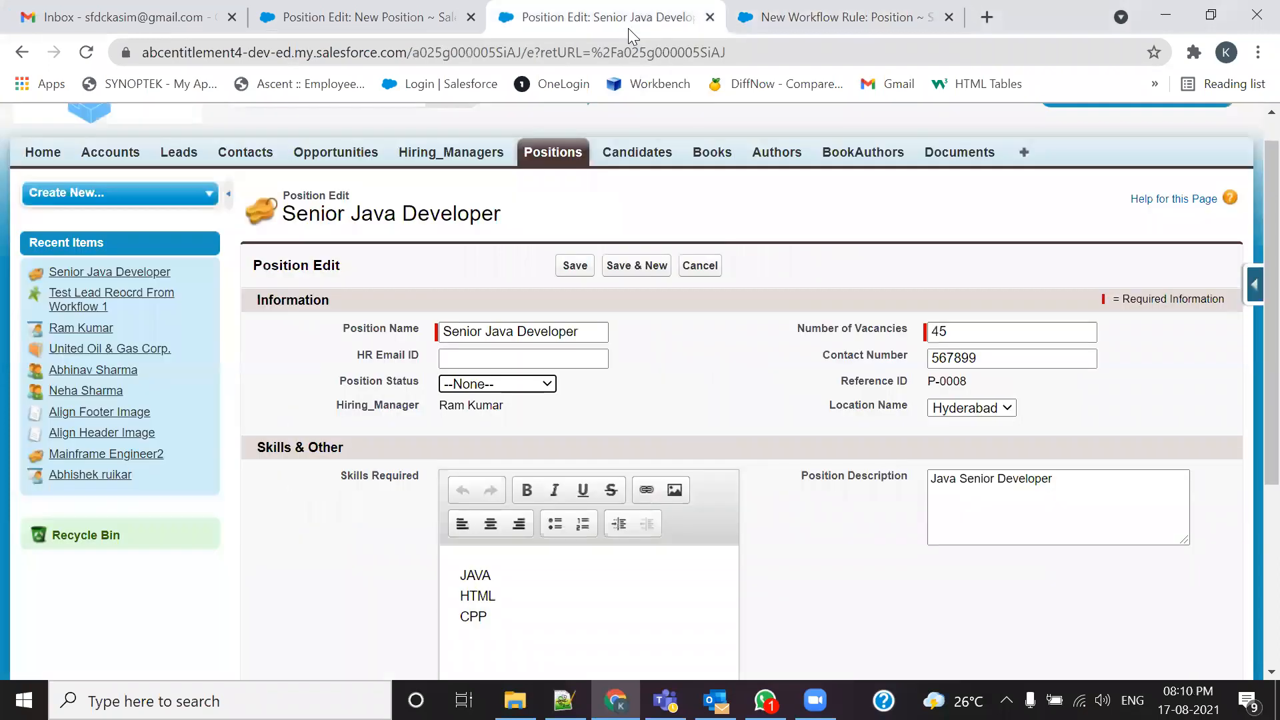
Step: Add a fourth criterion: Position: Position Status not equal to Closed
{"action": "left_click", "coordinate": [519, 386]}
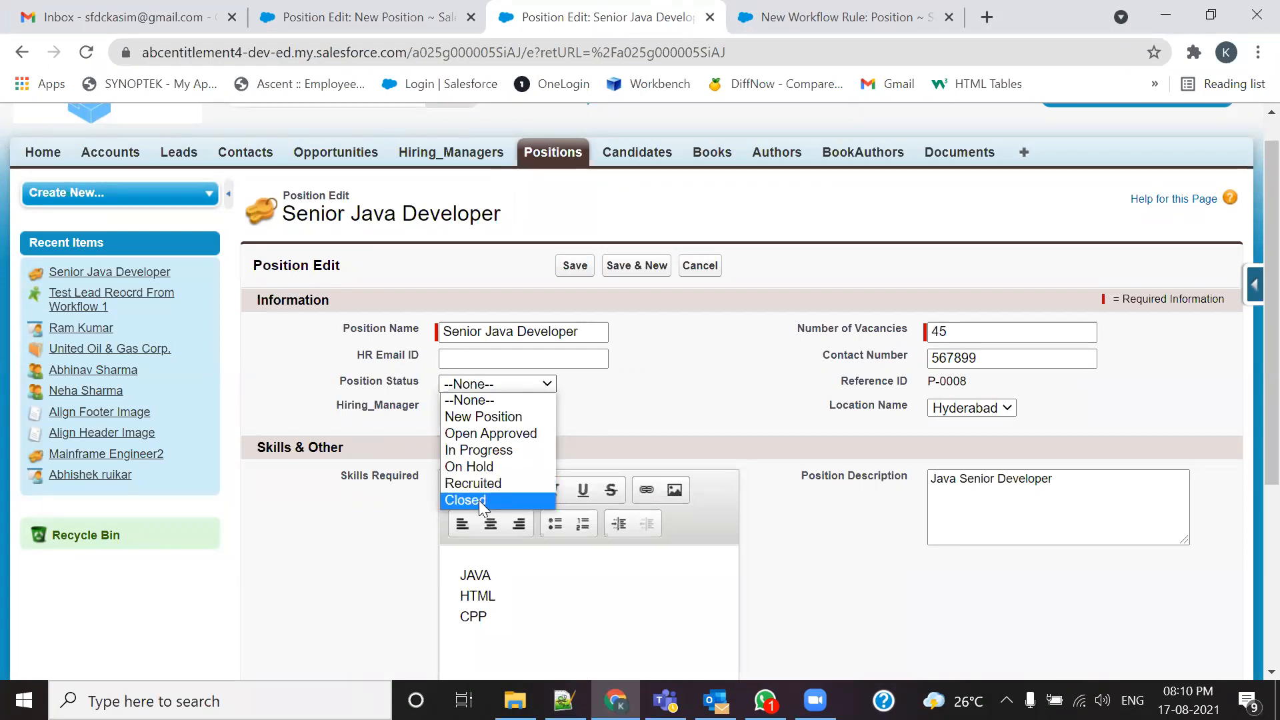
{"action": "left_click", "coordinate": [837, 16]}
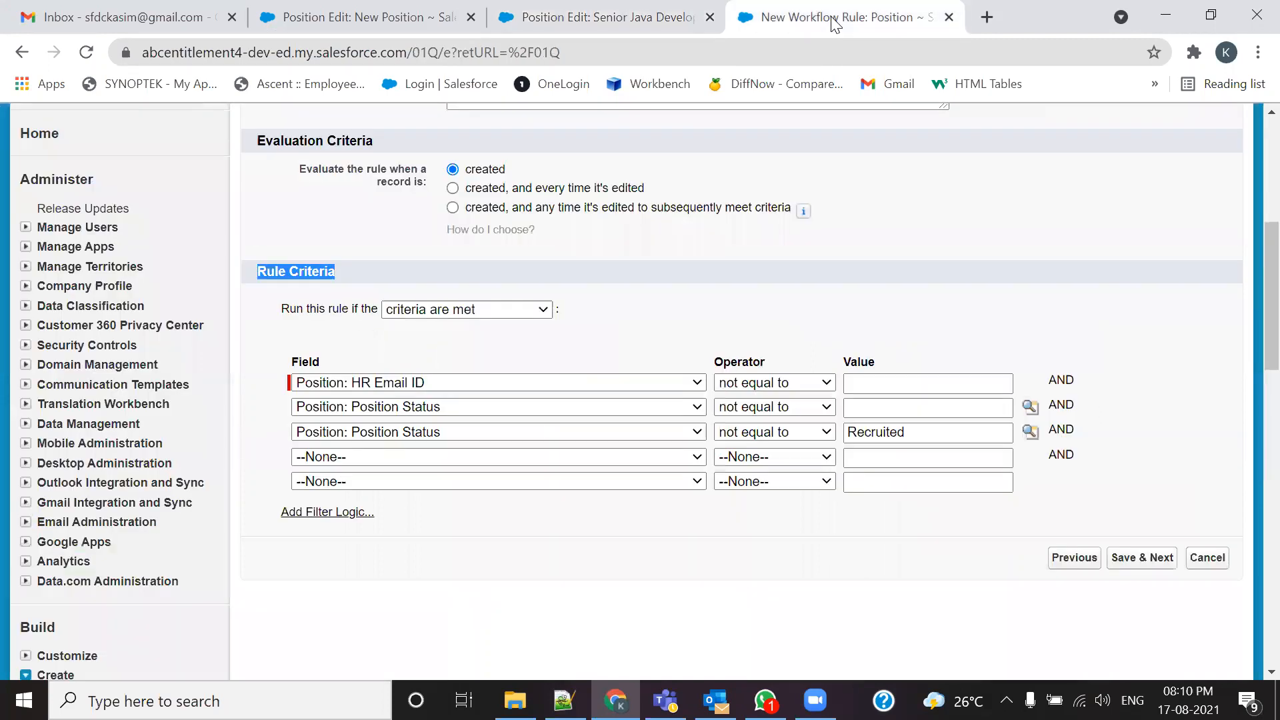
{"action": "left_click", "coordinate": [405, 456]}
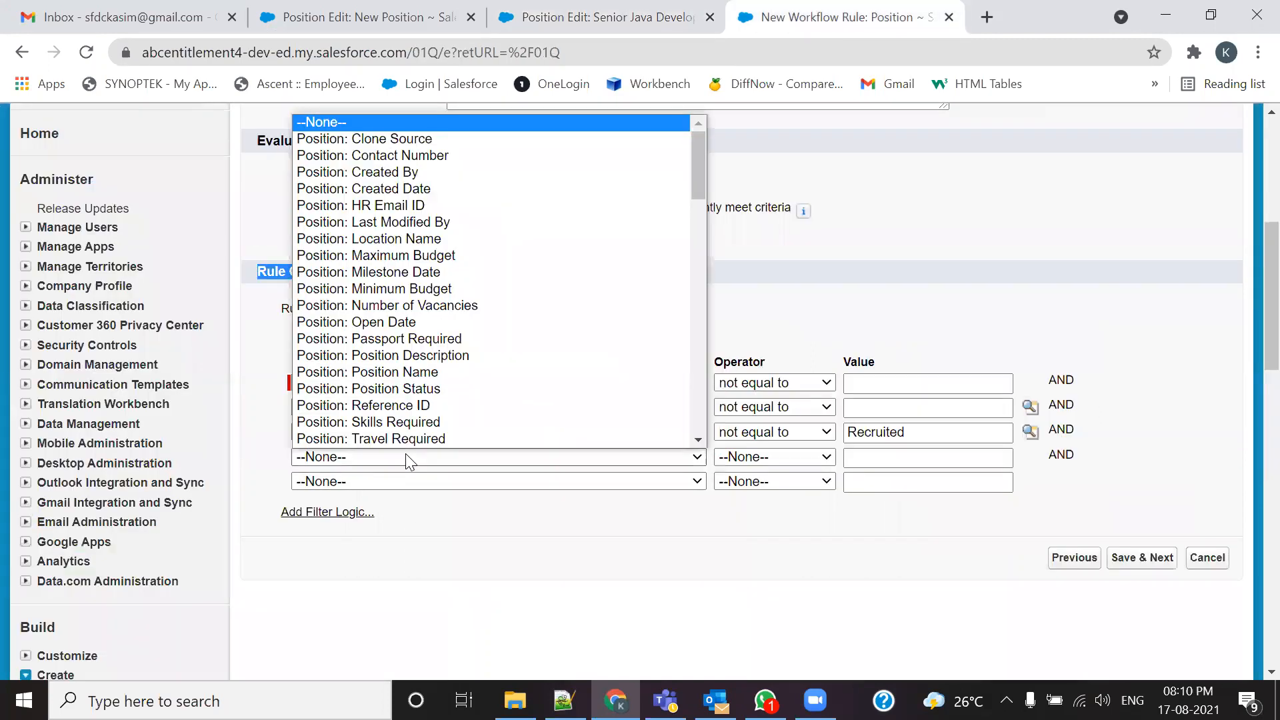
{"action": "scroll", "coordinate": [404, 434], "scroll_direction": "down", "scroll_amount": 1}
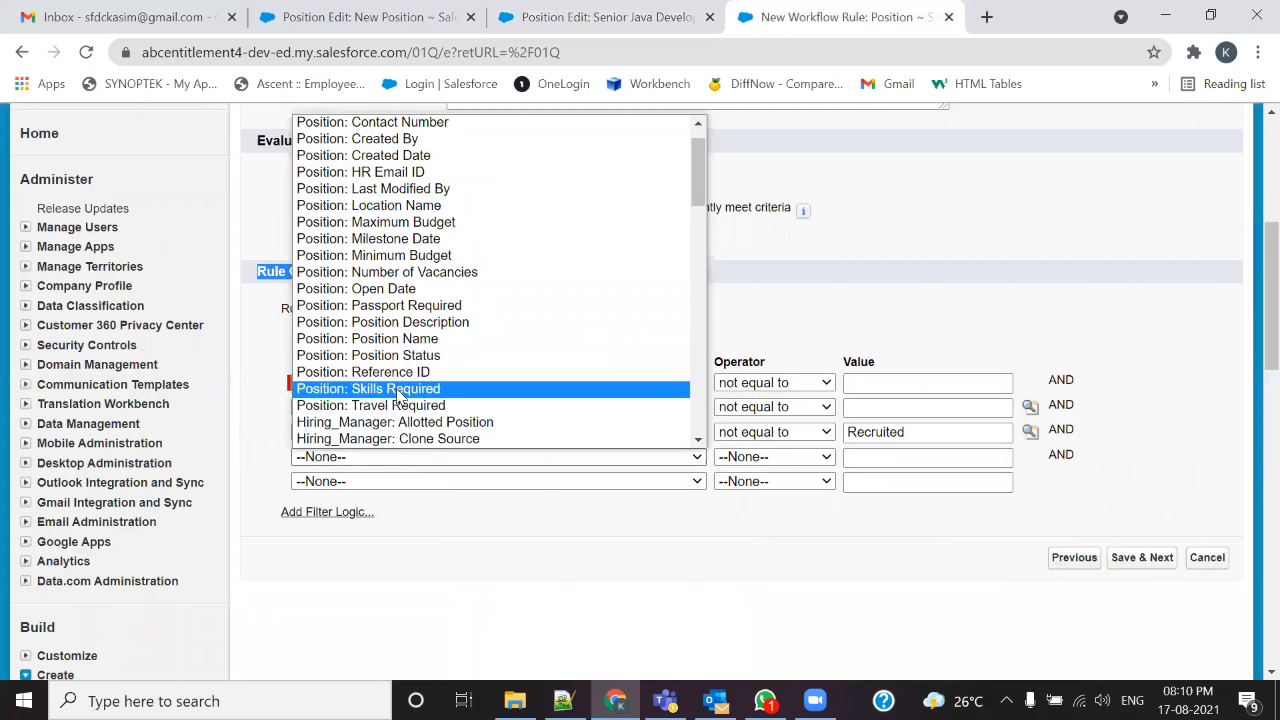
{"action": "left_click", "coordinate": [405, 364]}
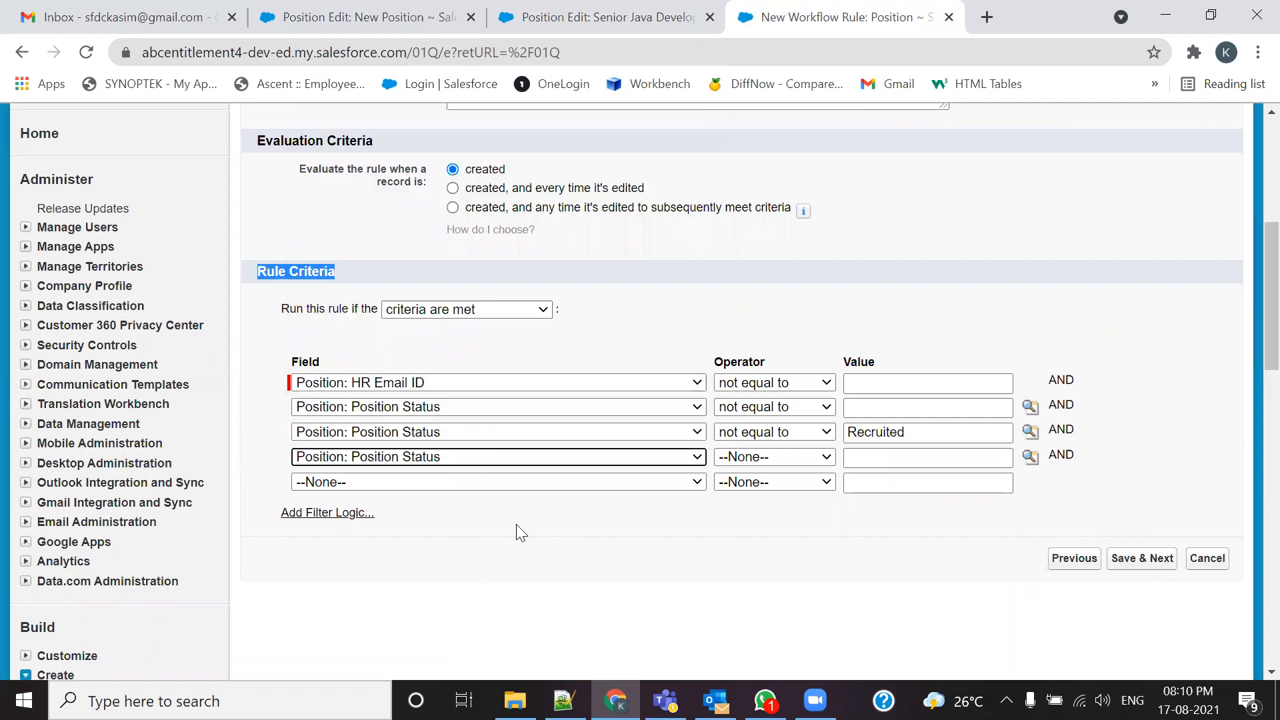
{"action": "left_click", "coordinate": [736, 457]}
{"action": "left_click", "coordinate": [736, 507]}
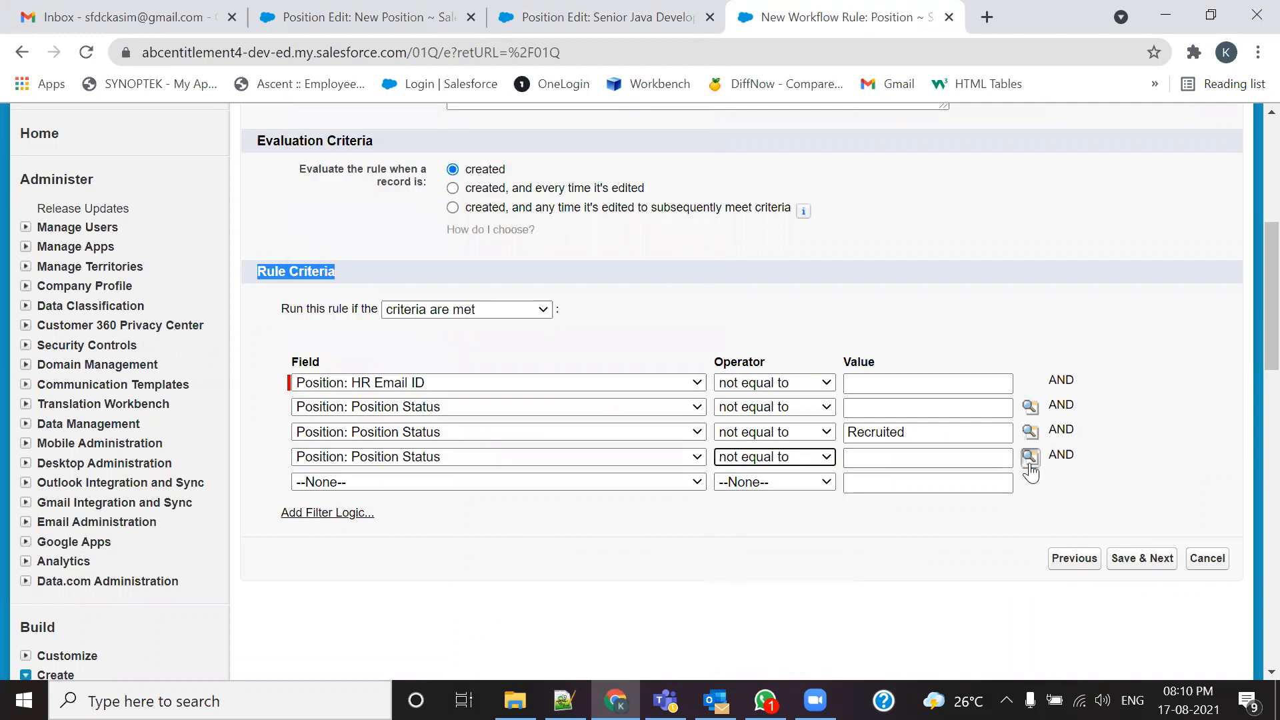
{"action": "left_click", "coordinate": [1031, 467]}
{"action": "left_click", "coordinate": [75, 304]}
{"action": "left_click", "coordinate": [292, 344]}
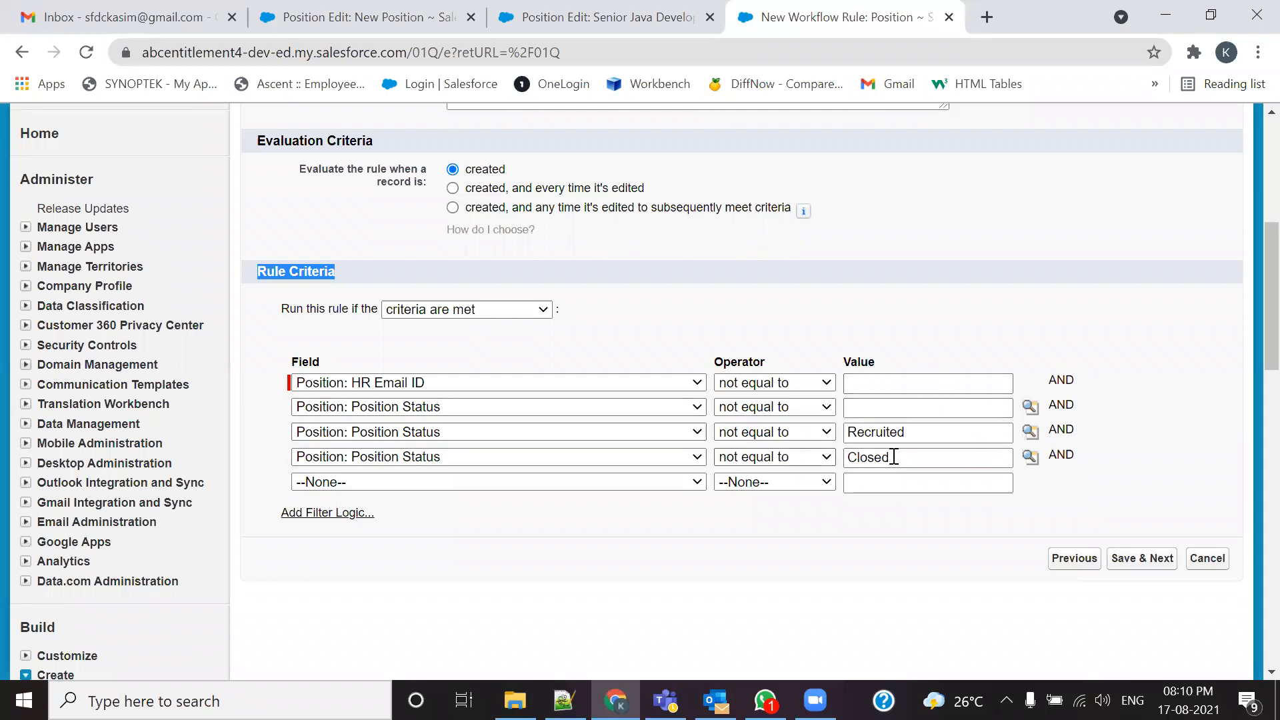
{"action": "key", "text": "alt+Tab"}
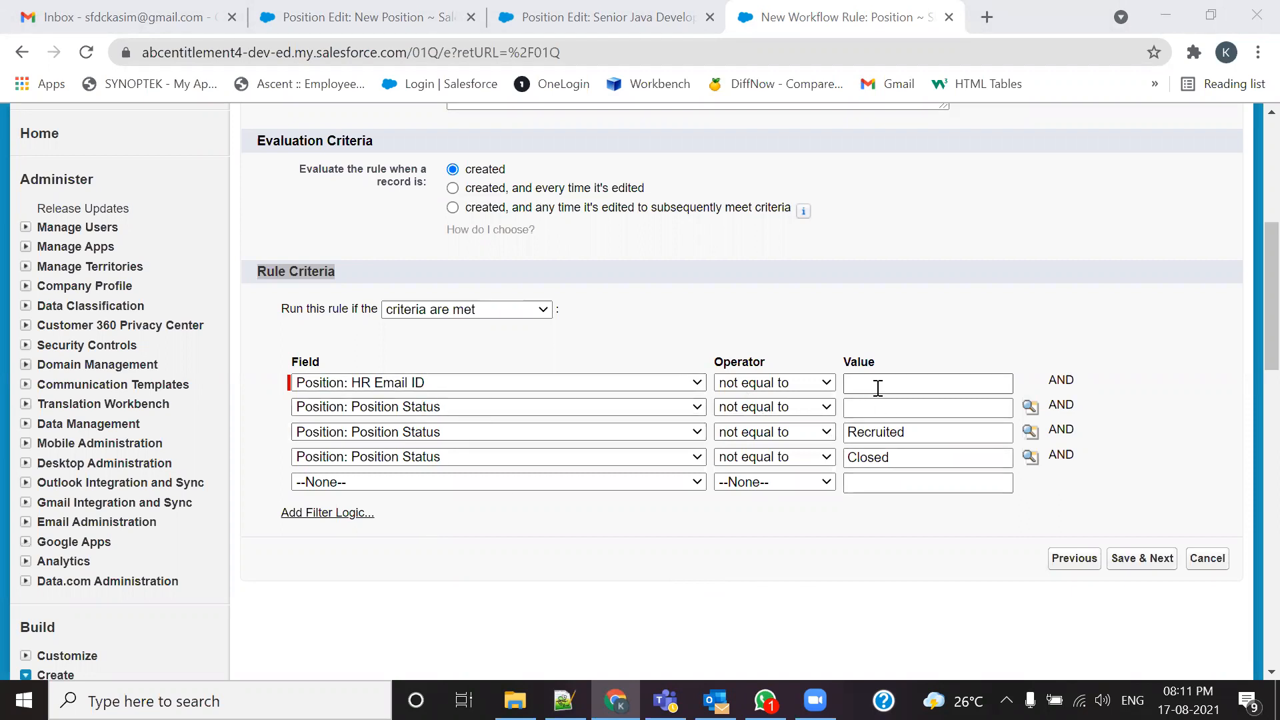
Step: Save the four AND-joined criteria with Save & Next to reach Step 3: Specify Workflow Actions
{"action": "double_click", "coordinate": [1076, 381]}
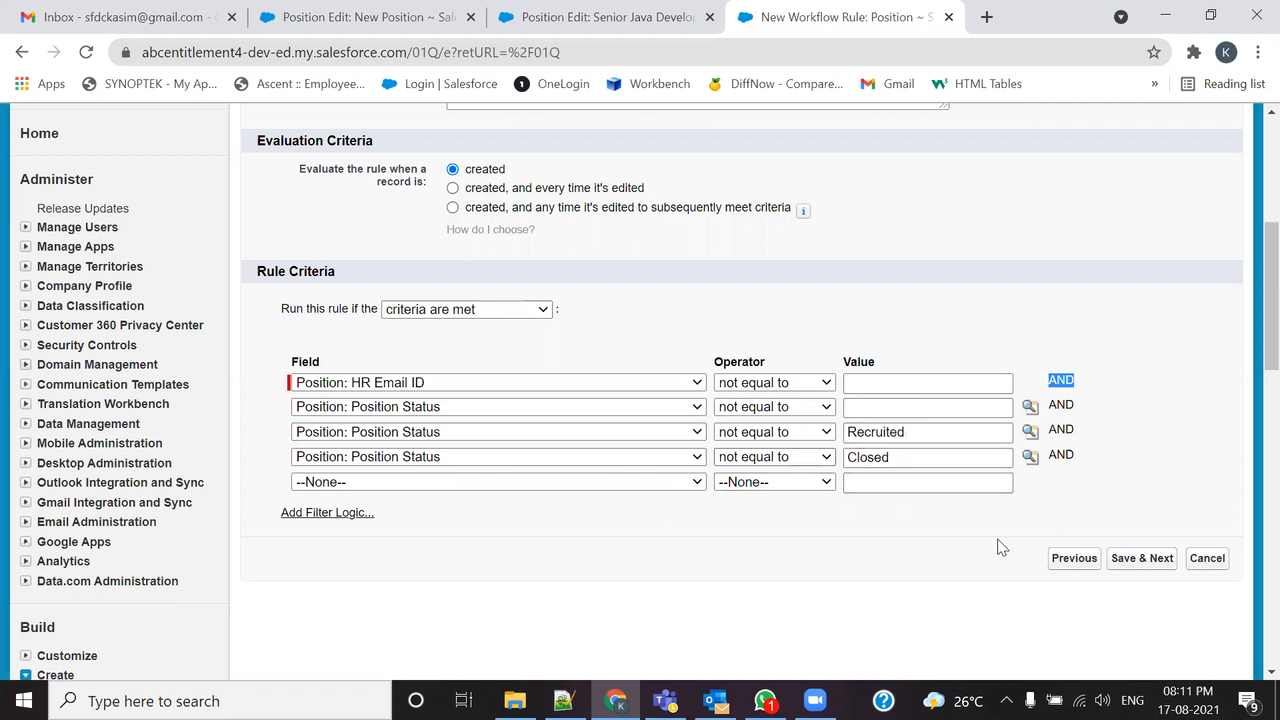
{"action": "left_click", "coordinate": [1135, 562]}
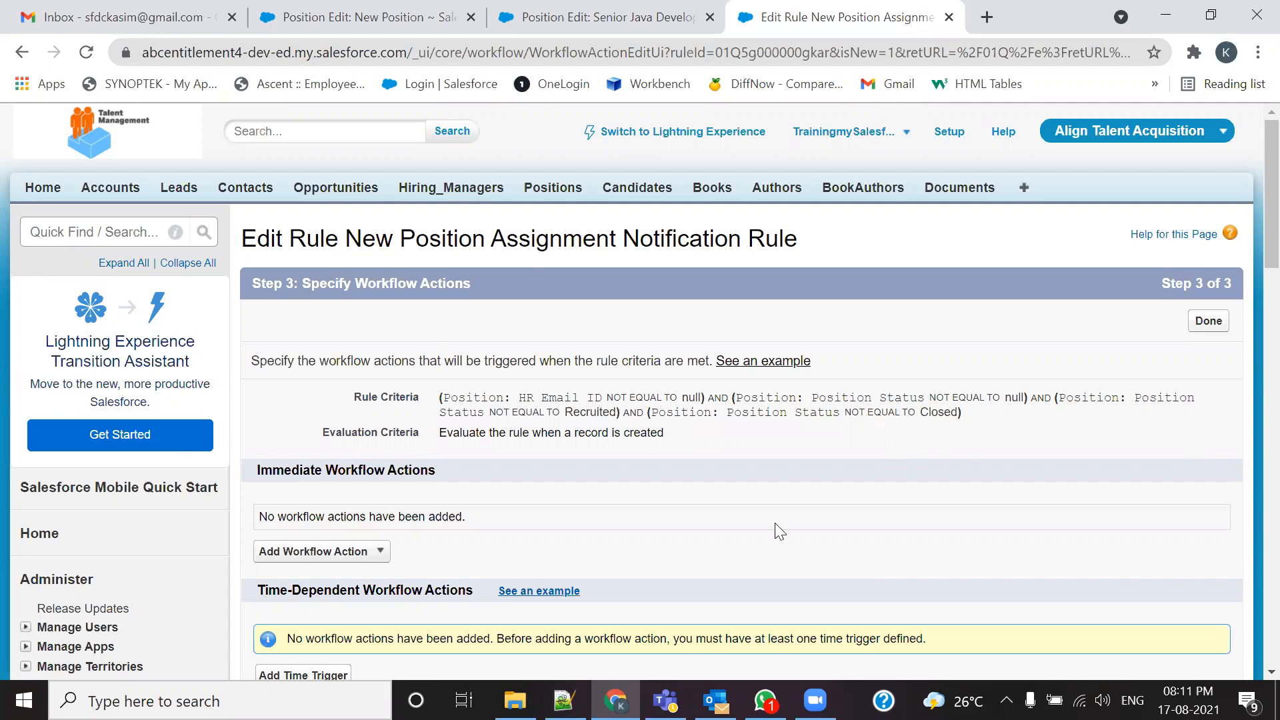
Step: Go to Setup and expand Communication Templates in the Administer sidebar
{"action": "scroll", "coordinate": [456, 530], "scroll_direction": "down", "scroll_amount": 2}
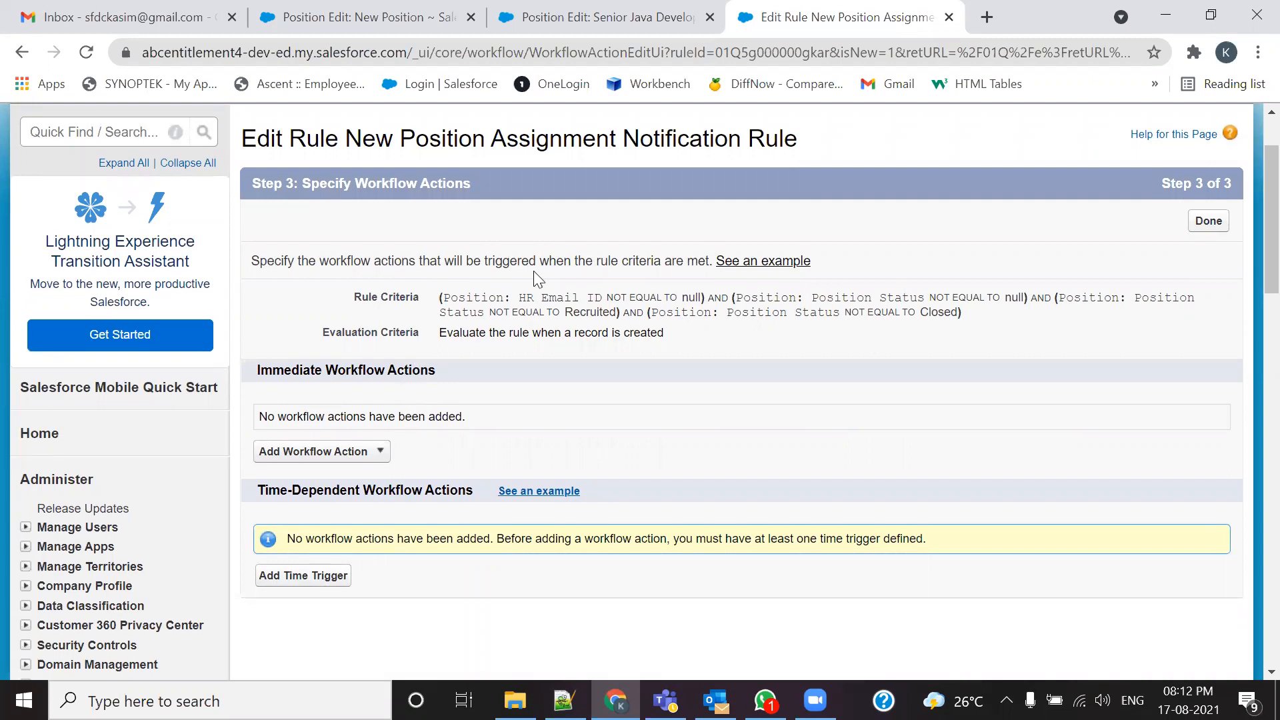
{"action": "left_click", "coordinate": [608, 19]}
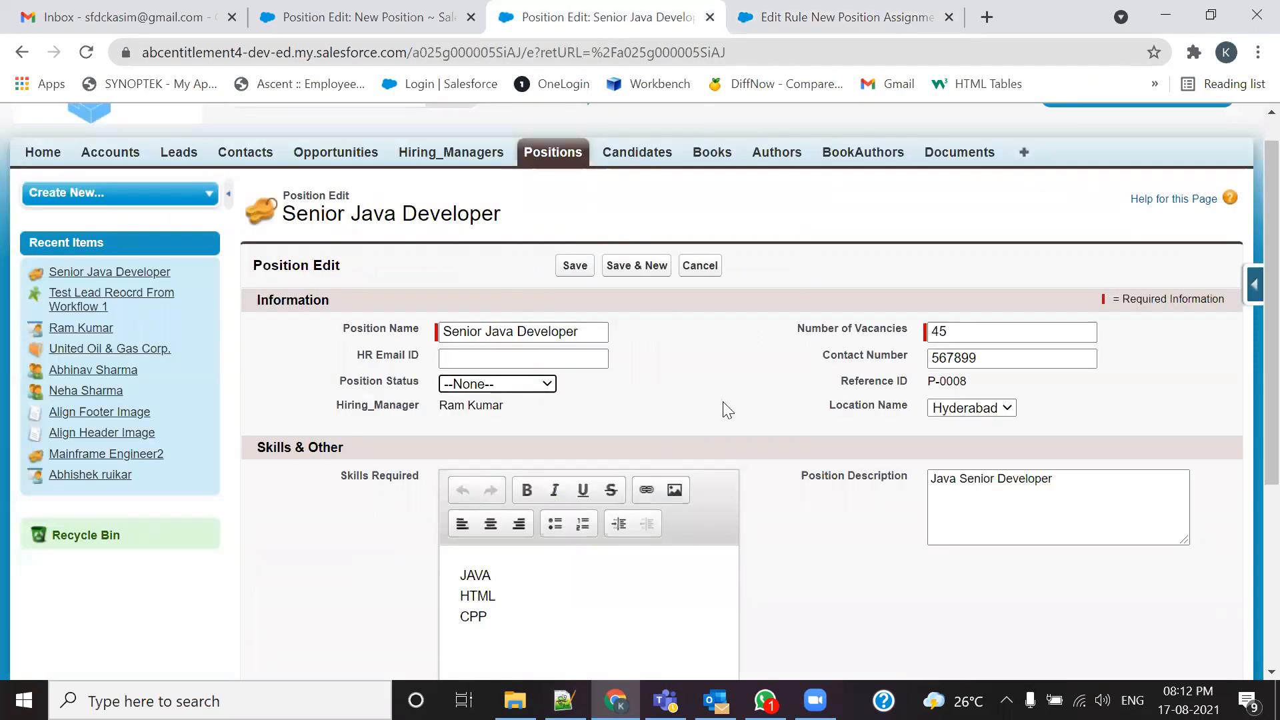
{"action": "left_click", "coordinate": [367, 16]}
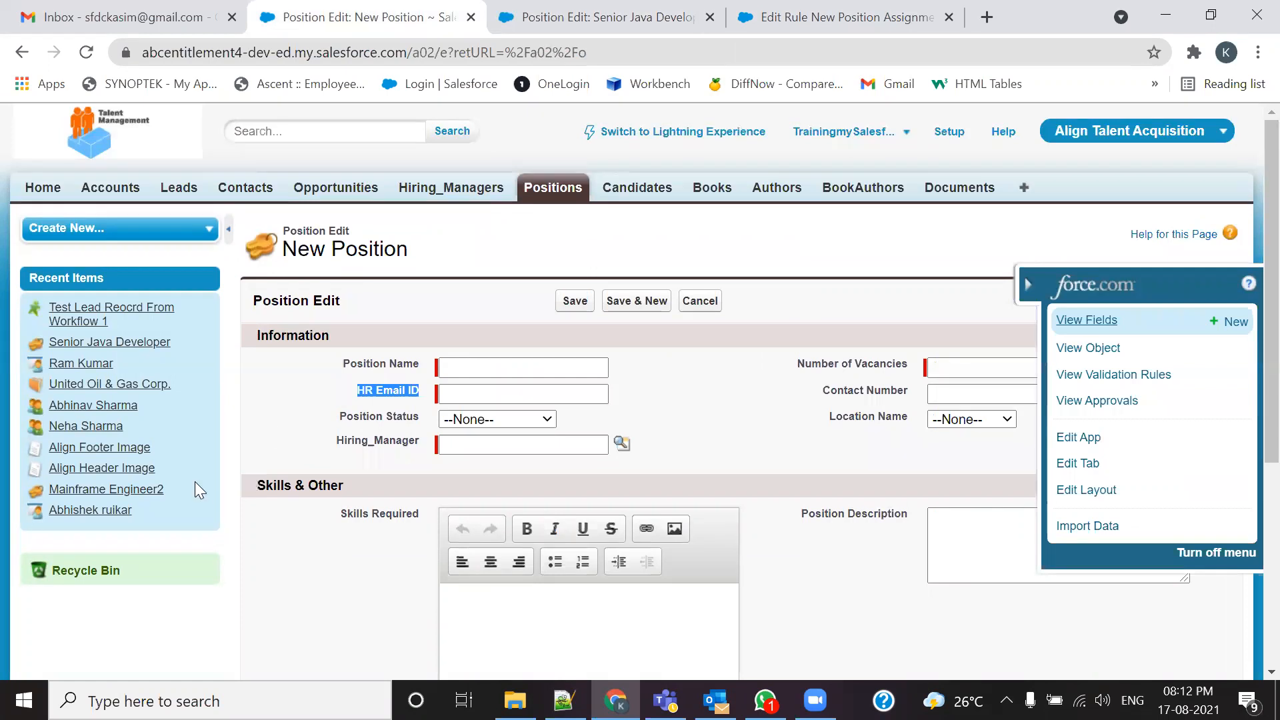
{"action": "left_click", "coordinate": [949, 131]}
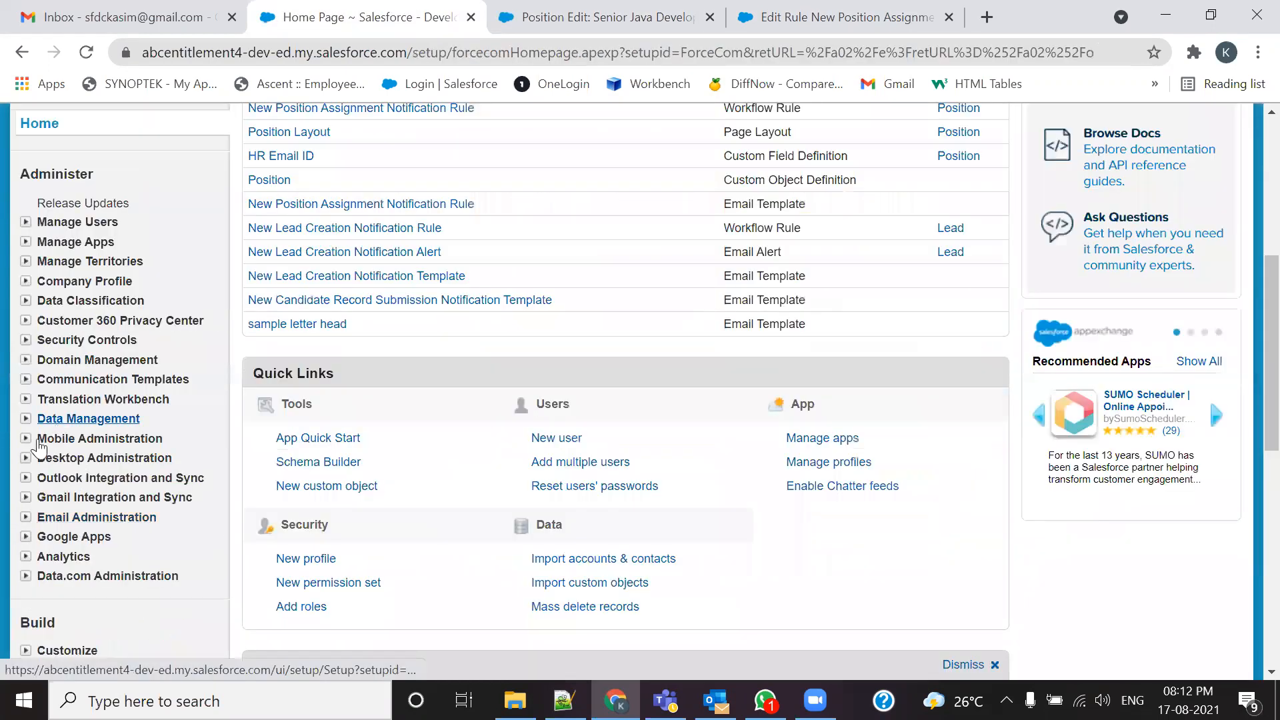
{"action": "left_click", "coordinate": [34, 382]}
Step: View the New Position Assignment Notification Rule classic email template, then return to the rule's Step 3
{"action": "left_click", "coordinate": [80, 423]}
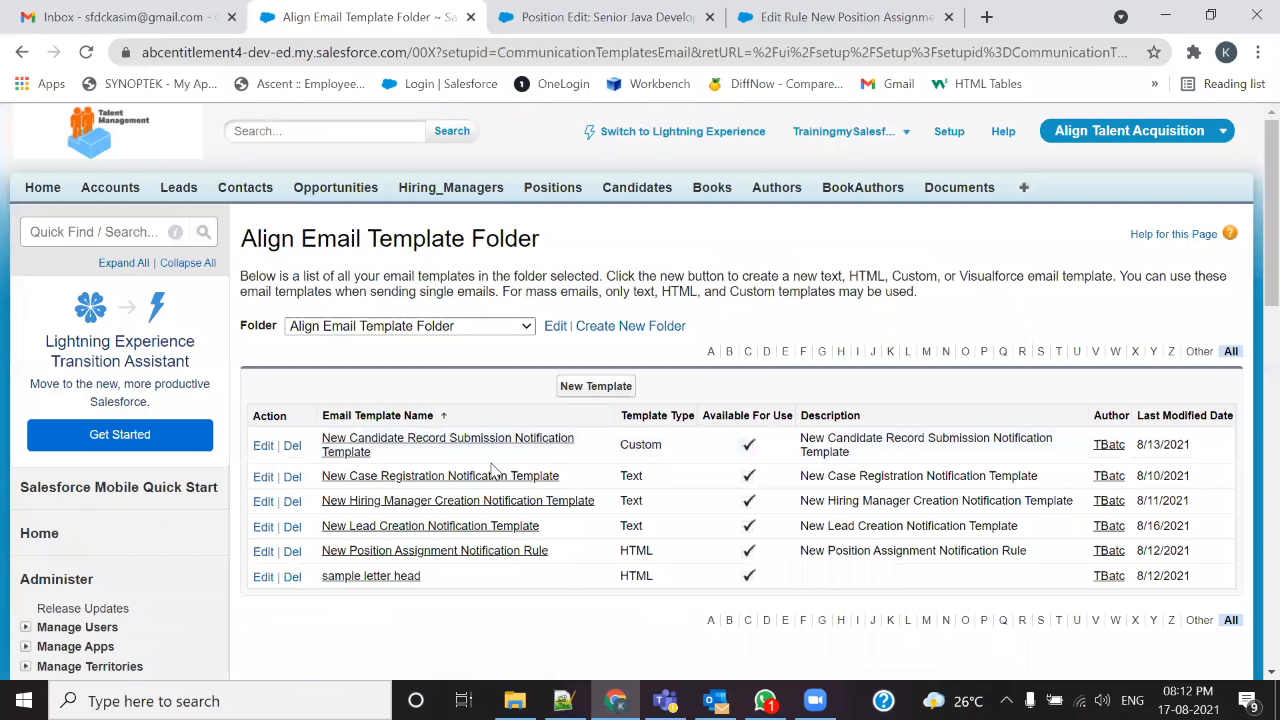
{"action": "left_click", "coordinate": [382, 553]}
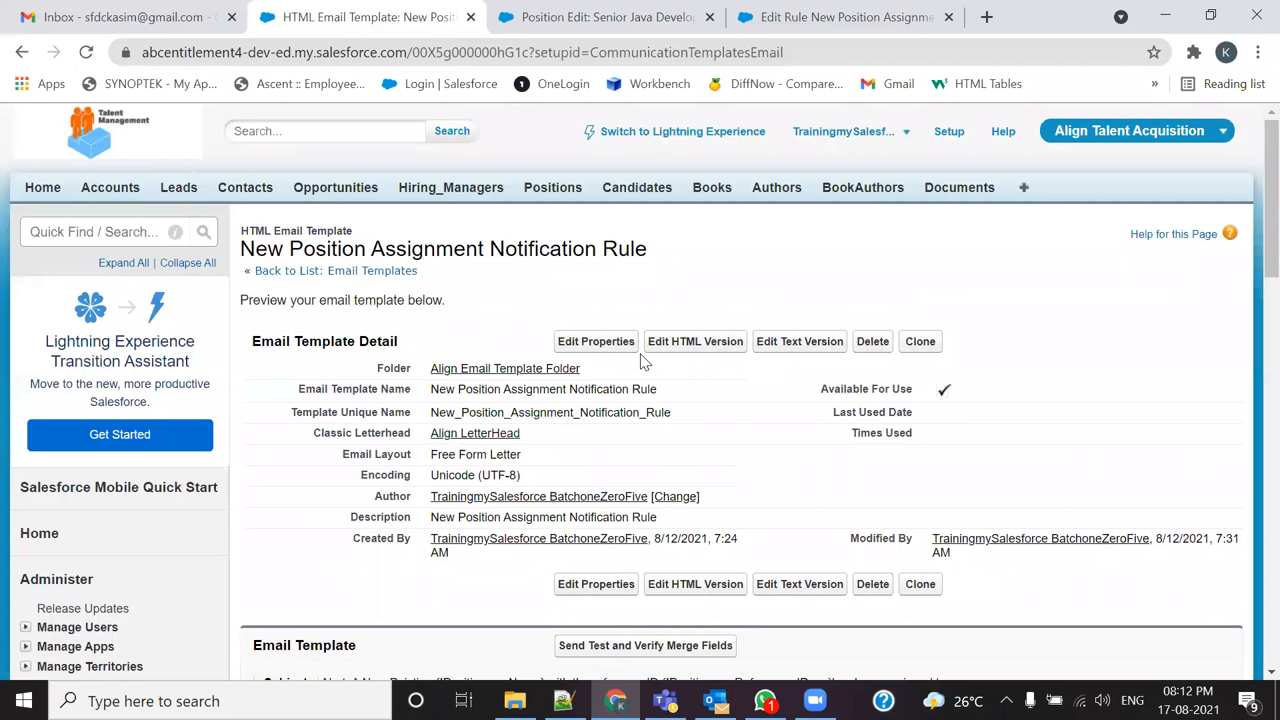
{"action": "left_click", "coordinate": [784, 13]}
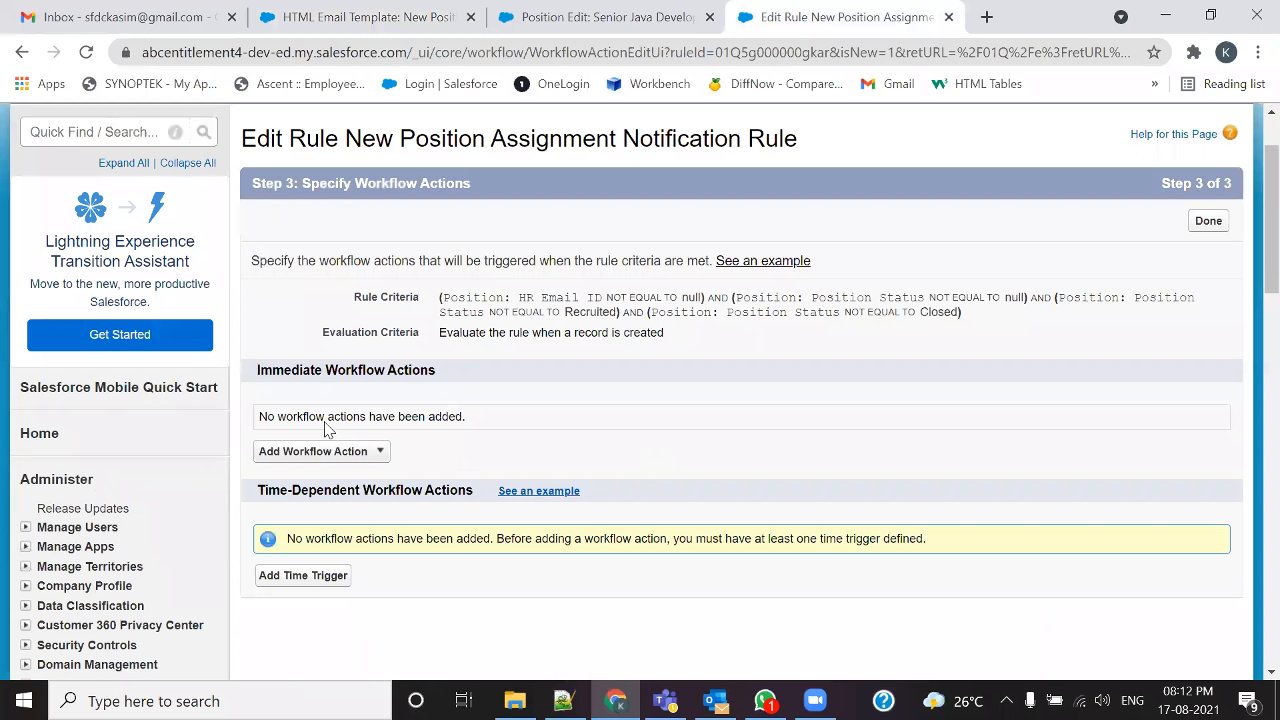
Step: Start a new email alert described as 'New Position Creation Notification Alert'
{"action": "left_click", "coordinate": [380, 453]}
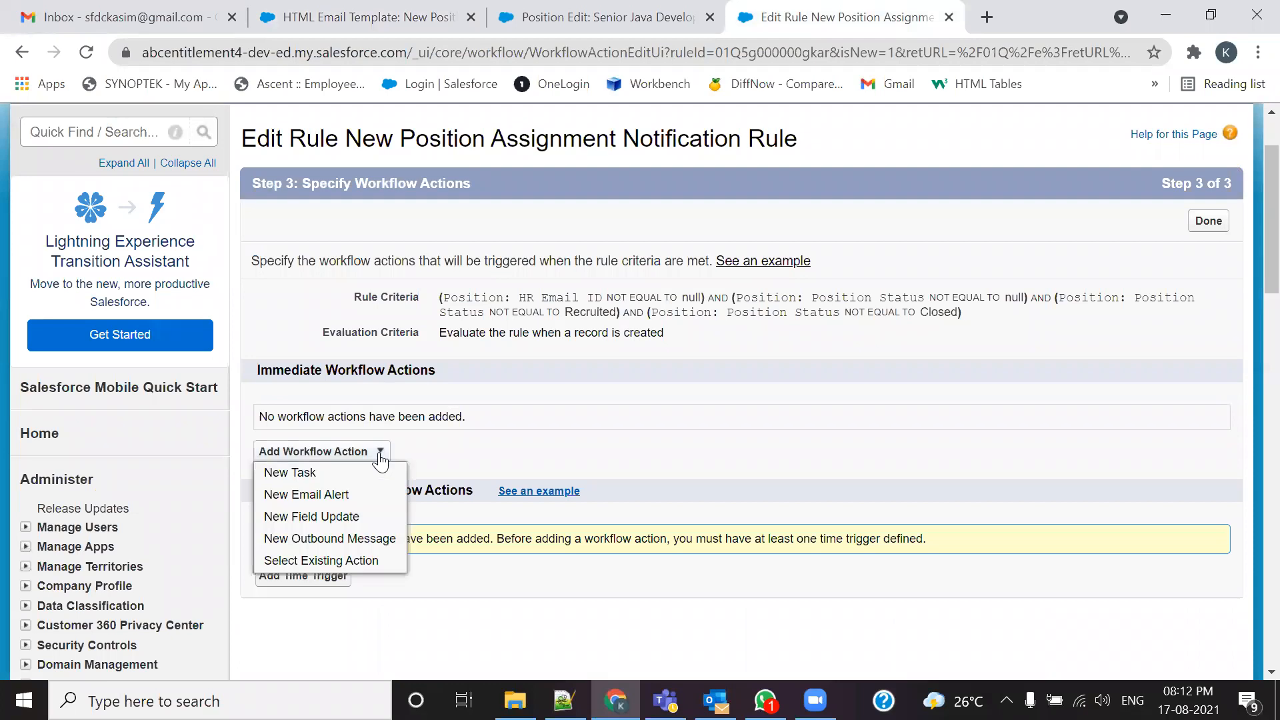
{"action": "left_click", "coordinate": [298, 494]}
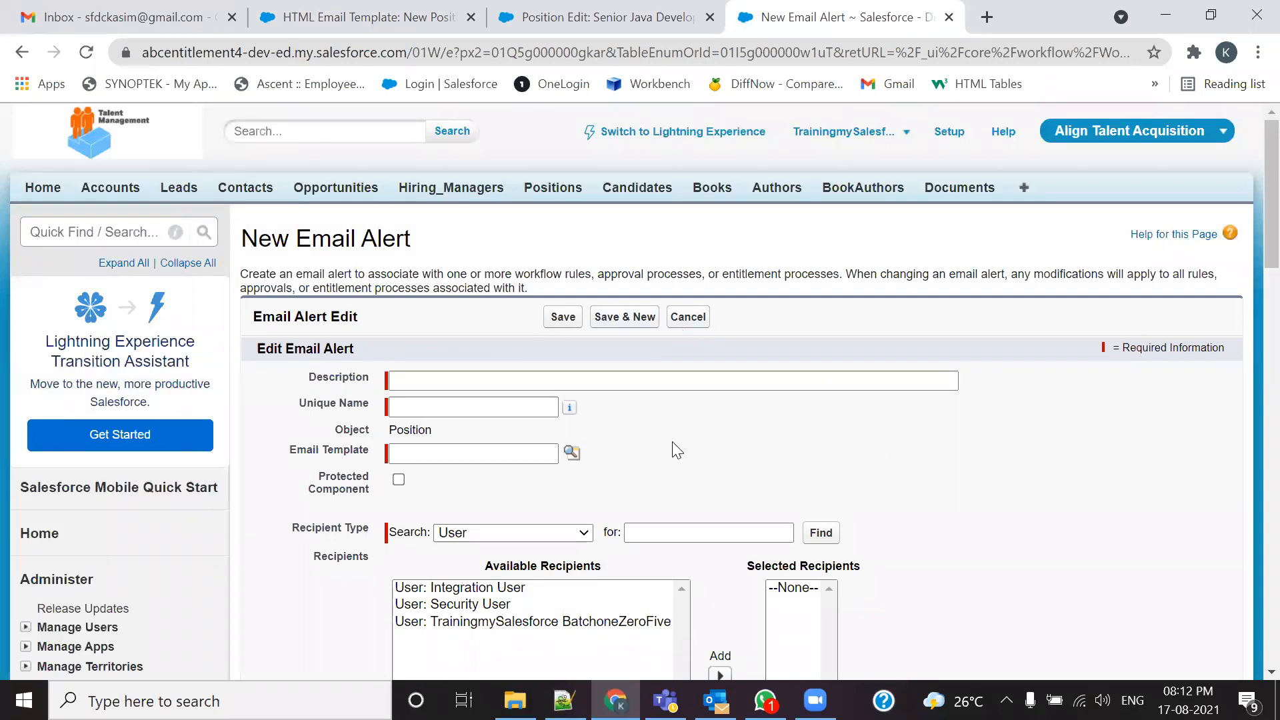
{"action": "left_click", "coordinate": [457, 375]}
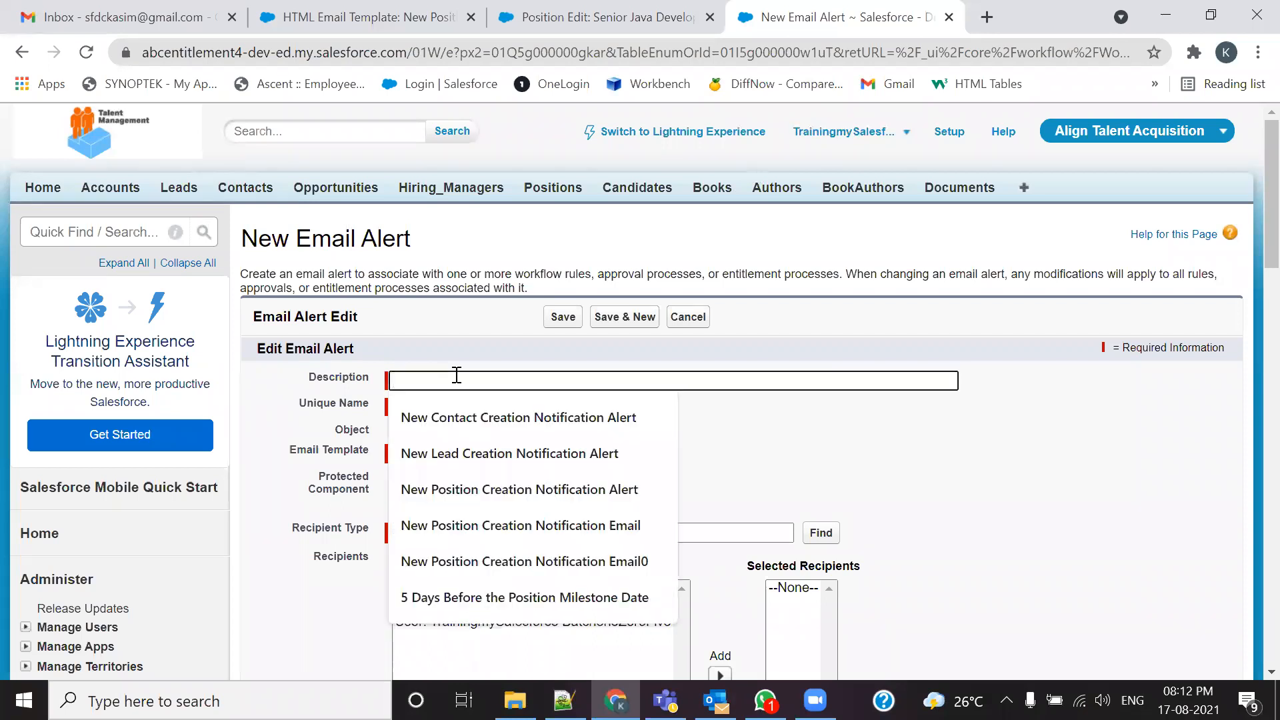
{"action": "type", "text": "New Position Creation Notification Alert"}
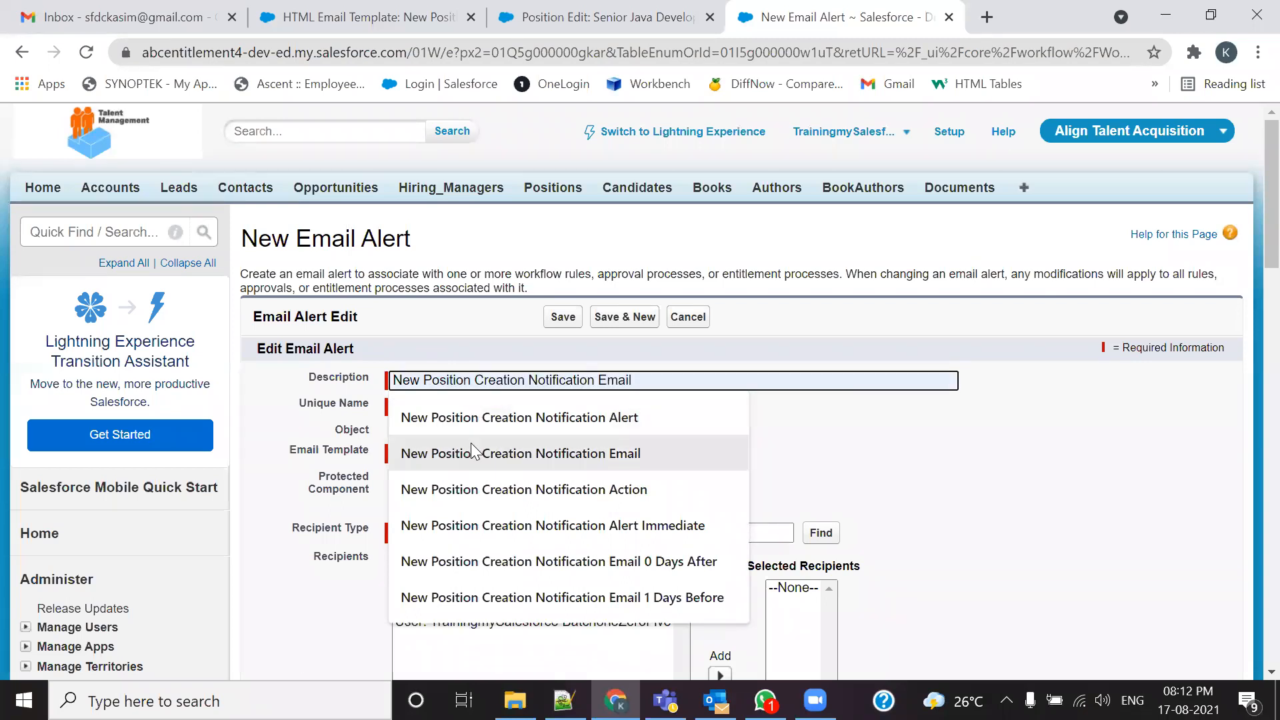
{"action": "left_click", "coordinate": [479, 424]}
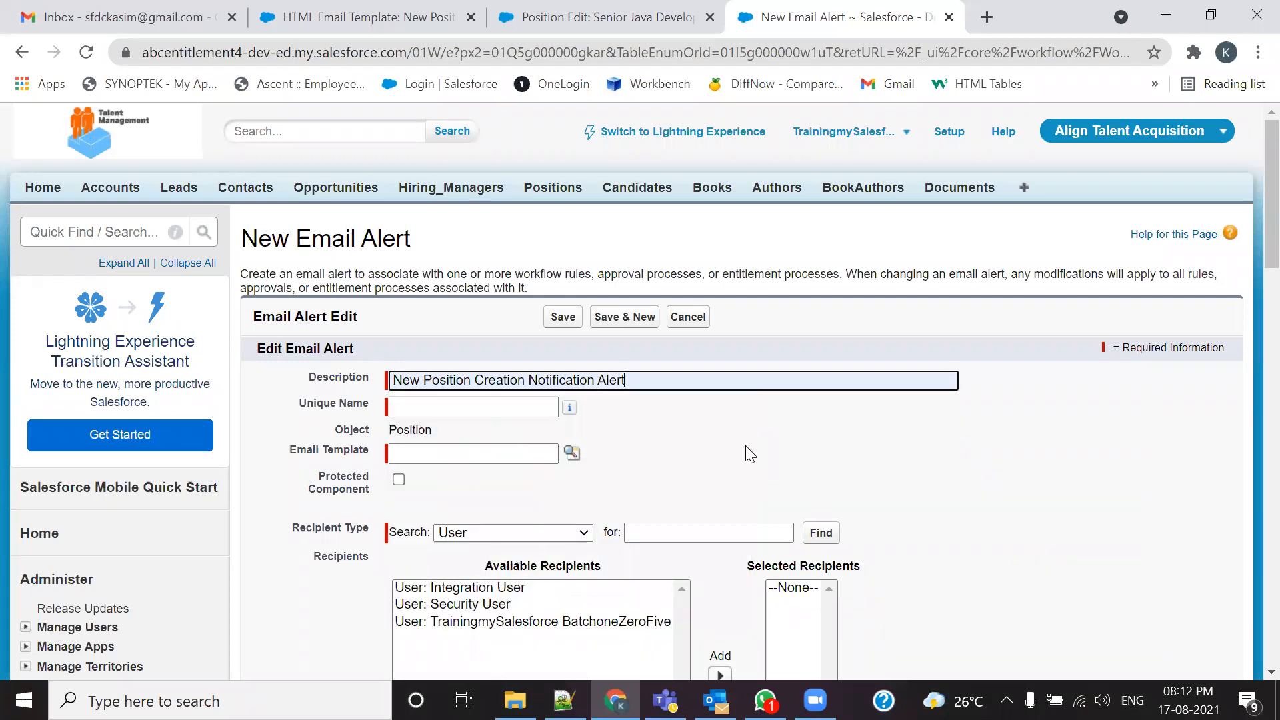
{"action": "key", "text": "Tab"}
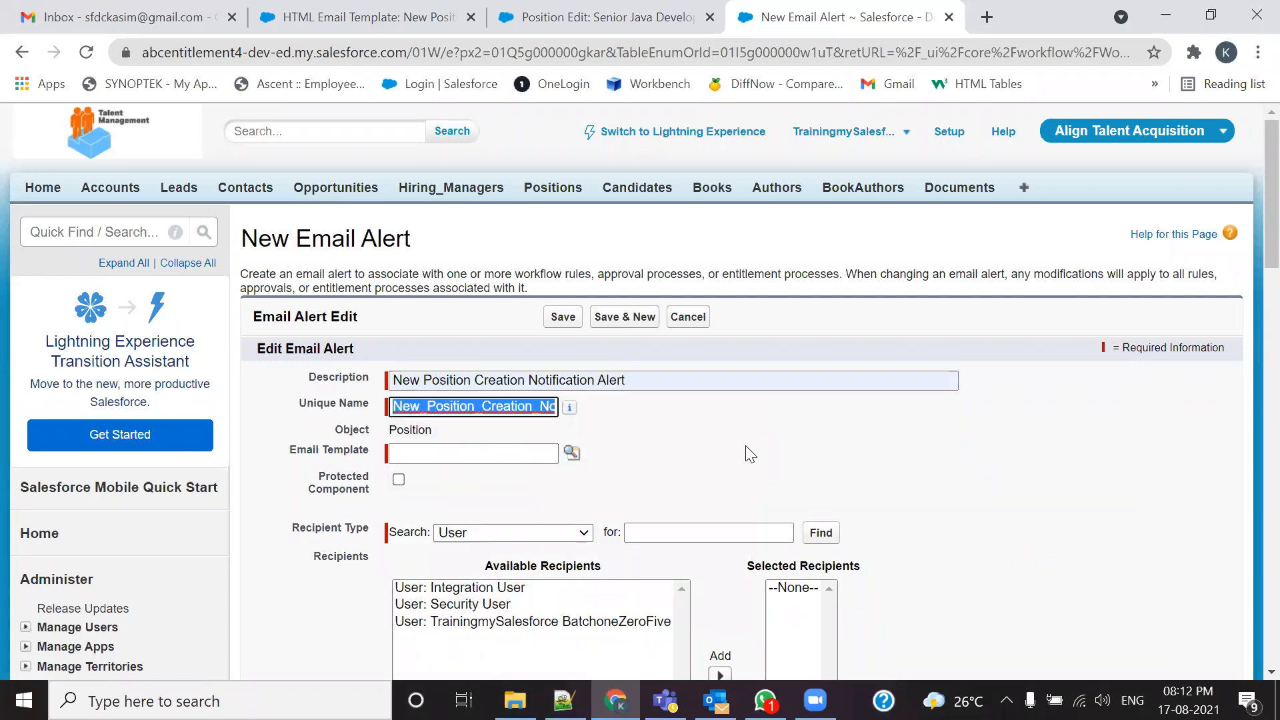
Step: Extend the description with 'Immediate' and regenerate the unique name to match
{"action": "left_click", "coordinate": [648, 381]}
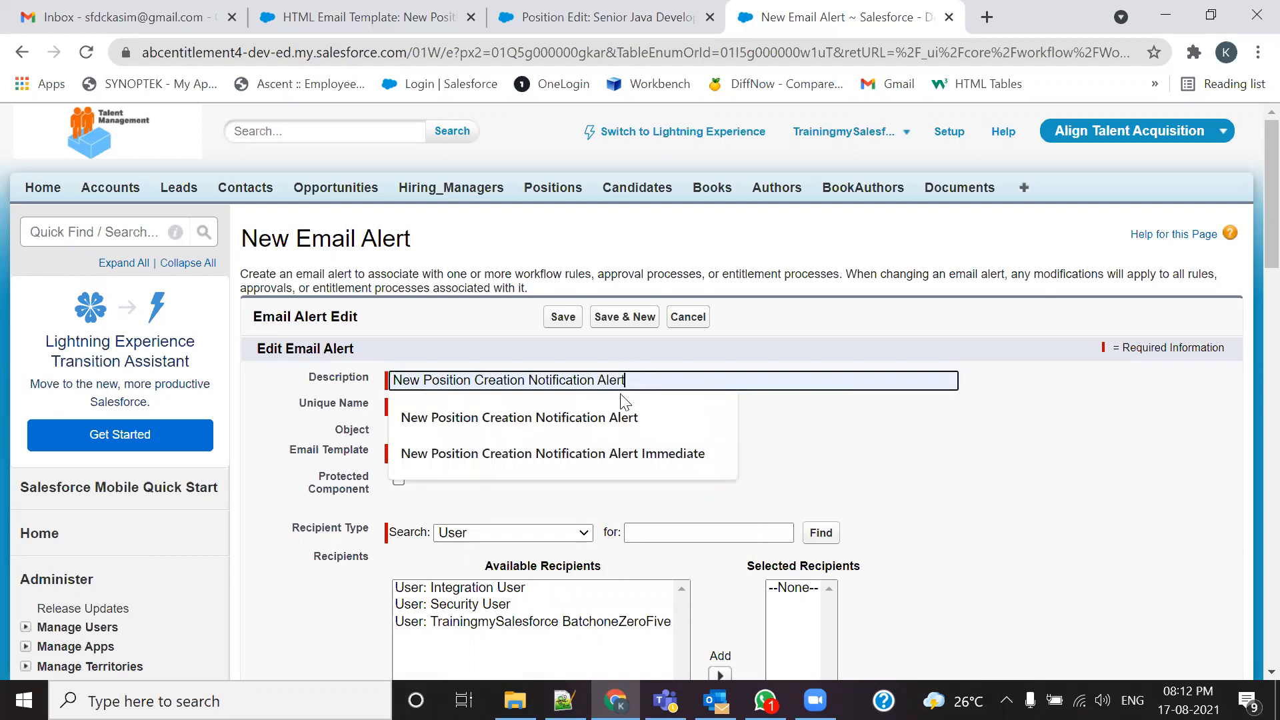
{"action": "left_click", "coordinate": [614, 453]}
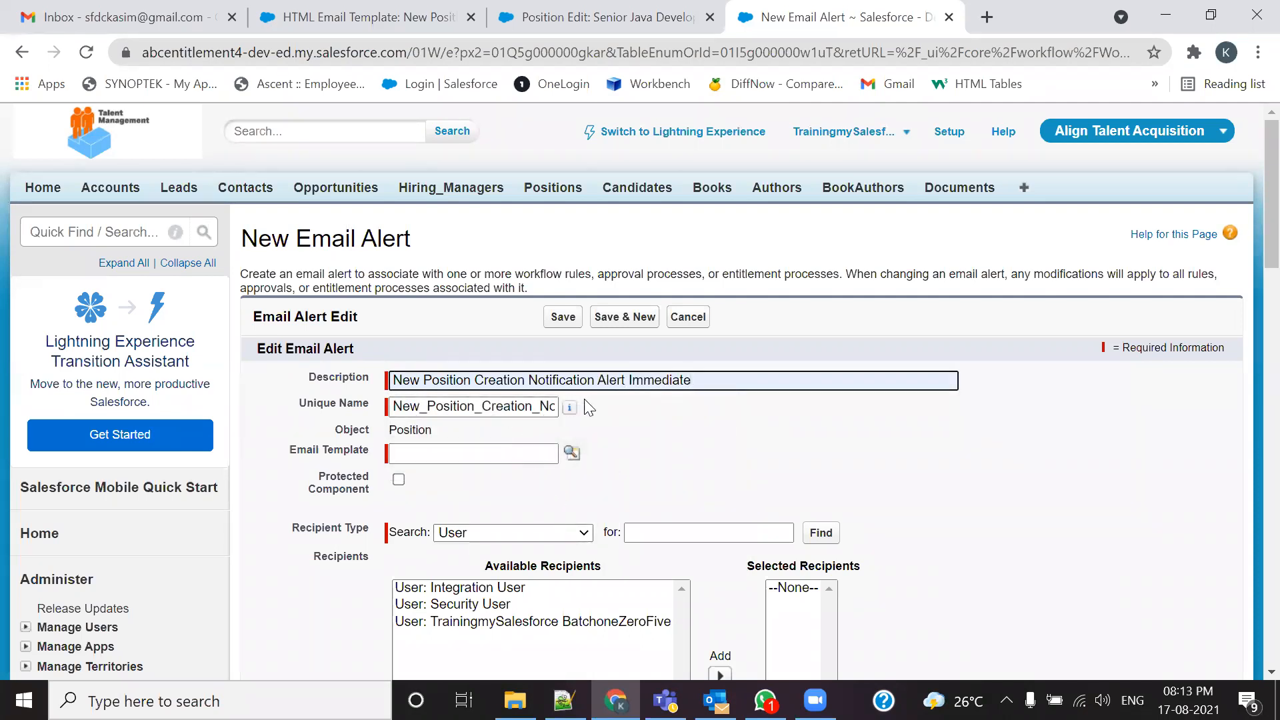
{"action": "double_click", "coordinate": [541, 403]}
{"action": "key", "text": "BackSpace"}
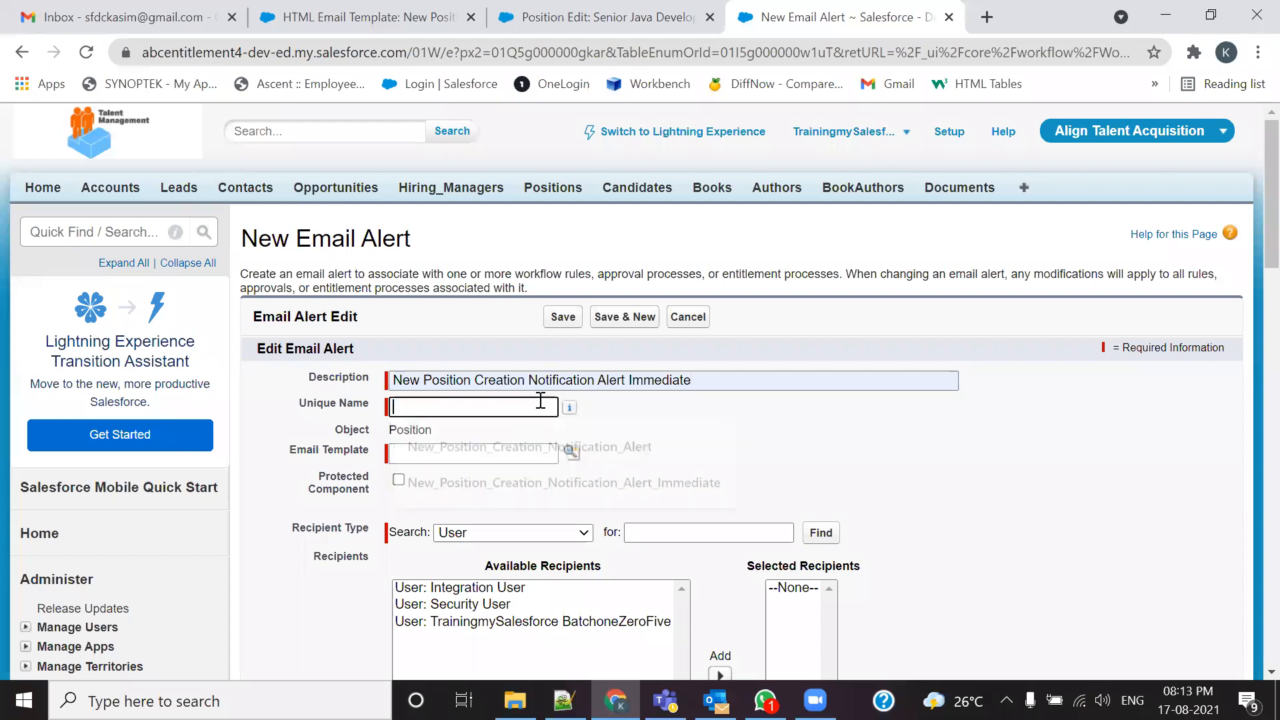
{"action": "left_click", "coordinate": [700, 378]}
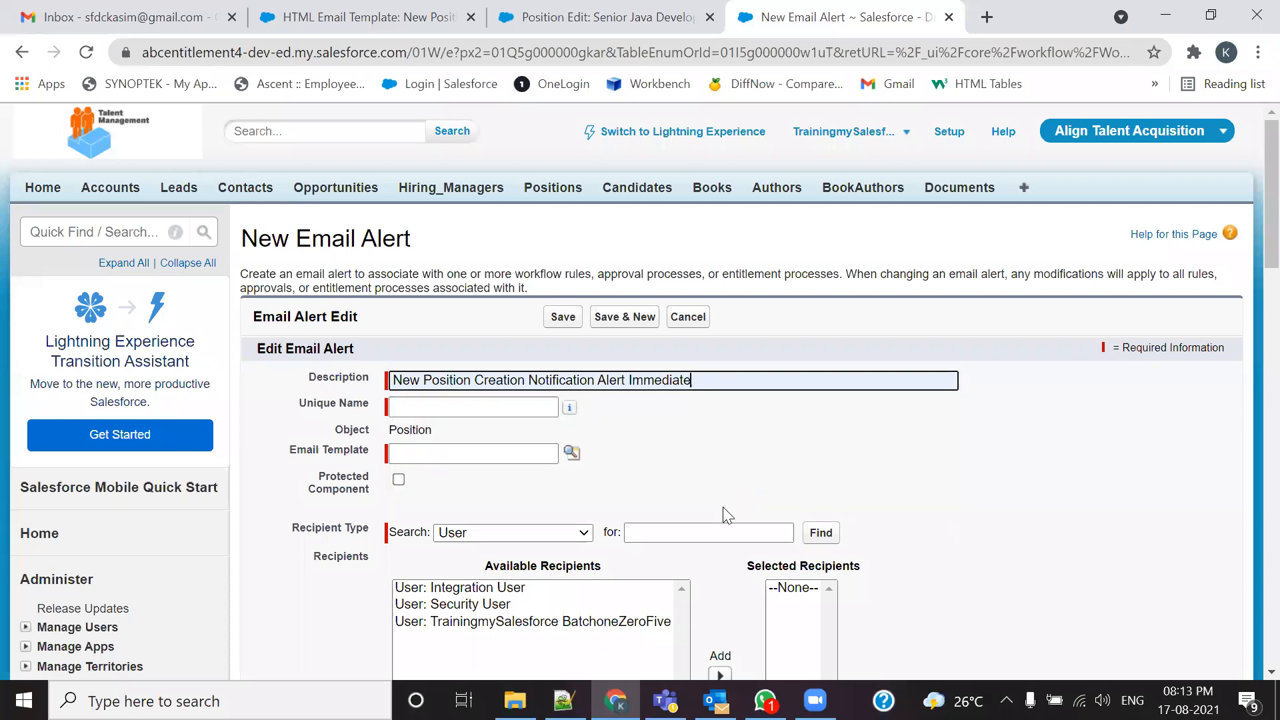
{"action": "key", "text": "Tab"}
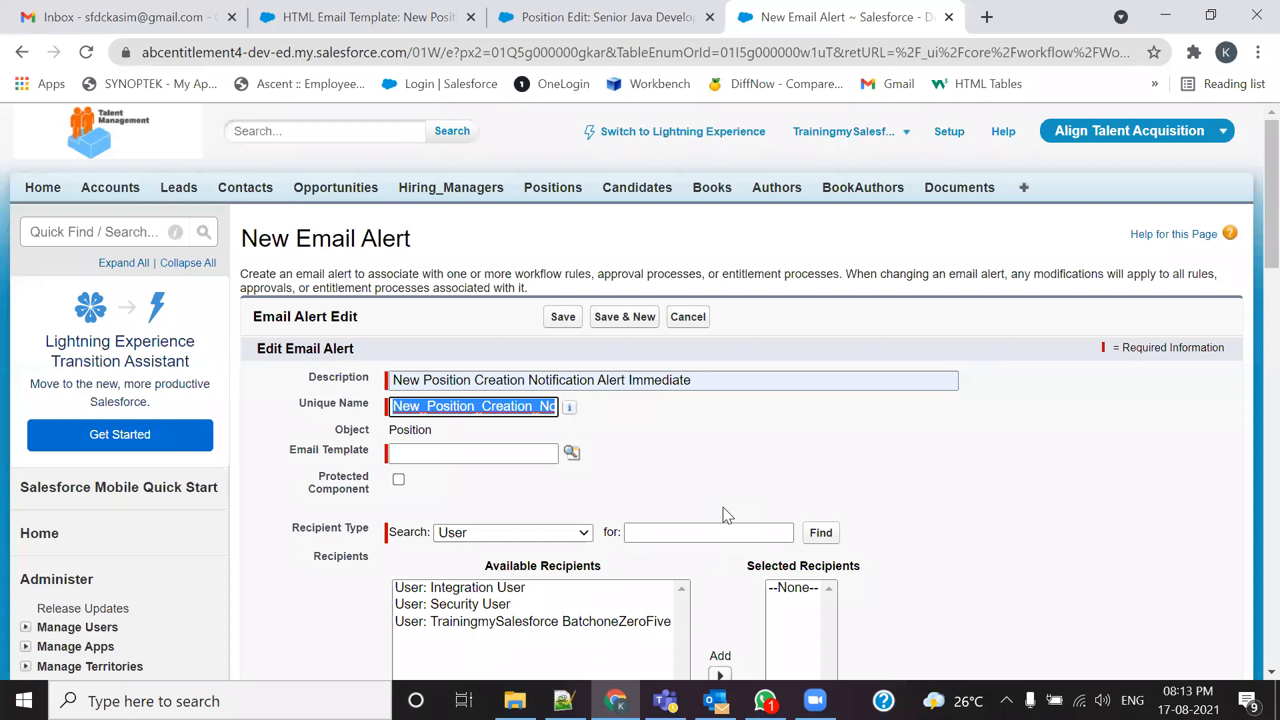
Step: Pick the New Position Assignment Notification Rule template from the Align Email Template Folder
{"action": "left_click", "coordinate": [572, 452]}
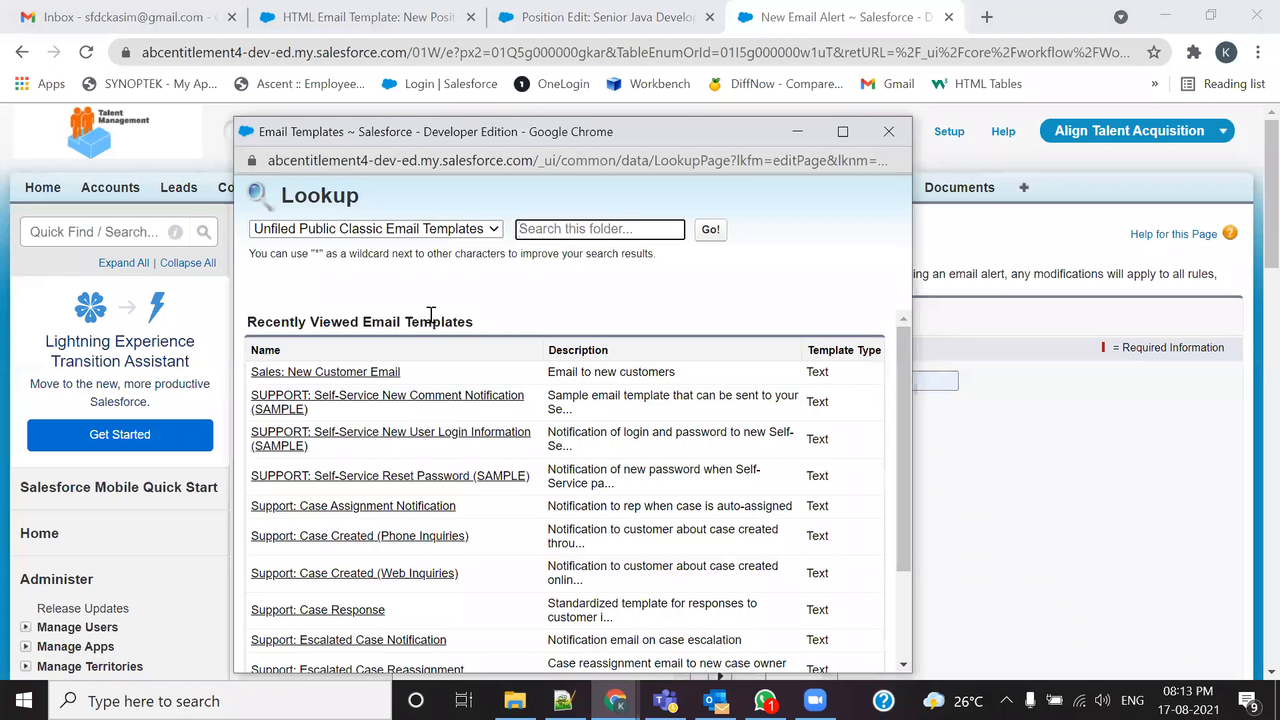
{"action": "left_click", "coordinate": [466, 241]}
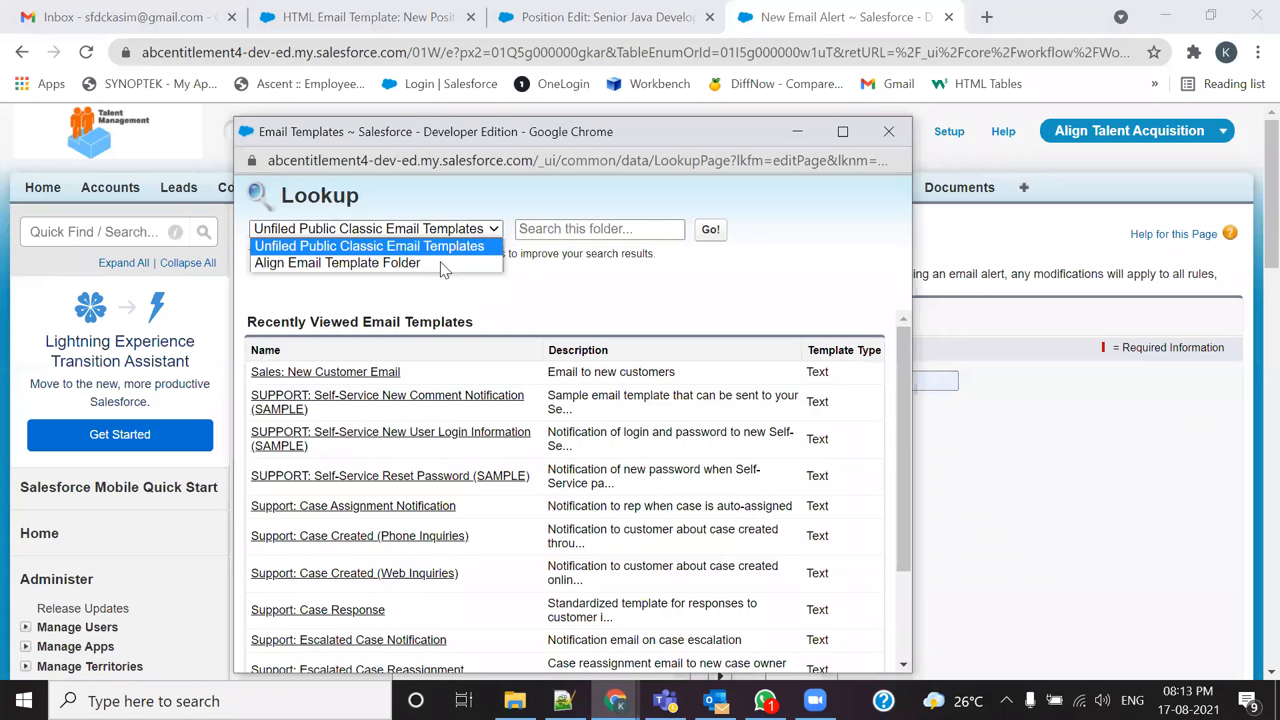
{"action": "left_click", "coordinate": [357, 262]}
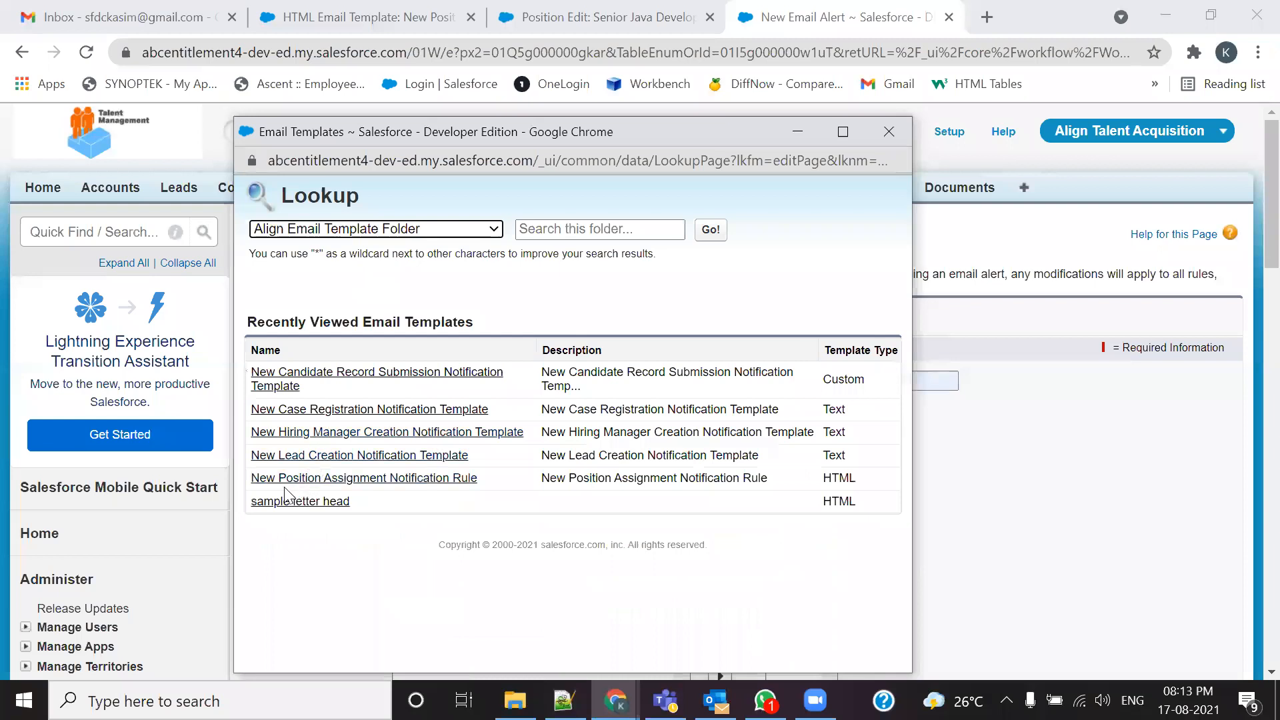
{"action": "left_click", "coordinate": [445, 492]}
{"action": "scroll", "coordinate": [434, 497], "scroll_direction": "down", "scroll_amount": 1}
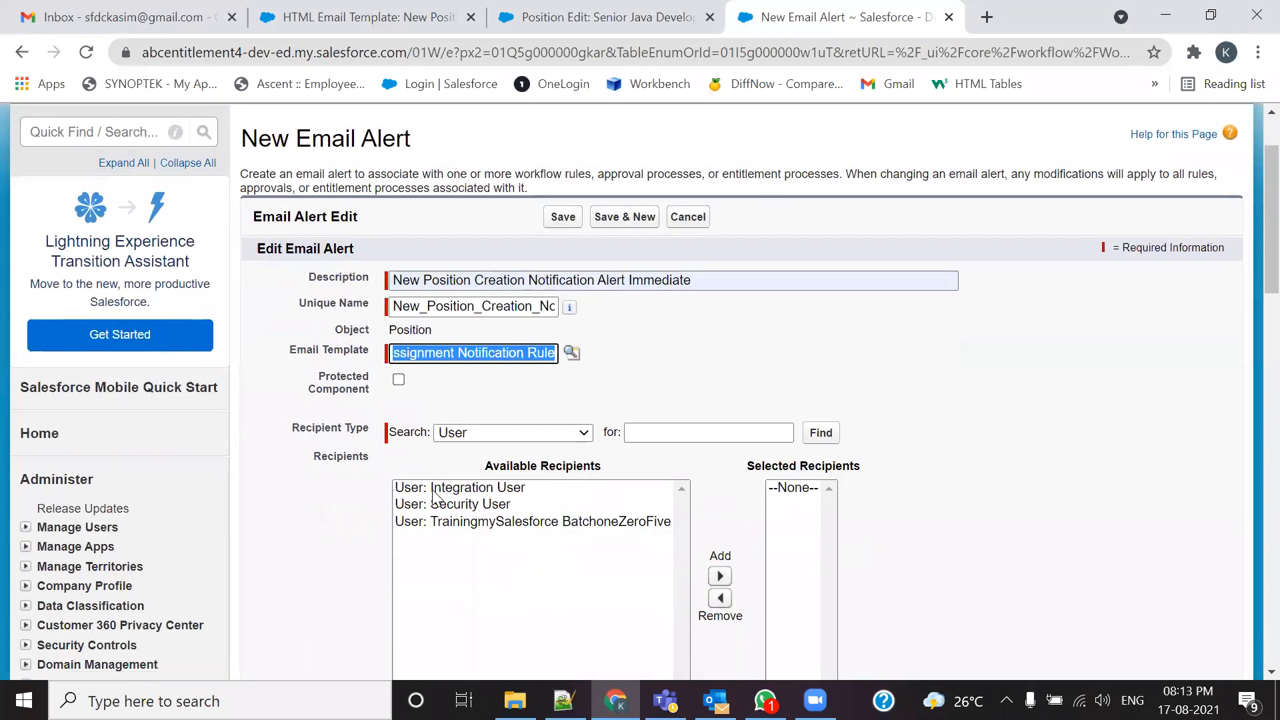
{"action": "scroll", "coordinate": [560, 439], "scroll_direction": "down", "scroll_amount": 3}
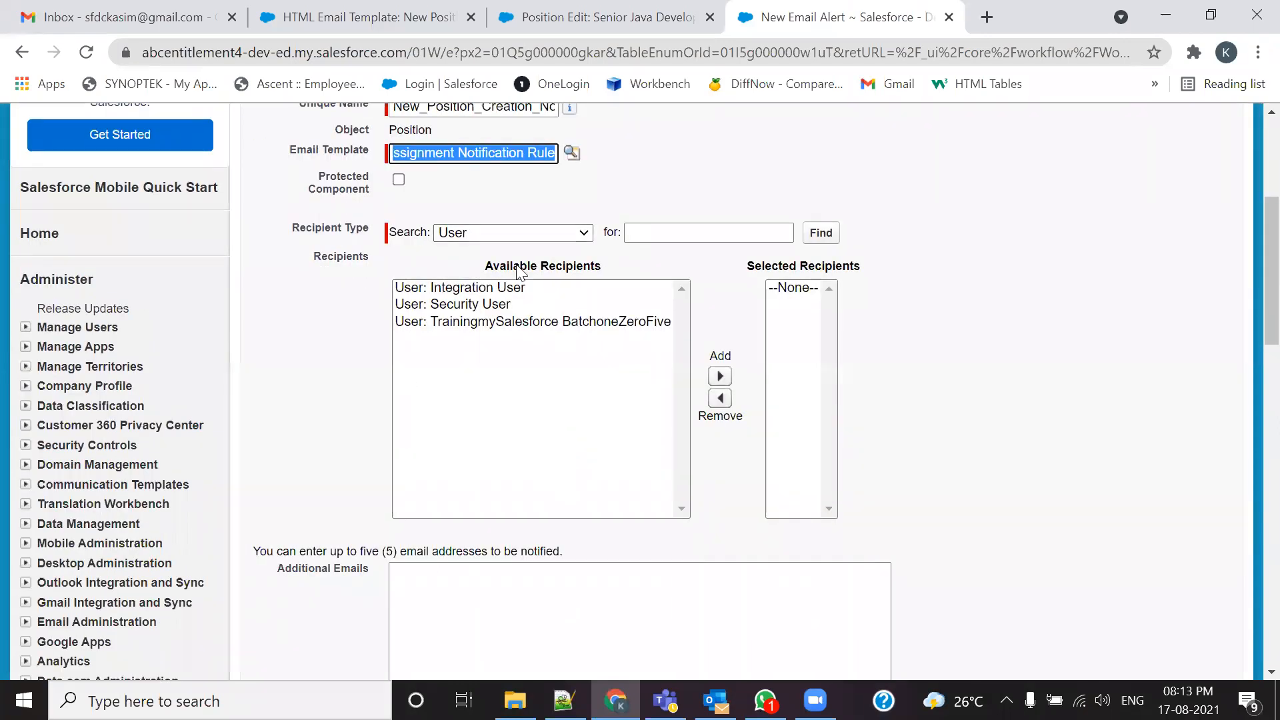
Step: Add the HR Email ID email field as the alert's recipient
{"action": "left_click", "coordinate": [581, 233]}
{"action": "left_click", "coordinate": [464, 300]}
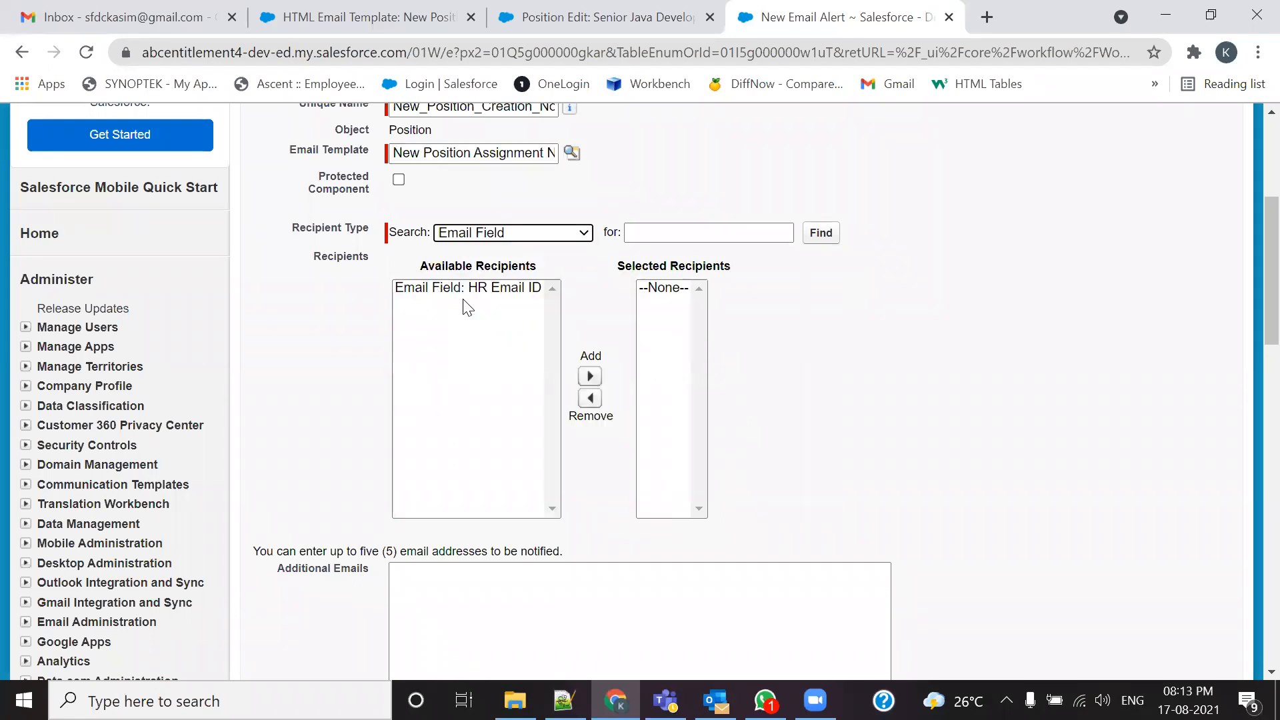
{"action": "left_click", "coordinate": [469, 296]}
{"action": "left_click", "coordinate": [589, 377]}
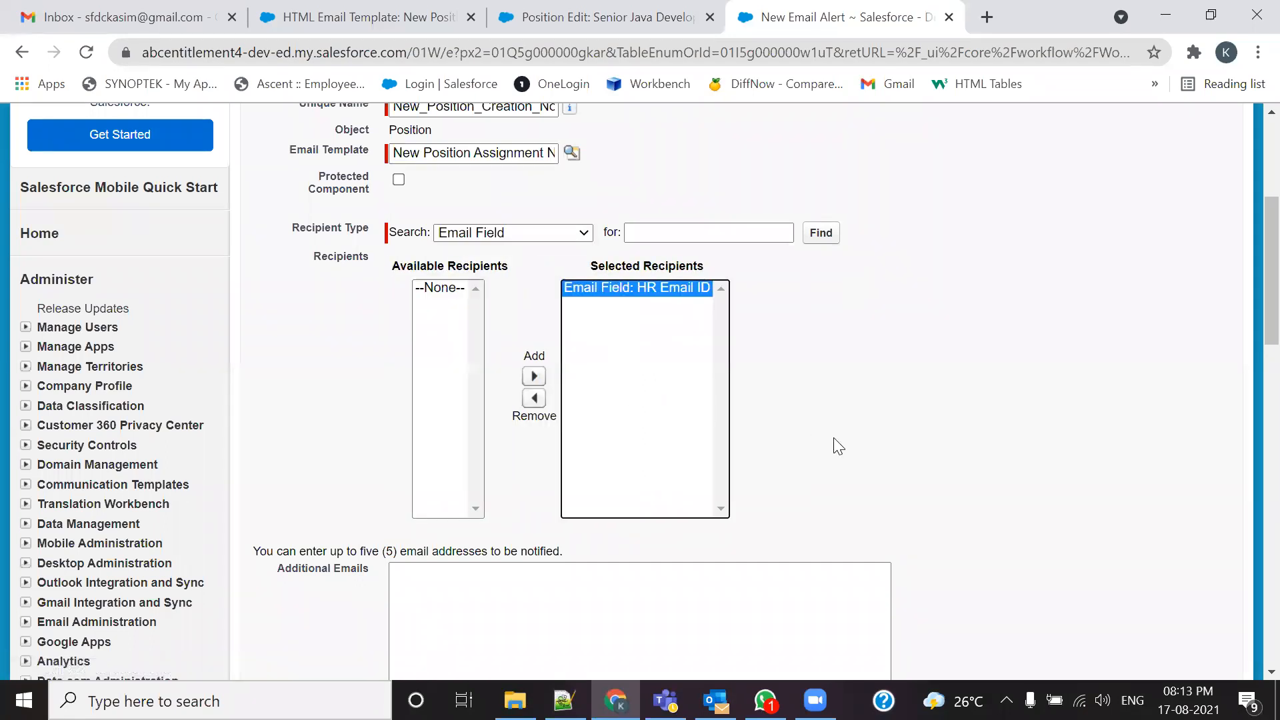
Step: Paste the five addresses from the Notepad++ notes into Additional Emails and save the alert
{"action": "scroll", "coordinate": [839, 446], "scroll_direction": "down", "scroll_amount": 3}
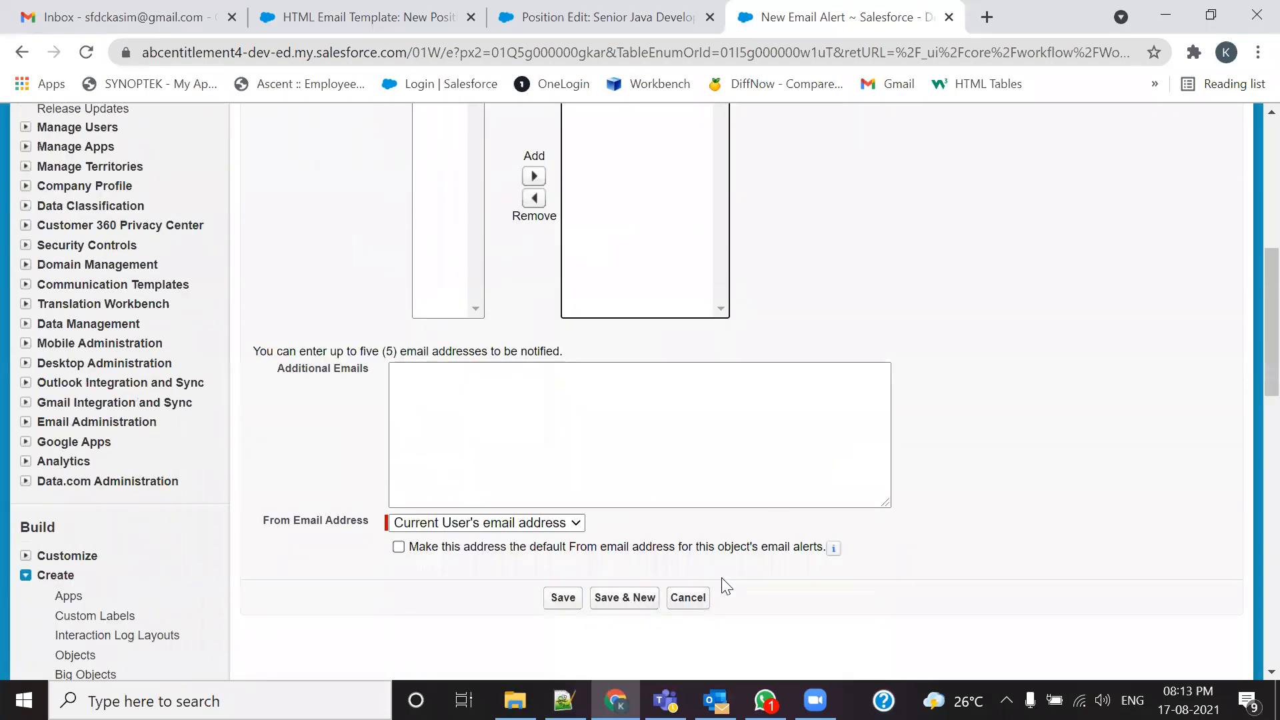
{"action": "left_click", "coordinate": [564, 700]}
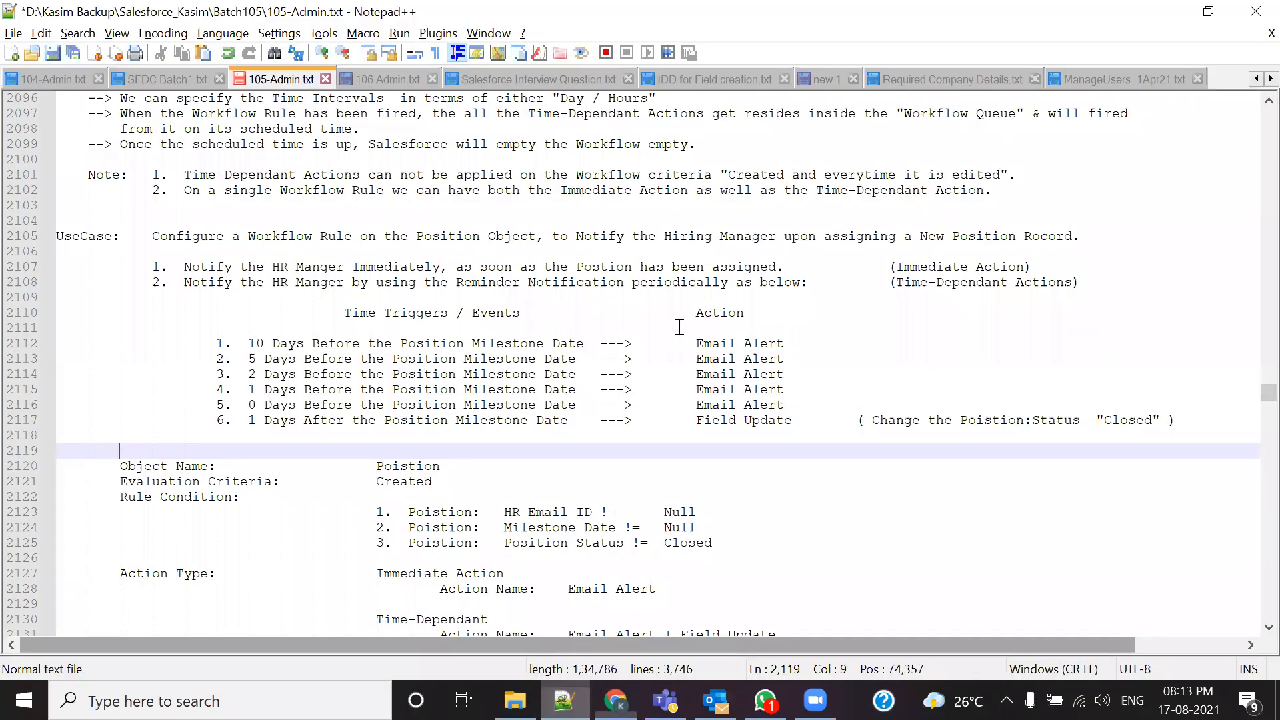
{"action": "left_click", "coordinate": [826, 80]}
{"action": "left_click_drag", "start_coordinate": [254, 160], "coordinate": [48, 100]}
{"action": "key", "text": "ctrl+c"}
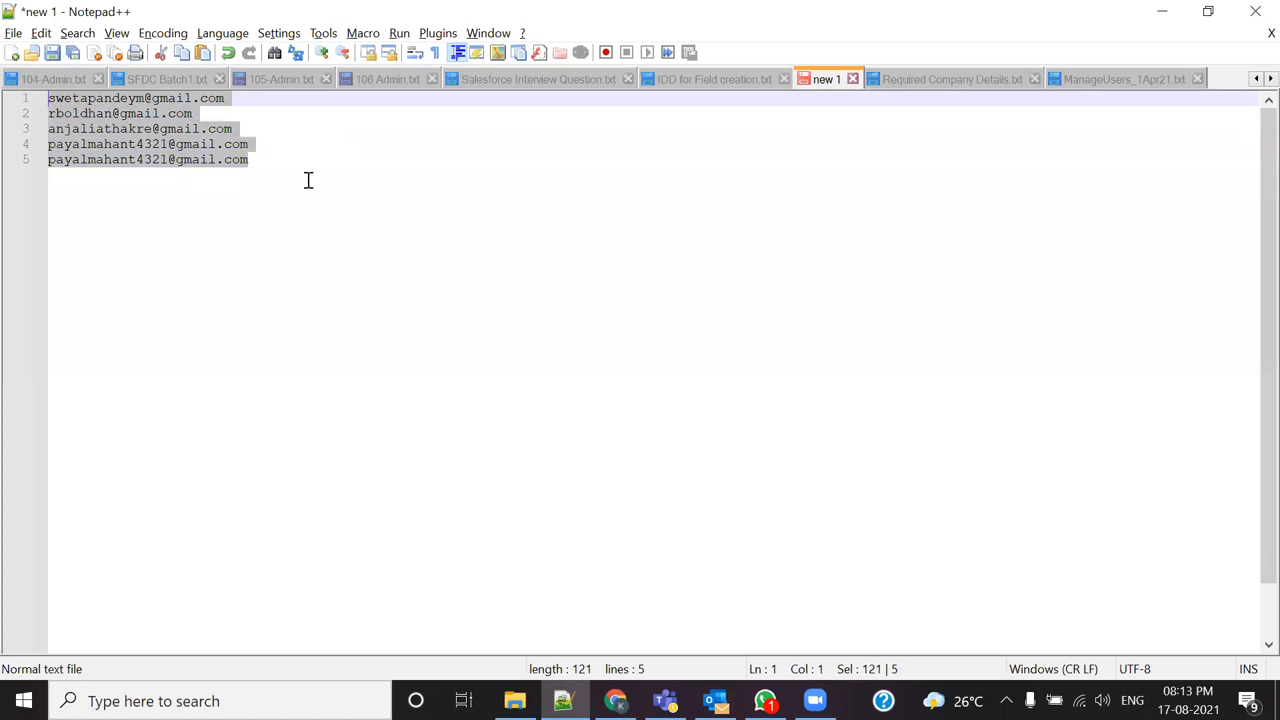
{"action": "key", "text": "alt+Tab"}
{"action": "left_click", "coordinate": [526, 412]}
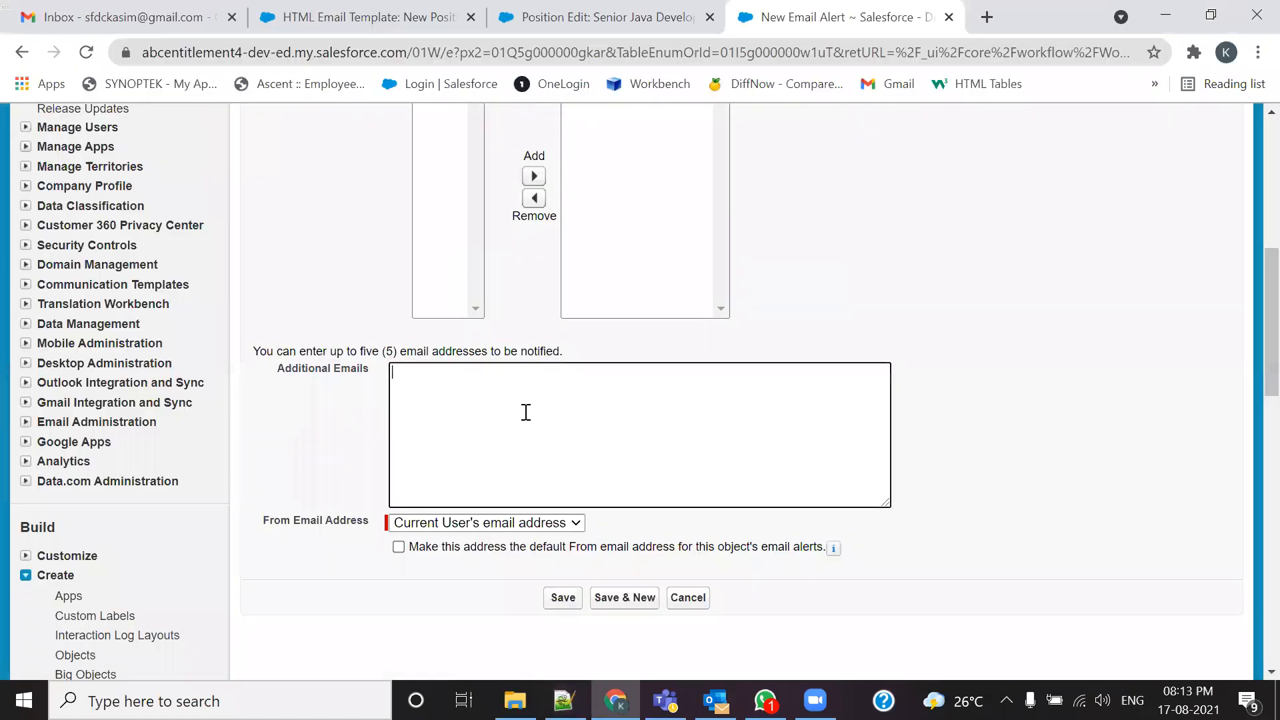
{"action": "key", "text": "ctrl+v"}
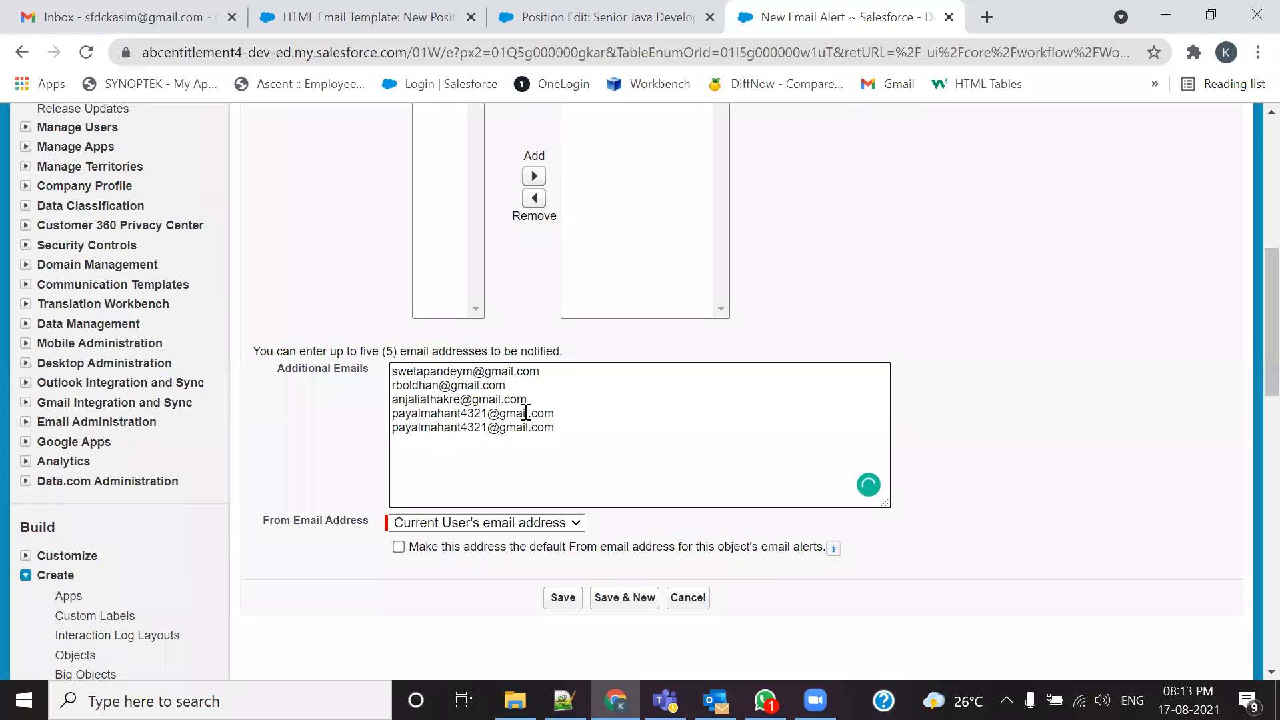
{"action": "left_click", "coordinate": [562, 597]}
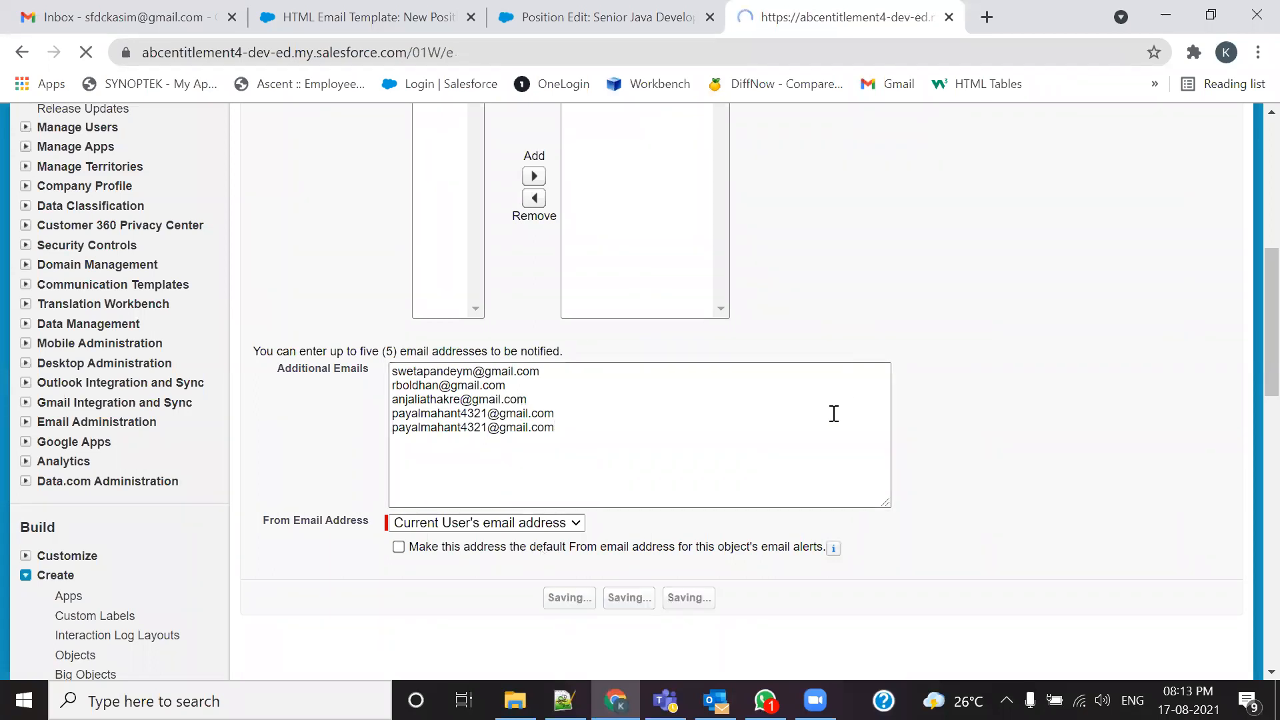
Step: Confirm the Email Alert appears under Immediate Workflow Actions, then bring up the Notepad++ notes
{"action": "scroll", "coordinate": [817, 472], "scroll_direction": "down", "scroll_amount": 1}
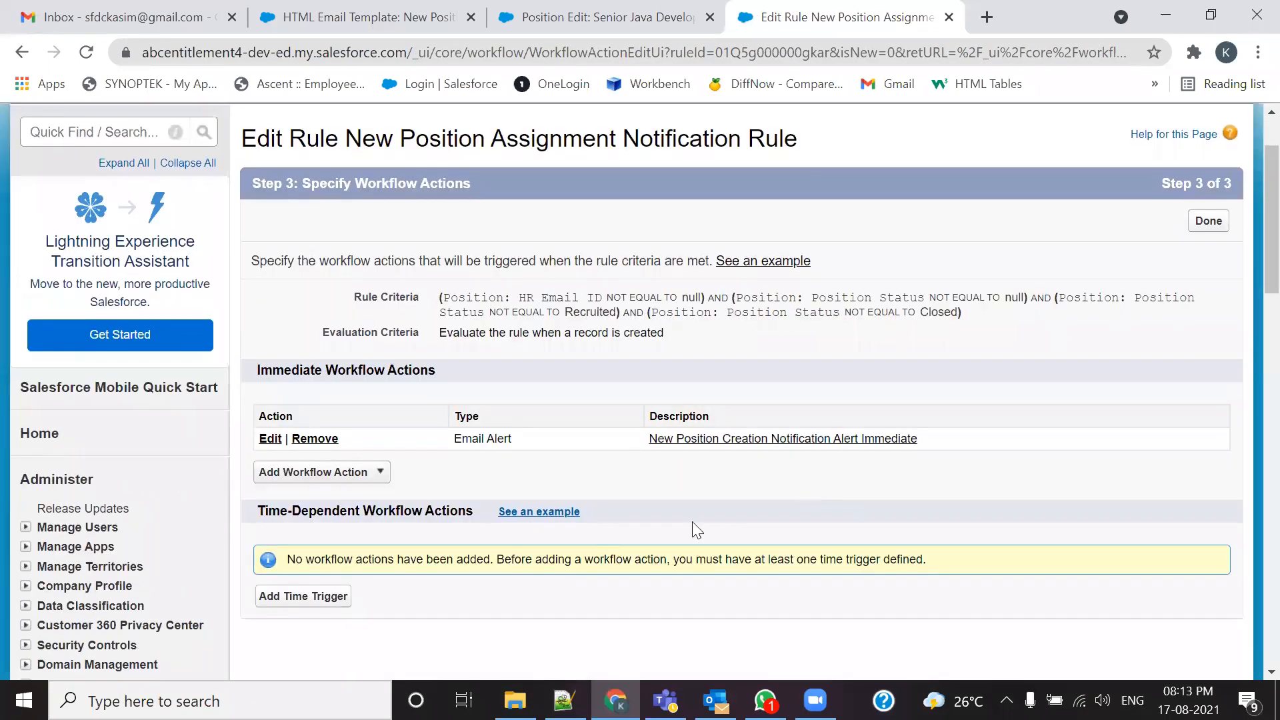
{"action": "left_click_drag", "start_coordinate": [403, 368], "coordinate": [229, 372]}
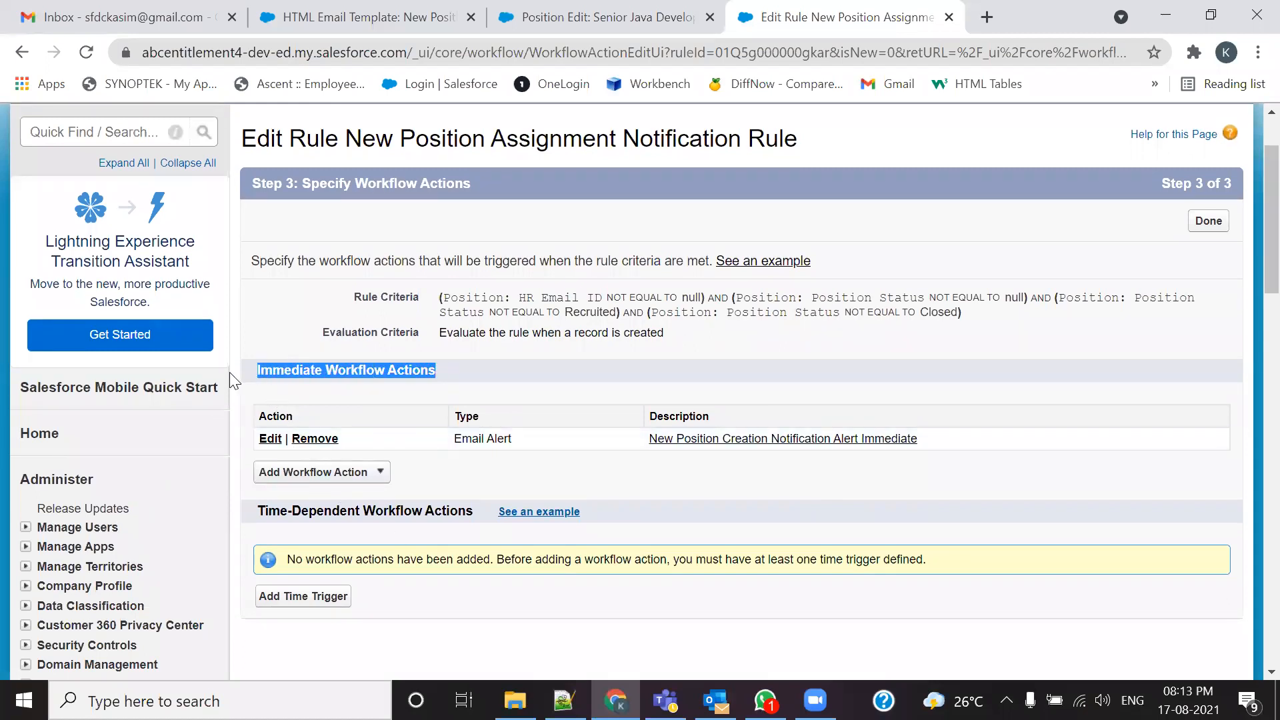
{"action": "left_click", "coordinate": [397, 457]}
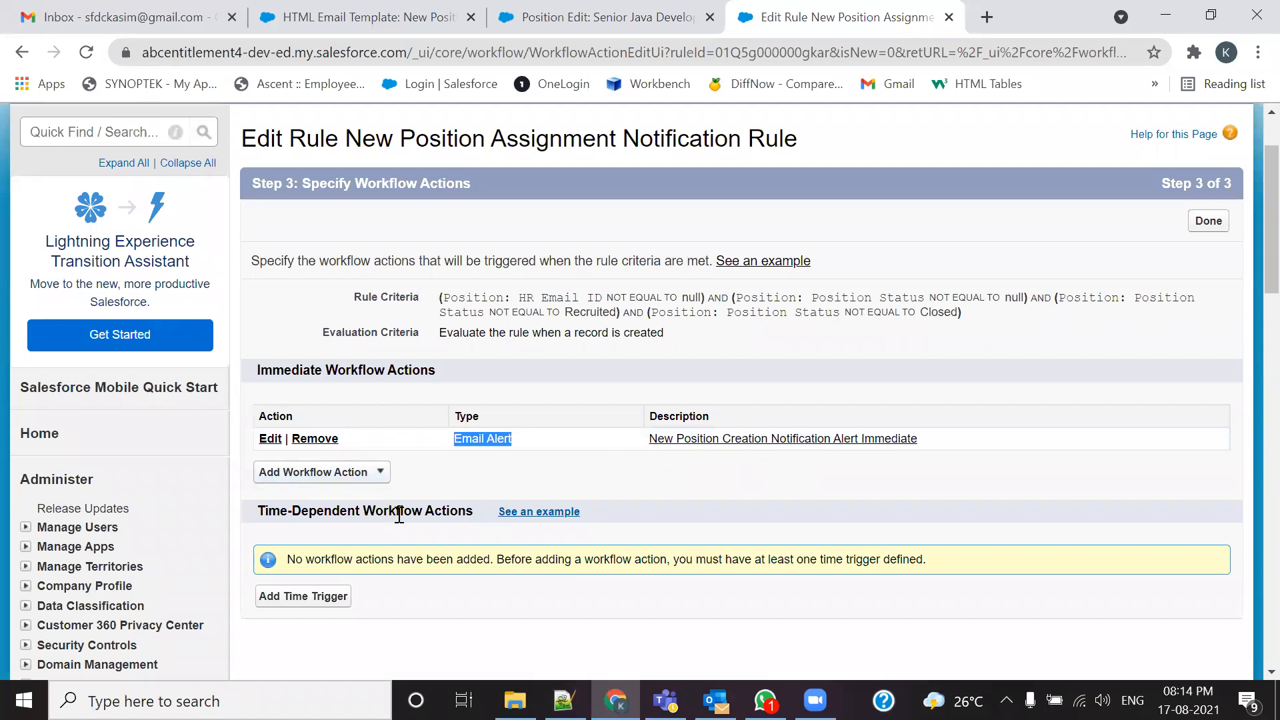
{"action": "left_click", "coordinate": [462, 464]}
{"action": "scroll", "coordinate": [413, 478], "scroll_direction": "down", "scroll_amount": 1}
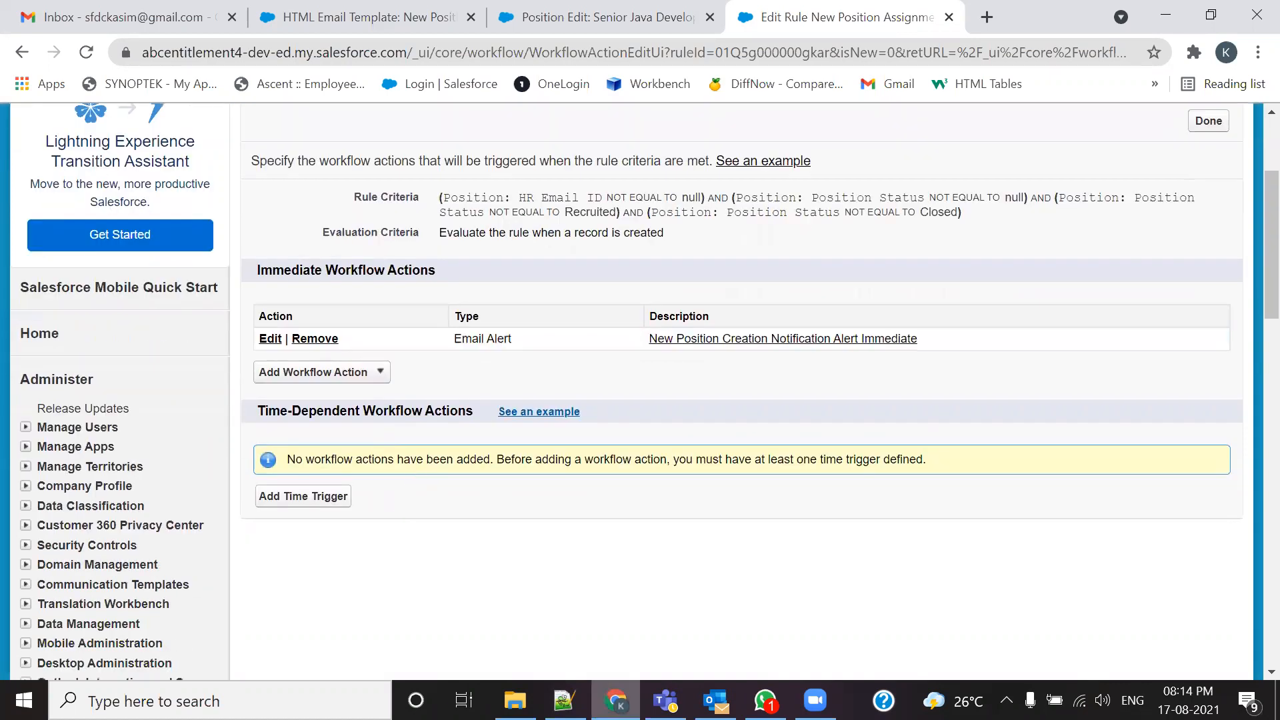
{"action": "left_click", "coordinate": [564, 700]}
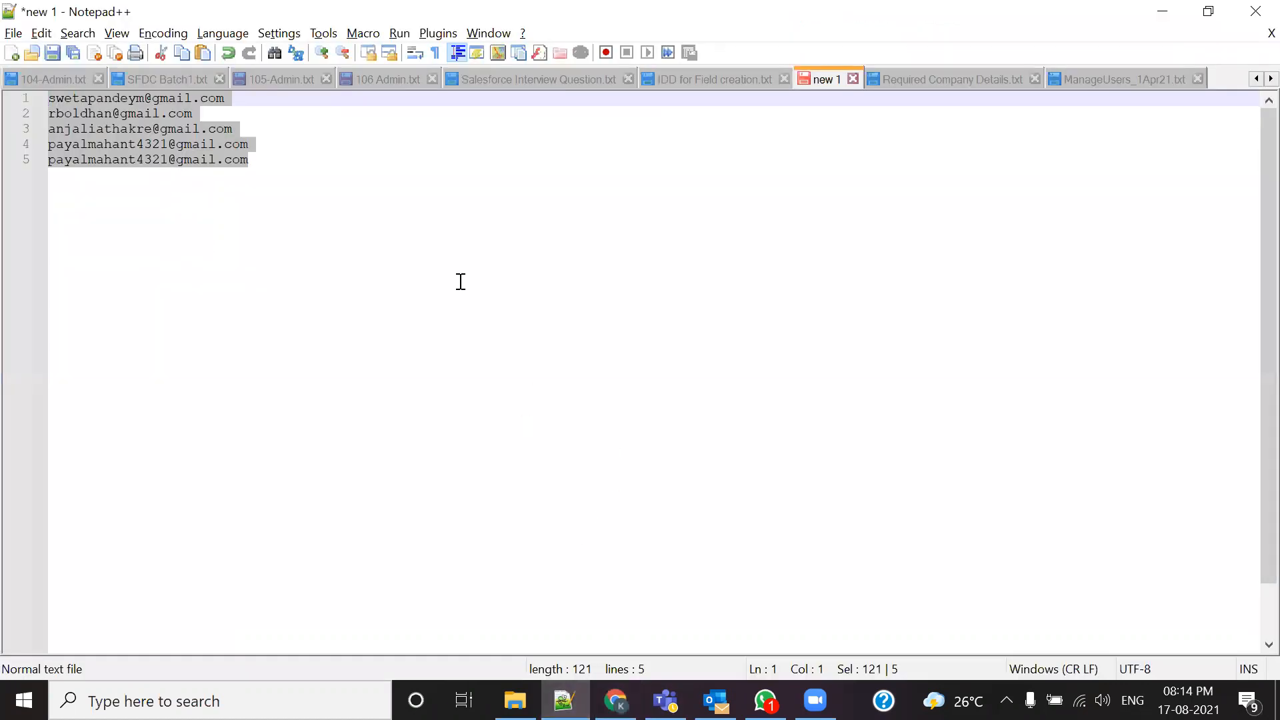
Step: Highlight the immediate-notification, Time-Dependant Actions and six-trigger requirements in 105-Admin.txt
{"action": "left_click", "coordinate": [260, 80]}
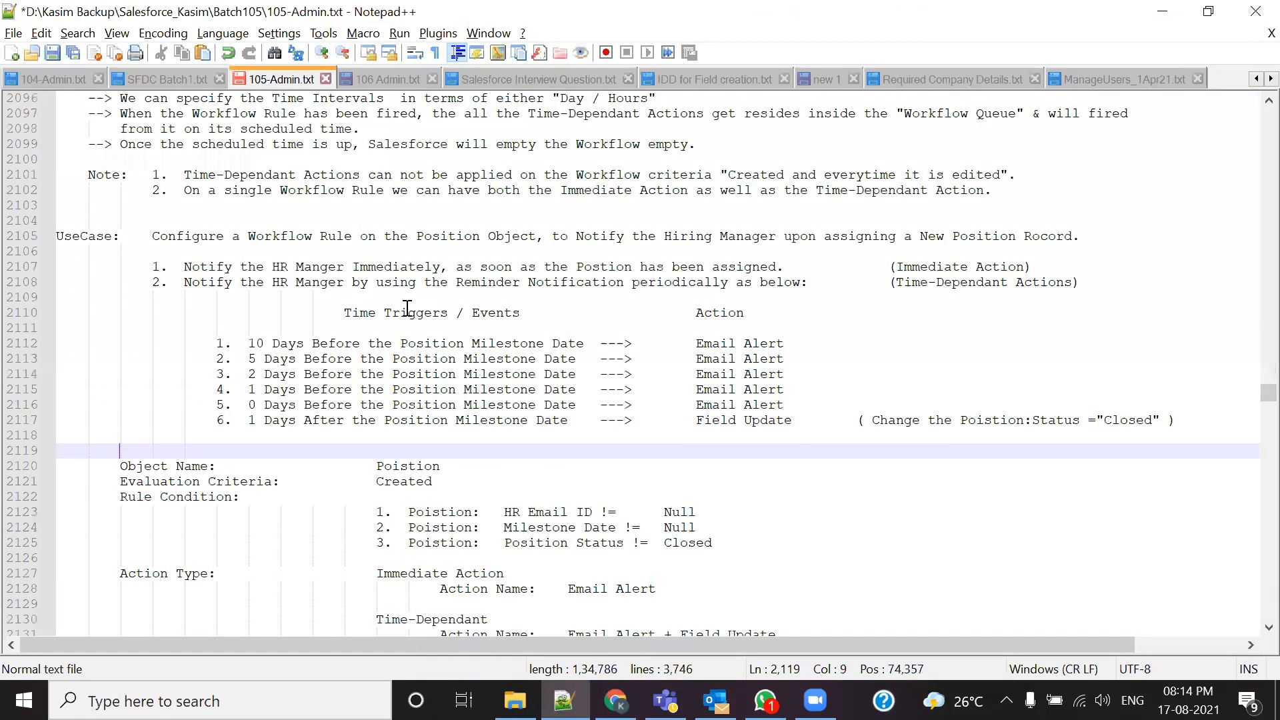
{"action": "left_click_drag", "start_coordinate": [183, 267], "coordinate": [1051, 266]}
{"action": "left_click", "coordinate": [933, 329]}
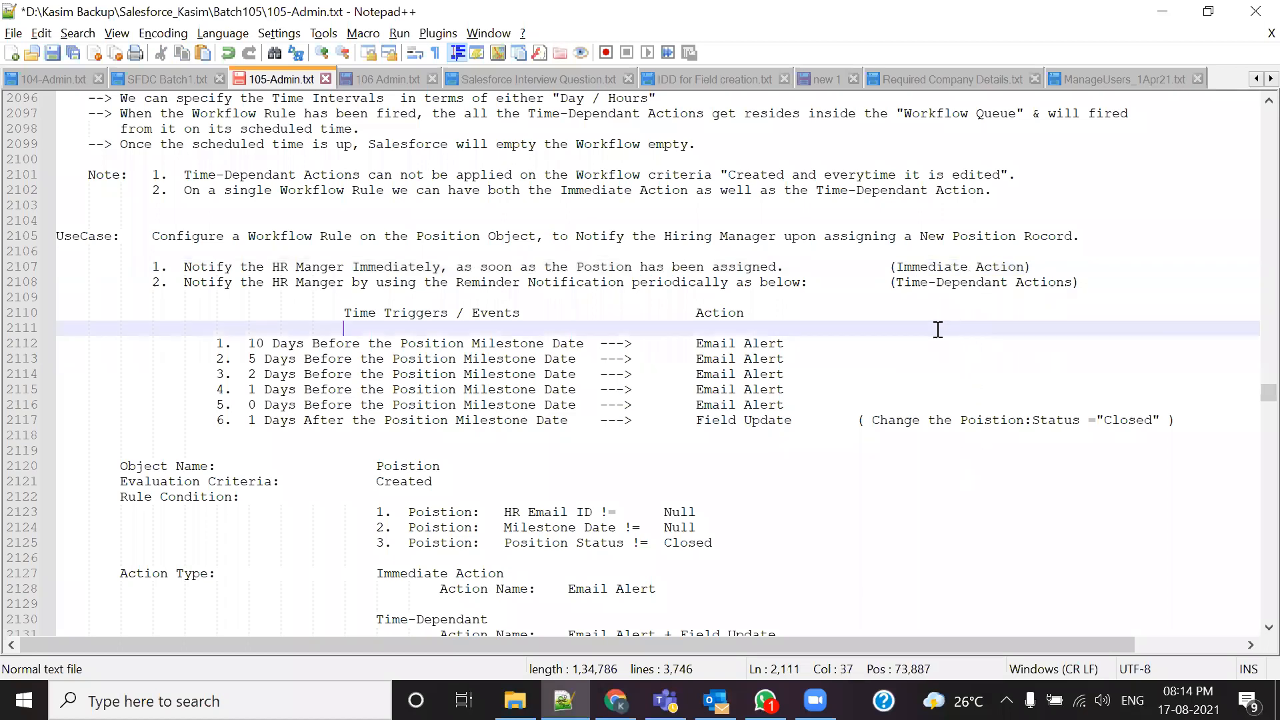
{"action": "left_click_drag", "start_coordinate": [890, 282], "coordinate": [1050, 283]}
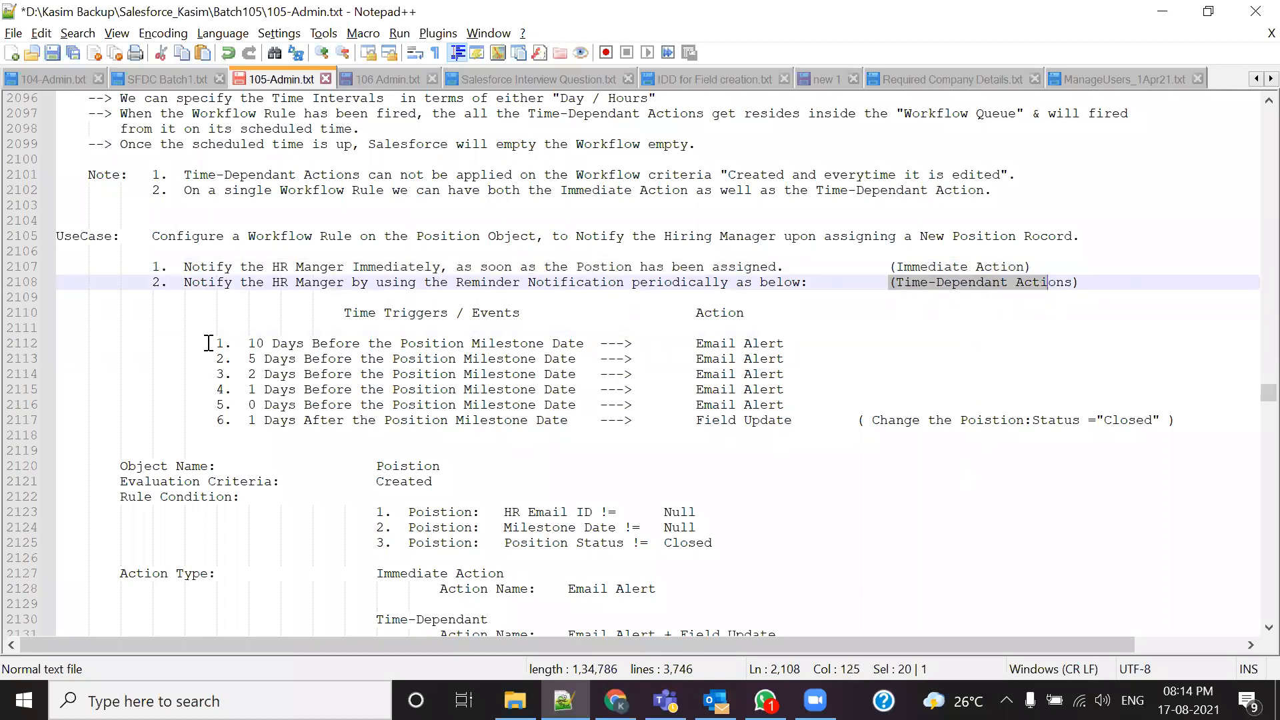
{"action": "left_click_drag", "start_coordinate": [215, 343], "coordinate": [877, 434]}
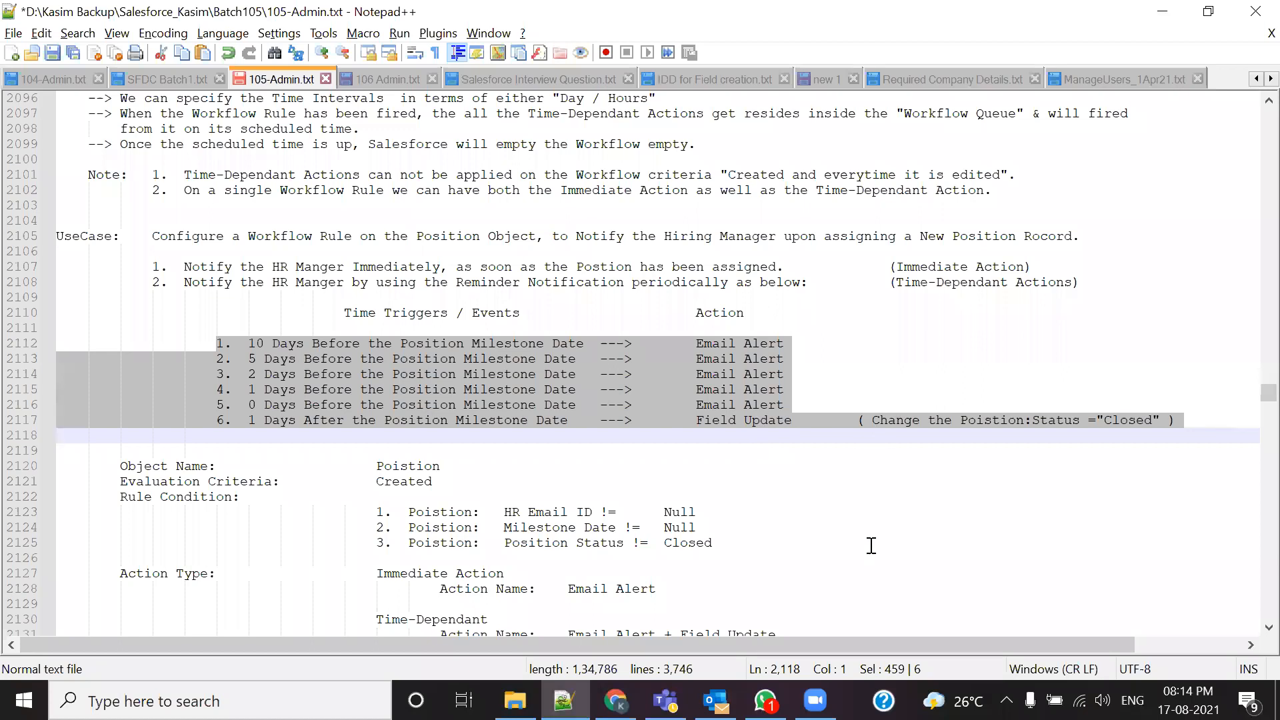
{"action": "key", "text": "alt+Tab"}
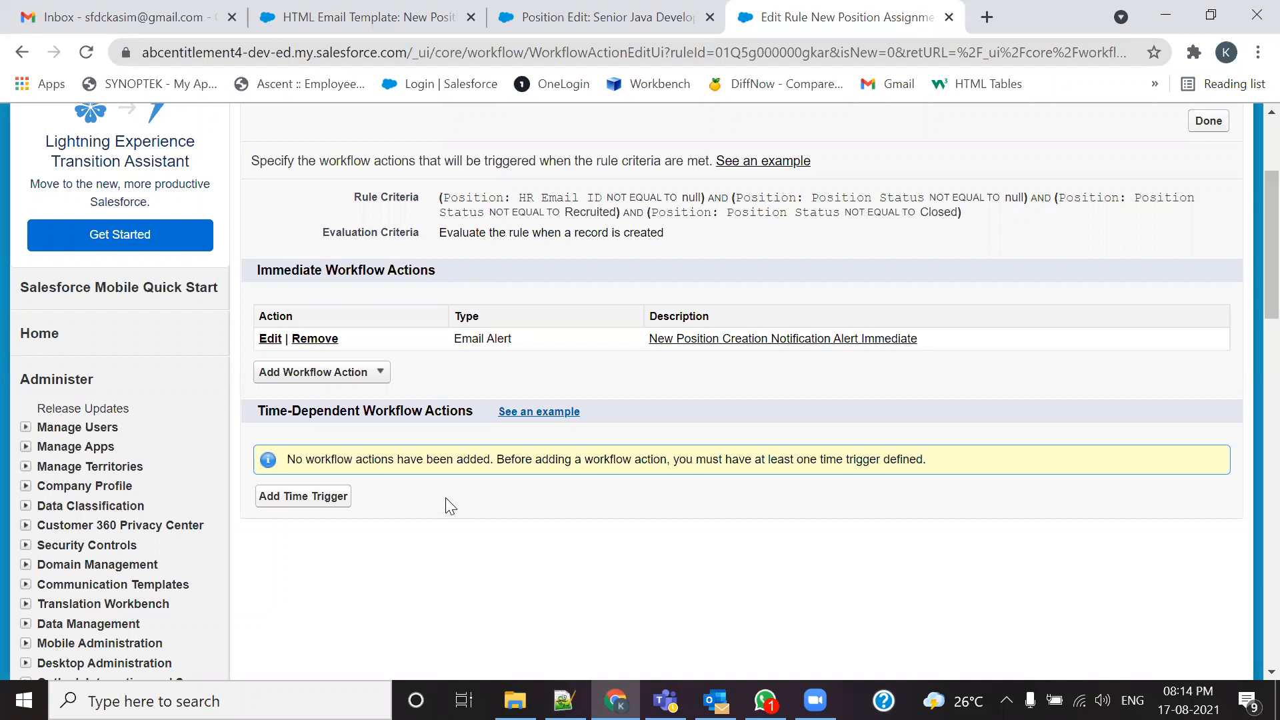
Step: Check the Salesforce time-trigger note, then mark the 10, 5, 2, 1-day-before and After triggers
{"action": "left_click_drag", "start_coordinate": [928, 460], "coordinate": [816, 460]}
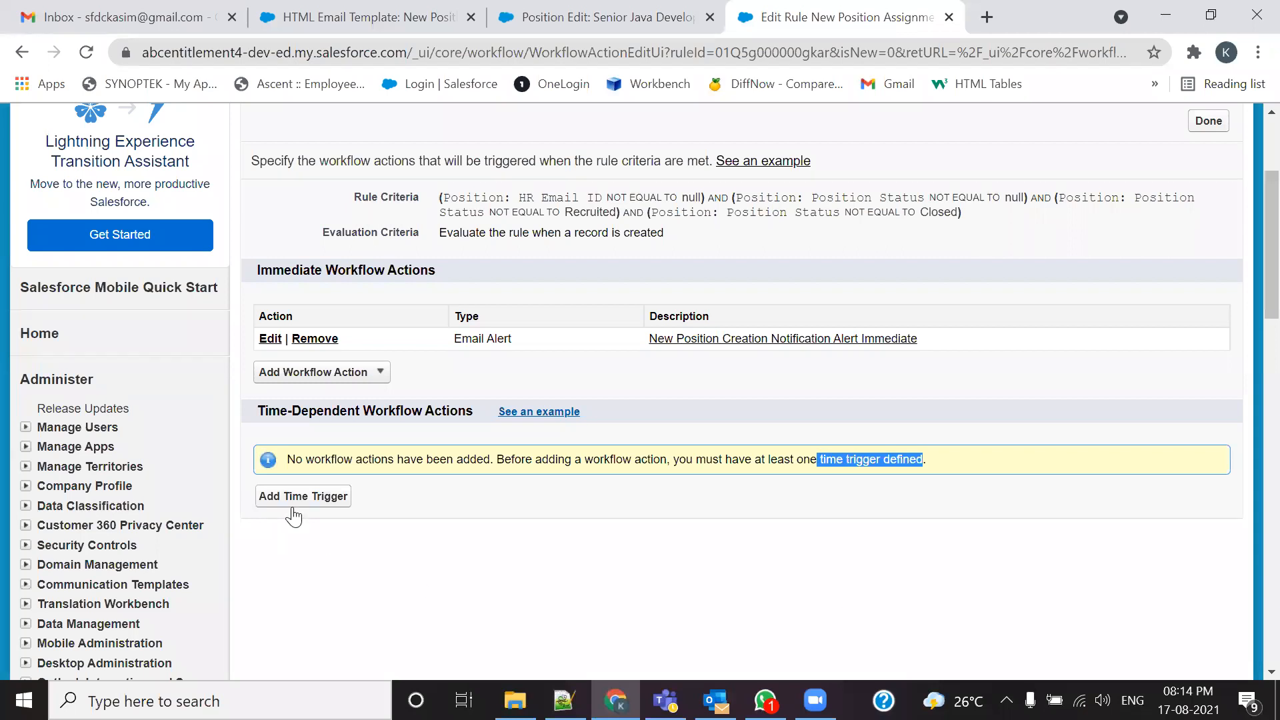
{"action": "key", "text": "alt+Tab"}
{"action": "left_click", "coordinate": [314, 452]}
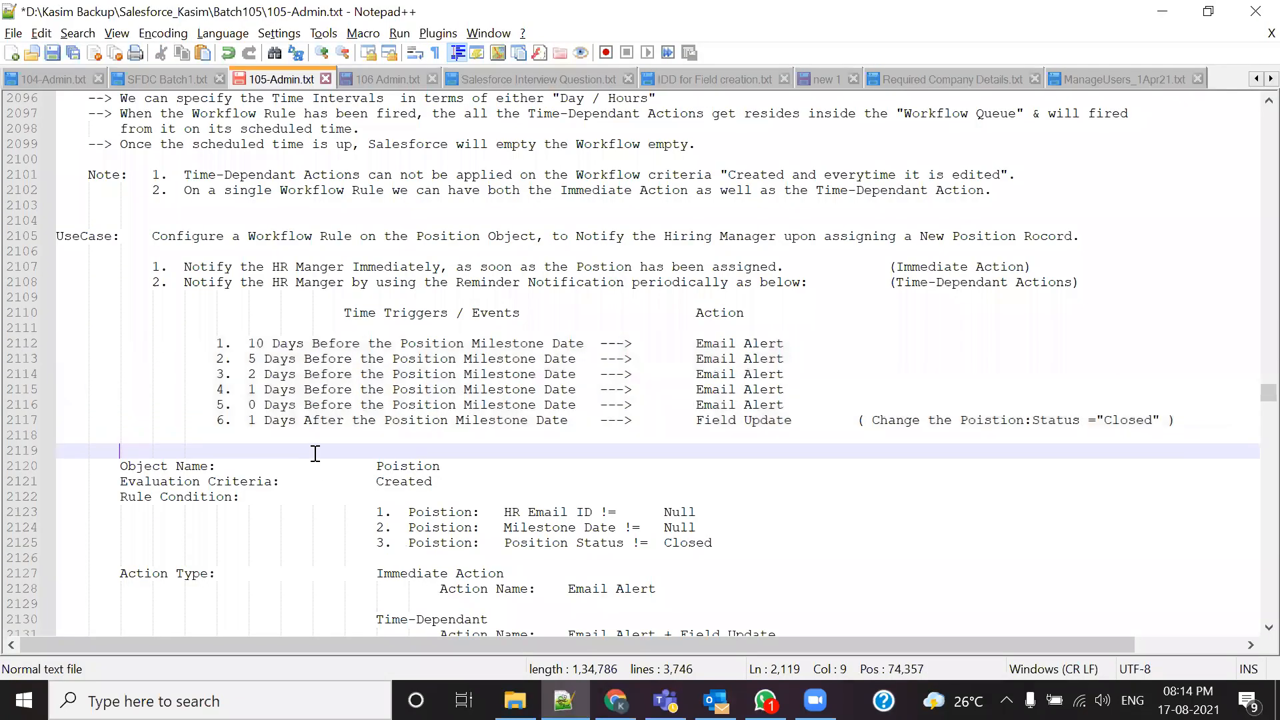
{"action": "left_click", "coordinate": [250, 344]}
{"action": "left_click_drag", "start_coordinate": [248, 344], "coordinate": [352, 360]}
{"action": "left_click_drag", "start_coordinate": [234, 375], "coordinate": [346, 385]}
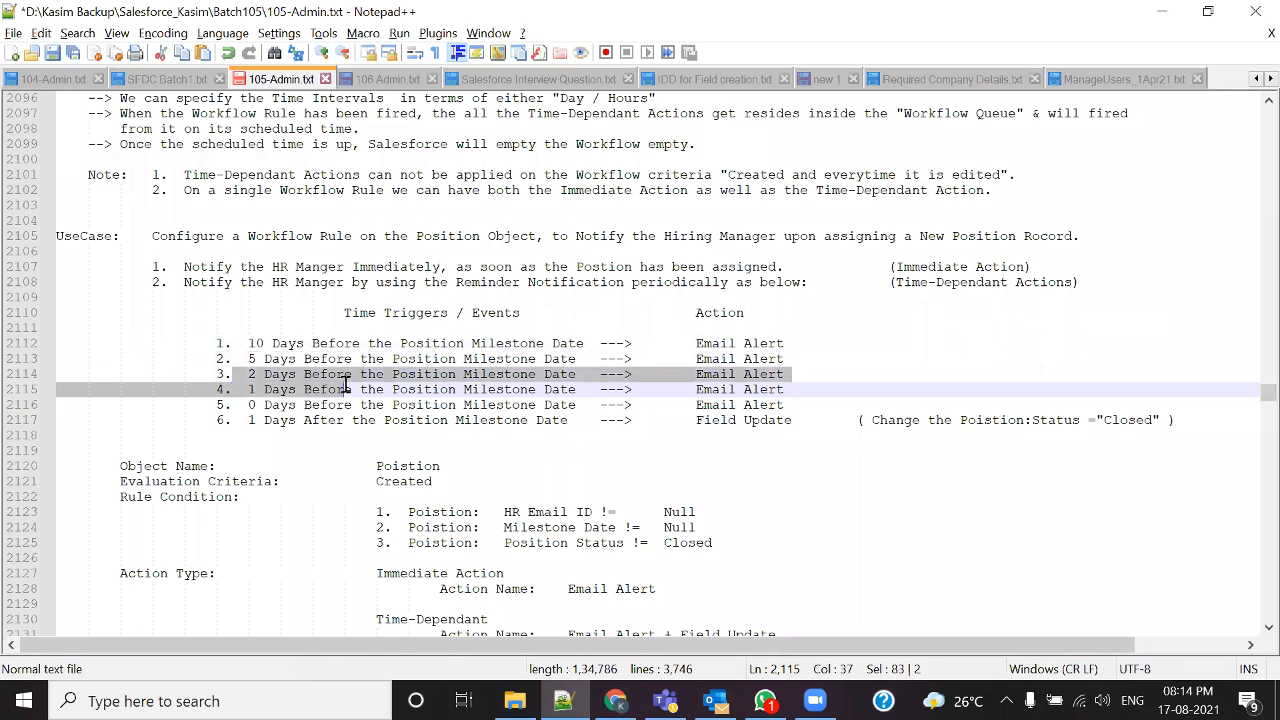
{"action": "left_click_drag", "start_coordinate": [360, 404], "coordinate": [245, 334]}
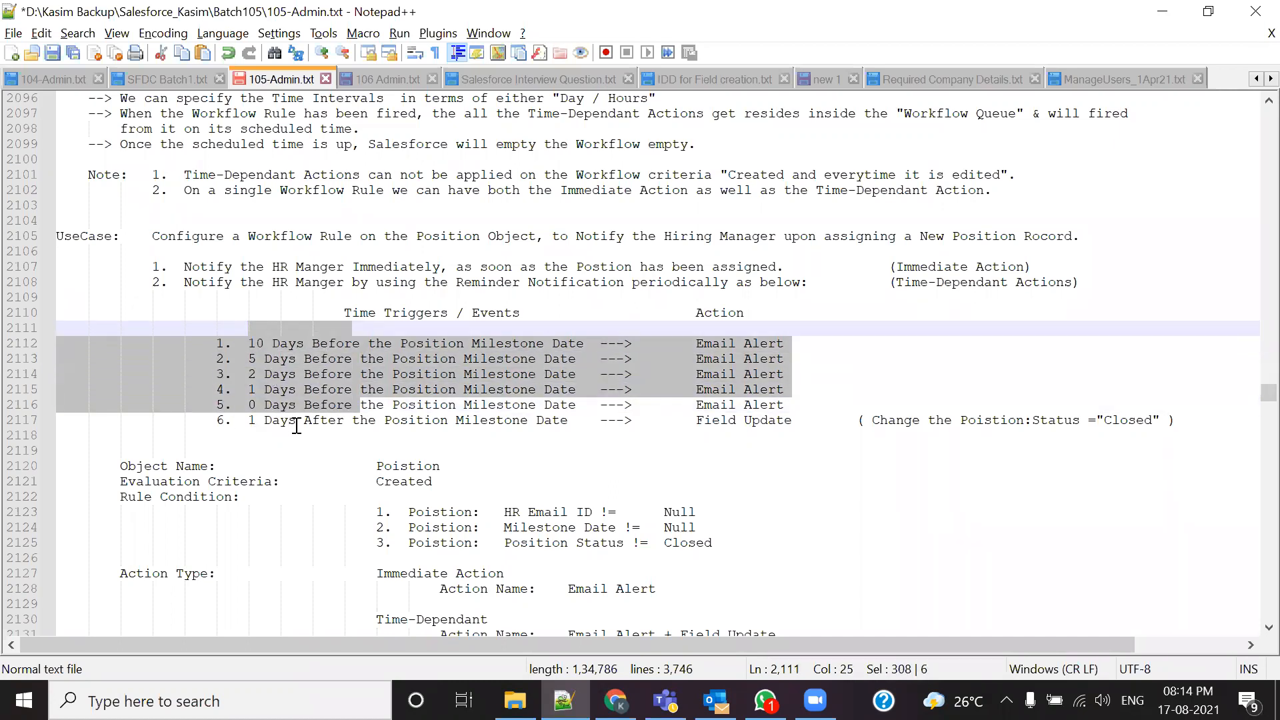
{"action": "left_click_drag", "start_coordinate": [296, 422], "coordinate": [344, 426]}
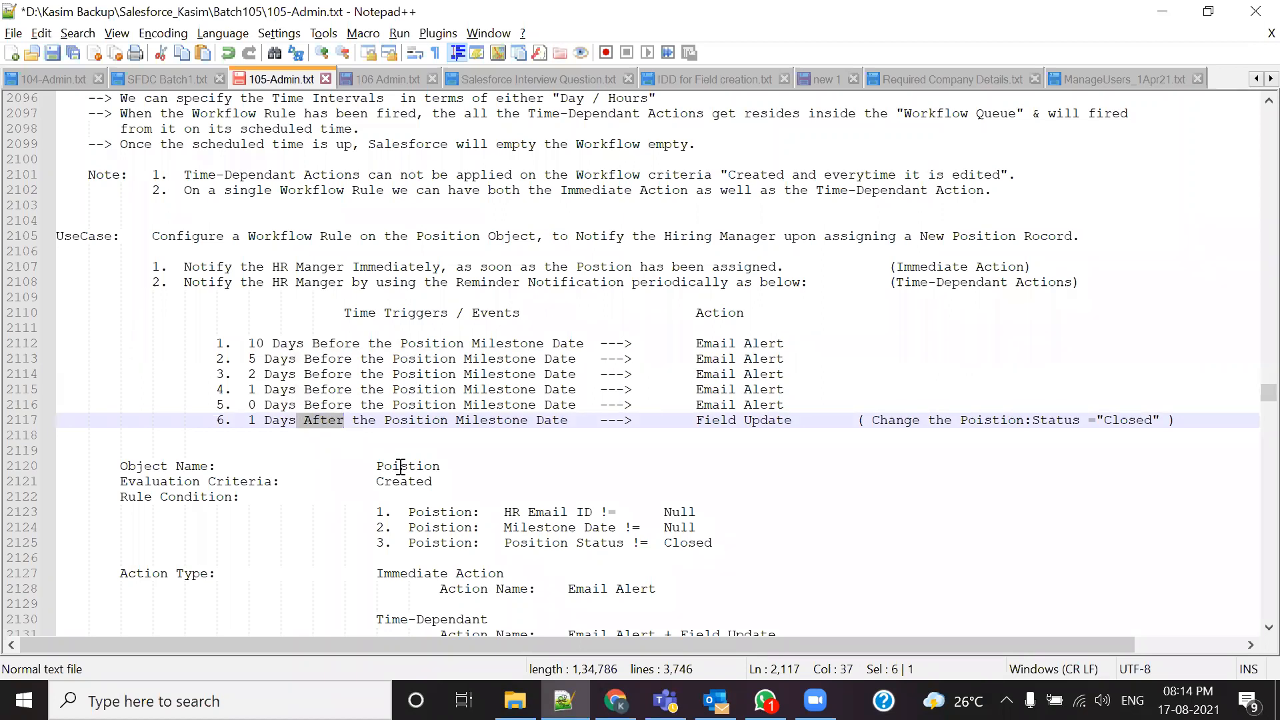
{"action": "key", "text": "alt+Tab"}
Step: Add a 10 Days Before Position: Milestone Date time trigger
{"action": "left_click", "coordinate": [333, 499]}
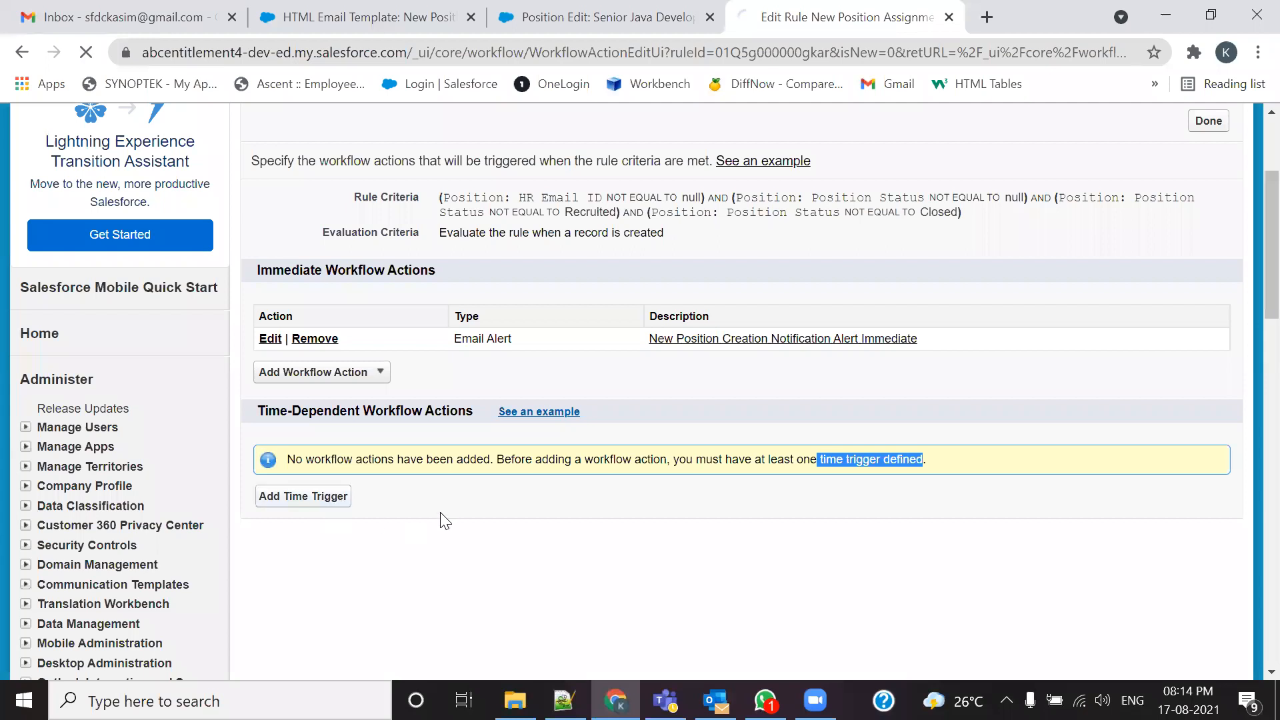
{"action": "double_click", "coordinate": [501, 363]}
{"action": "type", "text": "10"}
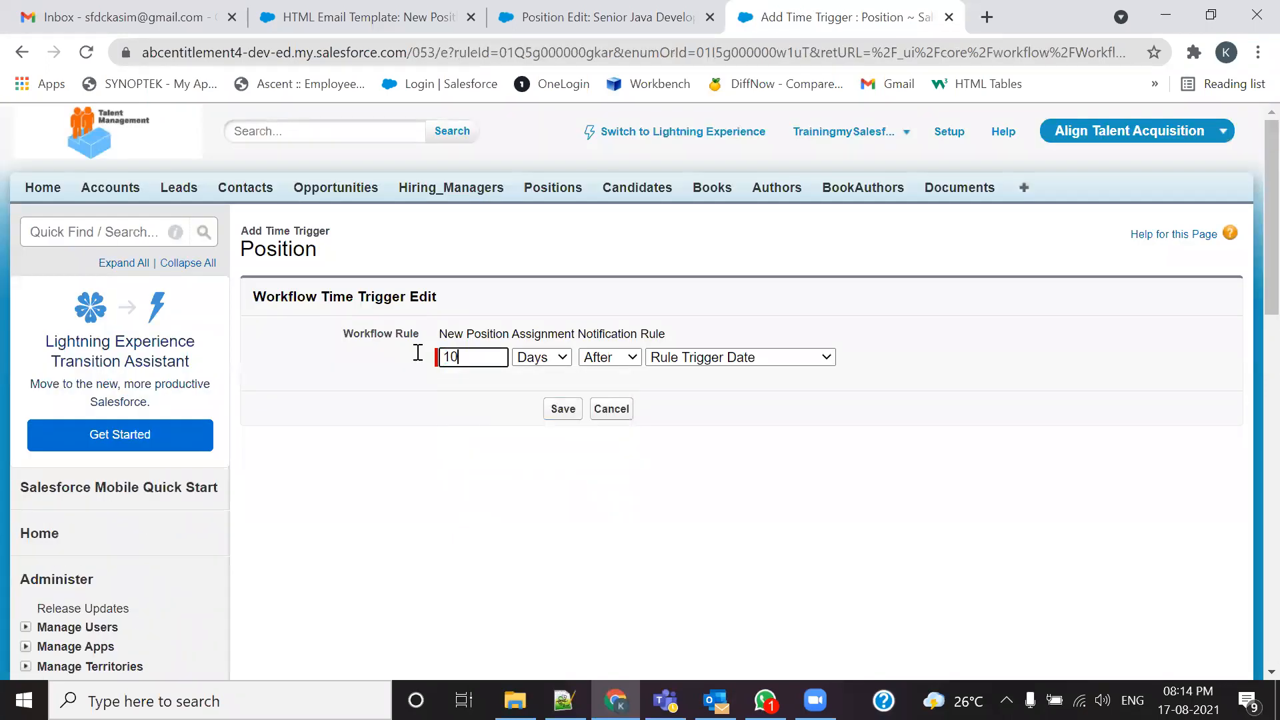
{"action": "left_click", "coordinate": [546, 359]}
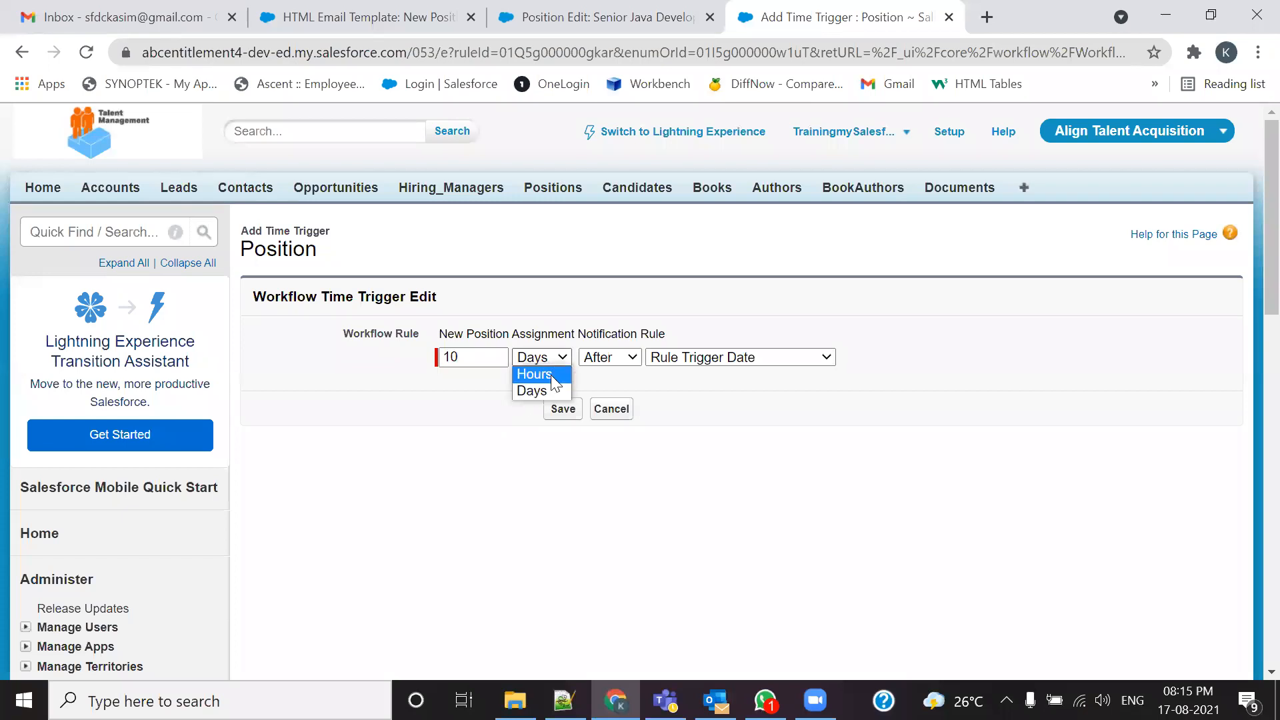
{"action": "left_click", "coordinate": [541, 393]}
{"action": "left_click", "coordinate": [620, 359]}
{"action": "left_click", "coordinate": [610, 370]}
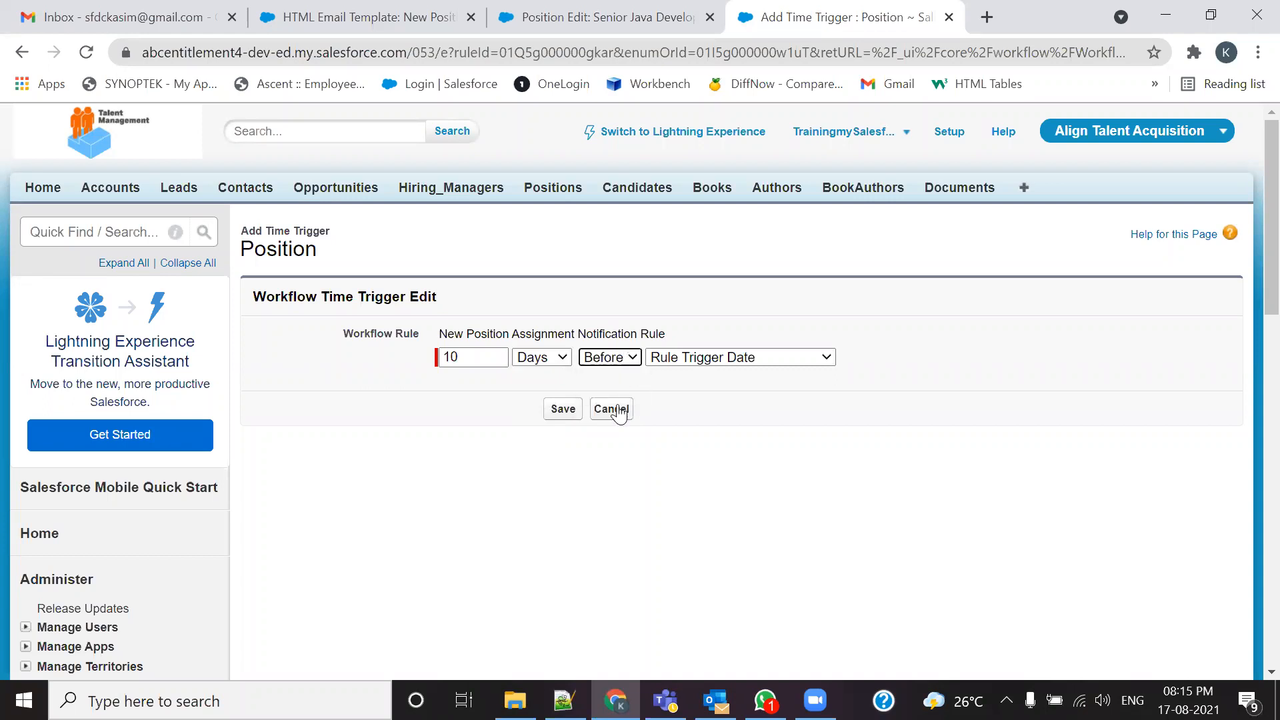
{"action": "left_click", "coordinate": [778, 354]}
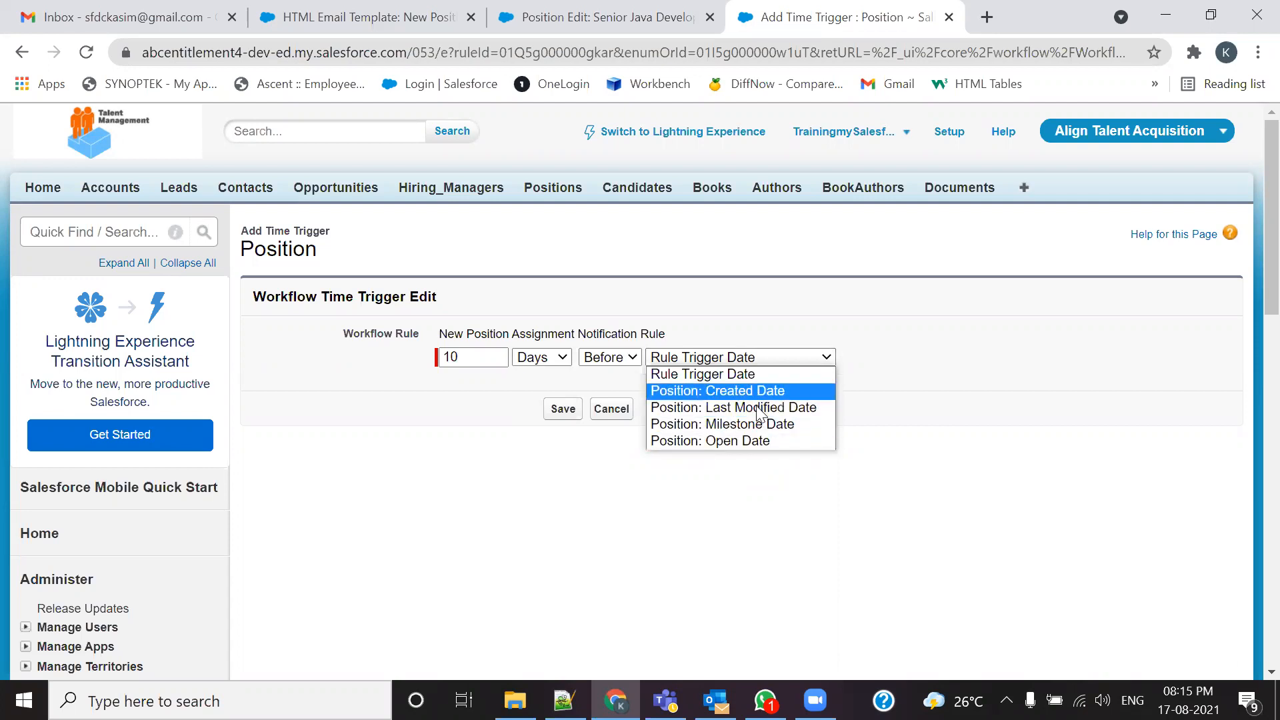
{"action": "left_click", "coordinate": [740, 427]}
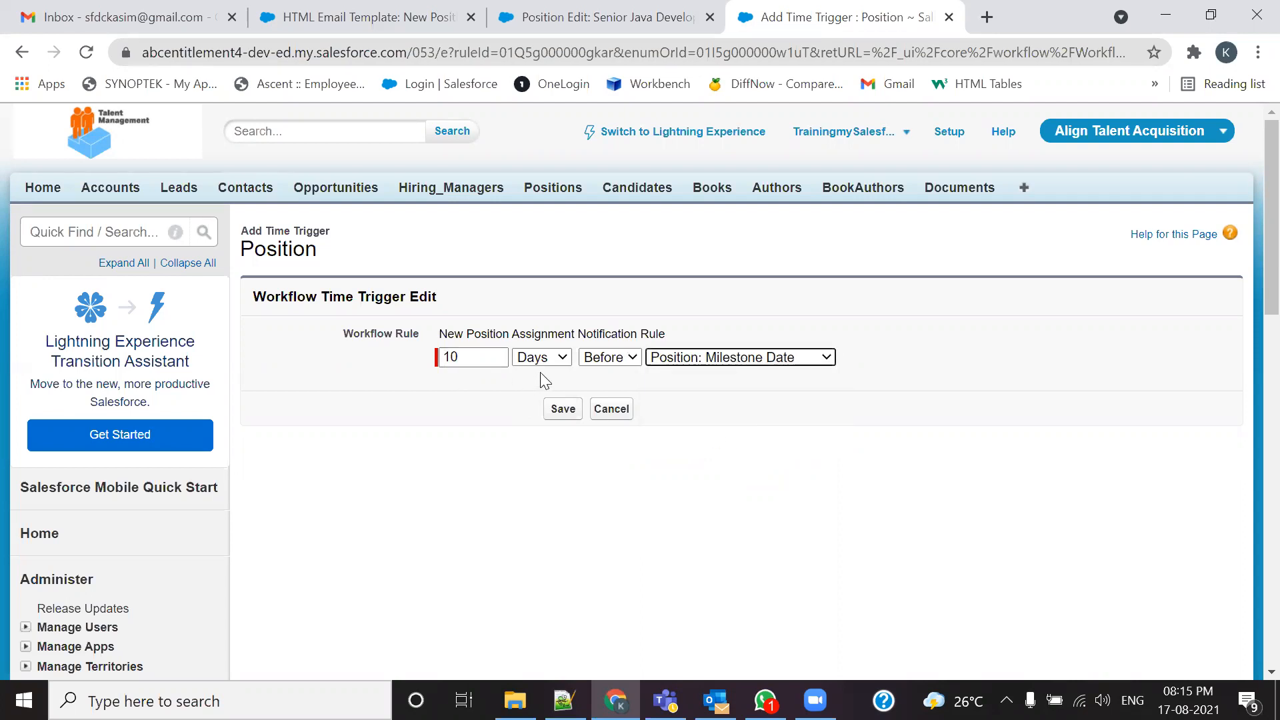
{"action": "left_click", "coordinate": [564, 416]}
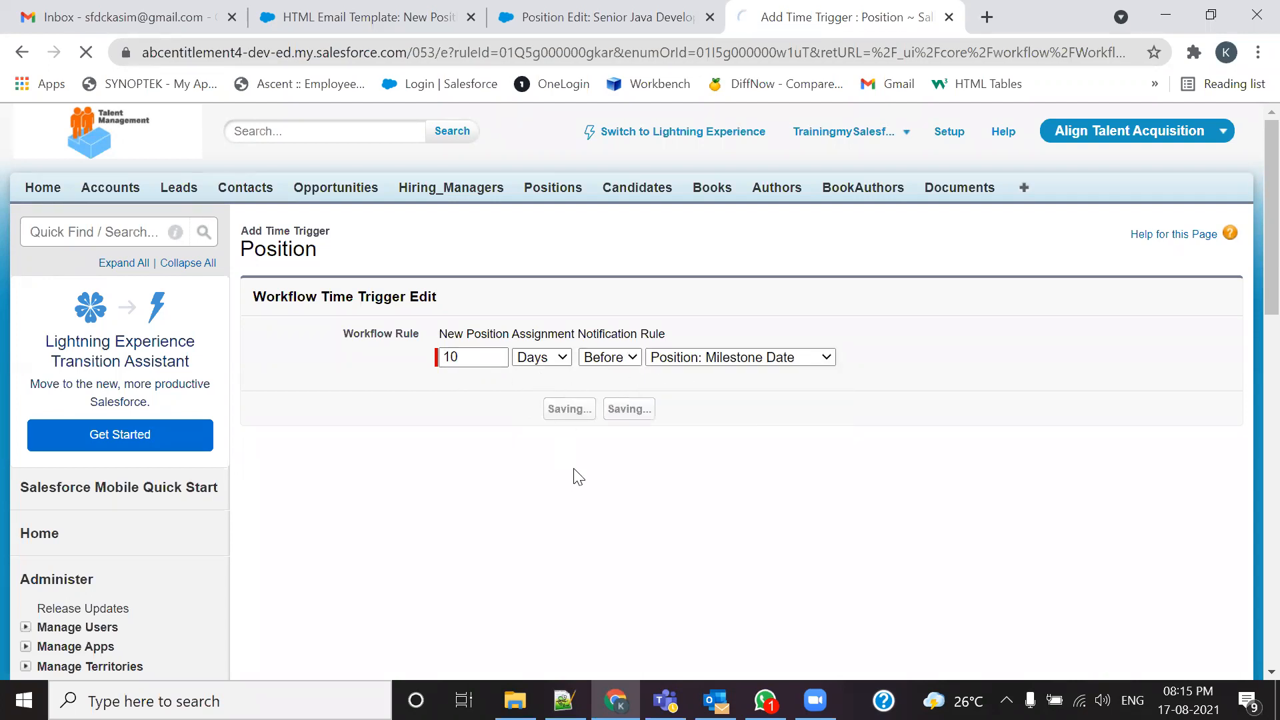
{"action": "scroll", "coordinate": [584, 474], "scroll_direction": "down", "scroll_amount": 2}
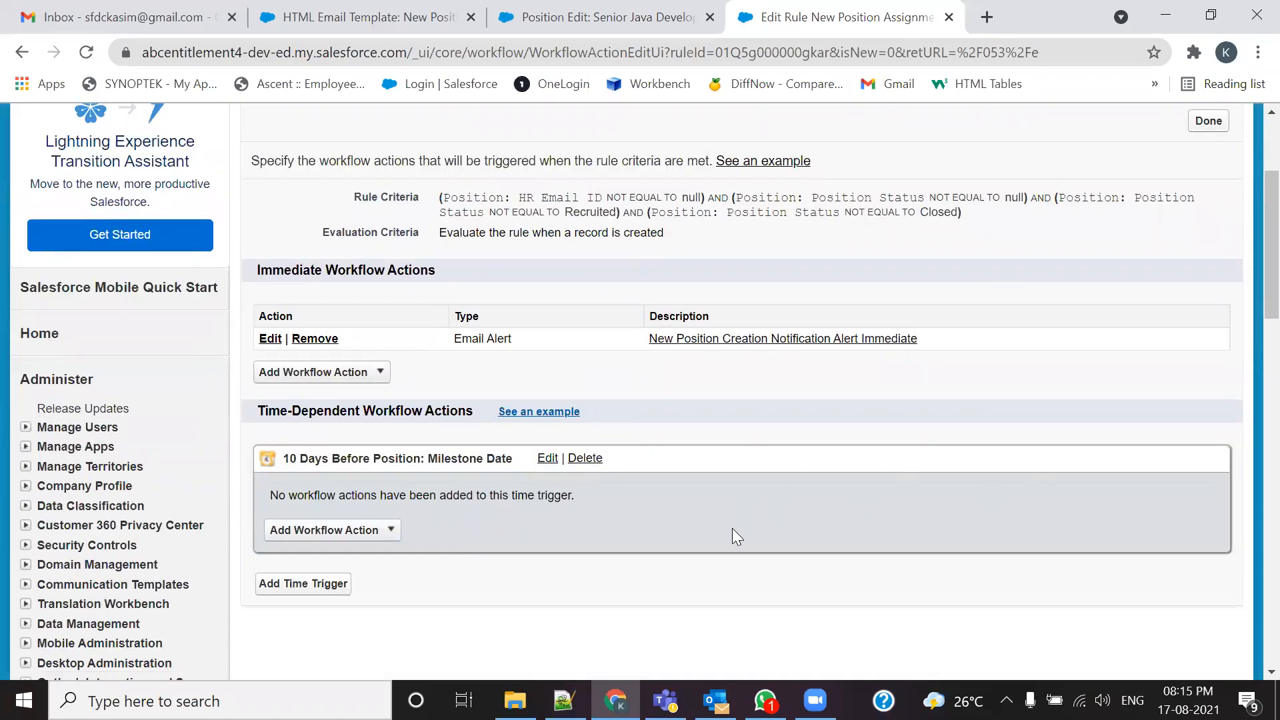
Step: Add a 5 Days Before Position: Milestone Date time trigger
{"action": "left_click", "coordinate": [564, 700]}
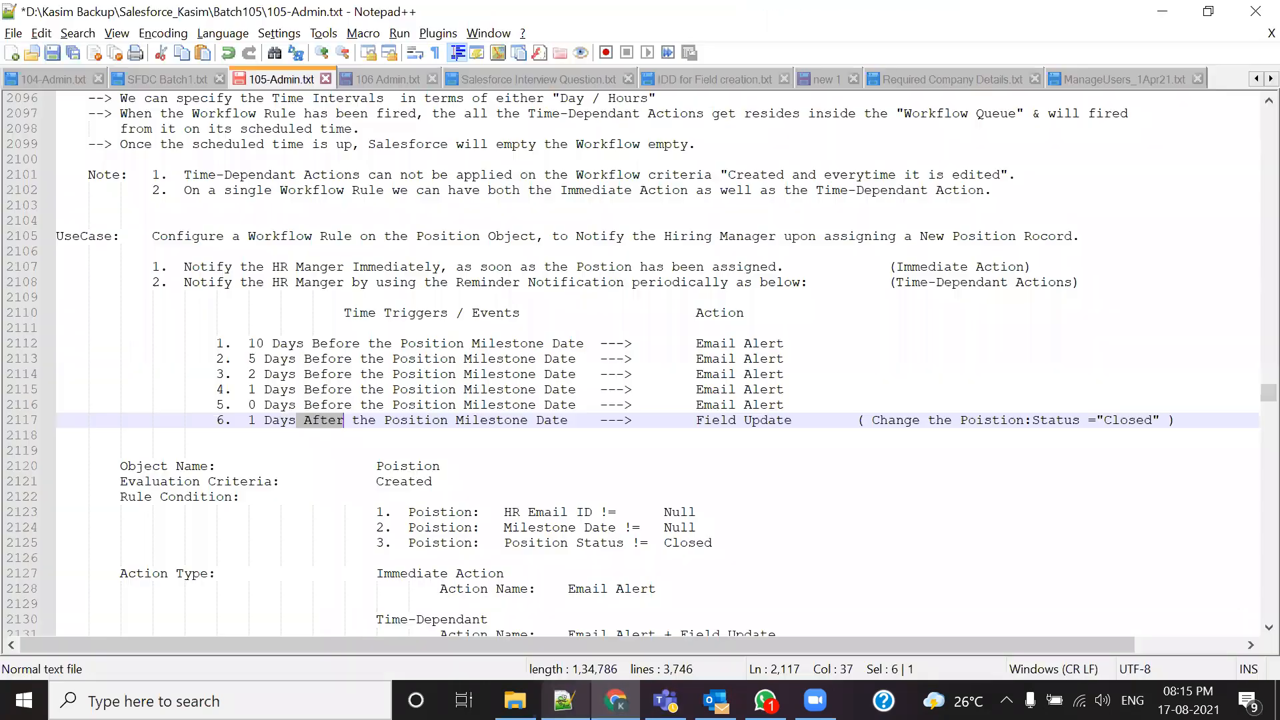
{"action": "left_click_drag", "start_coordinate": [248, 359], "coordinate": [352, 360]}
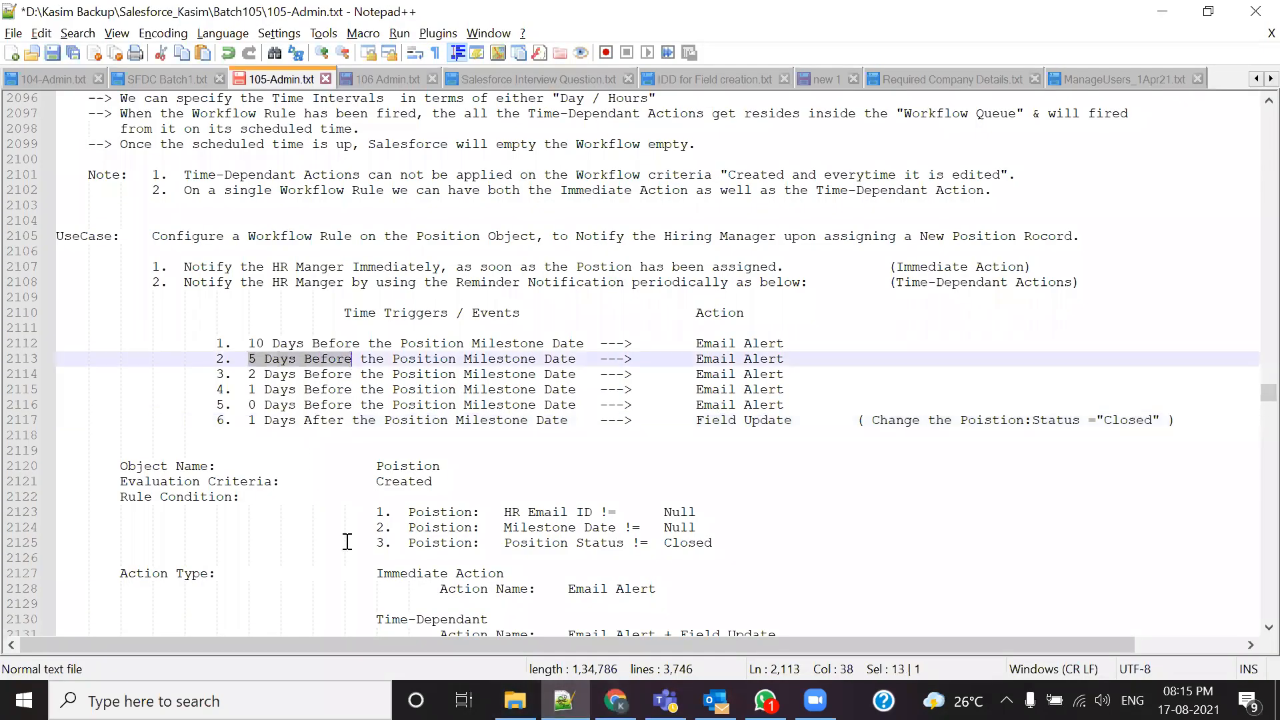
{"action": "key", "text": "alt+Tab"}
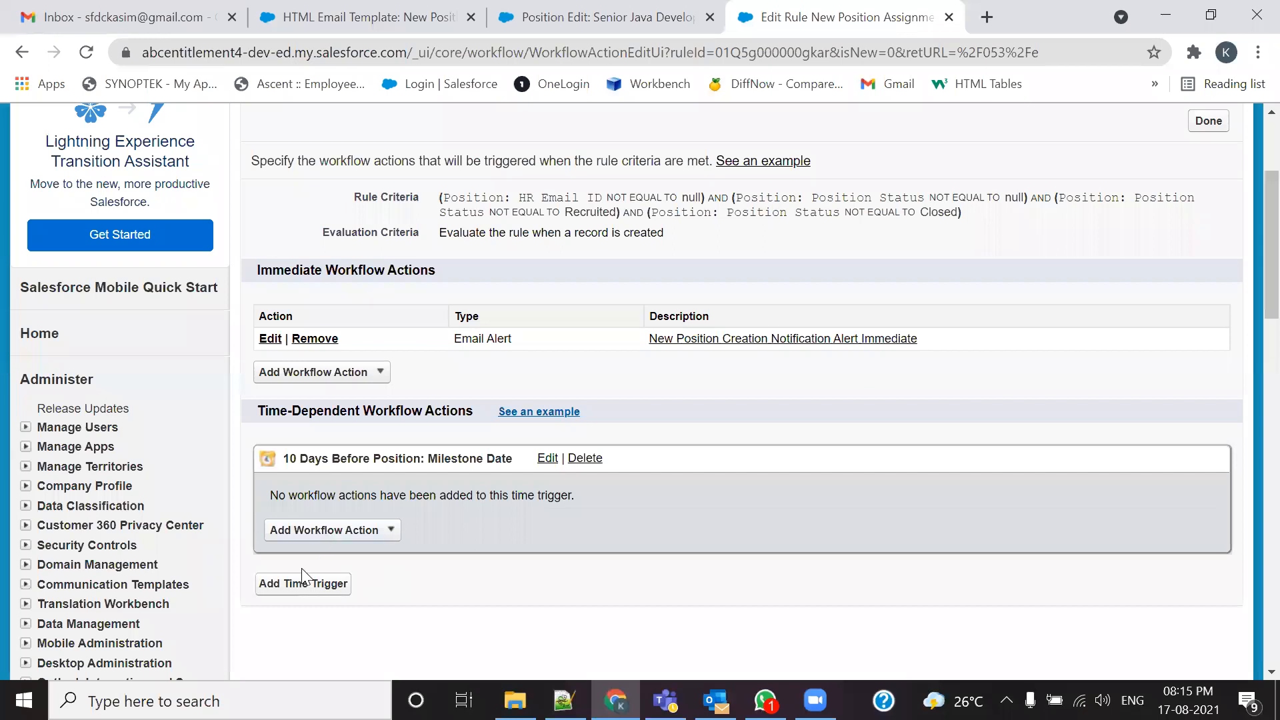
{"action": "left_click", "coordinate": [296, 584]}
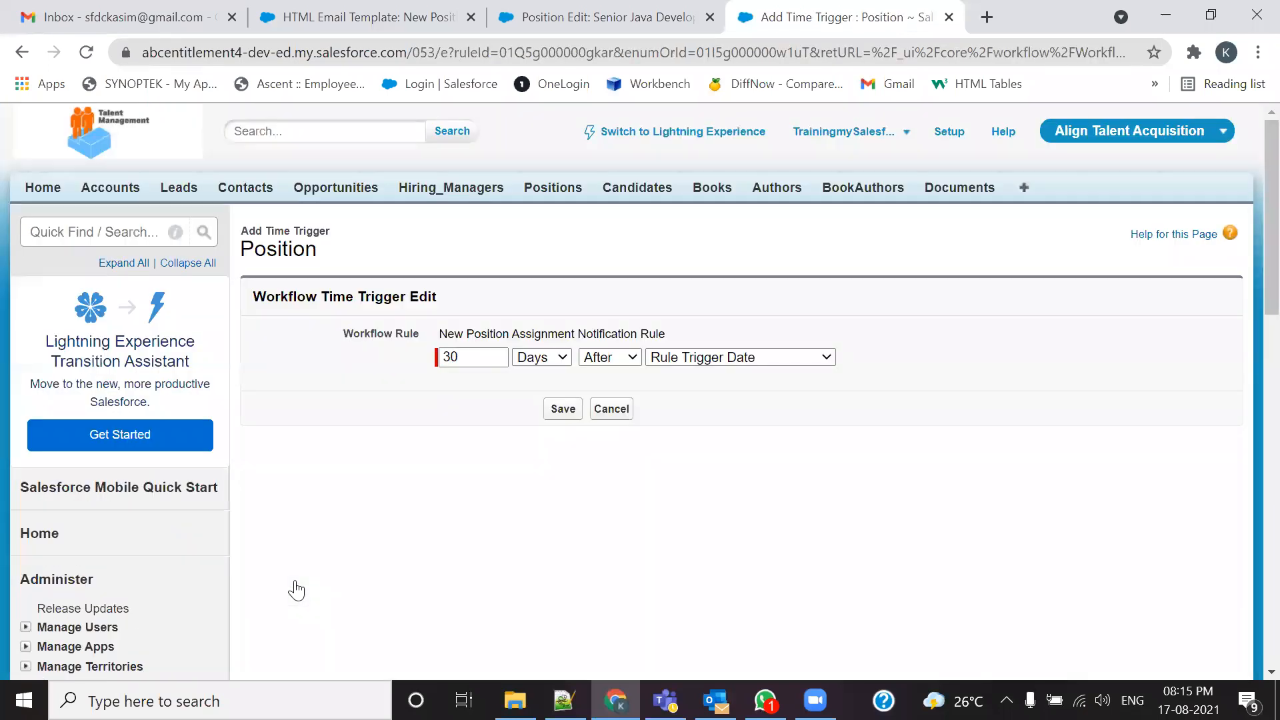
{"action": "left_click_drag", "start_coordinate": [478, 363], "coordinate": [428, 362]}
{"action": "type", "text": "5"}
{"action": "left_click", "coordinate": [620, 358]}
{"action": "left_click", "coordinate": [624, 378]}
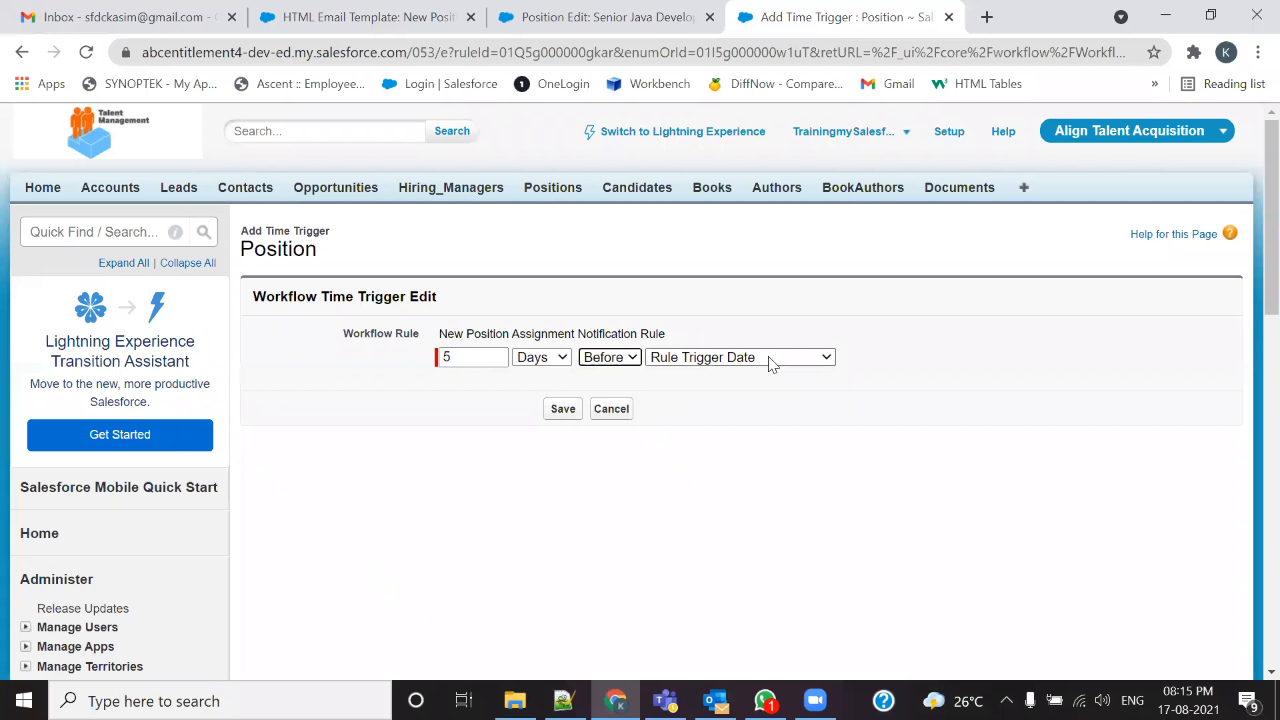
{"action": "left_click", "coordinate": [768, 355]}
{"action": "left_click", "coordinate": [765, 424]}
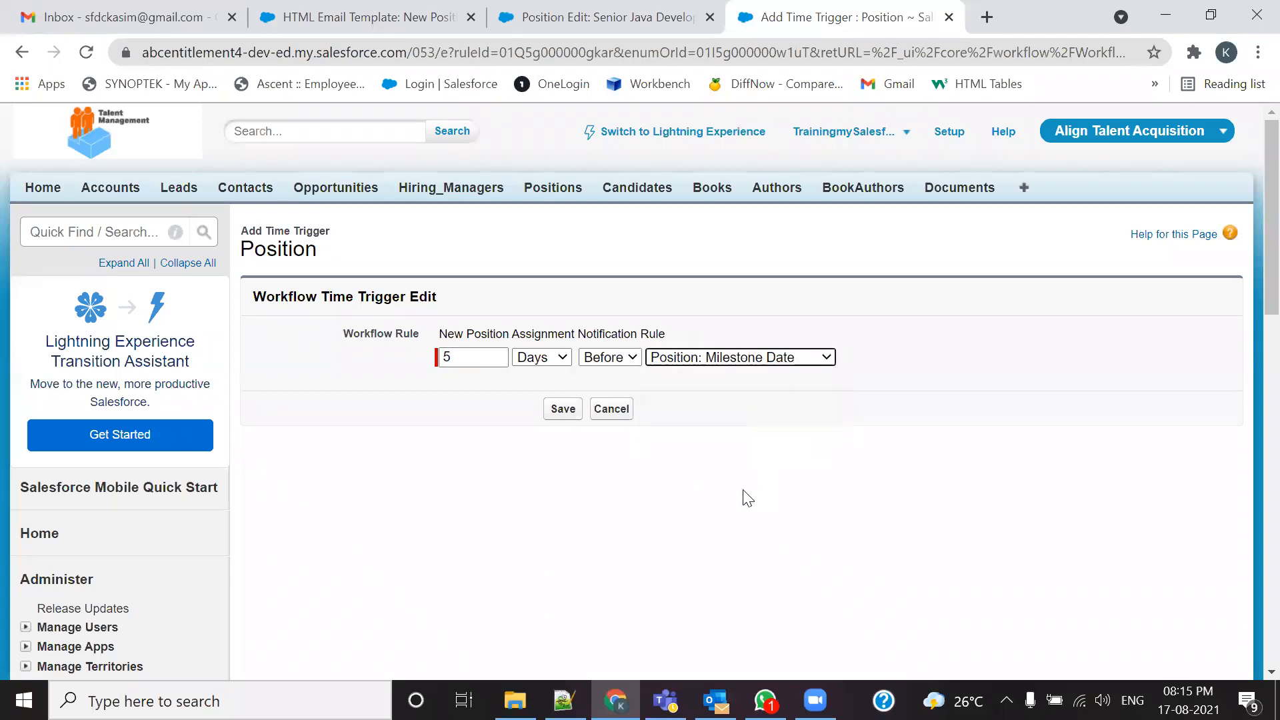
{"action": "left_click", "coordinate": [564, 408]}
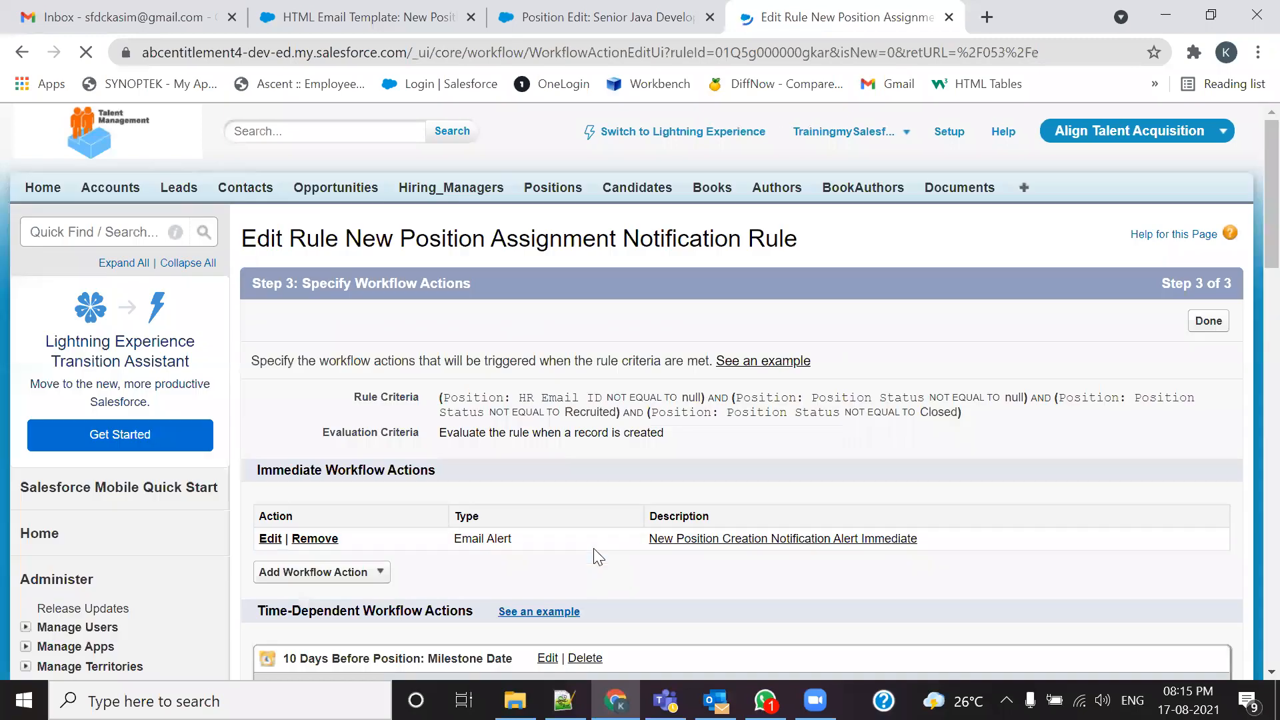
{"action": "scroll", "coordinate": [598, 537], "scroll_direction": "down", "scroll_amount": 5}
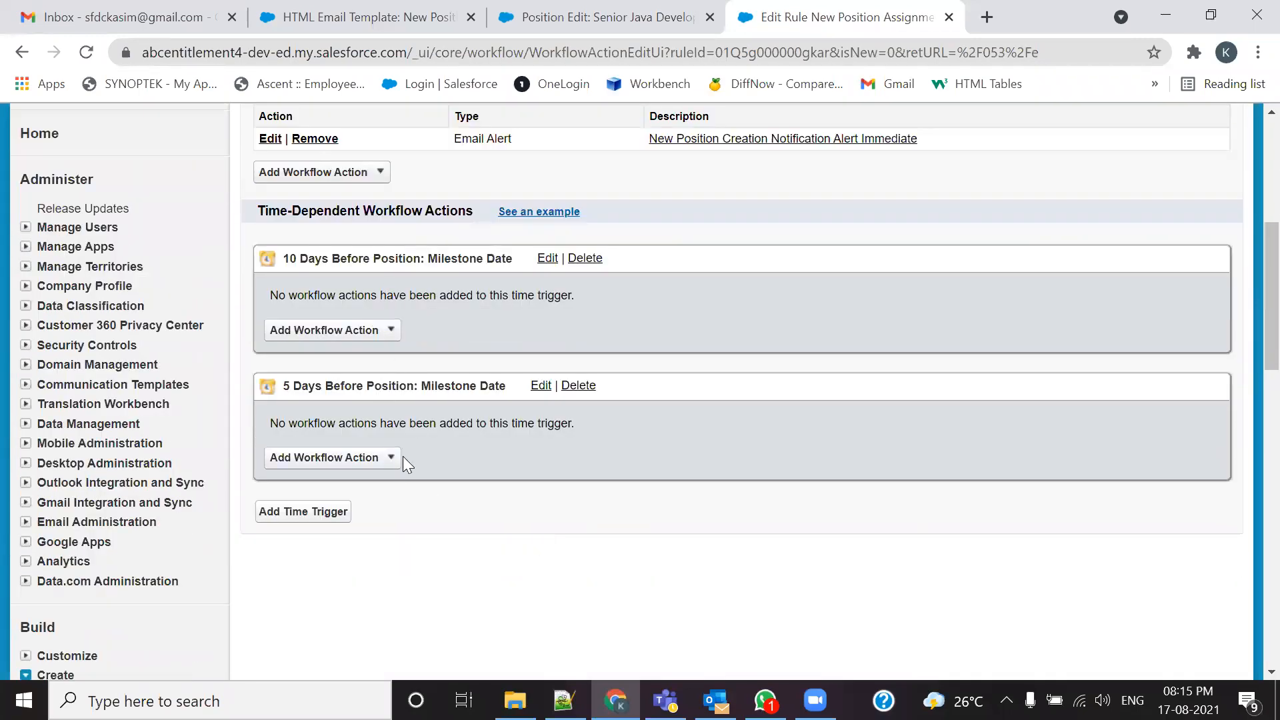
Step: Add a 2 Days Before Position: Milestone Date time trigger
{"action": "key", "text": "alt+Tab"}
{"action": "left_click_drag", "start_coordinate": [249, 374], "coordinate": [354, 374]}
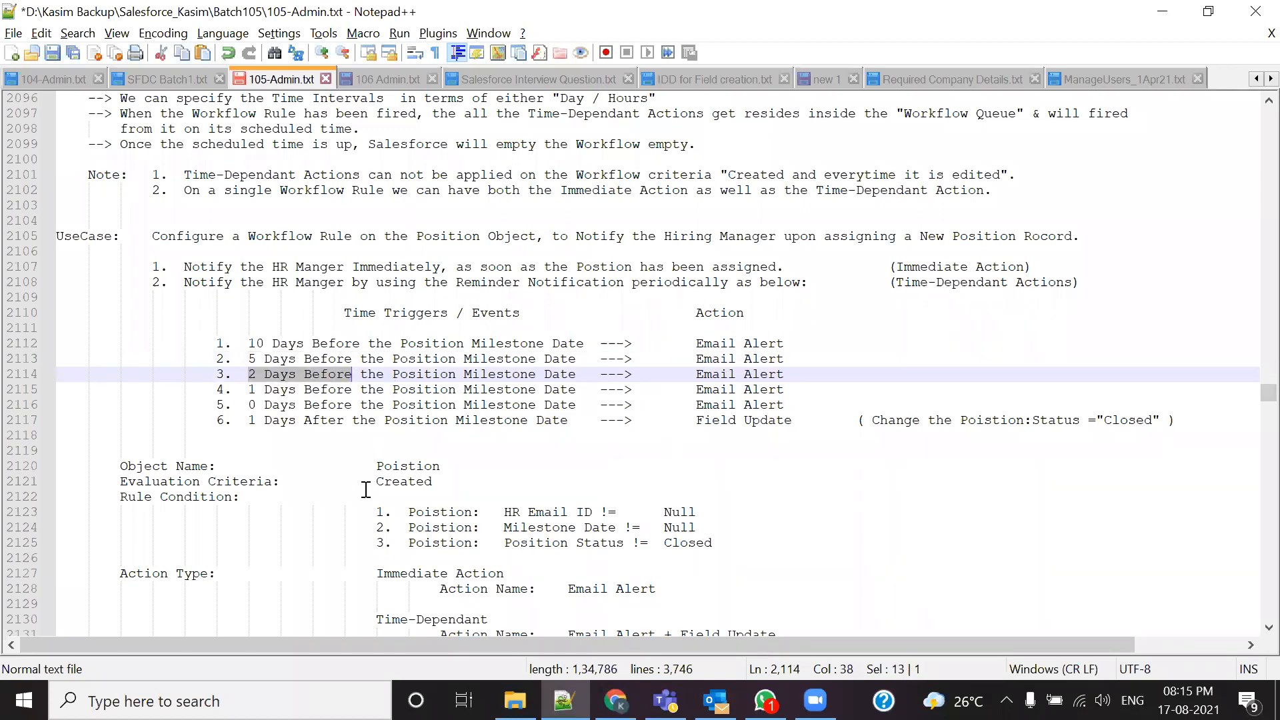
{"action": "key", "text": "alt+Tab"}
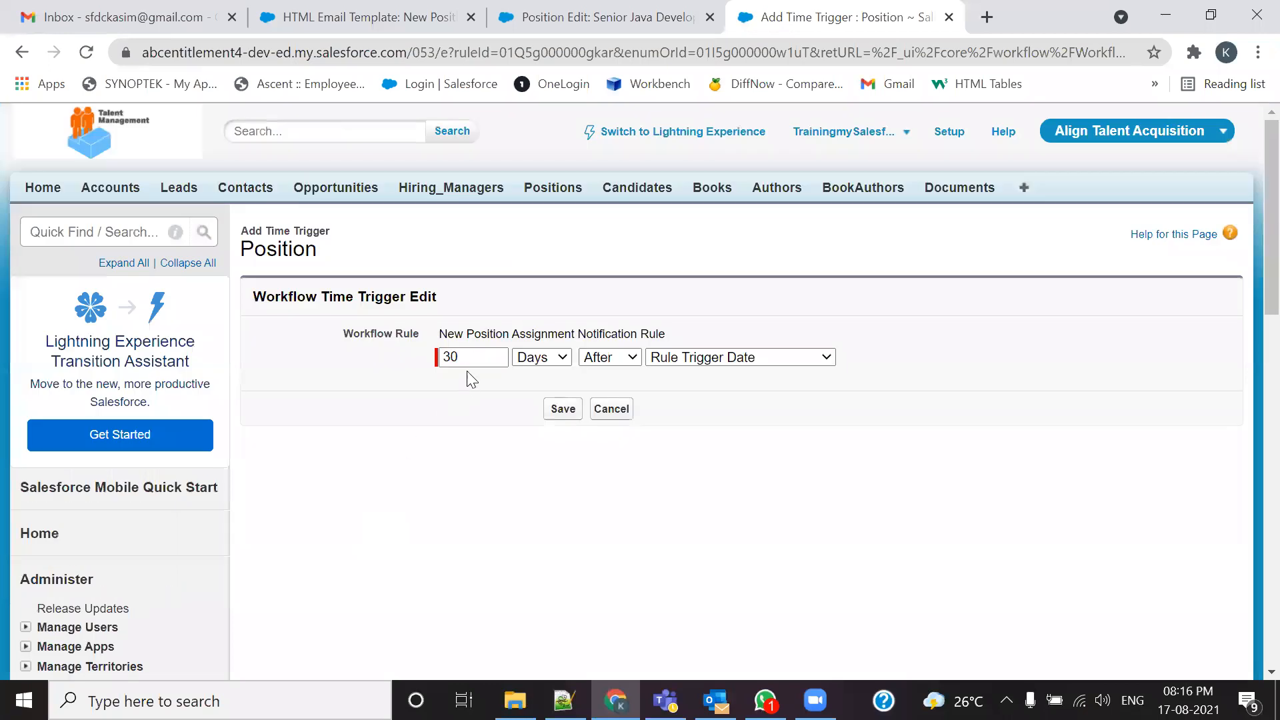
{"action": "left_click_drag", "start_coordinate": [466, 358], "coordinate": [414, 360]}
{"action": "type", "text": "2"}
{"action": "left_click", "coordinate": [619, 361]}
{"action": "left_click", "coordinate": [621, 376]}
{"action": "left_click", "coordinate": [698, 357]}
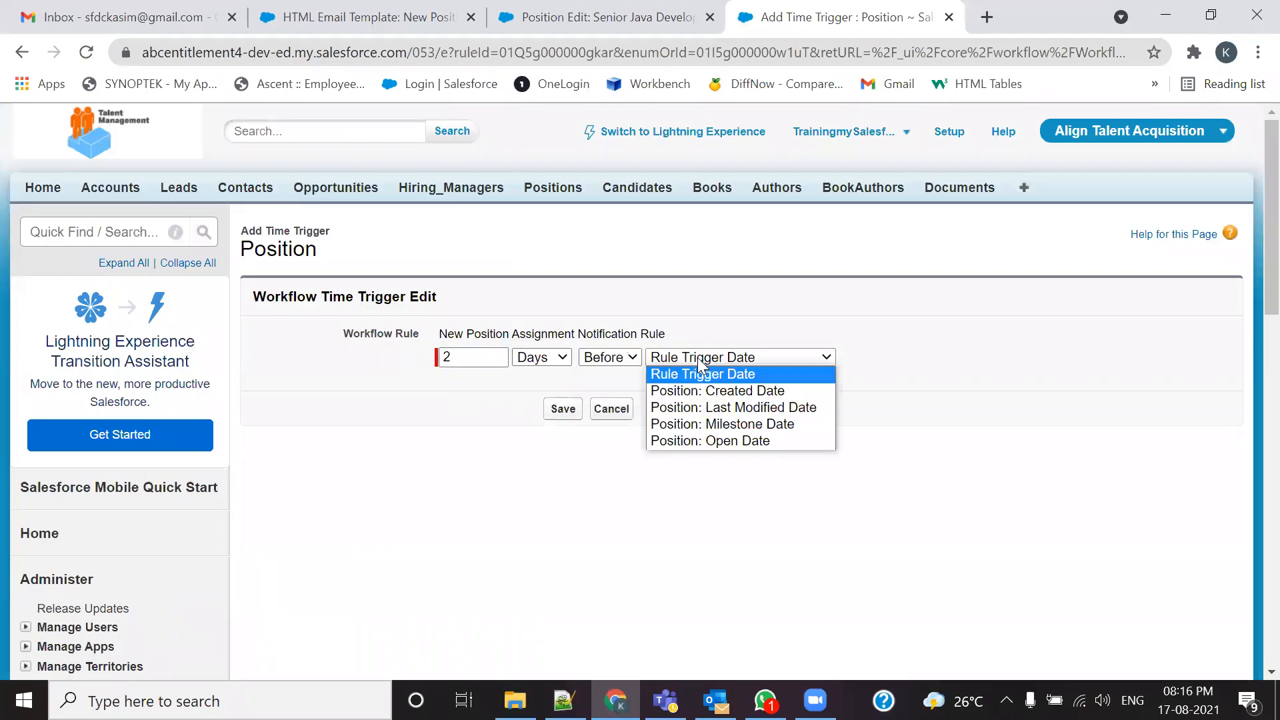
{"action": "left_click", "coordinate": [712, 424]}
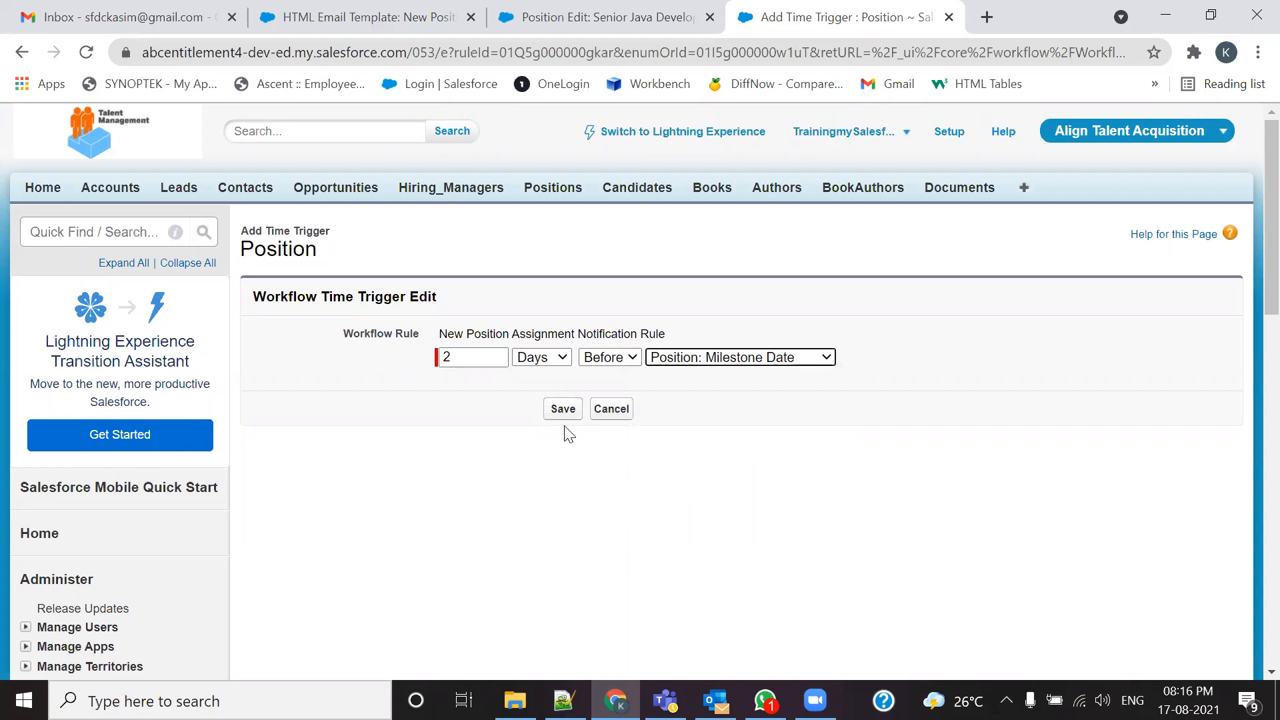
{"action": "left_click", "coordinate": [563, 409]}
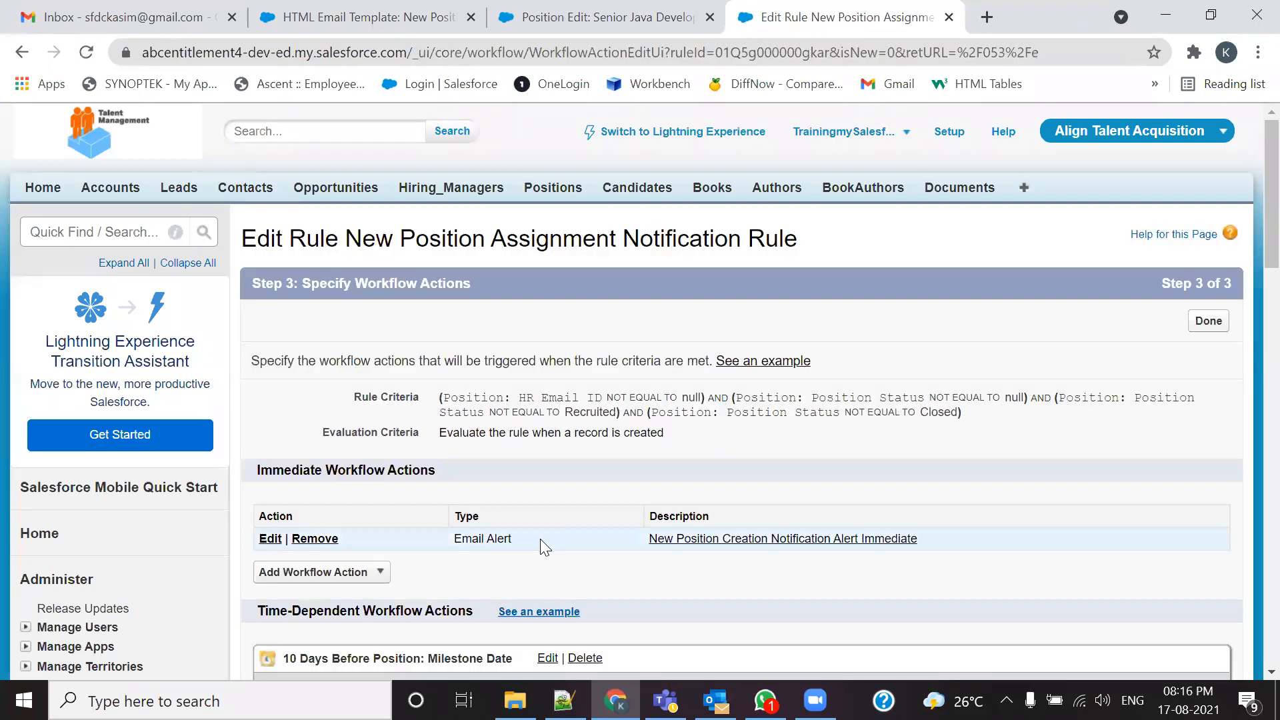
{"action": "scroll", "coordinate": [540, 538], "scroll_direction": "down", "scroll_amount": 3}
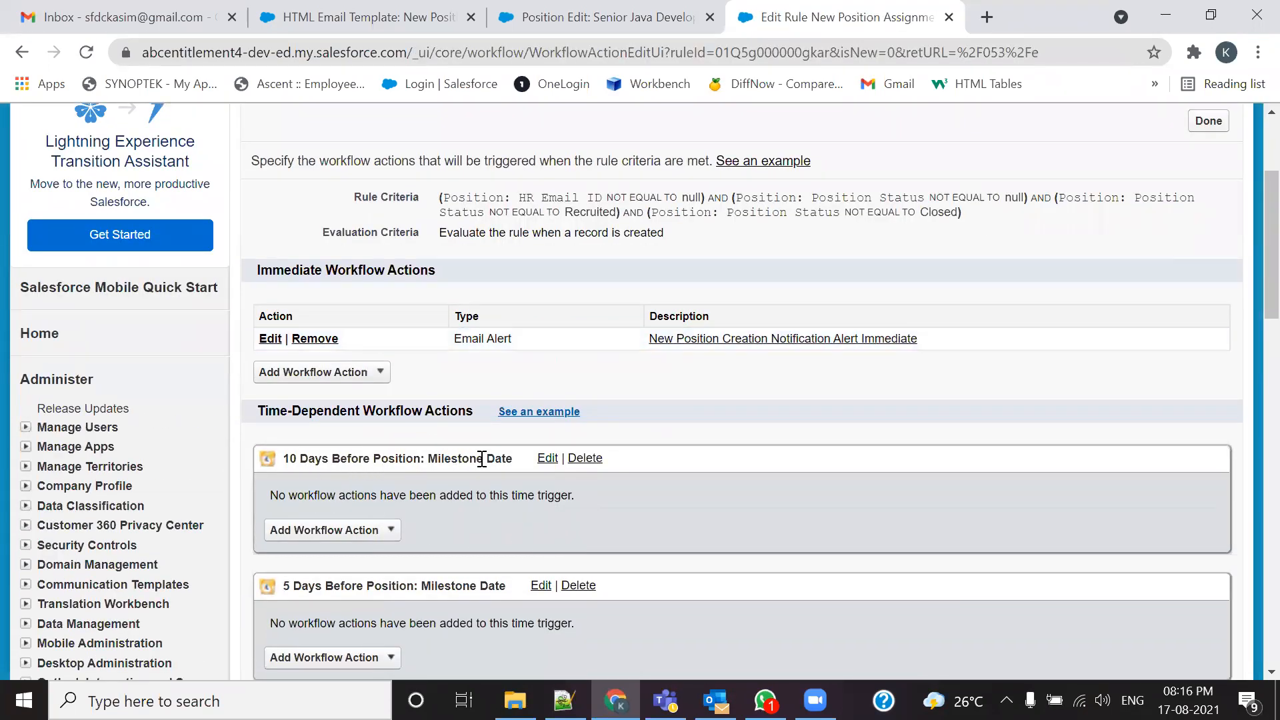
Step: Mark the 1 Days Before entry in the use-case notes as the next trigger
{"action": "scroll", "coordinate": [370, 437], "scroll_direction": "down", "scroll_amount": 3}
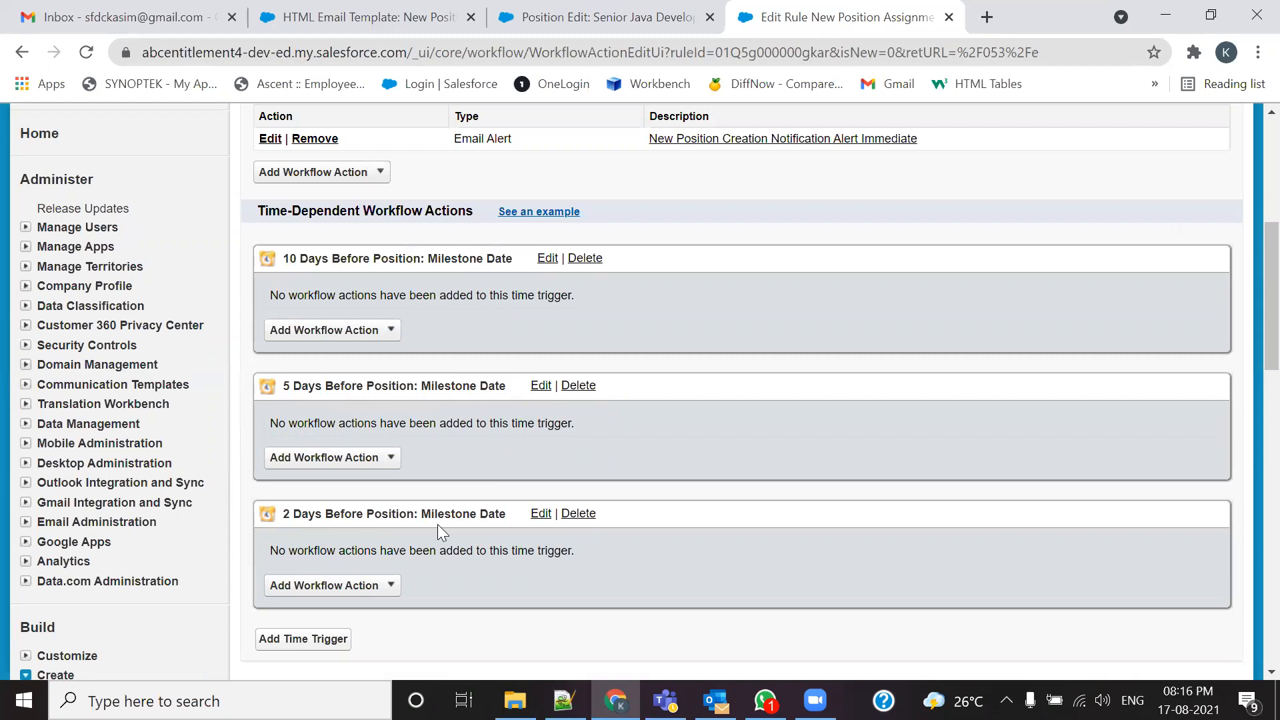
{"action": "scroll", "coordinate": [437, 531], "scroll_direction": "down", "scroll_amount": 2}
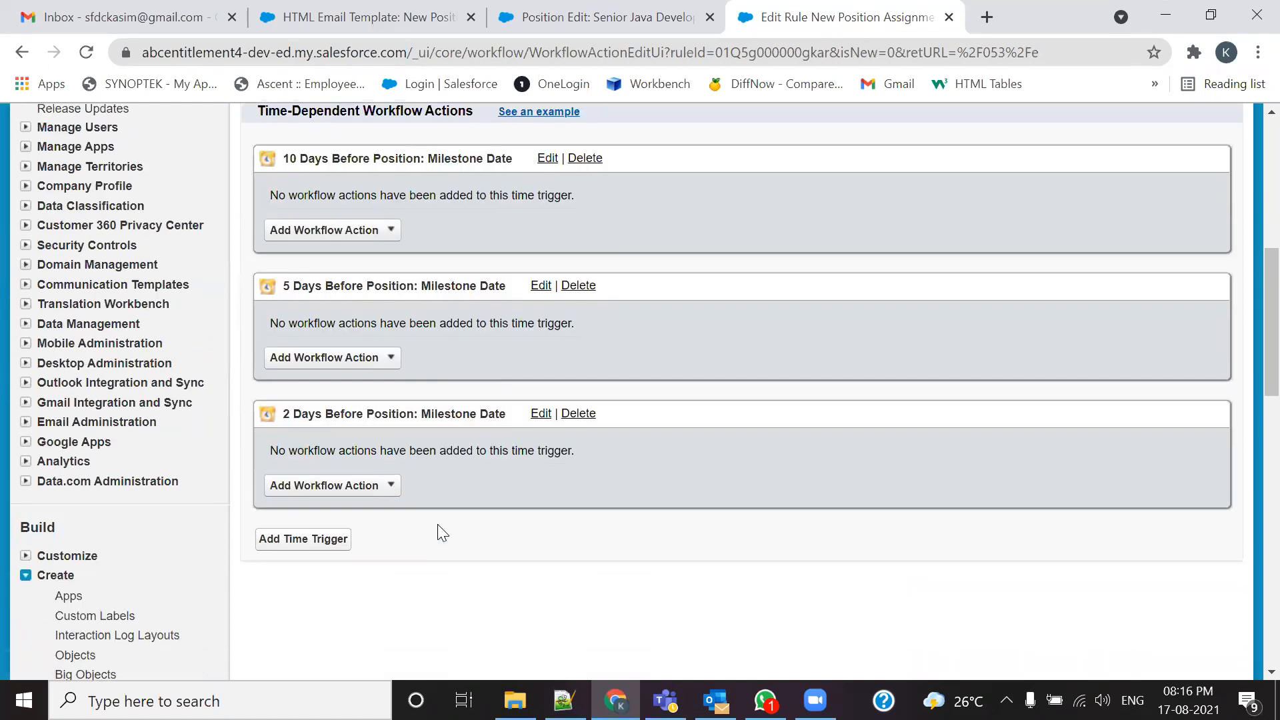
{"action": "key", "text": "alt+Tab"}
{"action": "left_click_drag", "start_coordinate": [248, 389], "coordinate": [353, 391]}
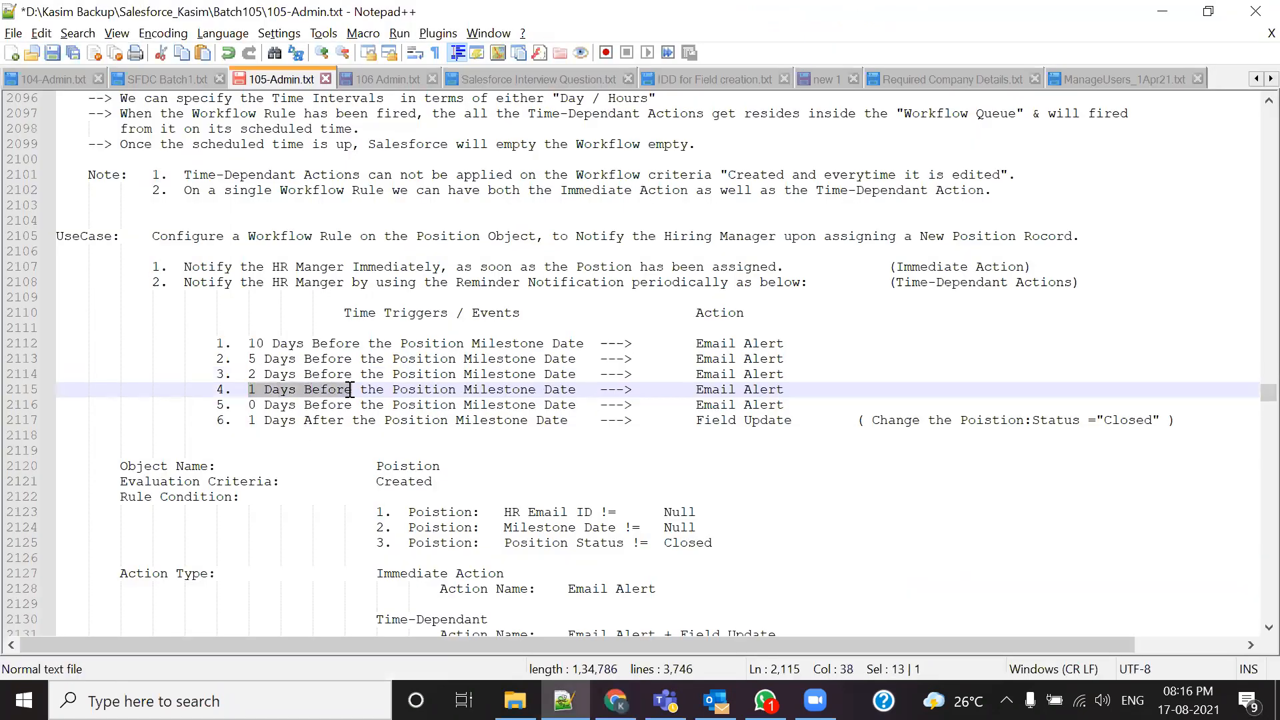
Step: Add a 1 Day Before Position: Milestone Date time trigger
{"action": "key", "text": "alt+Tab"}
{"action": "left_click", "coordinate": [329, 543]}
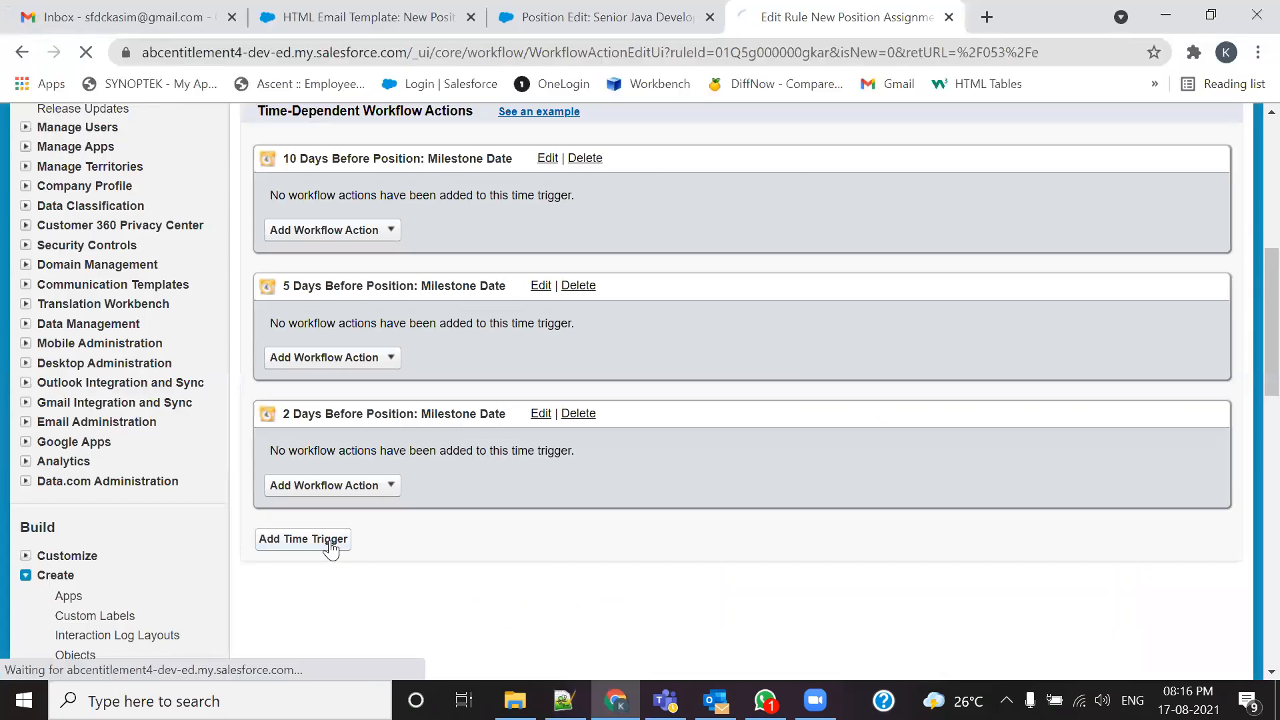
{"action": "double_click", "coordinate": [454, 358]}
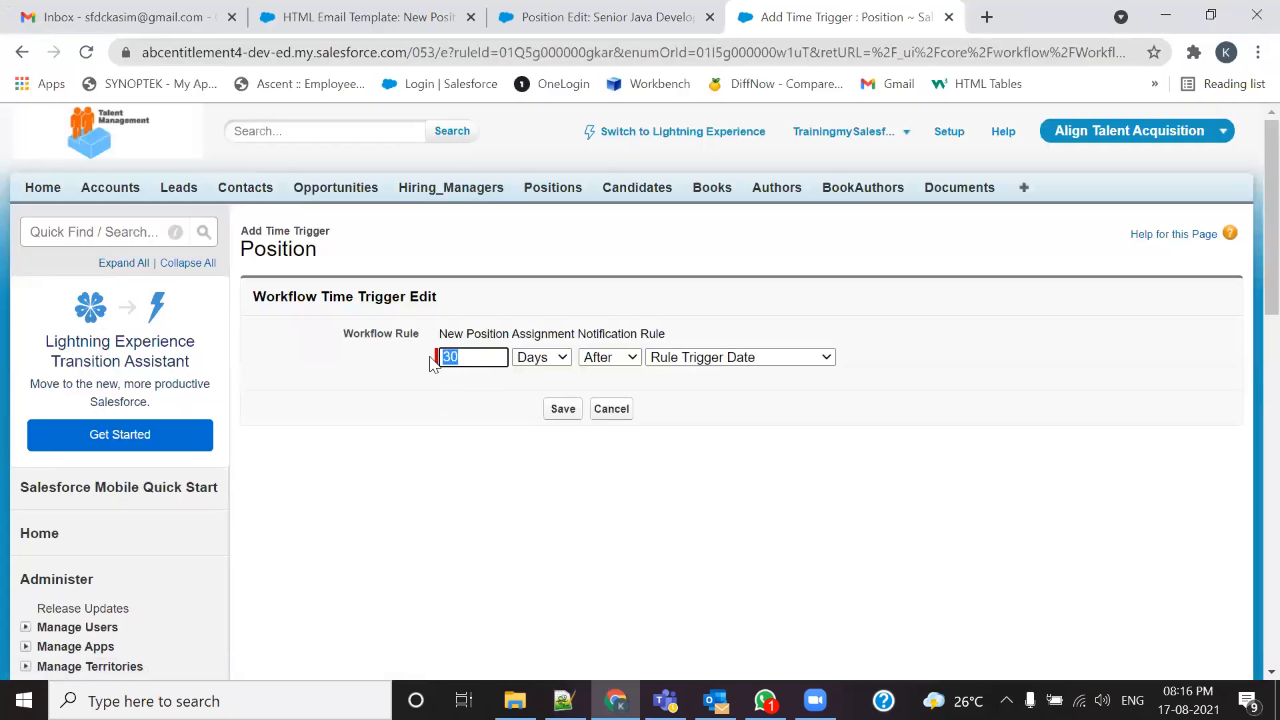
{"action": "type", "text": "1"}
{"action": "left_click", "coordinate": [630, 358]}
{"action": "left_click", "coordinate": [629, 375]}
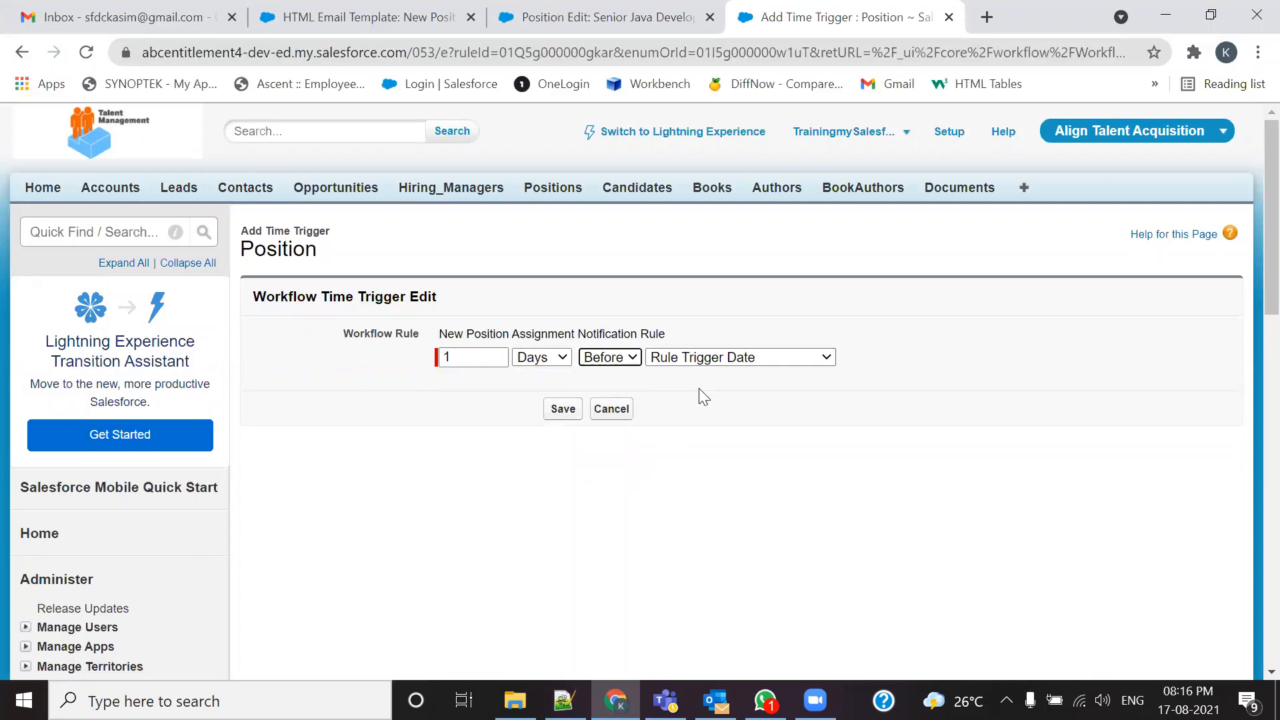
{"action": "left_click", "coordinate": [753, 363]}
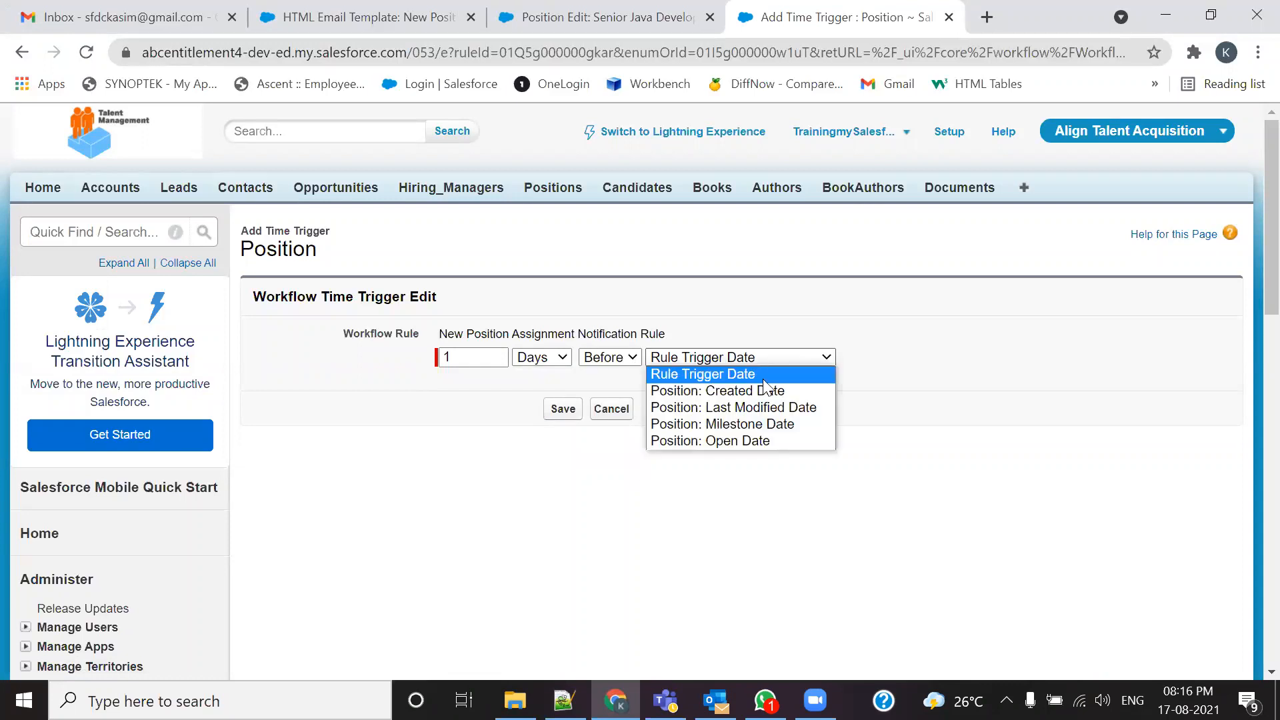
{"action": "left_click", "coordinate": [772, 424]}
{"action": "left_click", "coordinate": [563, 409]}
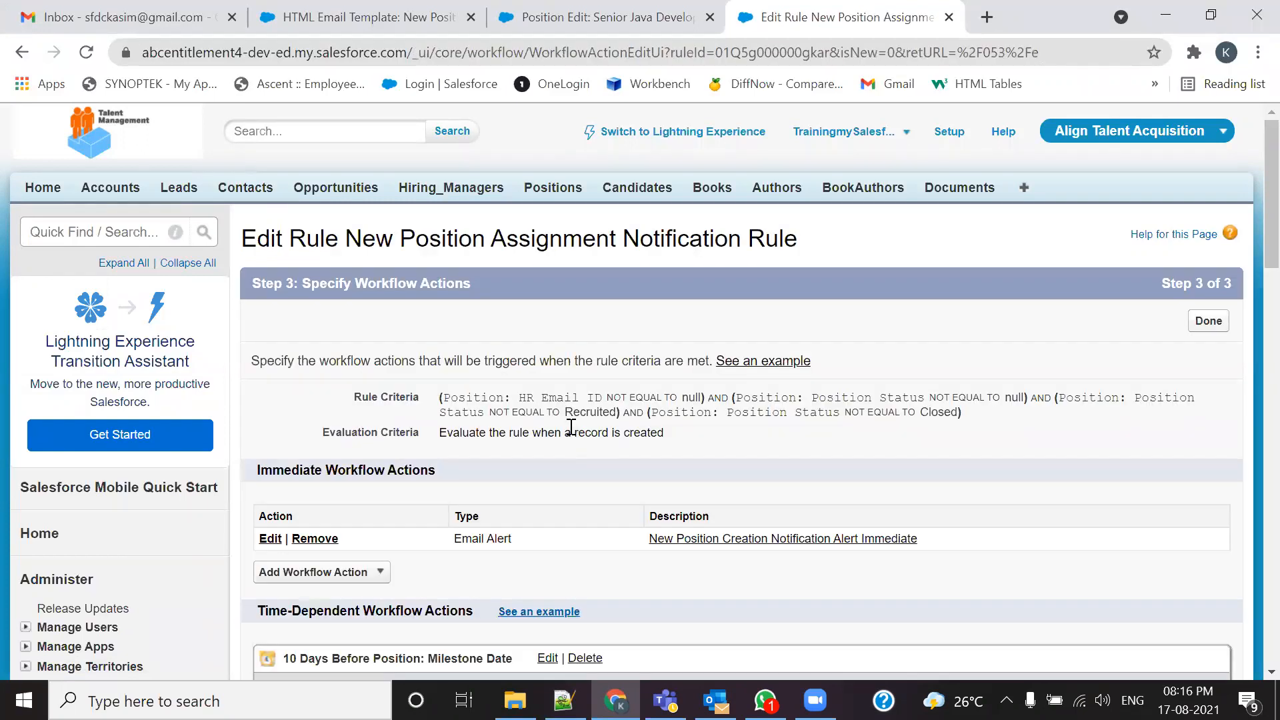
Step: Add a 0 Days After Position: Milestone Date time trigger
{"action": "key", "text": "alt+Tab"}
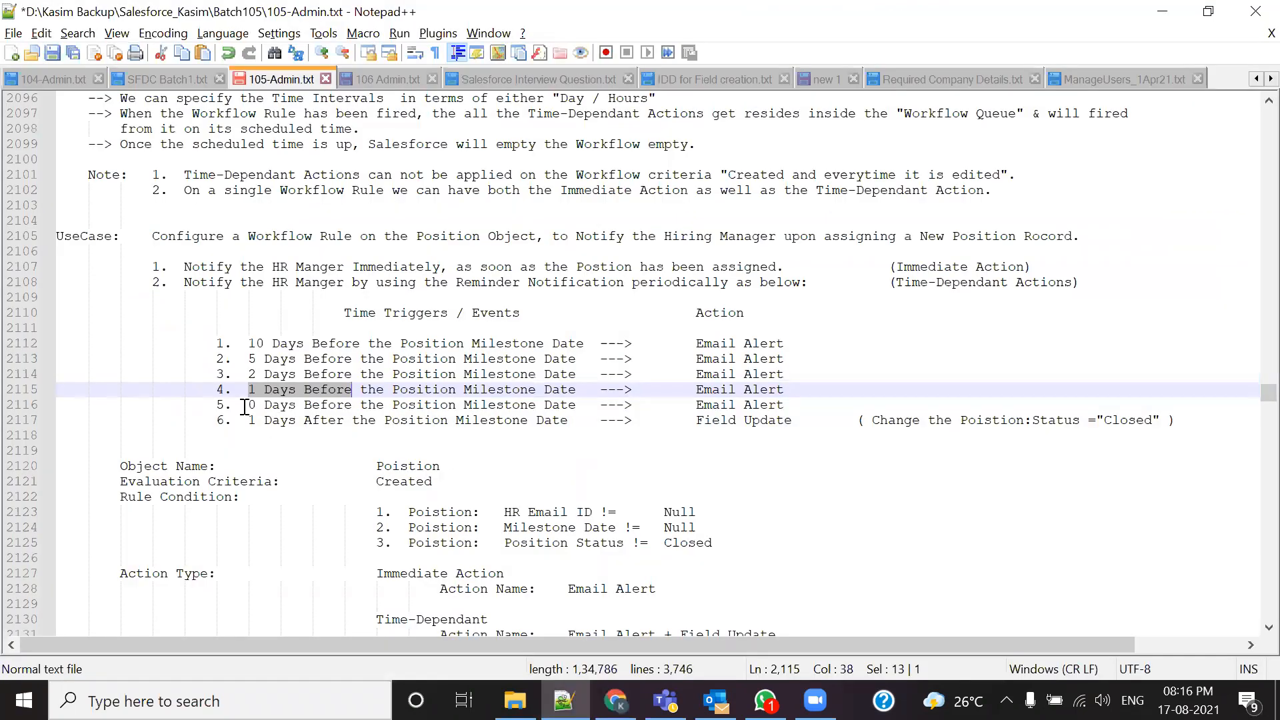
{"action": "left_click_drag", "start_coordinate": [248, 405], "coordinate": [352, 405]}
{"action": "key", "text": "alt+Tab"}
{"action": "scroll", "coordinate": [439, 496], "scroll_direction": "down", "scroll_amount": 9}
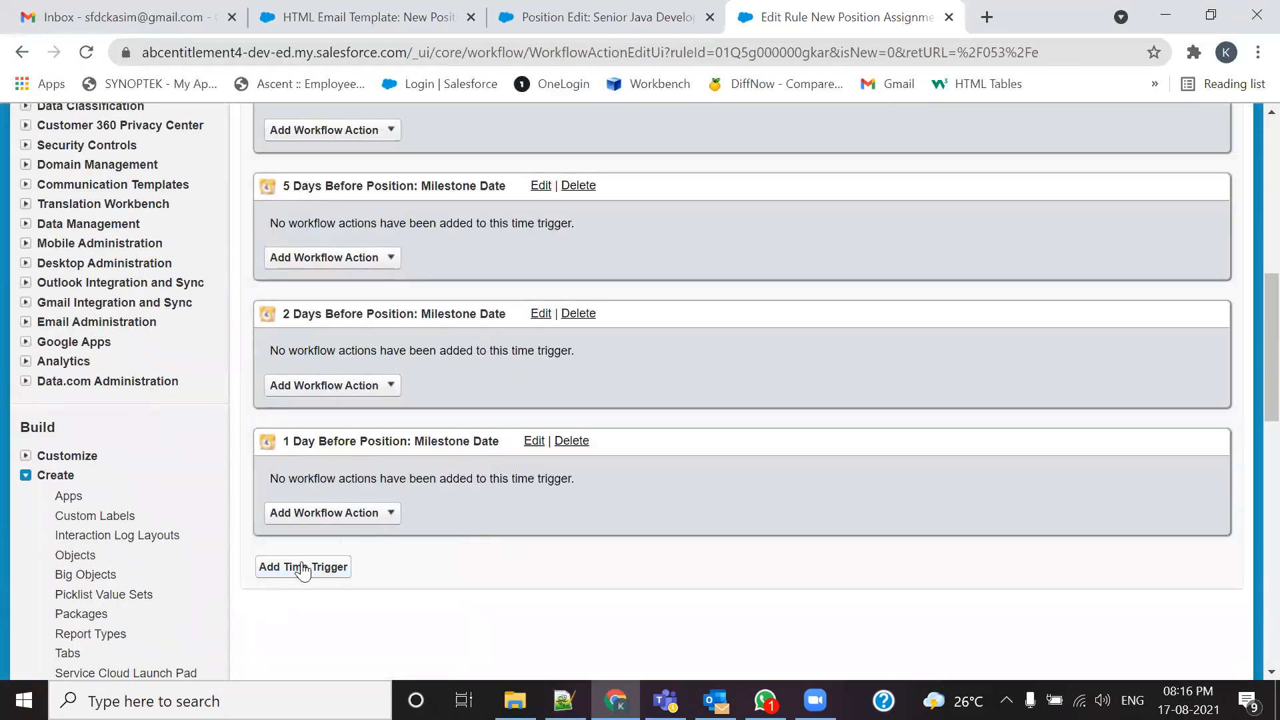
{"action": "left_click", "coordinate": [302, 568]}
{"action": "double_click", "coordinate": [458, 357]}
{"action": "type", "text": "0"}
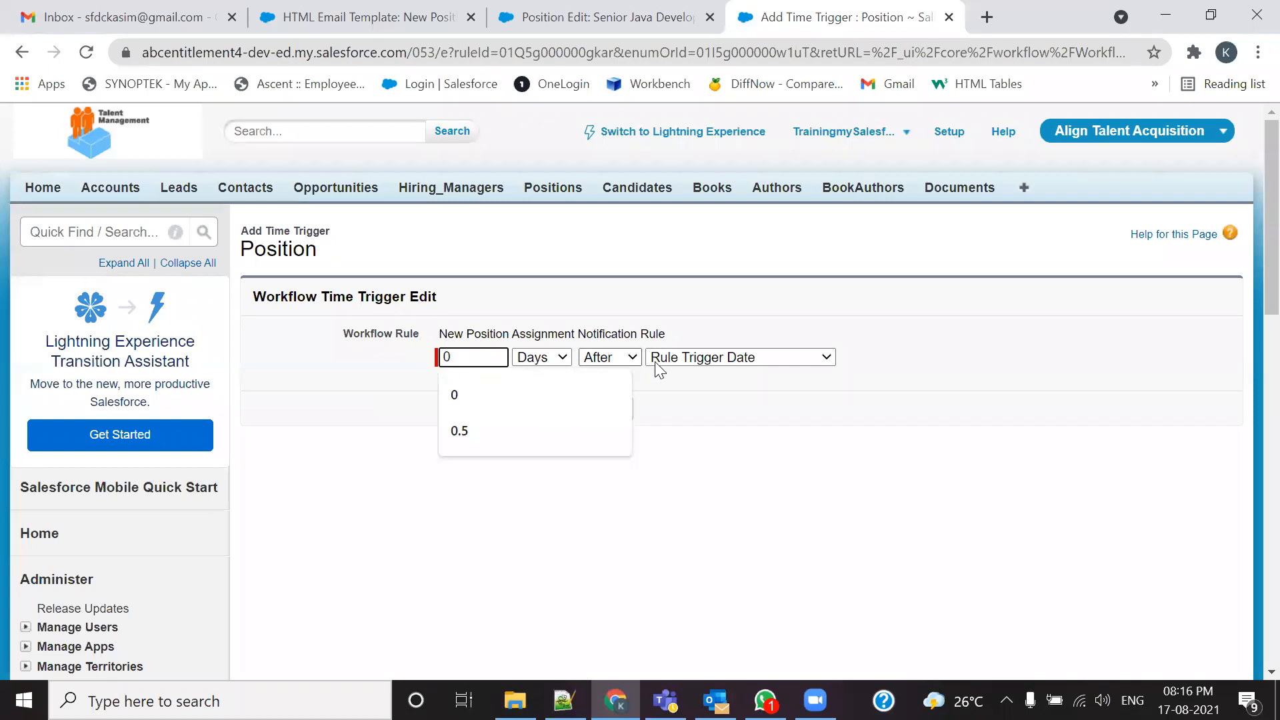
{"action": "left_click", "coordinate": [692, 357]}
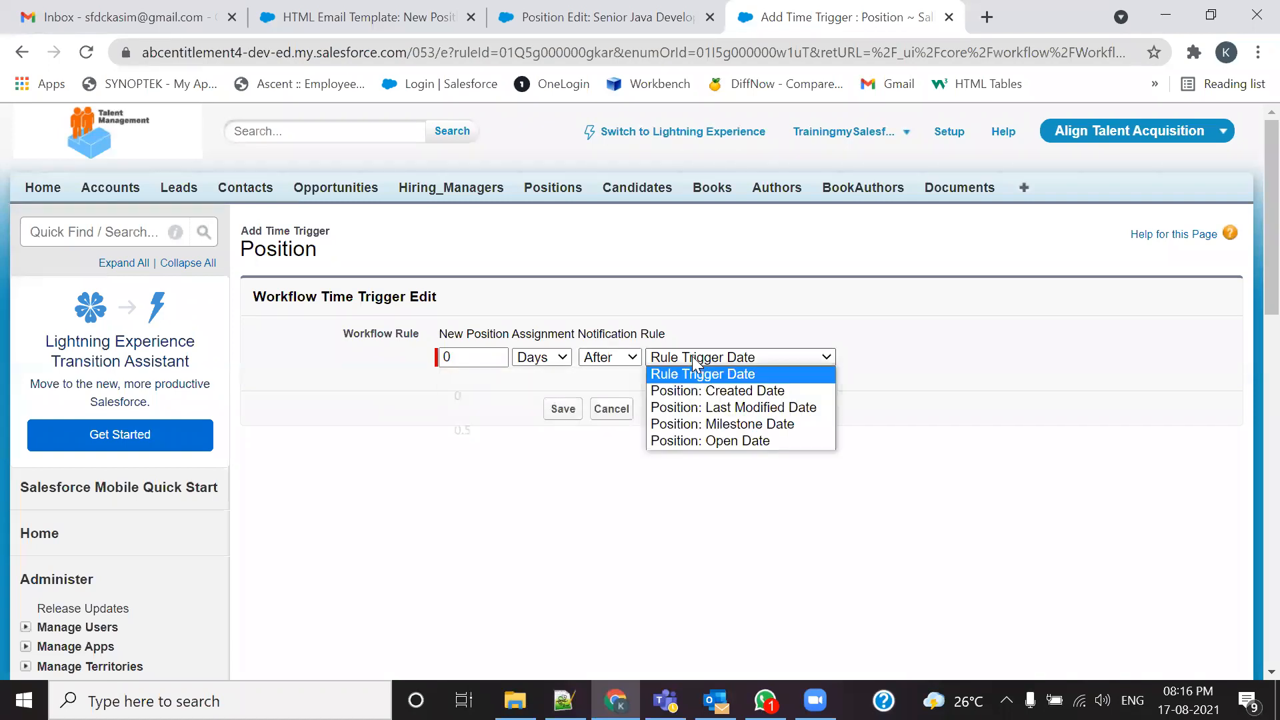
{"action": "left_click", "coordinate": [714, 424]}
{"action": "left_click", "coordinate": [563, 408]}
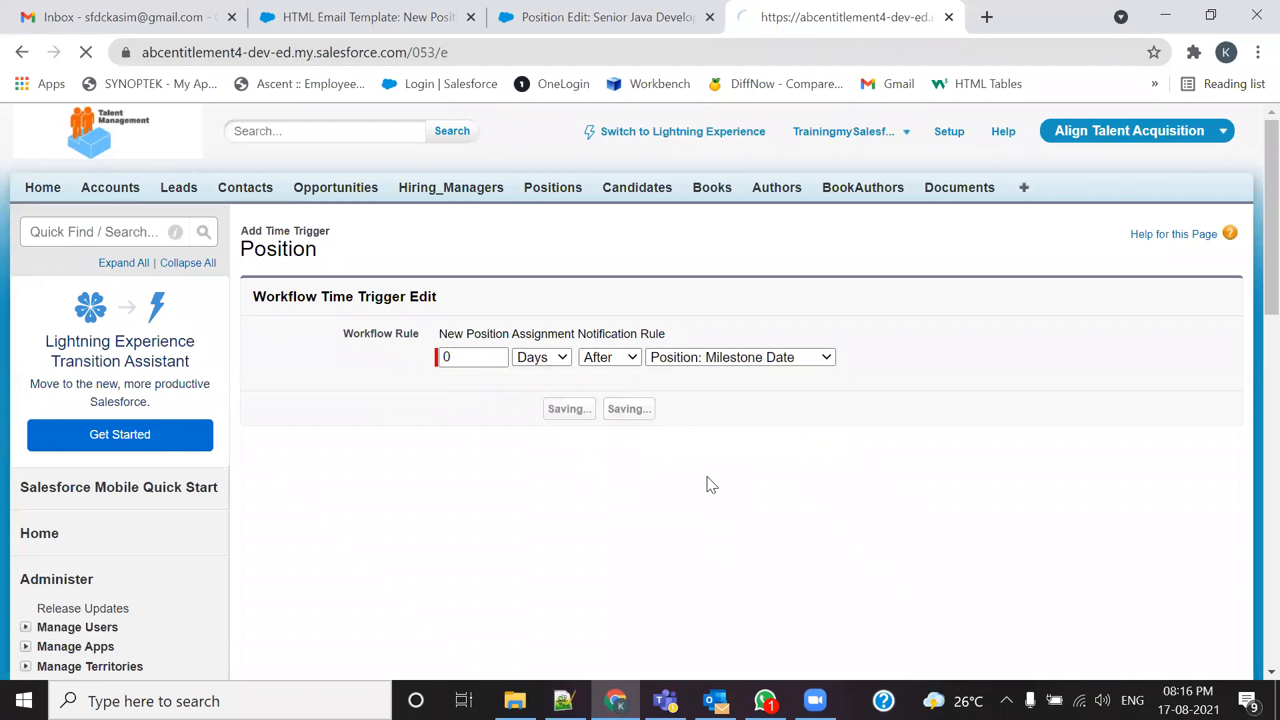
Step: Add a 1 Day After Position: Milestone Date time trigger
{"action": "scroll", "coordinate": [708, 478], "scroll_direction": "down", "scroll_amount": 8}
{"action": "scroll", "coordinate": [708, 477], "scroll_direction": "down", "scroll_amount": 5}
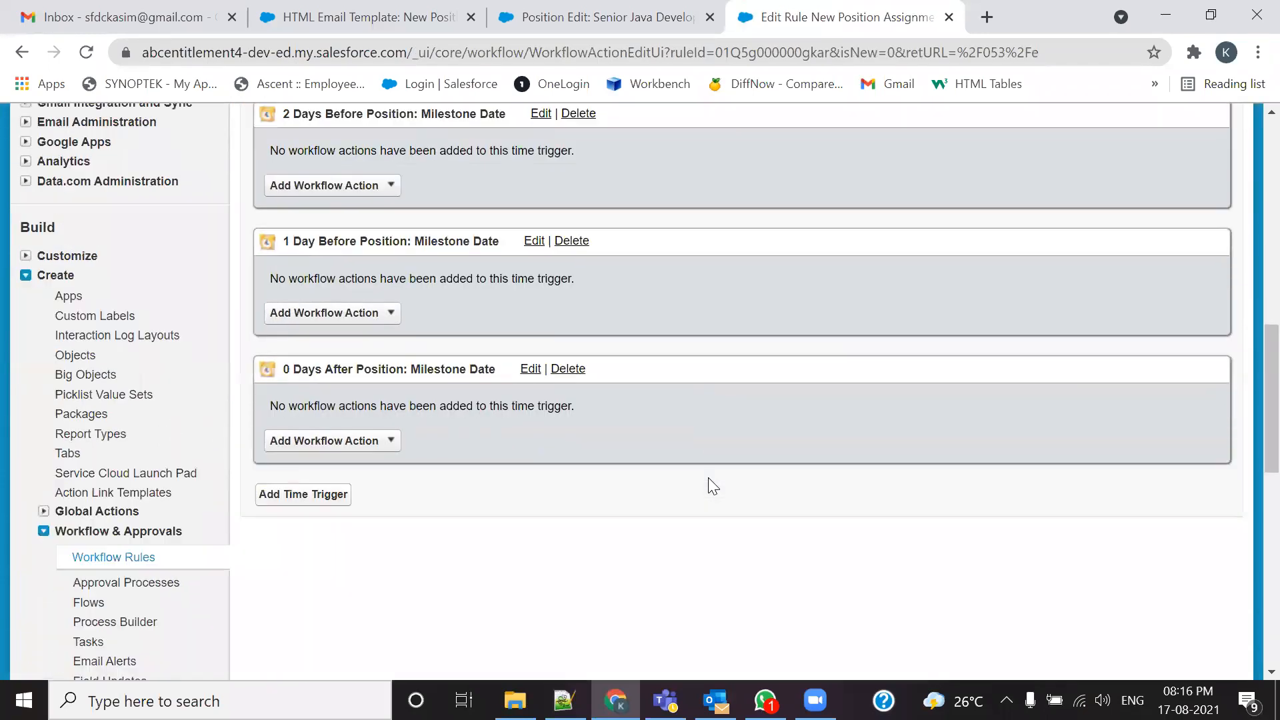
{"action": "left_click", "coordinate": [299, 495]}
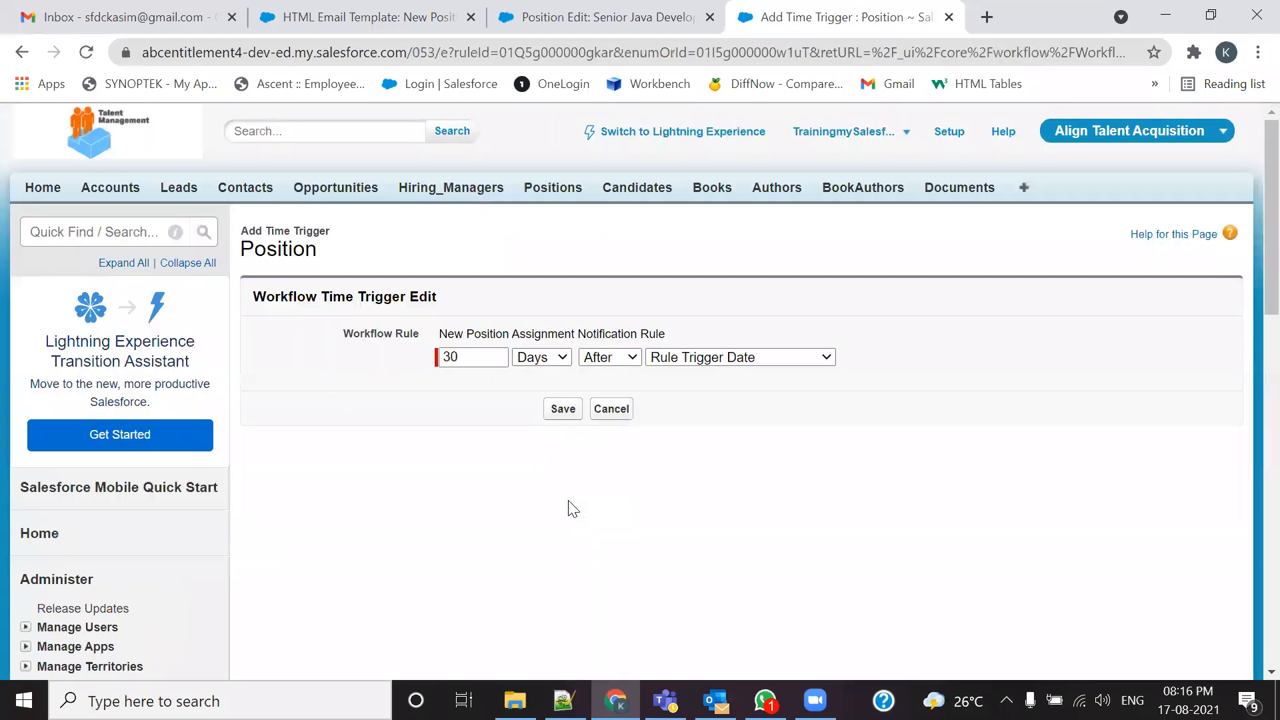
{"action": "left_click", "coordinate": [563, 700]}
{"action": "left_click_drag", "start_coordinate": [252, 420], "coordinate": [344, 416]}
{"action": "key", "text": "alt+Tab"}
{"action": "double_click", "coordinate": [406, 360]}
{"action": "type", "text": "1"}
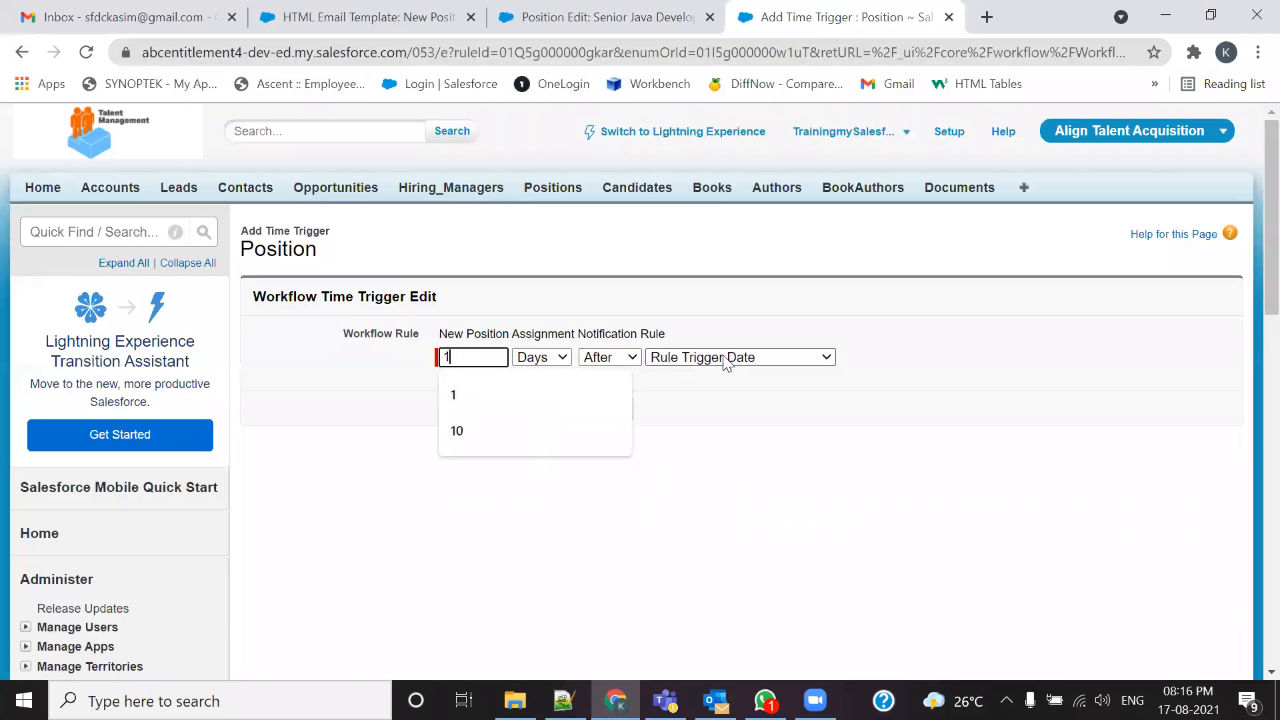
{"action": "left_click", "coordinate": [700, 357]}
{"action": "left_click", "coordinate": [700, 422]}
{"action": "left_click", "coordinate": [562, 410]}
{"action": "scroll", "coordinate": [569, 430], "scroll_direction": "down", "scroll_amount": 7}
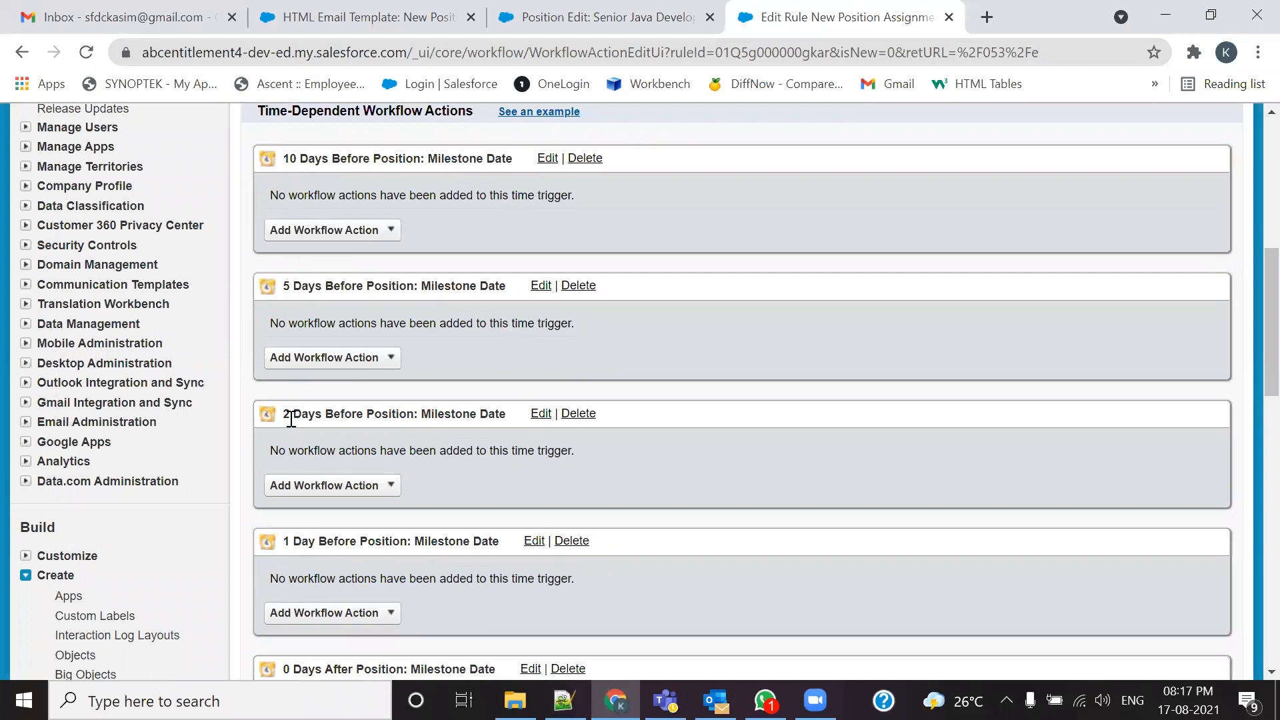
{"action": "scroll", "coordinate": [290, 419], "scroll_direction": "down", "scroll_amount": 4}
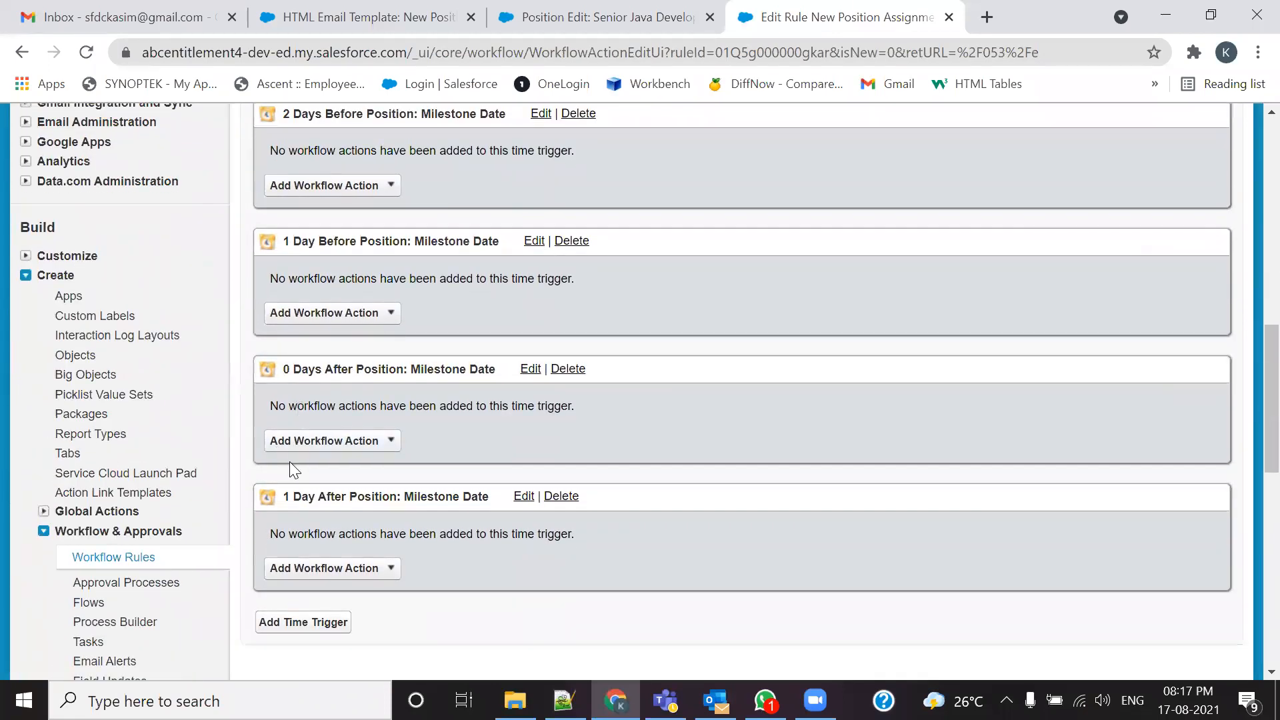
Step: Remove 'Time-Dependant Actions (' and ').' from line 2005 of 105-Admin.txt and save
{"action": "left_click", "coordinate": [564, 700]}
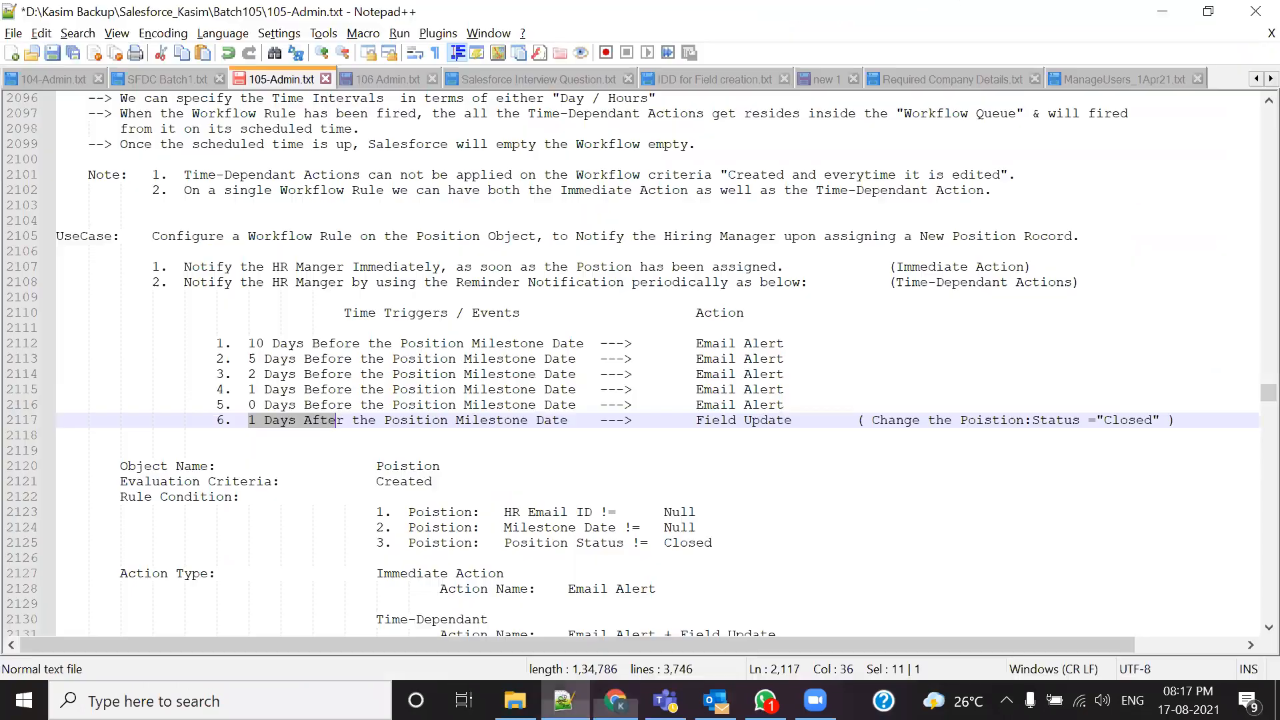
{"action": "scroll", "coordinate": [395, 460], "scroll_direction": "up", "scroll_amount": 20}
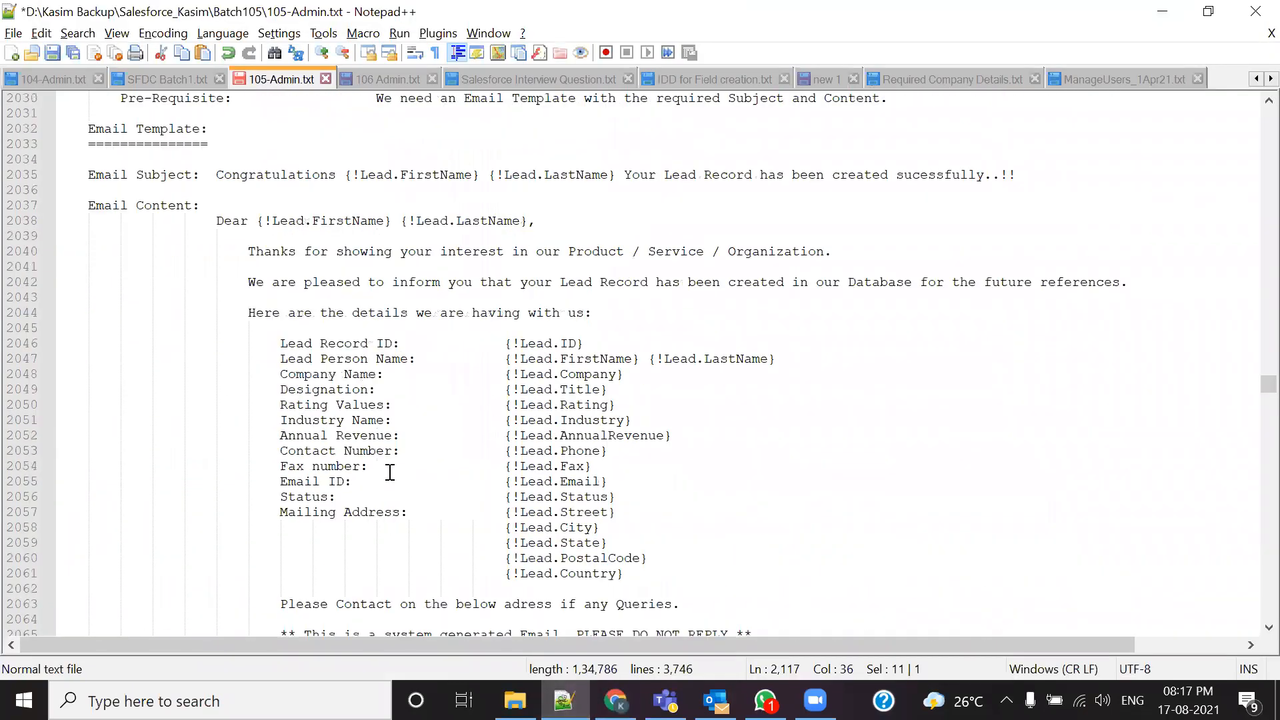
{"action": "scroll", "coordinate": [387, 477], "scroll_direction": "up", "scroll_amount": 8}
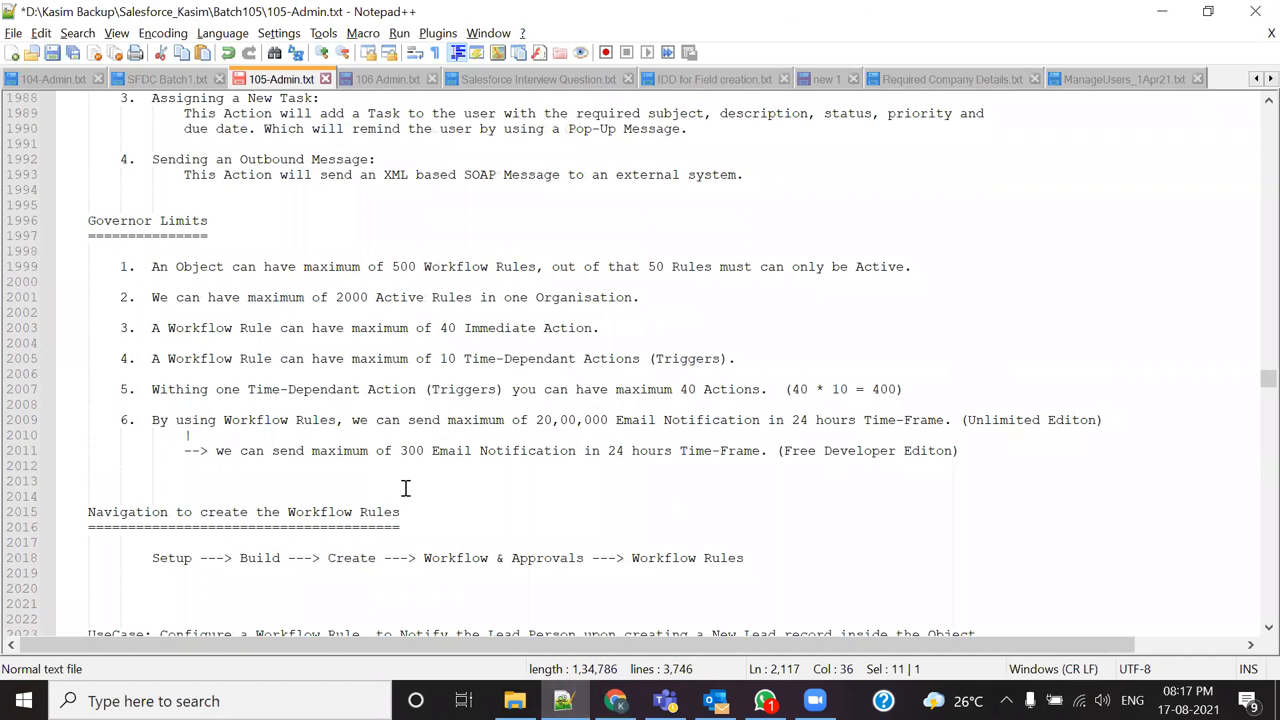
{"action": "left_click_drag", "start_coordinate": [656, 359], "coordinate": [464, 358]}
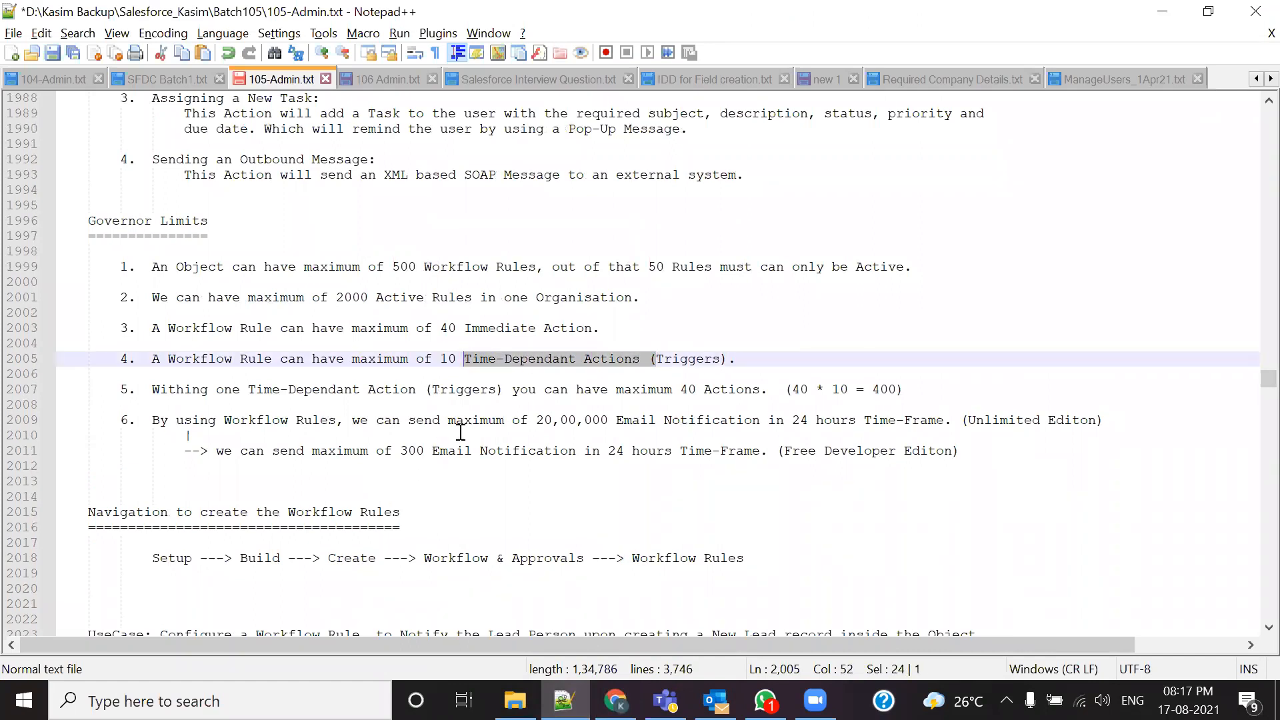
{"action": "key", "text": "Delete"}
{"action": "key", "text": "ctrl+Right"}
{"action": "key", "text": "Delete"}
{"action": "key", "text": "Delete"}
{"action": "key", "text": "ctrl+s"}
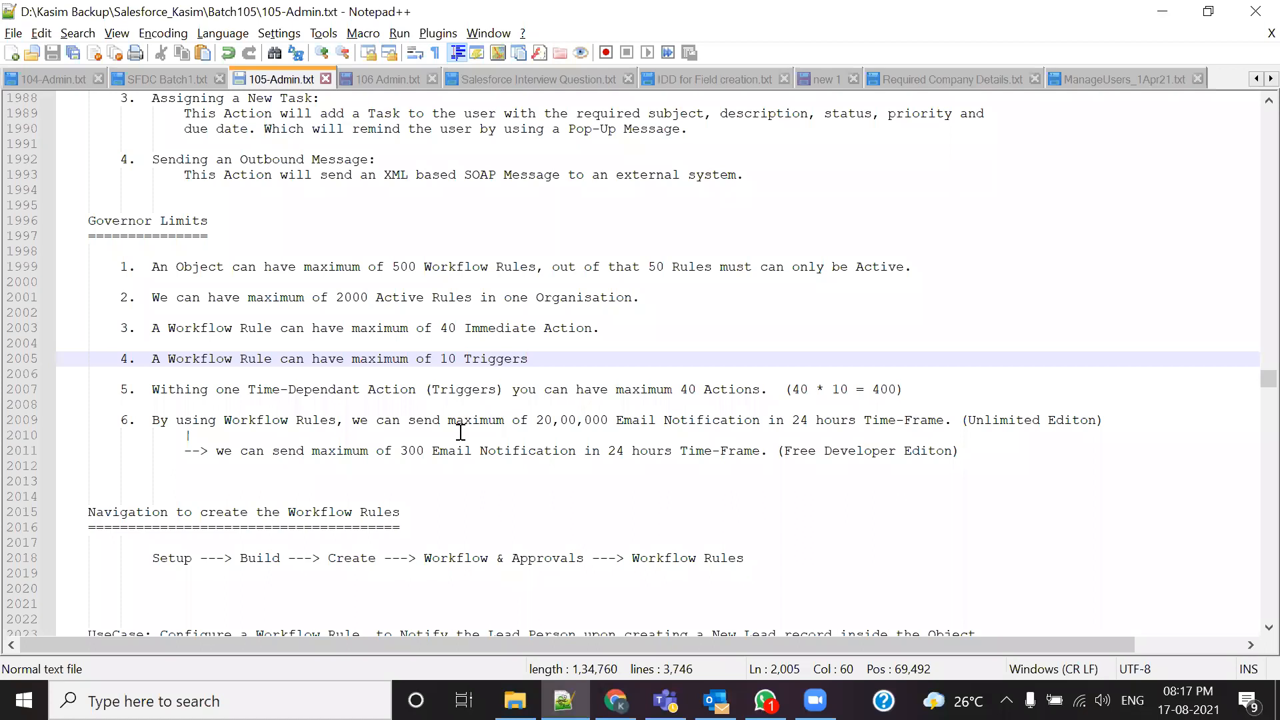
Step: Look over the workflow rule's triggers, then highlight '10 Triggers' on line 2005
{"action": "key", "text": "alt+Tab"}
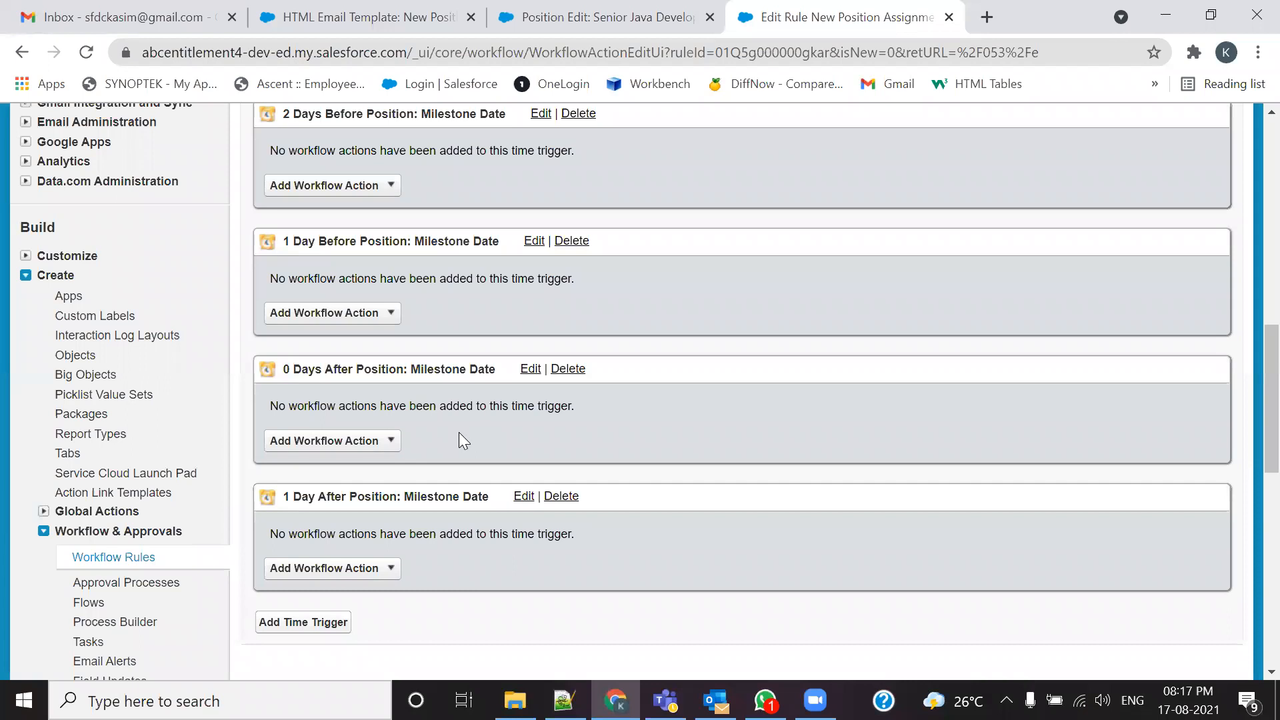
{"action": "scroll", "coordinate": [450, 428], "scroll_direction": "up", "scroll_amount": 4}
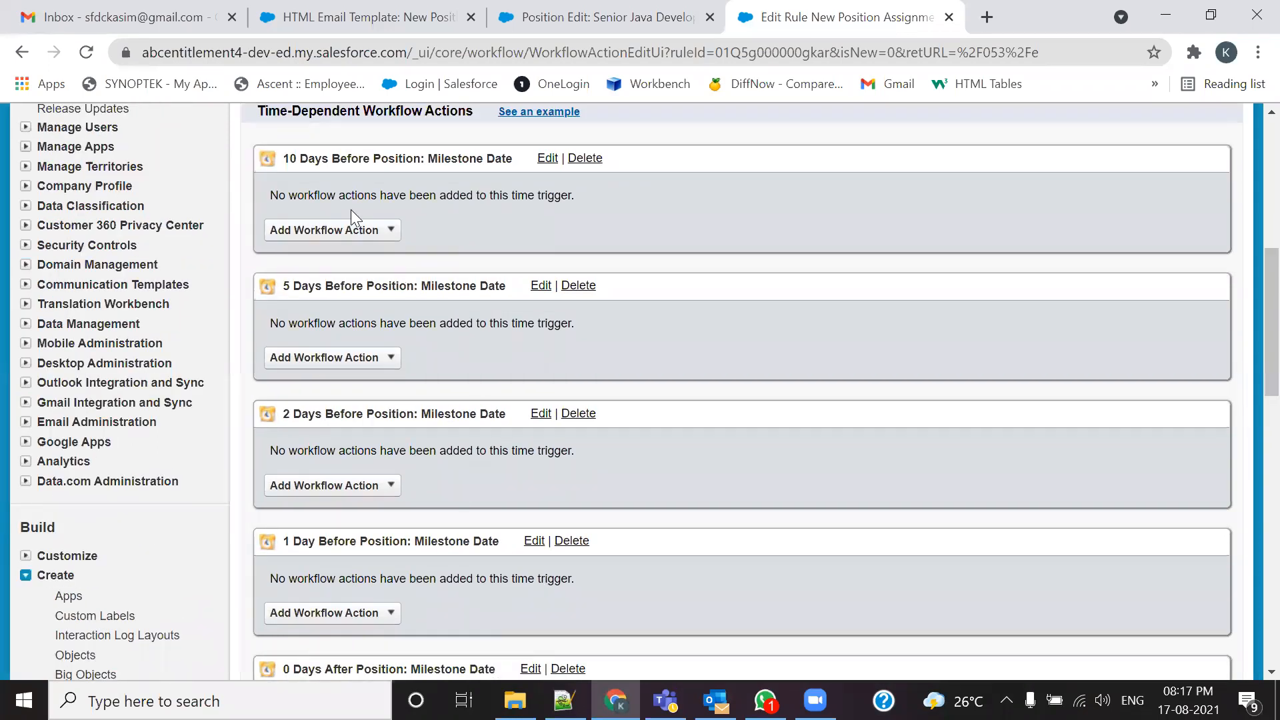
{"action": "scroll", "coordinate": [351, 210], "scroll_direction": "down", "scroll_amount": 1}
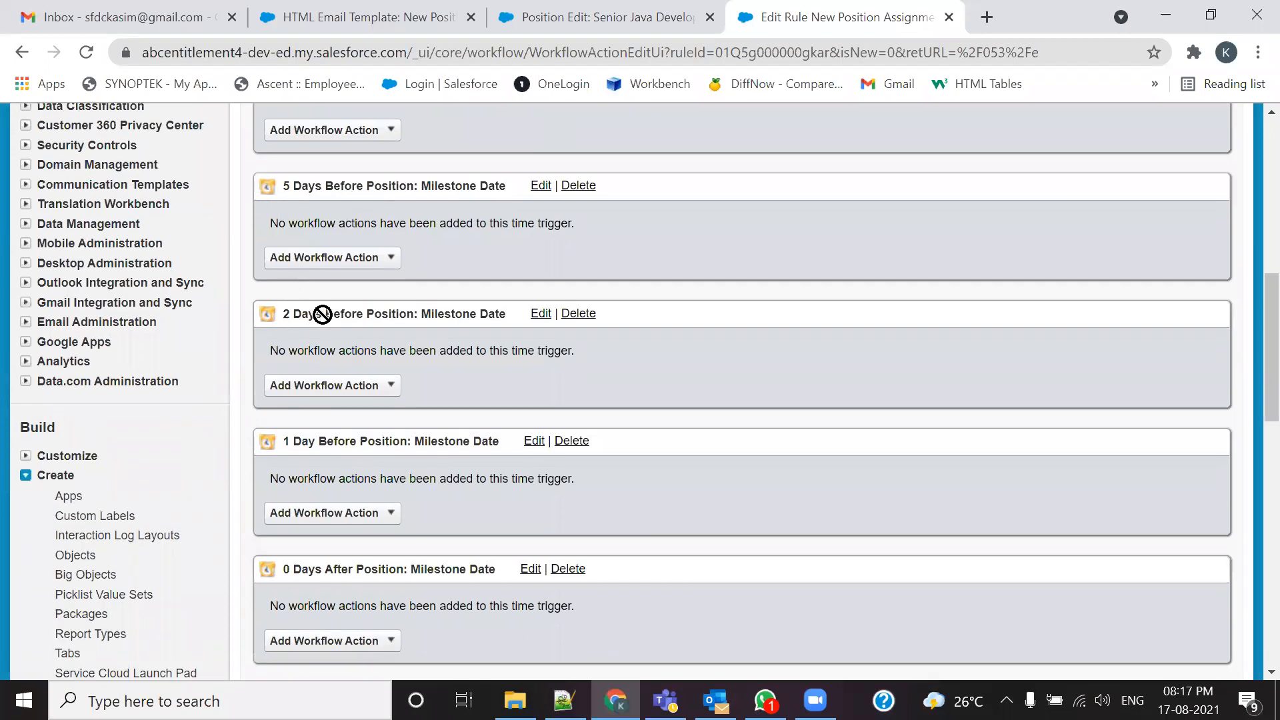
{"action": "scroll", "coordinate": [326, 322], "scroll_direction": "down", "scroll_amount": 3}
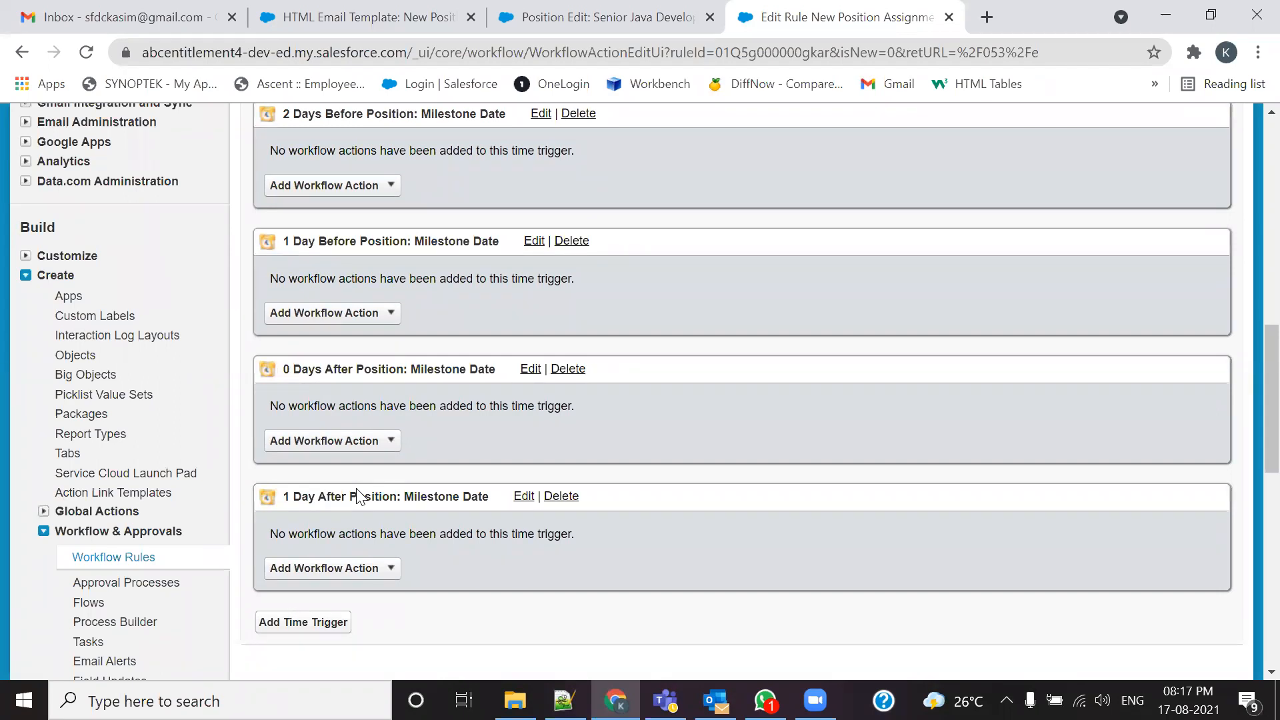
{"action": "key", "text": "alt+Tab"}
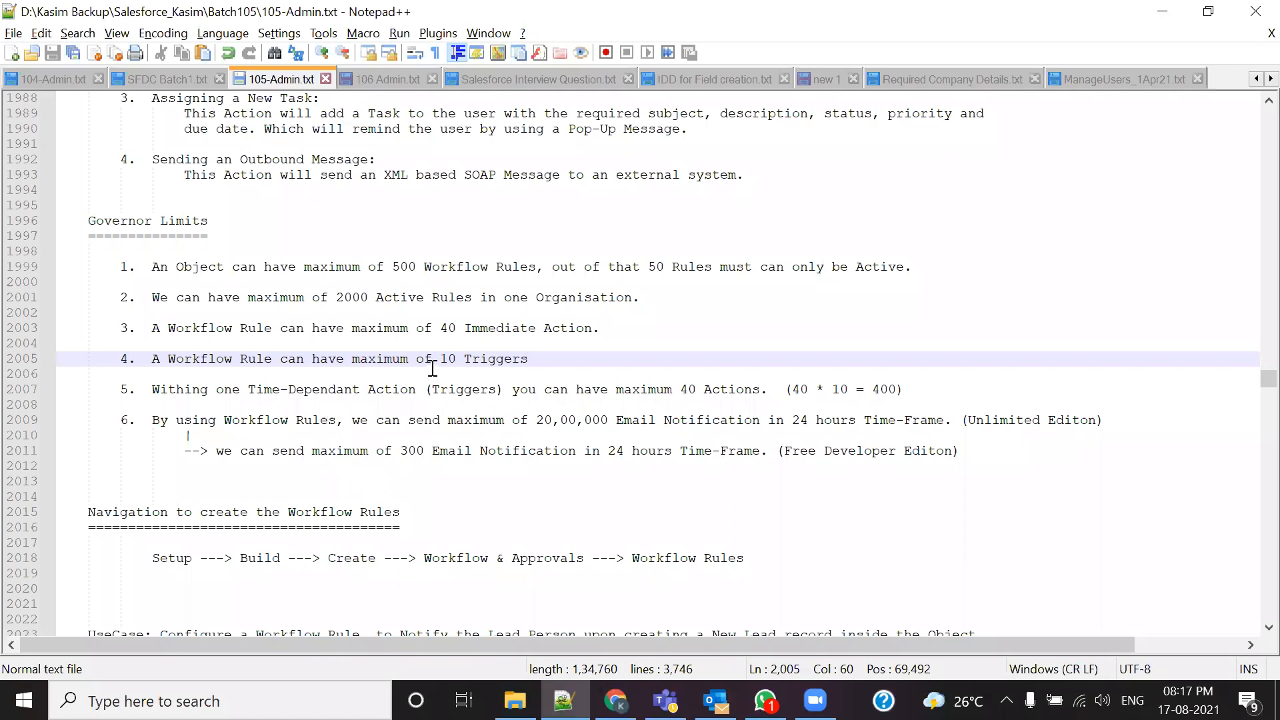
{"action": "left_click_drag", "start_coordinate": [439, 358], "coordinate": [528, 358]}
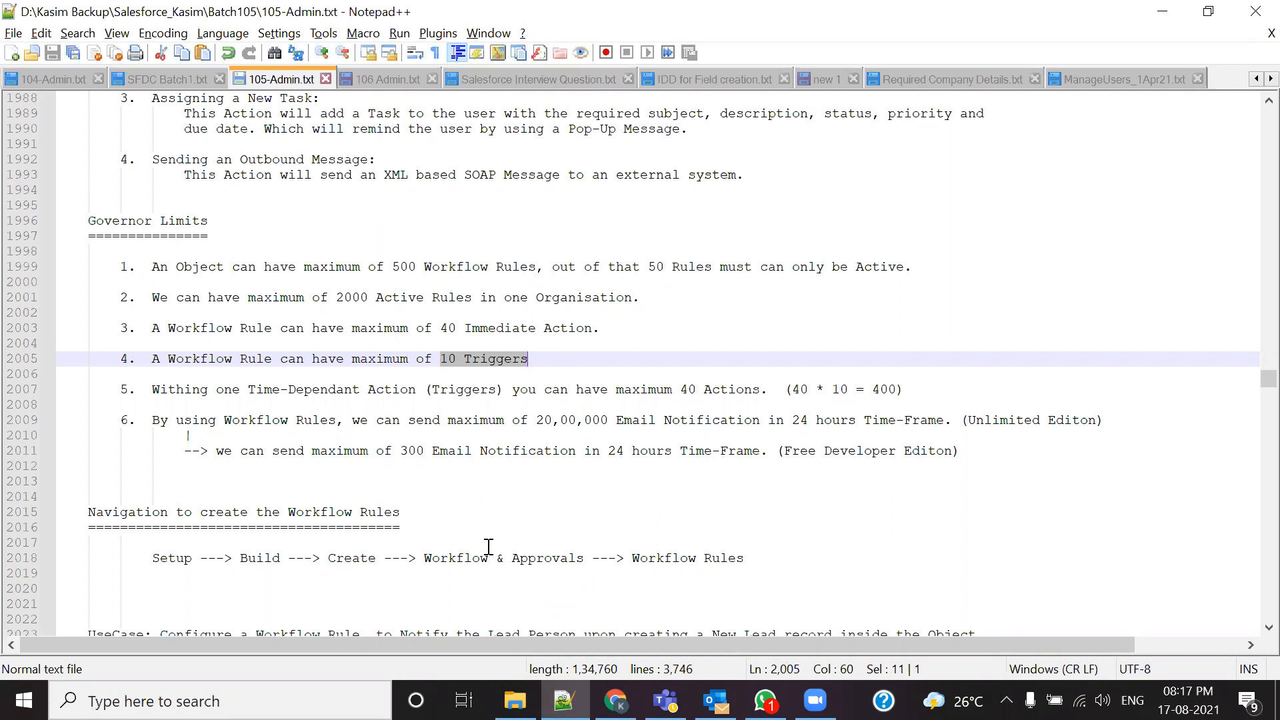
Step: Highlight the 10-triggers, time-dependent action and email limit notes, then return to the rule's time triggers
{"action": "left_click", "coordinate": [508, 419]}
{"action": "left_click_drag", "start_coordinate": [529, 358], "coordinate": [161, 360]}
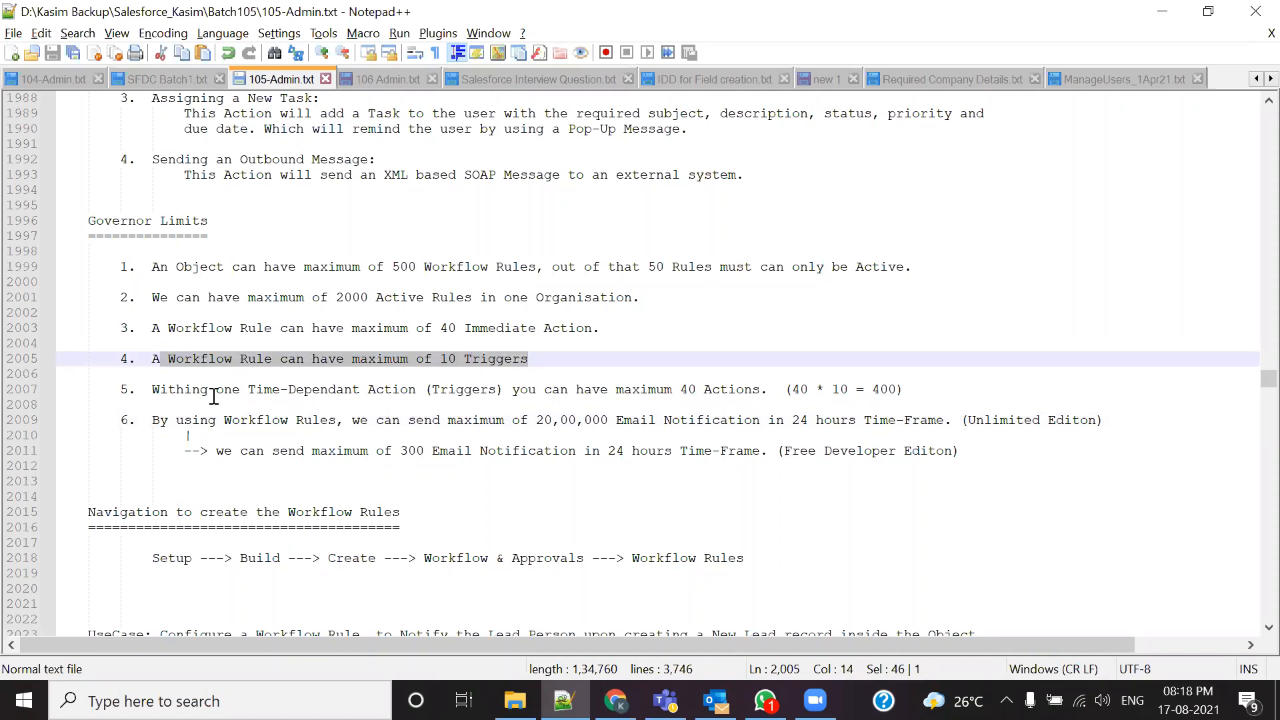
{"action": "left_click_drag", "start_coordinate": [192, 388], "coordinate": [600, 420]}
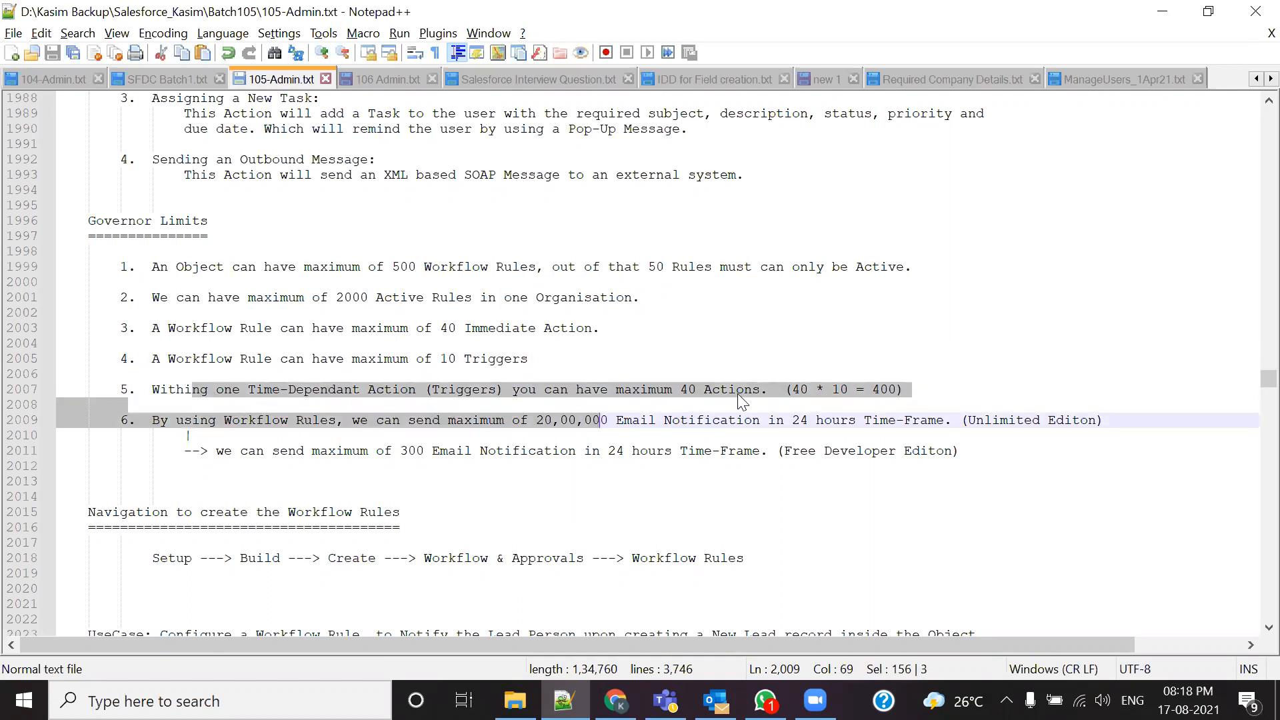
{"action": "key", "text": "alt+Tab"}
{"action": "scroll", "coordinate": [688, 491], "scroll_direction": "up", "scroll_amount": 3}
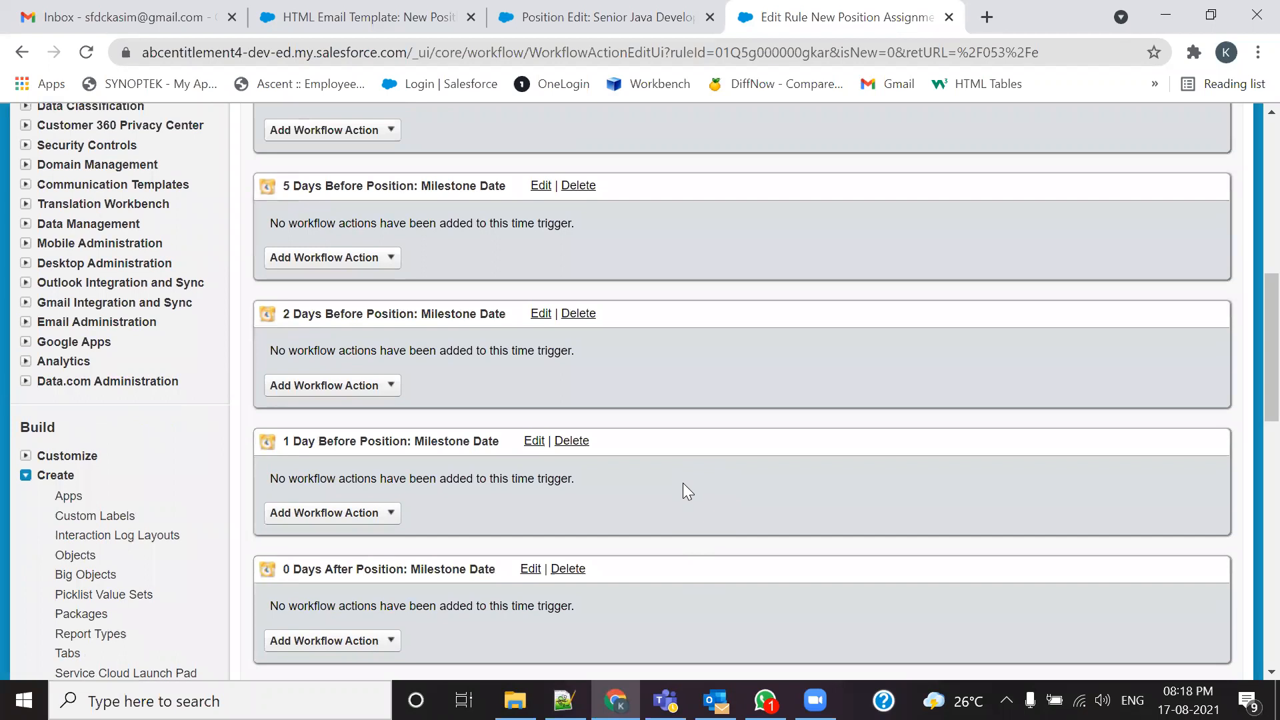
Step: Check the use case's email alerts per trigger, then list action types for the 10 Days Before trigger
{"action": "scroll", "coordinate": [683, 483], "scroll_direction": "up", "scroll_amount": 5}
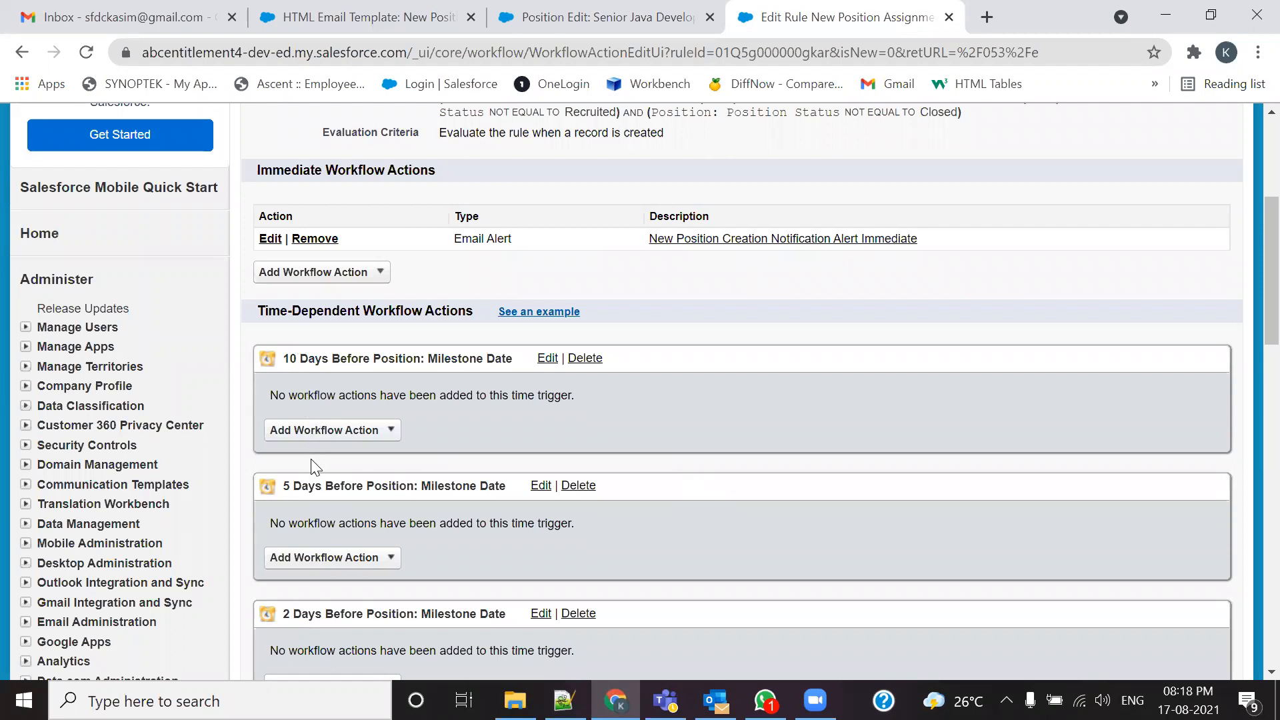
{"action": "left_click", "coordinate": [564, 700]}
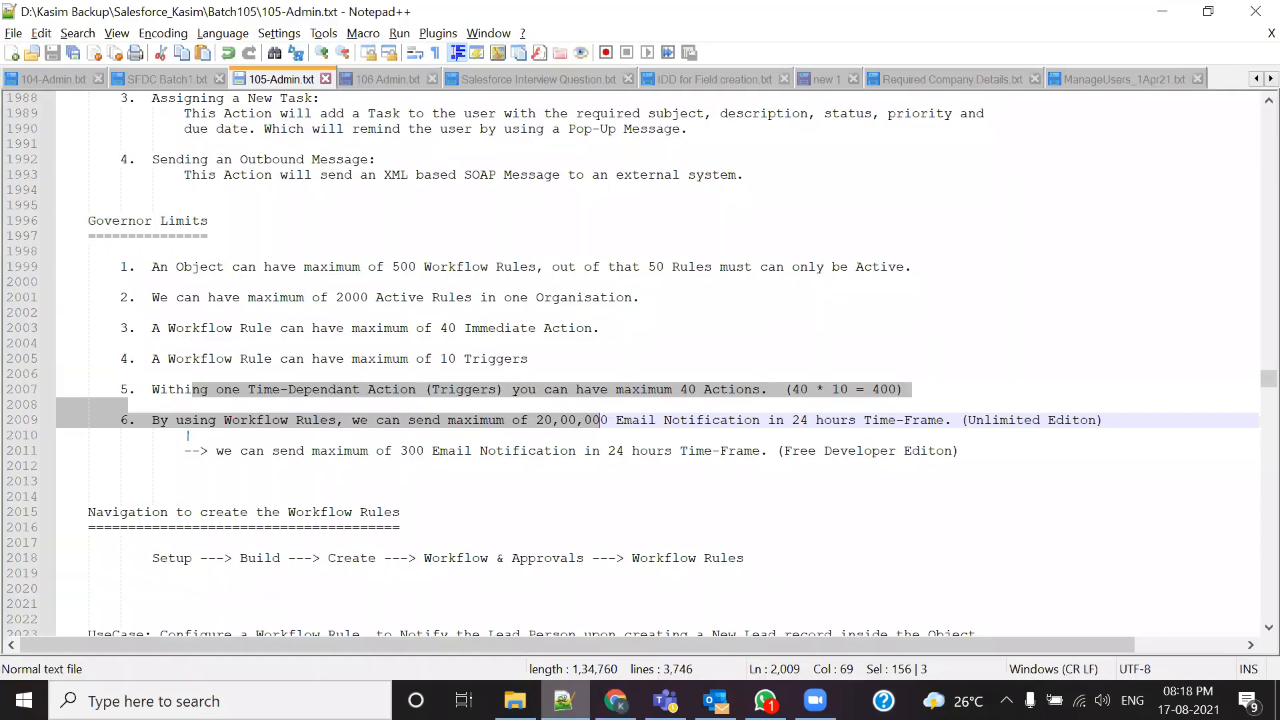
{"action": "scroll", "coordinate": [600, 529], "scroll_direction": "down", "scroll_amount": 8}
{"action": "scroll", "coordinate": [599, 529], "scroll_direction": "down", "scroll_amount": 18}
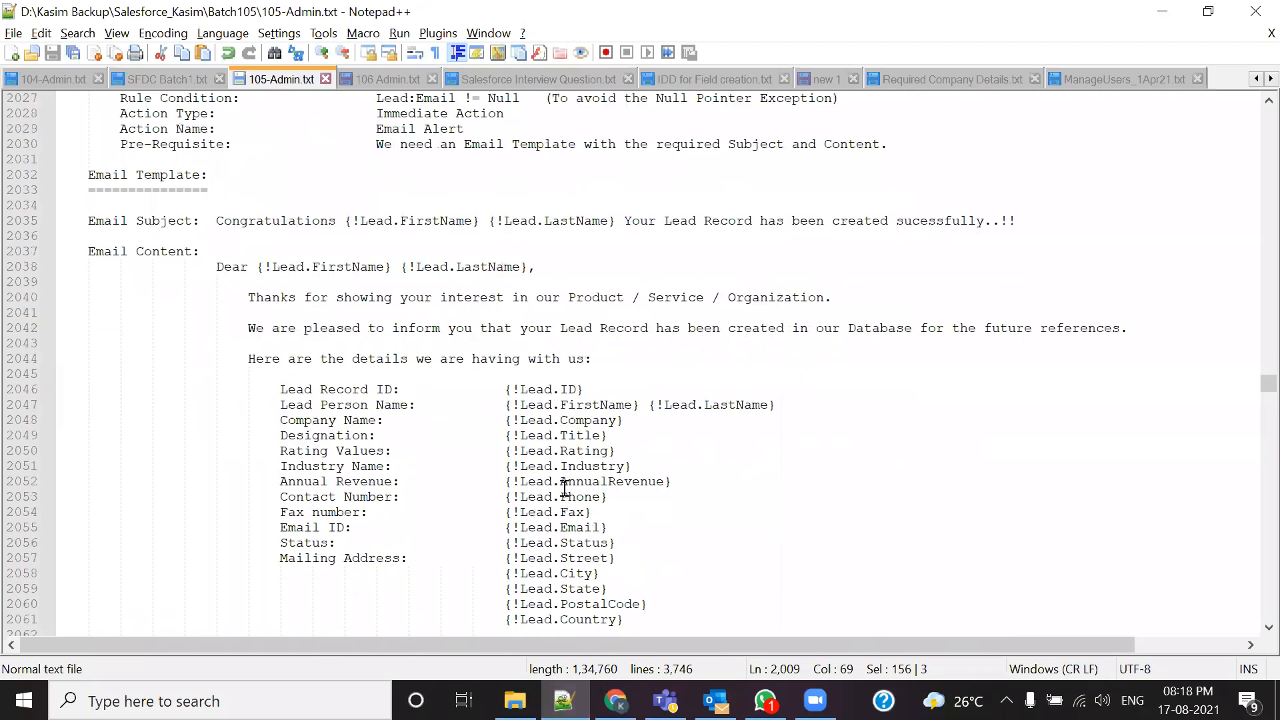
{"action": "scroll", "coordinate": [564, 488], "scroll_direction": "down", "scroll_amount": 9}
{"action": "left_click_drag", "start_coordinate": [696, 389], "coordinate": [784, 390]}
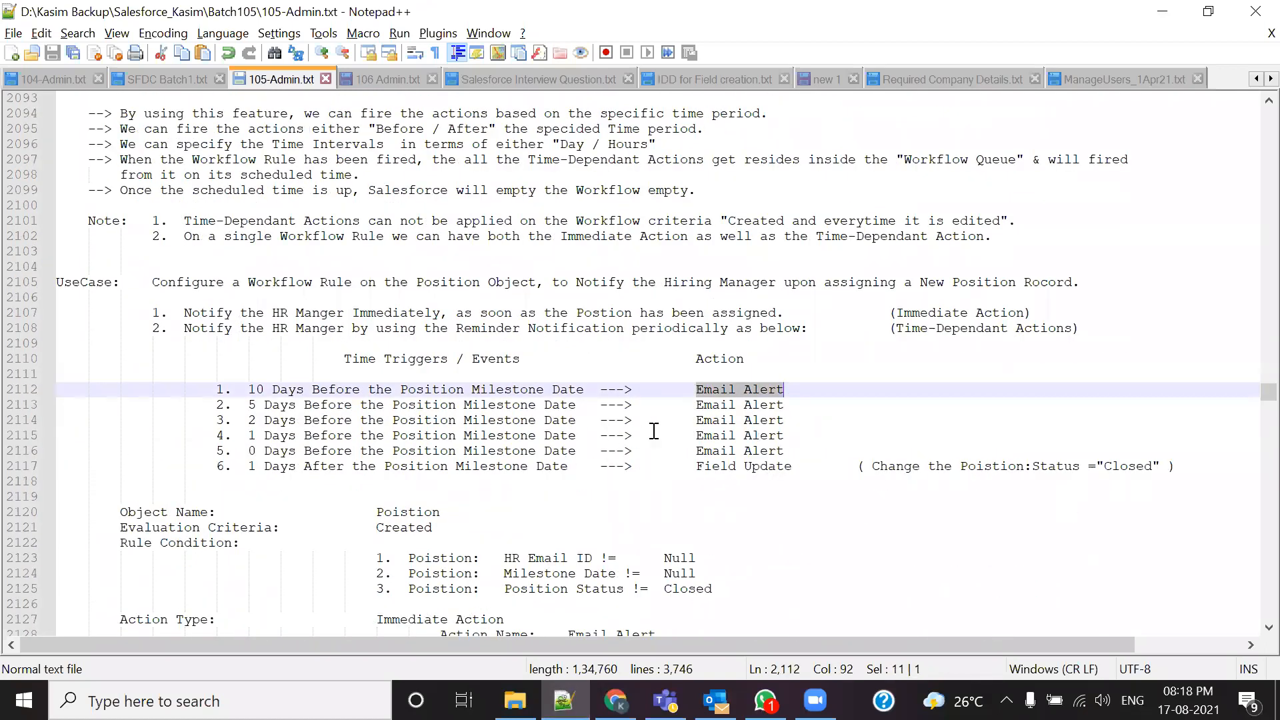
{"action": "left_click_drag", "start_coordinate": [696, 405], "coordinate": [784, 405]}
{"action": "left_click_drag", "start_coordinate": [696, 422], "coordinate": [696, 389]}
{"action": "key", "text": "alt+Tab"}
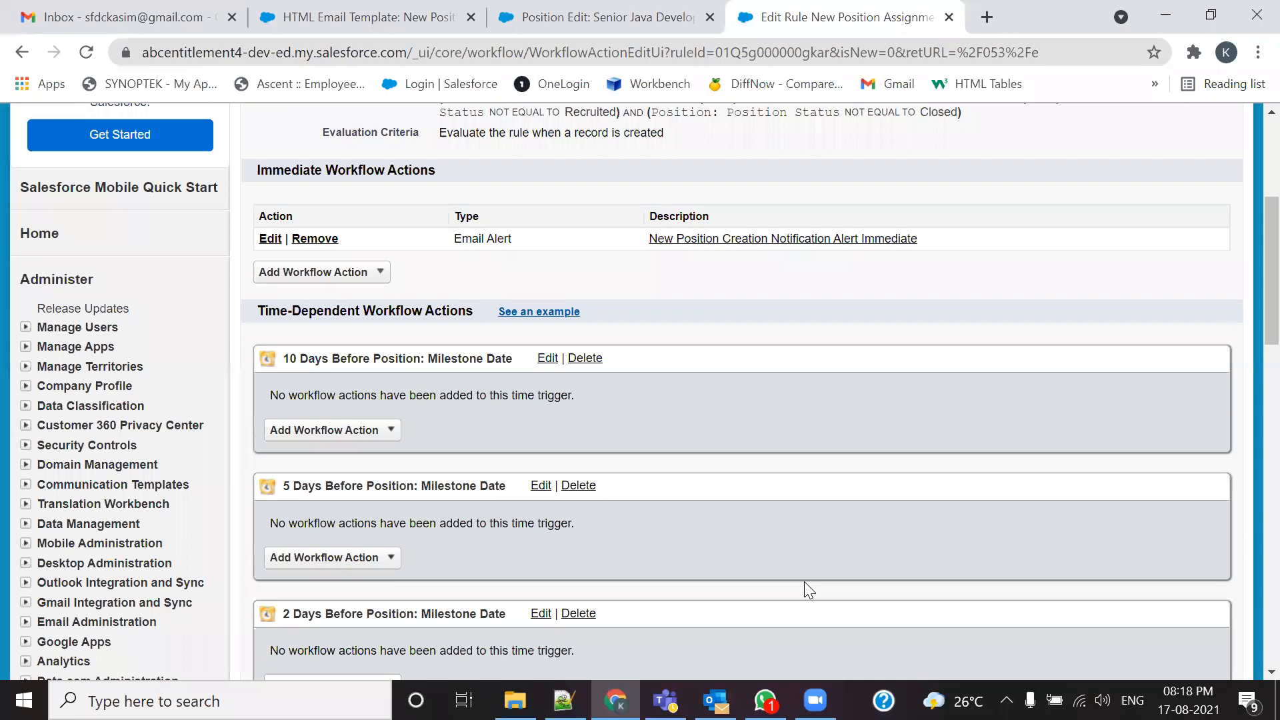
{"action": "left_click", "coordinate": [381, 437]}
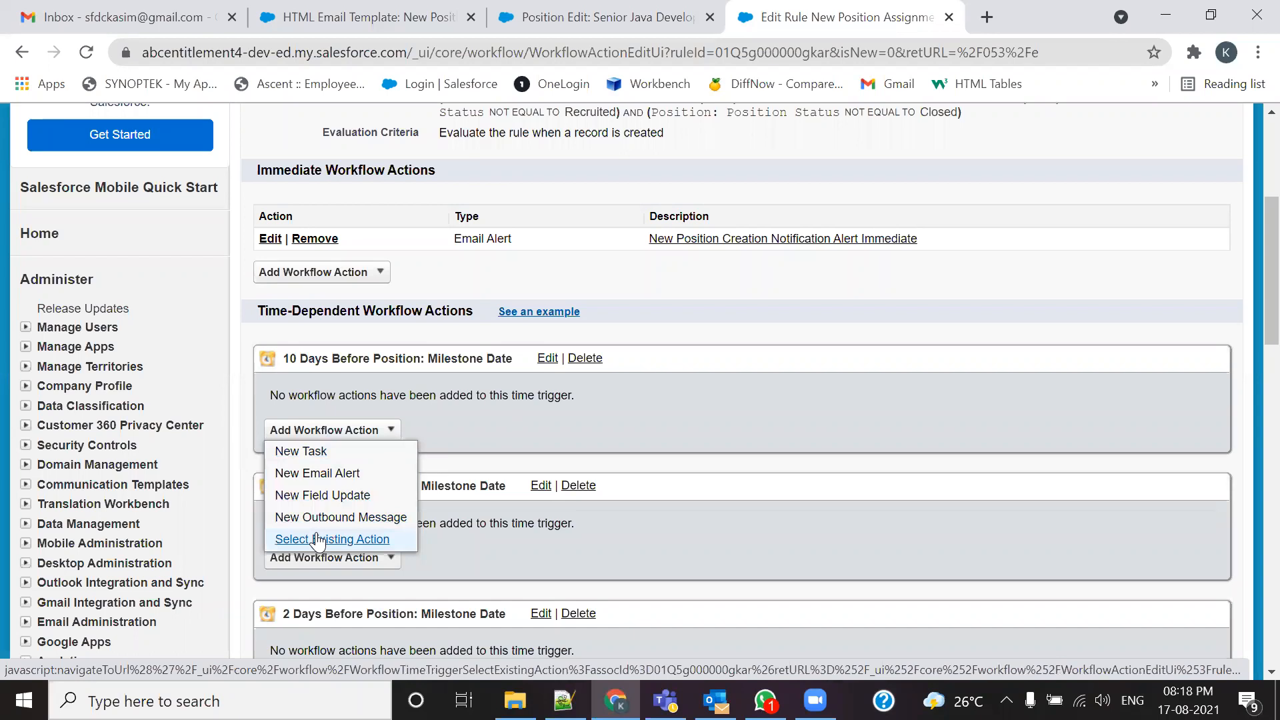
Step: Start a new email alert, reusing the earlier Day10 description and rewording it to begin with 'Before'
{"action": "left_click", "coordinate": [327, 473]}
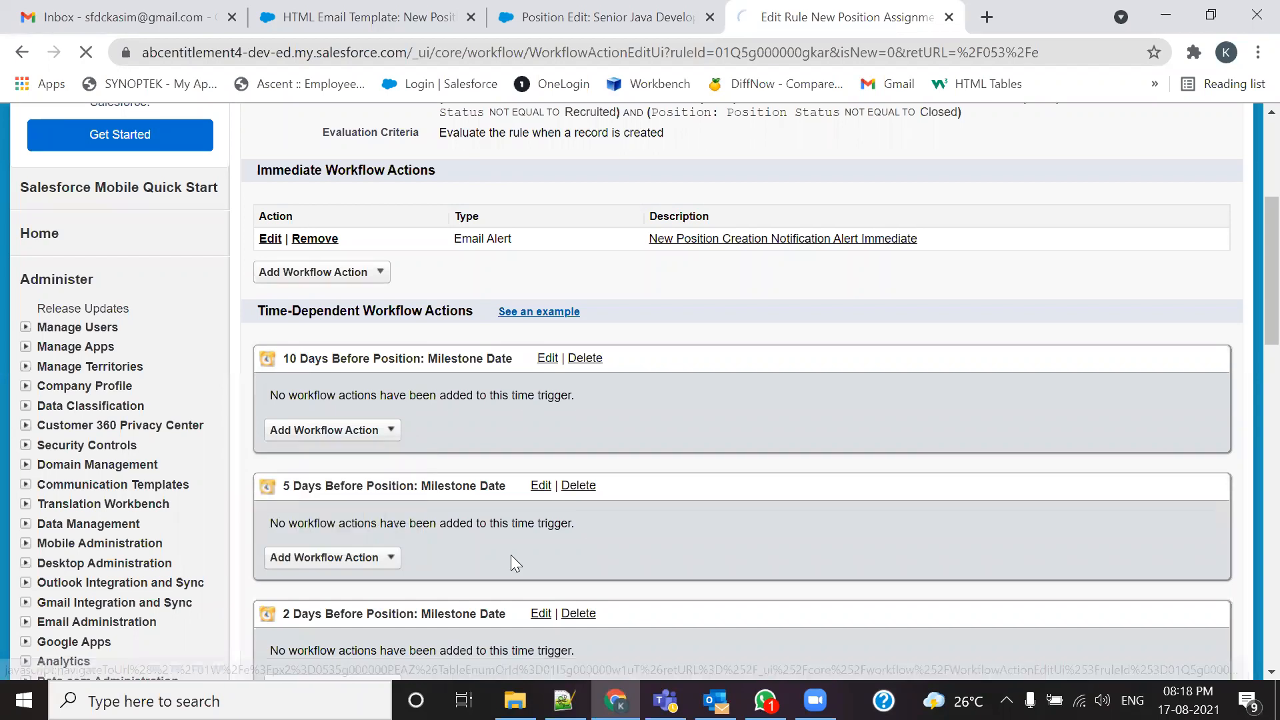
{"action": "left_click", "coordinate": [539, 387]}
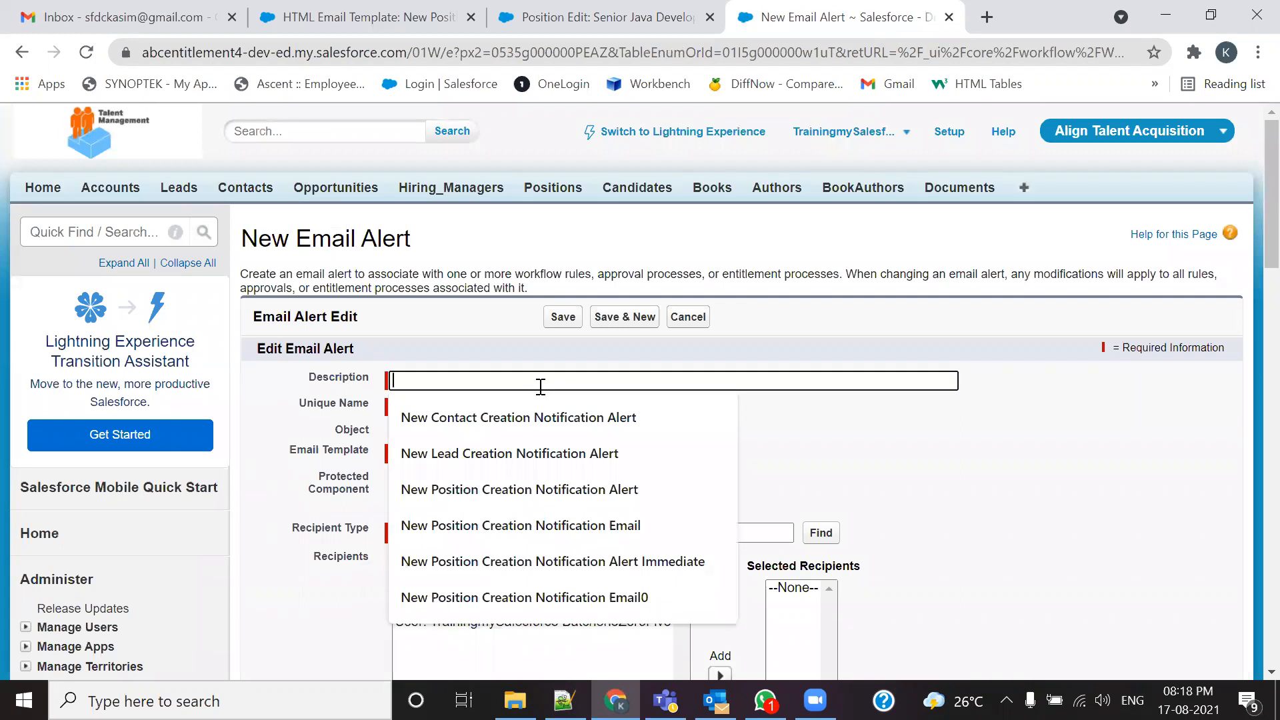
{"action": "type", "text": "Da"}
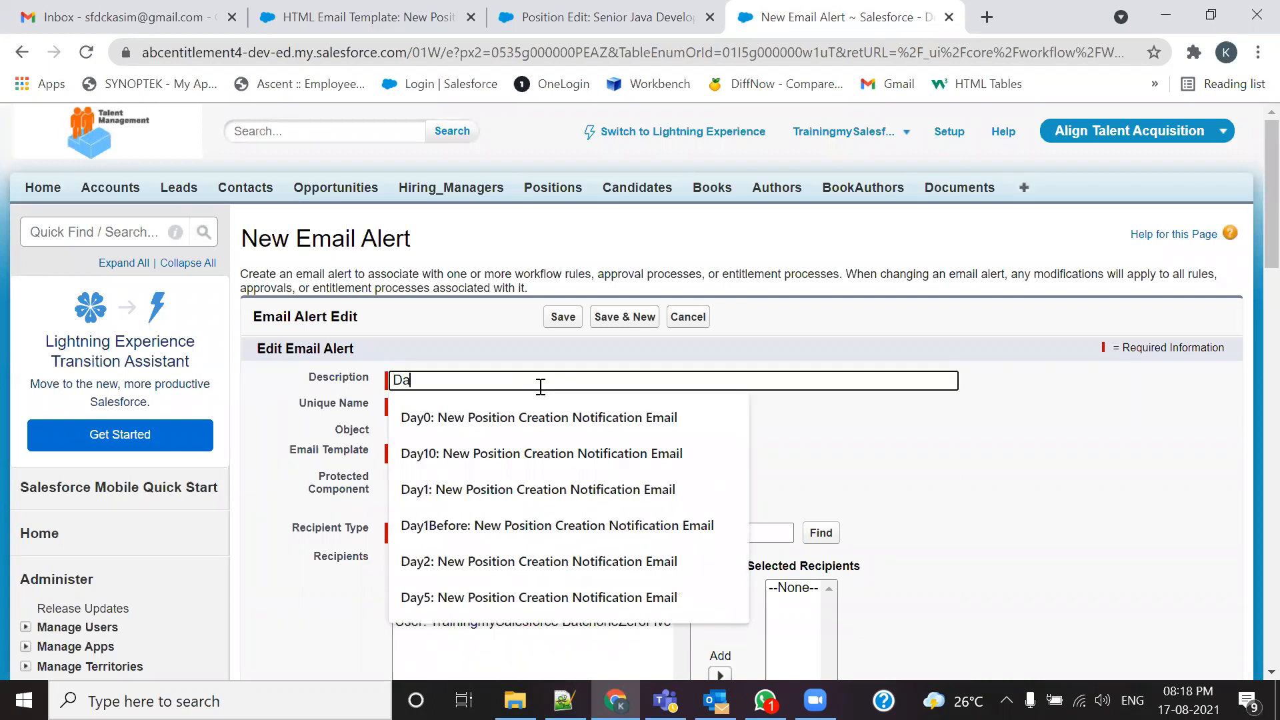
{"action": "left_click", "coordinate": [536, 452]}
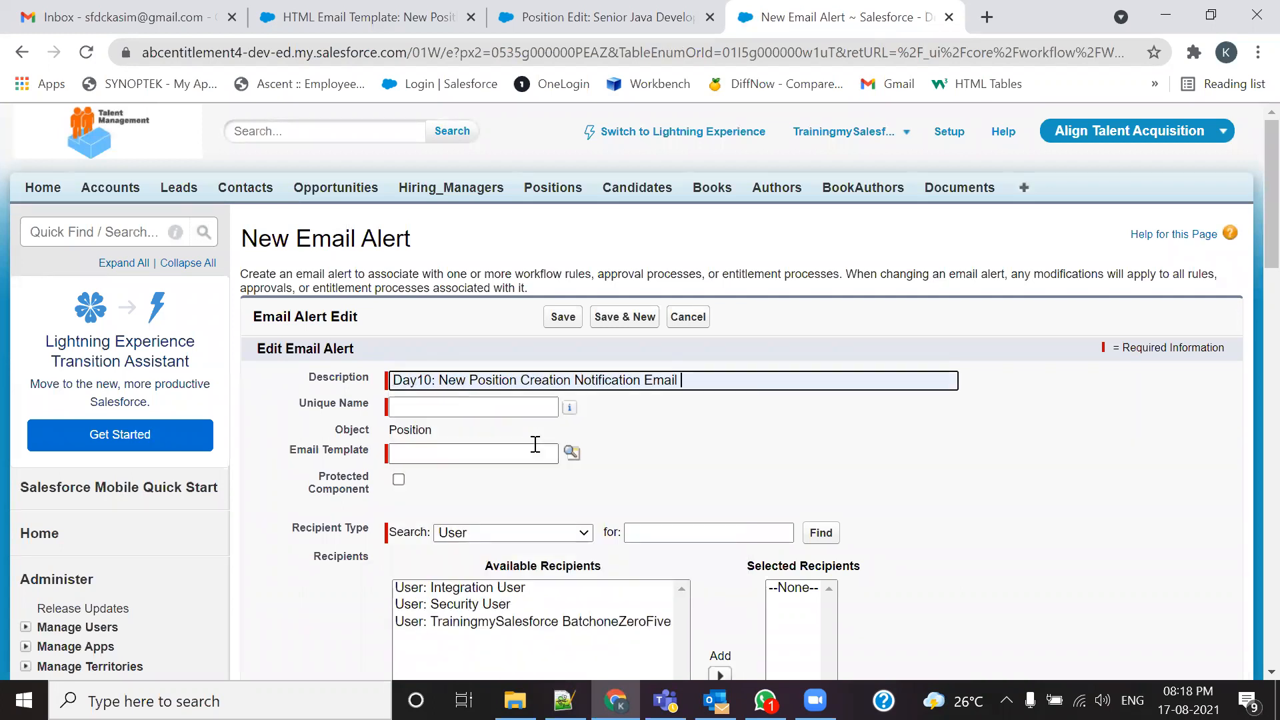
{"action": "left_click", "coordinate": [417, 380]}
{"action": "key", "text": "BackSpace"}
{"action": "key", "text": "BackSpace"}
{"action": "key", "text": "BackSpace"}
{"action": "key", "text": "BackSpace"}
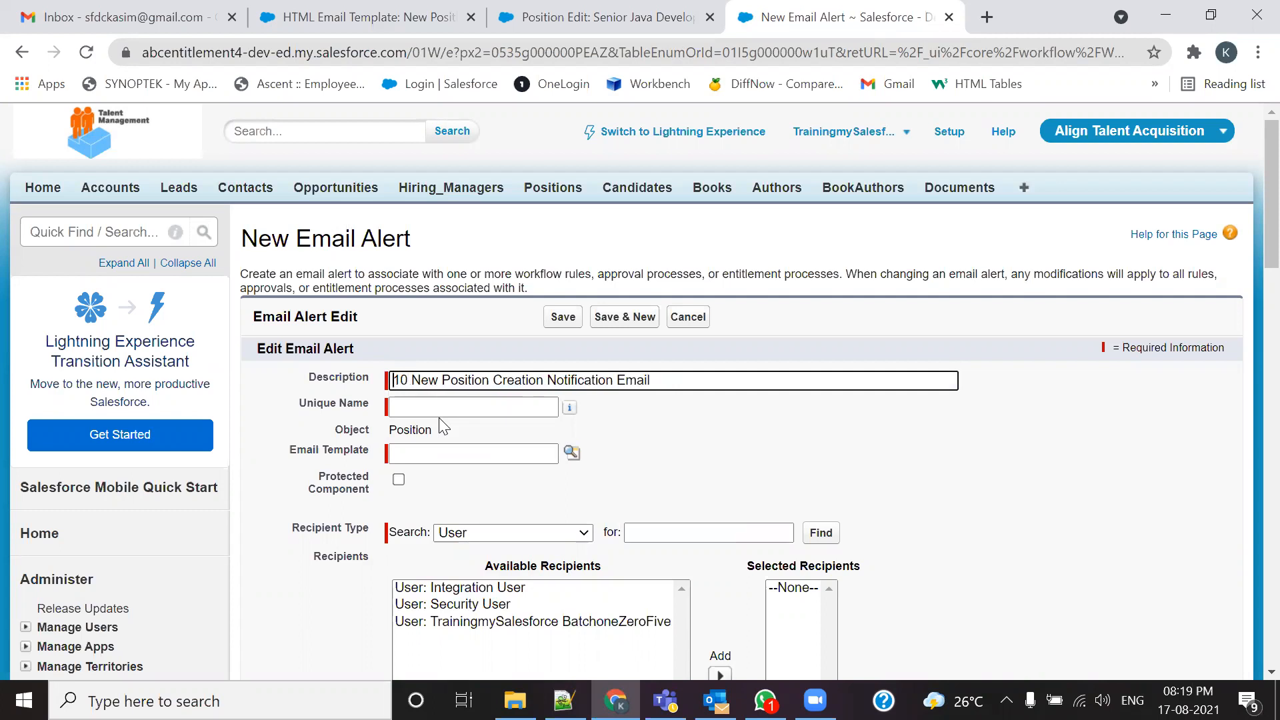
{"action": "type", "text": "Before"}
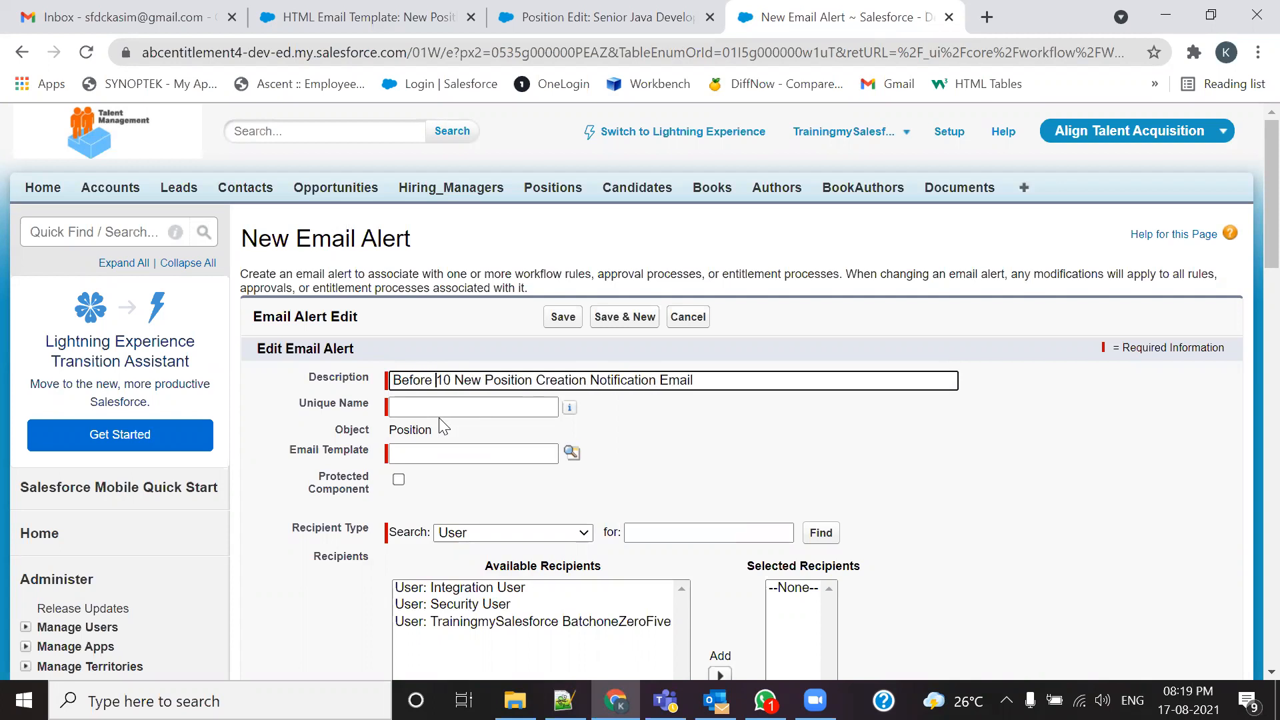
{"action": "key", "text": "BackSpace"}
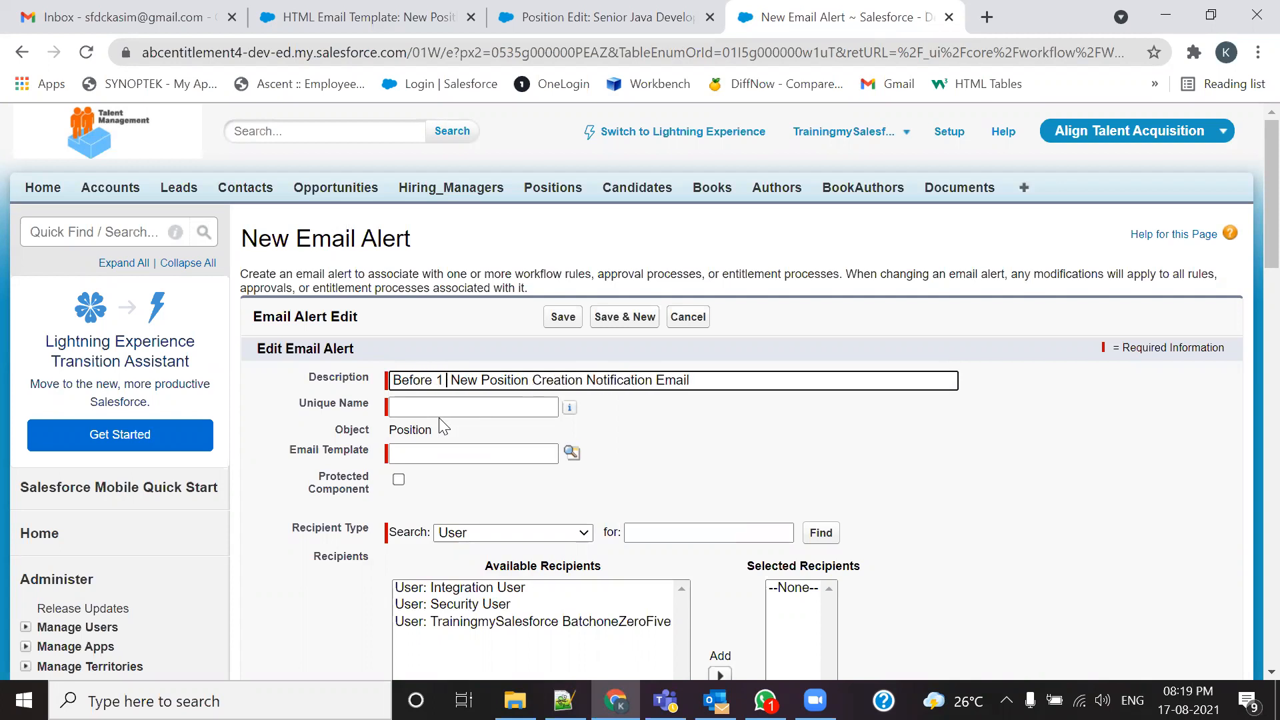
{"action": "type", "text": "0 Da"}
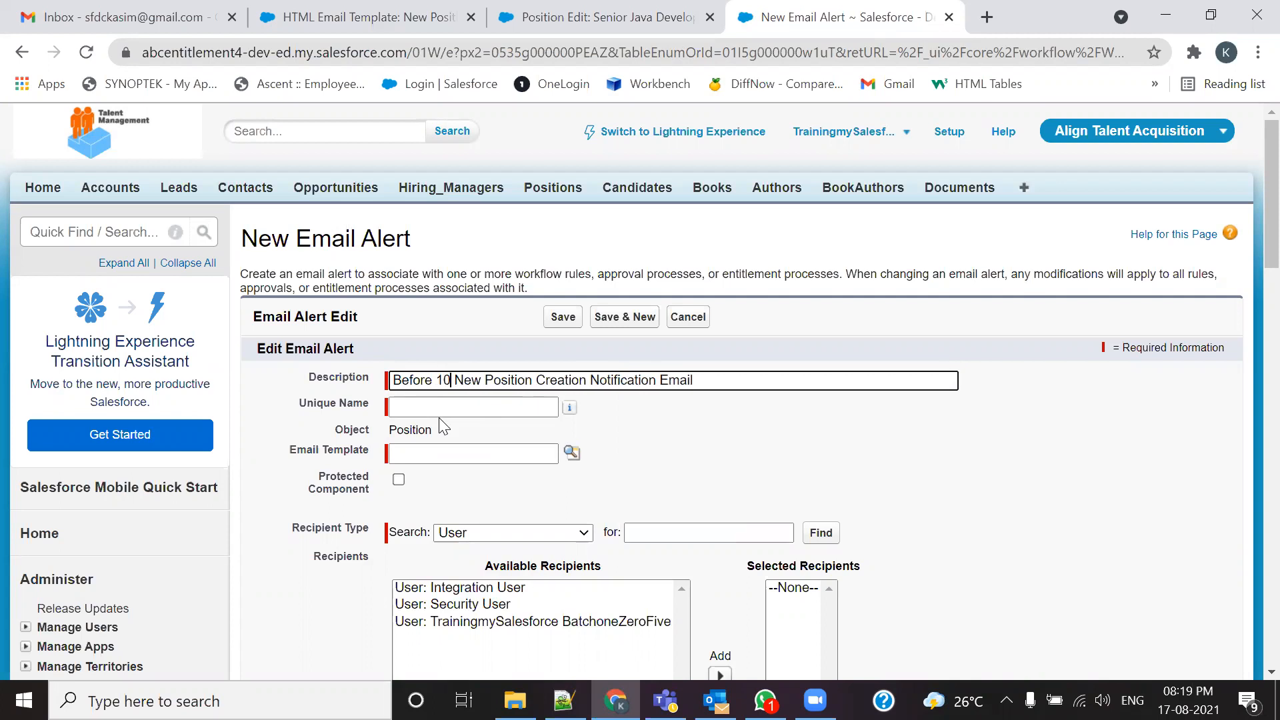
{"action": "type", "text": "ye"}
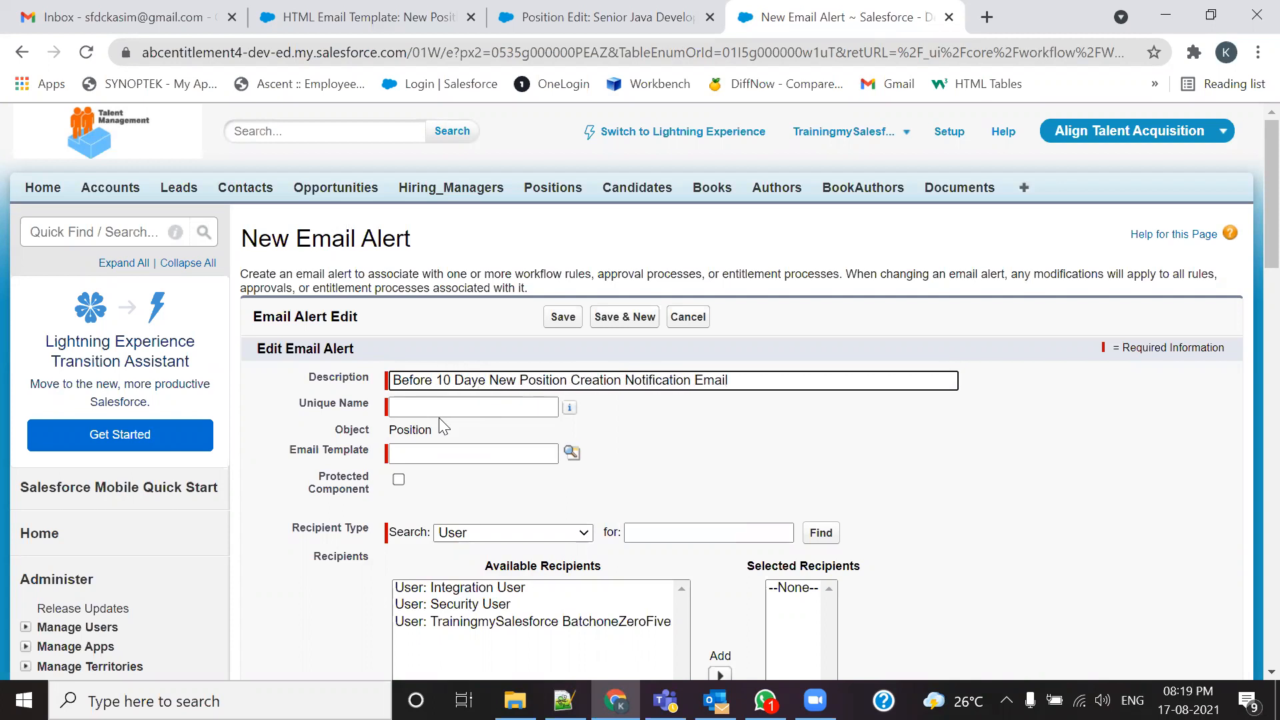
Step: Finish the description as 'Before 10 Days Position Creation Notification Alert', auto-fill Unique Name, and open the template lookup
{"action": "left_click", "coordinate": [515, 379]}
{"action": "key", "text": "BackSpace"}
{"action": "key", "text": "BackSpace"}
{"action": "key", "text": "BackSpace"}
{"action": "key", "text": "BackSpace"}
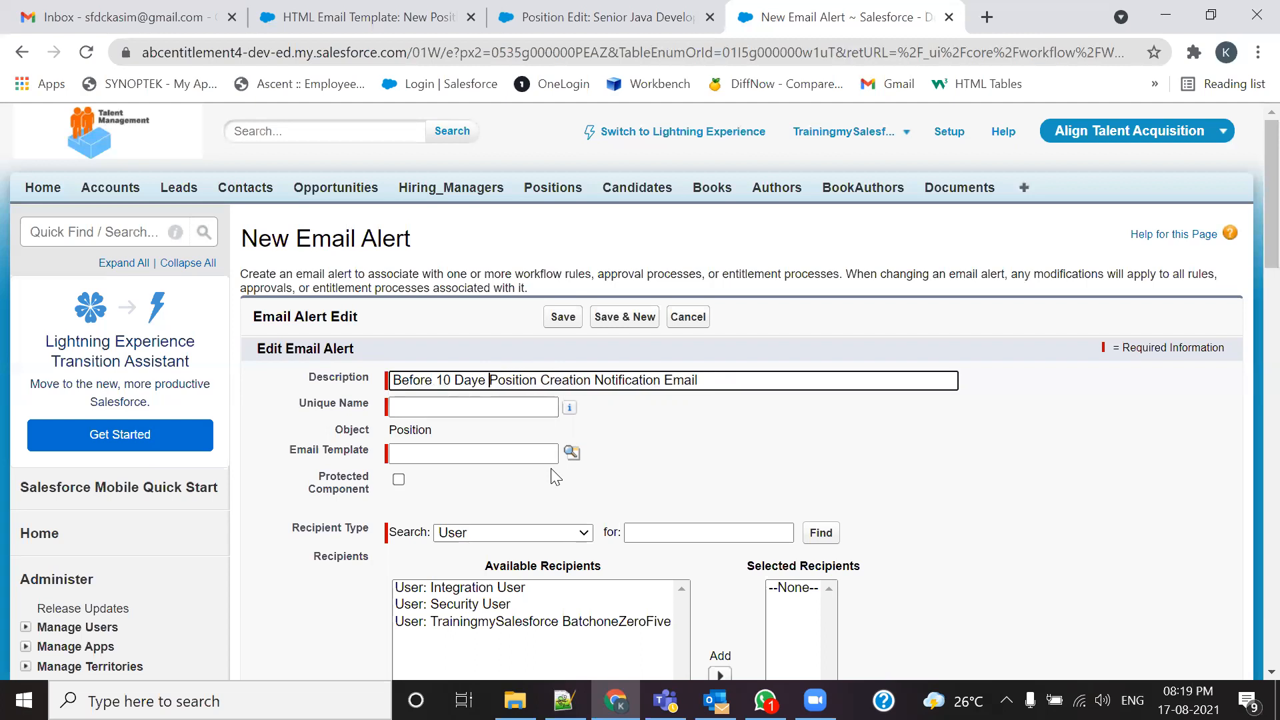
{"action": "left_click", "coordinate": [707, 381]}
{"action": "key", "text": "BackSpace"}
{"action": "key", "text": "BackSpace"}
{"action": "key", "text": "BackSpace"}
{"action": "key", "text": "BackSpace"}
{"action": "key", "text": "BackSpace"}
{"action": "key", "text": "BackSpace"}
{"action": "type", "text": "Alert"}
{"action": "left_click", "coordinate": [486, 380]}
{"action": "key", "text": "BackSpace"}
{"action": "type", "text": "s"}
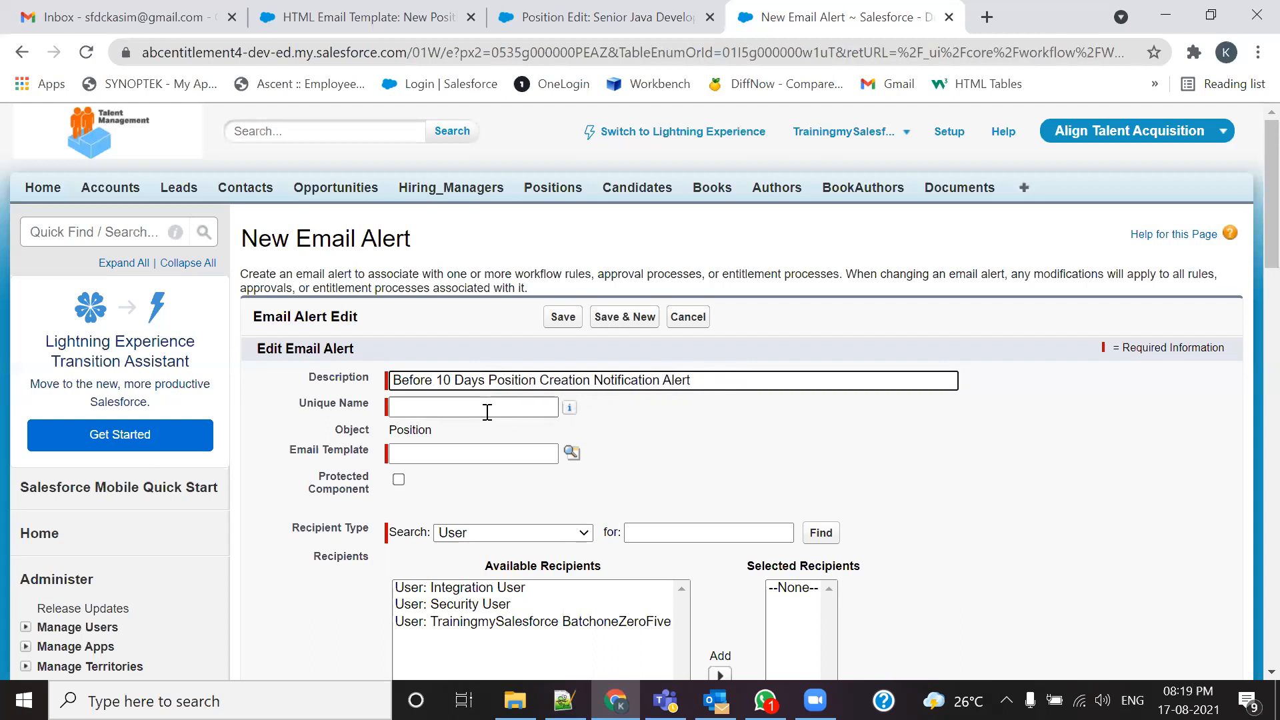
{"action": "left_click_drag", "start_coordinate": [701, 378], "coordinate": [390, 389]}
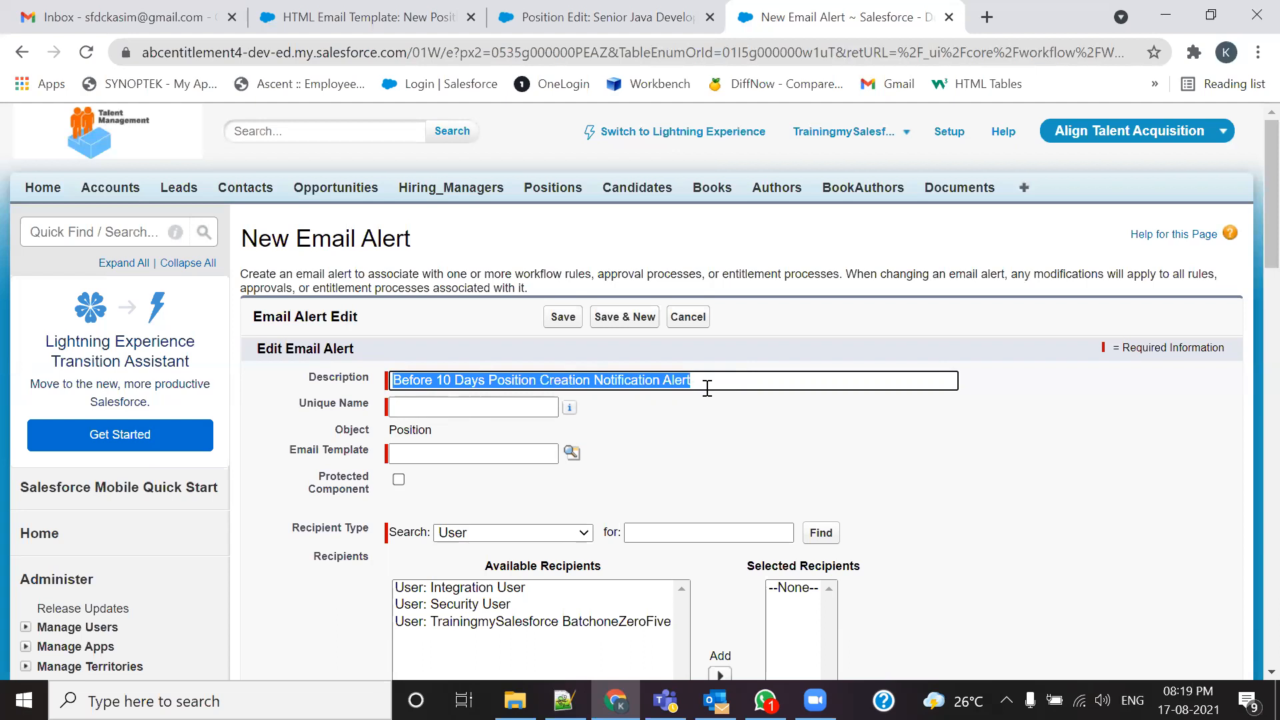
{"action": "key", "text": "Tab"}
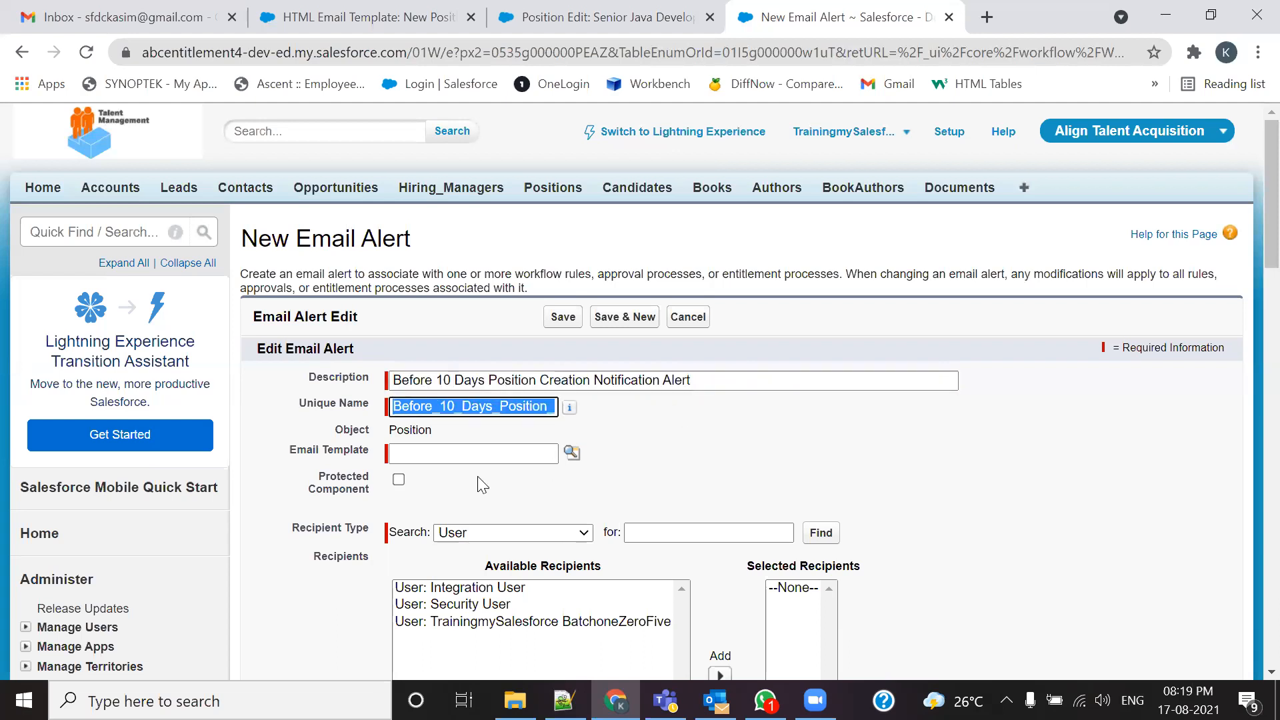
{"action": "left_click", "coordinate": [570, 453]}
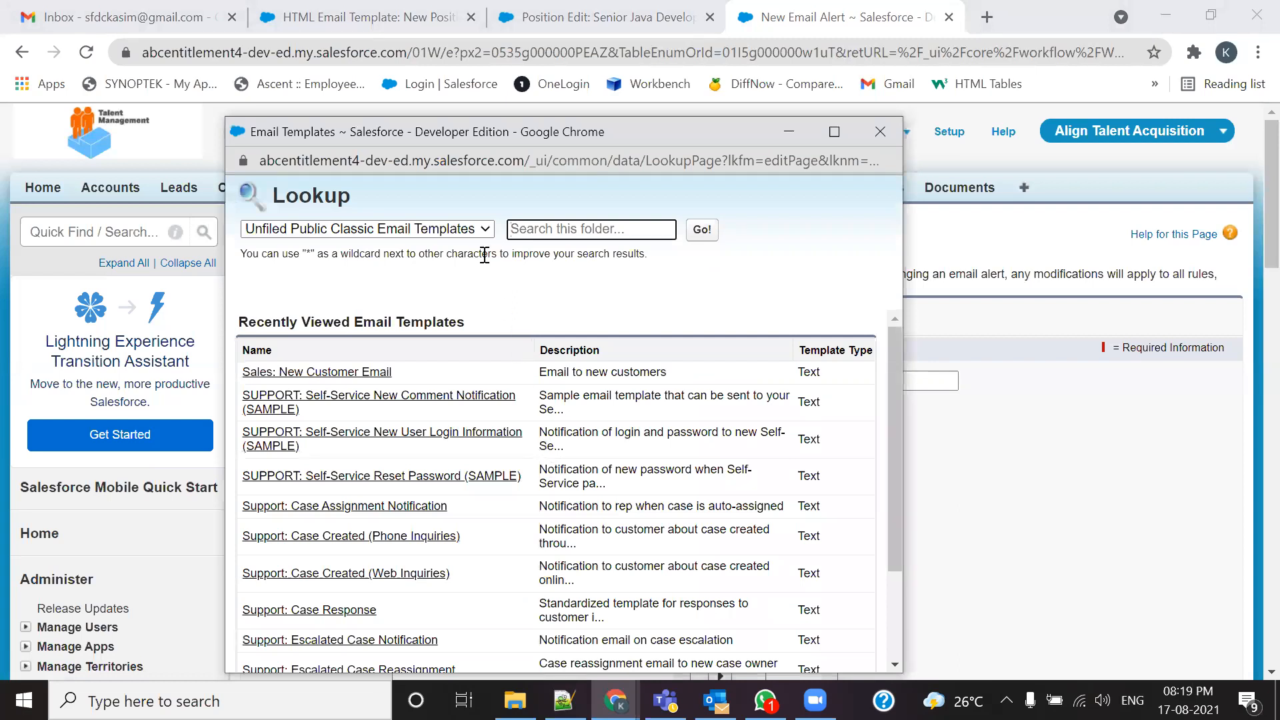
Step: Choose the New Position Assignment Notification Rule template from the Align Email Template Folder
{"action": "left_click", "coordinate": [460, 233]}
{"action": "left_click", "coordinate": [400, 262]}
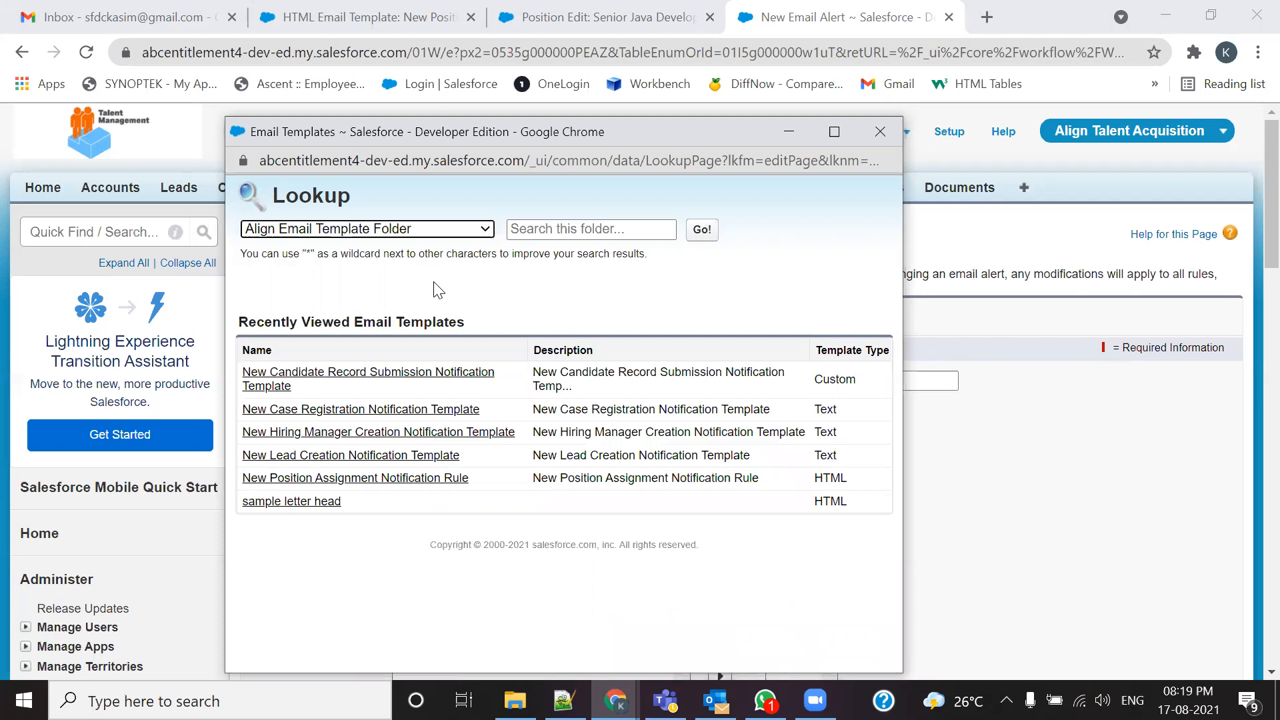
{"action": "left_click", "coordinate": [378, 479]}
Step: Add the HR Email ID email field as a selected recipient
{"action": "scroll", "coordinate": [380, 482], "scroll_direction": "down", "scroll_amount": 3}
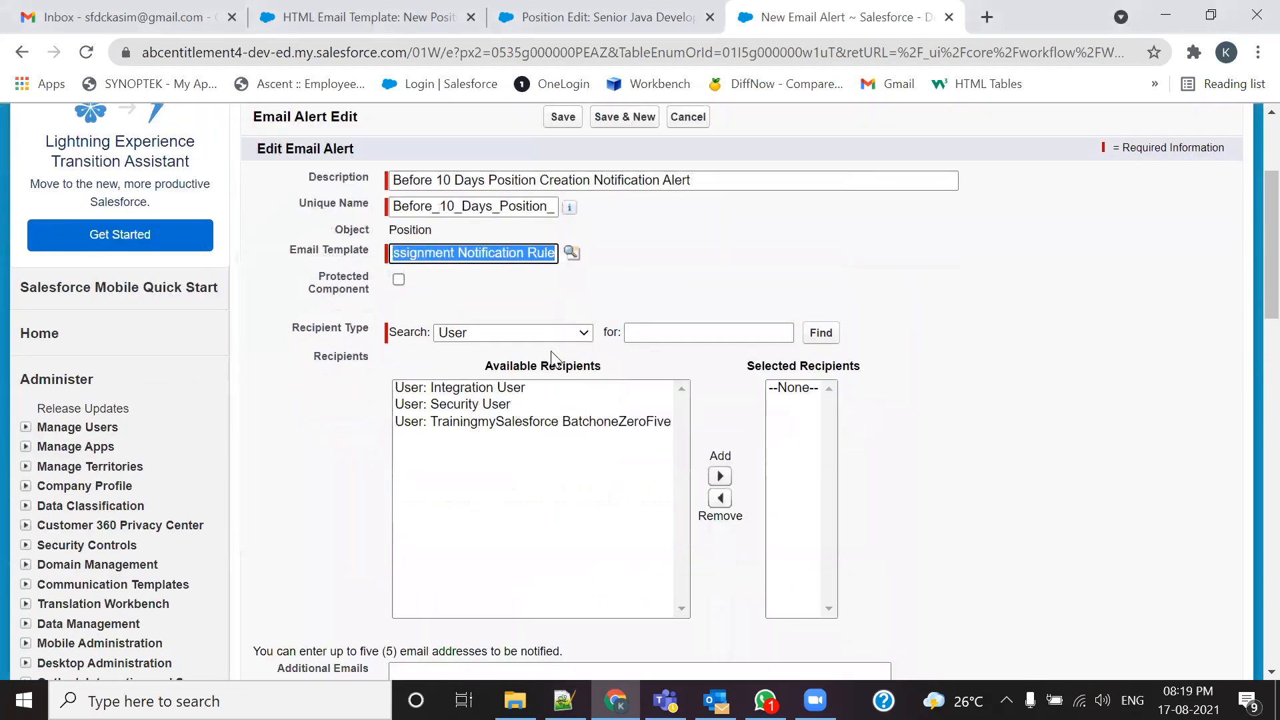
{"action": "left_click", "coordinate": [548, 332]}
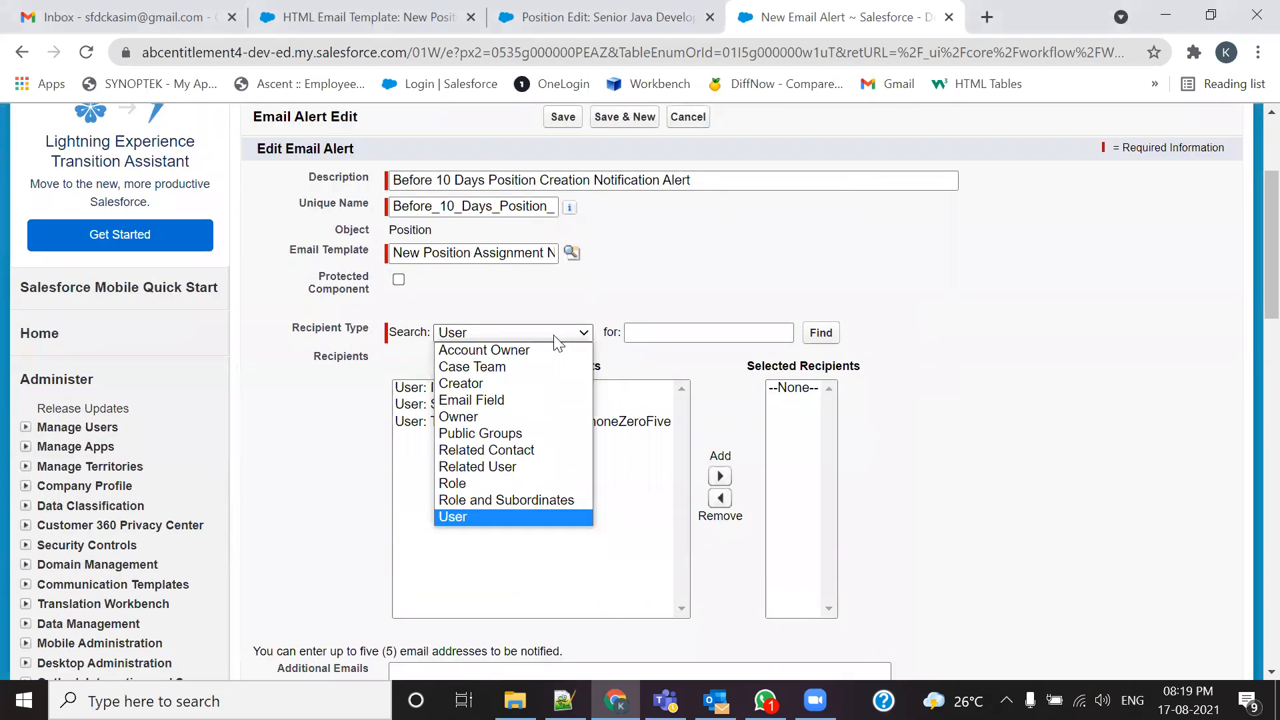
{"action": "left_click", "coordinate": [482, 406]}
{"action": "left_click", "coordinate": [466, 389]}
{"action": "left_click", "coordinate": [586, 476]}
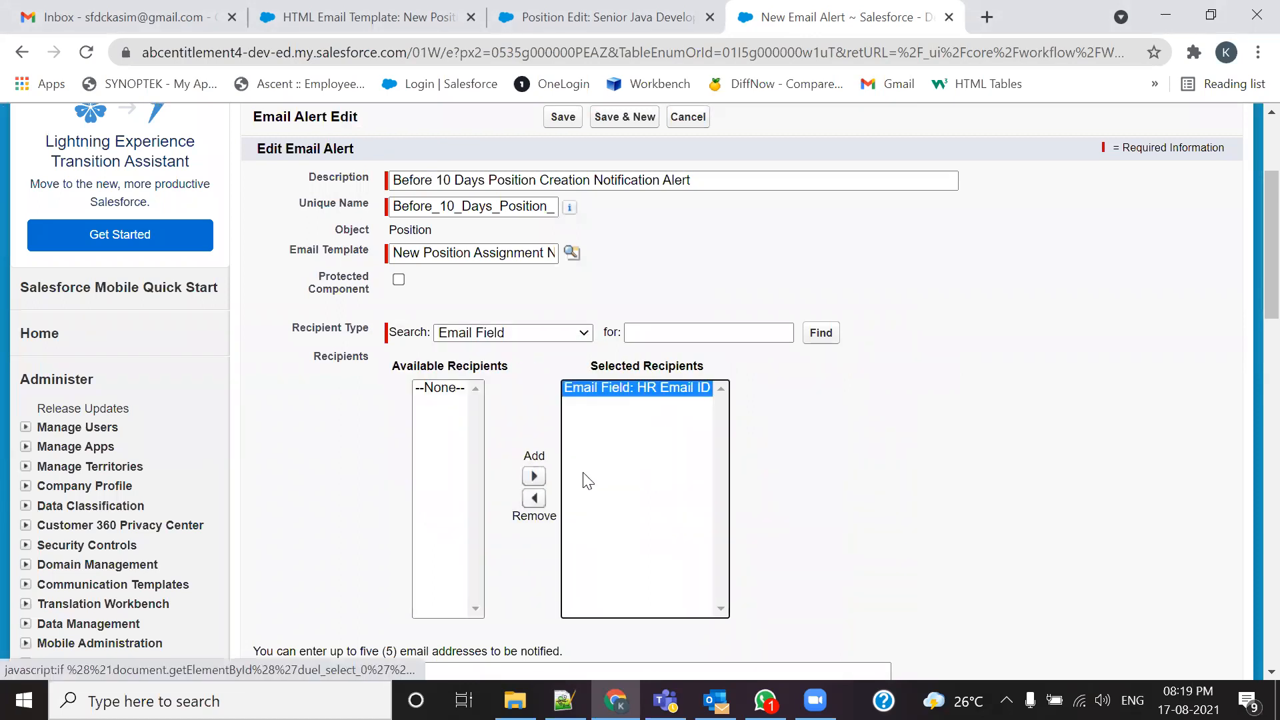
{"action": "scroll", "coordinate": [686, 442], "scroll_direction": "down", "scroll_amount": 3}
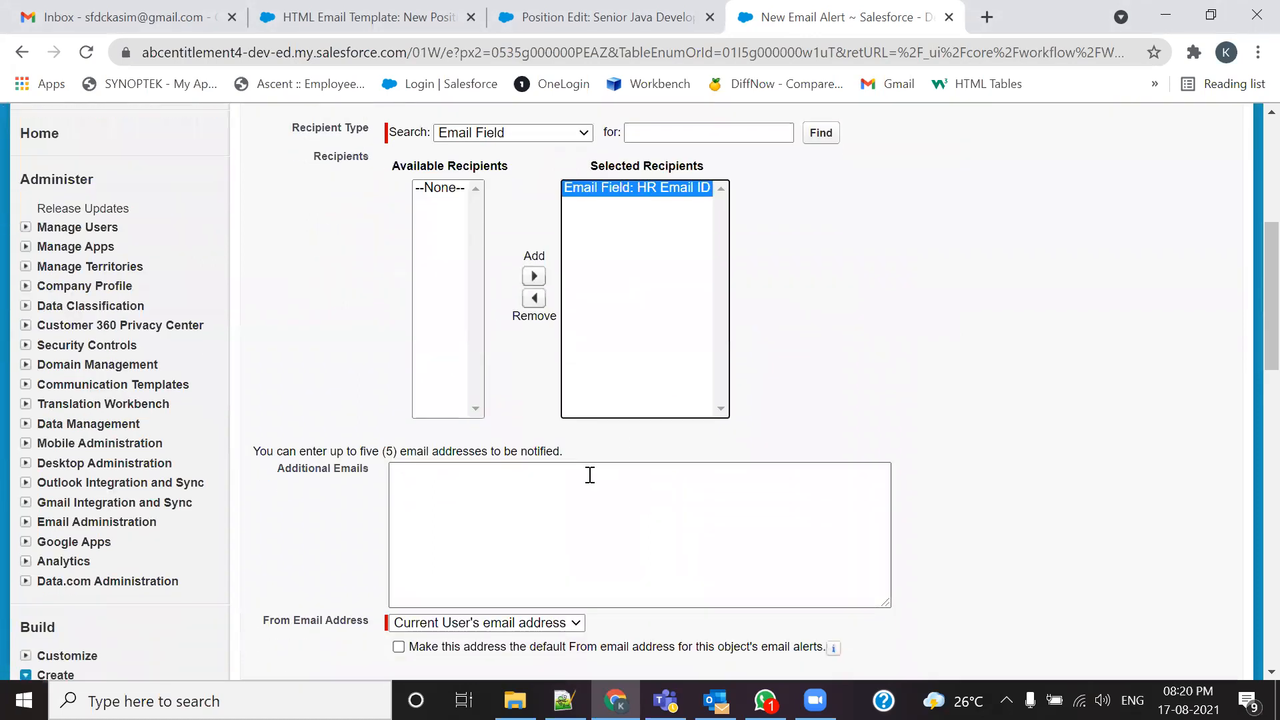
Step: Paste the five additional recipient email addresses from the notes and save the email alert
{"action": "key", "text": "alt+Tab"}
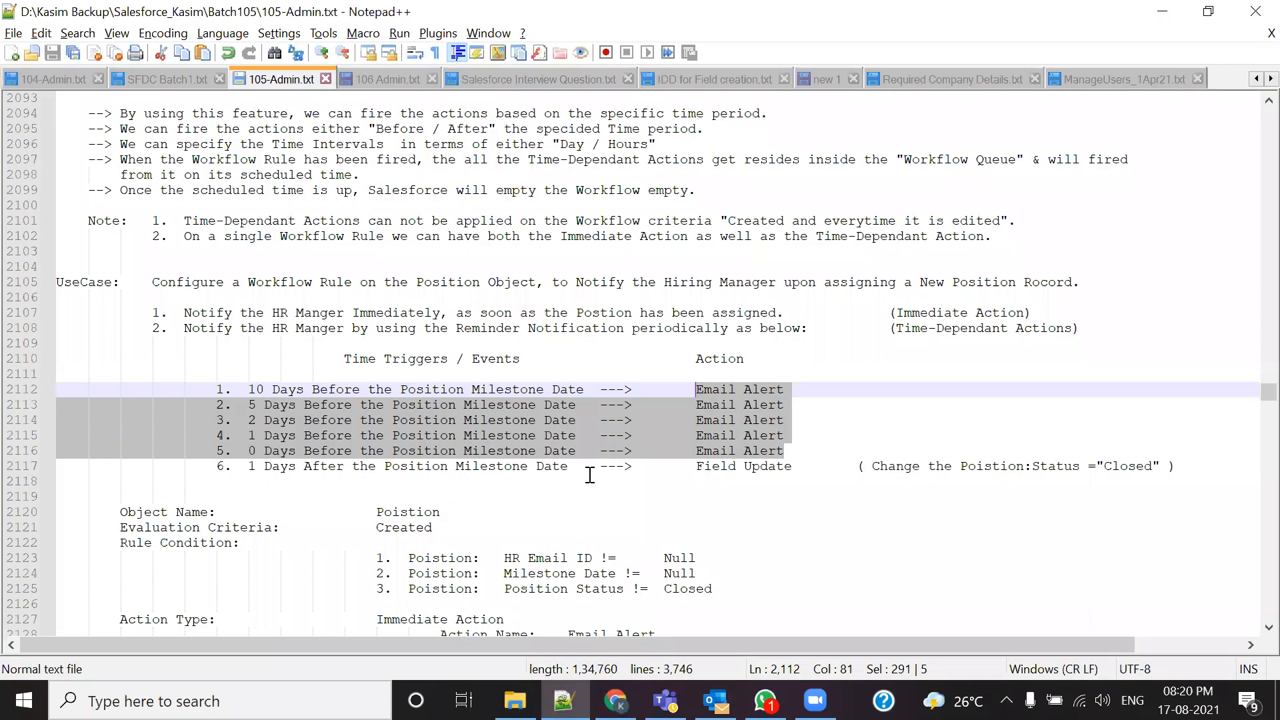
{"action": "left_click", "coordinate": [826, 80]}
{"action": "key", "text": "alt+Tab"}
{"action": "left_click", "coordinate": [442, 477]}
{"action": "key", "text": "ctrl+v"}
{"action": "scroll", "coordinate": [471, 537], "scroll_direction": "down", "scroll_amount": 3}
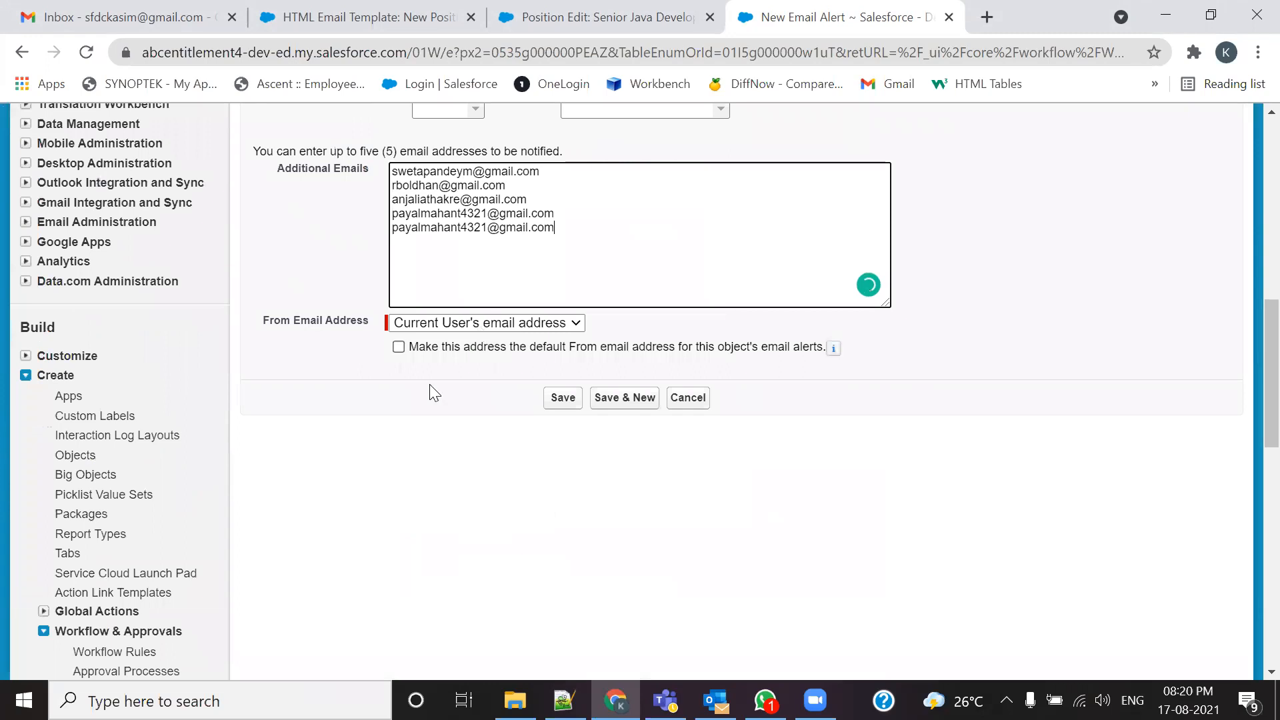
{"action": "scroll", "coordinate": [536, 299], "scroll_direction": "up", "scroll_amount": 3}
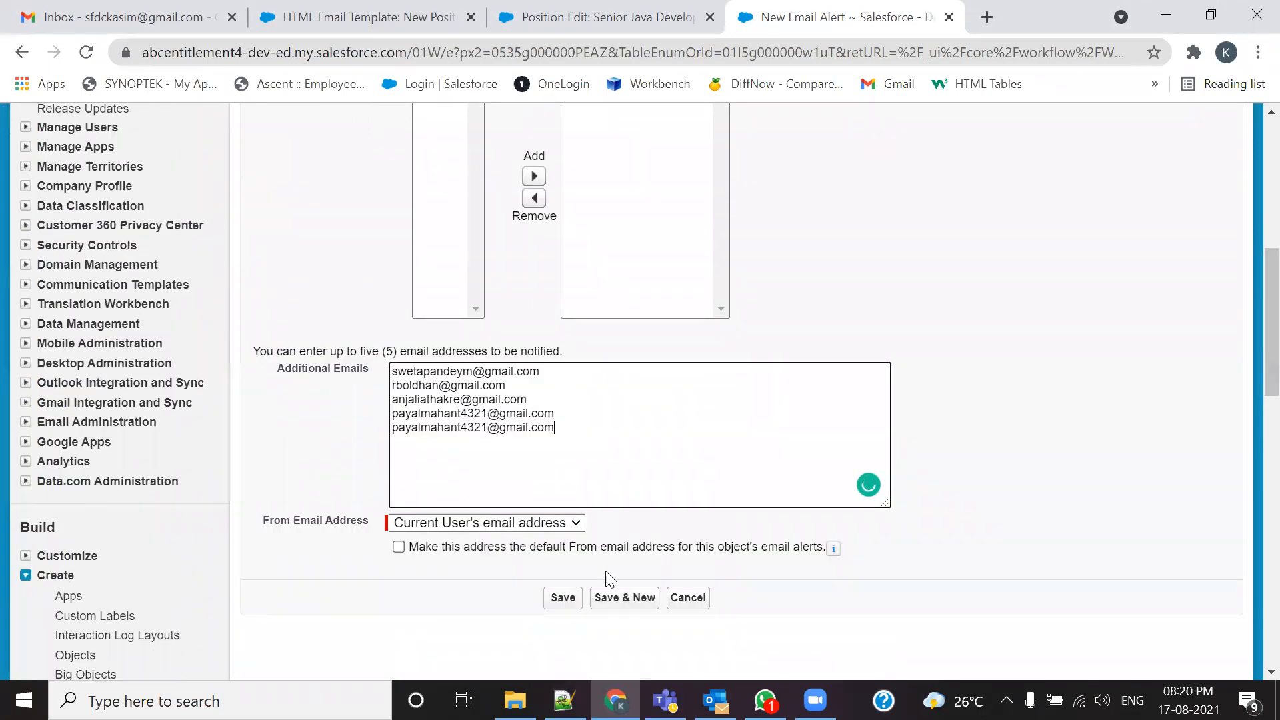
{"action": "left_click", "coordinate": [600, 592]}
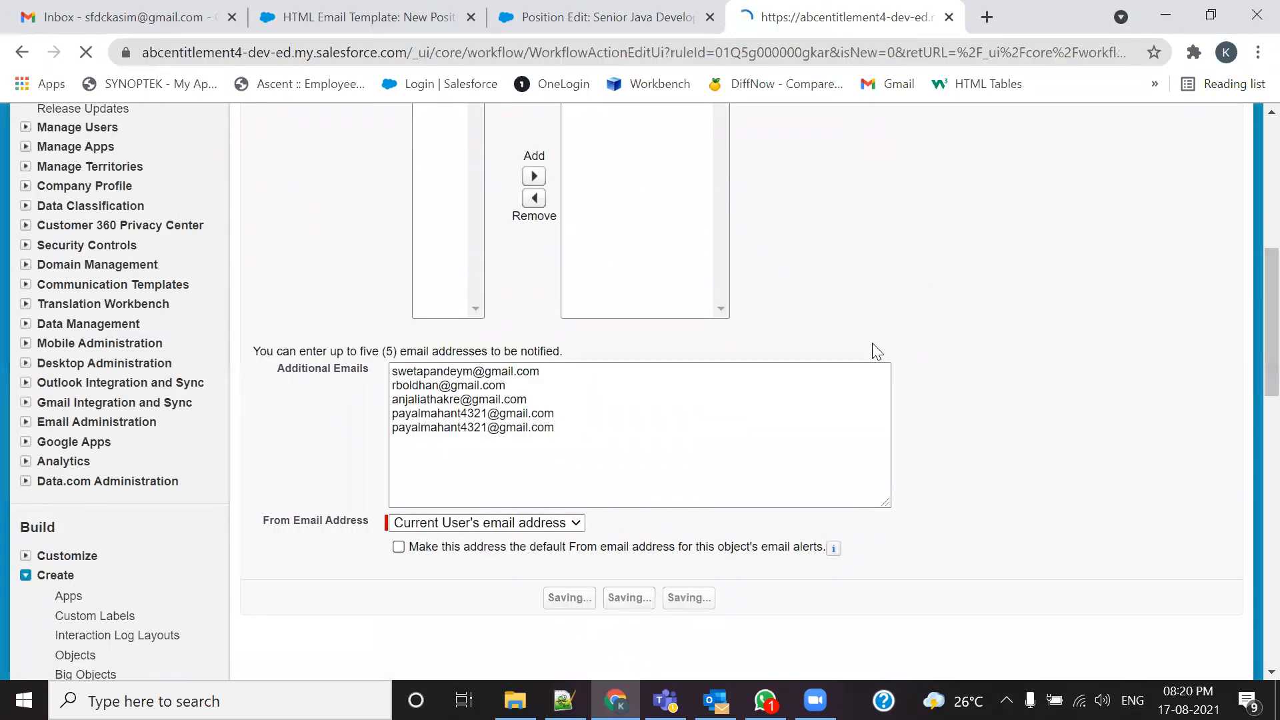
{"action": "scroll", "coordinate": [783, 409], "scroll_direction": "down", "scroll_amount": 2}
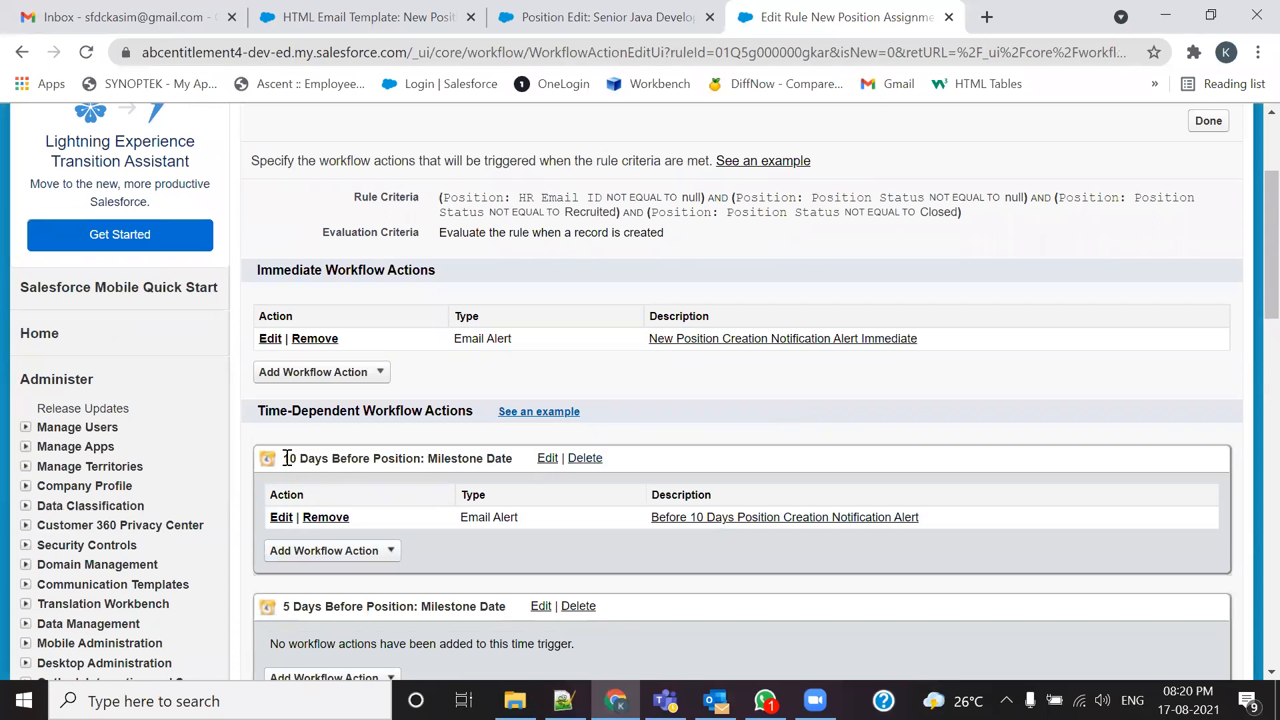
Step: Open 105-Admin.txt's Governor Limits and highlight the 40 immediate actions limit
{"action": "scroll", "coordinate": [288, 458], "scroll_direction": "down", "scroll_amount": 1}
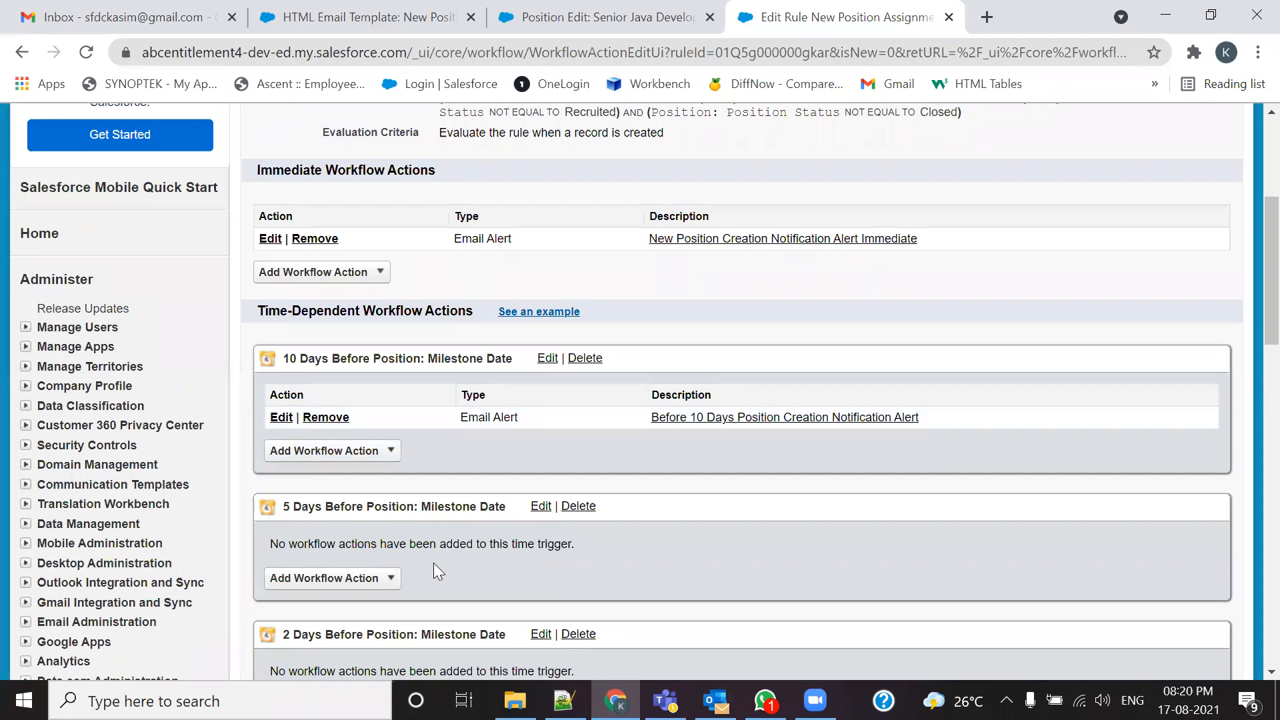
{"action": "left_click", "coordinate": [564, 700]}
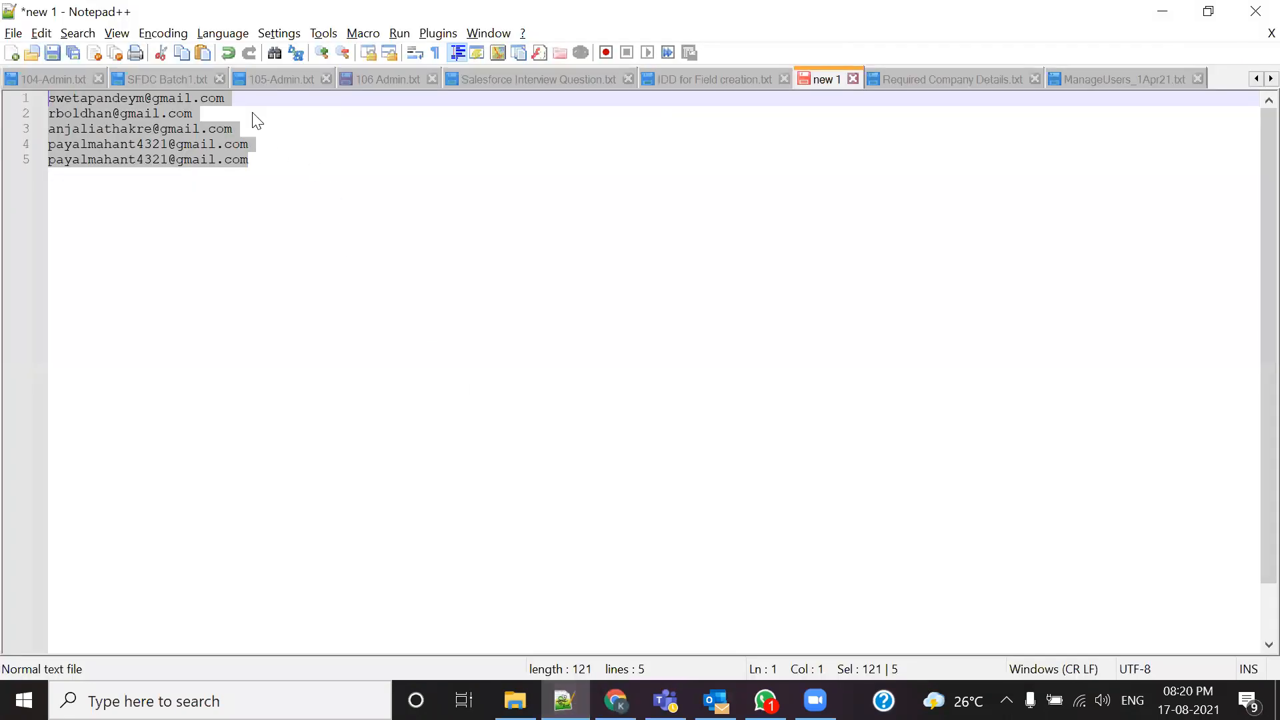
{"action": "left_click", "coordinate": [278, 74]}
{"action": "scroll", "coordinate": [386, 404], "scroll_direction": "up", "scroll_amount": 5}
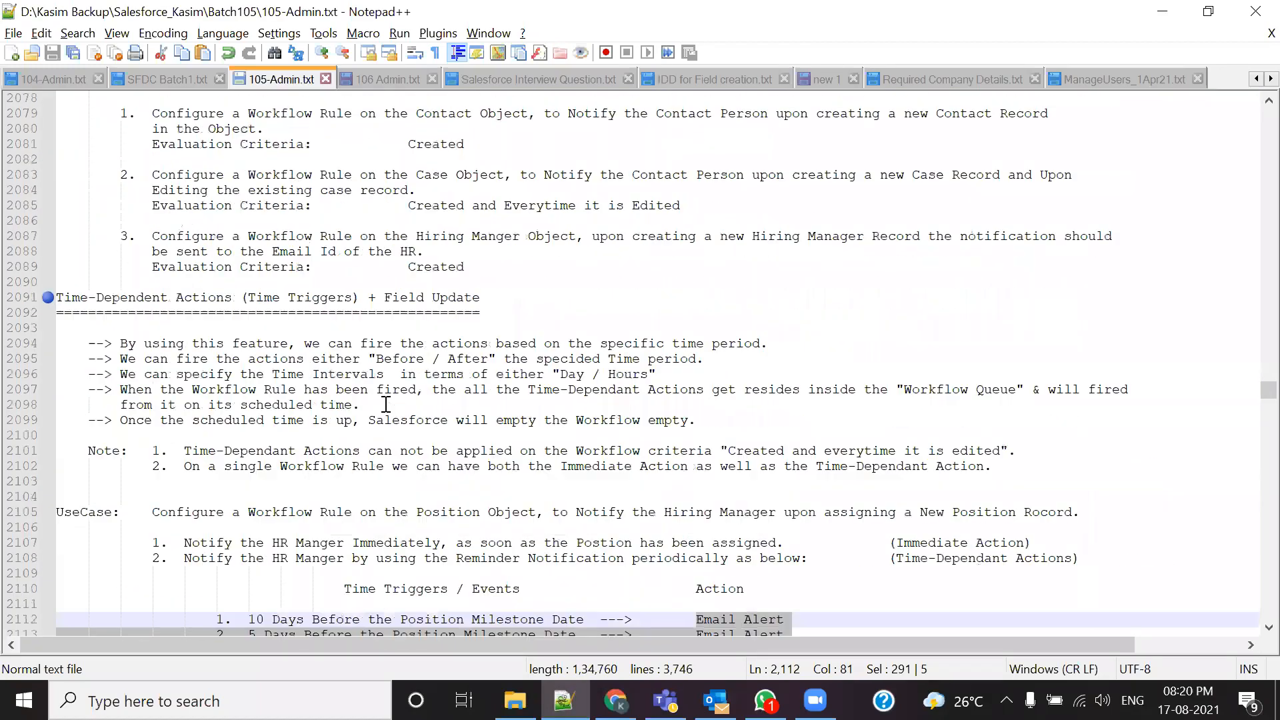
{"action": "scroll", "coordinate": [386, 404], "scroll_direction": "up", "scroll_amount": 20}
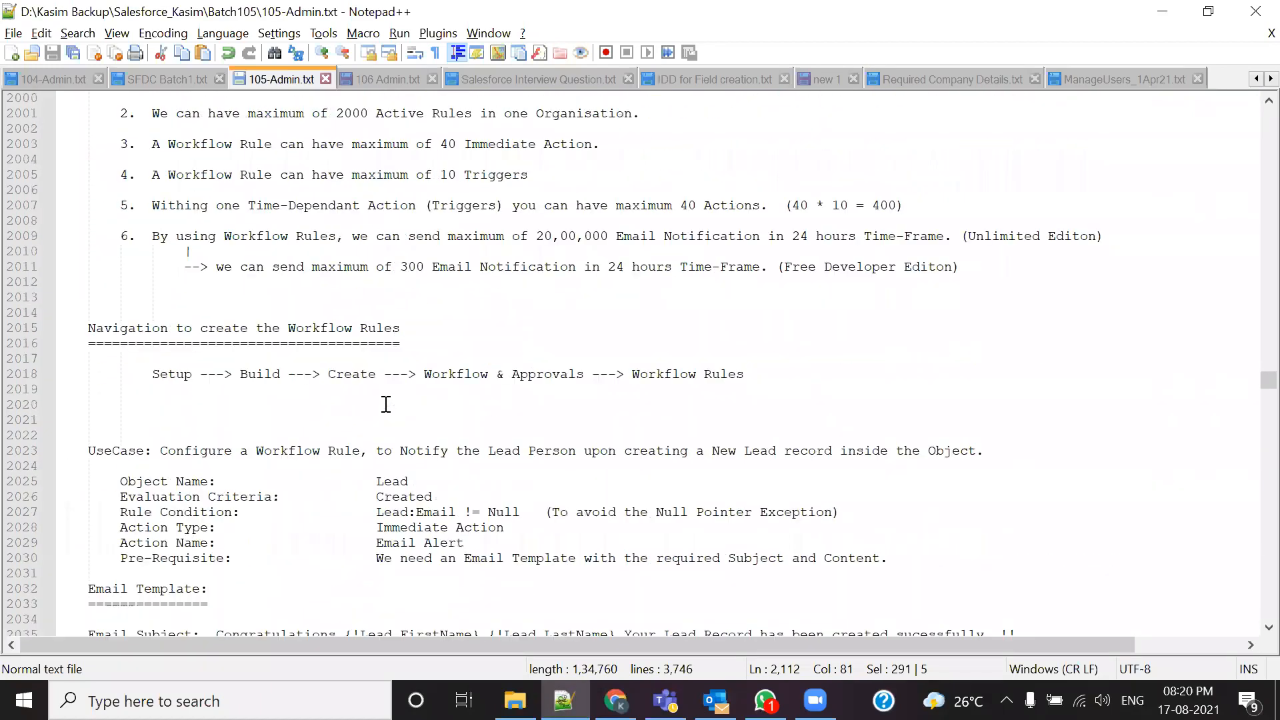
{"action": "scroll", "coordinate": [386, 404], "scroll_direction": "up", "scroll_amount": 3}
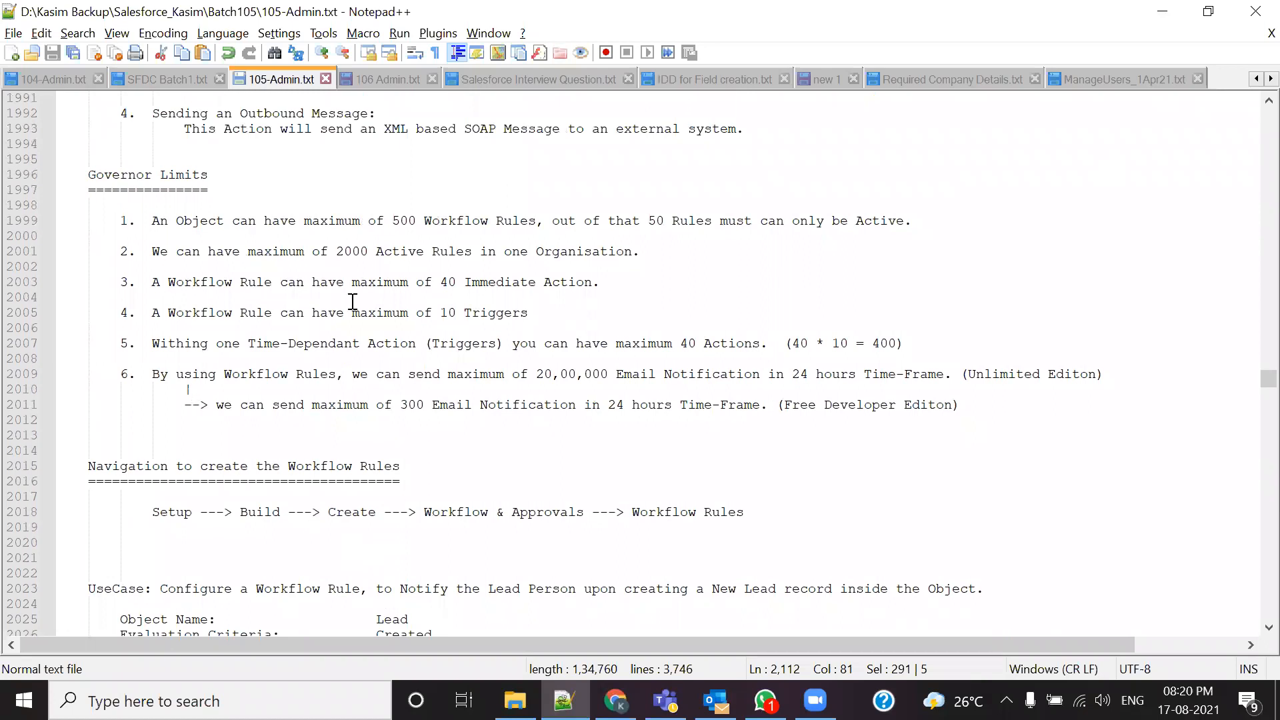
{"action": "left_click_drag", "start_coordinate": [328, 282], "coordinate": [595, 282]}
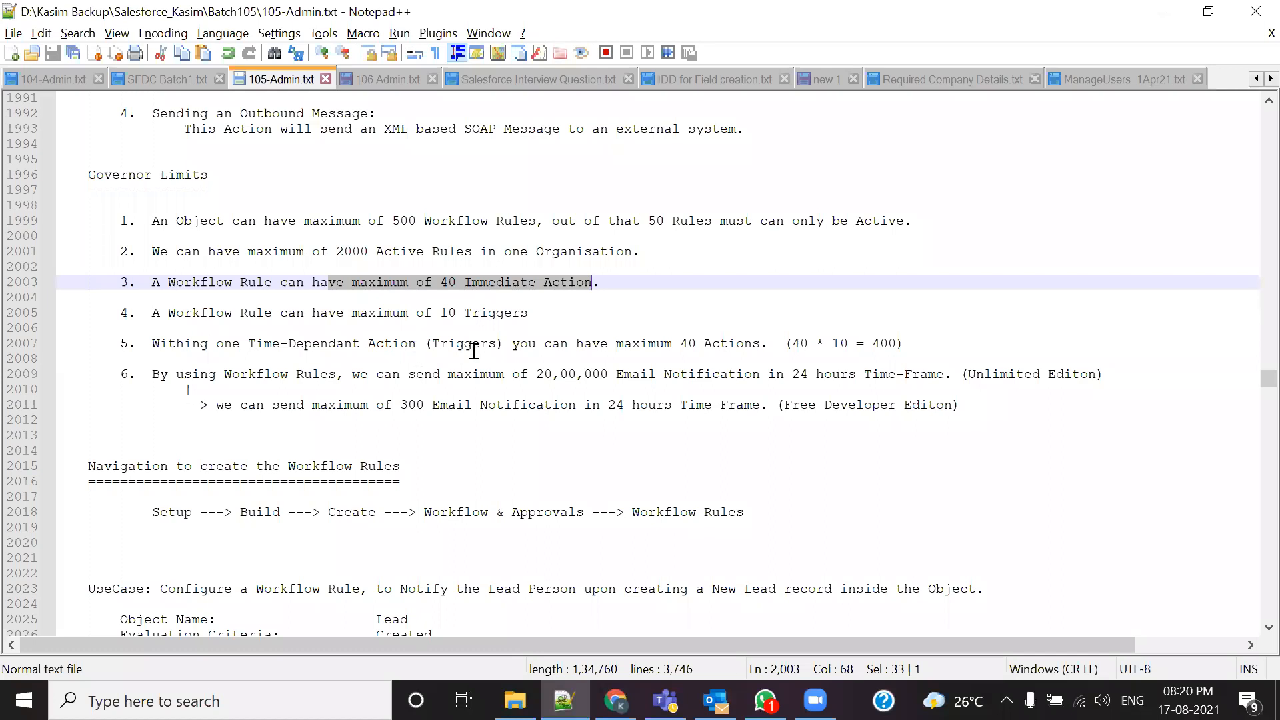
Step: Compare against the Salesforce rule's triggers, then highlight the 10 triggers limit in the notes
{"action": "key", "text": "alt+Tab"}
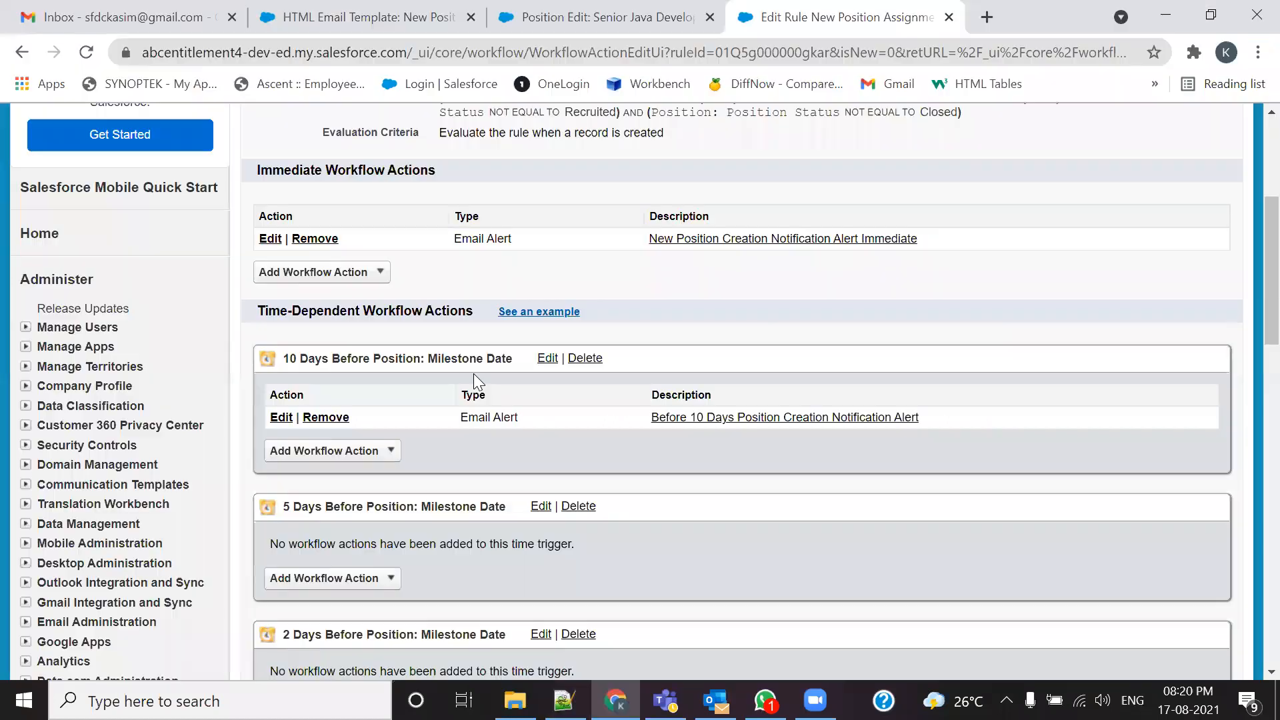
{"action": "scroll", "coordinate": [489, 407], "scroll_direction": "up", "scroll_amount": 2}
{"action": "scroll", "coordinate": [425, 402], "scroll_direction": "down", "scroll_amount": 2}
{"action": "scroll", "coordinate": [422, 400], "scroll_direction": "down", "scroll_amount": 2}
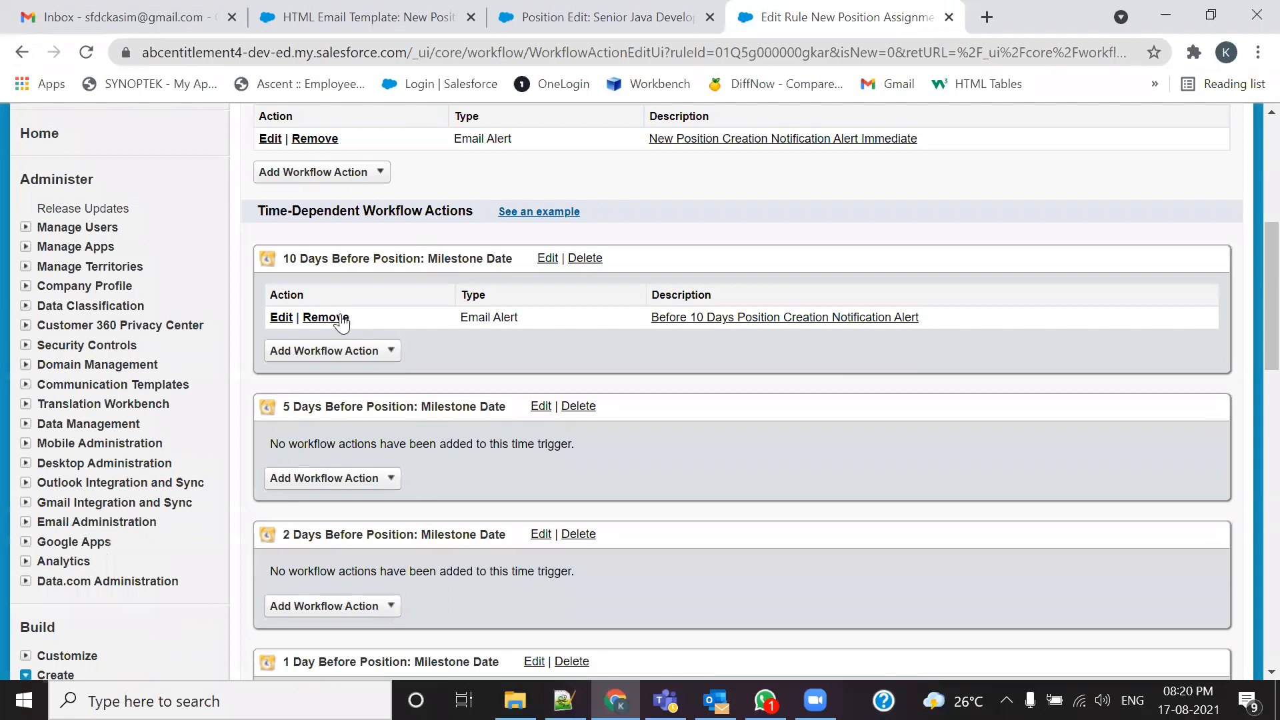
{"action": "left_click_drag", "start_coordinate": [258, 212], "coordinate": [375, 212]}
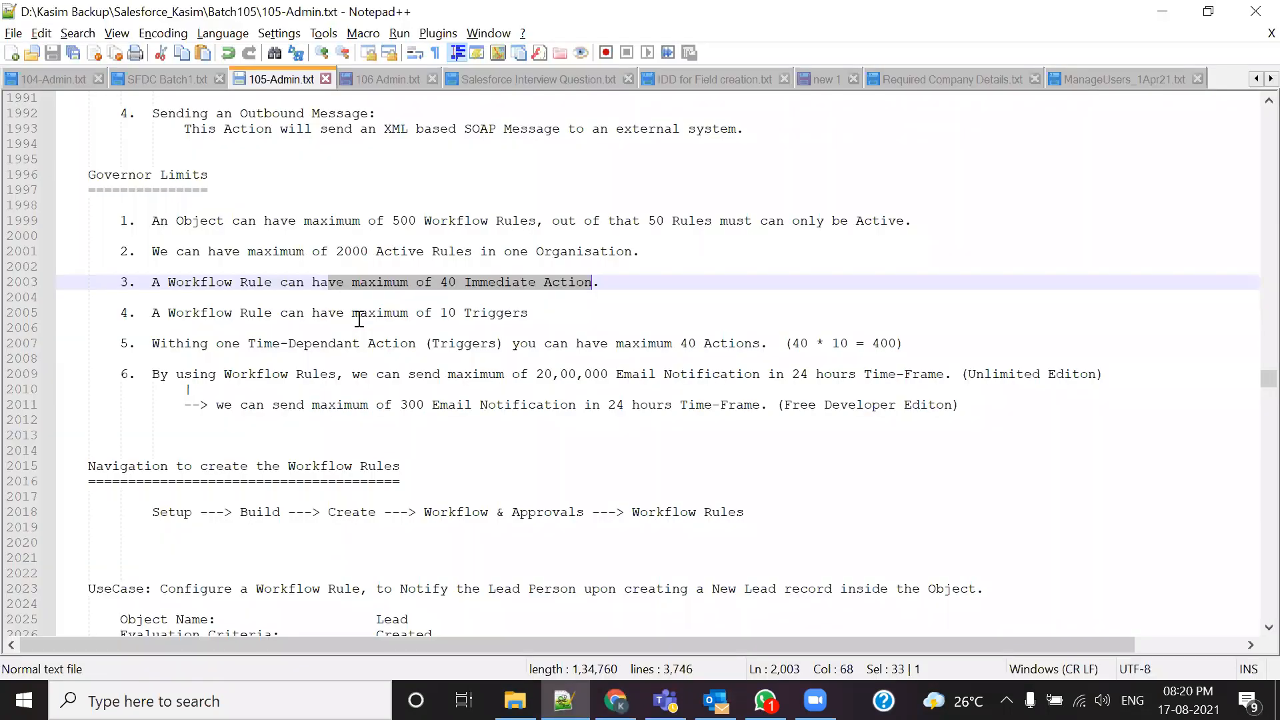
{"action": "key", "text": "alt+Tab"}
{"action": "left_click_drag", "start_coordinate": [437, 313], "coordinate": [480, 314]}
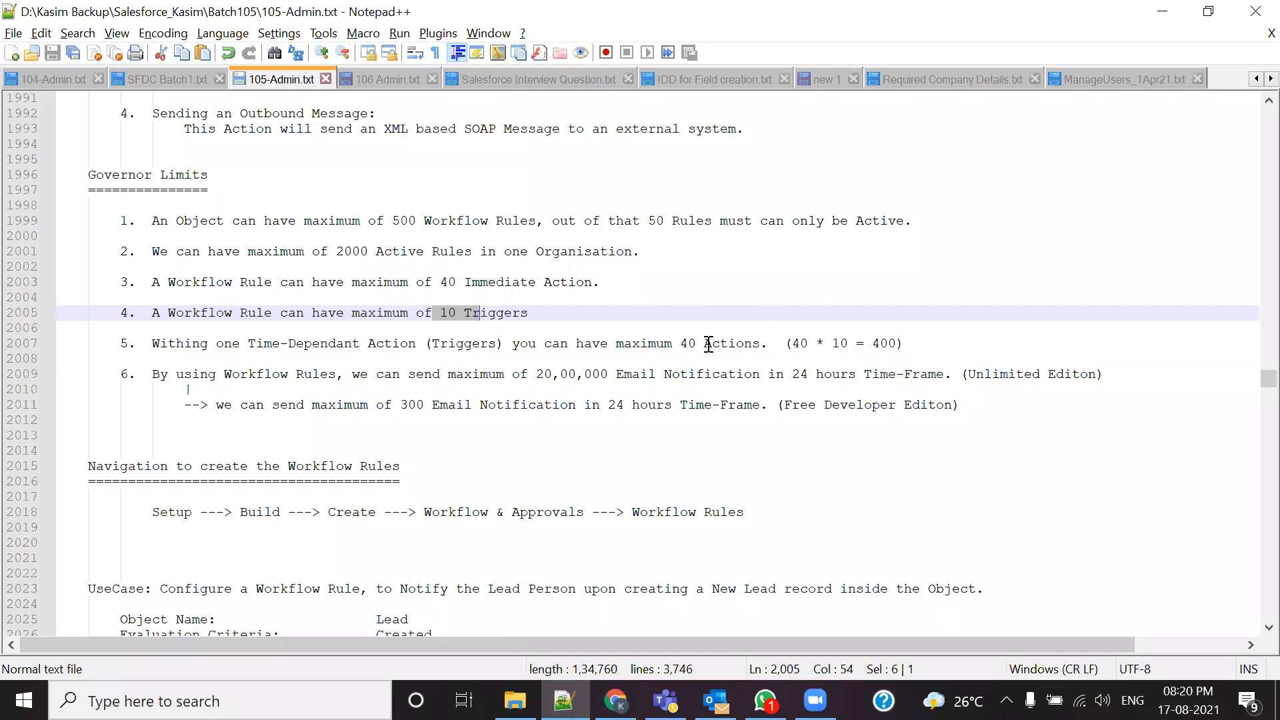
{"action": "key", "text": "alt+Tab"}
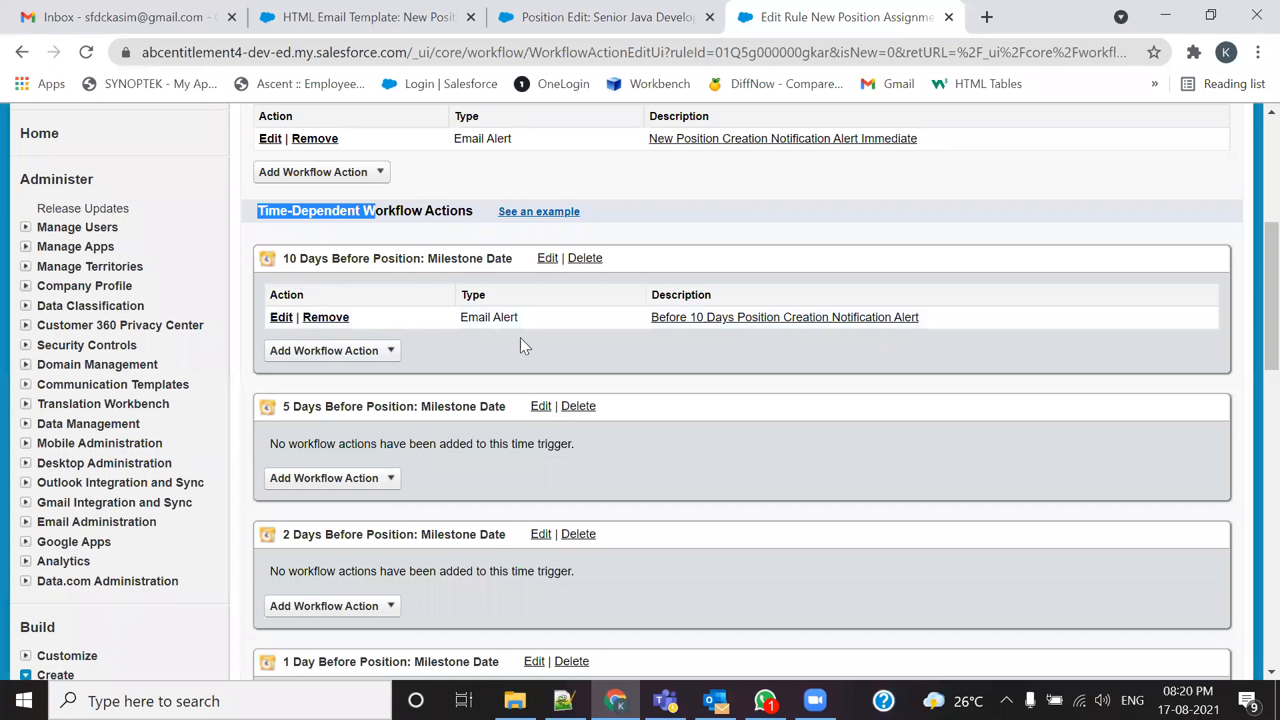
{"action": "mouse_move", "coordinate": [256, 242]}
{"action": "left_mouse_down"}
{"action": "mouse_move", "coordinate": [612, 377]}
{"action": "mouse_move", "coordinate": [1021, 376]}
{"action": "mouse_move", "coordinate": [1240, 266]}
{"action": "mouse_move", "coordinate": [975, 226]}
{"action": "mouse_move", "coordinate": [241, 232]}
{"action": "left_mouse_up"}
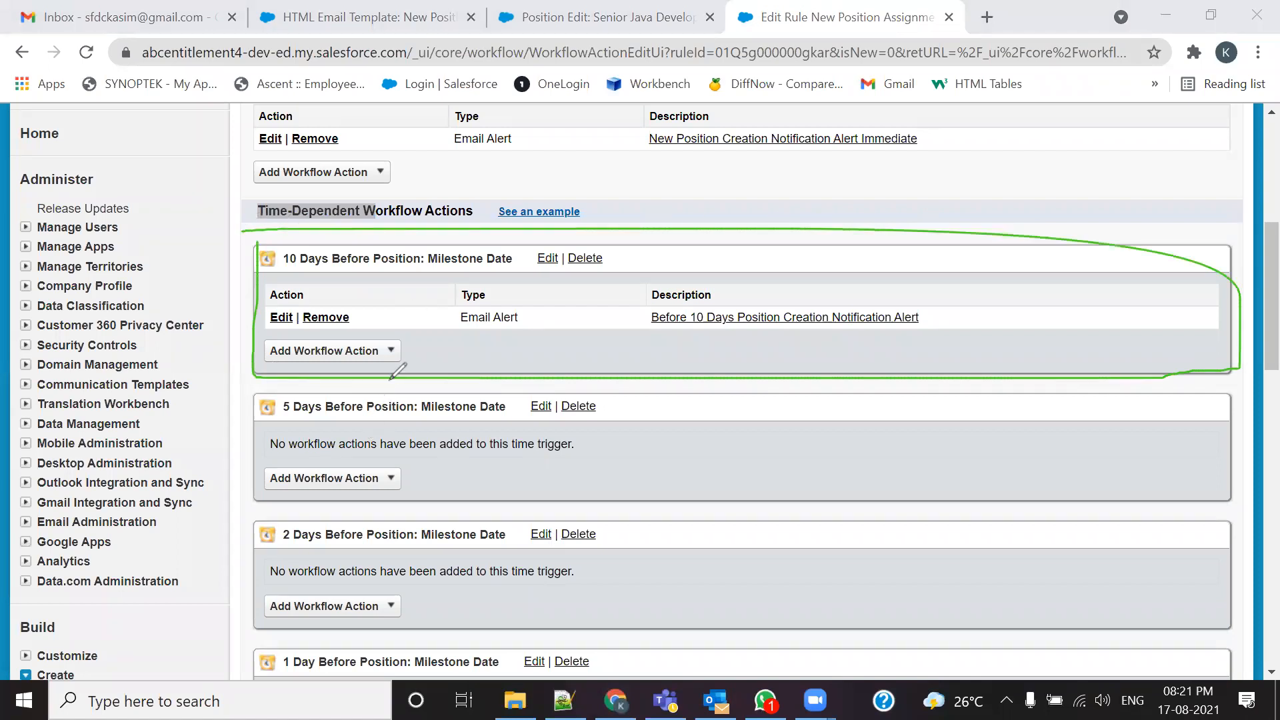
{"action": "left_click_drag", "start_coordinate": [415, 348], "coordinate": [455, 328]}
{"action": "left_click_drag", "start_coordinate": [367, 316], "coordinate": [408, 296]}
{"action": "key", "text": "Escape"}
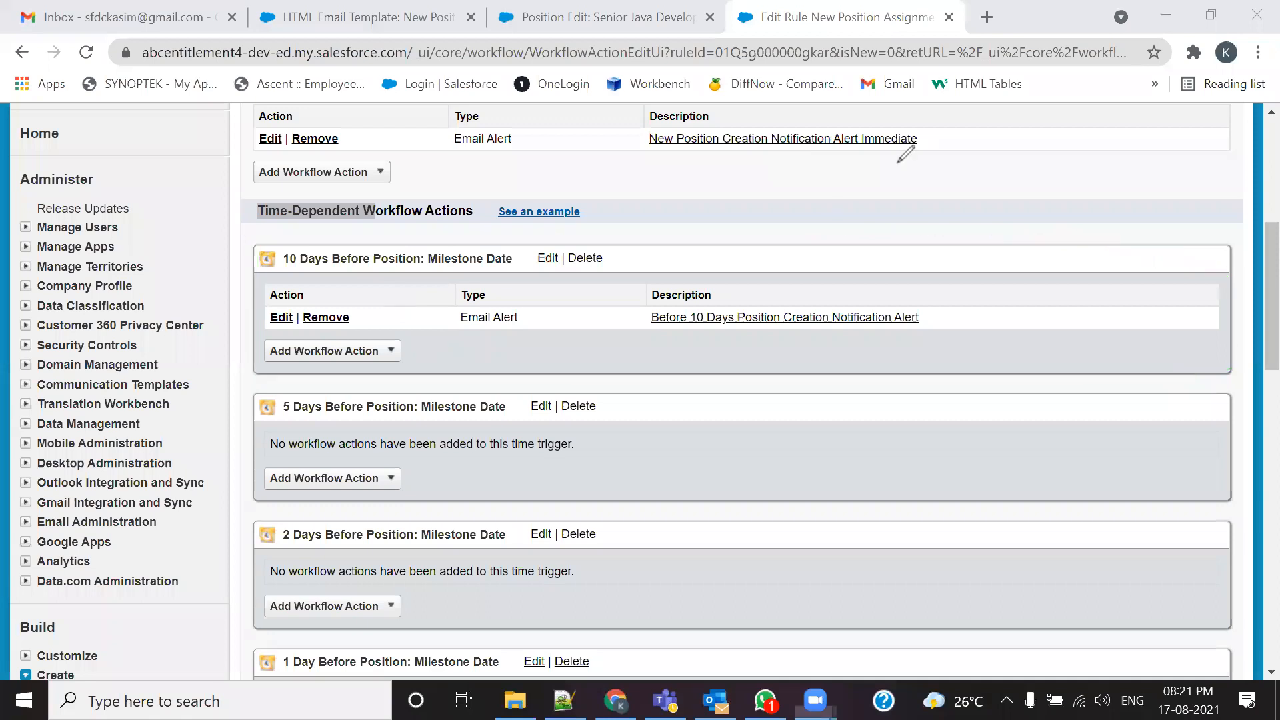
{"action": "key", "text": "alt+Tab"}
{"action": "key", "text": "Tab"}
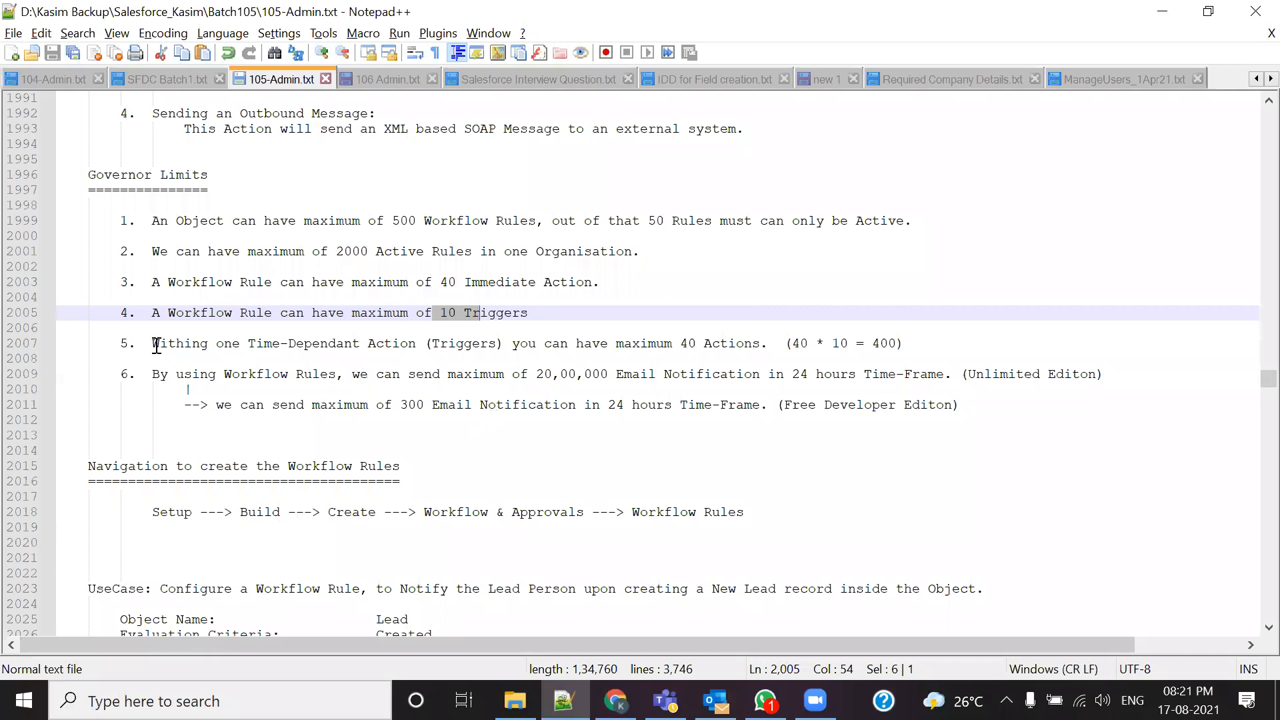
Step: Reword limit 5 on line 2007 from 'Time-Dependant Action (Triggers)' to 'Time-Triggers'
{"action": "left_click_drag", "start_coordinate": [153, 344], "coordinate": [301, 348]}
{"action": "left_click", "coordinate": [430, 344]}
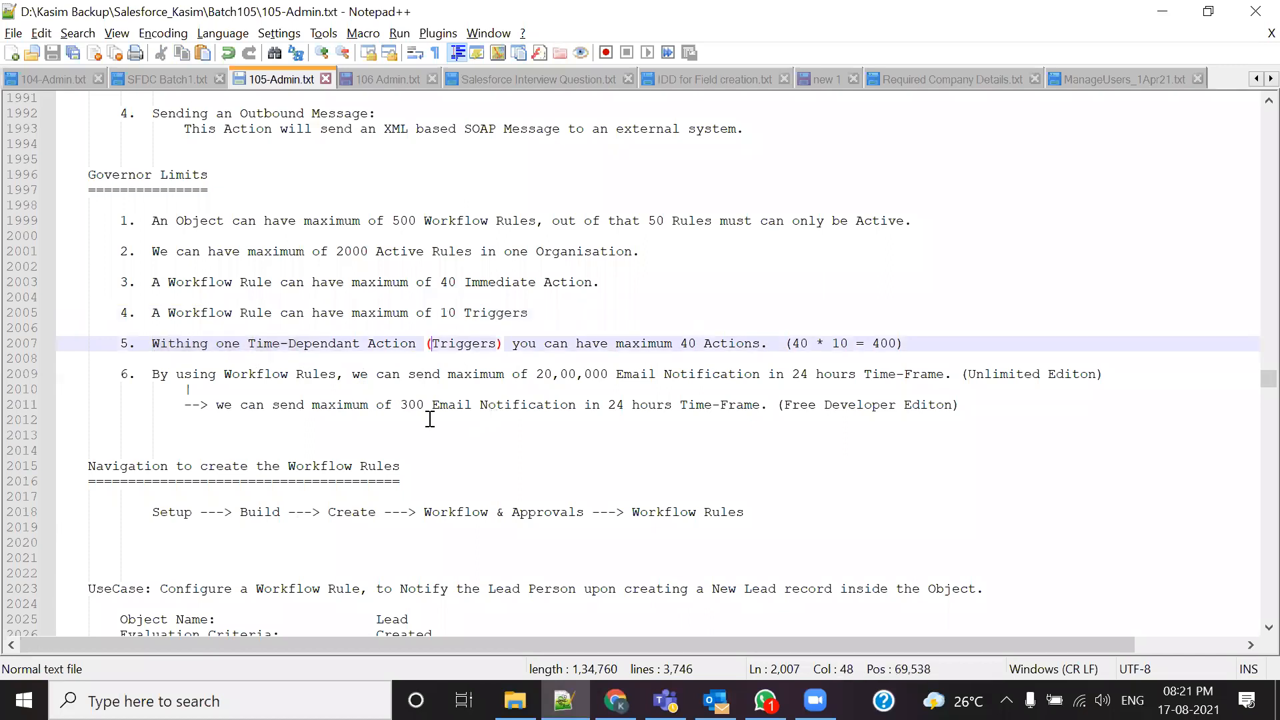
{"action": "key", "text": "BackSpace"}
{"action": "key", "text": "BackSpace"}
{"action": "key", "text": "BackSpace"}
{"action": "key", "text": "BackSpace"}
{"action": "key", "text": "BackSpace"}
{"action": "key", "text": "BackSpace"}
{"action": "key", "text": "BackSpace"}
{"action": "key", "text": "BackSpace"}
{"action": "key", "text": "BackSpace"}
{"action": "key", "text": "BackSpace"}
{"action": "key", "text": "BackSpace"}
{"action": "key", "text": "BackSpace"}
{"action": "key", "text": "BackSpace"}
{"action": "key", "text": "BackSpace"}
{"action": "key", "text": "BackSpace"}
{"action": "key", "text": "BackSpace"}
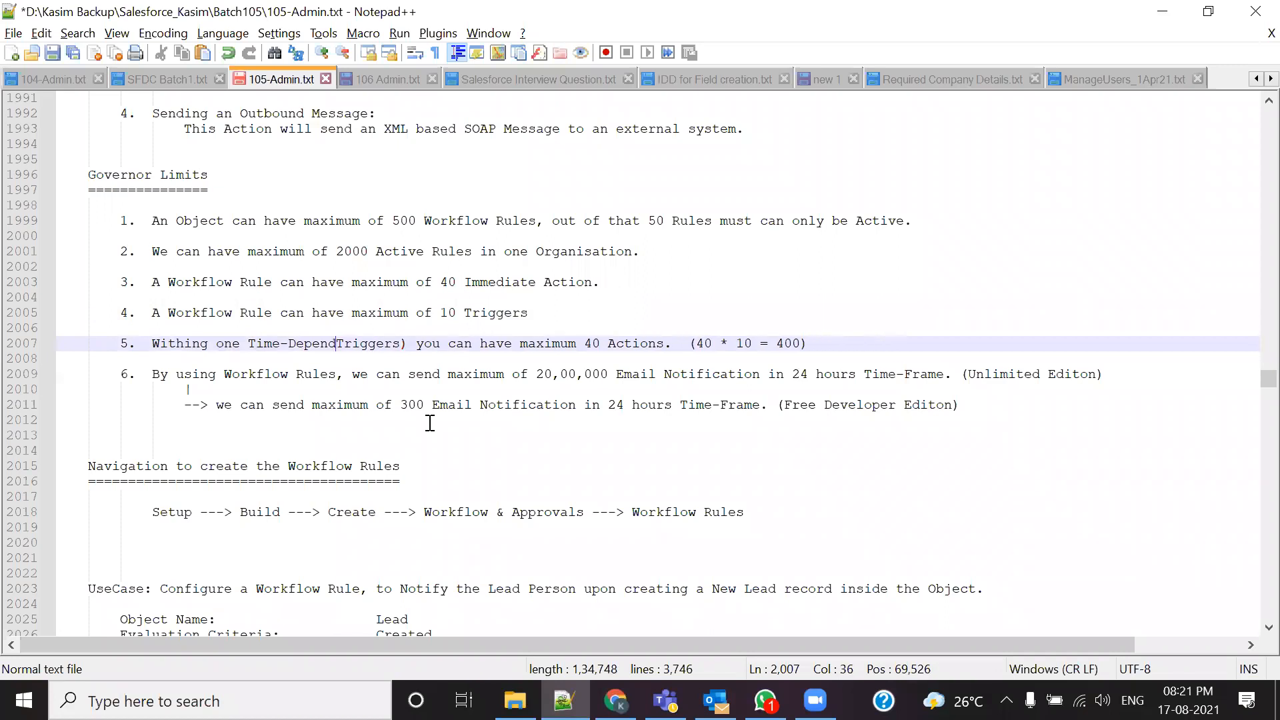
{"action": "key", "text": "BackSpace"}
{"action": "key", "text": "BackSpace"}
{"action": "key", "text": "Right"}
{"action": "key", "text": "Right"}
{"action": "key", "text": "Right"}
{"action": "key", "text": "Right"}
{"action": "key", "text": "Right"}
{"action": "key", "text": "Right"}
{"action": "key", "text": "Right"}
{"action": "key", "text": "Right"}
{"action": "key", "text": "Right"}
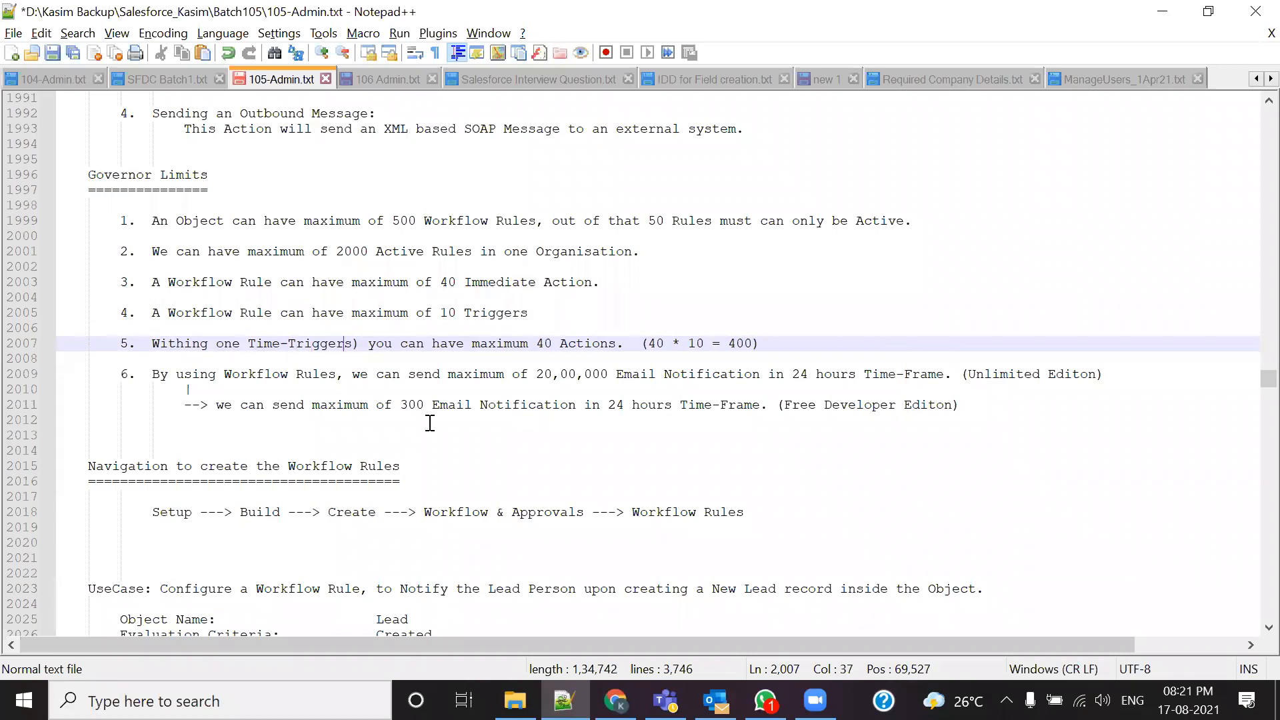
{"action": "key", "text": "BackSpace"}
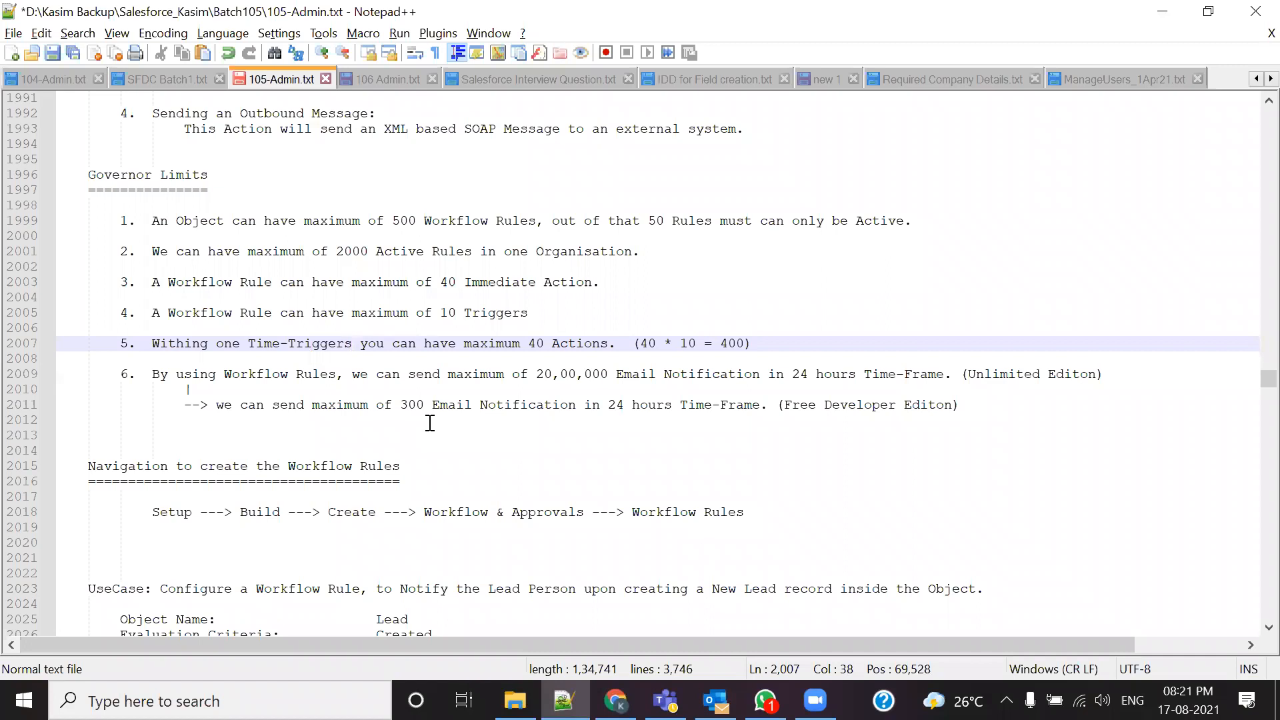
{"action": "left_click", "coordinate": [533, 344]}
{"action": "key", "text": "alt+Tab"}
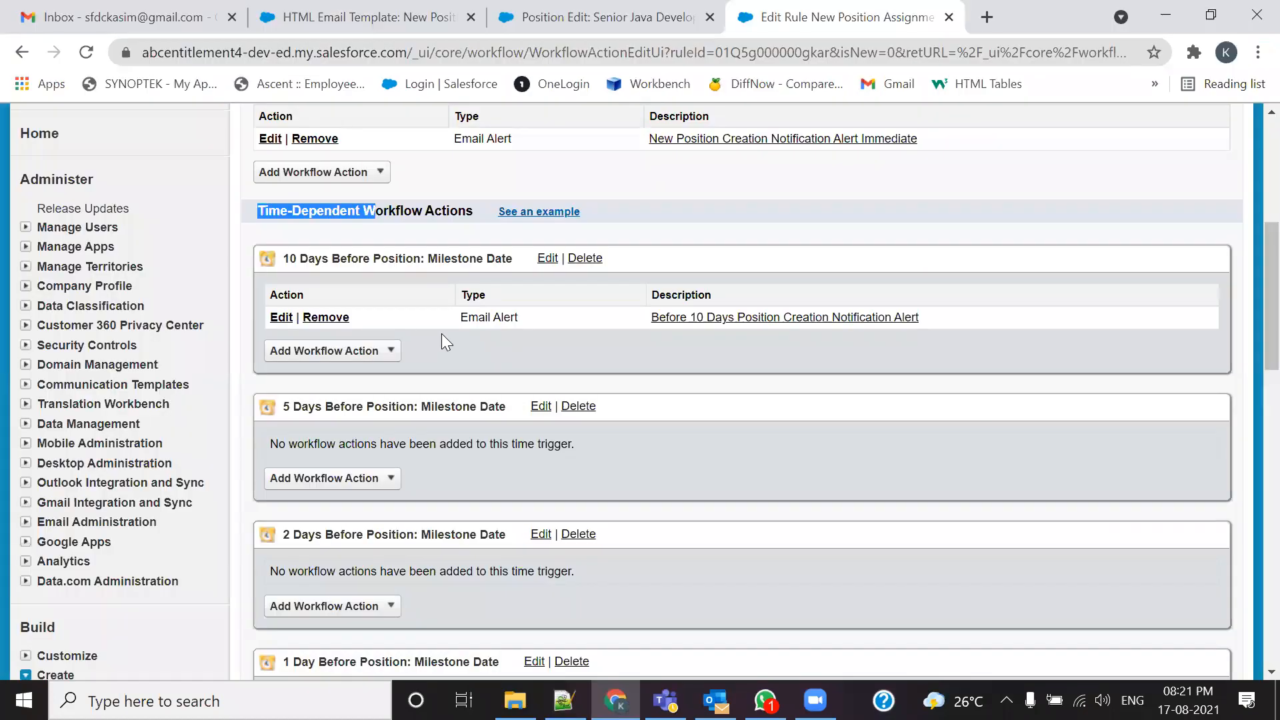
{"action": "scroll", "coordinate": [348, 293], "scroll_direction": "up", "scroll_amount": 1}
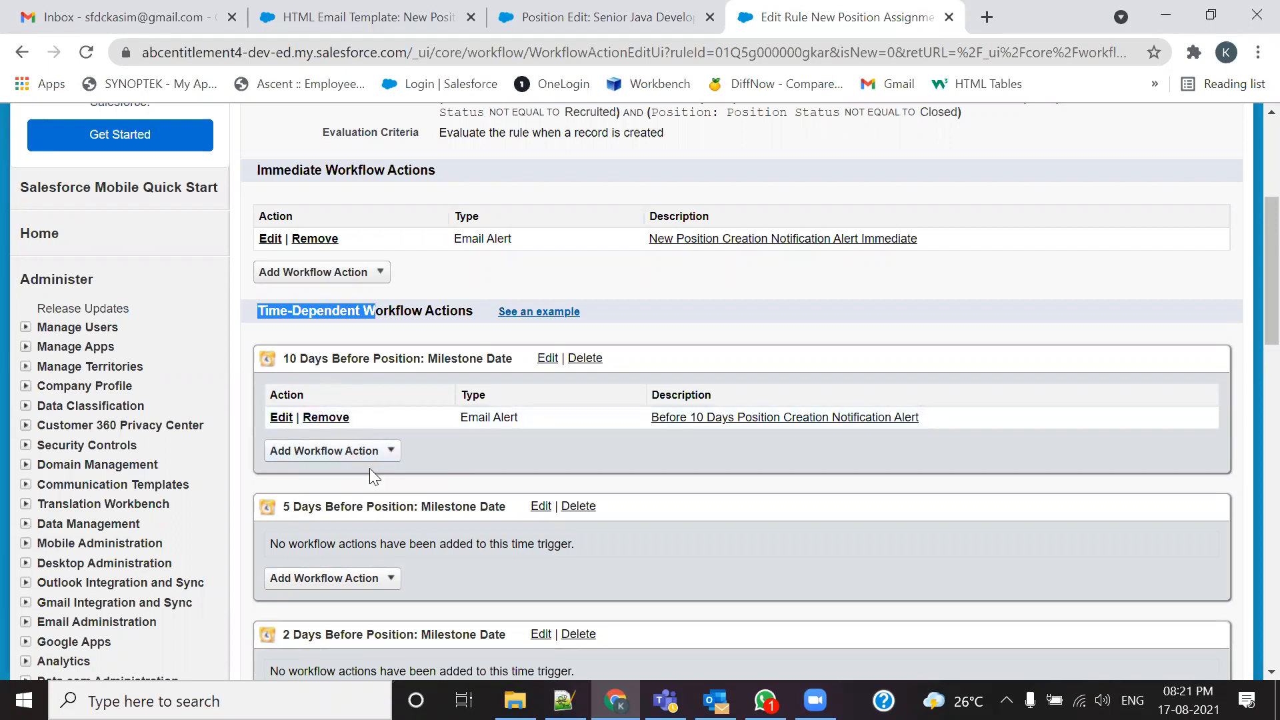
{"action": "key", "text": "alt+Tab"}
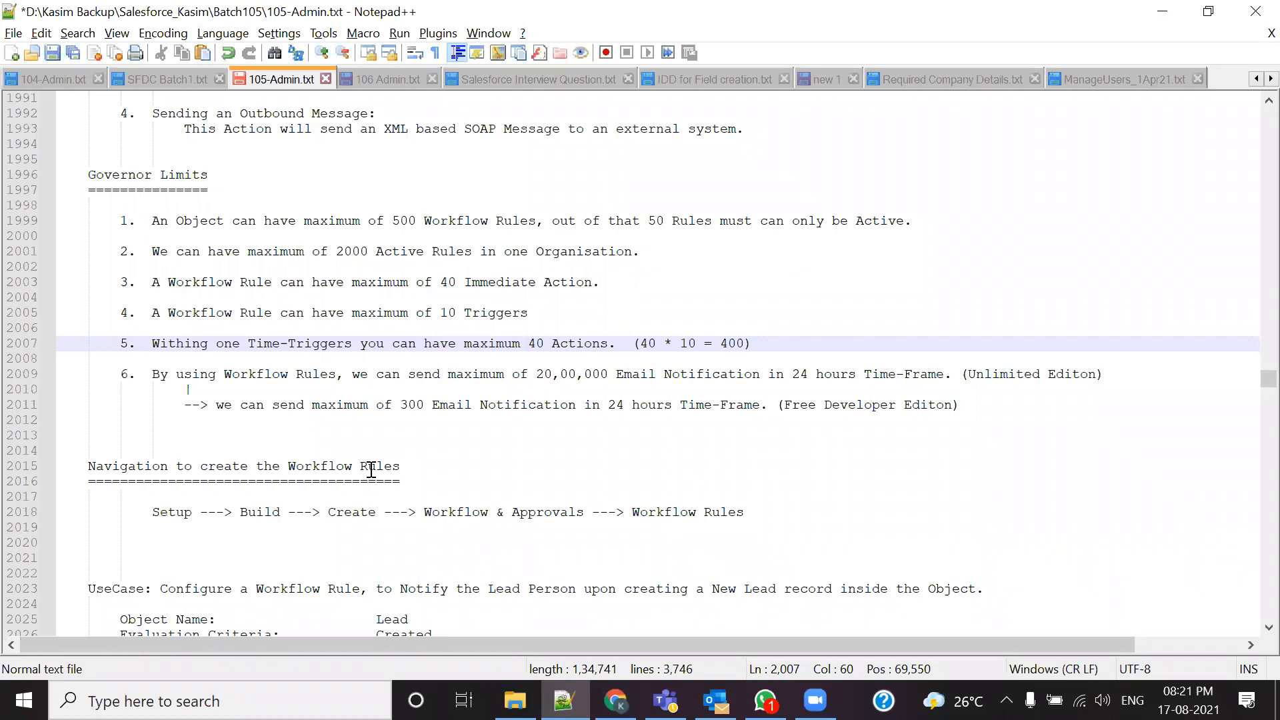
Step: Append 'Time Depandant Actions' to limit 5's (40 * 10 = 400) calculation, remove the stray '[', and save
{"action": "double_click", "coordinate": [445, 314]}
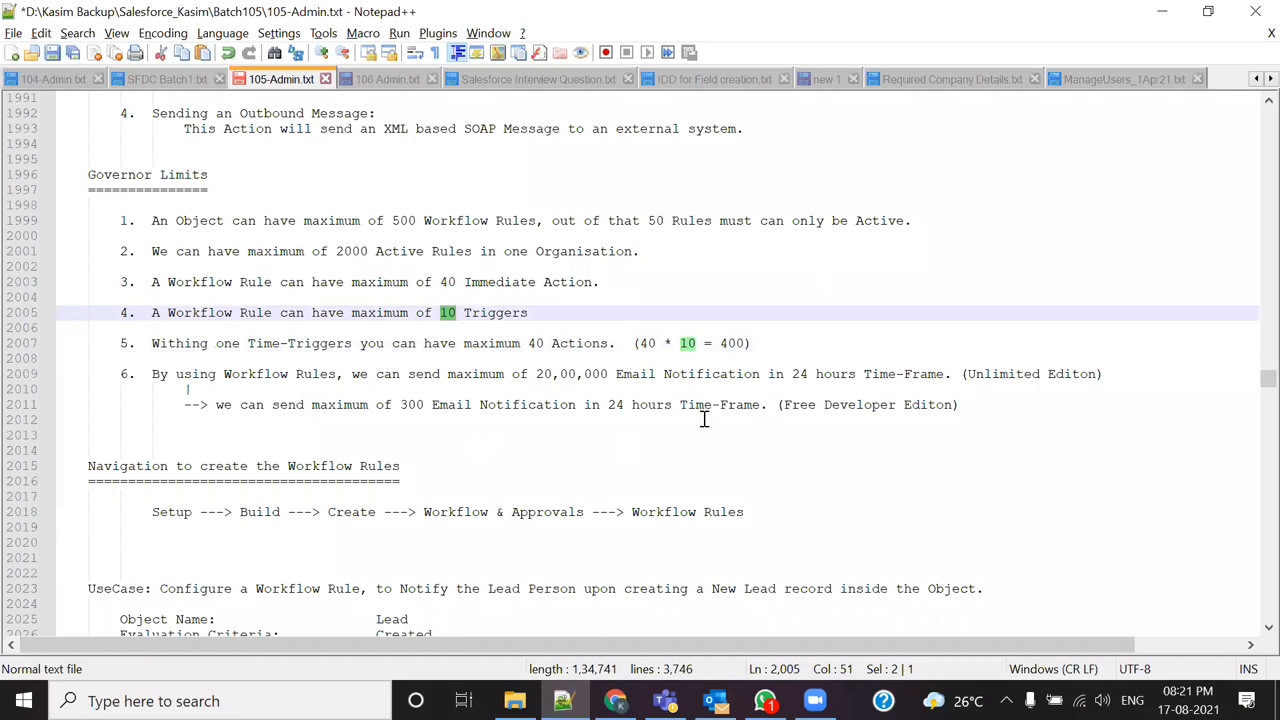
{"action": "left_click_drag", "start_coordinate": [642, 344], "coordinate": [658, 344]}
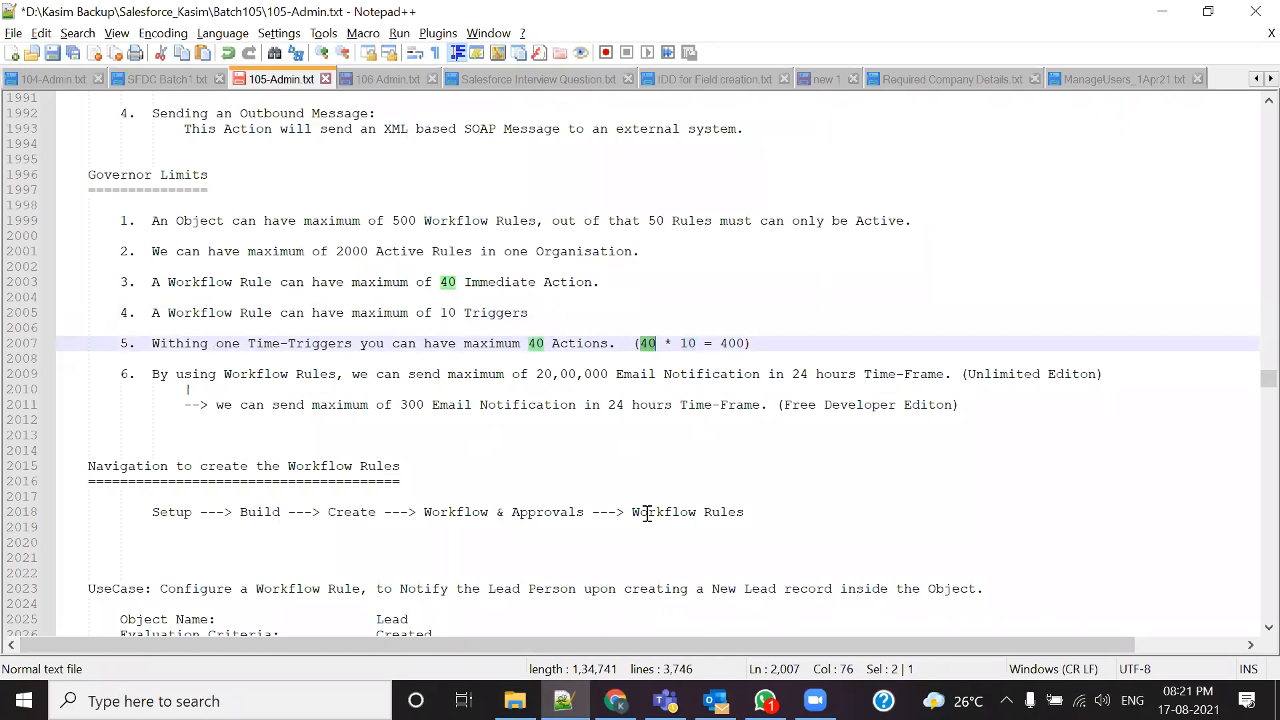
{"action": "left_click", "coordinate": [746, 346]}
{"action": "type", "text": "Time D"}
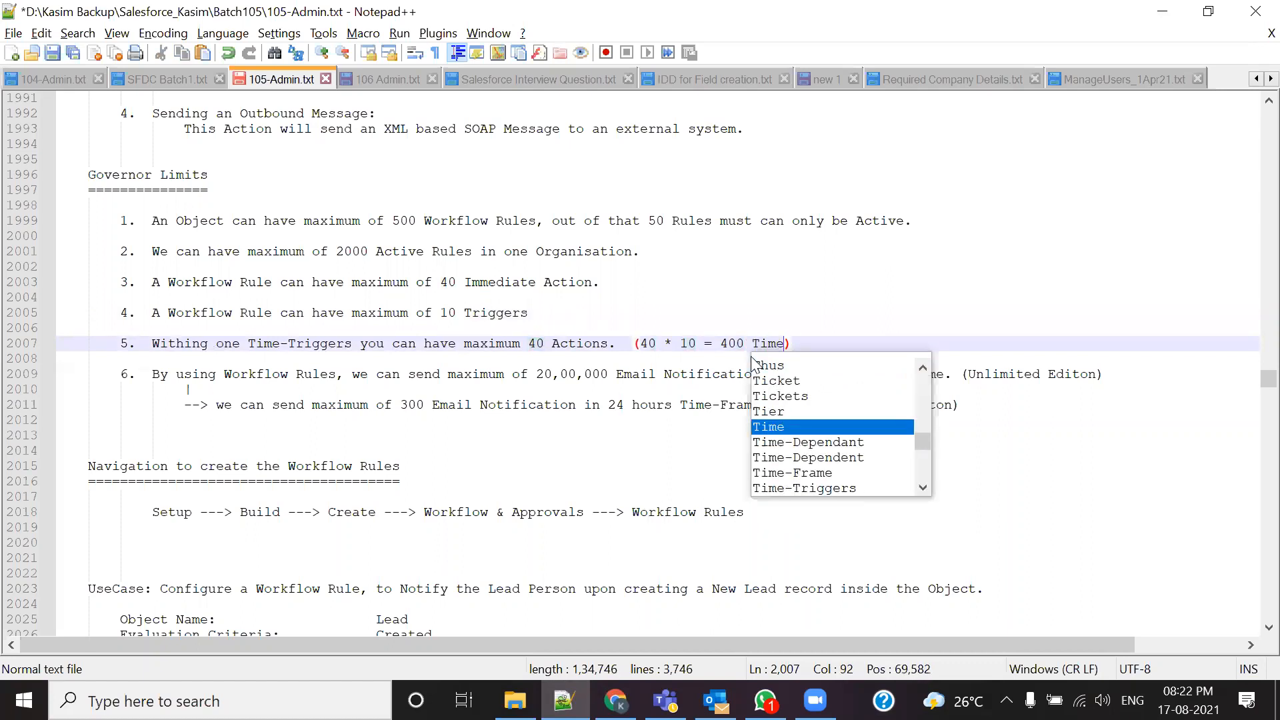
{"action": "type", "text": "ep[andant Act"}
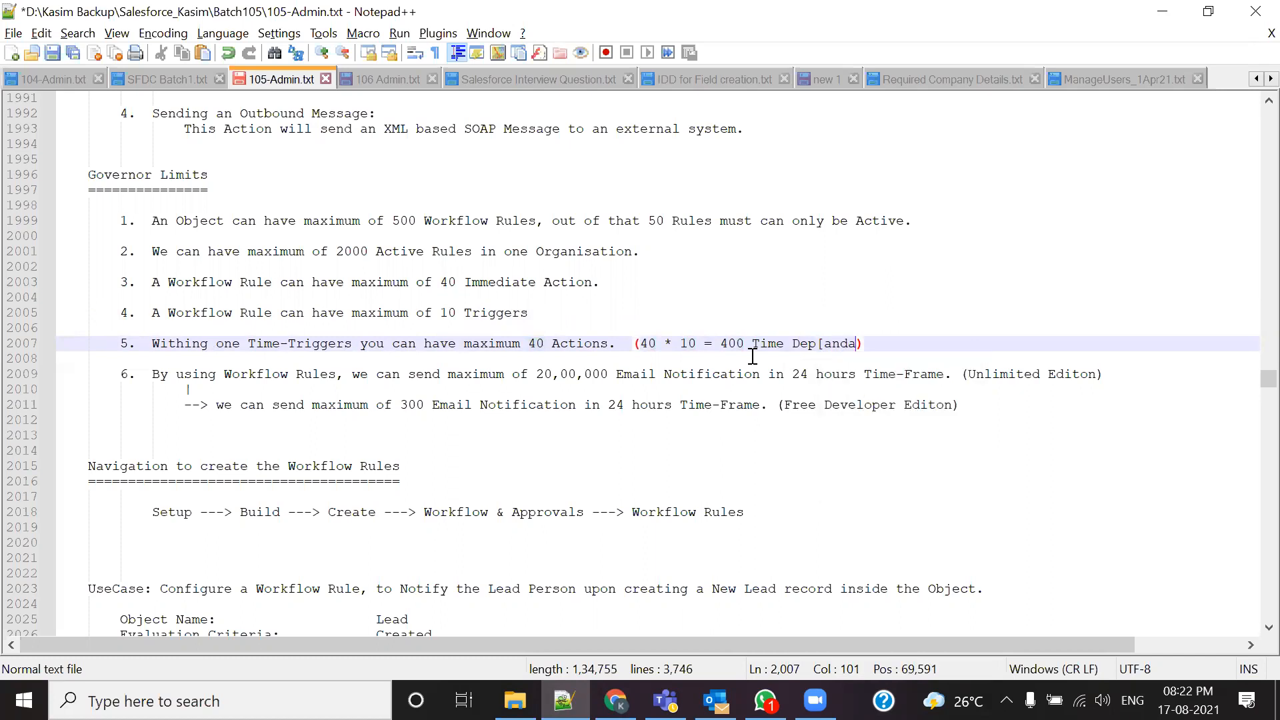
{"action": "type", "text": "ions"}
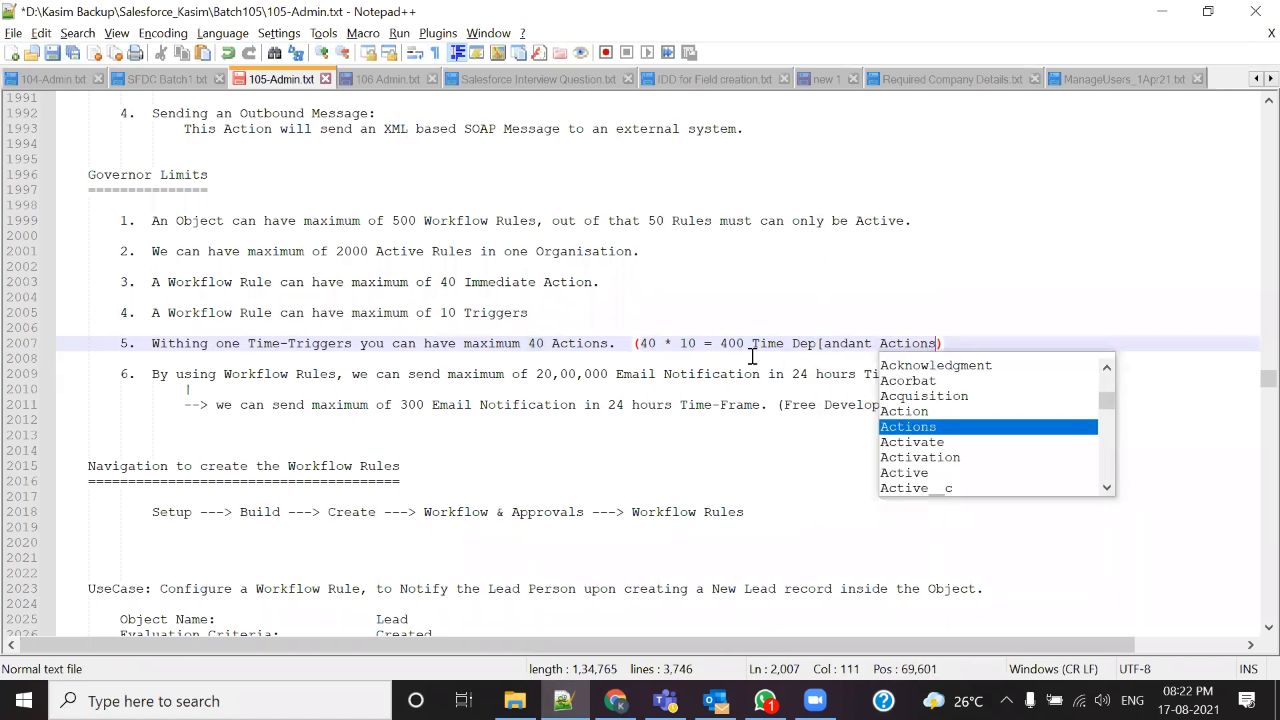
{"action": "key", "text": "Escape"}
{"action": "key", "text": "Left"}
{"action": "key", "text": "Left"}
{"action": "key", "text": "Left"}
{"action": "key", "text": "Left"}
{"action": "key", "text": "Left"}
{"action": "key", "text": "Left"}
{"action": "key", "text": "Left"}
{"action": "key", "text": "Left"}
{"action": "key", "text": "Left"}
{"action": "key", "text": "Left"}
{"action": "key", "text": "Left"}
{"action": "key", "text": "Left"}
{"action": "key", "text": "Left"}
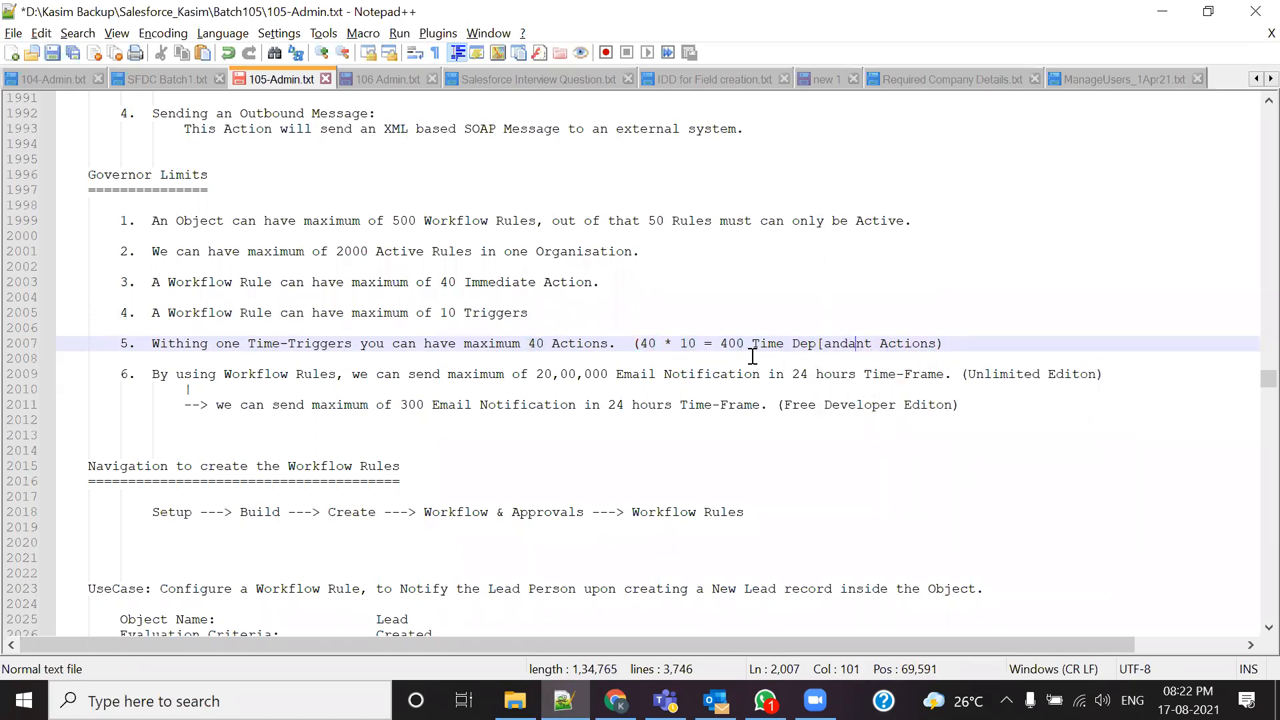
{"action": "key", "text": "Left"}
{"action": "key", "text": "BackSpace"}
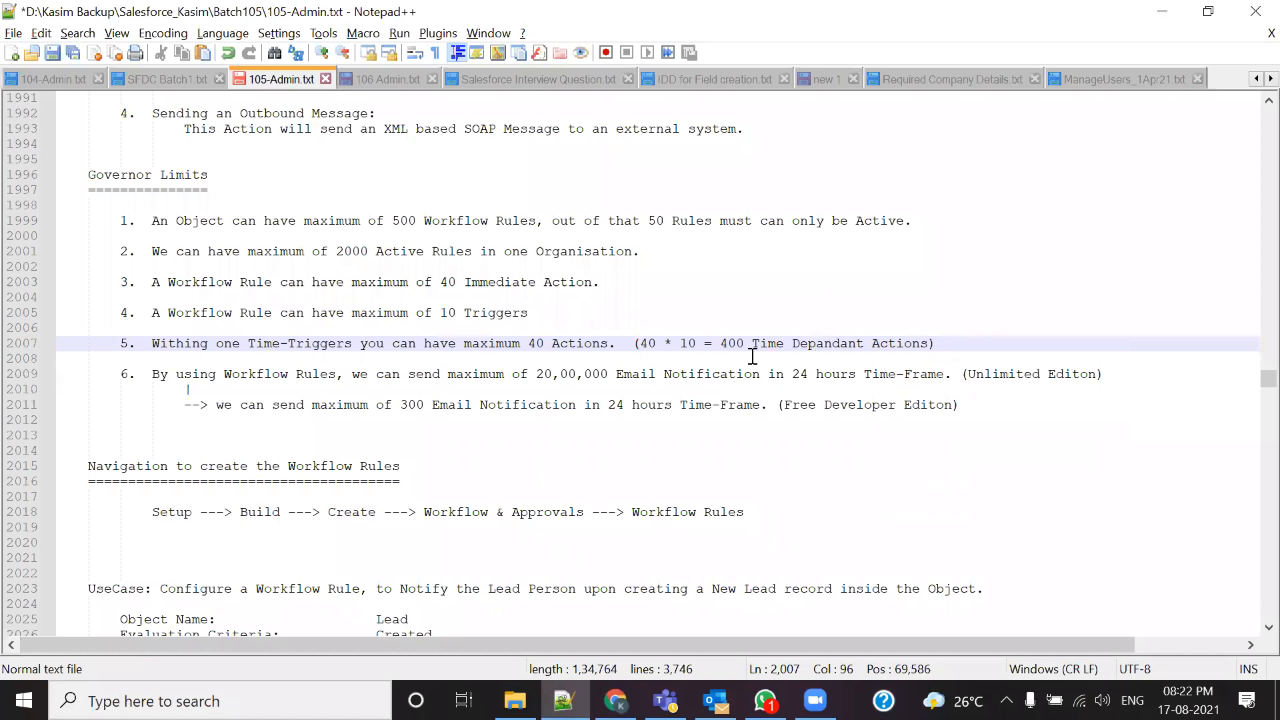
{"action": "key", "text": "ctrl+s"}
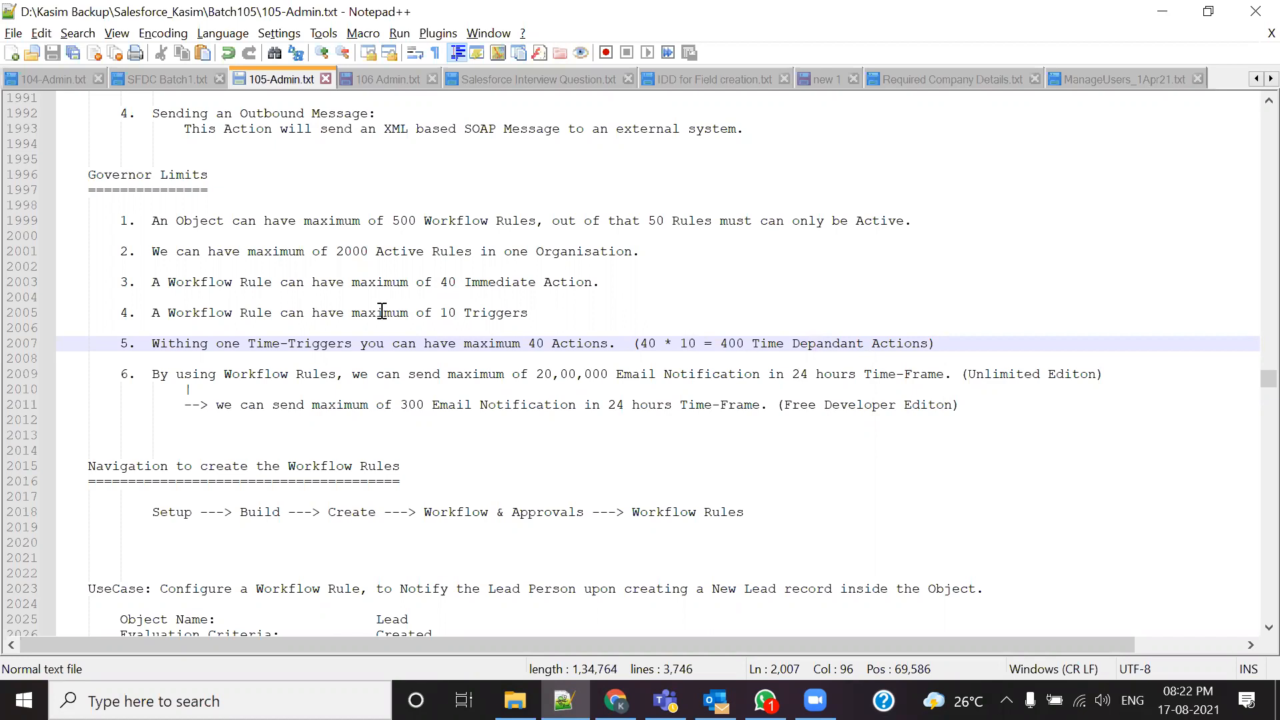
Step: Highlight the 40 immediate actions limit and limit 5's Time-Triggers and Time Depandant Actions wording
{"action": "left_click_drag", "start_coordinate": [437, 288], "coordinate": [586, 292]}
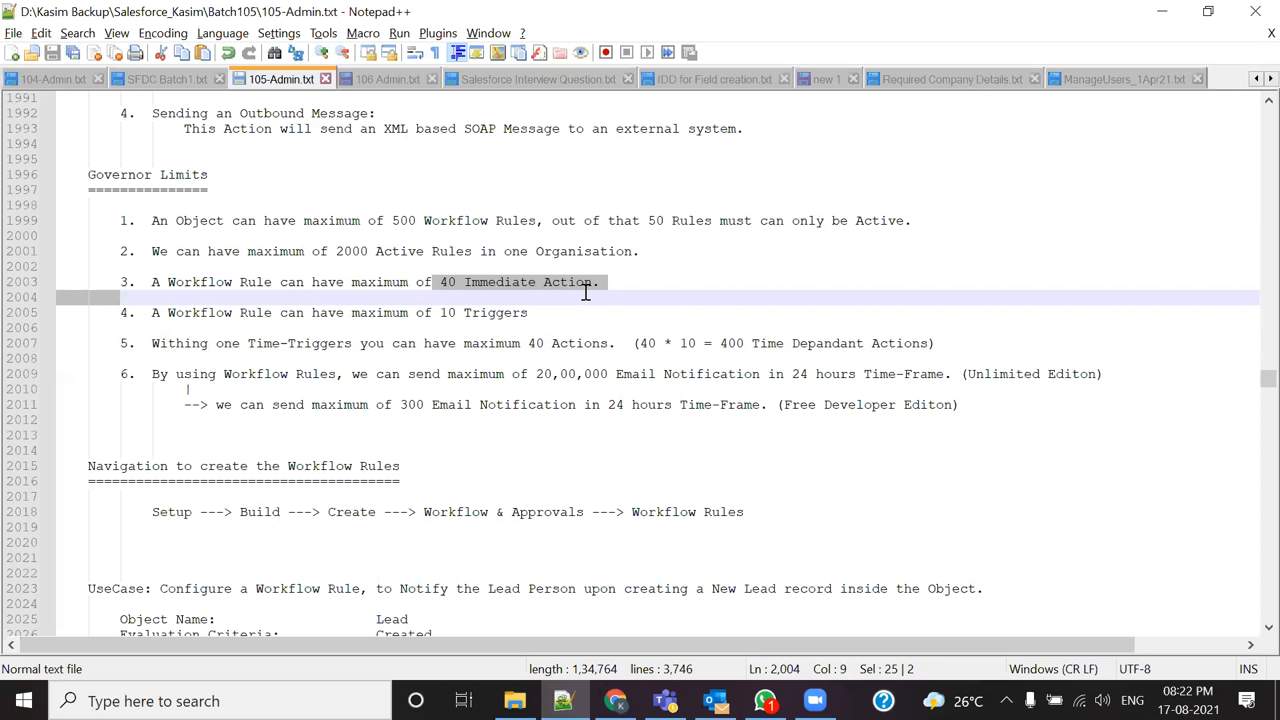
{"action": "left_click_drag", "start_coordinate": [248, 343], "coordinate": [311, 343]}
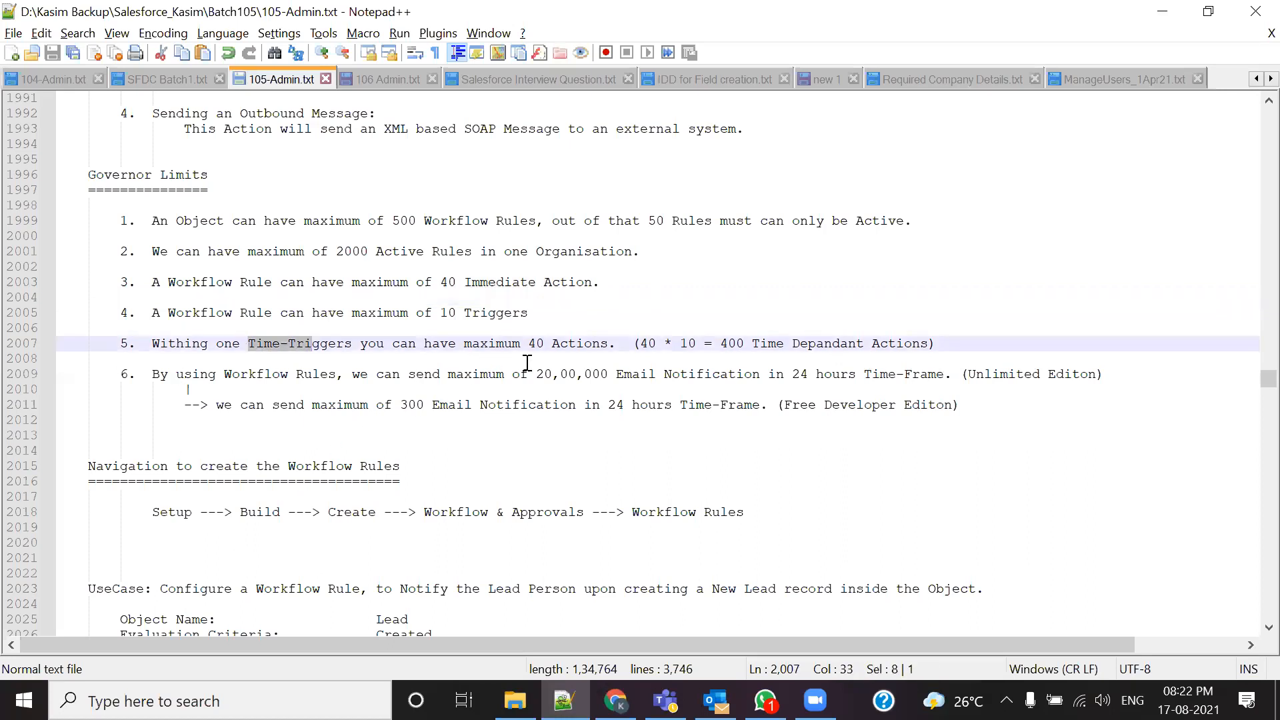
{"action": "left_click_drag", "start_coordinate": [360, 343], "coordinate": [249, 344]}
{"action": "left_click_drag", "start_coordinate": [753, 346], "coordinate": [813, 356]}
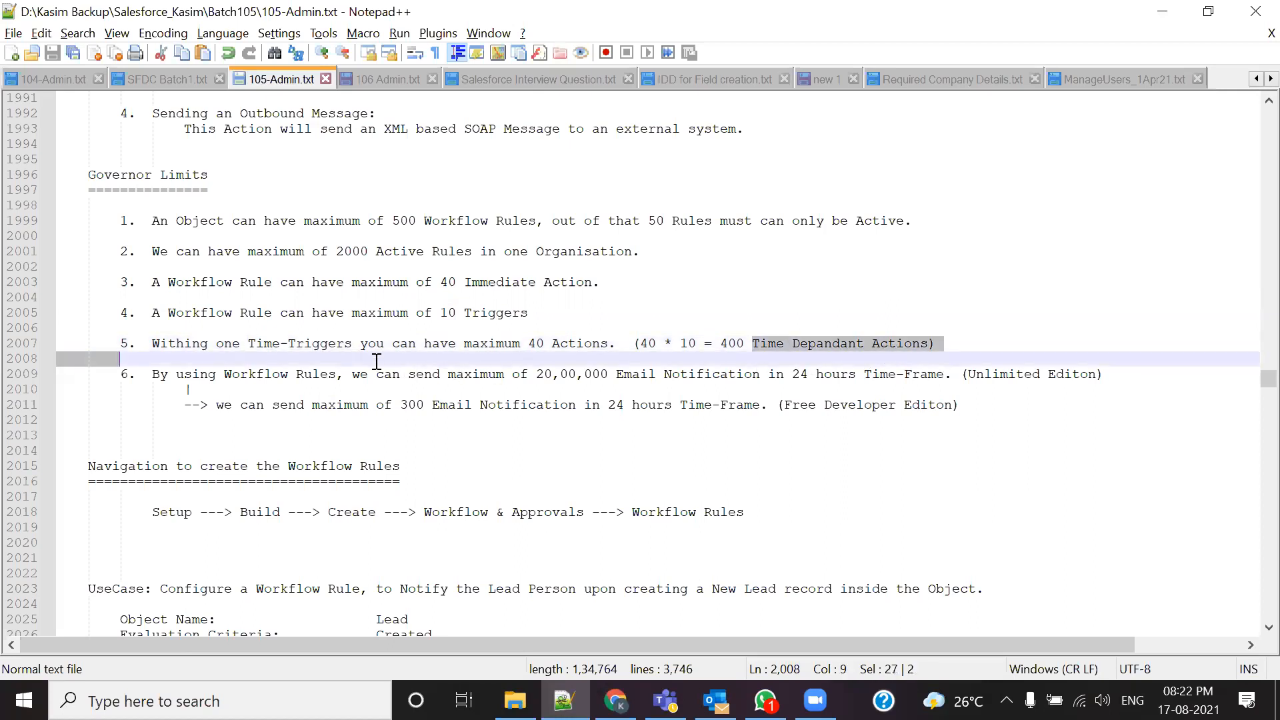
{"action": "left_click_drag", "start_coordinate": [249, 344], "coordinate": [355, 344]}
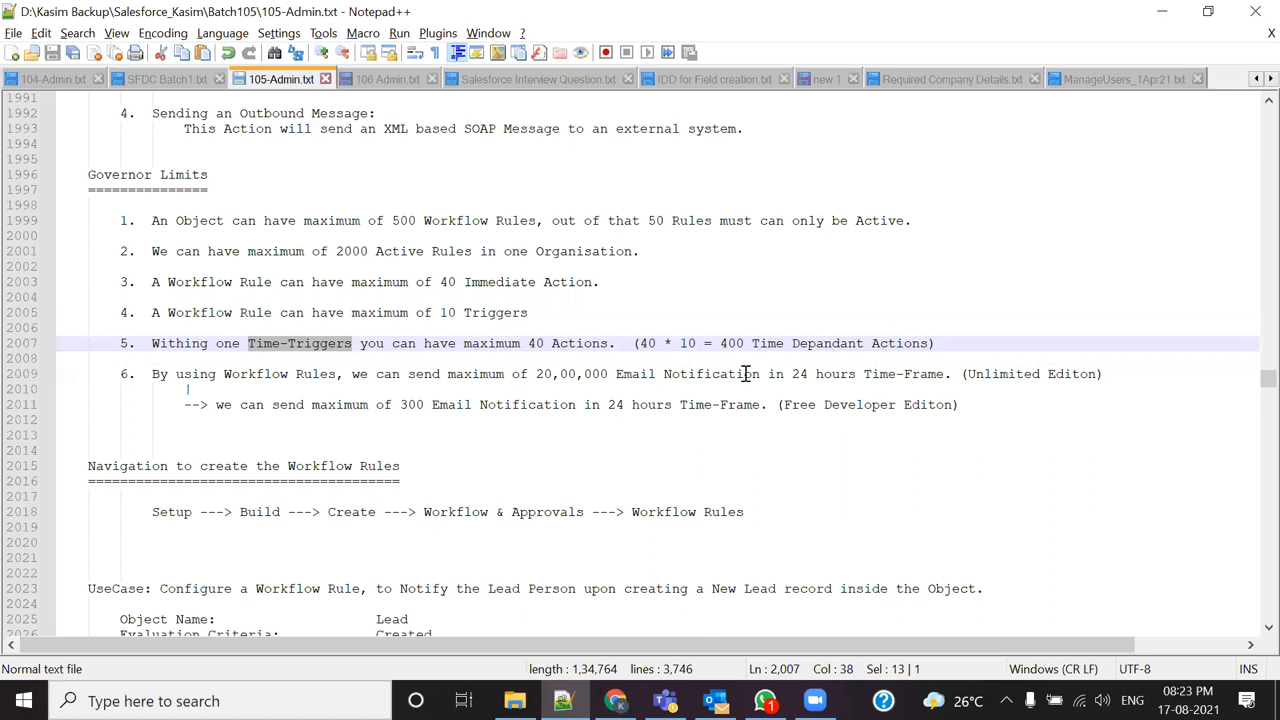
{"action": "left_click_drag", "start_coordinate": [753, 343], "coordinate": [889, 375]}
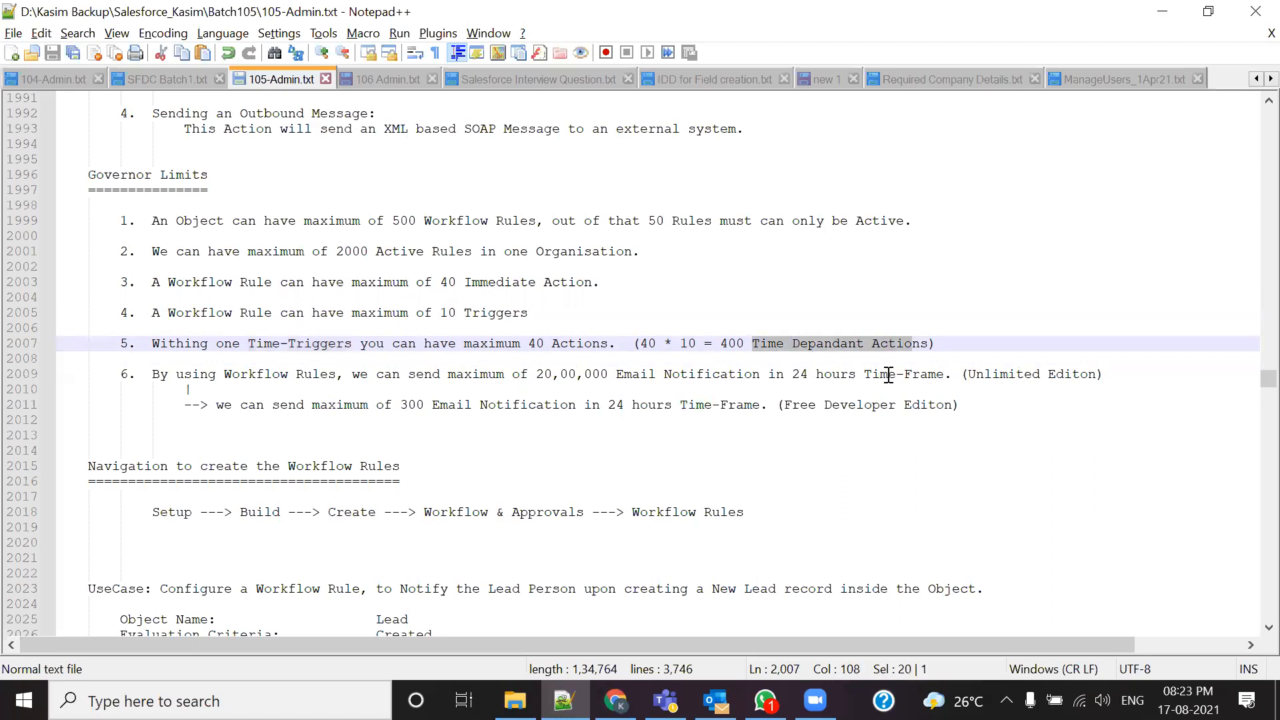
{"action": "left_click_drag", "start_coordinate": [249, 343], "coordinate": [360, 344]}
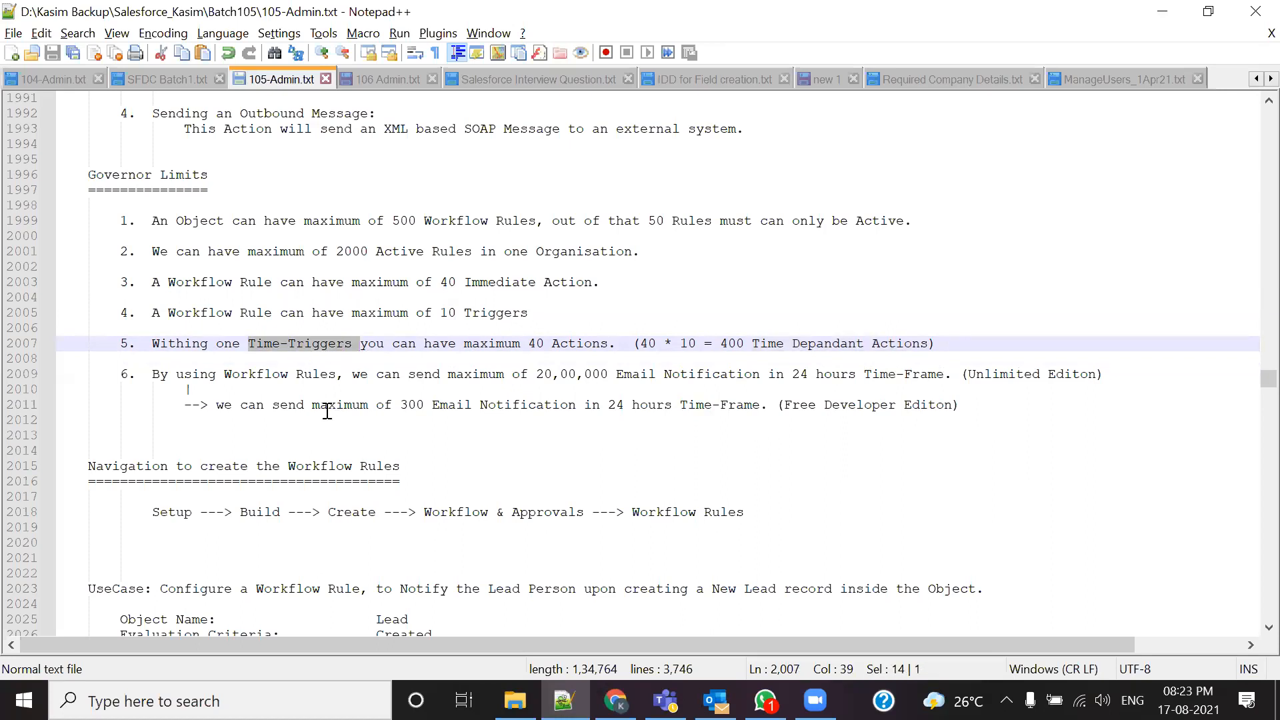
{"action": "left_click", "coordinate": [328, 360]}
Step: Walk through the 10 triggers, 40 actions per trigger, and 400 time-dependent actions total limits
{"action": "left_click_drag", "start_coordinate": [438, 316], "coordinate": [530, 314]}
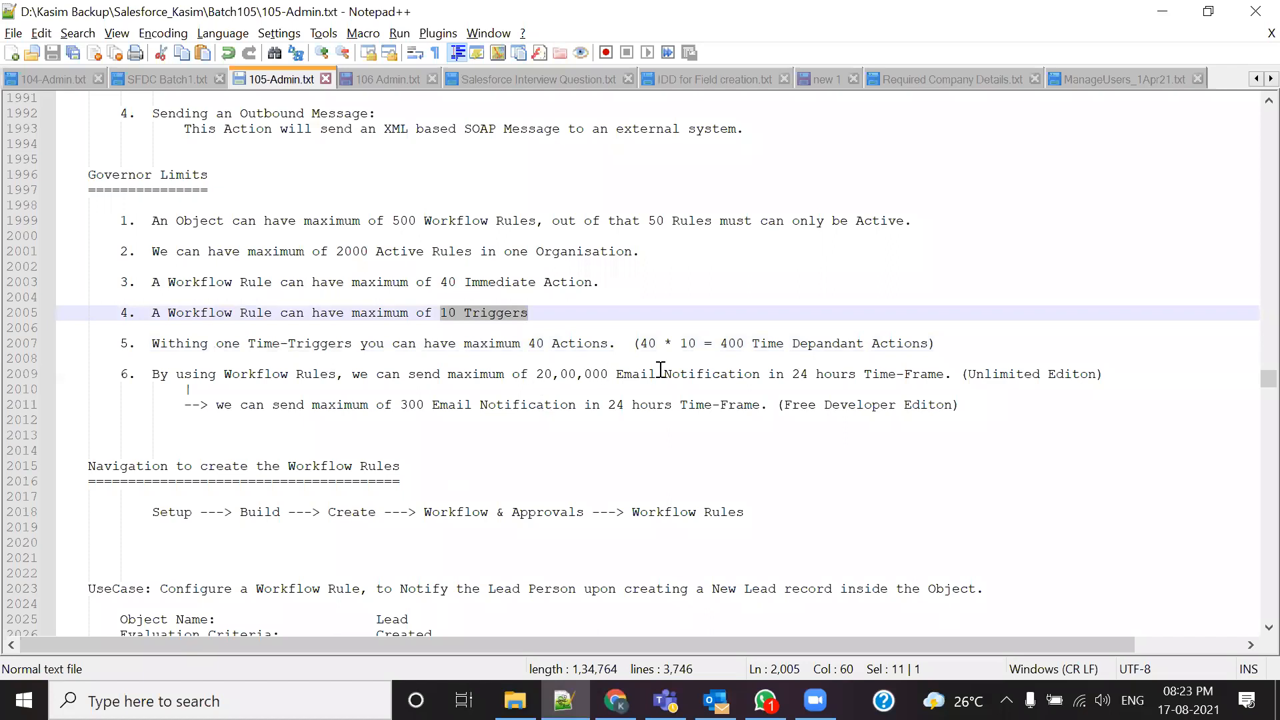
{"action": "left_click_drag", "start_coordinate": [641, 346], "coordinate": [752, 346]}
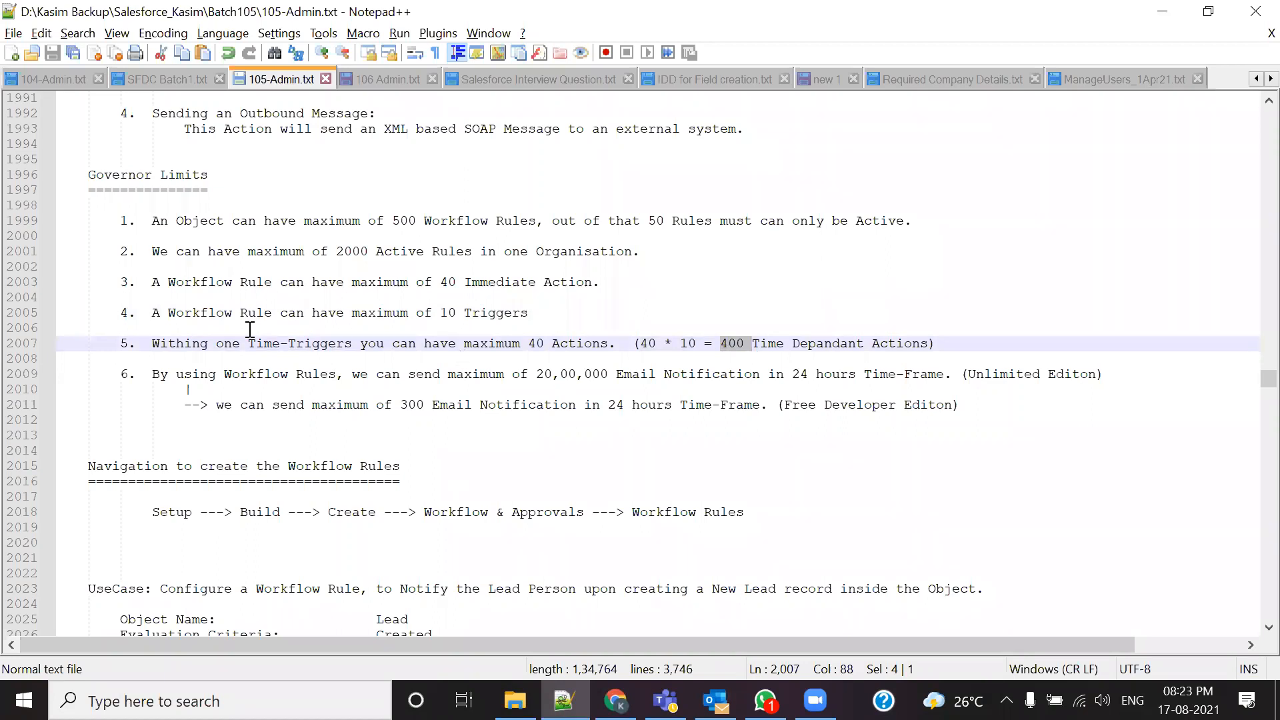
{"action": "left_click_drag", "start_coordinate": [433, 283], "coordinate": [592, 283]}
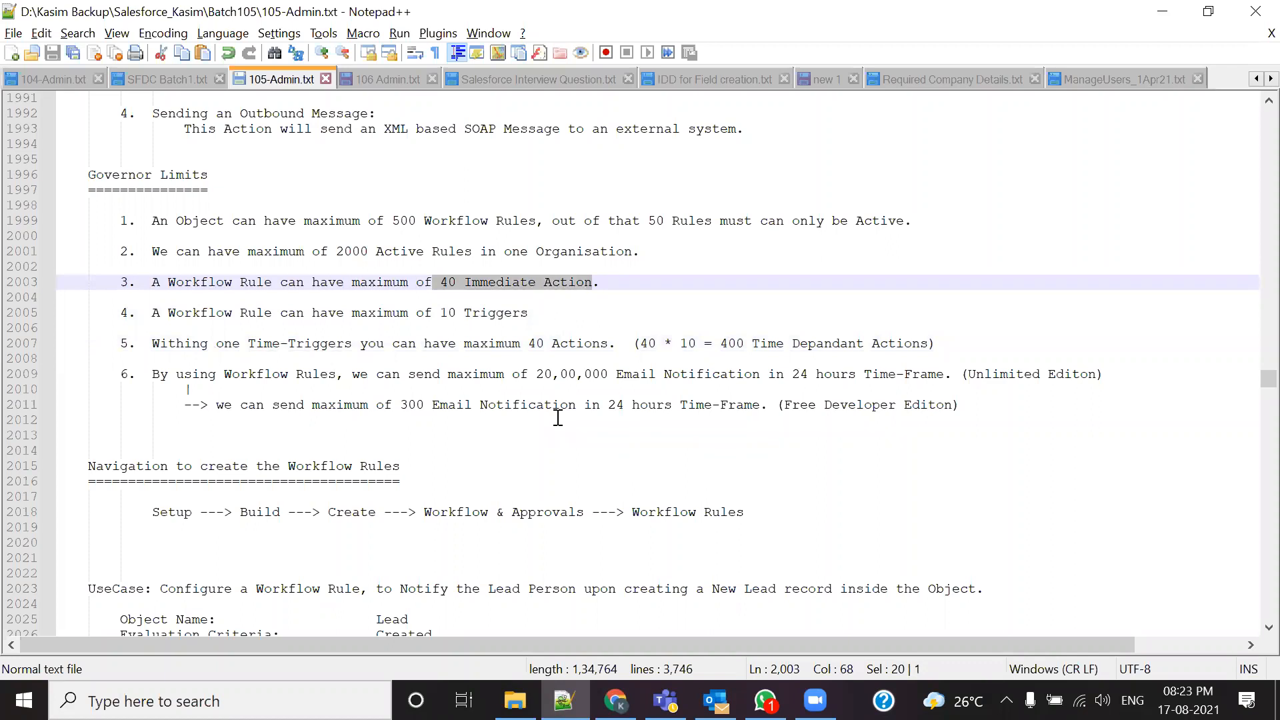
{"action": "left_click_drag", "start_coordinate": [720, 344], "coordinate": [921, 345]}
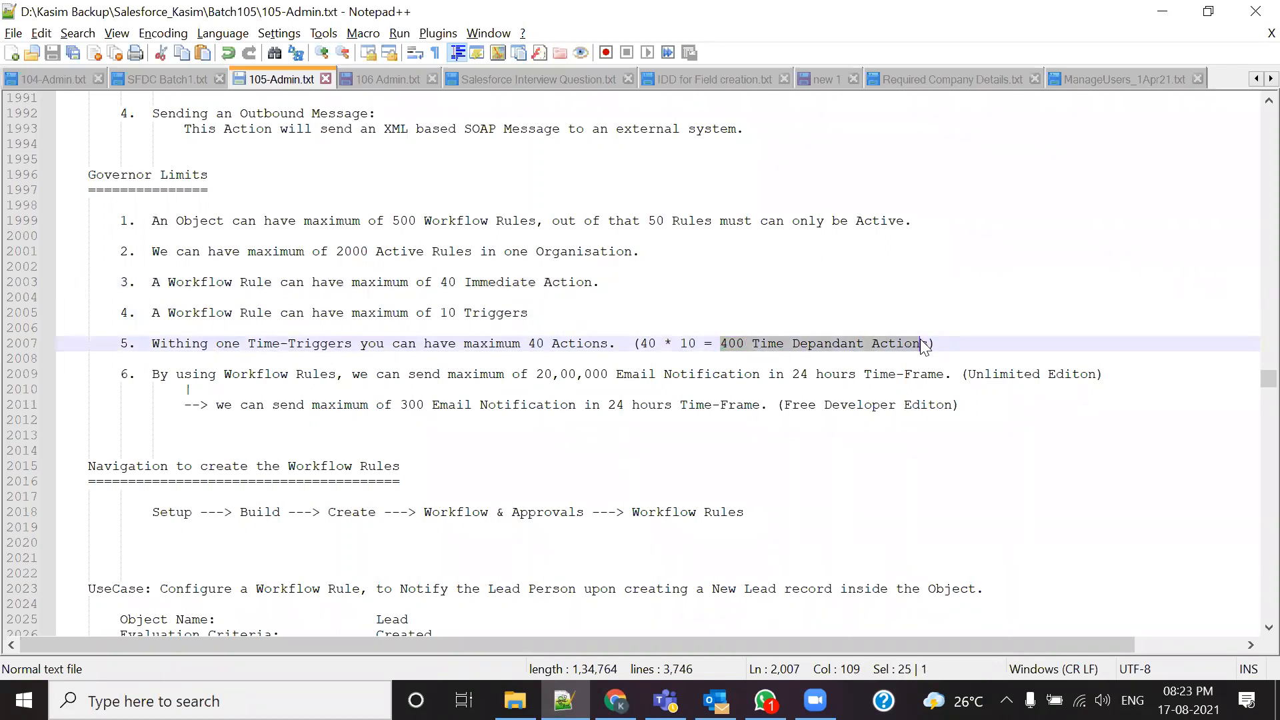
{"action": "left_click", "coordinate": [922, 344]}
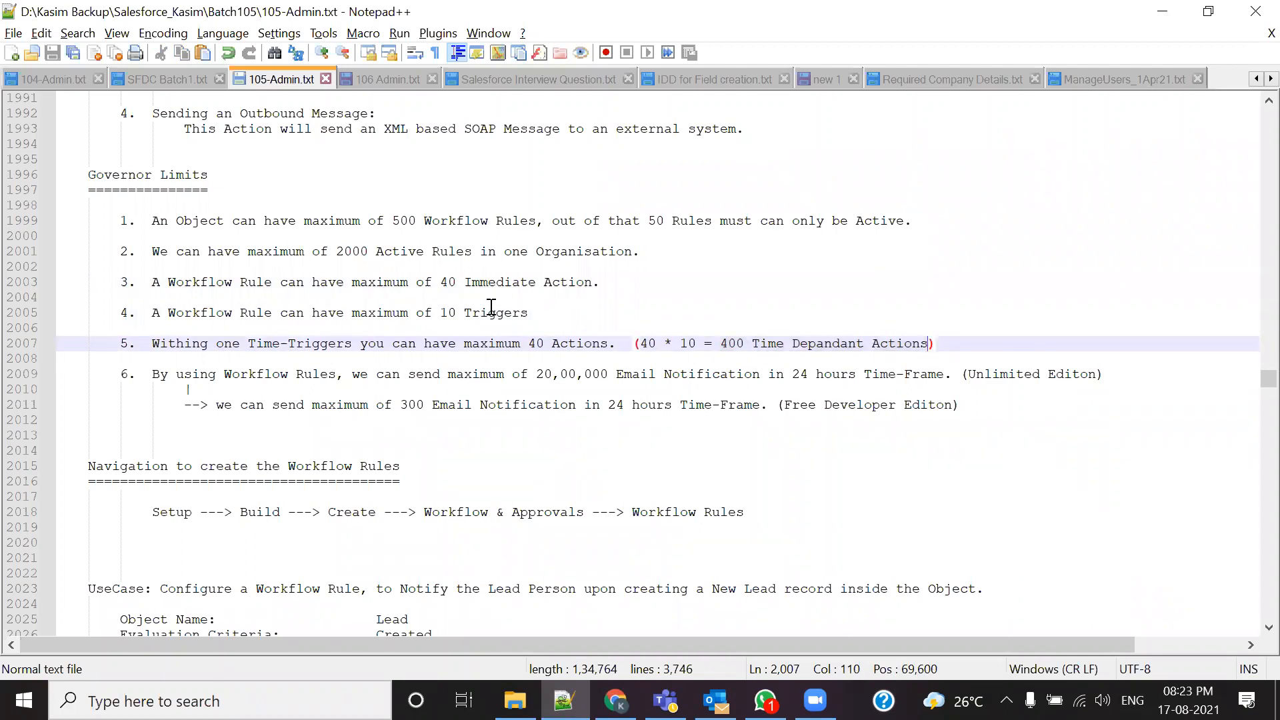
{"action": "left_click_drag", "start_coordinate": [448, 282], "coordinate": [594, 283]}
{"action": "left_click_drag", "start_coordinate": [720, 344], "coordinate": [888, 345]}
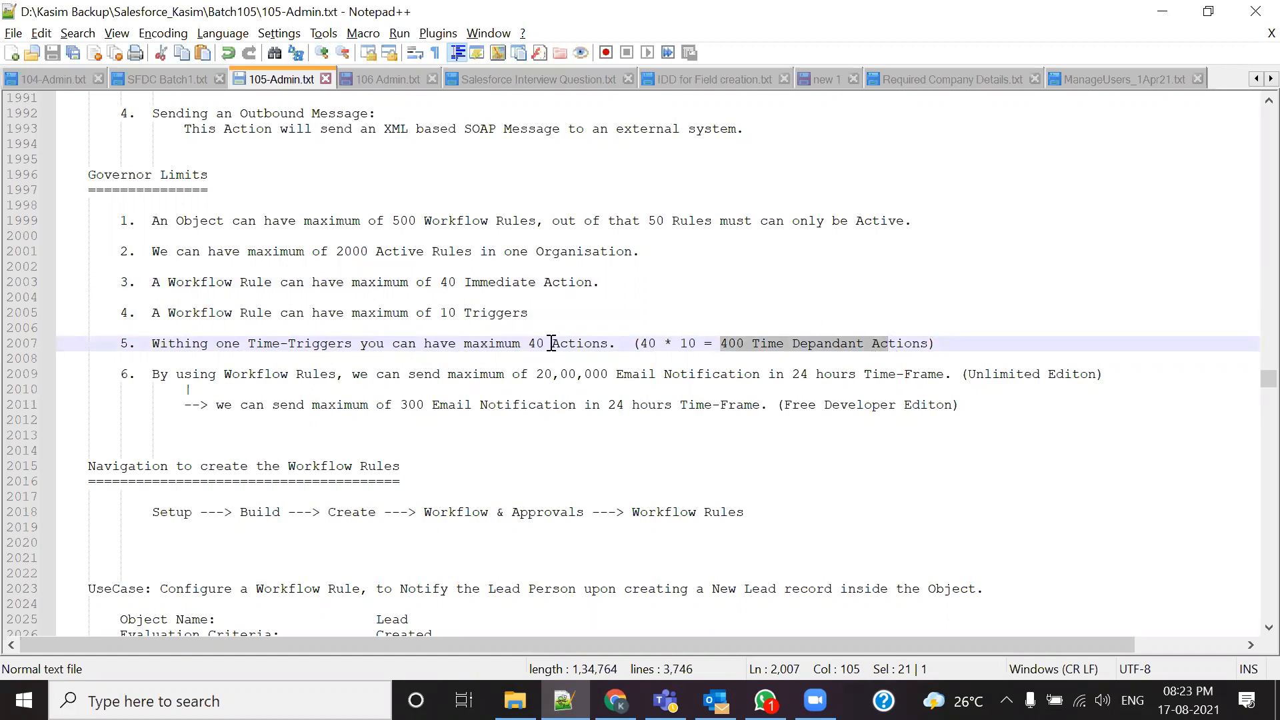
{"action": "key", "text": "alt+Tab"}
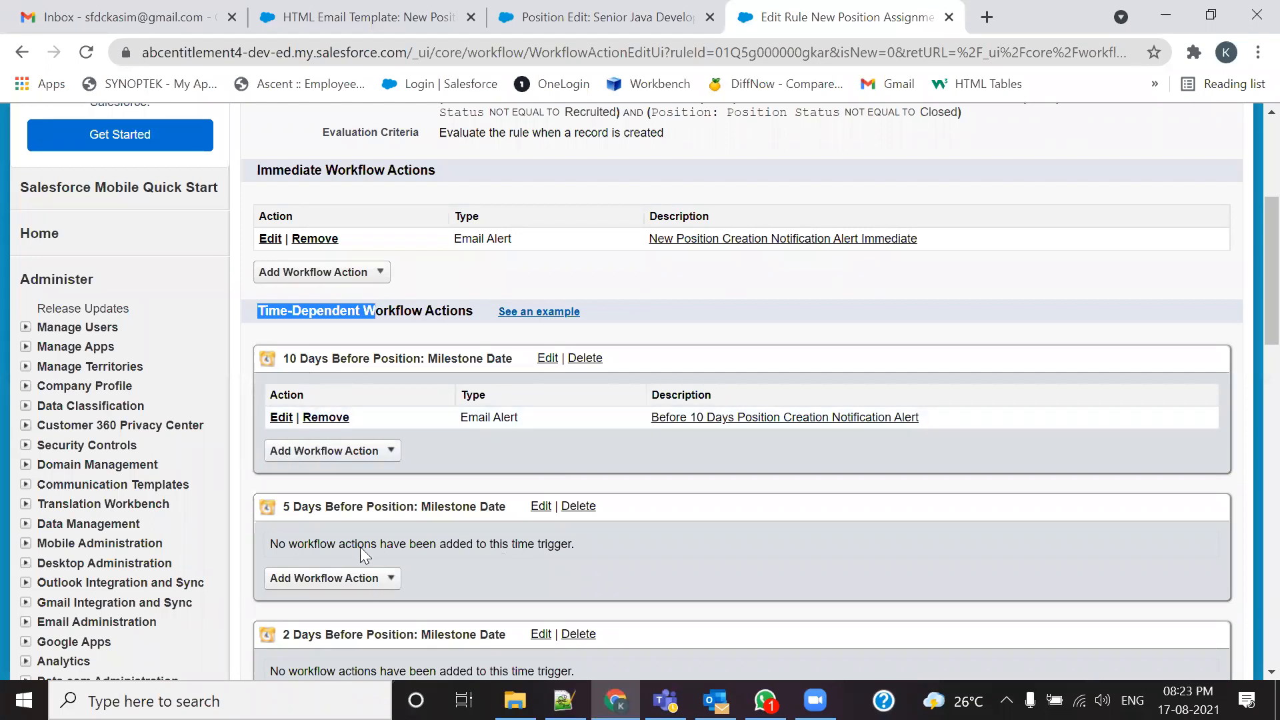
Step: Highlight the use case's 5 Days Before reminder and the matching 5 Days Before trigger on the rule page
{"action": "left_click", "coordinate": [564, 700]}
{"action": "scroll", "coordinate": [545, 489], "scroll_direction": "down", "scroll_amount": 9}
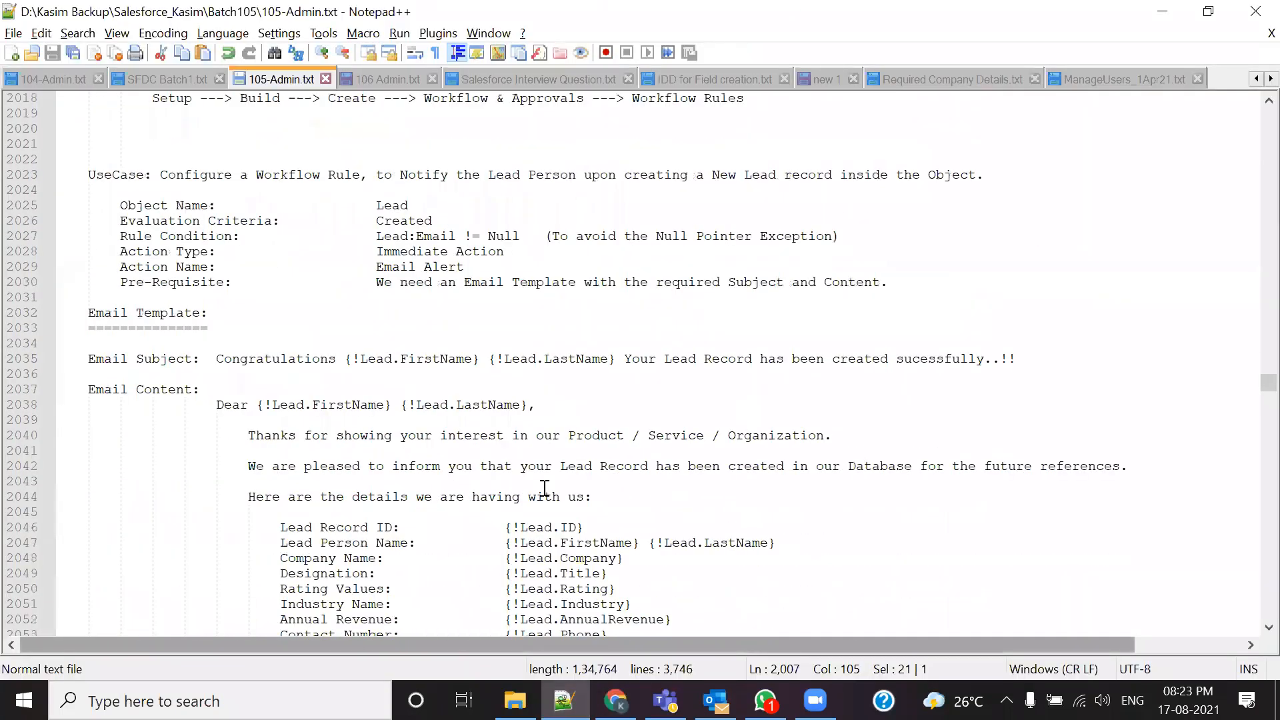
{"action": "scroll", "coordinate": [545, 489], "scroll_direction": "down", "scroll_amount": 20}
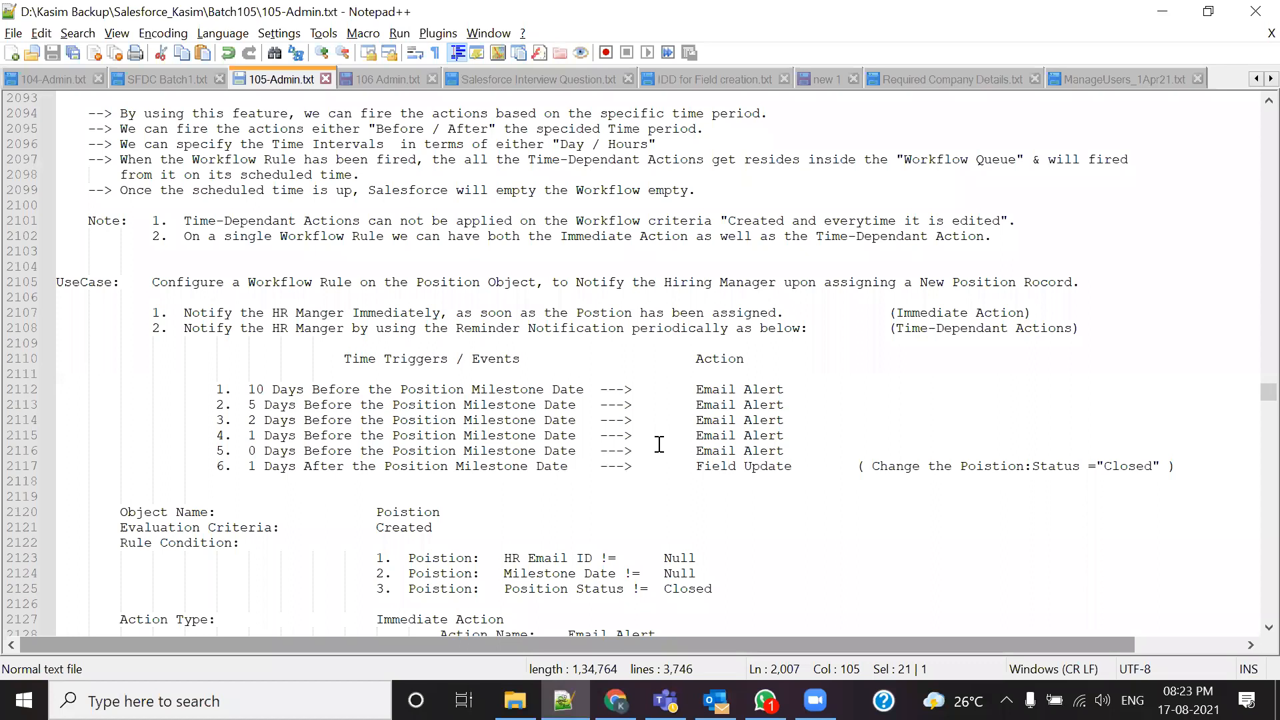
{"action": "left_click_drag", "start_coordinate": [233, 406], "coordinate": [373, 407]}
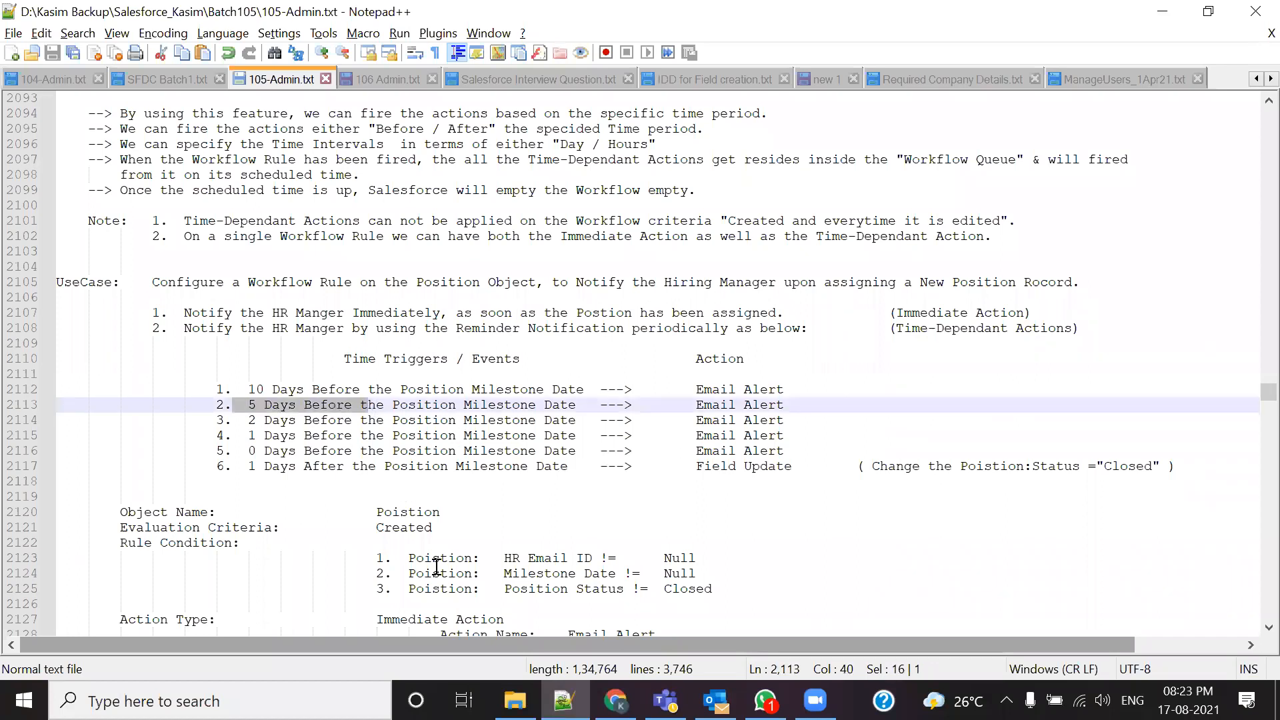
{"action": "left_click", "coordinate": [616, 700]}
{"action": "scroll", "coordinate": [432, 476], "scroll_direction": "down", "scroll_amount": 2}
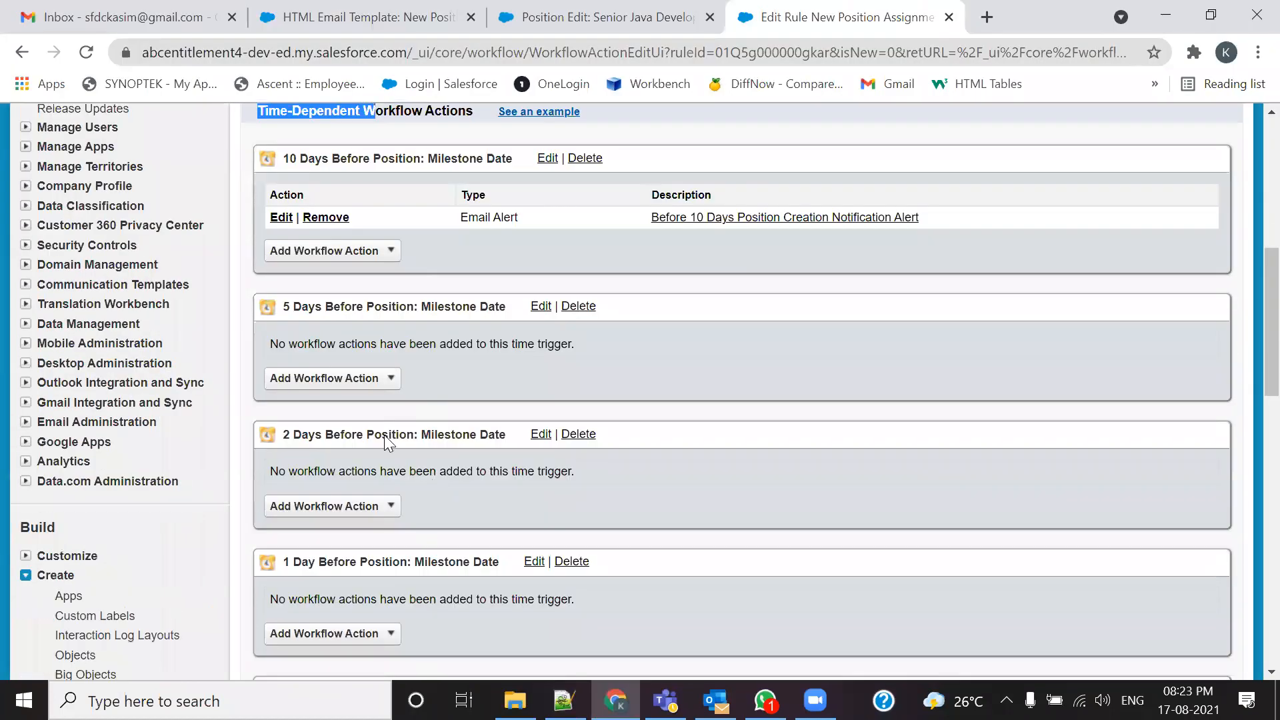
{"action": "left_click_drag", "start_coordinate": [283, 308], "coordinate": [373, 307]}
Step: Start a new email alert for the 5-day trigger and clear a wrongly pasted description
{"action": "left_click", "coordinate": [375, 386]}
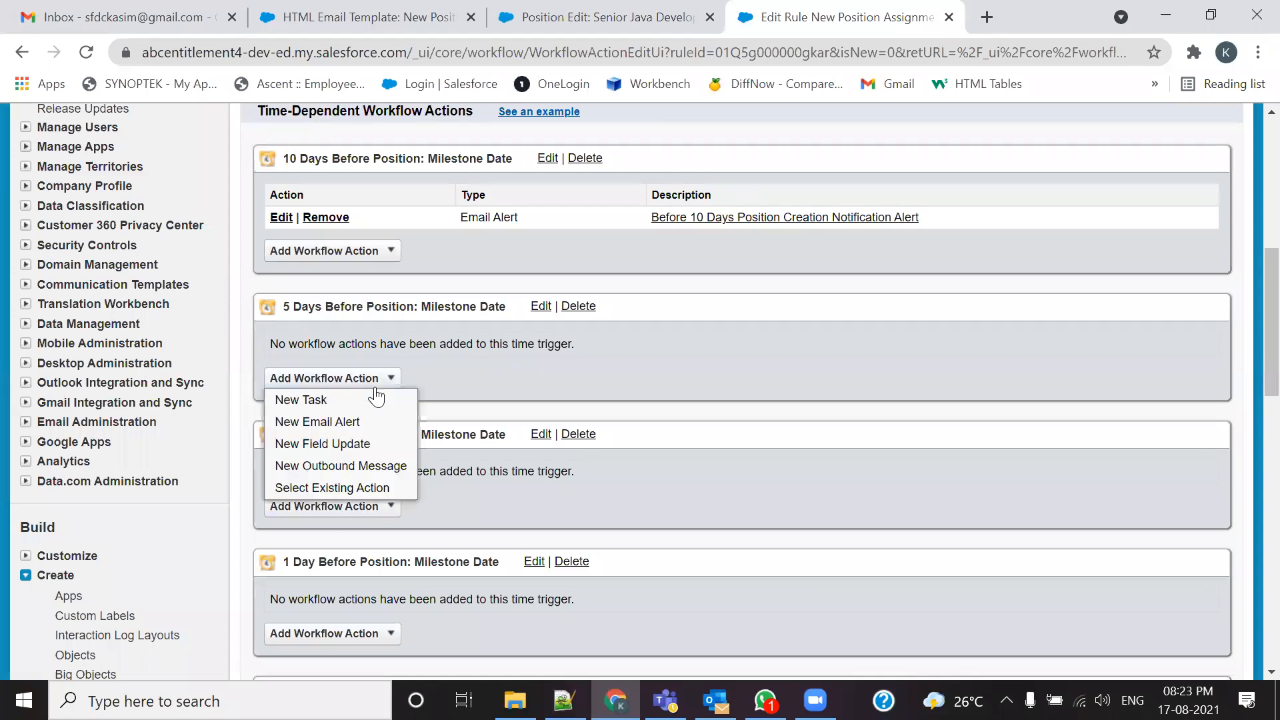
{"action": "left_click", "coordinate": [318, 422]}
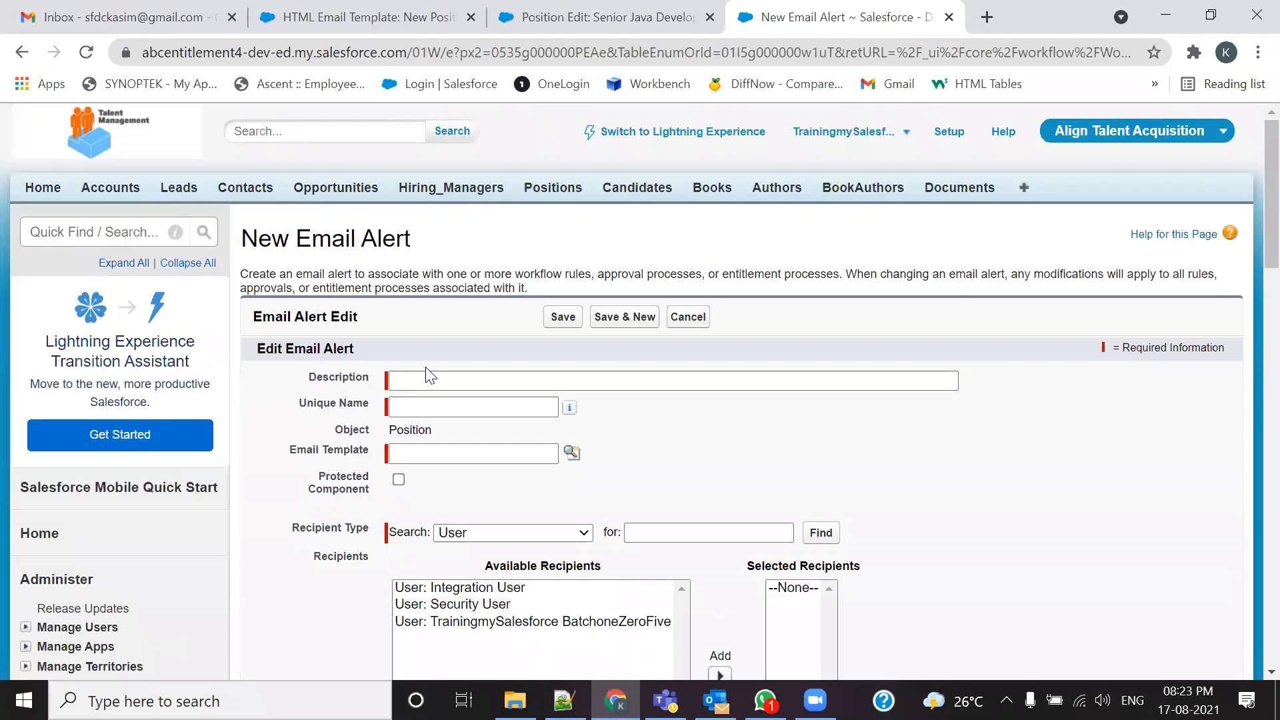
{"action": "left_click", "coordinate": [430, 378]}
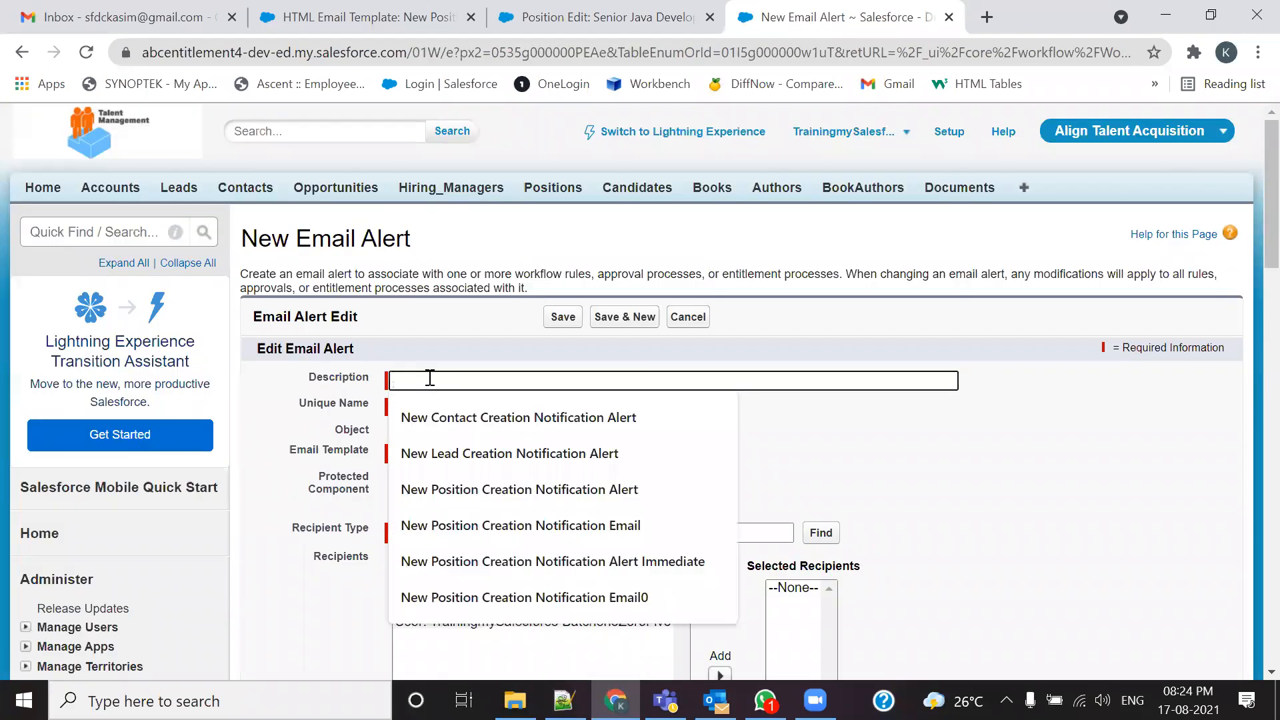
{"action": "key", "text": "ctrl+v"}
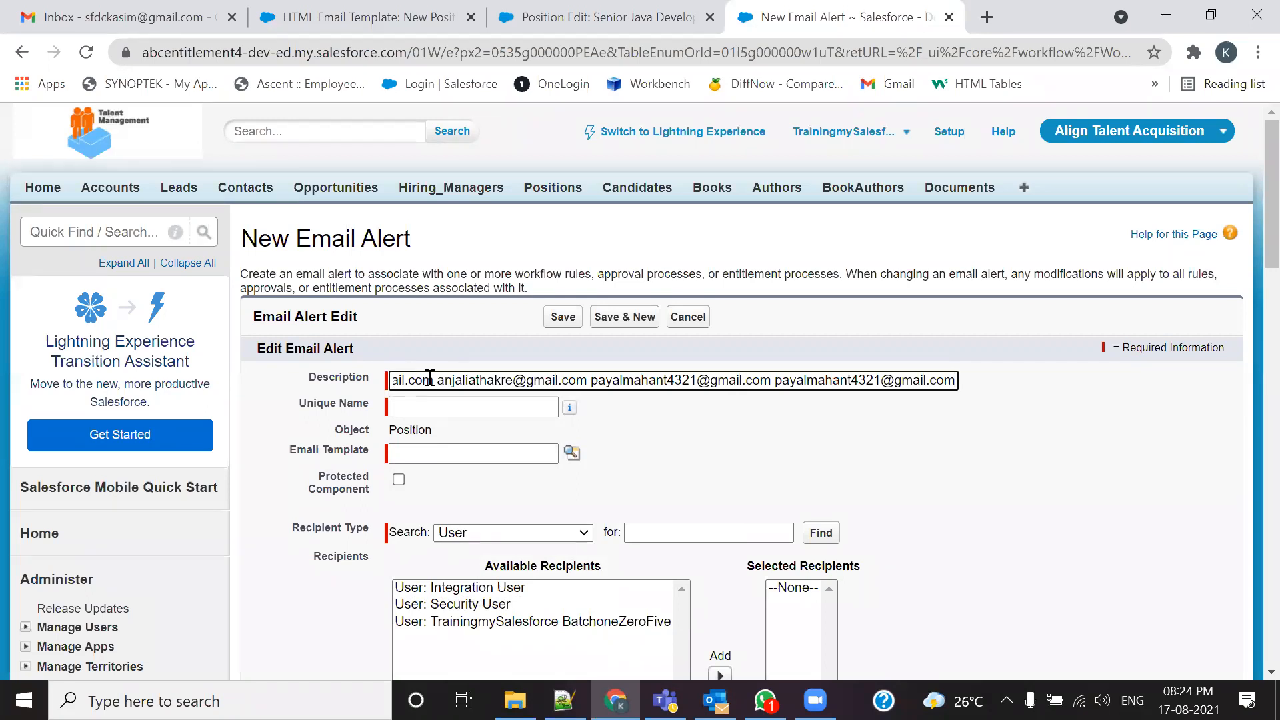
{"action": "key", "text": "ctrl+a"}
{"action": "key", "text": "BackSpace"}
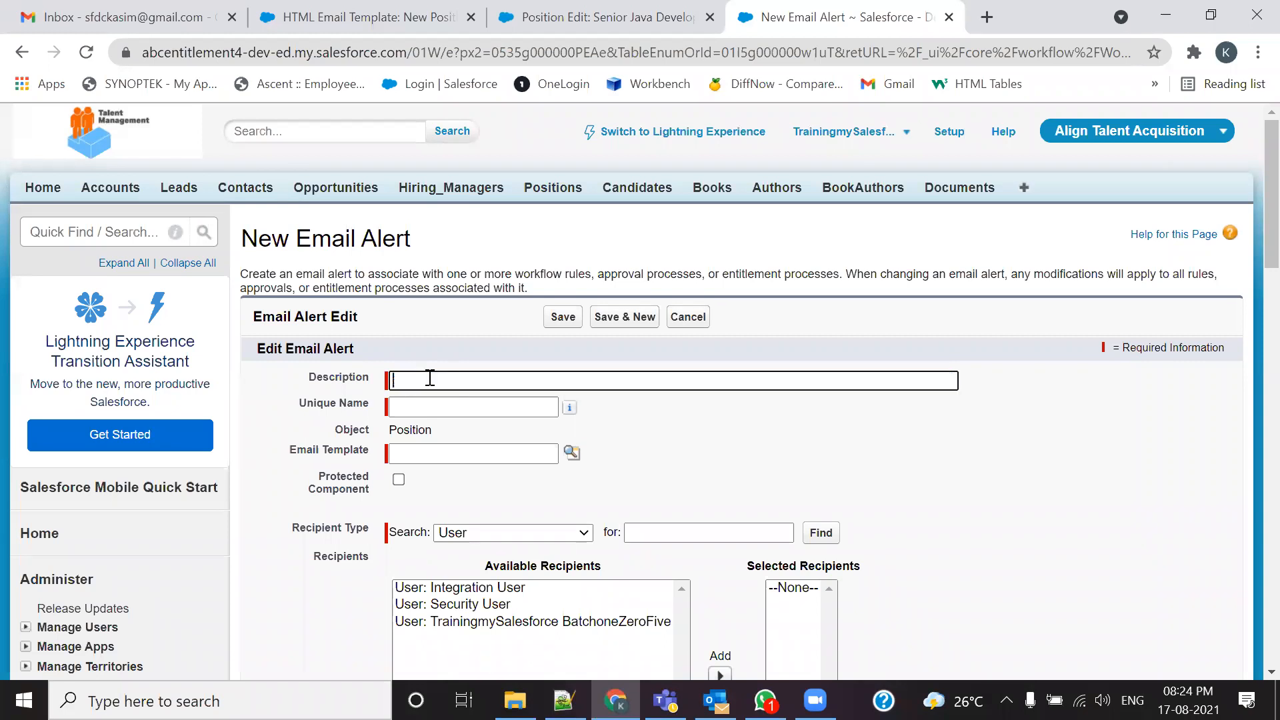
Step: Copy the 10-day alert's description and reuse it as 'Before 5 Days Position Creation Notification Alert'
{"action": "left_click", "coordinate": [22, 52]}
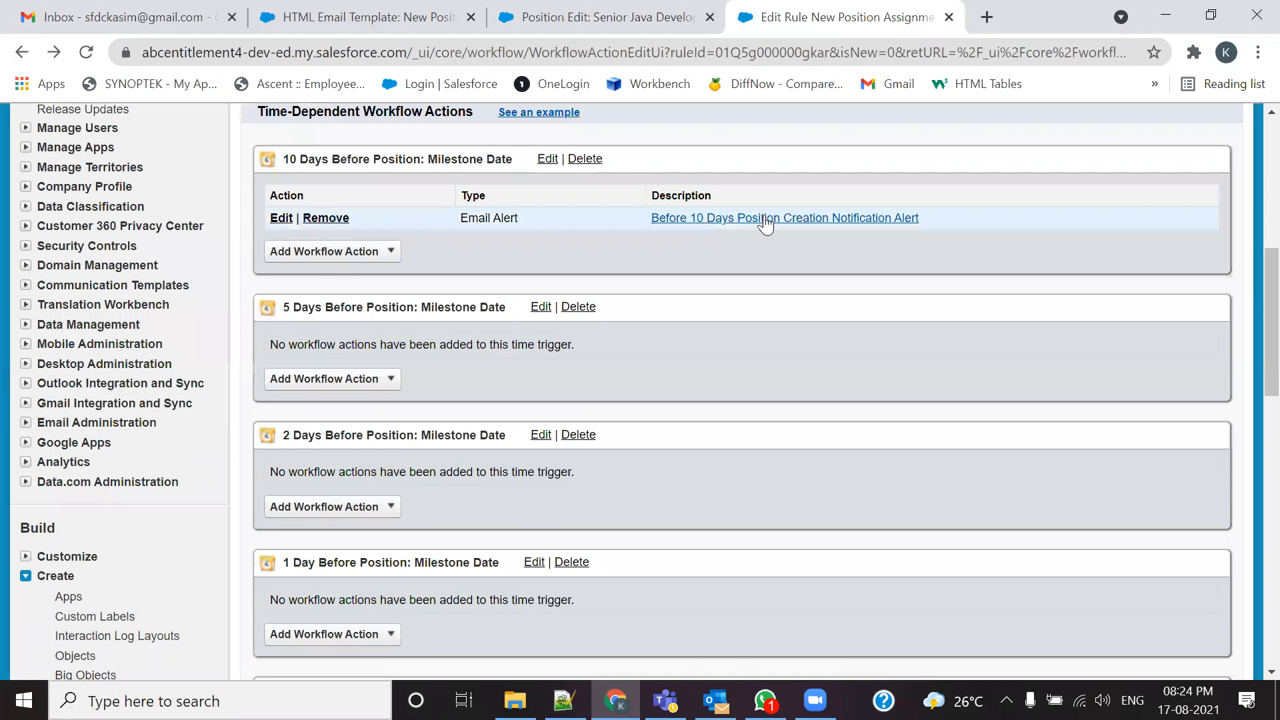
{"action": "left_click_drag", "start_coordinate": [928, 214], "coordinate": [654, 228]}
{"action": "key", "text": "ctrl+c"}
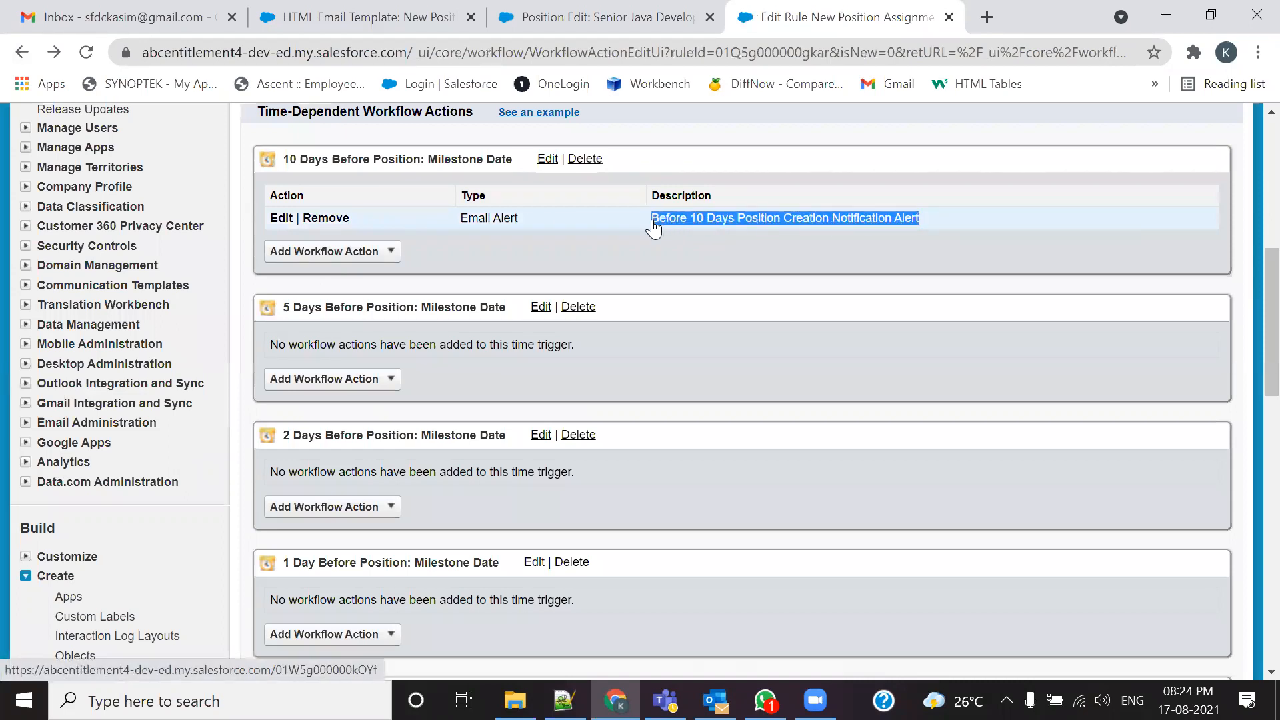
{"action": "left_click", "coordinate": [366, 378]}
{"action": "left_click", "coordinate": [350, 422]}
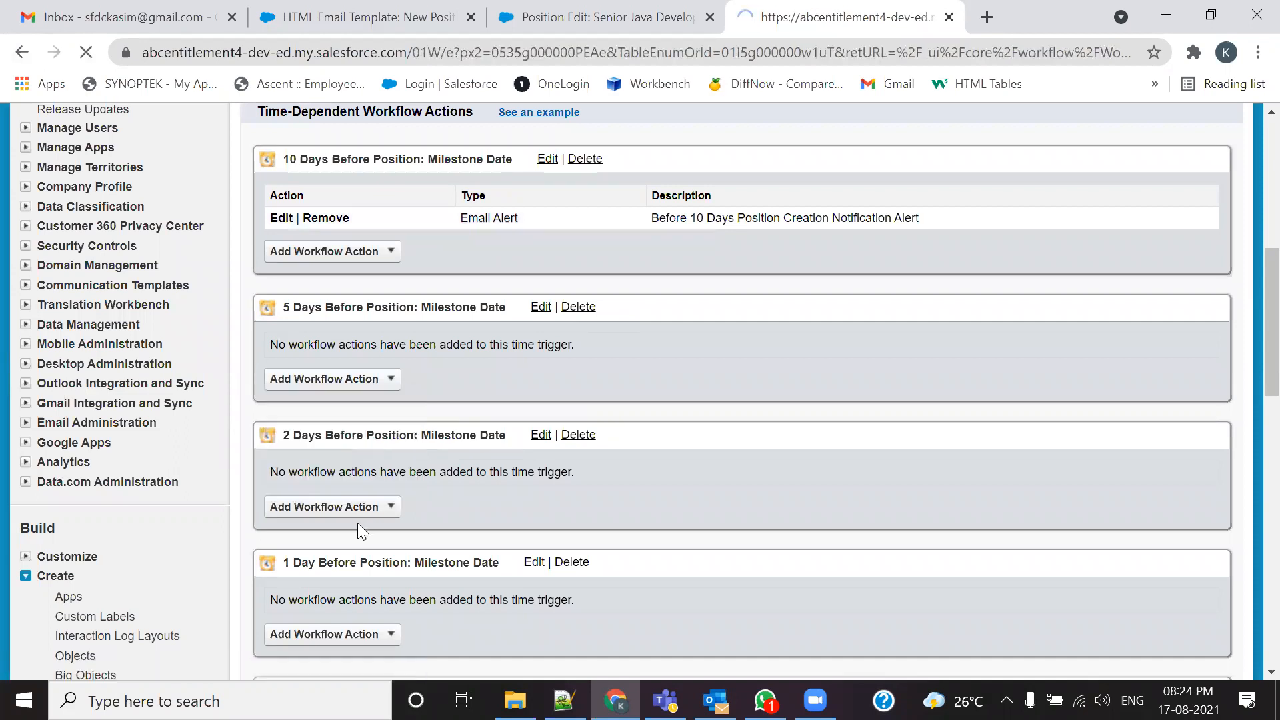
{"action": "left_click", "coordinate": [428, 381]}
{"action": "key", "text": "ctrl+v"}
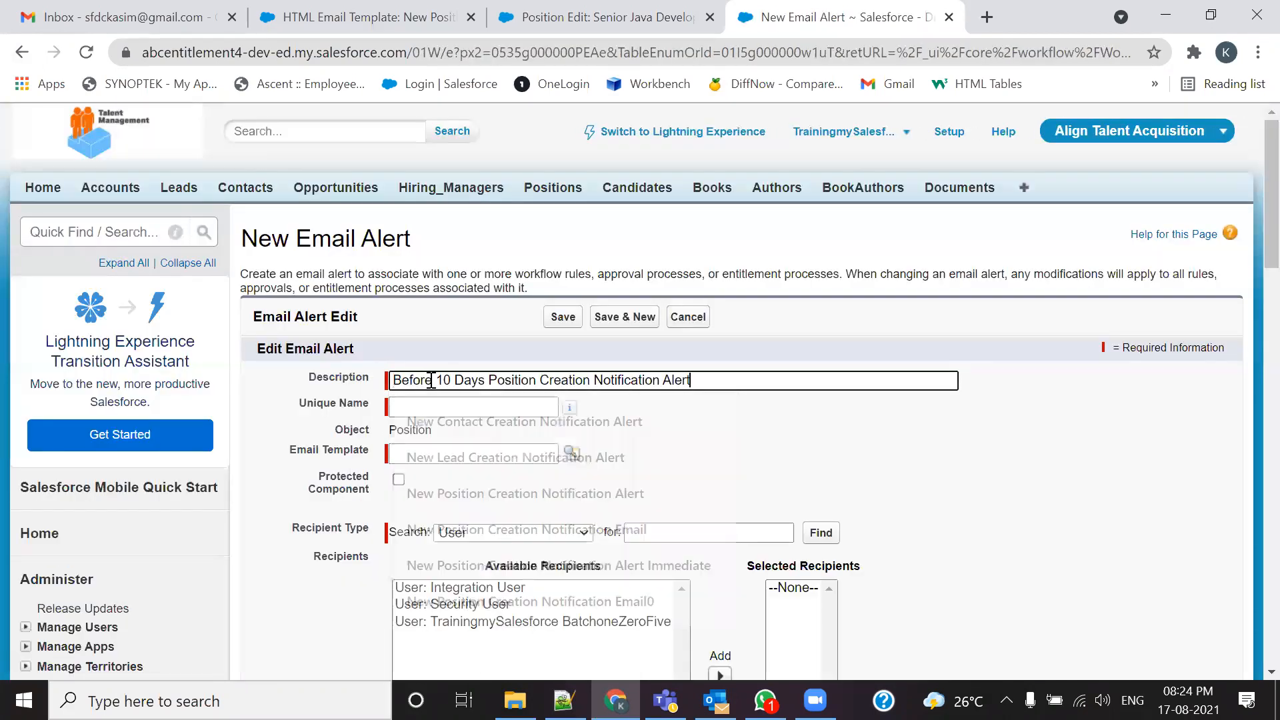
{"action": "key", "text": "BackSpace"}
{"action": "key", "text": "BackSpace"}
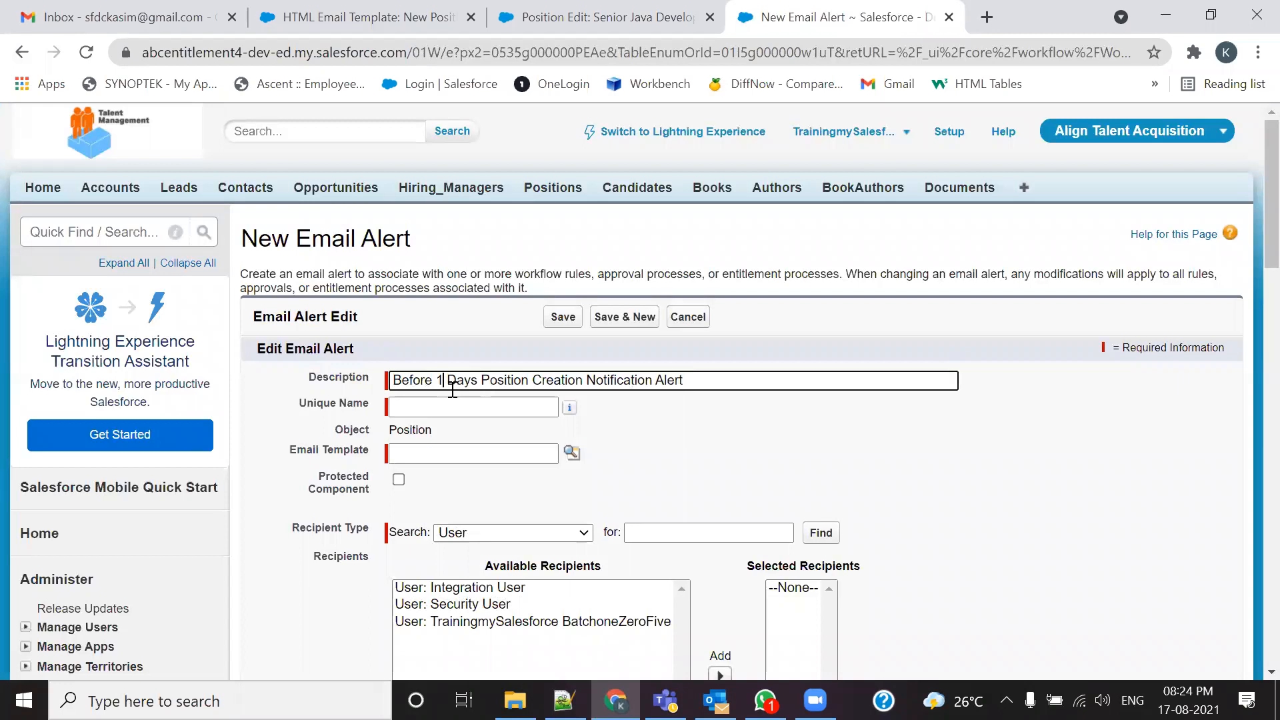
{"action": "type", "text": "5"}
{"action": "key", "text": "Tab"}
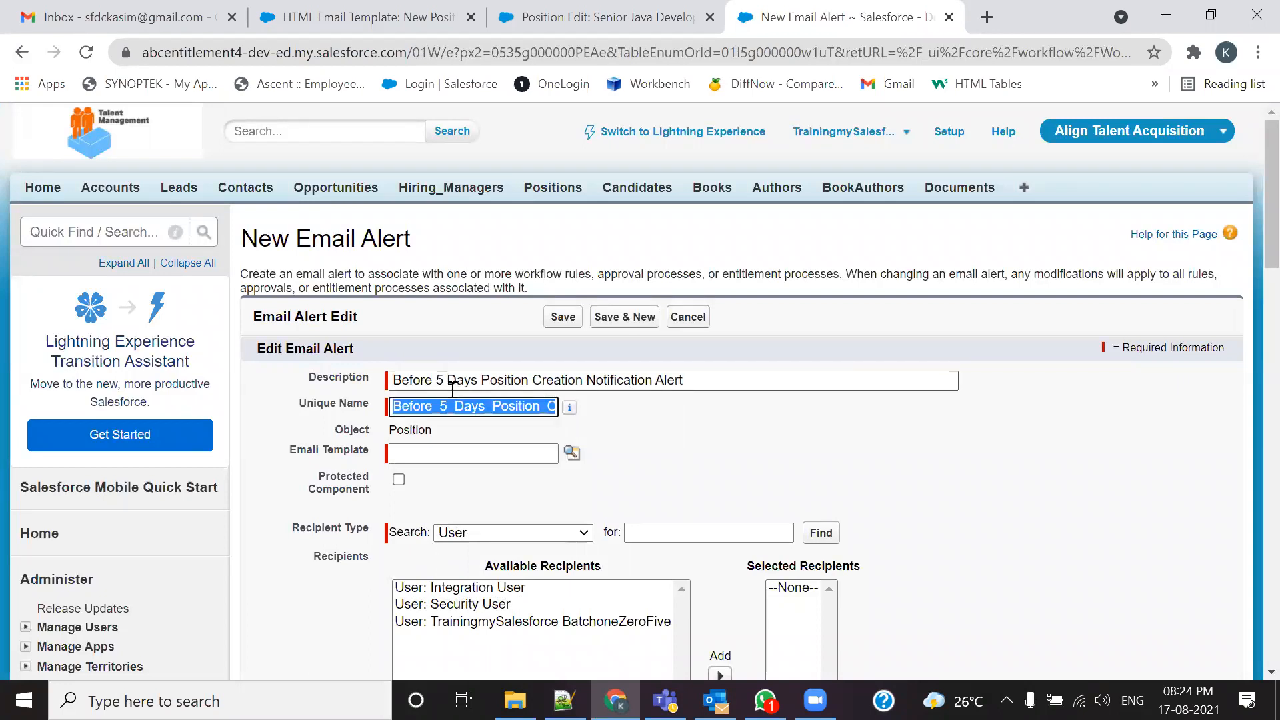
{"action": "key", "text": "Tab"}
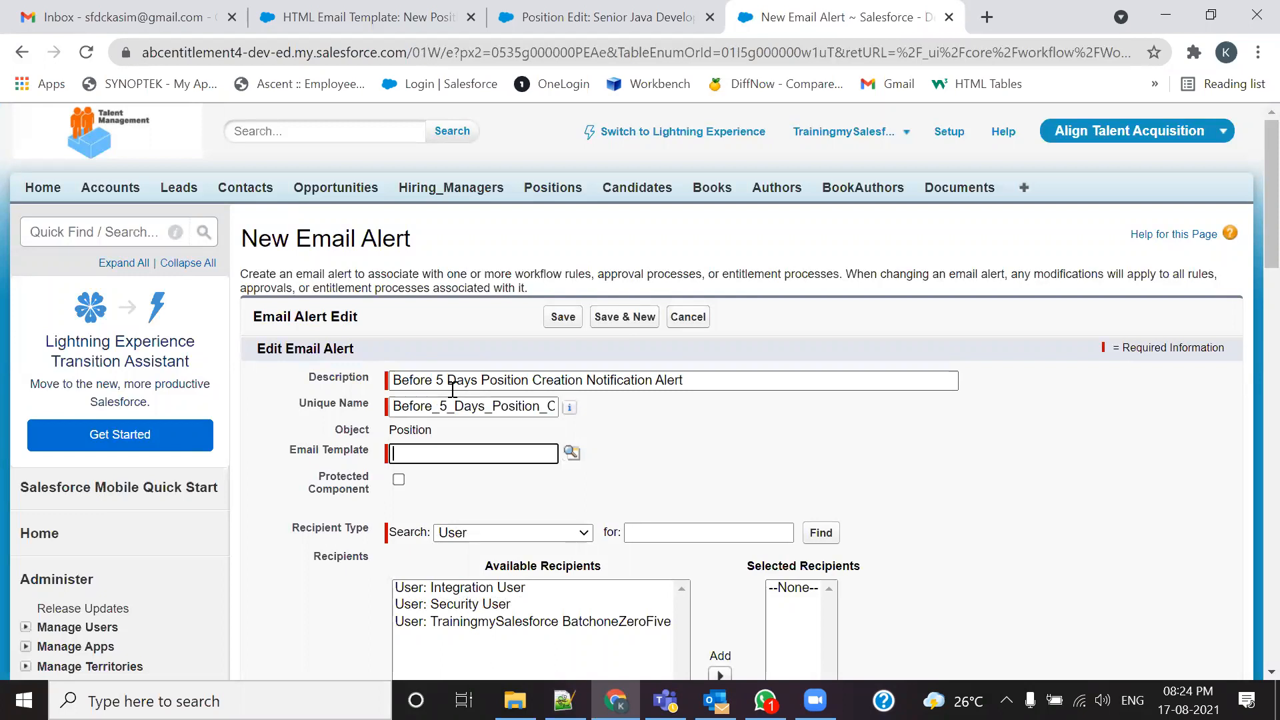
Step: Choose the New Position Assignment Notification Rule template from the Align Email Template Folder
{"action": "left_click", "coordinate": [572, 452]}
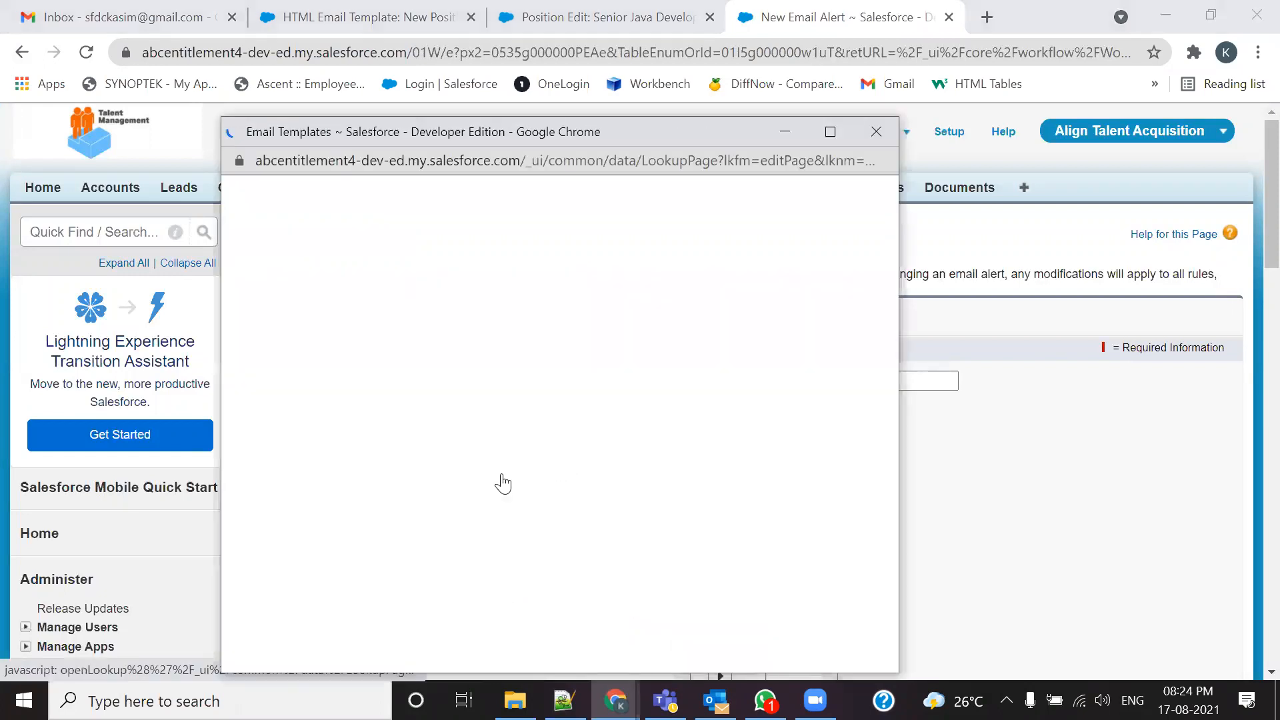
{"action": "left_click", "coordinate": [461, 230]}
{"action": "left_click", "coordinate": [399, 264]}
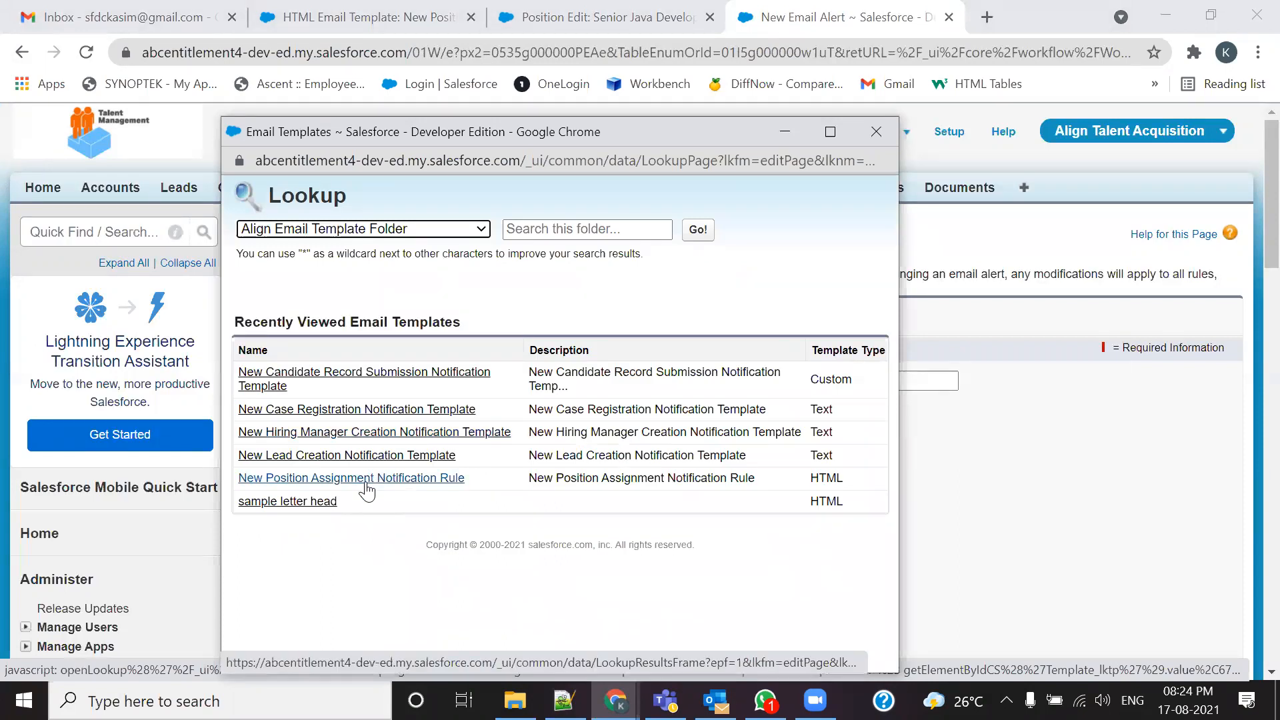
{"action": "left_click", "coordinate": [368, 478]}
{"action": "scroll", "coordinate": [507, 433], "scroll_direction": "down", "scroll_amount": 3}
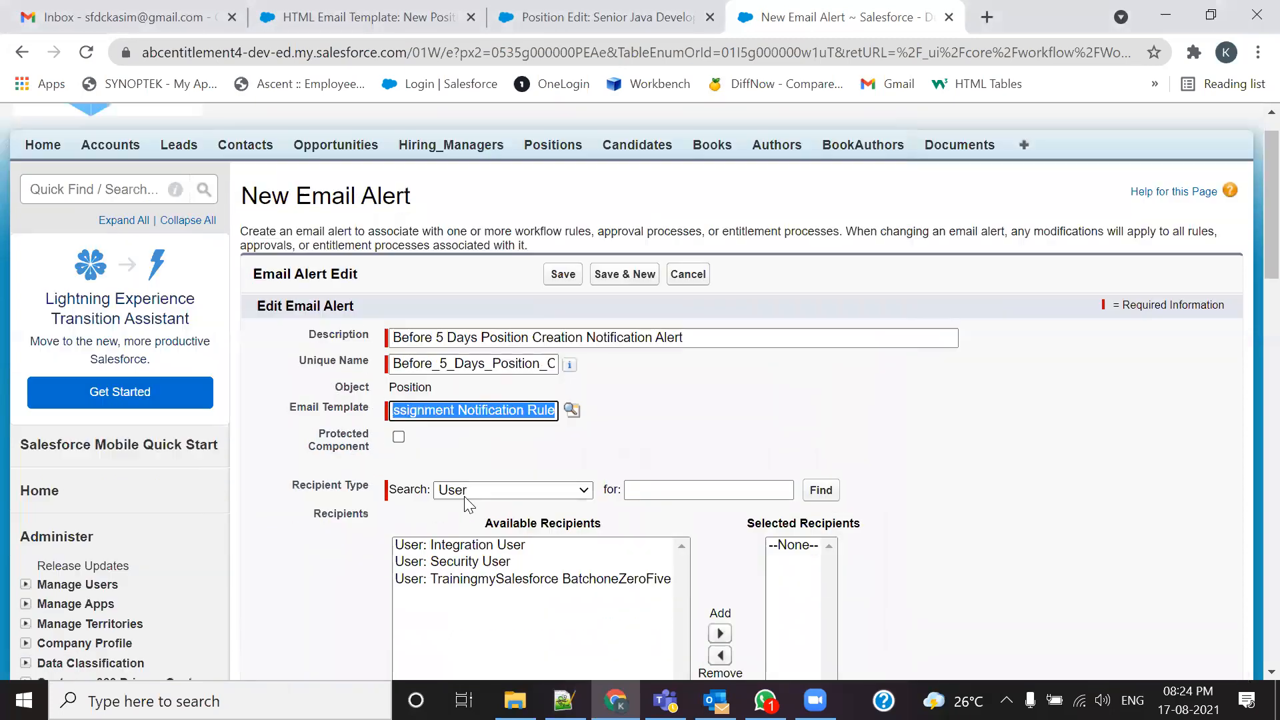
Step: Add the Email Field: HR Email ID to Selected Recipients
{"action": "left_click", "coordinate": [547, 332]}
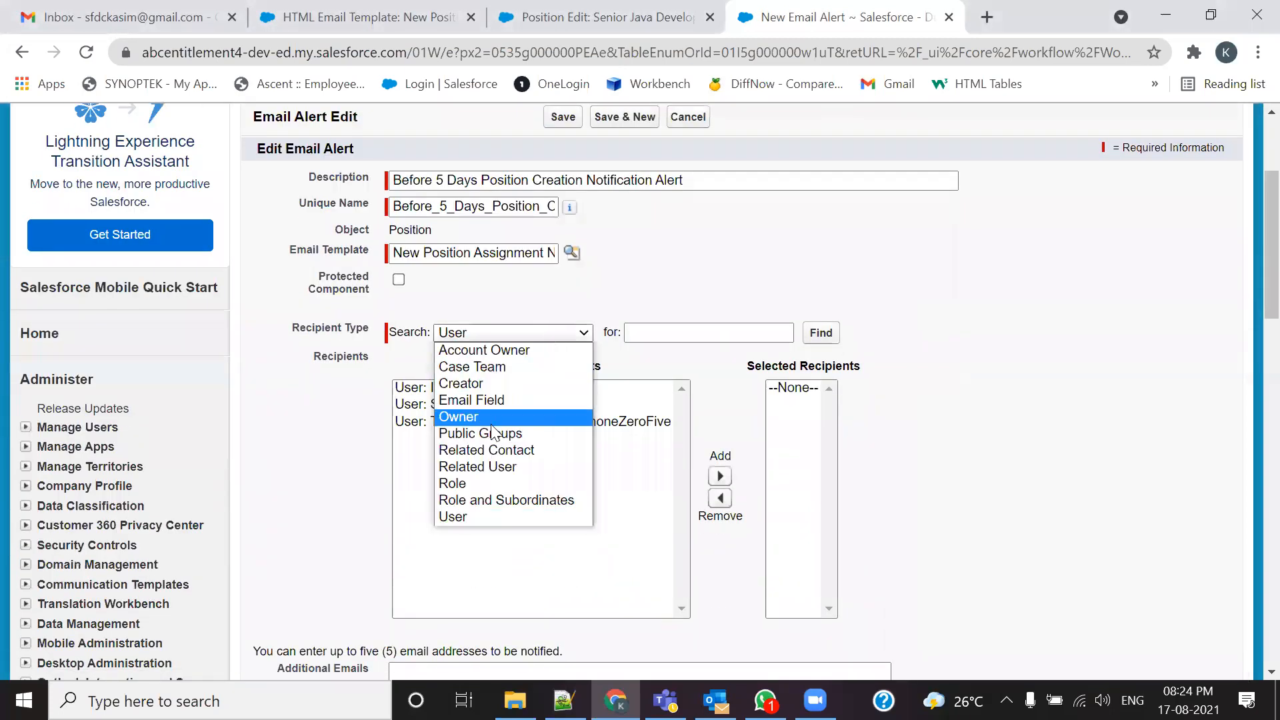
{"action": "left_click", "coordinate": [493, 398]}
{"action": "left_click", "coordinate": [470, 388]}
{"action": "left_click", "coordinate": [588, 477]}
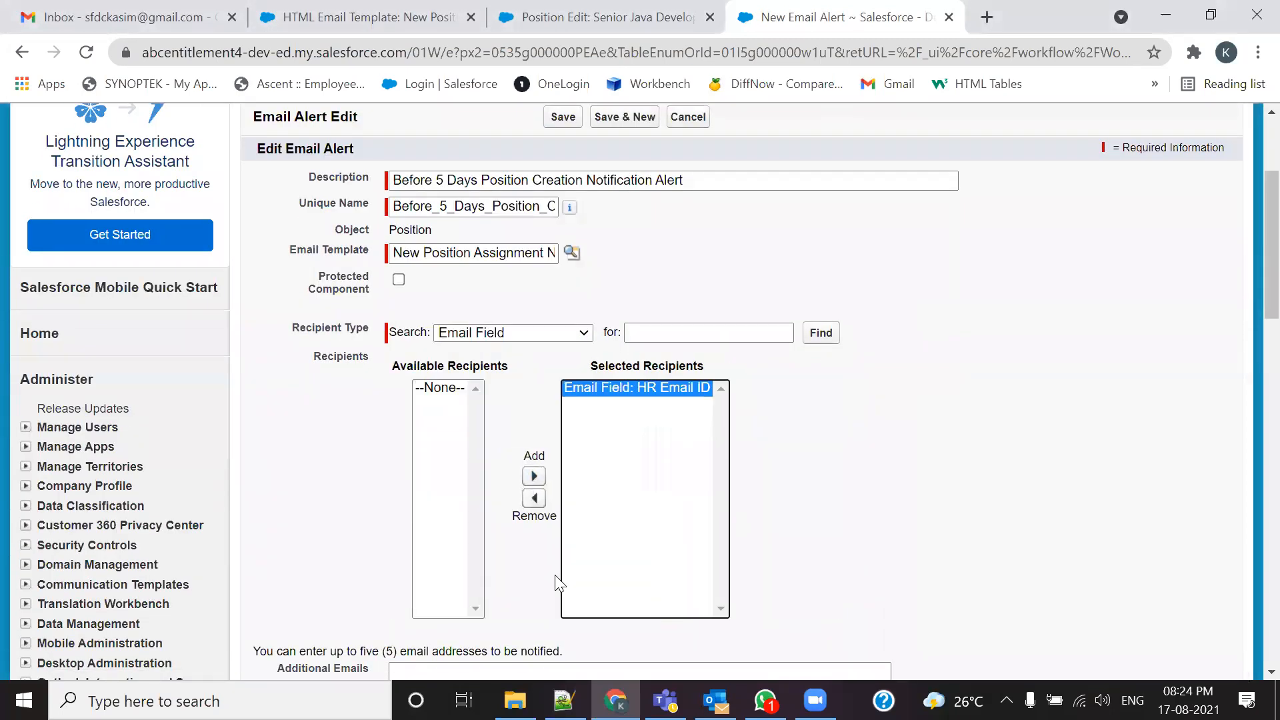
{"action": "scroll", "coordinate": [580, 556], "scroll_direction": "down", "scroll_amount": 4}
{"action": "scroll", "coordinate": [579, 556], "scroll_direction": "down", "scroll_amount": 1}
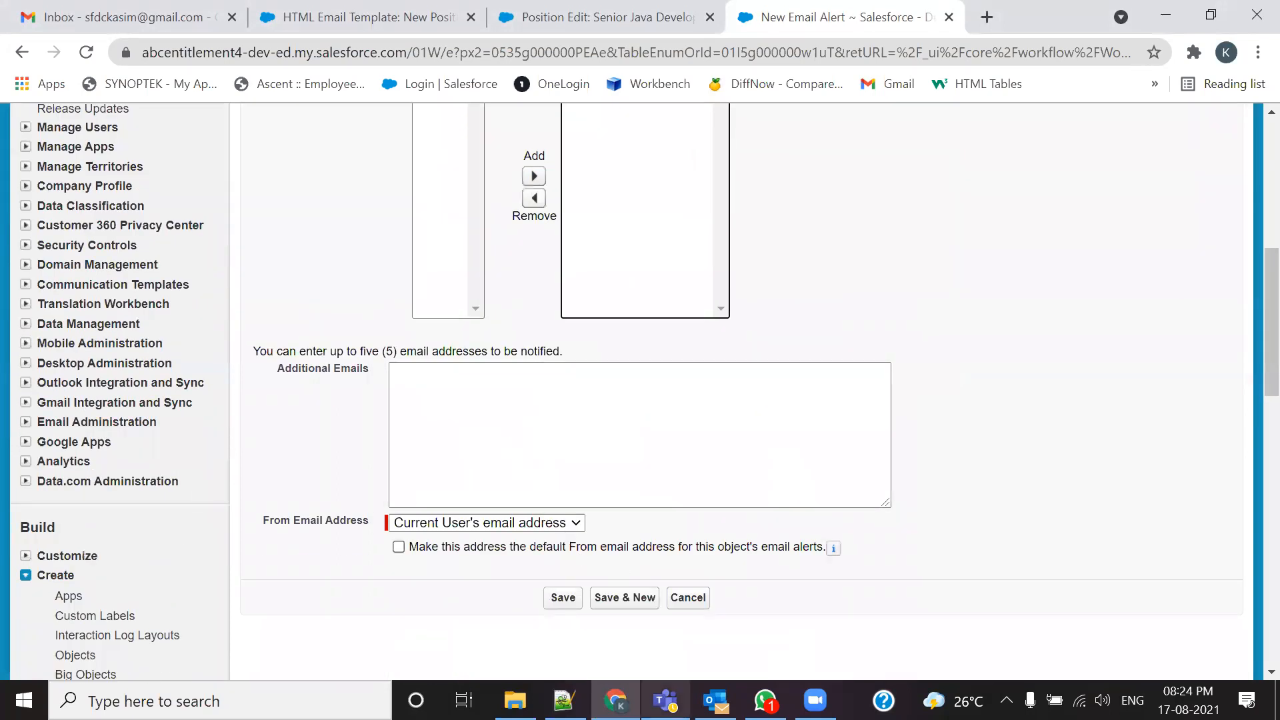
Step: Paste the five addresses from the Notepad++ scratch file into Additional Emails and save
{"action": "left_click", "coordinate": [563, 700]}
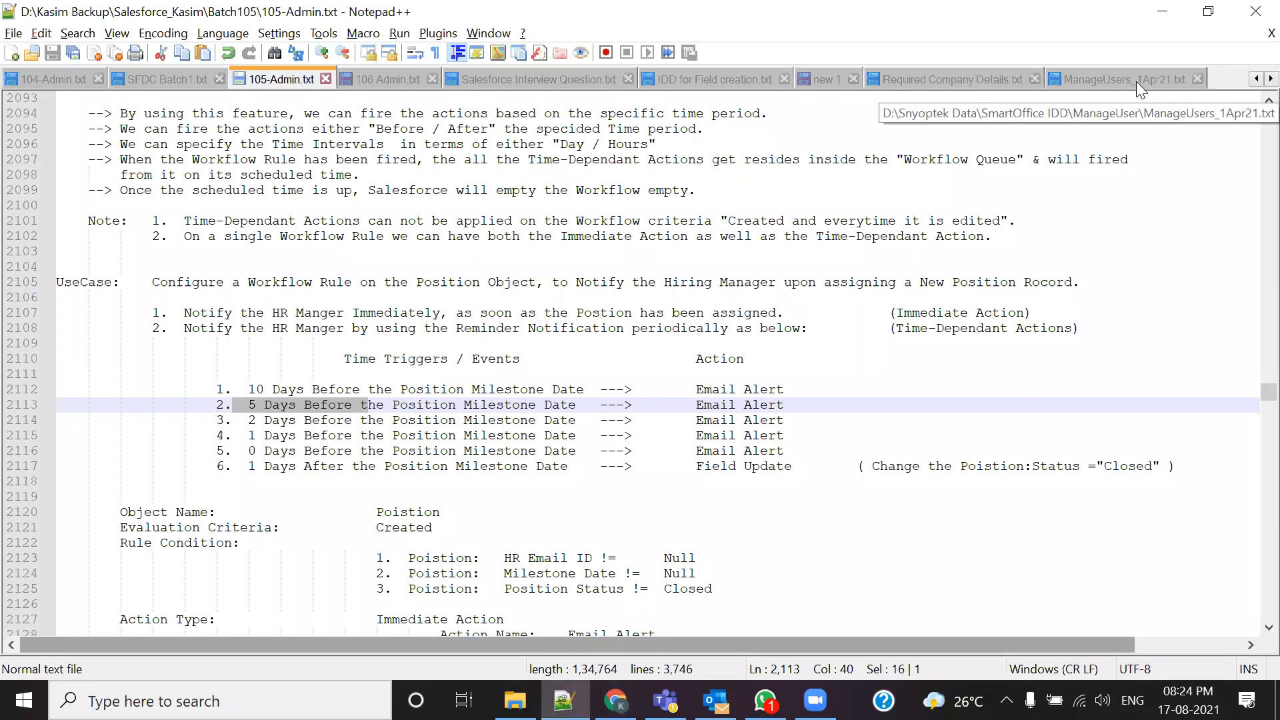
{"action": "left_click", "coordinate": [1199, 79]}
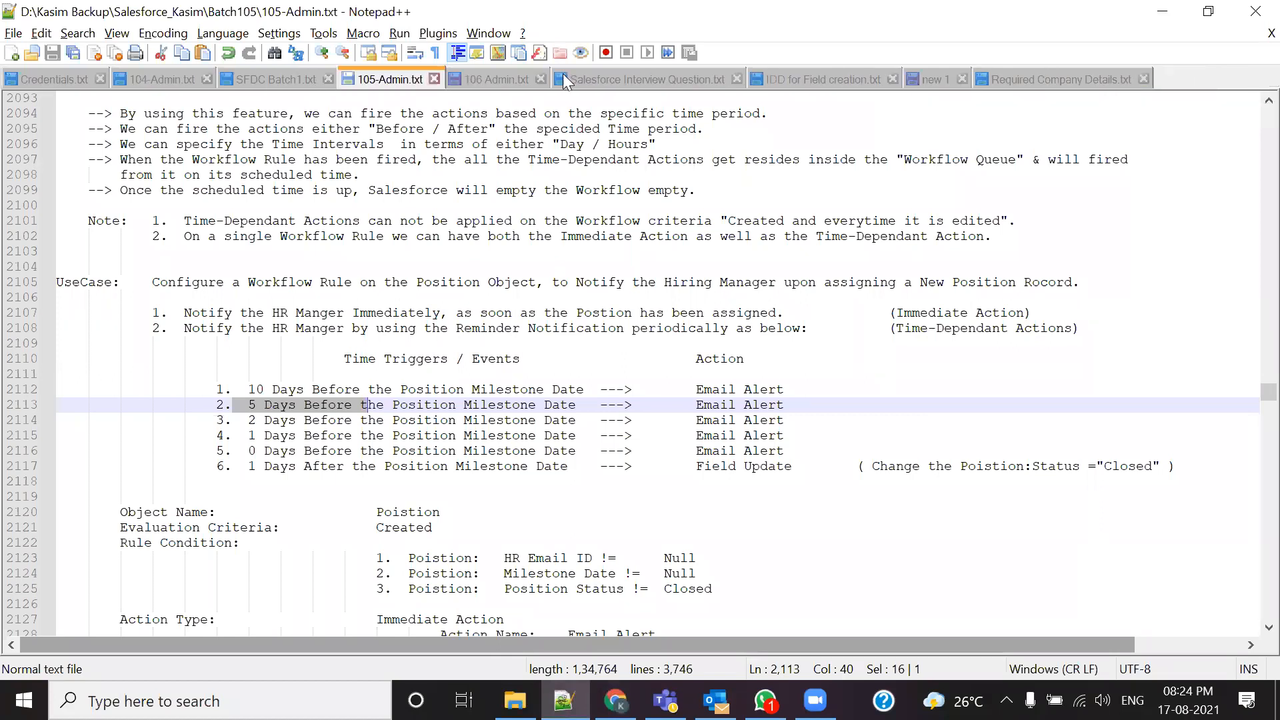
{"action": "left_click", "coordinate": [948, 85]}
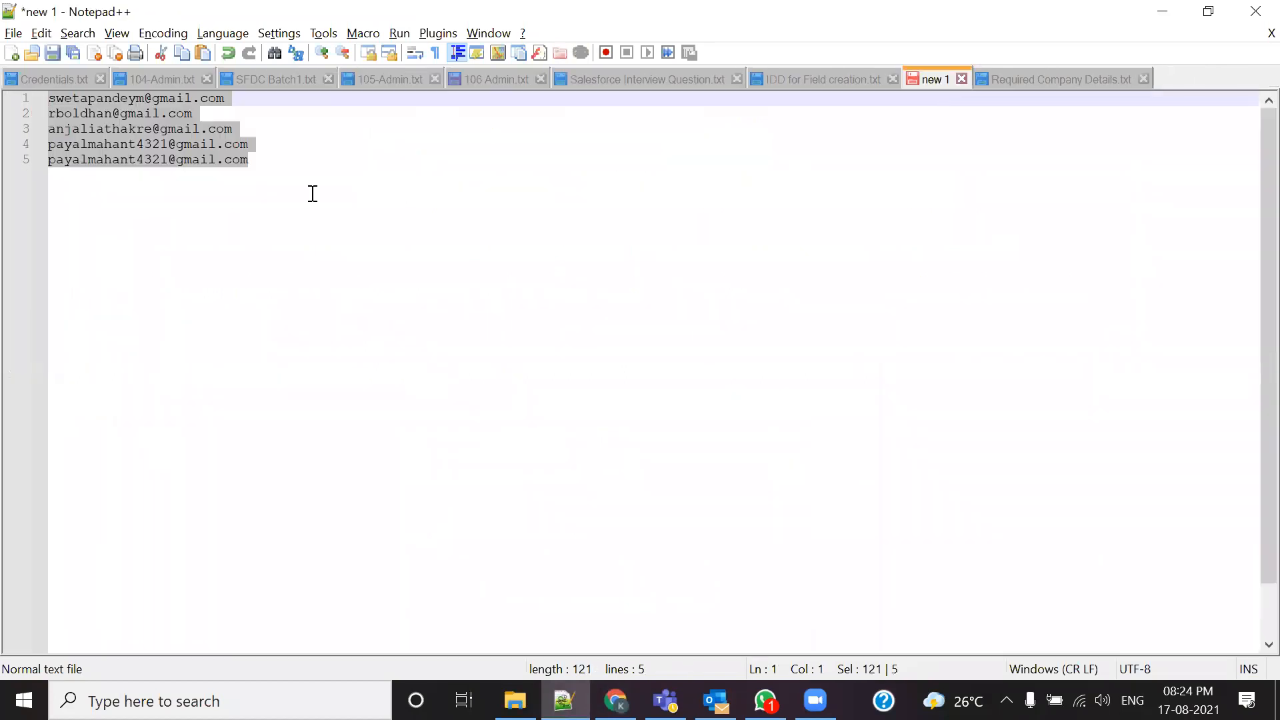
{"action": "key", "text": "alt+Tab"}
{"action": "left_click", "coordinate": [438, 380]}
{"action": "key", "text": "ctrl+v"}
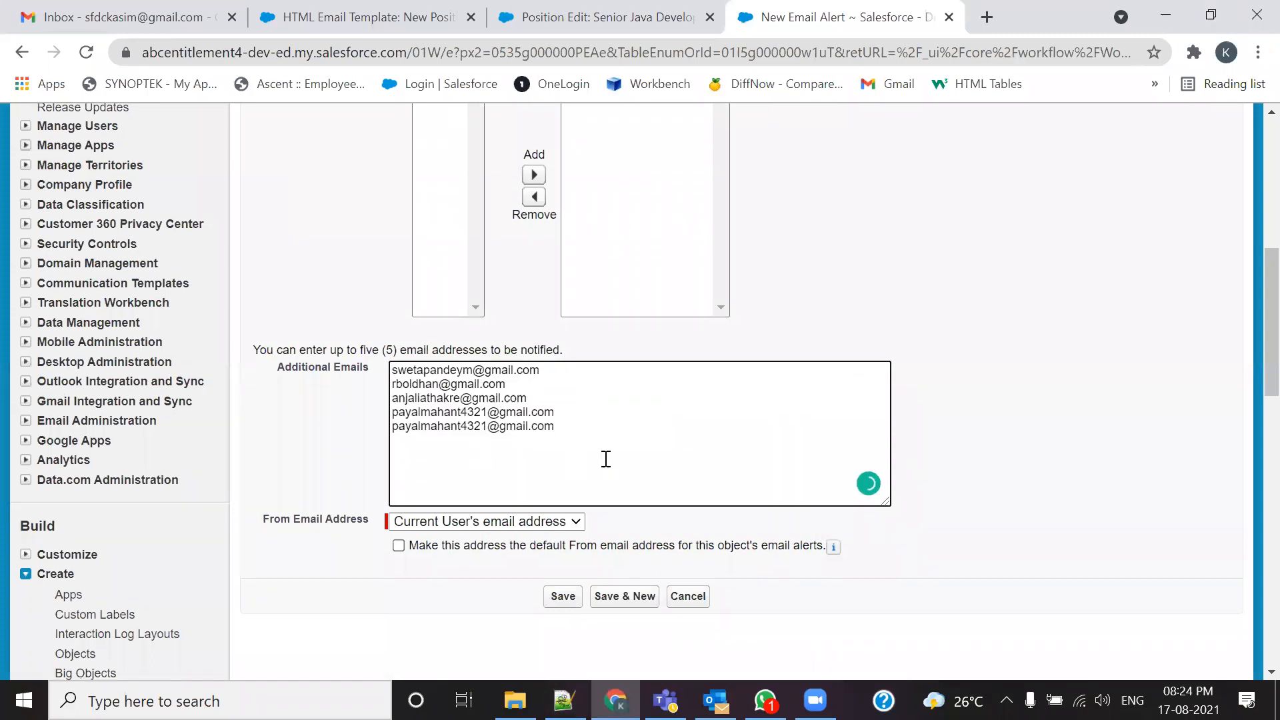
{"action": "scroll", "coordinate": [606, 459], "scroll_direction": "down", "scroll_amount": 3}
{"action": "left_click", "coordinate": [563, 397]}
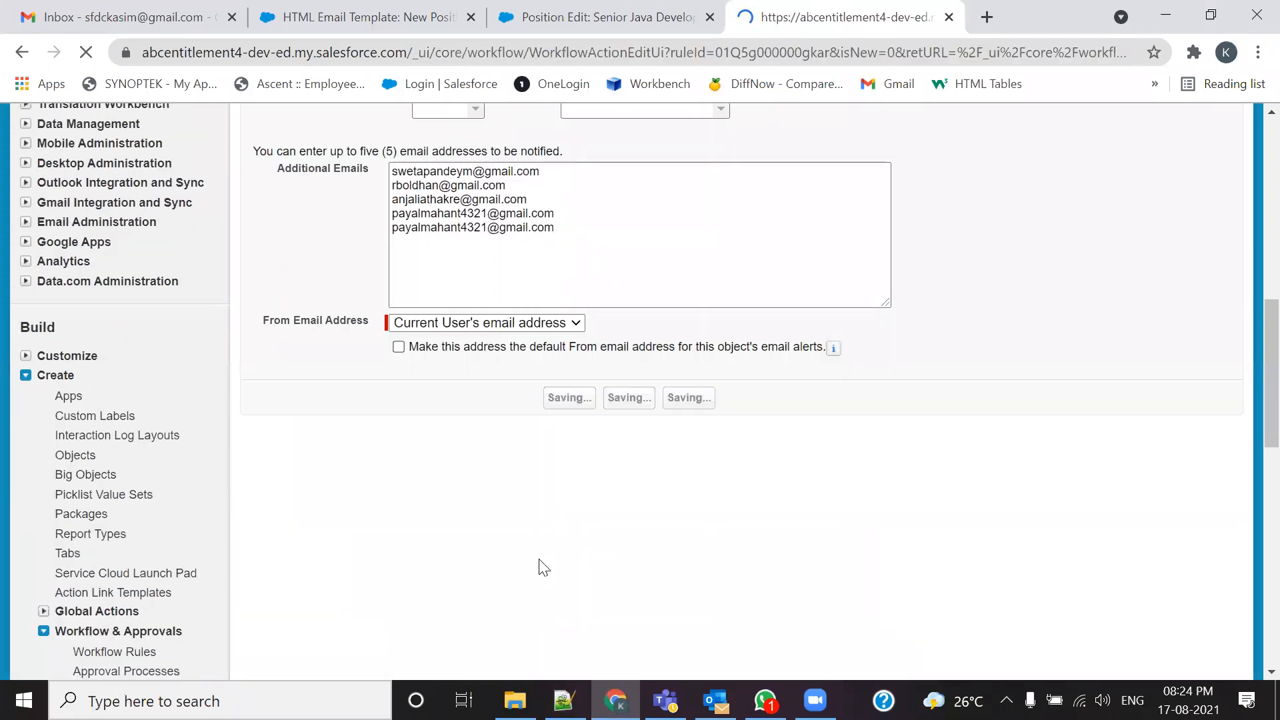
{"action": "scroll", "coordinate": [540, 560], "scroll_direction": "down", "scroll_amount": 4}
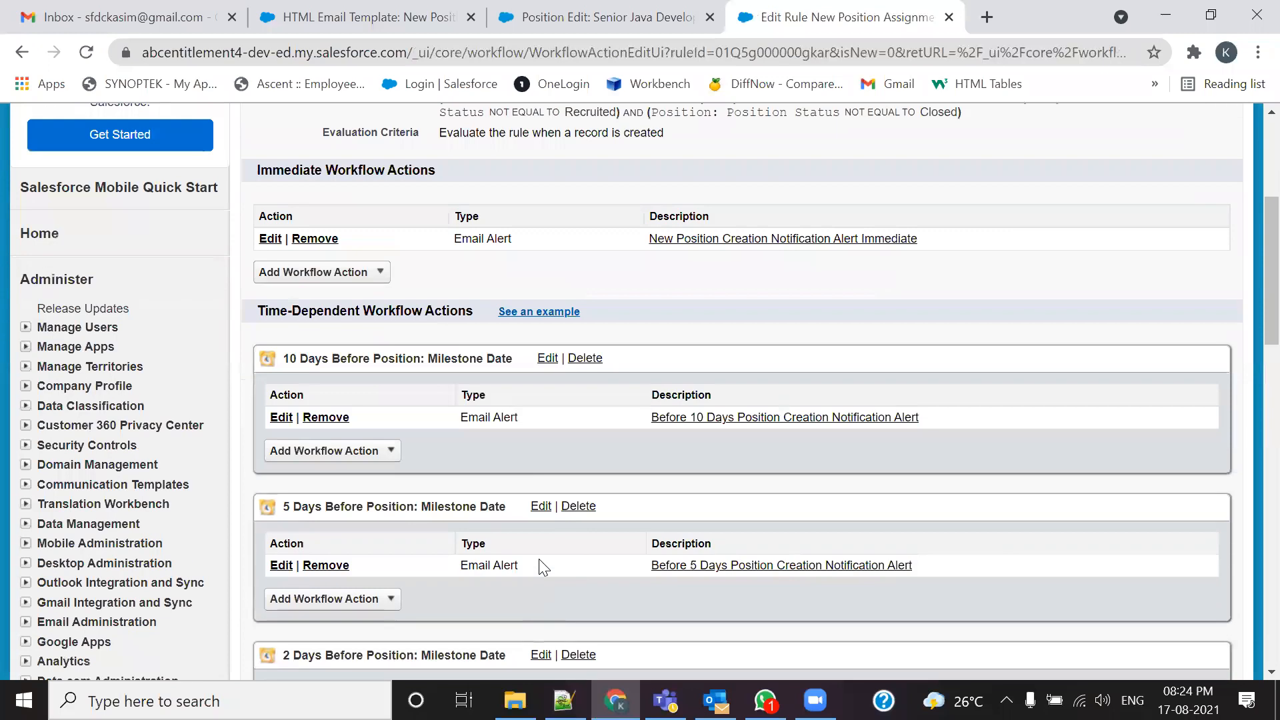
{"action": "left_click_drag", "start_coordinate": [920, 419], "coordinate": [651, 421]}
{"action": "key", "text": "ctrl+c"}
{"action": "scroll", "coordinate": [542, 470], "scroll_direction": "down", "scroll_amount": 3}
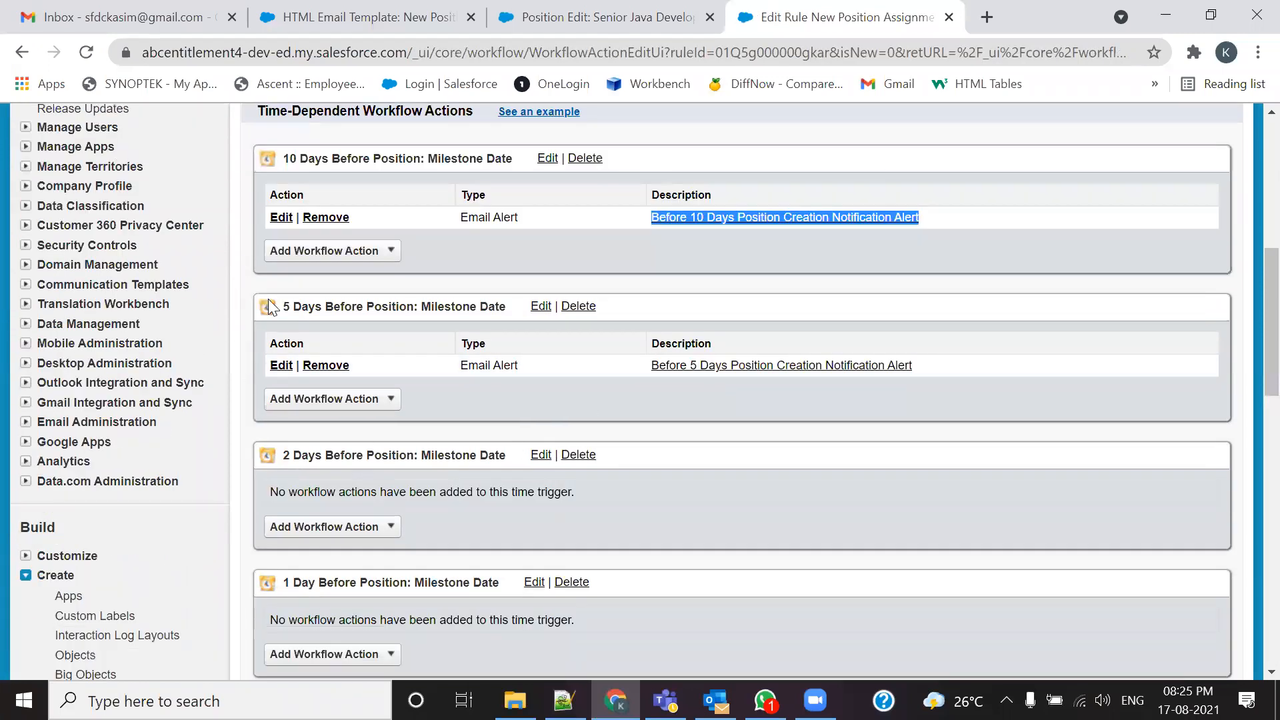
Step: Create a new email alert under 2 Days Before, described 'Before 2 Days Position Creation Notification Alert'
{"action": "left_click", "coordinate": [308, 530]}
{"action": "left_click", "coordinate": [310, 568]}
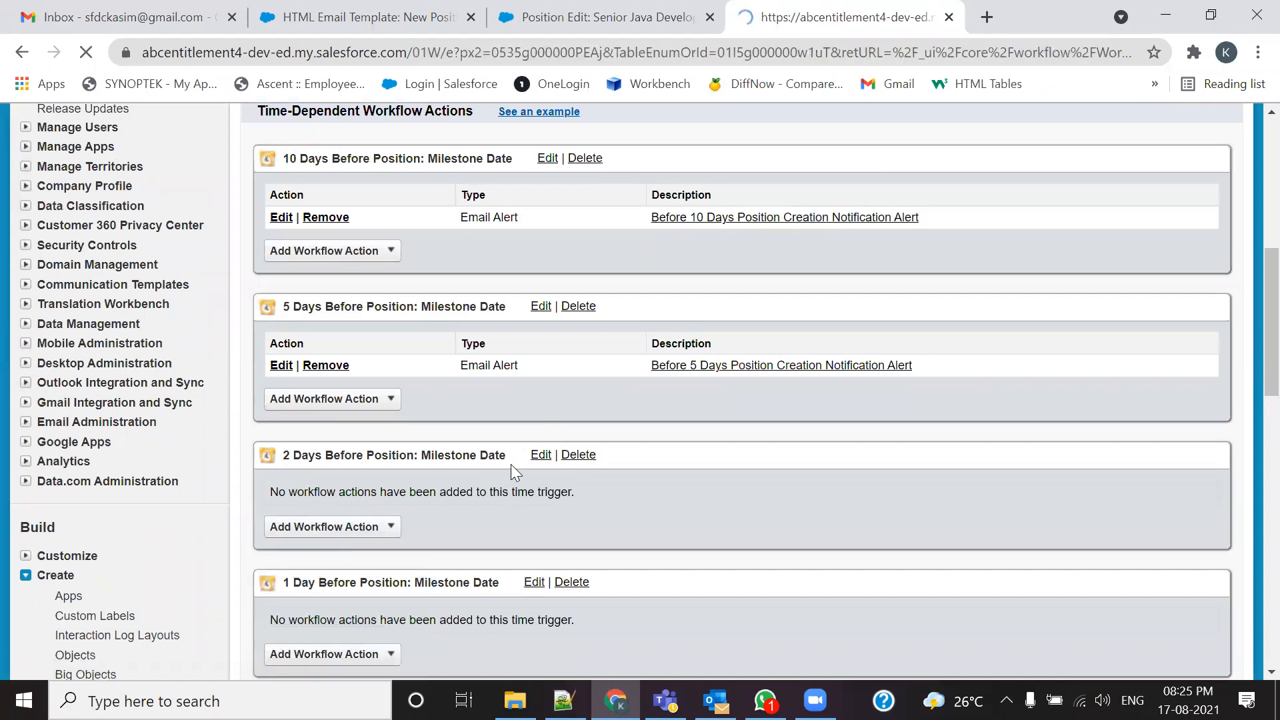
{"action": "left_click", "coordinate": [485, 385]}
{"action": "key", "text": "ctrl+v"}
{"action": "left_click", "coordinate": [449, 380]}
{"action": "key", "text": "BackSpace"}
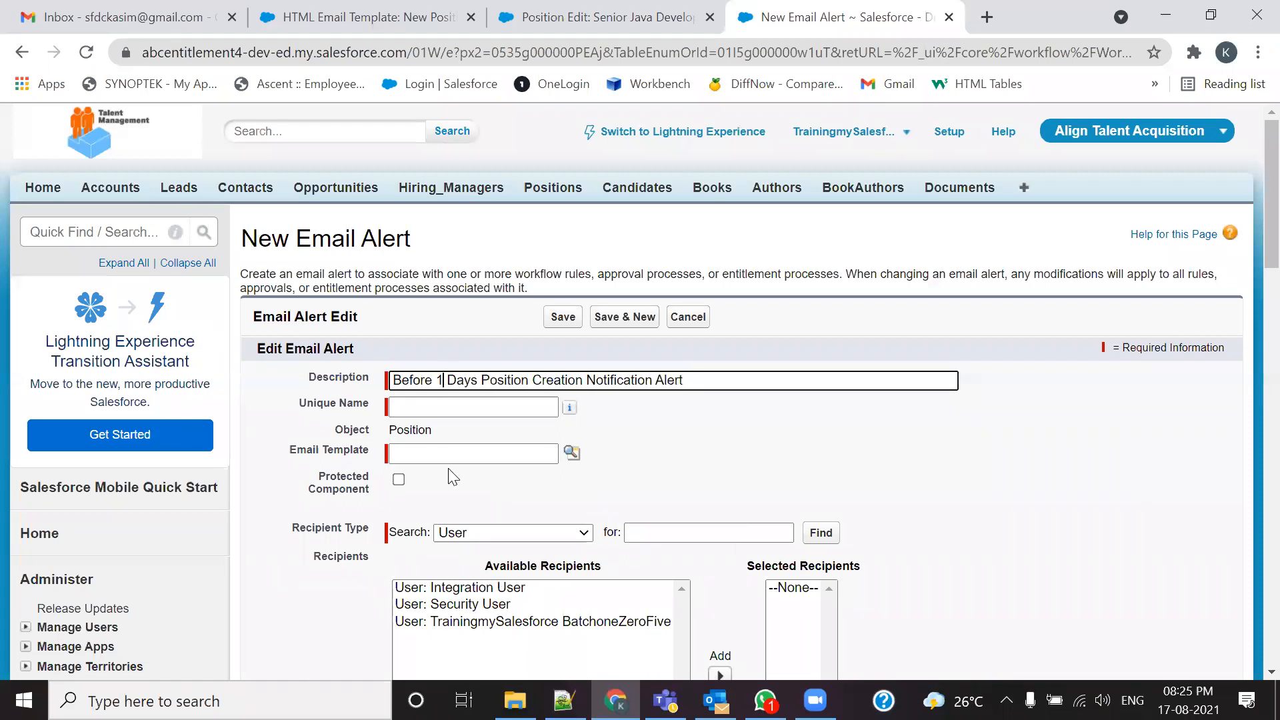
{"action": "key", "text": "Tab"}
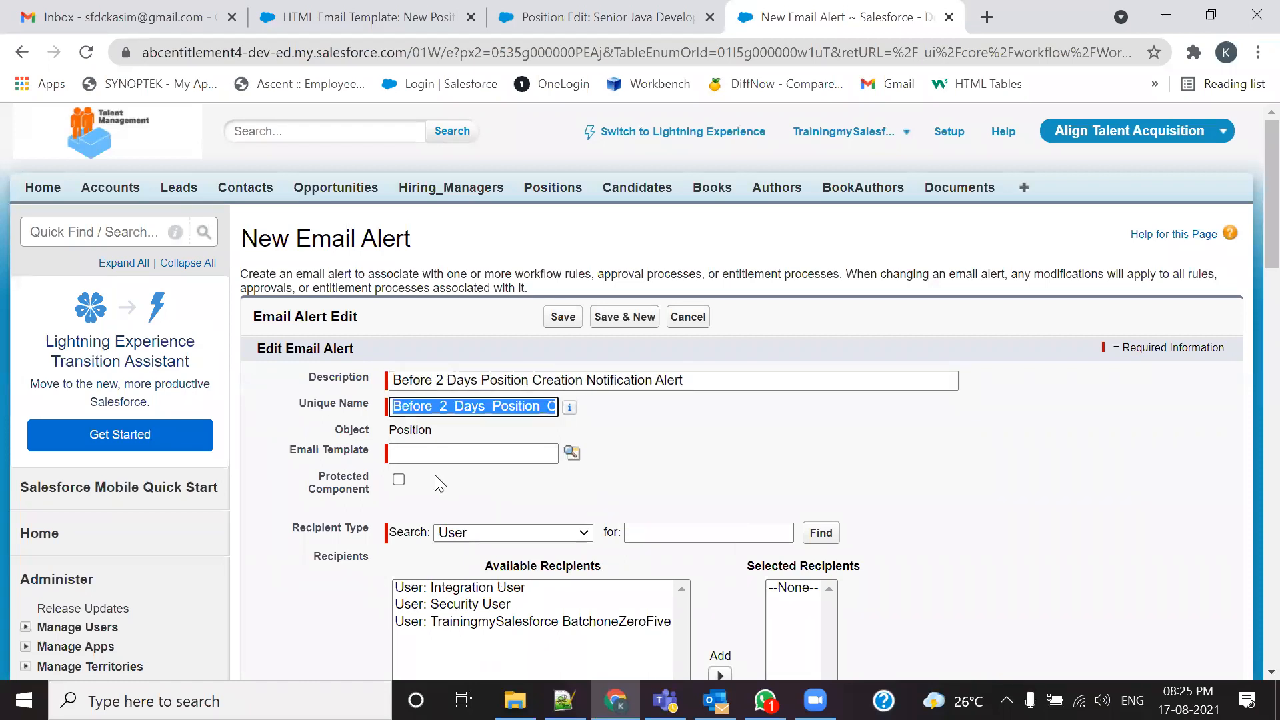
Step: Select the New Position Assignment Notification Rule template from the Align Email Template Folder
{"action": "left_click", "coordinate": [572, 453]}
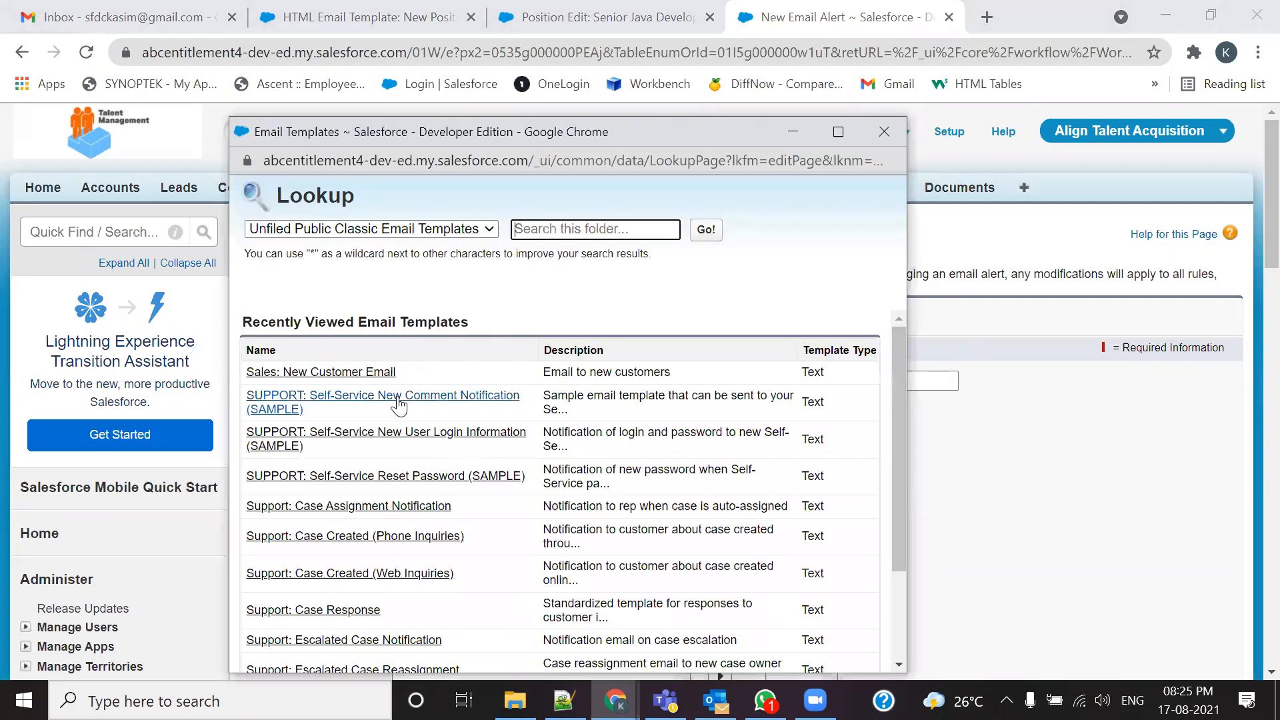
{"action": "scroll", "coordinate": [400, 408], "scroll_direction": "down", "scroll_amount": 3}
{"action": "left_click", "coordinate": [408, 228]}
{"action": "left_click", "coordinate": [398, 262]}
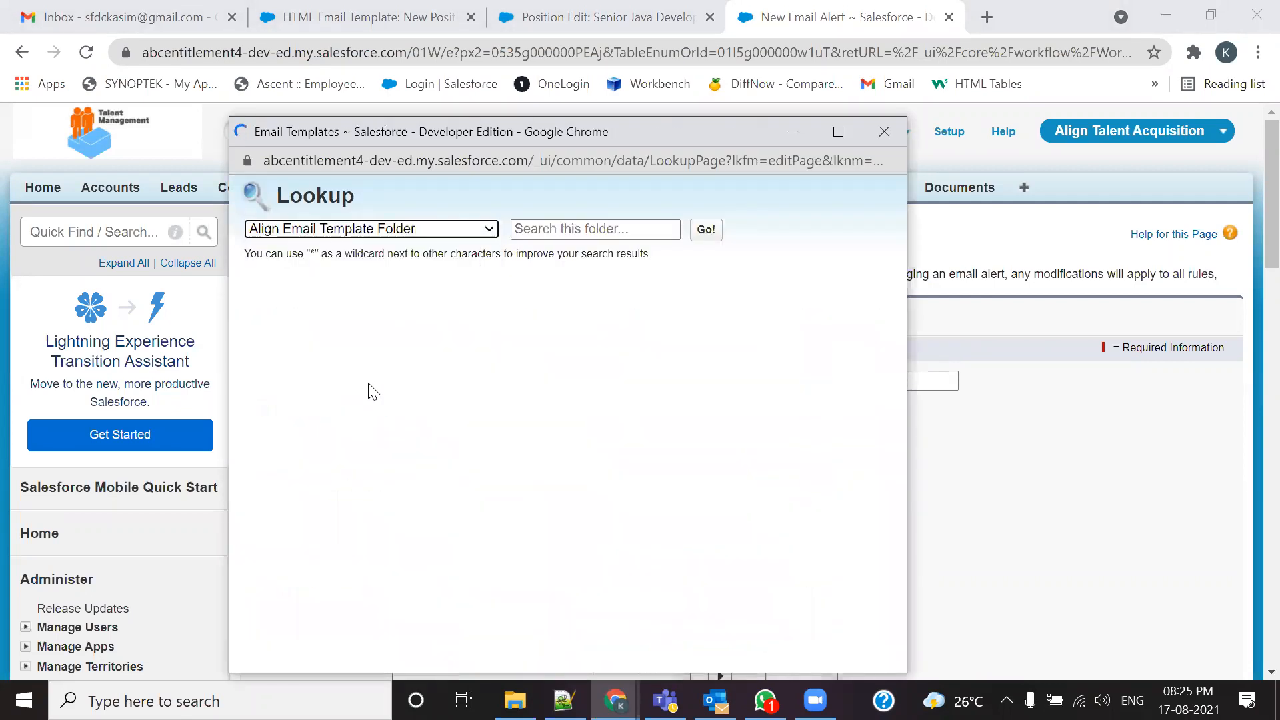
{"action": "left_click", "coordinate": [359, 478]}
{"action": "scroll", "coordinate": [514, 386], "scroll_direction": "down", "scroll_amount": 4}
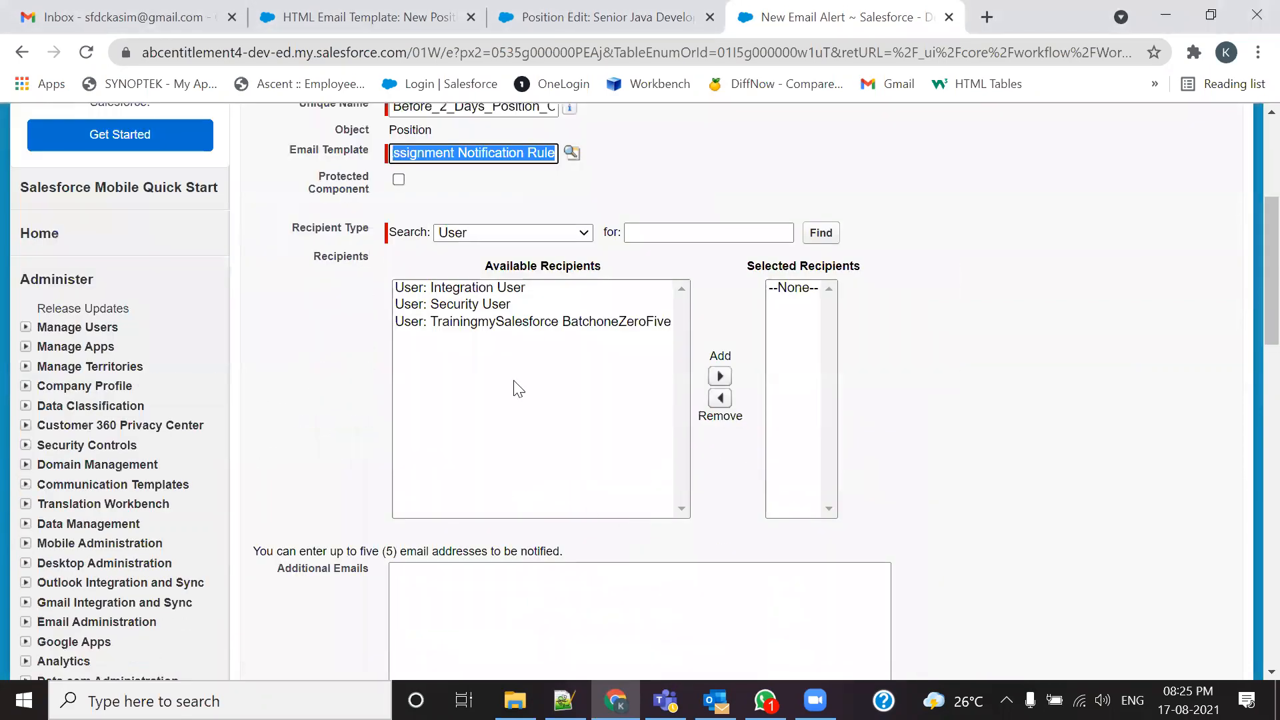
Step: Add Email Field: HR Email ID as a selected recipient
{"action": "left_click", "coordinate": [509, 233]}
{"action": "left_click", "coordinate": [486, 301]}
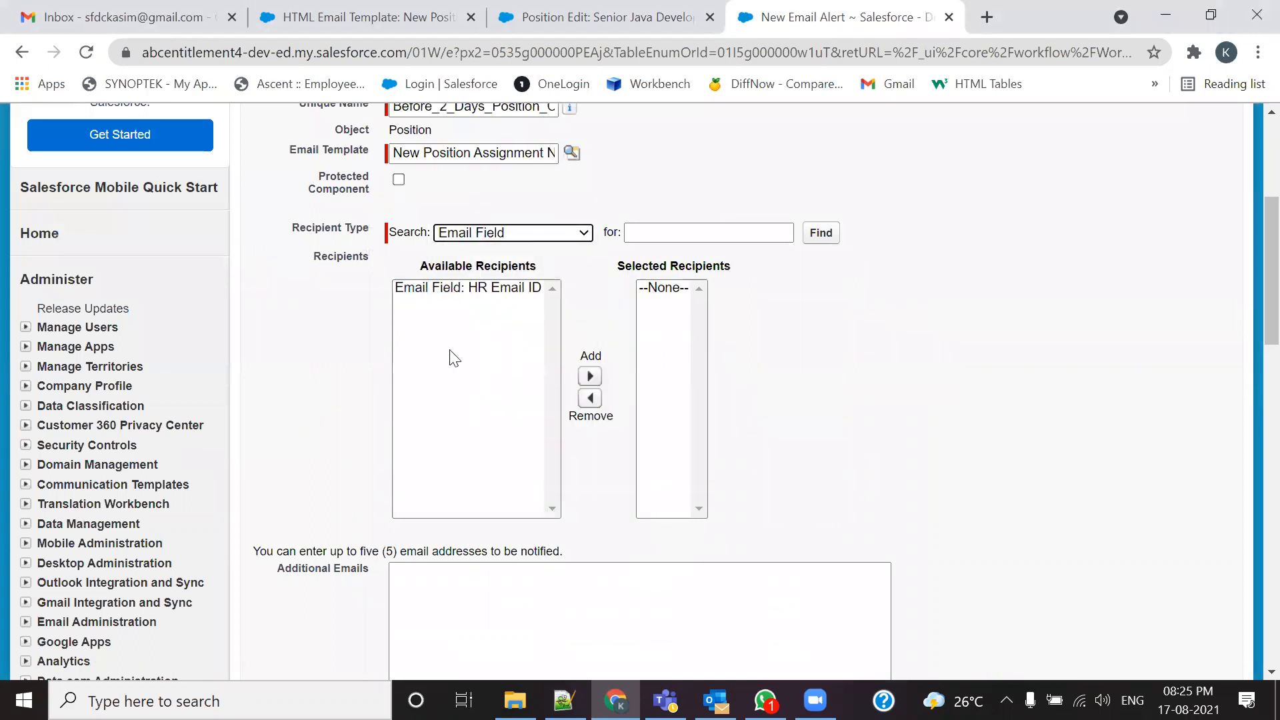
{"action": "left_click", "coordinate": [458, 289]}
{"action": "left_click", "coordinate": [590, 376]}
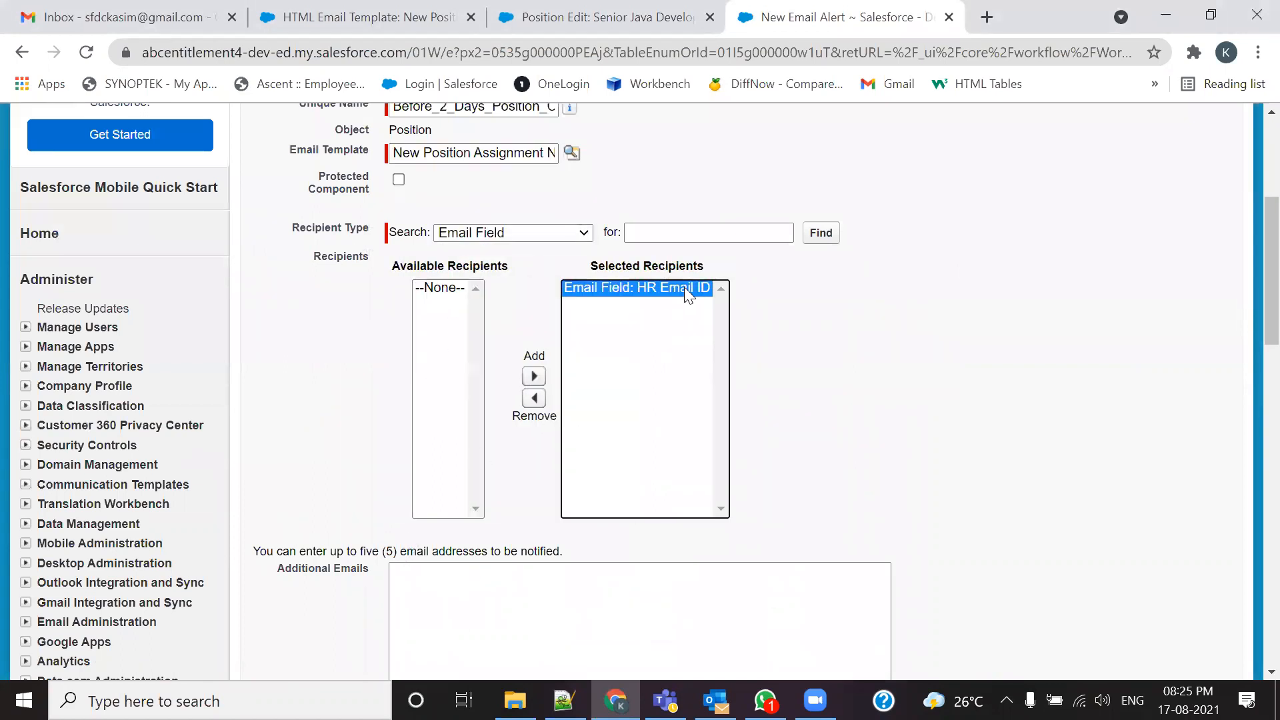
{"action": "scroll", "coordinate": [684, 287], "scroll_direction": "down", "scroll_amount": 5}
Step: Paste the five extra addresses into Additional Emails and save the 2-day alert
{"action": "key", "text": "alt+Tab"}
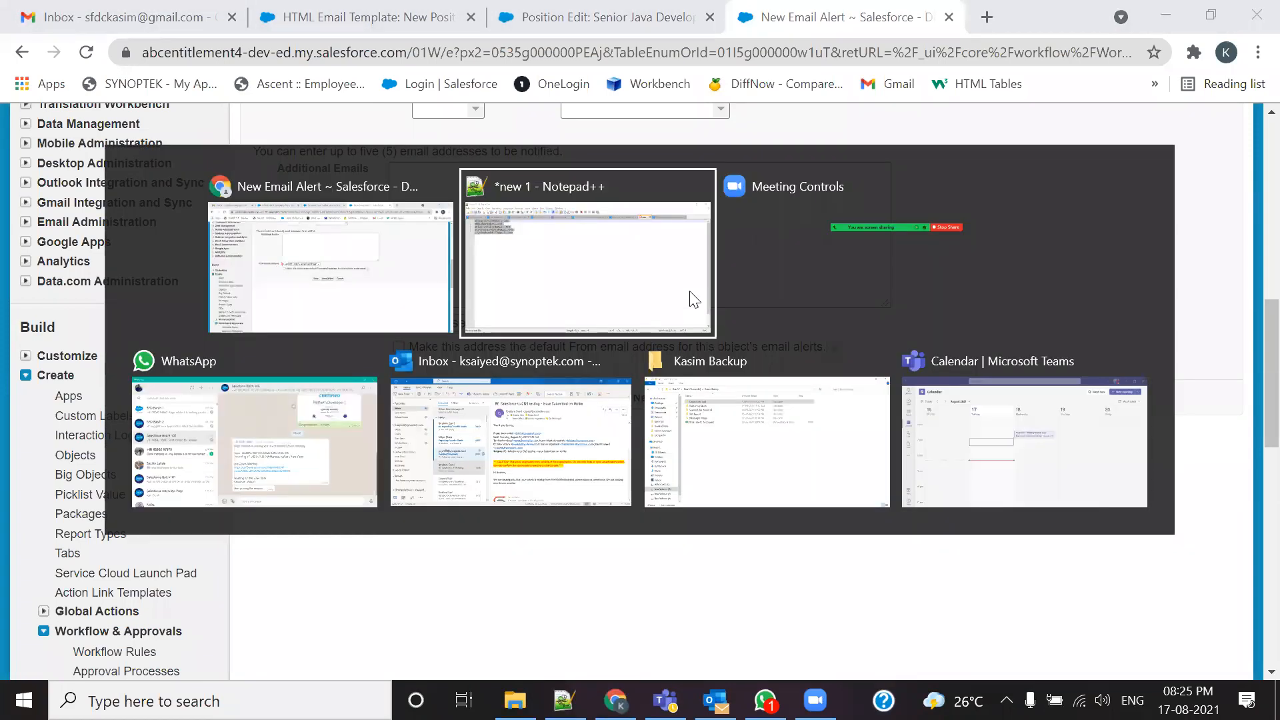
{"action": "key", "text": "alt+Tab"}
{"action": "left_click", "coordinate": [482, 197]}
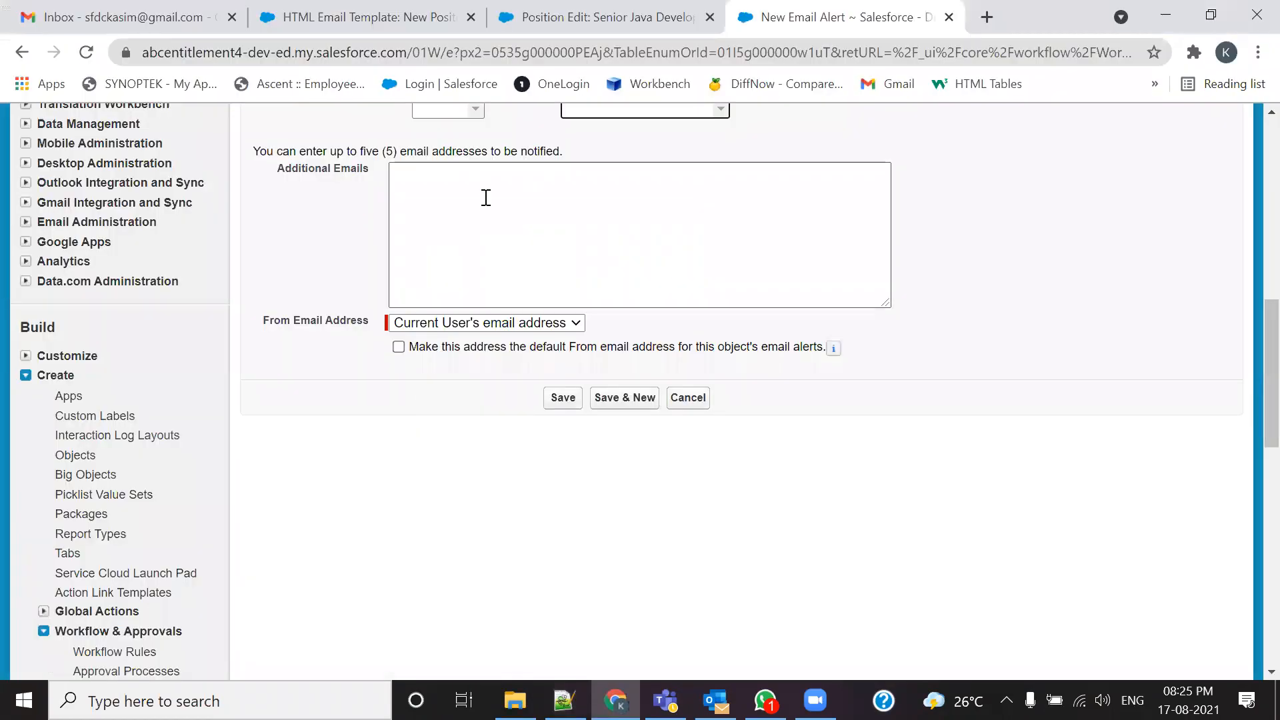
{"action": "key", "text": "ctrl+v"}
{"action": "left_click", "coordinate": [564, 398]}
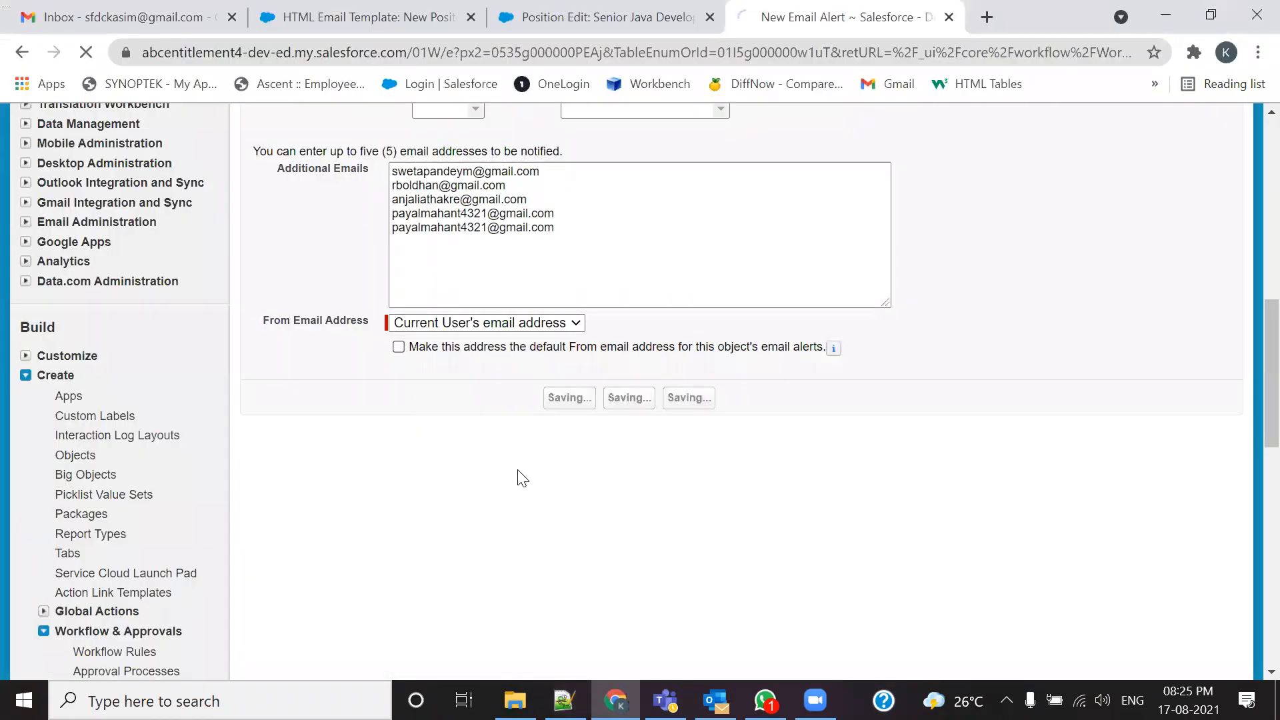
{"action": "scroll", "coordinate": [518, 469], "scroll_direction": "down", "scroll_amount": 8}
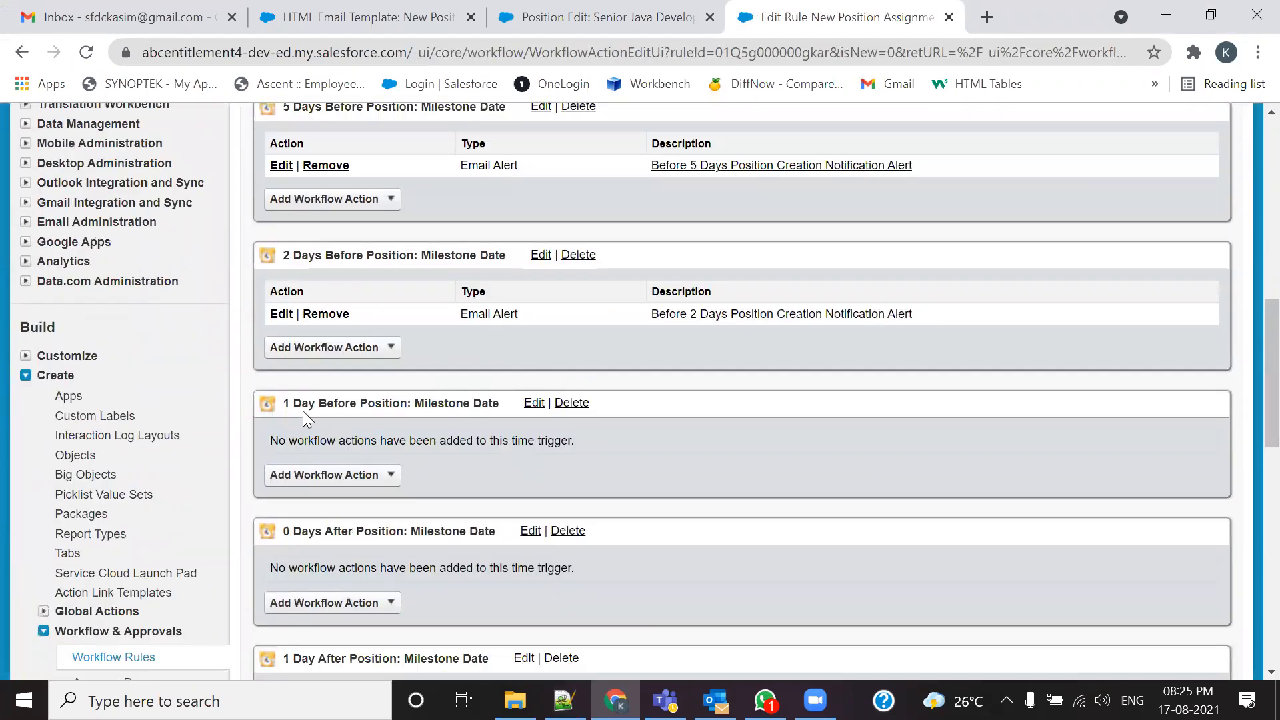
{"action": "left_click_drag", "start_coordinate": [920, 314], "coordinate": [652, 327]}
{"action": "key", "text": "ctrl+c"}
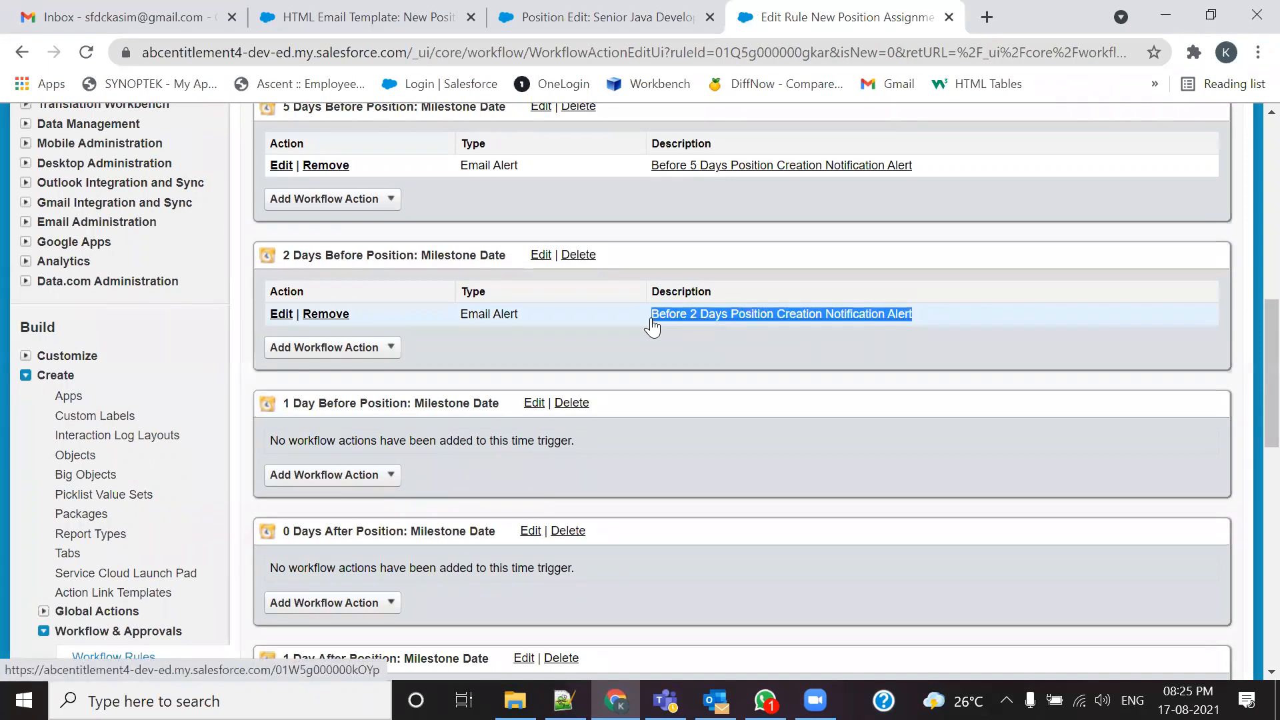
Step: Create a new email alert for the 1 Day Before trigger, described 'Before 1 Days Position Creation Notification Alert'
{"action": "left_click", "coordinate": [381, 481]}
{"action": "left_click", "coordinate": [339, 518]}
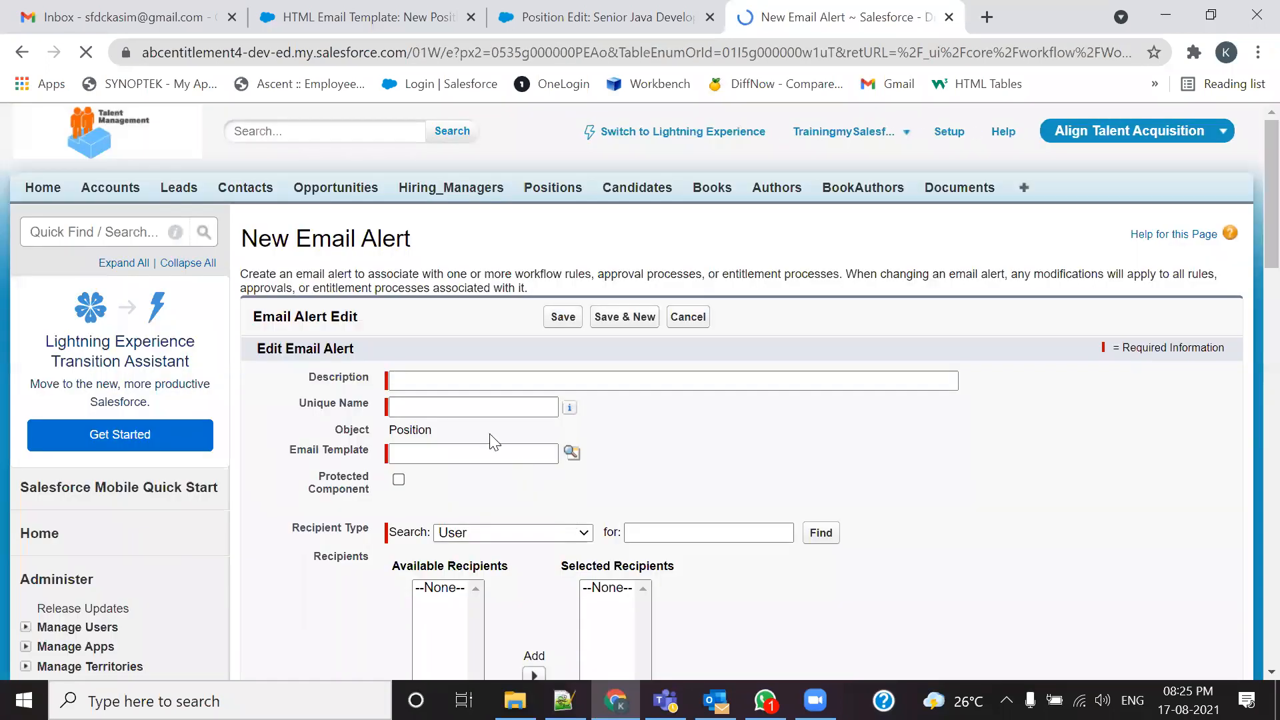
{"action": "scroll", "coordinate": [492, 443], "scroll_direction": "down", "scroll_amount": 3}
{"action": "left_click", "coordinate": [527, 183]}
{"action": "key", "text": "ctrl+v"}
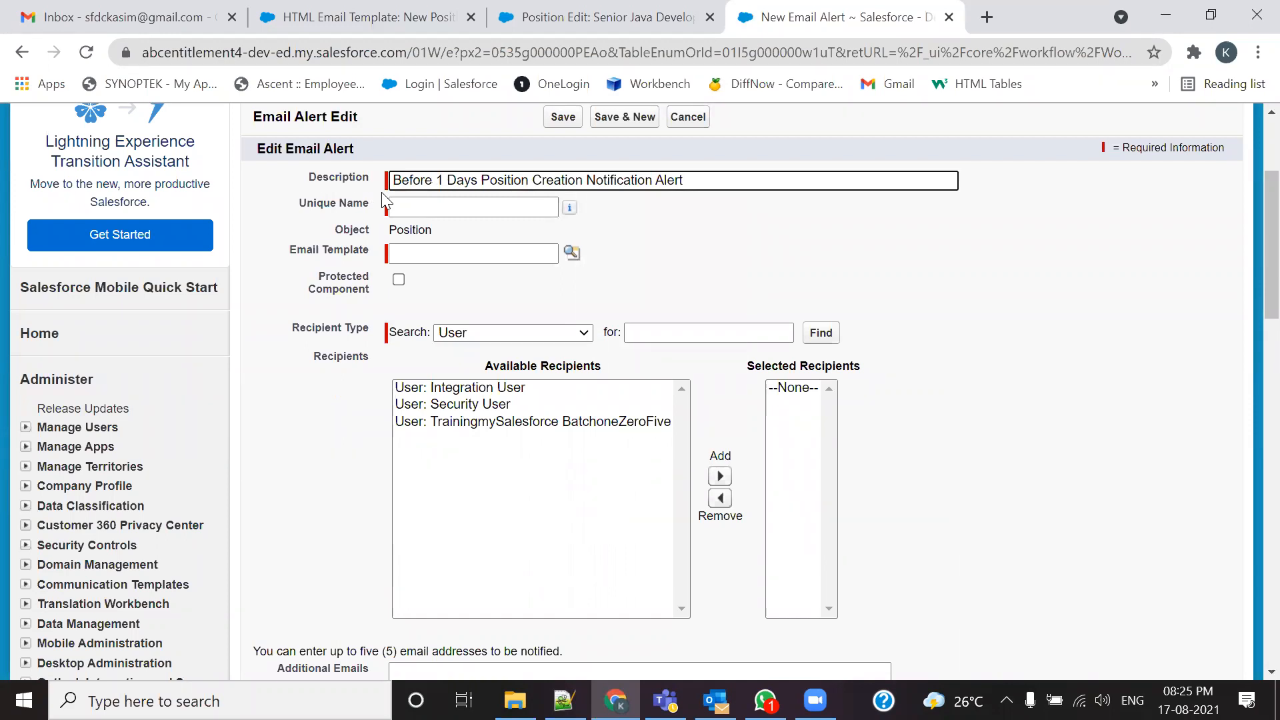
{"action": "key", "text": "Tab"}
Step: Pick the New Position Assignment Notification Rule template from the Align Email Template Folder
{"action": "left_click", "coordinate": [568, 258]}
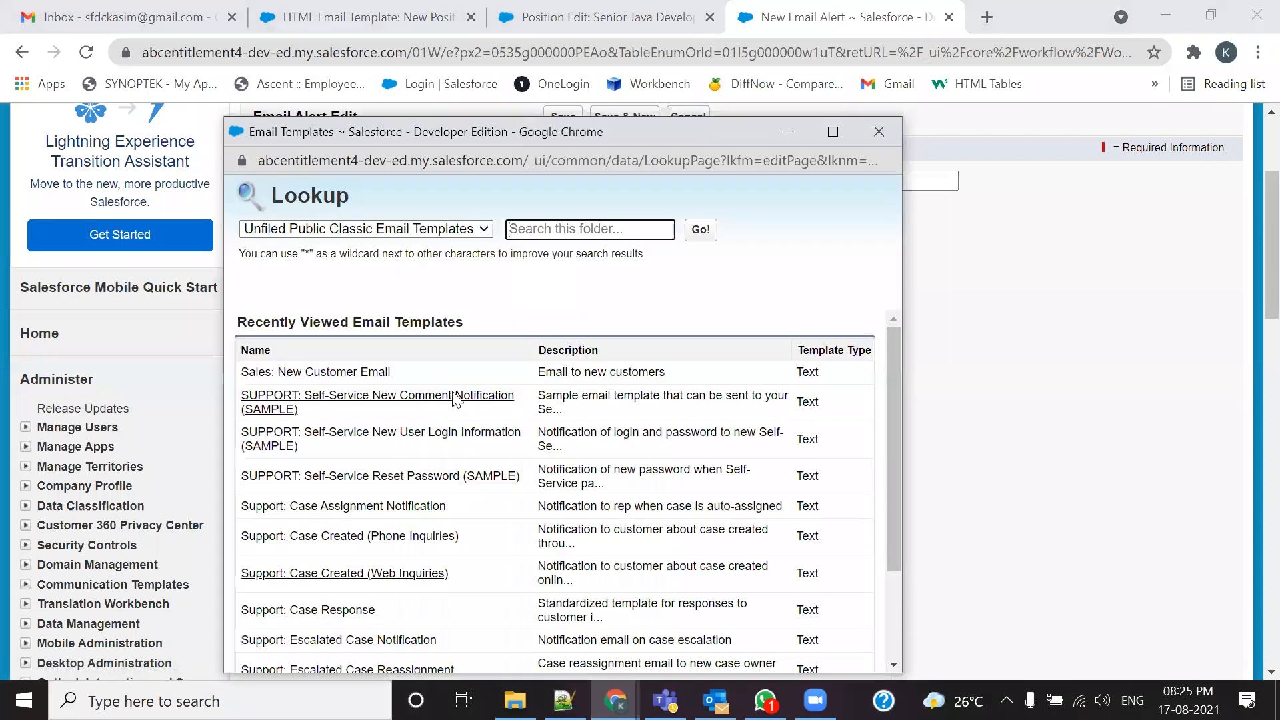
{"action": "left_click", "coordinate": [471, 234]}
{"action": "left_click", "coordinate": [384, 262]}
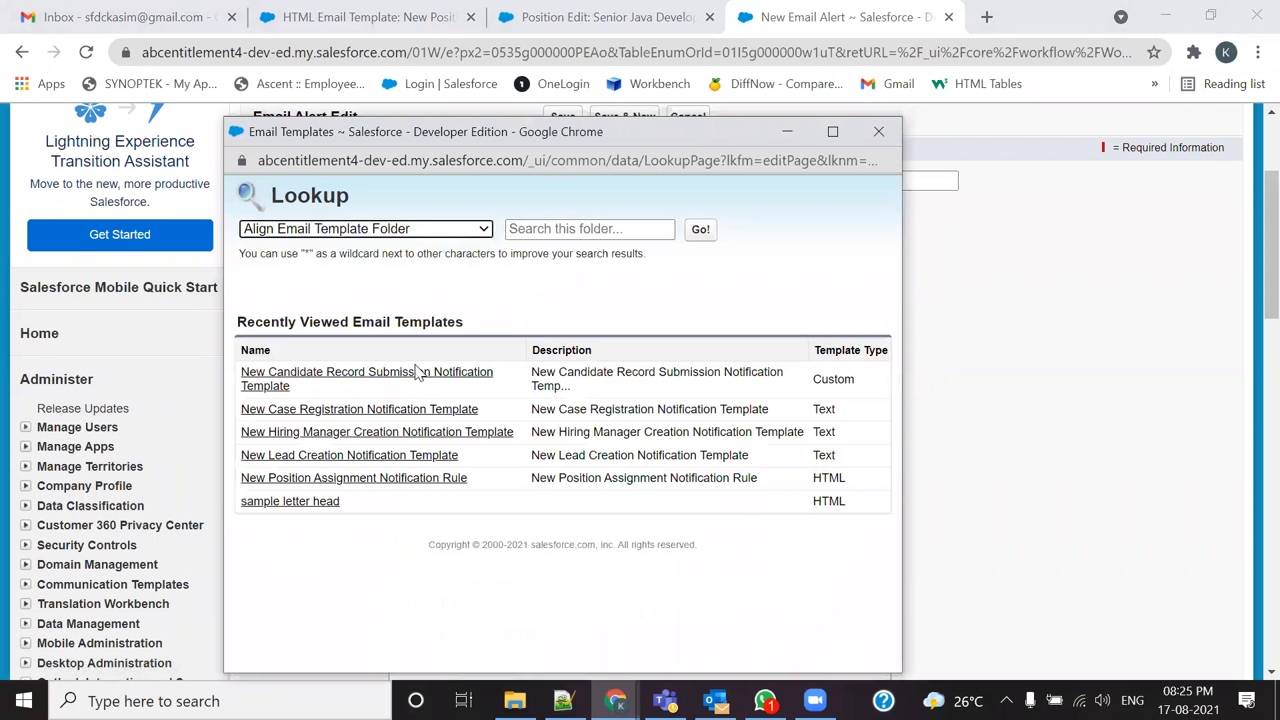
{"action": "left_click", "coordinate": [339, 479]}
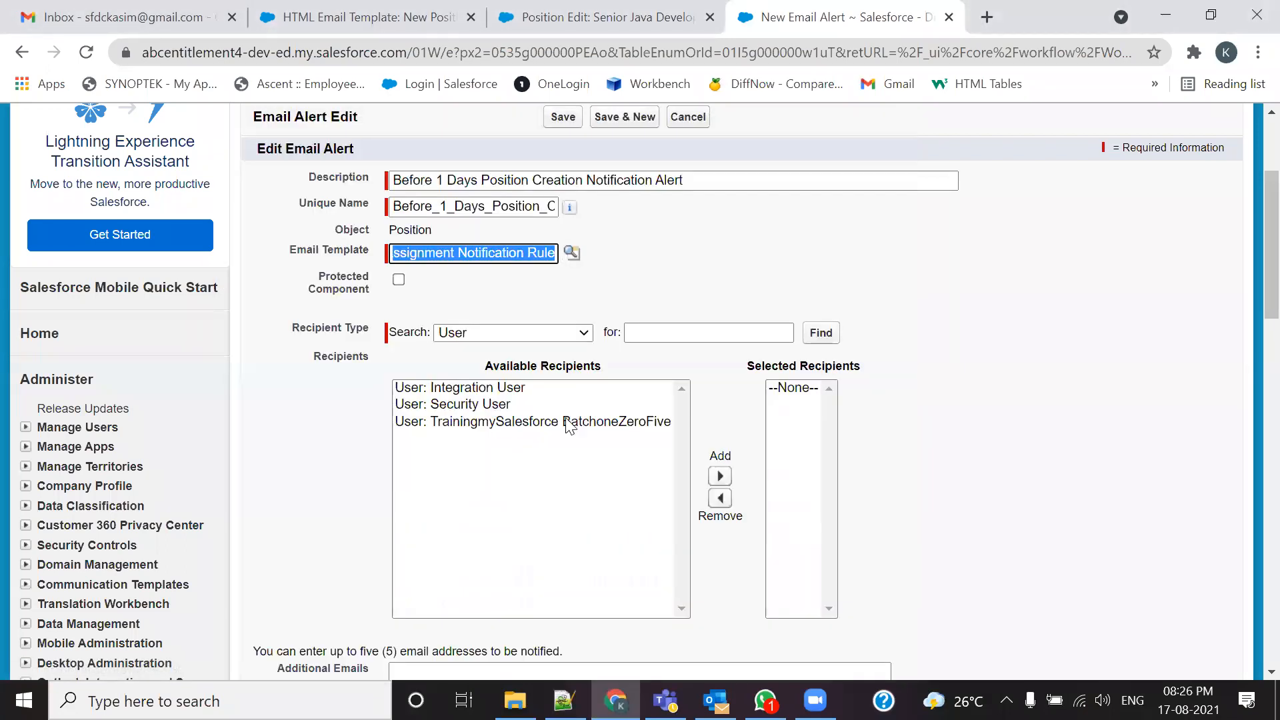
Step: Add Email Field: HR Email ID to the selected recipients
{"action": "left_click", "coordinate": [573, 332]}
{"action": "left_click", "coordinate": [487, 400]}
{"action": "left_click", "coordinate": [502, 388]}
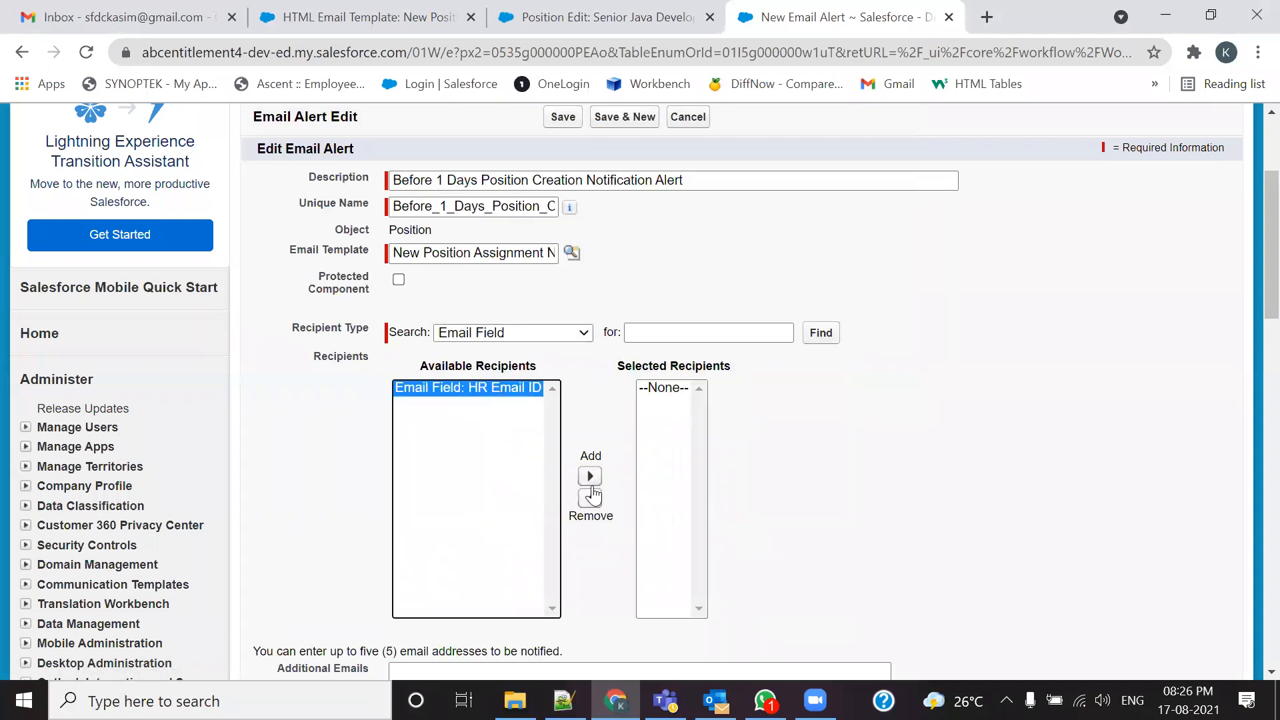
{"action": "left_click", "coordinate": [590, 476]}
{"action": "scroll", "coordinate": [880, 457], "scroll_direction": "down", "scroll_amount": 4}
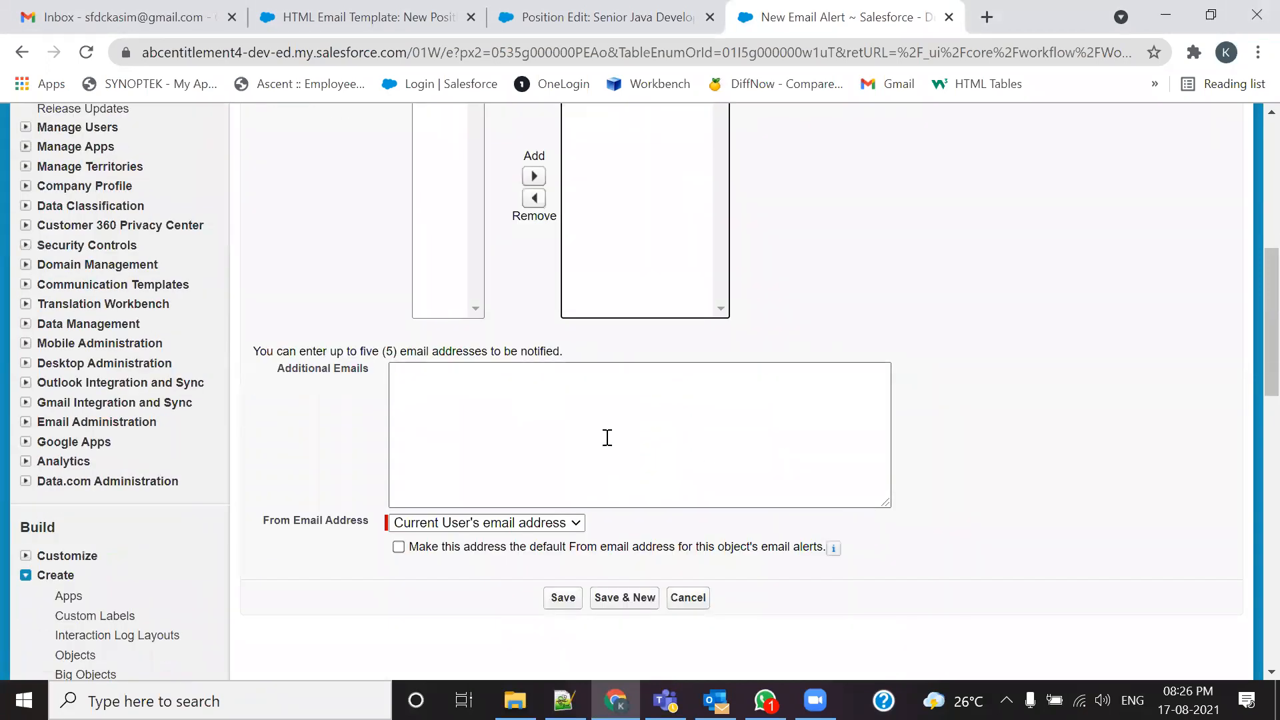
Step: Paste the five extra addresses, save the 1-day alert, and start an alert for 0 Days After
{"action": "key", "text": "alt+Tab"}
{"action": "key", "text": "ctrl+c"}
{"action": "key", "text": "alt+Tab"}
{"action": "left_click", "coordinate": [584, 436]}
{"action": "key", "text": "ctrl+v"}
{"action": "scroll", "coordinate": [583, 434], "scroll_direction": "down", "scroll_amount": 3}
{"action": "left_click", "coordinate": [563, 398]}
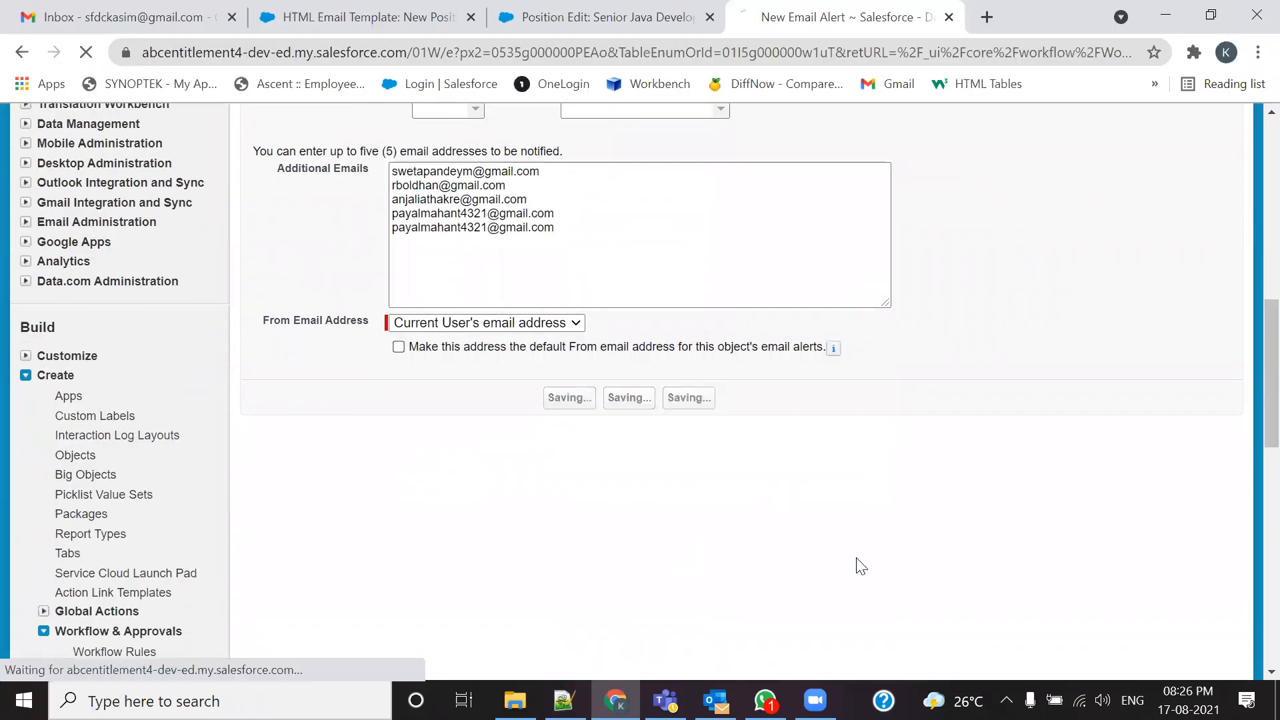
{"action": "scroll", "coordinate": [877, 545], "scroll_direction": "down", "scroll_amount": 12}
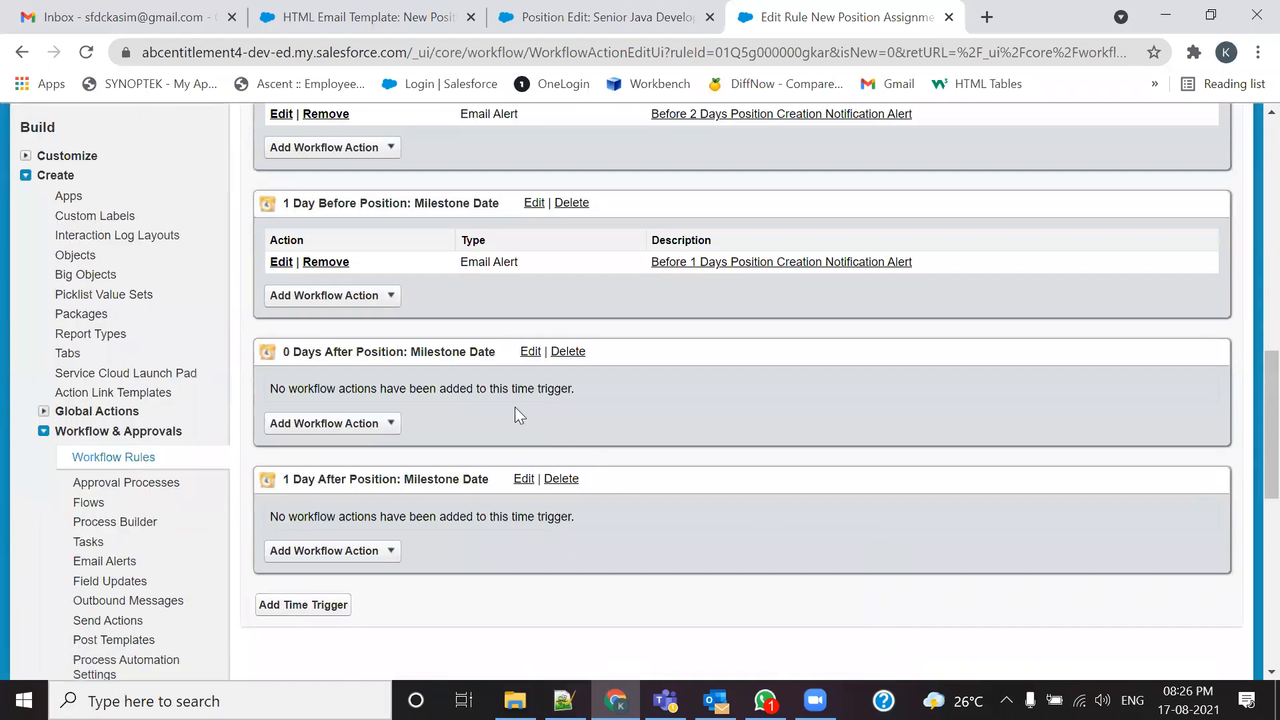
{"action": "left_click_drag", "start_coordinate": [918, 261], "coordinate": [656, 262]}
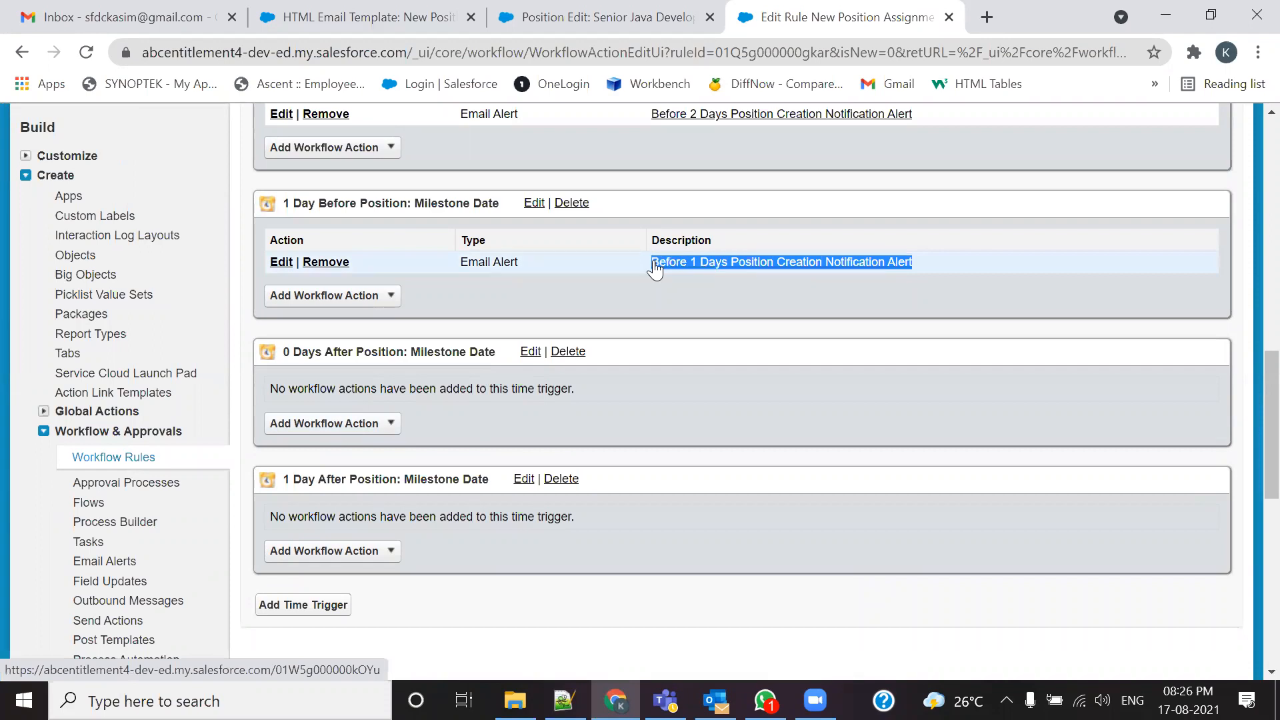
{"action": "left_click", "coordinate": [366, 425]}
{"action": "left_click", "coordinate": [327, 463]}
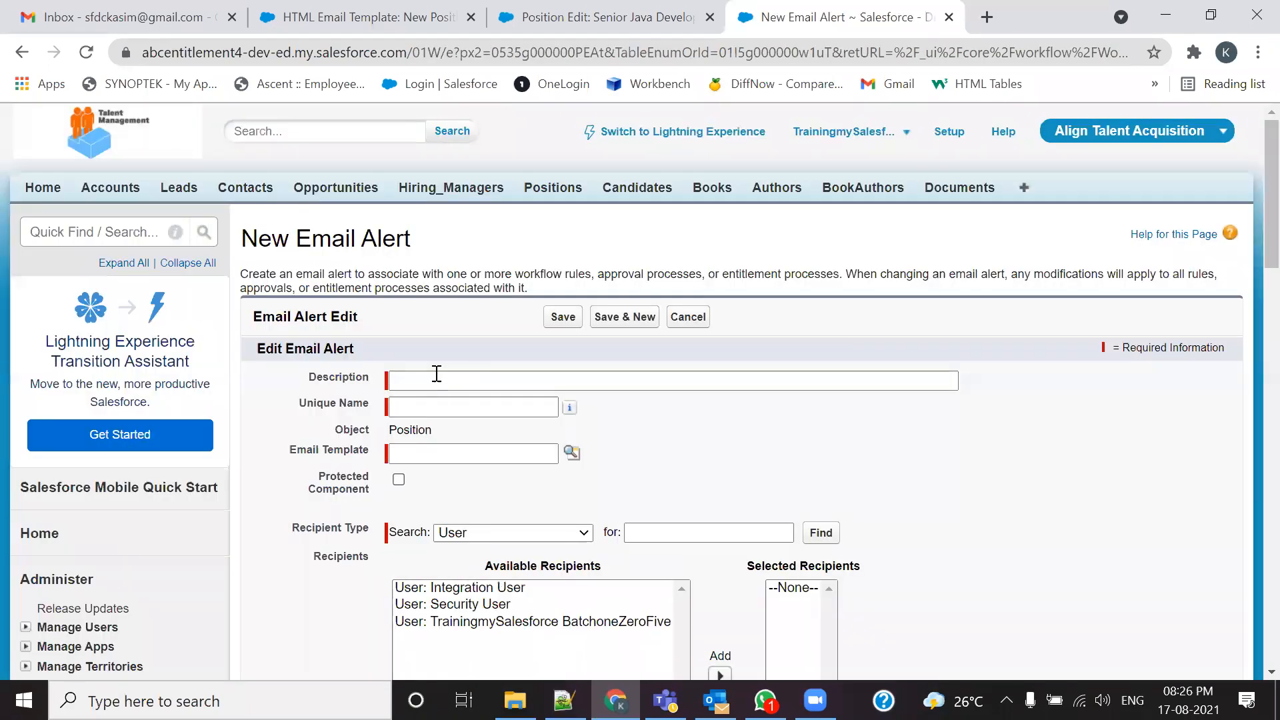
Step: Set the description to 'After 0 Days Position Creation Notification Alert'
{"action": "left_click", "coordinate": [434, 379]}
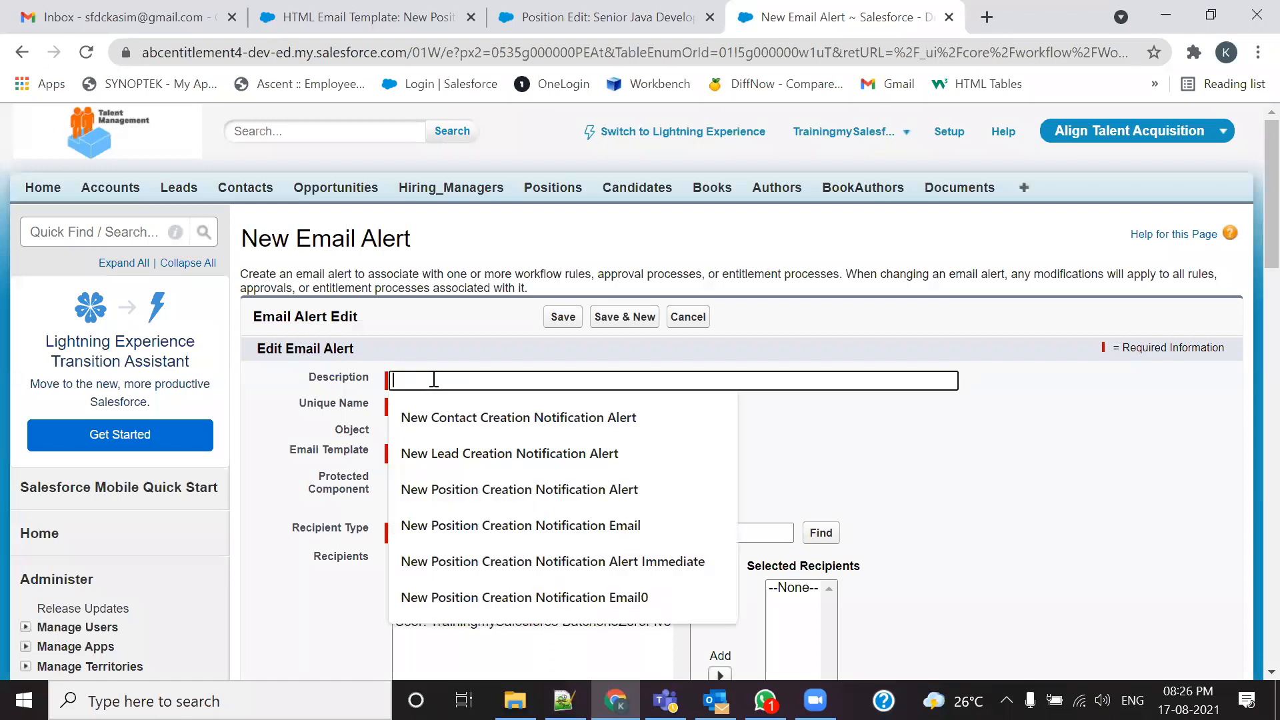
{"action": "key", "text": "ctrl+v"}
{"action": "left_click", "coordinate": [446, 380]}
{"action": "key", "text": "BackSpace"}
{"action": "type", "text": "0"}
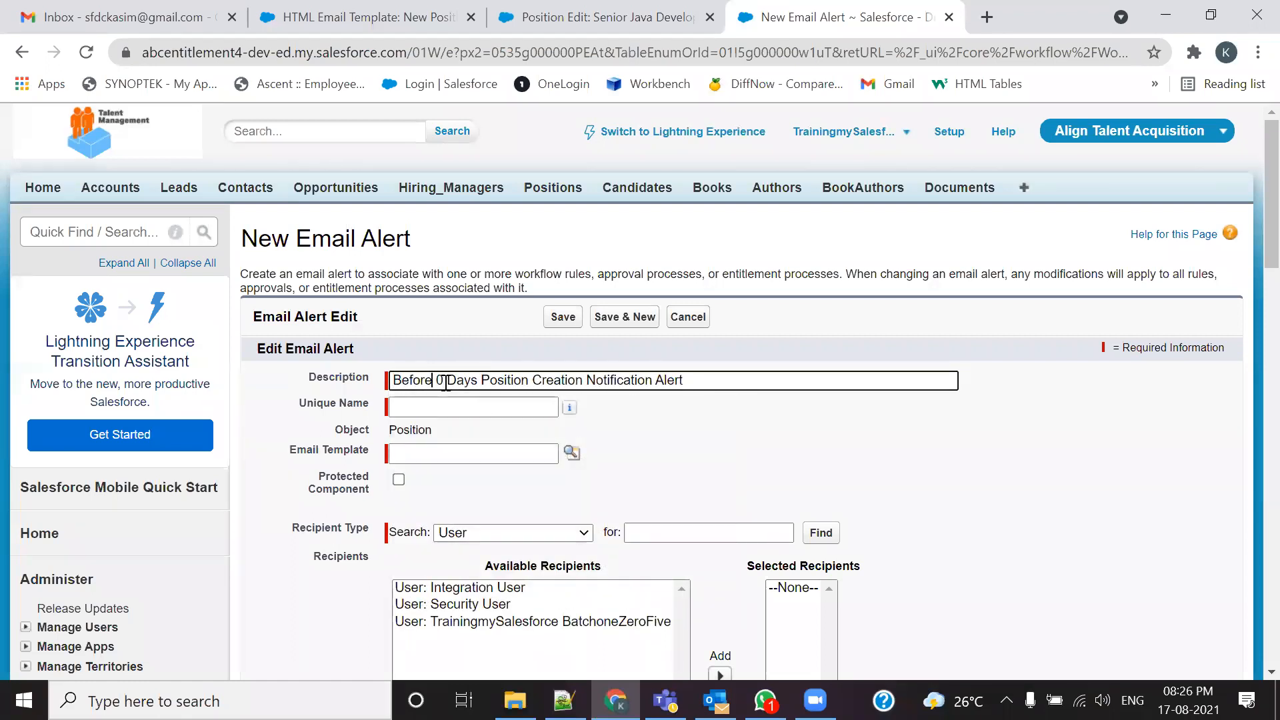
{"action": "key", "text": "BackSpace"}
{"action": "key", "text": "BackSpace"}
{"action": "key", "text": "BackSpace"}
{"action": "key", "text": "BackSpace"}
{"action": "key", "text": "BackSpace"}
{"action": "key", "text": "BackSpace"}
{"action": "type", "text": "After"}
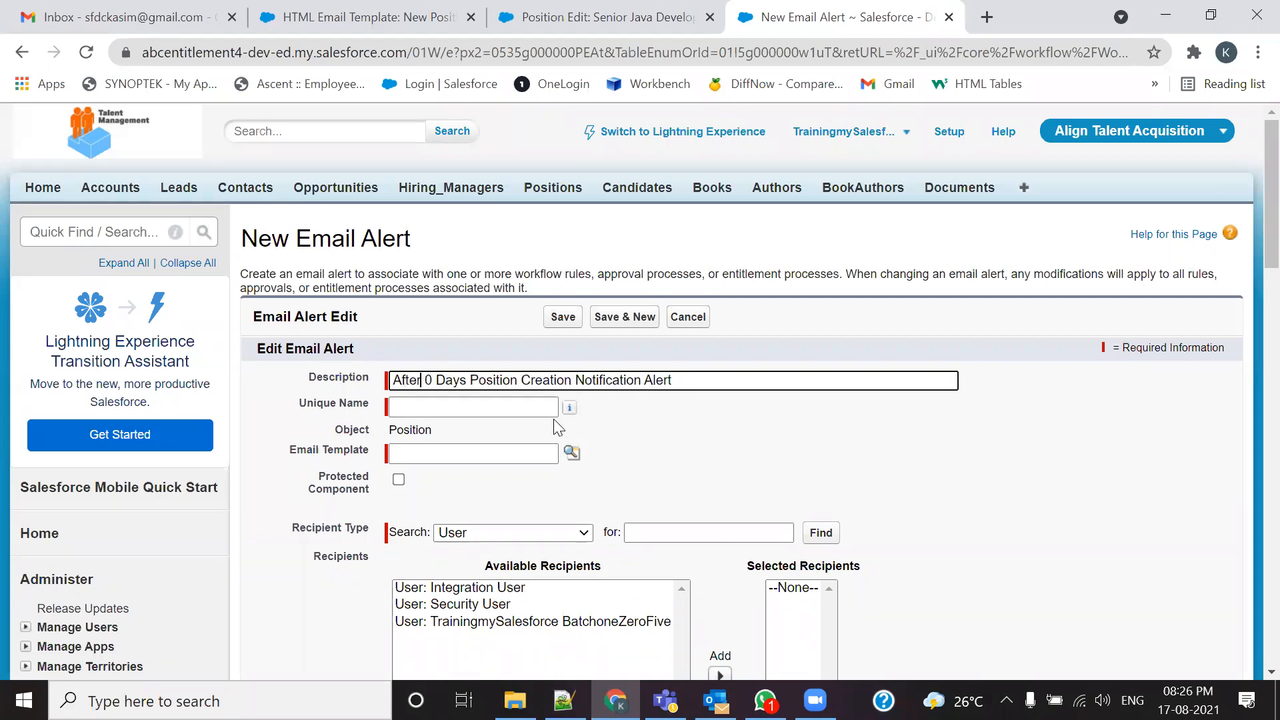
{"action": "key", "text": "Tab"}
Step: Choose the New Position Assignment Notification Rule template from the Align Email Template Folder
{"action": "left_click", "coordinate": [572, 458]}
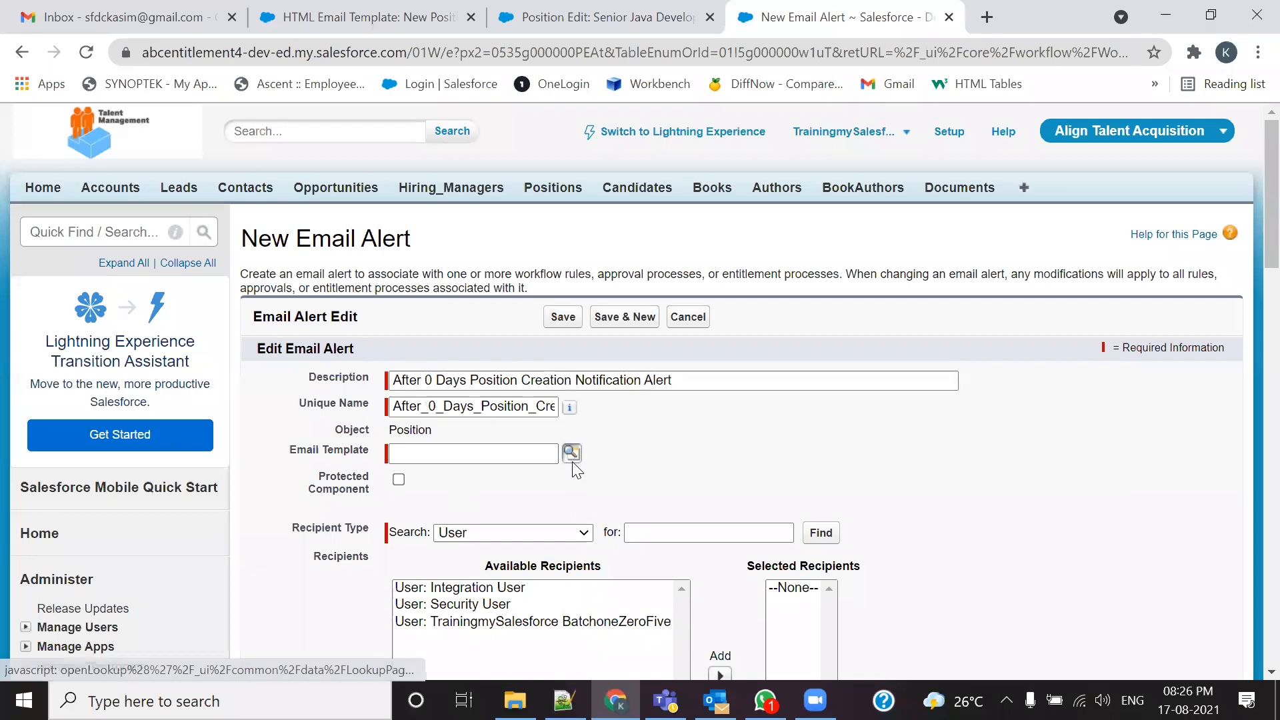
{"action": "scroll", "coordinate": [414, 400], "scroll_direction": "down", "scroll_amount": 3}
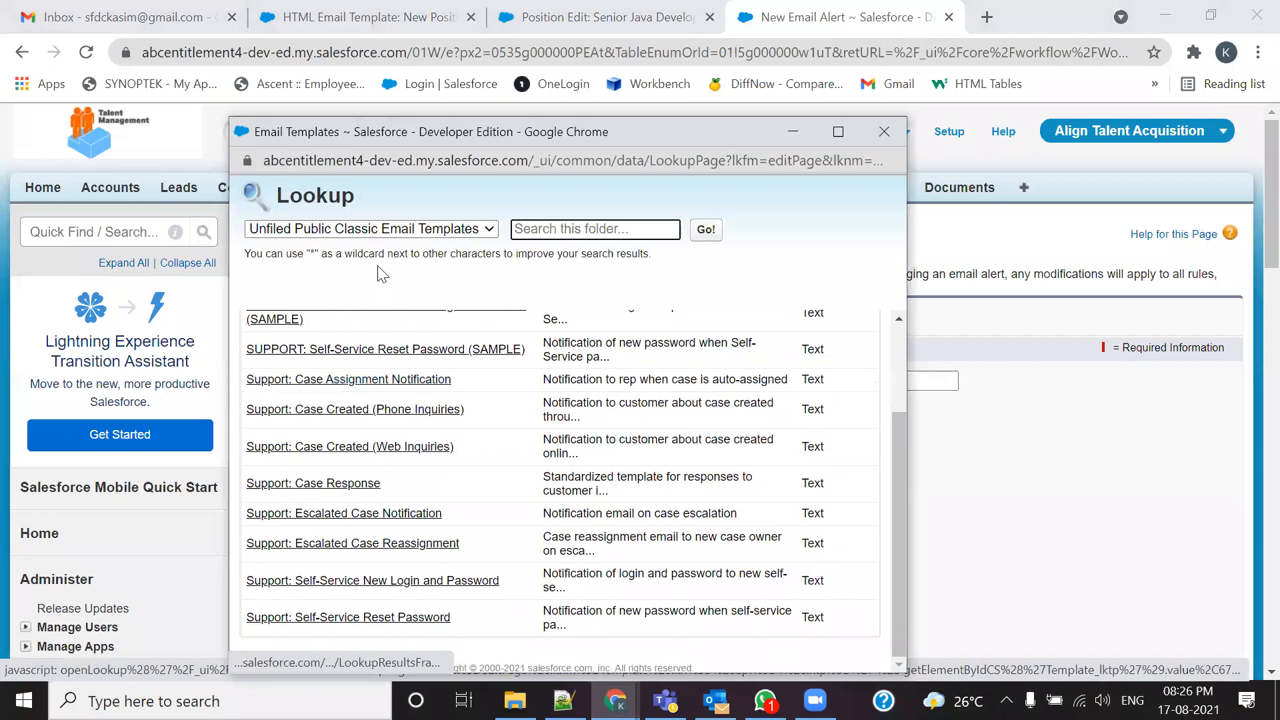
{"action": "left_click", "coordinate": [370, 229]}
{"action": "left_click", "coordinate": [355, 260]}
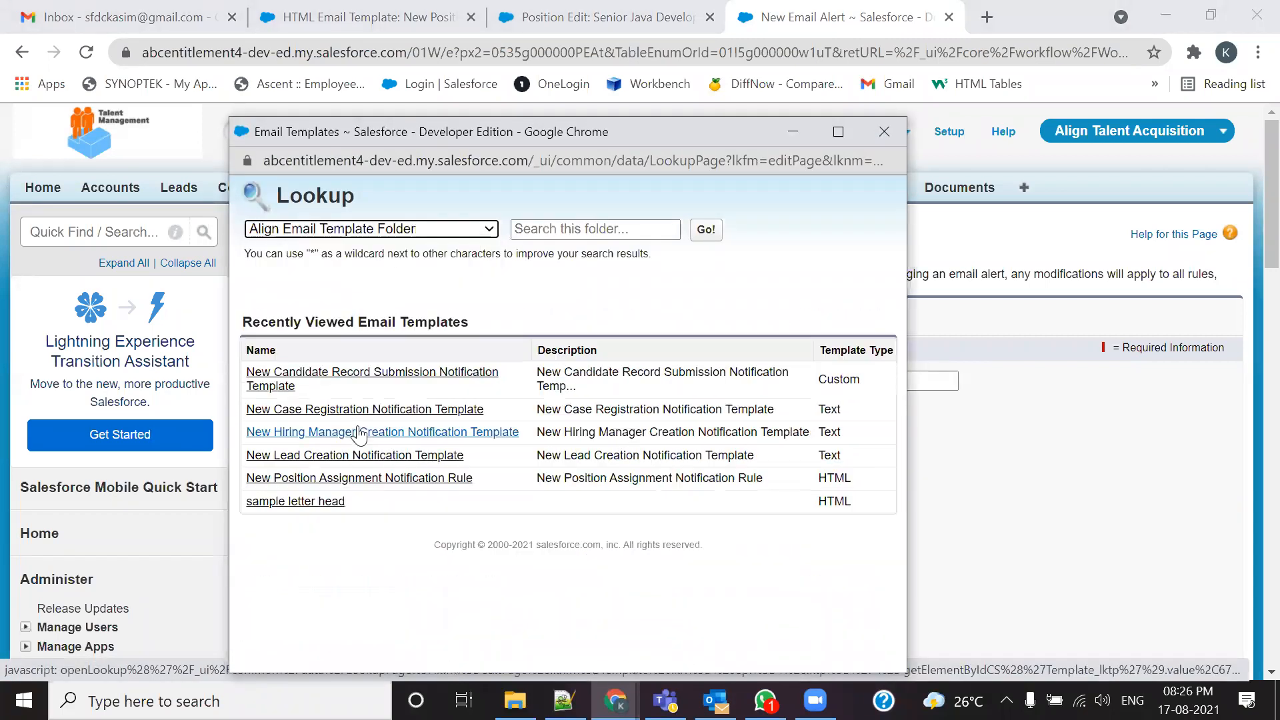
{"action": "left_click", "coordinate": [347, 479]}
{"action": "scroll", "coordinate": [491, 431], "scroll_direction": "down", "scroll_amount": 4}
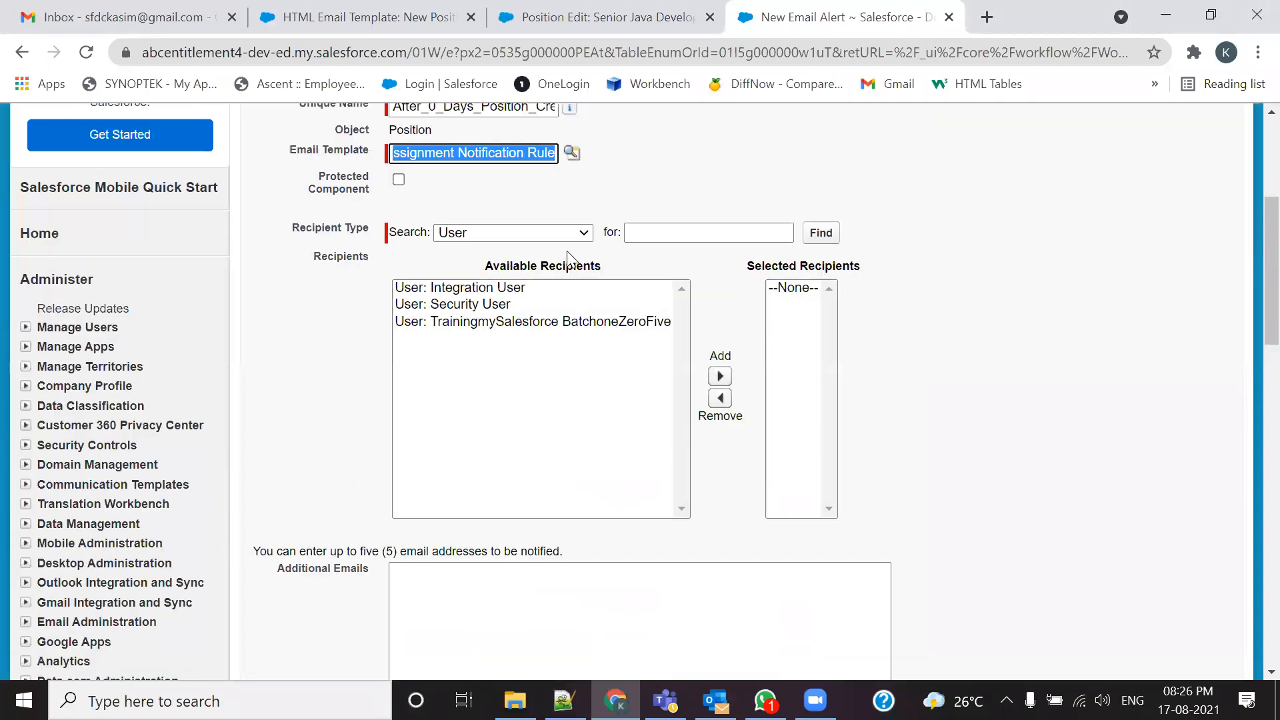
Step: Add Email Field: HR Email ID to Selected Recipients
{"action": "left_click", "coordinate": [566, 233]}
{"action": "left_click", "coordinate": [499, 297]}
{"action": "left_click", "coordinate": [481, 292]}
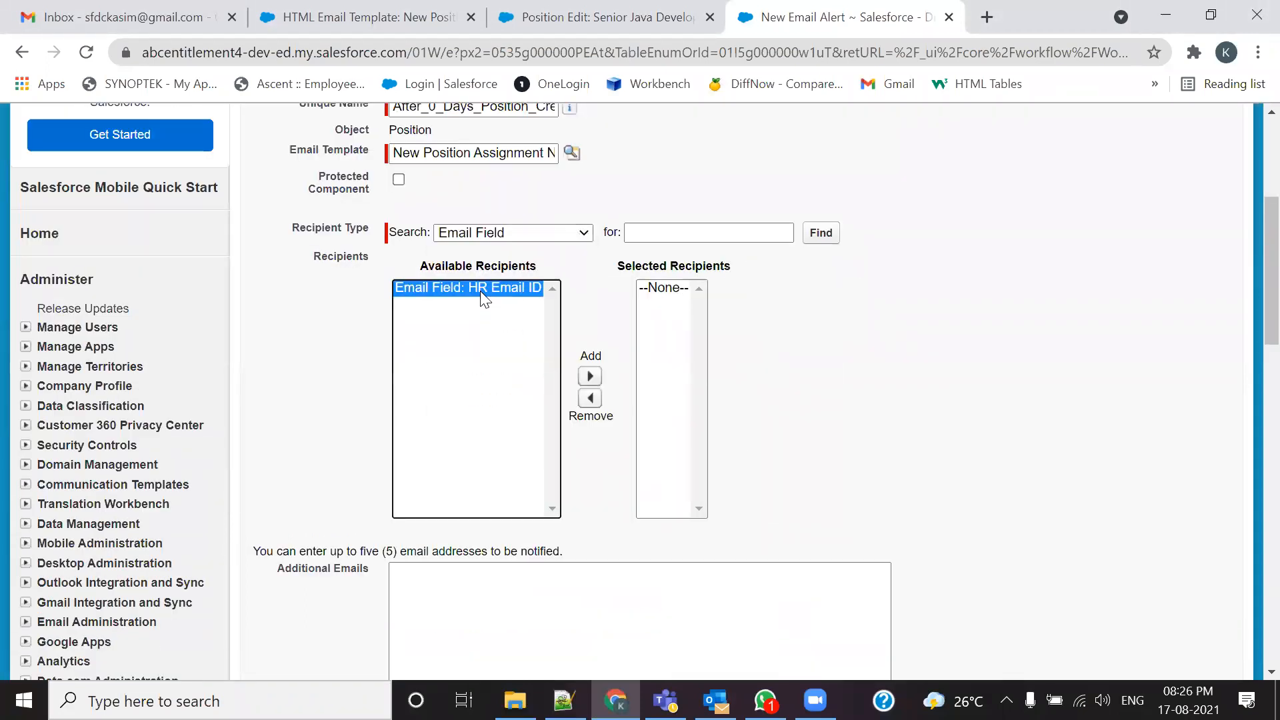
{"action": "left_click", "coordinate": [590, 377]}
Step: Paste the five additional email addresses and save the After 0 Days alert
{"action": "key", "text": "alt+Tab"}
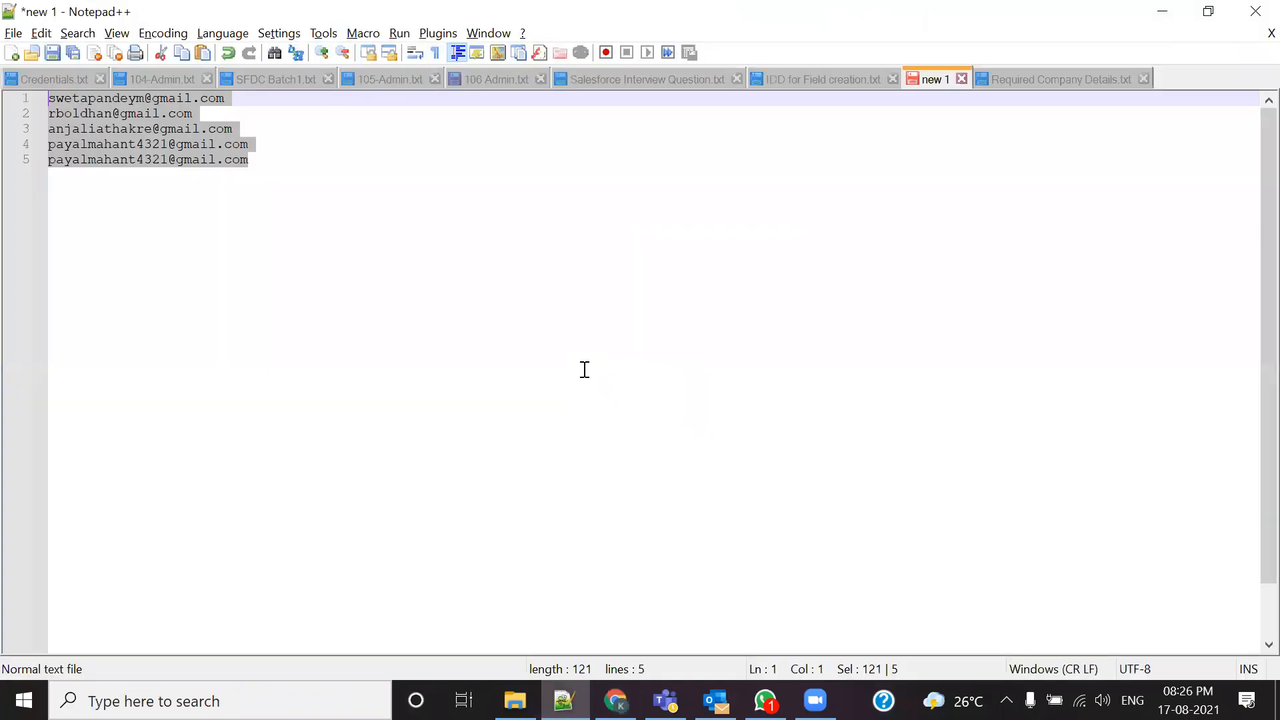
{"action": "key", "text": "alt+Tab"}
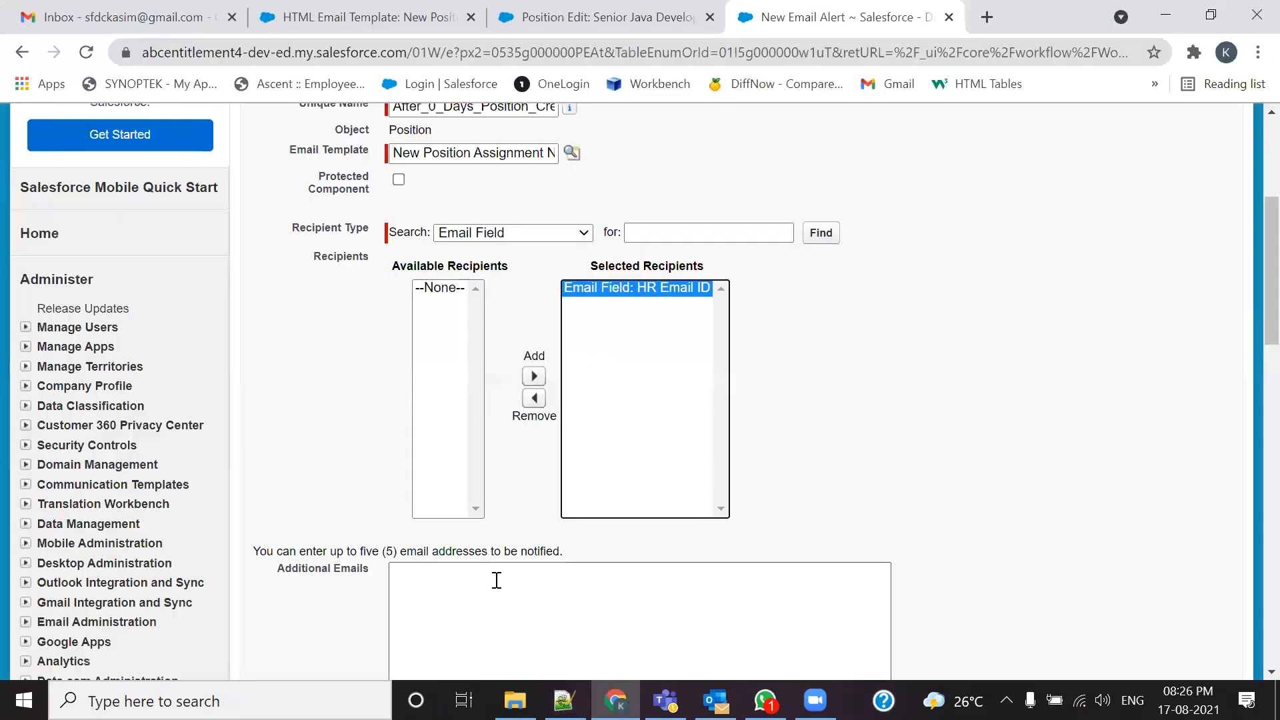
{"action": "scroll", "coordinate": [492, 573], "scroll_direction": "down", "scroll_amount": 4}
{"action": "left_click", "coordinate": [485, 299]}
{"action": "key", "text": "ctrl+v"}
{"action": "left_click", "coordinate": [563, 497]}
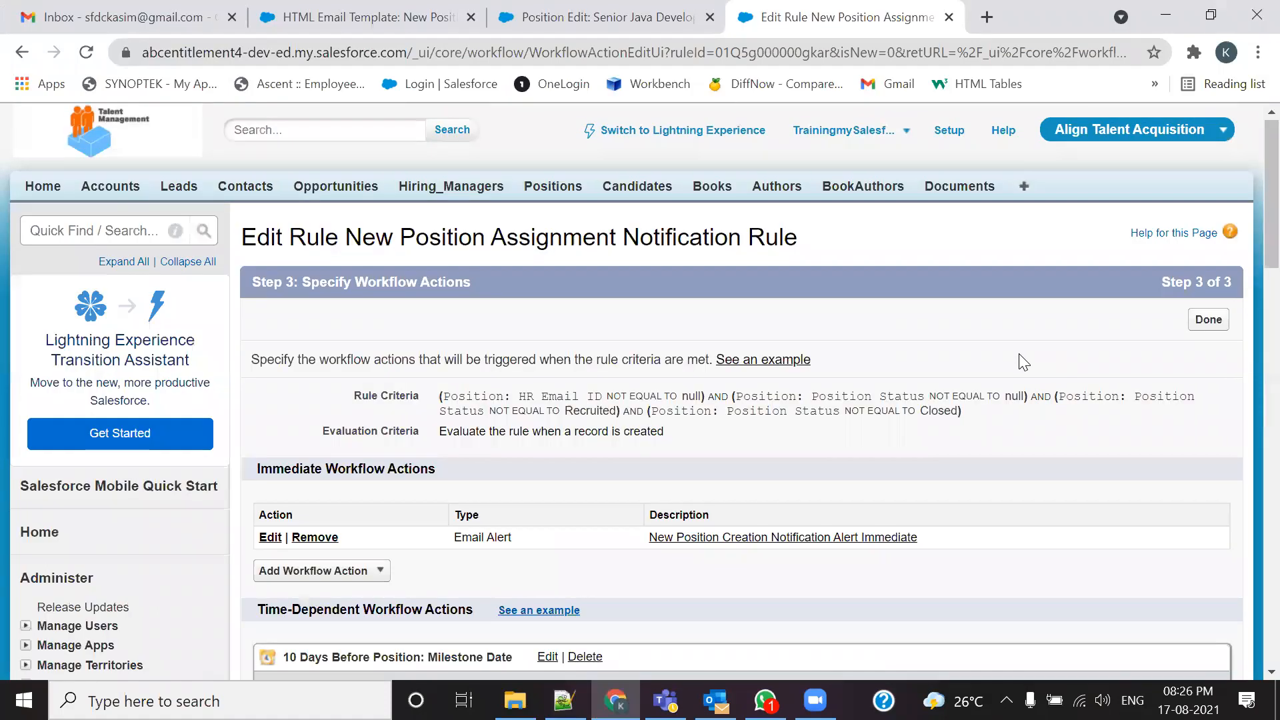
{"action": "scroll", "coordinate": [1022, 364], "scroll_direction": "down", "scroll_amount": 8}
{"action": "scroll", "coordinate": [1019, 359], "scroll_direction": "down", "scroll_amount": 3}
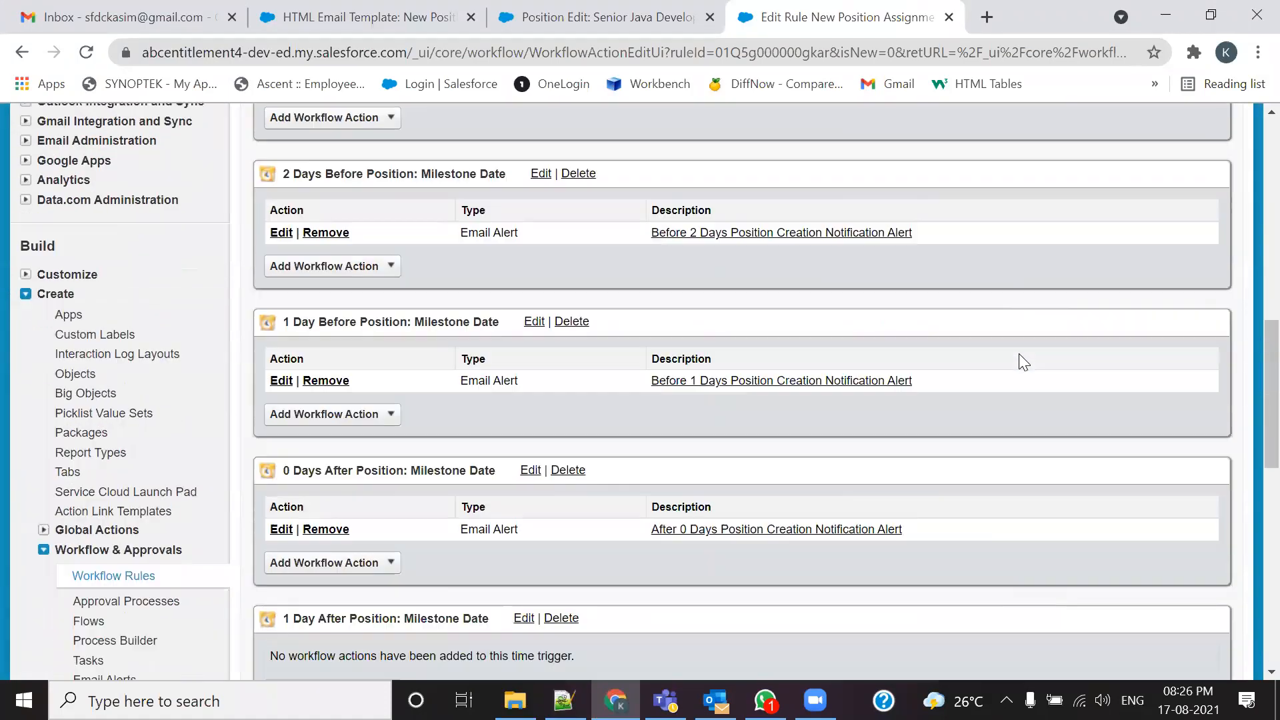
{"action": "scroll", "coordinate": [1012, 384], "scroll_direction": "down", "scroll_amount": 3}
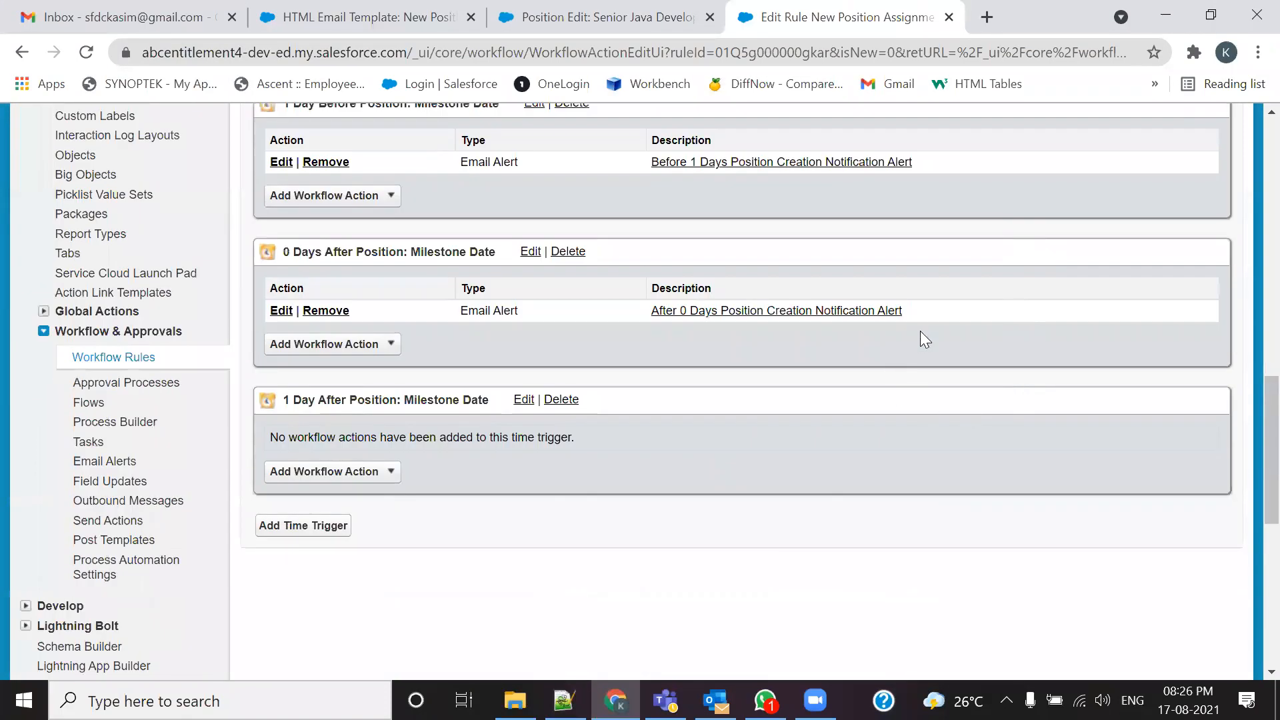
{"action": "left_click_drag", "start_coordinate": [922, 312], "coordinate": [647, 309]}
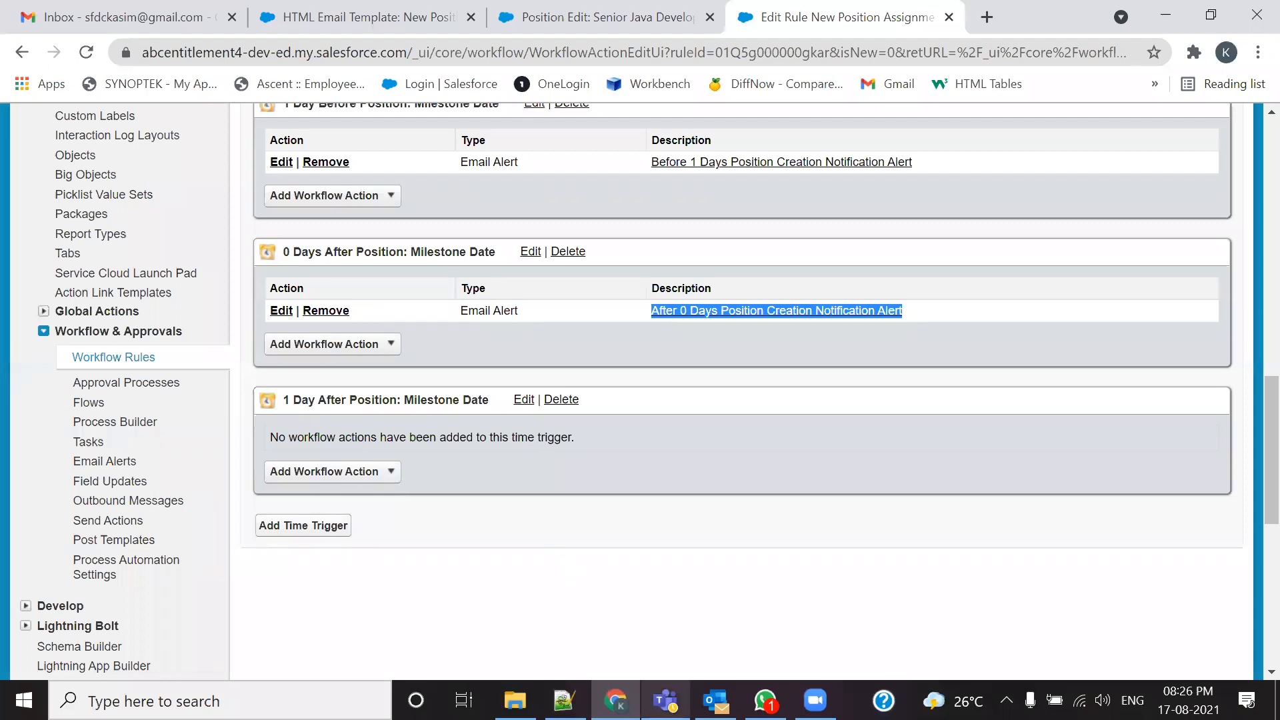
{"action": "left_click", "coordinate": [564, 700]}
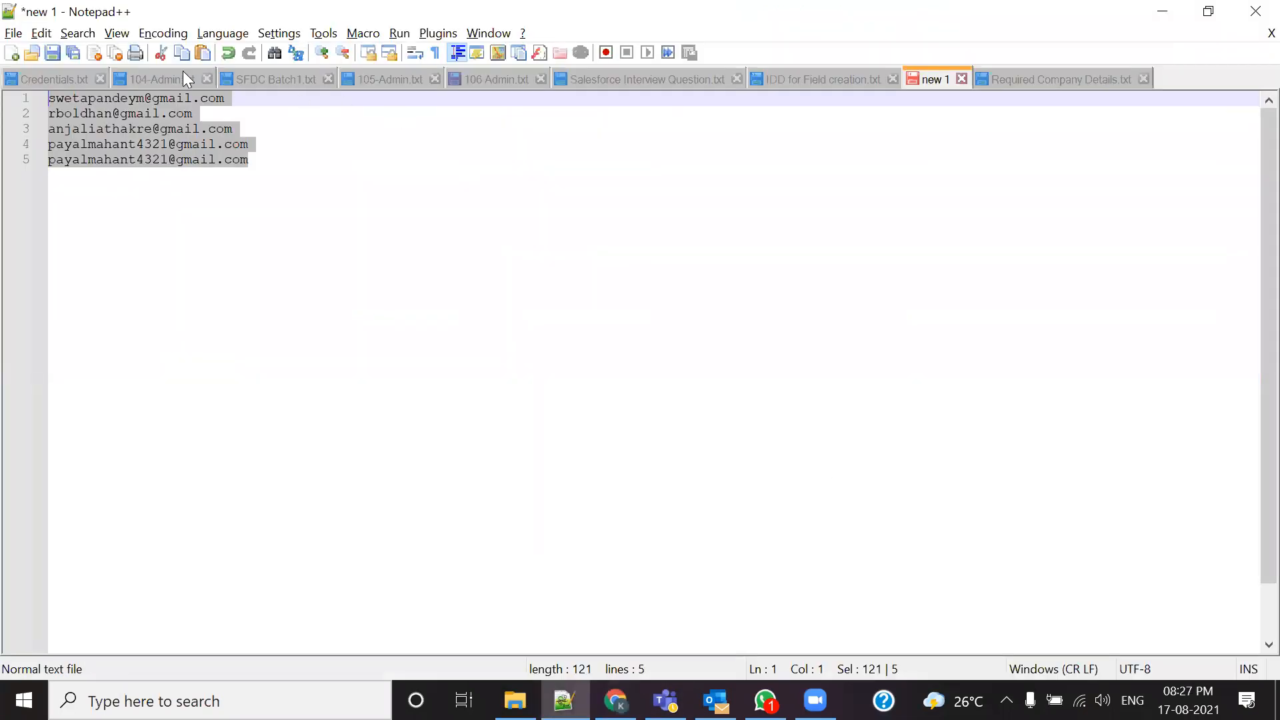
{"action": "left_click", "coordinate": [247, 79]}
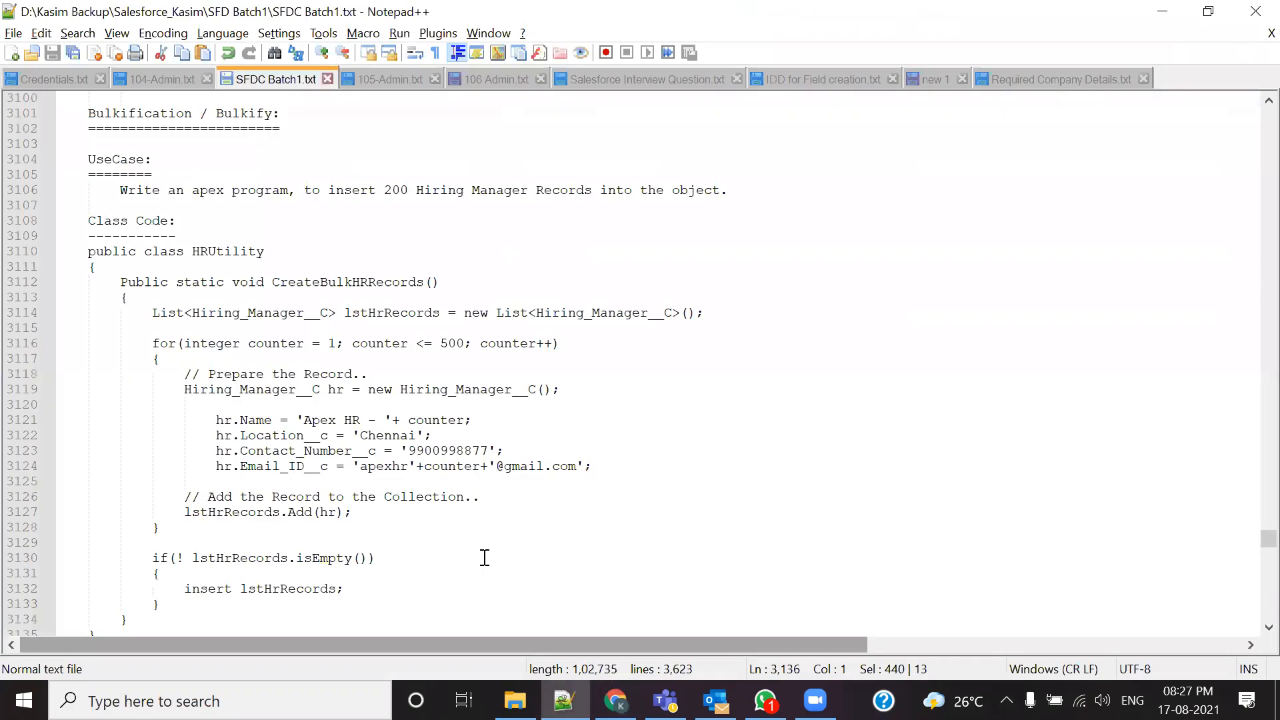
{"action": "left_click", "coordinate": [373, 79]}
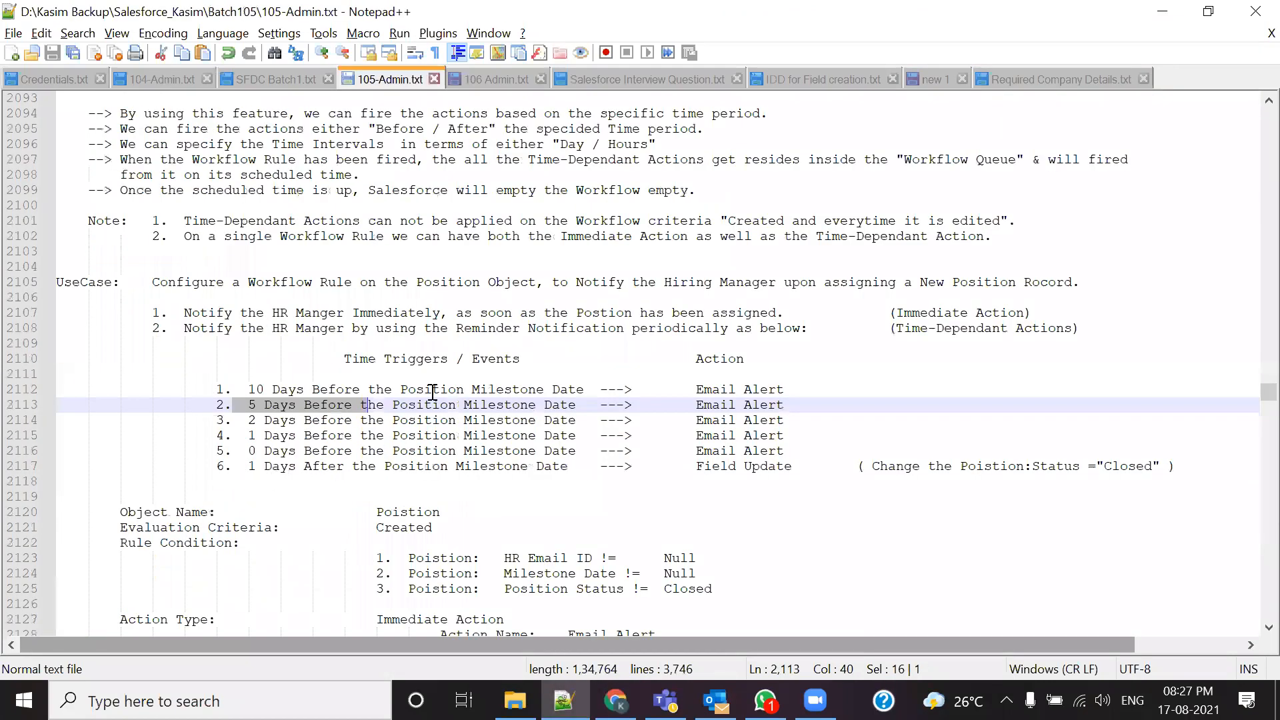
{"action": "left_click_drag", "start_coordinate": [855, 466], "coordinate": [696, 466]}
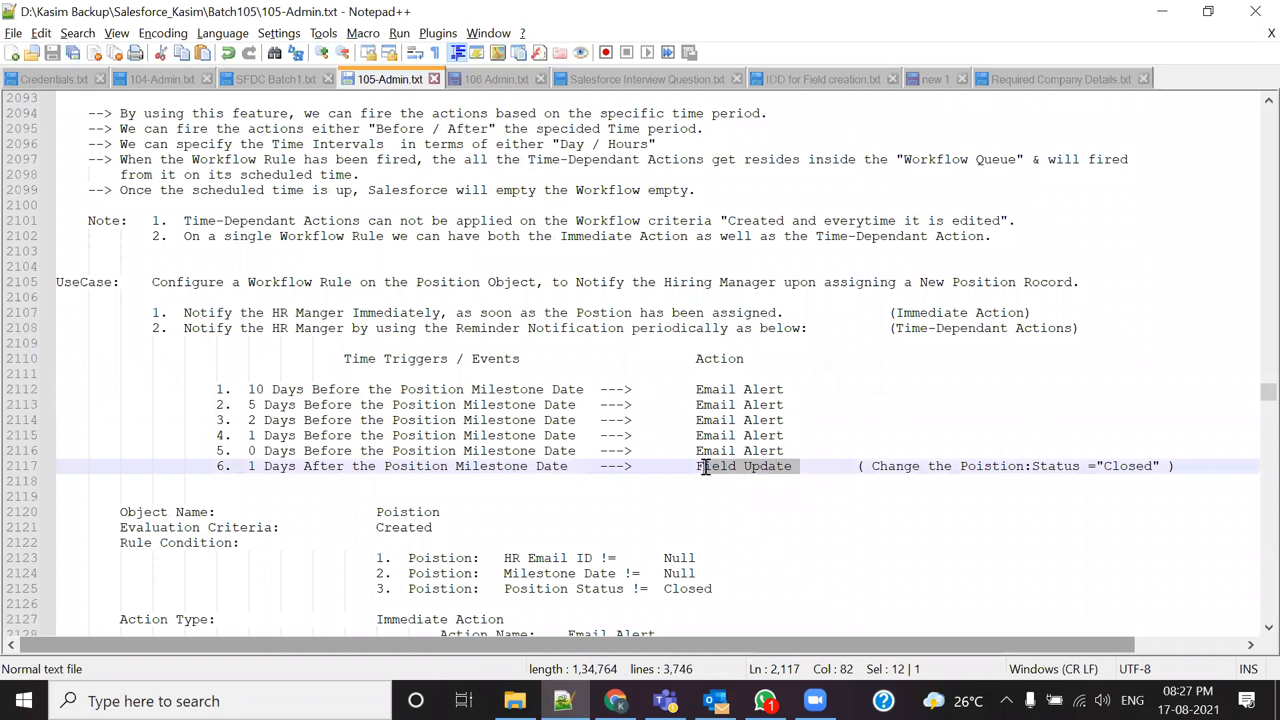
{"action": "left_click_drag", "start_coordinate": [960, 466], "coordinate": [1156, 466]}
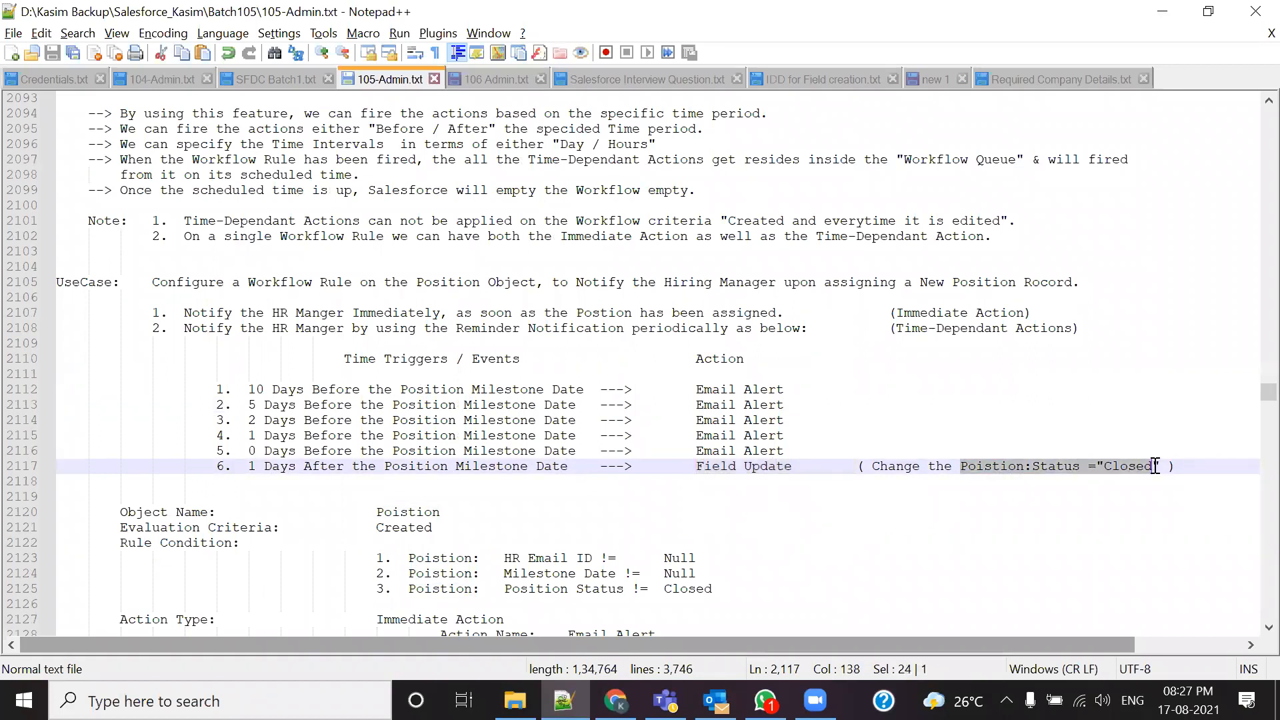
{"action": "key", "text": "alt+Tab"}
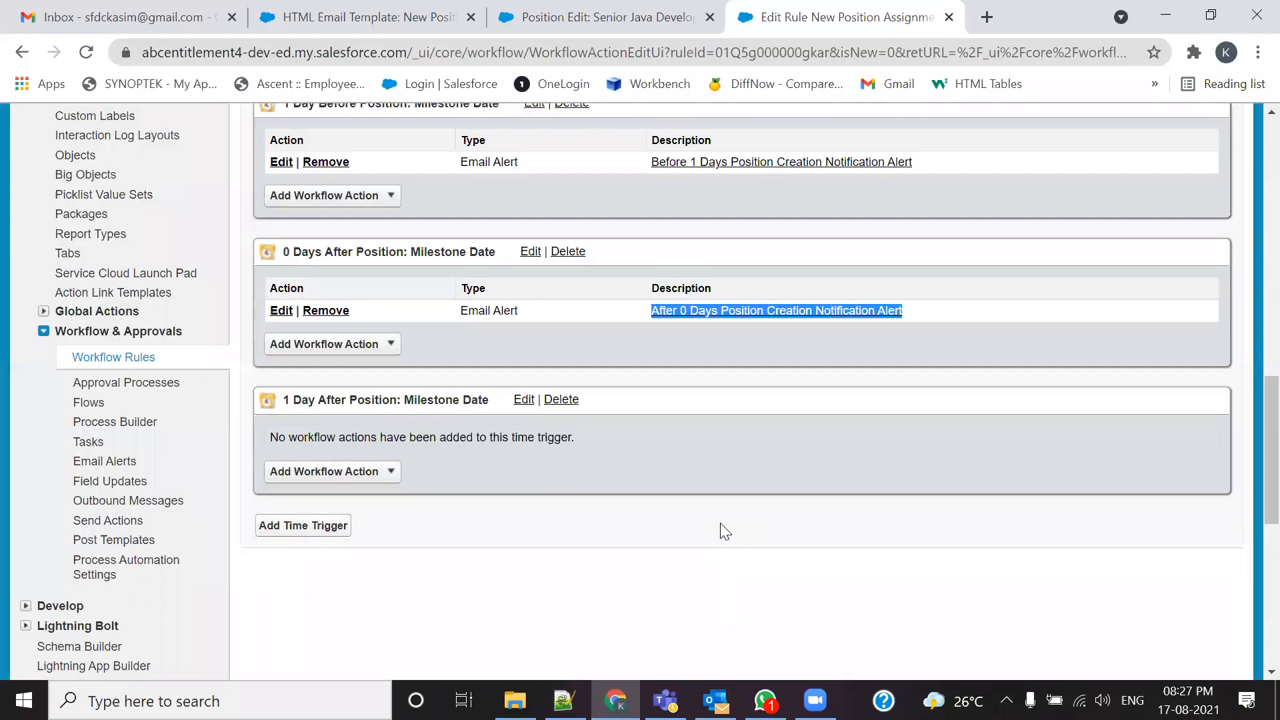
Step: Start a new field update for 1 Day After named 'After 1 Days Position Creation Notification'
{"action": "left_click", "coordinate": [391, 472]}
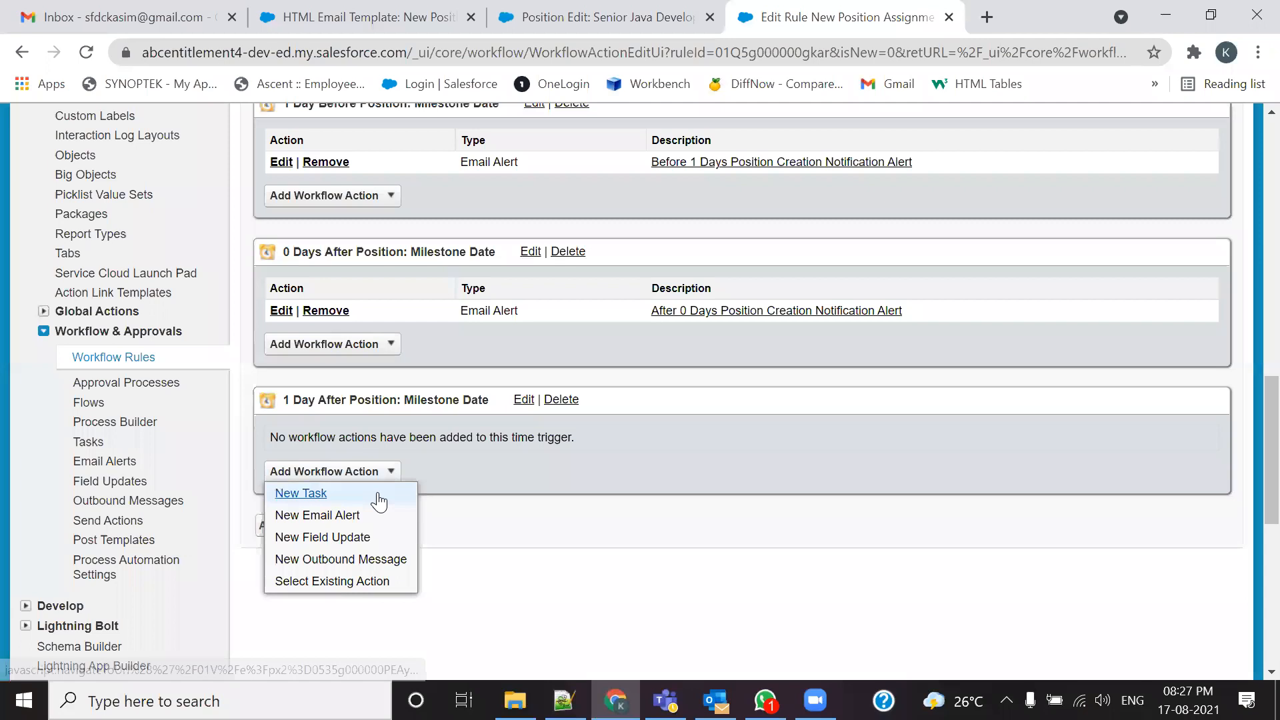
{"action": "left_click", "coordinate": [374, 498]}
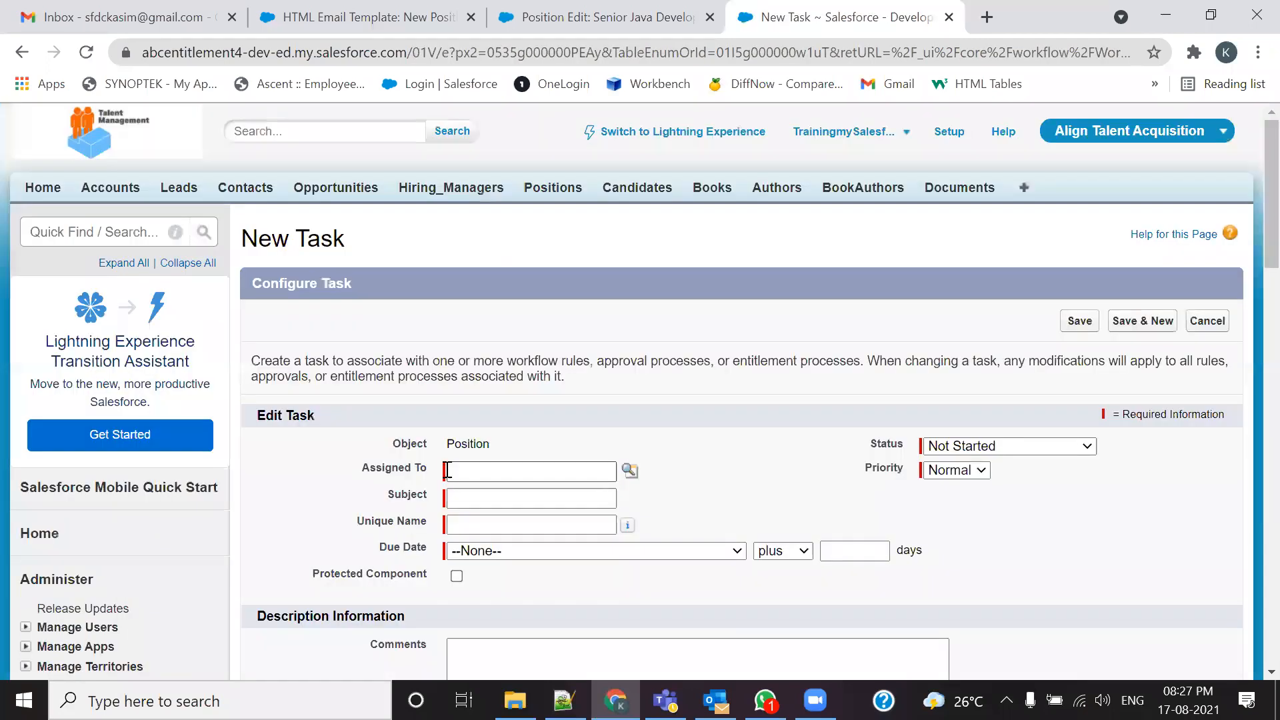
{"action": "left_click", "coordinate": [22, 52]}
{"action": "left_click", "coordinate": [385, 471]}
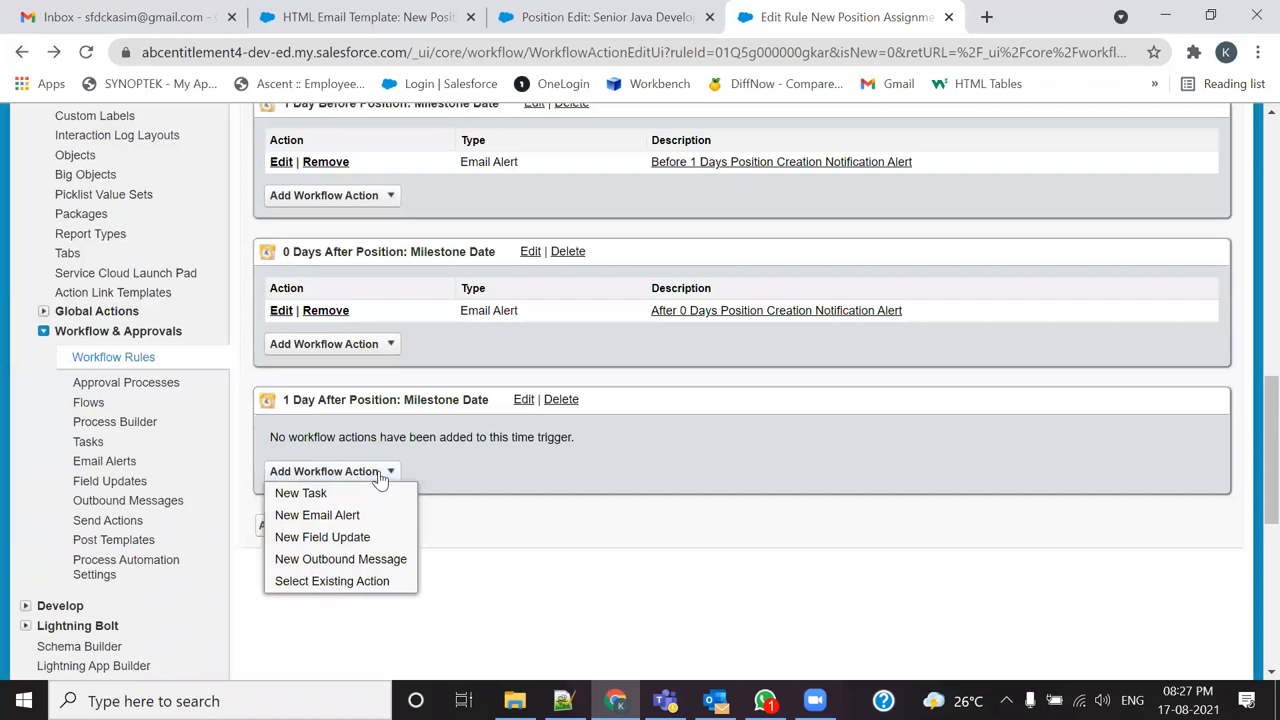
{"action": "left_click", "coordinate": [338, 538]}
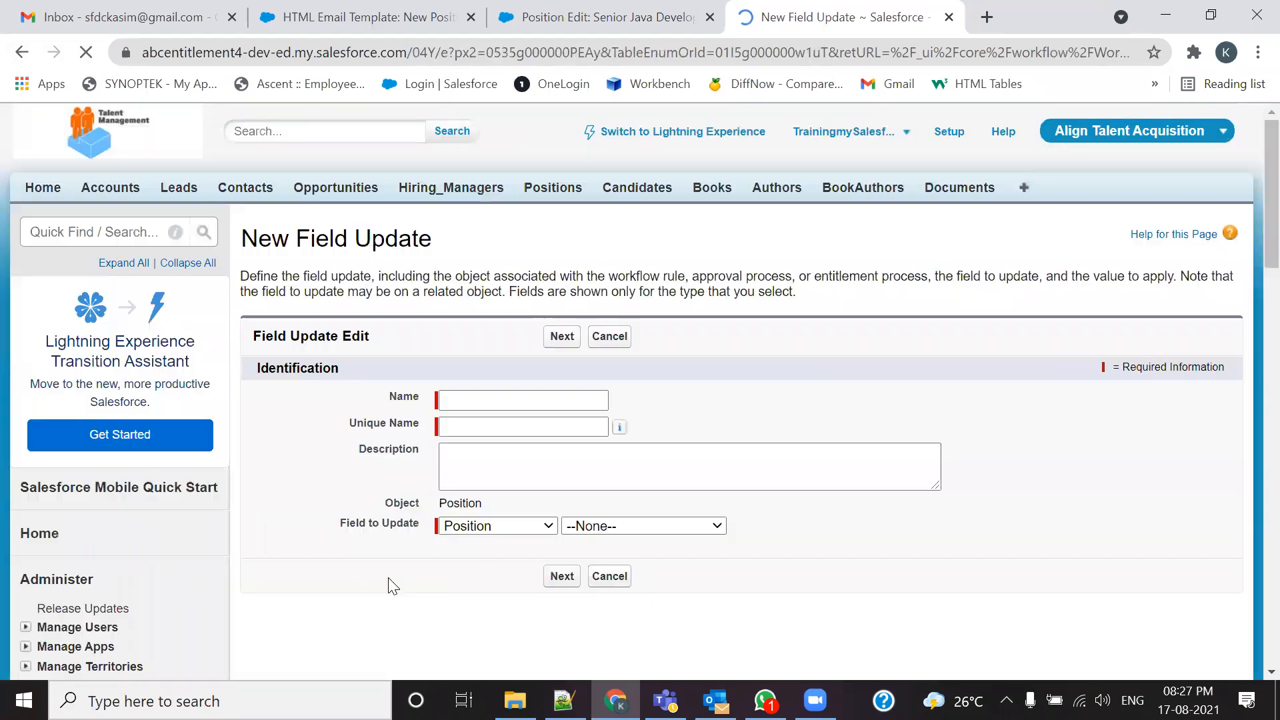
{"action": "left_click", "coordinate": [530, 402]}
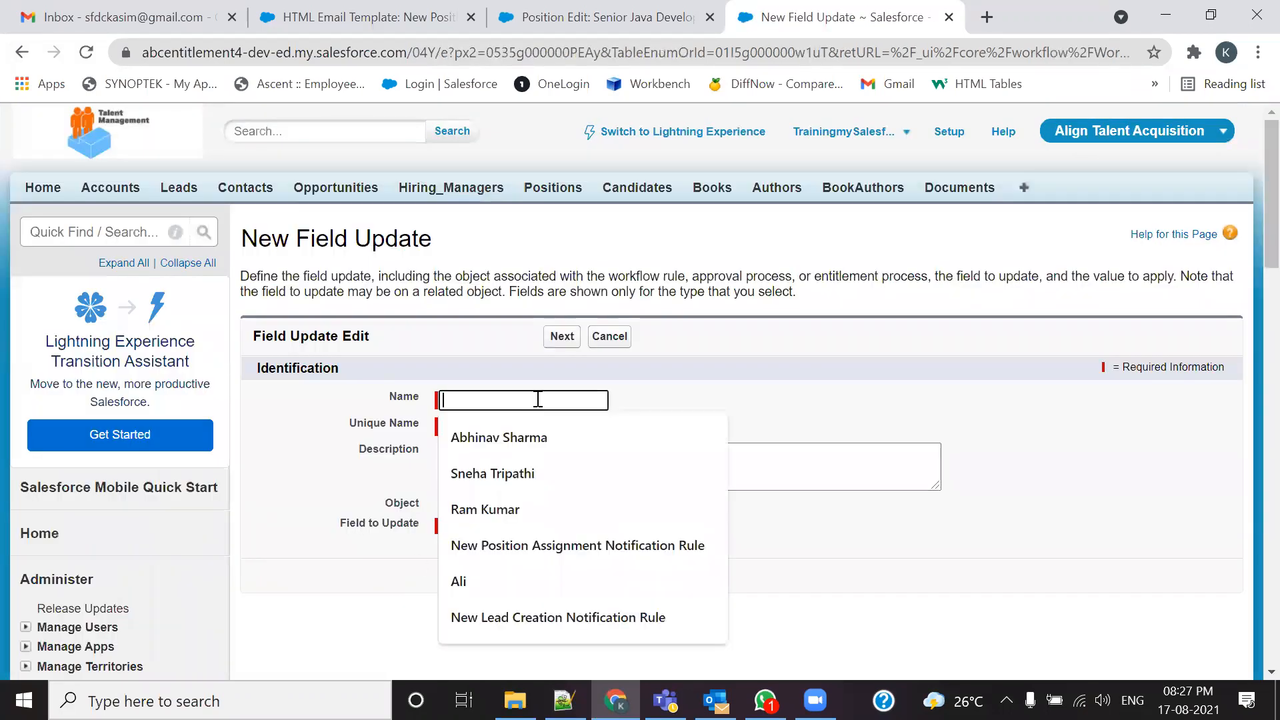
{"action": "key", "text": "ctrl+v"}
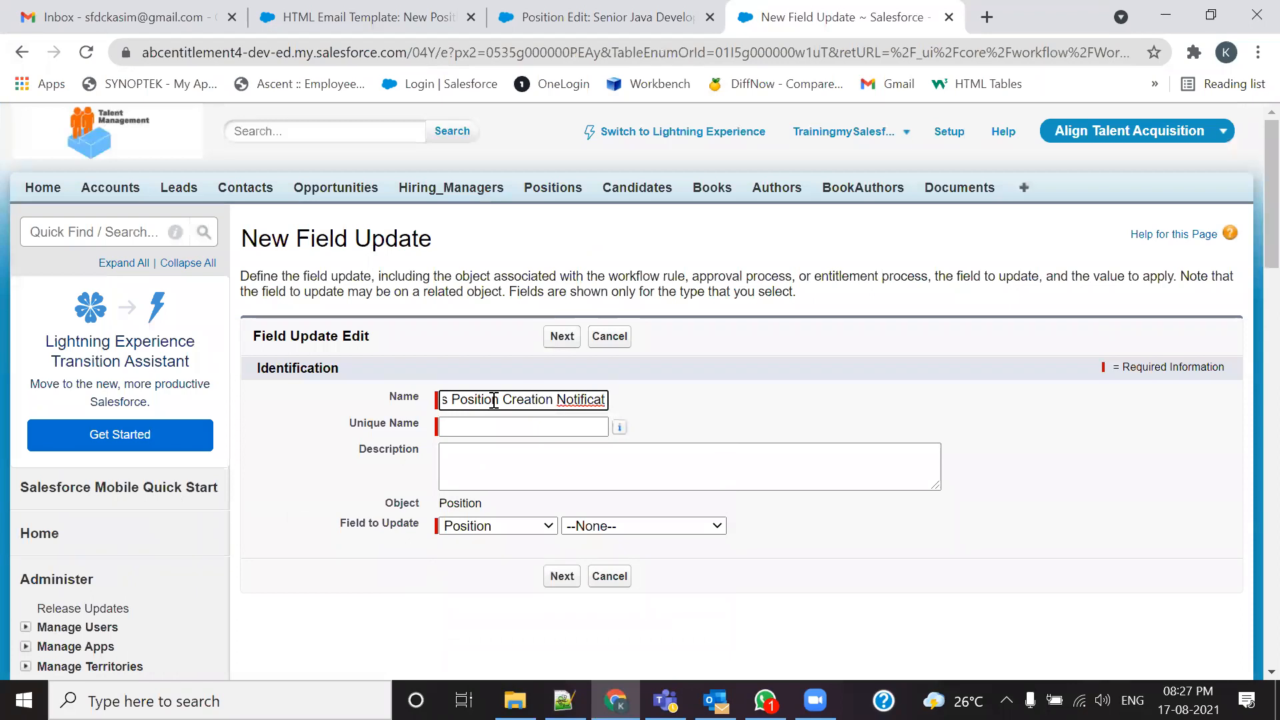
{"action": "key", "text": "Home"}
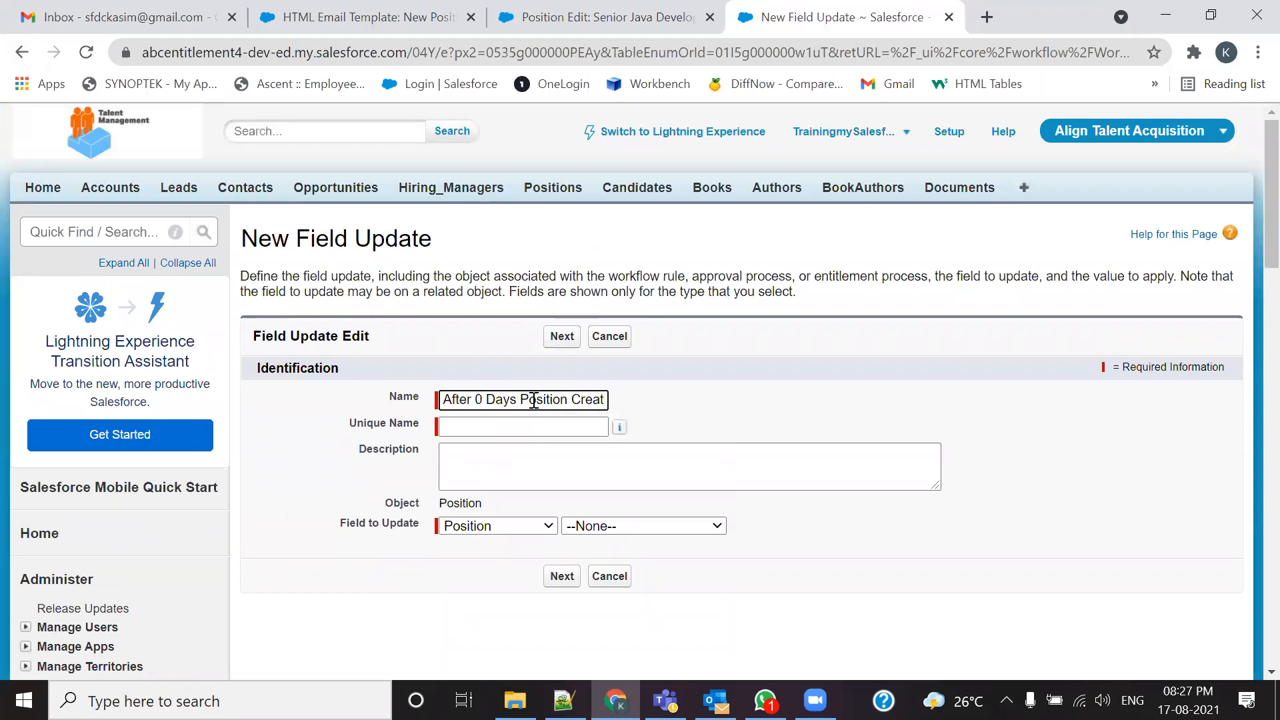
{"action": "key", "text": "ctrl+a"}
{"action": "key", "text": "ctrl+c"}
Step: Reuse the name as the description with spelling fixes, and set Field to Update to Position Status
{"action": "left_click", "coordinate": [526, 449]}
{"action": "key", "text": "ctrl+v"}
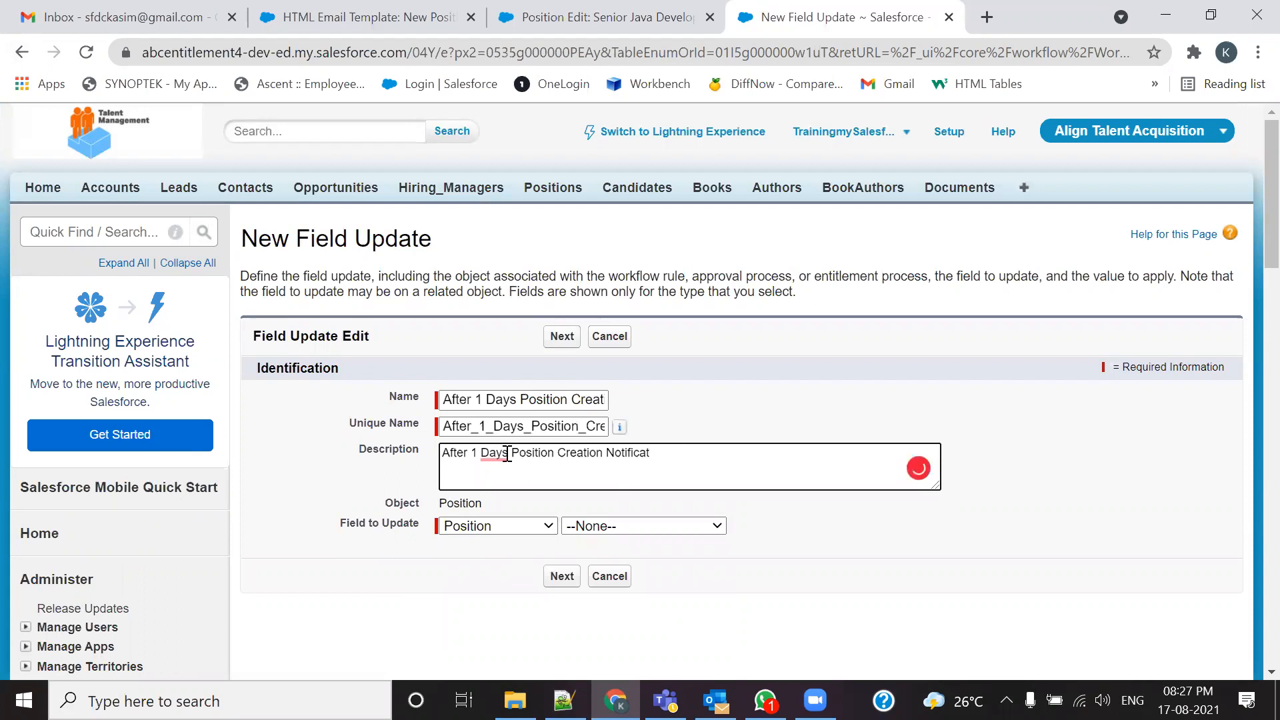
{"action": "mouse_move", "coordinate": [506, 454]}
{"action": "left_click", "coordinate": [501, 505]}
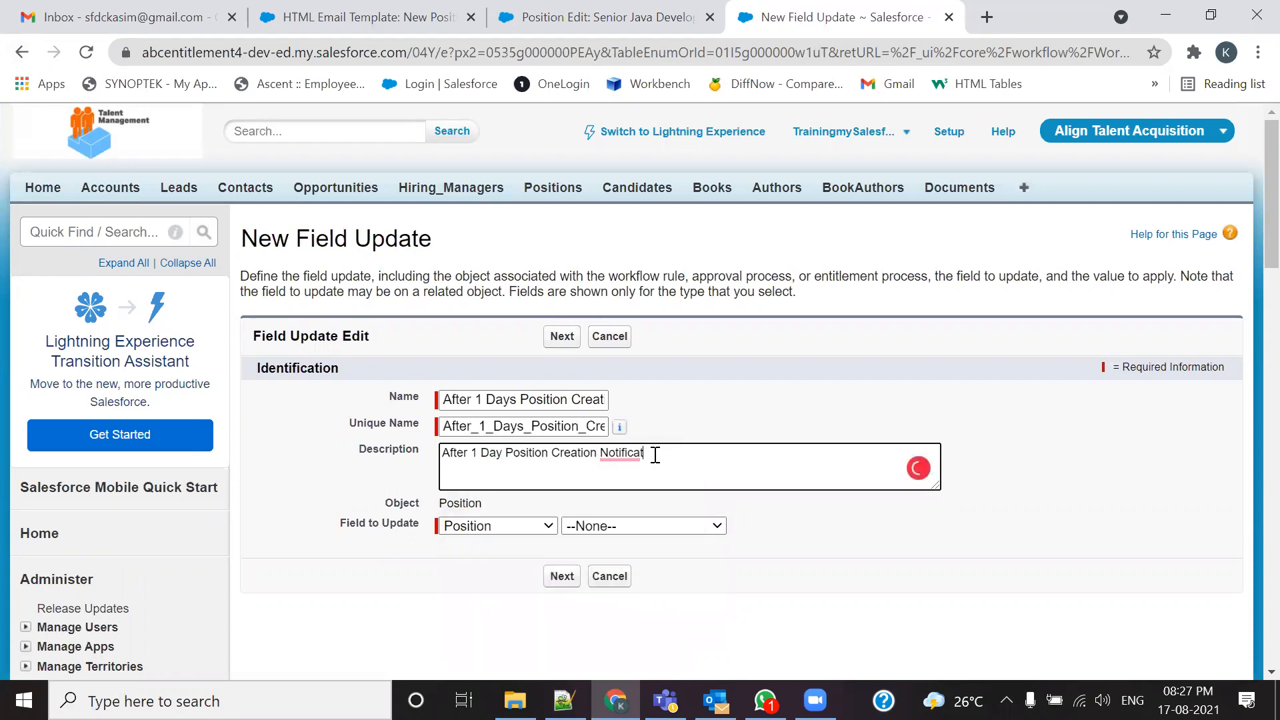
{"action": "mouse_move", "coordinate": [620, 460]}
{"action": "left_click", "coordinate": [626, 489]}
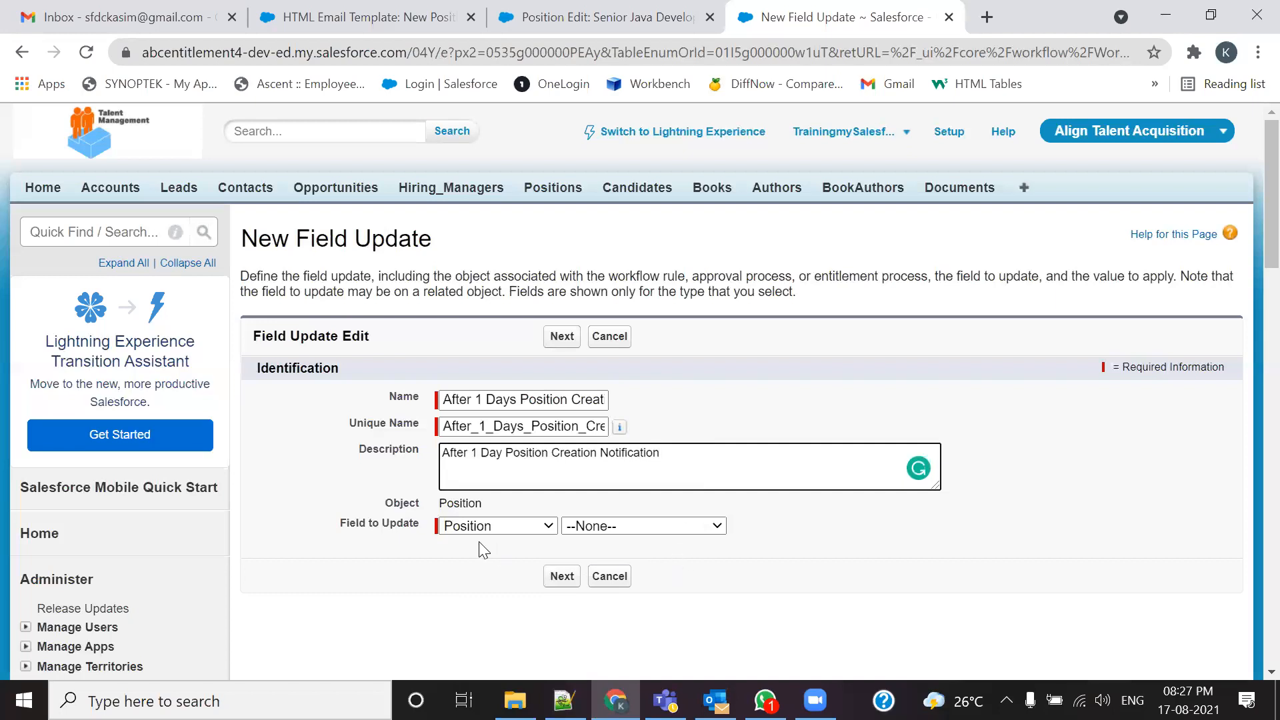
{"action": "left_click_drag", "start_coordinate": [338, 522], "coordinate": [420, 525]}
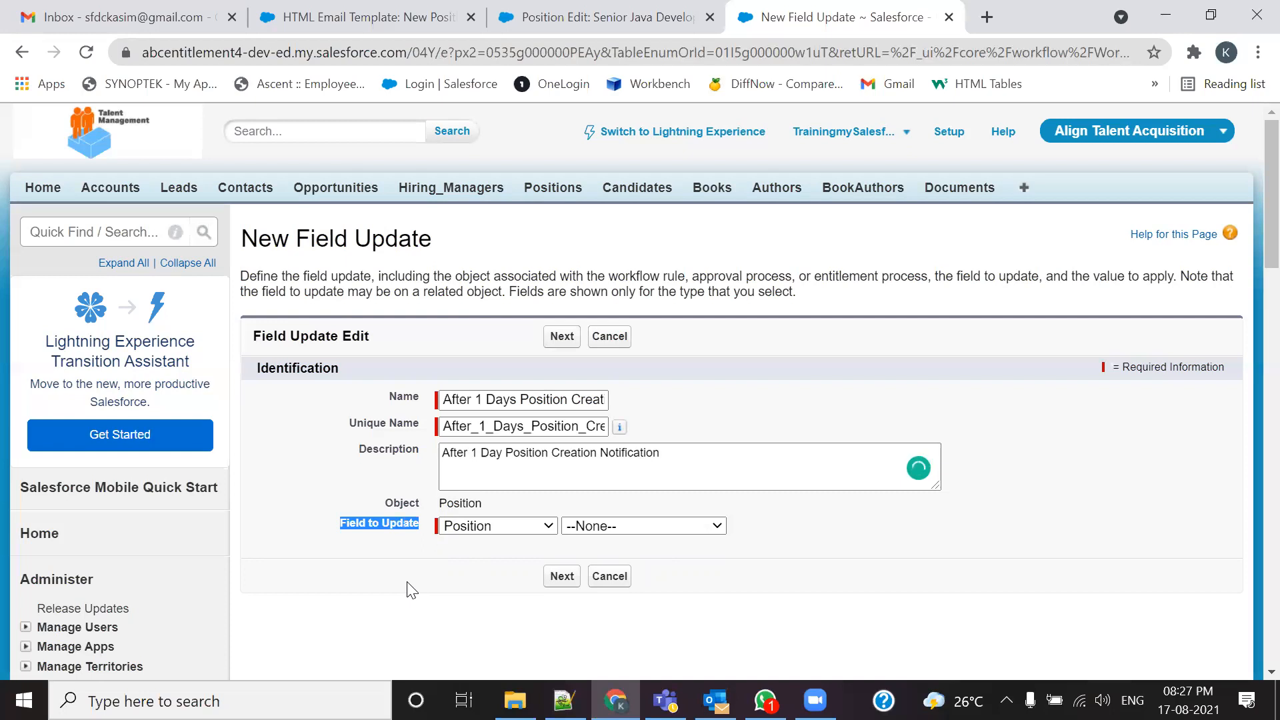
{"action": "left_click", "coordinate": [593, 533]}
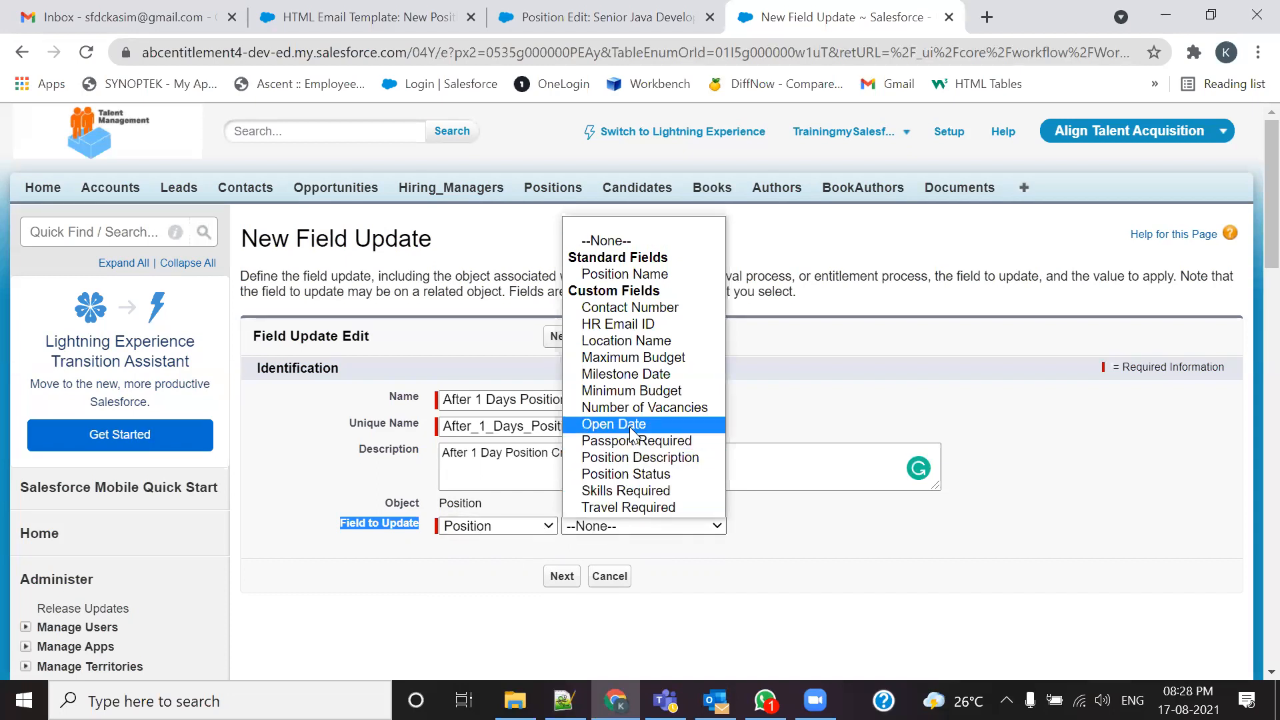
{"action": "left_click", "coordinate": [630, 474]}
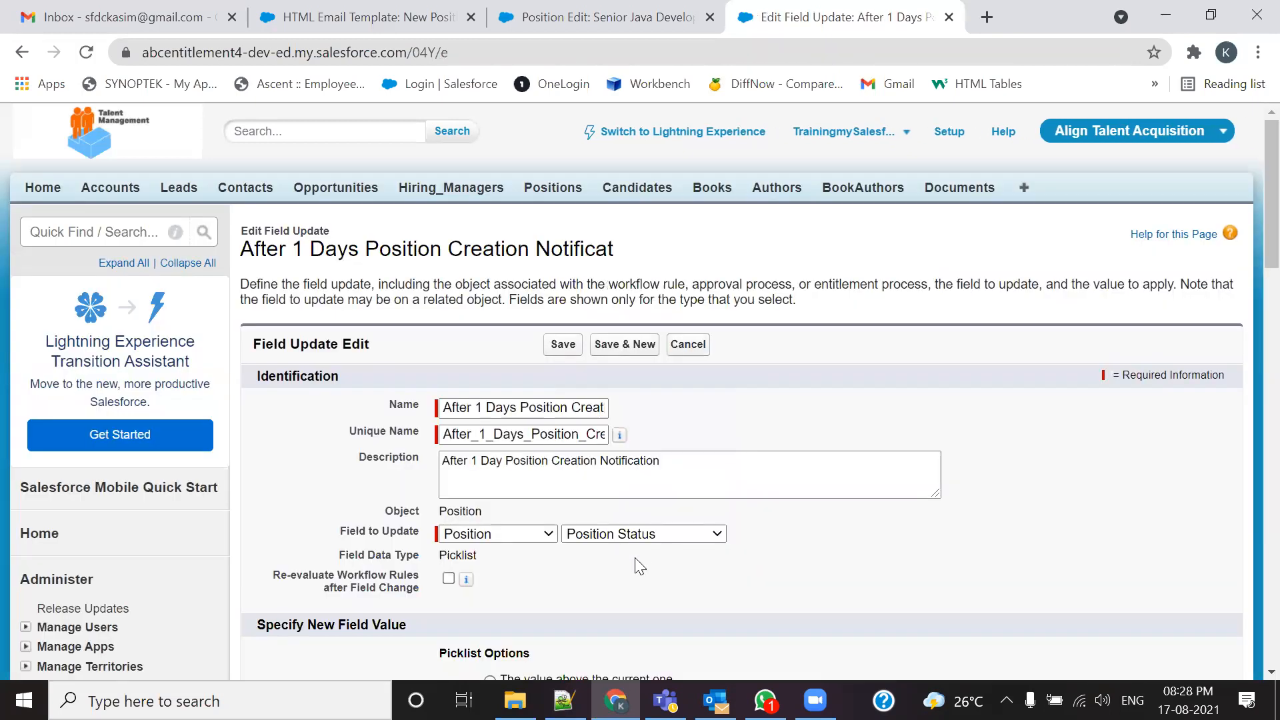
Step: Compare the Senior Java Developer position's Position Status values with the field update's options
{"action": "scroll", "coordinate": [652, 550], "scroll_direction": "down", "scroll_amount": 5}
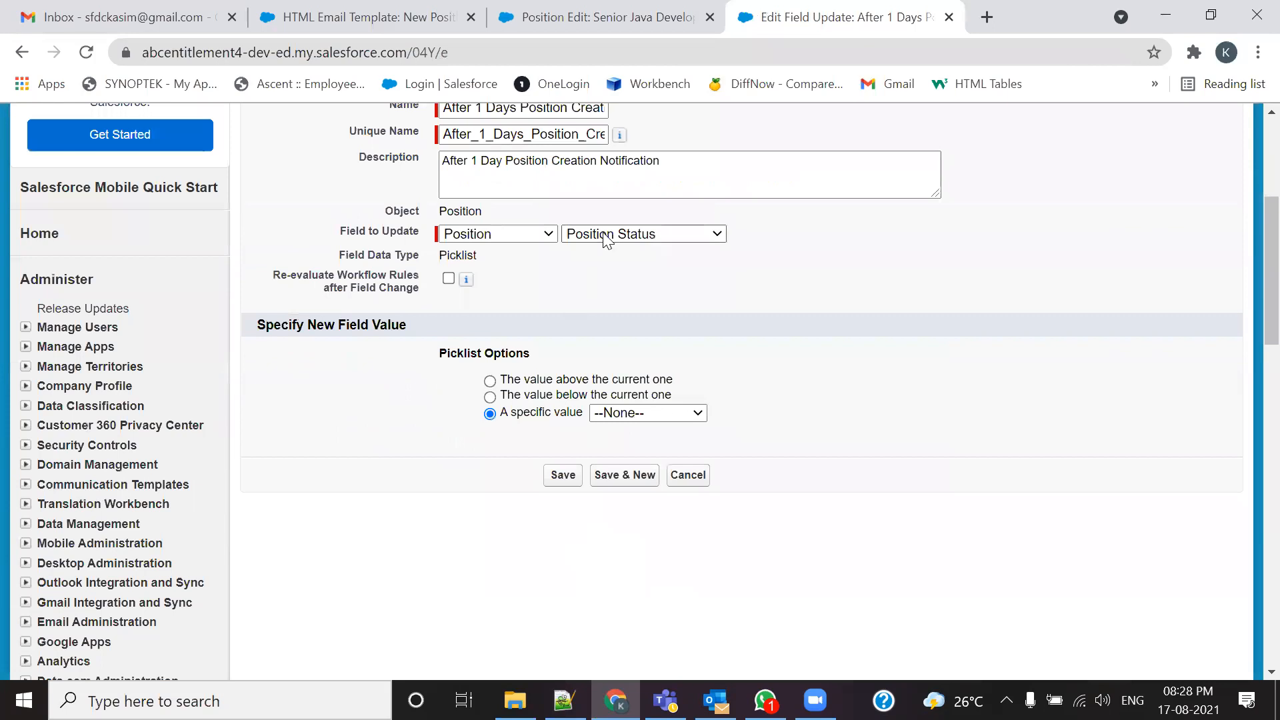
{"action": "left_click", "coordinate": [620, 15]}
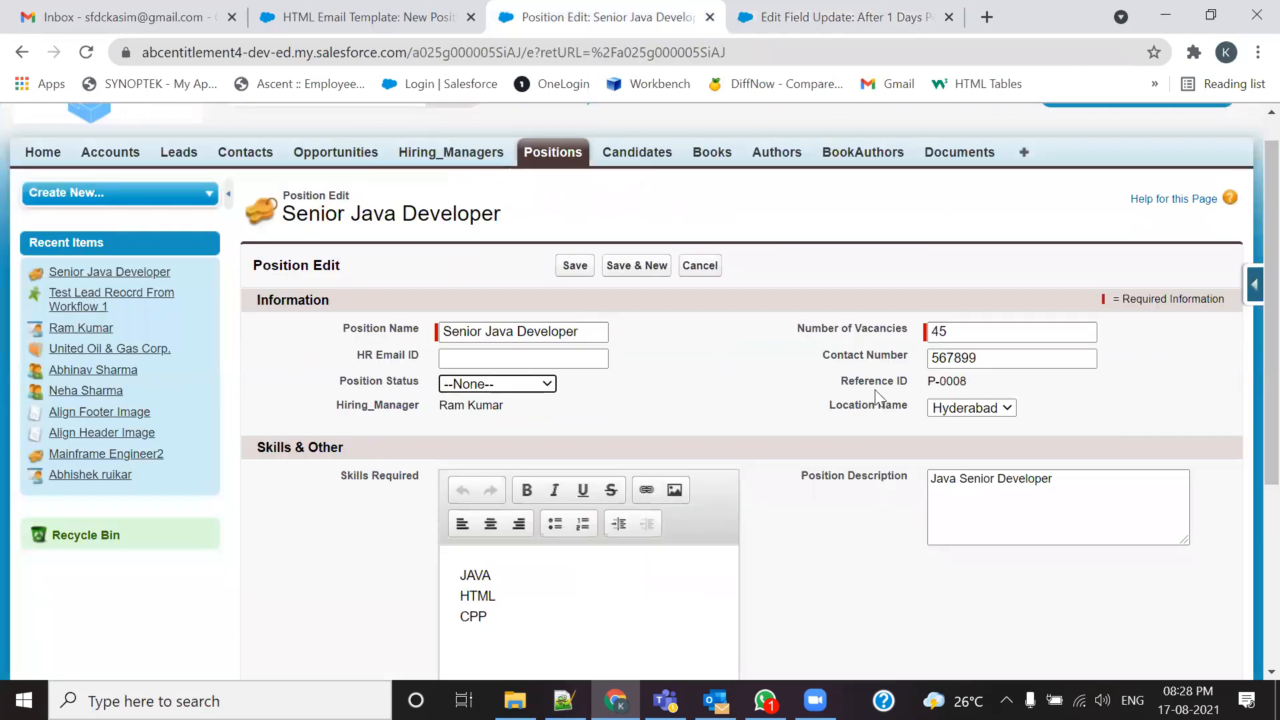
{"action": "left_click", "coordinate": [499, 390]}
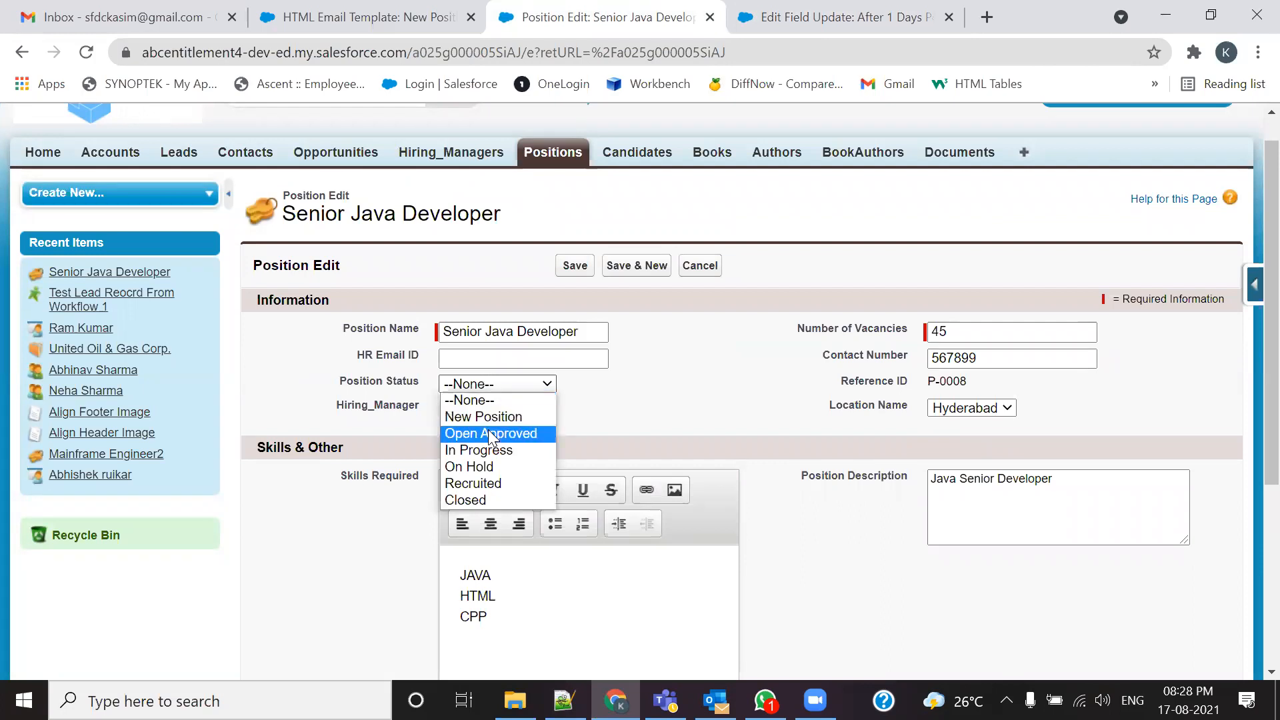
{"action": "left_click", "coordinate": [485, 450]}
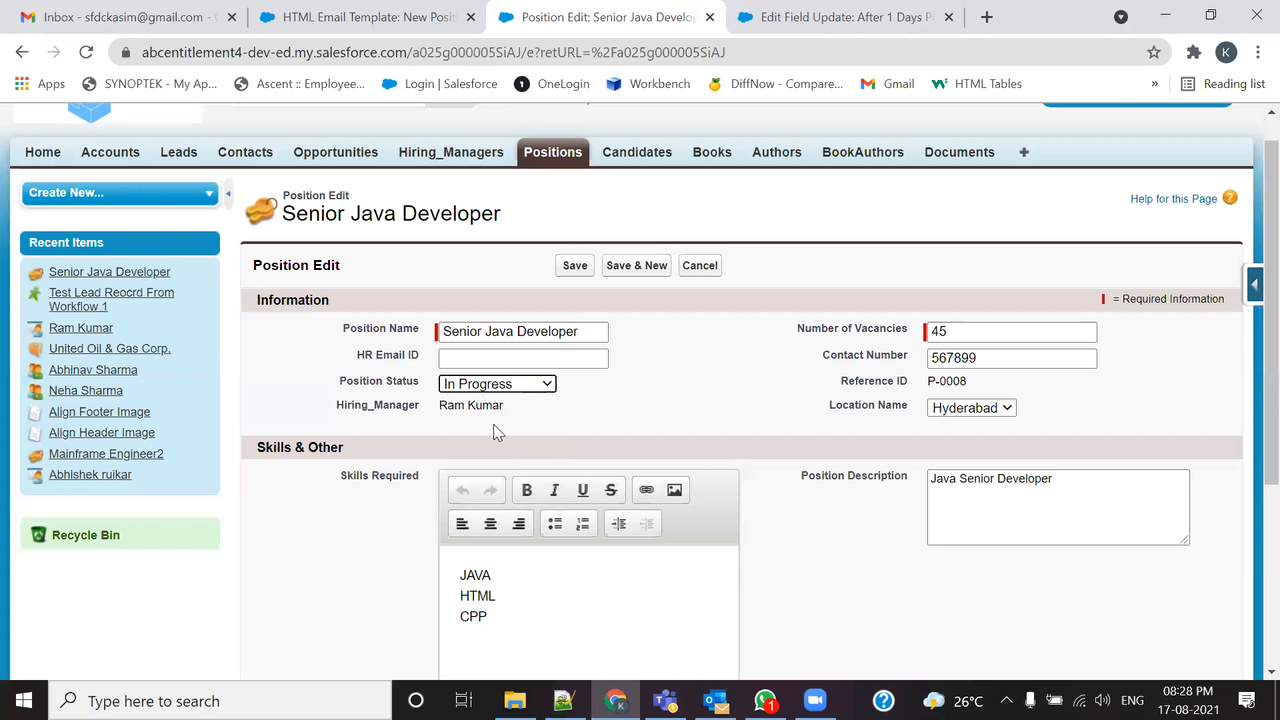
{"action": "left_click", "coordinate": [774, 17]}
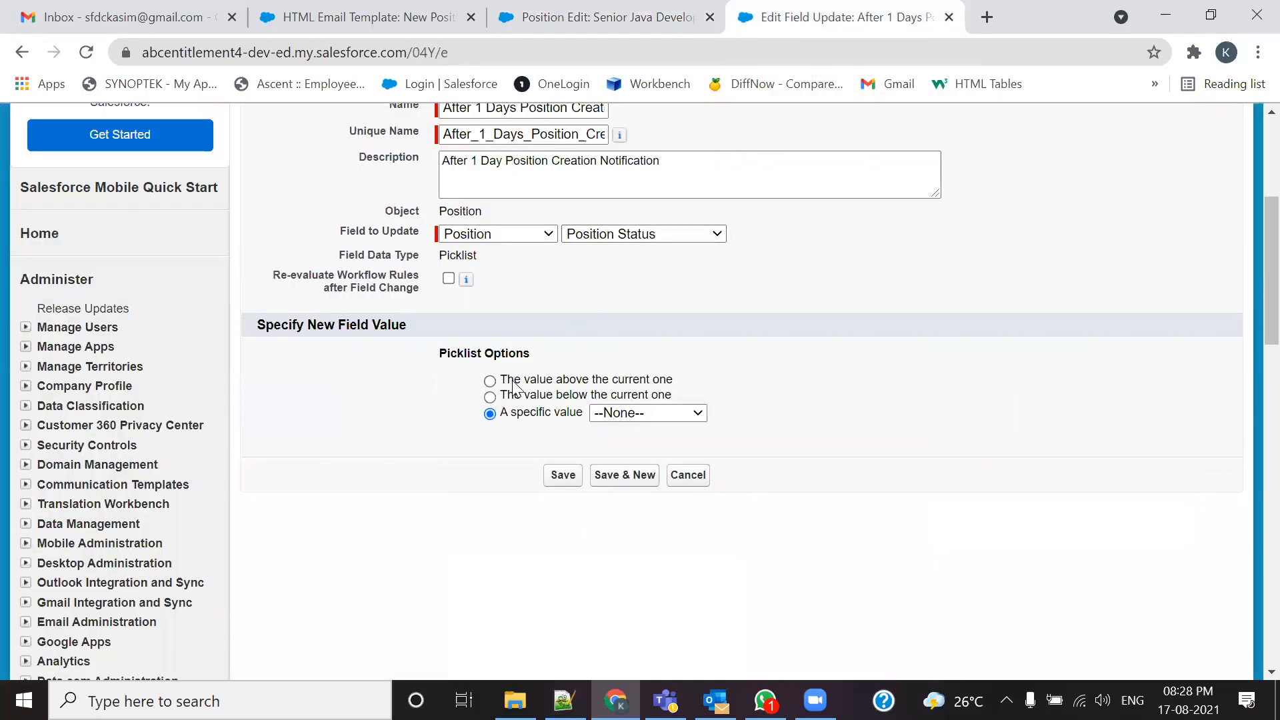
{"action": "left_click", "coordinate": [490, 380]}
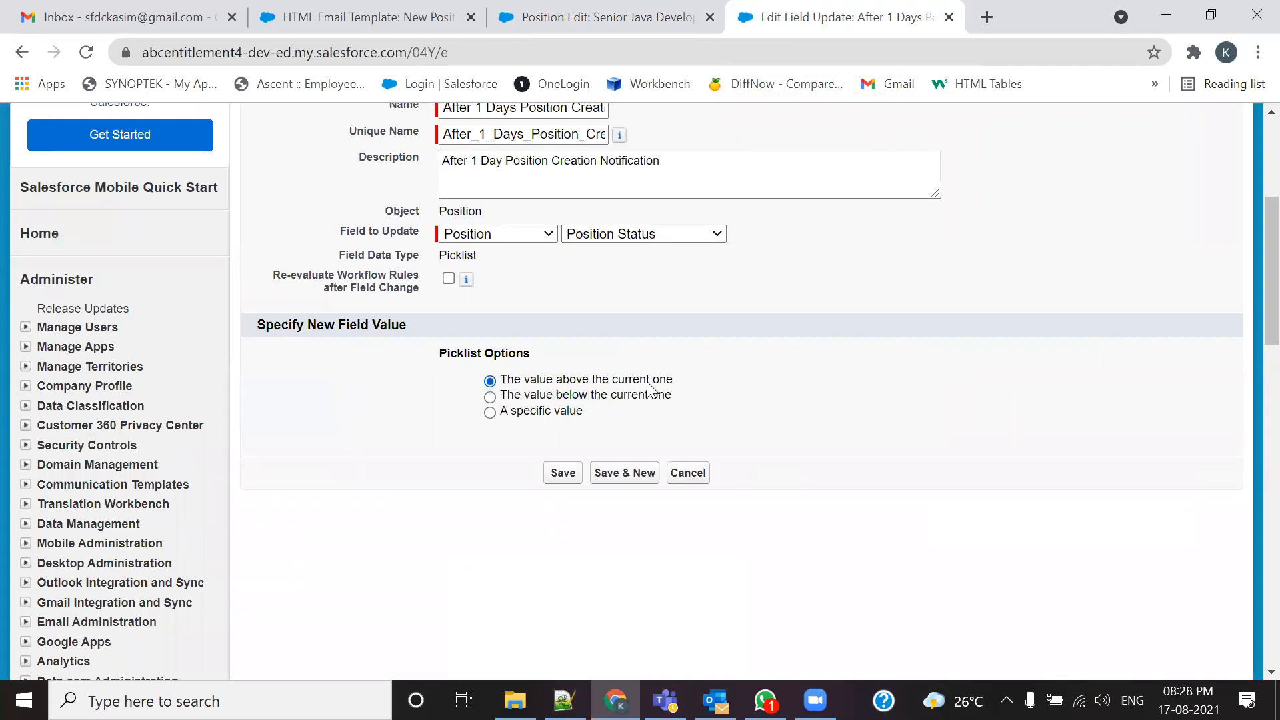
{"action": "left_click", "coordinate": [603, 20]}
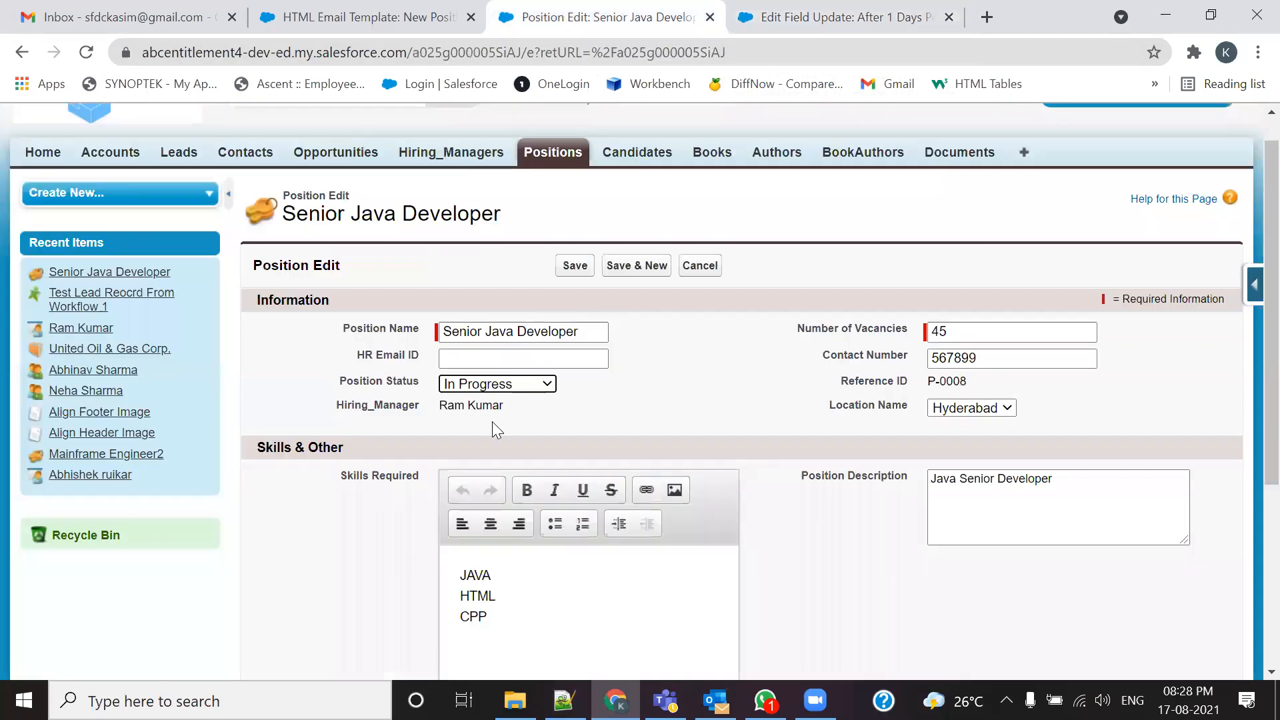
{"action": "left_click", "coordinate": [477, 386]}
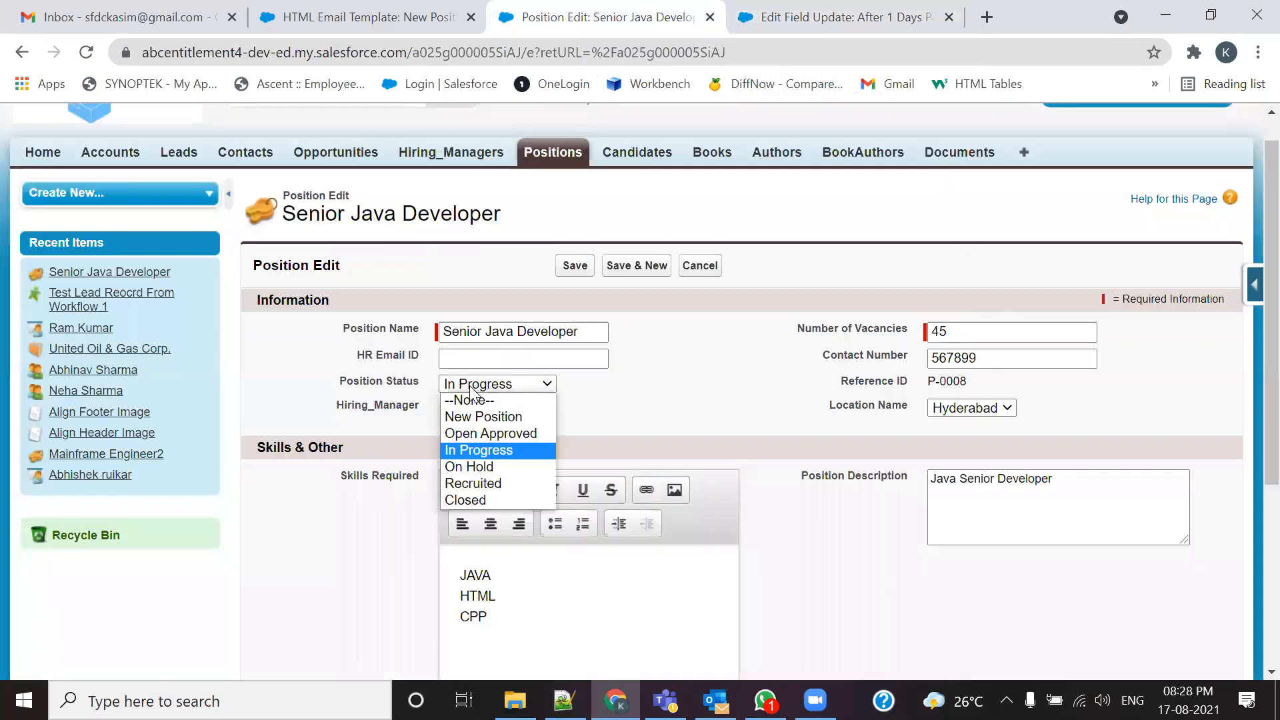
{"action": "left_click", "coordinate": [460, 433]}
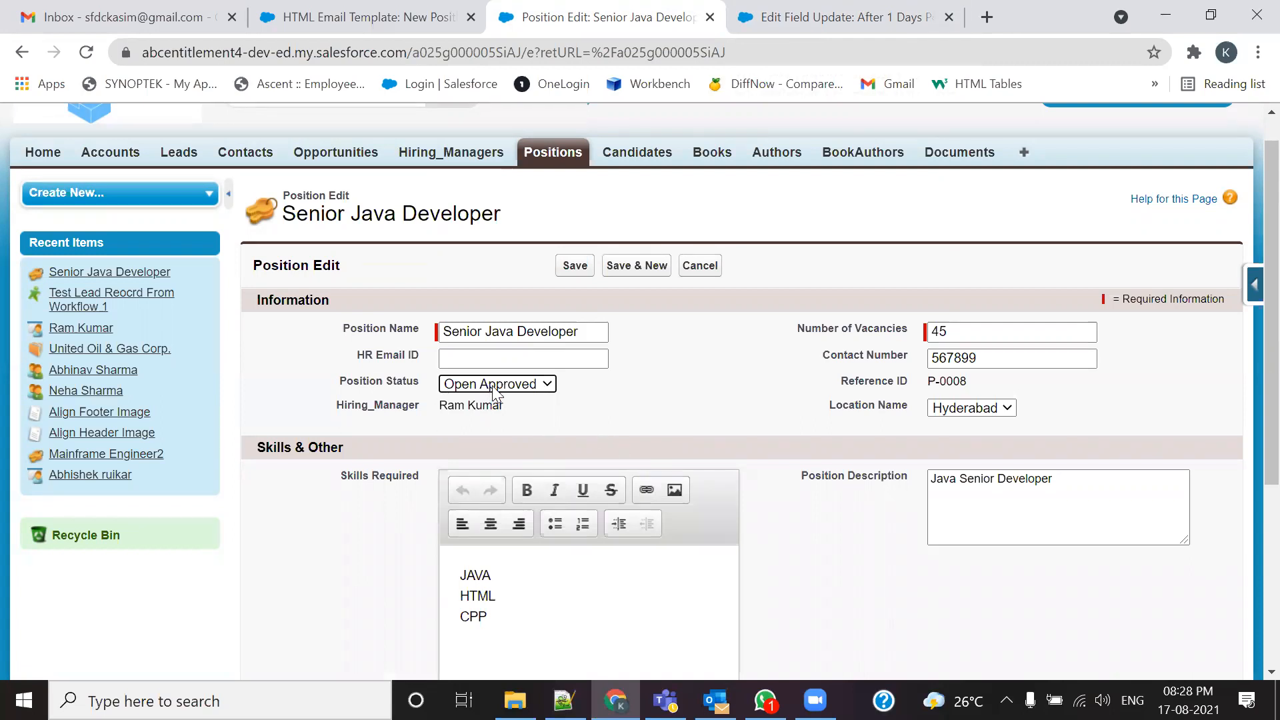
{"action": "left_click", "coordinate": [833, 17]}
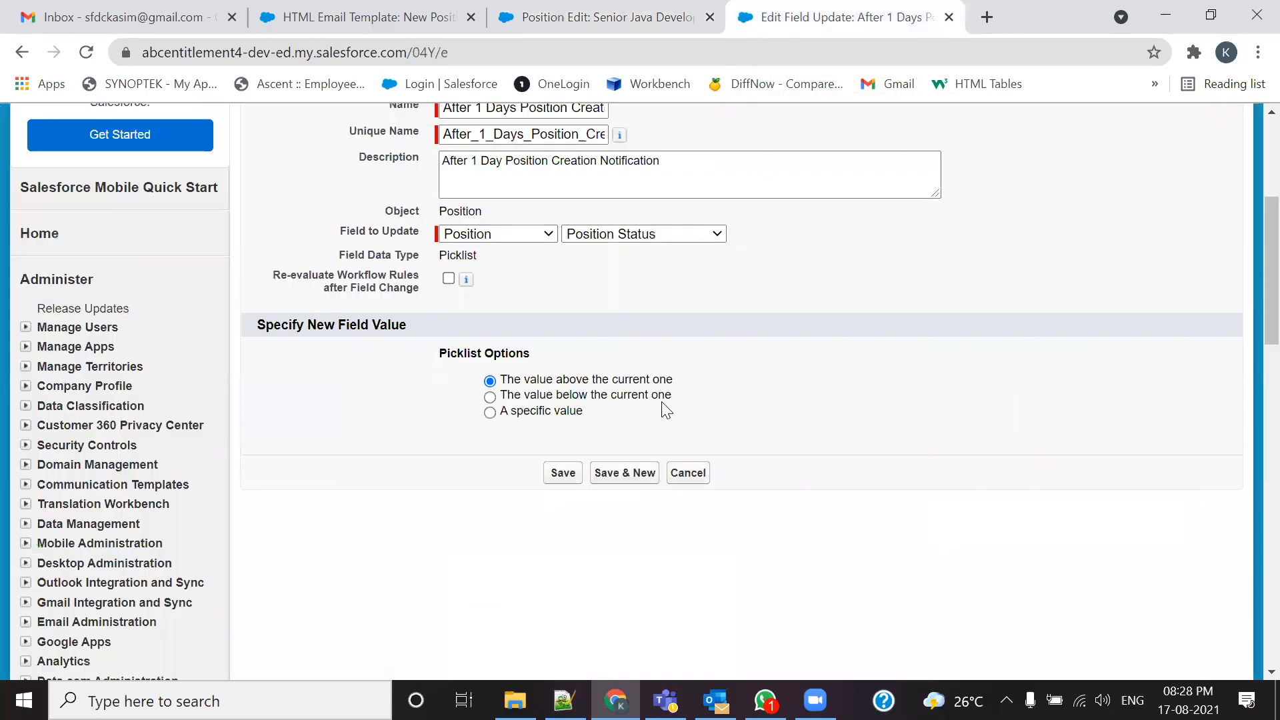
{"action": "left_click", "coordinate": [490, 396]}
Step: Recheck the position's status picklist, trying In Progress and On Hold
{"action": "left_click", "coordinate": [603, 17]}
{"action": "left_click", "coordinate": [496, 384]}
{"action": "left_click", "coordinate": [484, 449]}
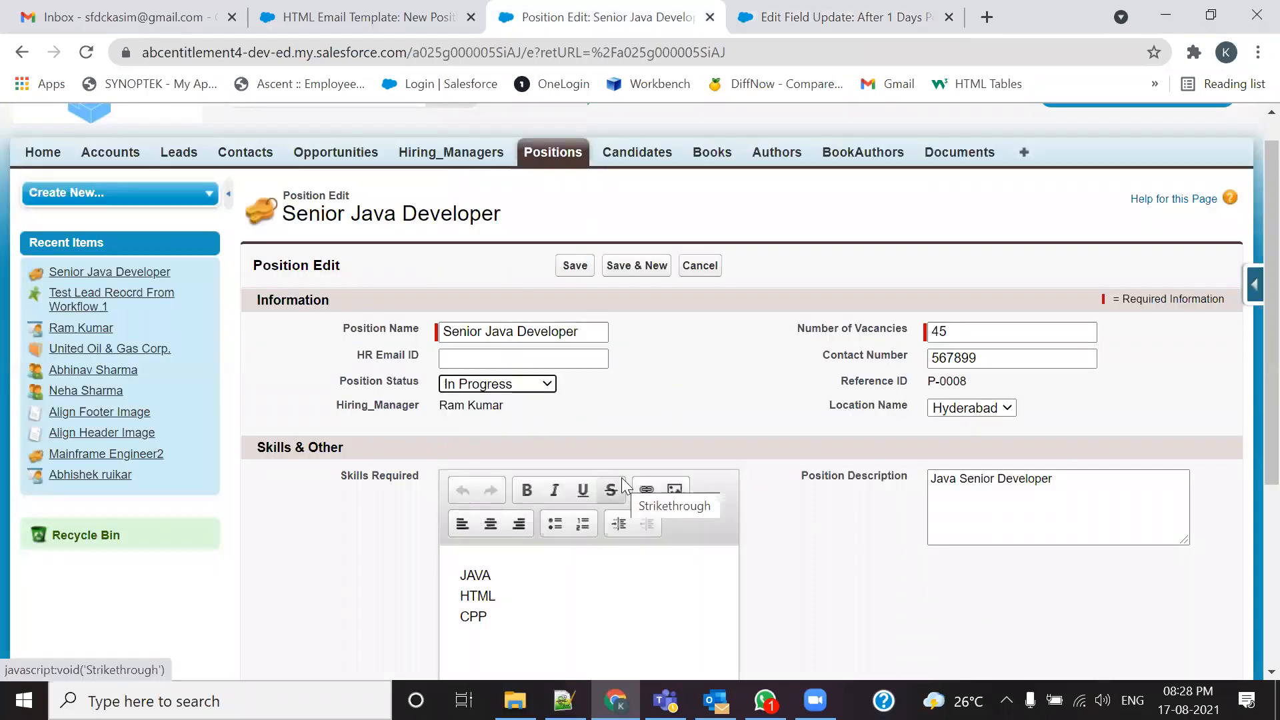
{"action": "left_click", "coordinate": [547, 384]}
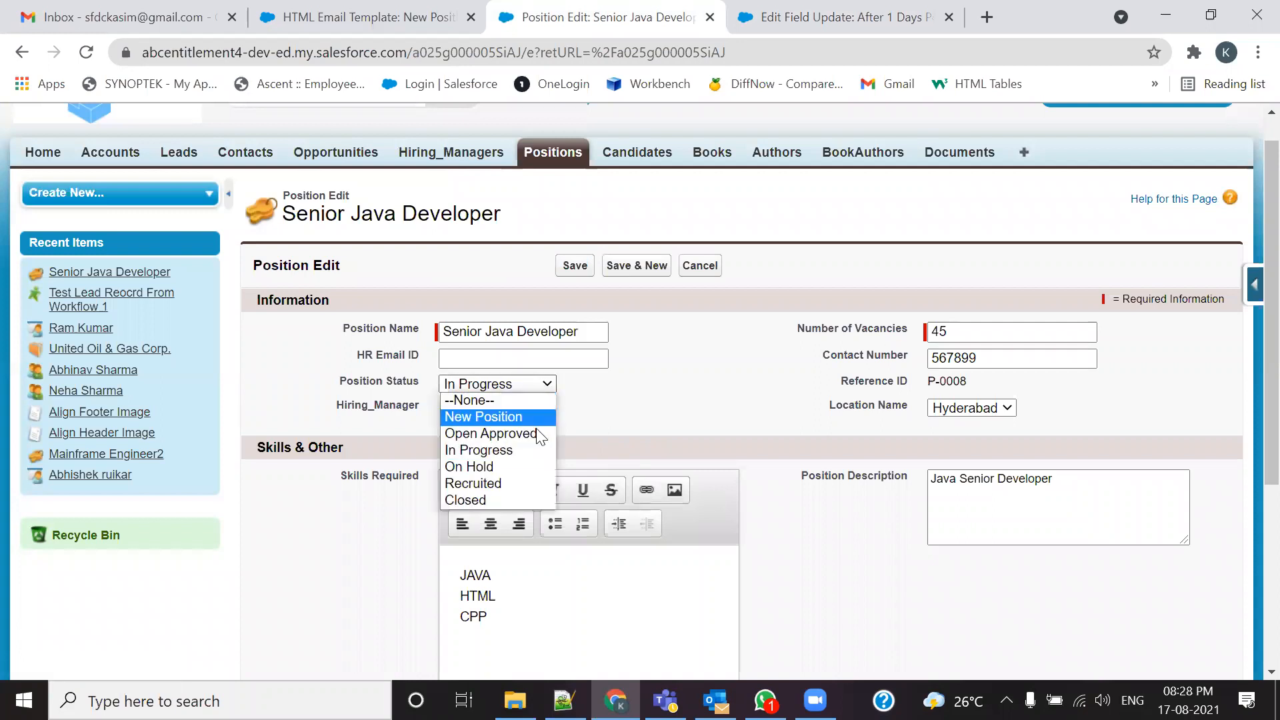
{"action": "left_click", "coordinate": [492, 466]}
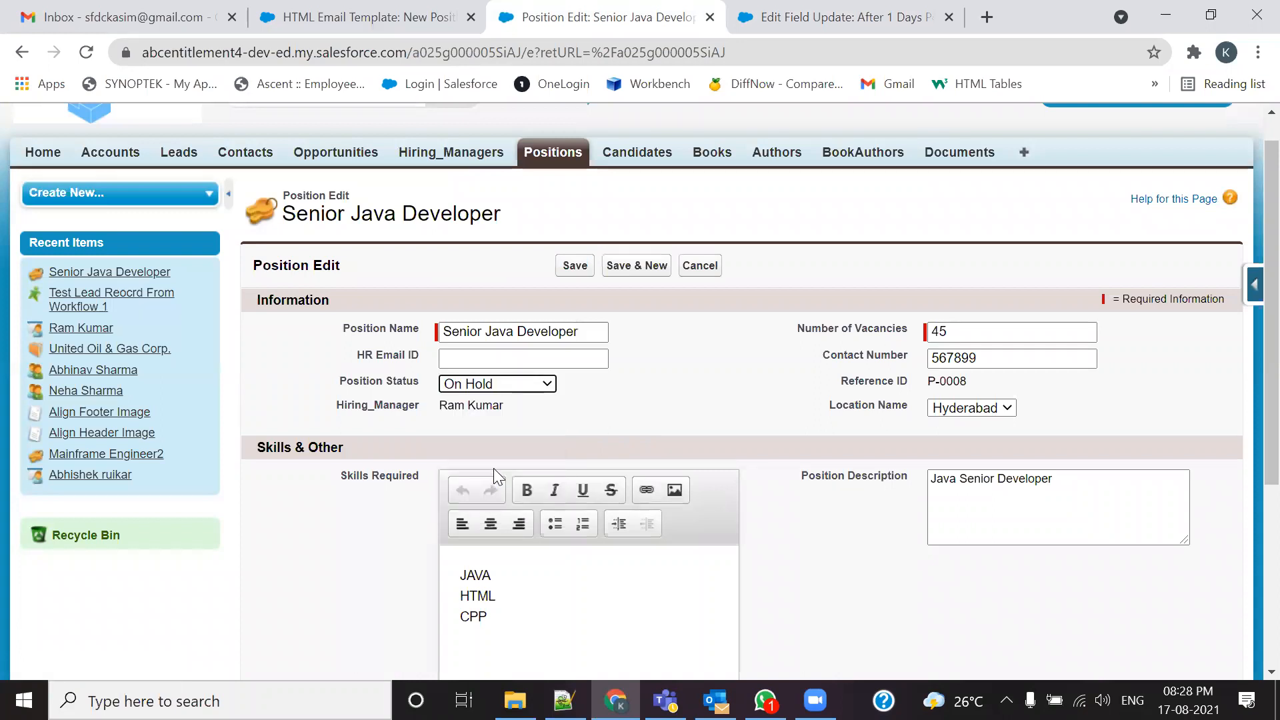
{"action": "left_click", "coordinate": [809, 17]}
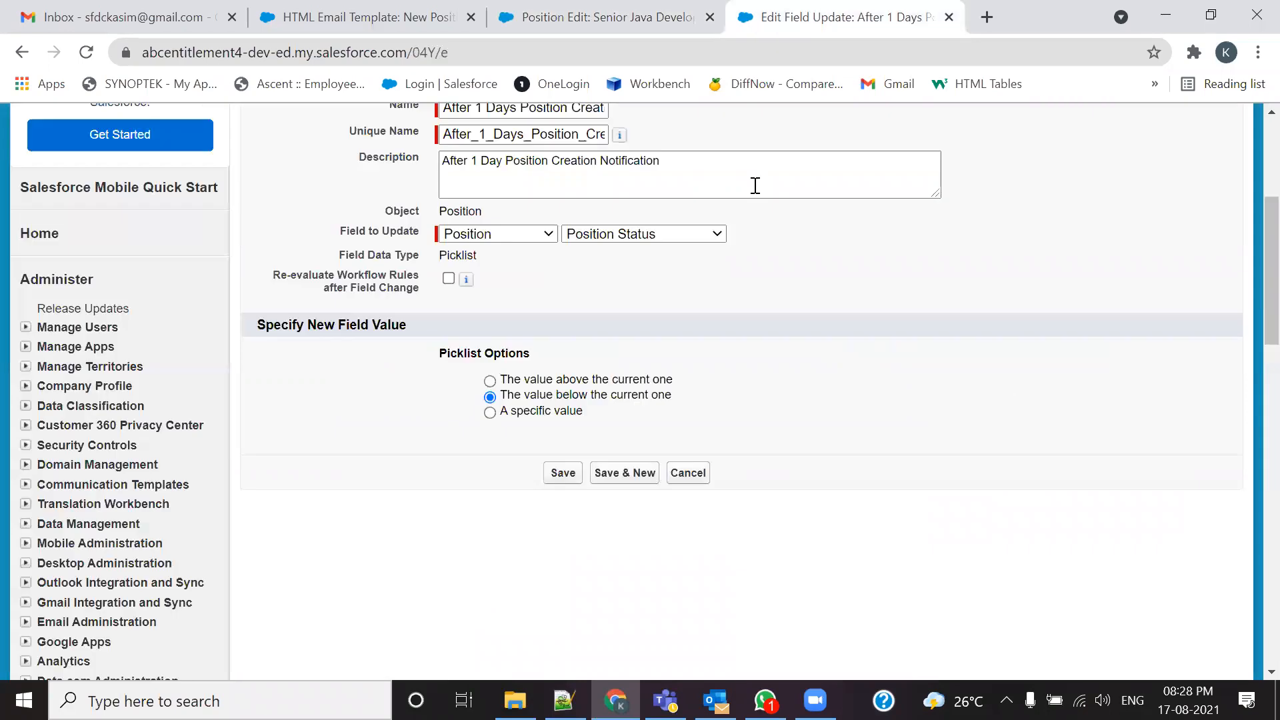
Step: Choose 'A specific value', set Position Status to Closed, and save the field update
{"action": "left_click", "coordinate": [490, 413]}
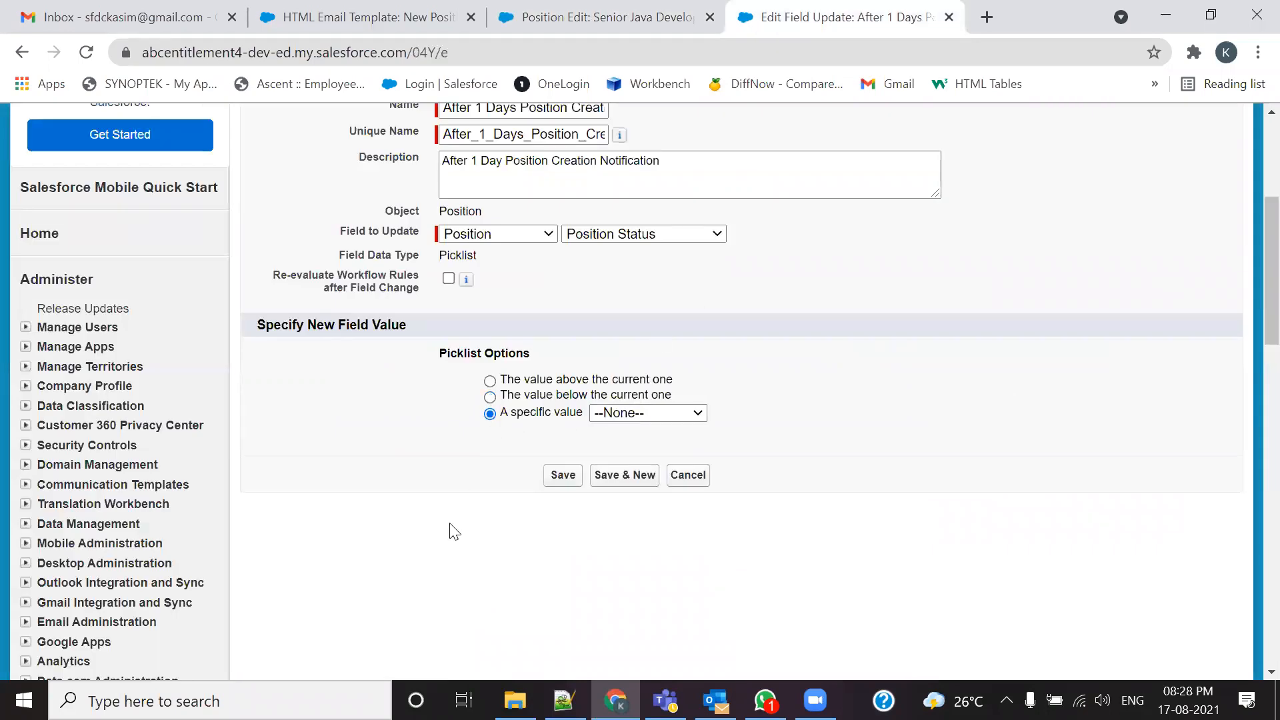
{"action": "left_click", "coordinate": [553, 16]}
{"action": "left_click", "coordinate": [501, 384]}
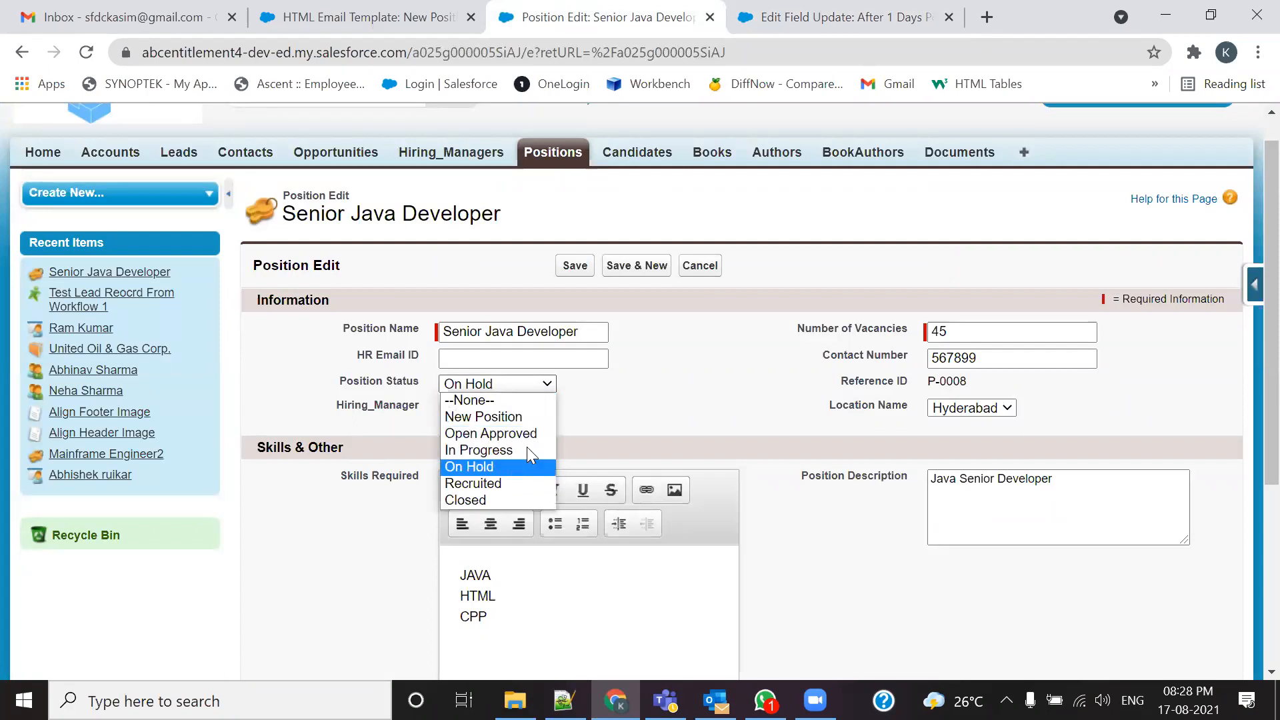
{"action": "left_click", "coordinate": [822, 22]}
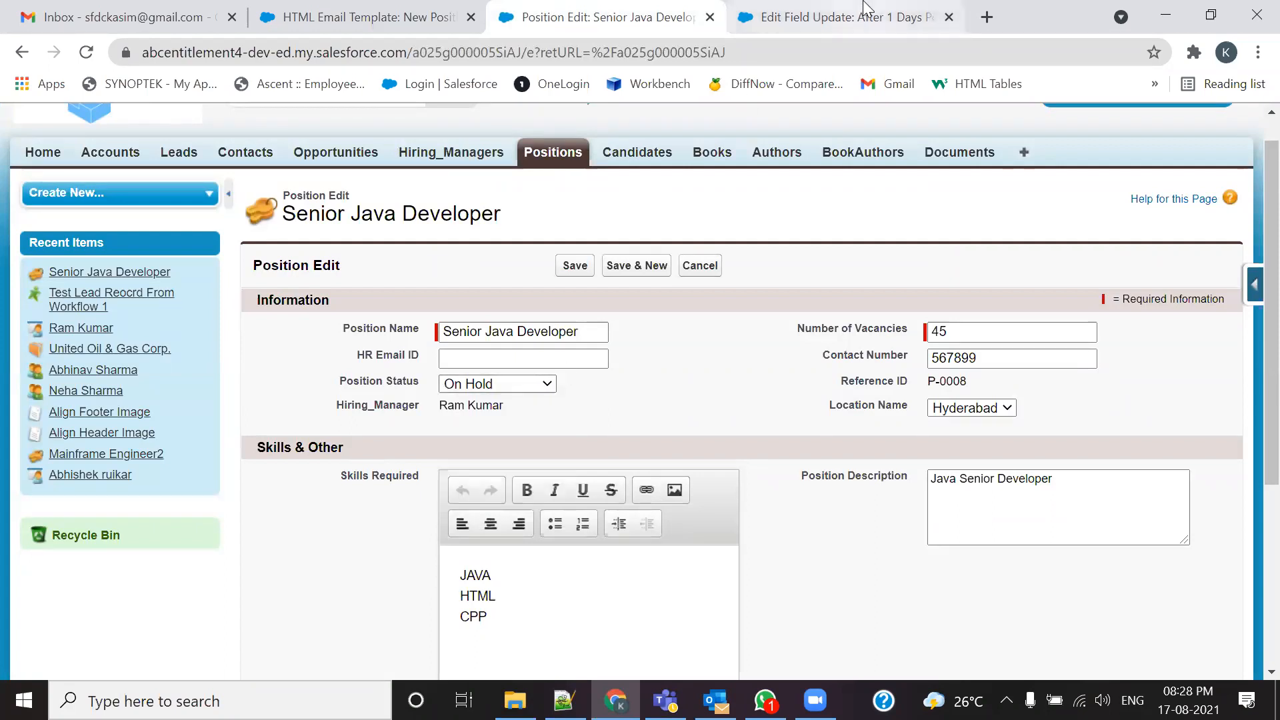
{"action": "left_click", "coordinate": [822, 22]}
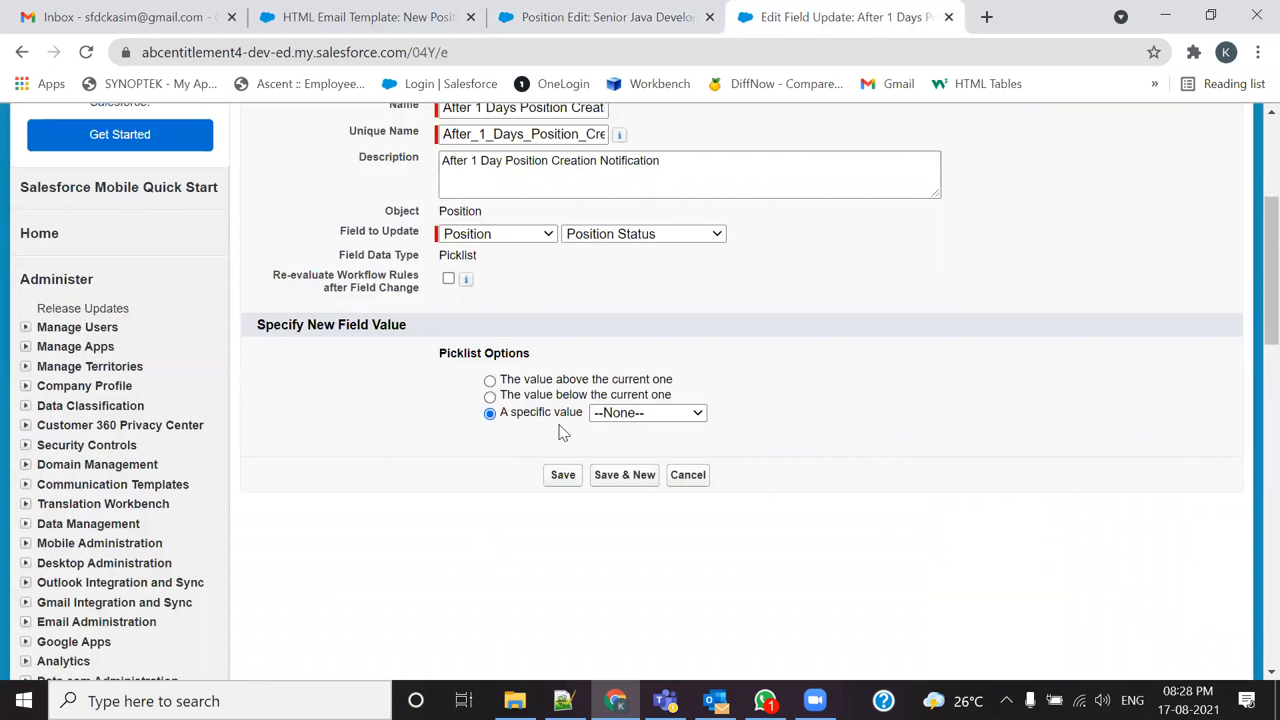
{"action": "left_click", "coordinate": [608, 416]}
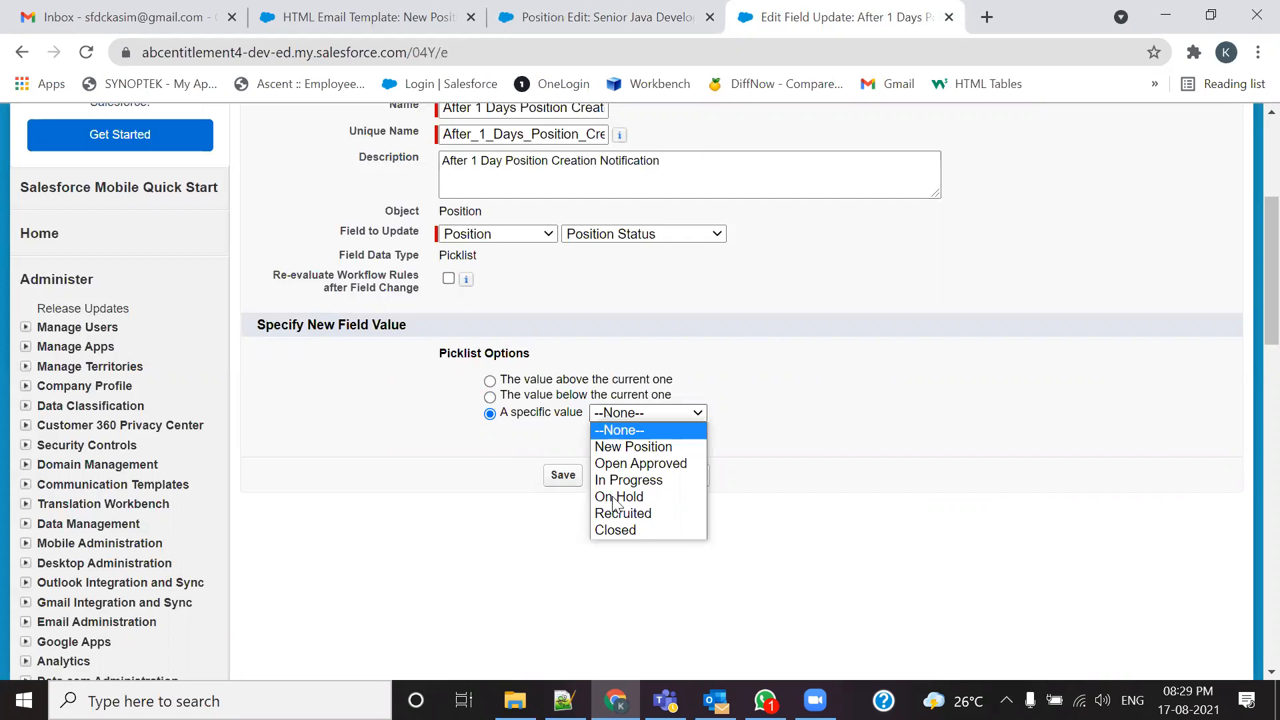
{"action": "left_click", "coordinate": [610, 529]}
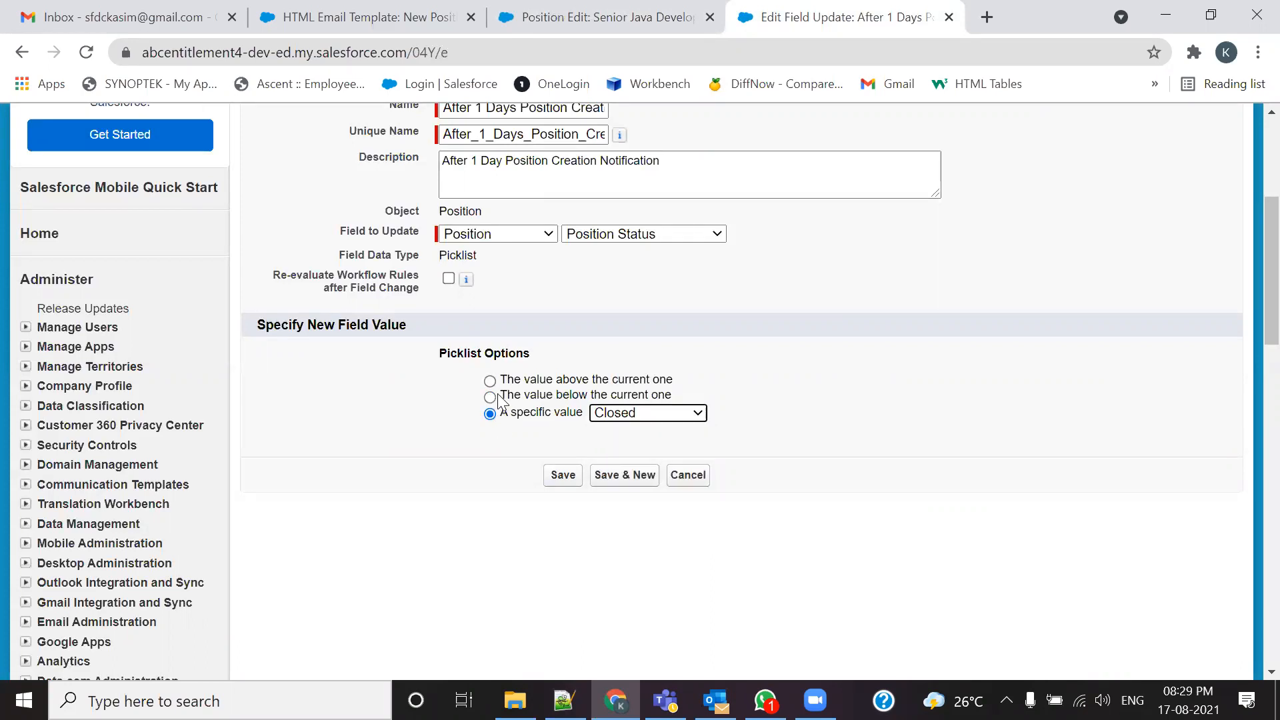
{"action": "left_click", "coordinate": [548, 476]}
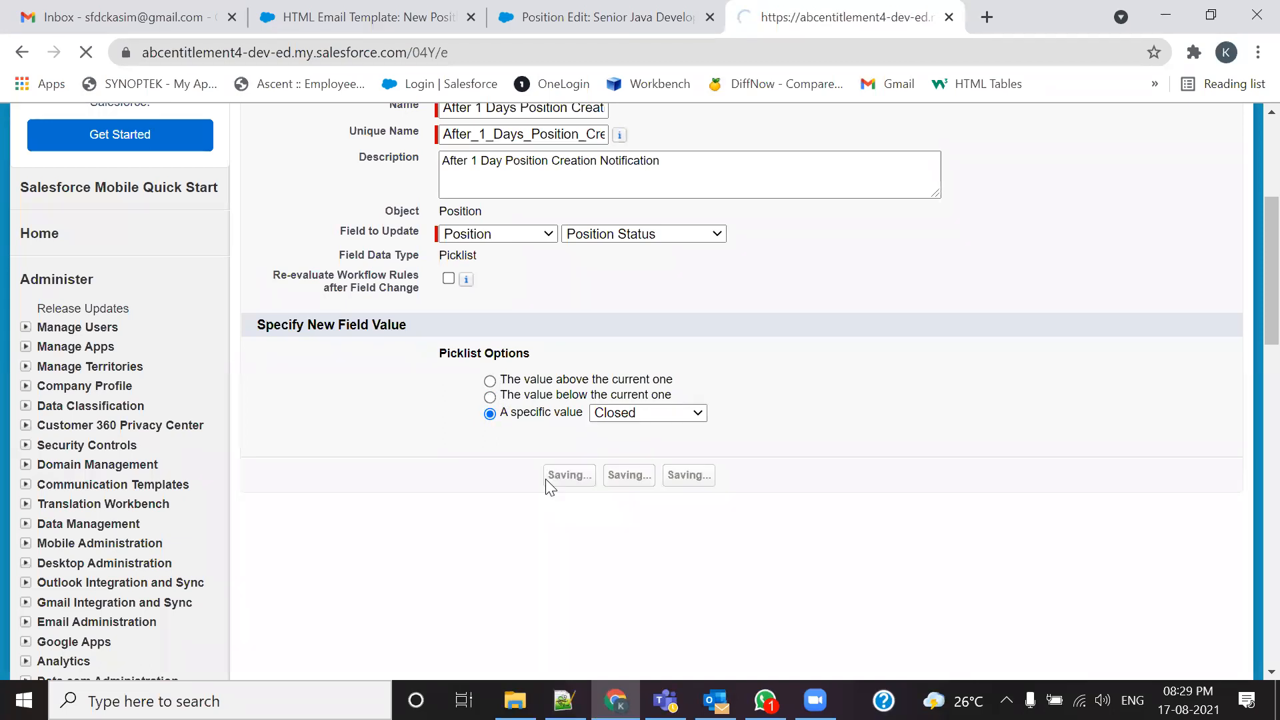
Step: Scroll through the rule's time-dependent actions to confirm the 1 Day After field update and email alerts
{"action": "scroll", "coordinate": [556, 464], "scroll_direction": "down", "scroll_amount": 3}
{"action": "scroll", "coordinate": [556, 464], "scroll_direction": "down", "scroll_amount": 6}
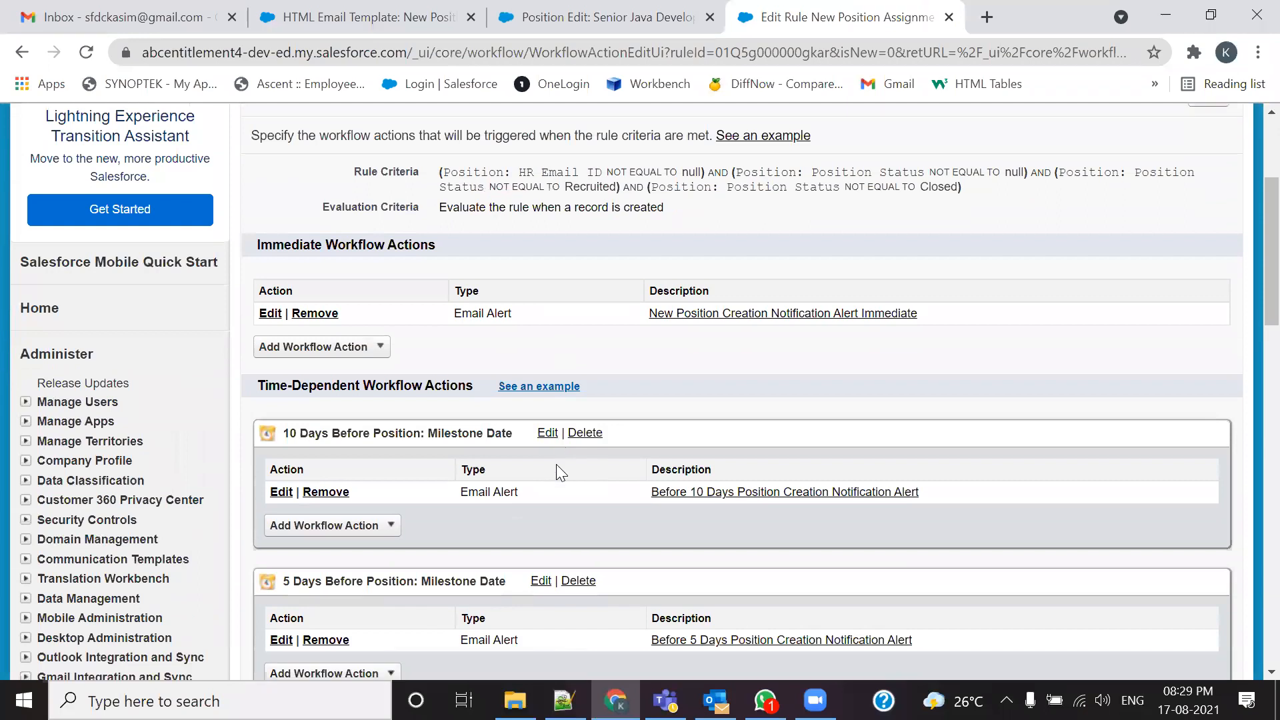
{"action": "scroll", "coordinate": [471, 408], "scroll_direction": "up", "scroll_amount": 3}
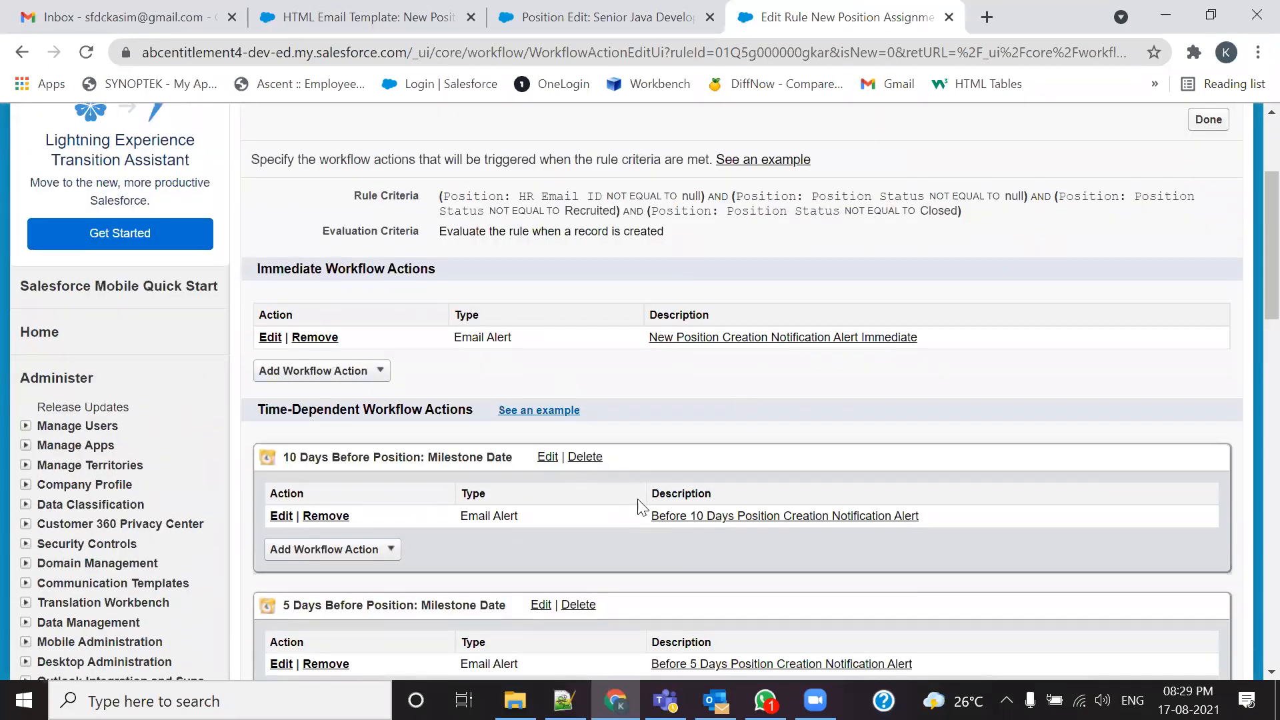
{"action": "scroll", "coordinate": [467, 374], "scroll_direction": "down", "scroll_amount": 3}
{"action": "scroll", "coordinate": [378, 570], "scroll_direction": "down", "scroll_amount": 2}
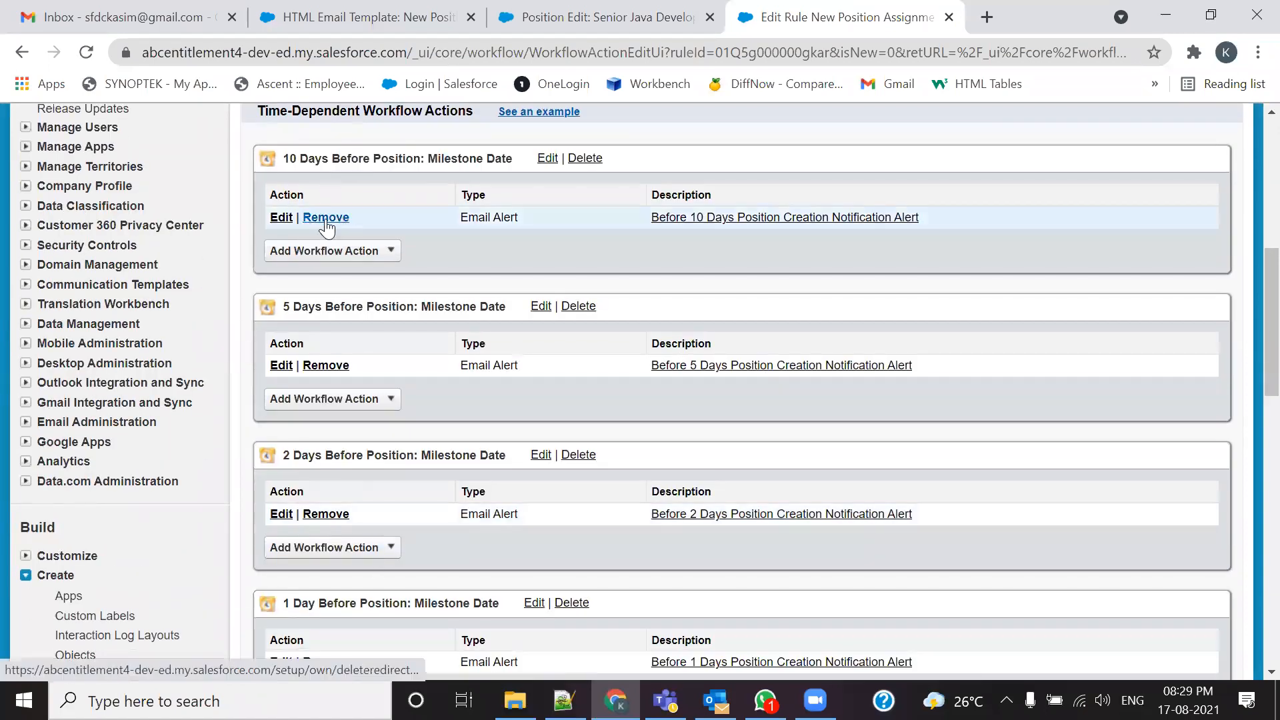
{"action": "scroll", "coordinate": [398, 437], "scroll_direction": "down", "scroll_amount": 3}
{"action": "scroll", "coordinate": [572, 476], "scroll_direction": "down", "scroll_amount": 6}
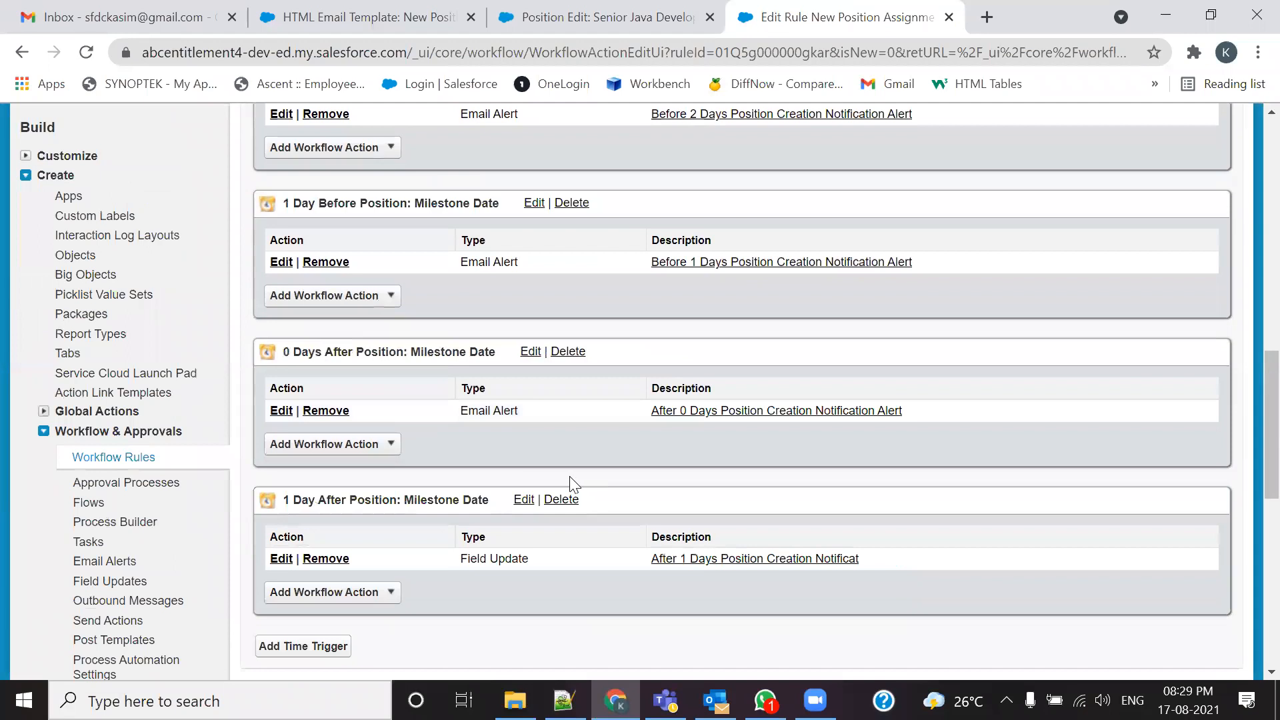
{"action": "scroll", "coordinate": [572, 476], "scroll_direction": "up", "scroll_amount": 8}
{"action": "scroll", "coordinate": [572, 476], "scroll_direction": "up", "scroll_amount": 6}
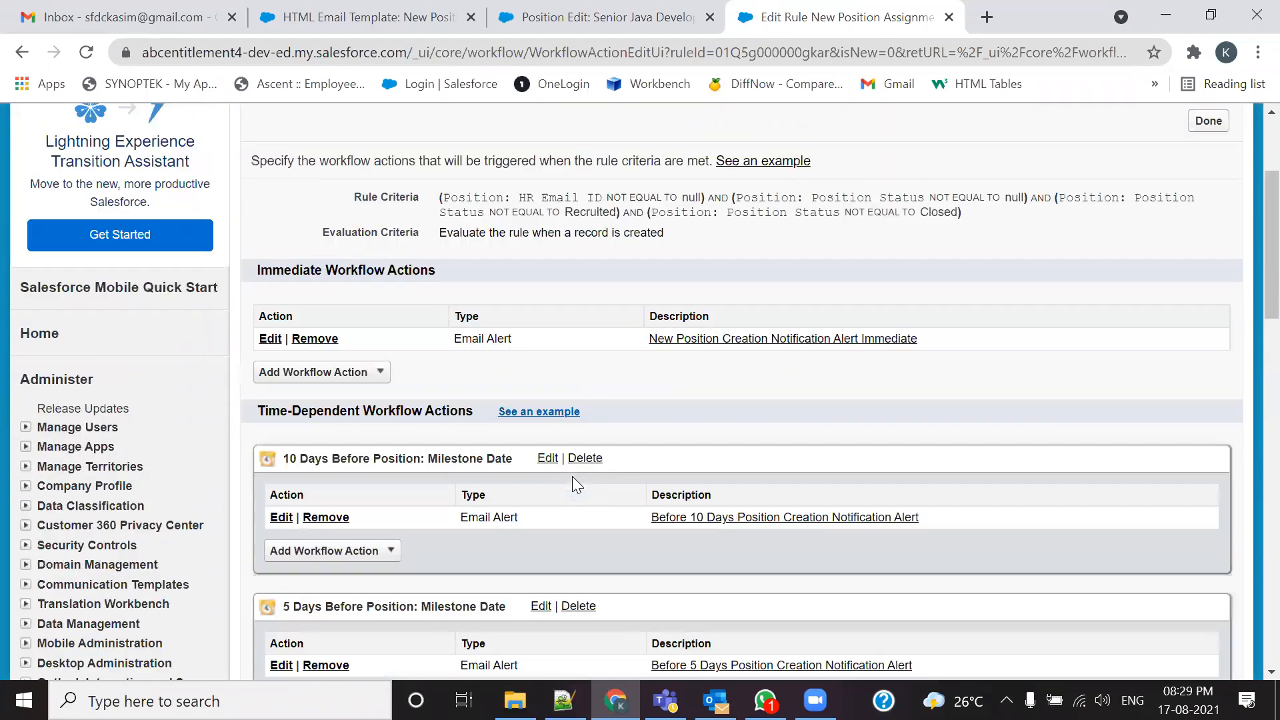
{"action": "scroll", "coordinate": [572, 477], "scroll_direction": "down", "scroll_amount": 1}
{"action": "scroll", "coordinate": [572, 476], "scroll_direction": "down", "scroll_amount": 2}
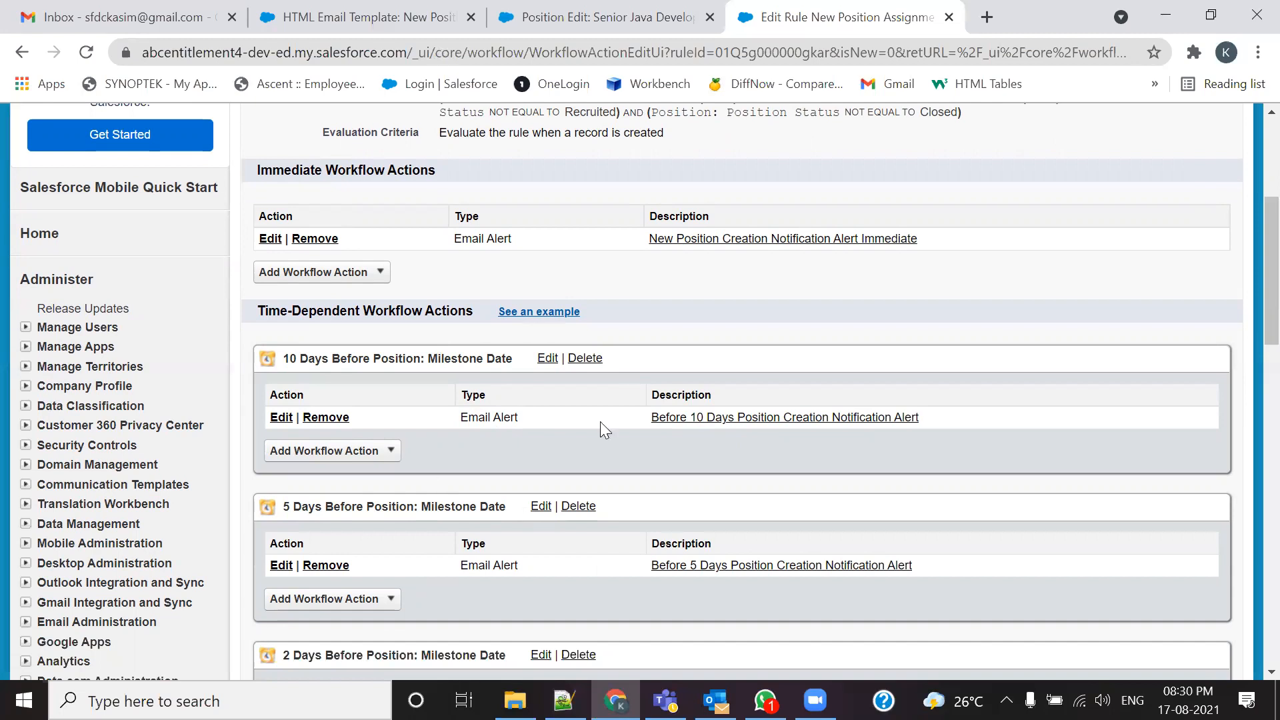
{"action": "scroll", "coordinate": [521, 454], "scroll_direction": "down", "scroll_amount": 1}
{"action": "scroll", "coordinate": [527, 464], "scroll_direction": "up", "scroll_amount": 4}
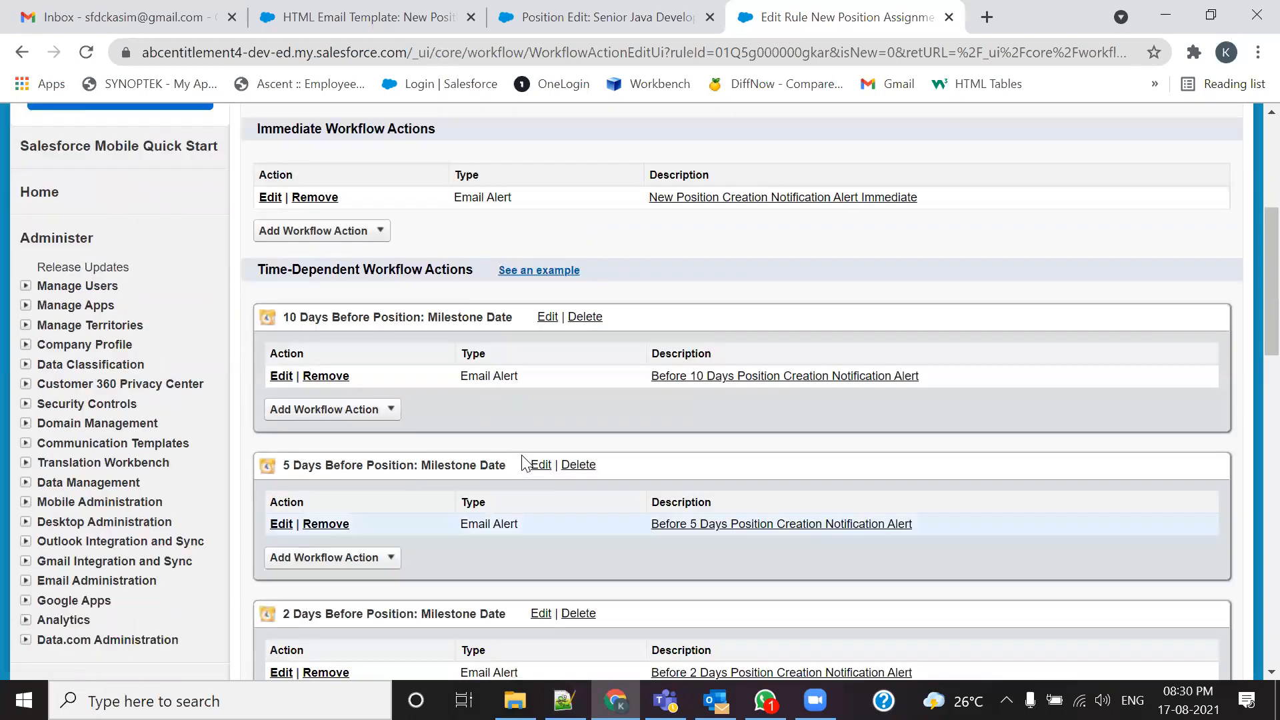
Step: Finish the workflow actions, try activating the rule, and accept the Default Workflow User warning
{"action": "left_click", "coordinate": [1209, 322]}
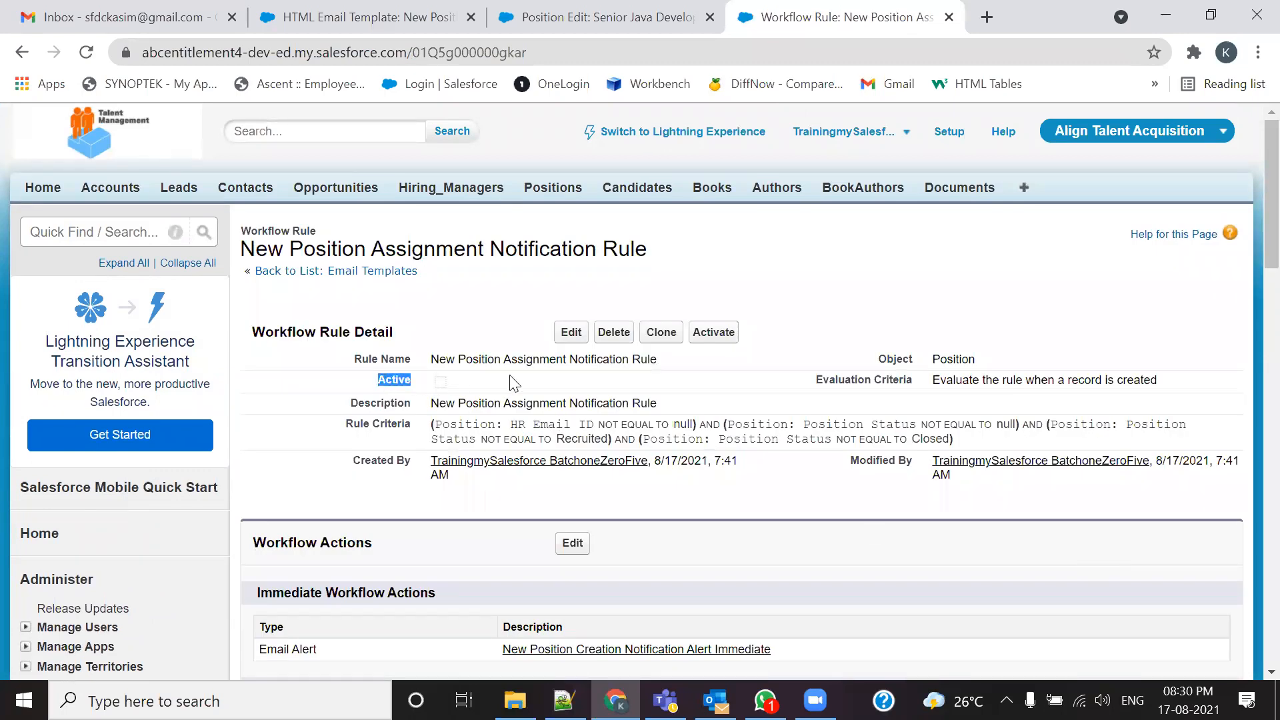
{"action": "left_click", "coordinate": [714, 332]}
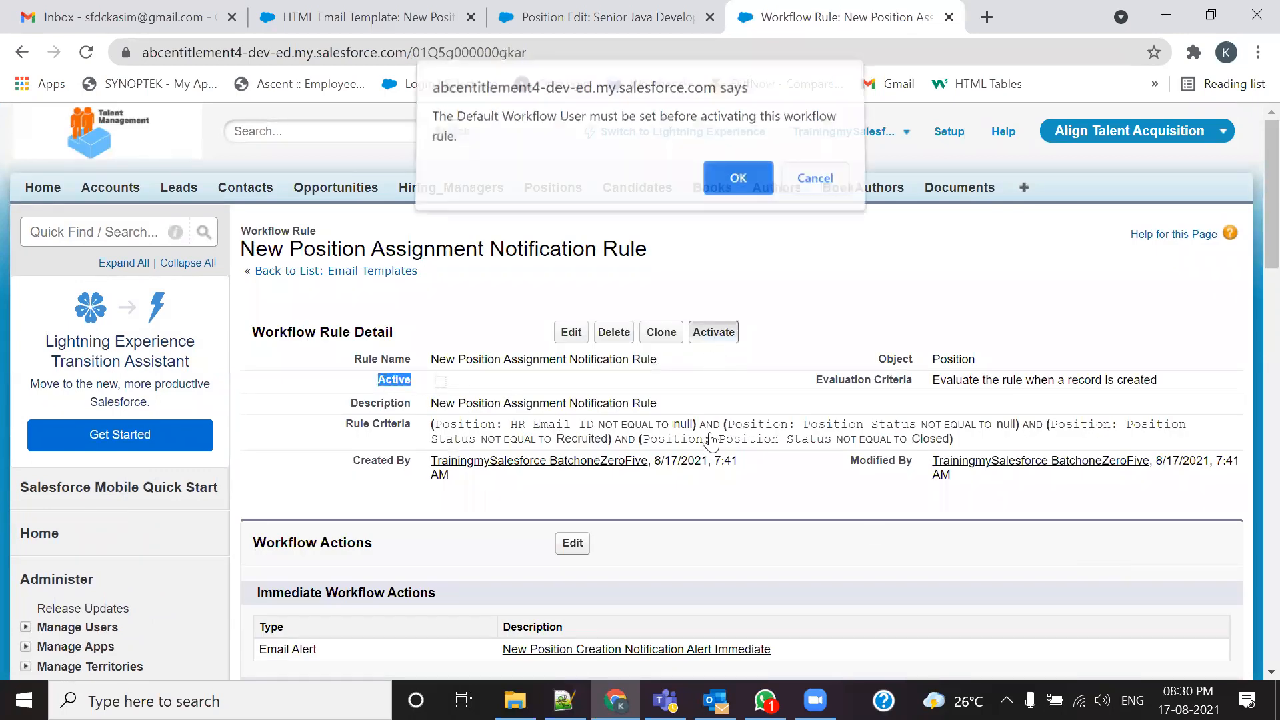
{"action": "left_click", "coordinate": [757, 182]}
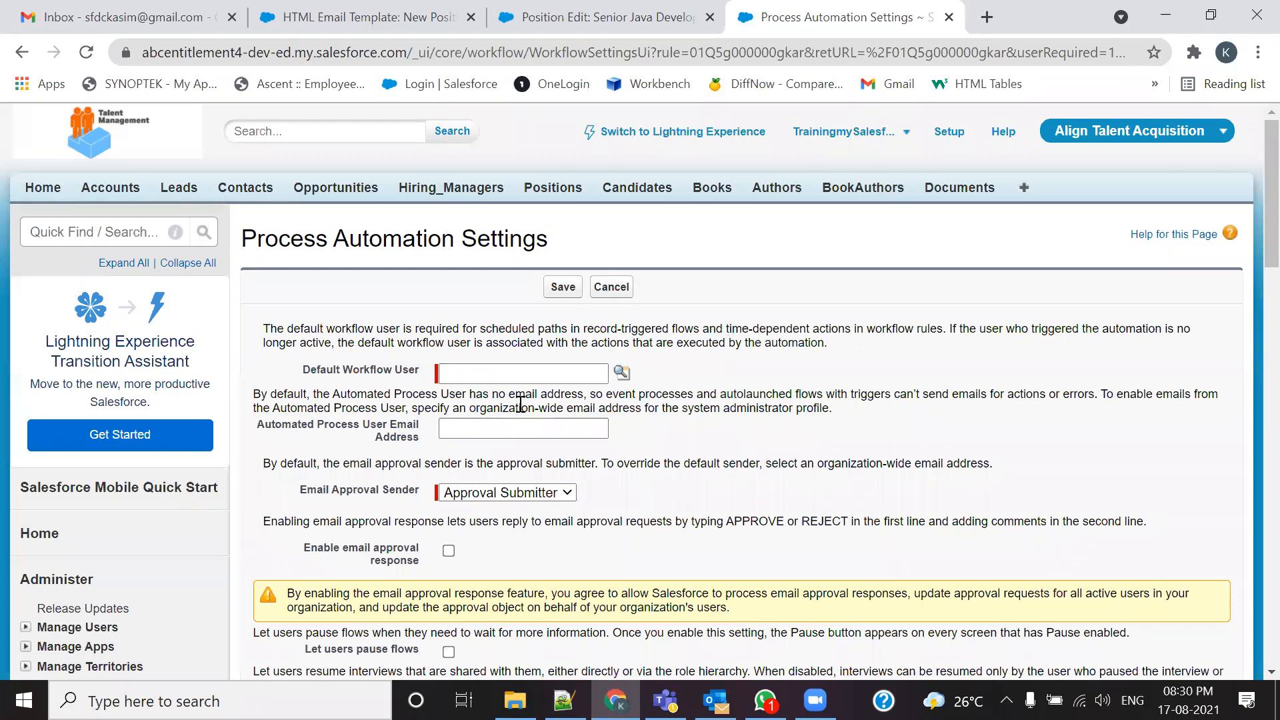
Step: Set the training admin user as Default Workflow User and save the Process Automation Settings
{"action": "left_click", "coordinate": [622, 376]}
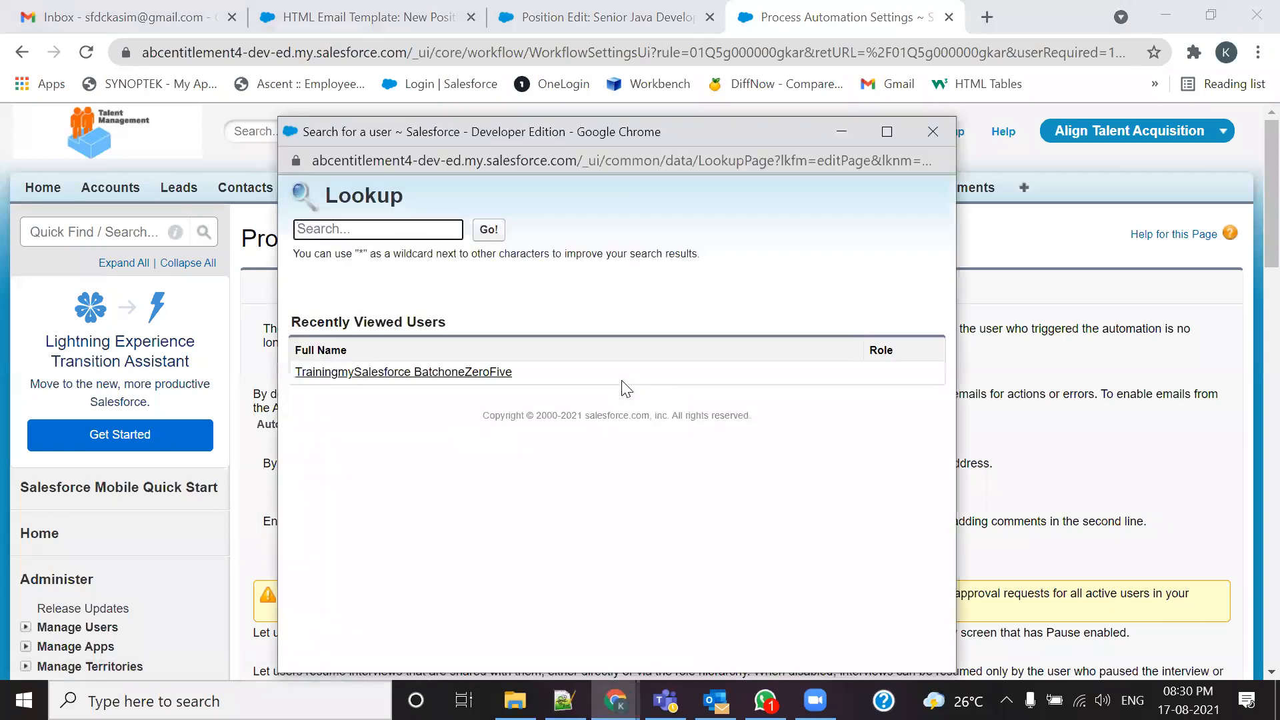
{"action": "left_click", "coordinate": [459, 373]}
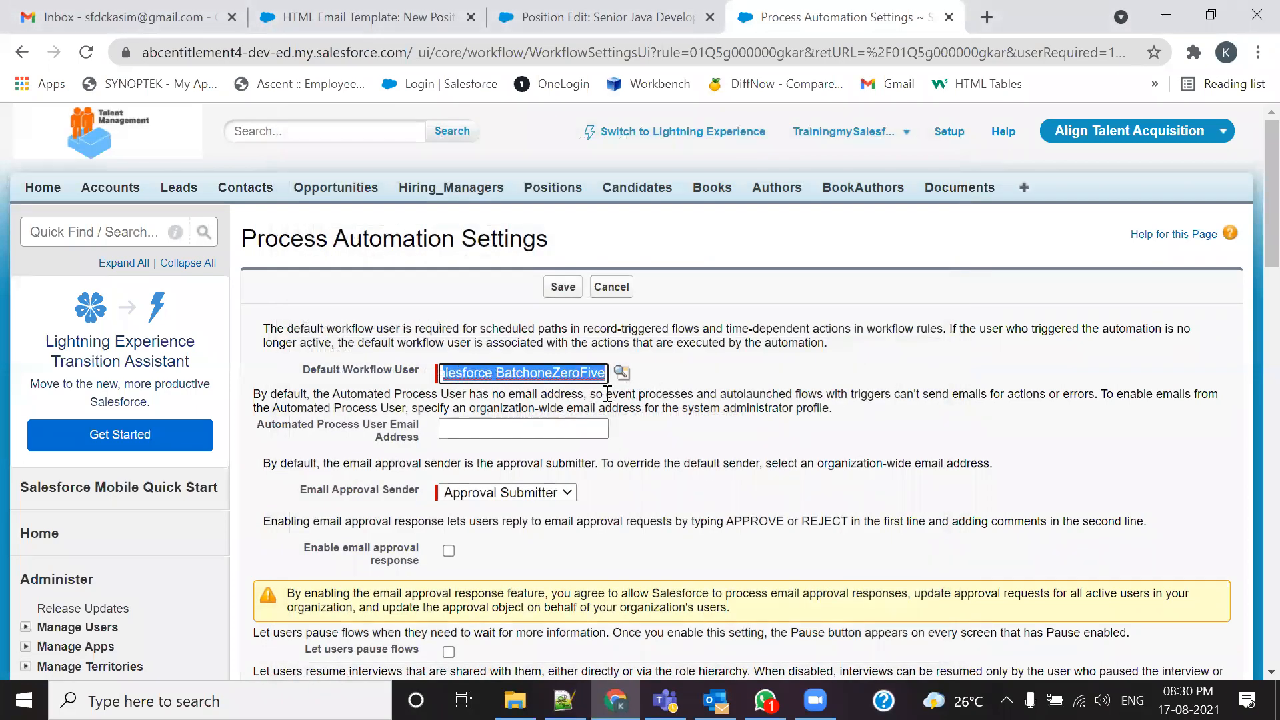
{"action": "scroll", "coordinate": [630, 457], "scroll_direction": "down", "scroll_amount": 1}
{"action": "scroll", "coordinate": [630, 448], "scroll_direction": "down", "scroll_amount": 15}
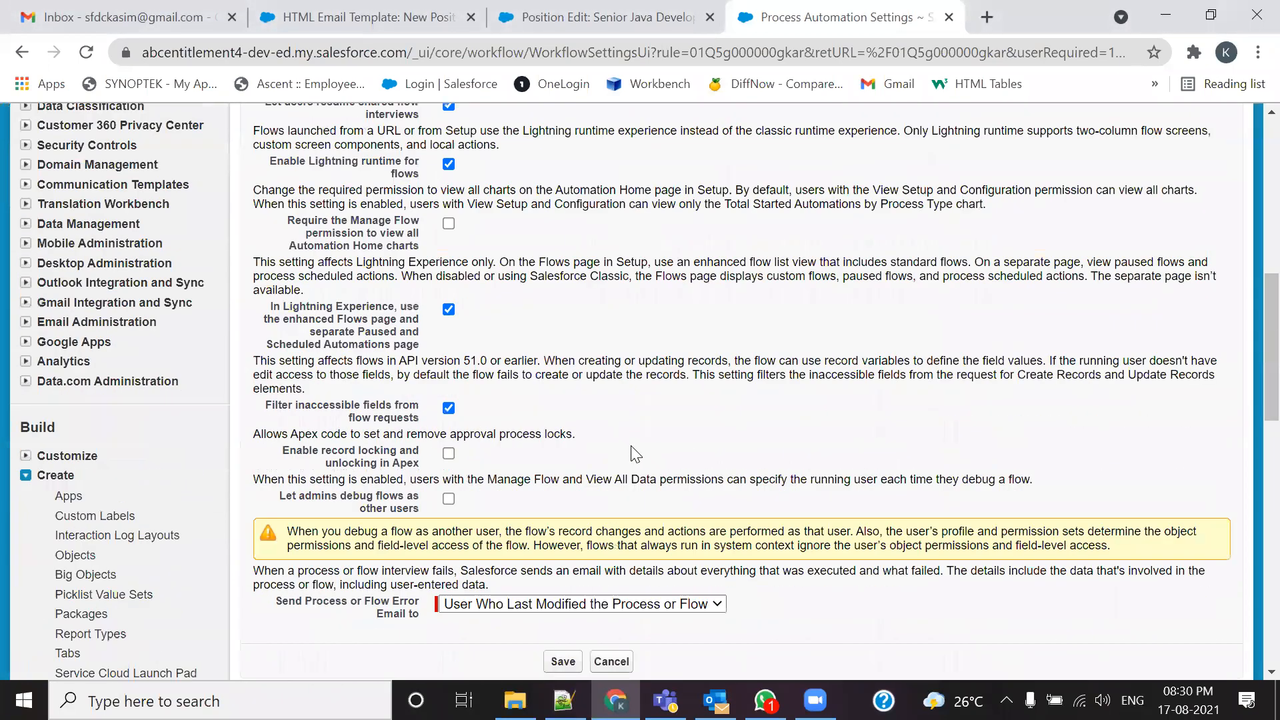
{"action": "scroll", "coordinate": [639, 444], "scroll_direction": "up", "scroll_amount": 15}
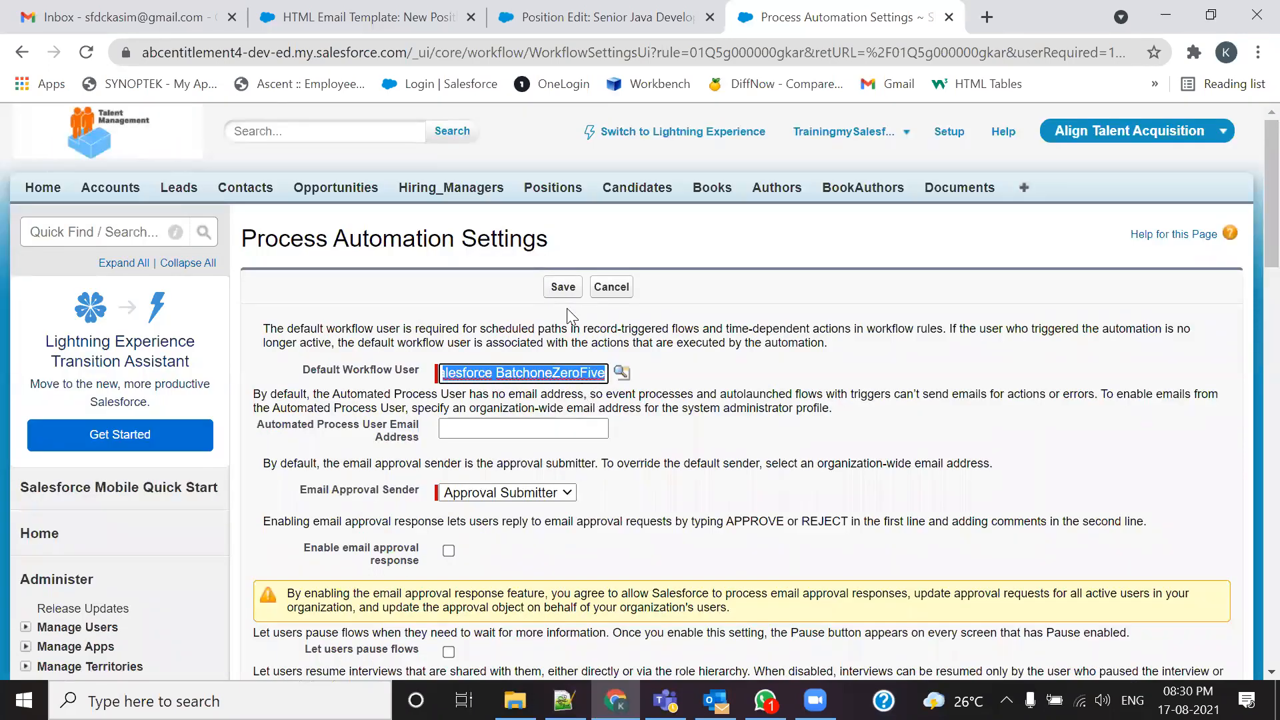
{"action": "left_click", "coordinate": [563, 286]}
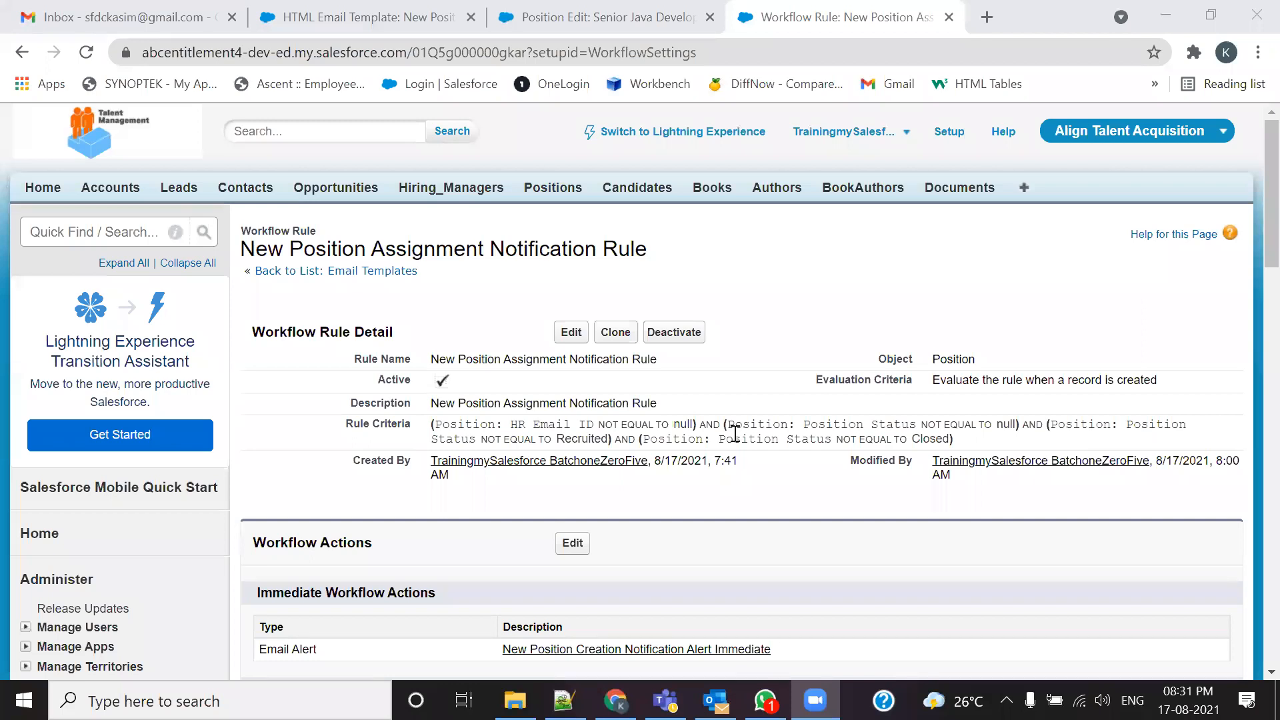
Step: Replace the Senior Java Developer position name with 'Test Time Dependent Action'
{"action": "left_click", "coordinate": [530, 20]}
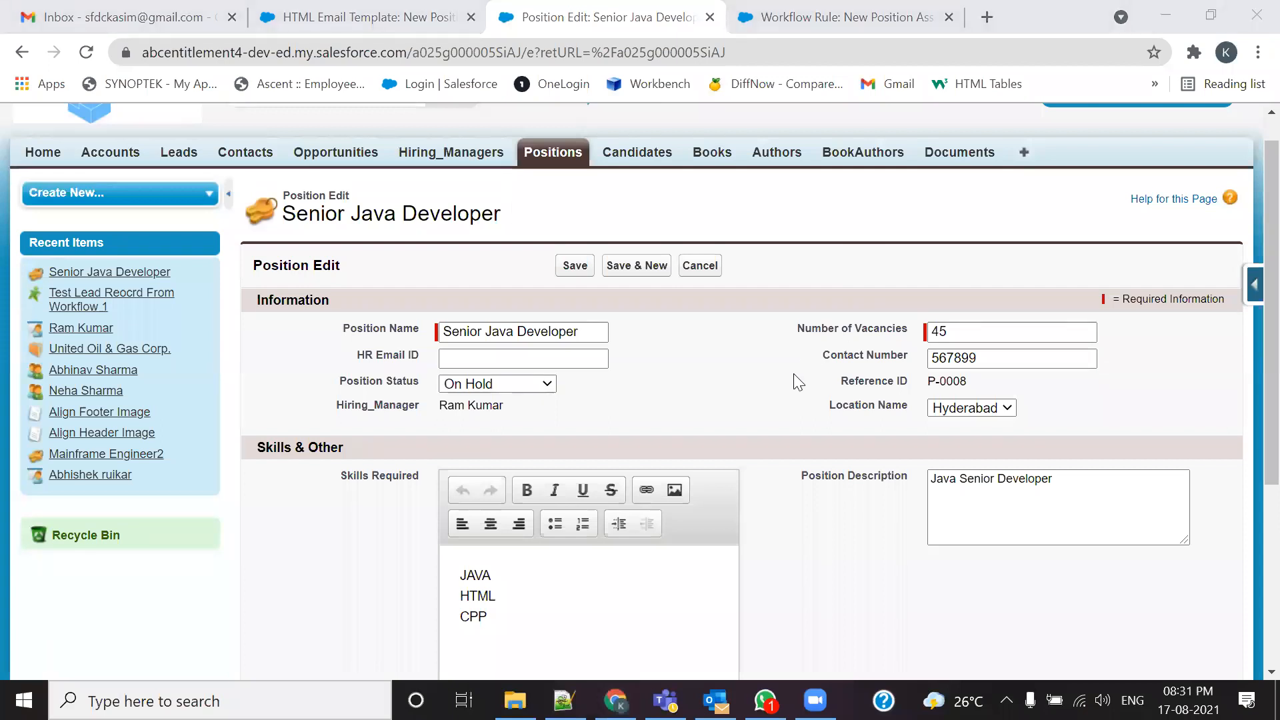
{"action": "left_click_drag", "start_coordinate": [600, 331], "coordinate": [441, 329]}
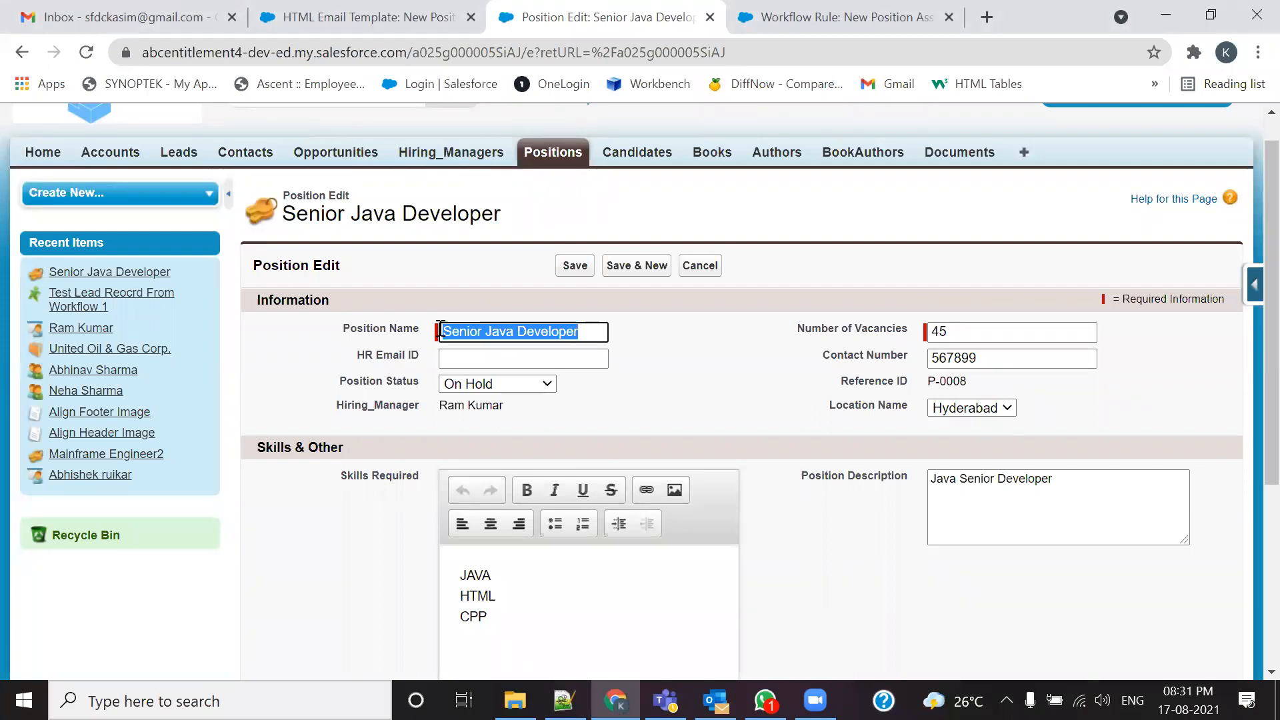
{"action": "type", "text": "Tea"}
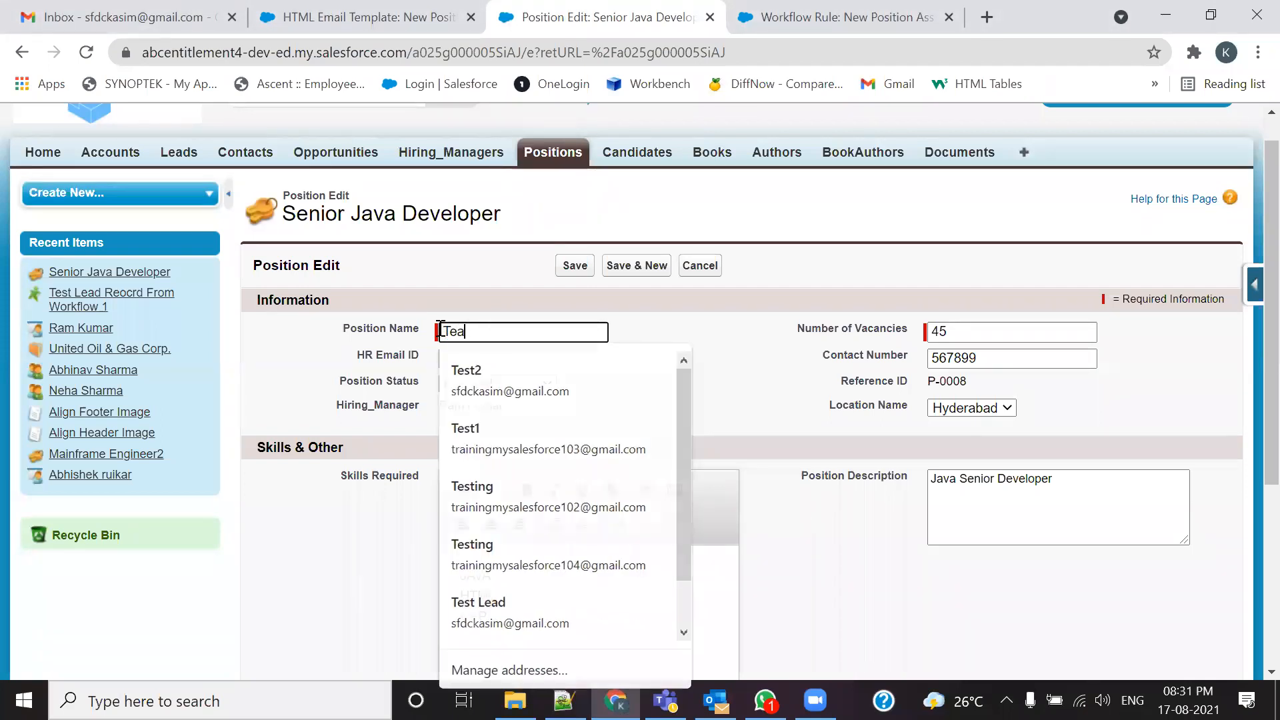
{"action": "key", "text": "BackSpace"}
{"action": "type", "text": "st"}
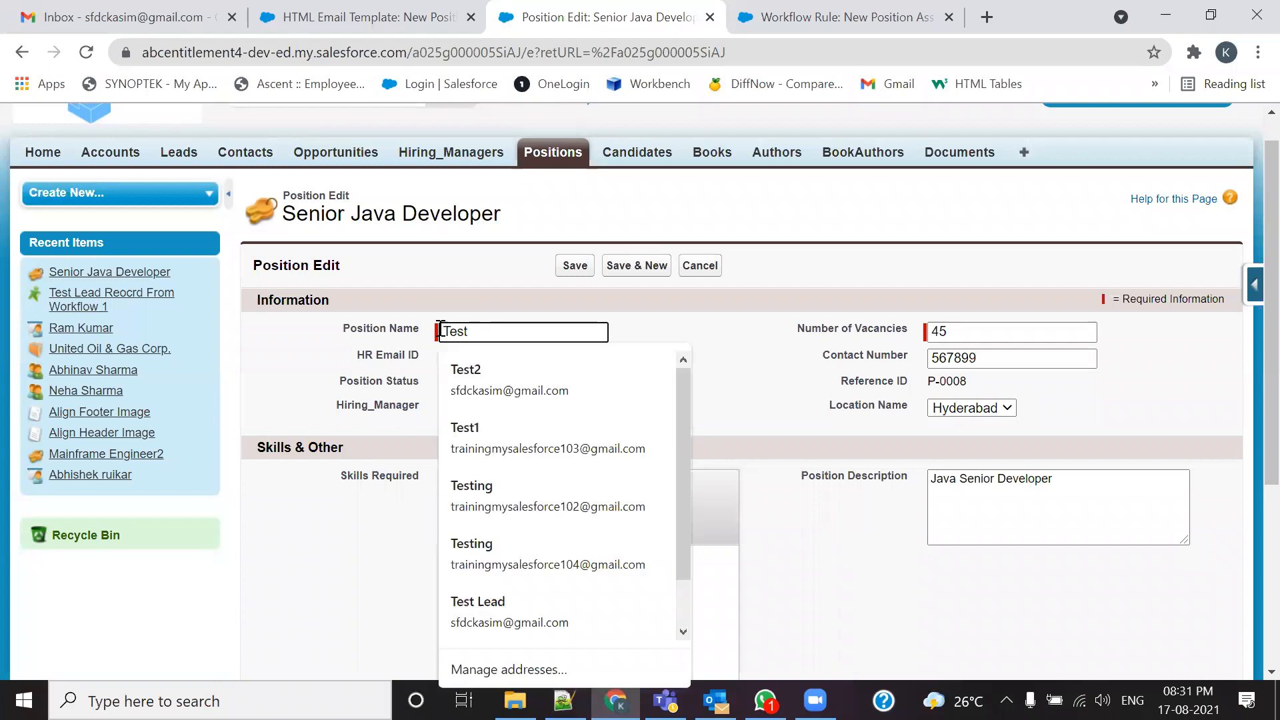
{"action": "type", "text": " Time Tr"}
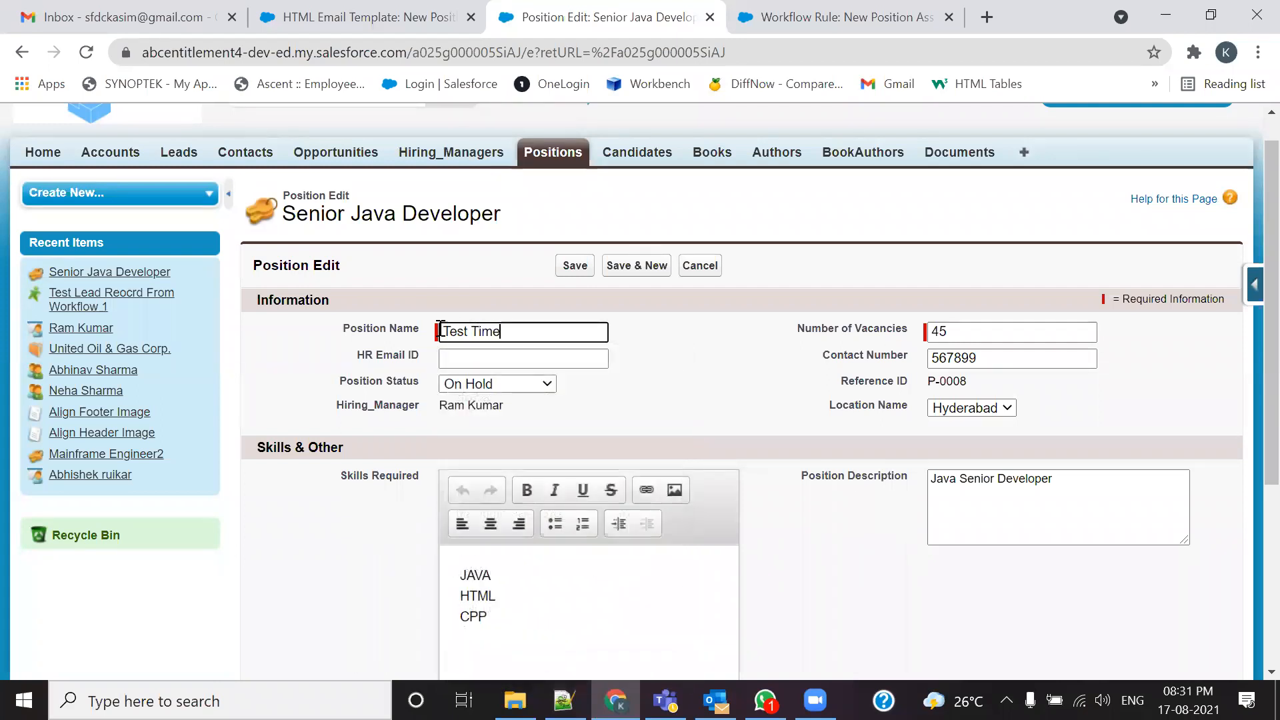
{"action": "key", "text": "BackSpace"}
{"action": "key", "text": "BackSpace"}
{"action": "type", "text": "De"}
{"action": "type", "text": "panas"}
{"action": "key", "text": "BackSpace"}
{"action": "key", "text": "BackSpace"}
{"action": "type", "text": "dant ACtion"}
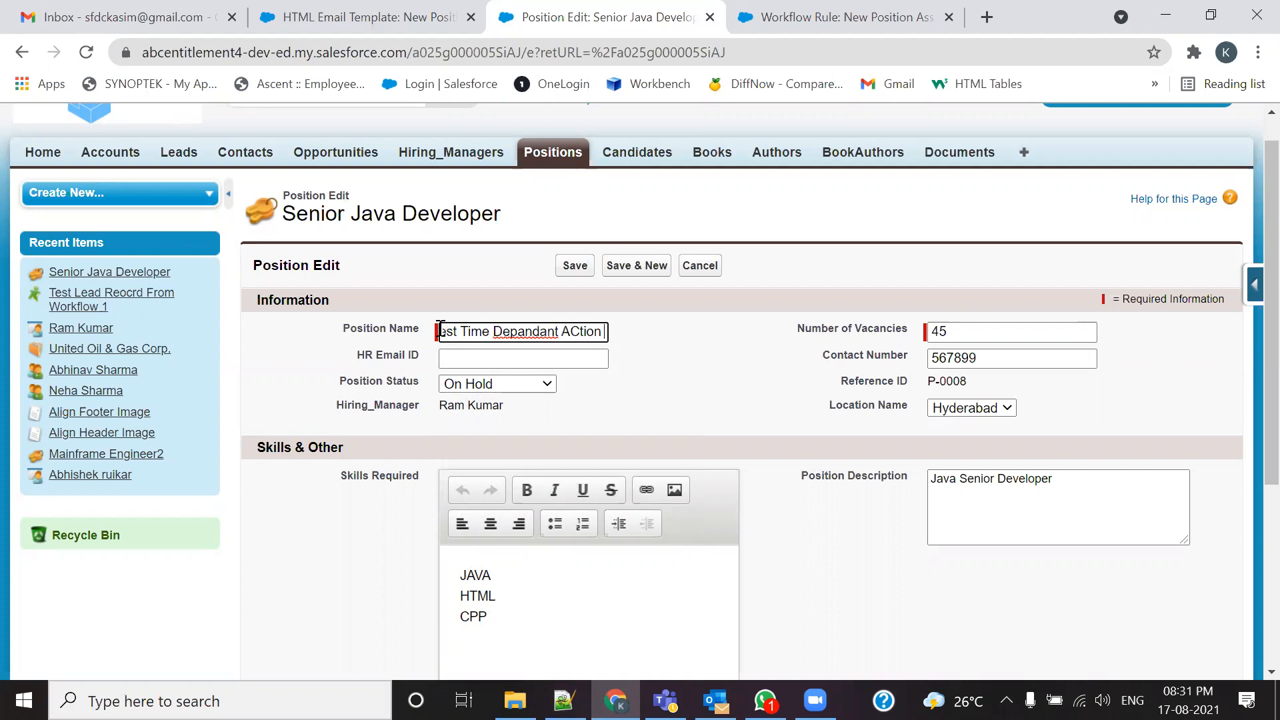
Step: Correct the misspelled 'Dependent' and 'Action' using spell-check suggestions
{"action": "right_click", "coordinate": [522, 334]}
{"action": "left_click", "coordinate": [524, 342]}
{"action": "right_click", "coordinate": [569, 332]}
{"action": "left_click", "coordinate": [589, 348]}
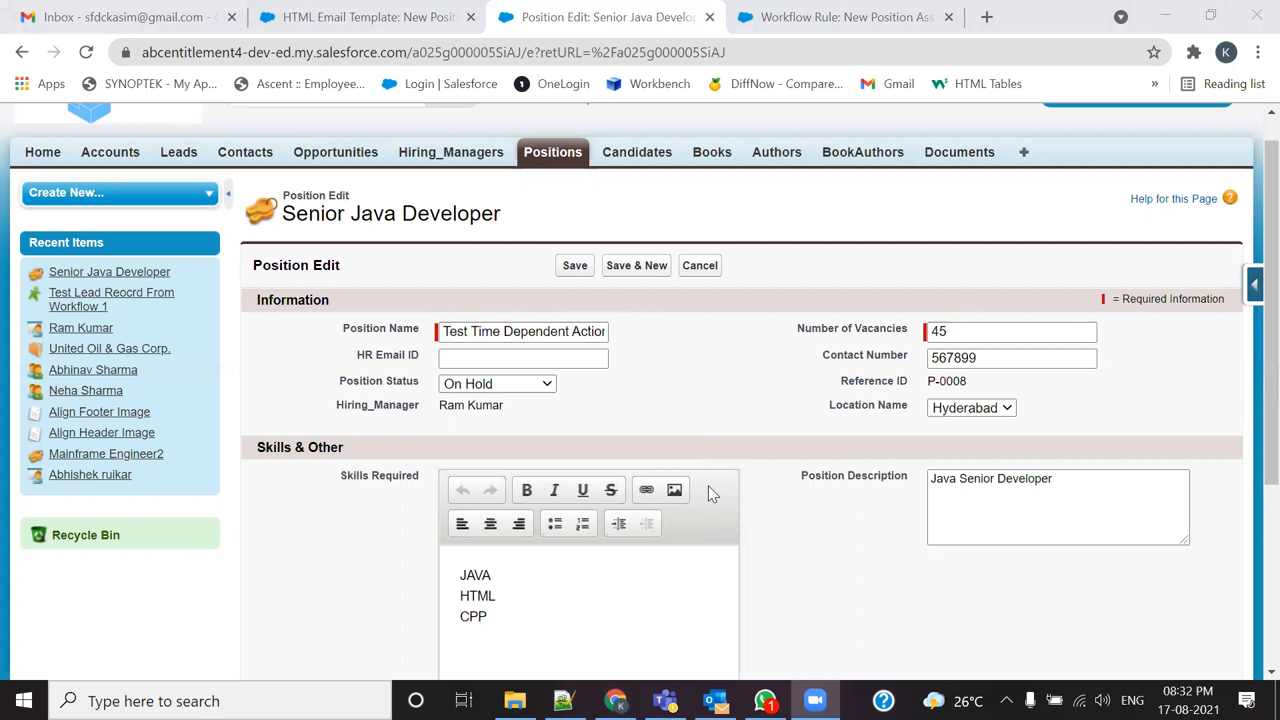
Step: Fill the HR Email ID from a saved address and try several Position Status values
{"action": "left_click", "coordinate": [544, 367]}
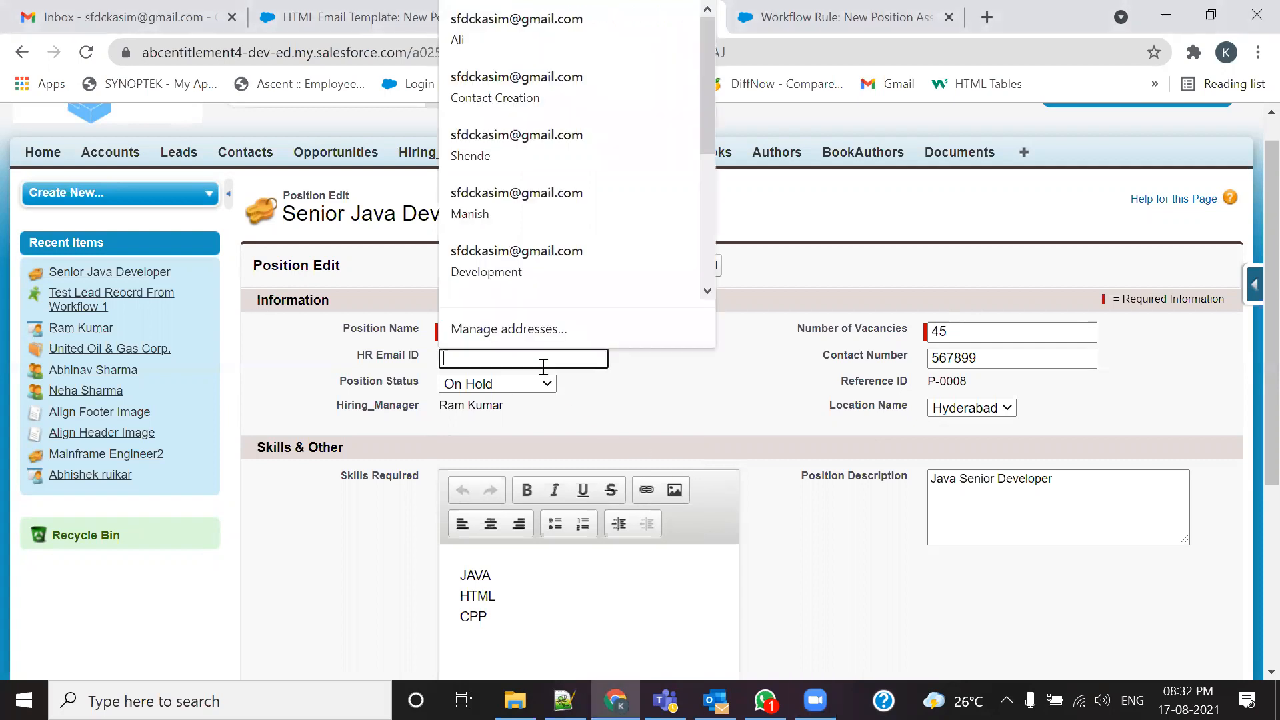
{"action": "left_click", "coordinate": [522, 293]}
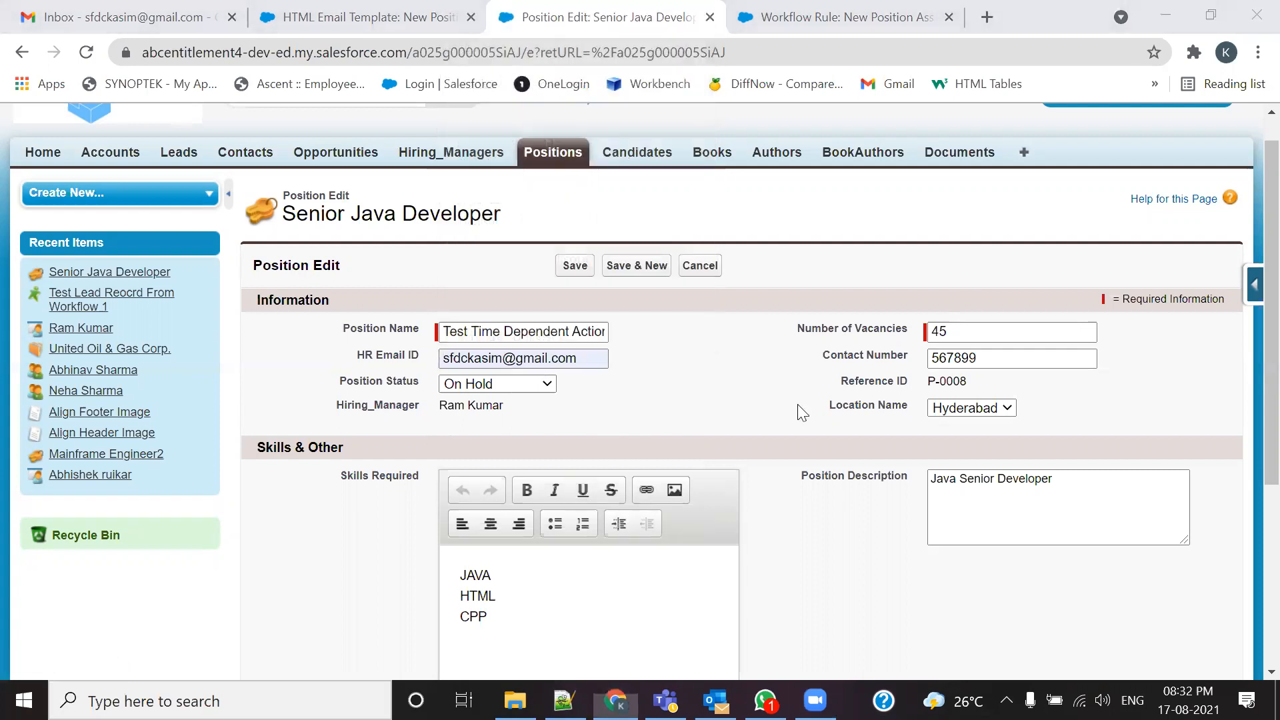
{"action": "left_click", "coordinate": [542, 384]}
{"action": "left_click", "coordinate": [527, 501]}
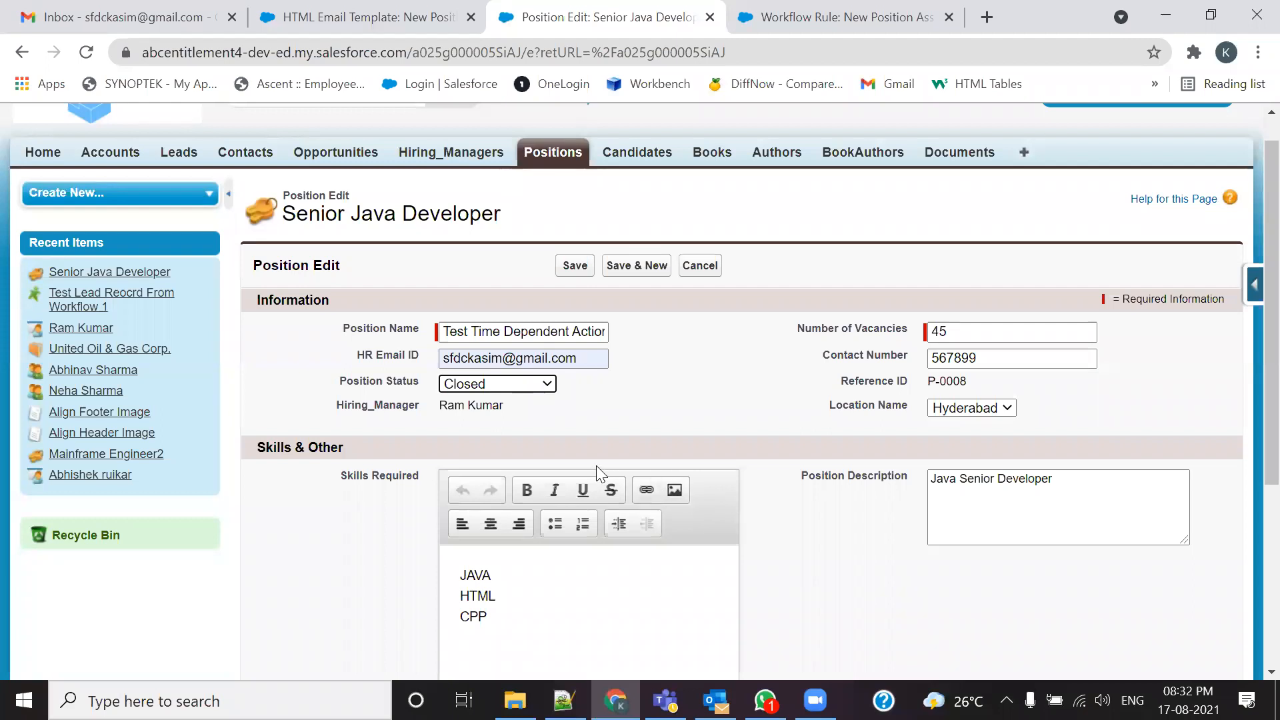
{"action": "left_click", "coordinate": [545, 385]}
{"action": "left_click", "coordinate": [466, 399]}
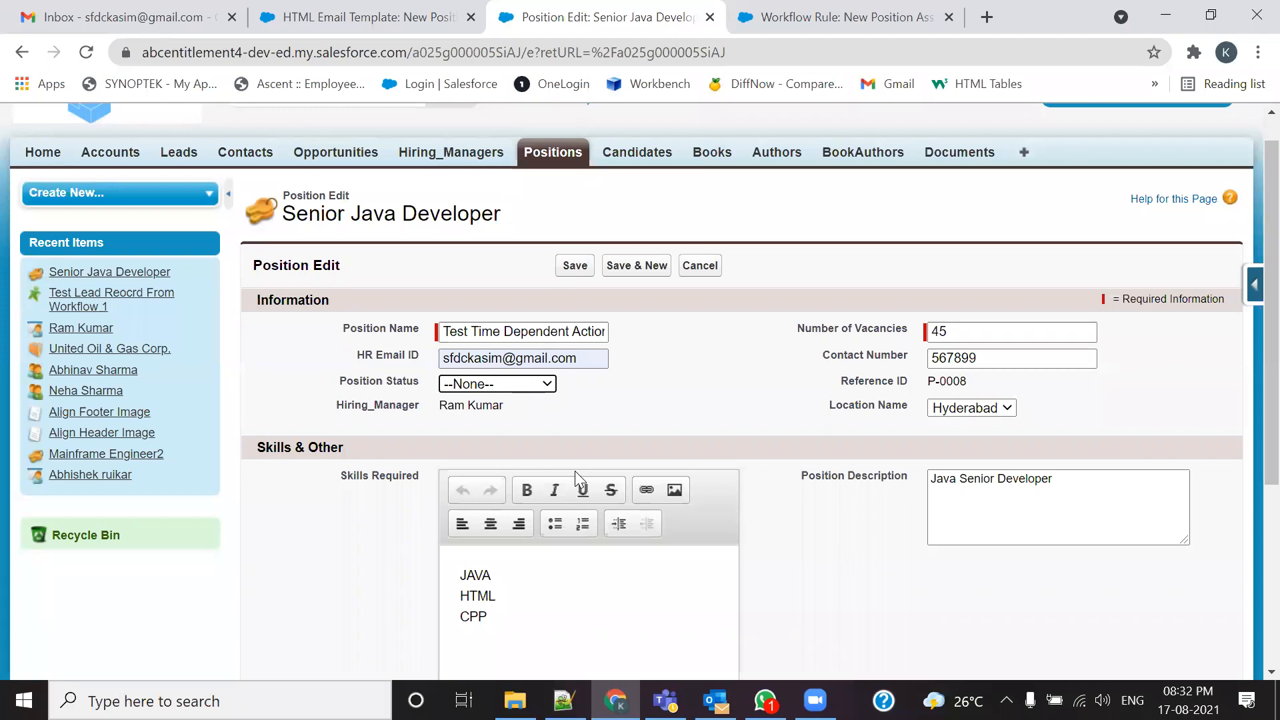
{"action": "left_click", "coordinate": [537, 389]}
{"action": "left_click", "coordinate": [510, 467]}
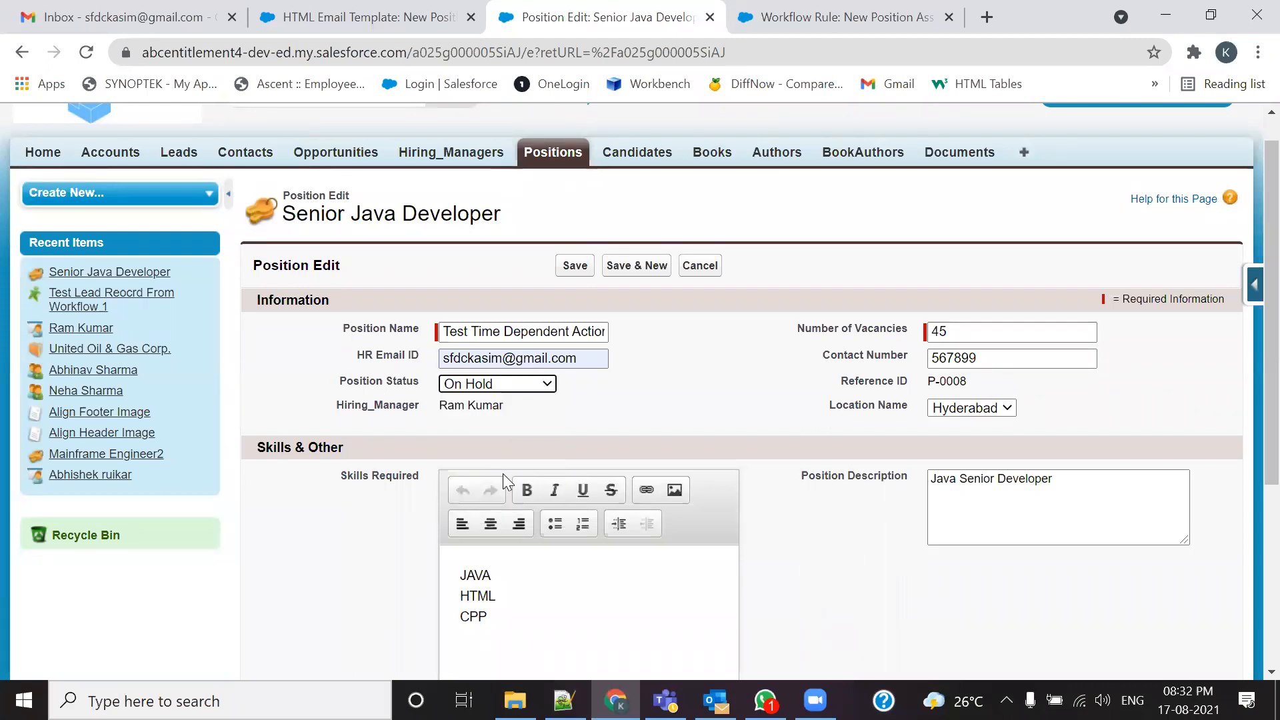
Step: Set the position's status to New Position
{"action": "left_click", "coordinate": [524, 430]}
{"action": "left_click", "coordinate": [530, 385]}
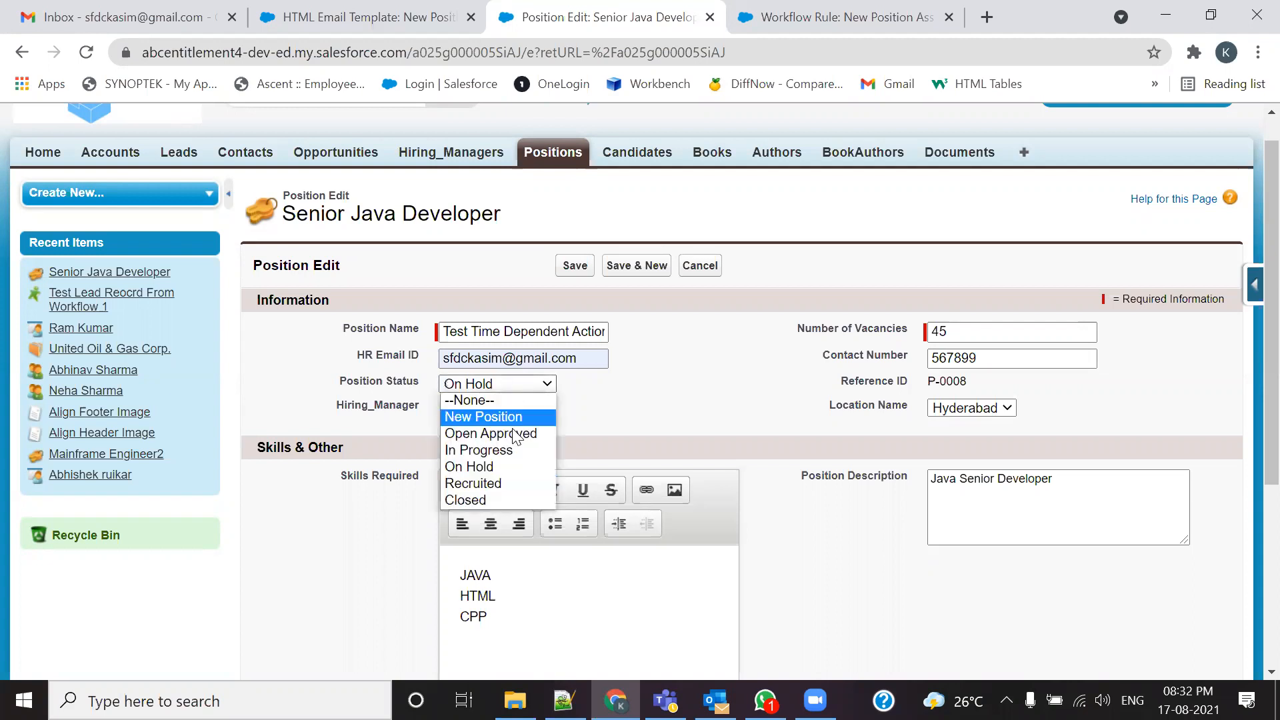
{"action": "left_click", "coordinate": [487, 482]}
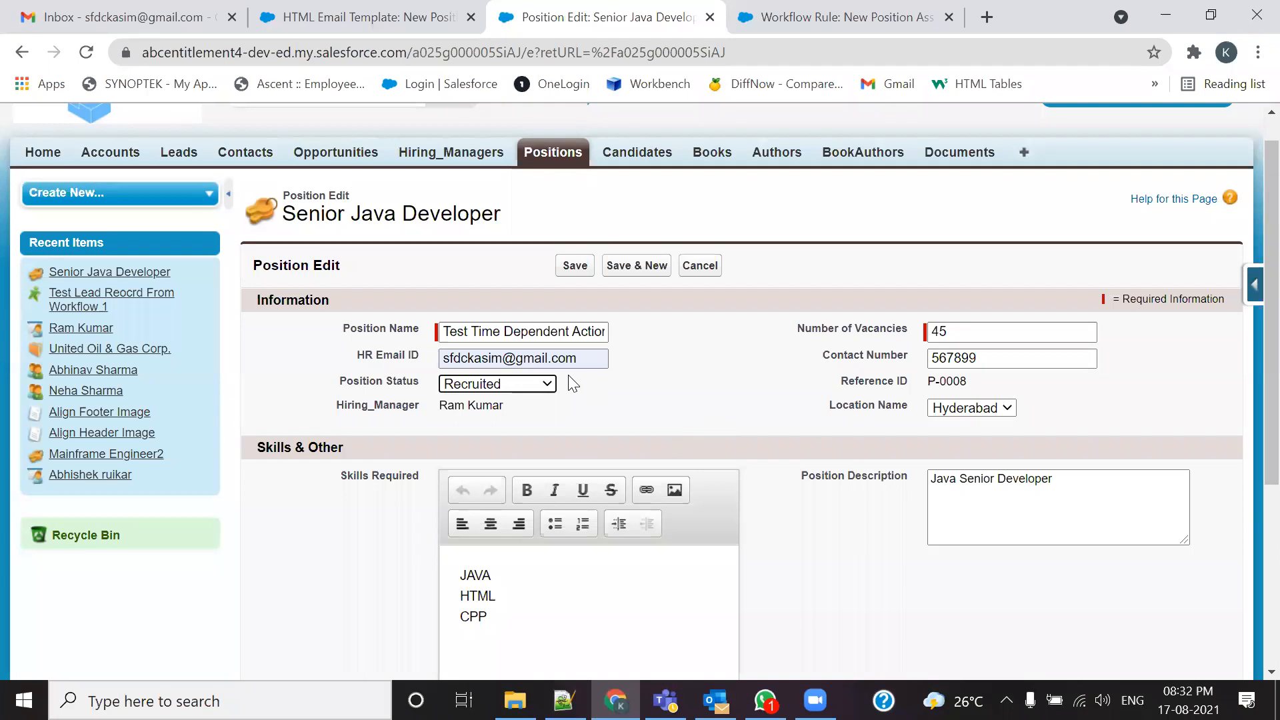
{"action": "left_click", "coordinate": [516, 390]}
{"action": "left_click", "coordinate": [502, 412]}
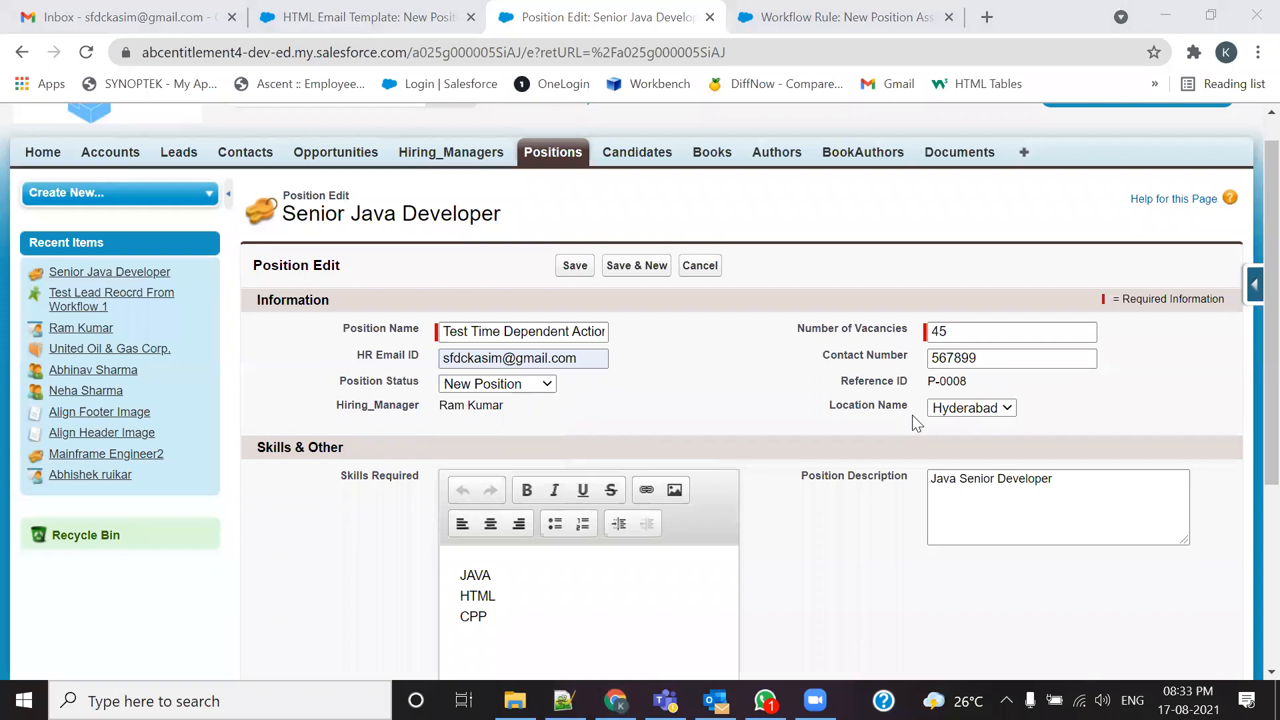
Step: Check the Gmail inbox, then start typing a different HR email address before returning to Gmail
{"action": "left_click", "coordinate": [154, 16]}
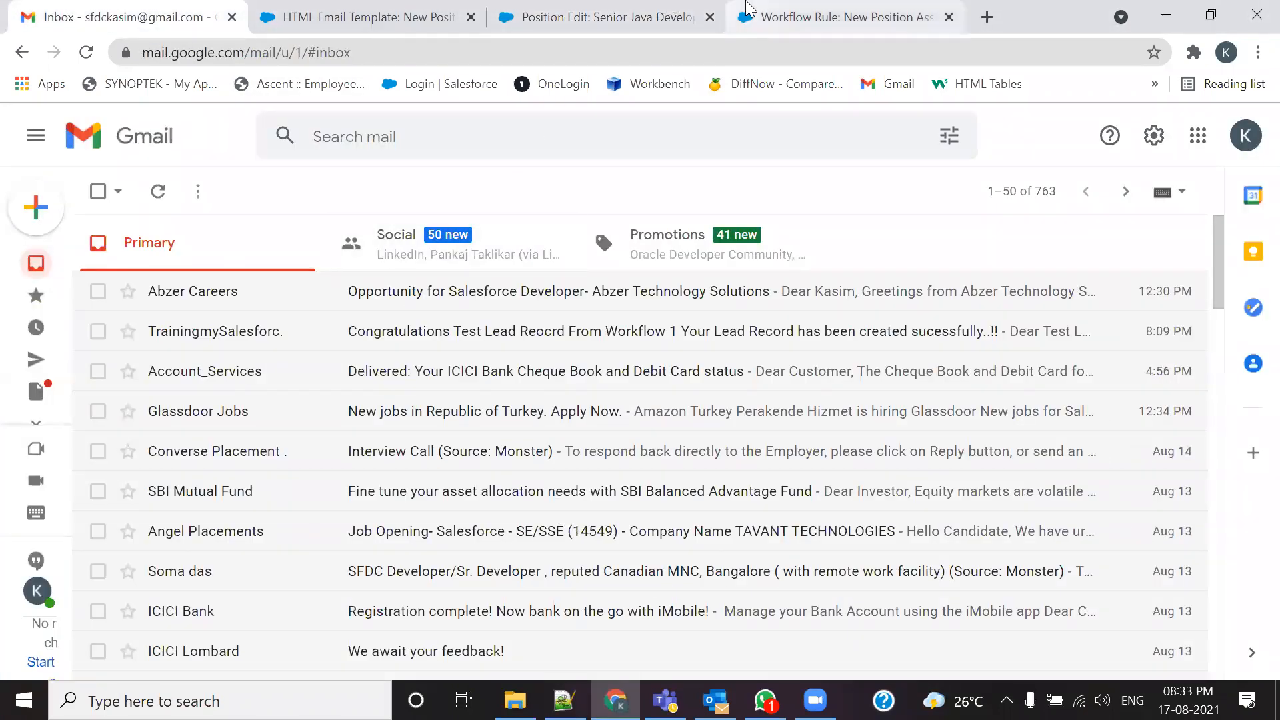
{"action": "left_click", "coordinate": [841, 16]}
{"action": "left_click", "coordinate": [557, 24]}
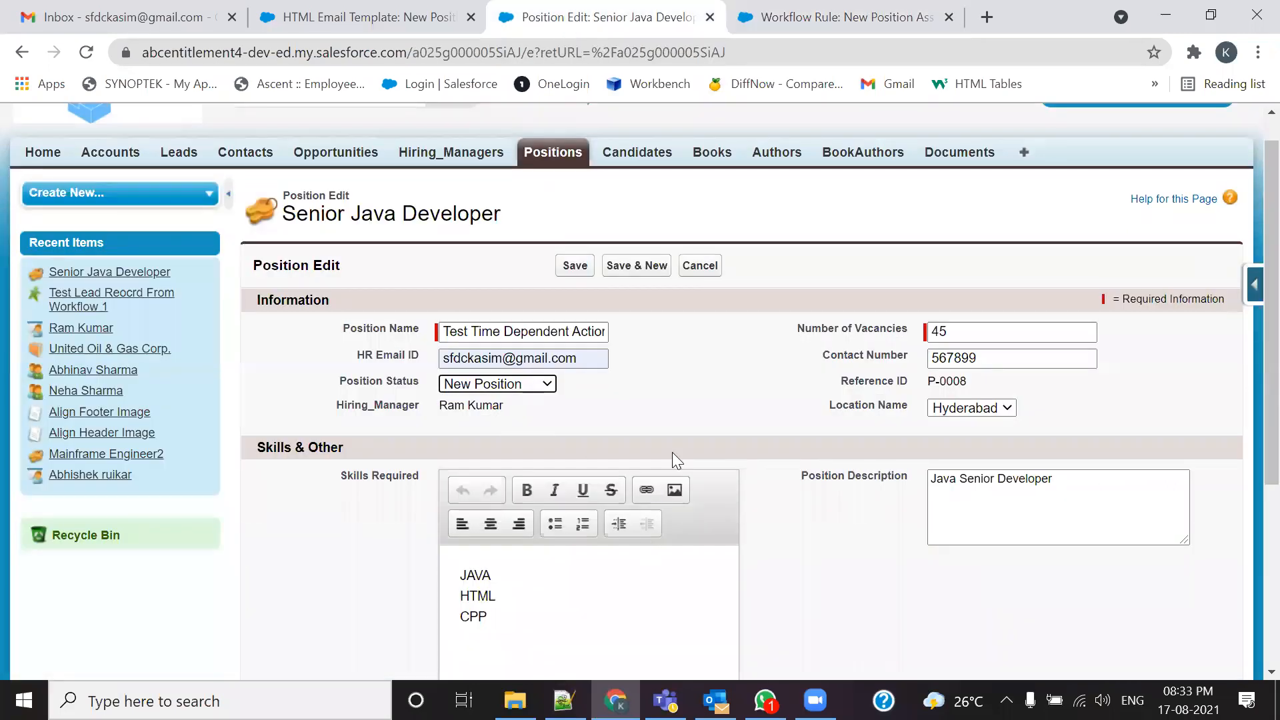
{"action": "scroll", "coordinate": [710, 496], "scroll_direction": "down", "scroll_amount": 3}
{"action": "scroll", "coordinate": [709, 502], "scroll_direction": "down", "scroll_amount": 2}
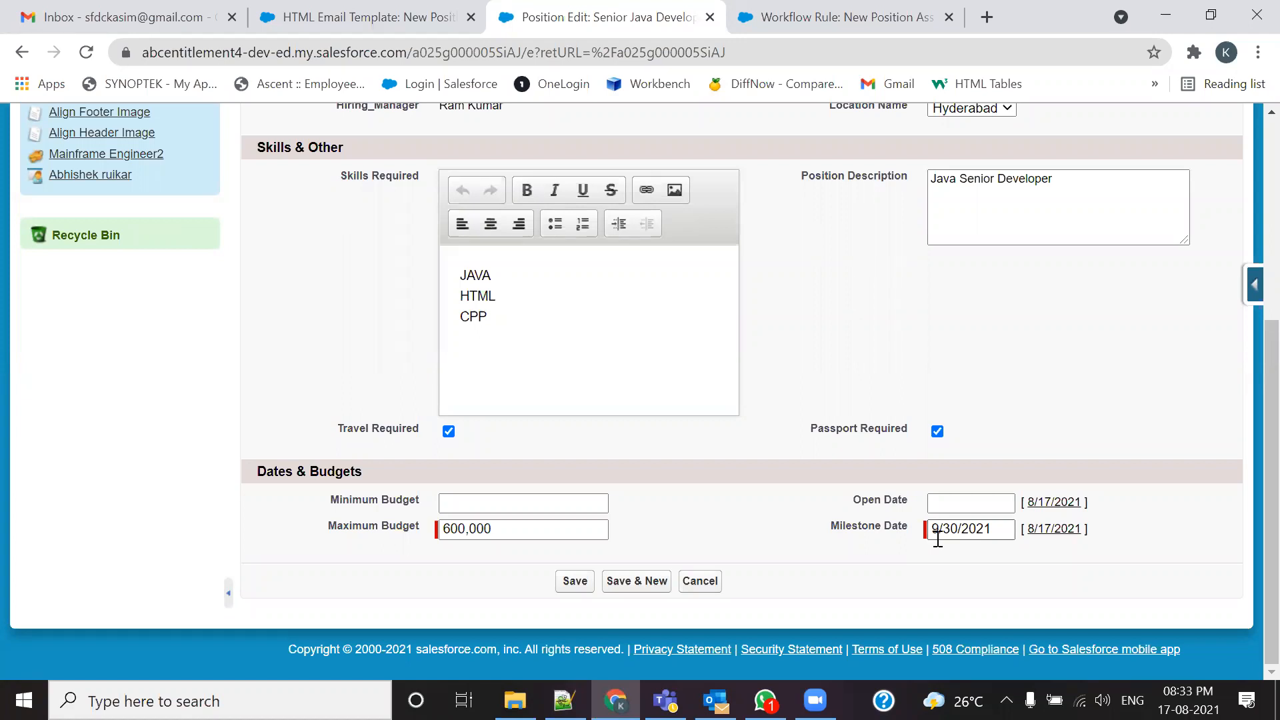
{"action": "scroll", "coordinate": [778, 494], "scroll_direction": "up", "scroll_amount": 5}
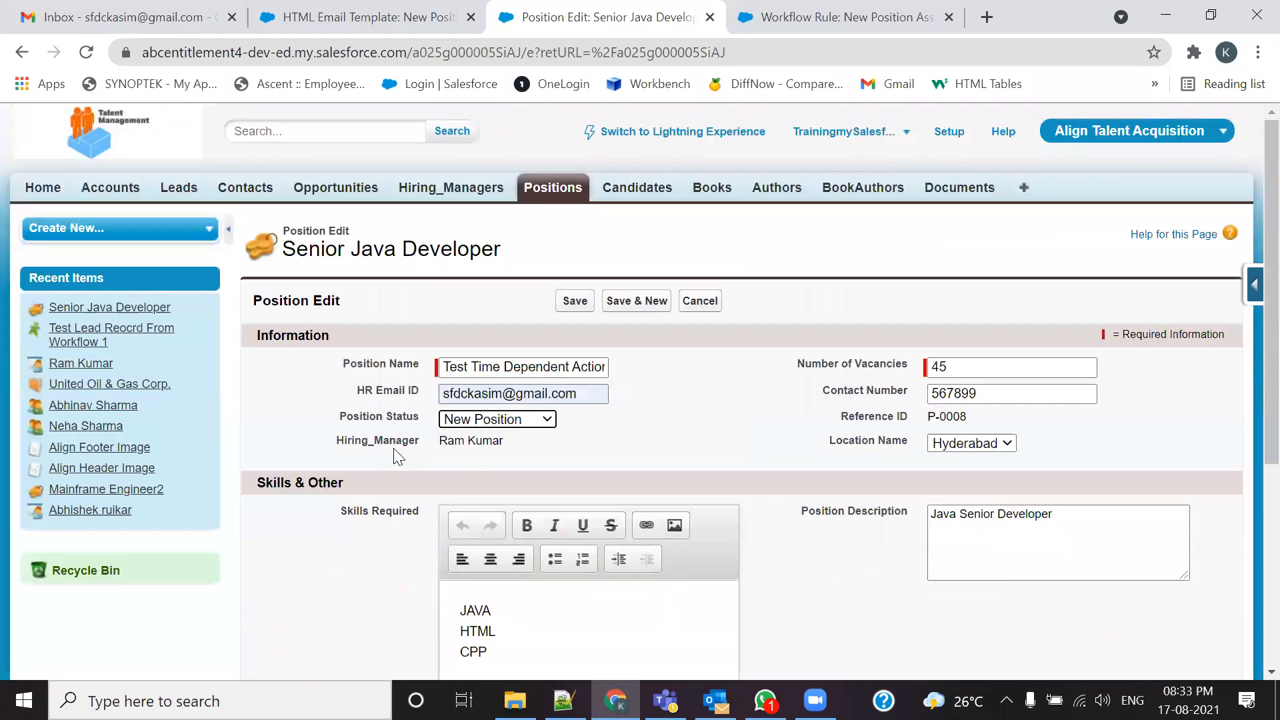
{"action": "left_click", "coordinate": [412, 394]}
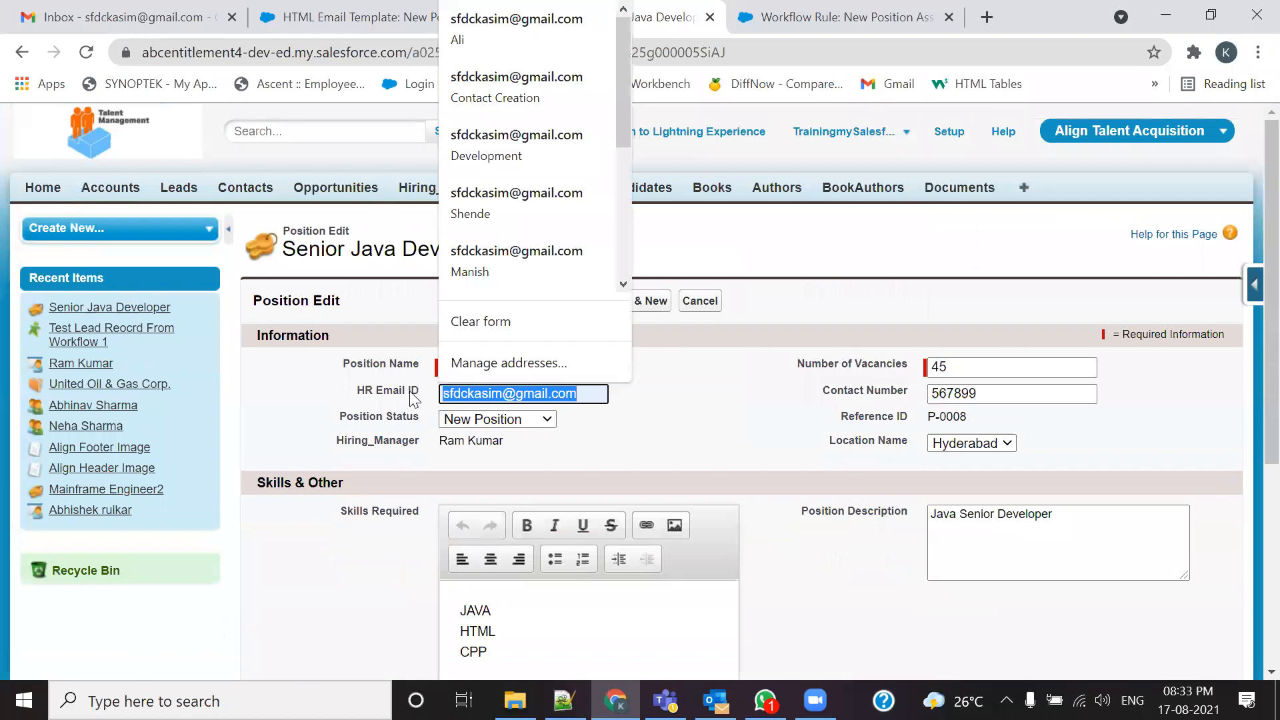
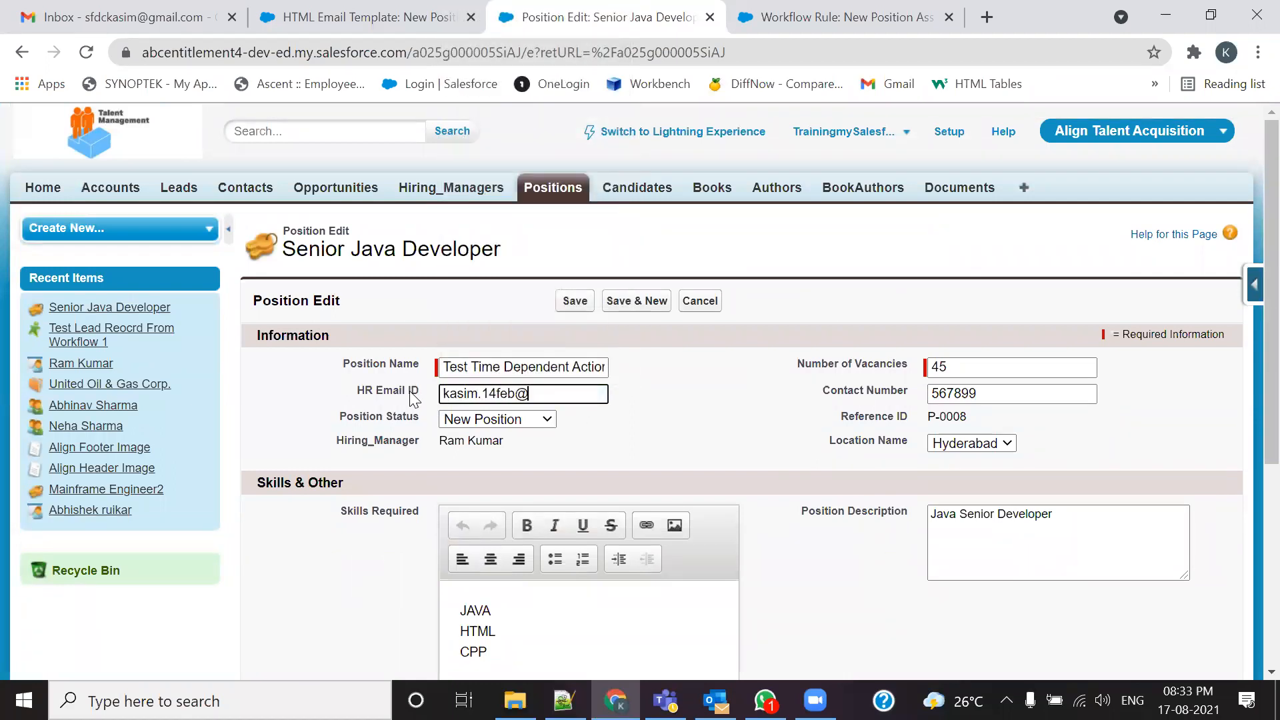
{"action": "key", "text": "ctrl+1"}
Step: Sign back in to the second, signed-out Google account from the account list
{"action": "left_click", "coordinate": [1246, 136]}
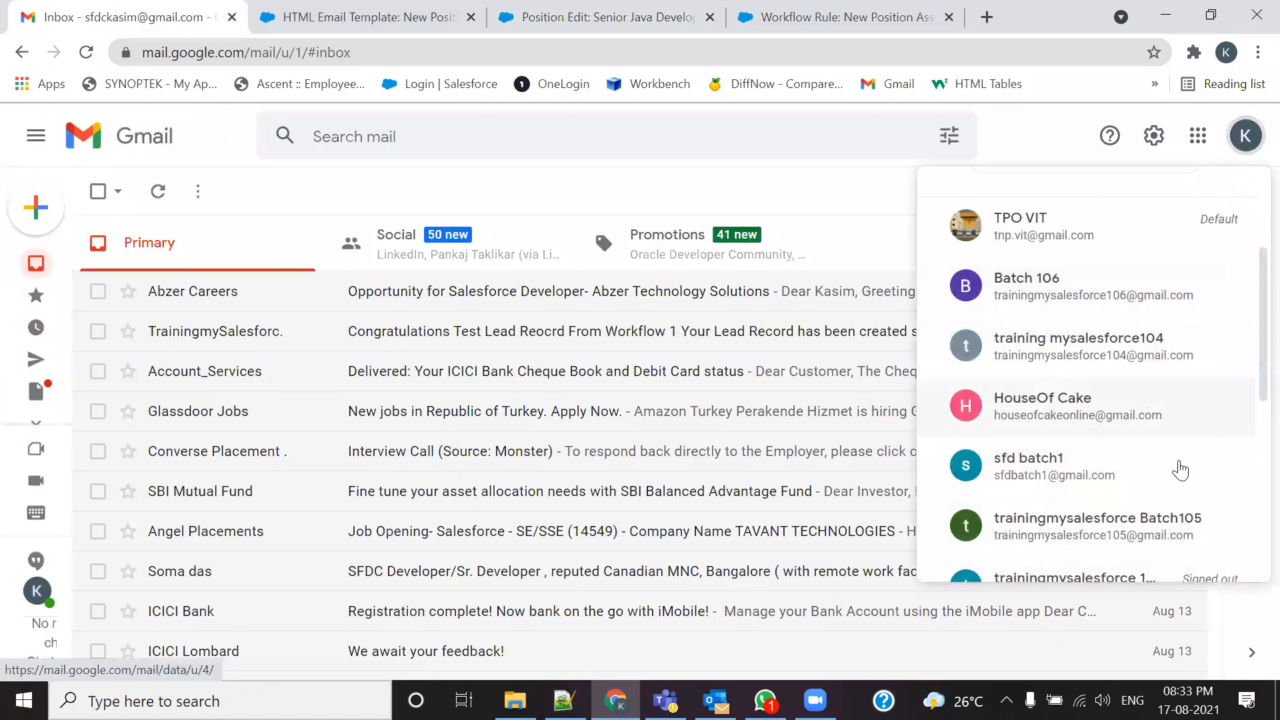
{"action": "scroll", "coordinate": [1115, 500], "scroll_direction": "down", "scroll_amount": 3}
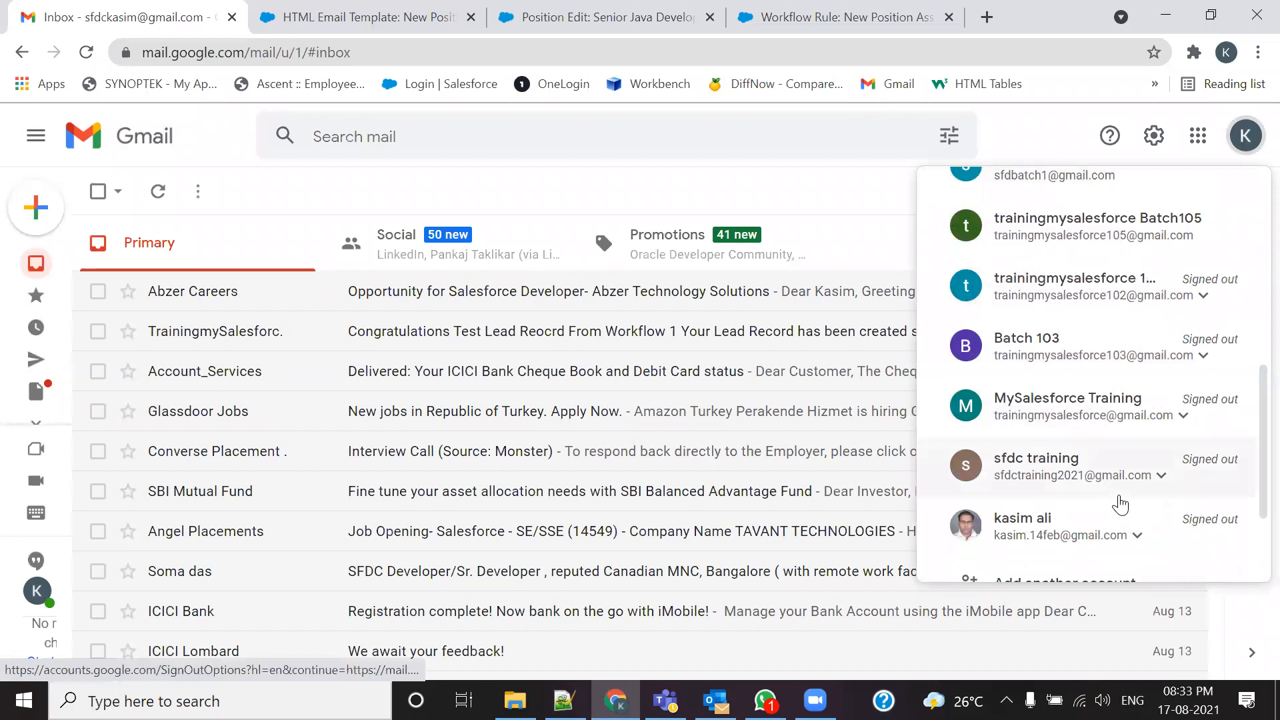
{"action": "left_click", "coordinate": [1117, 533]}
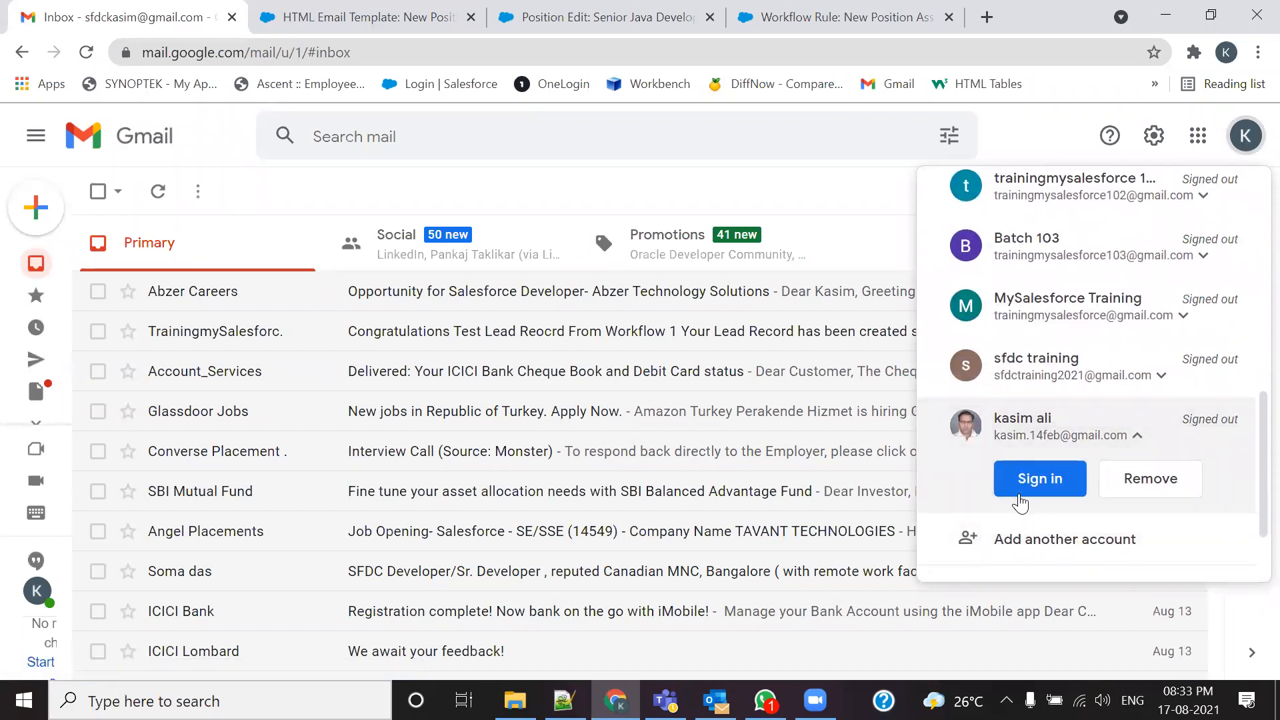
{"action": "left_click", "coordinate": [1037, 478]}
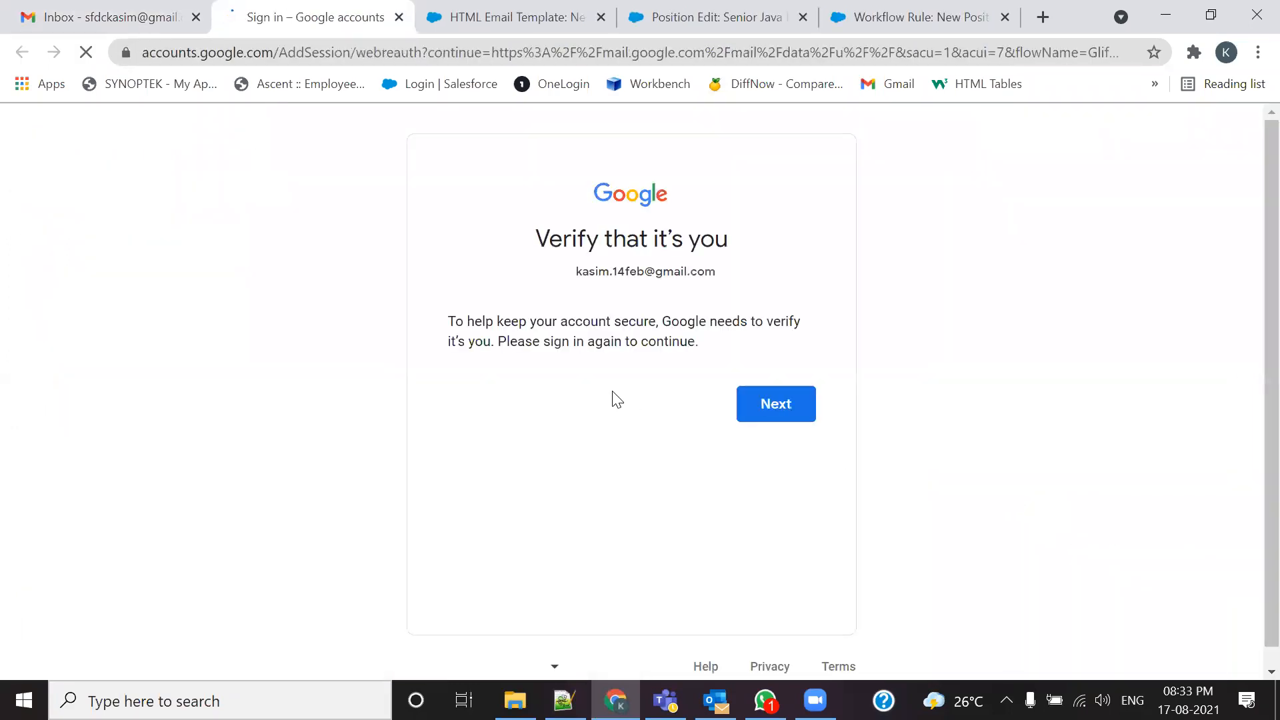
{"action": "left_click", "coordinate": [747, 417]}
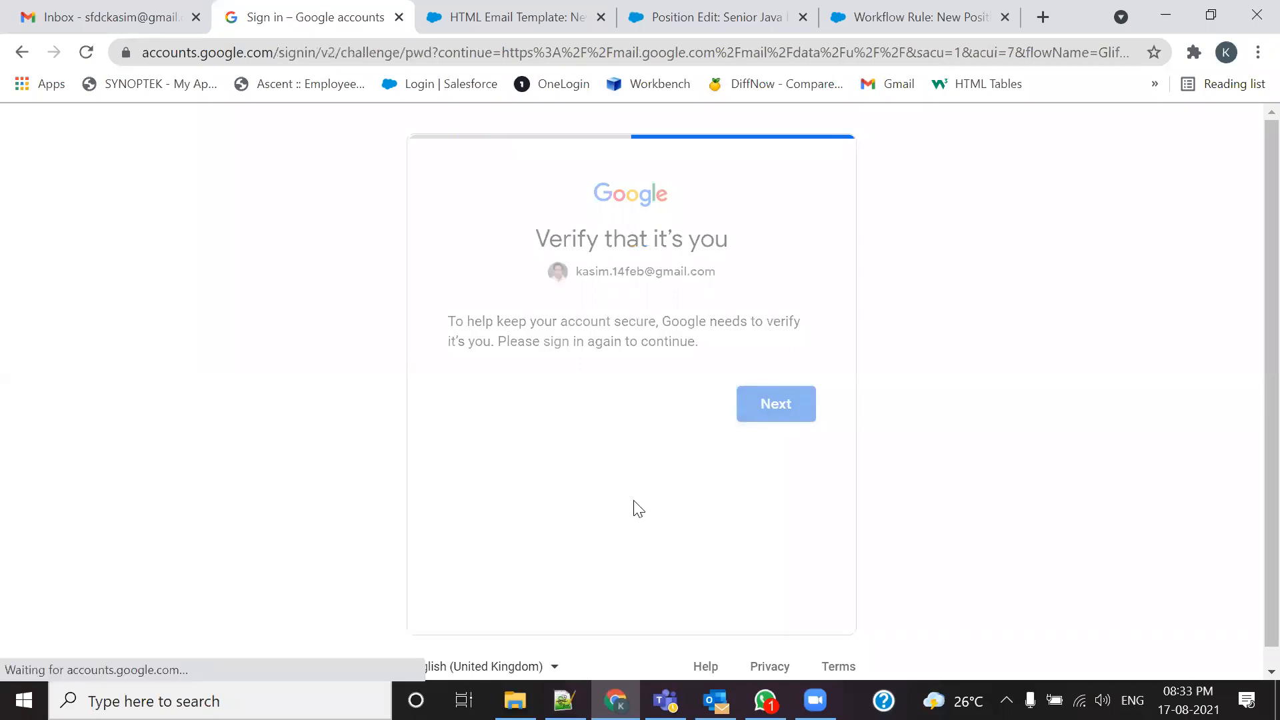
{"action": "left_click", "coordinate": [748, 507]}
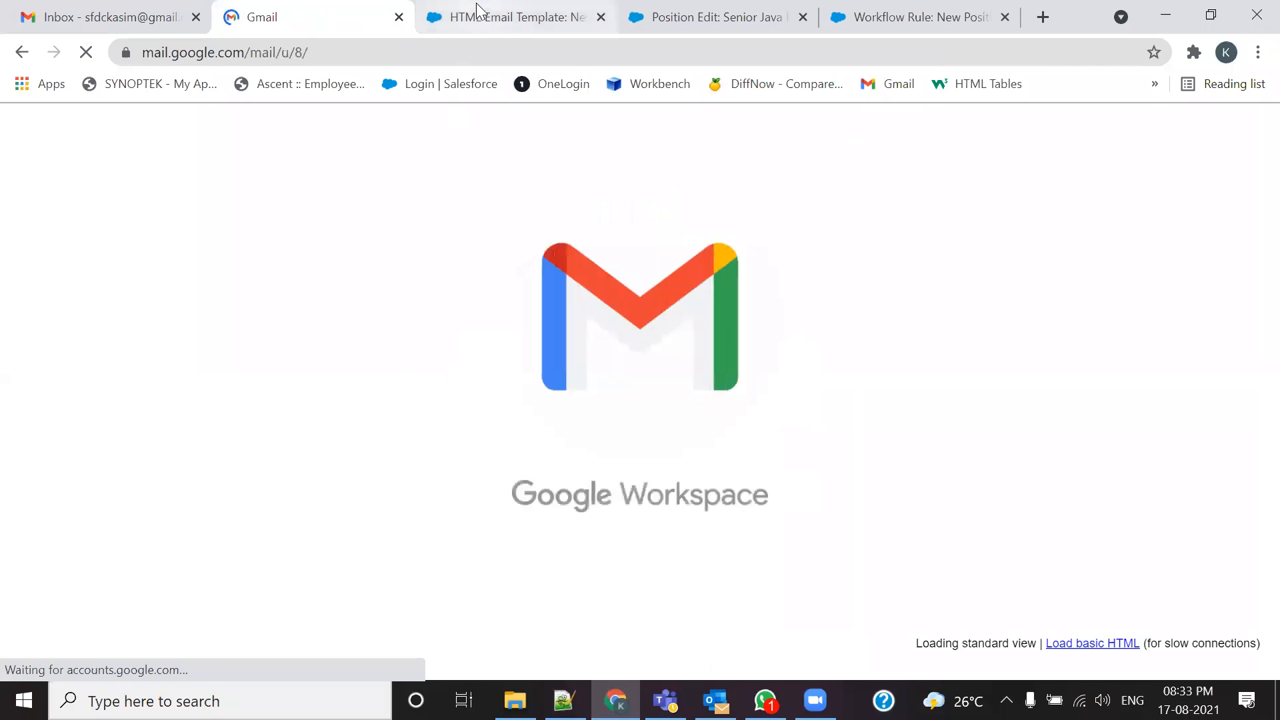
Step: Close the HTML Email Template tab and bring up the second Gmail inbox
{"action": "left_click", "coordinate": [514, 16]}
{"action": "left_click", "coordinate": [600, 17]}
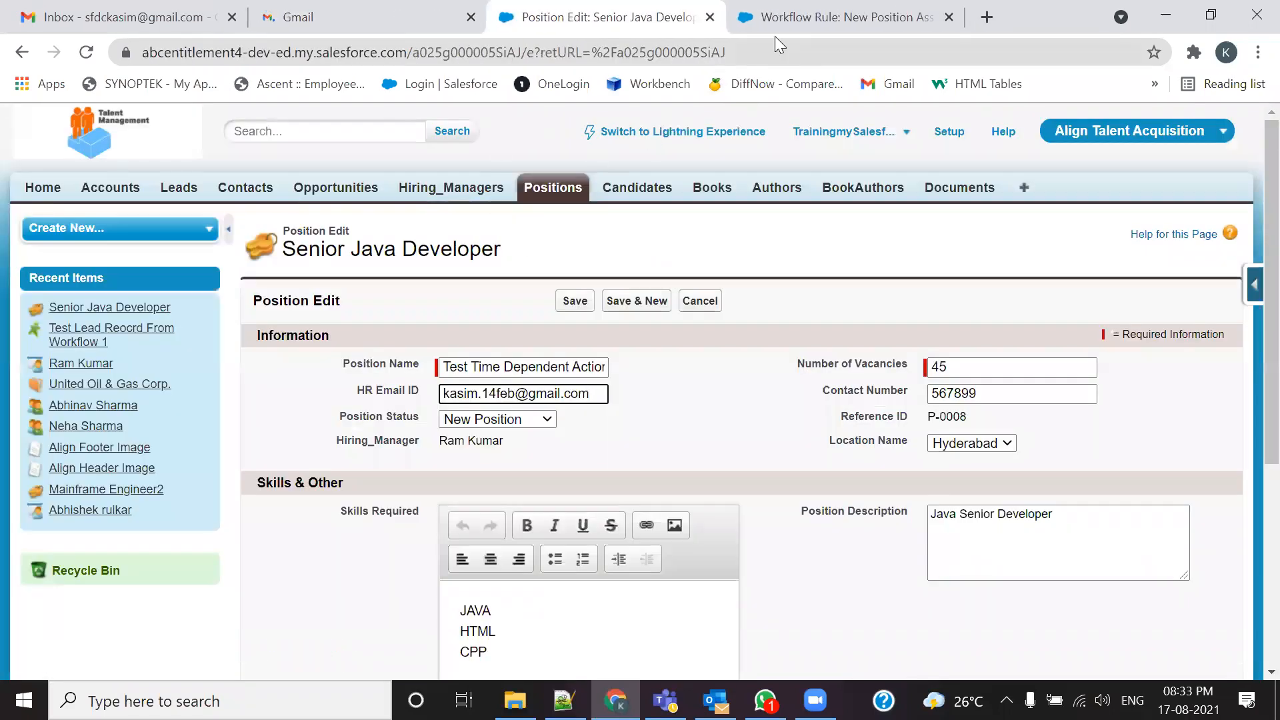
{"action": "left_click", "coordinate": [774, 20]}
{"action": "left_click", "coordinate": [351, 20]}
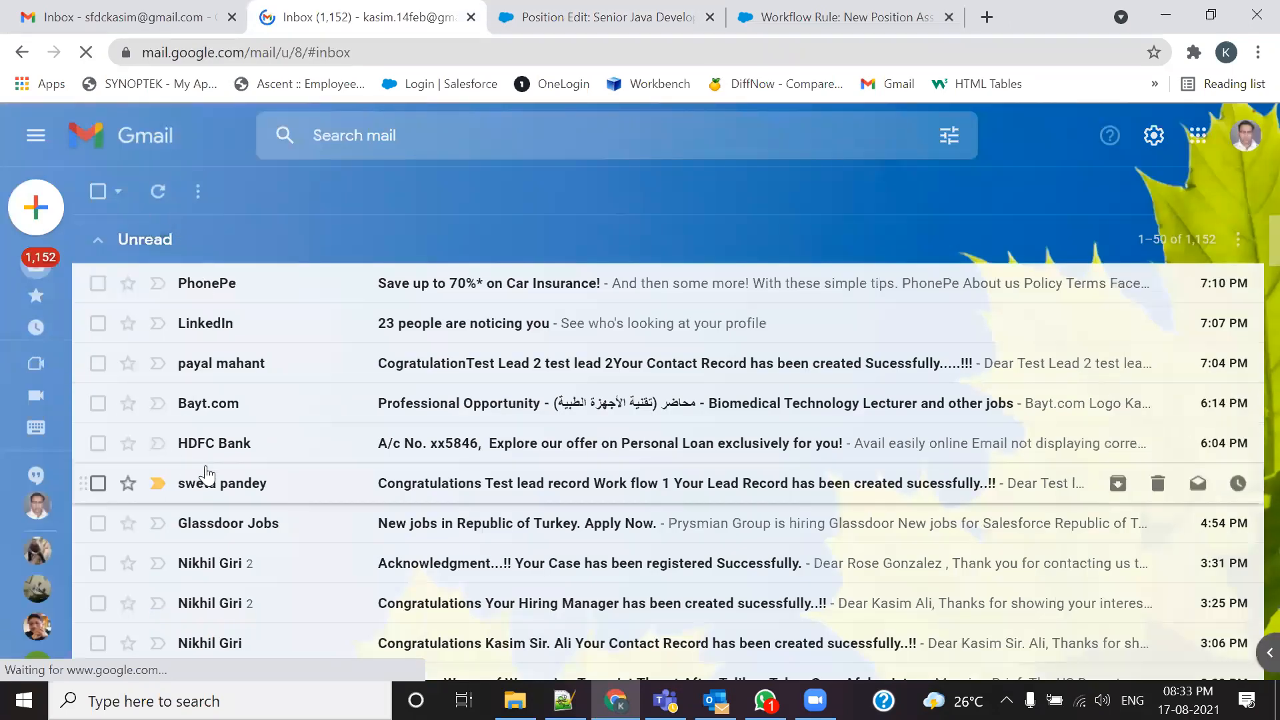
Step: Mark all unread conversations as read in four batches, then show the full inbox
{"action": "left_click", "coordinate": [198, 191]}
{"action": "left_click", "coordinate": [286, 221]}
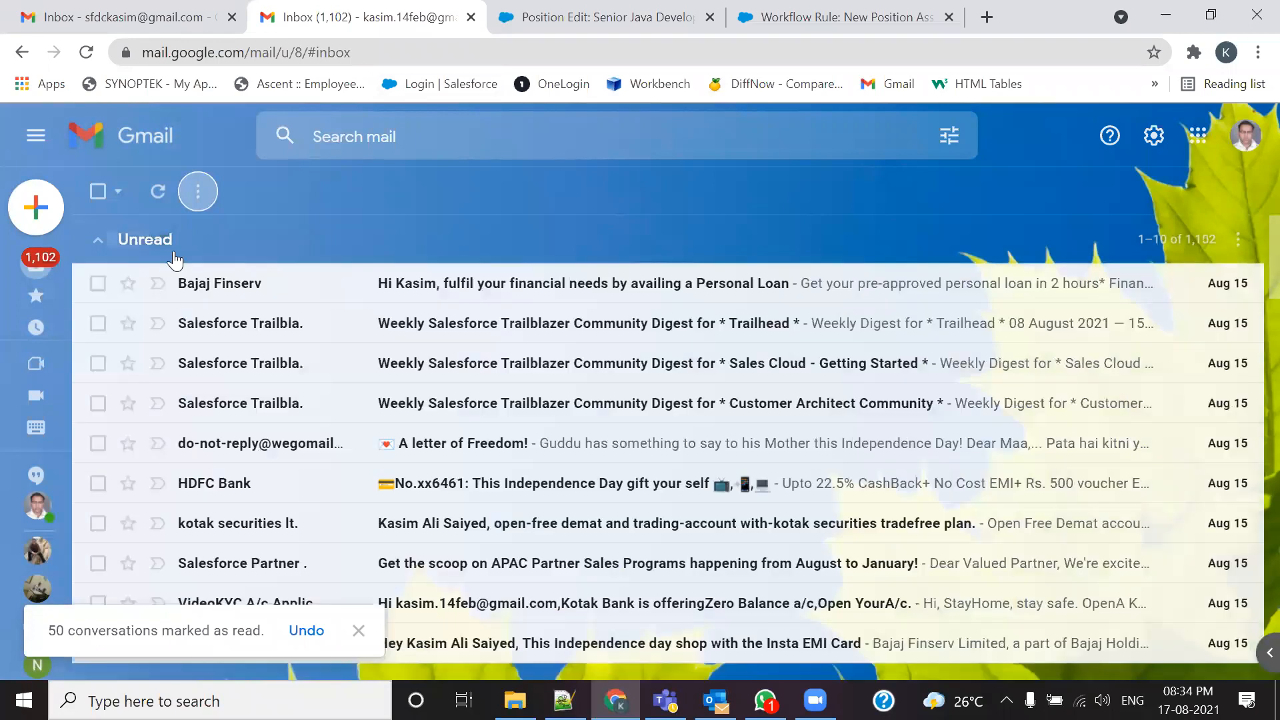
{"action": "left_click", "coordinate": [198, 192]}
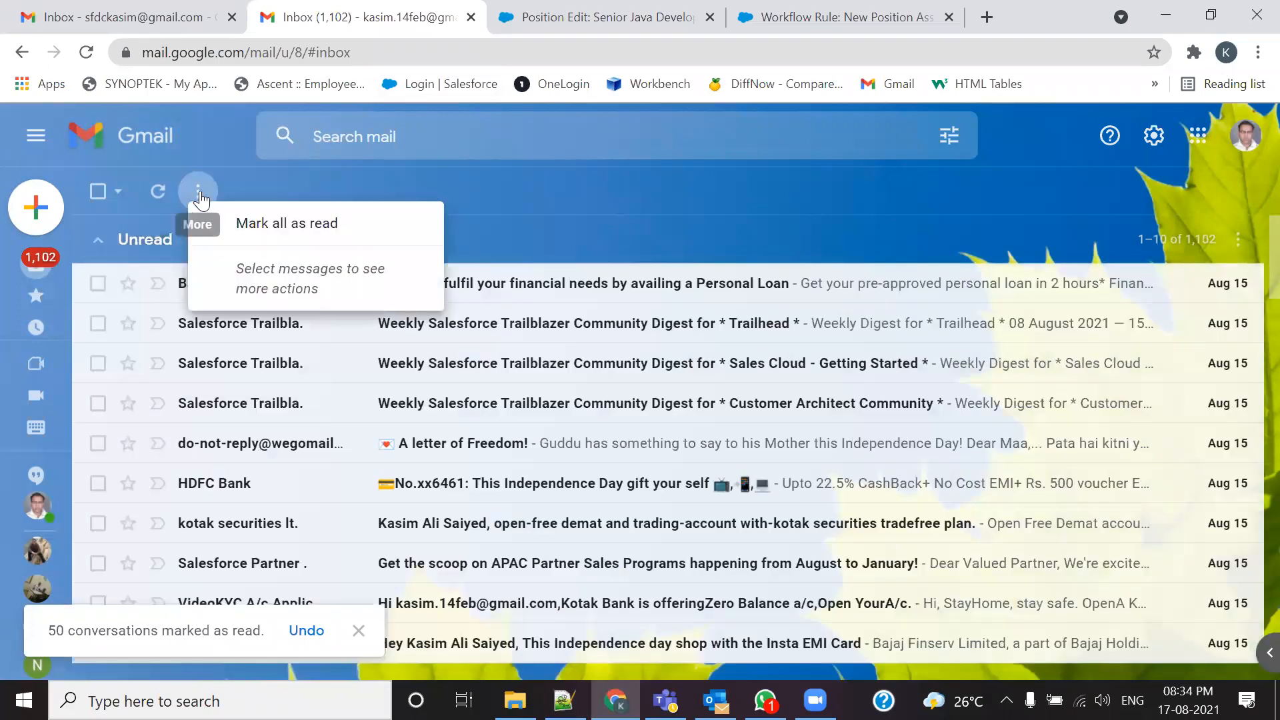
{"action": "left_click", "coordinate": [210, 221]}
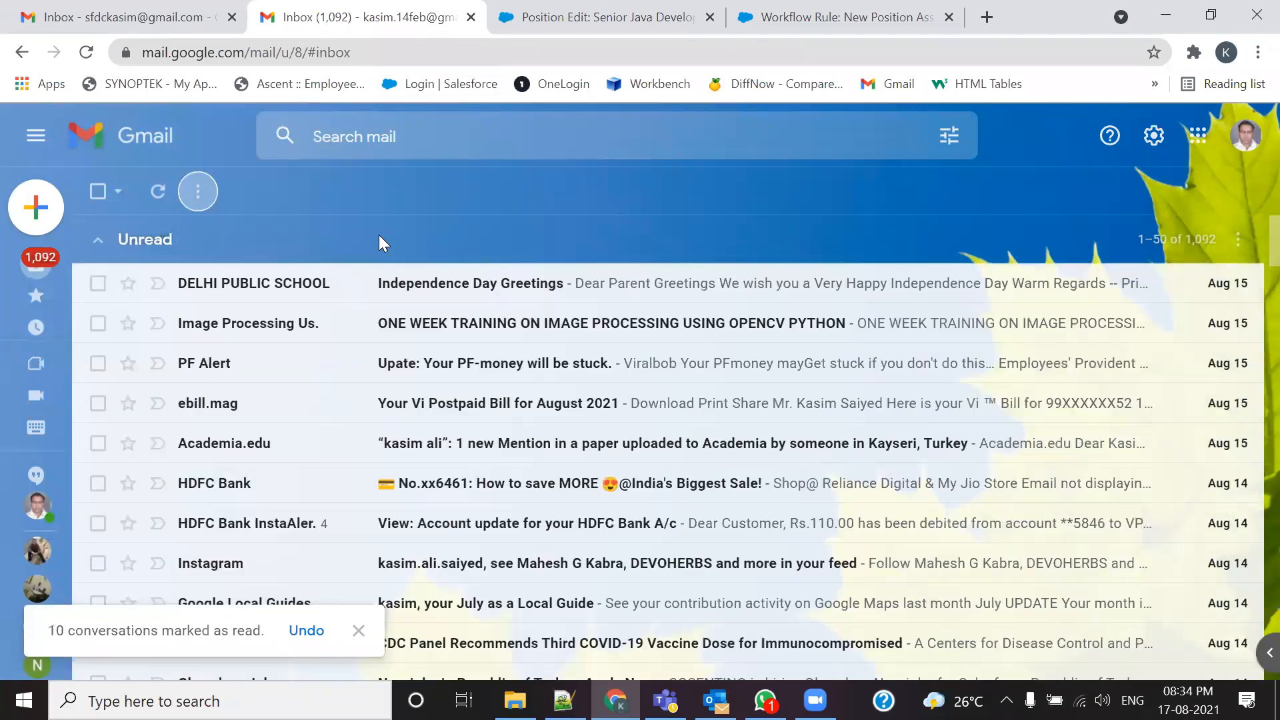
{"action": "left_click", "coordinate": [202, 193]}
{"action": "left_click", "coordinate": [223, 225]}
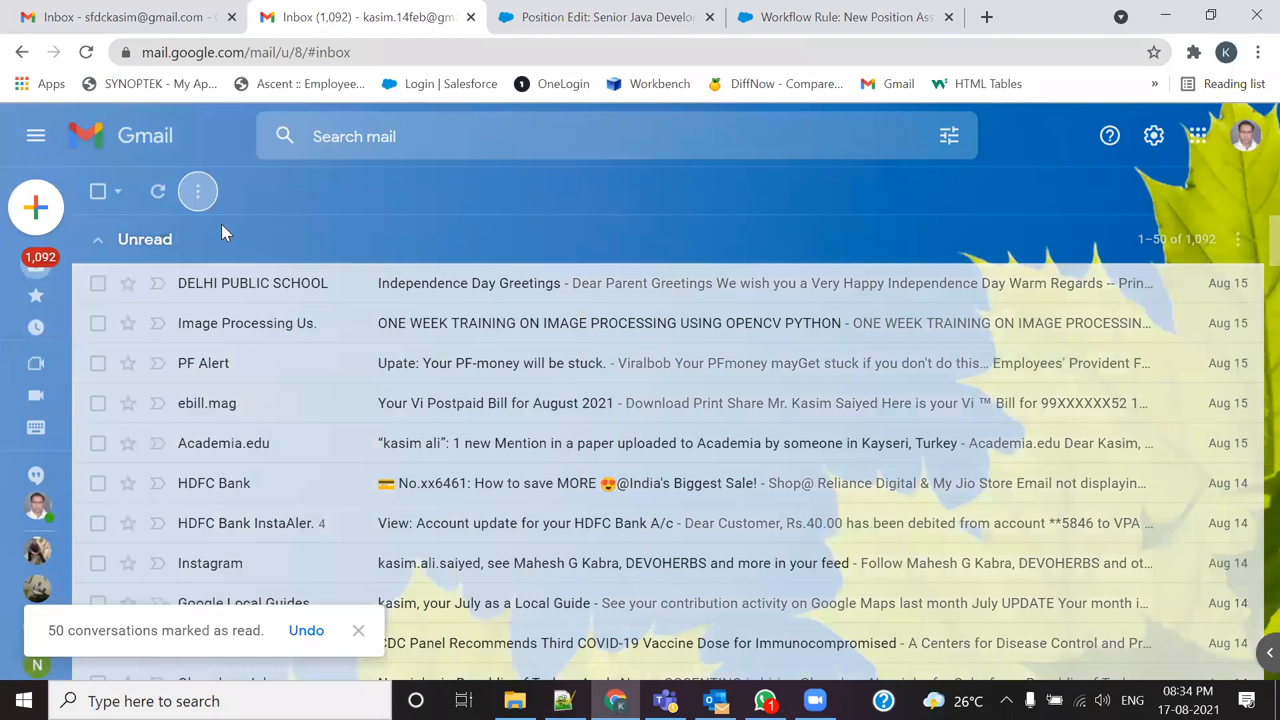
{"action": "left_click", "coordinate": [196, 194]}
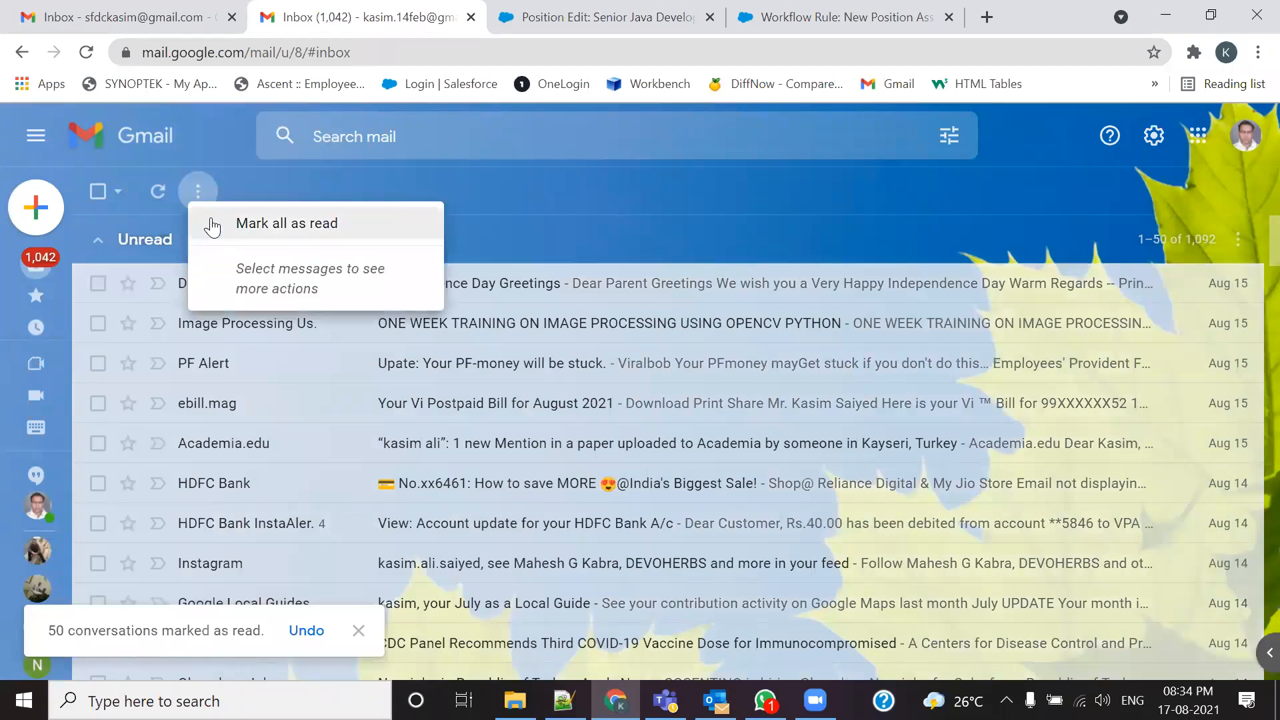
{"action": "left_click", "coordinate": [210, 223]}
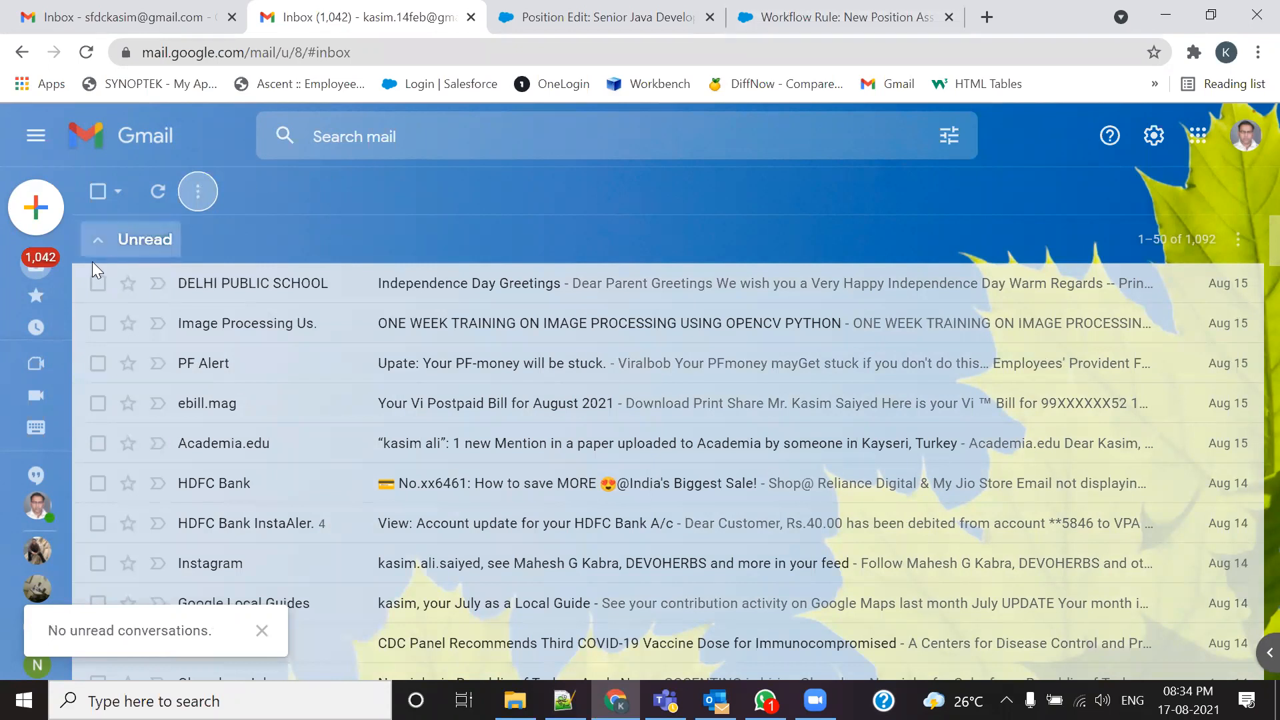
{"action": "mouse_move", "coordinate": [34, 267]}
{"action": "left_click", "coordinate": [112, 263]}
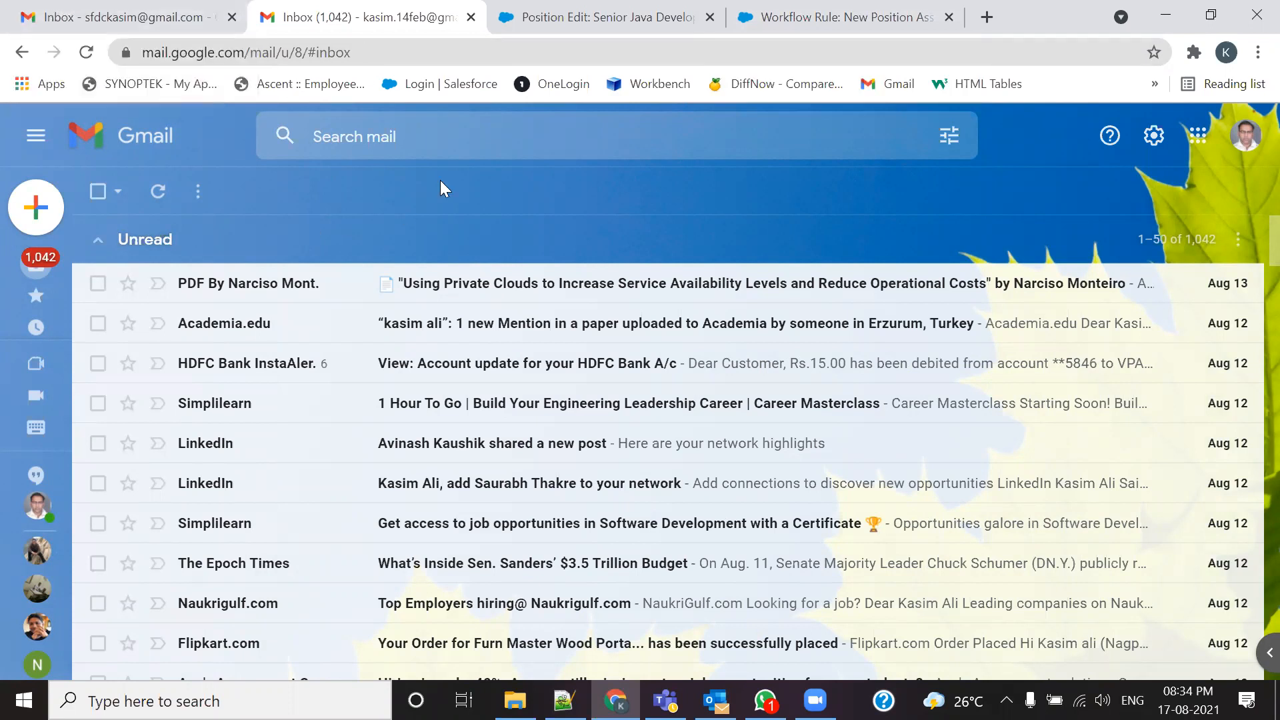
Step: Replace the HR Email ID with the other Gmail address from autofill and save the position
{"action": "left_click", "coordinate": [192, 19]}
{"action": "left_click", "coordinate": [833, 18]}
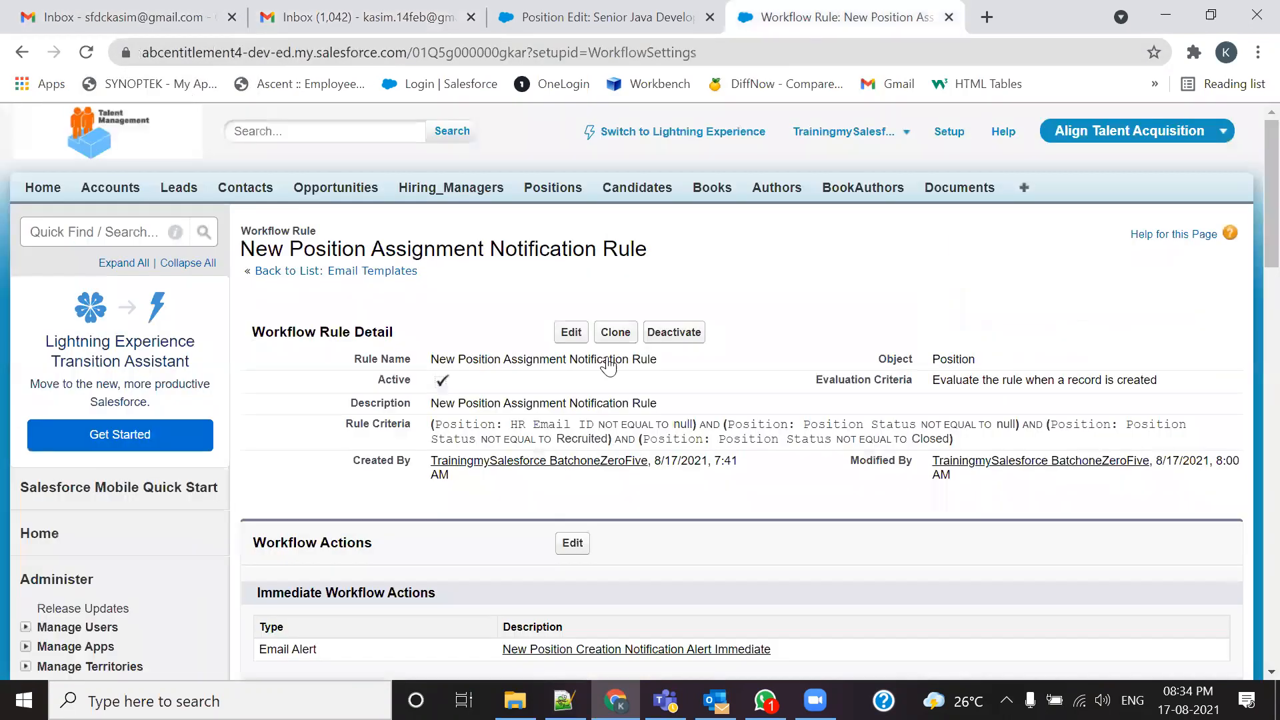
{"action": "left_click", "coordinate": [551, 15]}
{"action": "left_click_drag", "start_coordinate": [590, 386], "coordinate": [416, 403]}
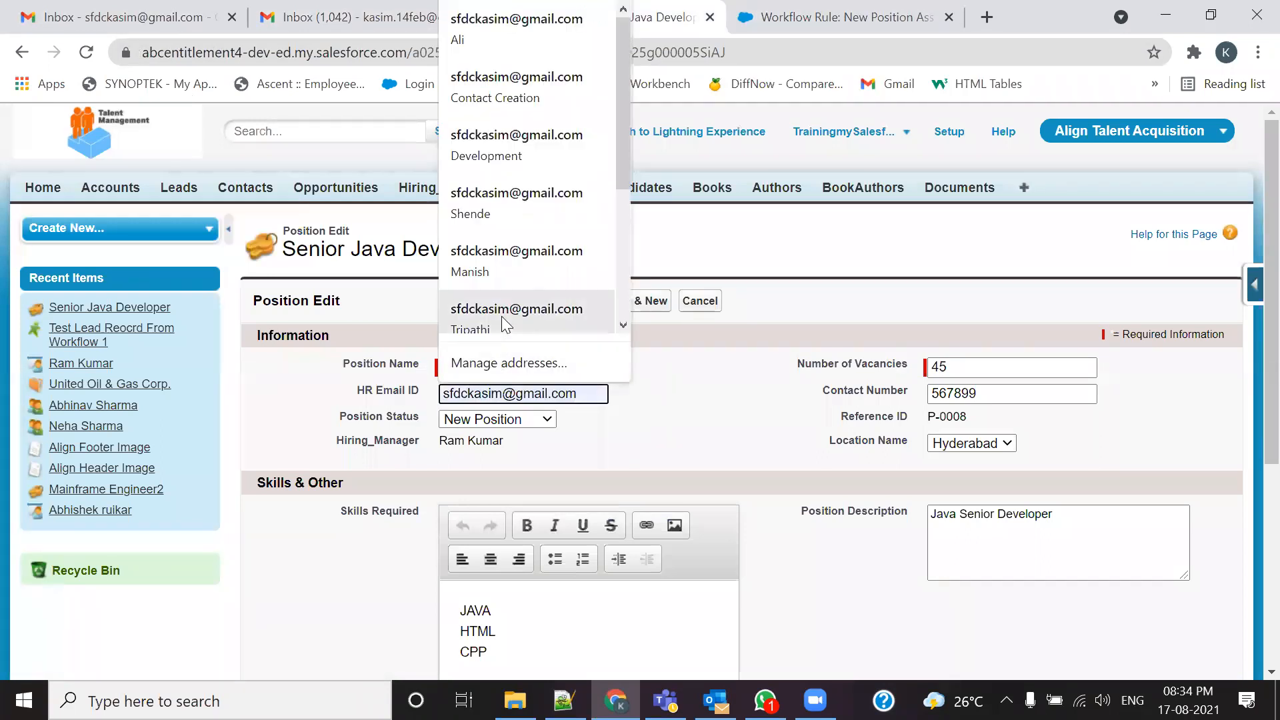
{"action": "left_click", "coordinate": [501, 316]}
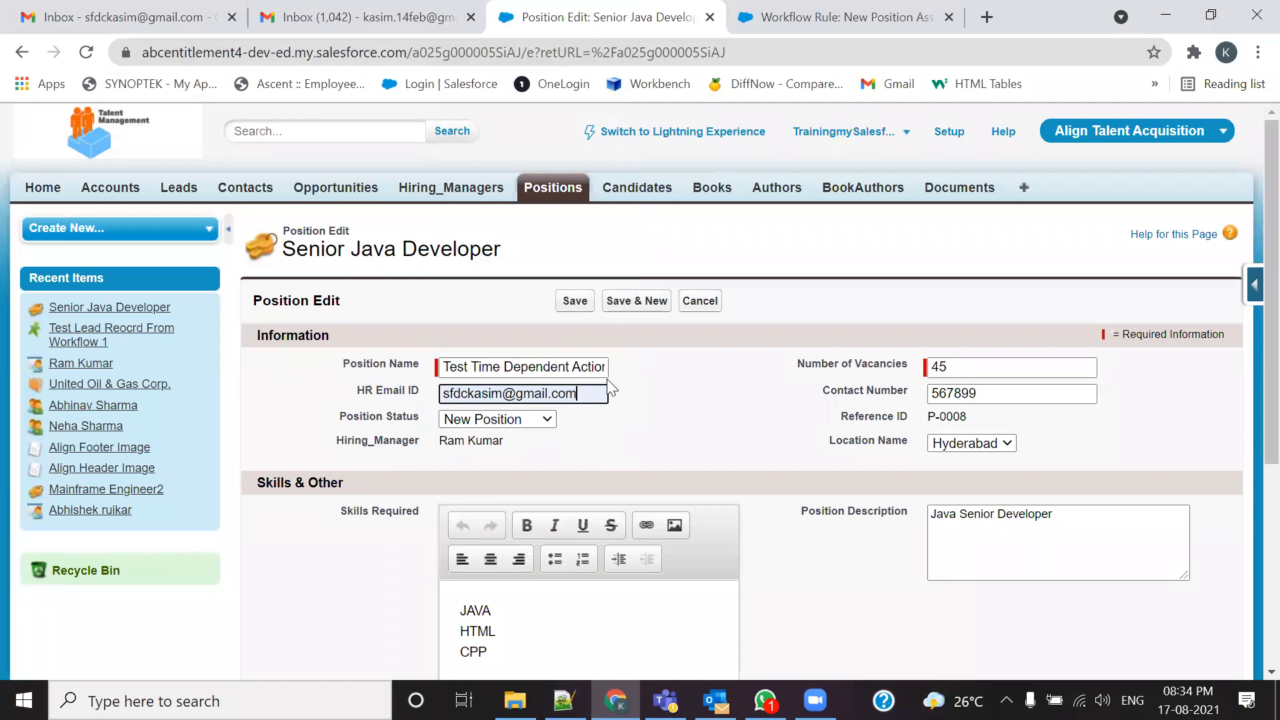
{"action": "scroll", "coordinate": [804, 403], "scroll_direction": "down", "scroll_amount": 1}
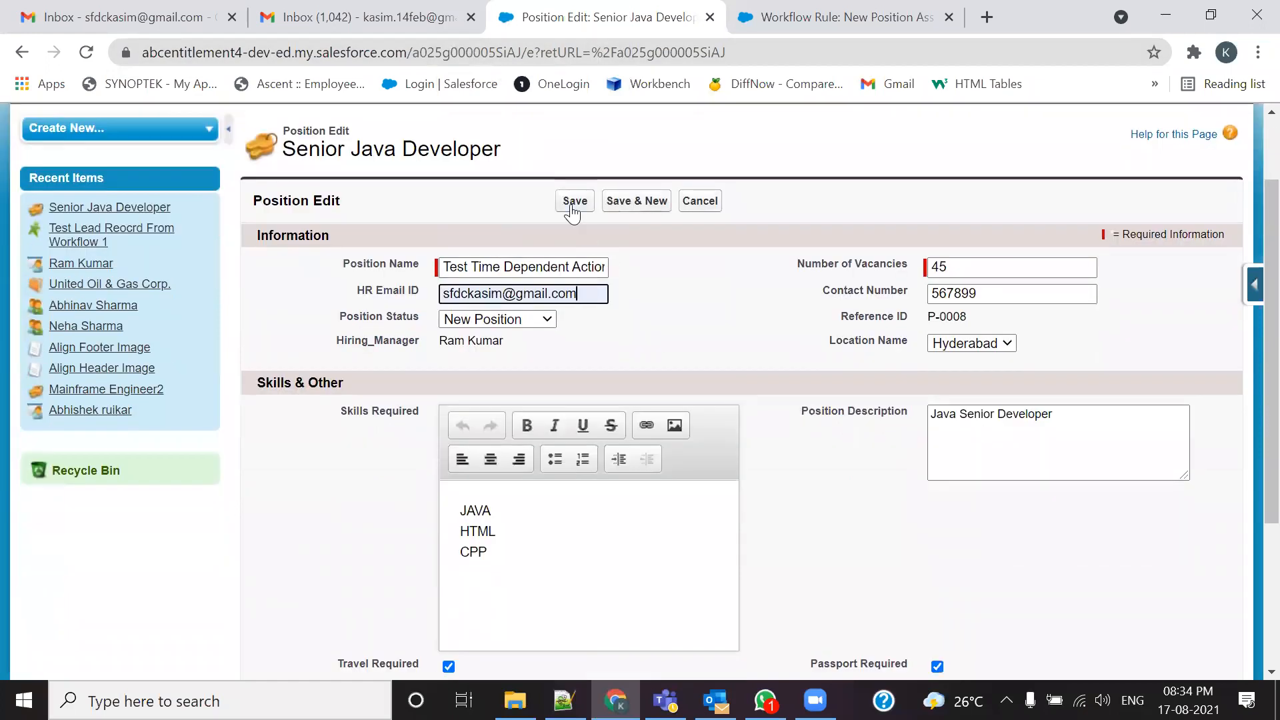
{"action": "left_click", "coordinate": [575, 201]}
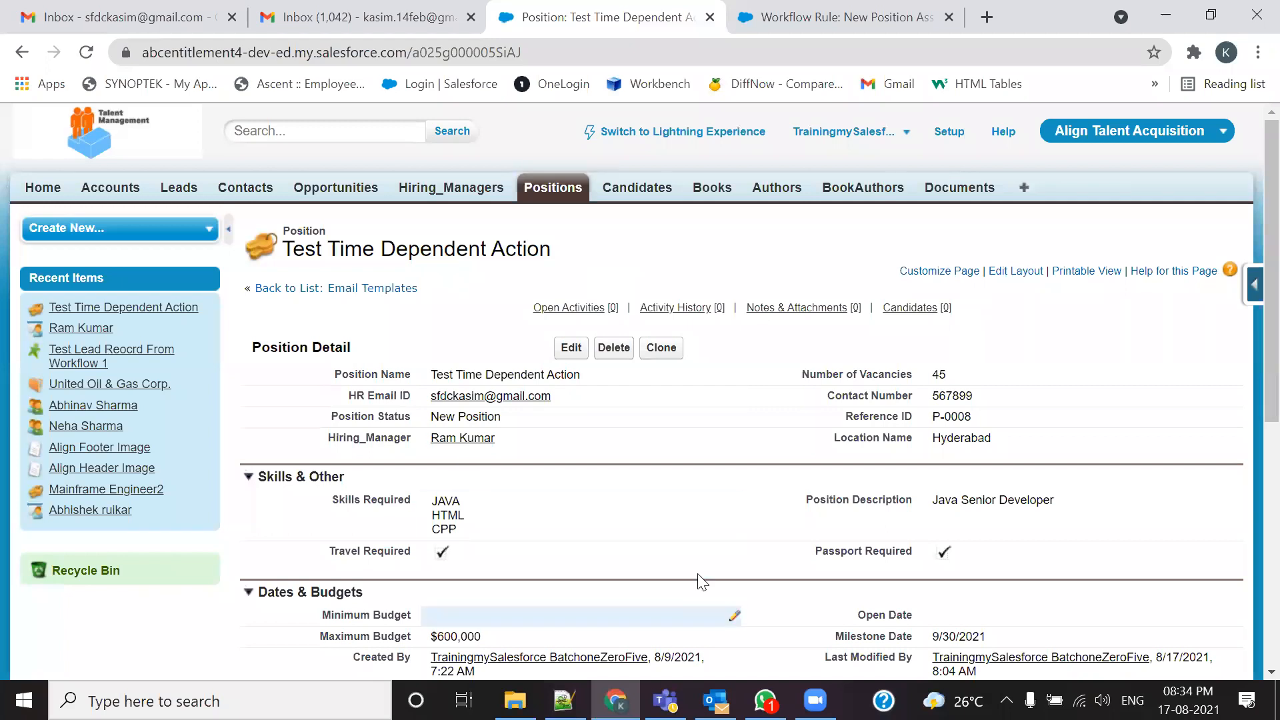
Step: Close the second Gmail tab and reload the first inbox repeatedly looking for the alert email
{"action": "left_click", "coordinate": [126, 17]}
{"action": "left_click", "coordinate": [85, 53]}
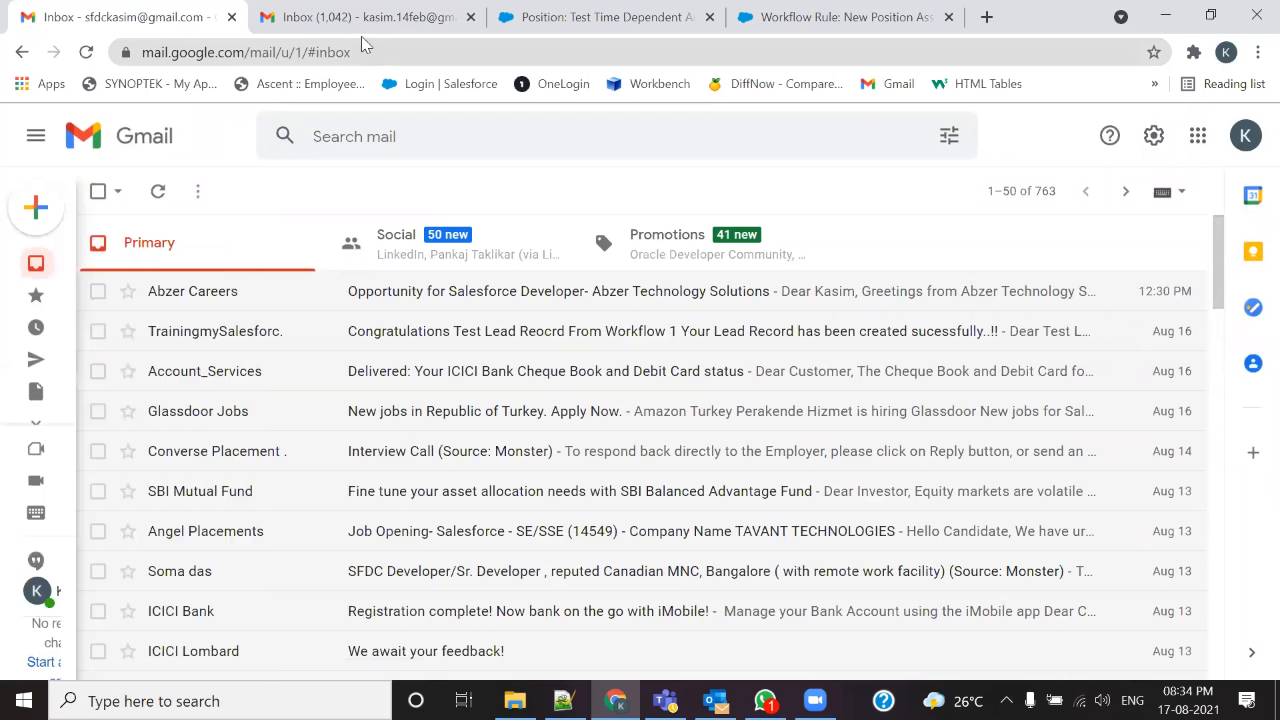
{"action": "left_click", "coordinate": [471, 17]}
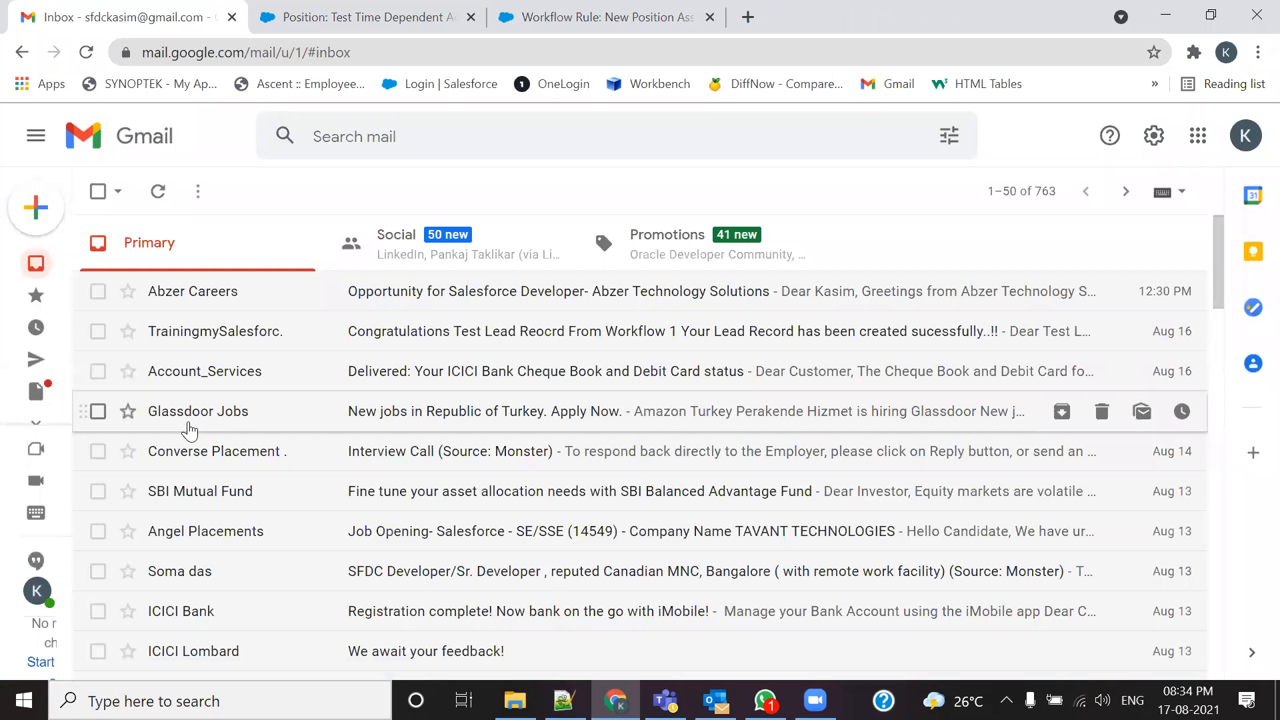
{"action": "left_click", "coordinate": [86, 52]}
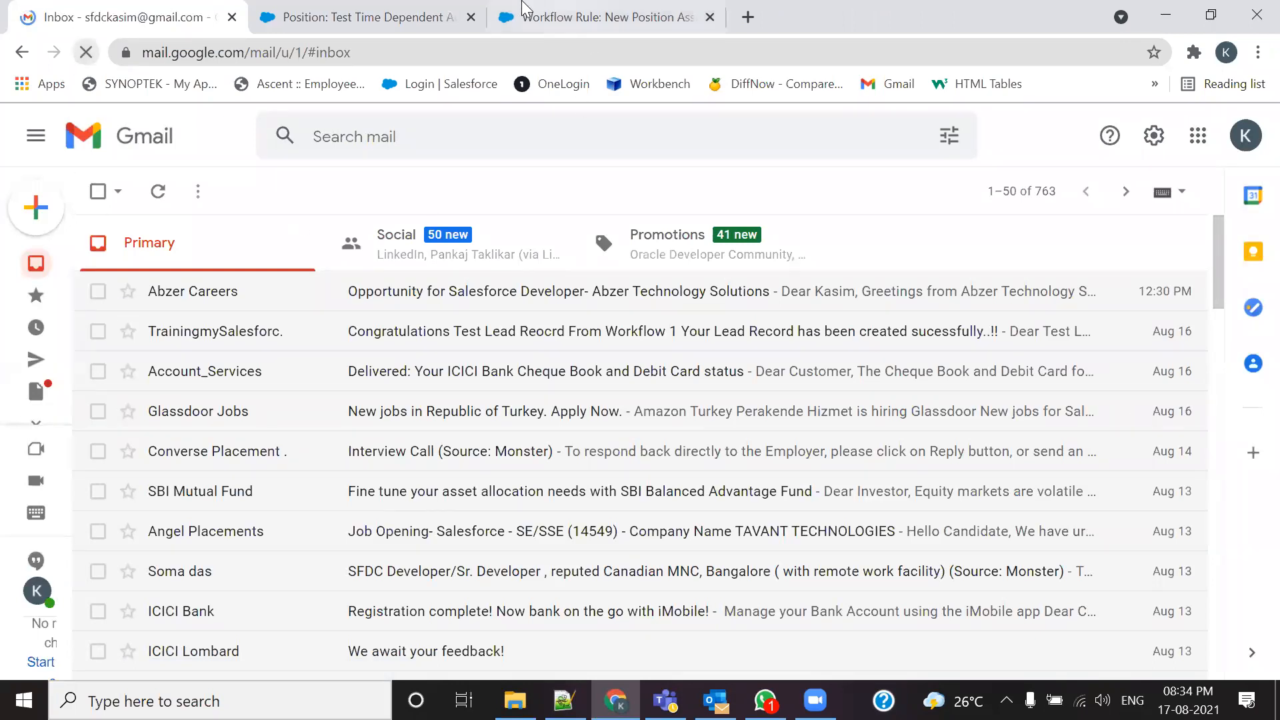
{"action": "left_click", "coordinate": [360, 16]}
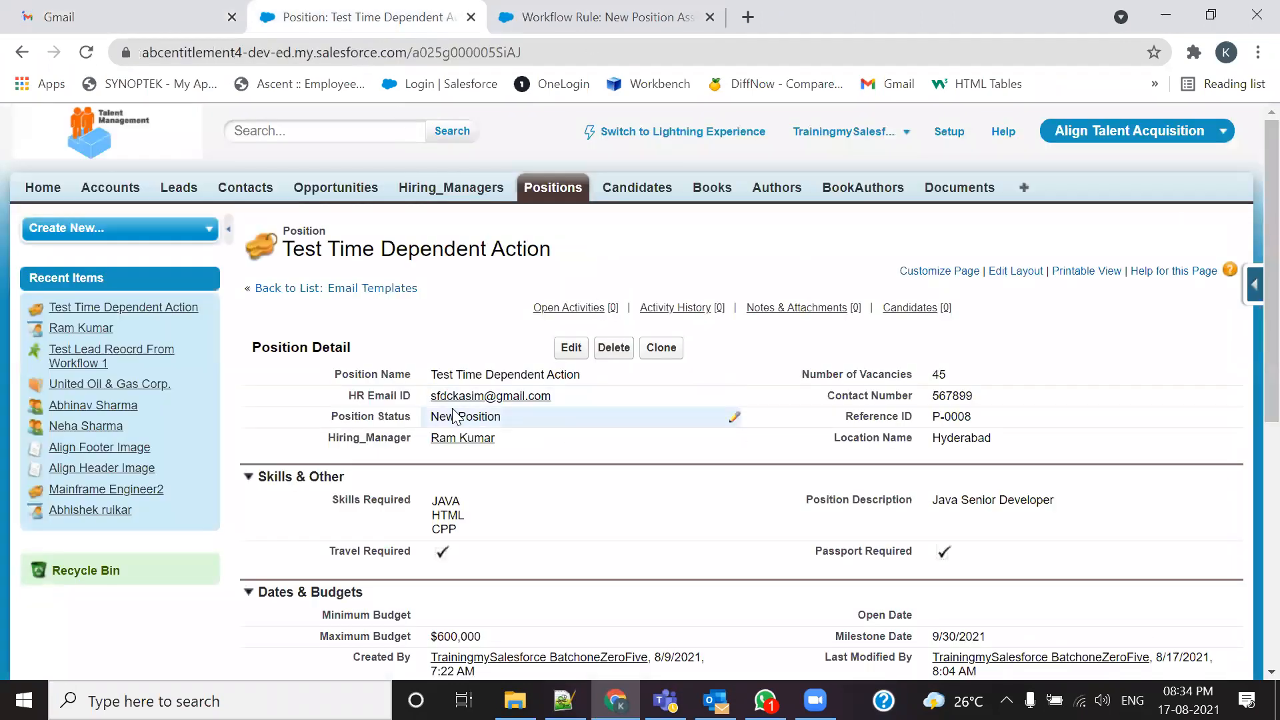
{"action": "left_click", "coordinate": [151, 26]}
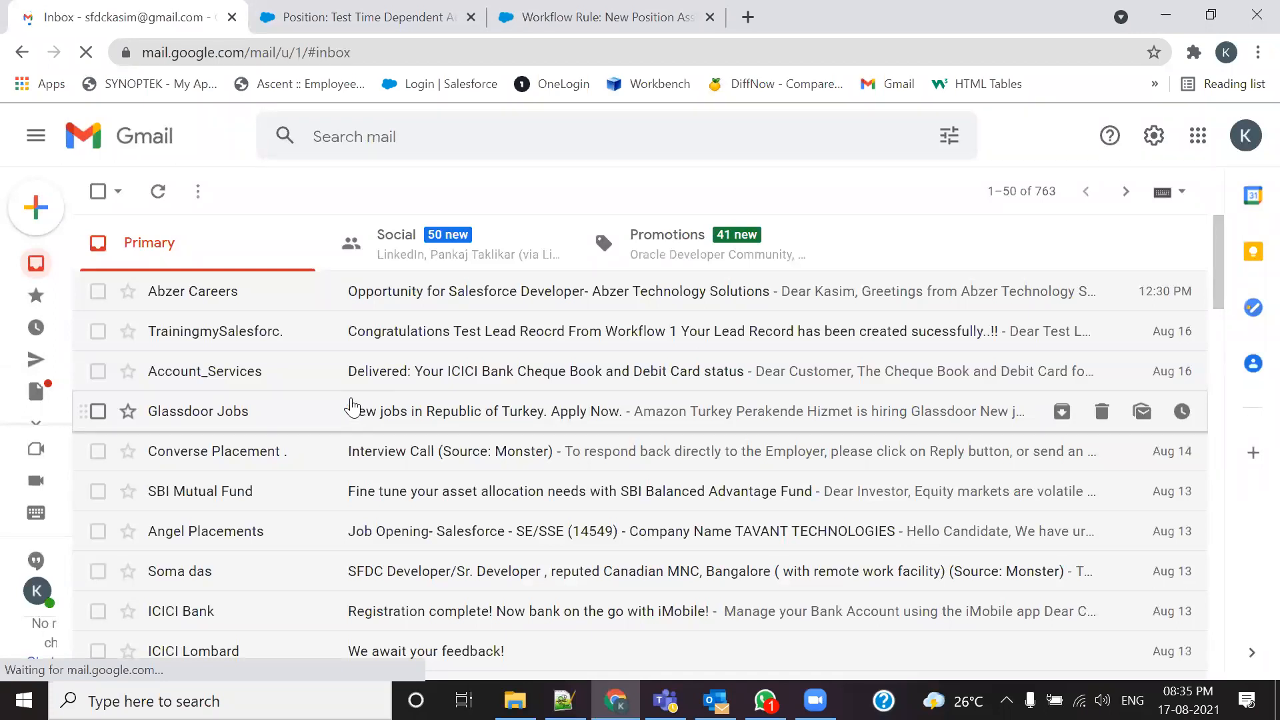
{"action": "left_click", "coordinate": [400, 17]}
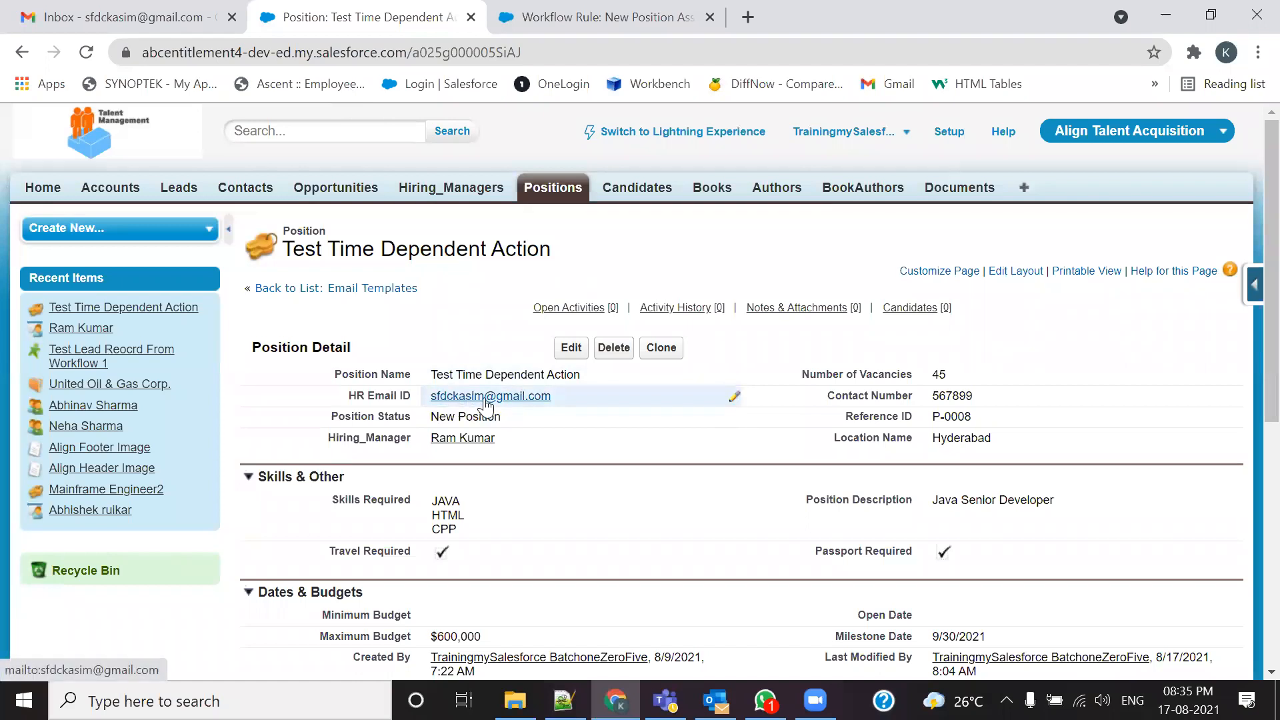
{"action": "left_click", "coordinate": [99, 15]}
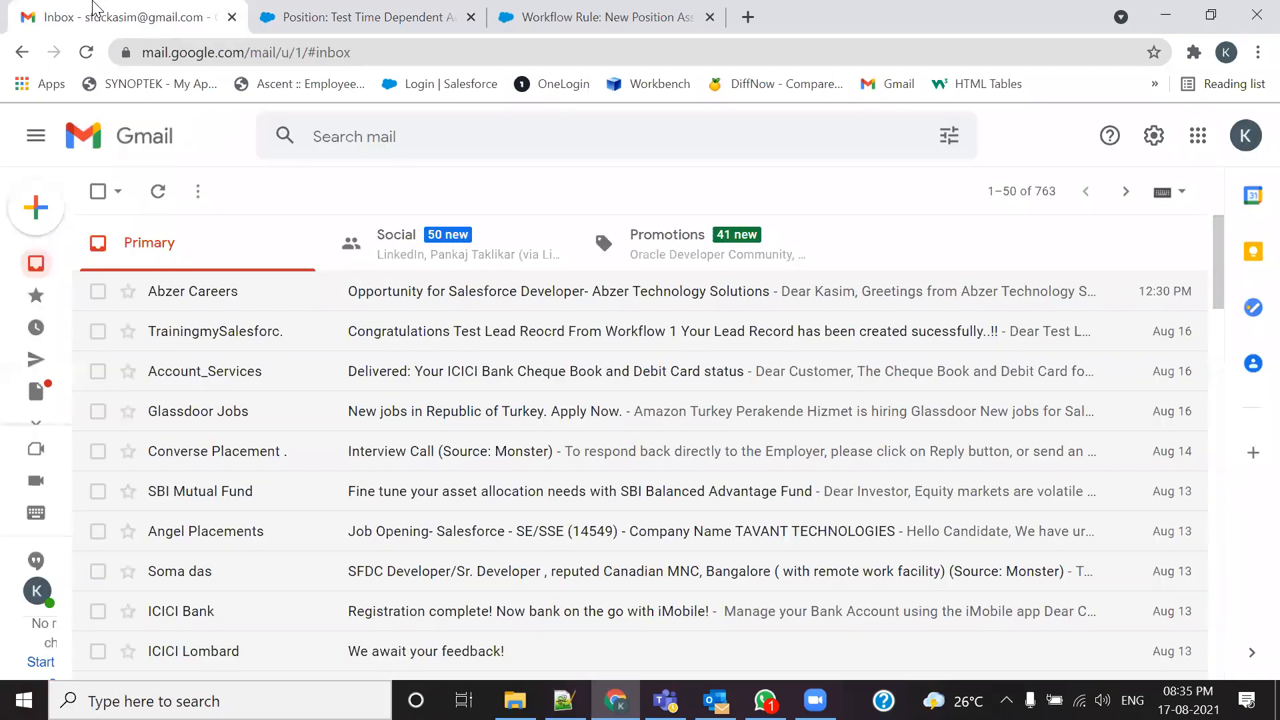
{"action": "left_click", "coordinate": [87, 53]}
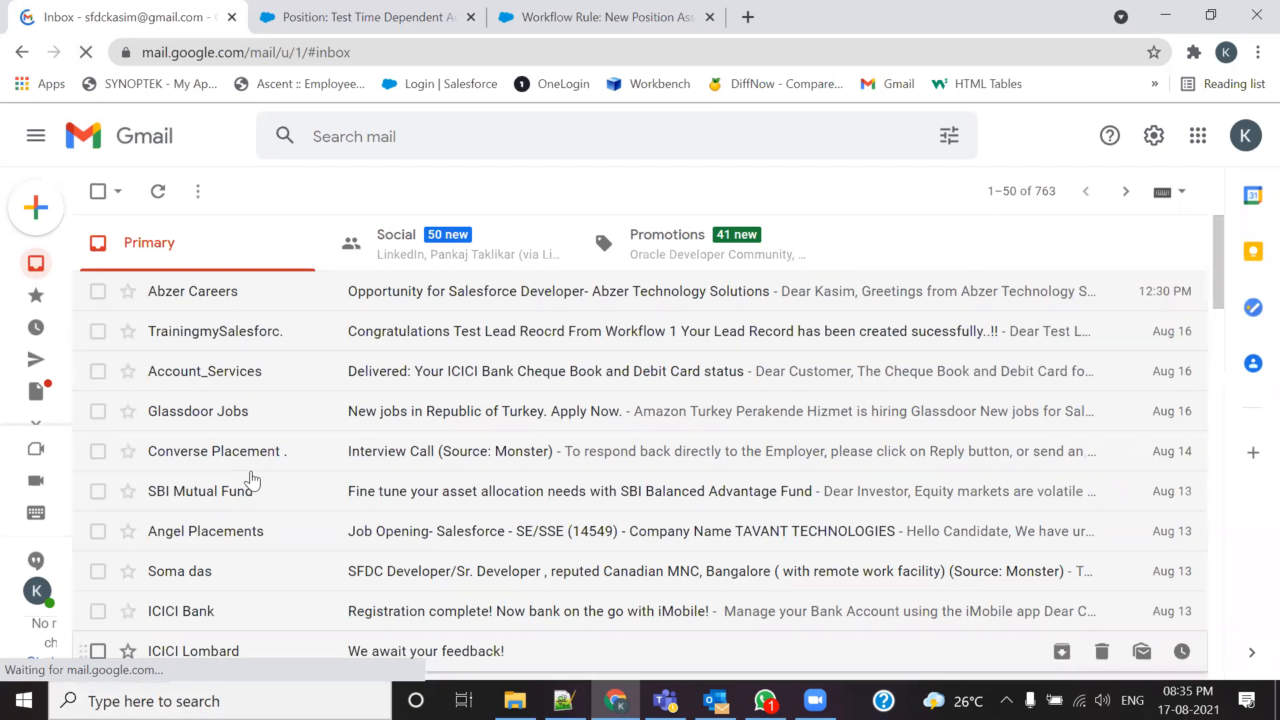
{"action": "left_click", "coordinate": [86, 52]}
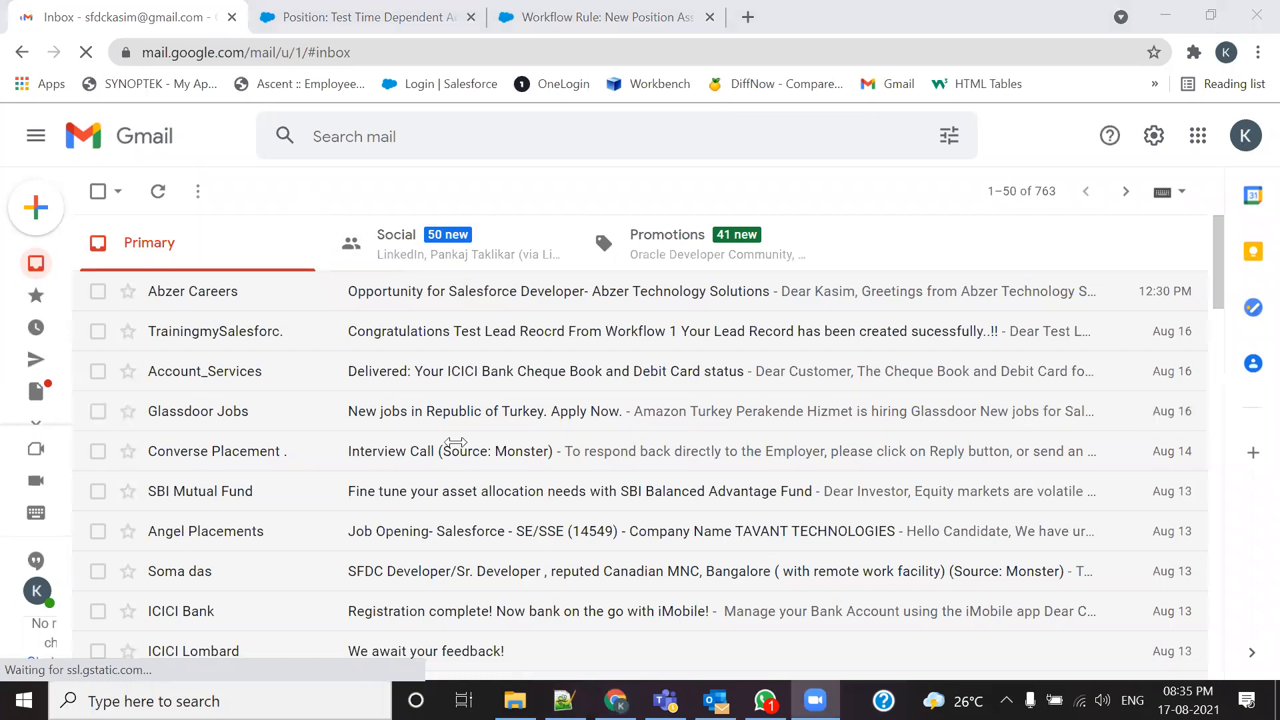
{"action": "left_click", "coordinate": [577, 18]}
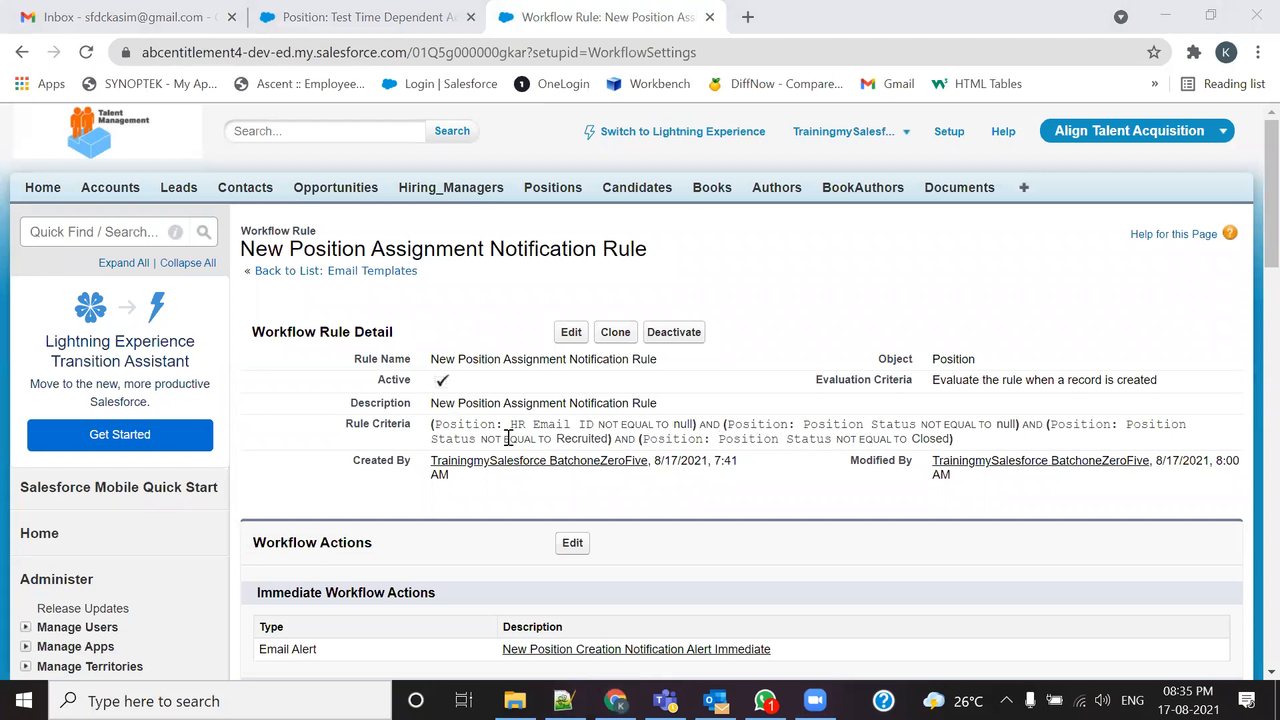
Step: Review the saved position and workflow rule, then reload the Gmail inbox for the alert email
{"action": "left_click", "coordinate": [422, 10]}
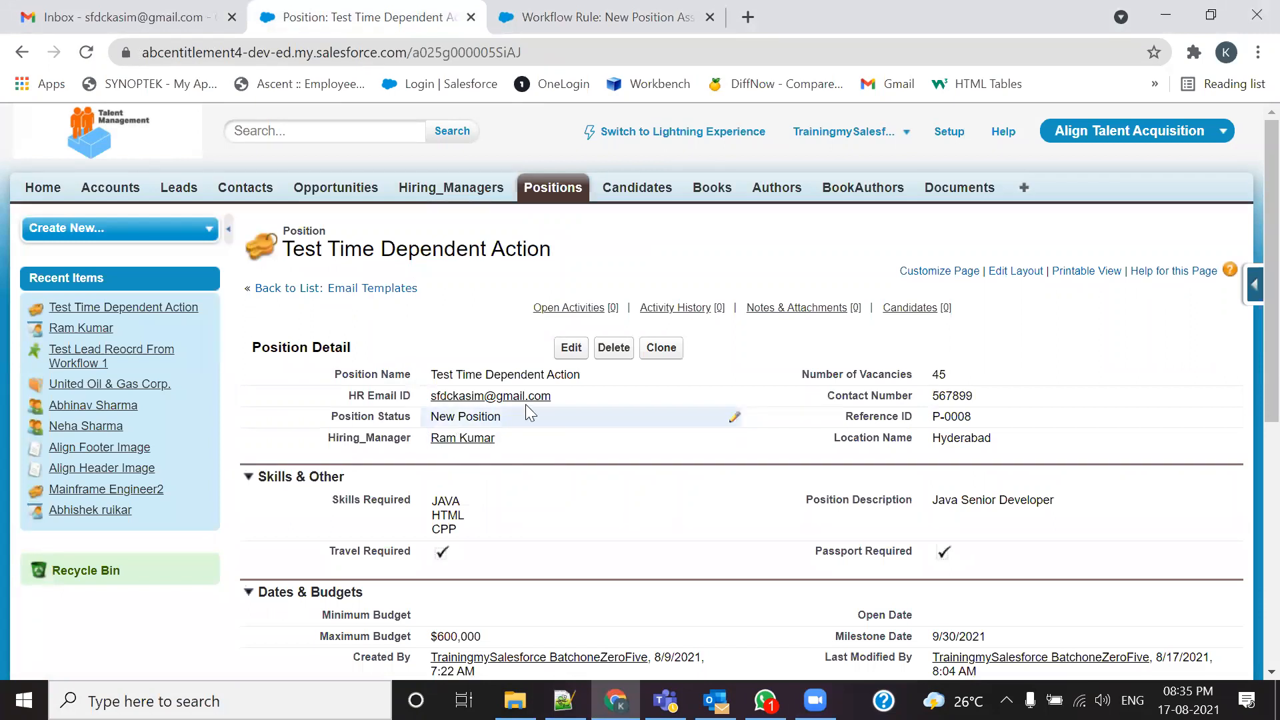
{"action": "left_click", "coordinate": [160, 15]}
{"action": "left_click", "coordinate": [527, 17]}
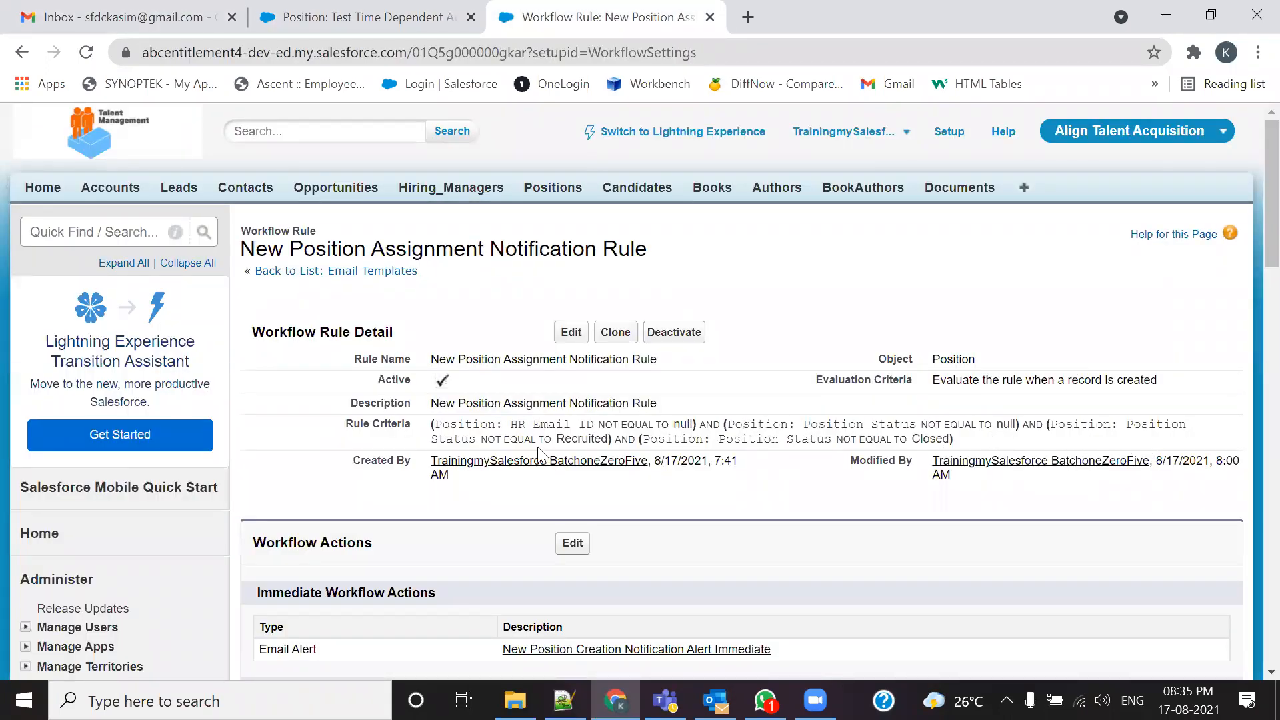
{"action": "left_click", "coordinate": [188, 19]}
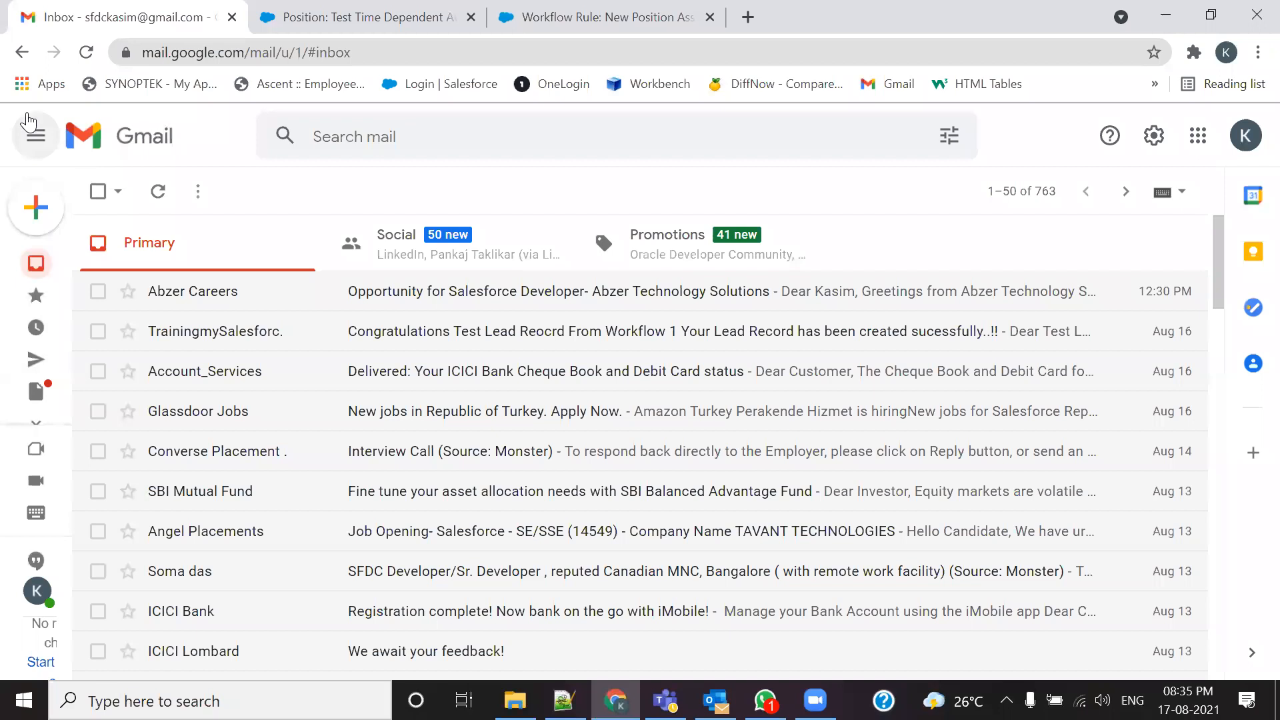
{"action": "left_click", "coordinate": [84, 56]}
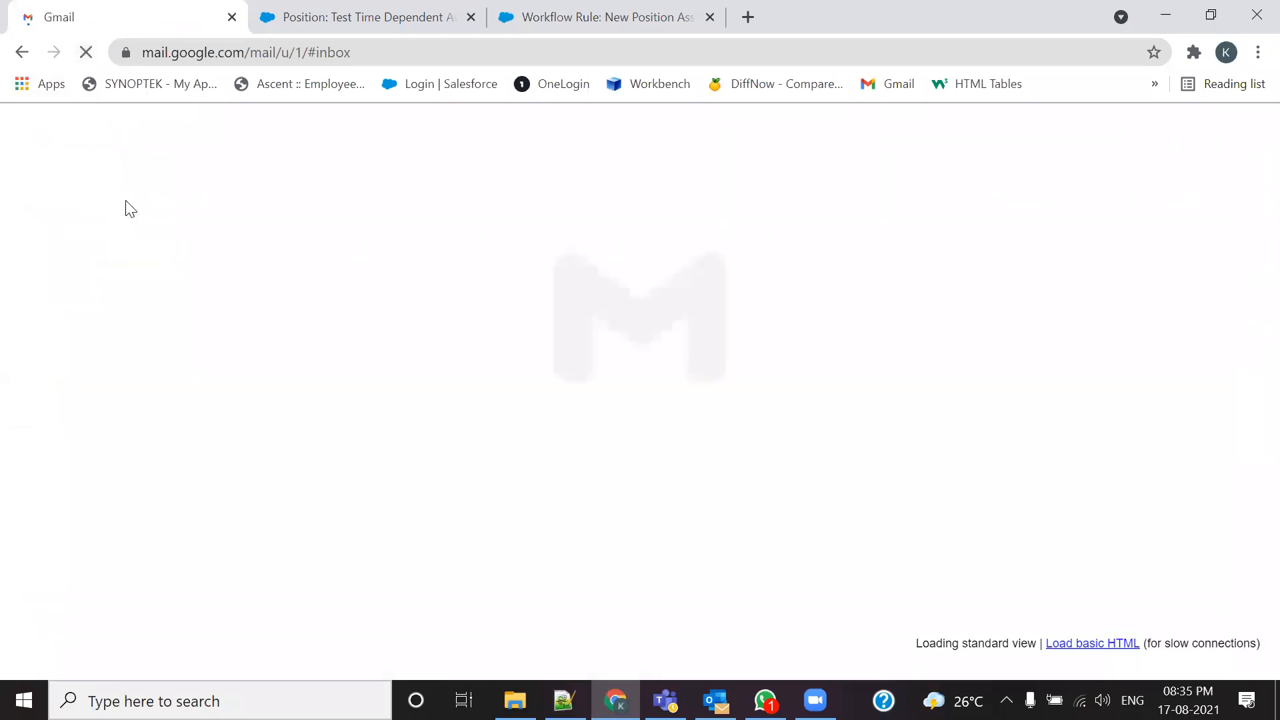
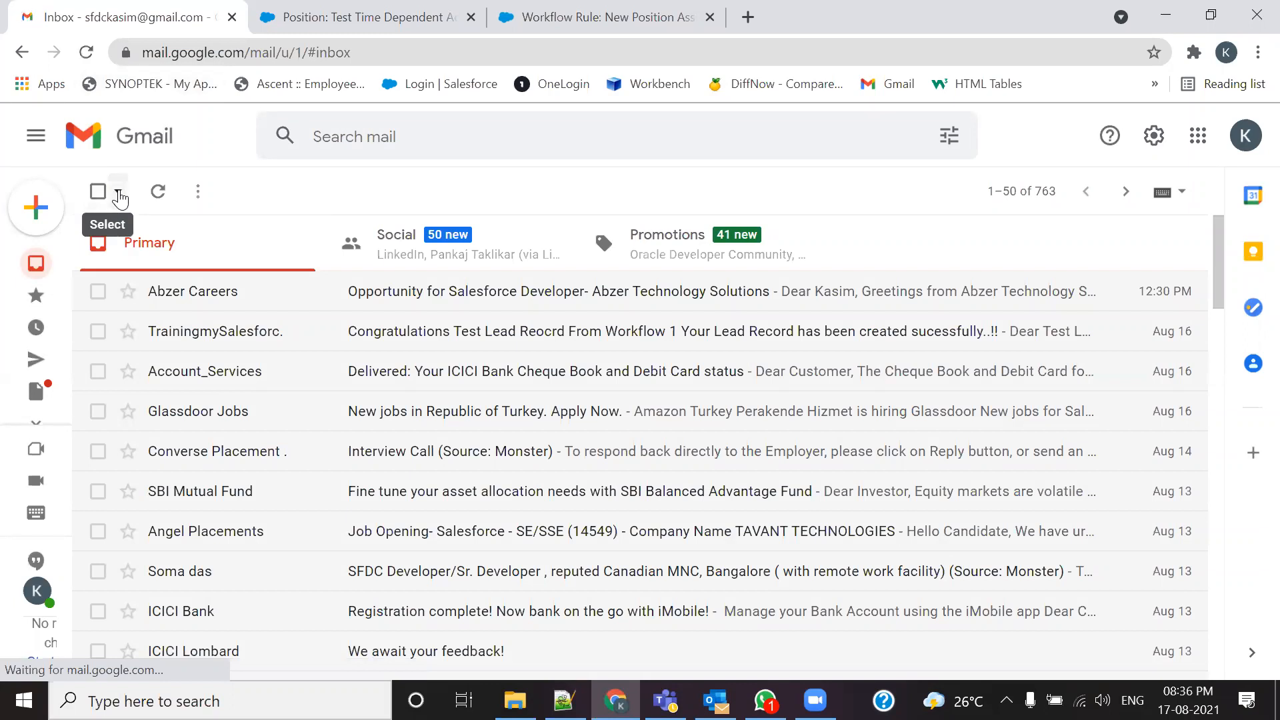
Step: Reload the Gmail inbox to check for the alert email, then switch to the 105-Admin.txt notes
{"action": "left_click", "coordinate": [86, 55]}
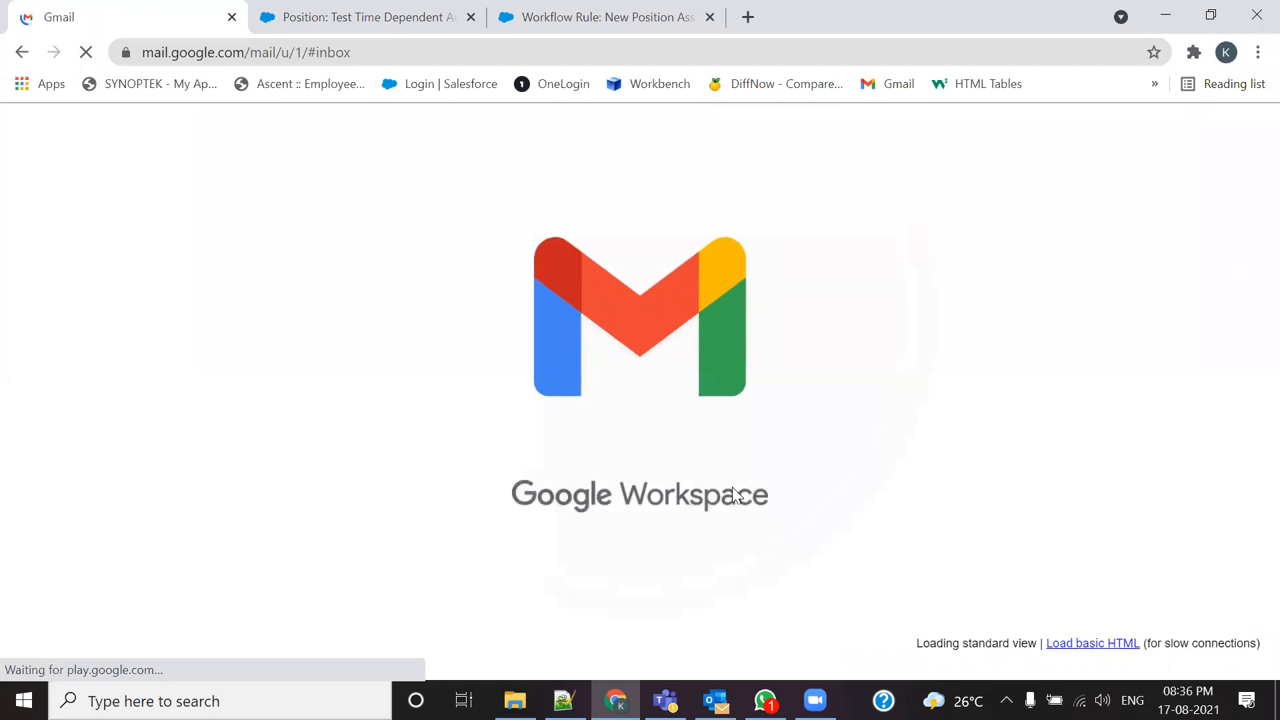
{"action": "key", "text": "alt+Tab"}
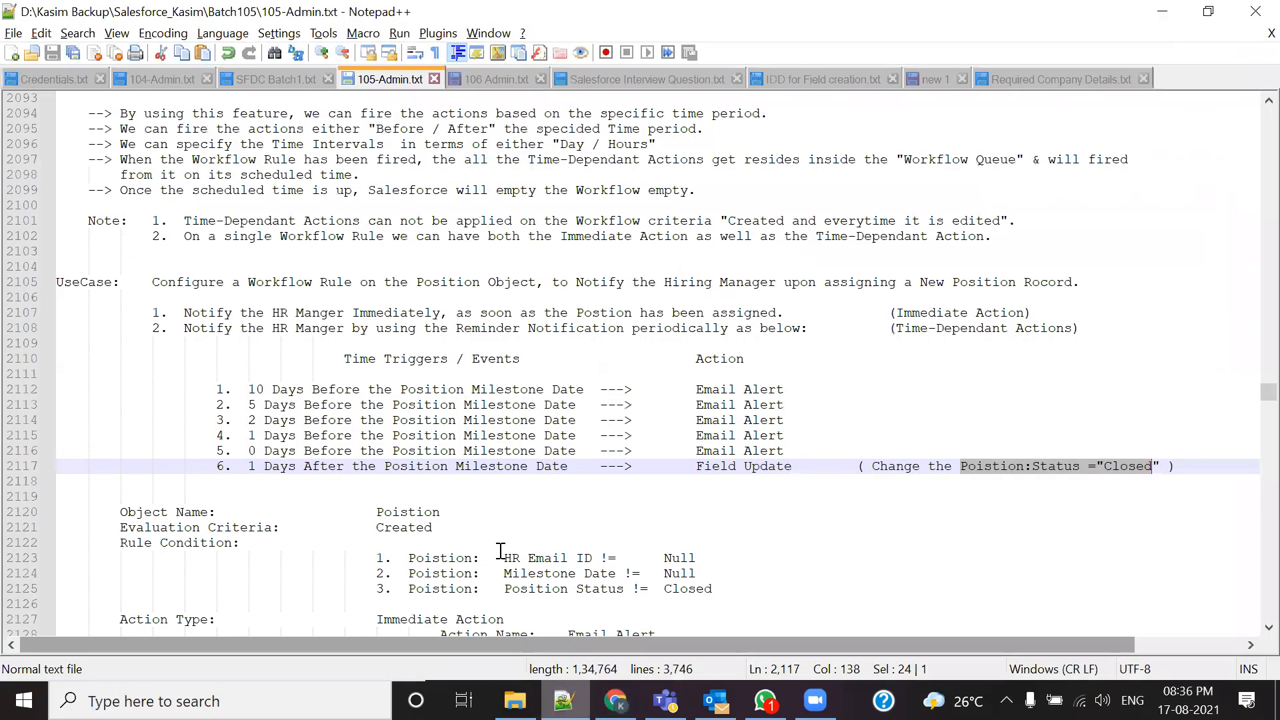
Step: Bookmark line 2137, Cross Field Updates, in 105-Admin.txt, then reload the Gmail inbox again
{"action": "scroll", "coordinate": [501, 550], "scroll_direction": "down", "scroll_amount": 10}
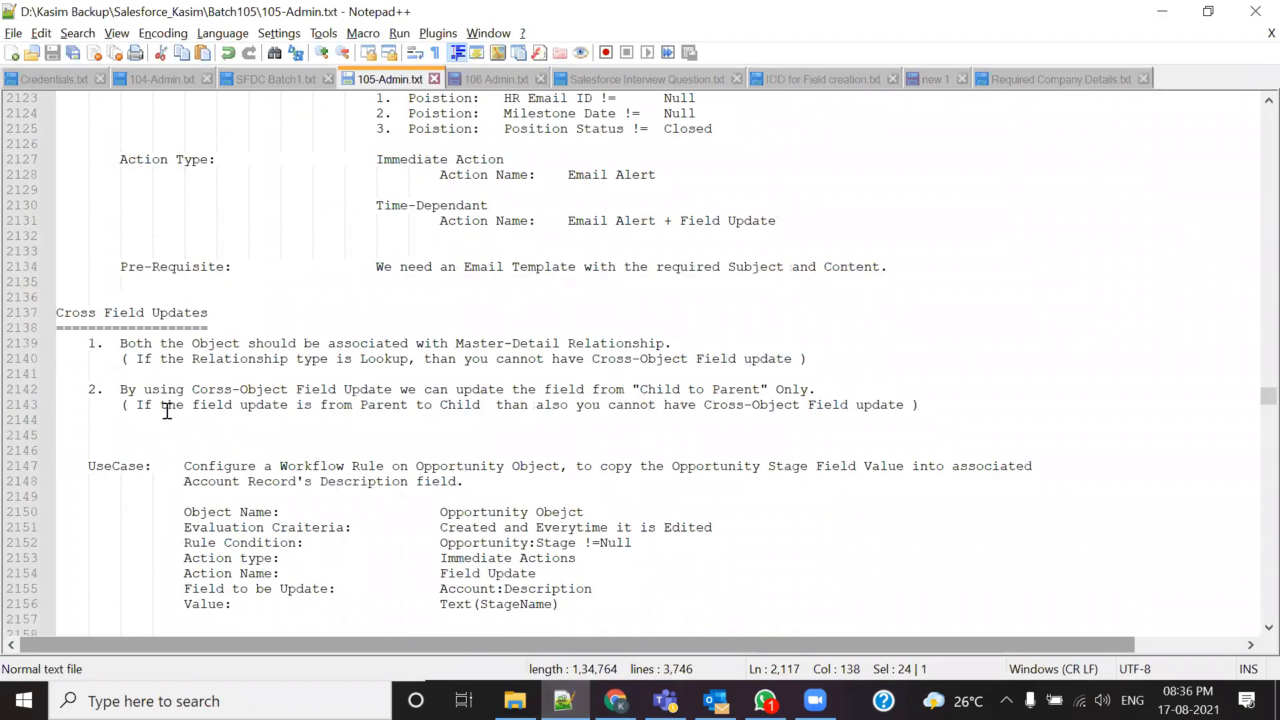
{"action": "left_click", "coordinate": [46, 314]}
{"action": "scroll", "coordinate": [414, 342], "scroll_direction": "up", "scroll_amount": 11}
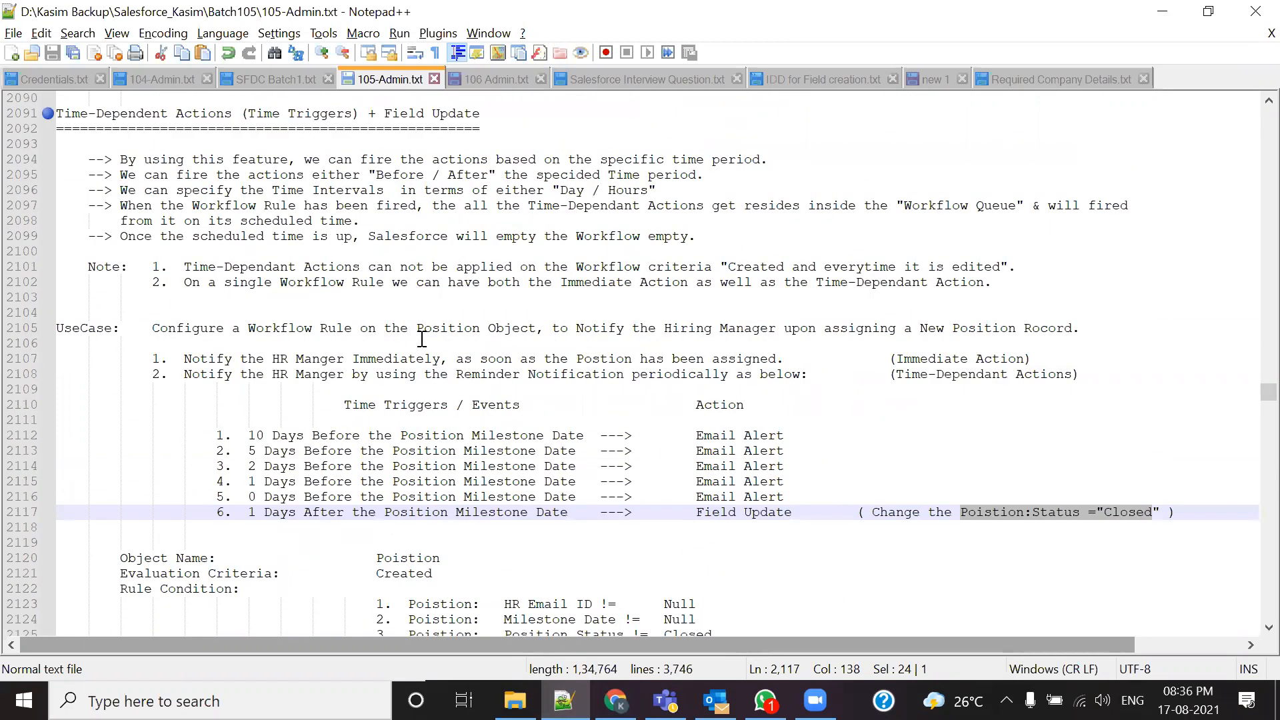
{"action": "scroll", "coordinate": [116, 214], "scroll_direction": "up", "scroll_amount": 2}
{"action": "scroll", "coordinate": [257, 205], "scroll_direction": "up", "scroll_amount": 15}
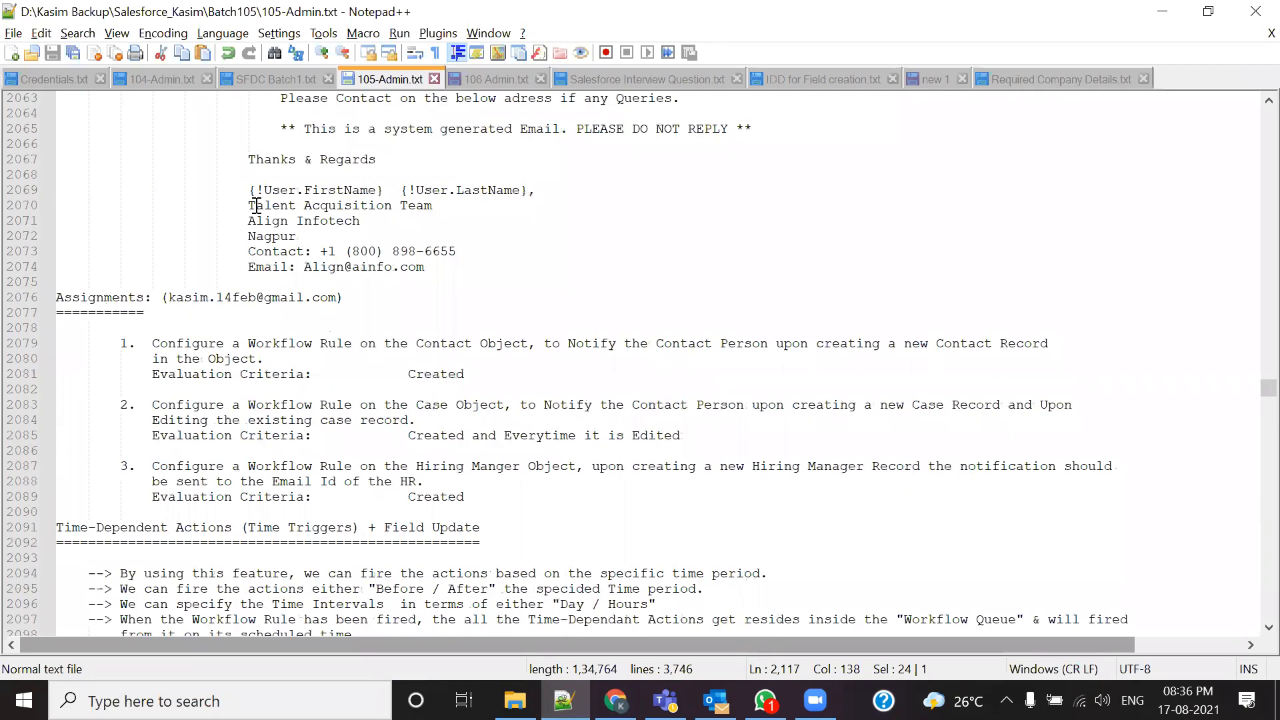
{"action": "scroll", "coordinate": [256, 206], "scroll_direction": "down", "scroll_amount": 20}
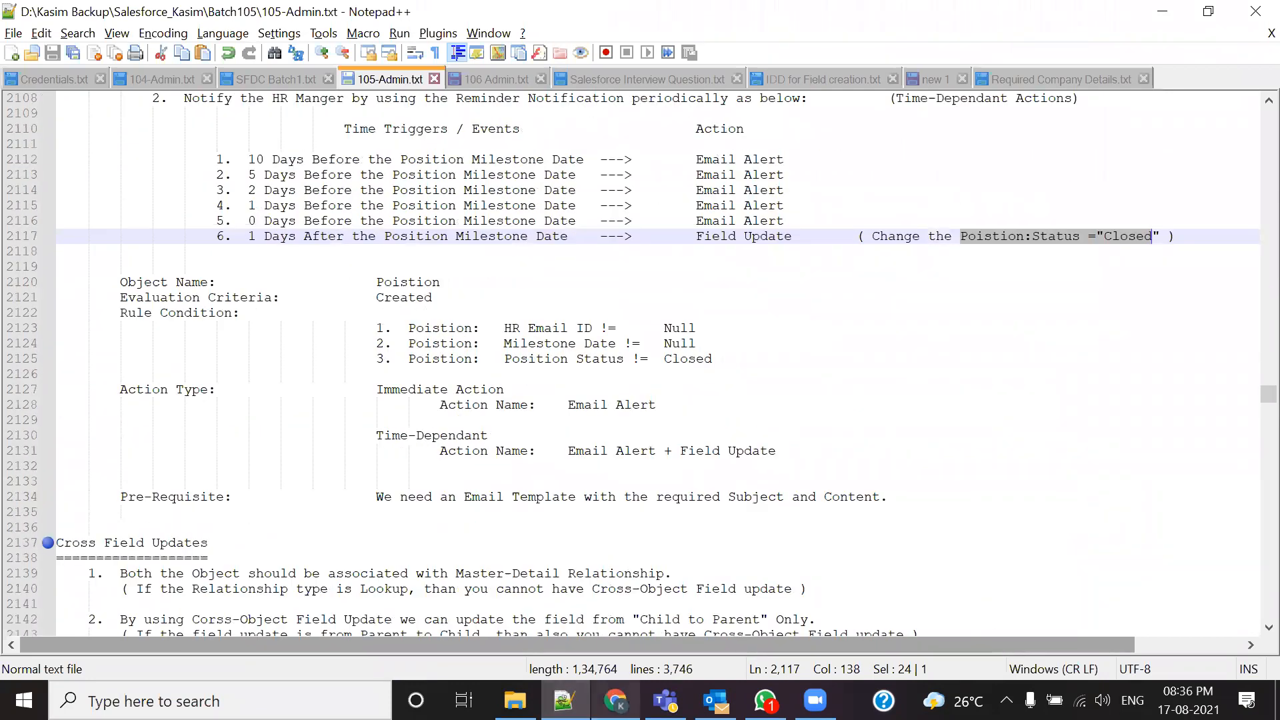
{"action": "left_click", "coordinate": [614, 699]}
{"action": "left_click", "coordinate": [86, 52]}
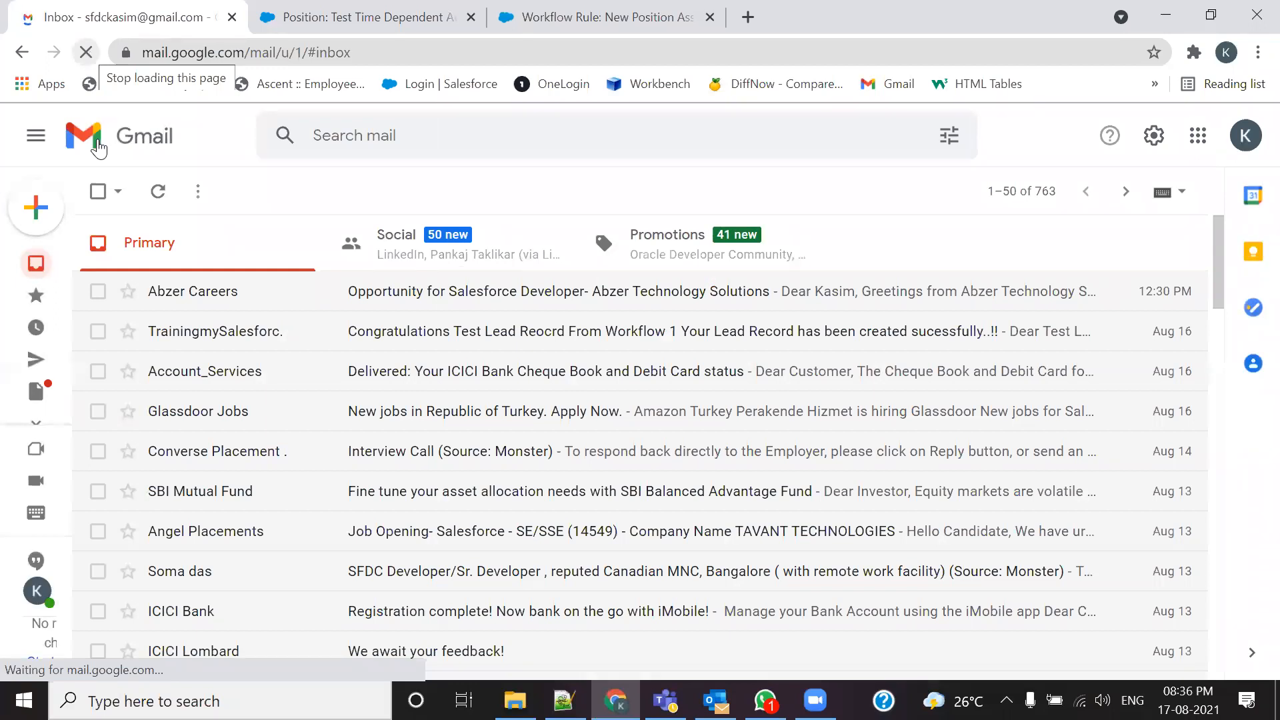
Step: Clone the Test Time Dependent Action position and rename the copy to 'Test Time Trigger 1'
{"action": "left_click", "coordinate": [328, 17]}
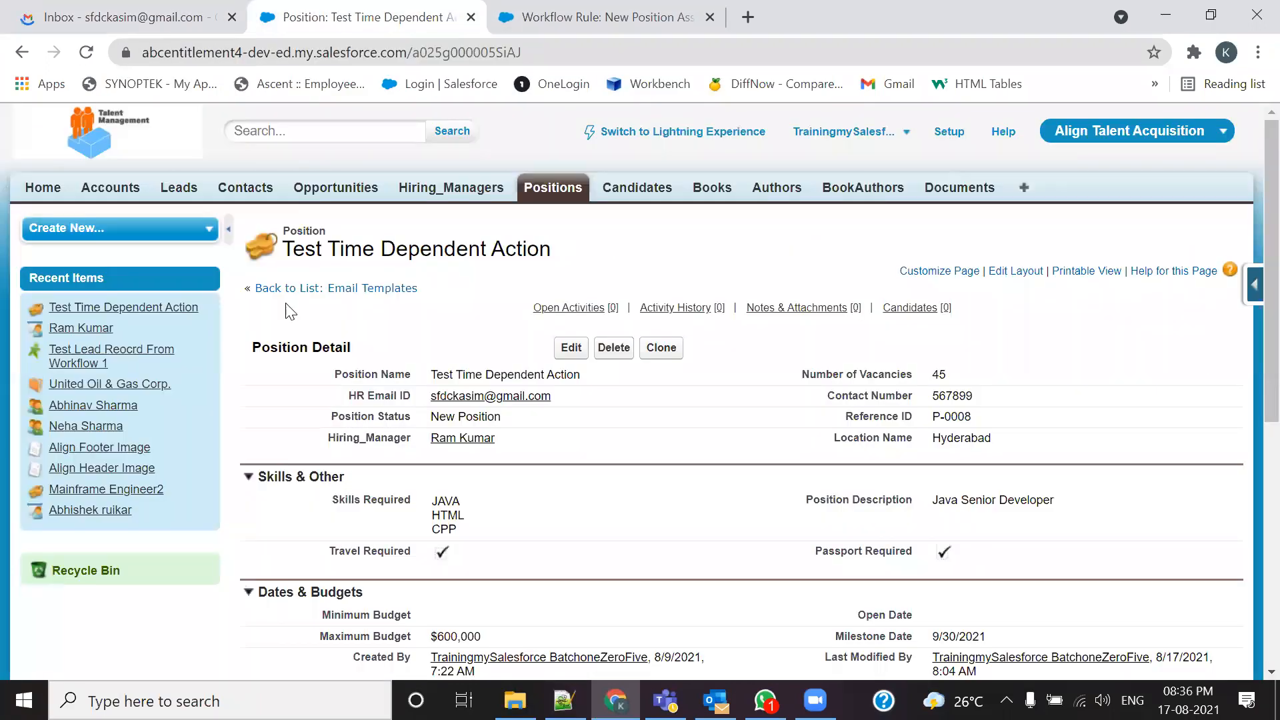
{"action": "left_click", "coordinate": [661, 347]}
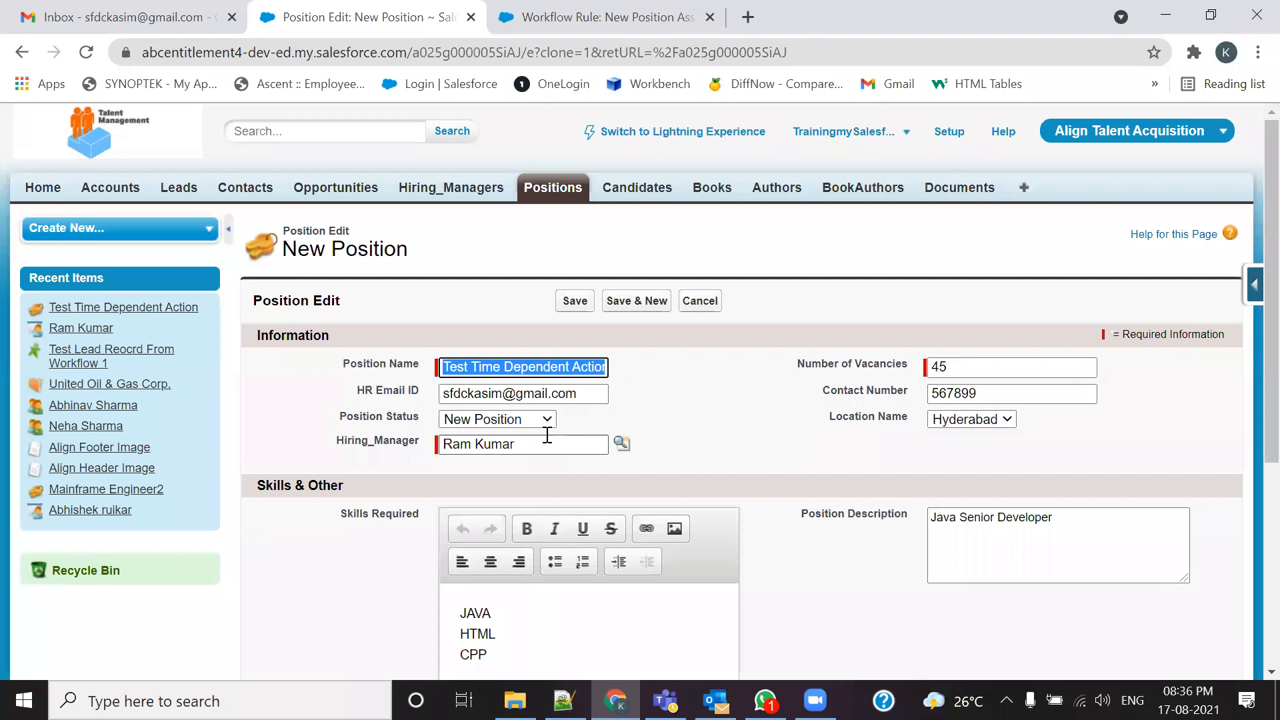
{"action": "left_click", "coordinate": [567, 367]}
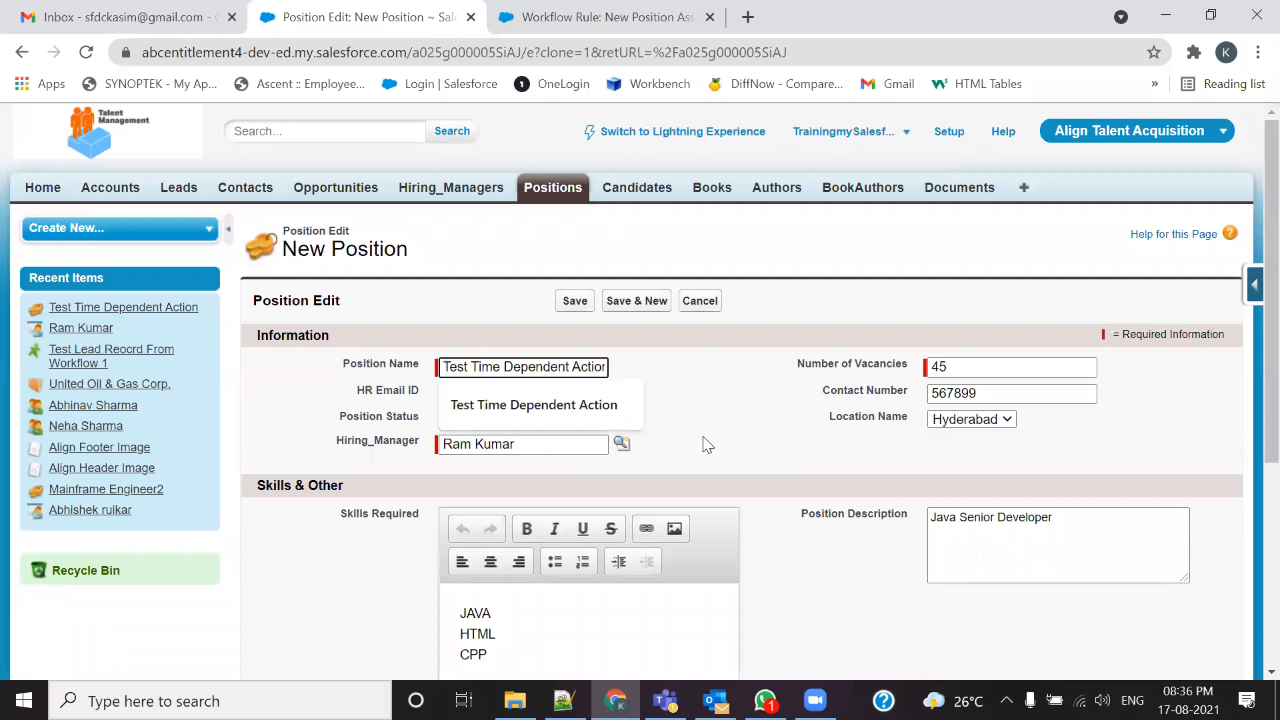
{"action": "left_click", "coordinate": [538, 411]}
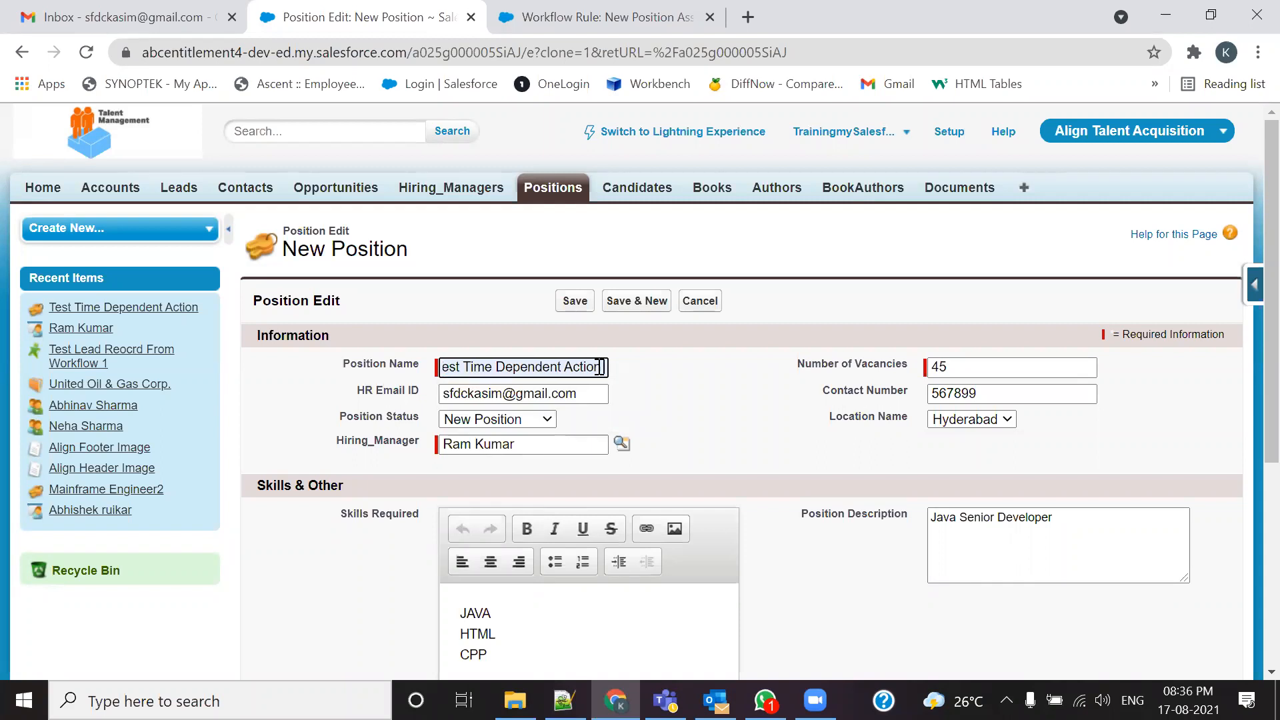
{"action": "key", "text": "BackSpace"}
{"action": "key", "text": "BackSpace"}
{"action": "key", "text": "BackSpace"}
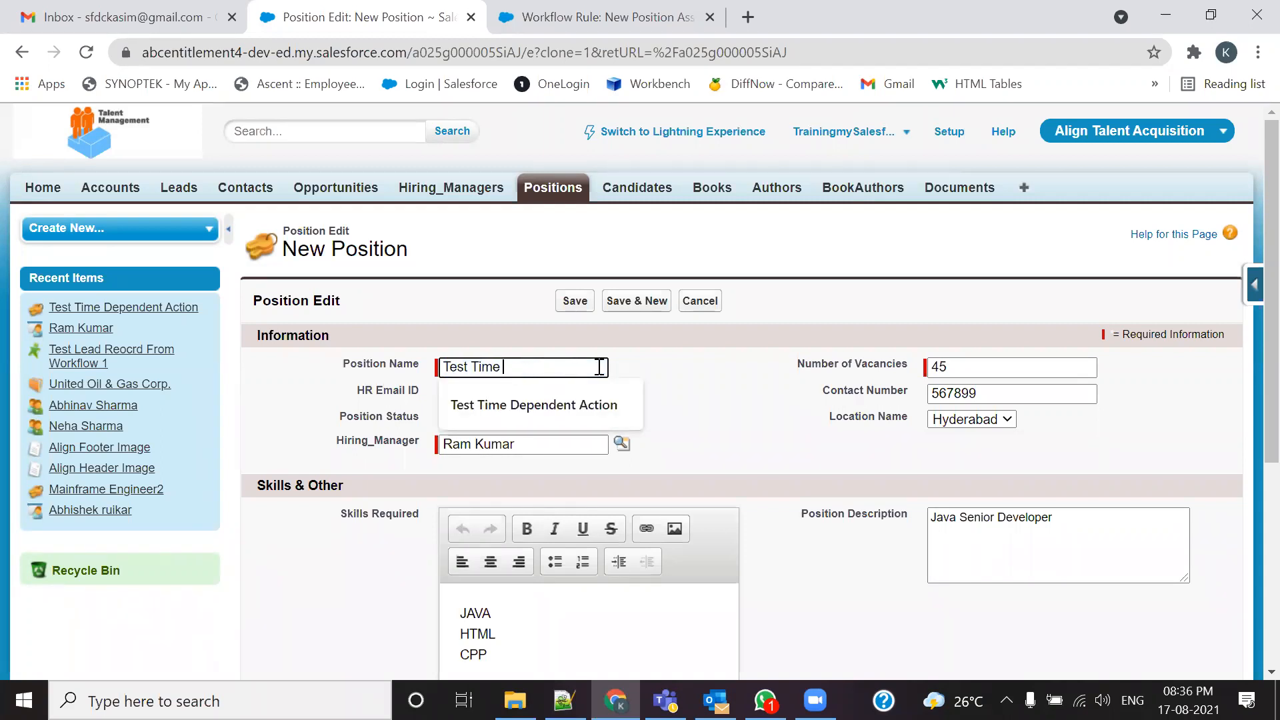
{"action": "type", "text": "Trigger 1"}
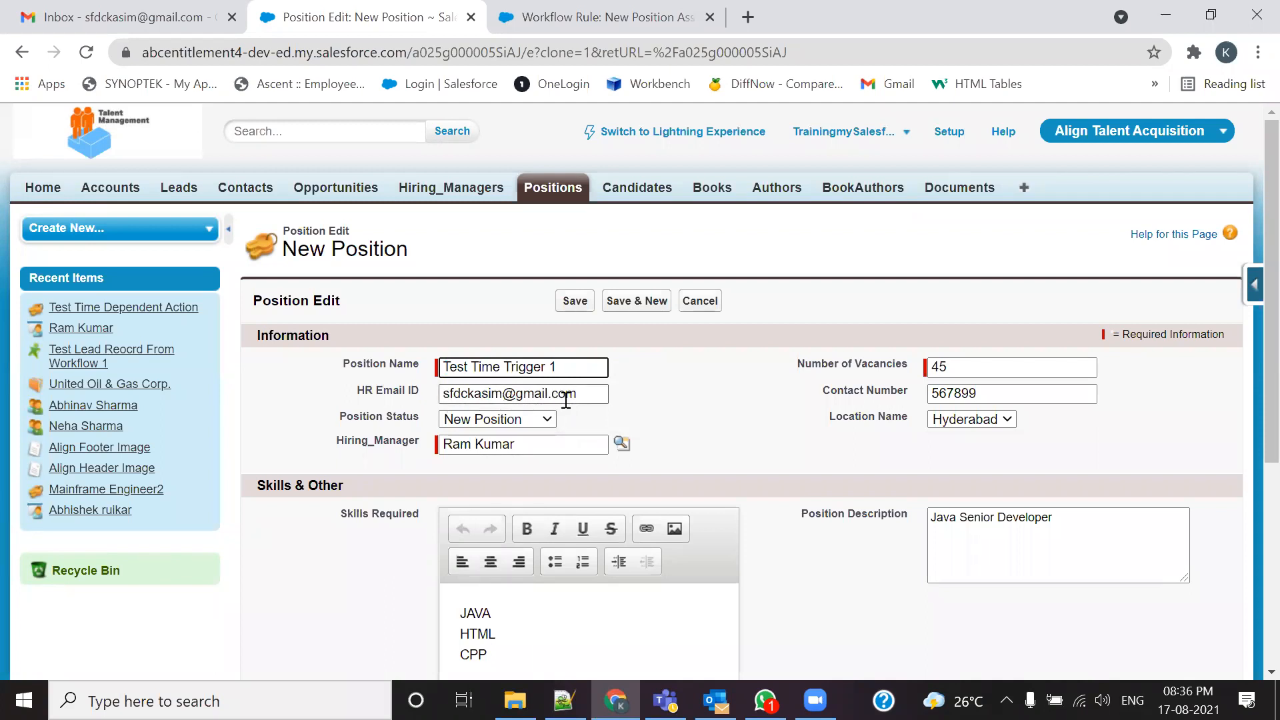
Step: Keep status New Position, set Open Date 8/17/2021 and Minimum Budget 300000, and save
{"action": "left_click", "coordinate": [512, 423]}
{"action": "left_click", "coordinate": [512, 422]}
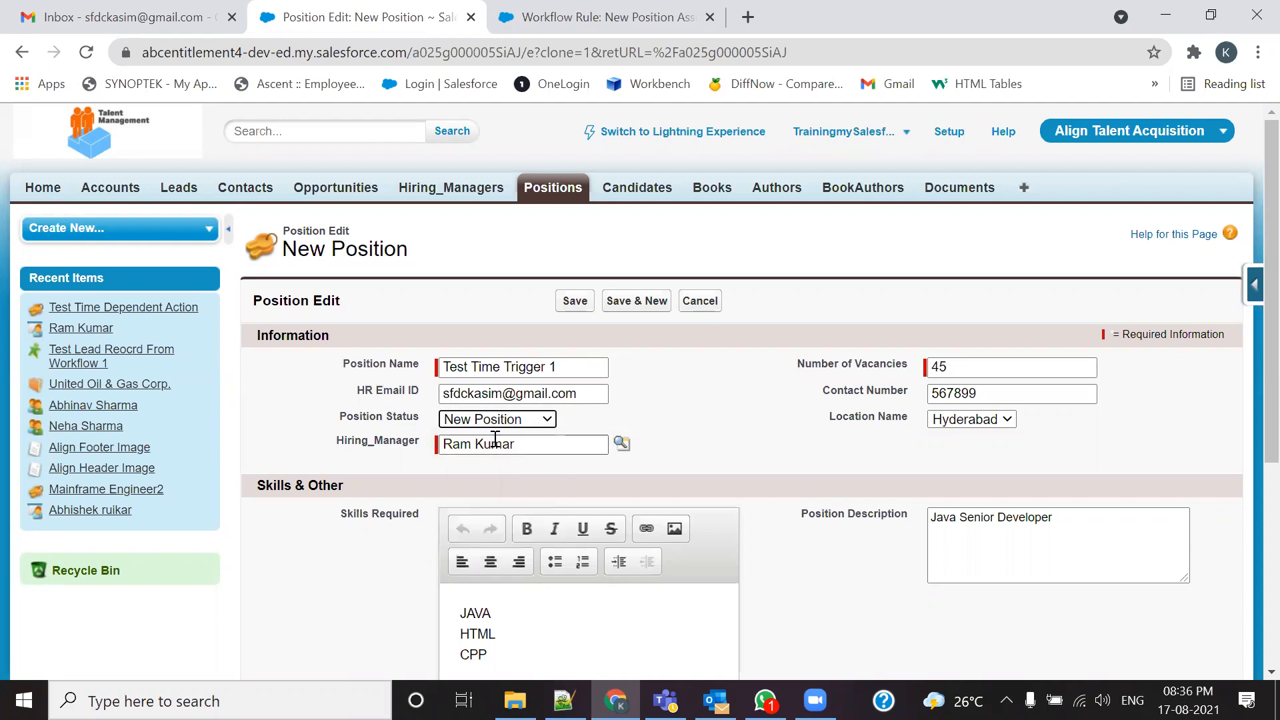
{"action": "left_click", "coordinate": [616, 446]}
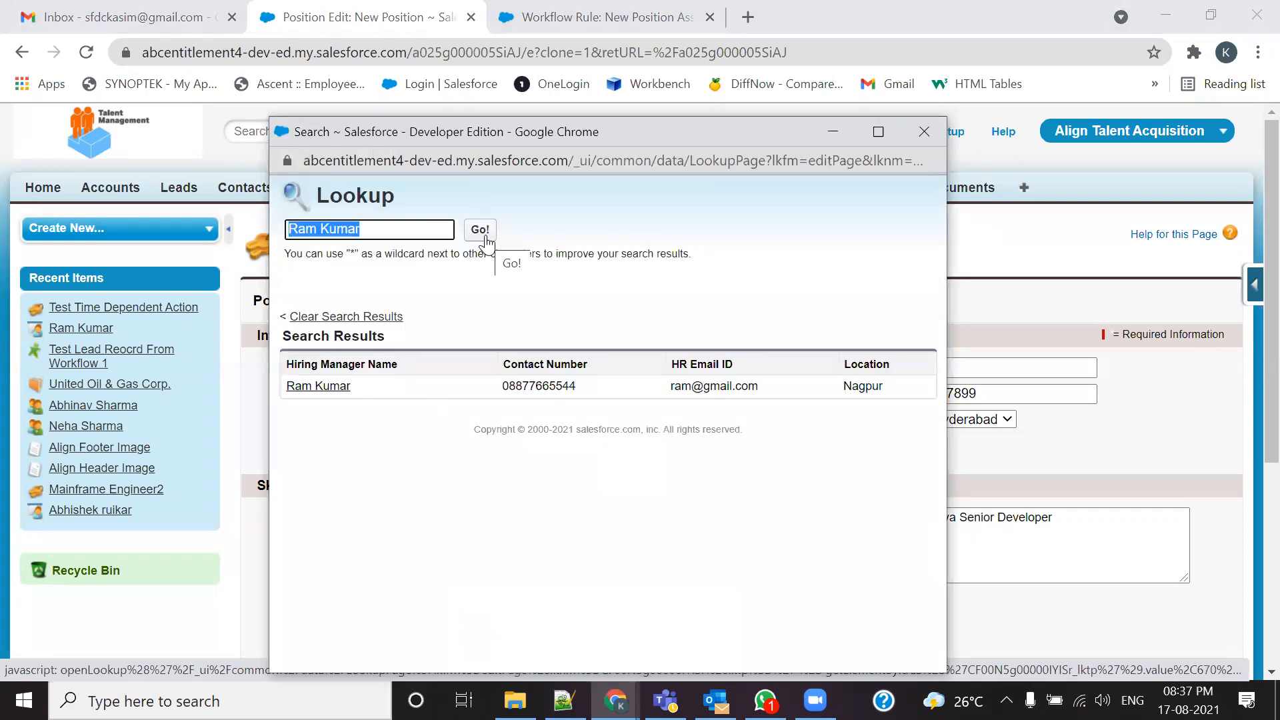
{"action": "left_click", "coordinate": [922, 132]}
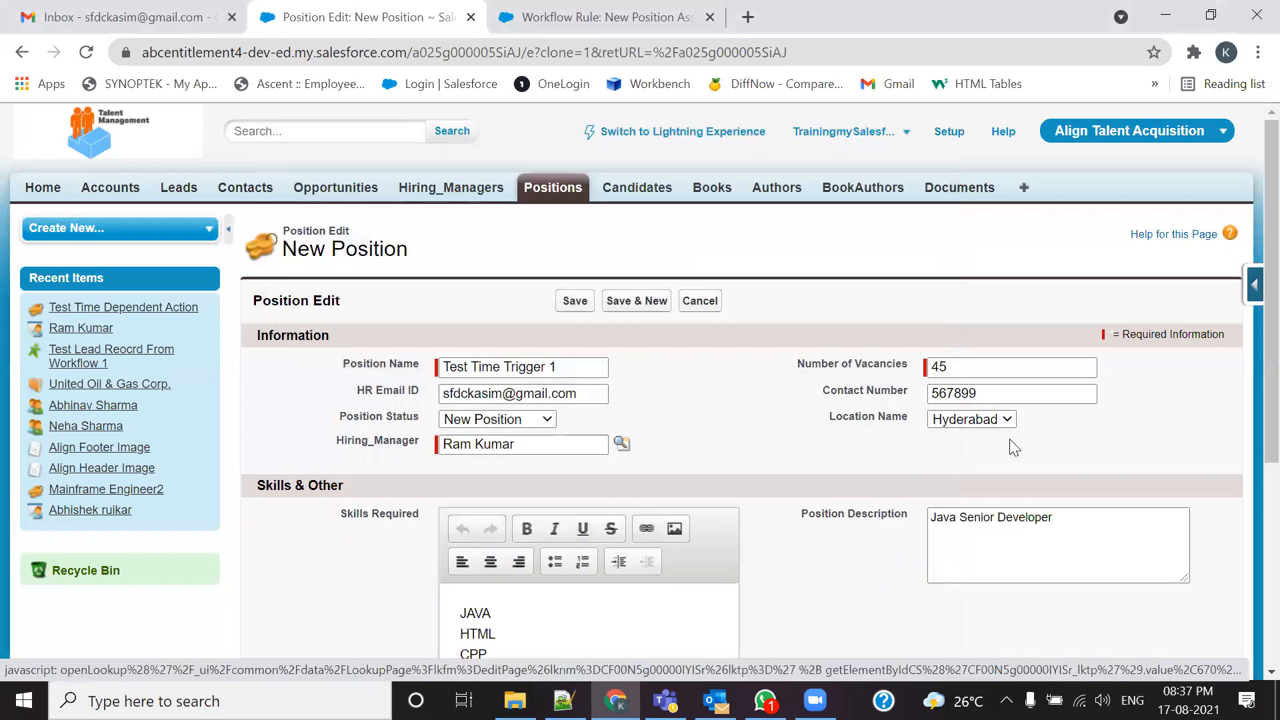
{"action": "scroll", "coordinate": [725, 499], "scroll_direction": "down", "scroll_amount": 5}
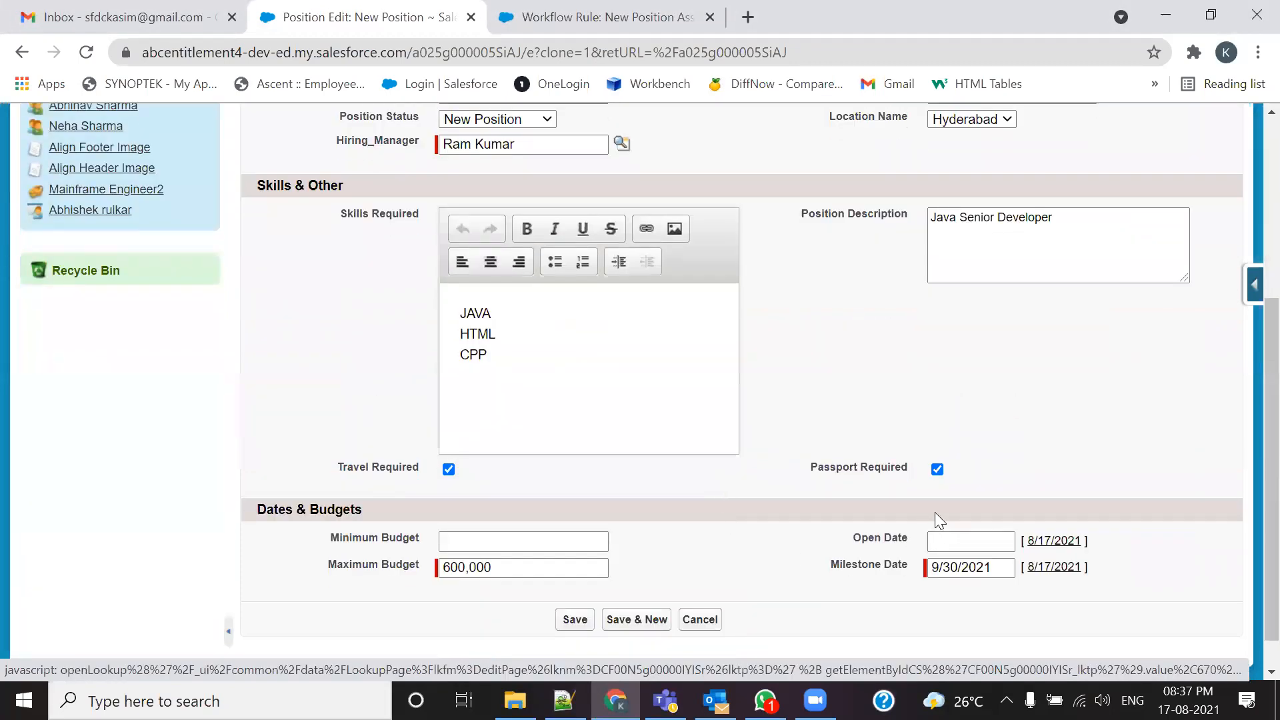
{"action": "left_click", "coordinate": [1059, 541]}
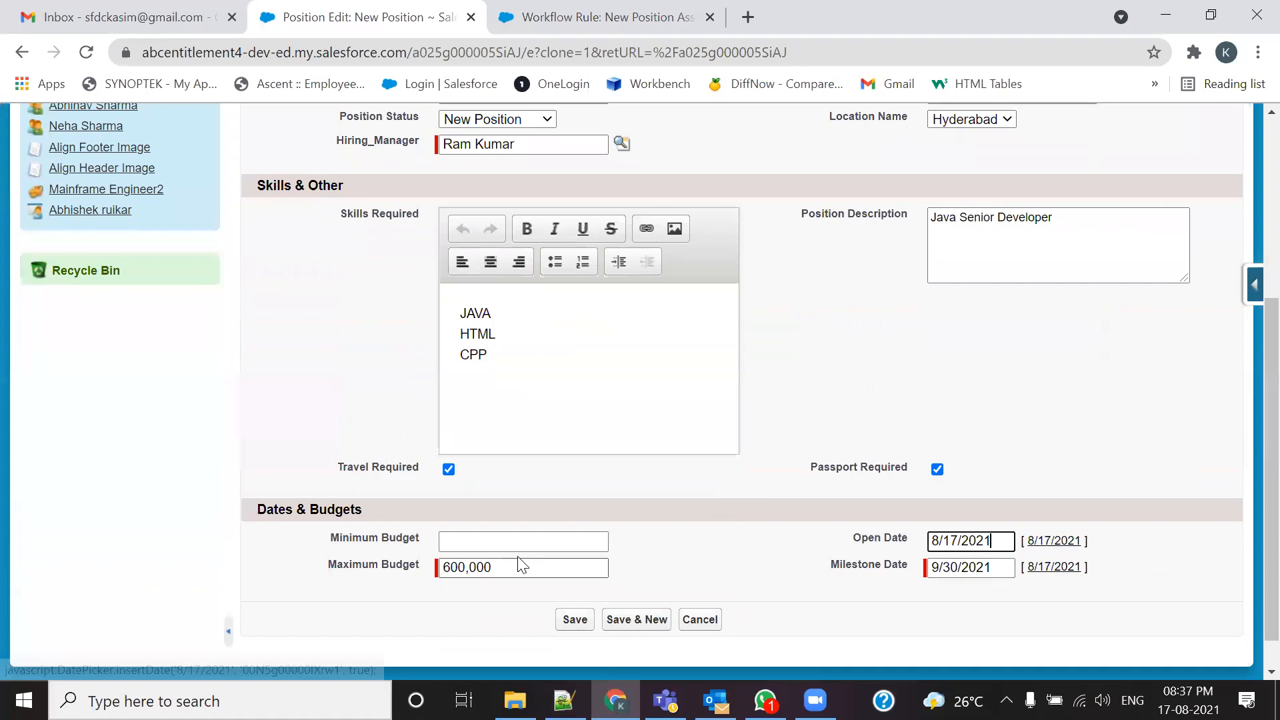
{"action": "left_click", "coordinate": [529, 540]}
{"action": "left_click", "coordinate": [504, 578]}
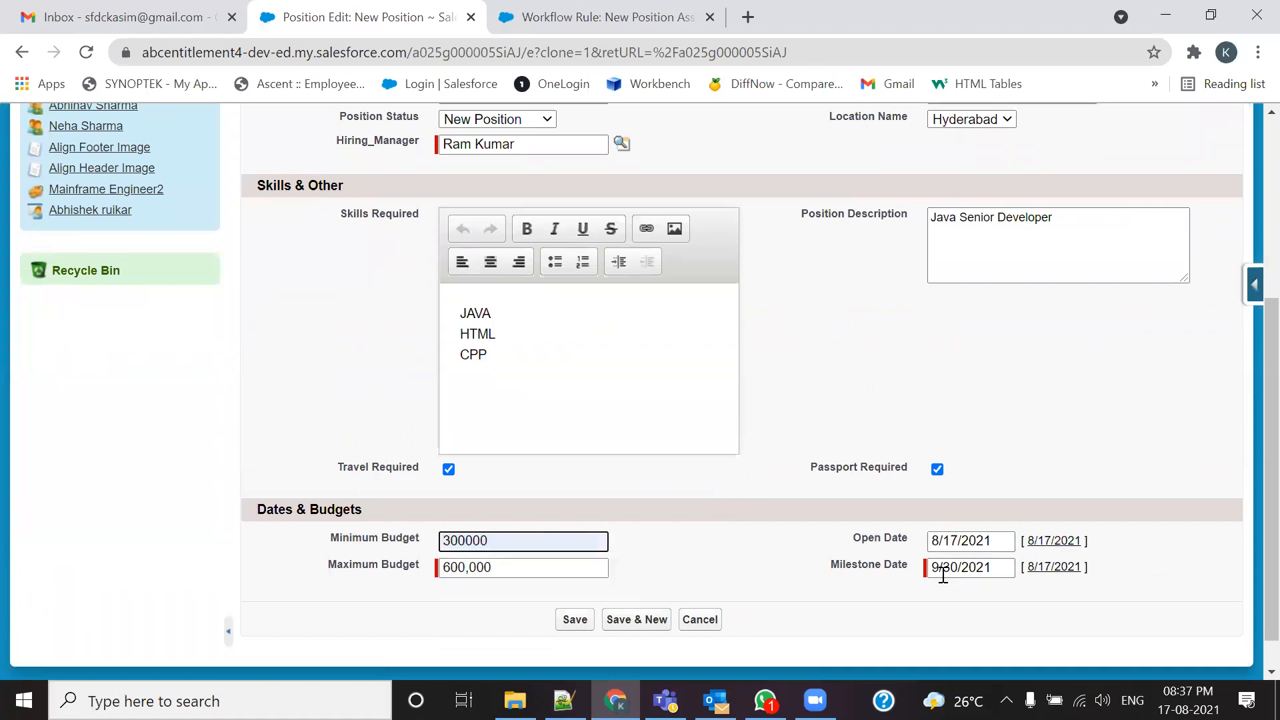
{"action": "key", "text": "Return"}
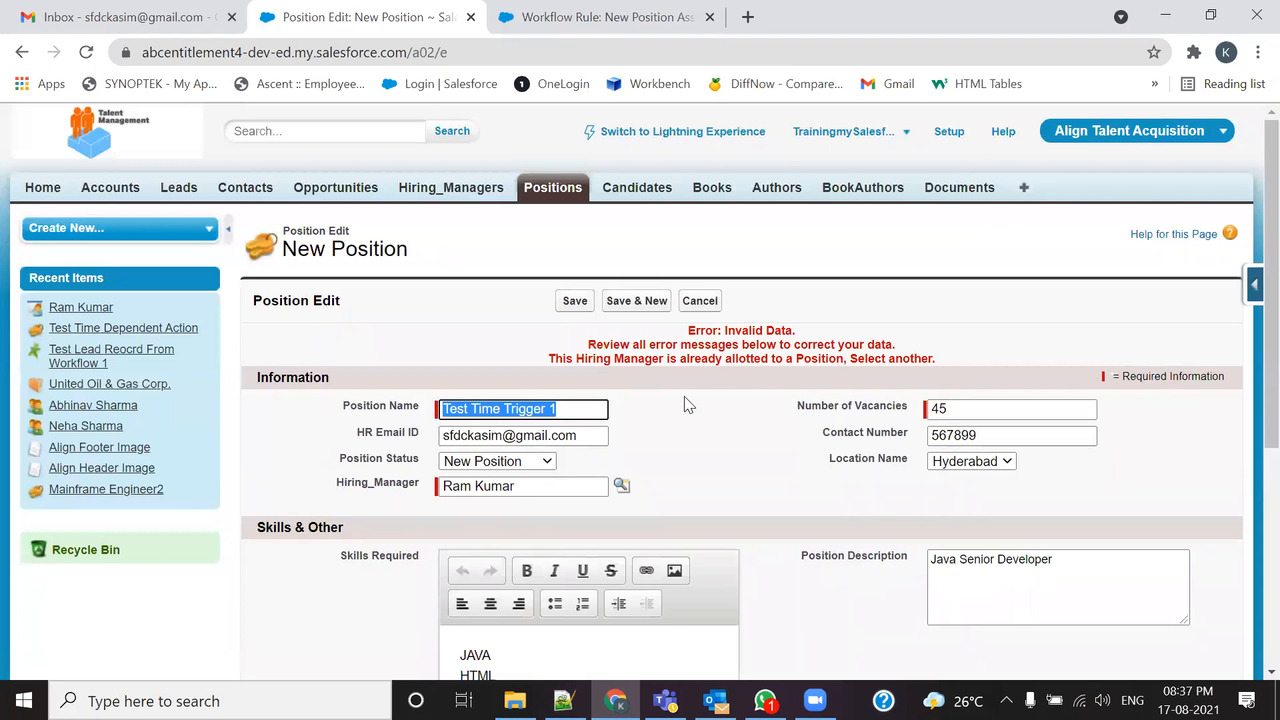
Step: Clear the already-allotted hiring manager from the cloned position's Hiring Manager field
{"action": "scroll", "coordinate": [700, 380], "scroll_direction": "down", "scroll_amount": 3}
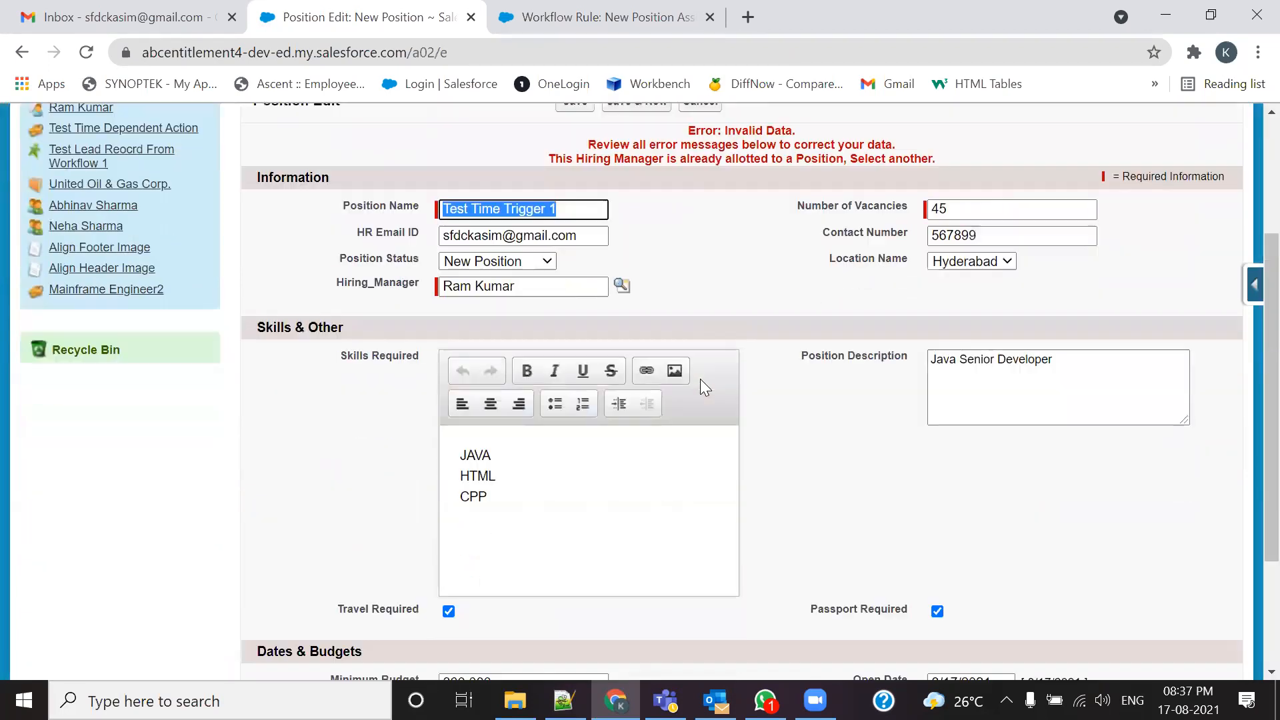
{"action": "scroll", "coordinate": [700, 380], "scroll_direction": "down", "scroll_amount": 3}
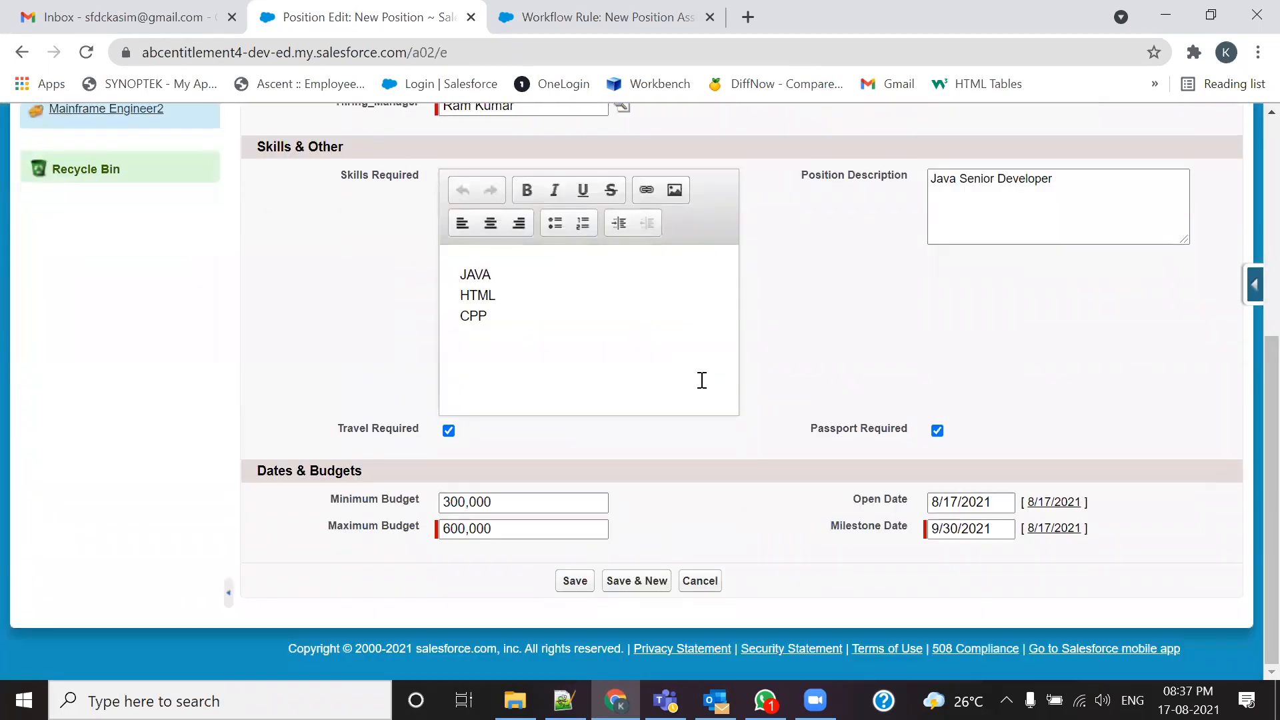
{"action": "scroll", "coordinate": [702, 380], "scroll_direction": "up", "scroll_amount": 6}
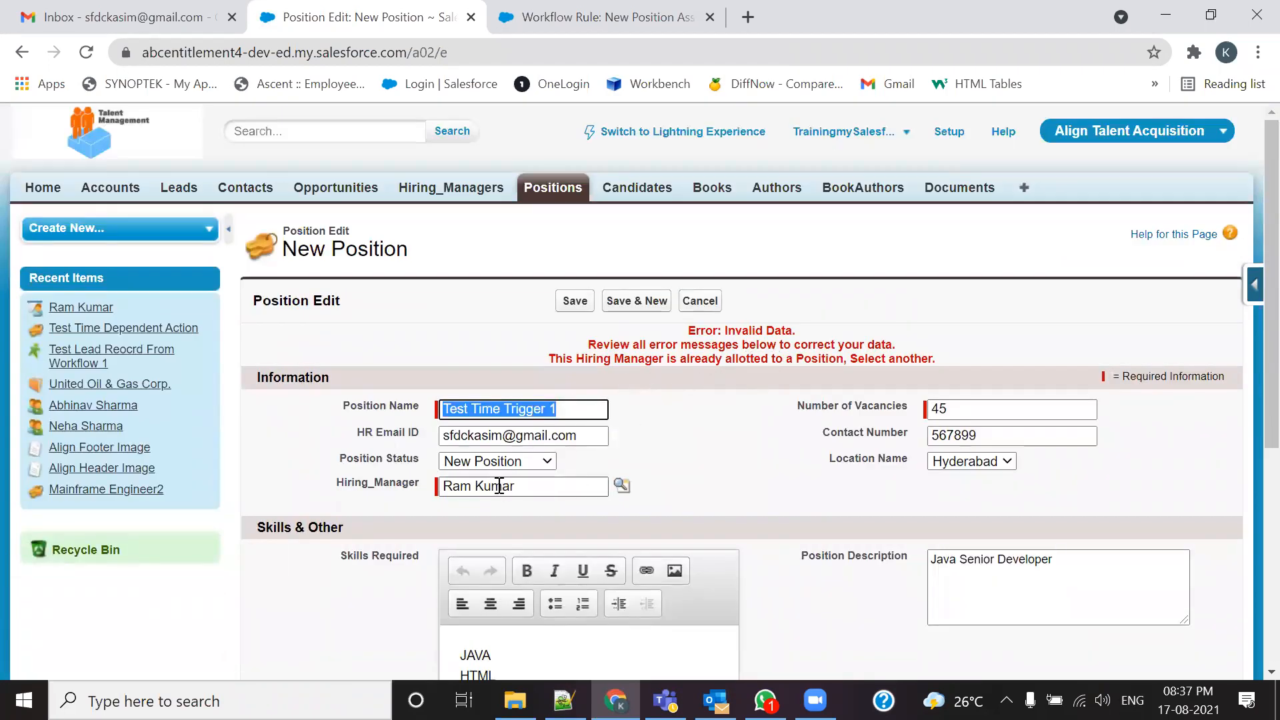
{"action": "left_click", "coordinate": [622, 485]}
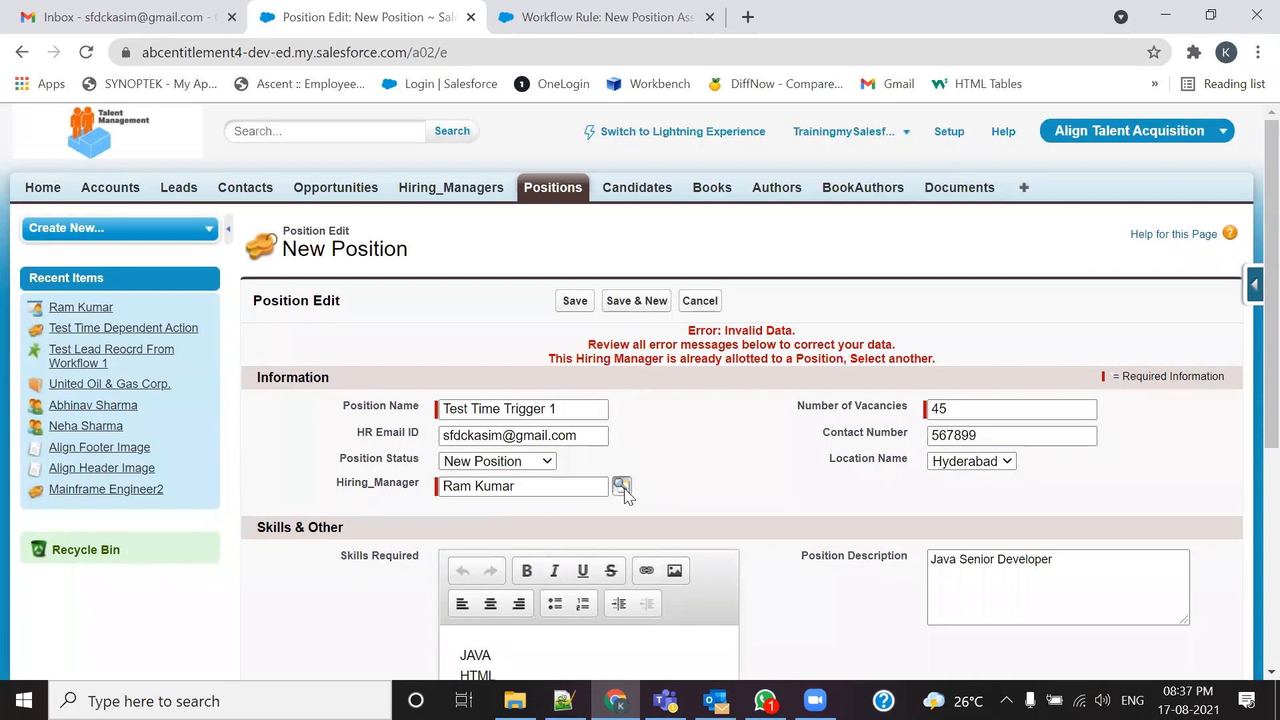
{"action": "left_click", "coordinate": [936, 131]}
{"action": "left_click_drag", "start_coordinate": [571, 485], "coordinate": [358, 492]}
{"action": "key", "text": "BackSpace"}
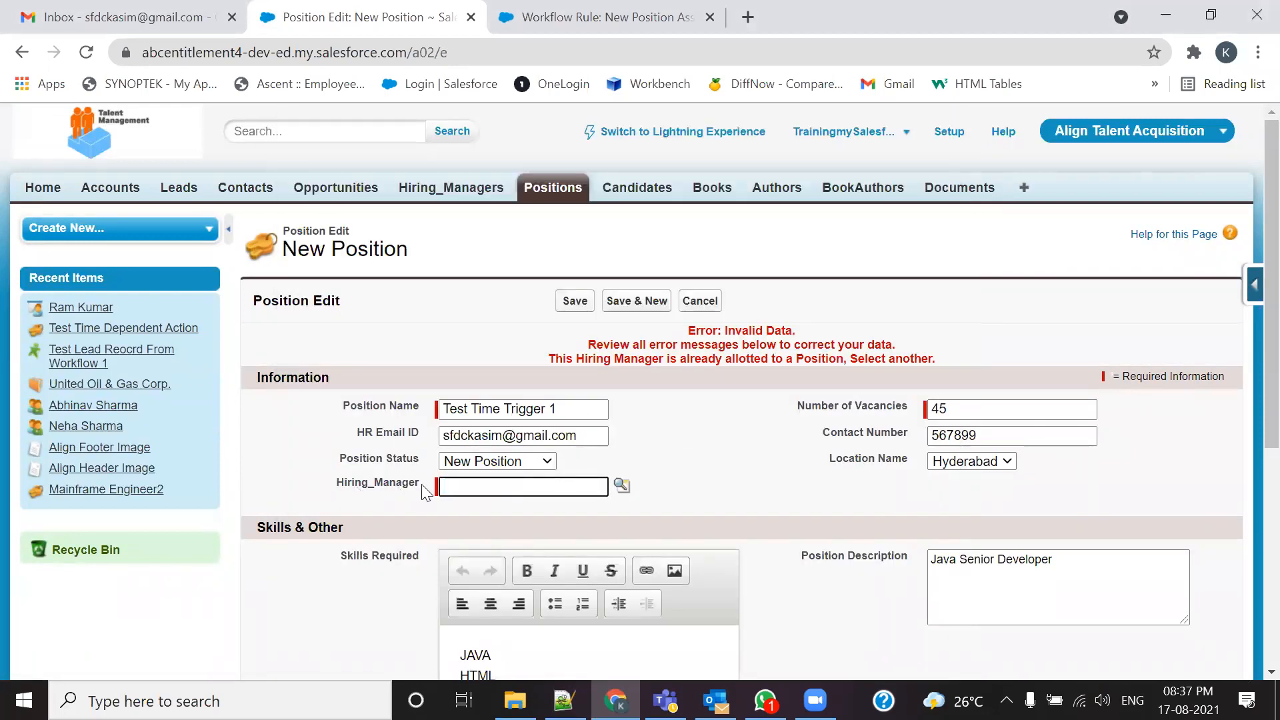
{"action": "left_click", "coordinate": [622, 485]}
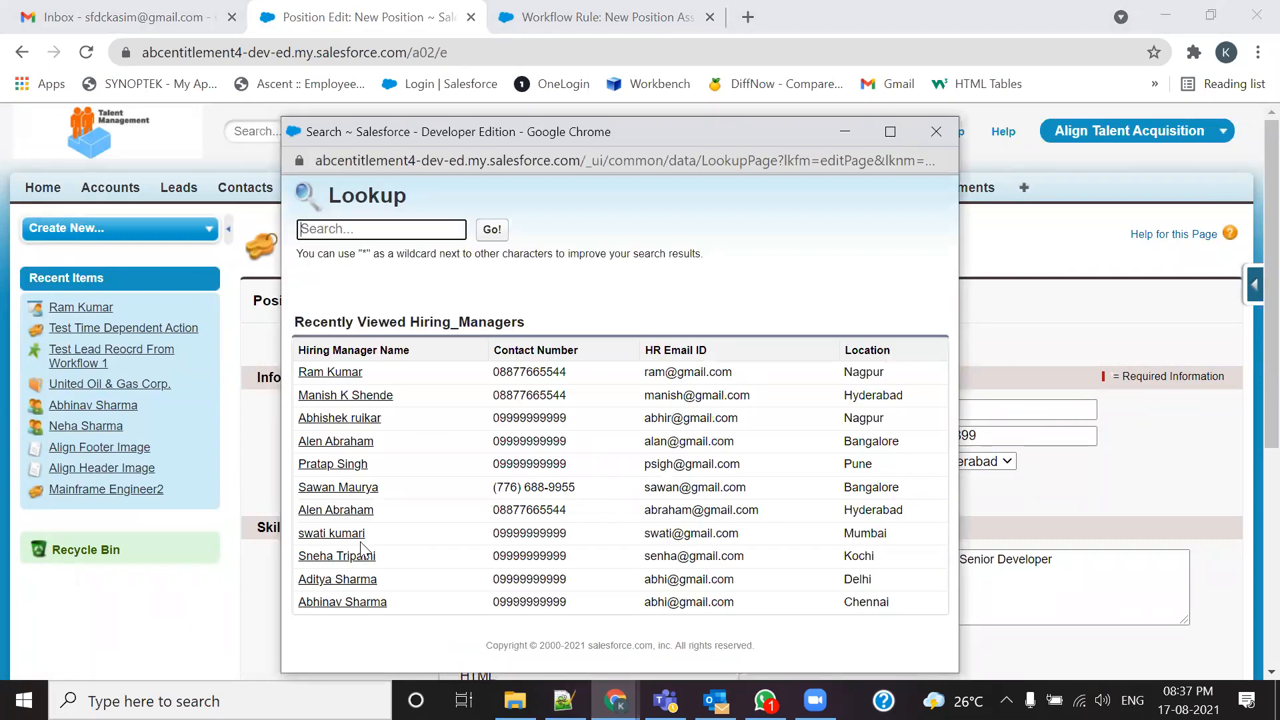
{"action": "left_click", "coordinate": [814, 5]}
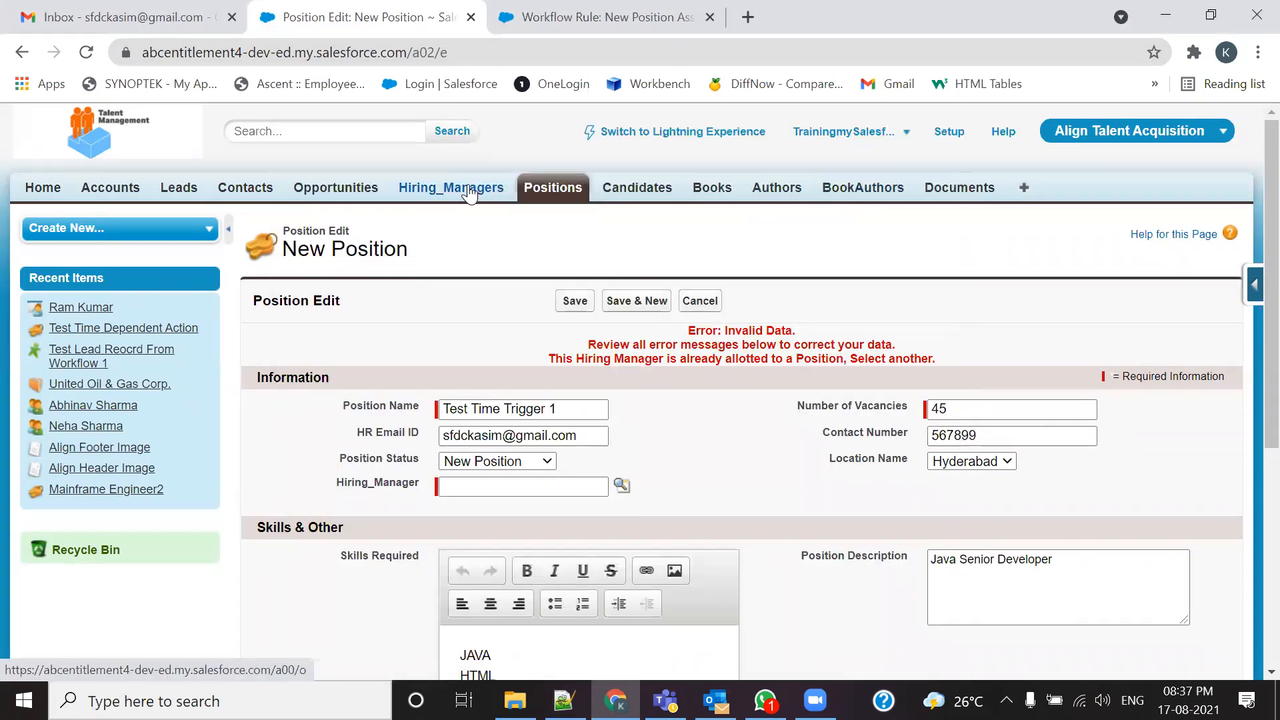
Step: Check the Hiring_Managers list, pick a manager with no allotted position, and save the position
{"action": "middle_click", "coordinate": [469, 190]}
{"action": "key", "text": "ctrl+Tab"}
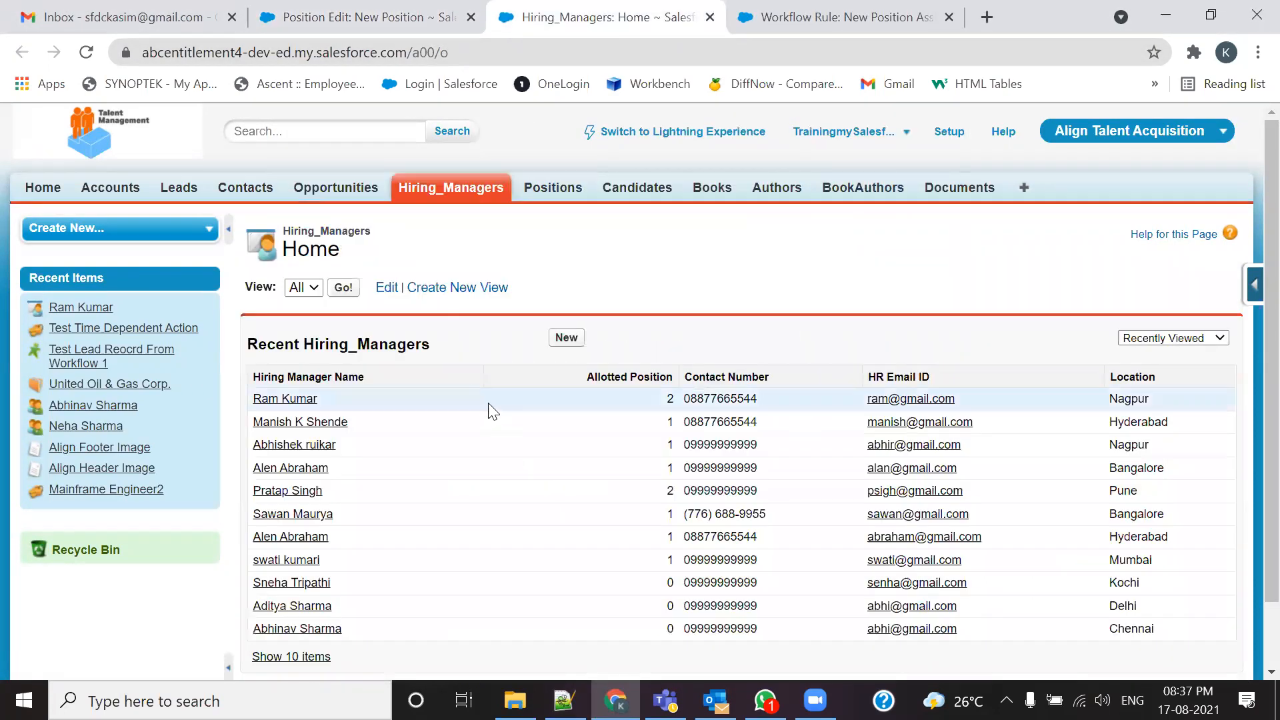
{"action": "scroll", "coordinate": [671, 428], "scroll_direction": "down", "scroll_amount": 2}
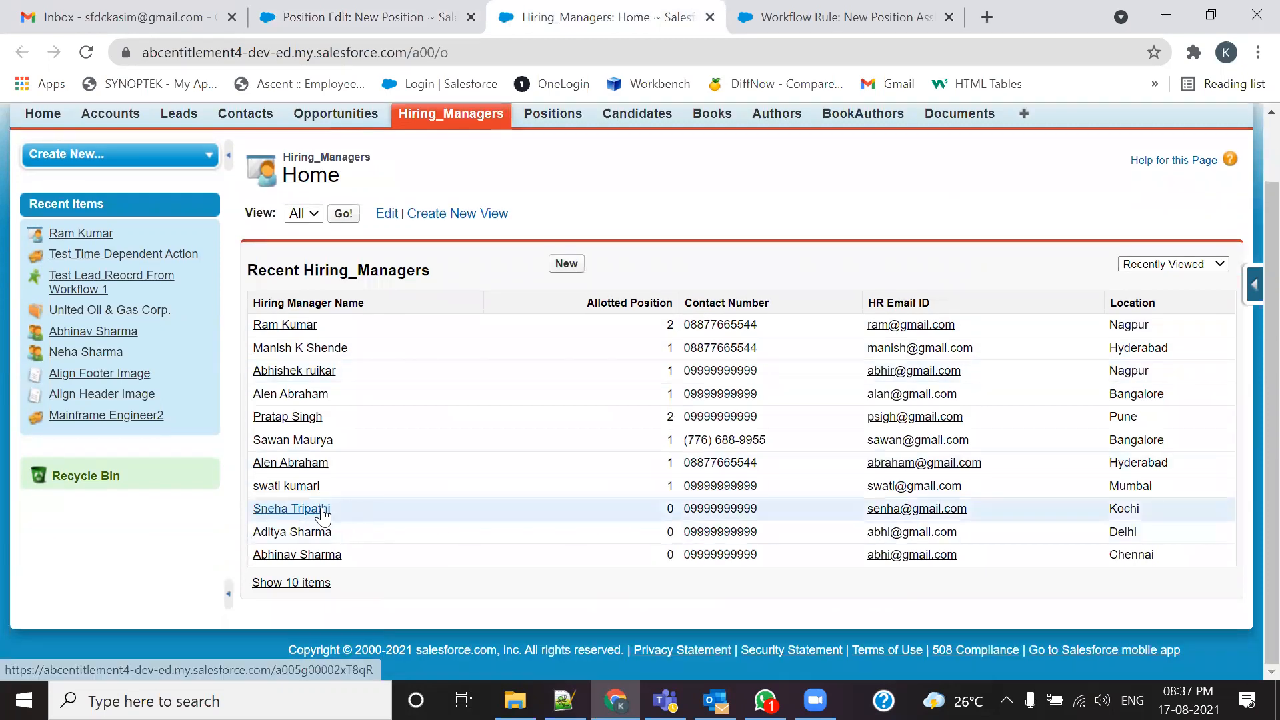
{"action": "left_click", "coordinate": [840, 17]}
{"action": "left_click", "coordinate": [360, 17]}
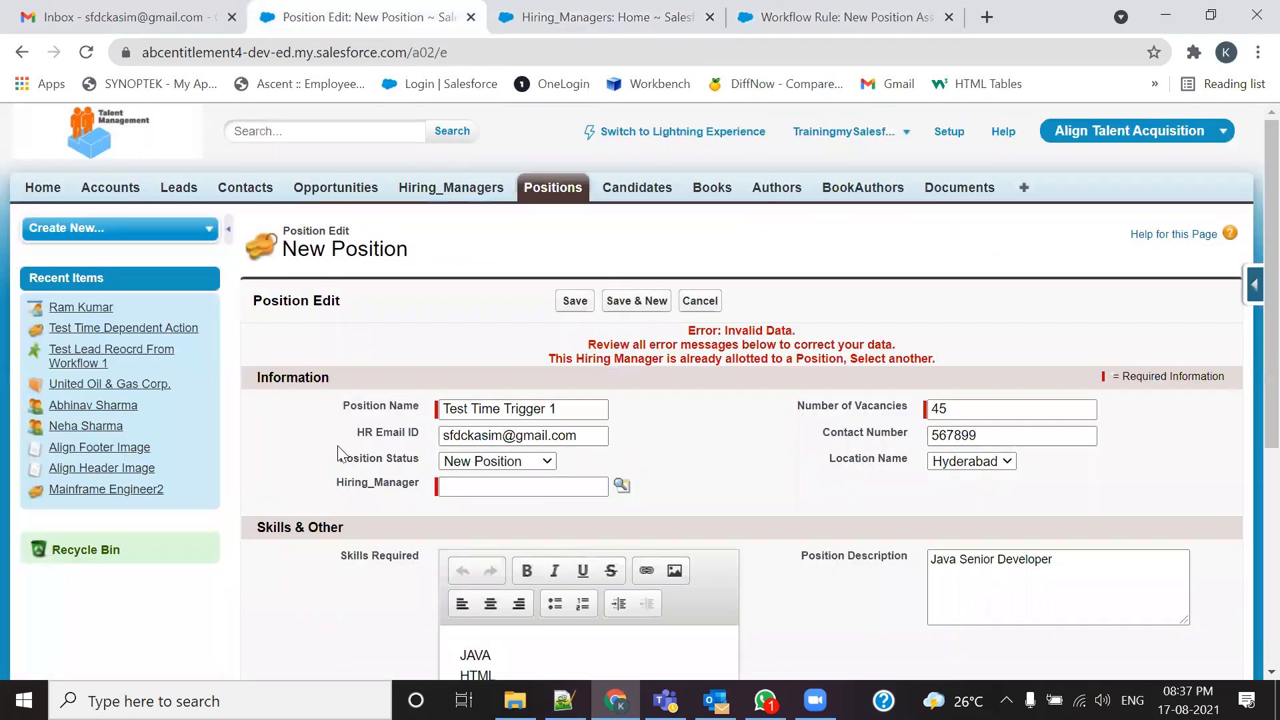
{"action": "left_click", "coordinate": [621, 485]}
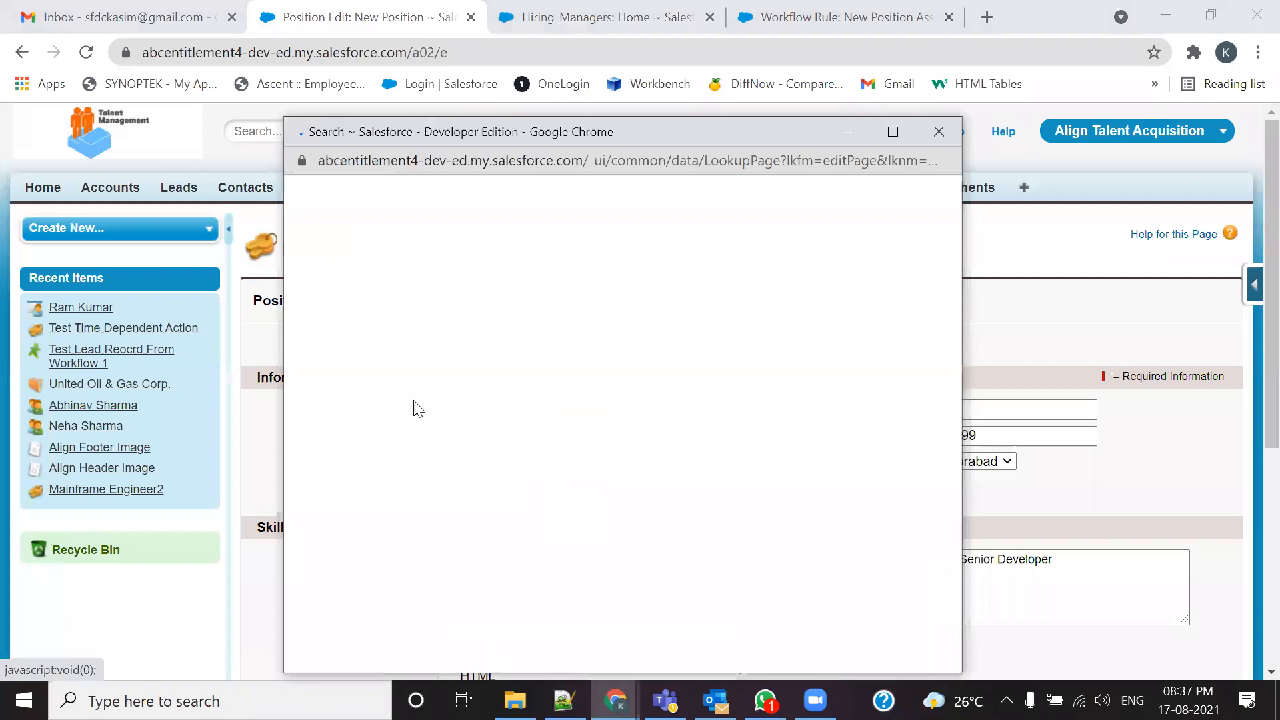
{"action": "left_click", "coordinate": [364, 558]}
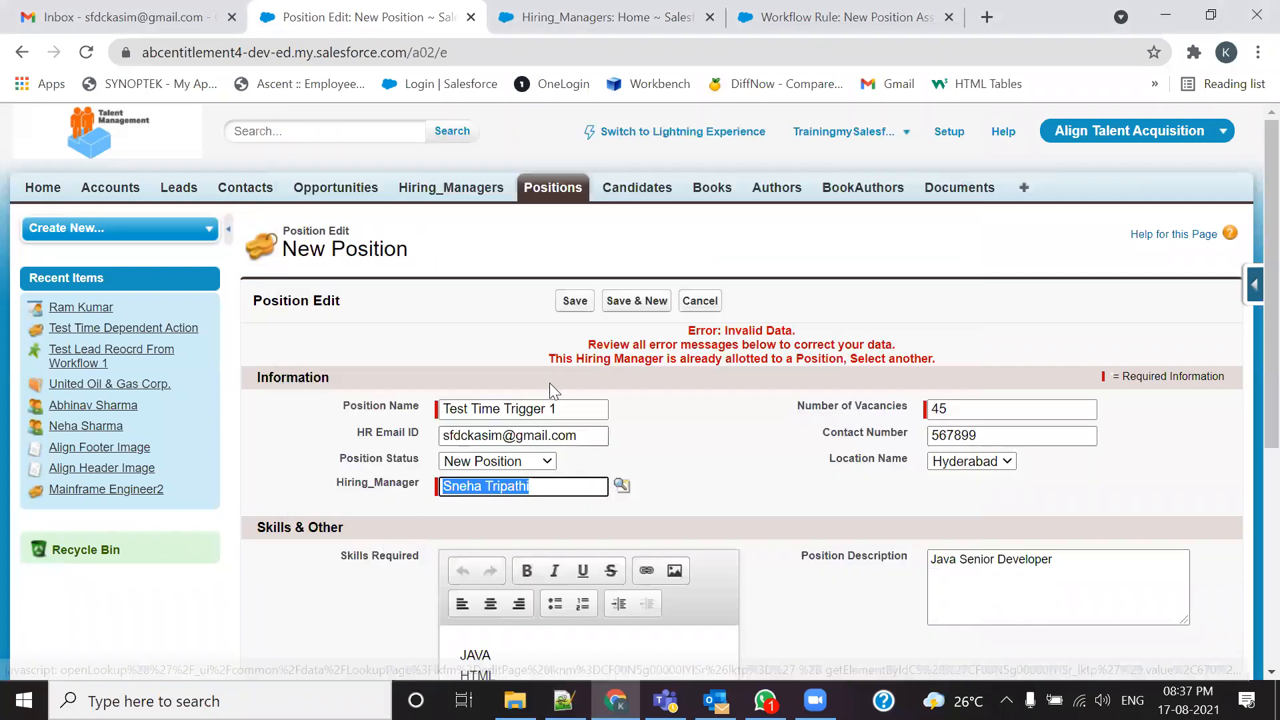
{"action": "left_click", "coordinate": [574, 303]}
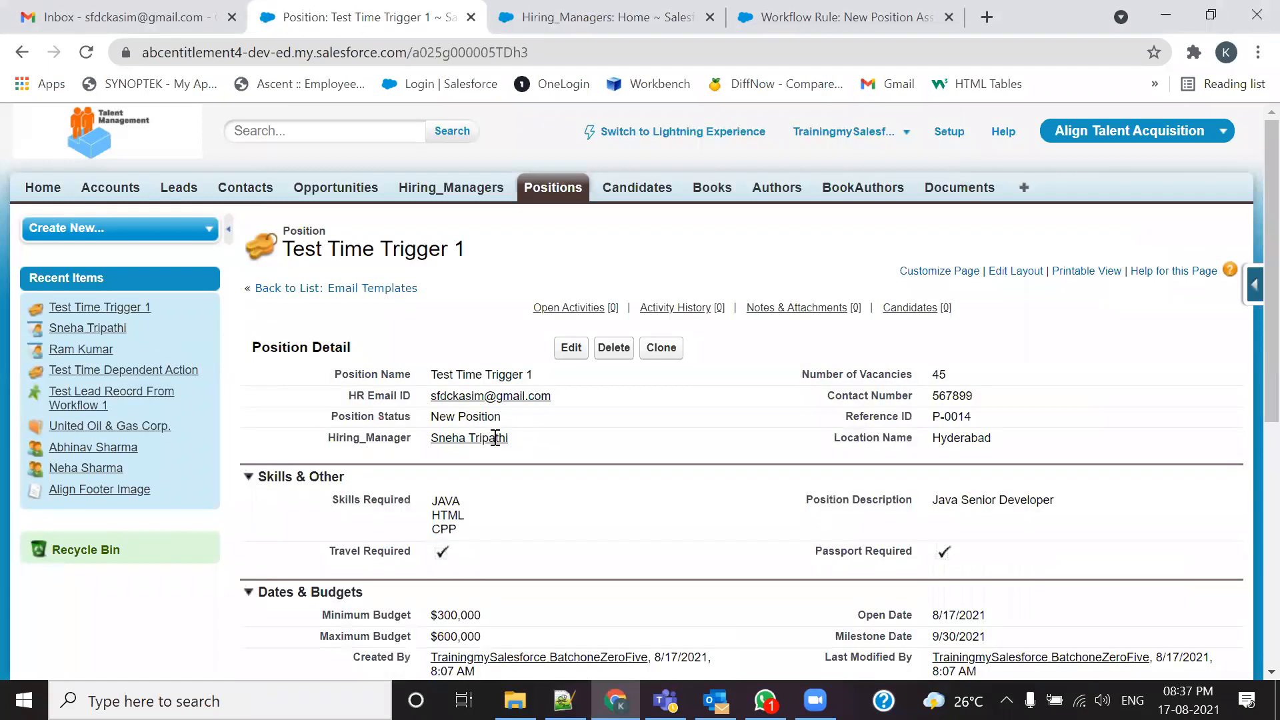
Step: Open the Gmail alert email for Test Time Trigger 1 and highlight the position name in its subject
{"action": "left_click", "coordinate": [131, 10]}
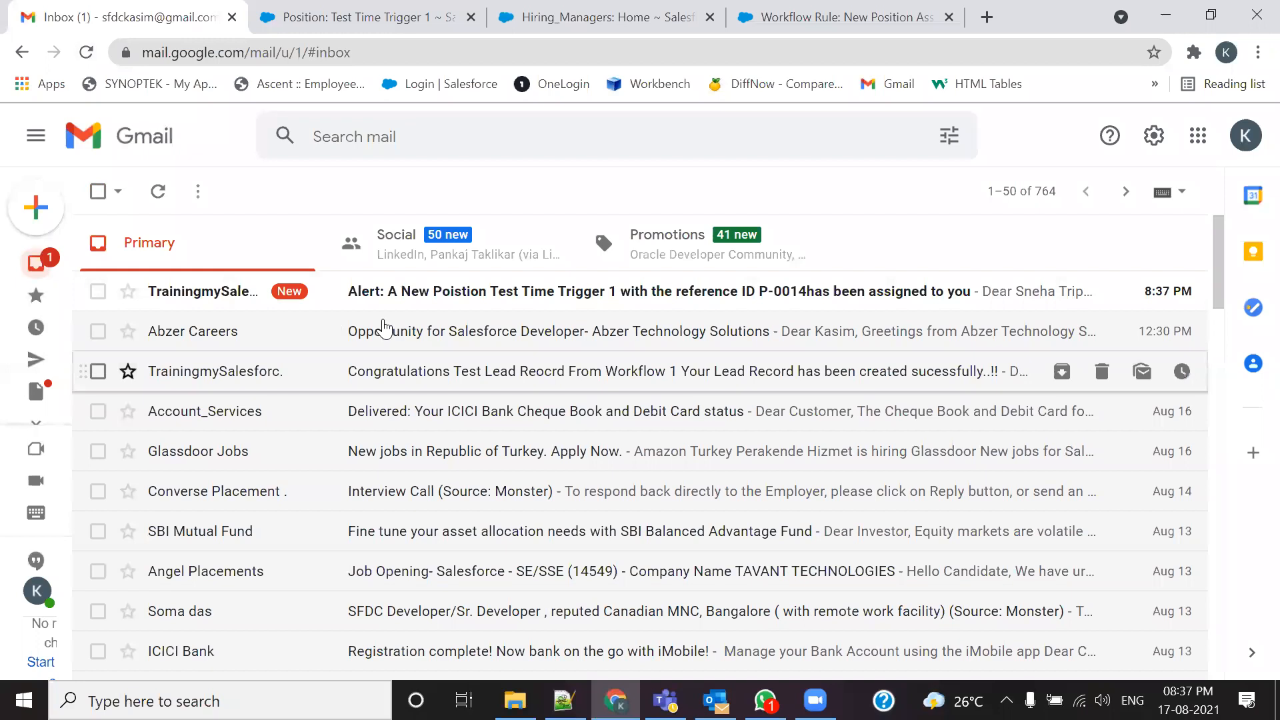
{"action": "left_click", "coordinate": [452, 303]}
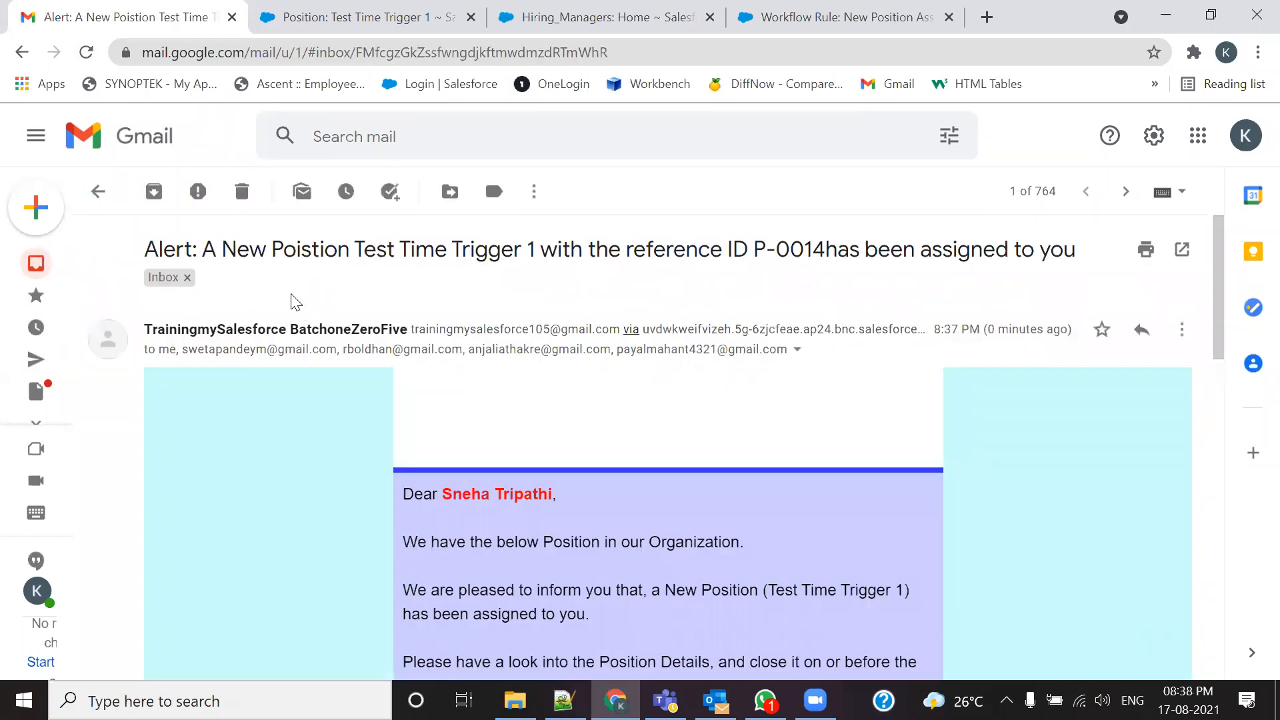
{"action": "left_click_drag", "start_coordinate": [537, 256], "coordinate": [224, 297]}
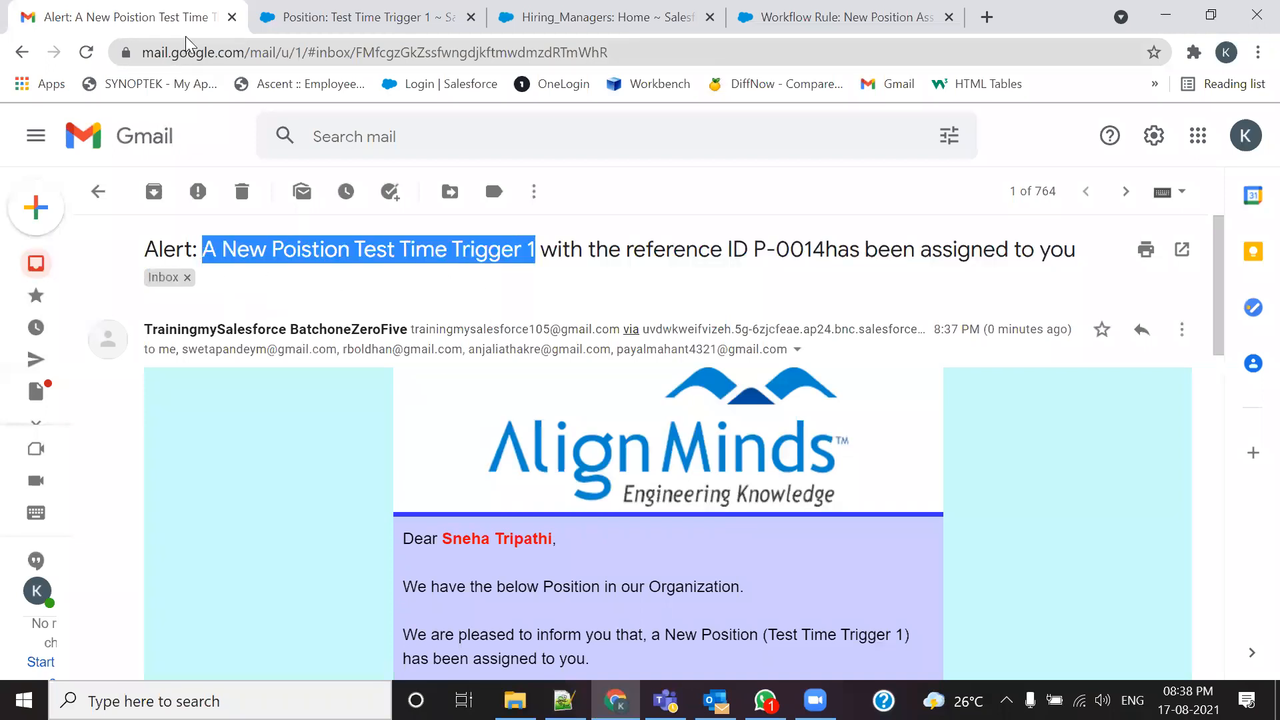
{"action": "scroll", "coordinate": [366, 337], "scroll_direction": "down", "scroll_amount": 2}
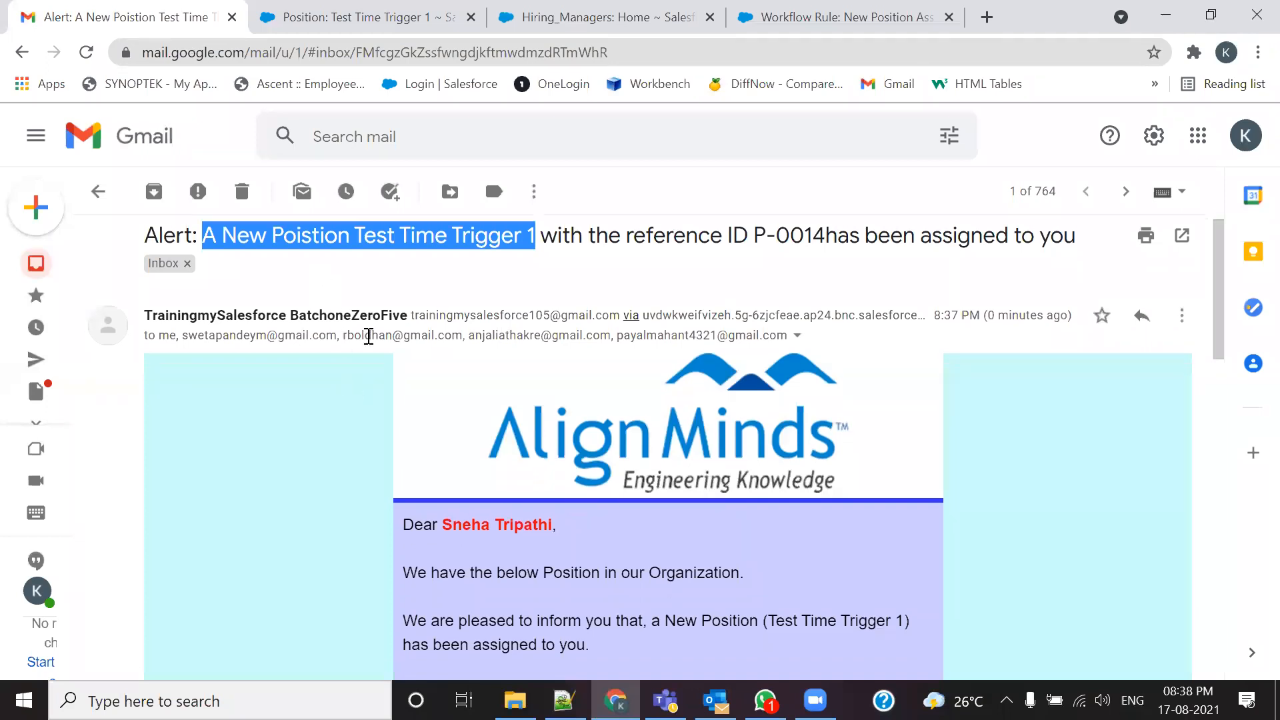
{"action": "scroll", "coordinate": [366, 337], "scroll_direction": "up", "scroll_amount": 2}
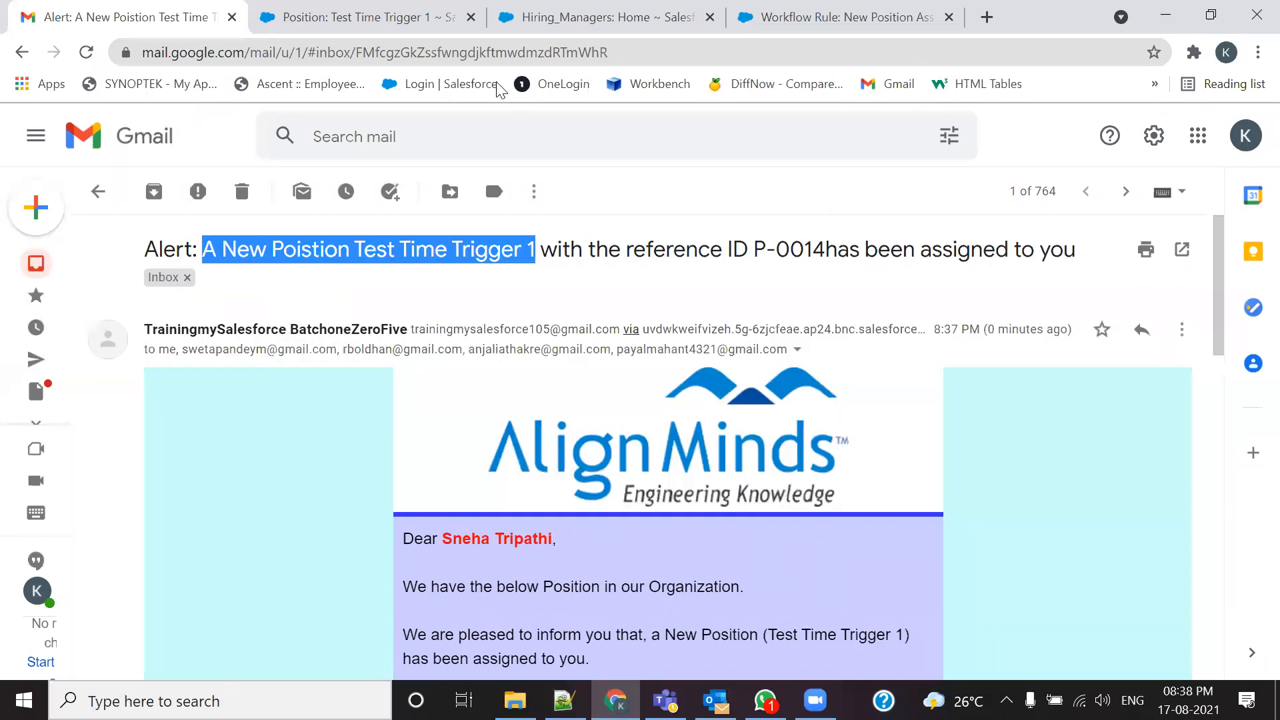
{"action": "left_click", "coordinate": [353, 276]}
{"action": "left_click_drag", "start_coordinate": [147, 252], "coordinate": [391, 349]}
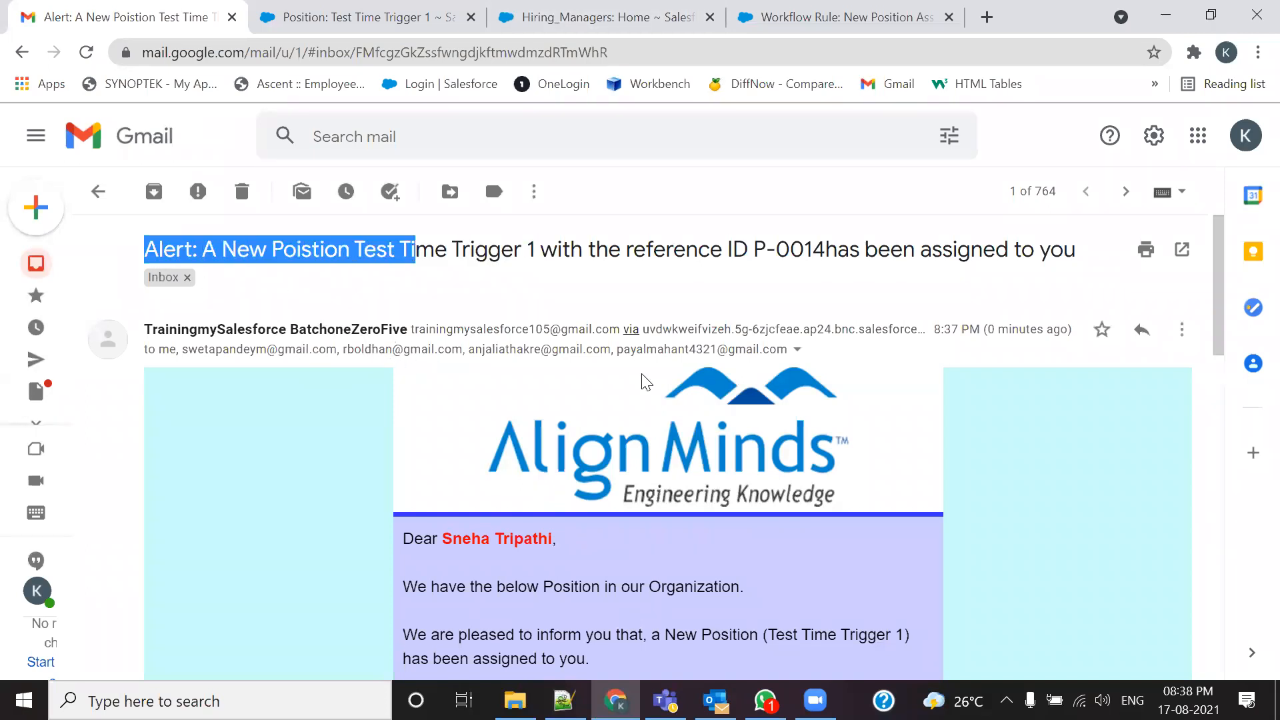
Step: Review the sender details and body: P-0014, Hyderabad, 45 positions, milestone 9/30/2021
{"action": "left_click", "coordinate": [797, 350]}
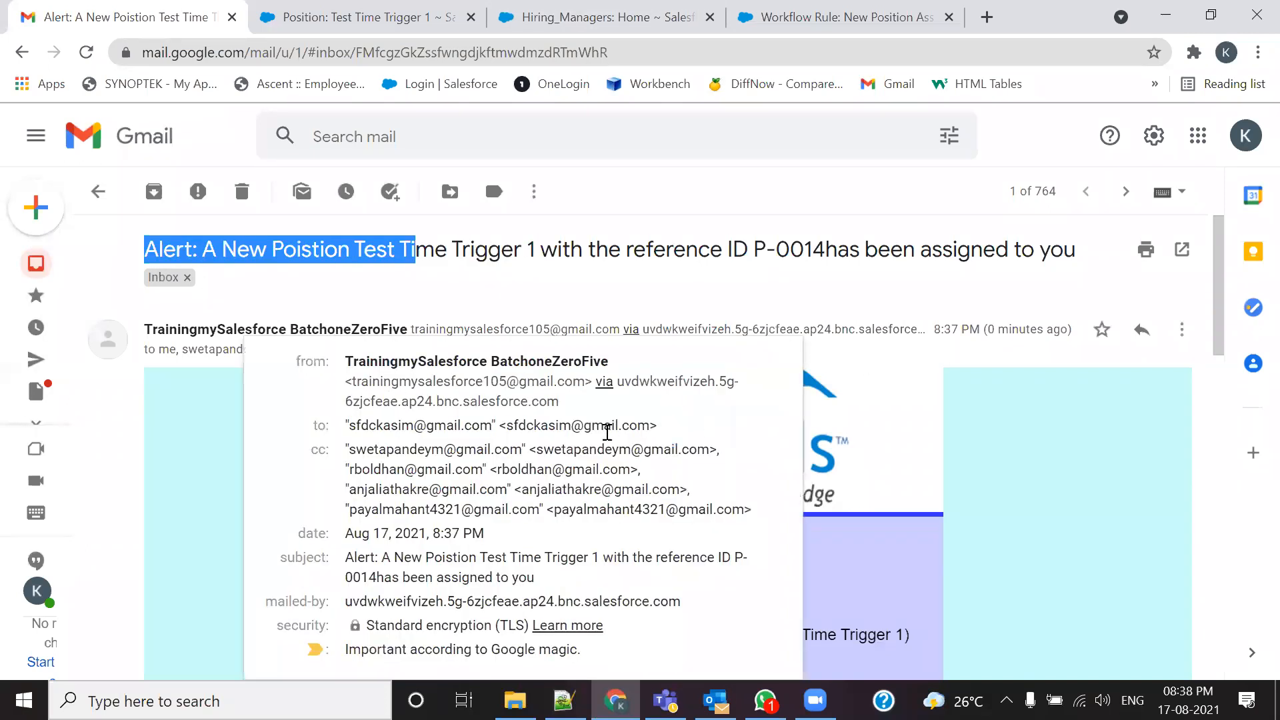
{"action": "left_click", "coordinate": [890, 313]}
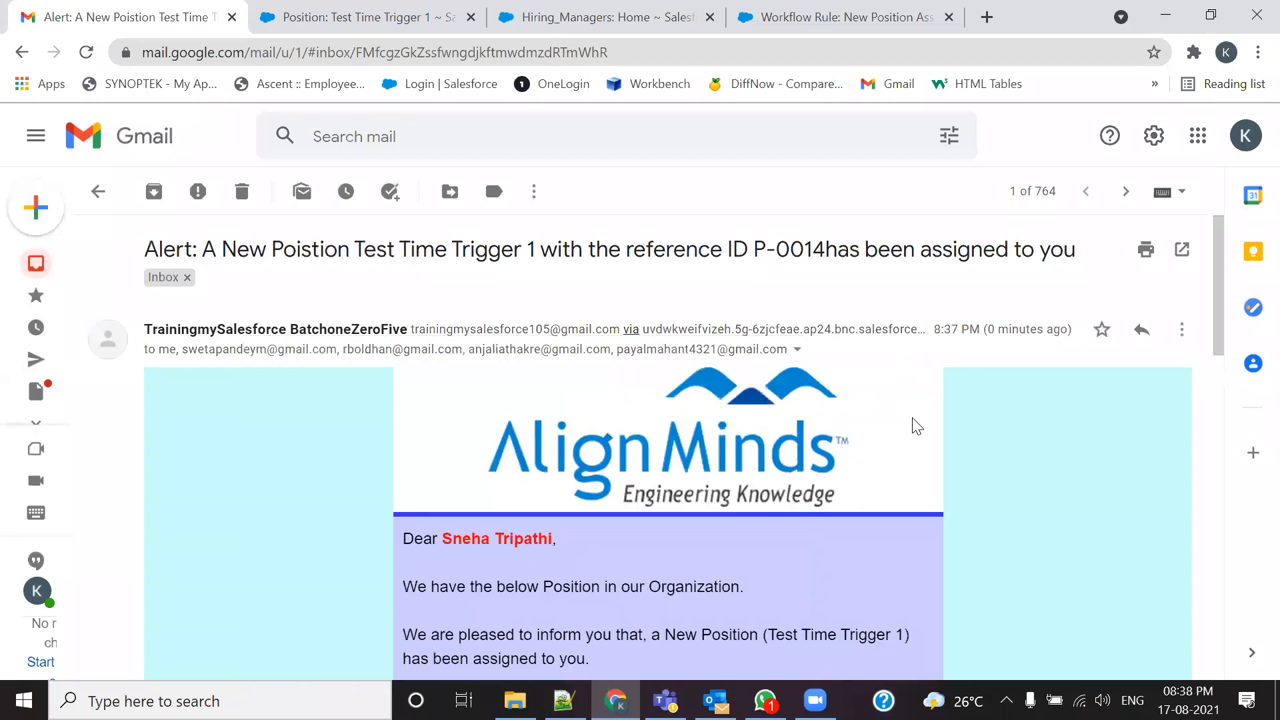
{"action": "scroll", "coordinate": [1000, 552], "scroll_direction": "down", "scroll_amount": 2}
{"action": "scroll", "coordinate": [1000, 552], "scroll_direction": "down", "scroll_amount": 2}
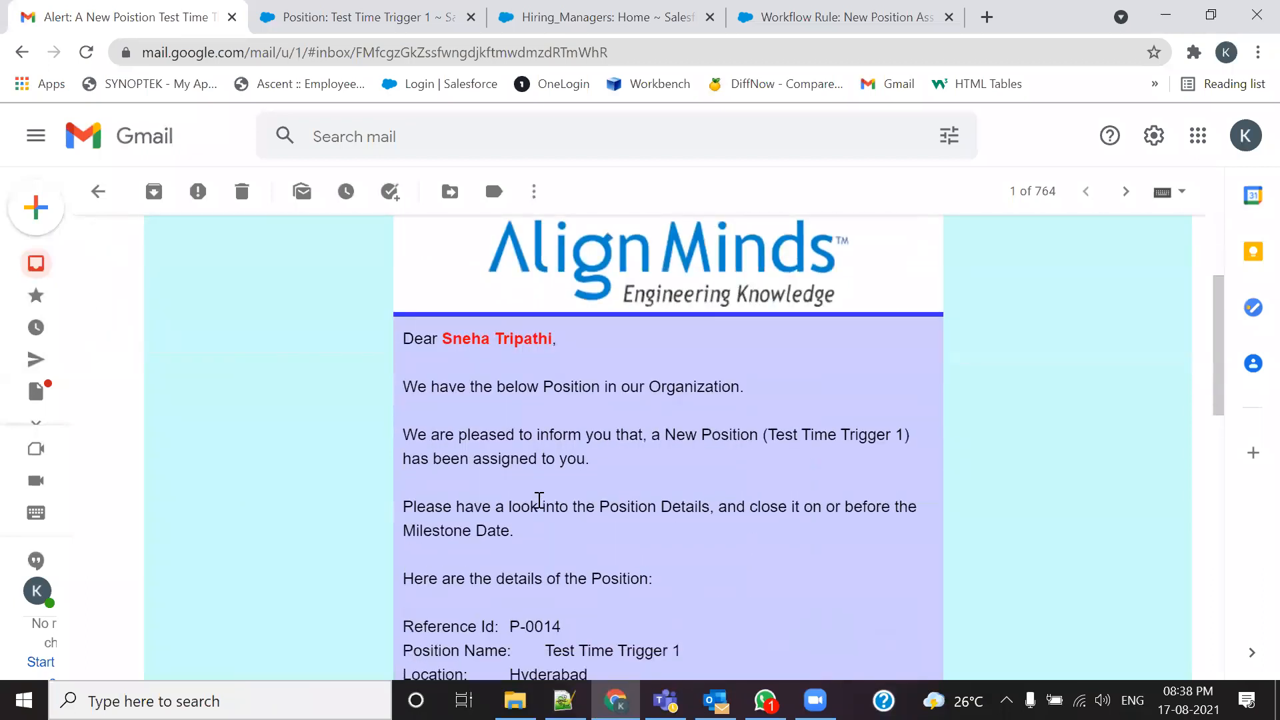
{"action": "scroll", "coordinate": [567, 444], "scroll_direction": "down", "scroll_amount": 3}
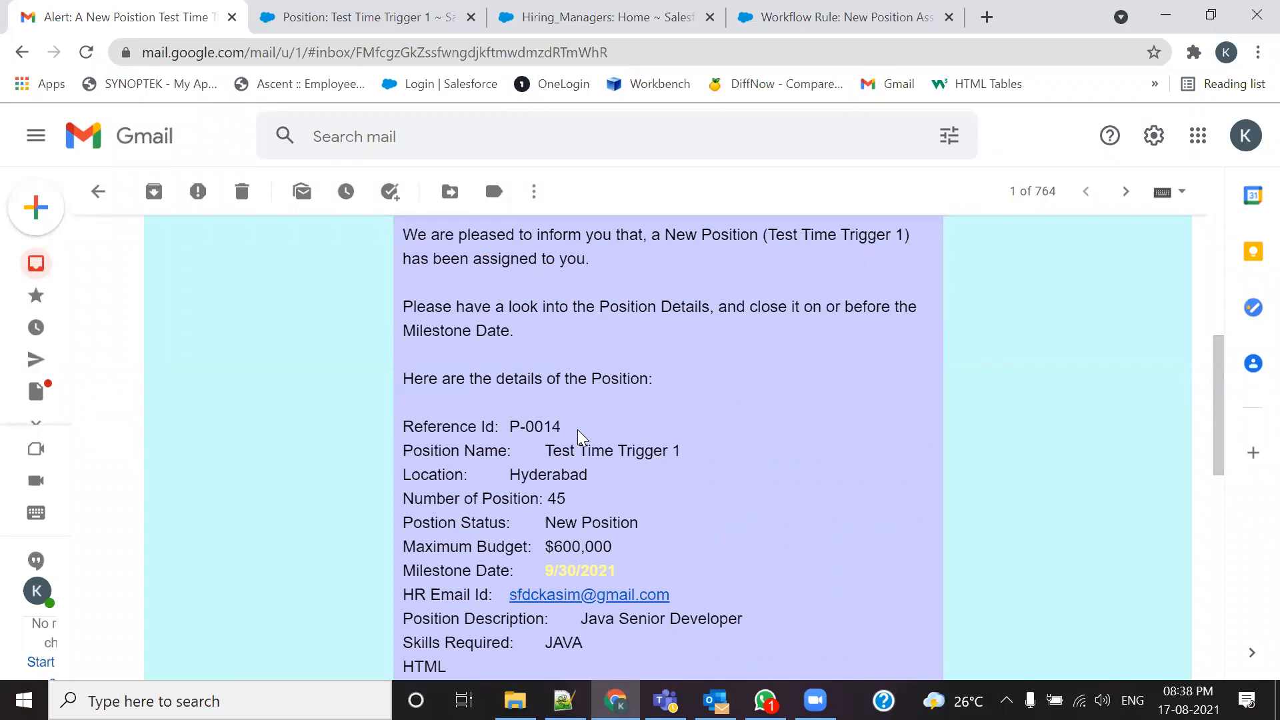
{"action": "scroll", "coordinate": [580, 437], "scroll_direction": "down", "scroll_amount": 3}
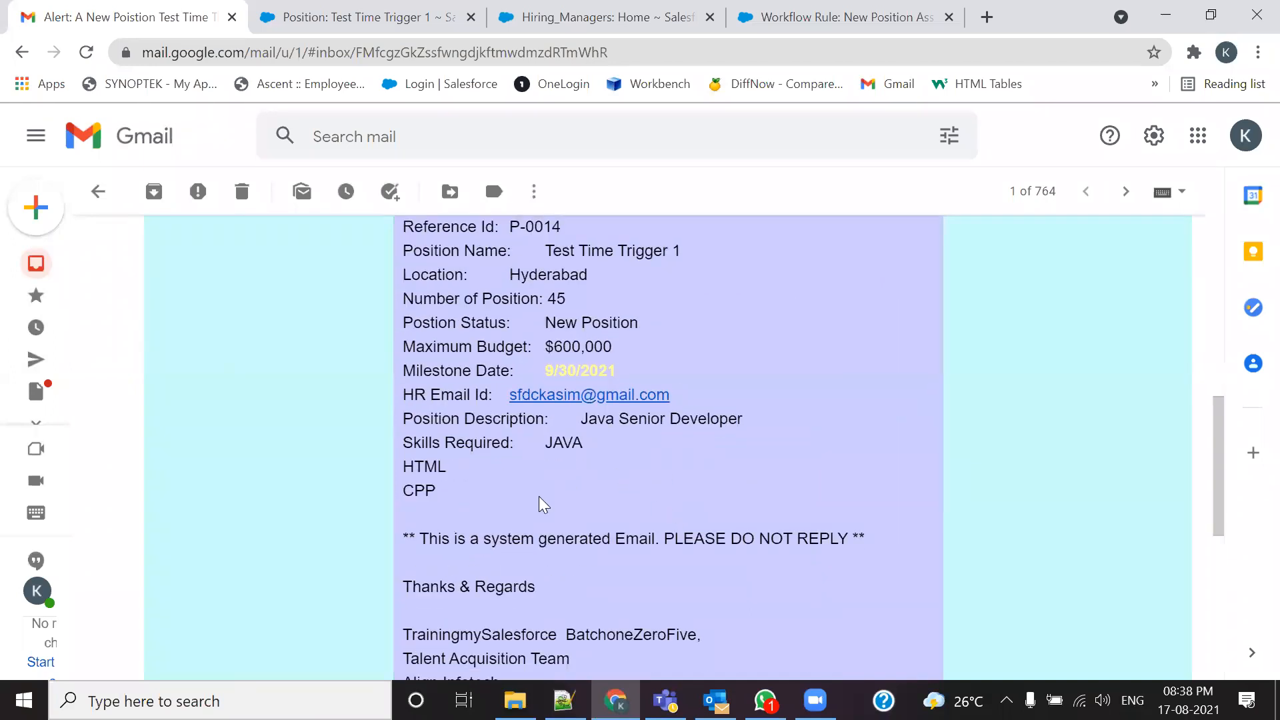
{"action": "scroll", "coordinate": [539, 493], "scroll_direction": "up", "scroll_amount": 2}
{"action": "scroll", "coordinate": [539, 492], "scroll_direction": "down", "scroll_amount": 5}
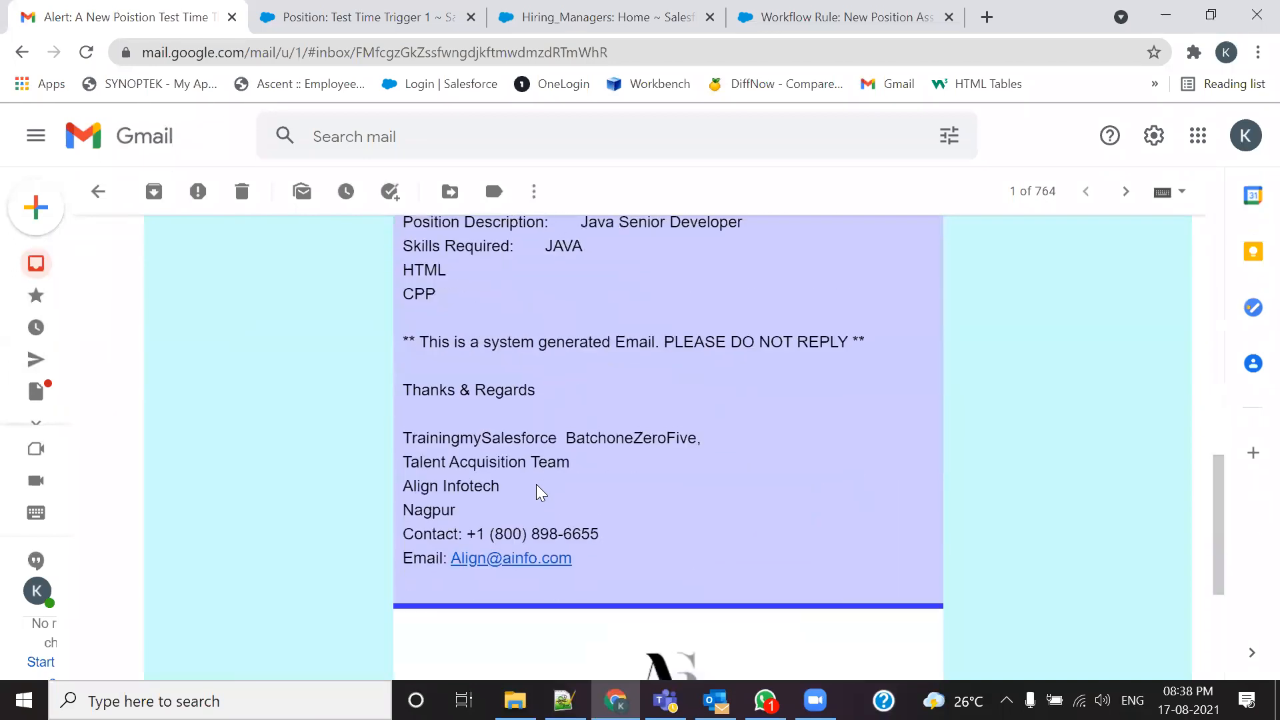
{"action": "scroll", "coordinate": [540, 492], "scroll_direction": "down", "scroll_amount": 3}
{"action": "scroll", "coordinate": [540, 493], "scroll_direction": "up", "scroll_amount": 5}
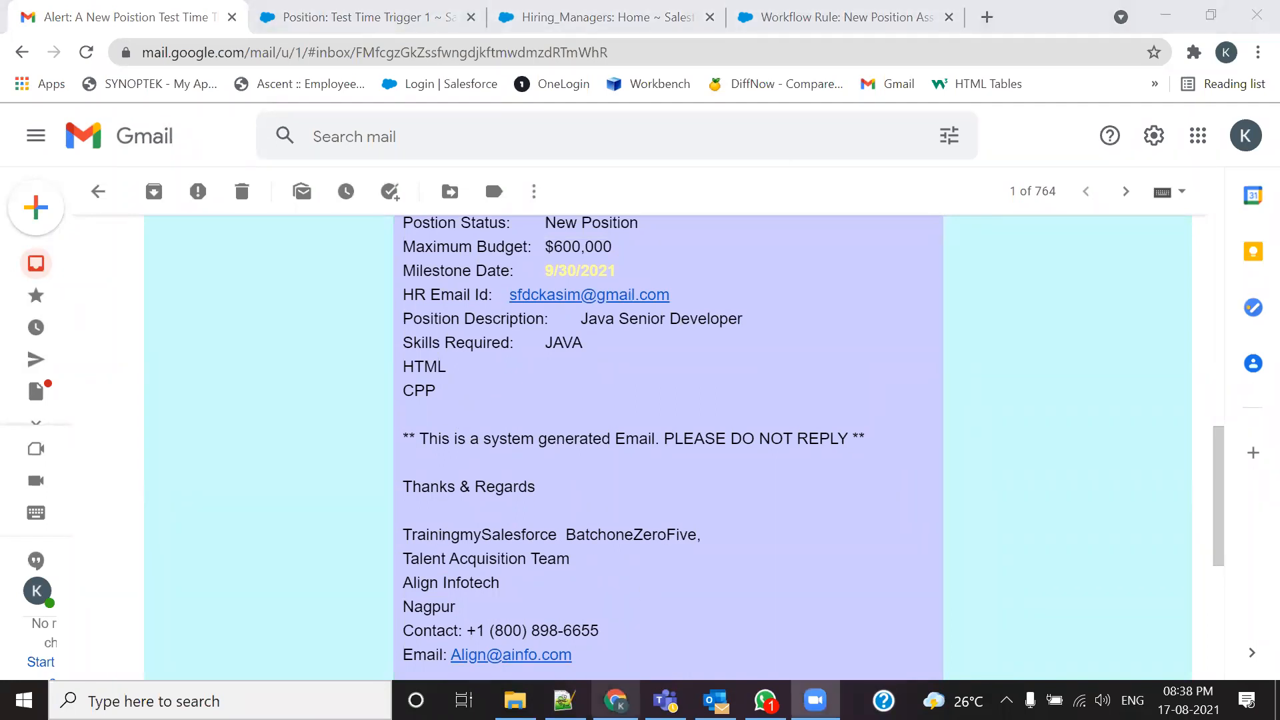
{"action": "key", "text": "alt+Tab"}
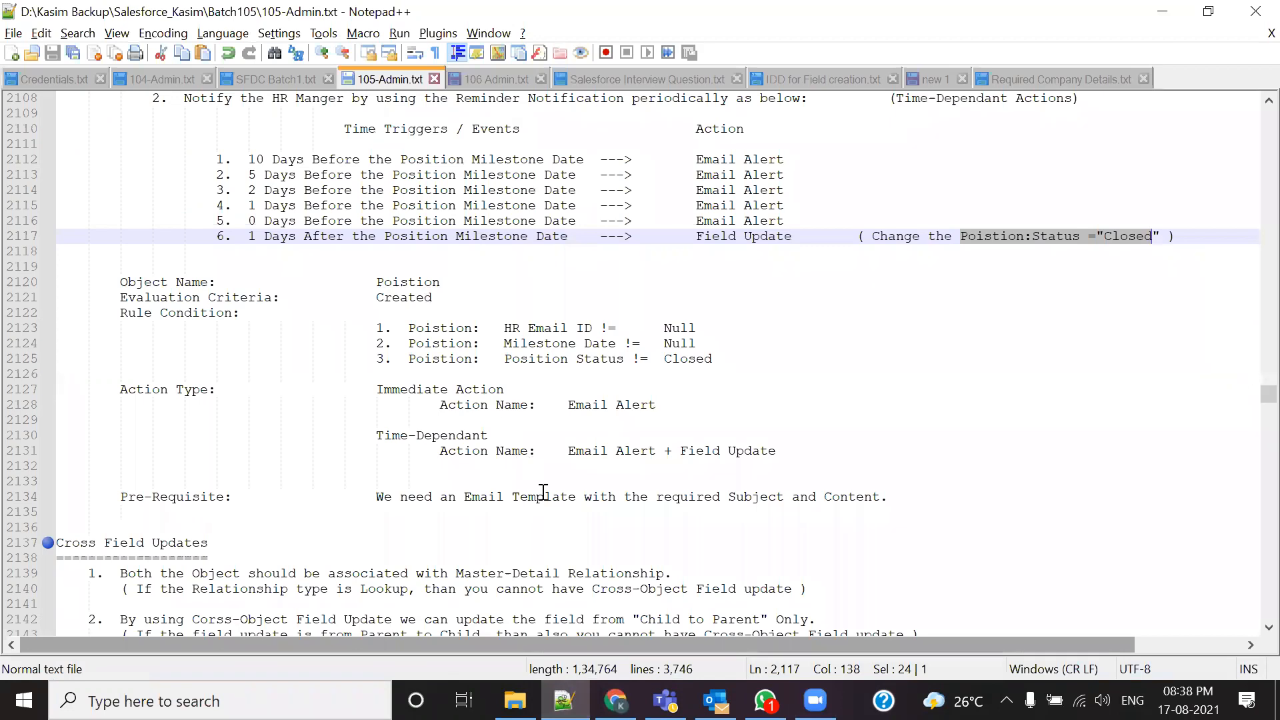
Step: Scroll back to the evaluation criteria and highlight 'Created and Everytime it is Edited', then return to Gmail
{"action": "scroll", "coordinate": [613, 507], "scroll_direction": "up", "scroll_amount": 14}
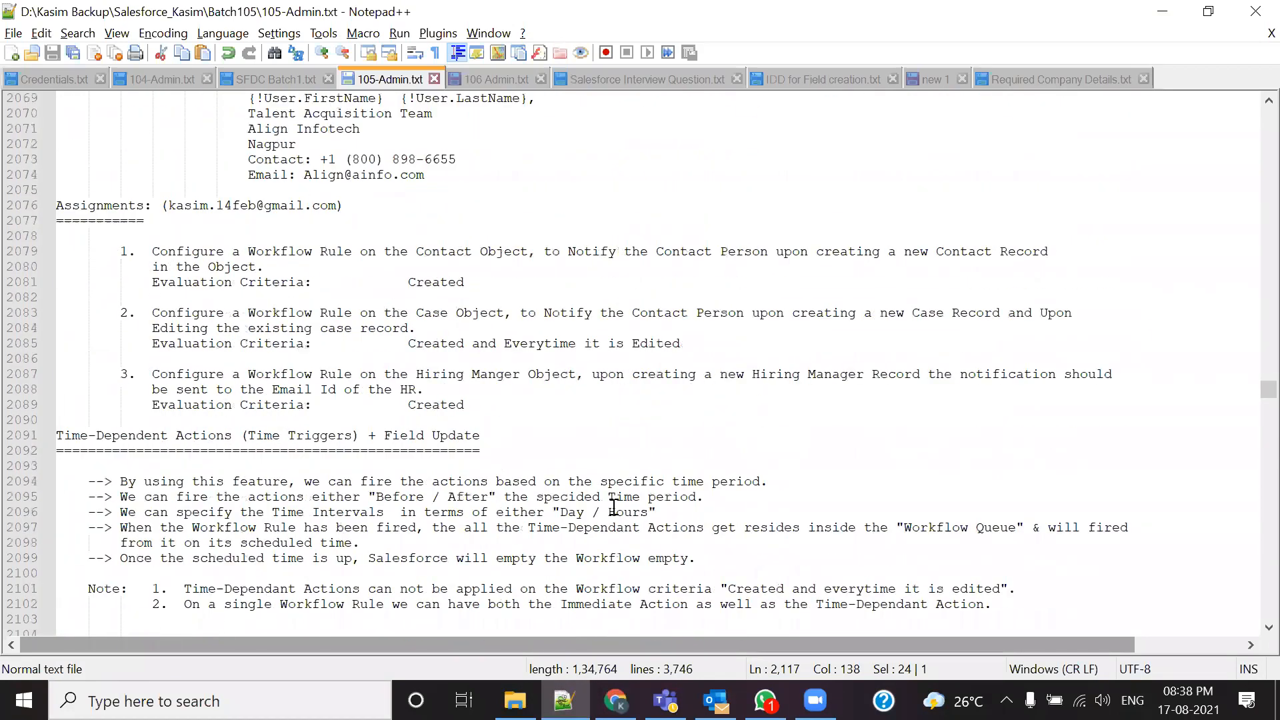
{"action": "scroll", "coordinate": [614, 506], "scroll_direction": "up", "scroll_amount": 1}
{"action": "scroll", "coordinate": [409, 497], "scroll_direction": "up", "scroll_amount": 1}
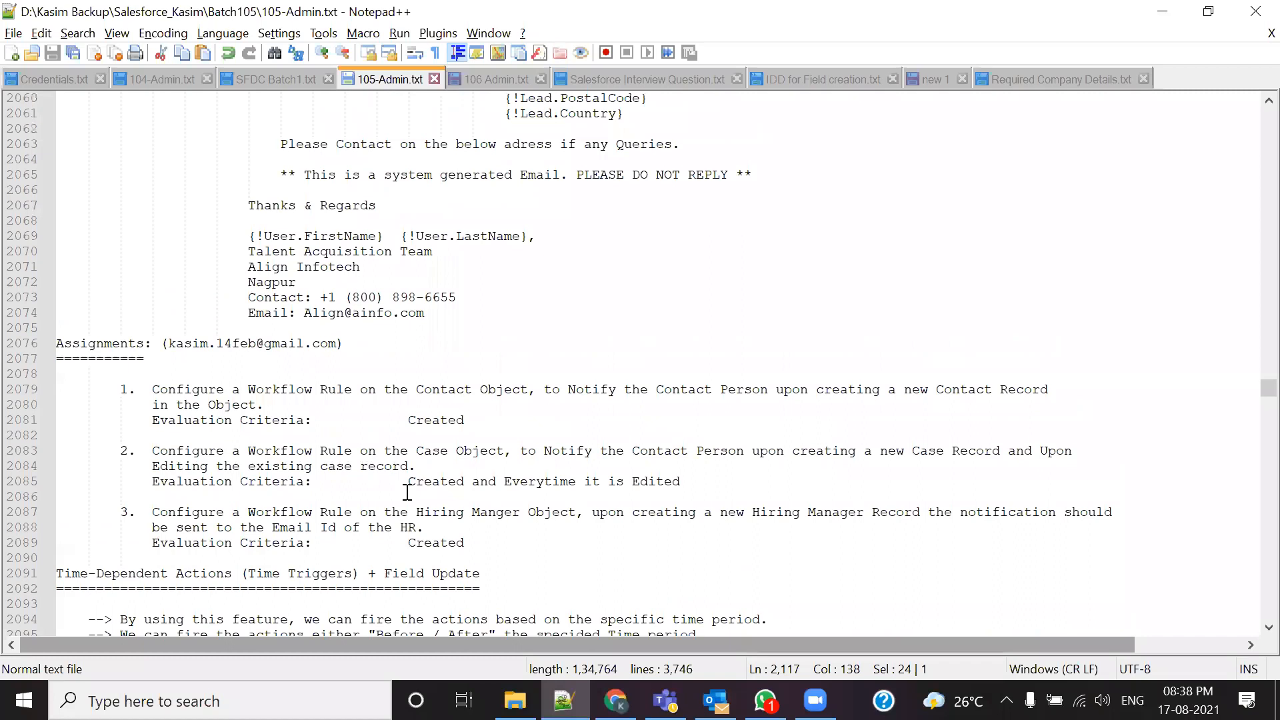
{"action": "left_click", "coordinate": [815, 700]}
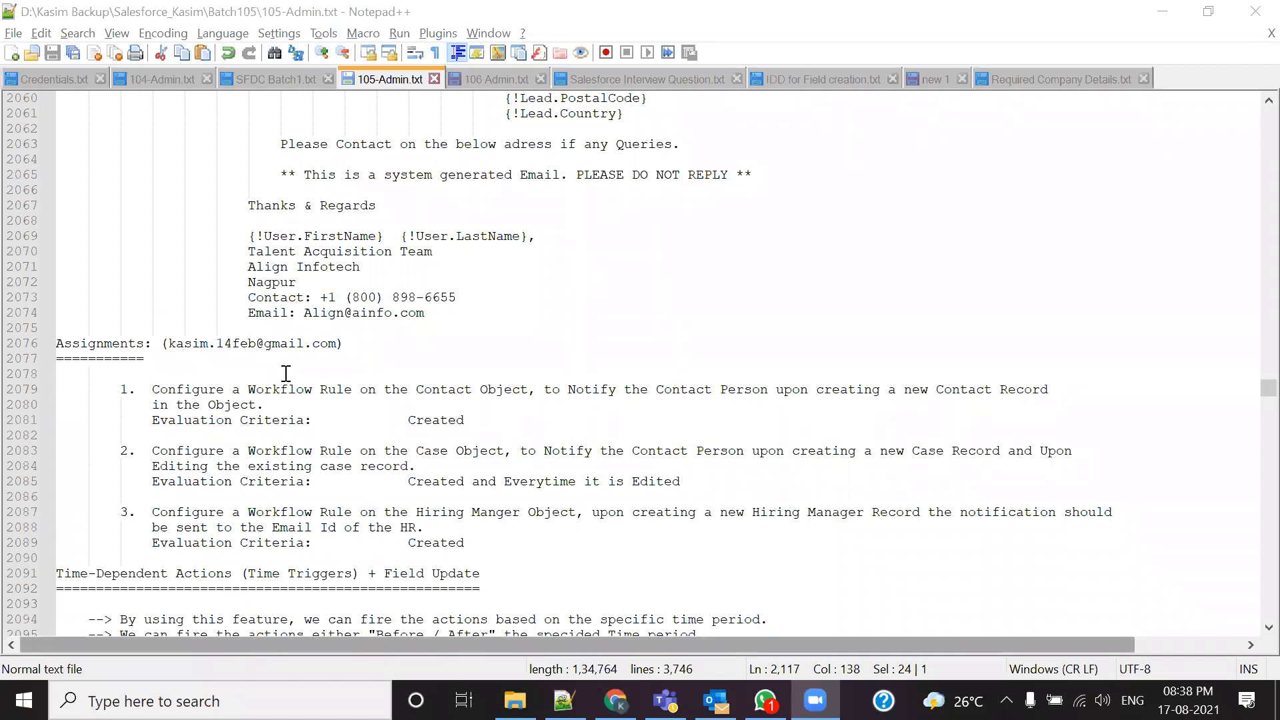
{"action": "scroll", "coordinate": [365, 384], "scroll_direction": "up", "scroll_amount": 5}
{"action": "scroll", "coordinate": [365, 393], "scroll_direction": "down", "scroll_amount": 4}
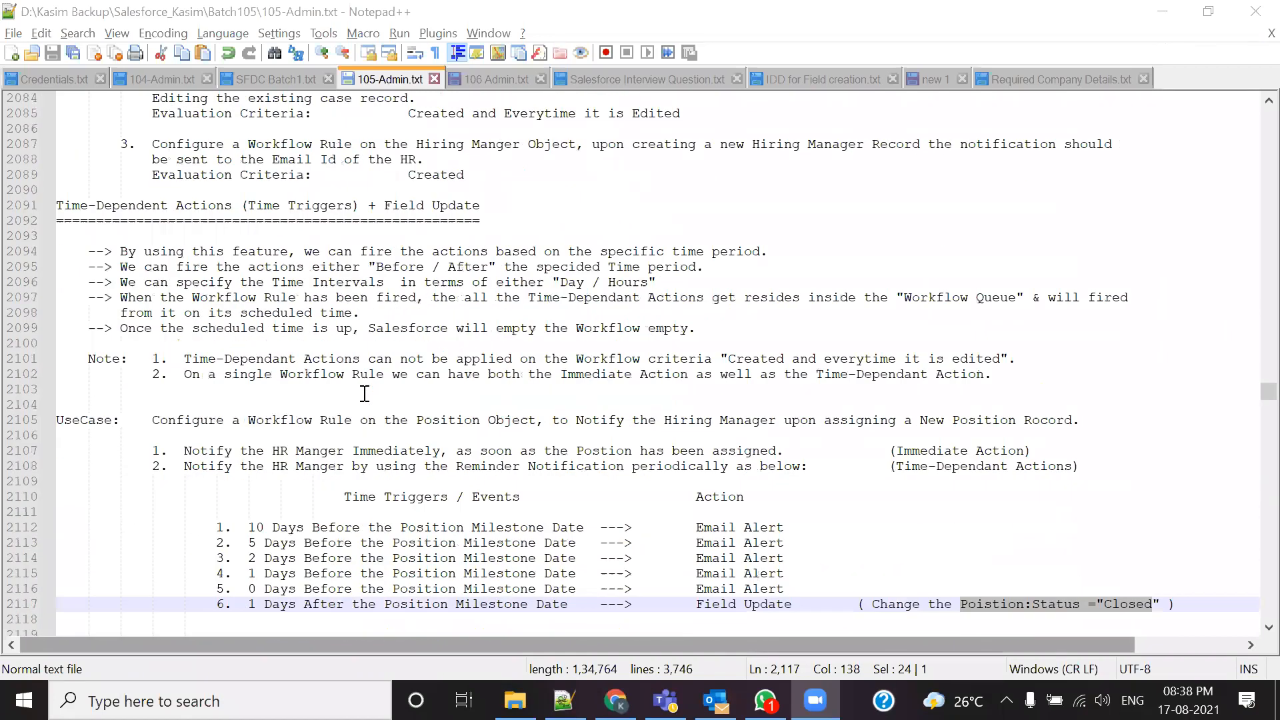
{"action": "scroll", "coordinate": [261, 317], "scroll_direction": "up", "scroll_amount": 5}
{"action": "scroll", "coordinate": [261, 316], "scroll_direction": "up", "scroll_amount": 20}
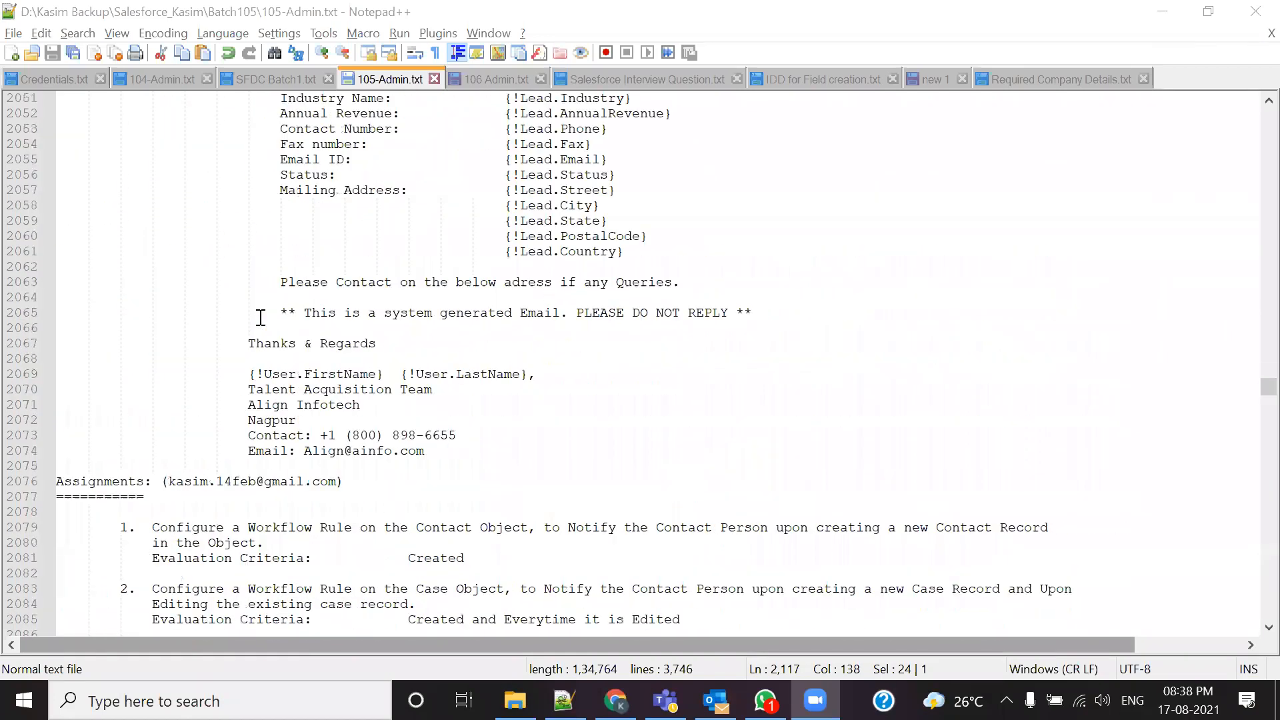
{"action": "scroll", "coordinate": [260, 317], "scroll_direction": "up", "scroll_amount": 16}
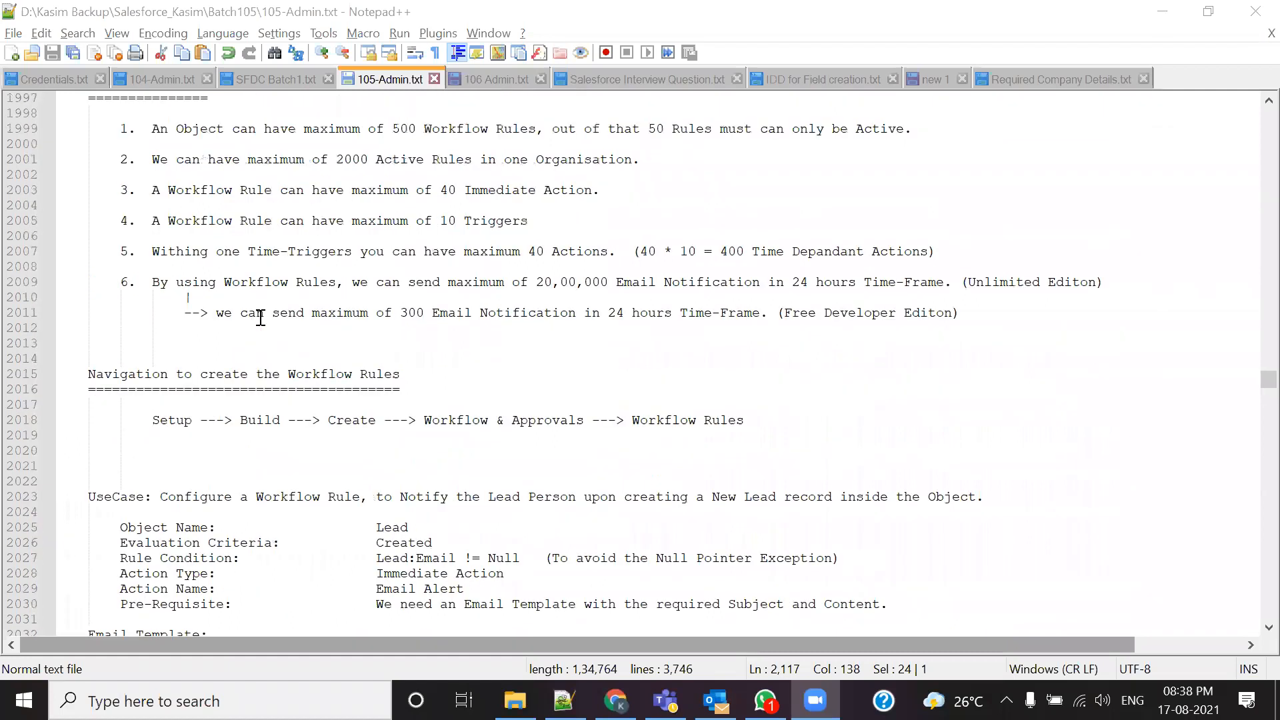
{"action": "left_click_drag", "start_coordinate": [151, 283], "coordinate": [447, 284]}
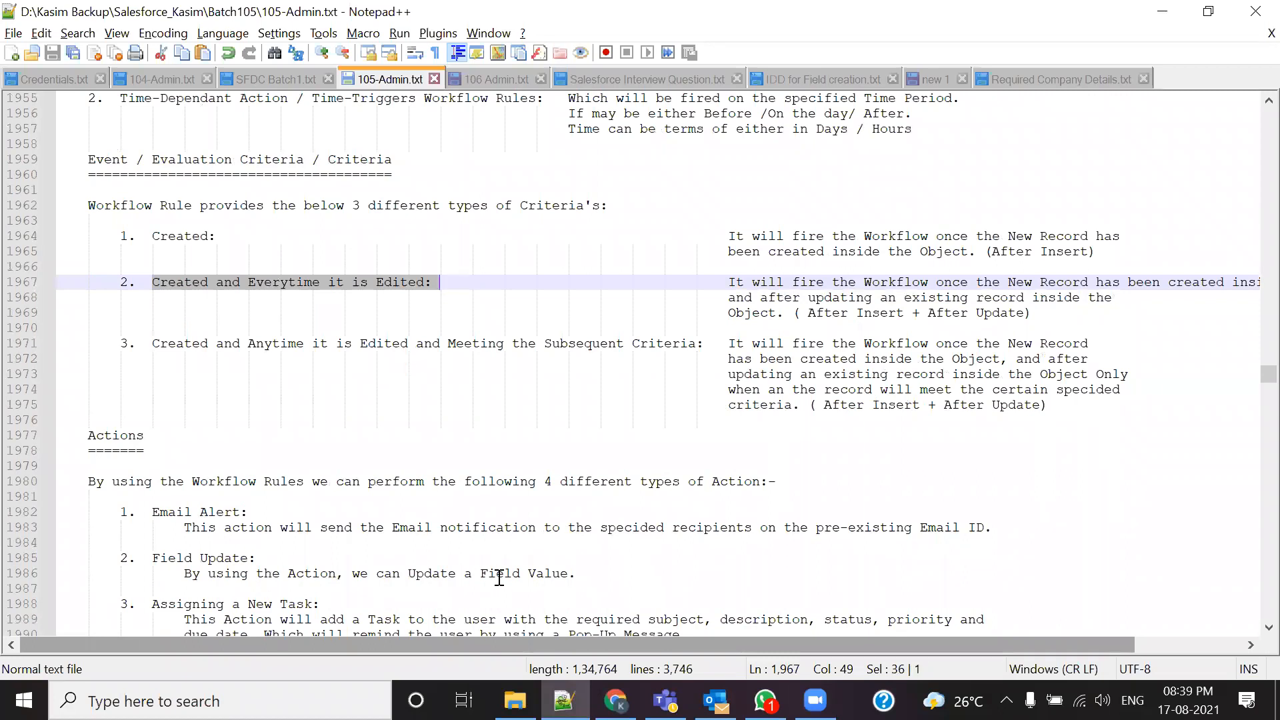
{"action": "left_click", "coordinate": [615, 700]}
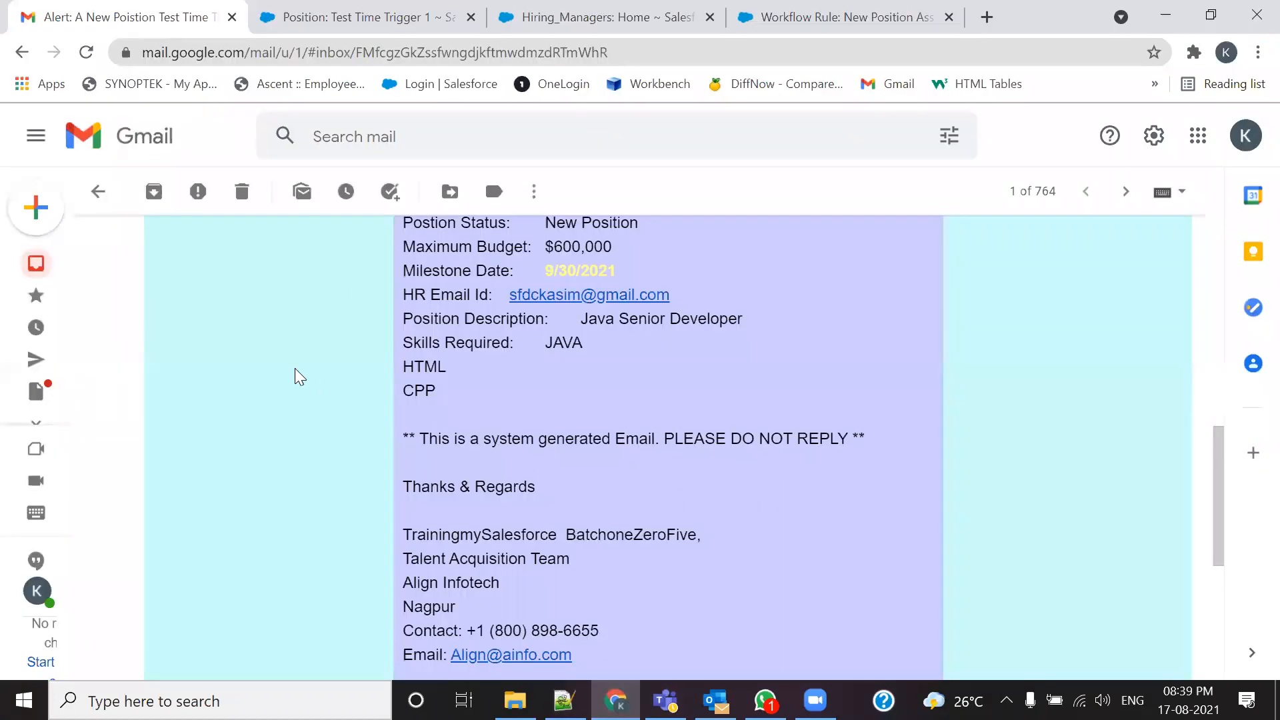
Step: Go from the Test Time Trigger 1 position record to the Salesforce Setup home page
{"action": "left_click", "coordinate": [543, 18]}
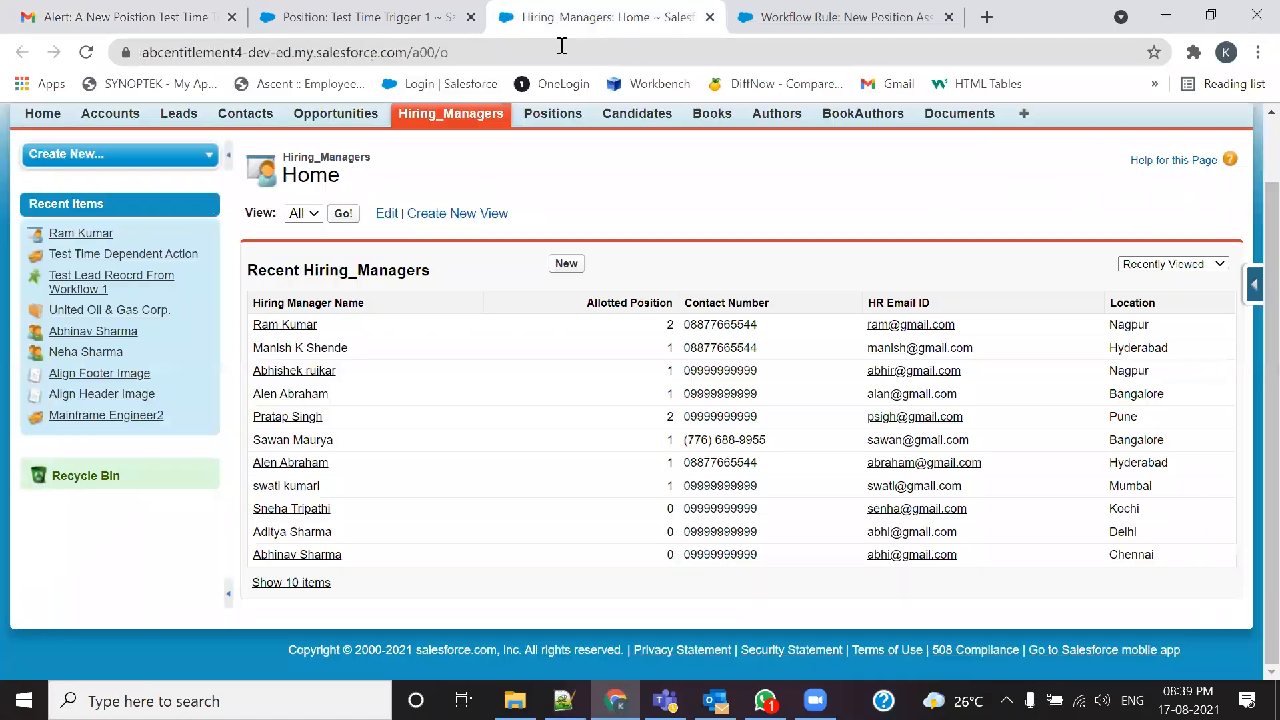
{"action": "left_click", "coordinate": [400, 14]}
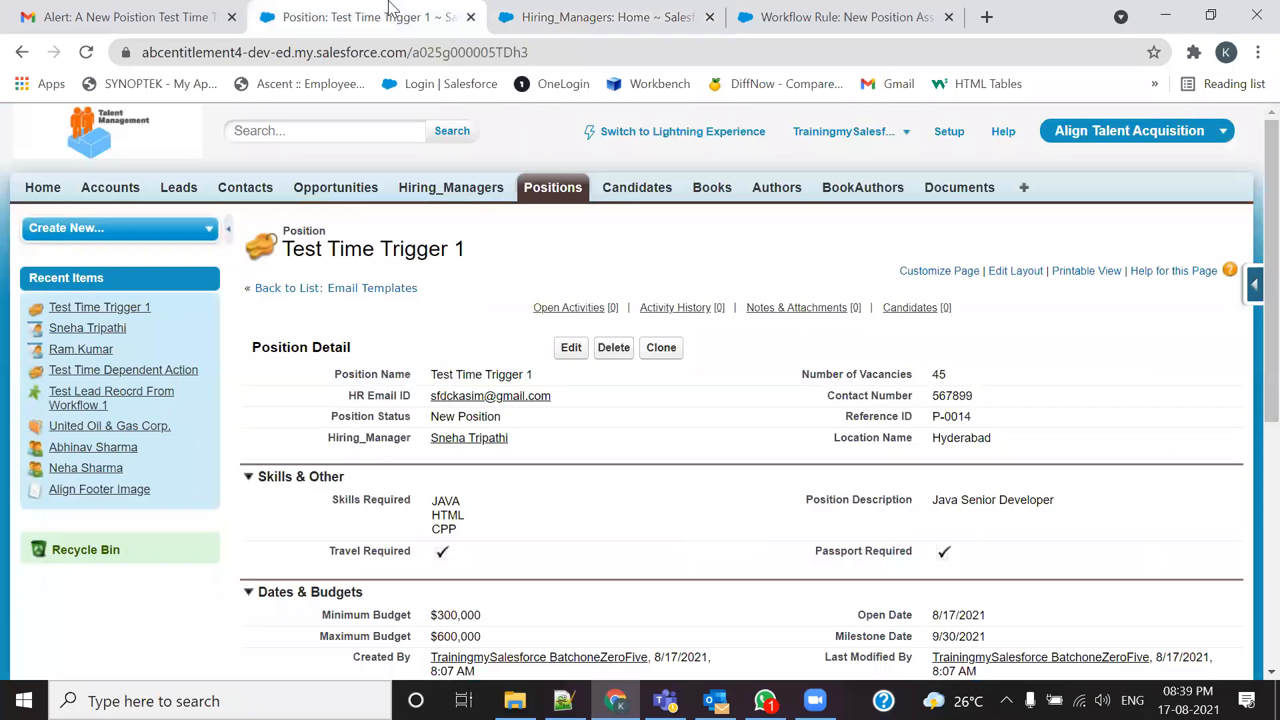
{"action": "left_click", "coordinate": [950, 133]}
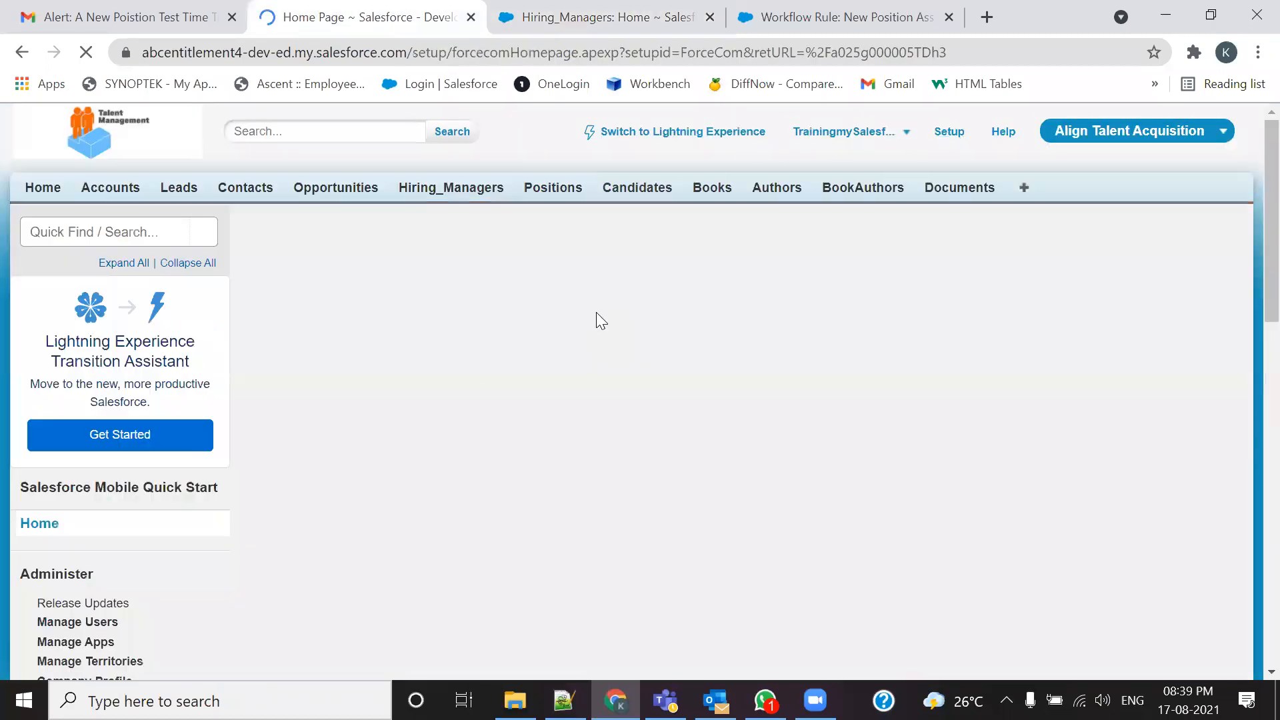
{"action": "scroll", "coordinate": [234, 457], "scroll_direction": "down", "scroll_amount": 1}
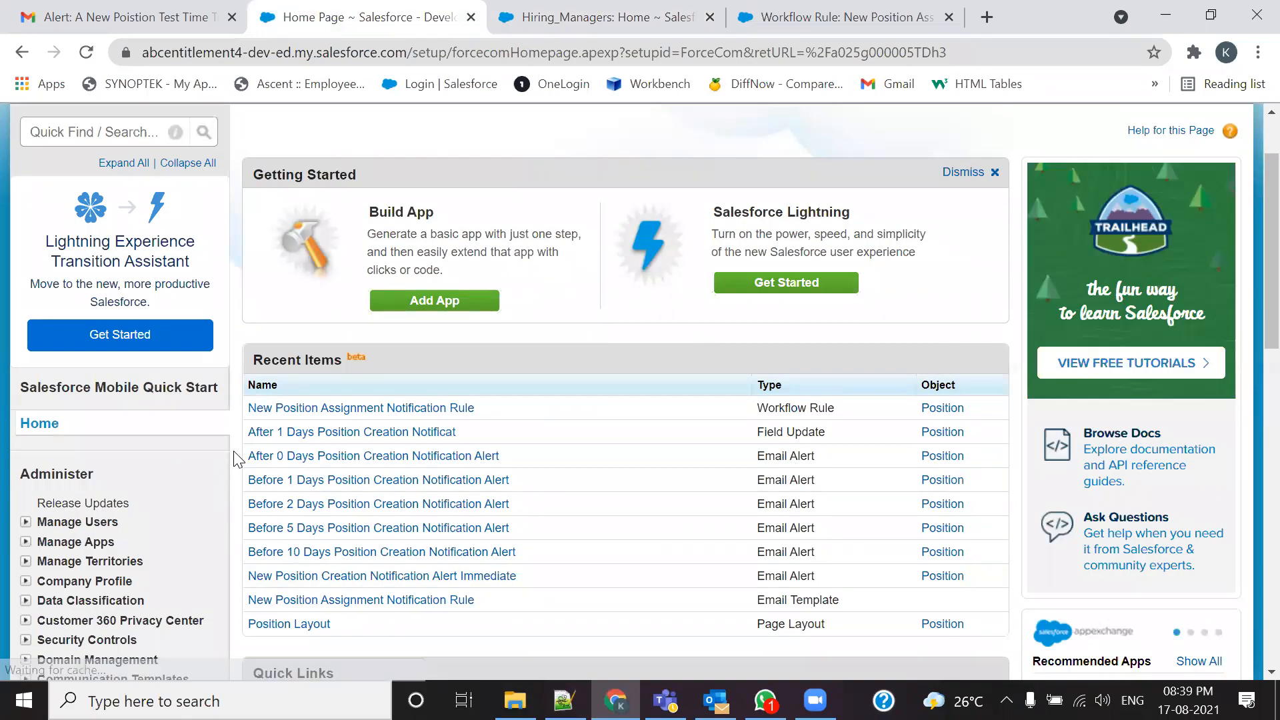
{"action": "scroll", "coordinate": [38, 506], "scroll_direction": "down", "scroll_amount": 6}
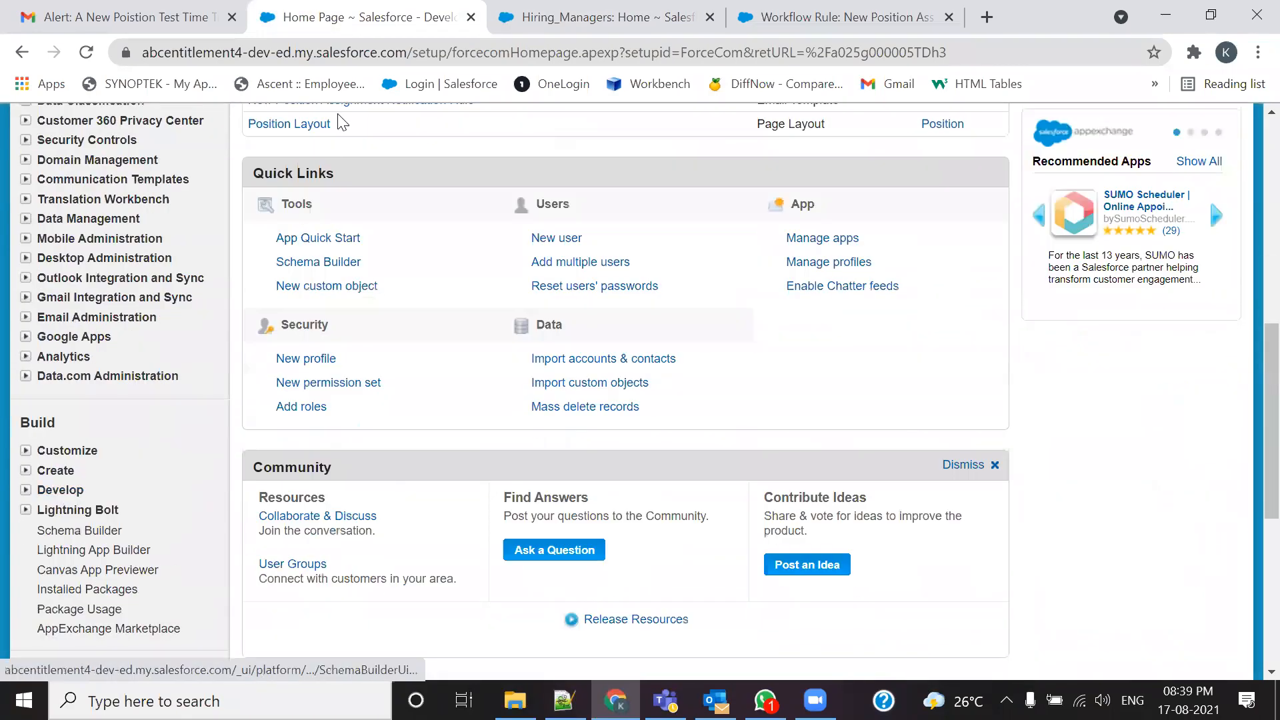
Step: Highlight question 28 on where Time Dependent Actions reside, edit line 62, and save the interview questions file
{"action": "key", "text": "alt+Tab"}
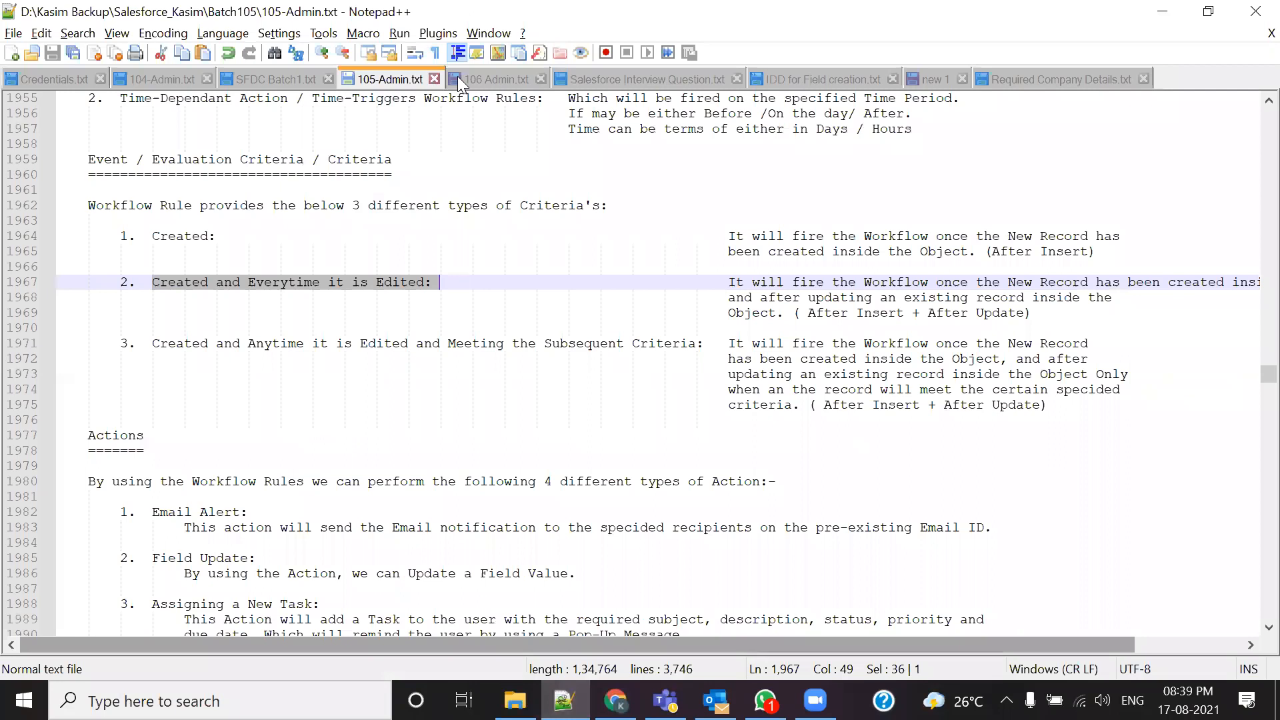
{"action": "left_click", "coordinate": [557, 80]}
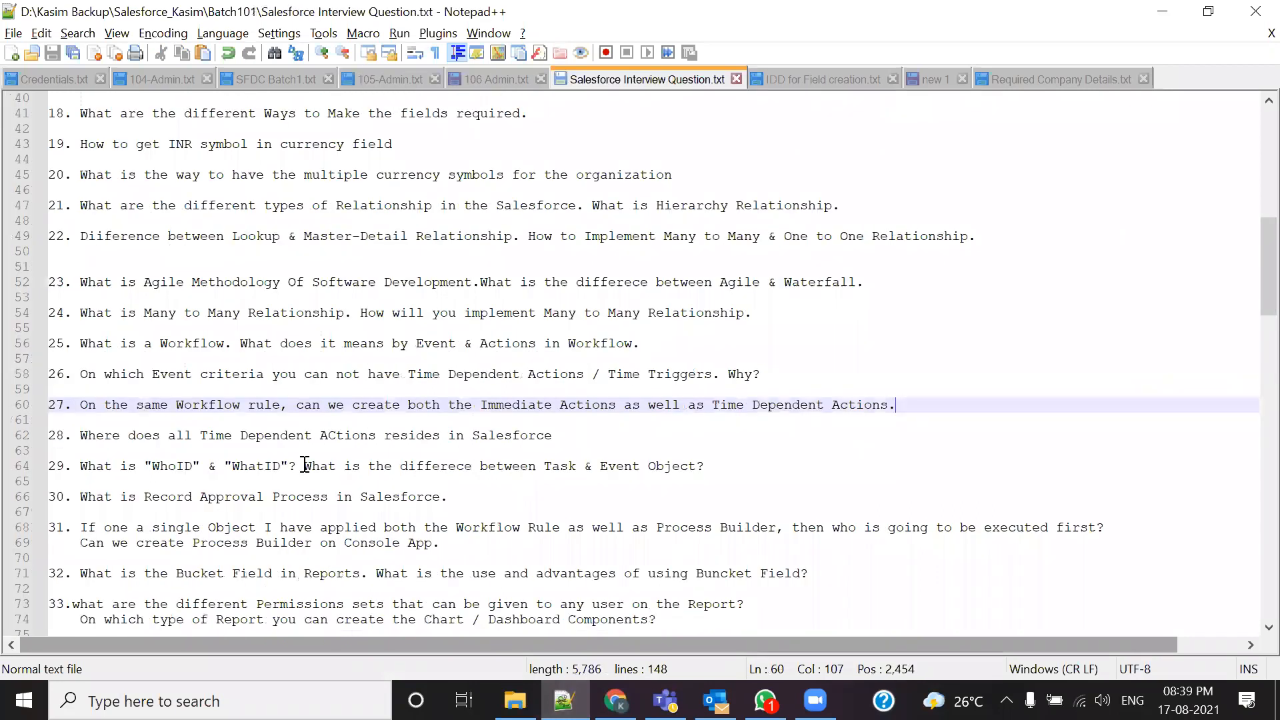
{"action": "left_click_drag", "start_coordinate": [80, 436], "coordinate": [558, 440]}
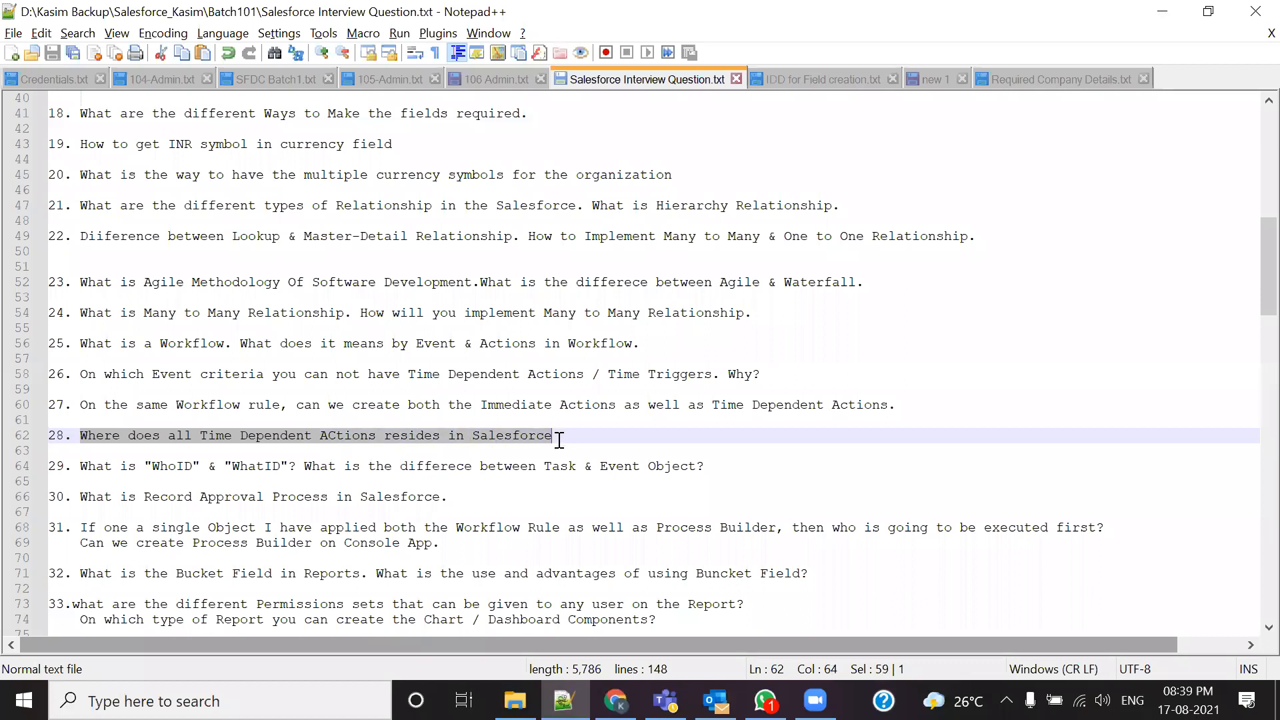
{"action": "right_click", "coordinate": [334, 430]}
{"action": "left_click", "coordinate": [334, 437]}
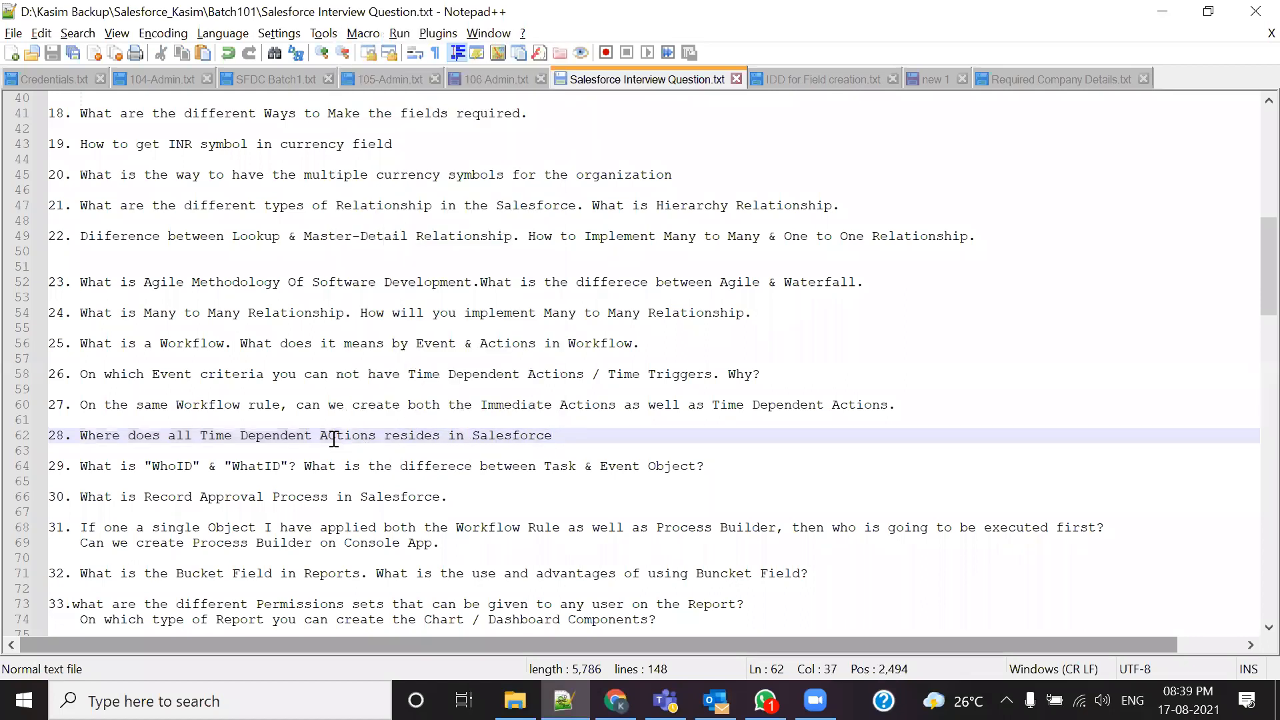
{"action": "key", "text": "BackSpace"}
{"action": "type", "text": "c"}
{"action": "key", "text": "ctrl+s"}
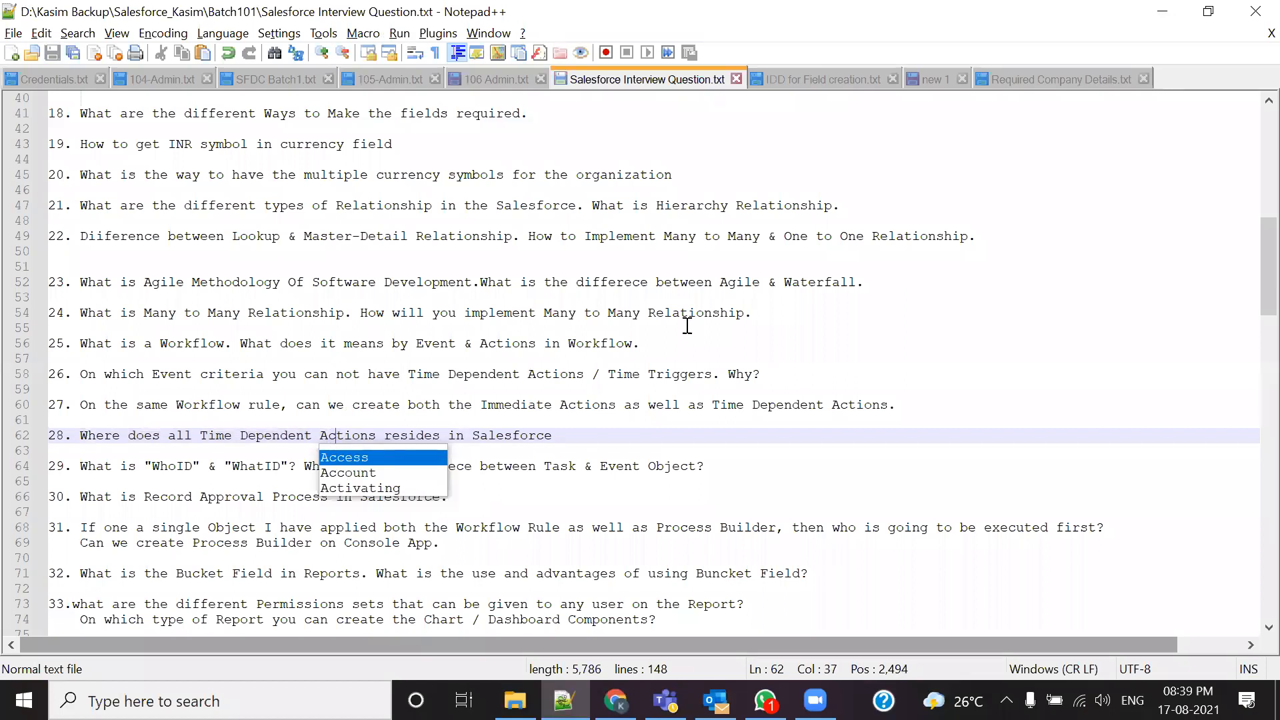
{"action": "key", "text": "alt+Tab"}
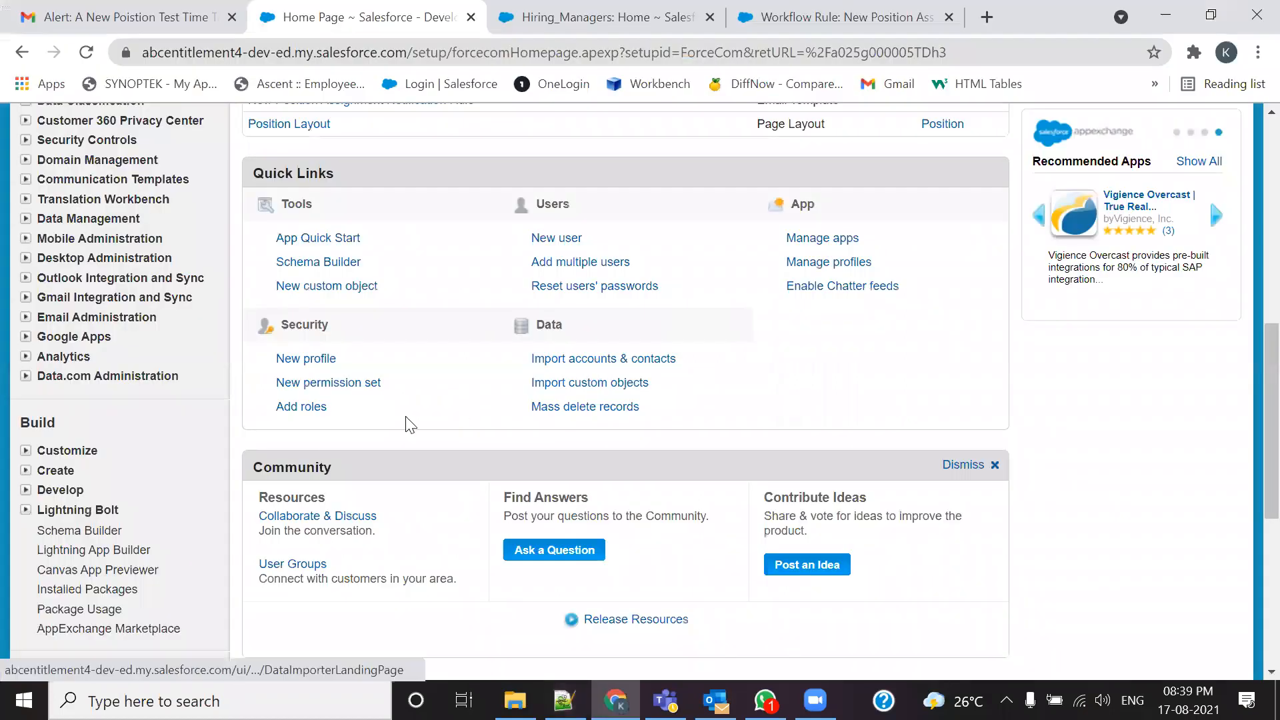
Step: Search Monitor > Time-Based Workflow, listing six Test Time Trigger 1 actions from 9/20/2021 to 10/1/2021
{"action": "scroll", "coordinate": [226, 472], "scroll_direction": "down", "scroll_amount": 6}
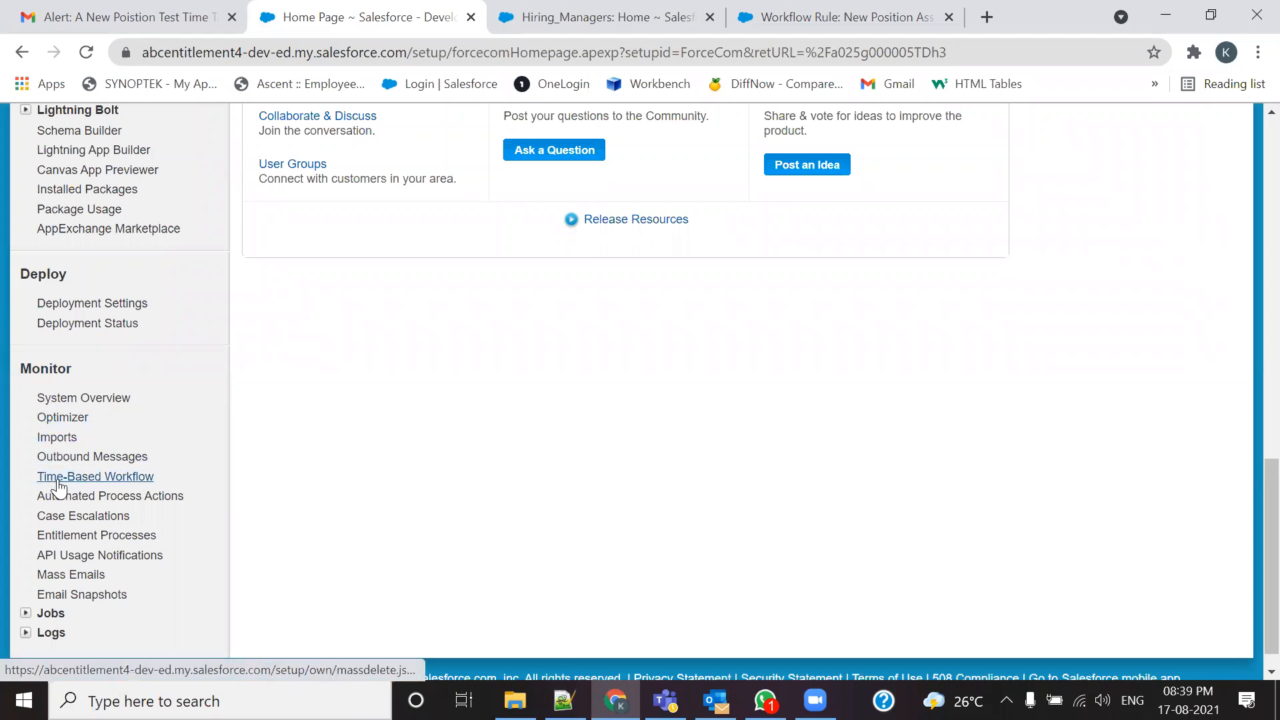
{"action": "left_click", "coordinate": [142, 477]}
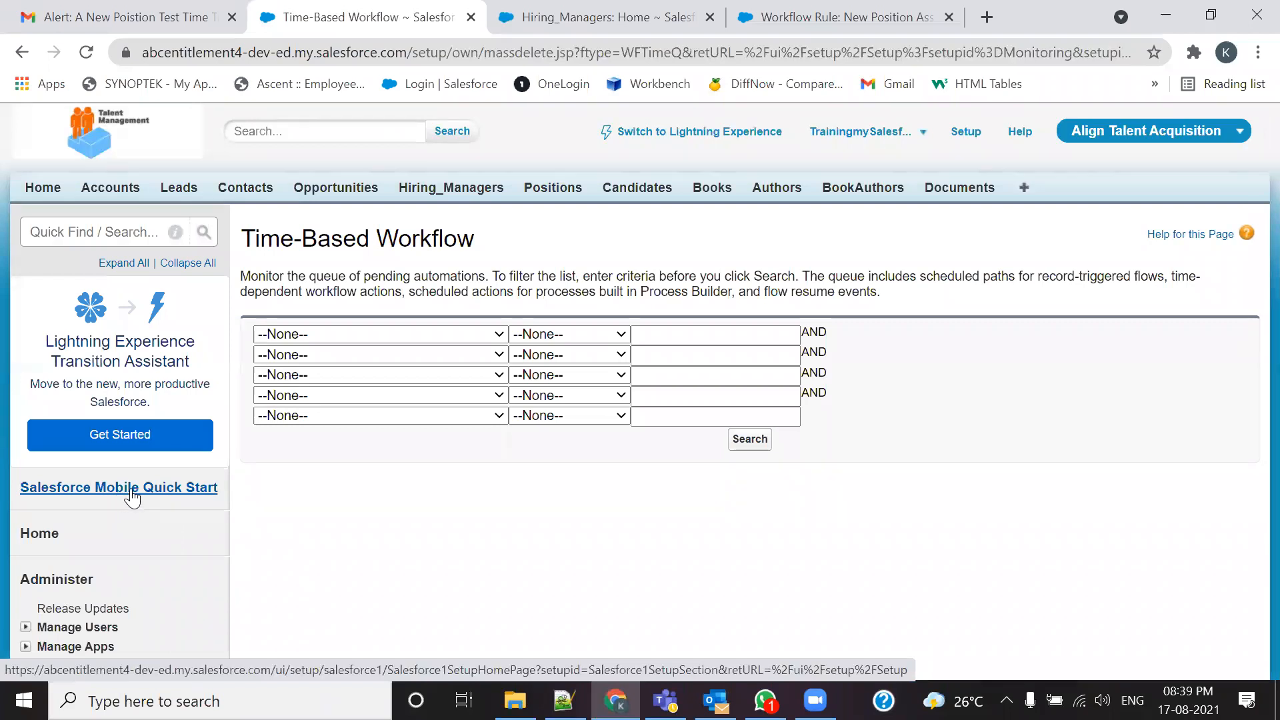
{"action": "left_click", "coordinate": [739, 448]}
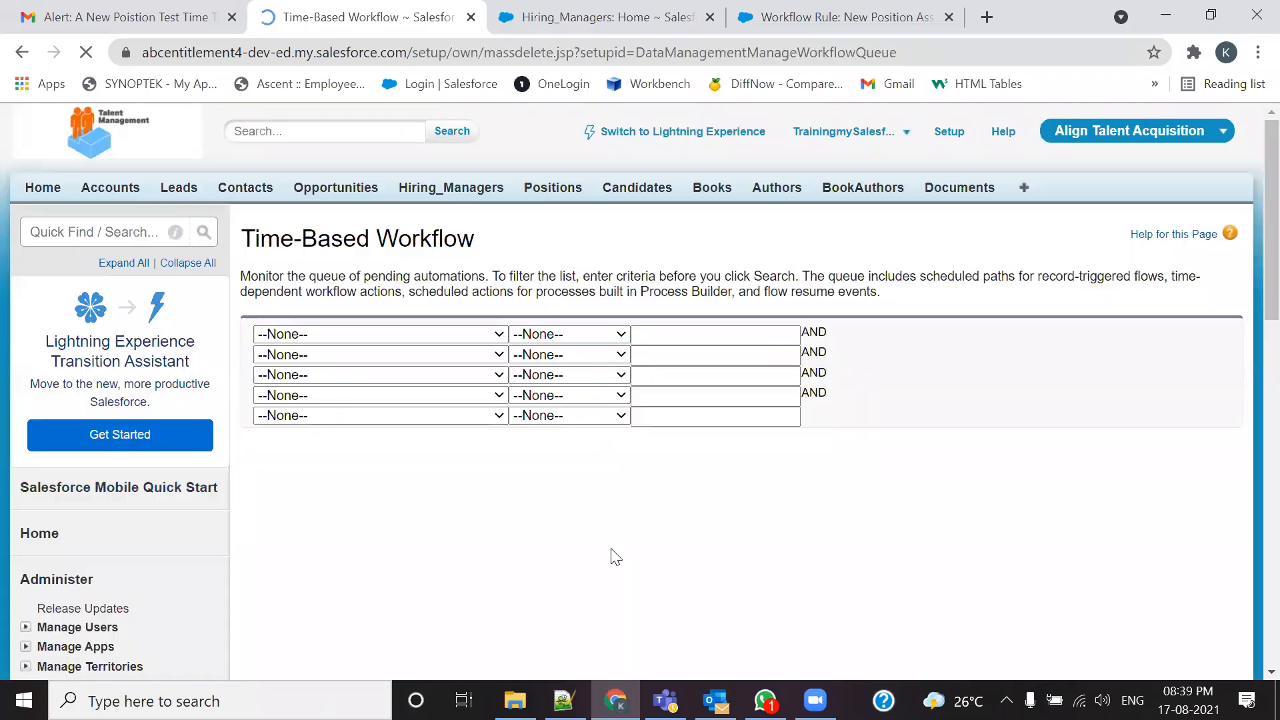
{"action": "scroll", "coordinate": [508, 477], "scroll_direction": "down", "scroll_amount": 5}
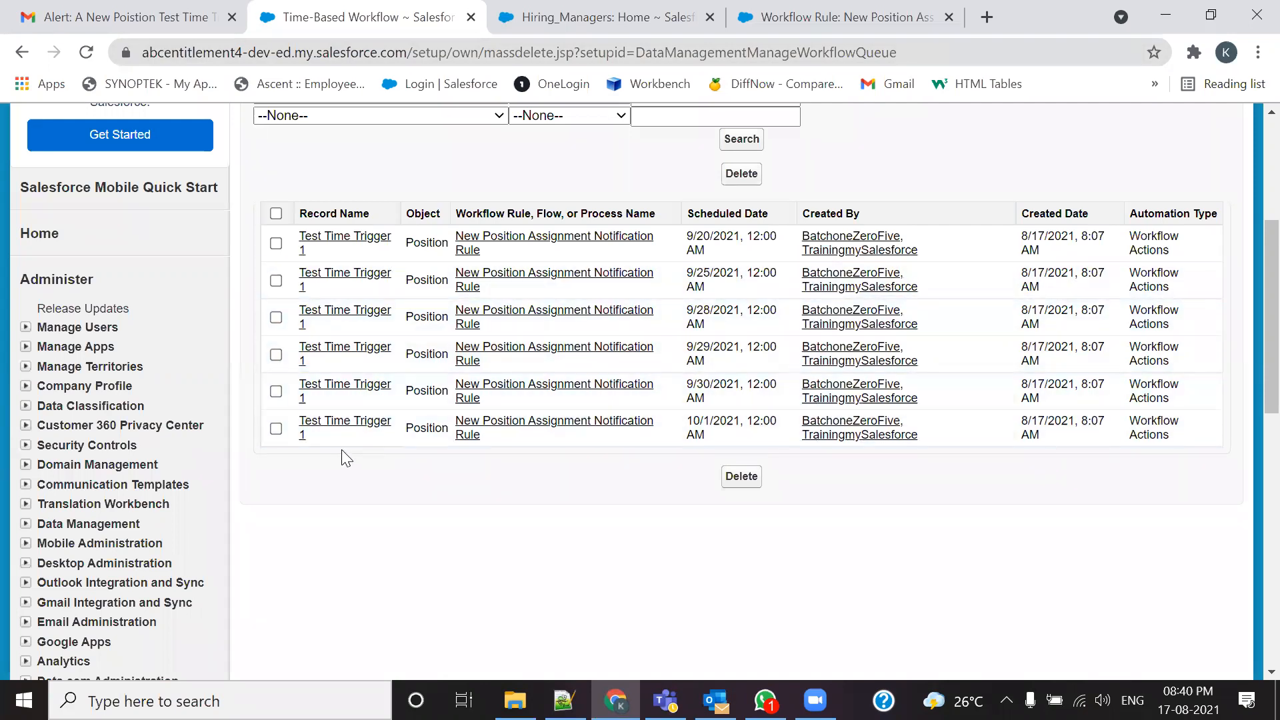
{"action": "left_click", "coordinate": [564, 700]}
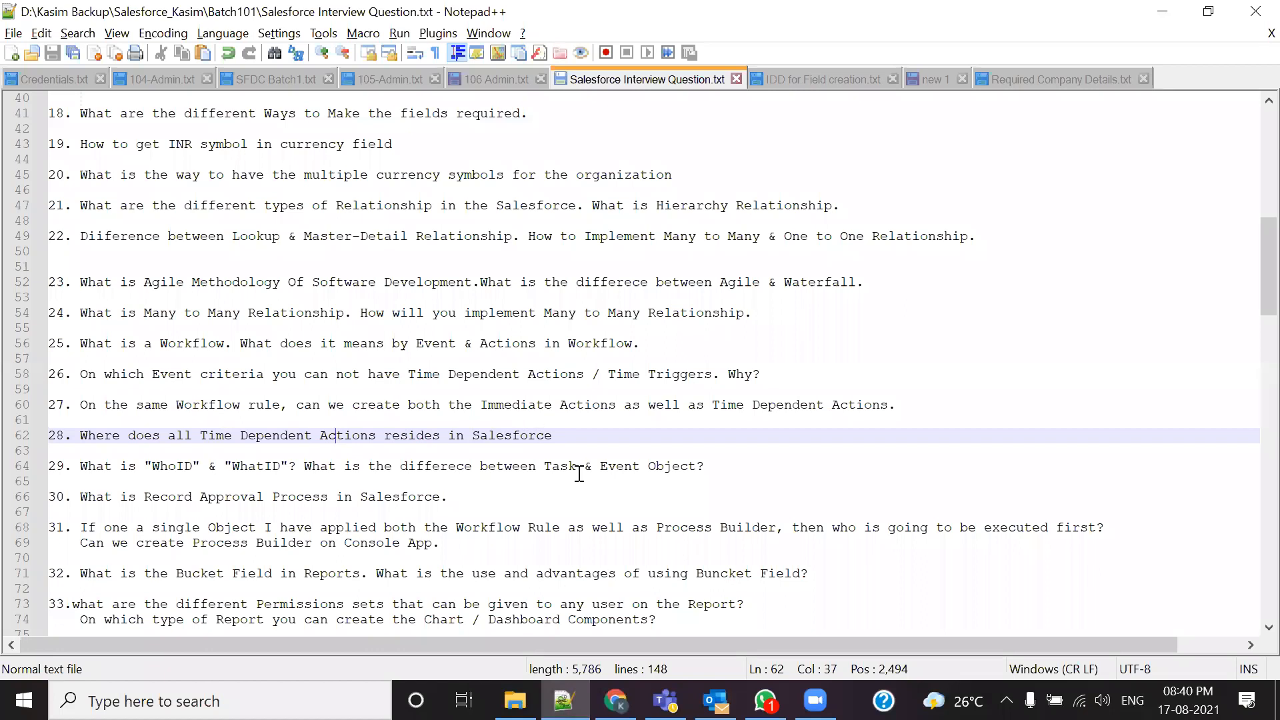
{"action": "key", "text": "alt+Tab"}
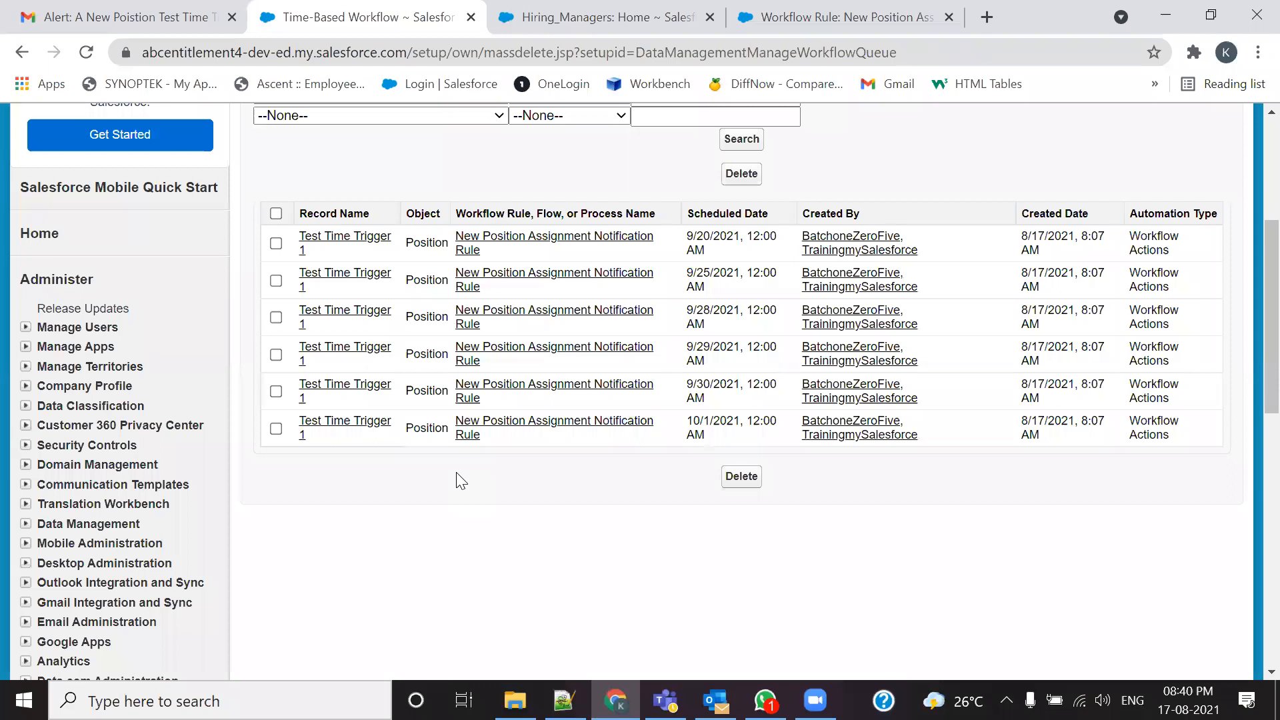
{"action": "scroll", "coordinate": [458, 477], "scroll_direction": "down", "scroll_amount": 10}
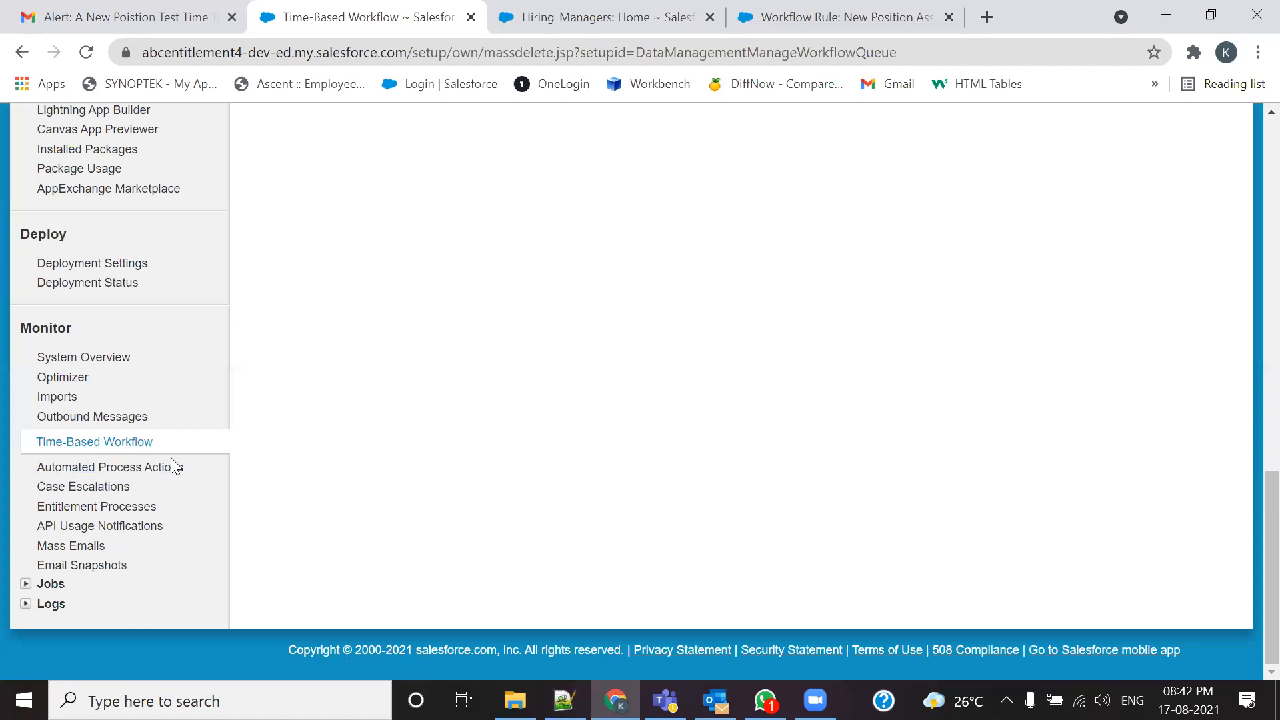
{"action": "scroll", "coordinate": [206, 476], "scroll_direction": "up", "scroll_amount": 8}
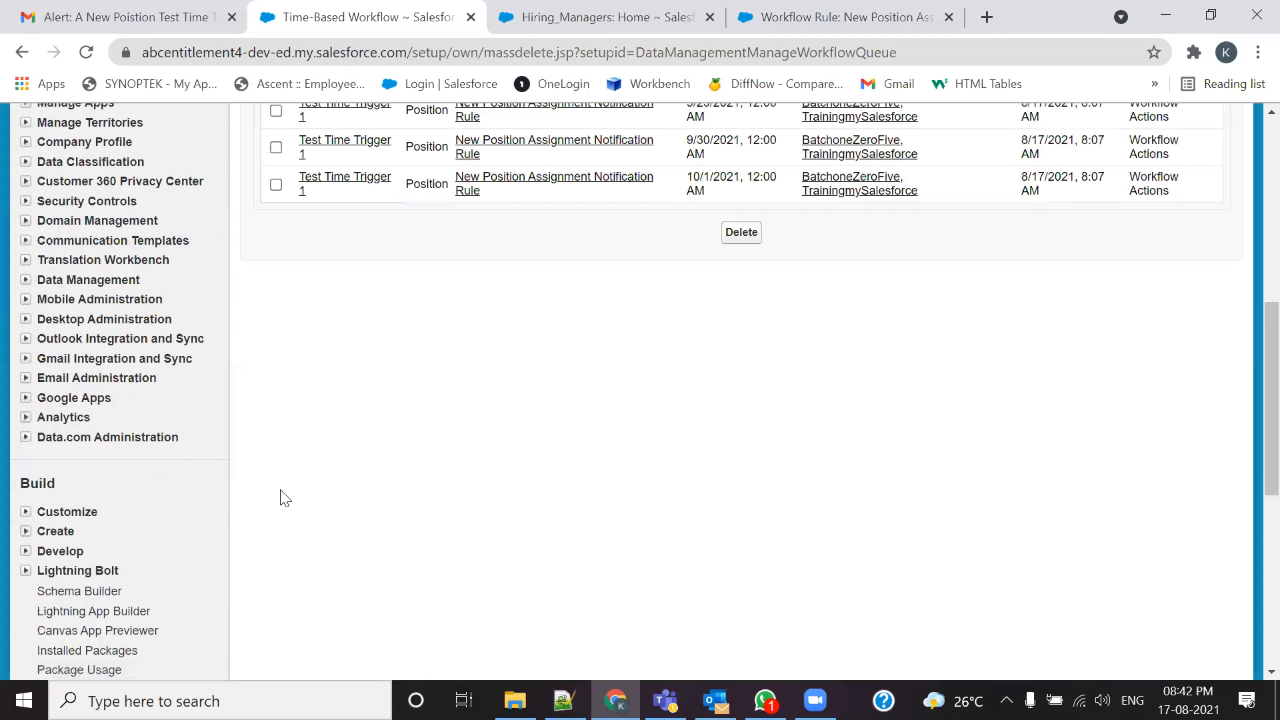
{"action": "scroll", "coordinate": [280, 498], "scroll_direction": "up", "scroll_amount": 6}
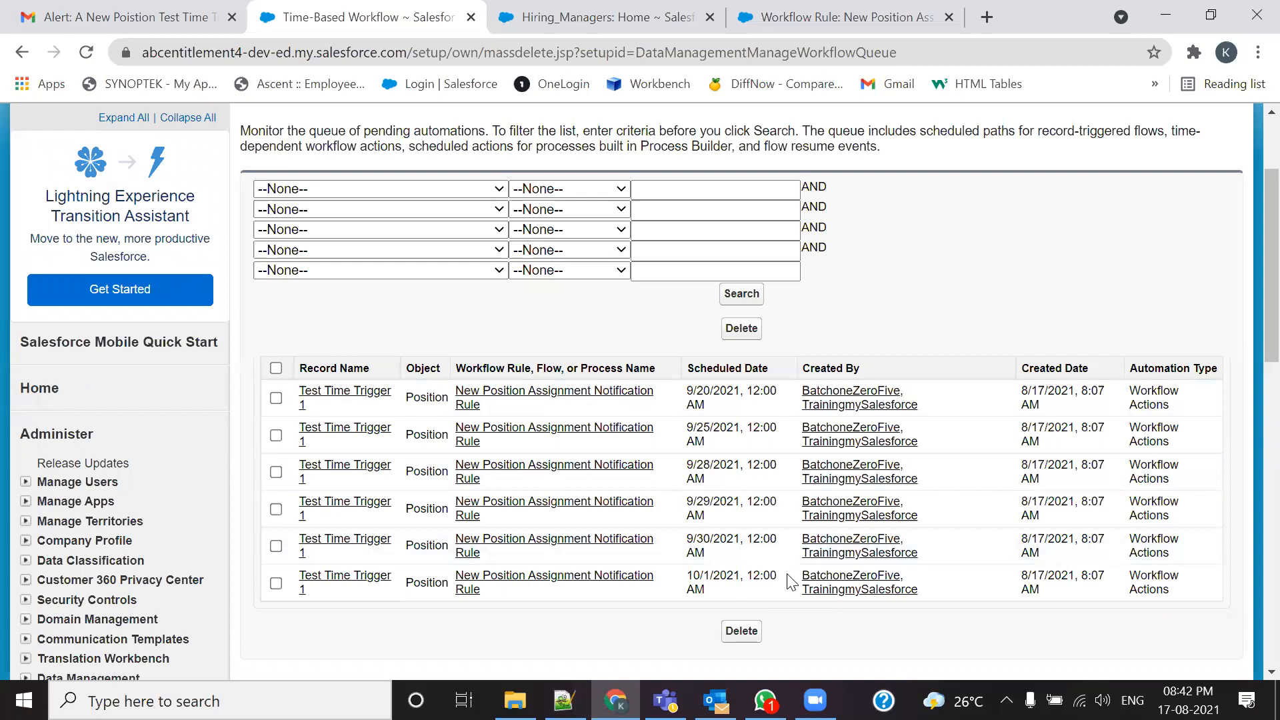
{"action": "scroll", "coordinate": [791, 581], "scroll_direction": "down", "scroll_amount": 9}
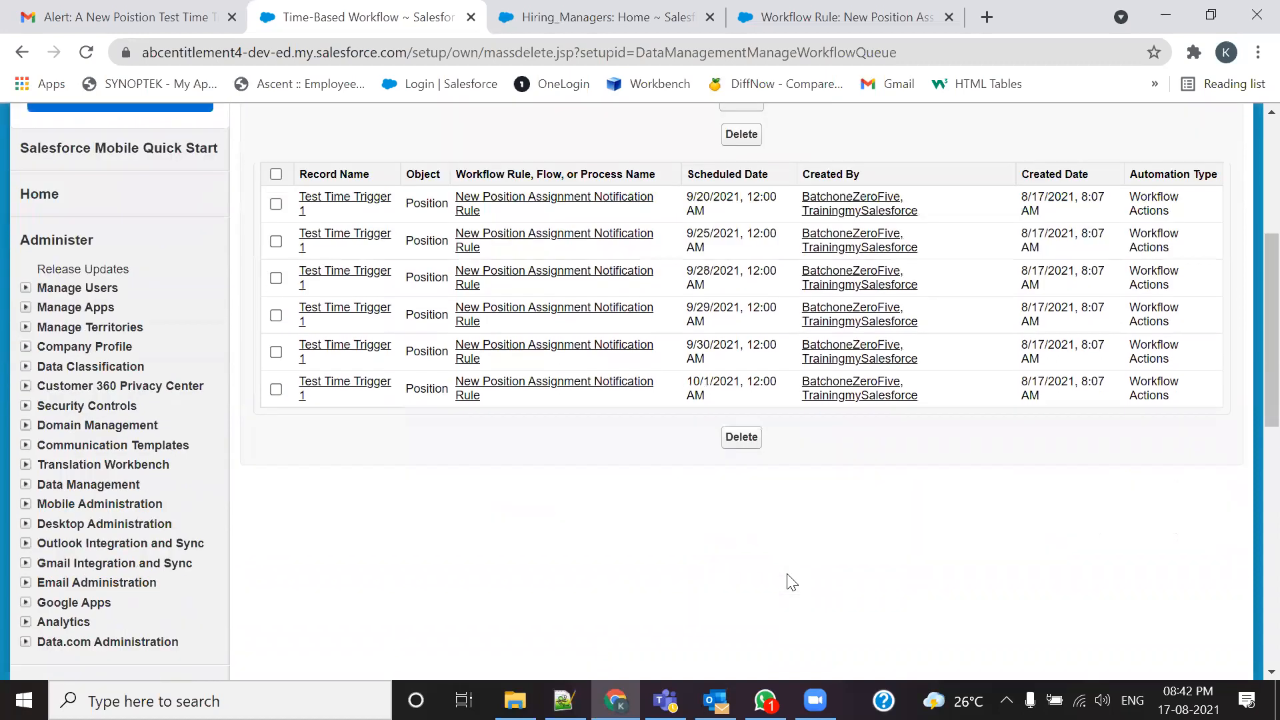
{"action": "scroll", "coordinate": [135, 649], "scroll_direction": "down", "scroll_amount": 2}
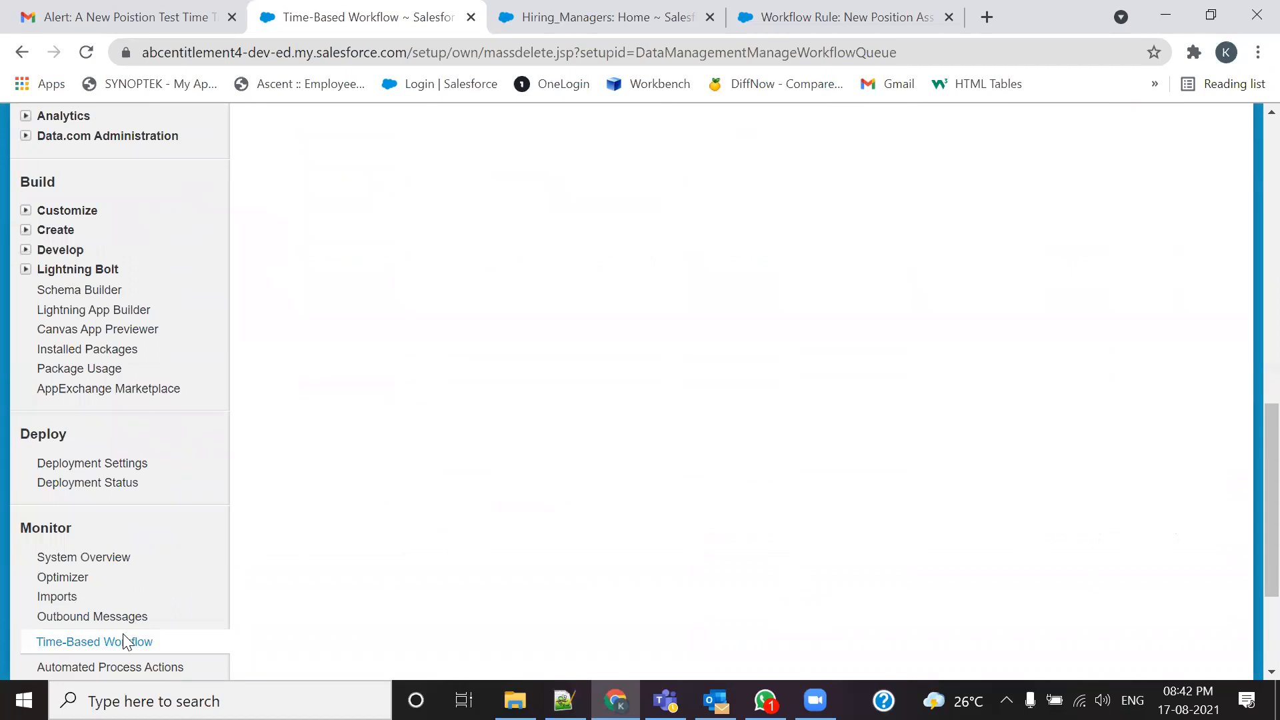
{"action": "scroll", "coordinate": [124, 641], "scroll_direction": "down", "scroll_amount": 1}
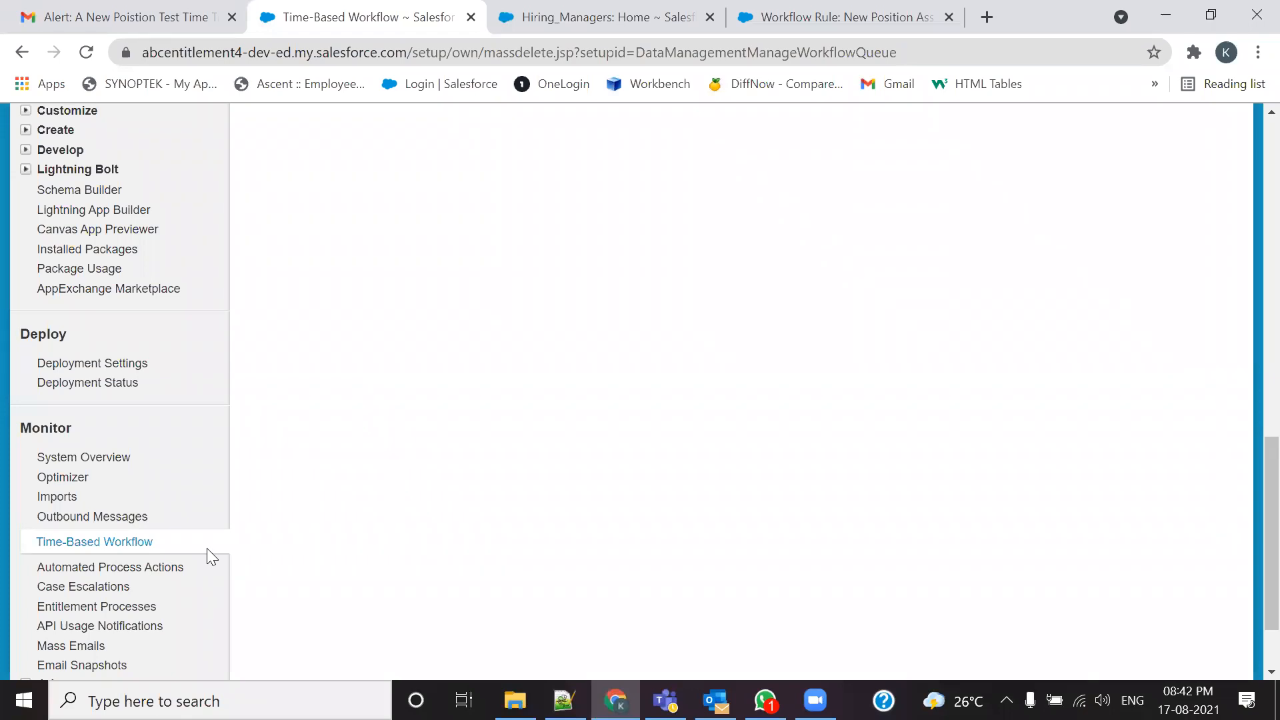
{"action": "scroll", "coordinate": [207, 548], "scroll_direction": "up", "scroll_amount": 12}
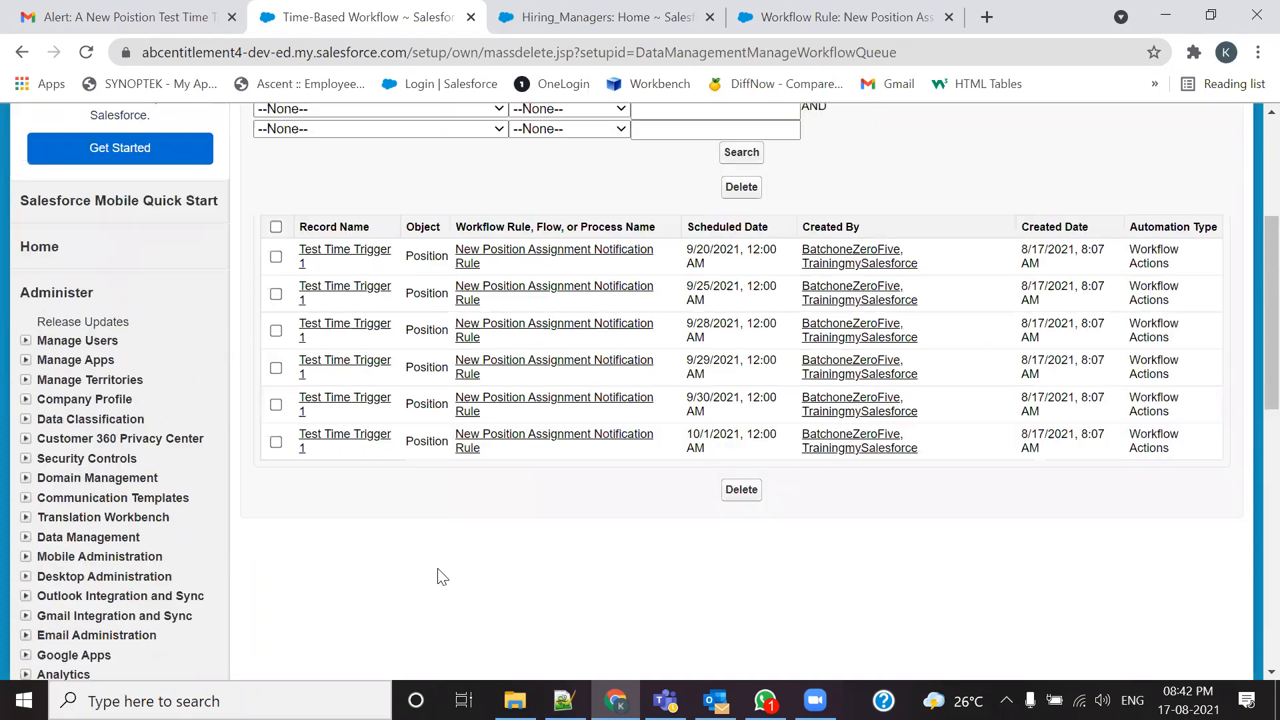
{"action": "scroll", "coordinate": [497, 544], "scroll_direction": "down", "scroll_amount": 3}
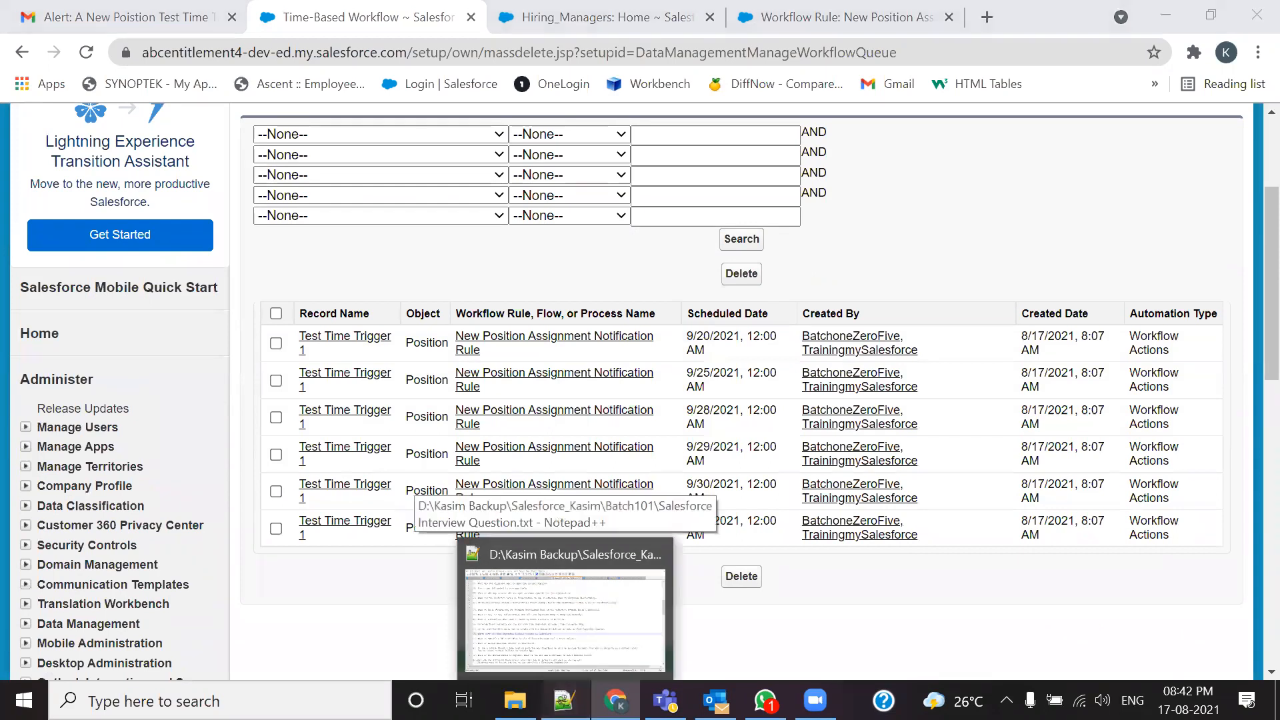
Step: Highlight the 'Created' and 'Created and Everytime it is Edited' criteria in 105-Admin.txt, comparing with the queue
{"action": "left_click", "coordinate": [572, 603]}
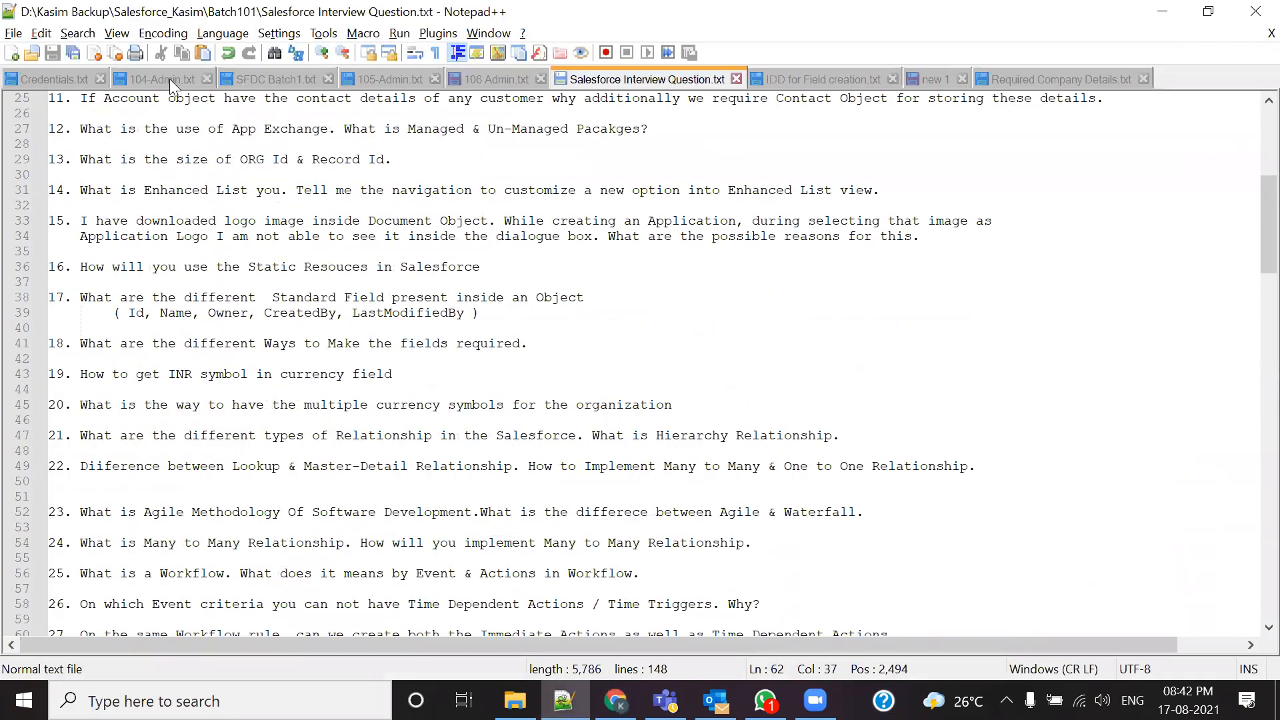
{"action": "left_click", "coordinate": [169, 79]}
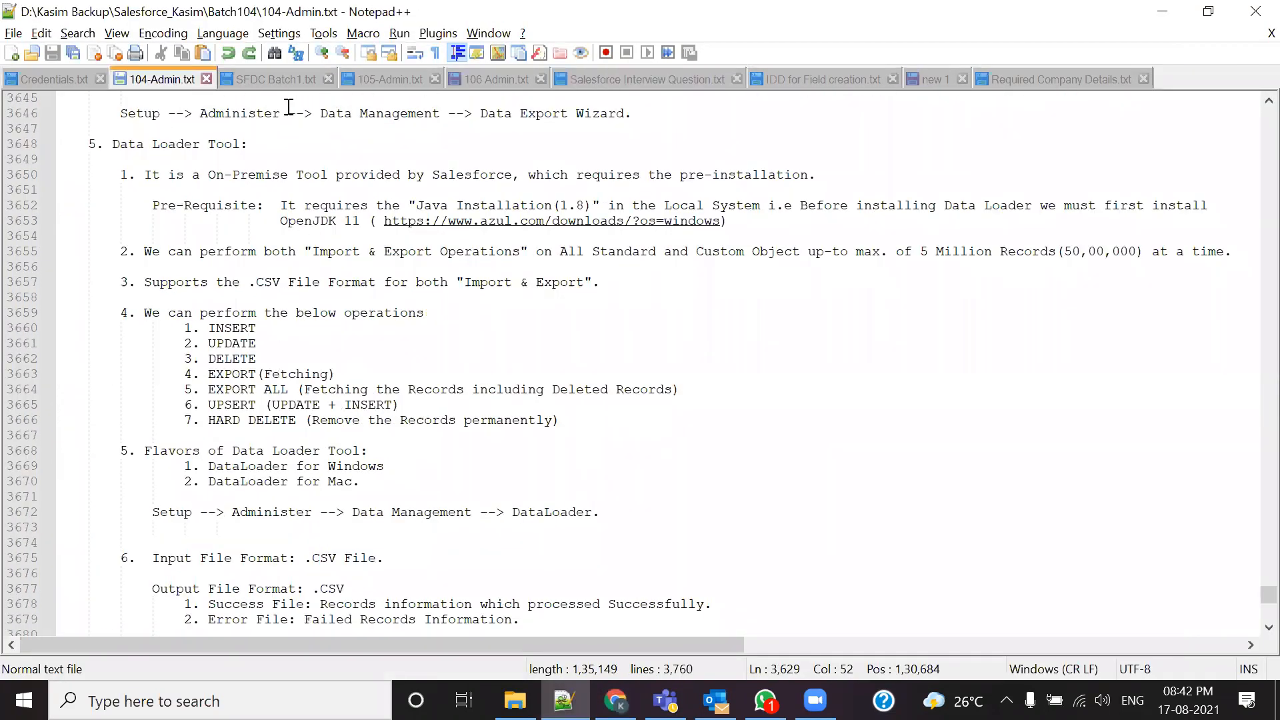
{"action": "left_click", "coordinate": [392, 80]}
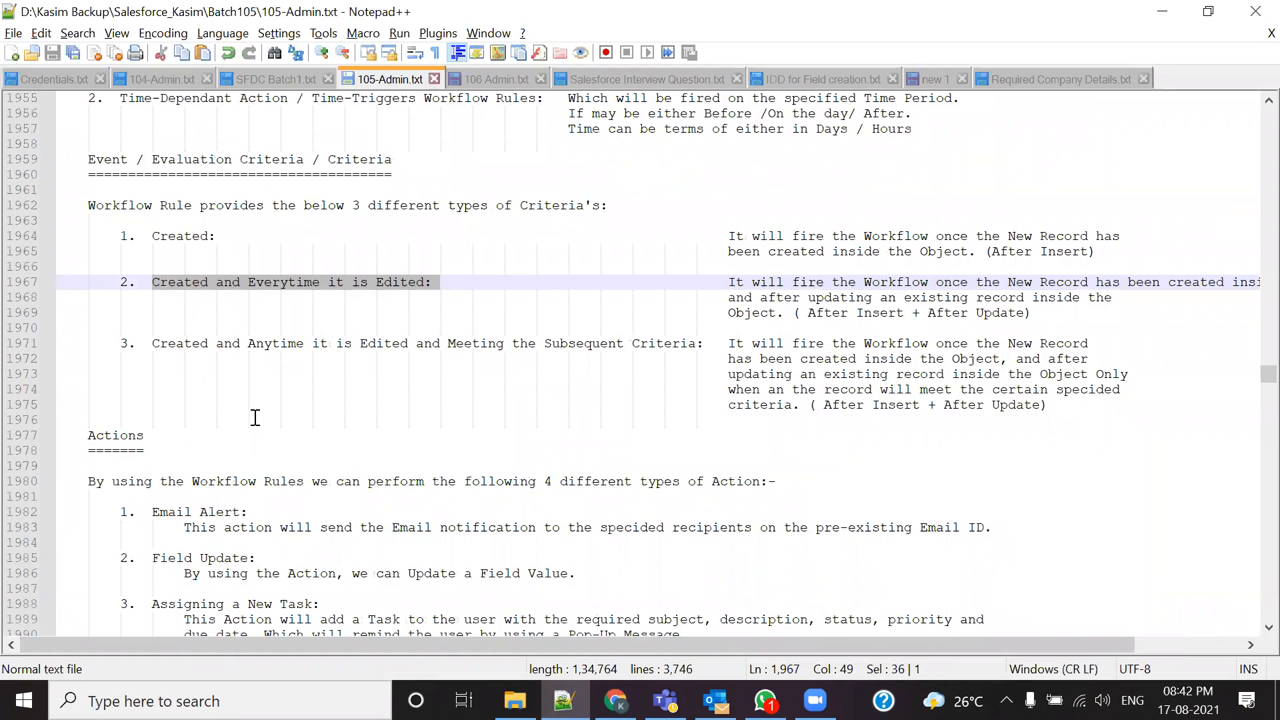
{"action": "left_click", "coordinate": [199, 315]}
{"action": "left_click_drag", "start_coordinate": [152, 282], "coordinate": [439, 283]}
{"action": "left_click_drag", "start_coordinate": [160, 236], "coordinate": [216, 236]}
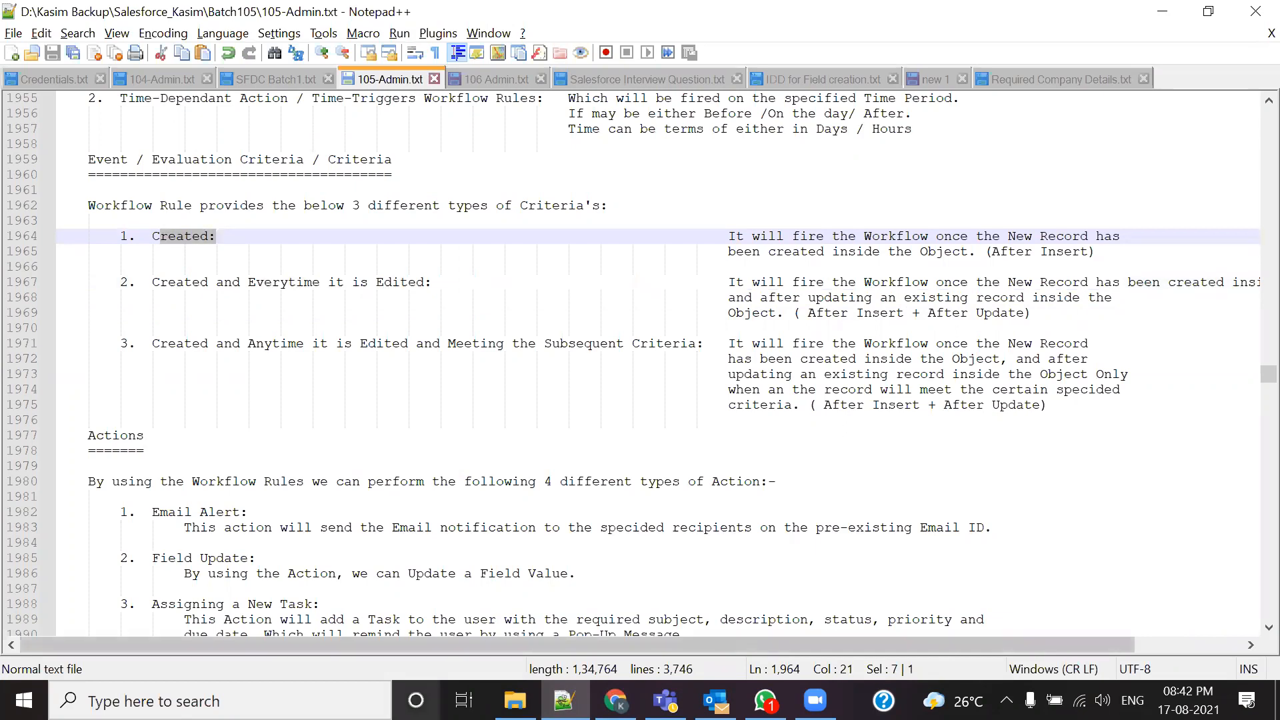
{"action": "left_click", "coordinate": [615, 700]}
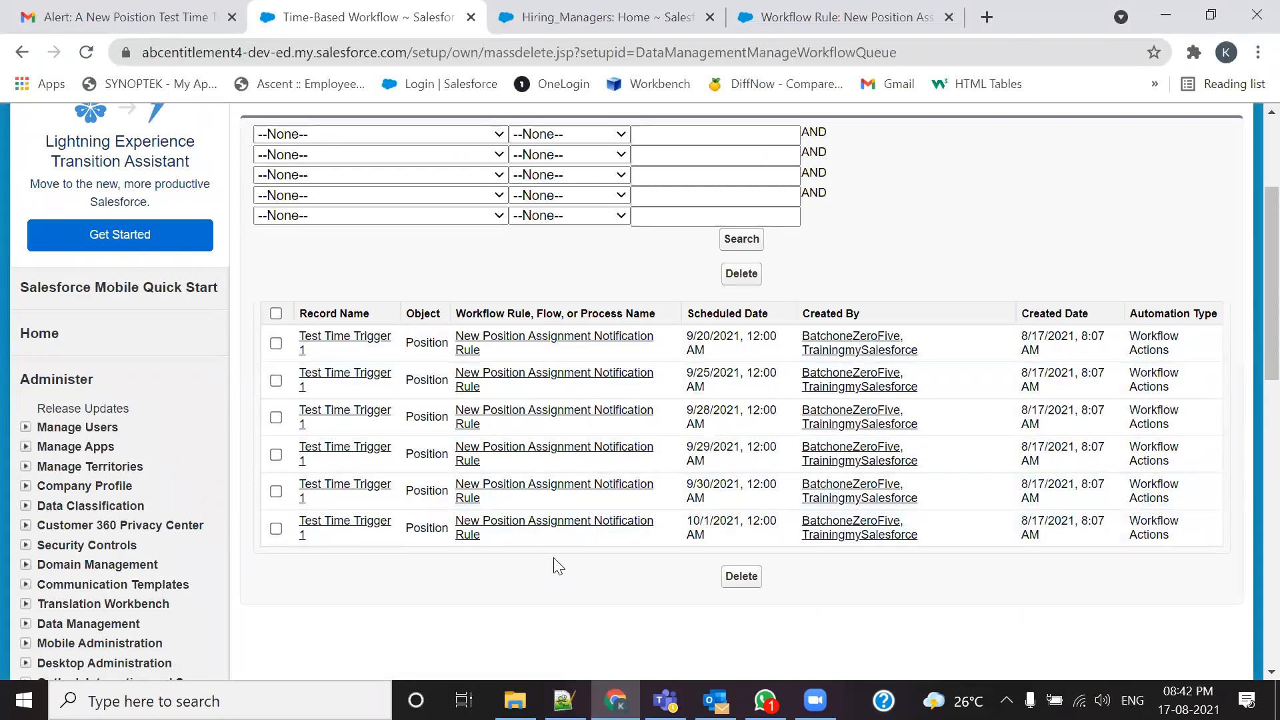
{"action": "key", "text": "alt+Tab"}
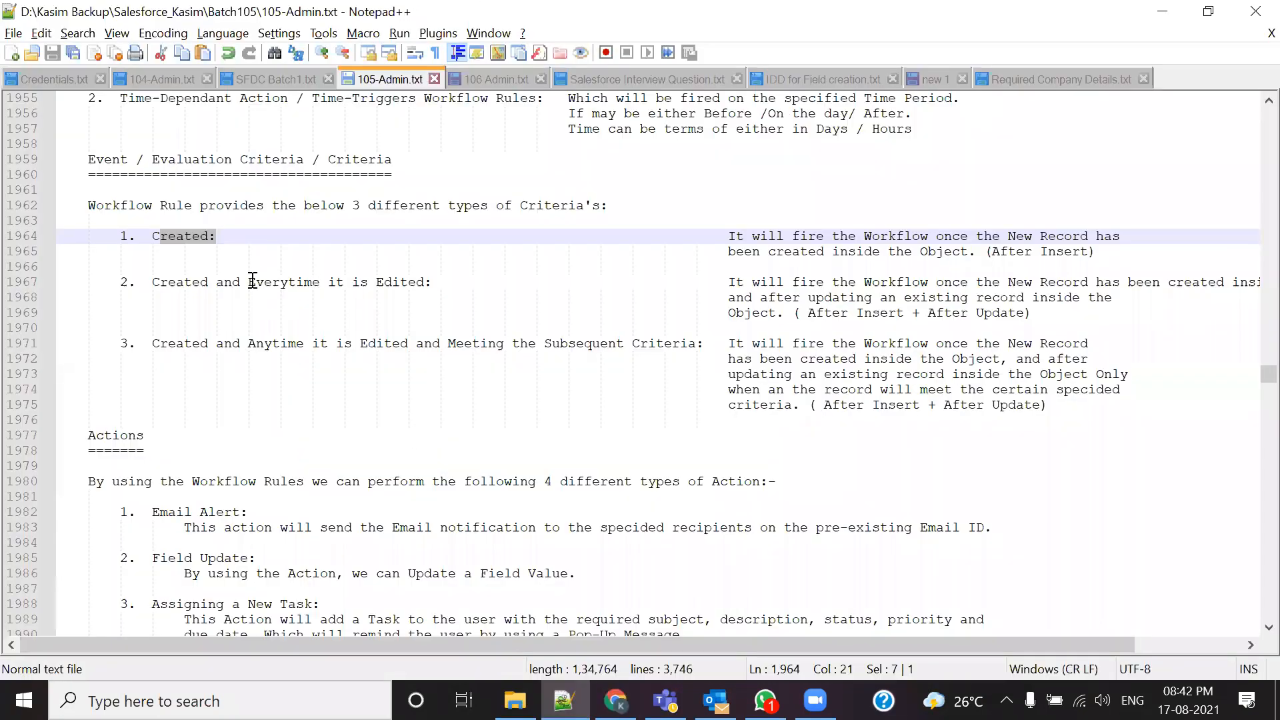
{"action": "left_click_drag", "start_coordinate": [248, 282], "coordinate": [253, 268]}
{"action": "key", "text": "alt+Tab"}
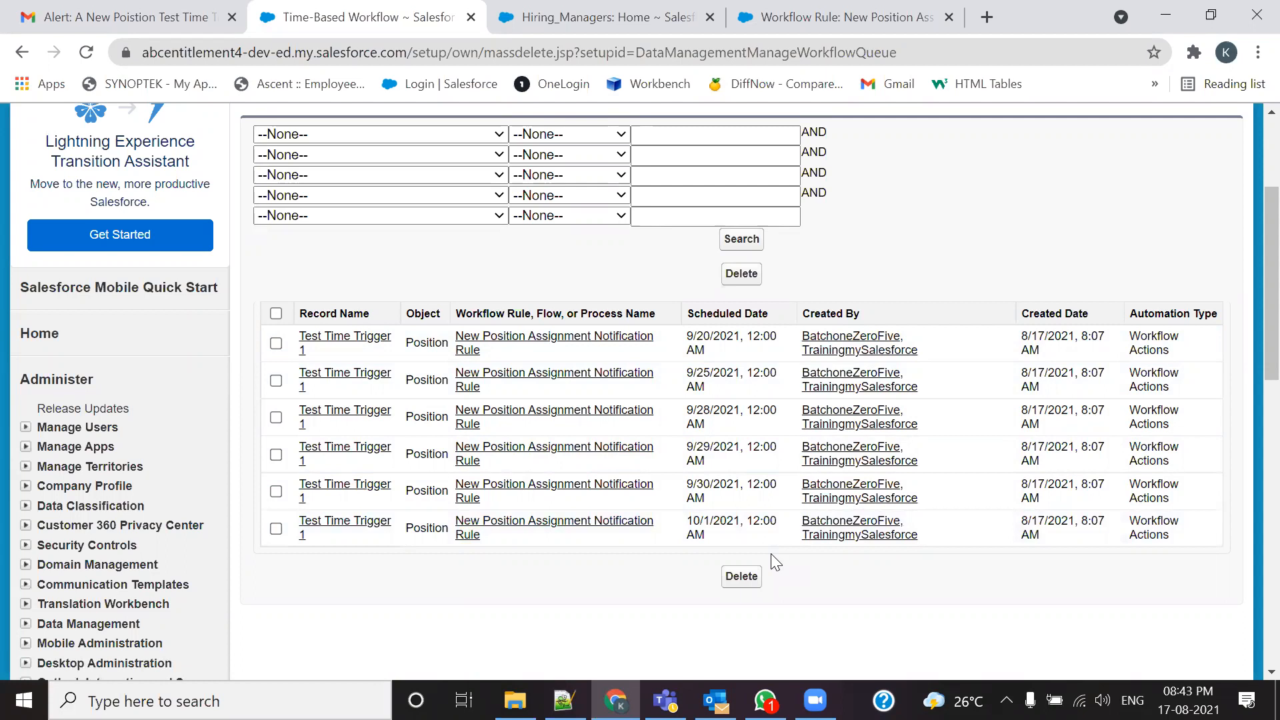
Step: Highlight the 'Created and Everytime it is Edited' criterion in the notes and compare it with the queue
{"action": "key", "text": "alt+Tab"}
{"action": "left_click", "coordinate": [260, 343]}
{"action": "left_click_drag", "start_coordinate": [136, 282], "coordinate": [455, 282]}
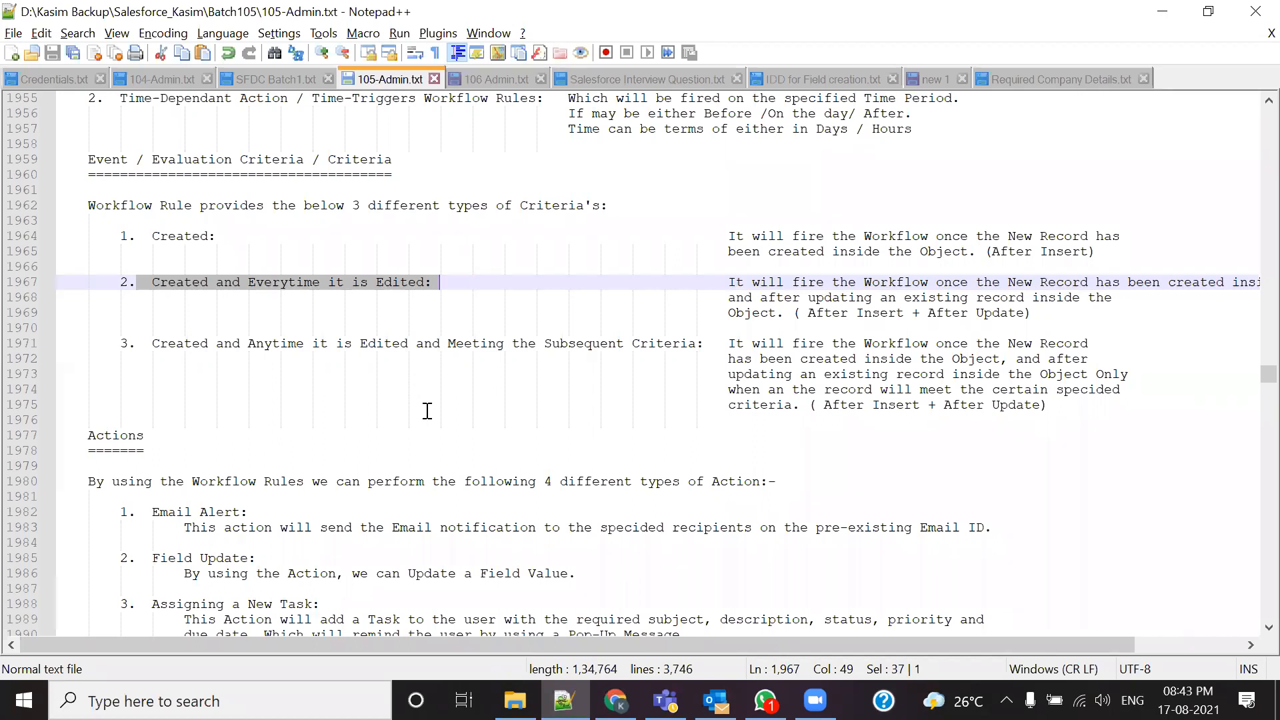
{"action": "key", "text": "alt+Tab"}
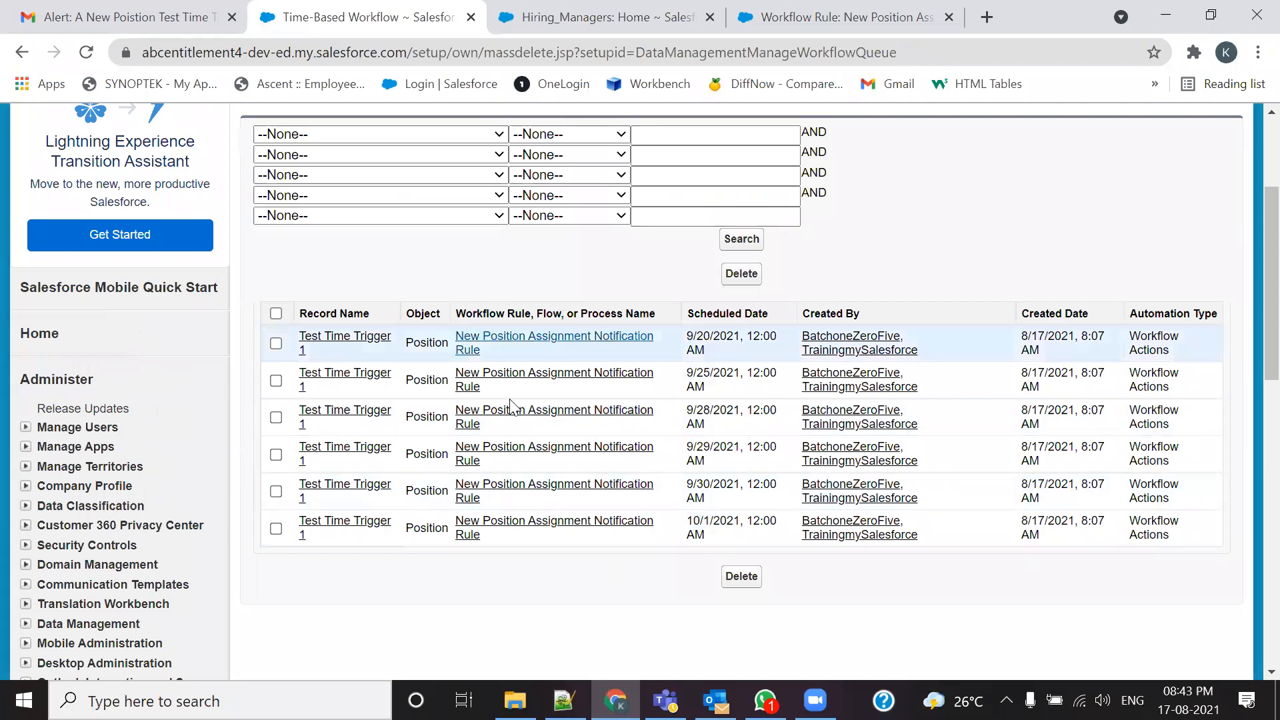
Step: Back in the notes, highlight the second criterion and the third criterion's subsequent-criteria wording
{"action": "key", "text": "alt+Tab"}
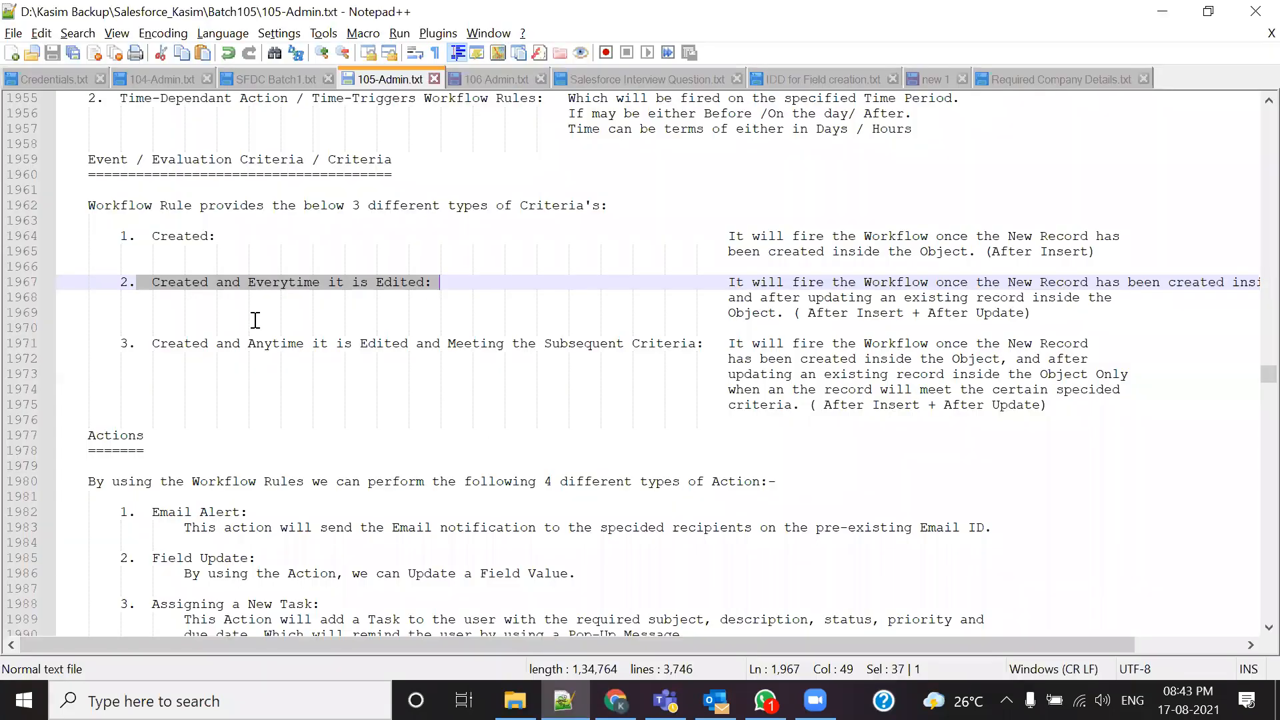
{"action": "left_click", "coordinate": [224, 341]}
{"action": "left_click_drag", "start_coordinate": [152, 284], "coordinate": [438, 282]}
{"action": "left_click_drag", "start_coordinate": [152, 343], "coordinate": [688, 343]}
{"action": "left_click_drag", "start_coordinate": [464, 342], "coordinate": [672, 343]}
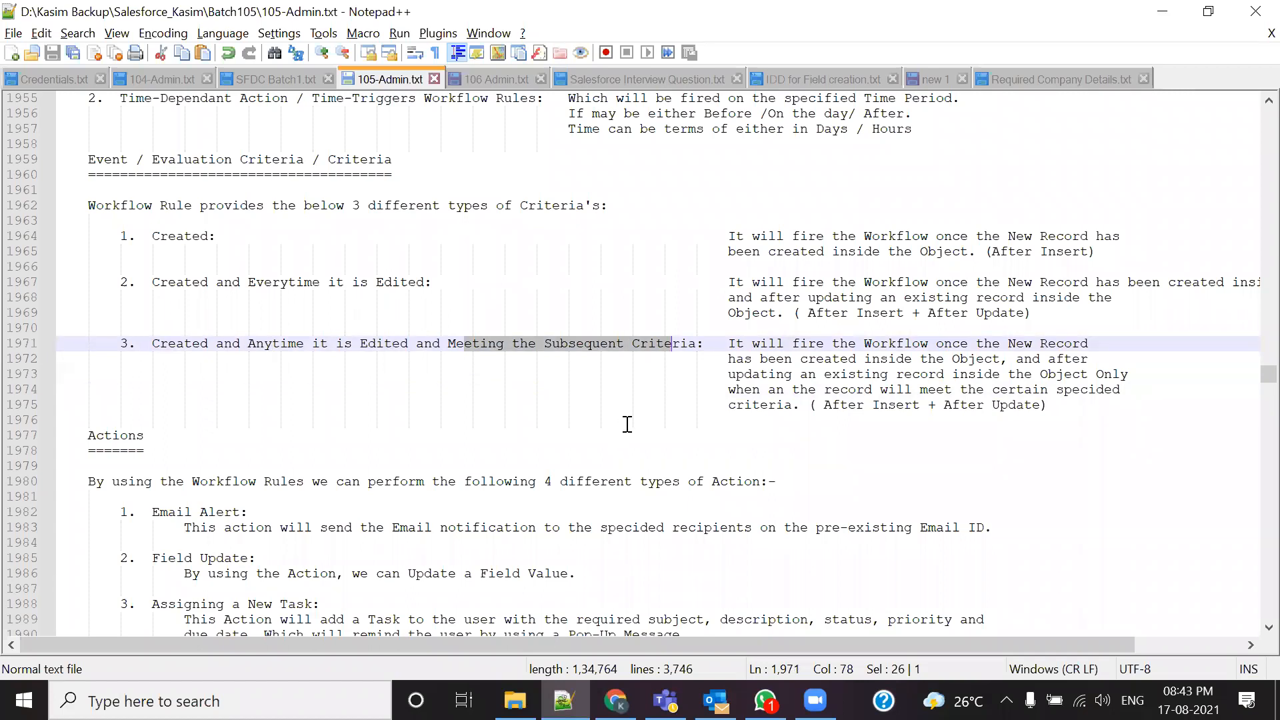
{"action": "left_click", "coordinate": [604, 406]}
Step: Review the Created, second and third criteria with line 1972's explanation, then return to the queue
{"action": "mouse_move", "coordinate": [435, 283]}
{"action": "left_mouse_down"}
{"action": "mouse_move", "coordinate": [133, 283]}
{"action": "mouse_move", "coordinate": [433, 283]}
{"action": "left_mouse_up"}
{"action": "left_click", "coordinate": [456, 326]}
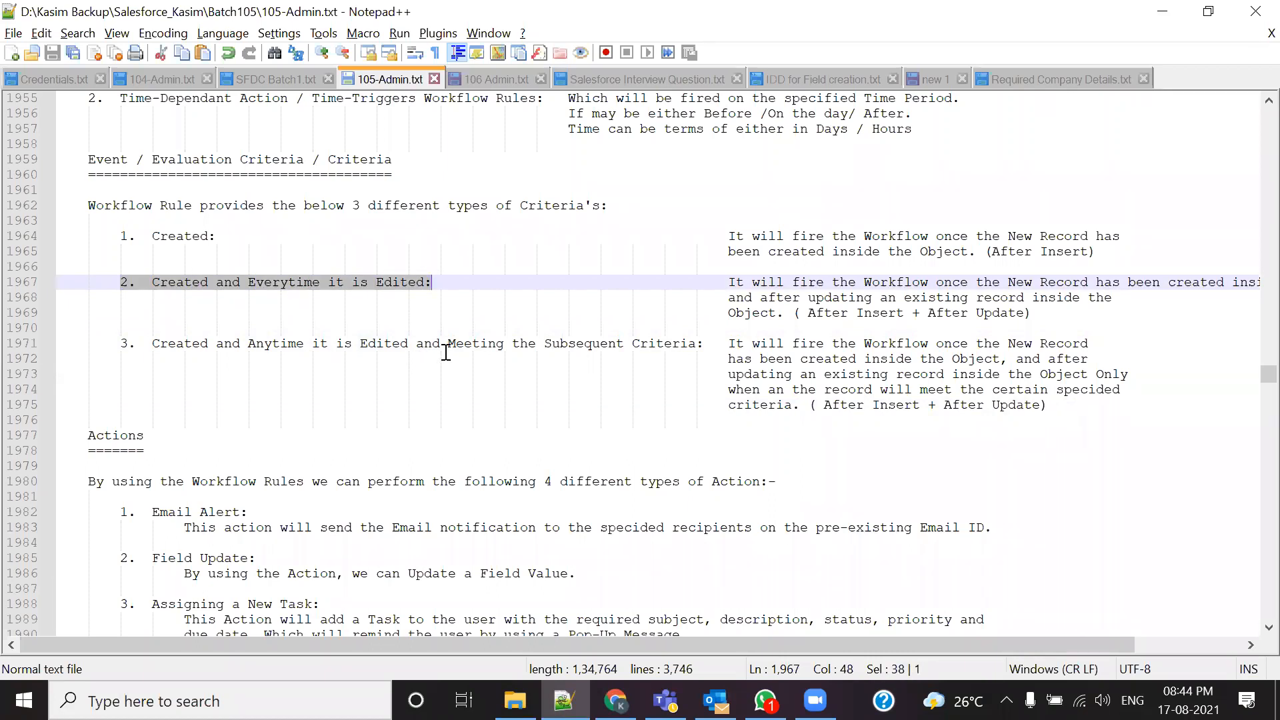
{"action": "left_click_drag", "start_coordinate": [446, 352], "coordinate": [750, 351]}
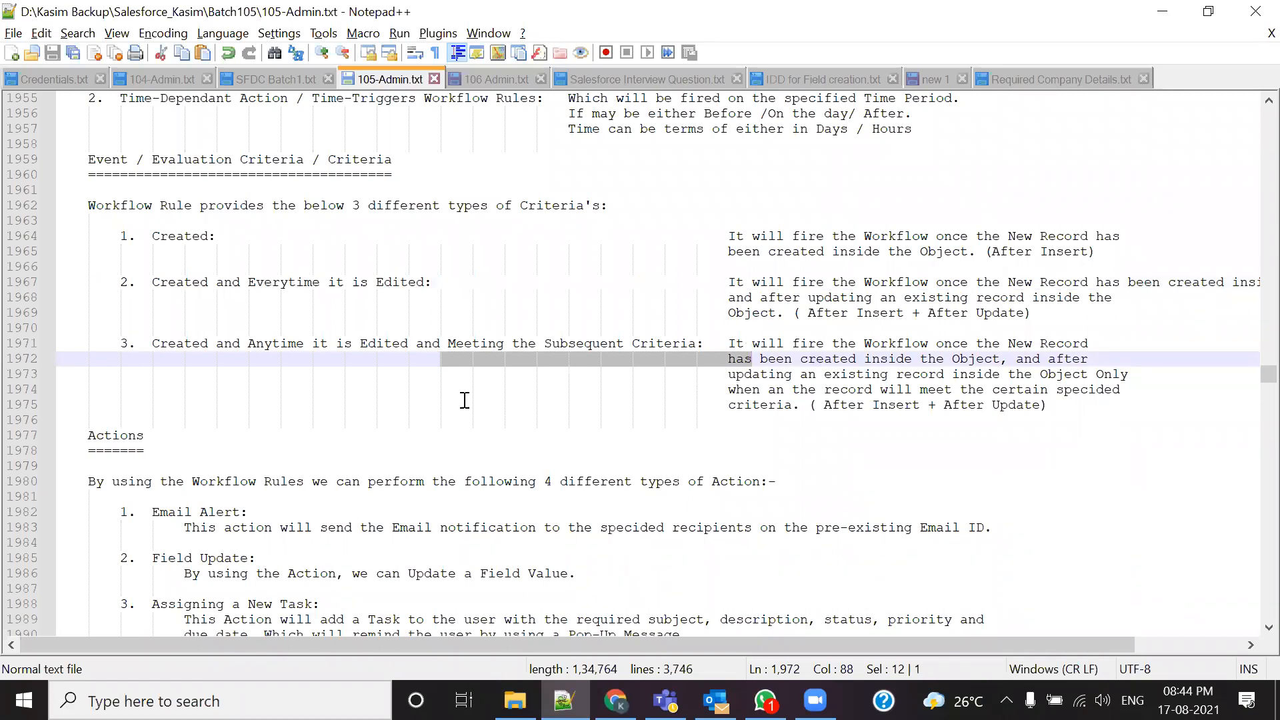
{"action": "left_click_drag", "start_coordinate": [129, 238], "coordinate": [216, 238]}
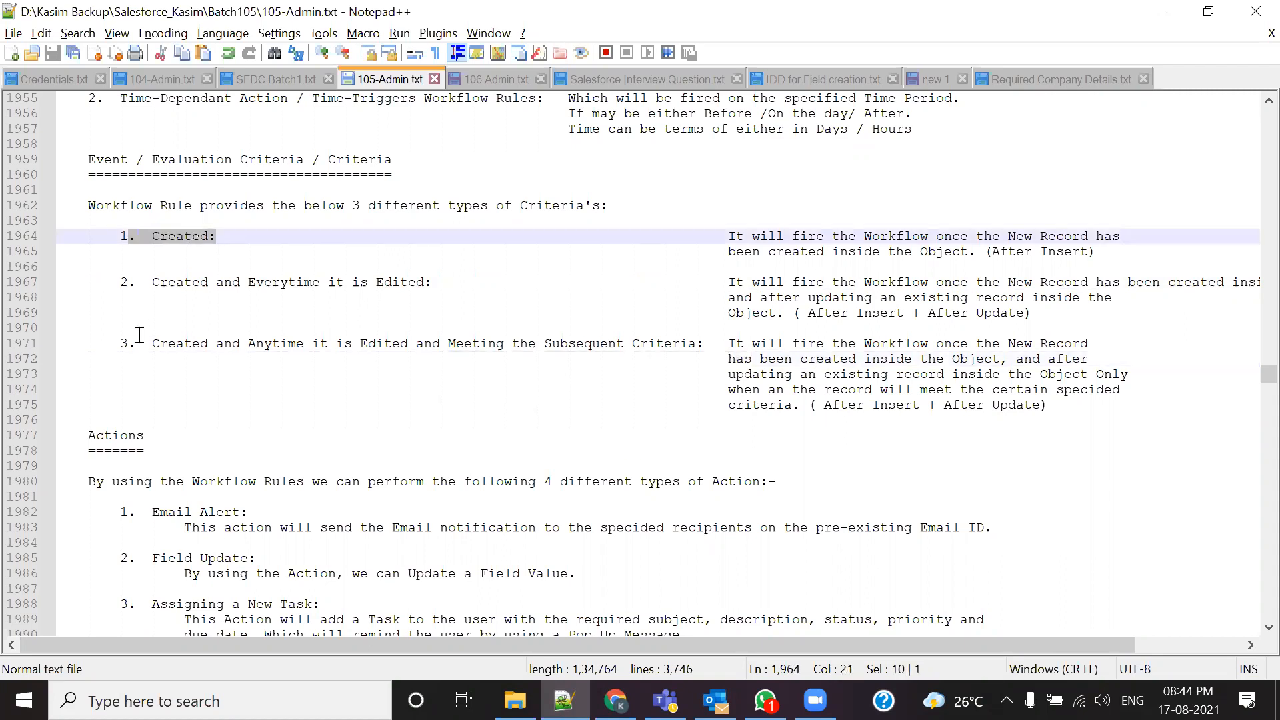
{"action": "left_click_drag", "start_coordinate": [138, 331], "coordinate": [590, 373]}
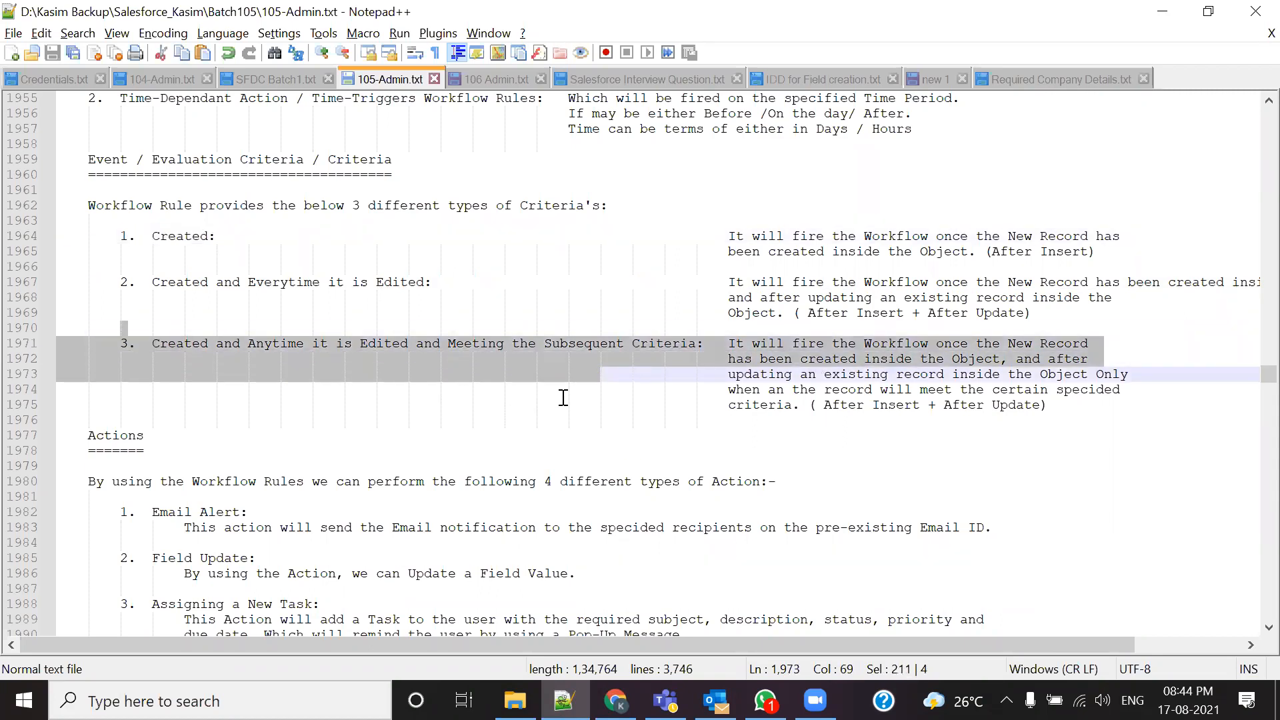
{"action": "left_click_drag", "start_coordinate": [440, 282], "coordinate": [130, 279]}
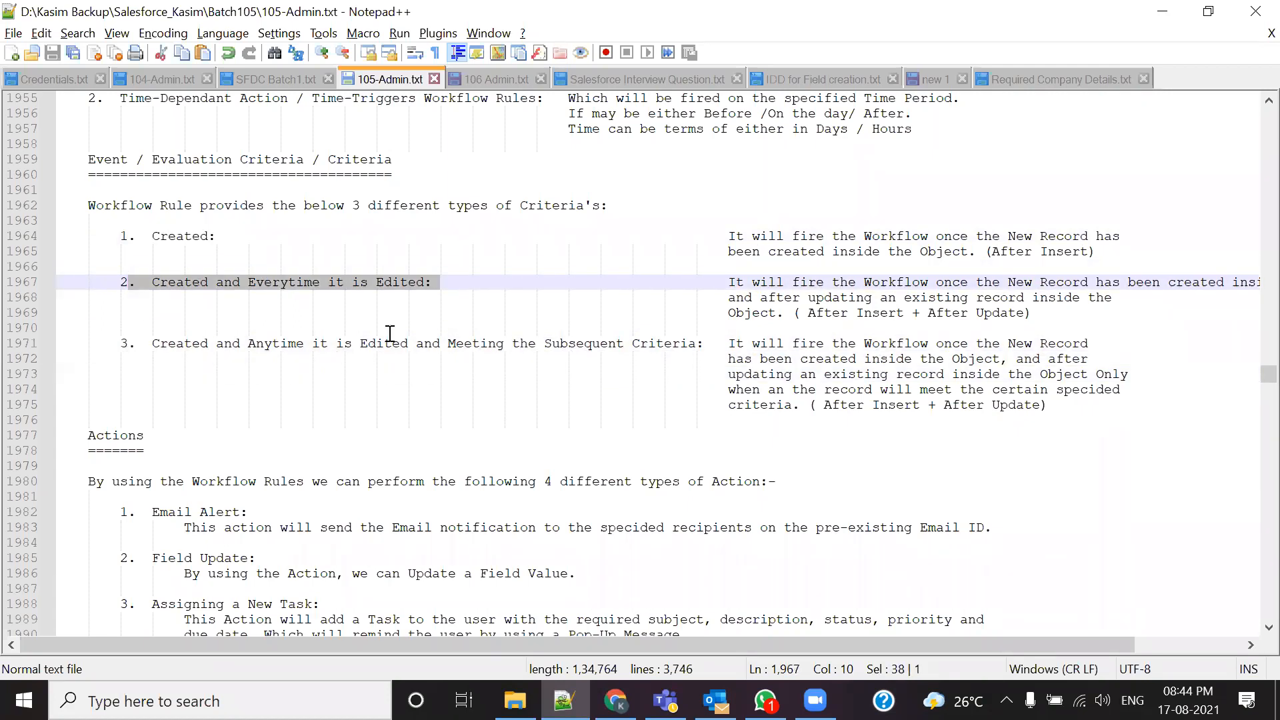
{"action": "key", "text": "alt+Tab"}
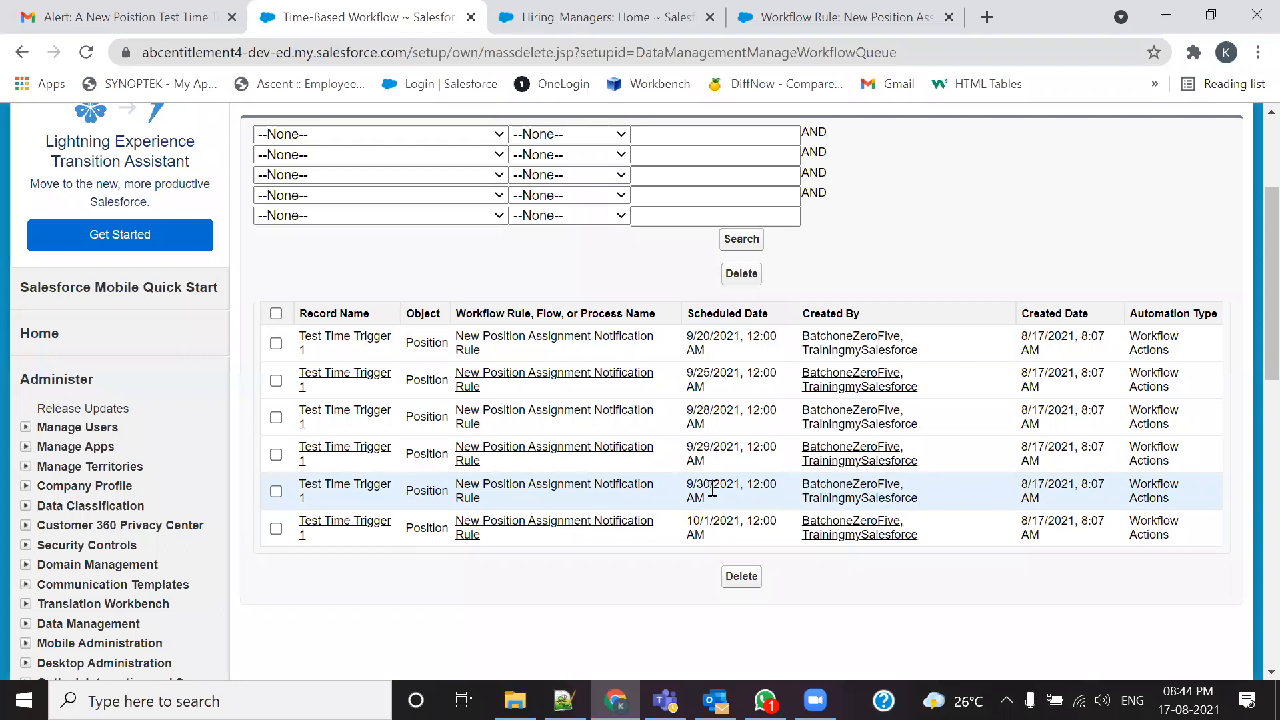
{"action": "left_click_drag", "start_coordinate": [711, 489], "coordinate": [678, 485]}
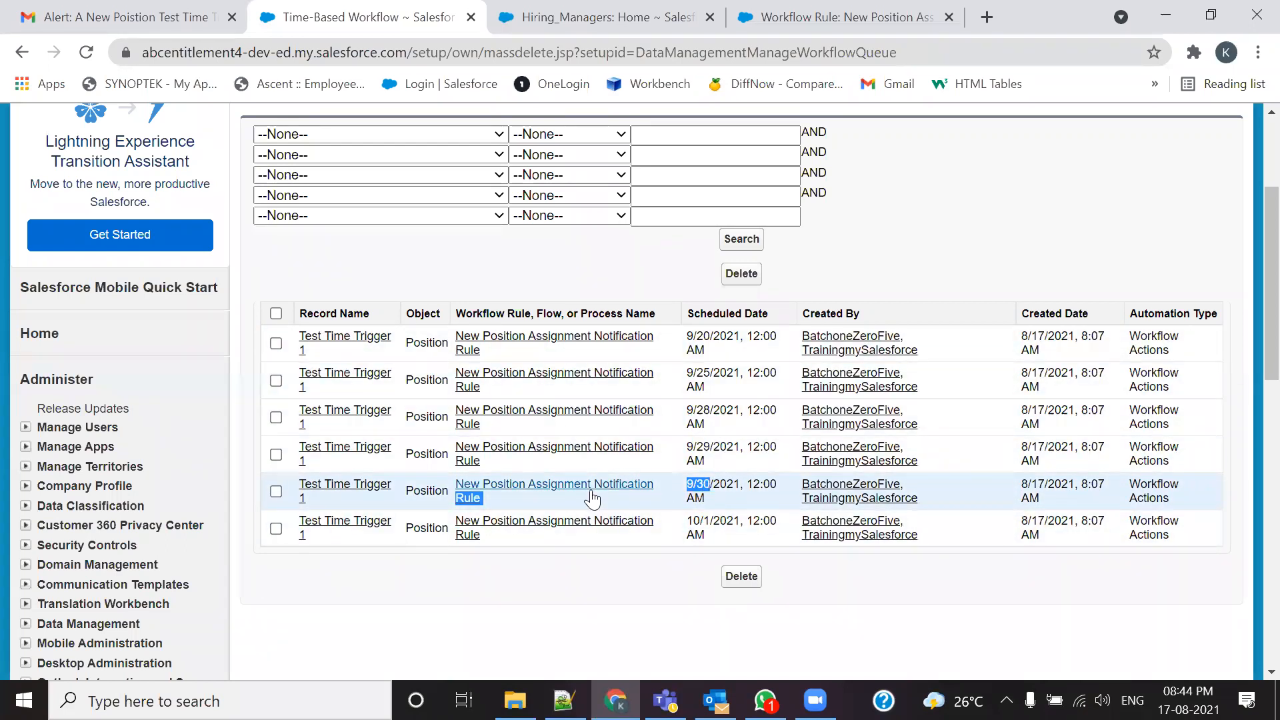
{"action": "left_click", "coordinate": [525, 498]}
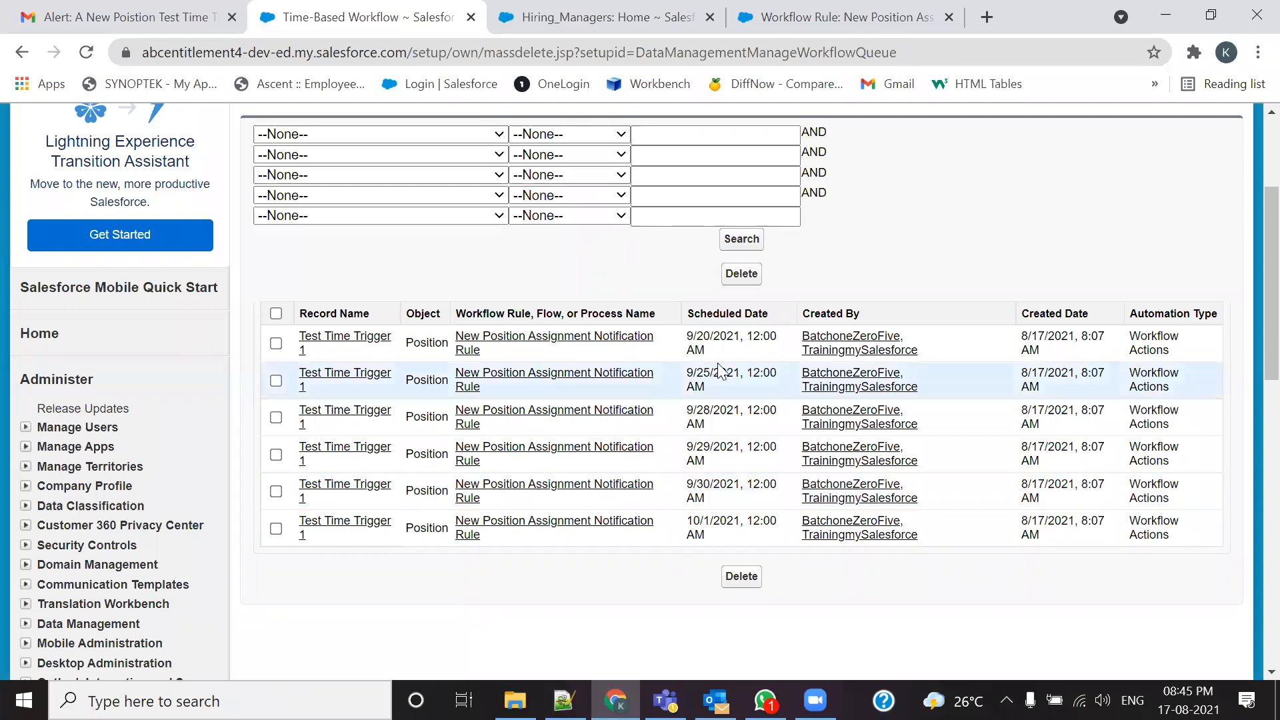
{"action": "left_click_drag", "start_coordinate": [710, 337], "coordinate": [677, 333]}
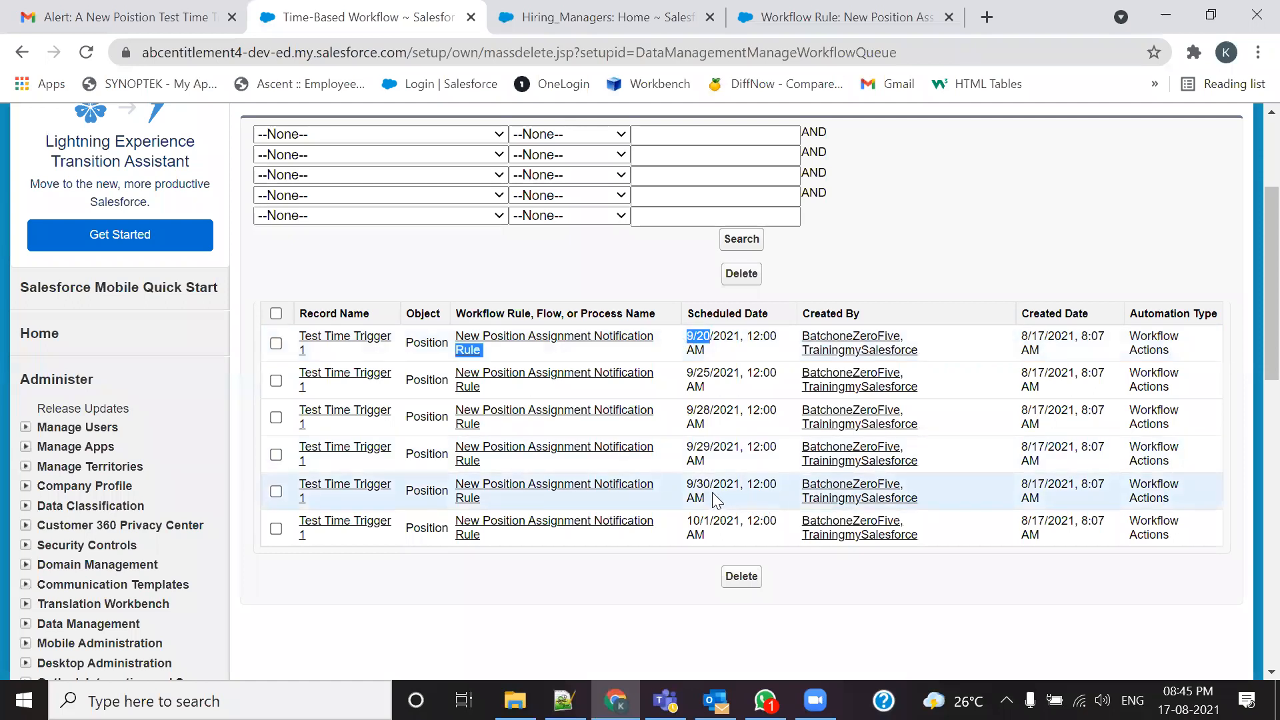
{"action": "left_click", "coordinate": [727, 359]}
{"action": "left_click_drag", "start_coordinate": [695, 342], "coordinate": [686, 335]}
{"action": "left_click_drag", "start_coordinate": [705, 387], "coordinate": [680, 370]}
{"action": "left_click_drag", "start_coordinate": [715, 424], "coordinate": [686, 406]}
{"action": "left_click_drag", "start_coordinate": [708, 473], "coordinate": [681, 445]}
{"action": "left_click_drag", "start_coordinate": [721, 507], "coordinate": [684, 482]}
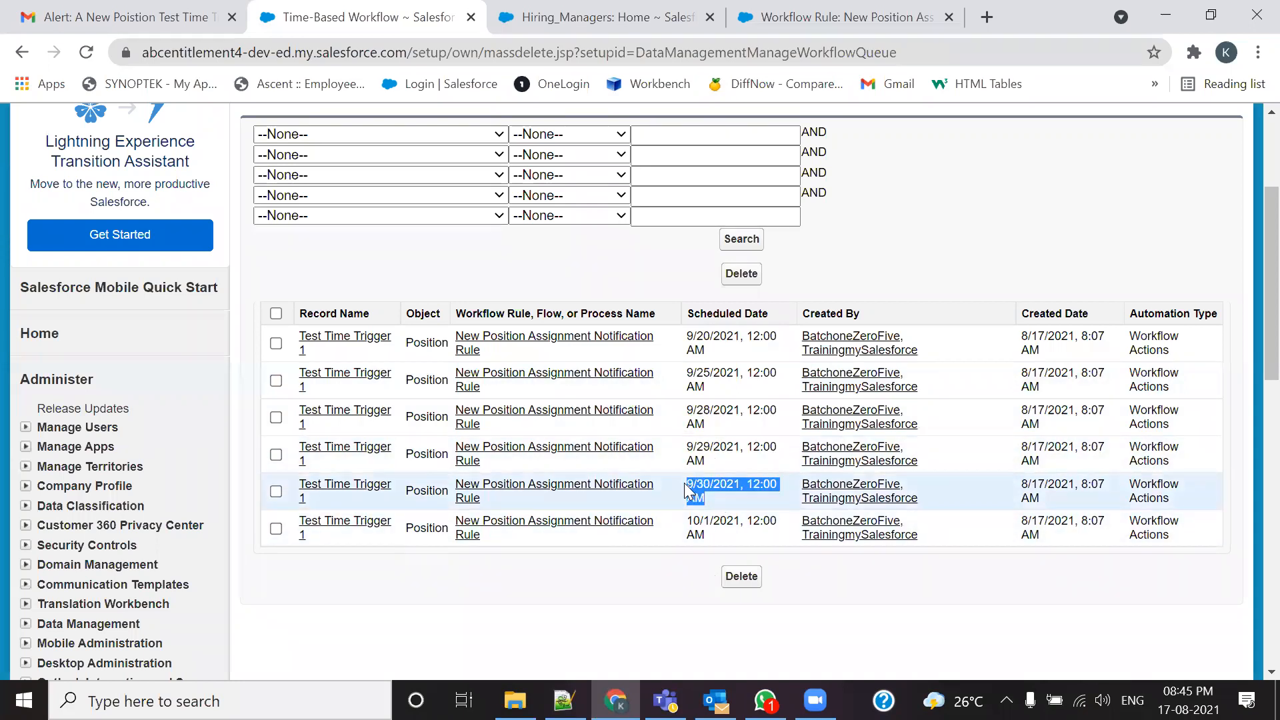
{"action": "left_click", "coordinate": [736, 495]}
{"action": "left_click_drag", "start_coordinate": [692, 522], "coordinate": [753, 586]}
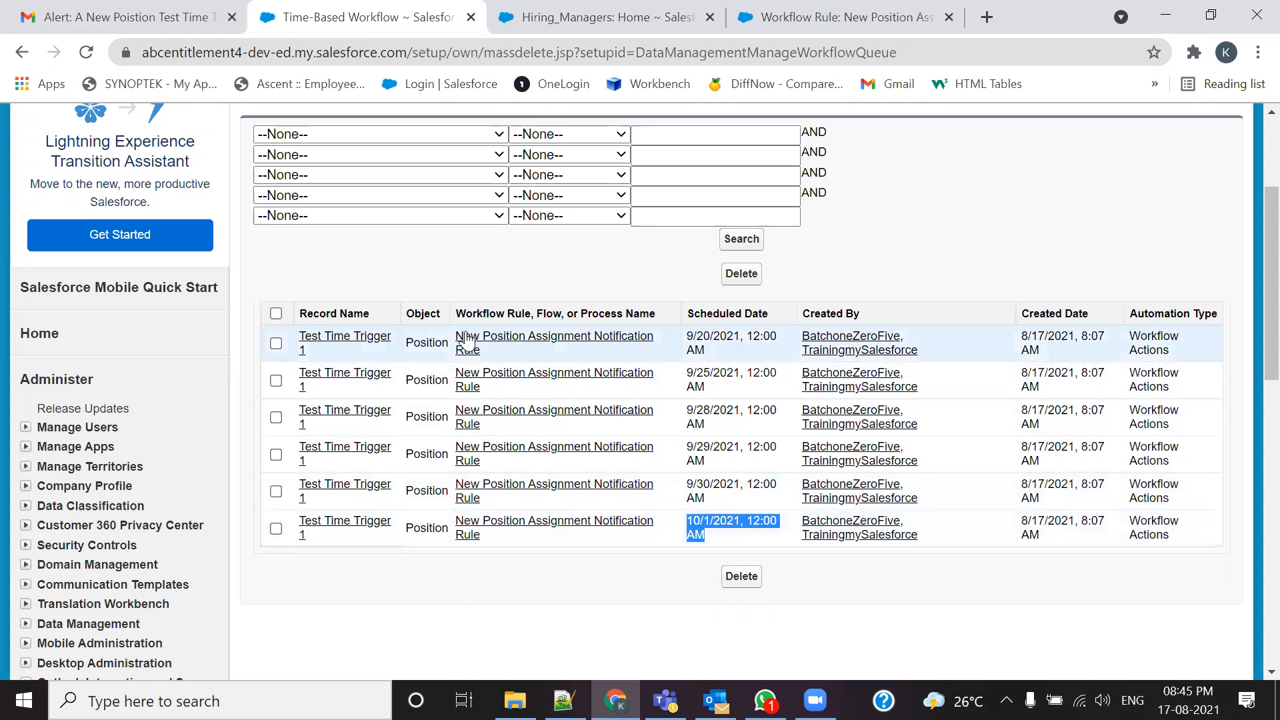
{"action": "left_click", "coordinate": [717, 346]}
{"action": "left_click_drag", "start_coordinate": [716, 345], "coordinate": [678, 332]}
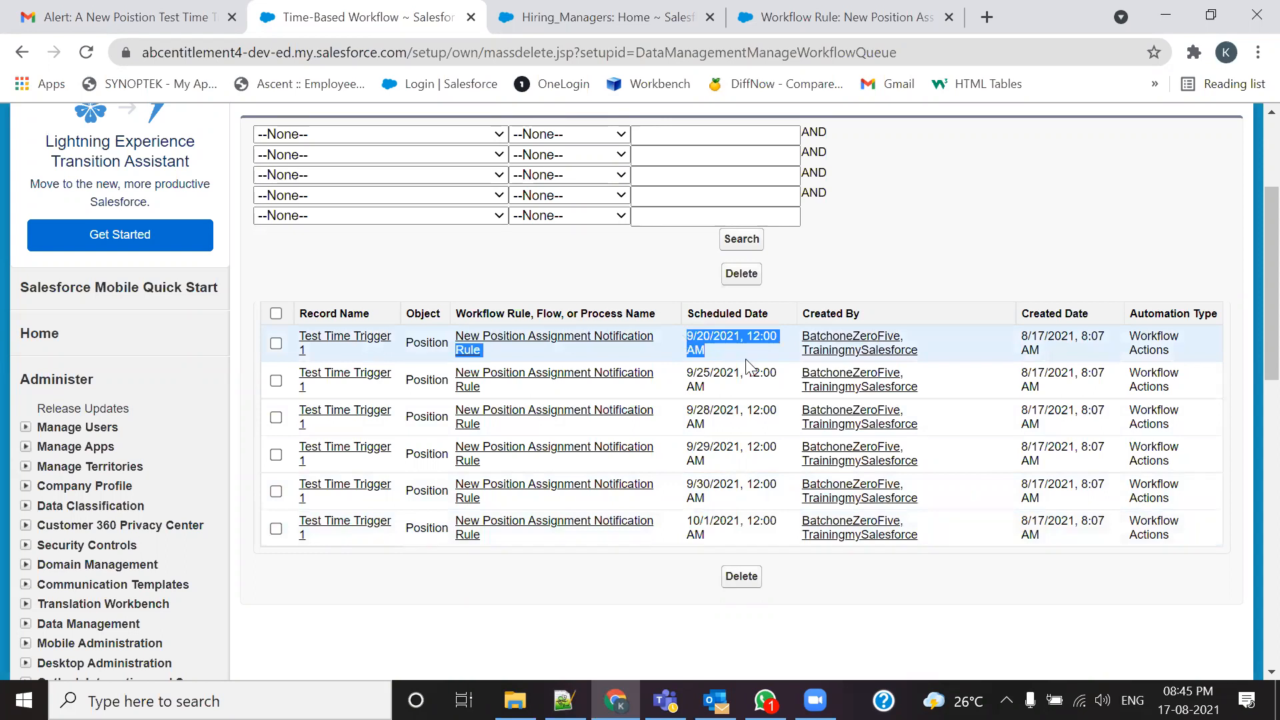
{"action": "left_click", "coordinate": [717, 365]}
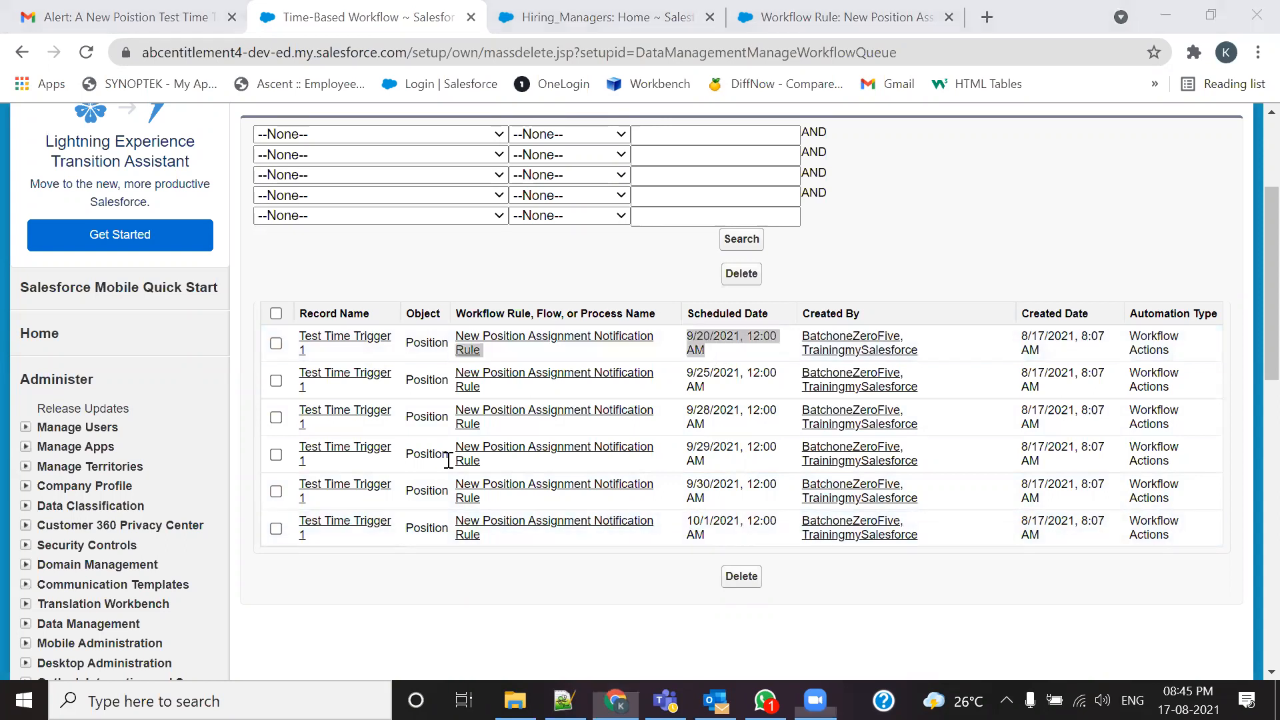
{"action": "left_click_drag", "start_coordinate": [299, 337], "coordinate": [1180, 337]}
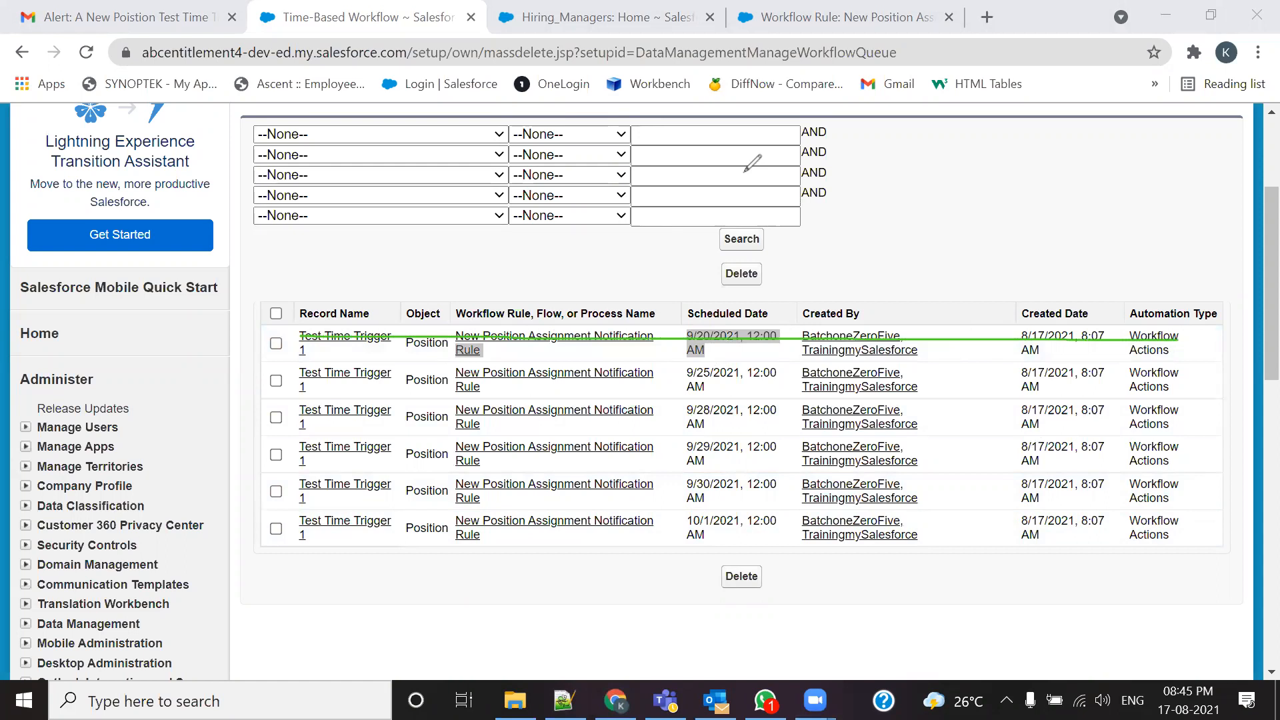
{"action": "left_click_drag", "start_coordinate": [296, 378], "coordinate": [1179, 378]}
{"action": "left_click_drag", "start_coordinate": [275, 414], "coordinate": [1147, 415]}
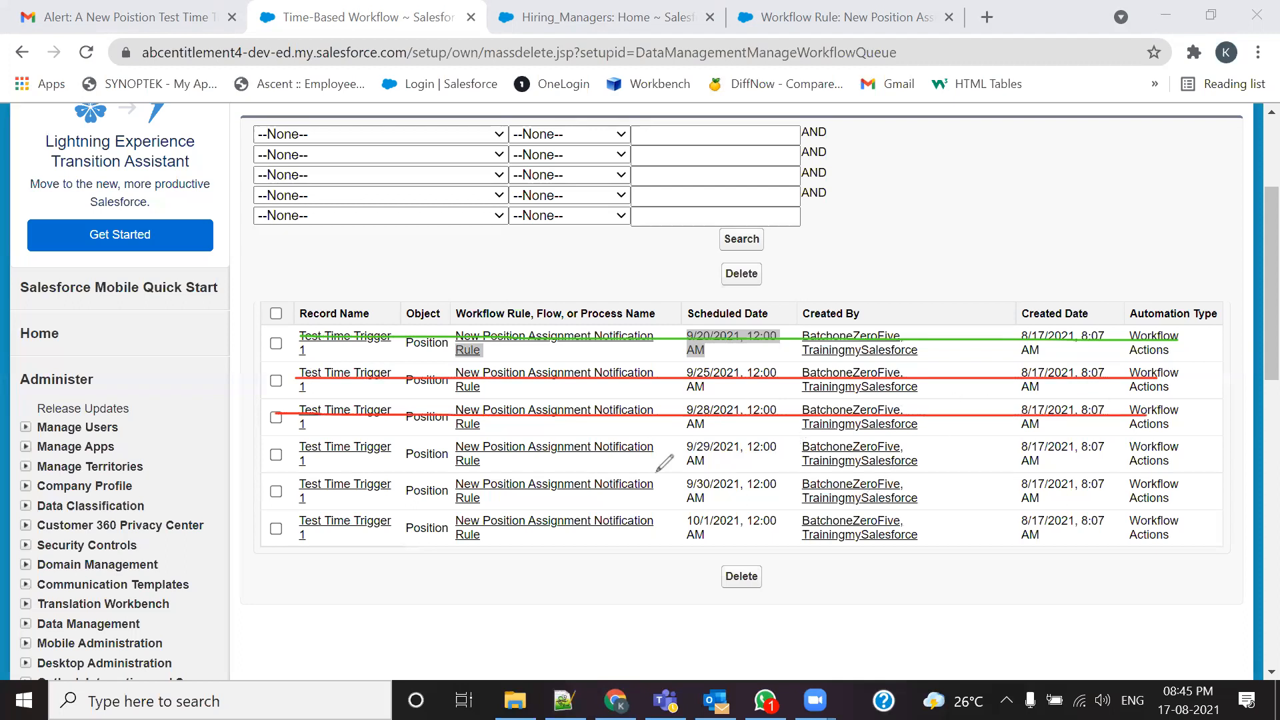
{"action": "left_click_drag", "start_coordinate": [288, 336], "coordinate": [1164, 341]}
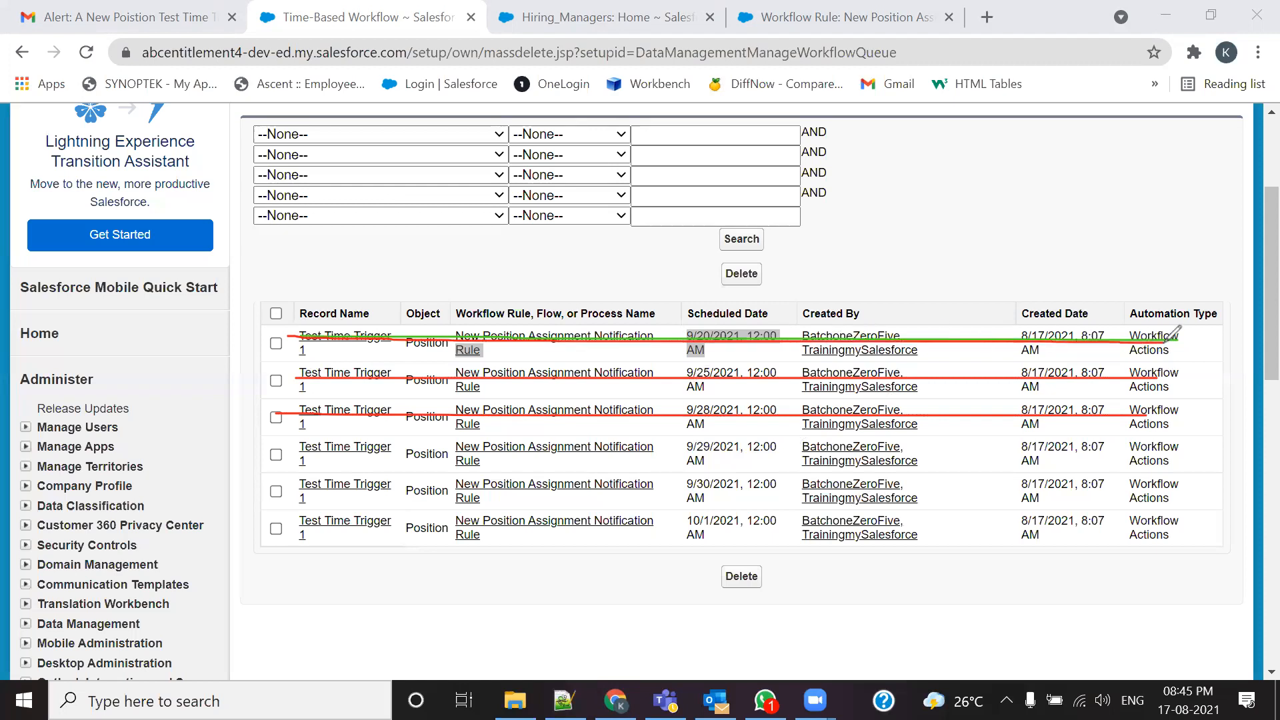
{"action": "mouse_move", "coordinate": [703, 395]}
{"action": "left_mouse_down"}
{"action": "mouse_move", "coordinate": [753, 374]}
{"action": "mouse_move", "coordinate": [740, 351]}
{"action": "left_mouse_up"}
{"action": "mouse_move", "coordinate": [703, 430]}
{"action": "left_mouse_down"}
{"action": "mouse_move", "coordinate": [794, 400]}
{"action": "mouse_move", "coordinate": [787, 380]}
{"action": "left_mouse_up"}
{"action": "left_click", "coordinate": [738, 453]}
{"action": "left_click_drag", "start_coordinate": [739, 454], "coordinate": [825, 401]}
{"action": "mouse_move", "coordinate": [776, 483]}
{"action": "left_mouse_down"}
{"action": "mouse_move", "coordinate": [797, 482]}
{"action": "mouse_move", "coordinate": [855, 407]}
{"action": "left_mouse_up"}
{"action": "mouse_move", "coordinate": [805, 518]}
{"action": "left_mouse_down"}
{"action": "mouse_move", "coordinate": [875, 492]}
{"action": "mouse_move", "coordinate": [901, 424]}
{"action": "left_mouse_up"}
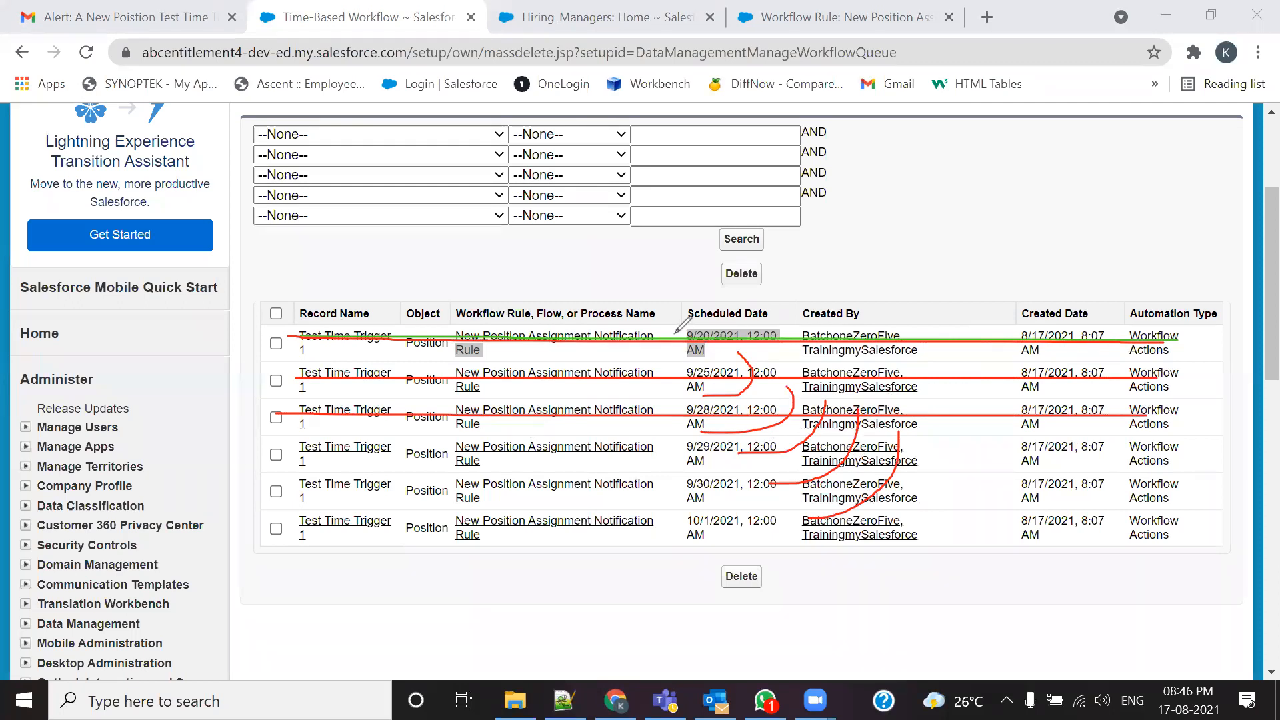
{"action": "left_click", "coordinate": [918, 179]}
{"action": "left_click_drag", "start_coordinate": [280, 344], "coordinate": [1174, 345]}
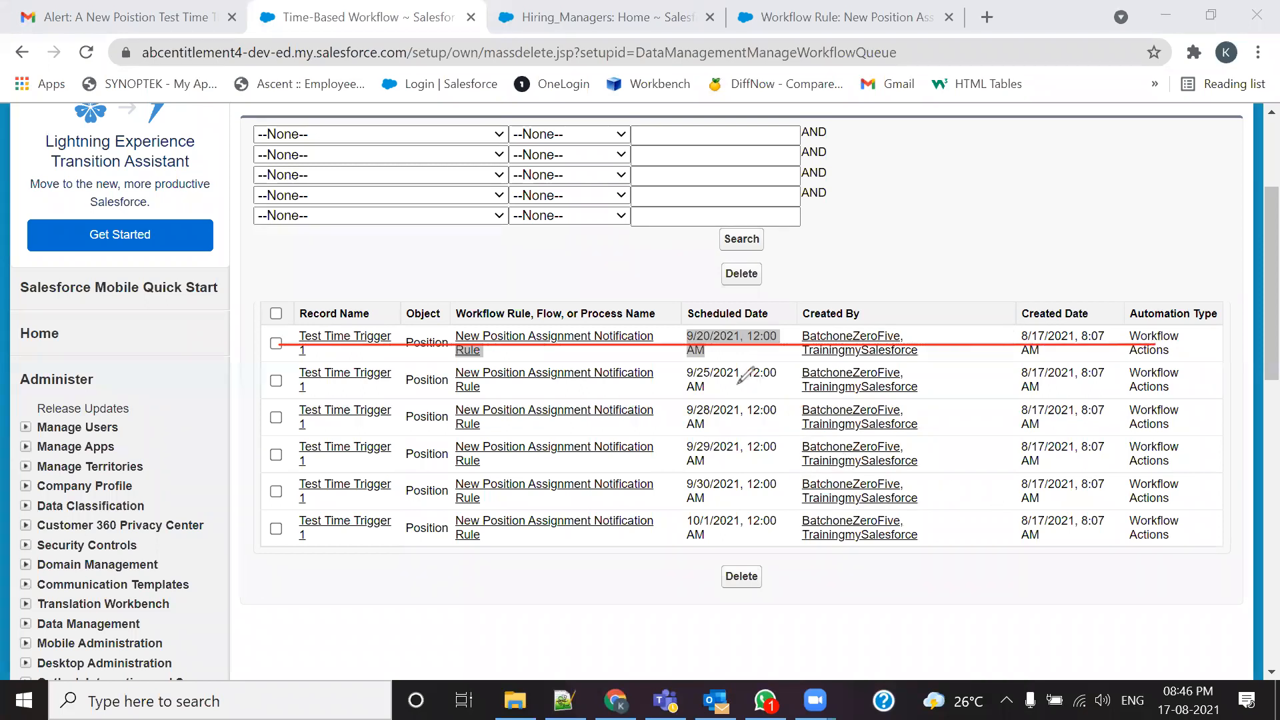
{"action": "left_click_drag", "start_coordinate": [292, 378], "coordinate": [1183, 385]}
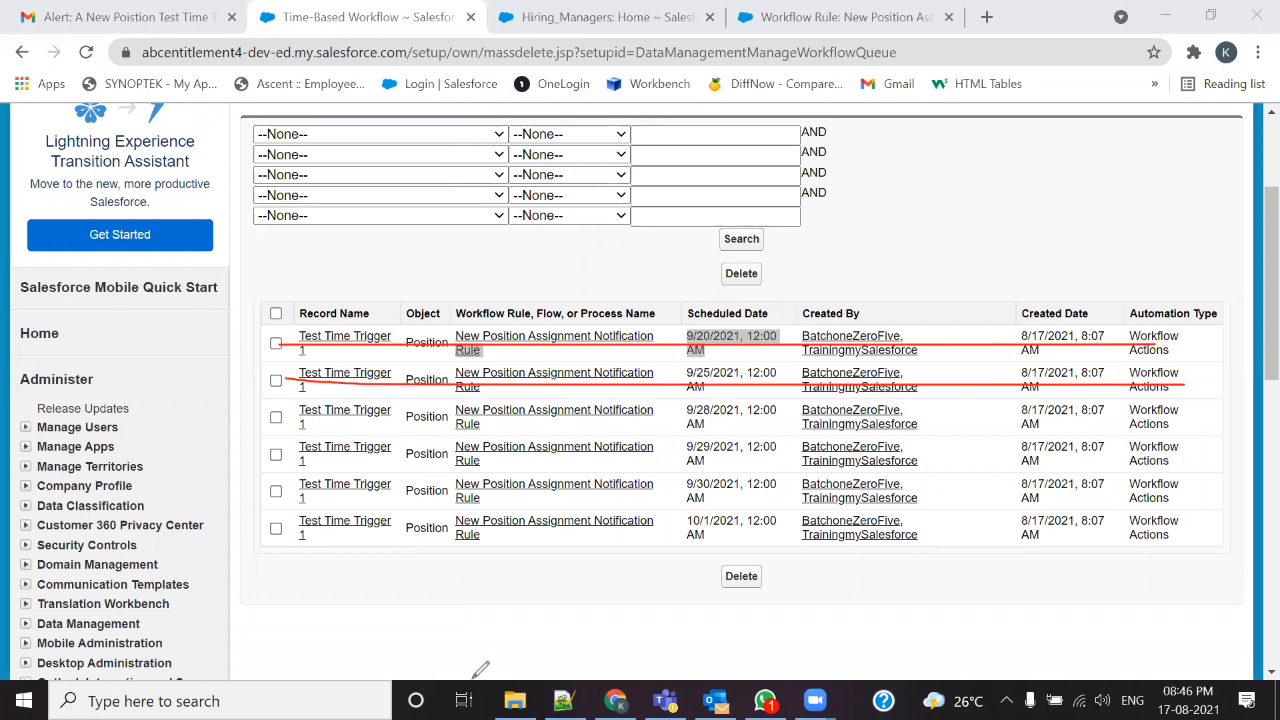
{"action": "right_click", "coordinate": [890, 152]}
{"action": "key", "text": "Escape"}
{"action": "left_click", "coordinate": [888, 168]}
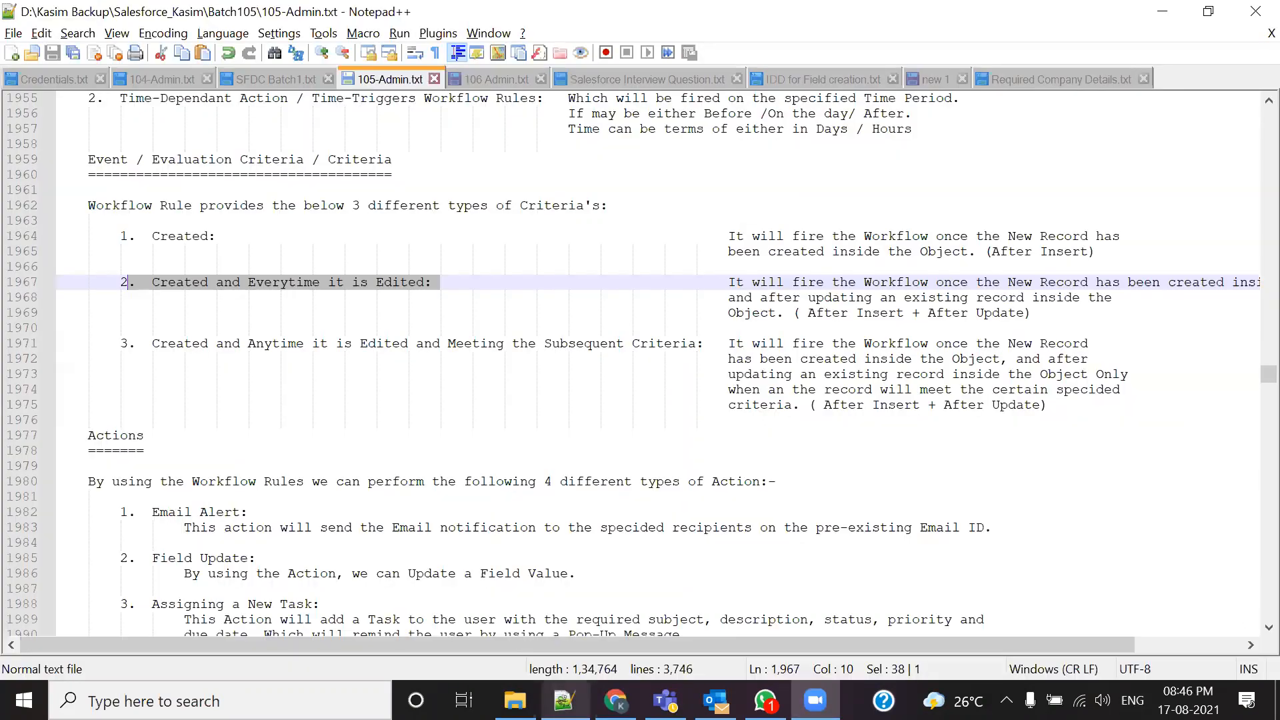
Step: Return to 105-Admin.txt and mark the 'Created and Everytime it is Edited' criterion
{"action": "left_click", "coordinate": [564, 700]}
{"action": "left_click", "coordinate": [375, 298]}
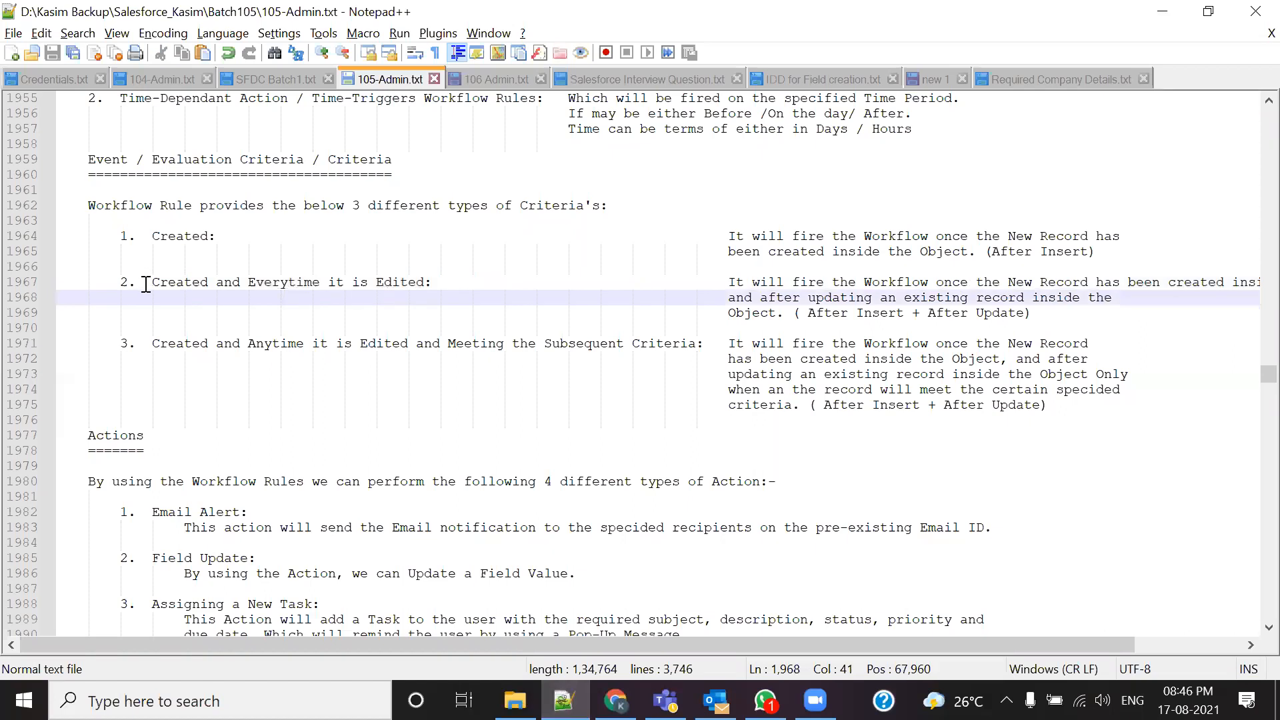
{"action": "left_click_drag", "start_coordinate": [146, 285], "coordinate": [472, 297]}
{"action": "left_click", "coordinate": [312, 313]}
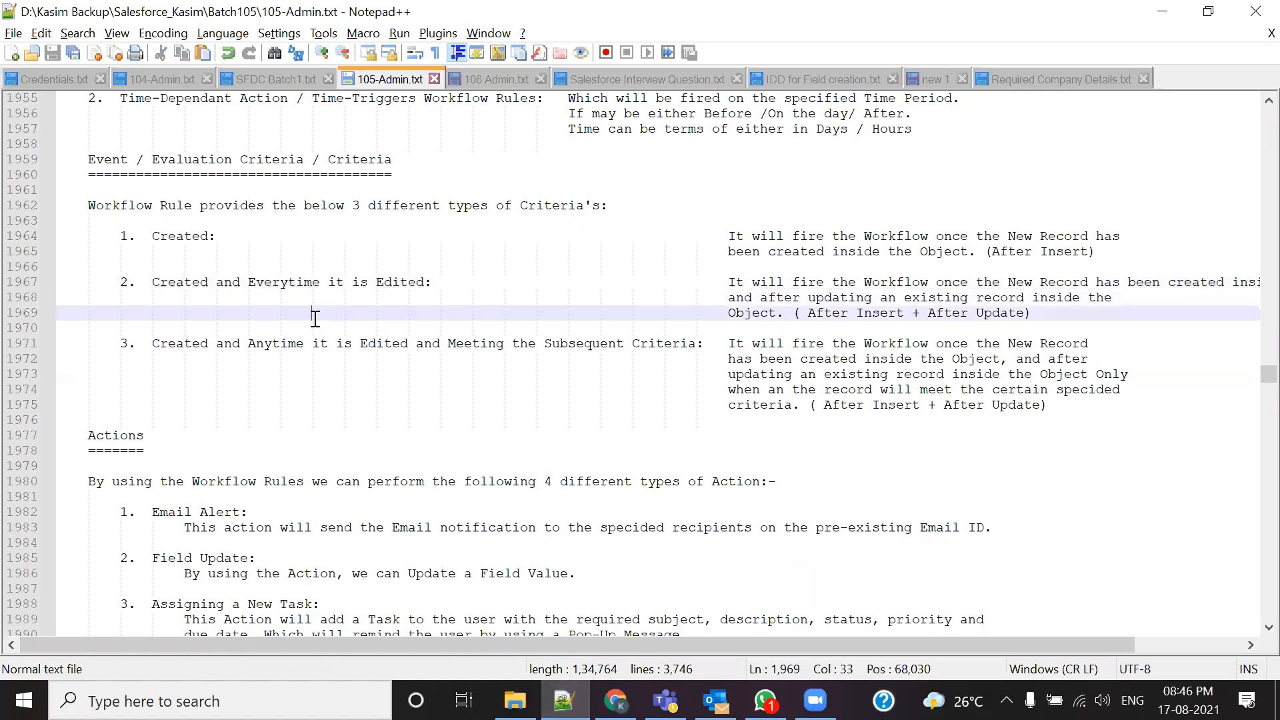
{"action": "left_click_drag", "start_coordinate": [138, 282], "coordinate": [498, 286]}
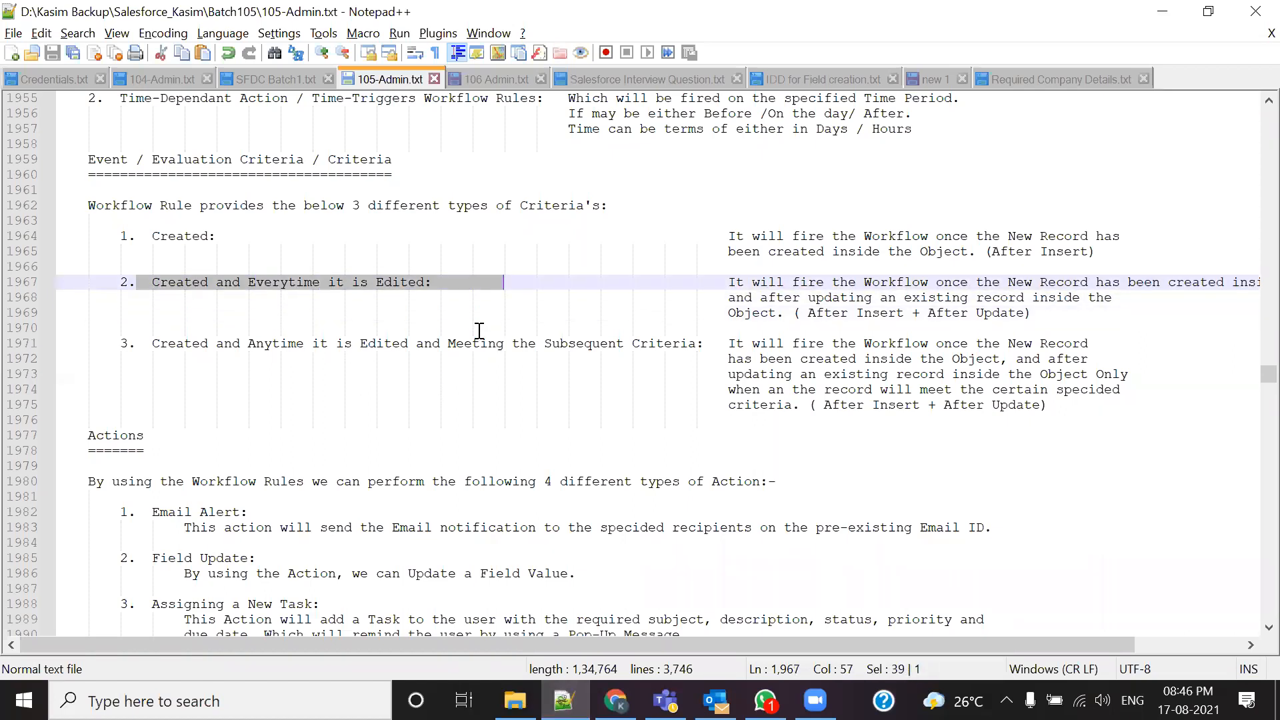
{"action": "left_click", "coordinate": [274, 323]}
{"action": "left_click_drag", "start_coordinate": [144, 283], "coordinate": [435, 289]}
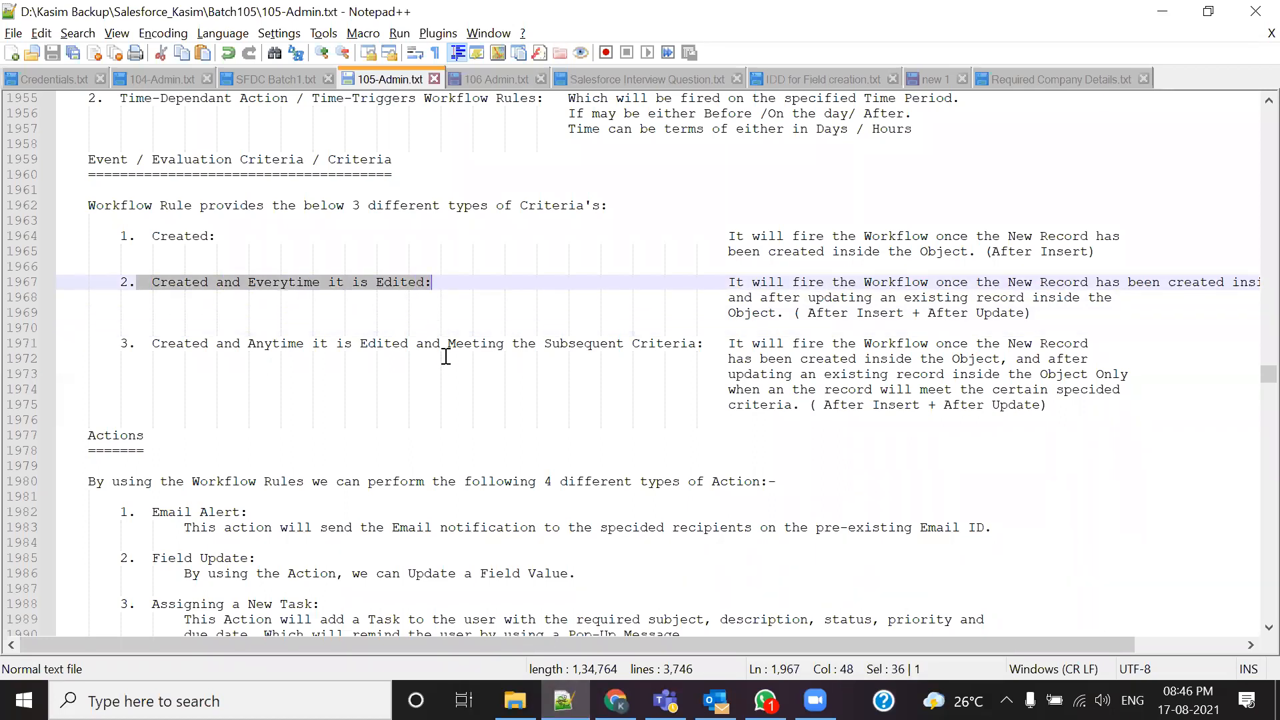
Step: Check the first rows of the Salesforce Time-Based Workflow queue table against the notes
{"action": "key", "text": "alt+Tab"}
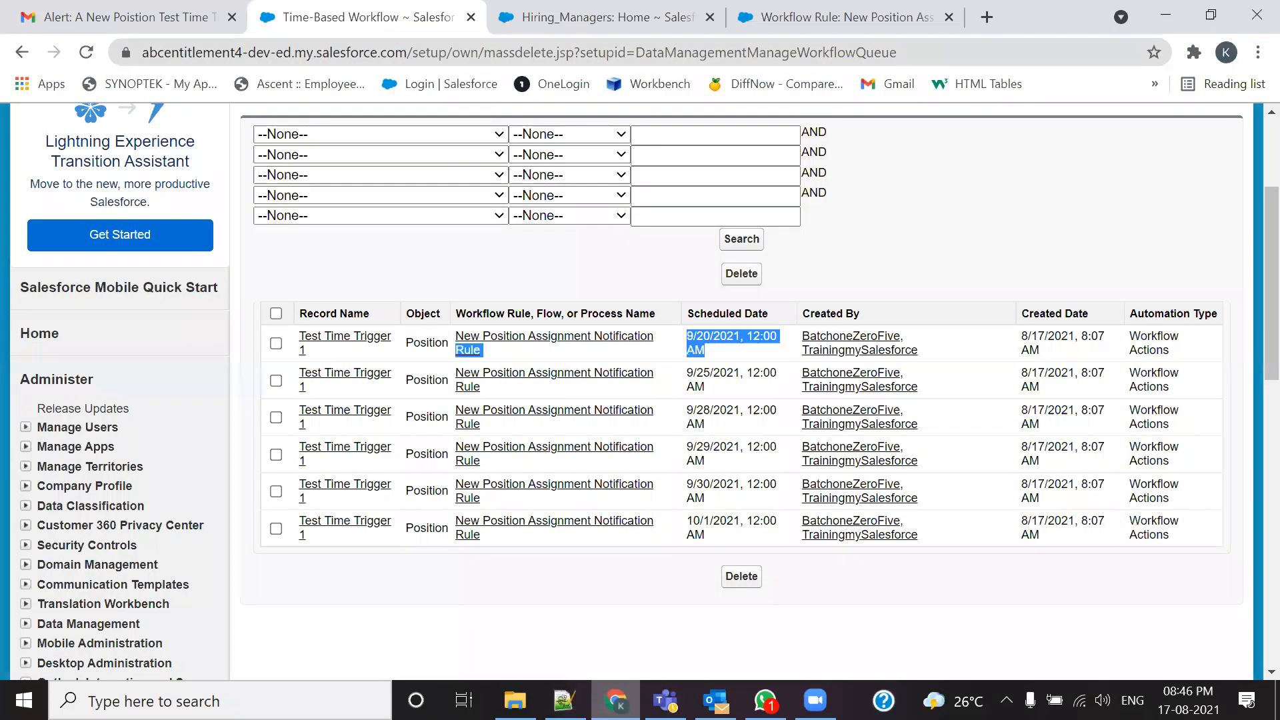
{"action": "left_click_drag", "start_coordinate": [514, 560], "coordinate": [334, 410]}
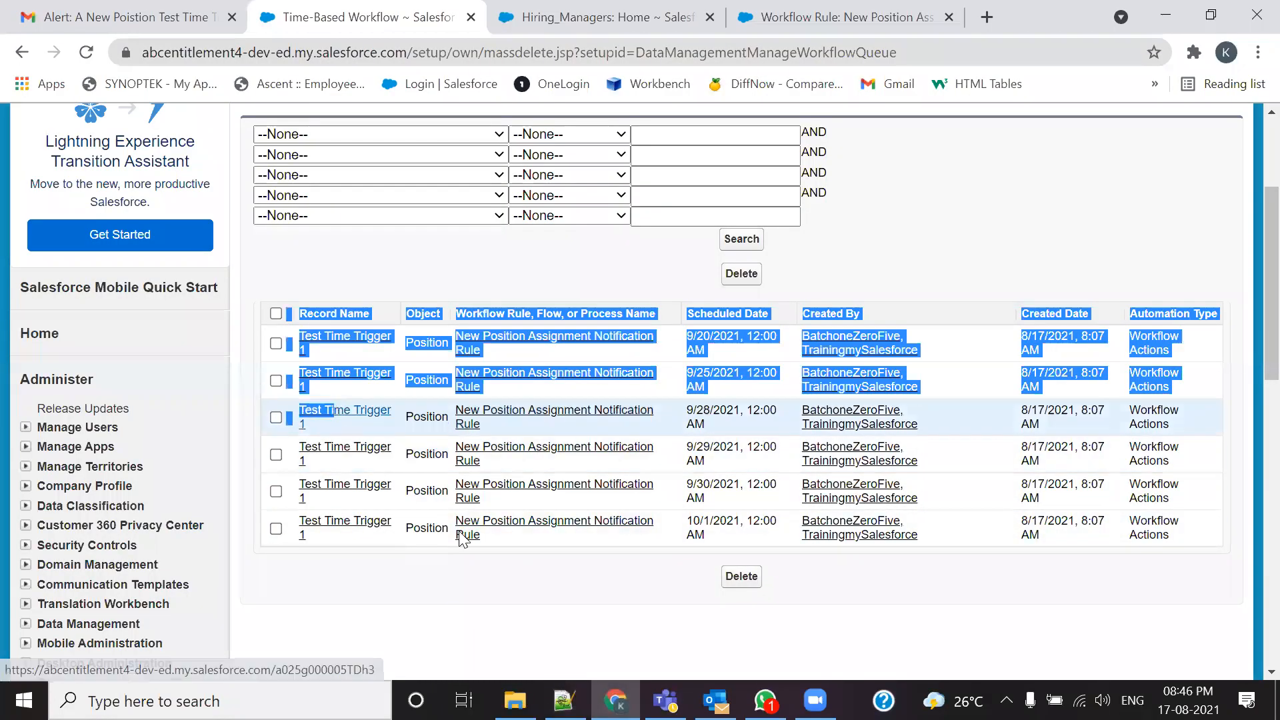
{"action": "left_click", "coordinate": [564, 556]}
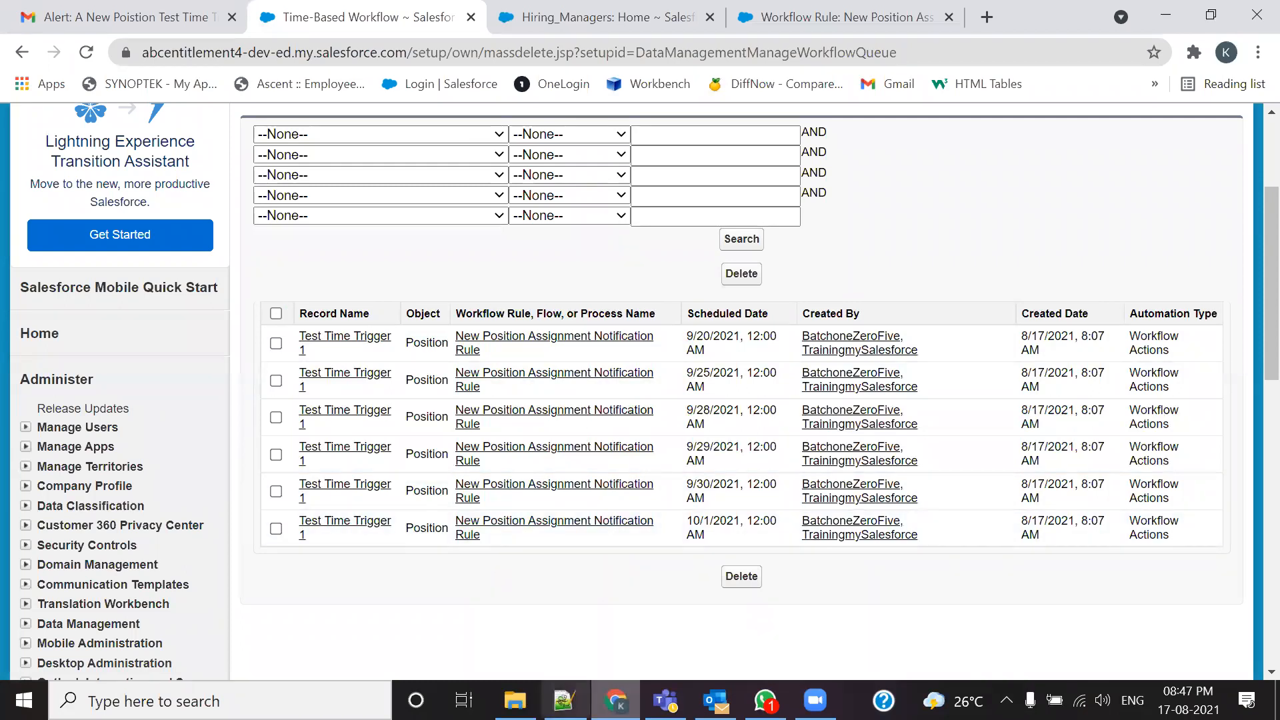
{"action": "key", "text": "alt+Tab"}
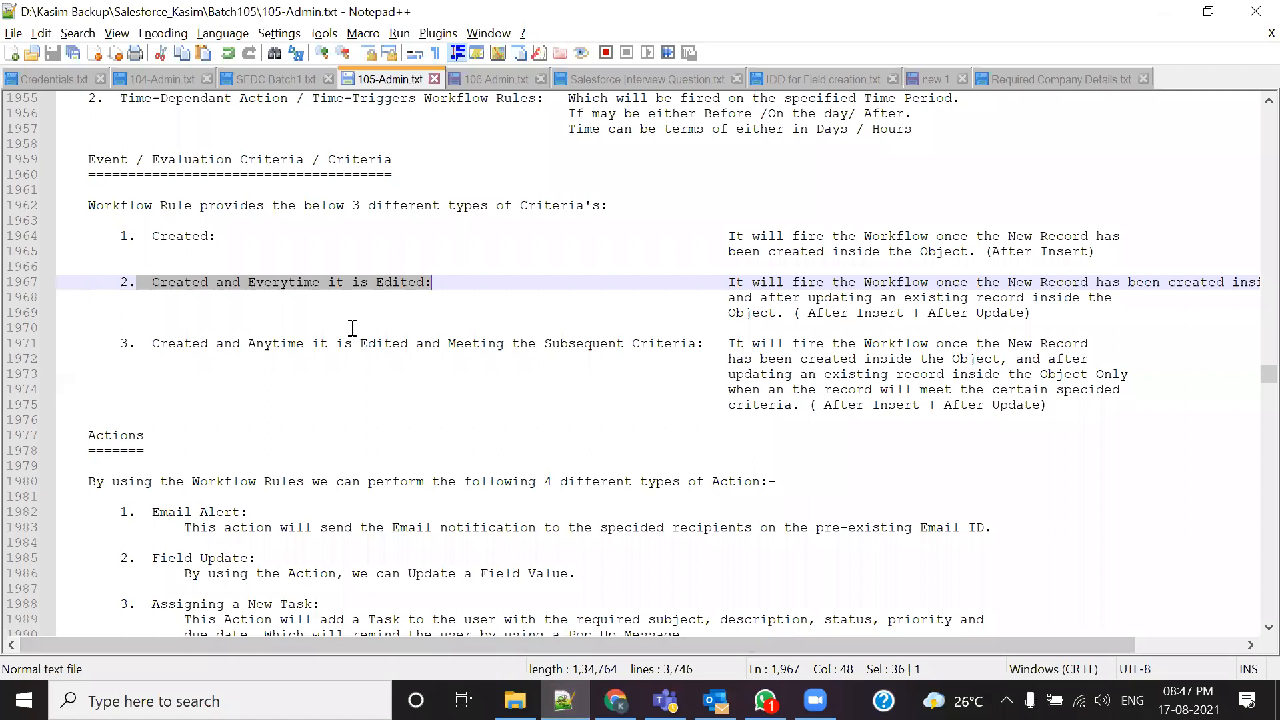
Step: Re-mark the Created, 'Created and Everytime it is Edited' and third criteria in the notes
{"action": "scroll", "coordinate": [295, 321], "scroll_direction": "up", "scroll_amount": 1}
{"action": "left_click", "coordinate": [144, 275]}
{"action": "left_click_drag", "start_coordinate": [160, 329], "coordinate": [479, 332]}
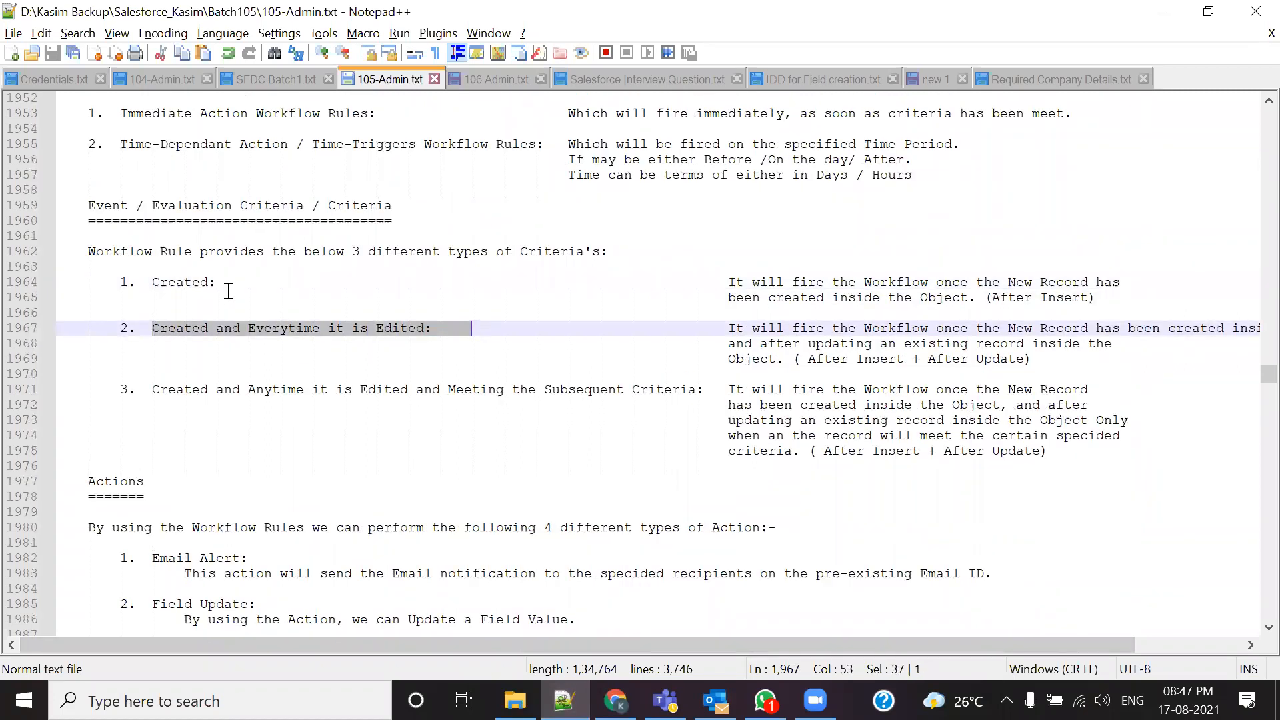
{"action": "left_click_drag", "start_coordinate": [137, 284], "coordinate": [247, 283]}
{"action": "left_click_drag", "start_coordinate": [144, 390], "coordinate": [785, 405]}
{"action": "left_click_drag", "start_coordinate": [431, 328], "coordinate": [88, 328]}
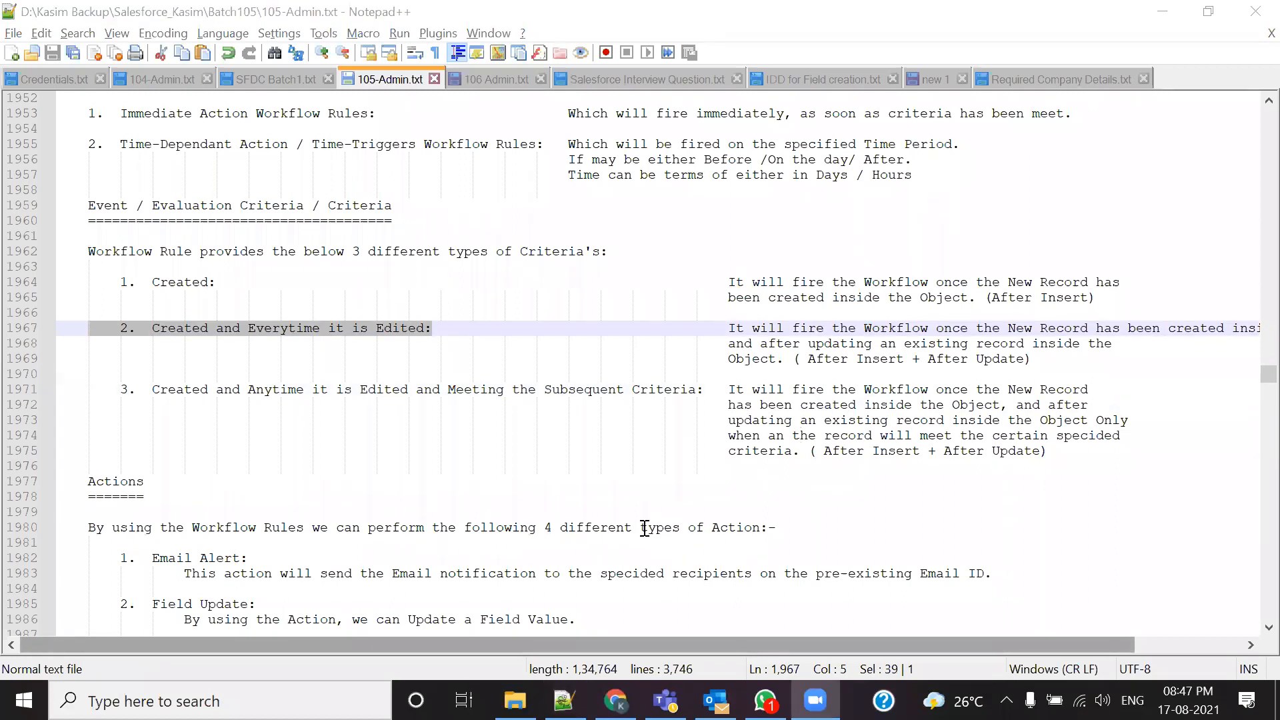
Step: Scroll down to the Position use case listing six milestone-based time triggers
{"action": "scroll", "coordinate": [449, 446], "scroll_direction": "down", "scroll_amount": 17}
{"action": "scroll", "coordinate": [413, 526], "scroll_direction": "down", "scroll_amount": 20}
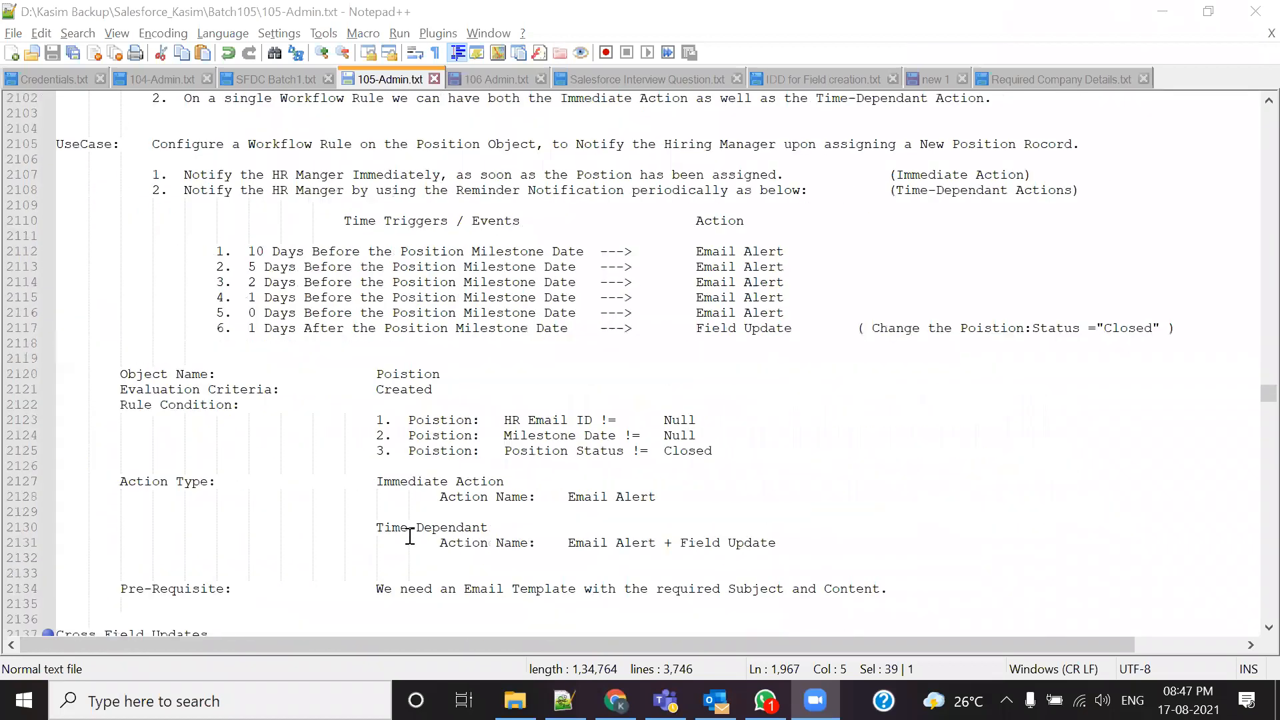
{"action": "scroll", "coordinate": [409, 536], "scroll_direction": "down", "scroll_amount": 6}
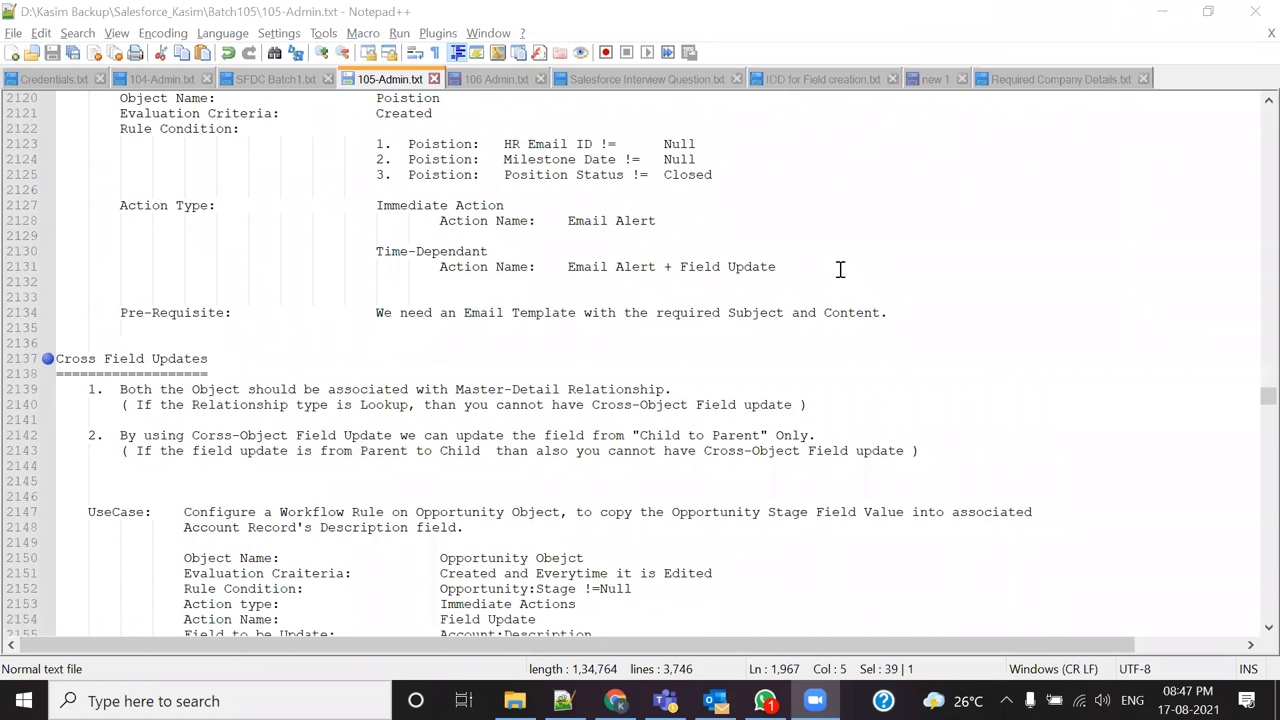